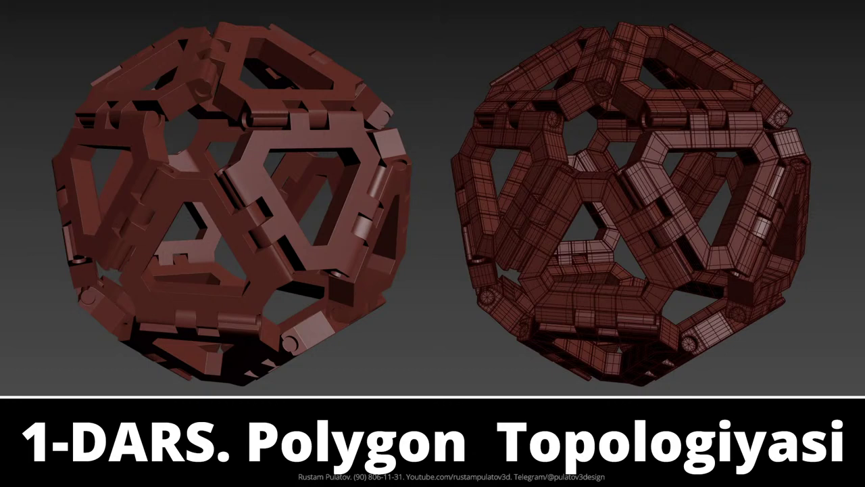
# Leave full-screen viewing of Poster.jpg and restore the ACDSee window size.
pyautogui.press('Escape')
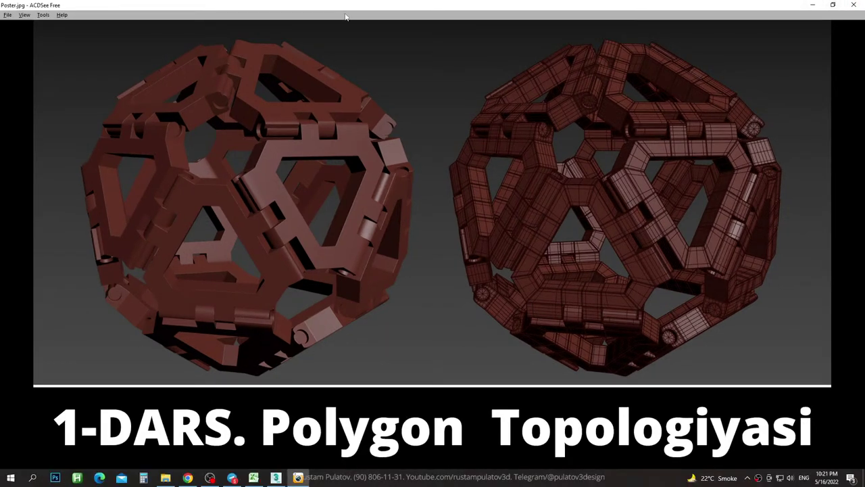
pyautogui.doubleClick(340, 5)
# Close the poster viewer and the lesson folder to reveal Topology01.max, with nothing selected.
pyautogui.click(845, 161)
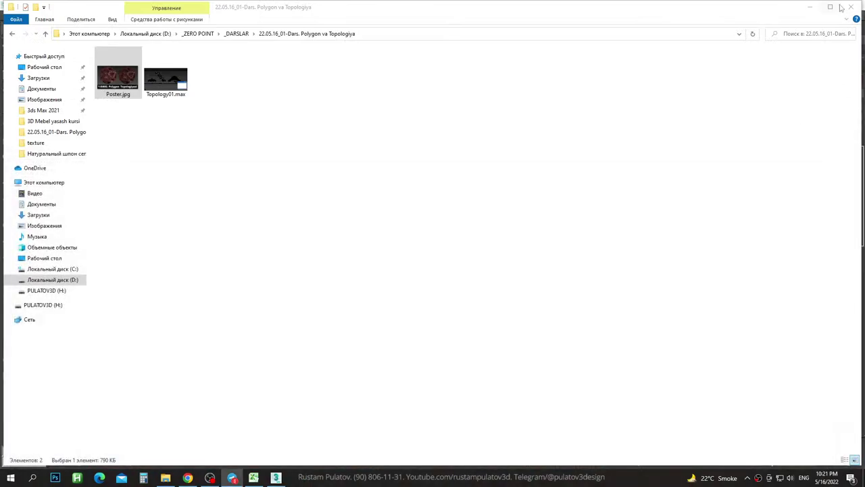
pyautogui.click(850, 7)
pyautogui.click(492, 301)
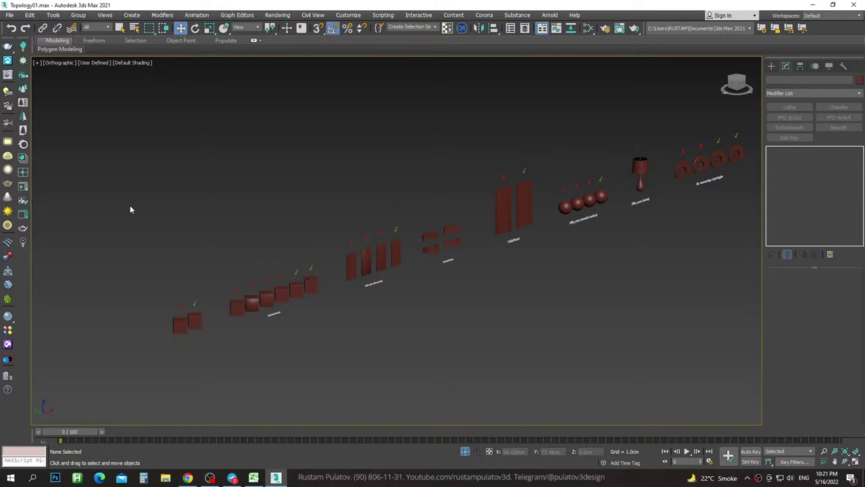
pyautogui.click(237, 306)
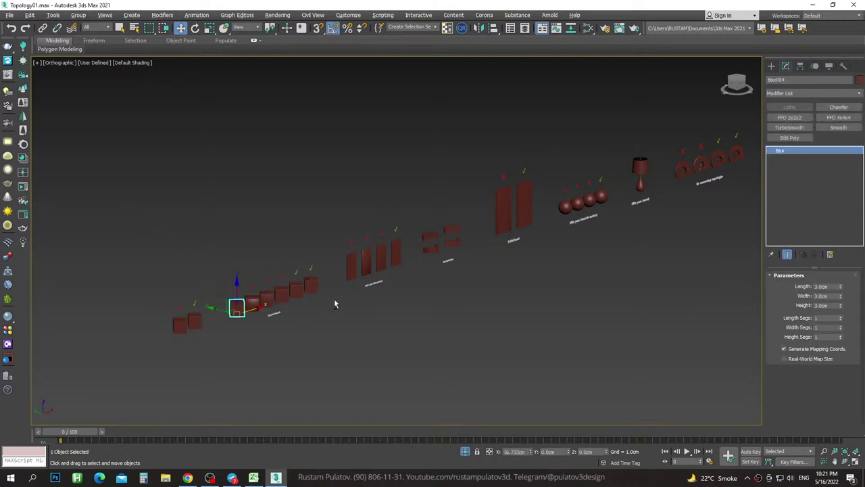
pyautogui.moveTo(334, 299)
pyautogui.keyDown('alt'); pyautogui.mouseDown(button='middle')
pyautogui.moveTo(392, 303)
pyautogui.moveTo(382, 316)
pyautogui.moveTo(399, 310)
pyautogui.moveTo(290, 308)
pyautogui.moveTo(416, 281)
pyautogui.mouseUp(button='middle'); pyautogui.keyUp('alt')
pyautogui.scroll(3, 300, 279)
pyautogui.scroll(3, 304, 276)
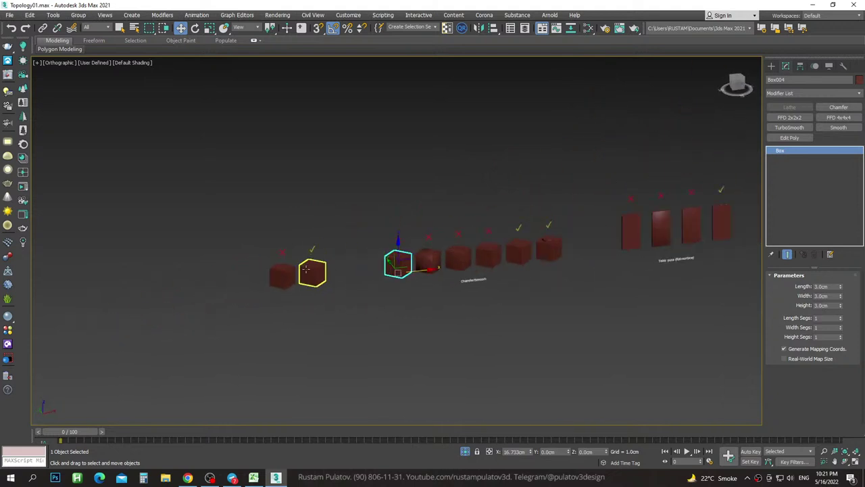
pyautogui.scroll(3, 314, 274)
pyautogui.click(321, 274)
pyautogui.press('p')
pyautogui.scroll(-2, 369, 276)
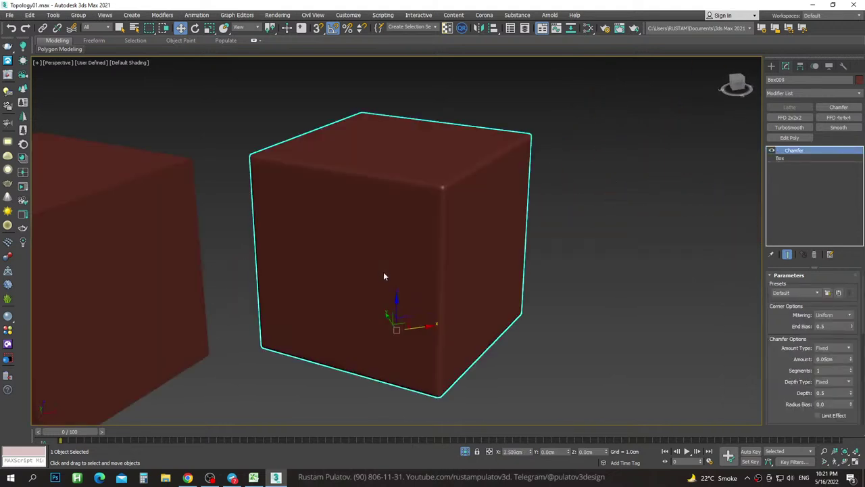
pyautogui.scroll(-1, 398, 270)
pyautogui.scroll(-4, 406, 265)
pyautogui.moveTo(446, 287)
pyautogui.keyDown('alt'); pyautogui.mouseDown(button='middle')
pyautogui.moveTo(432, 286)
pyautogui.moveTo(467, 291)
pyautogui.moveTo(460, 292)
pyautogui.moveTo(532, 278)
pyautogui.moveTo(446, 294)
pyautogui.mouseUp(button='middle'); pyautogui.keyUp('alt')
pyautogui.scroll(-5, 440, 294)
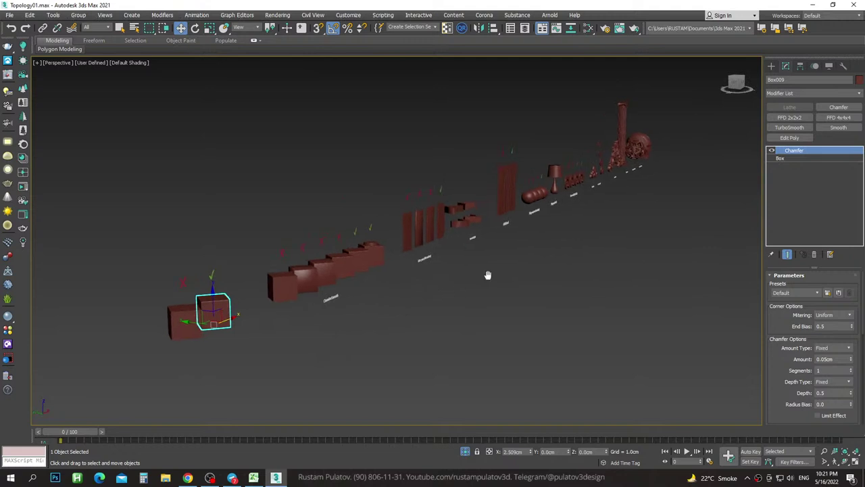
pyautogui.keyDown('alt'); pyautogui.moveTo(488, 275); pyautogui.dragTo(180, 308, button='middle'); pyautogui.keyUp('alt')
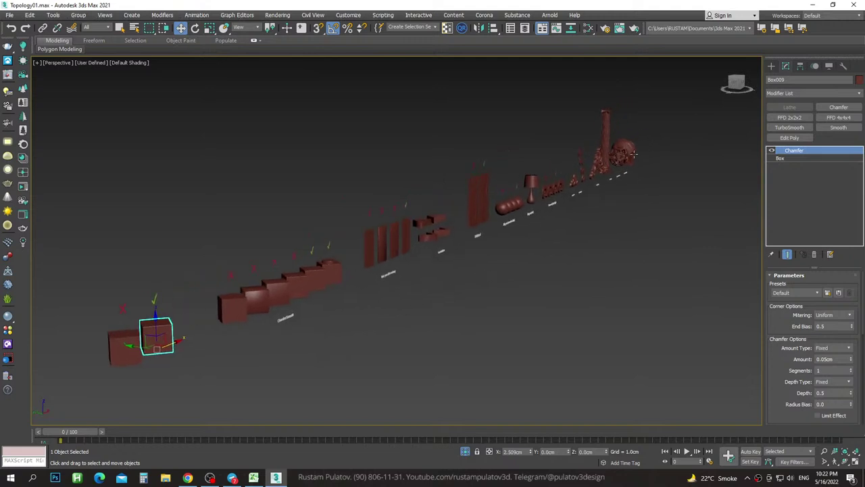
pyautogui.click(489, 332)
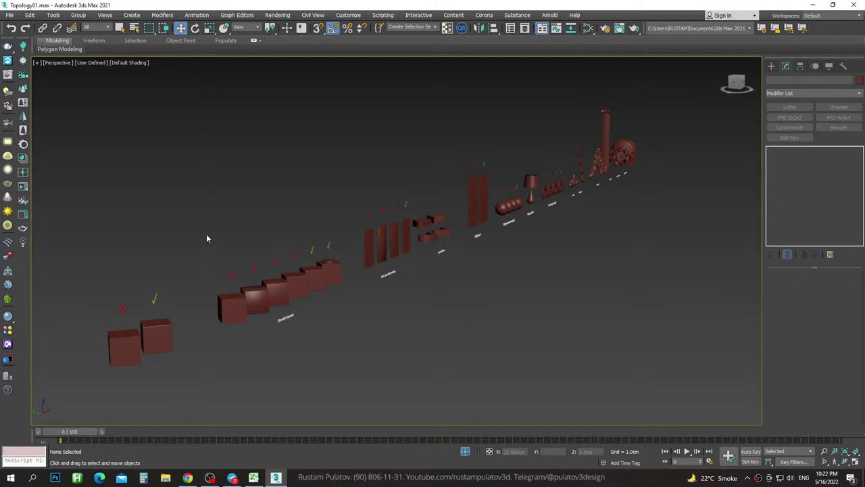
pyautogui.click(371, 238)
pyautogui.scroll(1, 446, 260)
pyautogui.scroll(1, 446, 262)
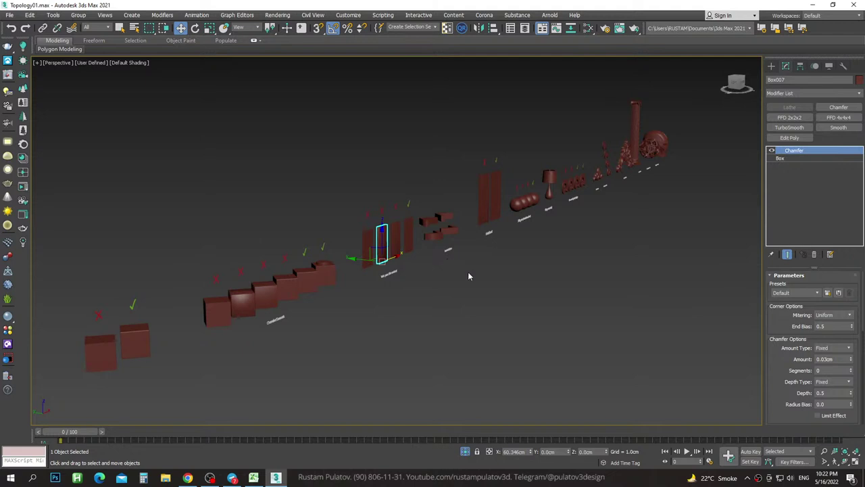
pyautogui.click(454, 301)
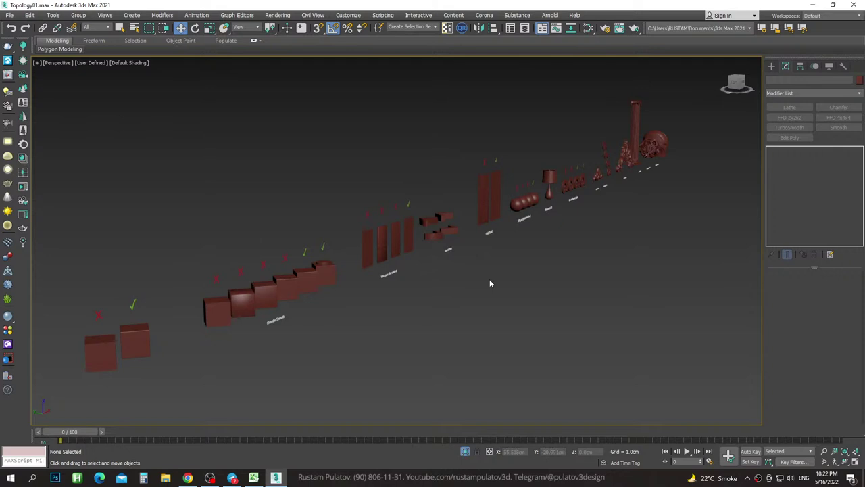
pyautogui.keyDown('alt'); pyautogui.moveTo(490, 279); pyautogui.dragTo(474, 280, button='middle'); pyautogui.keyUp('alt')
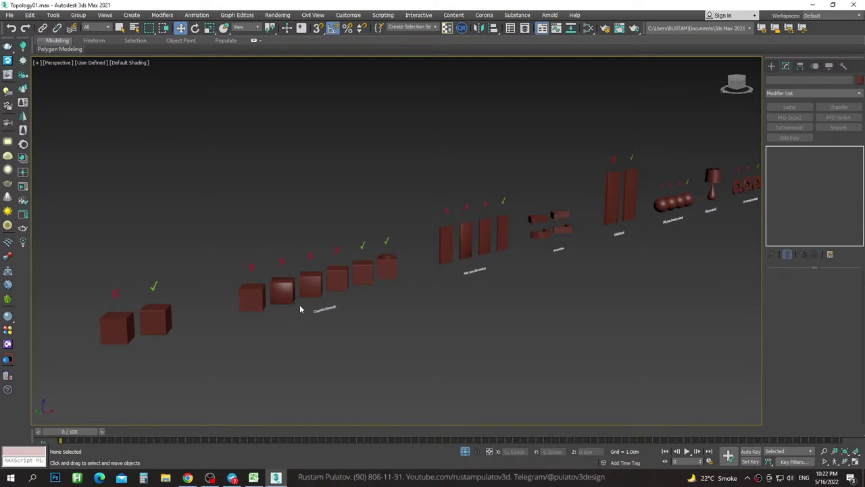
pyautogui.keyDown('alt'); pyautogui.moveTo(478, 311); pyautogui.dragTo(448, 252, button='middle'); pyautogui.keyUp('alt')
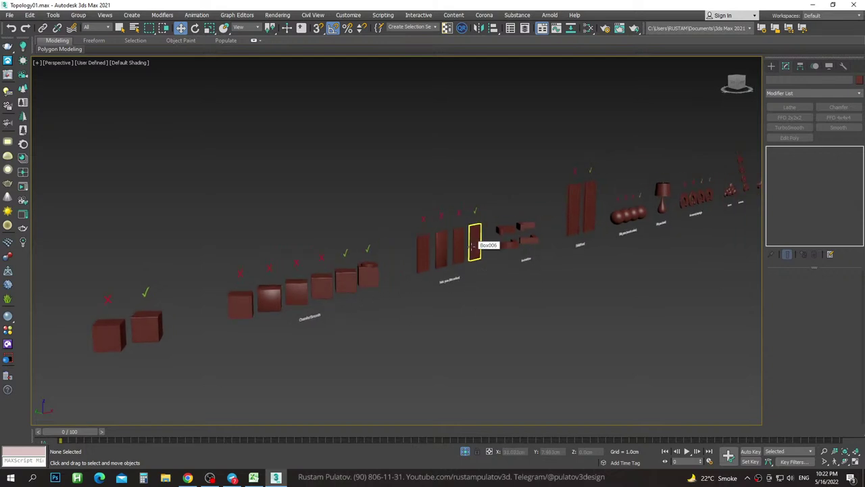
pyautogui.keyDown('alt'); pyautogui.moveTo(567, 309); pyautogui.dragTo(585, 311, button='middle'); pyautogui.keyUp('alt')
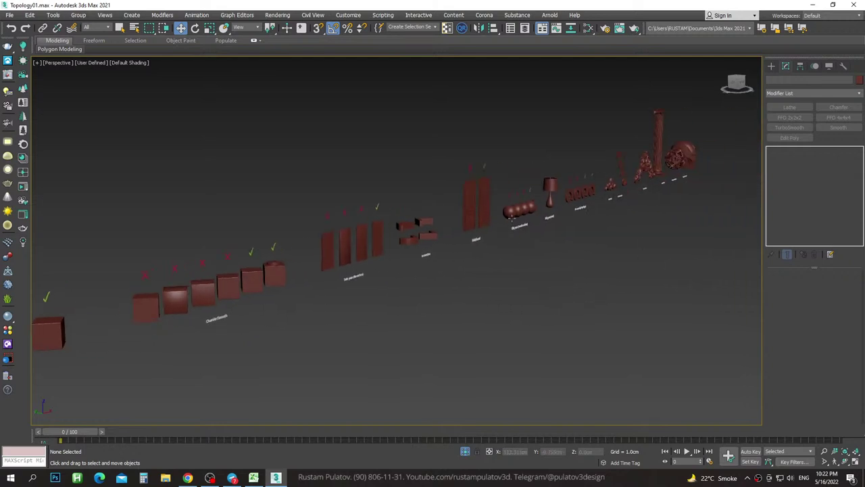
pyautogui.moveTo(510, 217)
pyautogui.mouseDown(button='middle')
pyautogui.moveTo(482, 246)
pyautogui.moveTo(499, 271)
pyautogui.moveTo(531, 267)
pyautogui.mouseUp(button='middle')
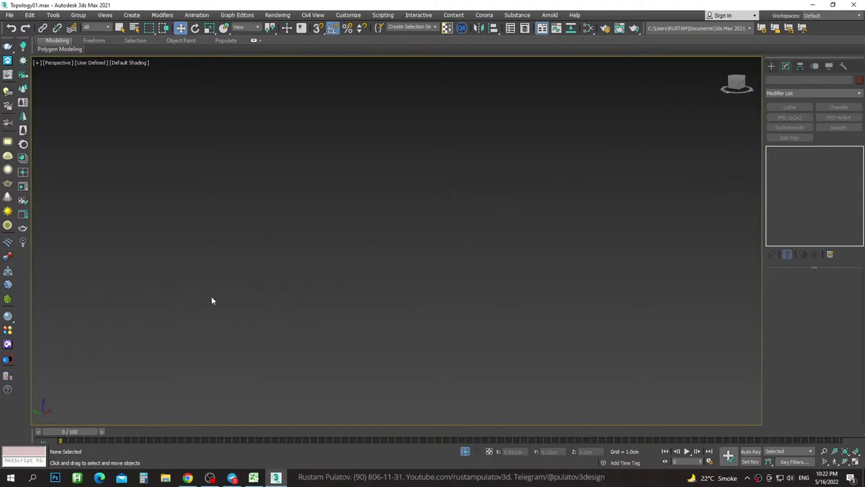
# Clone the X and check marks from the flat panels over the Burchak/Qirra corner pieces.
pyautogui.press('z')
pyautogui.scroll(5, 362, 265)
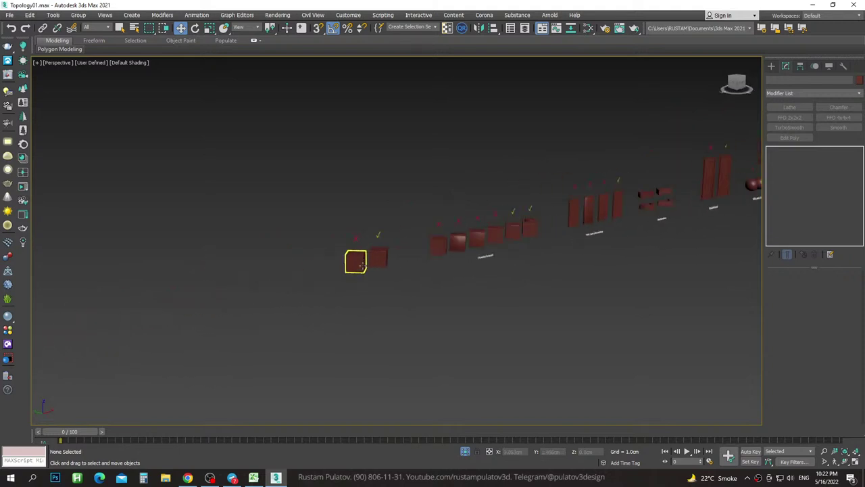
pyautogui.click(382, 250)
pyautogui.scroll(1, 382, 250)
pyautogui.scroll(1, 382, 248)
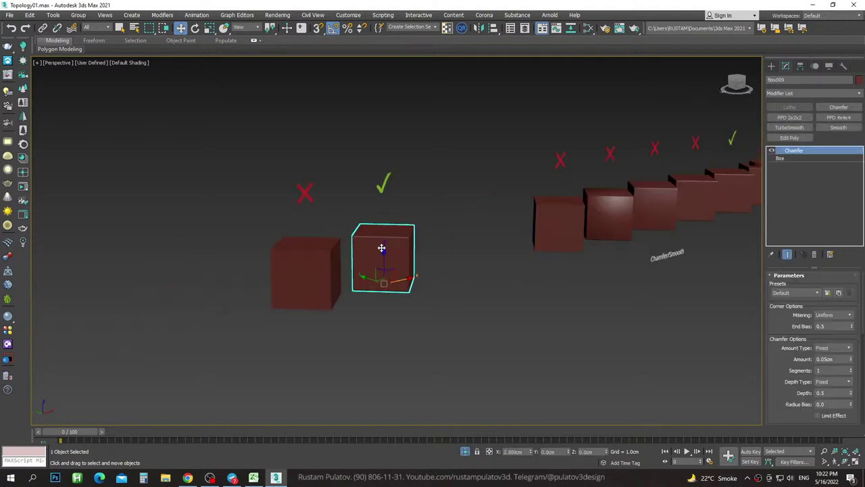
pyautogui.moveTo(382, 248)
pyautogui.keyDown('alt'); pyautogui.mouseDown(button='middle')
pyautogui.moveTo(349, 241)
pyautogui.moveTo(374, 234)
pyautogui.moveTo(456, 268)
pyautogui.moveTo(529, 272)
pyautogui.mouseUp(button='middle'); pyautogui.keyUp('alt')
pyautogui.scroll(-5, 411, 268)
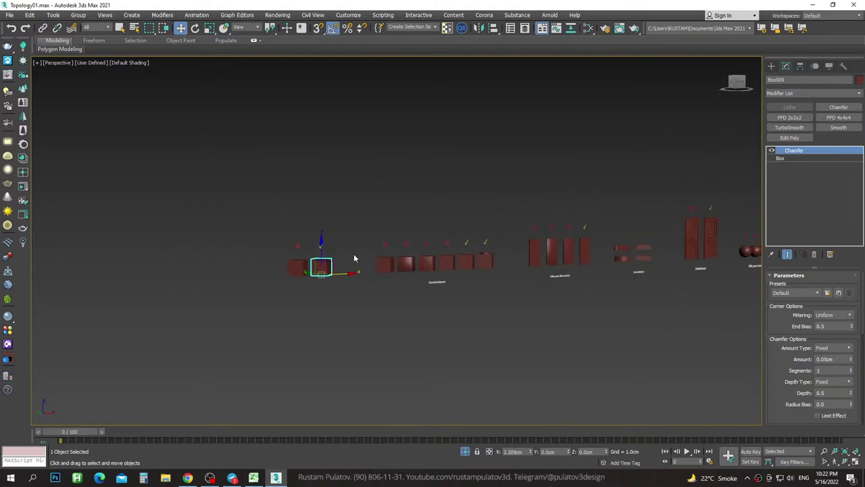
pyautogui.scroll(5, 305, 246)
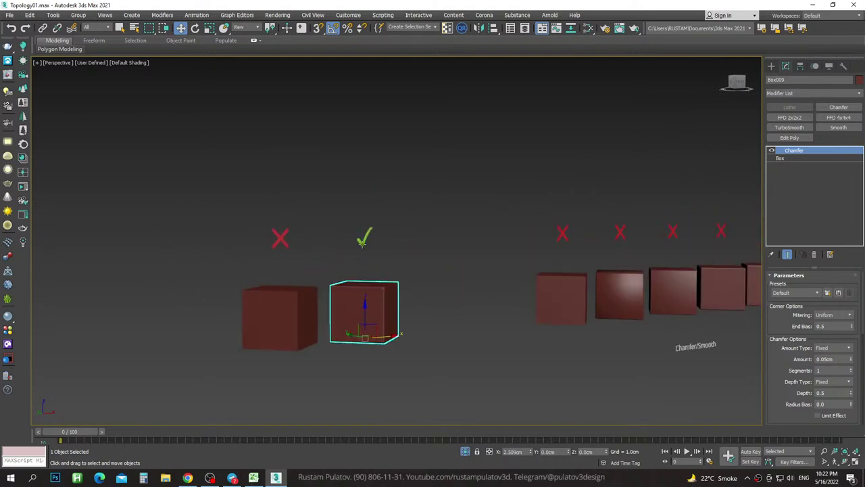
pyautogui.moveTo(540, 261)
pyautogui.keyDown('alt'); pyautogui.mouseDown(button='middle')
pyautogui.moveTo(610, 263)
pyautogui.moveTo(536, 236)
pyautogui.moveTo(433, 220)
pyautogui.moveTo(298, 217)
pyautogui.mouseUp(button='middle'); pyautogui.keyUp('alt')
pyautogui.keyDown('ctrl'); pyautogui.click(237, 217); pyautogui.keyUp('ctrl')
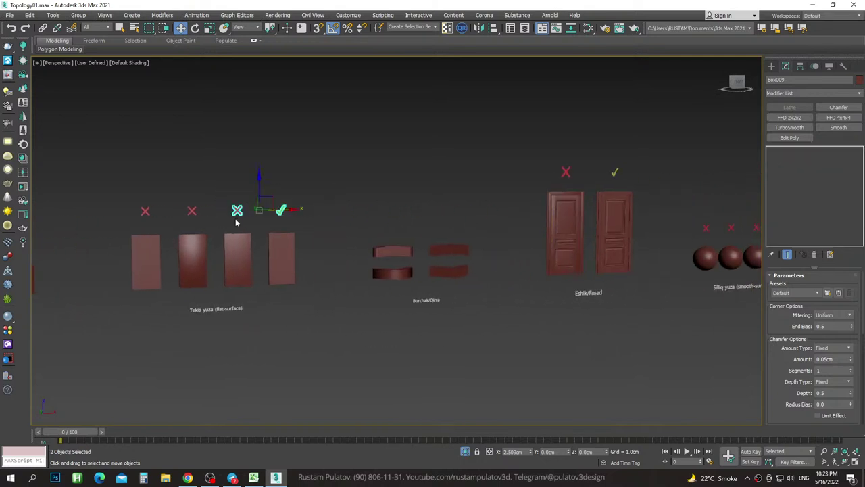
pyautogui.keyDown('shift'); pyautogui.moveTo(237, 221); pyautogui.dragTo(392, 220); pyautogui.keyUp('shift')
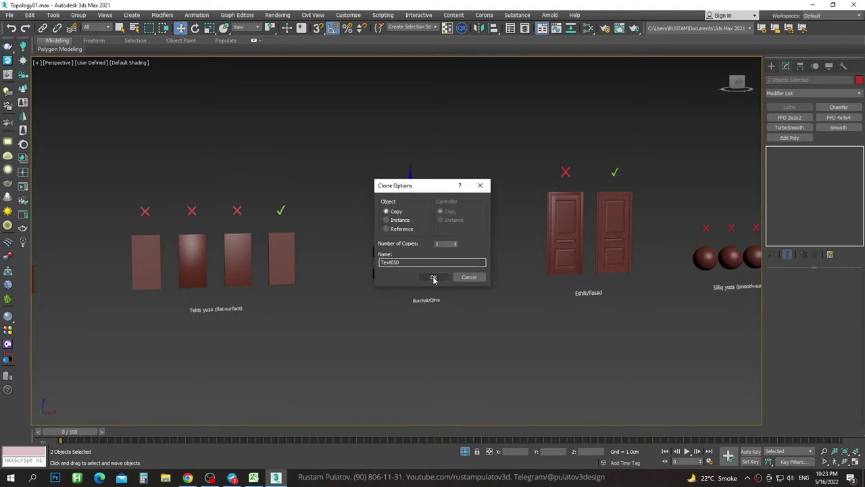
pyautogui.click(434, 279)
# Move the copied check mark over the right corner piece and align the mark pair.
pyautogui.scroll(1, 433, 223)
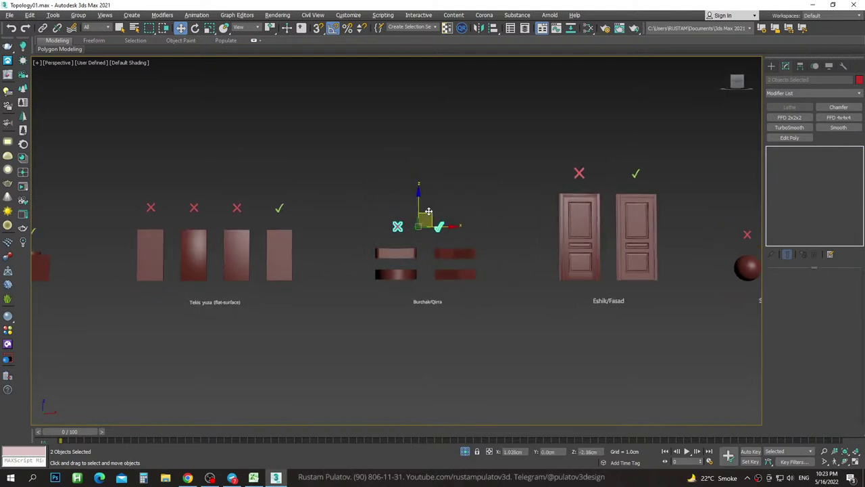
pyautogui.click(439, 227)
pyautogui.keyDown('alt'); pyautogui.moveTo(440, 226); pyautogui.dragTo(450, 227, button='middle'); pyautogui.keyUp('alt')
pyautogui.moveTo(470, 225); pyautogui.dragTo(492, 225)
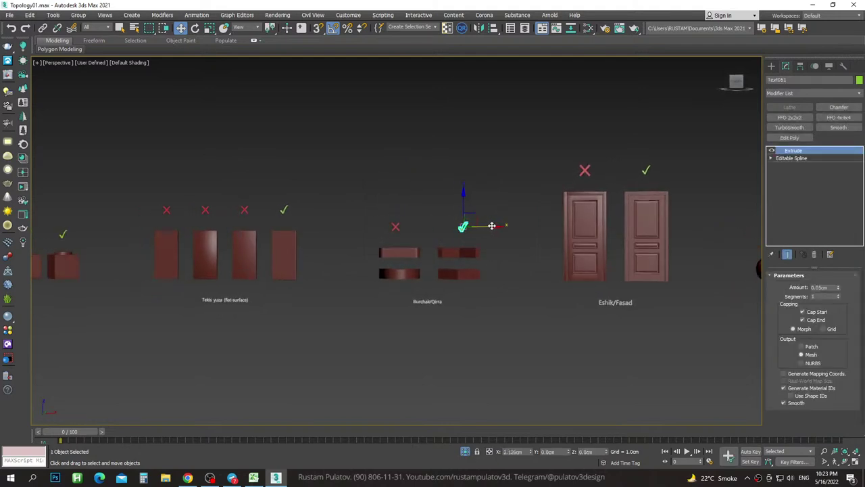
pyautogui.keyDown('alt'); pyautogui.moveTo(492, 226); pyautogui.dragTo(560, 257, button='middle'); pyautogui.keyUp('alt')
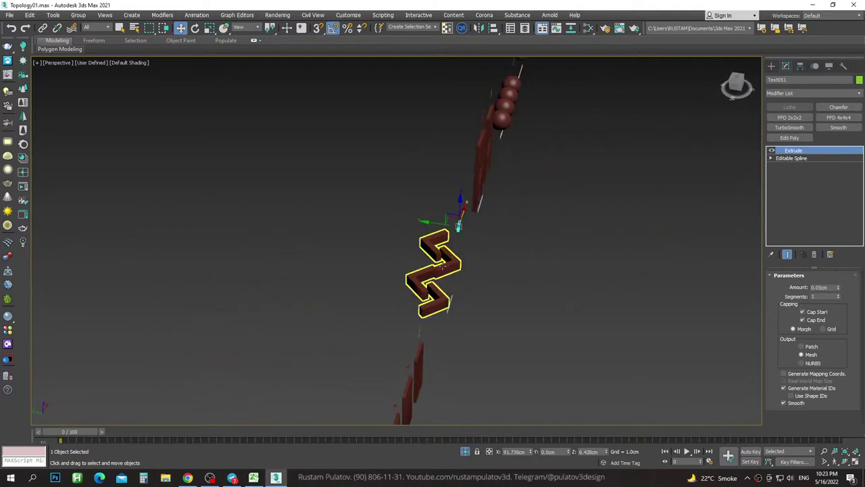
pyautogui.click(438, 267)
pyautogui.moveTo(411, 271); pyautogui.dragTo(425, 270)
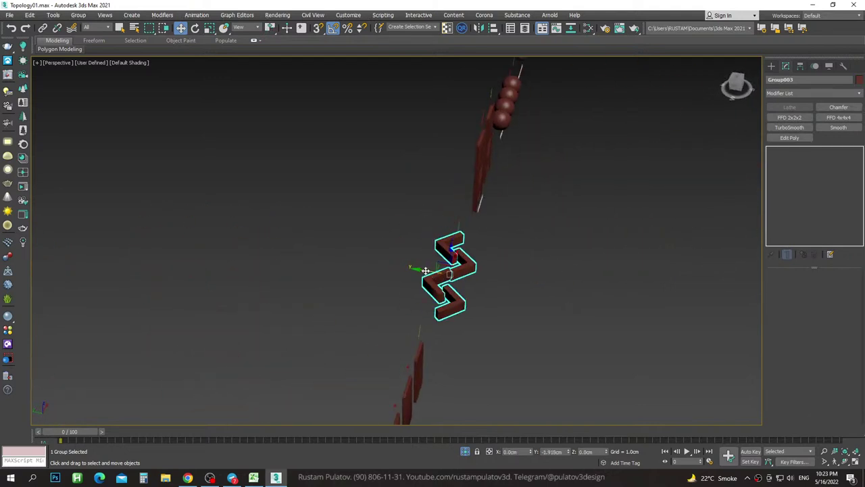
pyautogui.keyDown('alt'); pyautogui.moveTo(425, 270); pyautogui.dragTo(413, 208, button='middle'); pyautogui.keyUp('alt')
pyautogui.click(414, 208)
pyautogui.scroll(-2, 414, 208)
pyautogui.scroll(-2, 472, 263)
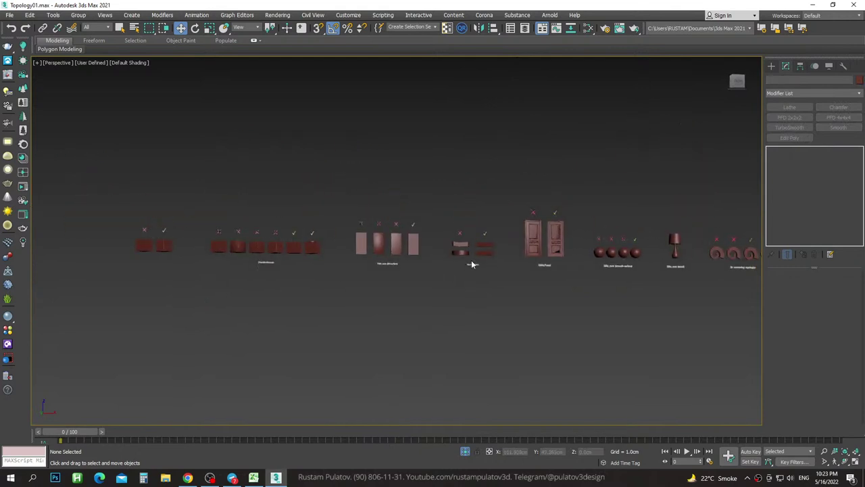
pyautogui.scroll(4, 321, 265)
pyautogui.scroll(-1, 421, 253)
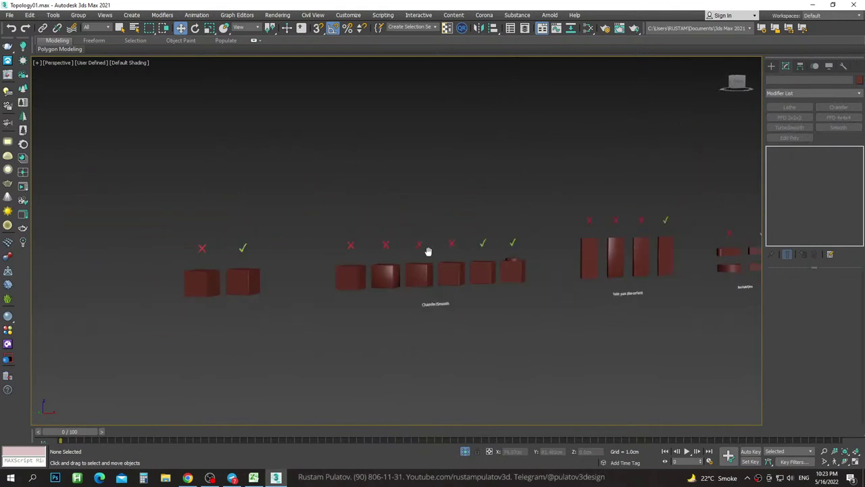
pyautogui.moveTo(427, 251); pyautogui.dragTo(440, 256, button='middle')
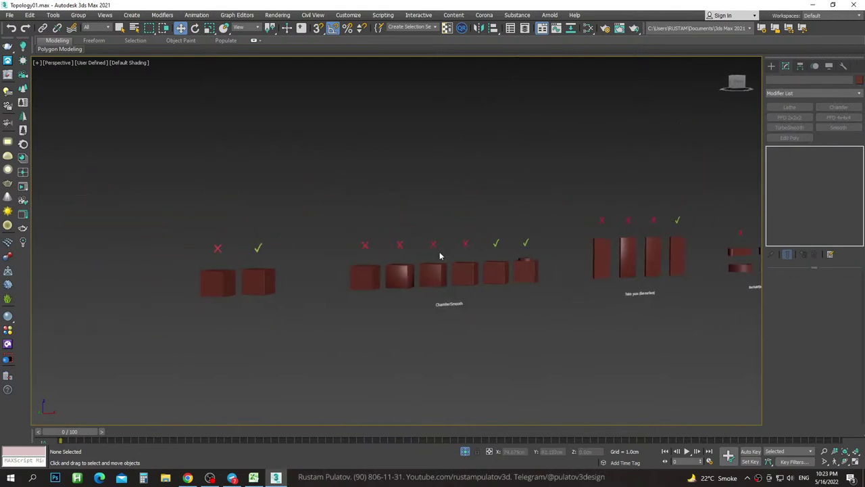
pyautogui.click(258, 280)
pyautogui.keyDown('ctrl'); pyautogui.click(217, 283); pyautogui.keyUp('ctrl')
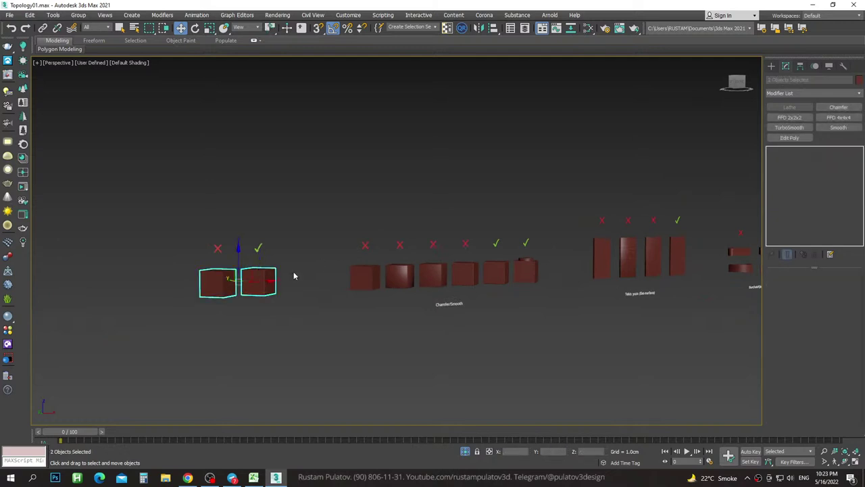
pyautogui.moveTo(294, 275); pyautogui.dragTo(348, 252, button='middle')
pyautogui.scroll(2, 406, 253)
pyautogui.scroll(2, 415, 253)
pyautogui.moveTo(416, 253)
pyautogui.mouseDown(button='middle')
pyautogui.moveTo(390, 272)
pyautogui.moveTo(405, 253)
pyautogui.mouseUp(button='middle')
pyautogui.scroll(-2, 411, 259)
pyautogui.click(405, 252)
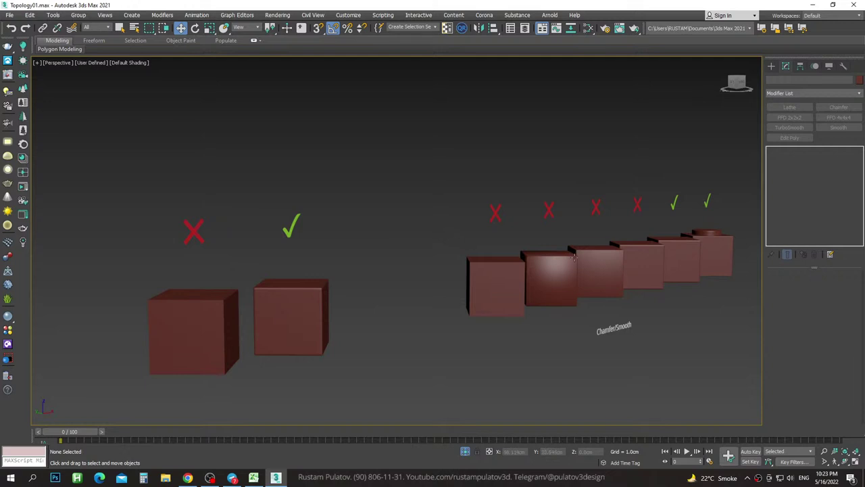
pyautogui.moveTo(572, 258); pyautogui.dragTo(579, 265, button='middle')
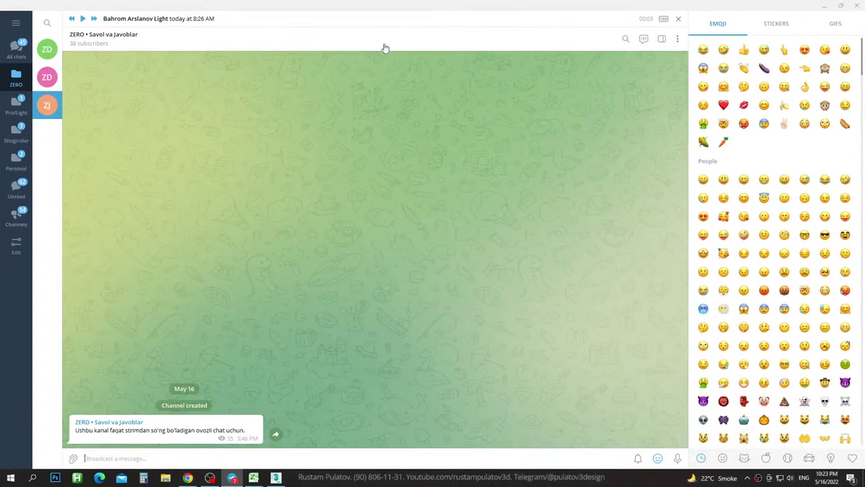
# Close Telegram's audio player bar, check the stream options, then minimize Telegram.
pyautogui.click(678, 18)
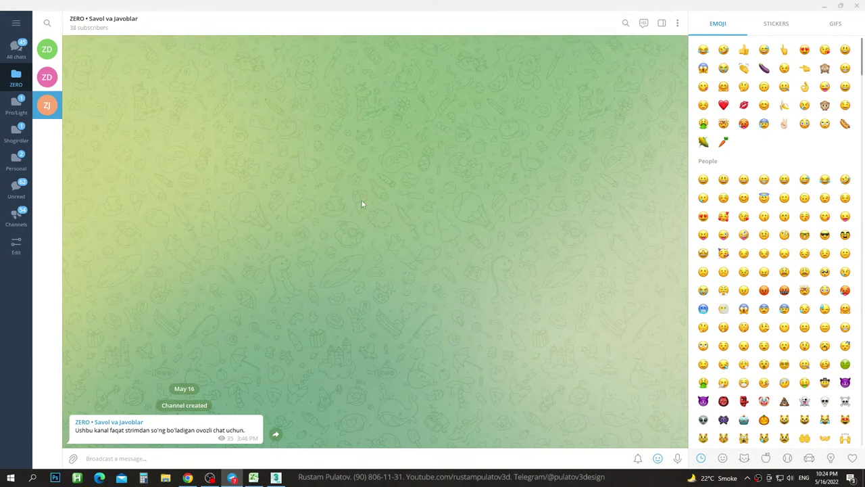
pyautogui.click(644, 23)
pyautogui.click(825, 7)
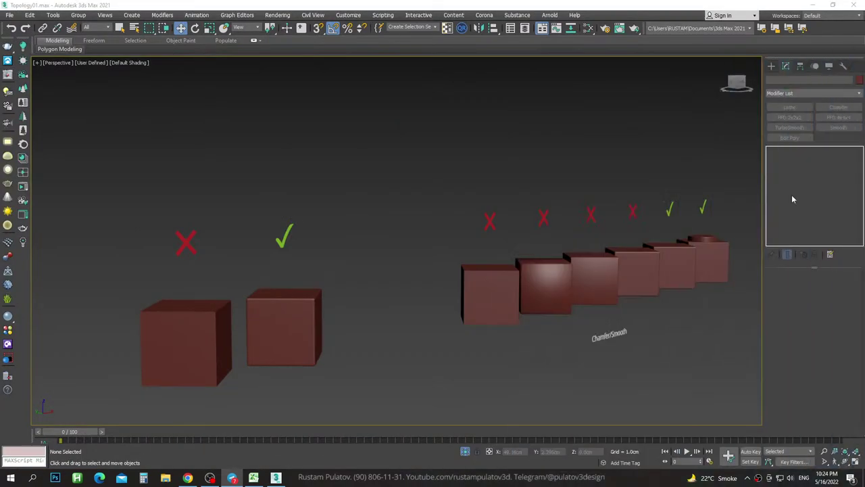
# Activate 3ds Max and box-select the Chamfer/Smooth boxes with their marks.
pyautogui.click(440, 208)
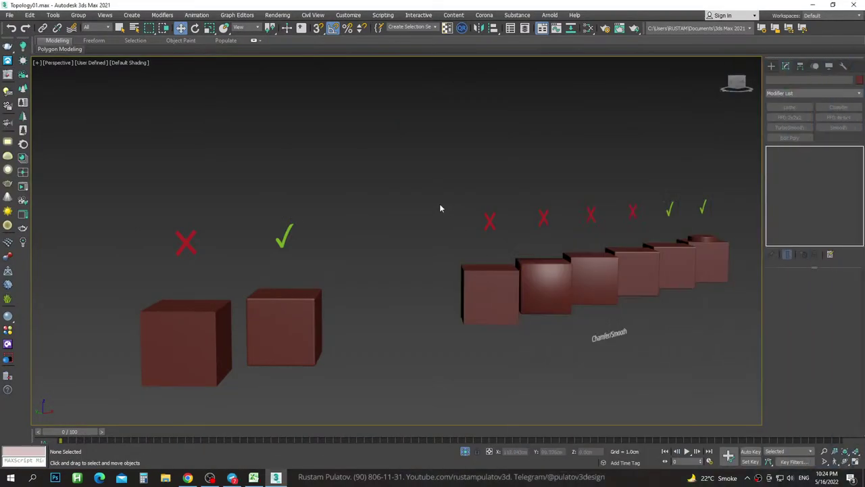
pyautogui.scroll(-3, 483, 238)
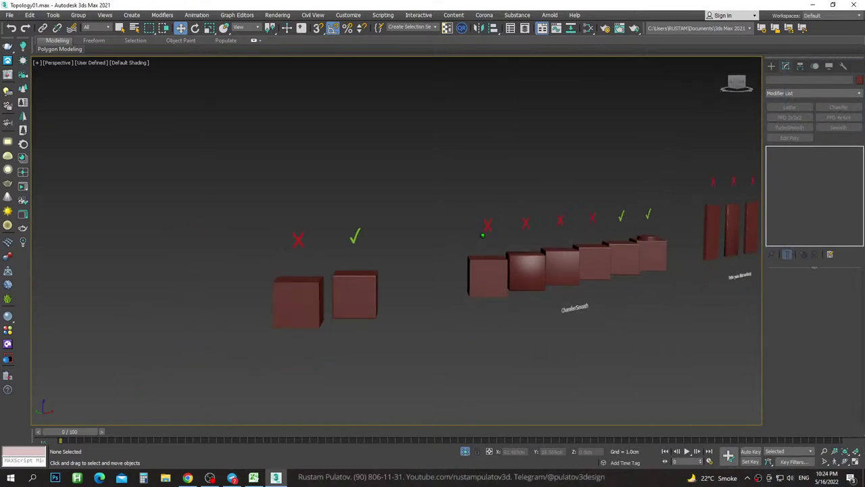
pyautogui.moveTo(404, 180)
pyautogui.mouseDown()
pyautogui.moveTo(566, 261)
pyautogui.moveTo(674, 343)
pyautogui.mouseUp()
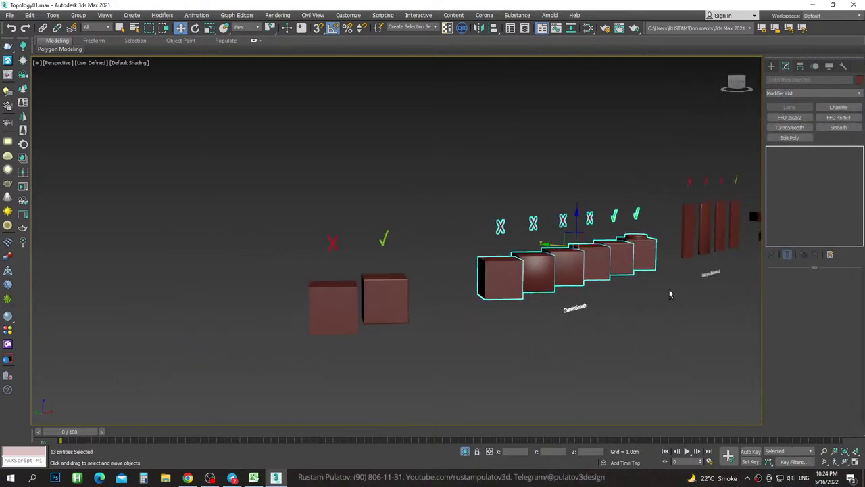
pyautogui.moveTo(669, 290)
pyautogui.keyDown('alt'); pyautogui.mouseDown(button='middle')
pyautogui.moveTo(560, 284)
pyautogui.moveTo(572, 282)
pyautogui.moveTo(539, 265)
pyautogui.mouseUp(button='middle'); pyautogui.keyUp('alt')
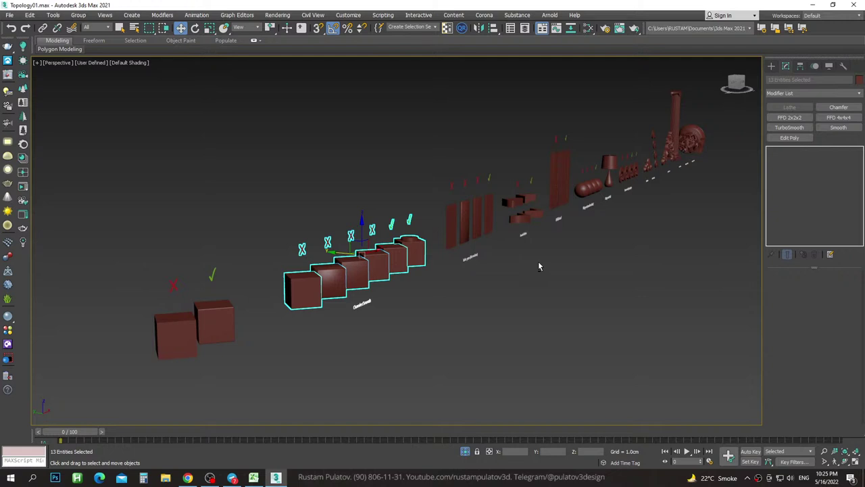
# Clear the selection, zoom in, and pan the view to the right.
pyautogui.scroll(2, 460, 251)
pyautogui.scroll(2, 466, 240)
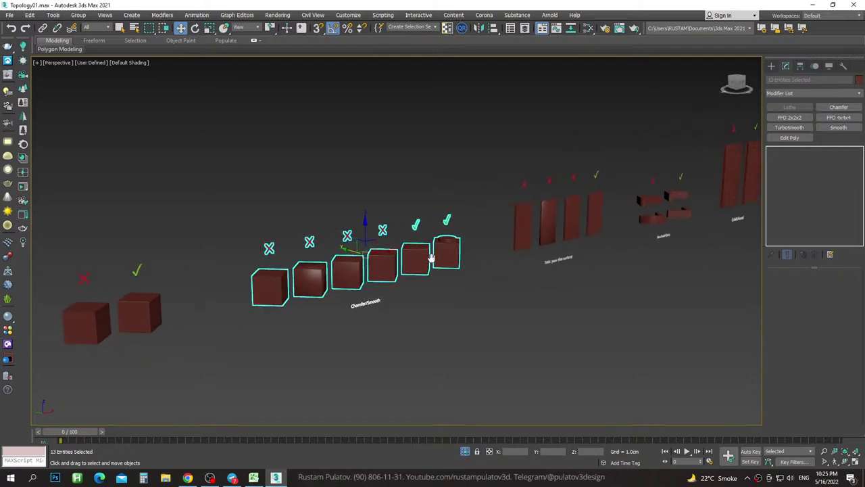
pyautogui.scroll(2, 479, 227)
pyautogui.click(480, 174)
pyautogui.scroll(2, 404, 271)
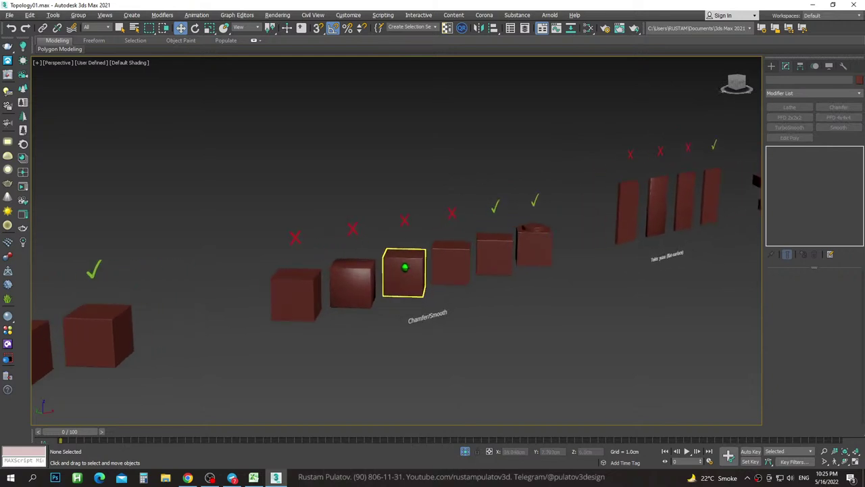
pyautogui.scroll(2, 404, 270)
pyautogui.moveTo(404, 267); pyautogui.dragTo(429, 265, button='middle')
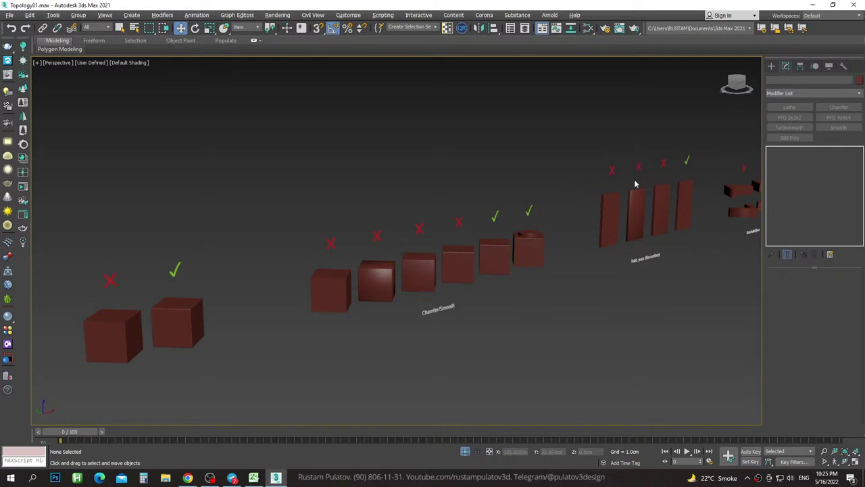
pyautogui.moveTo(628, 197); pyautogui.dragTo(608, 196, button='middle')
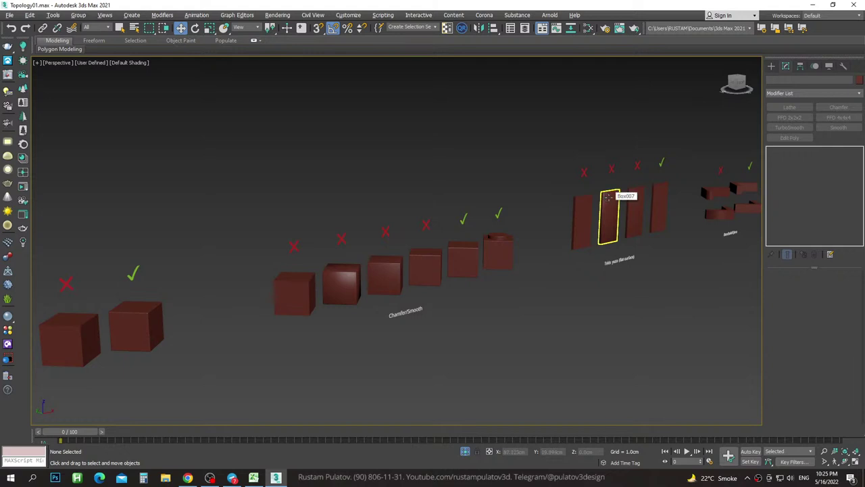
pyautogui.click(499, 252)
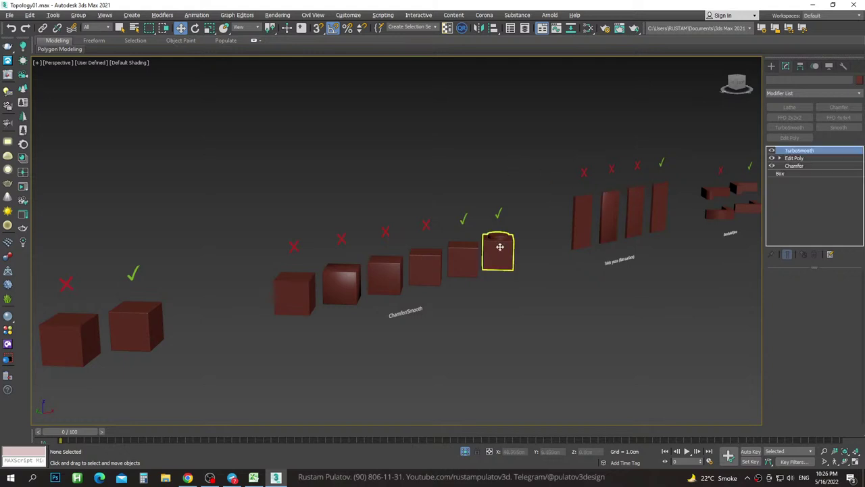
pyautogui.click(525, 181)
pyautogui.click(581, 218)
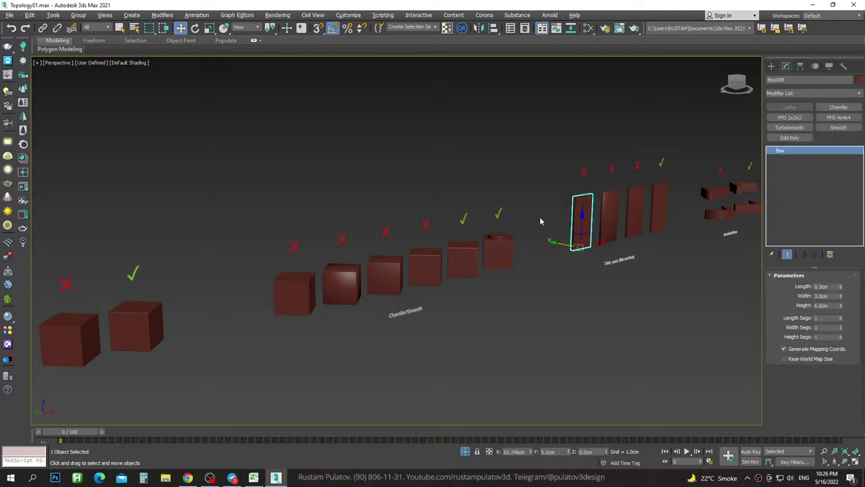
pyautogui.moveTo(574, 217)
pyautogui.keyDown('alt'); pyautogui.mouseDown(button='middle')
pyautogui.moveTo(478, 193)
pyautogui.moveTo(604, 225)
pyautogui.moveTo(492, 214)
pyautogui.mouseUp(button='middle'); pyautogui.keyUp('alt')
pyautogui.moveTo(461, 214); pyautogui.dragTo(464, 216, button='middle')
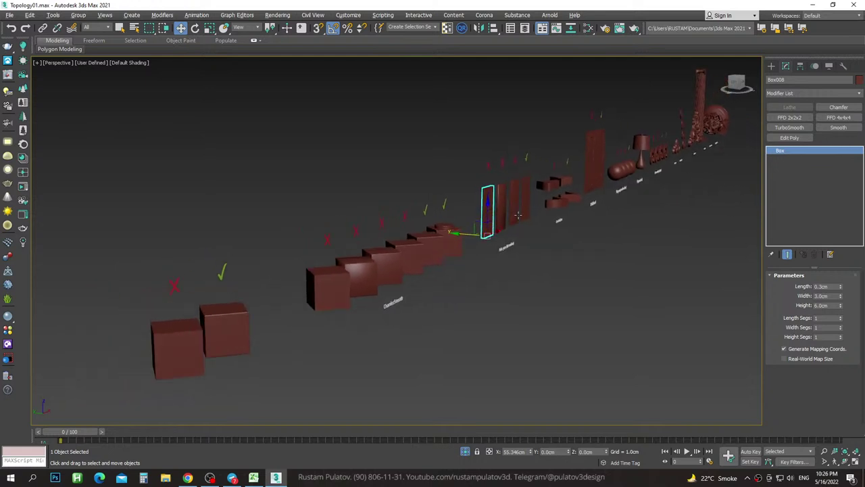
pyautogui.click(624, 243)
pyautogui.moveTo(624, 243); pyautogui.dragTo(649, 244, button='middle')
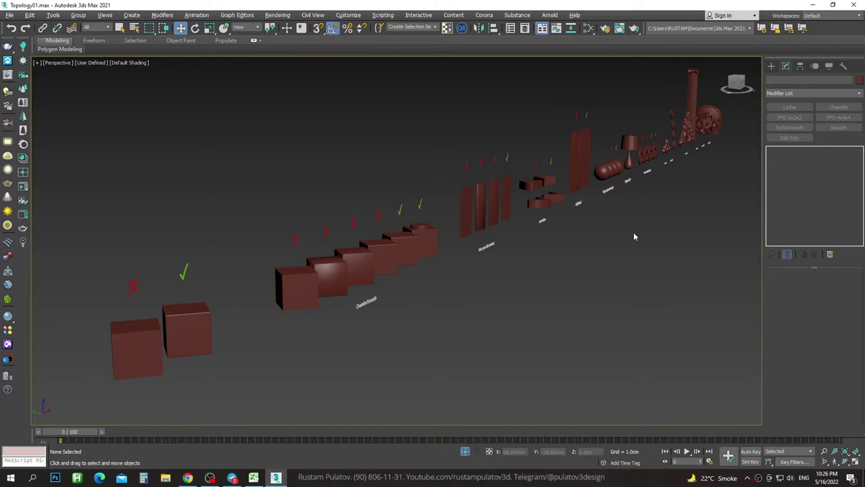
pyautogui.scroll(1, 634, 236)
pyautogui.scroll(1, 629, 240)
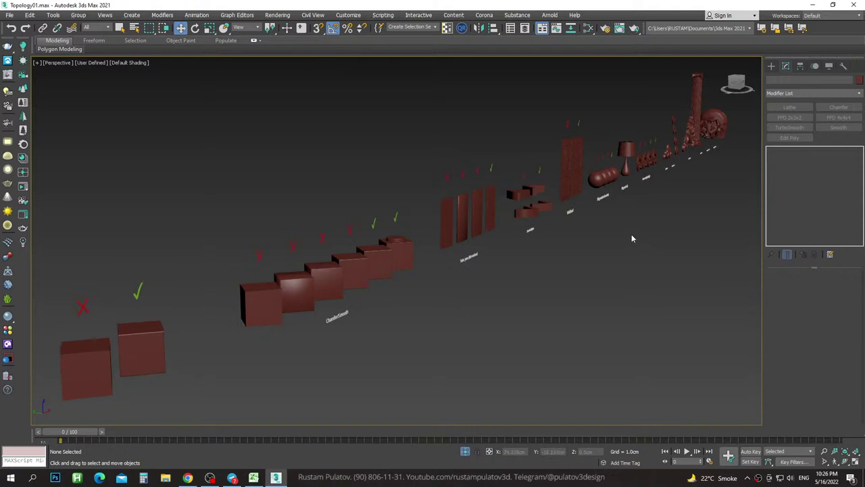
pyautogui.scroll(-1, 634, 229)
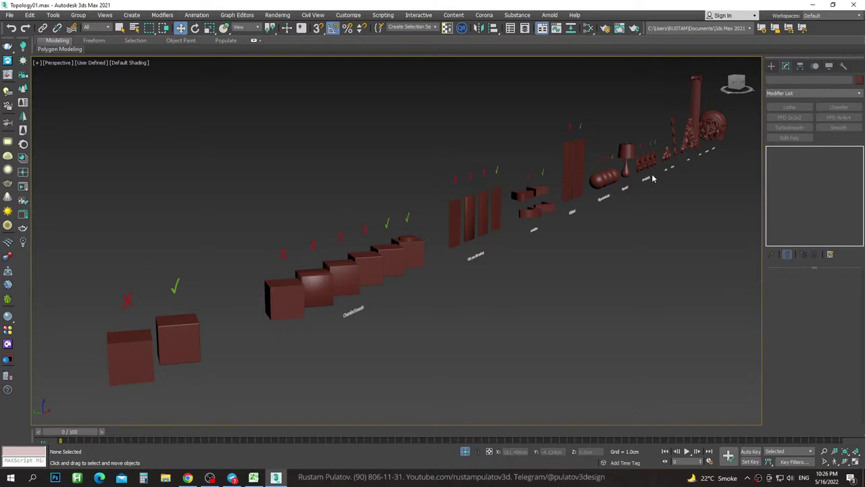
pyautogui.click(472, 212)
pyautogui.click(417, 175)
pyautogui.scroll(2, 436, 182)
pyautogui.scroll(2, 422, 188)
pyautogui.scroll(2, 399, 192)
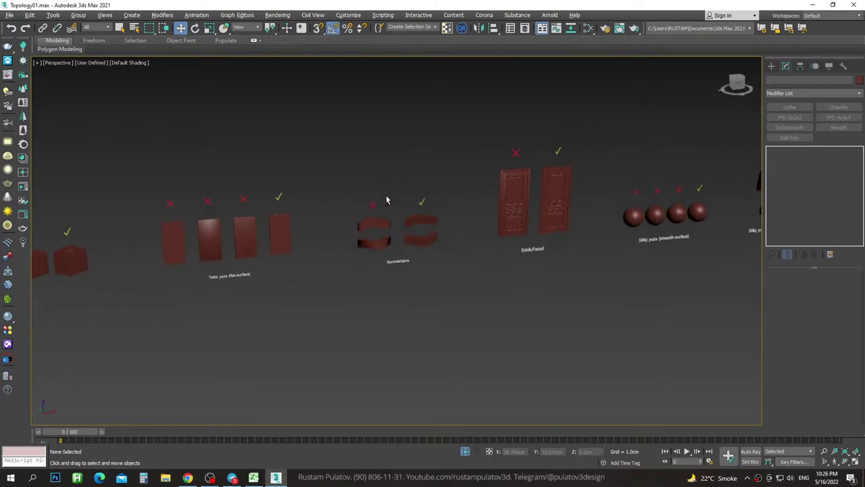
pyautogui.scroll(-4, 386, 200)
pyautogui.scroll(4, 419, 209)
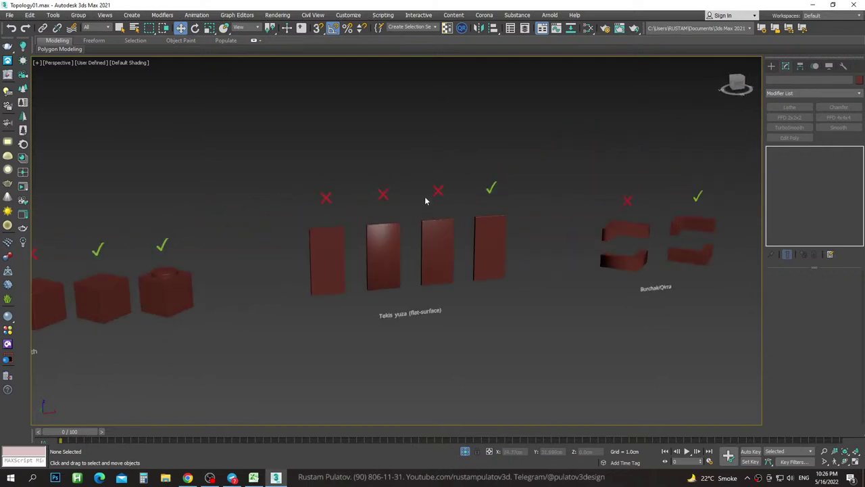
pyautogui.scroll(-5, 437, 215)
pyautogui.keyDown('alt'); pyautogui.moveTo(454, 226); pyautogui.dragTo(524, 226, button='middle'); pyautogui.keyUp('alt')
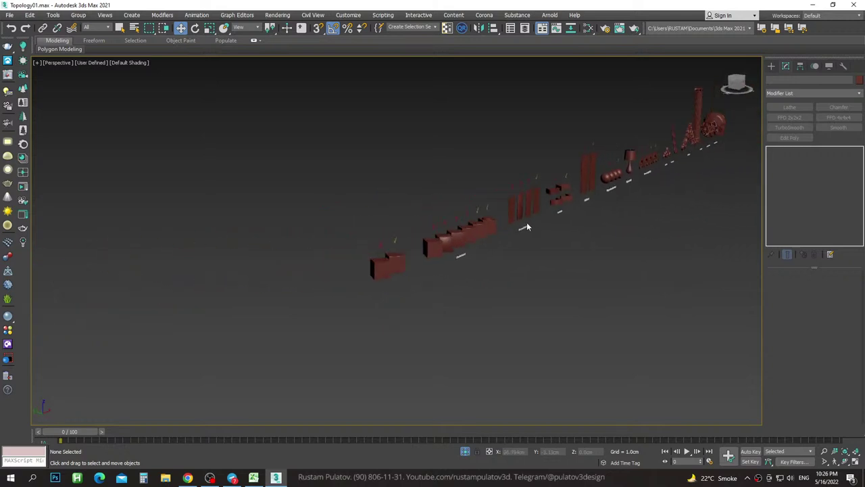
pyautogui.scroll(1, 486, 253)
pyautogui.keyDown('alt'); pyautogui.moveTo(487, 254); pyautogui.dragTo(484, 250, button='middle'); pyautogui.keyUp('alt')
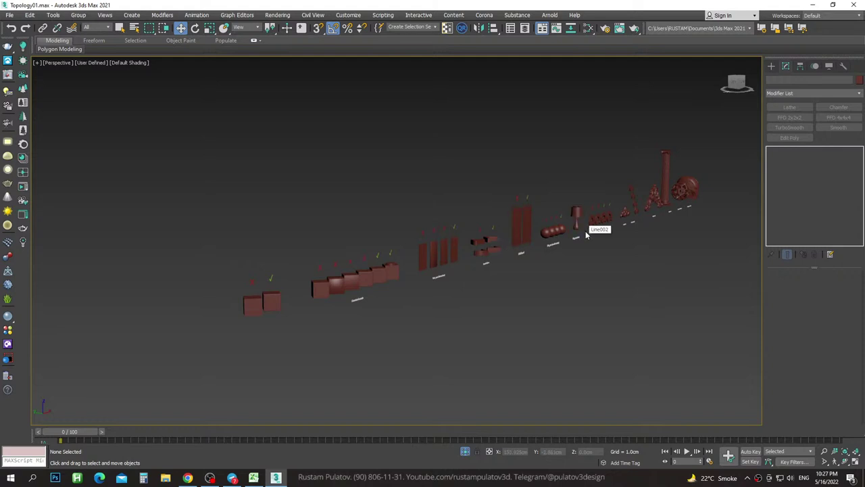
pyautogui.scroll(3, 325, 285)
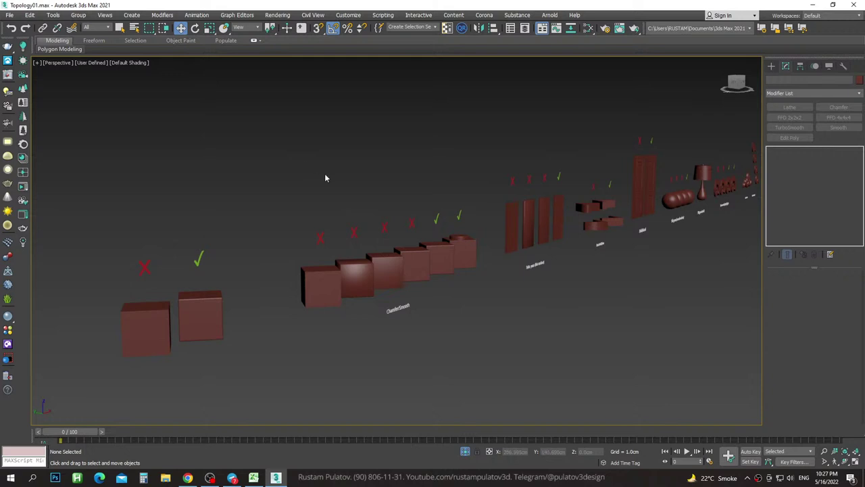
pyautogui.moveTo(241, 147); pyautogui.dragTo(483, 359)
pyautogui.keyDown('alt'); pyautogui.moveTo(495, 305); pyautogui.dragTo(507, 305, button='middle'); pyautogui.keyUp('alt')
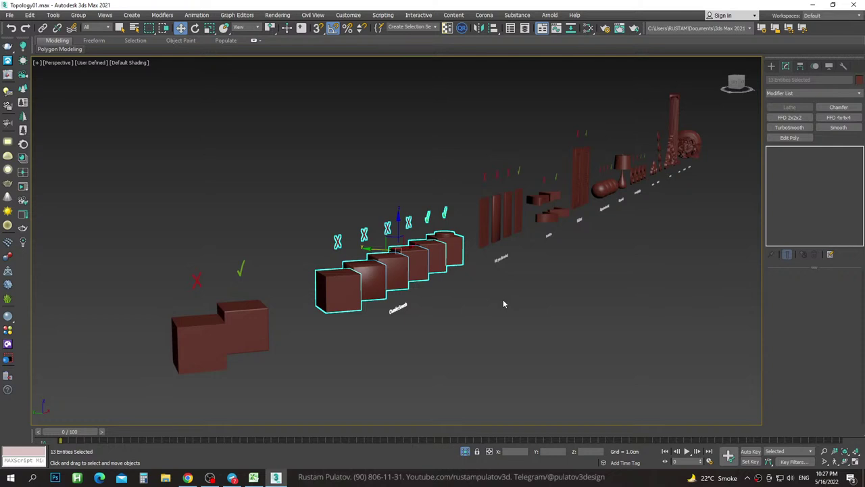
pyautogui.click(614, 253)
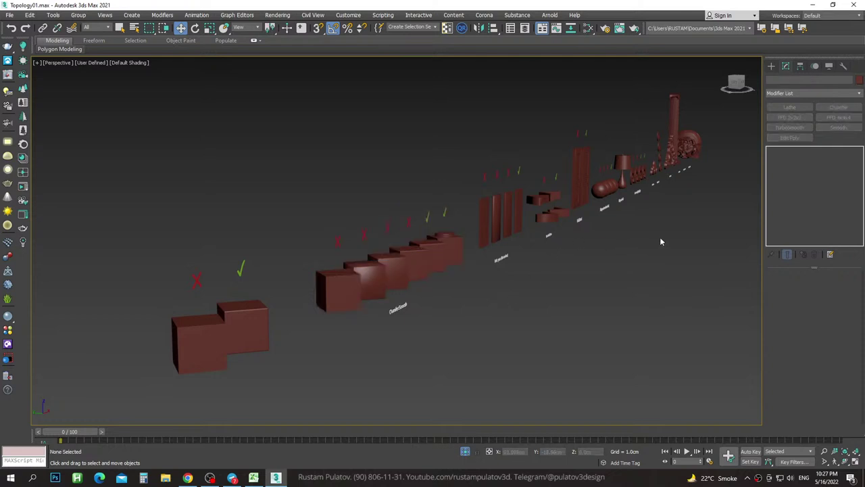
pyautogui.moveTo(661, 242); pyautogui.dragTo(649, 235, button='middle')
pyautogui.scroll(1, 653, 239)
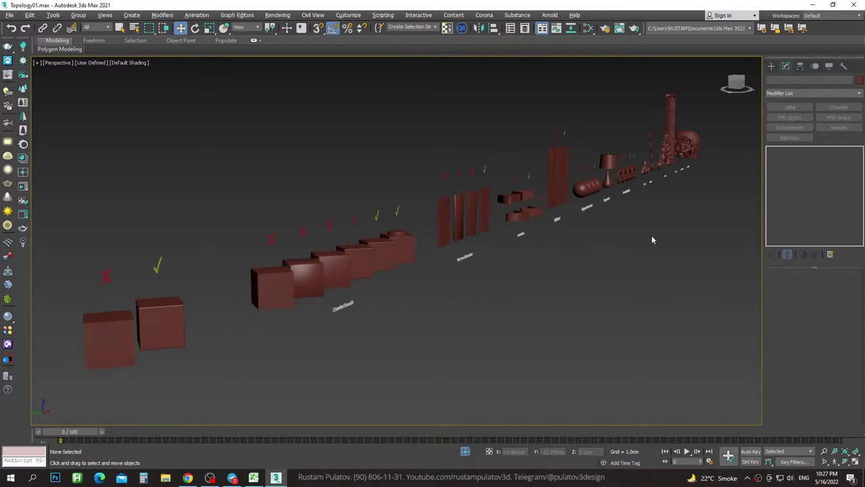
pyautogui.scroll(1, 652, 239)
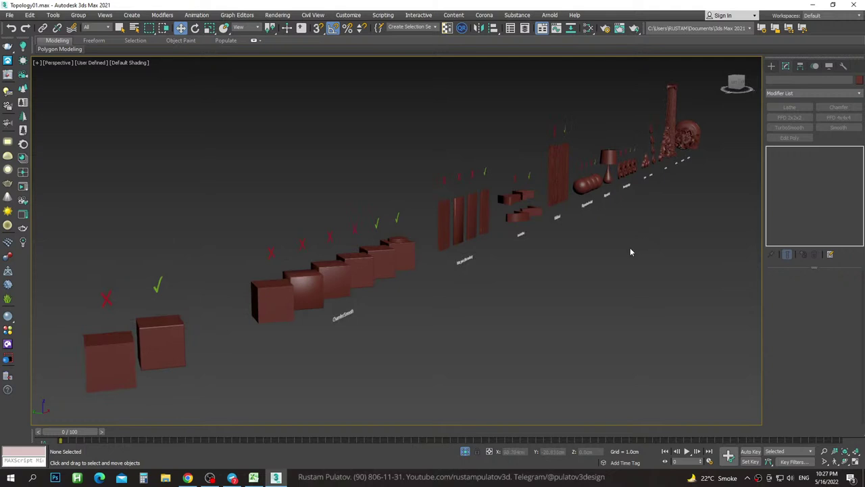
pyautogui.click(397, 254)
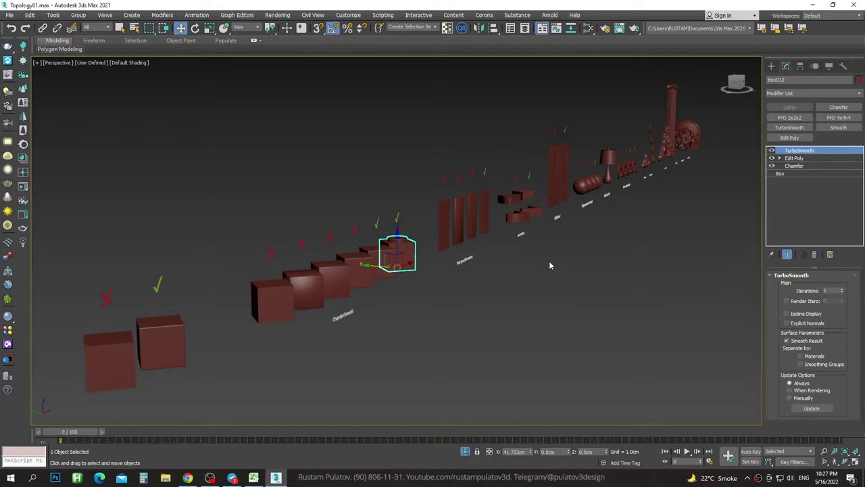
pyautogui.moveTo(558, 264)
pyautogui.keyDown('alt'); pyautogui.mouseDown(button='middle')
pyautogui.moveTo(313, 245)
pyautogui.moveTo(386, 247)
pyautogui.mouseUp(button='middle'); pyautogui.keyUp('alt')
pyautogui.scroll(2, 386, 247)
pyautogui.click(329, 284)
pyautogui.press('z')
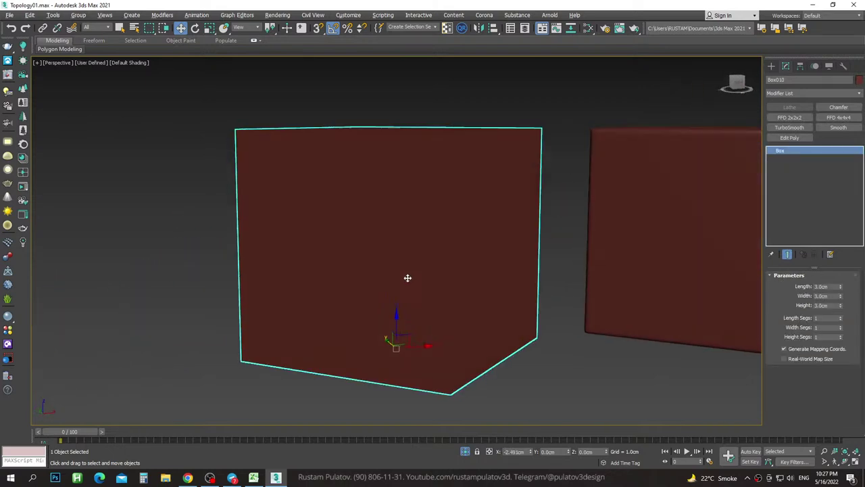
pyautogui.scroll(-3, 408, 277)
pyautogui.moveTo(503, 274); pyautogui.dragTo(476, 274, button='middle')
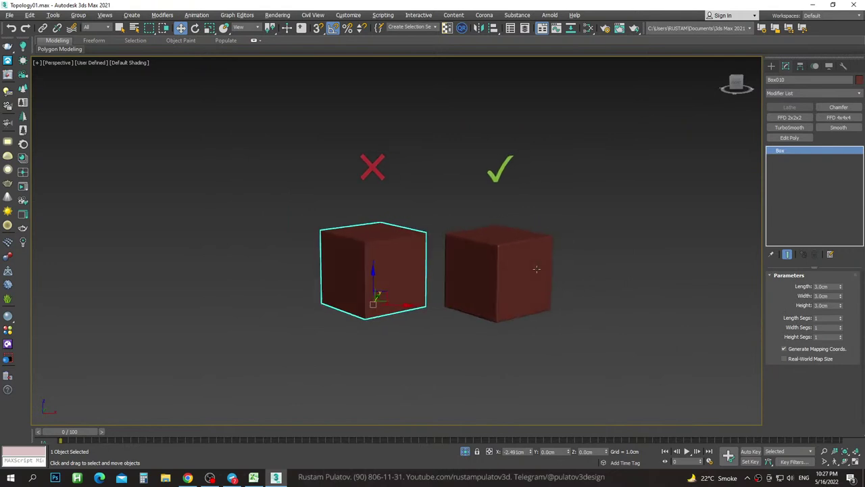
pyautogui.moveTo(536, 269); pyautogui.dragTo(539, 264, button='middle')
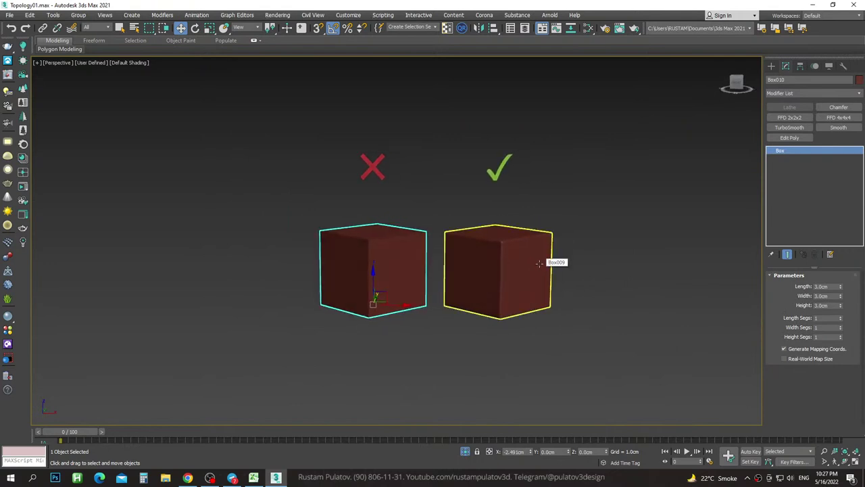
pyautogui.click(602, 238)
pyautogui.click(518, 270)
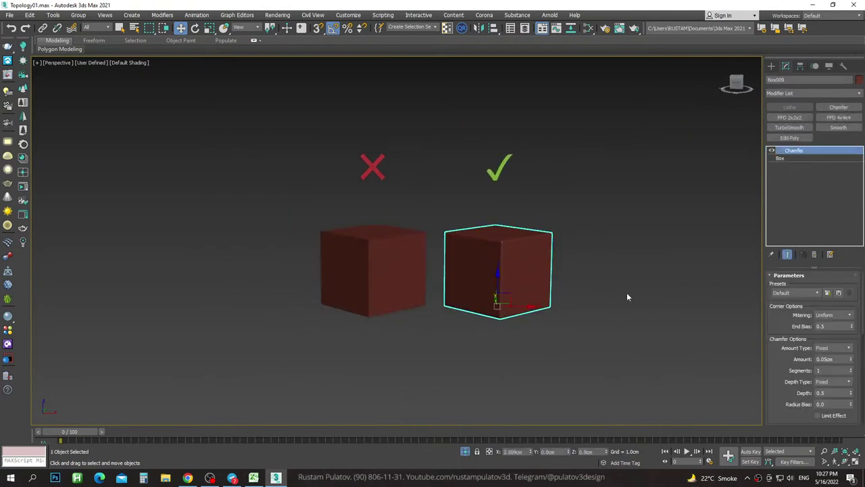
pyautogui.scroll(-2, 629, 291)
pyautogui.scroll(-2, 649, 292)
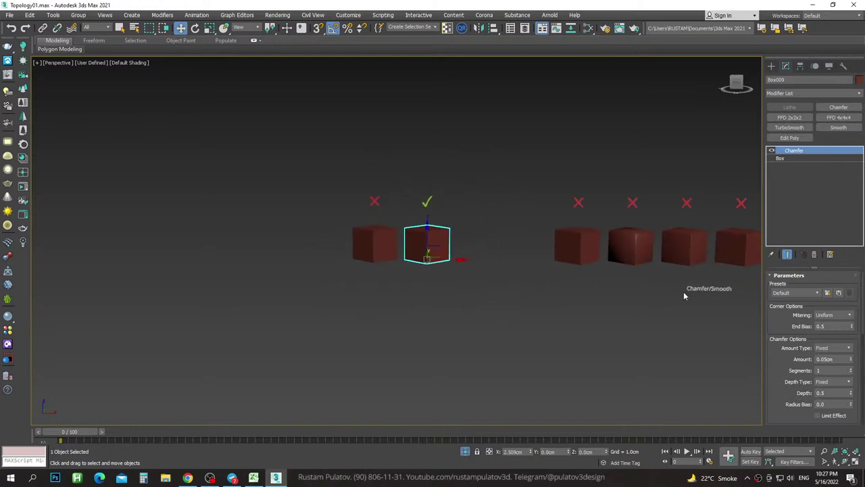
# Clone the Chamfer/Smooth label under the new cube pair, retext it 'Polygon', and show edged faces.
pyautogui.click(733, 289)
pyautogui.keyDown('shift'); pyautogui.moveTo(737, 290); pyautogui.dragTo(435, 287); pyautogui.keyUp('shift')
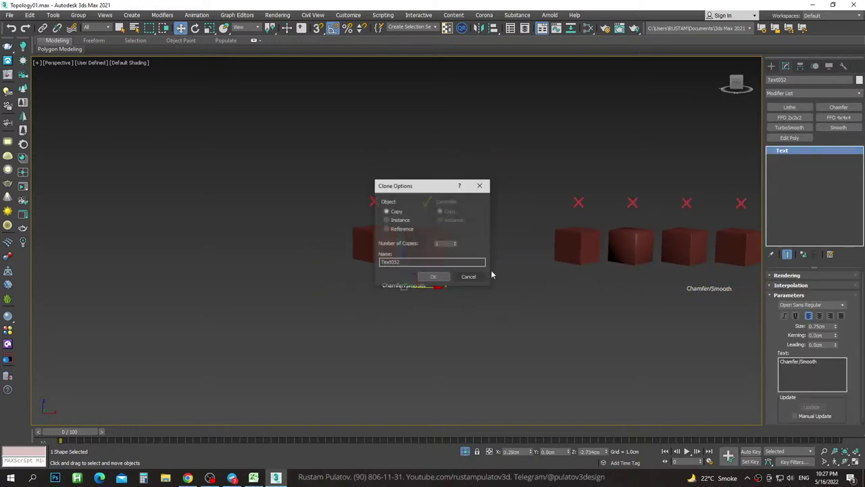
pyautogui.click(431, 277)
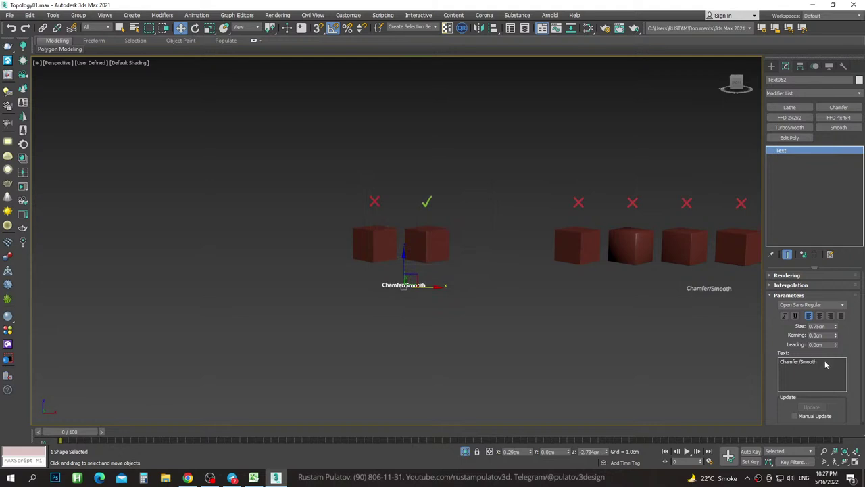
pyautogui.doubleClick(822, 362)
pyautogui.write('Pol')
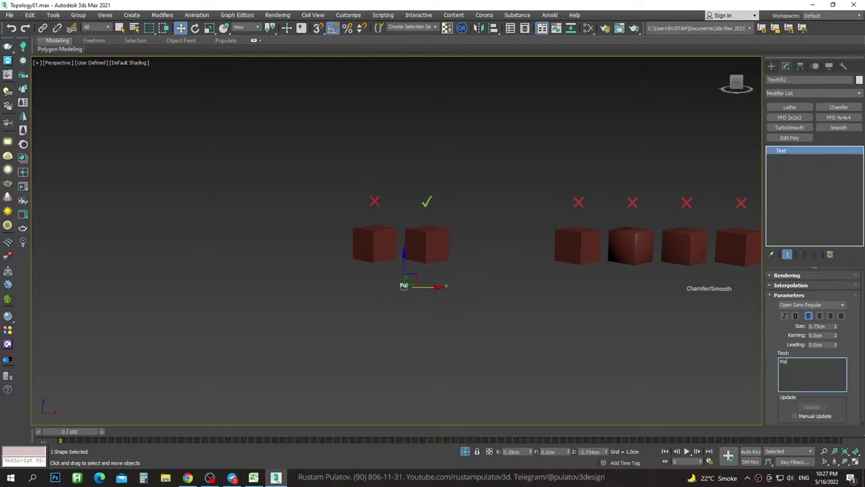
pyautogui.write('ygon')
pyautogui.scroll(3, 454, 270)
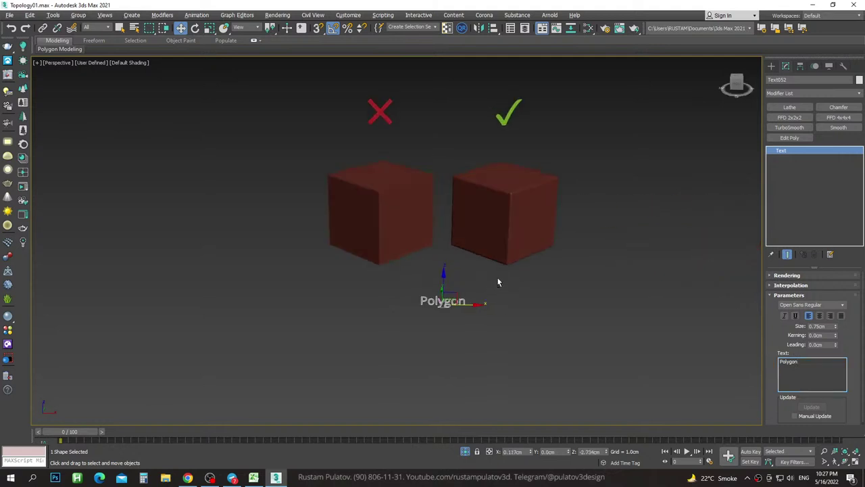
pyautogui.press('F4')
pyautogui.scroll(2, 411, 196)
pyautogui.scroll(2, 411, 199)
pyautogui.click(411, 199)
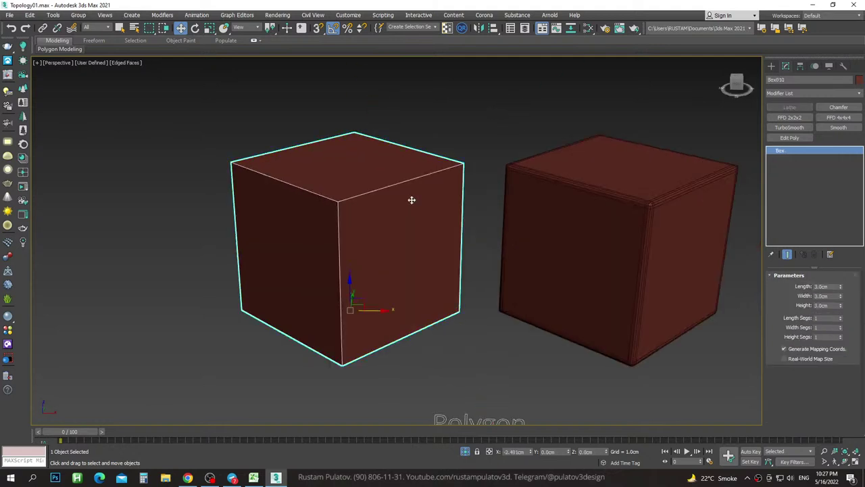
pyautogui.moveTo(452, 192)
pyautogui.keyDown('alt'); pyautogui.mouseDown(button='middle')
pyautogui.moveTo(417, 199)
pyautogui.moveTo(463, 193)
pyautogui.moveTo(381, 201)
pyautogui.moveTo(478, 135)
pyautogui.mouseUp(button='middle'); pyautogui.keyUp('alt')
pyautogui.click(477, 134)
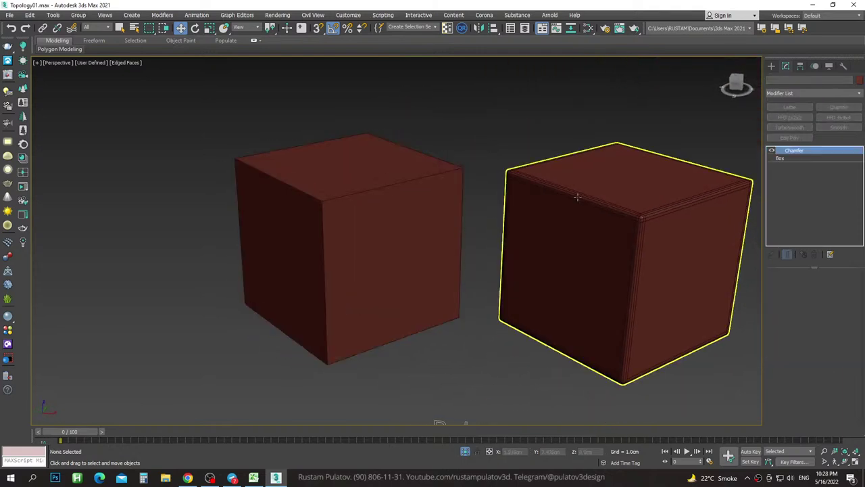
pyautogui.click(578, 196)
pyautogui.moveTo(597, 207)
pyautogui.keyDown('alt'); pyautogui.mouseDown(button='middle')
pyautogui.moveTo(643, 234)
pyautogui.moveTo(485, 123)
pyautogui.mouseUp(button='middle'); pyautogui.keyUp('alt')
pyautogui.click(486, 123)
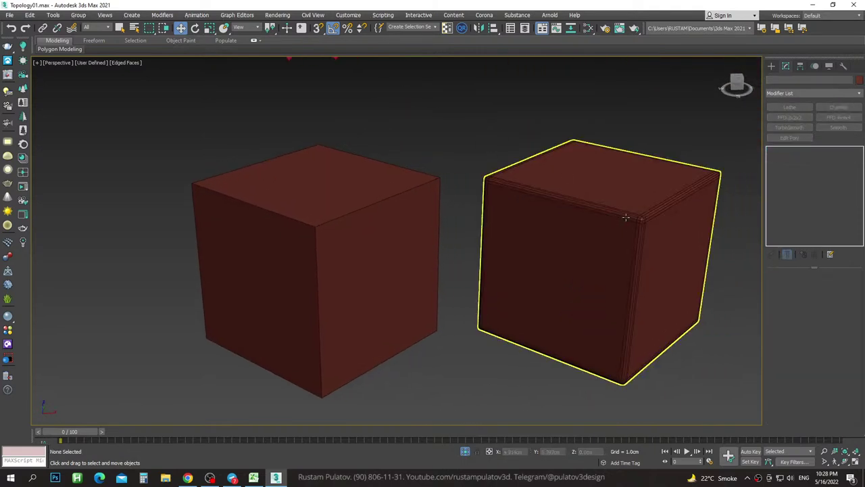
pyautogui.click(625, 217)
pyautogui.click(453, 114)
pyautogui.press('F4')
pyautogui.moveTo(588, 207)
pyautogui.keyDown('alt'); pyautogui.mouseDown(button='middle')
pyautogui.moveTo(598, 210)
pyautogui.moveTo(580, 203)
pyautogui.moveTo(560, 212)
pyautogui.moveTo(456, 186)
pyautogui.mouseUp(button='middle'); pyautogui.keyUp('alt')
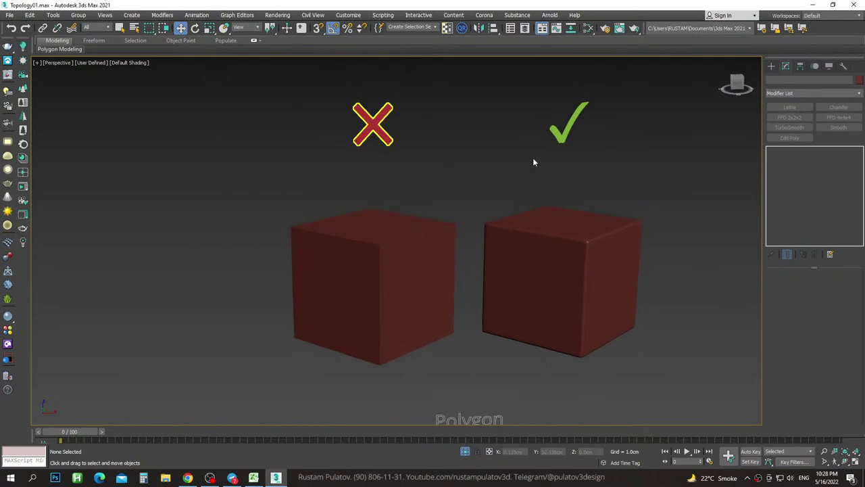
pyautogui.click(612, 223)
pyautogui.click(639, 180)
pyautogui.click(392, 257)
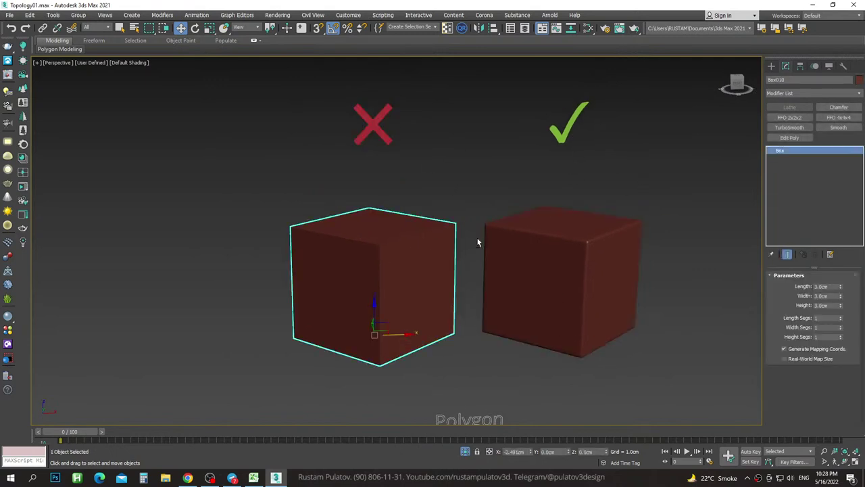
pyautogui.moveTo(477, 242)
pyautogui.keyDown('alt'); pyautogui.mouseDown(button='middle')
pyautogui.moveTo(500, 247)
pyautogui.moveTo(593, 178)
pyautogui.mouseUp(button='middle'); pyautogui.keyUp('alt')
pyautogui.click(593, 178)
pyautogui.keyDown('alt'); pyautogui.moveTo(550, 223); pyautogui.dragTo(502, 247, button='middle'); pyautogui.keyUp('alt')
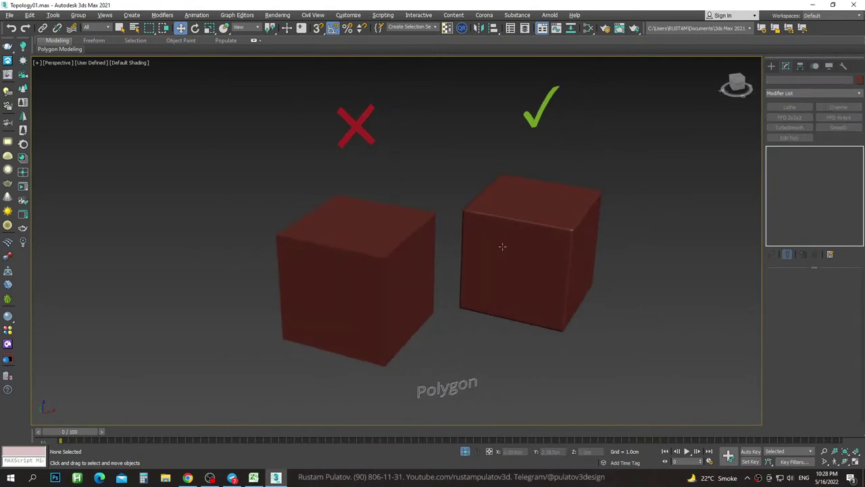
pyautogui.click(372, 262)
pyautogui.click(457, 176)
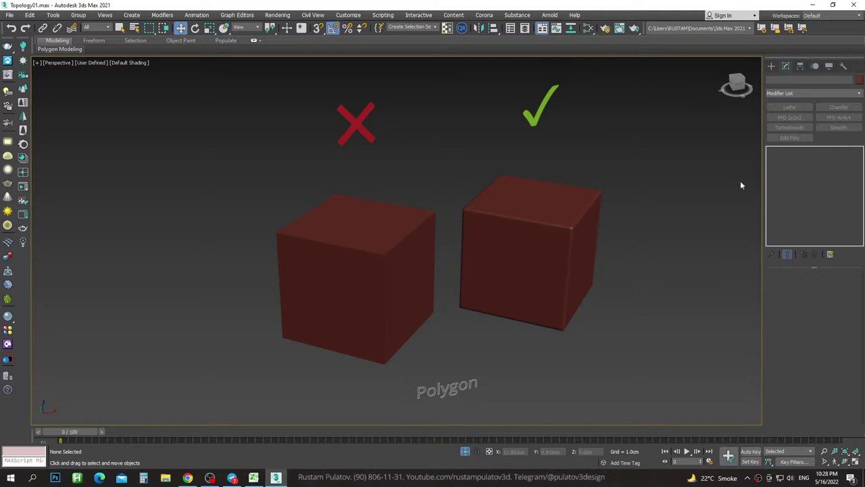
pyautogui.click(232, 477)
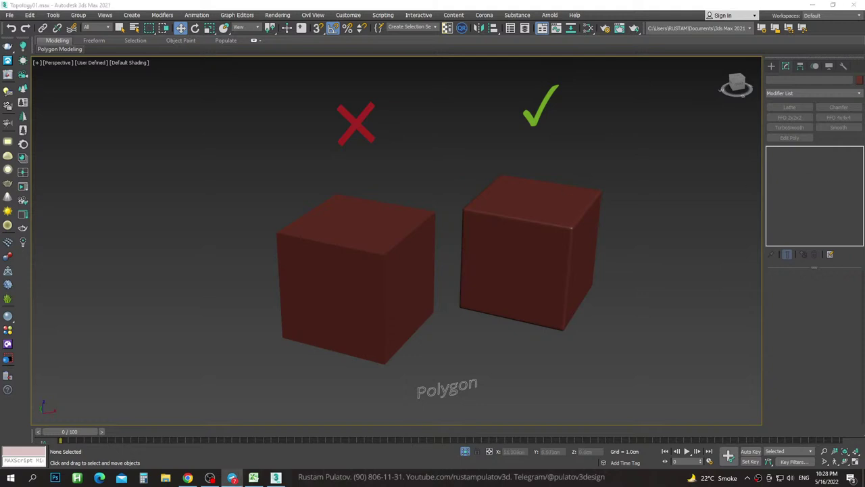
pyautogui.click(604, 155)
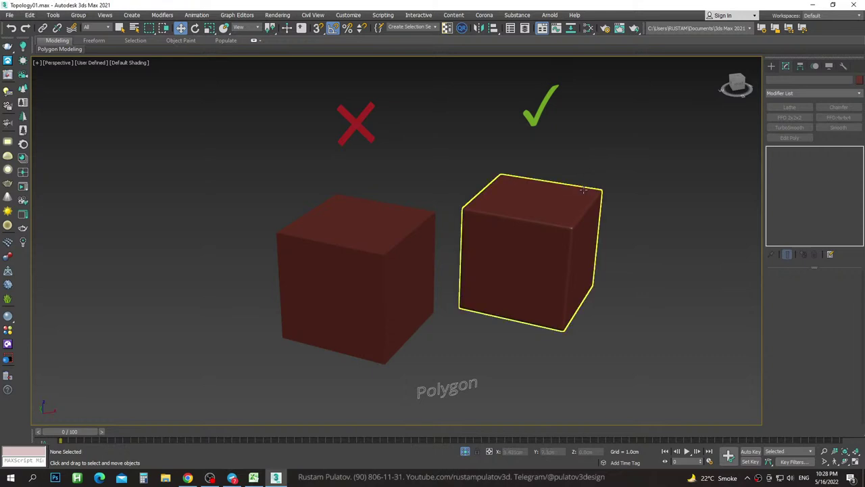
pyautogui.keyDown('alt'); pyautogui.moveTo(617, 174); pyautogui.dragTo(603, 203, button='middle'); pyautogui.keyUp('alt')
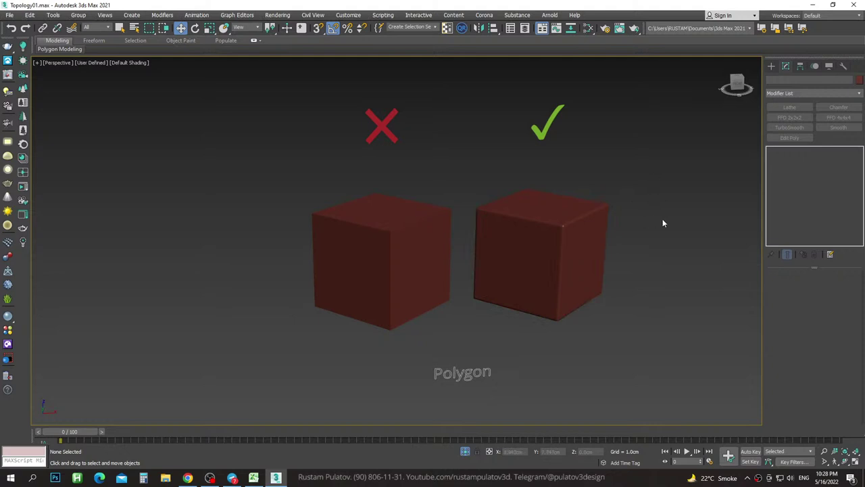
pyautogui.moveTo(639, 247)
pyautogui.keyDown('alt'); pyautogui.mouseDown(button='middle')
pyautogui.moveTo(628, 247)
pyautogui.moveTo(629, 234)
pyautogui.moveTo(628, 248)
pyautogui.mouseUp(button='middle'); pyautogui.keyUp('alt')
pyautogui.scroll(3, 534, 261)
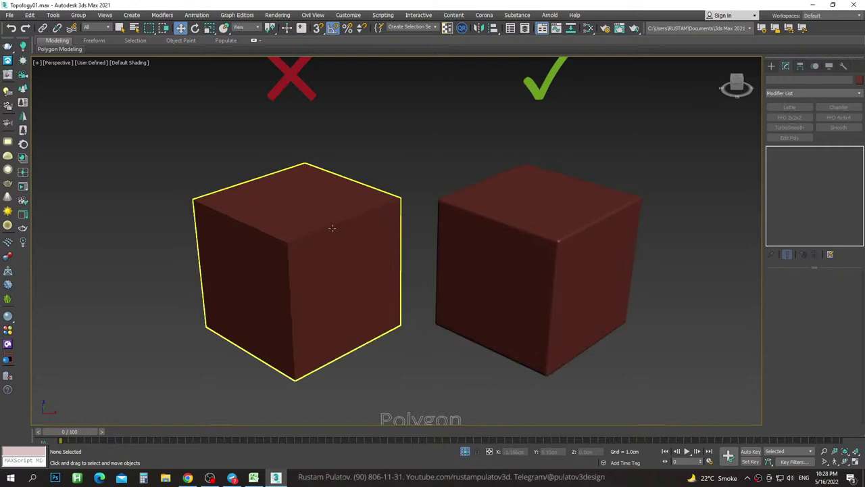
pyautogui.keyDown('alt'); pyautogui.moveTo(419, 164); pyautogui.dragTo(464, 212, button='middle'); pyautogui.keyUp('alt')
pyautogui.scroll(-3, 420, 179)
pyautogui.press('F4')
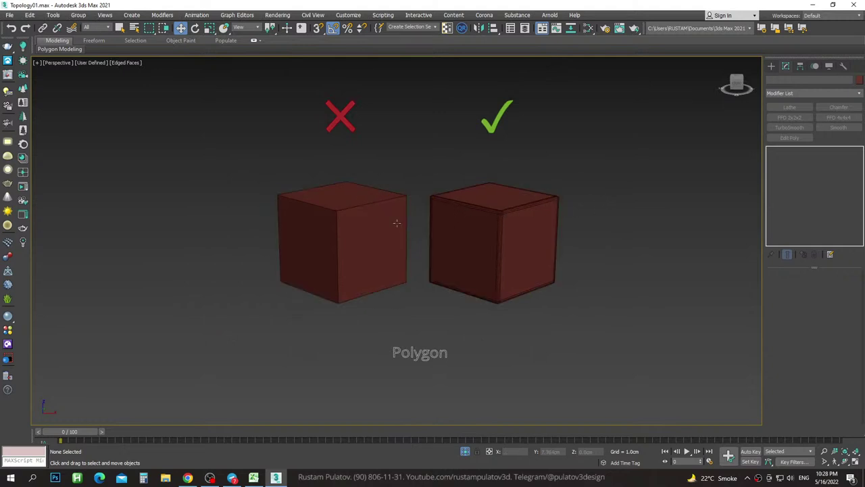
pyautogui.click(379, 218)
pyautogui.scroll(5, 355, 218)
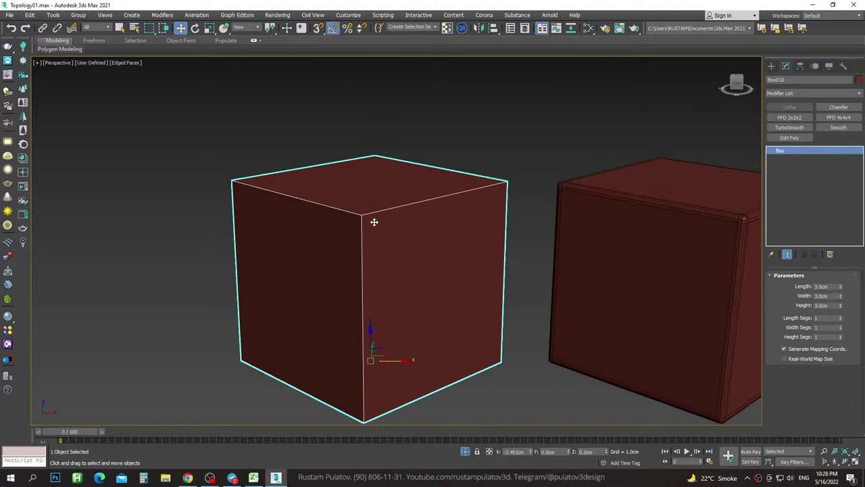
pyautogui.keyDown('alt'); pyautogui.moveTo(375, 221); pyautogui.dragTo(388, 228, button='middle'); pyautogui.keyUp('alt')
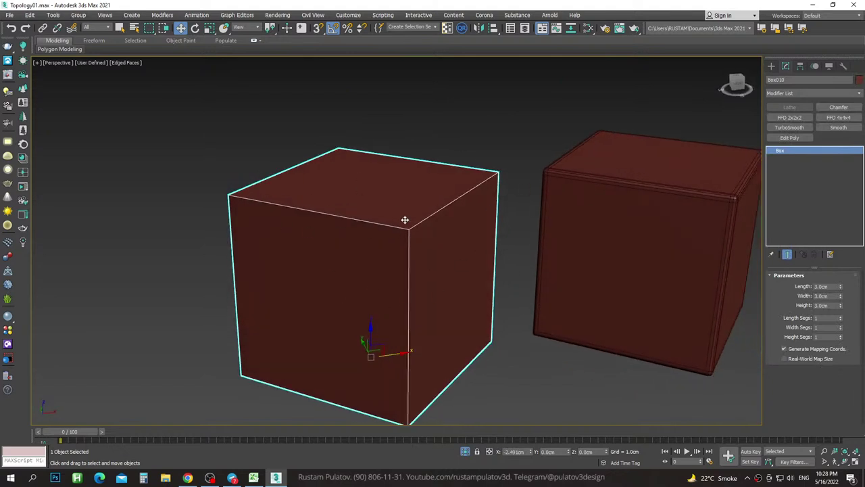
pyautogui.scroll(-3, 405, 223)
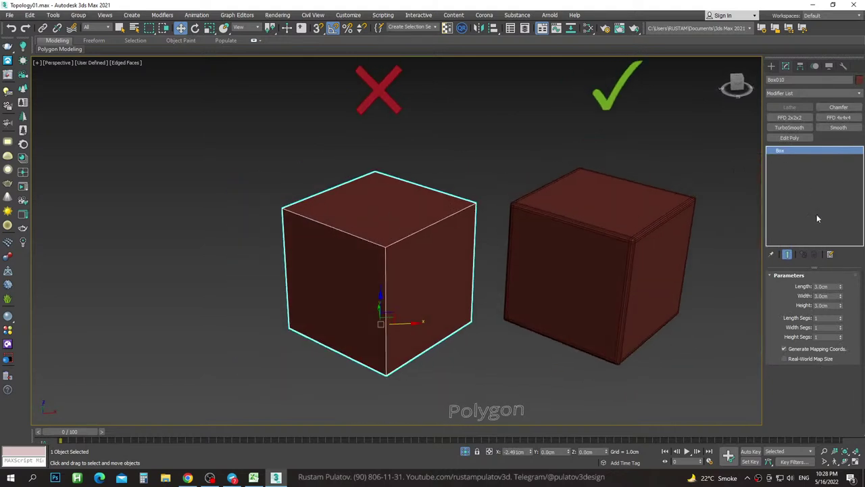
pyautogui.click(775, 67)
pyautogui.click(795, 120)
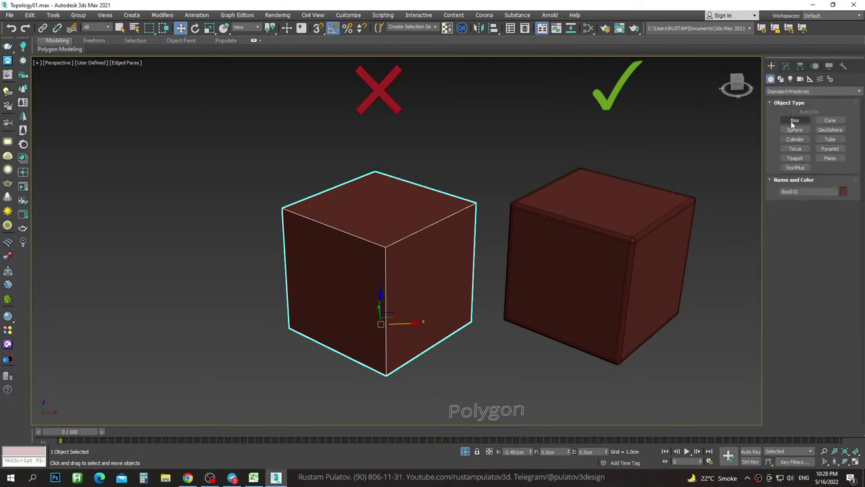
pyautogui.scroll(-3, 402, 271)
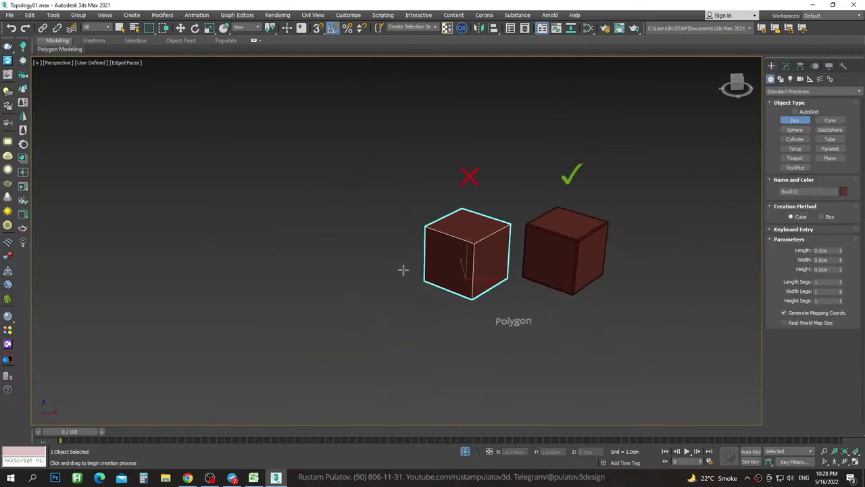
pyautogui.moveTo(354, 277); pyautogui.dragTo(386, 284)
pyautogui.moveTo(386, 284)
pyautogui.keyDown('alt'); pyautogui.mouseDown(button='middle')
pyautogui.moveTo(470, 275)
pyautogui.moveTo(458, 274)
pyautogui.mouseUp(button='middle'); pyautogui.keyUp('alt')
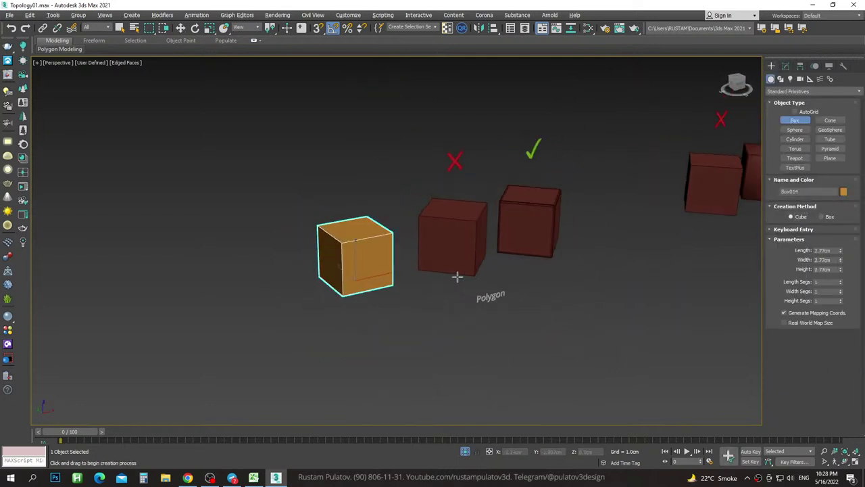
pyautogui.click(181, 28)
pyautogui.press('Delete')
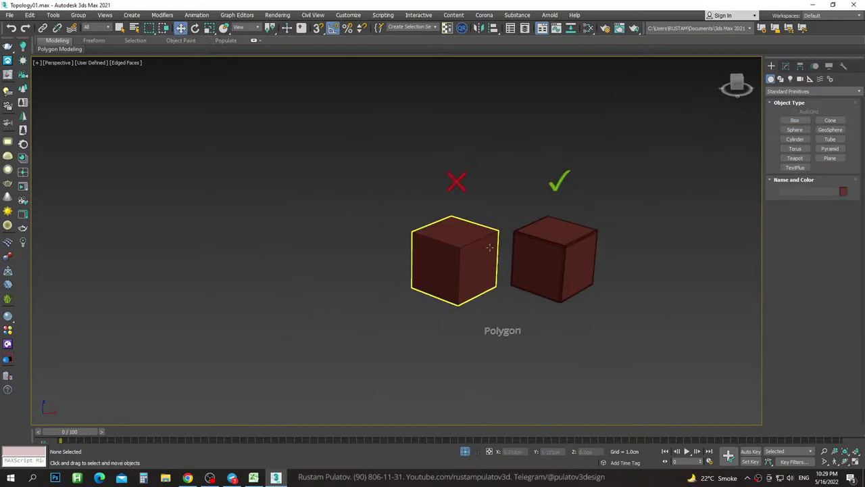
pyautogui.click(457, 241)
pyautogui.press('z')
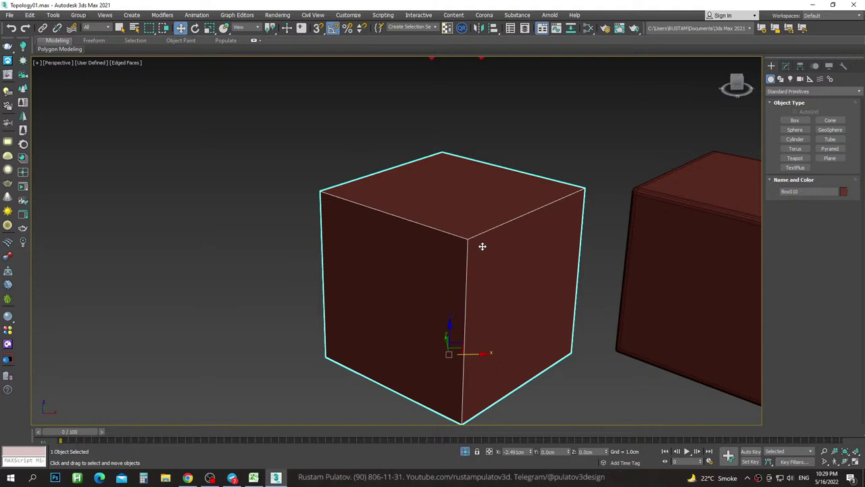
pyautogui.moveTo(500, 250)
pyautogui.mouseDown(button='middle')
pyautogui.moveTo(392, 236)
pyautogui.moveTo(300, 247)
pyautogui.mouseUp(button='middle')
pyautogui.click(429, 241)
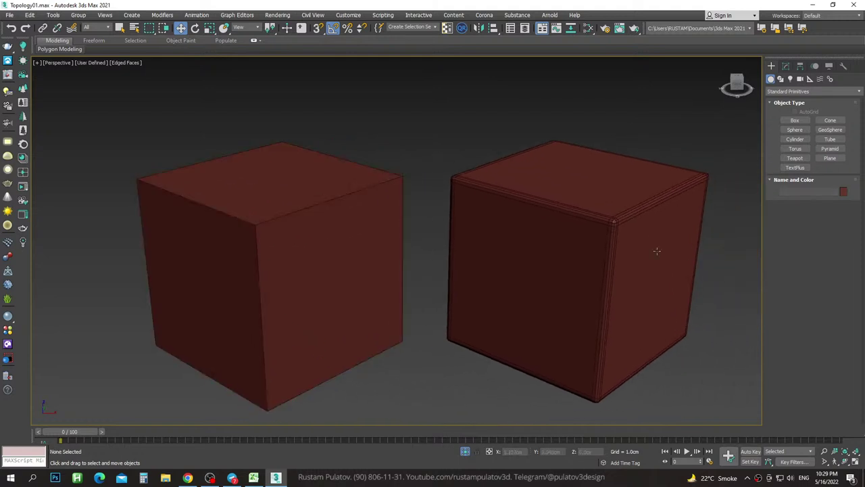
pyautogui.press('F4')
pyautogui.keyDown('alt'); pyautogui.moveTo(704, 252); pyautogui.dragTo(692, 269, button='middle'); pyautogui.keyUp('alt')
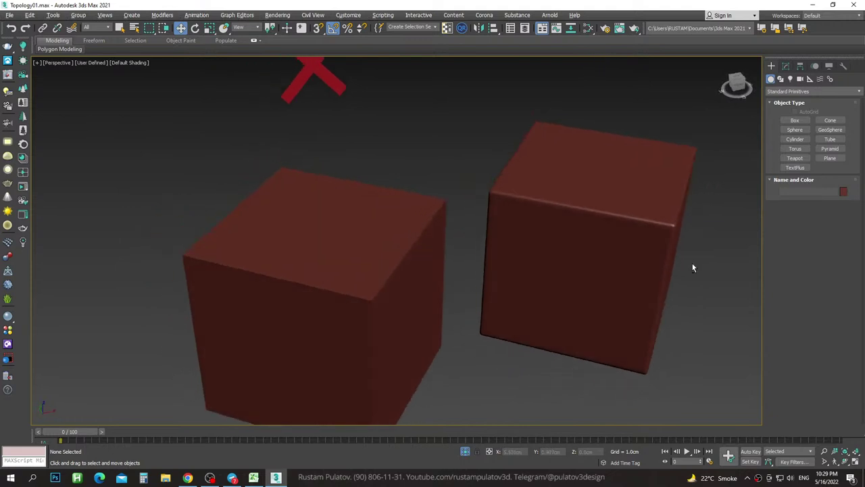
pyautogui.moveTo(646, 251)
pyautogui.keyDown('alt'); pyautogui.mouseDown(button='middle')
pyautogui.moveTo(680, 250)
pyautogui.moveTo(641, 251)
pyautogui.moveTo(589, 226)
pyautogui.mouseUp(button='middle'); pyautogui.keyUp('alt')
pyautogui.click(589, 225)
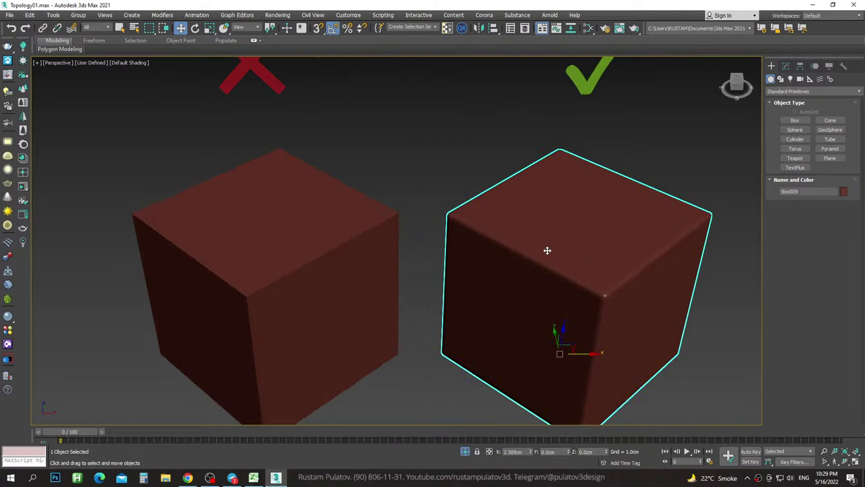
pyautogui.moveTo(556, 222)
pyautogui.keyDown('alt'); pyautogui.mouseDown(button='middle')
pyautogui.moveTo(582, 217)
pyautogui.moveTo(618, 137)
pyautogui.mouseUp(button='middle'); pyautogui.keyUp('alt')
pyautogui.moveTo(612, 257)
pyautogui.keyDown('alt'); pyautogui.mouseDown(button='middle')
pyautogui.moveTo(622, 291)
pyautogui.moveTo(611, 291)
pyautogui.mouseUp(button='middle'); pyautogui.keyUp('alt')
pyautogui.click(366, 247)
pyautogui.scroll(2, 386, 222)
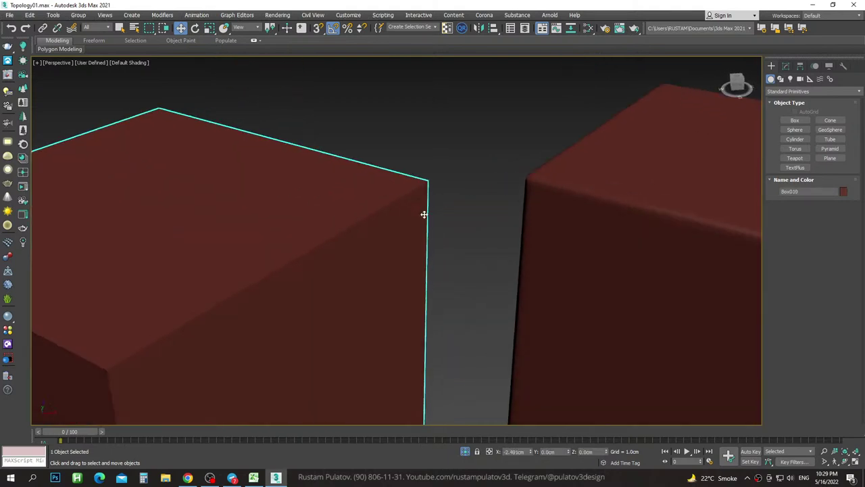
pyautogui.scroll(1, 474, 212)
pyautogui.scroll(2, 400, 188)
pyautogui.scroll(2, 377, 180)
pyautogui.scroll(1, 386, 165)
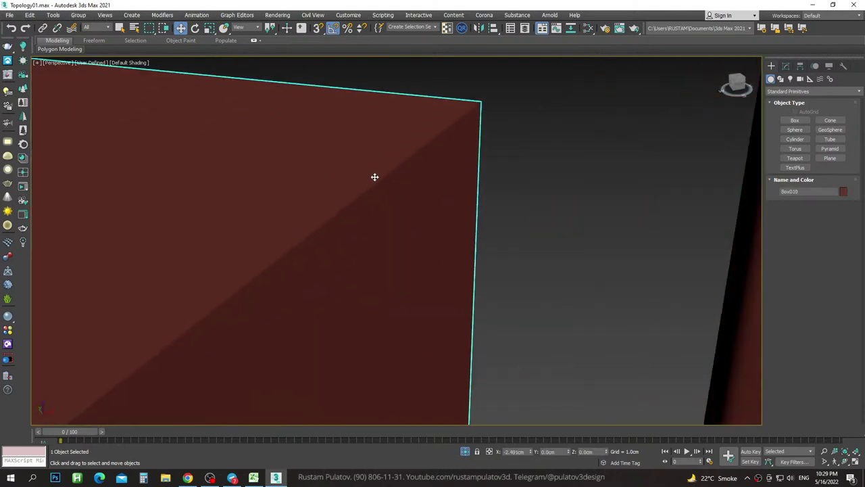
pyautogui.scroll(2, 374, 175)
pyautogui.scroll(1, 378, 195)
pyautogui.scroll(1, 396, 173)
pyautogui.scroll(-1, 390, 177)
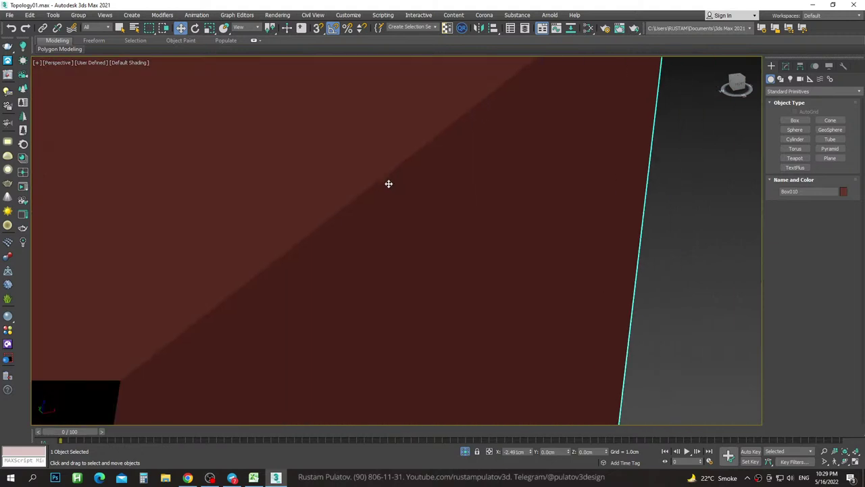
pyautogui.scroll(-2, 386, 175)
pyautogui.scroll(3, 389, 145)
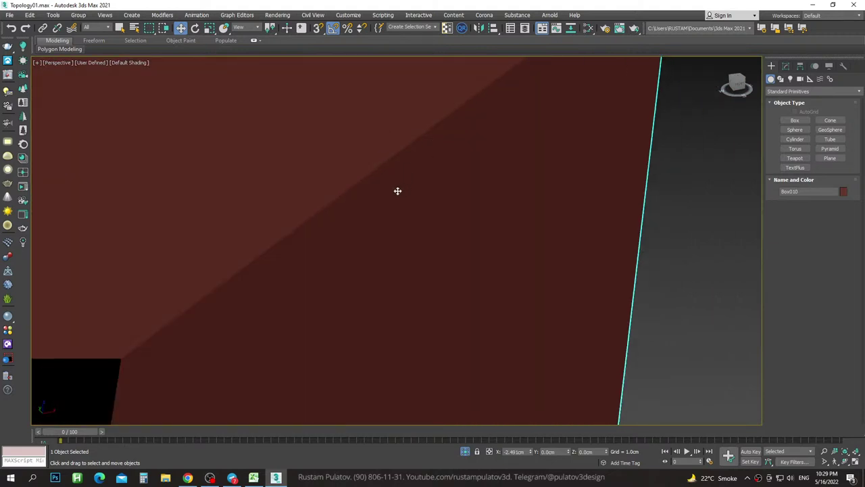
pyautogui.scroll(-2, 371, 199)
pyautogui.scroll(-2, 345, 200)
pyautogui.scroll(-2, 423, 205)
pyautogui.click(422, 205)
pyautogui.scroll(1, 482, 223)
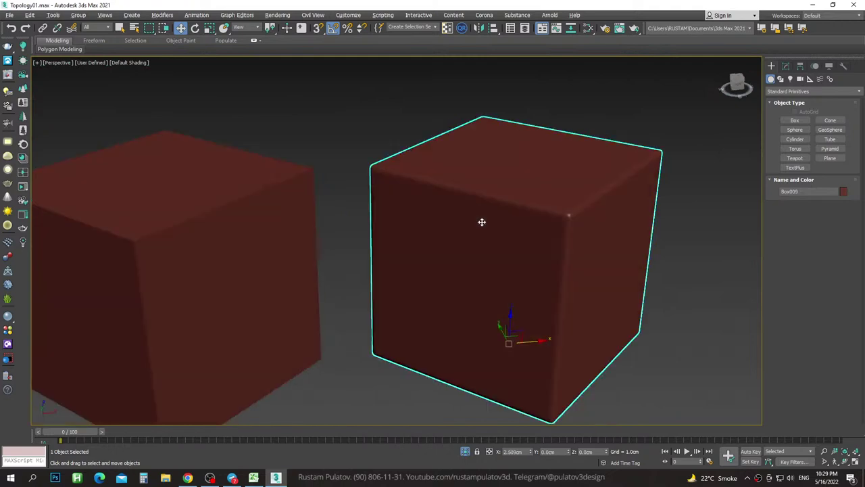
pyautogui.keyDown('alt'); pyautogui.moveTo(483, 223); pyautogui.dragTo(419, 187, button='middle'); pyautogui.keyUp('alt')
pyautogui.scroll(2, 419, 188)
pyautogui.scroll(2, 467, 194)
pyautogui.scroll(2, 574, 229)
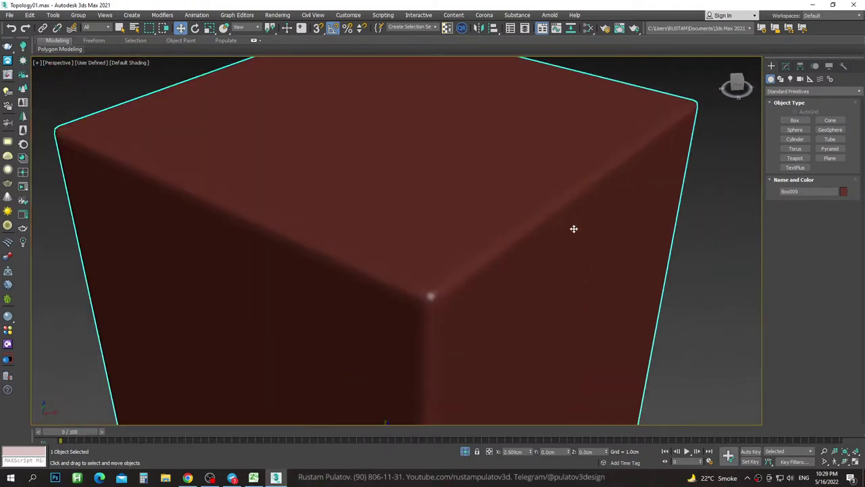
pyautogui.scroll(-5, 544, 240)
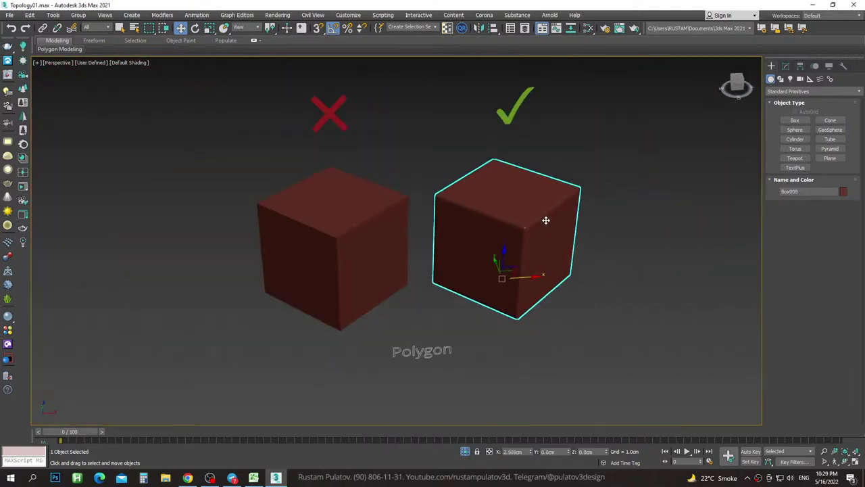
pyautogui.scroll(-2, 545, 218)
pyautogui.moveTo(573, 226); pyautogui.dragTo(496, 218, button='middle')
pyautogui.scroll(-2, 496, 219)
pyautogui.moveTo(578, 235); pyautogui.dragTo(589, 238, button='middle')
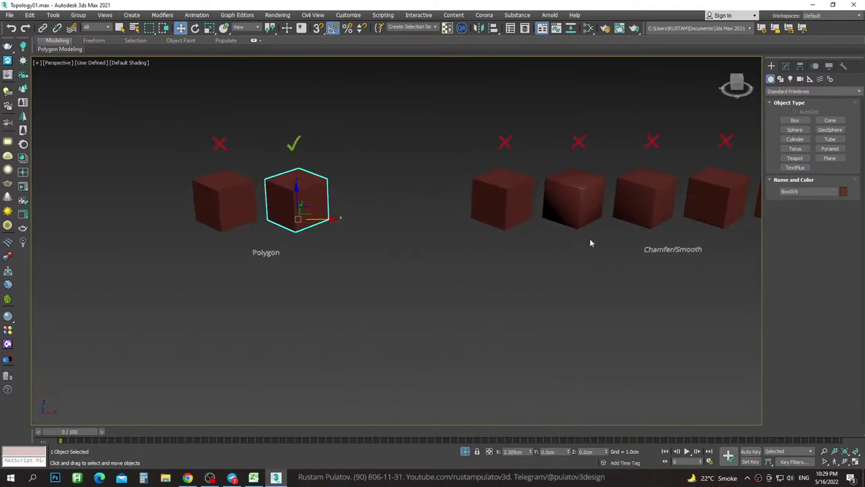
pyautogui.scroll(2, 590, 238)
pyautogui.press('z')
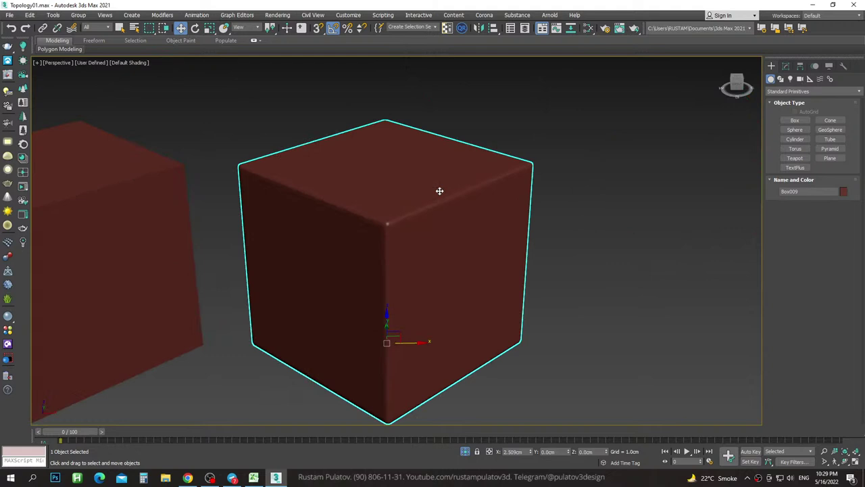
pyautogui.moveTo(477, 195)
pyautogui.keyDown('alt'); pyautogui.mouseDown(button='middle')
pyautogui.moveTo(446, 207)
pyautogui.moveTo(478, 203)
pyautogui.mouseUp(button='middle'); pyautogui.keyUp('alt')
pyautogui.scroll(3, 478, 203)
pyautogui.scroll(2, 472, 205)
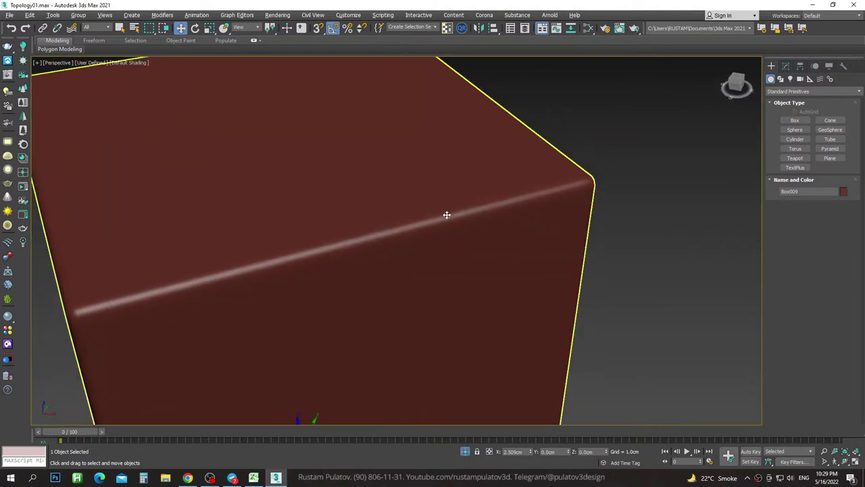
pyautogui.scroll(2, 448, 214)
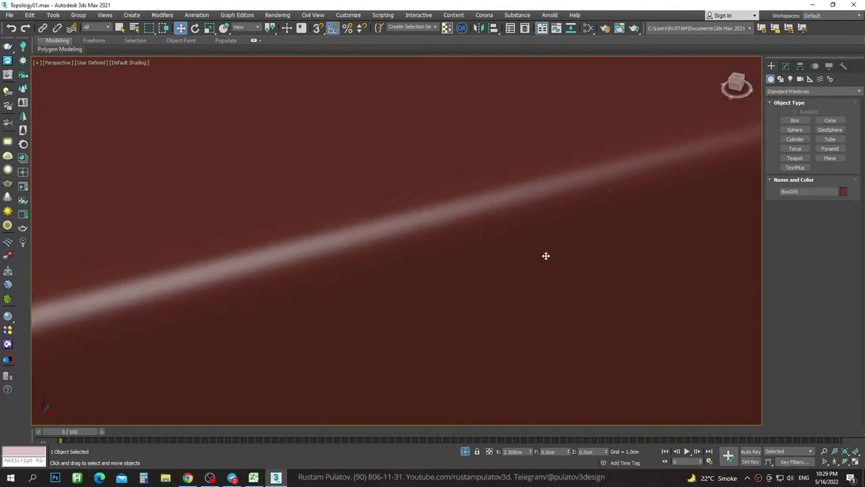
pyautogui.scroll(-1, 469, 203)
pyautogui.scroll(-3, 469, 209)
pyautogui.scroll(-2, 474, 212)
pyautogui.scroll(-3, 474, 212)
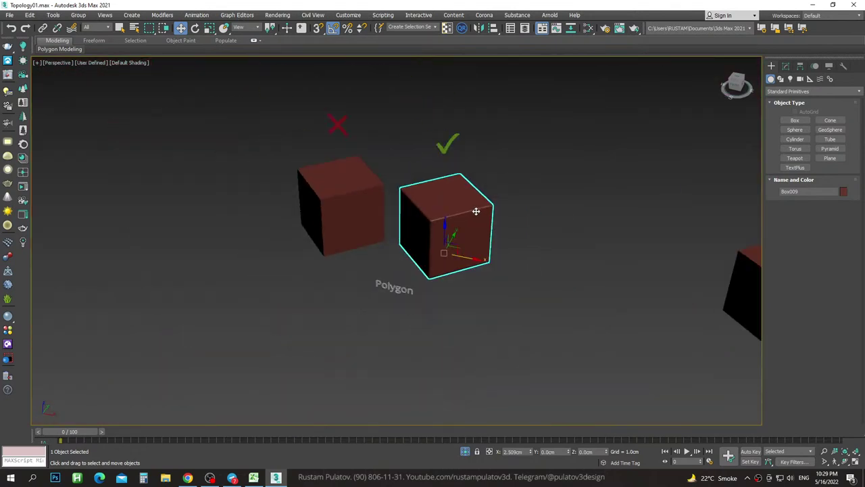
pyautogui.scroll(-2, 463, 219)
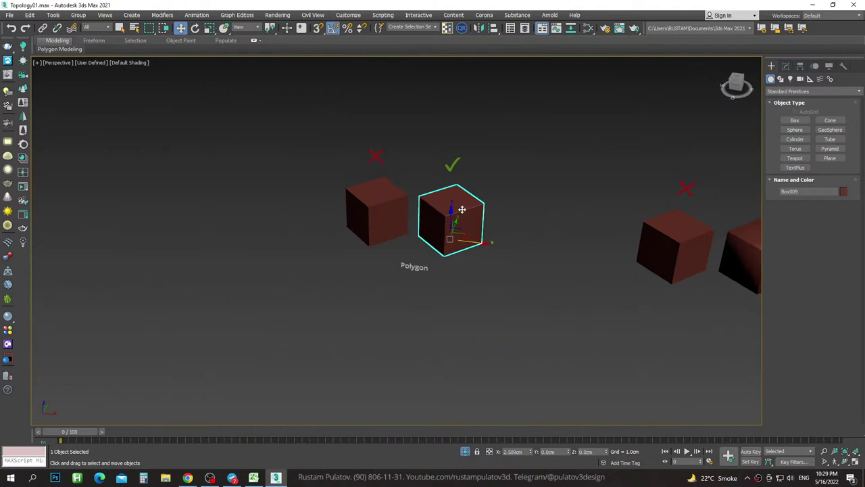
pyautogui.scroll(3, 467, 209)
pyautogui.scroll(3, 466, 209)
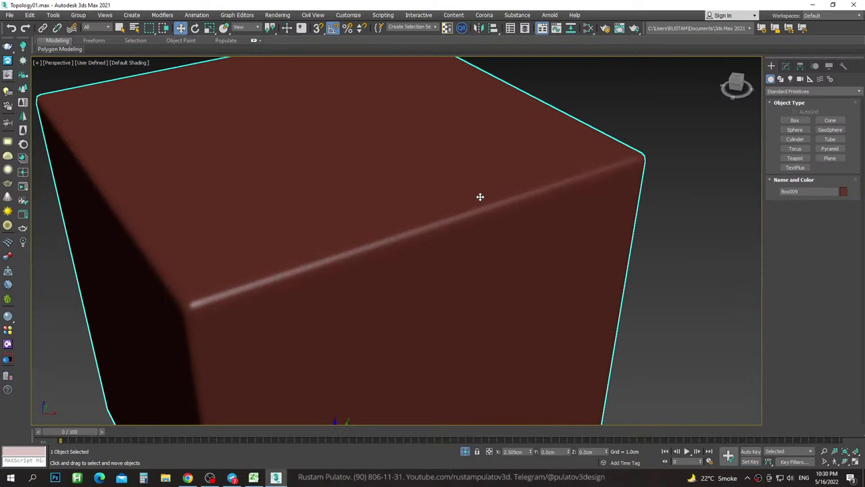
pyautogui.scroll(-6, 474, 205)
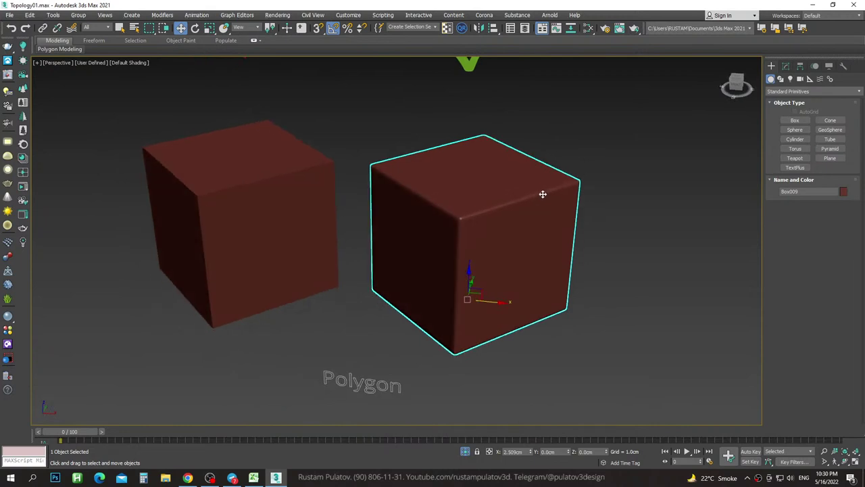
pyautogui.scroll(3, 543, 192)
pyautogui.scroll(3, 534, 191)
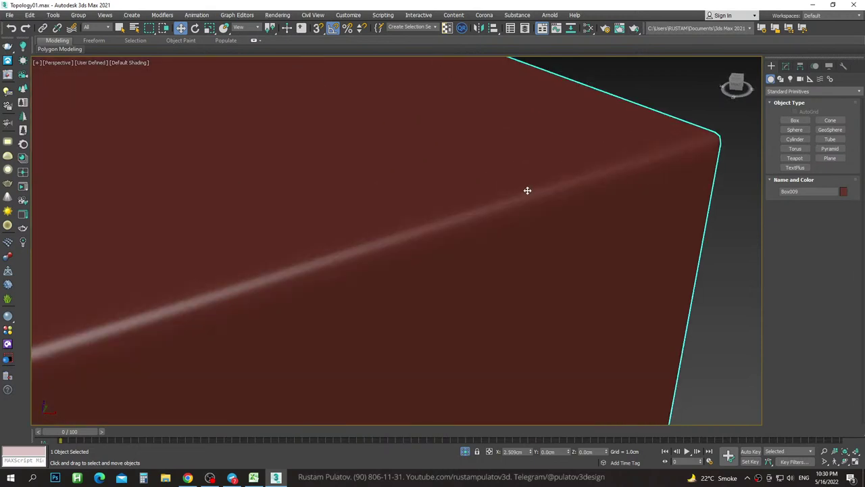
pyautogui.scroll(-6, 528, 191)
# Try a lower Chamfer amount on Box009 in the Modify panel for sharper edges.
pyautogui.click(786, 65)
pyautogui.scroll(2, 533, 212)
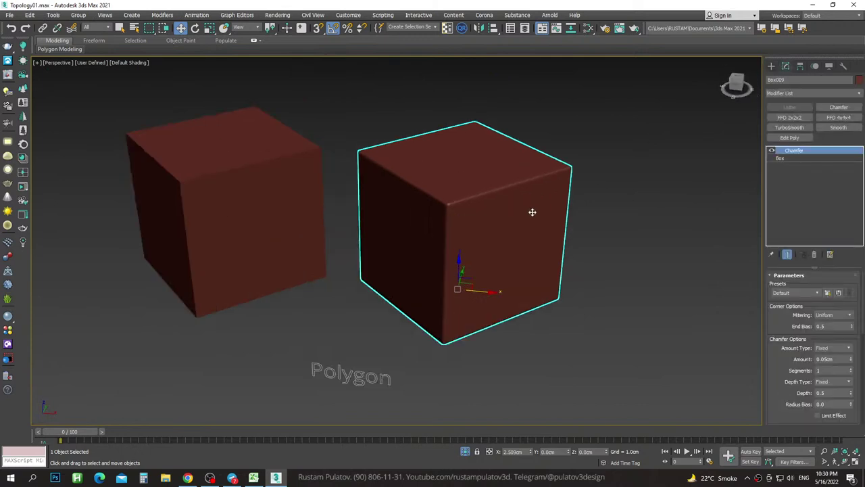
pyautogui.scroll(2, 533, 212)
pyautogui.moveTo(851, 361); pyautogui.dragTo(857, 376)
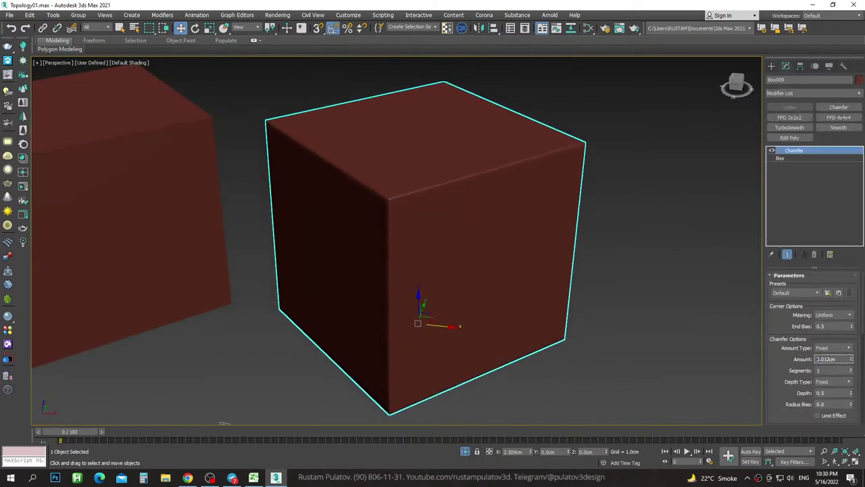
pyautogui.scroll(3, 529, 182)
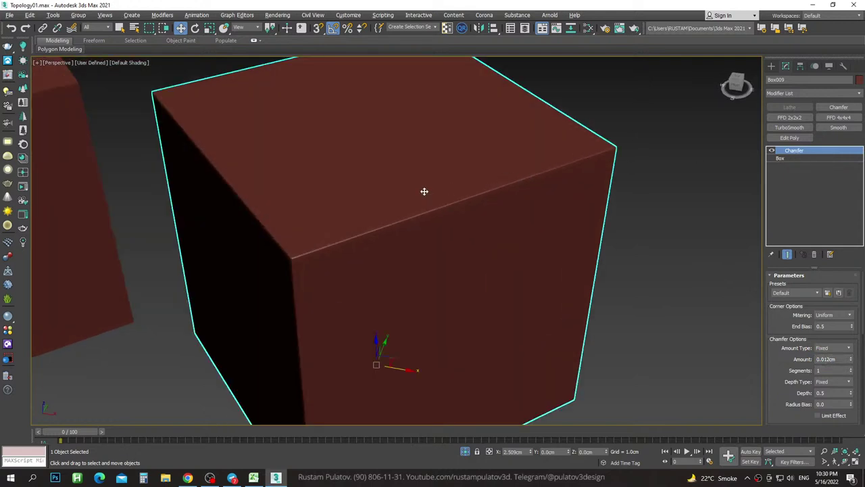
pyautogui.scroll(3, 506, 186)
pyautogui.scroll(1, 506, 188)
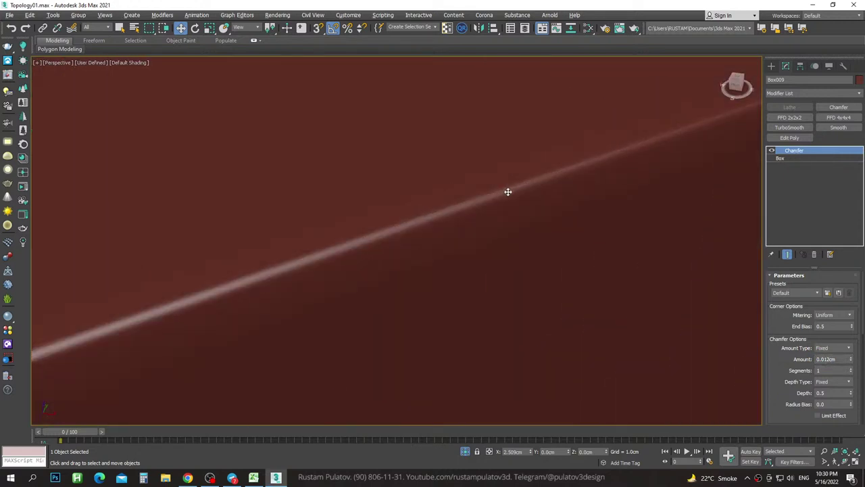
pyautogui.scroll(2, 504, 187)
# Undo back to the 0.05cm Chamfer amount and view both boxes from higher up.
pyautogui.hotkey('ctrl', 'z')
pyautogui.scroll(-2, 543, 224)
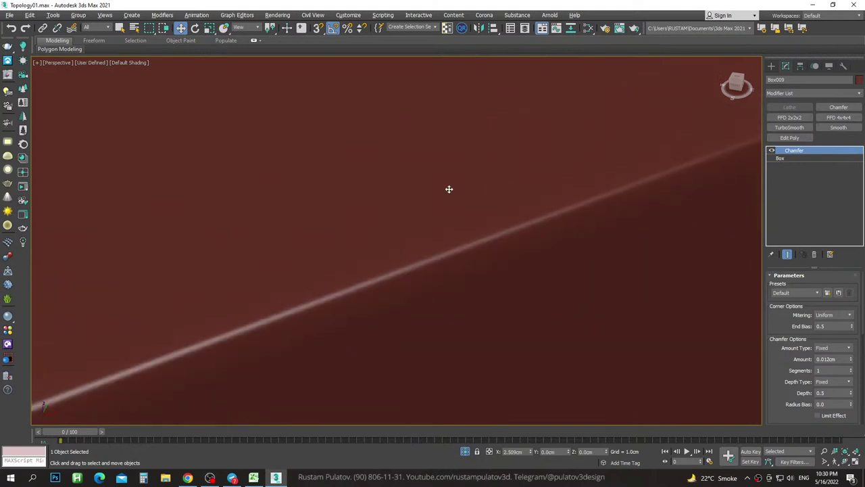
pyautogui.scroll(-3, 448, 188)
pyautogui.scroll(-3, 534, 232)
pyautogui.scroll(-3, 554, 236)
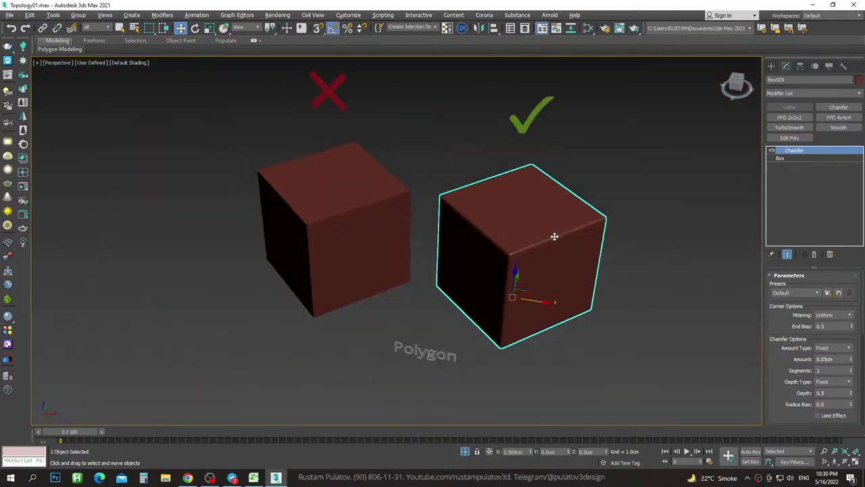
pyautogui.scroll(-2, 599, 220)
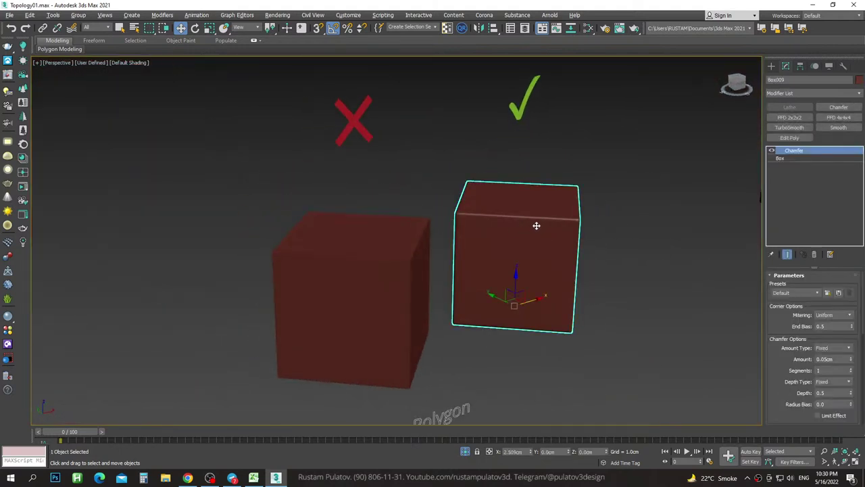
pyautogui.moveTo(535, 227)
pyautogui.keyDown('alt'); pyautogui.mouseDown(button='middle')
pyautogui.moveTo(505, 232)
pyautogui.moveTo(545, 226)
pyautogui.mouseUp(button='middle'); pyautogui.keyUp('alt')
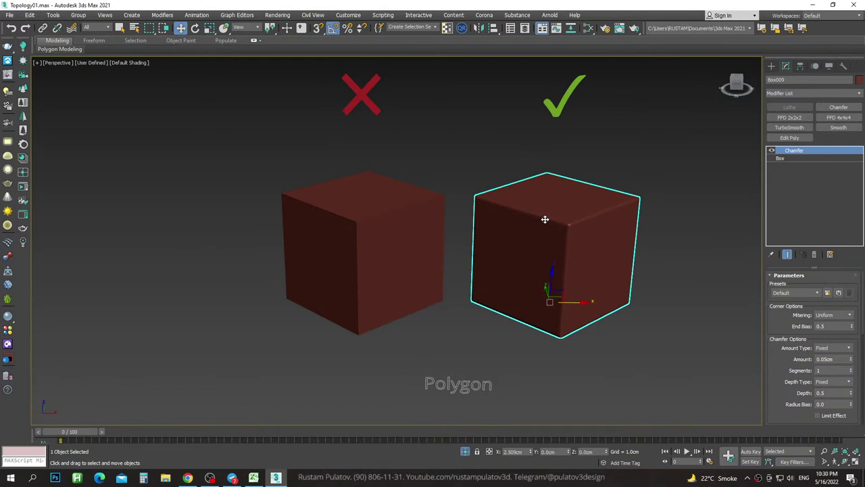
# Inspect the plain left box and chamfered right box up close, then deselect everything.
pyautogui.click(407, 205)
pyautogui.scroll(5, 415, 216)
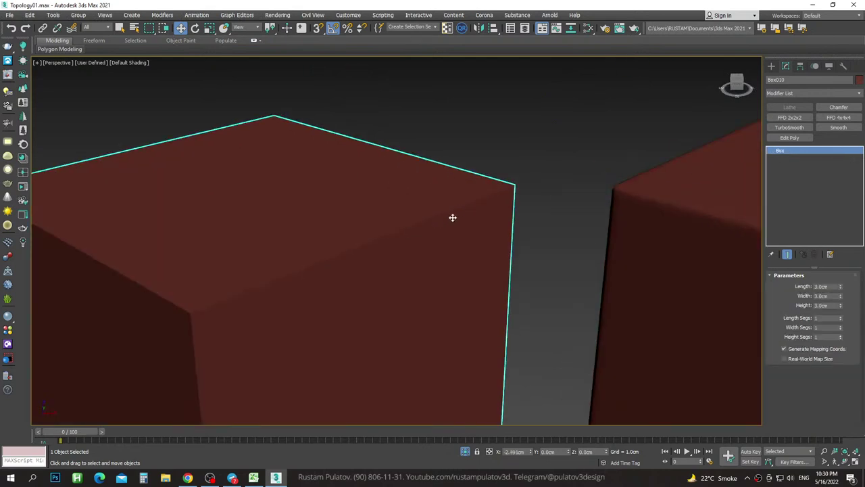
pyautogui.keyDown('alt'); pyautogui.moveTo(452, 217); pyautogui.dragTo(474, 211, button='middle'); pyautogui.keyUp('alt')
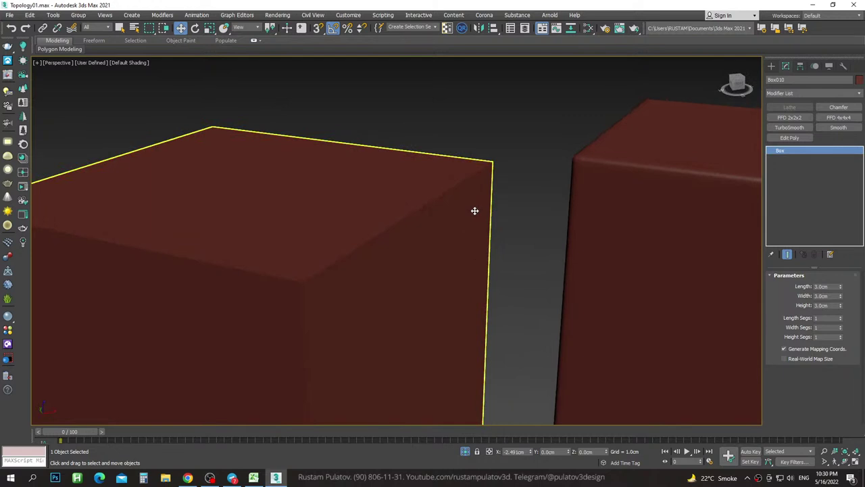
pyautogui.click(460, 214)
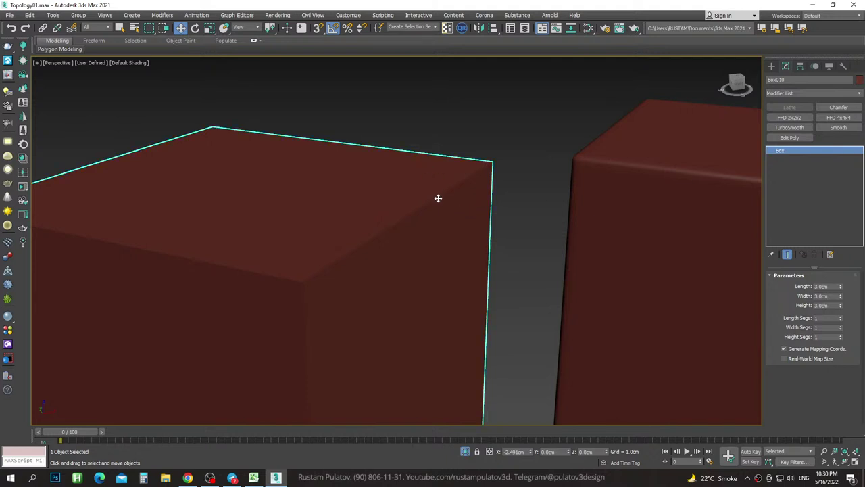
pyautogui.scroll(-5, 467, 229)
pyautogui.scroll(5, 556, 197)
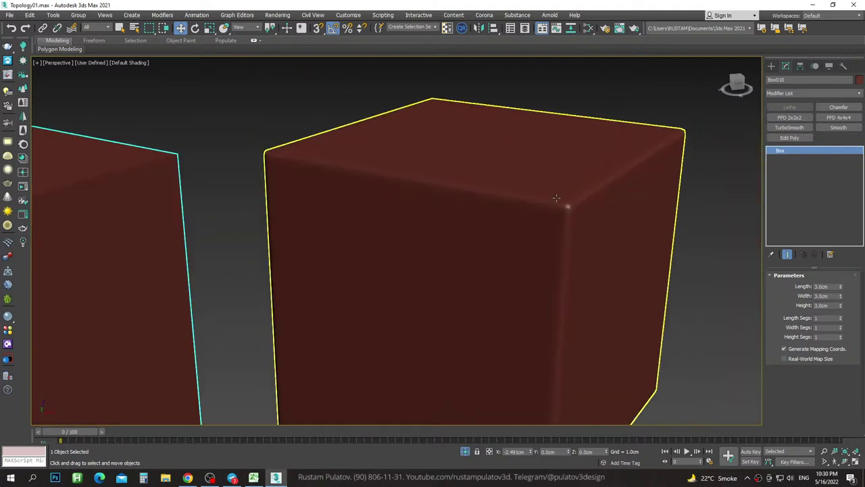
pyautogui.scroll(-5, 590, 196)
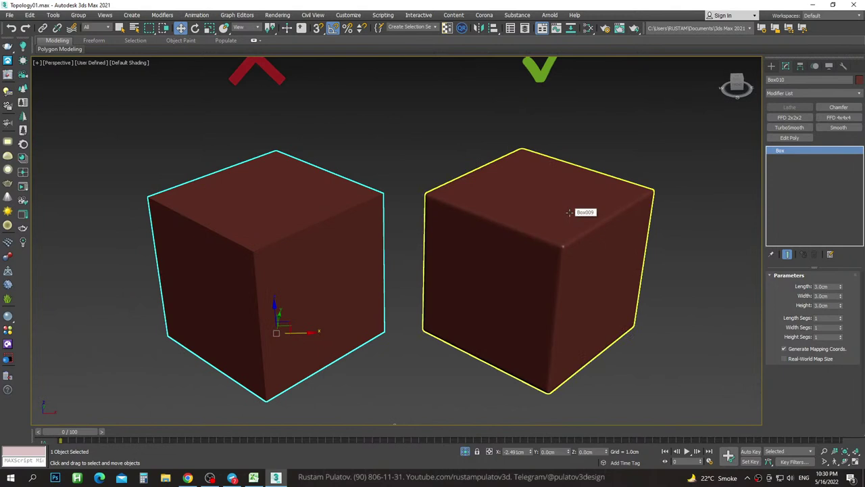
pyautogui.click(544, 213)
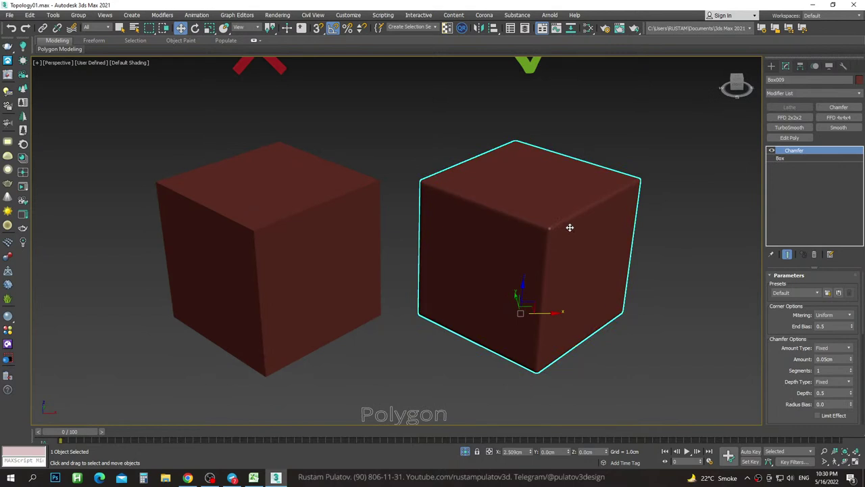
pyautogui.scroll(-5, 463, 197)
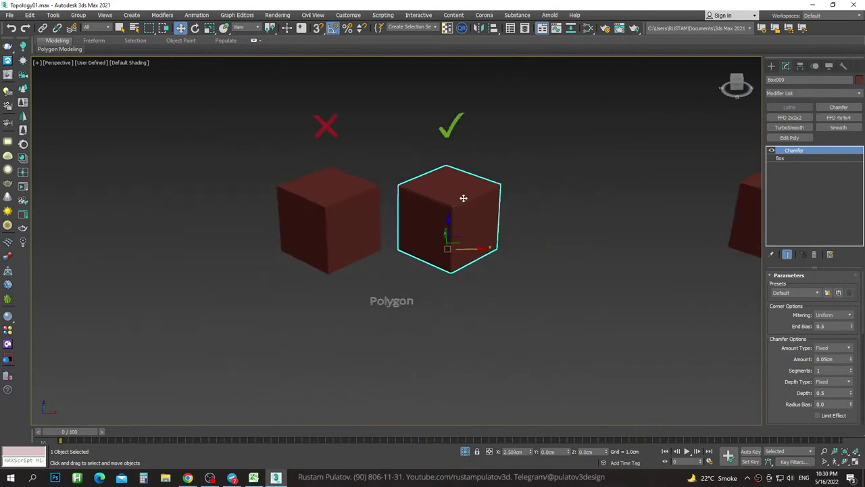
pyautogui.moveTo(463, 196)
pyautogui.mouseDown(button='middle')
pyautogui.moveTo(453, 199)
pyautogui.moveTo(495, 177)
pyautogui.mouseUp(button='middle')
pyautogui.click(495, 177)
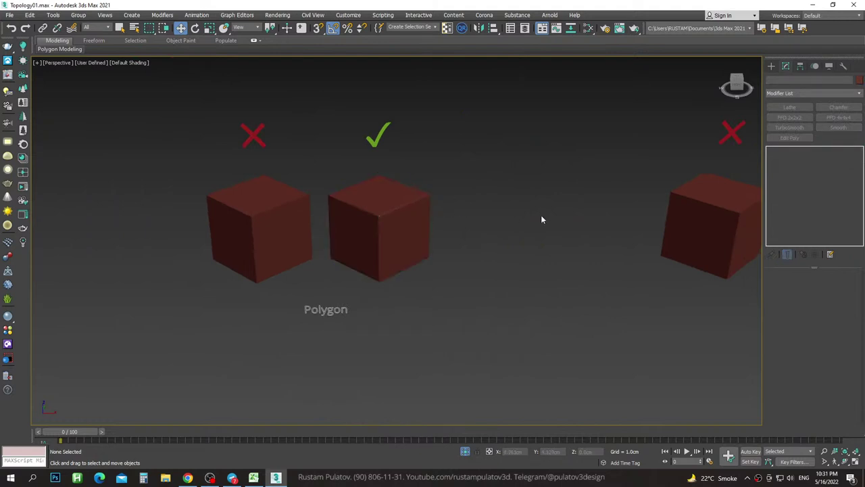
# Pan over to the Chamfer/Smooth row and select its label text.
pyautogui.moveTo(541, 219); pyautogui.dragTo(299, 229, button='middle')
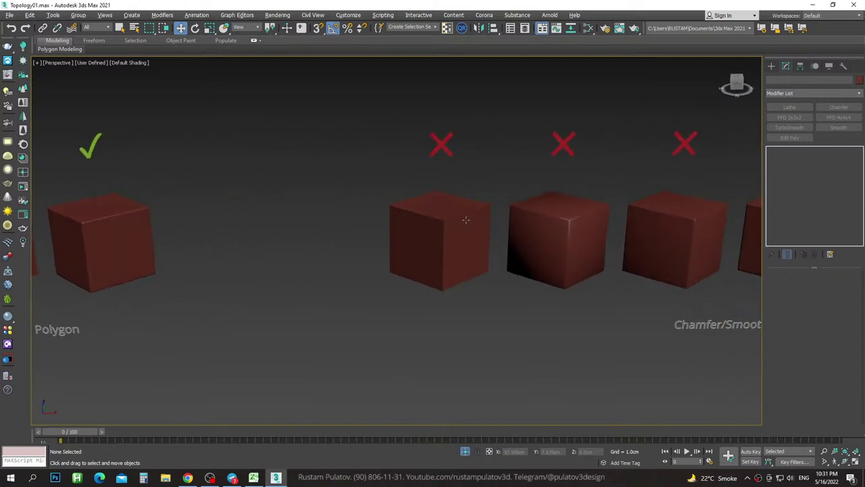
pyautogui.moveTo(466, 219); pyautogui.dragTo(383, 223, button='middle')
pyautogui.click(383, 222)
pyautogui.moveTo(566, 242); pyautogui.dragTo(493, 243, button='middle')
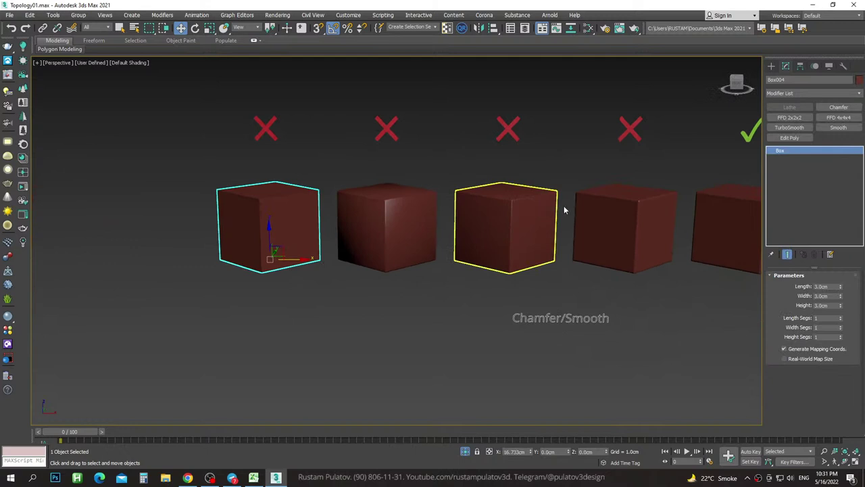
pyautogui.scroll(3, 561, 318)
pyautogui.click(571, 315)
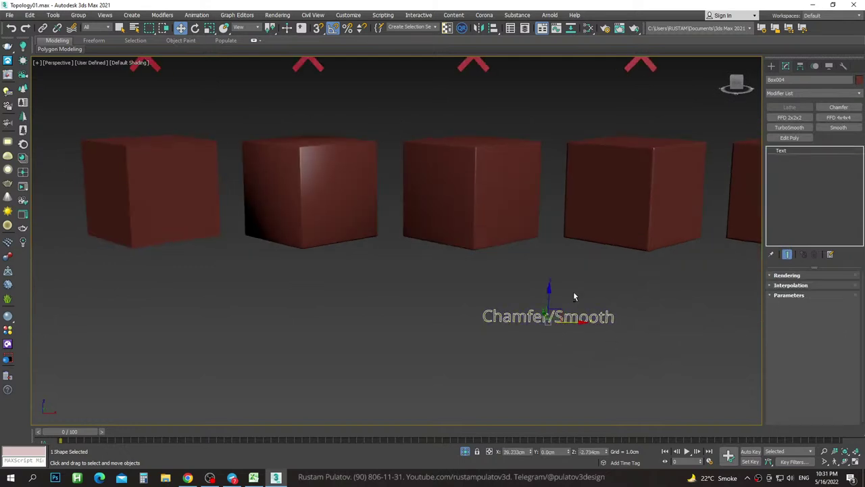
pyautogui.scroll(-3, 566, 292)
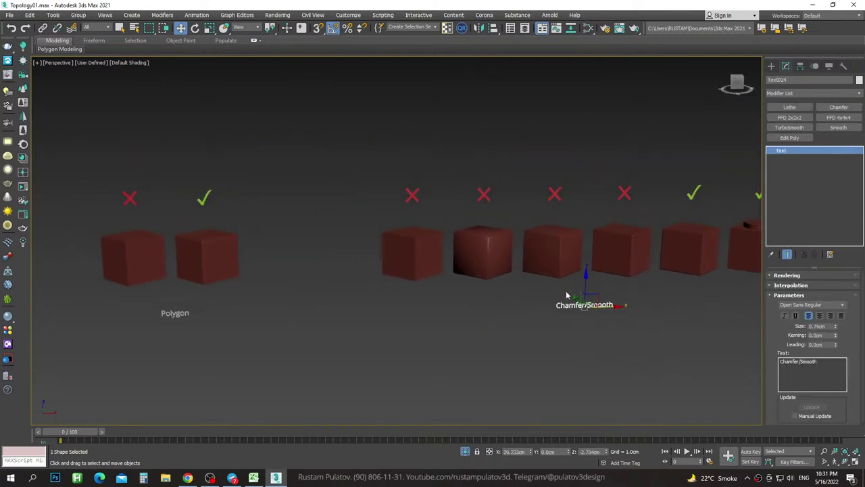
pyautogui.keyDown('alt'); pyautogui.moveTo(567, 295); pyautogui.dragTo(569, 299, button='middle'); pyautogui.keyUp('alt')
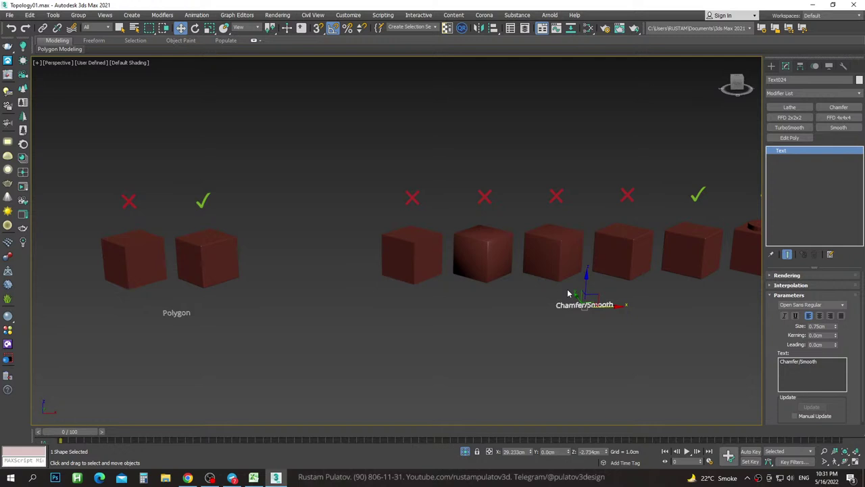
# Select cubes in the Chamfer/Smooth row and orbit around them.
pyautogui.click(557, 153)
pyautogui.scroll(5, 462, 227)
pyautogui.click(435, 247)
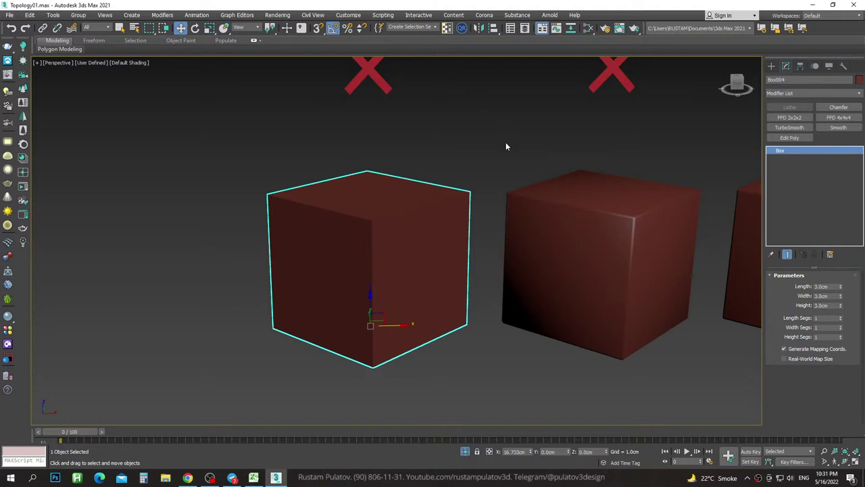
pyautogui.click(499, 177)
pyautogui.click(459, 193)
pyautogui.keyDown('alt'); pyautogui.moveTo(492, 167); pyautogui.dragTo(472, 183, button='middle'); pyautogui.keyUp('alt')
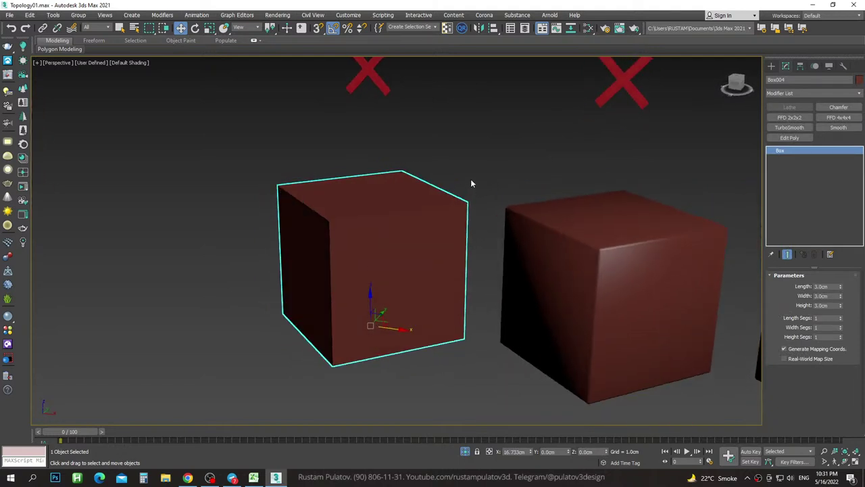
pyautogui.scroll(-2, 502, 161)
# Frame the Chamfer/Smooth row and select the middle chamfered cube, Box003.
pyautogui.moveTo(502, 160)
pyautogui.mouseDown(button='middle')
pyautogui.moveTo(410, 203)
pyautogui.moveTo(422, 237)
pyautogui.moveTo(442, 226)
pyautogui.mouseUp(button='middle')
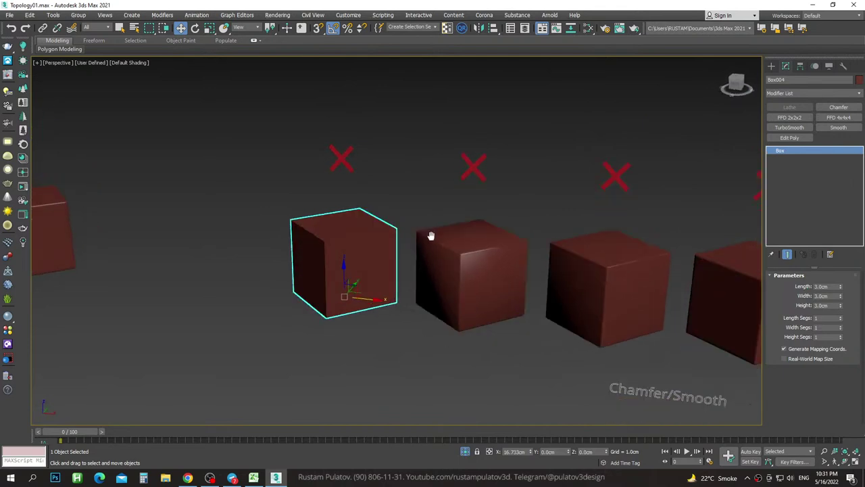
pyautogui.scroll(2, 345, 187)
pyautogui.scroll(3, 350, 216)
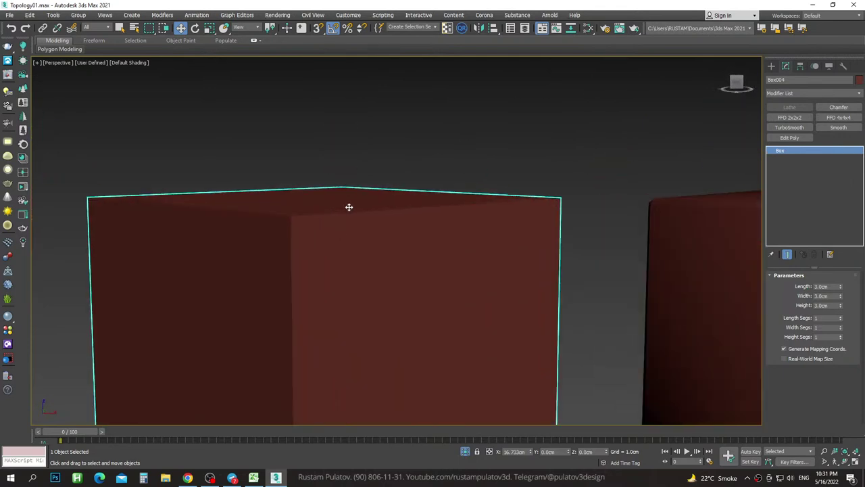
pyautogui.scroll(1, 348, 215)
pyautogui.scroll(-5, 344, 222)
pyautogui.moveTo(476, 233); pyautogui.dragTo(442, 233, button='middle')
pyautogui.scroll(2, 442, 232)
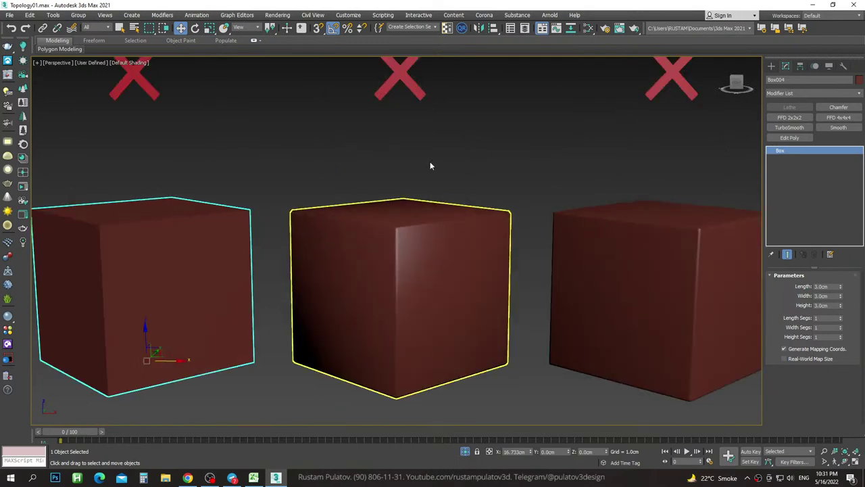
pyautogui.click(400, 77)
pyautogui.click(400, 222)
pyautogui.scroll(2, 407, 237)
# Show edged faces and toggle the Chamfer modifier off and on to compare sharp edges.
pyautogui.press('F4')
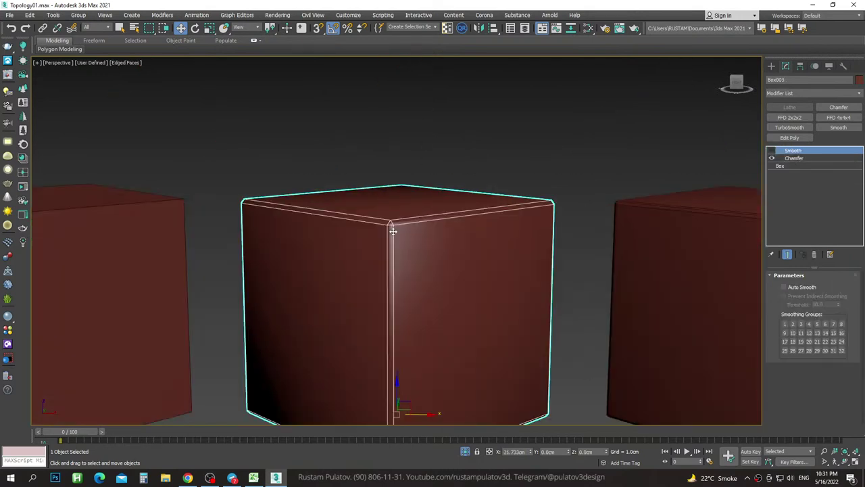
pyautogui.scroll(1, 397, 226)
pyautogui.scroll(2, 390, 241)
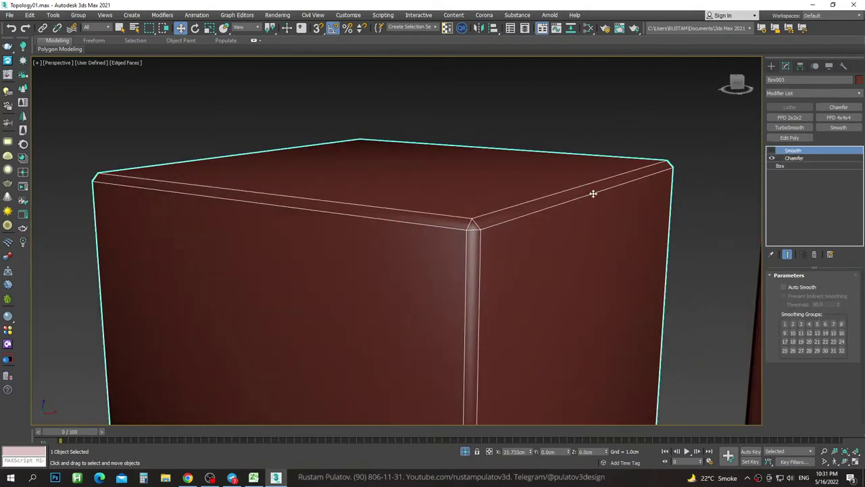
pyautogui.scroll(1, 595, 196)
pyautogui.click(771, 158)
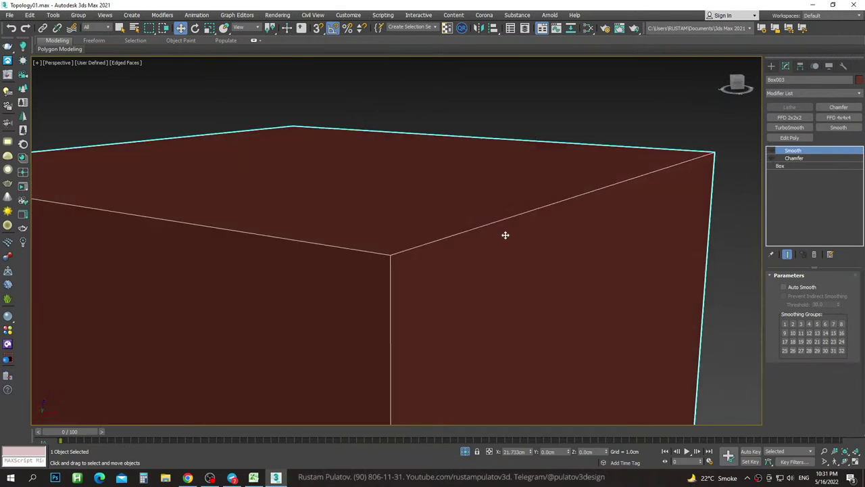
pyautogui.click(772, 157)
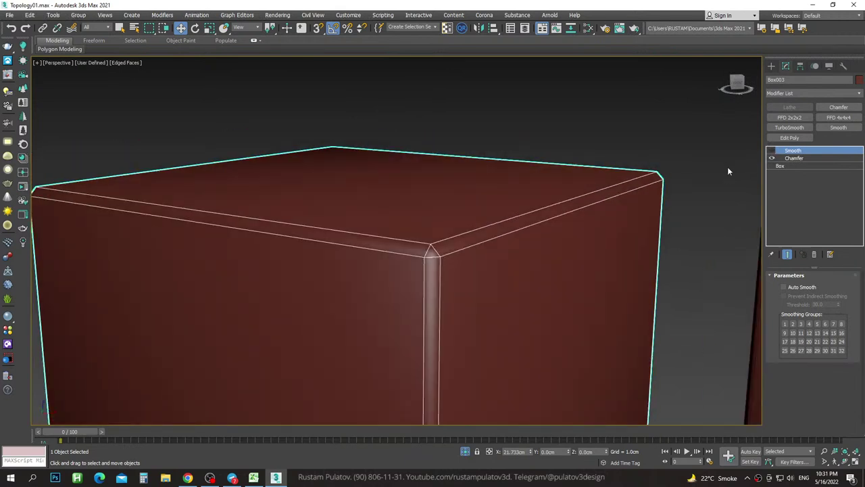
pyautogui.keyDown('alt'); pyautogui.moveTo(729, 171); pyautogui.dragTo(610, 133, button='middle'); pyautogui.keyUp('alt')
# Enable the Smooth modifier and view the bevelled shading from above with edged faces.
pyautogui.click(772, 150)
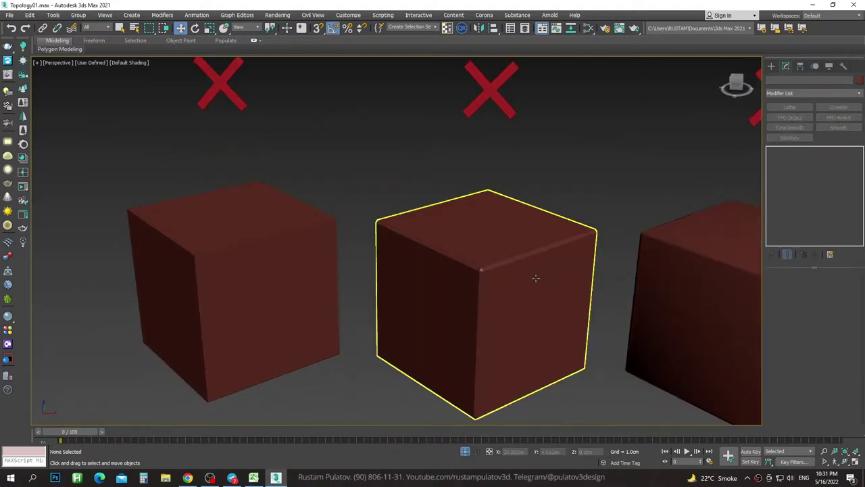
pyautogui.scroll(1, 535, 277)
pyautogui.scroll(3, 520, 223)
pyautogui.scroll(2, 526, 224)
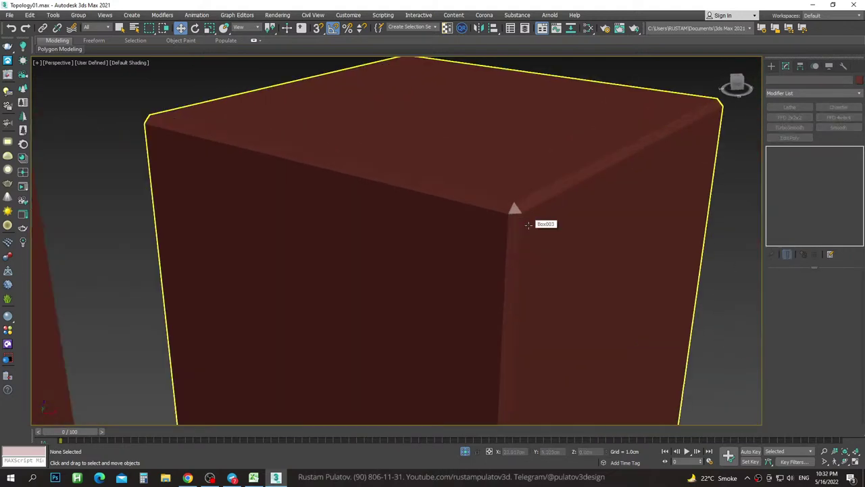
pyautogui.scroll(-5, 527, 225)
pyautogui.moveTo(525, 220)
pyautogui.keyDown('alt'); pyautogui.mouseDown(button='middle')
pyautogui.moveTo(502, 232)
pyautogui.moveTo(509, 216)
pyautogui.mouseUp(button='middle'); pyautogui.keyUp('alt')
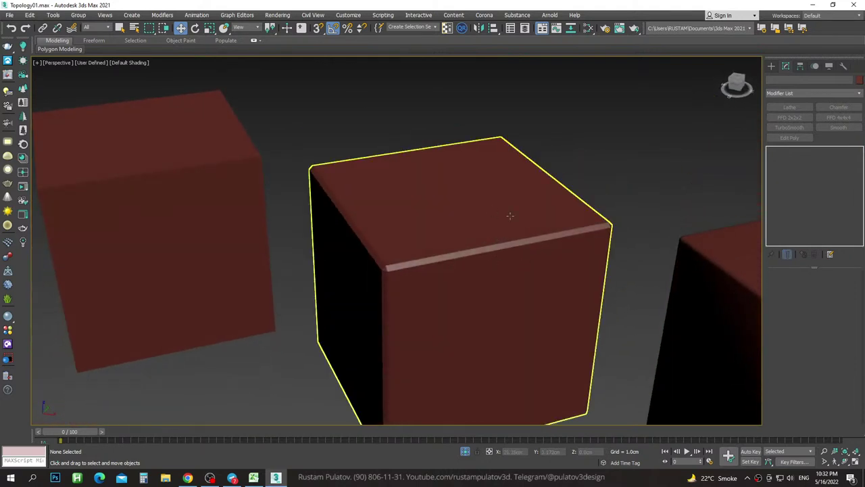
pyautogui.scroll(2, 514, 216)
pyautogui.scroll(2, 601, 223)
pyautogui.scroll(4, 605, 219)
pyautogui.press('F4')
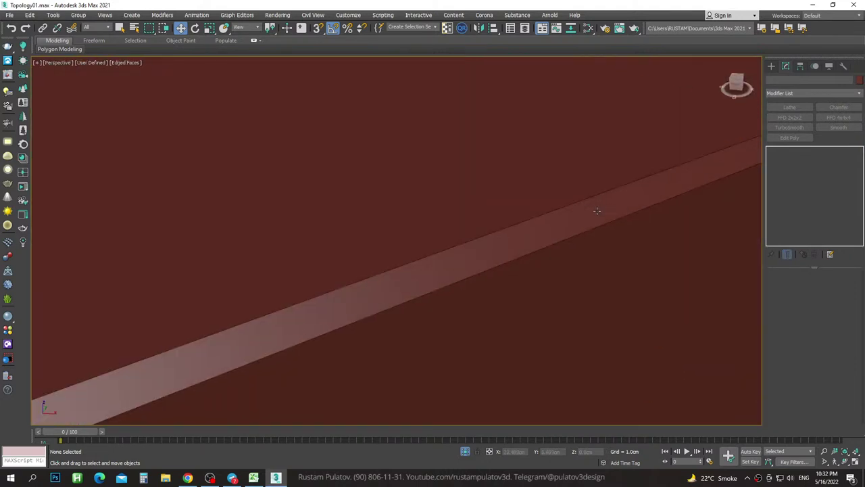
# Orbit and zoom around the chamfered cube toward the row of cubes.
pyautogui.scroll(-5, 596, 212)
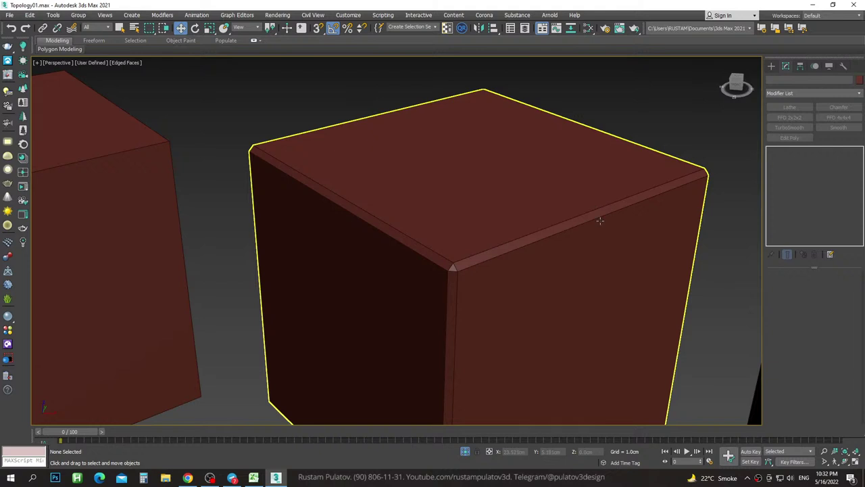
pyautogui.moveTo(575, 225)
pyautogui.keyDown('alt'); pyautogui.mouseDown(button='middle')
pyautogui.moveTo(581, 186)
pyautogui.moveTo(541, 239)
pyautogui.moveTo(538, 229)
pyautogui.moveTo(551, 227)
pyautogui.mouseUp(button='middle'); pyautogui.keyUp('alt')
pyautogui.scroll(2, 578, 182)
pyautogui.scroll(-3, 562, 214)
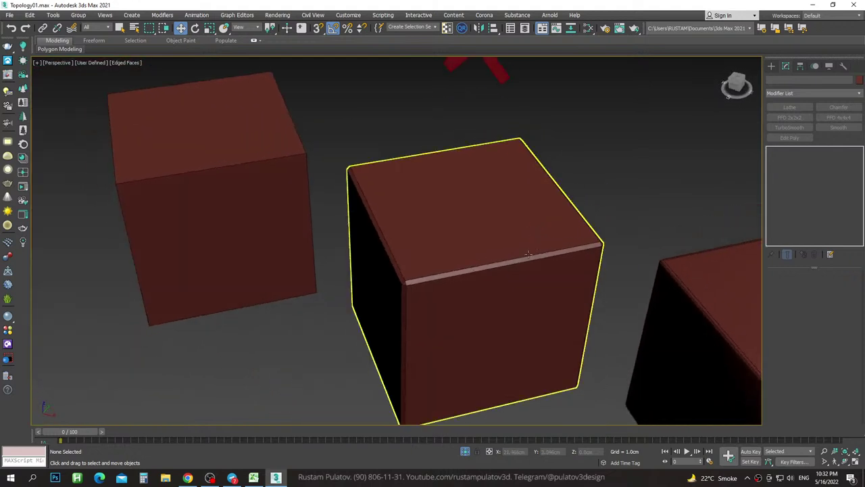
pyautogui.scroll(-2, 485, 264)
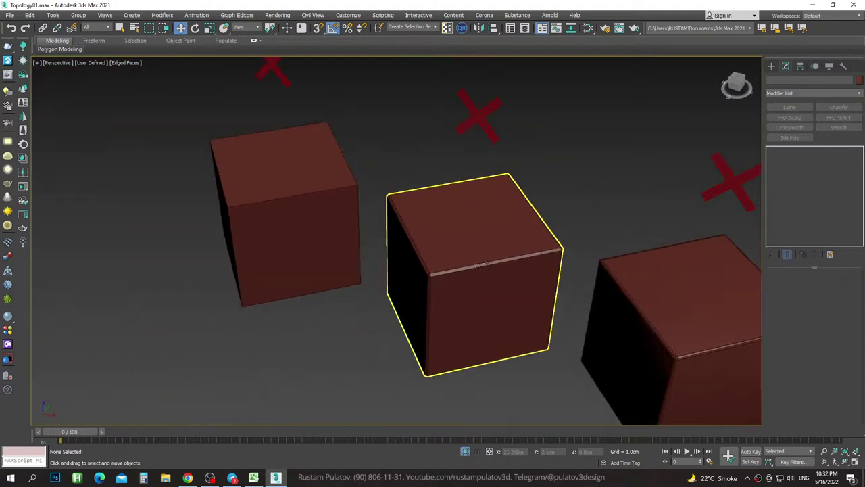
pyautogui.scroll(4, 518, 256)
pyautogui.scroll(-2, 540, 261)
pyautogui.scroll(-3, 535, 261)
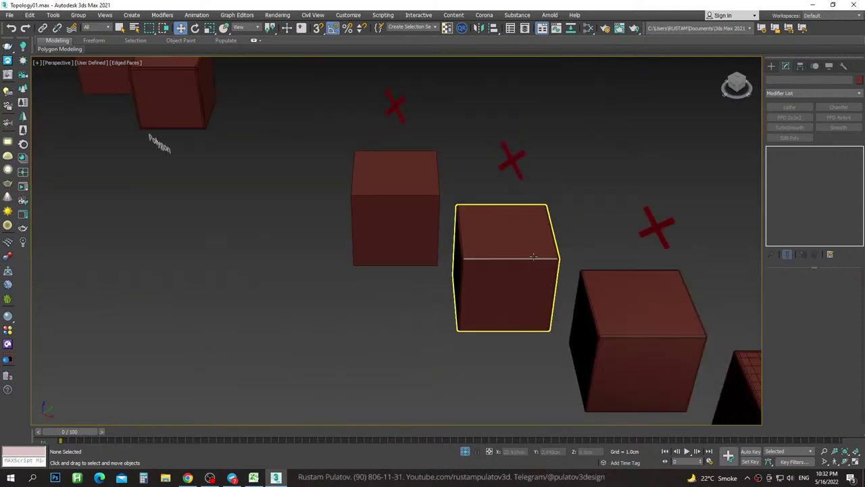
pyautogui.keyDown('alt'); pyautogui.moveTo(158, 140); pyautogui.dragTo(568, 252, button='middle'); pyautogui.keyUp('alt')
pyautogui.scroll(-4, 568, 252)
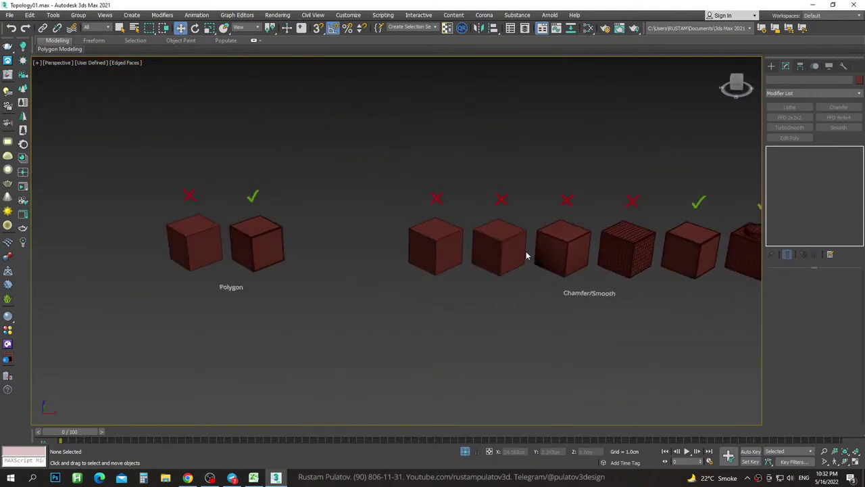
# Select and zoom in on different chamfered cubes in the Chamfer/Smooth row.
pyautogui.click(504, 247)
pyautogui.scroll(1, 501, 247)
pyautogui.scroll(2, 473, 223)
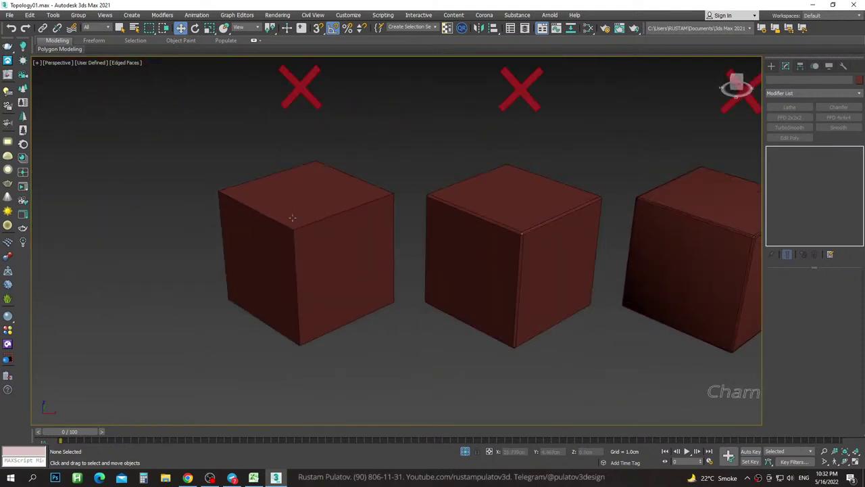
pyautogui.scroll(2, 474, 220)
pyautogui.scroll(2, 417, 229)
pyautogui.scroll(-4, 453, 223)
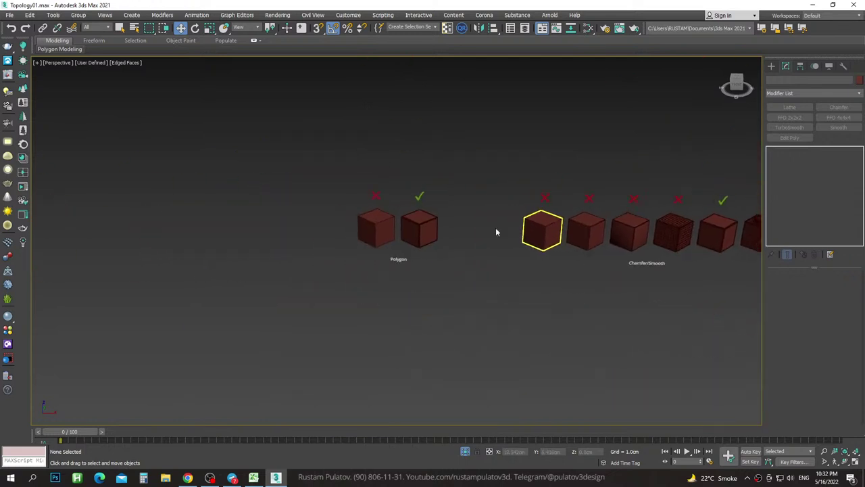
pyautogui.moveTo(498, 227)
pyautogui.keyDown('alt'); pyautogui.mouseDown(button='middle')
pyautogui.moveTo(500, 216)
pyautogui.moveTo(457, 253)
pyautogui.mouseUp(button='middle'); pyautogui.keyUp('alt')
pyautogui.click(411, 228)
pyautogui.scroll(2, 416, 230)
pyautogui.scroll(3, 427, 232)
# Select the checked Polygon-row cube Box009, turn off Edged Faces, and orbit to its bevelled edge.
pyautogui.click(427, 233)
pyautogui.press('F4')
pyautogui.scroll(-5, 477, 232)
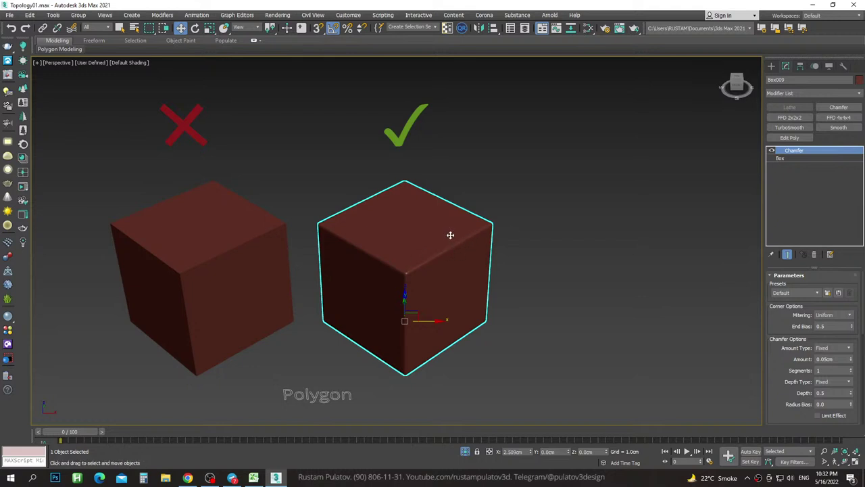
pyautogui.keyDown('alt'); pyautogui.moveTo(482, 222); pyautogui.dragTo(406, 254, button='middle'); pyautogui.keyUp('alt')
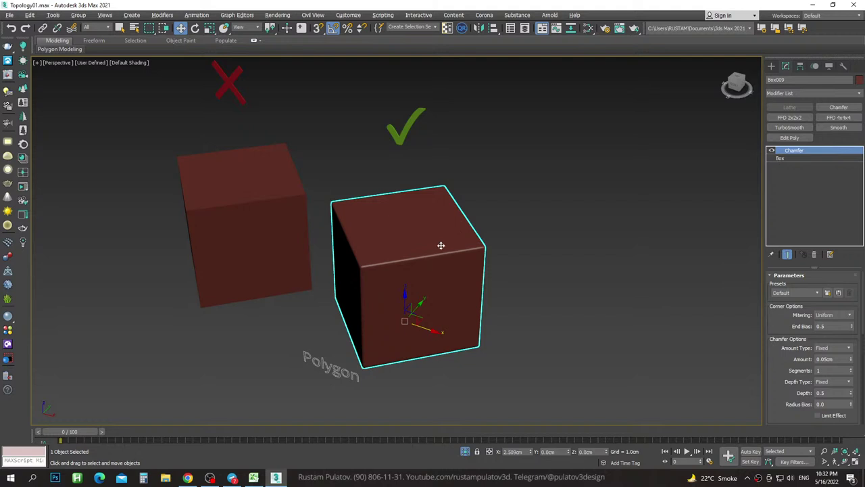
pyautogui.moveTo(441, 244)
pyautogui.keyDown('alt'); pyautogui.mouseDown(button='middle')
pyautogui.moveTo(464, 241)
pyautogui.moveTo(447, 254)
pyautogui.mouseUp(button='middle'); pyautogui.keyUp('alt')
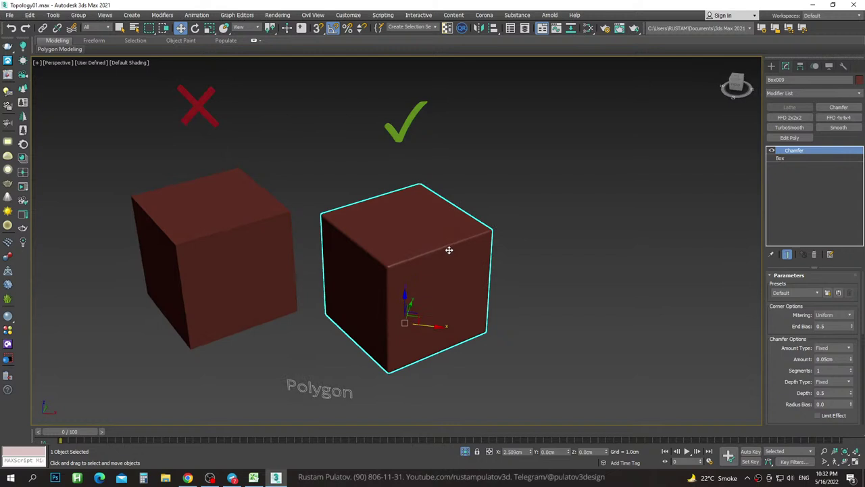
pyautogui.keyDown('alt'); pyautogui.moveTo(452, 251); pyautogui.dragTo(442, 253, button='middle'); pyautogui.keyUp('alt')
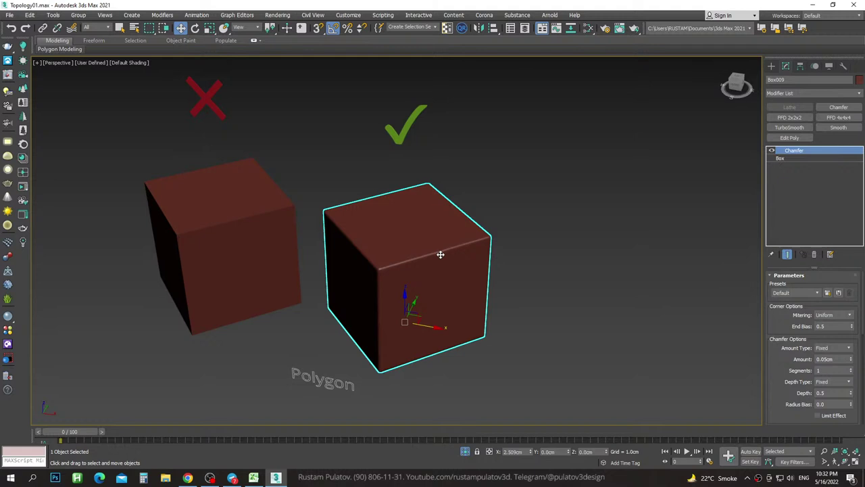
# Zoom and orbit out to frame the whole row of labeled scene objects.
pyautogui.scroll(-3, 493, 232)
pyautogui.scroll(-2, 593, 248)
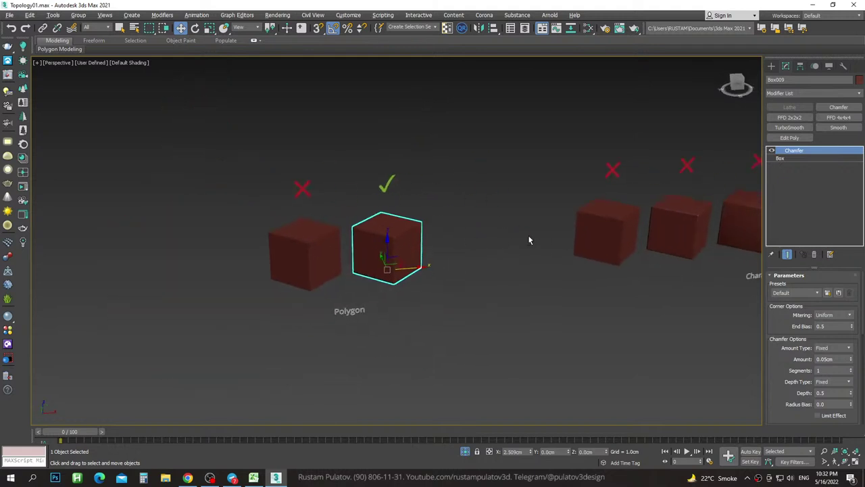
pyautogui.keyDown('alt'); pyautogui.moveTo(539, 241); pyautogui.dragTo(456, 236, button='middle'); pyautogui.keyUp('alt')
pyautogui.scroll(-4, 480, 230)
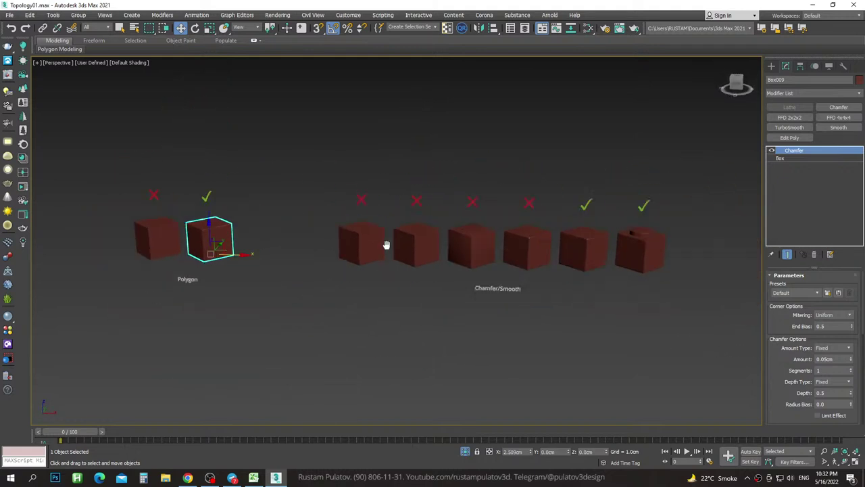
pyautogui.keyDown('alt'); pyautogui.moveTo(386, 246); pyautogui.dragTo(502, 200, button='middle'); pyautogui.keyUp('alt')
pyautogui.scroll(-5, 582, 153)
pyautogui.moveTo(582, 153)
pyautogui.keyDown('alt'); pyautogui.mouseDown(button='middle')
pyautogui.moveTo(496, 202)
pyautogui.moveTo(329, 238)
pyautogui.mouseUp(button='middle'); pyautogui.keyUp('alt')
pyautogui.scroll(2, 405, 225)
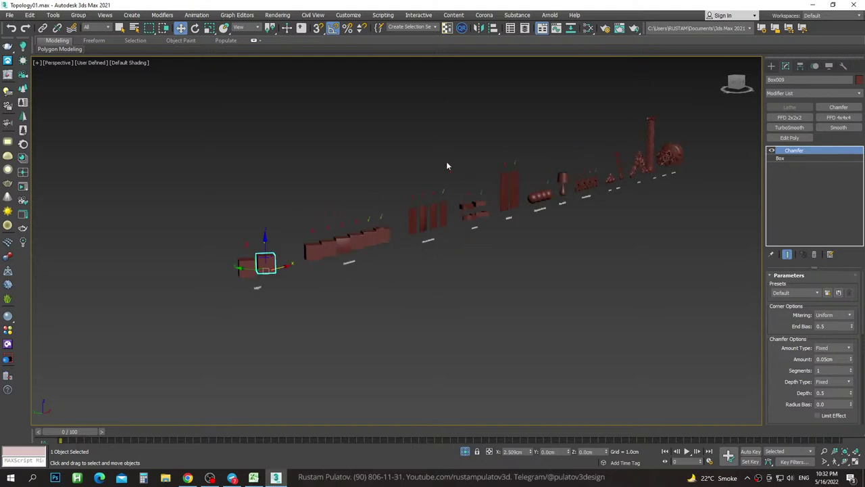
# Select the middle chamfered and smoothed box Box003 in the Chamfer/Smooth row.
pyautogui.scroll(3, 314, 236)
pyautogui.scroll(2, 311, 229)
pyautogui.click(312, 229)
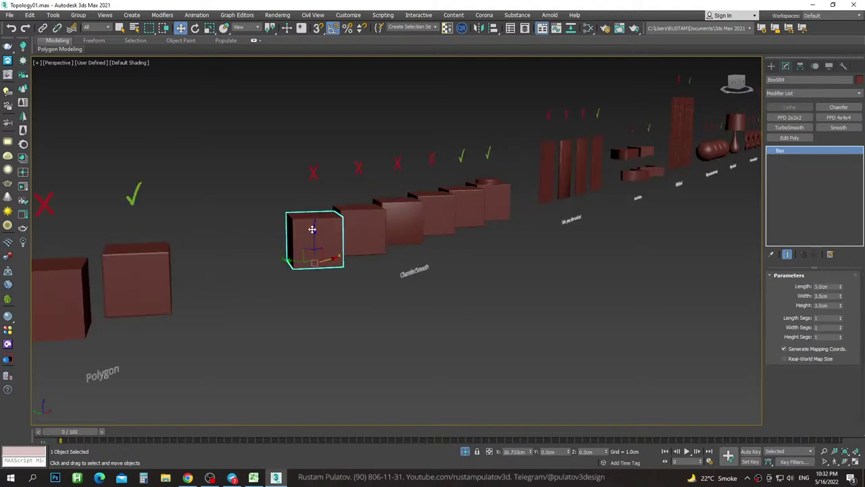
pyautogui.keyDown('alt'); pyautogui.moveTo(312, 230); pyautogui.dragTo(300, 237, button='middle'); pyautogui.keyUp('alt')
pyautogui.scroll(5, 300, 228)
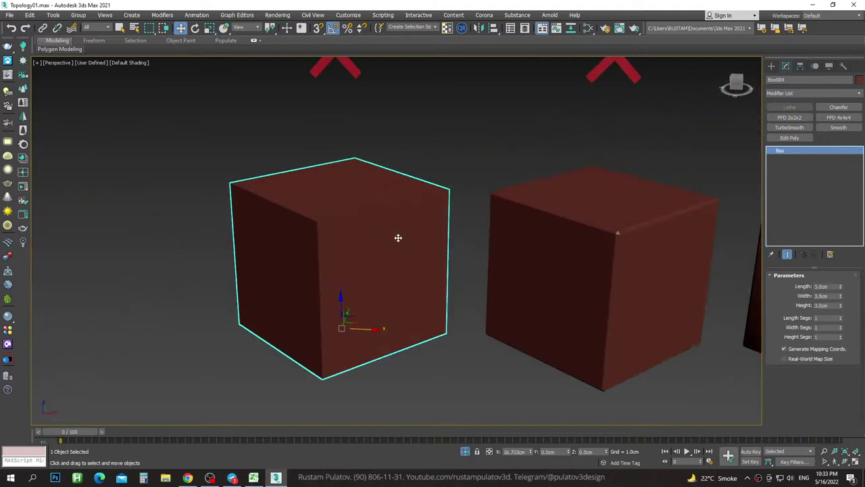
pyautogui.moveTo(535, 244); pyautogui.dragTo(450, 238, button='middle')
pyautogui.click(460, 235)
pyautogui.scroll(-3, 465, 255)
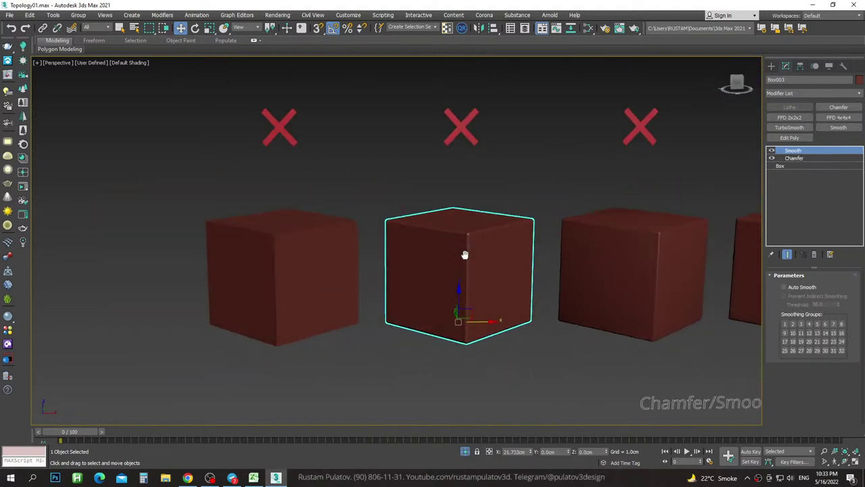
pyautogui.scroll(2, 493, 239)
pyautogui.scroll(3, 480, 241)
pyautogui.scroll(-5, 486, 252)
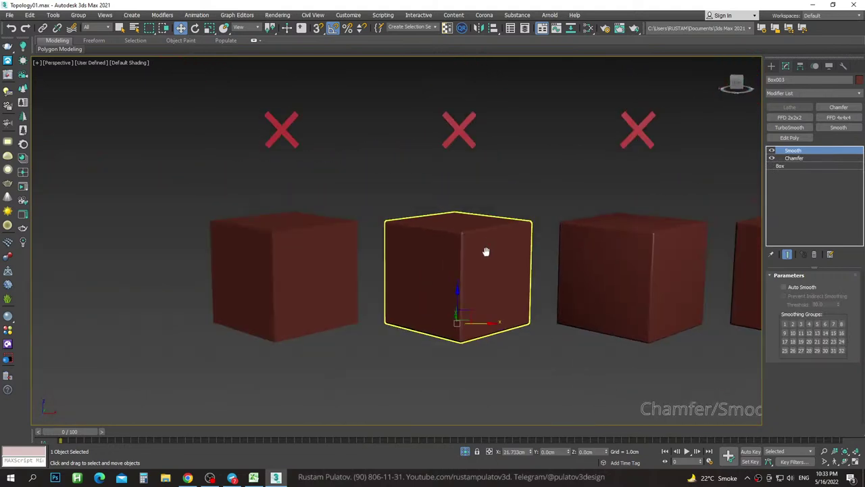
pyautogui.keyDown('alt'); pyautogui.moveTo(515, 222); pyautogui.dragTo(500, 241, button='middle'); pyautogui.keyUp('alt')
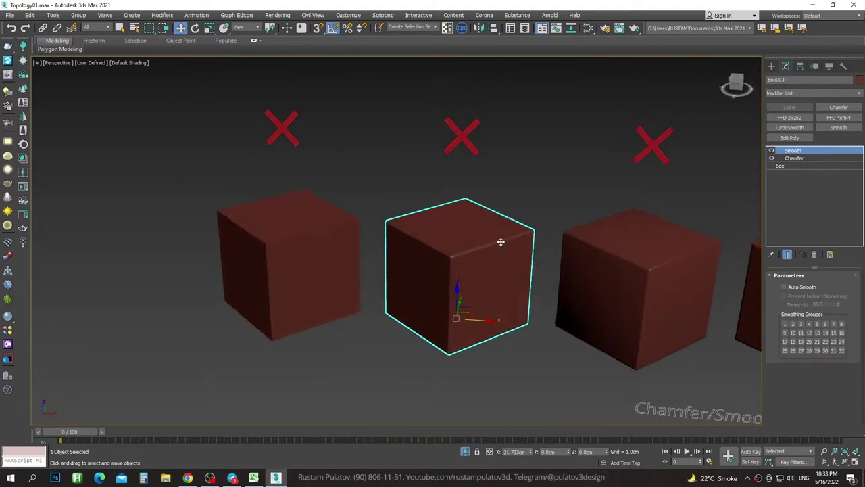
pyautogui.scroll(4, 500, 241)
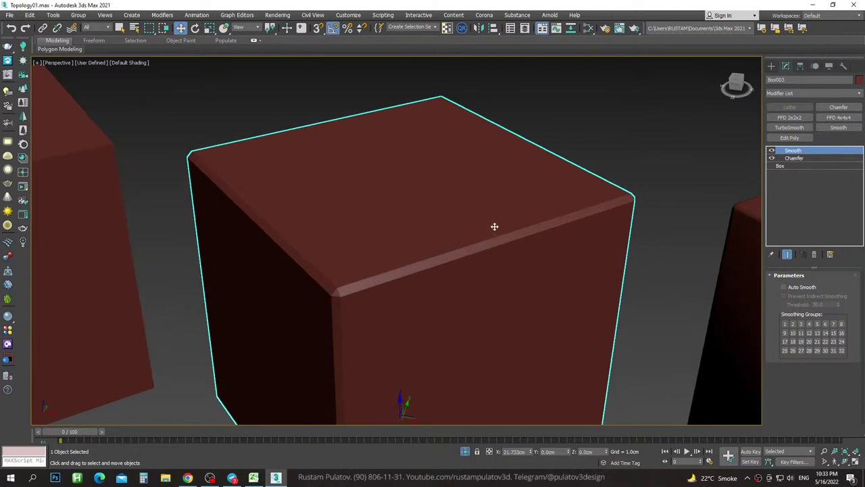
pyautogui.moveTo(464, 249); pyautogui.dragTo(502, 232, button='middle')
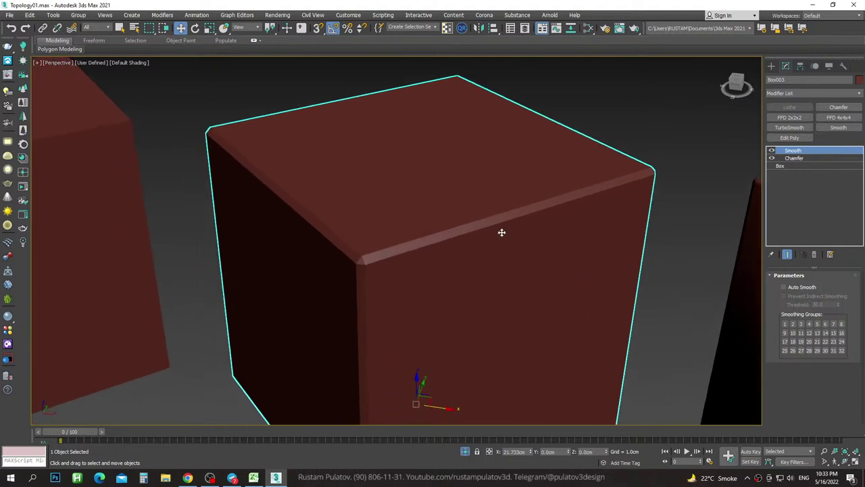
# Test a much larger Chamfer Amount on Box003, then undo back to 0.05cm.
pyautogui.press('Down')
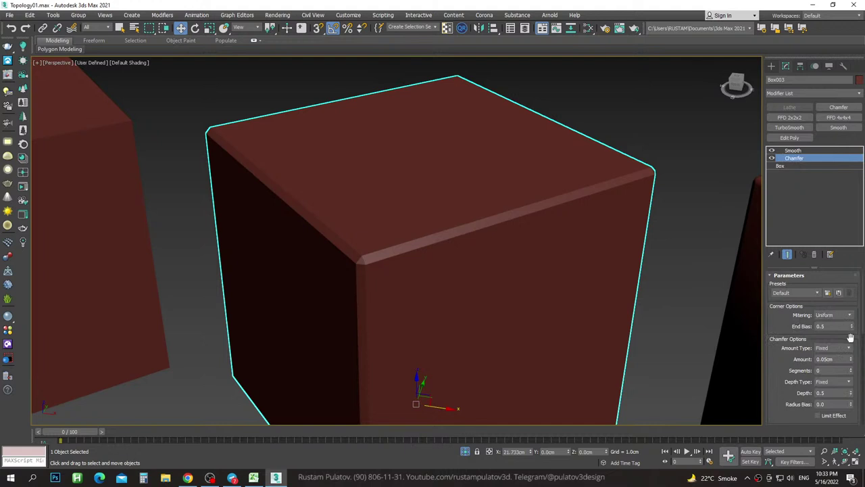
pyautogui.moveTo(851, 362)
pyautogui.mouseDown()
pyautogui.moveTo(860, 367)
pyautogui.moveTo(856, 307)
pyautogui.moveTo(765, 283)
pyautogui.mouseUp()
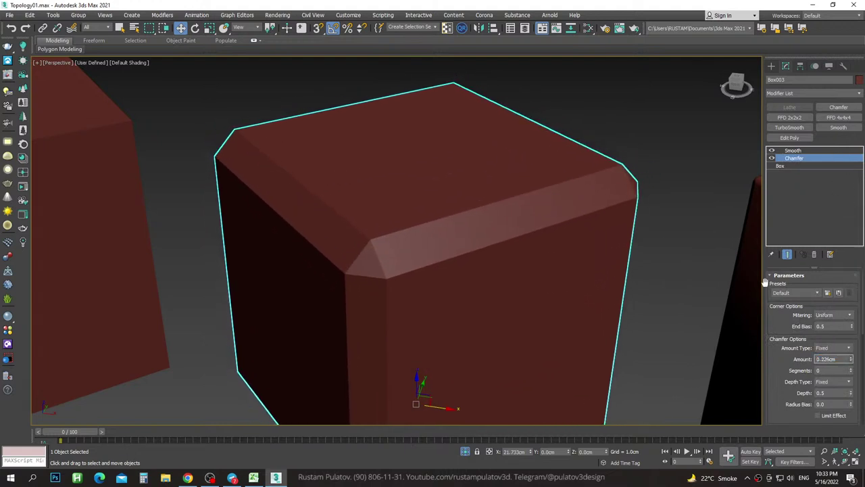
pyautogui.moveTo(596, 228); pyautogui.dragTo(622, 215, button='middle')
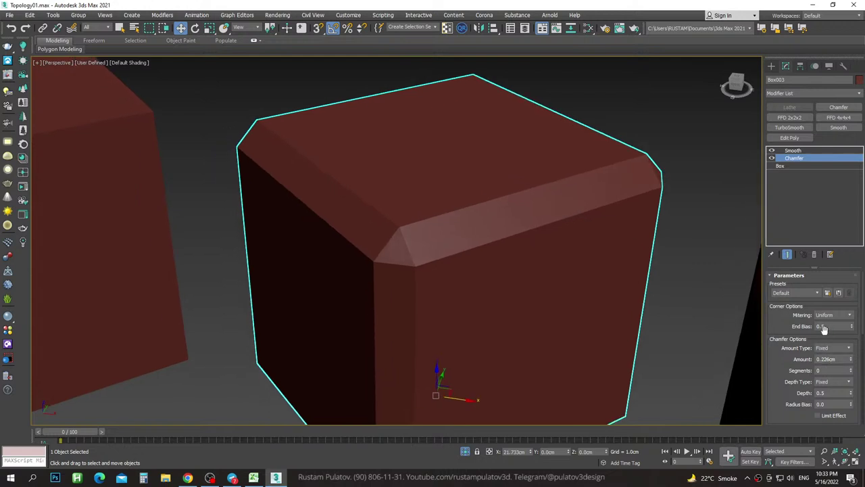
pyautogui.hotkey('ctrl', 'z')
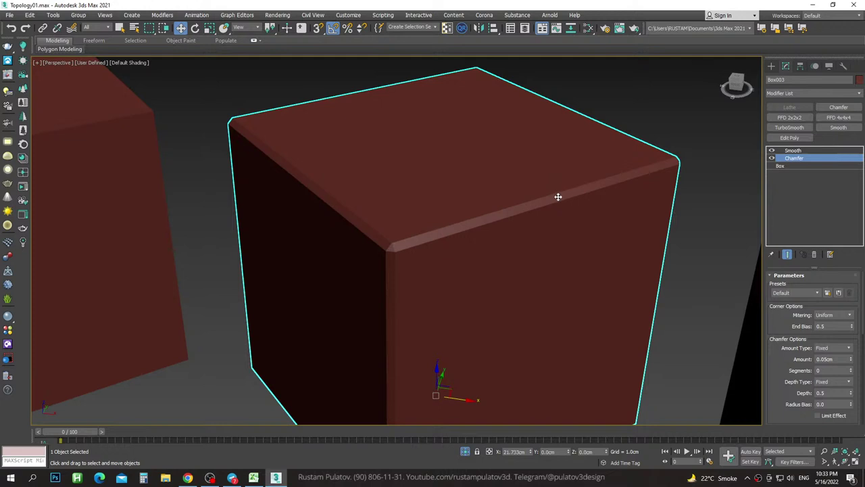
pyautogui.scroll(-5, 558, 196)
pyautogui.moveTo(555, 206)
pyautogui.mouseDown(button='middle')
pyautogui.moveTo(538, 213)
pyautogui.moveTo(551, 212)
pyautogui.moveTo(543, 221)
pyautogui.mouseUp(button='middle')
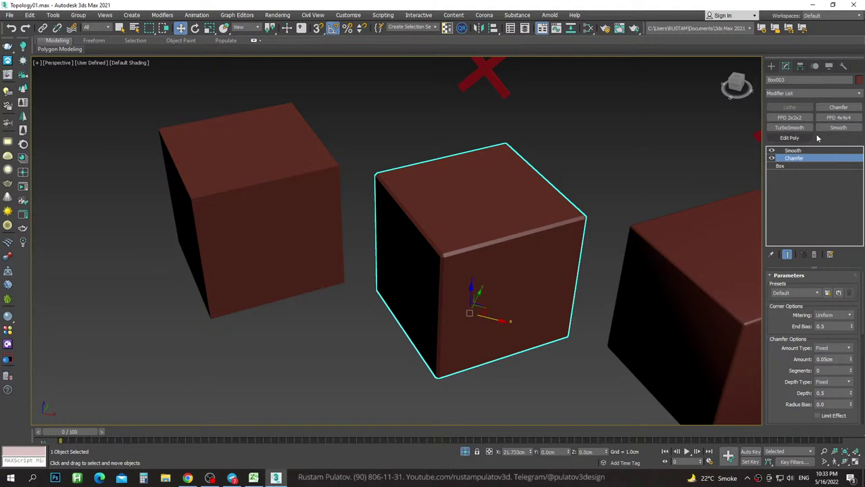
# Switch to the Telegram window, then orbit and zoom out over the box row.
pyautogui.click(232, 478)
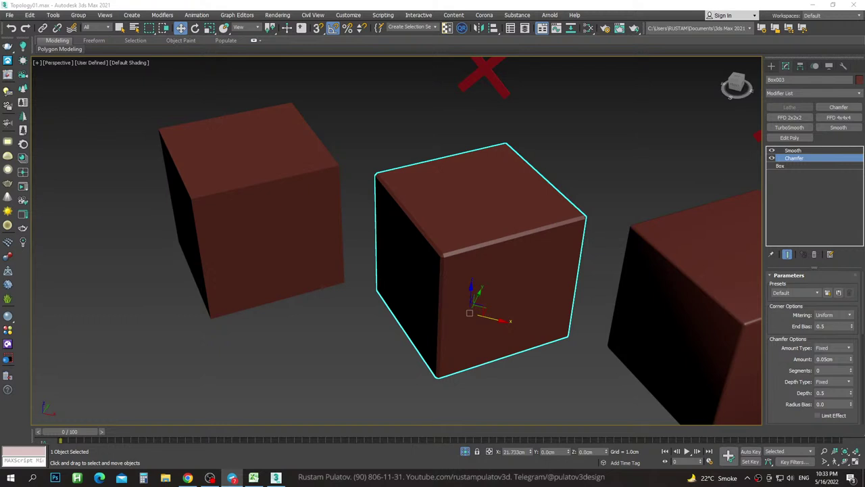
pyautogui.keyDown('alt'); pyautogui.moveTo(595, 178); pyautogui.dragTo(532, 200, button='middle'); pyautogui.keyUp('alt')
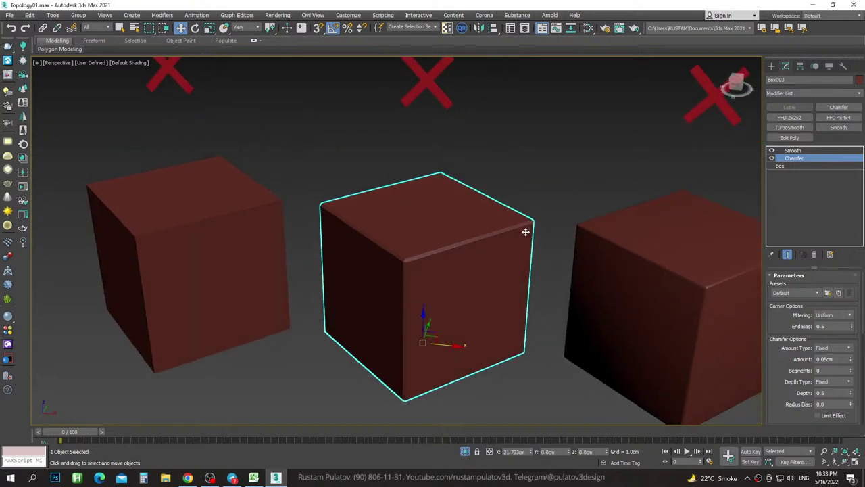
pyautogui.scroll(-5, 523, 232)
pyautogui.scroll(-4, 523, 232)
pyautogui.scroll(-2, 660, 202)
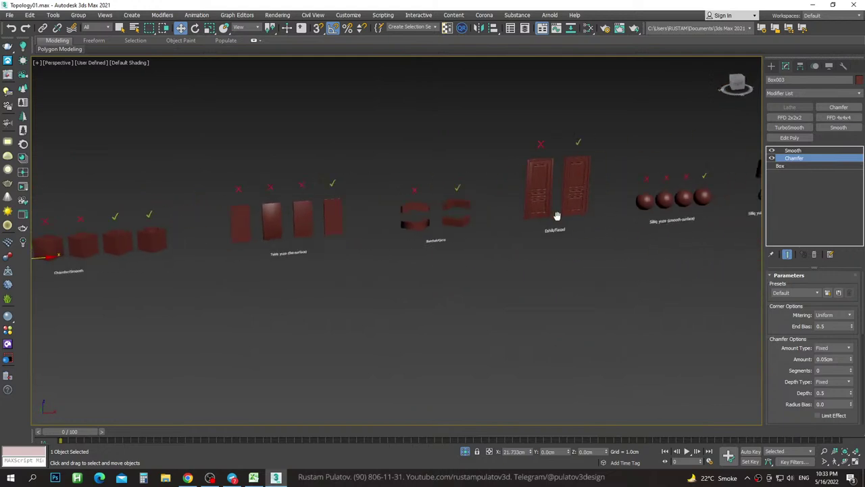
# Pan across the scene to the cube row and select its leftmost cube.
pyautogui.moveTo(660, 202); pyautogui.dragTo(304, 184, button='middle')
pyautogui.scroll(5, 304, 184)
pyautogui.scroll(-5, 304, 183)
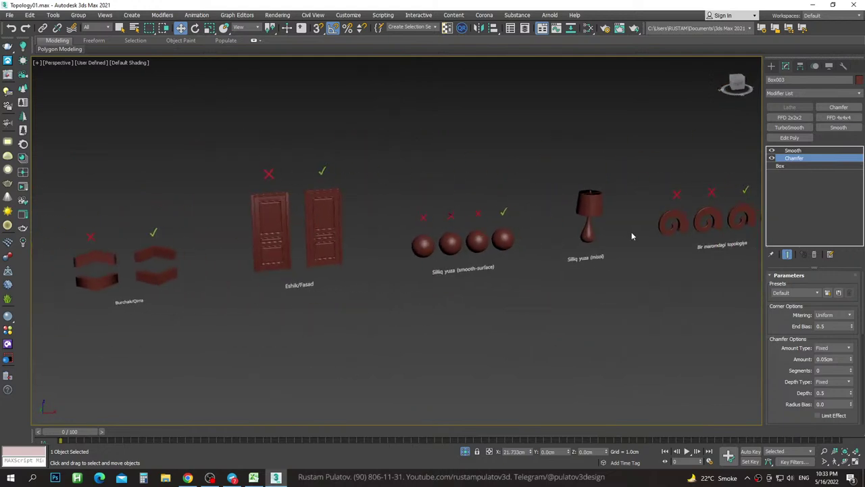
pyautogui.scroll(5, 632, 232)
pyautogui.scroll(3, 575, 216)
pyautogui.scroll(-5, 500, 225)
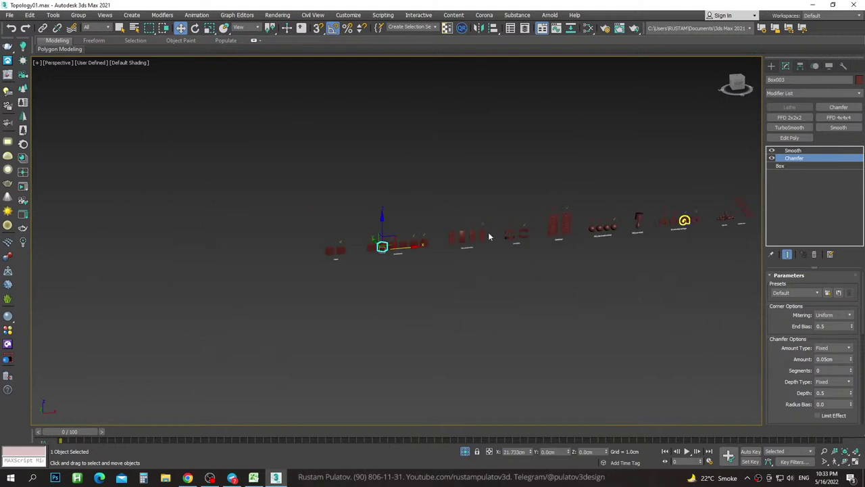
pyautogui.scroll(5, 377, 256)
pyautogui.scroll(3, 338, 260)
pyautogui.click(279, 207)
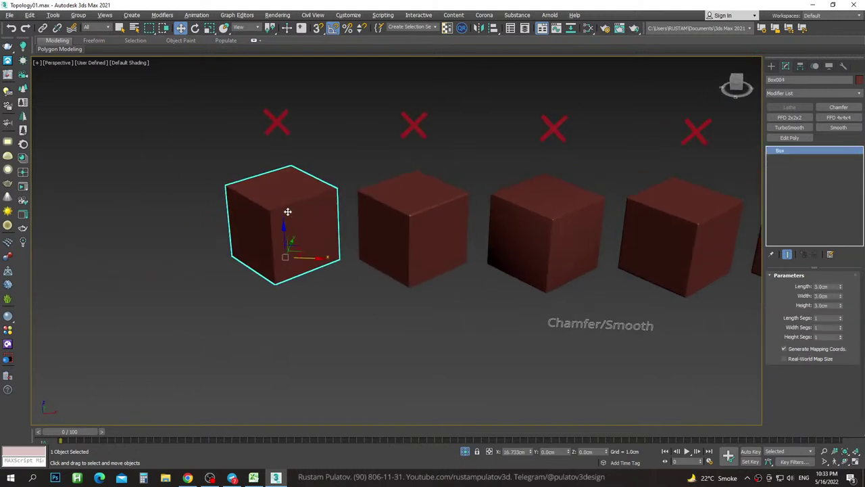
pyautogui.scroll(3, 280, 206)
pyautogui.moveTo(609, 223); pyautogui.dragTo(473, 223, button='middle')
pyautogui.scroll(2, 526, 224)
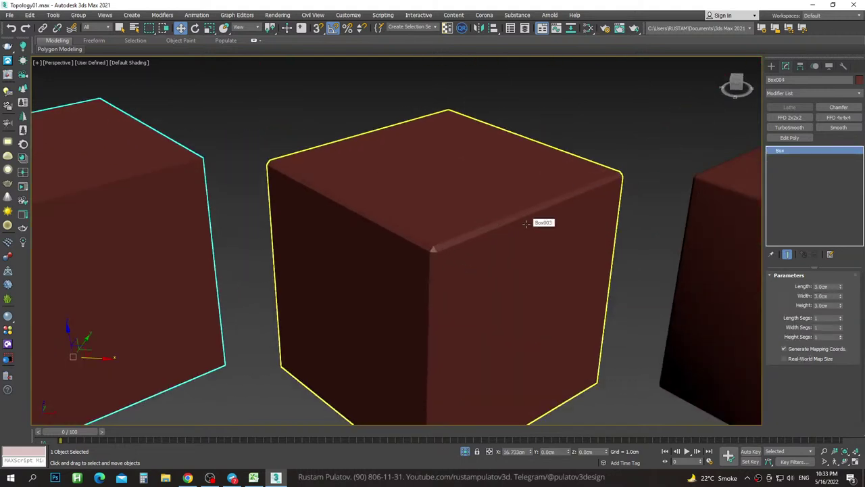
pyautogui.scroll(-4, 590, 231)
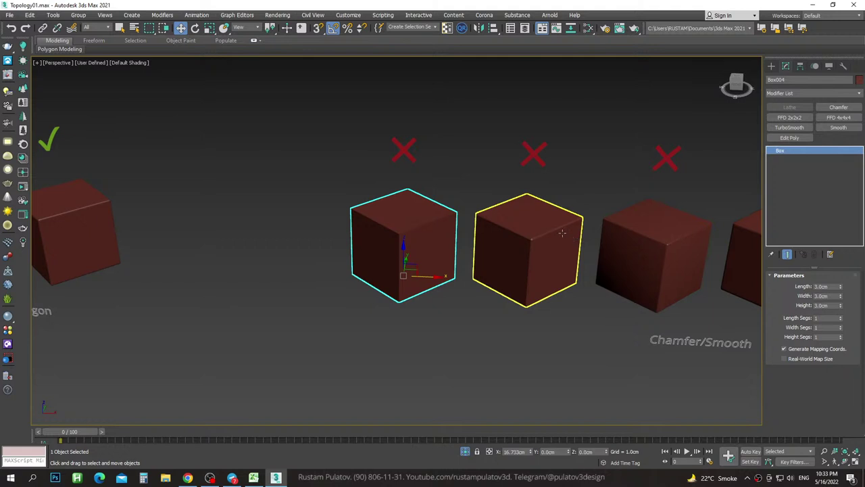
pyautogui.scroll(4, 562, 234)
# Select Box003, pan left across the cubes, then clear the selection.
pyautogui.click(540, 225)
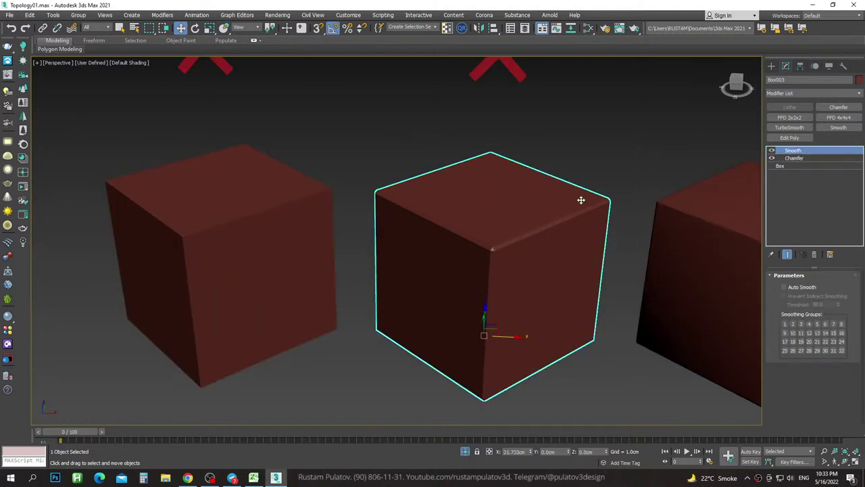
pyautogui.moveTo(612, 224); pyautogui.dragTo(552, 213, button='middle')
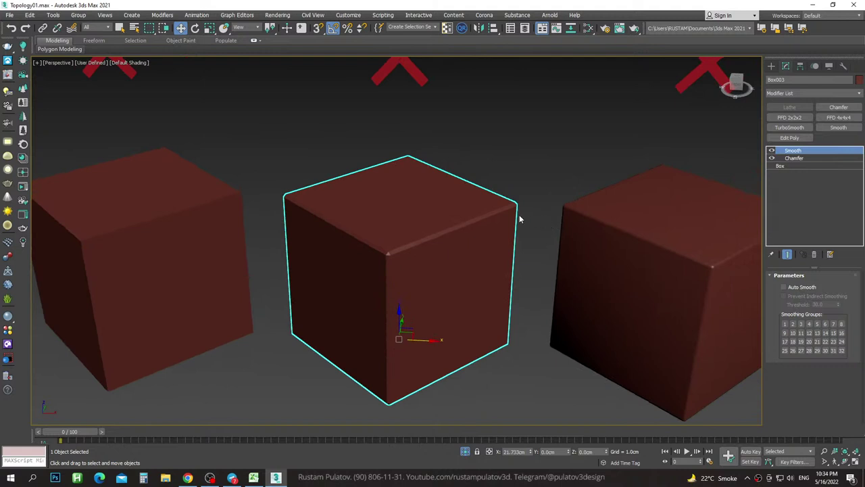
pyautogui.moveTo(599, 222); pyautogui.dragTo(439, 219, button='middle')
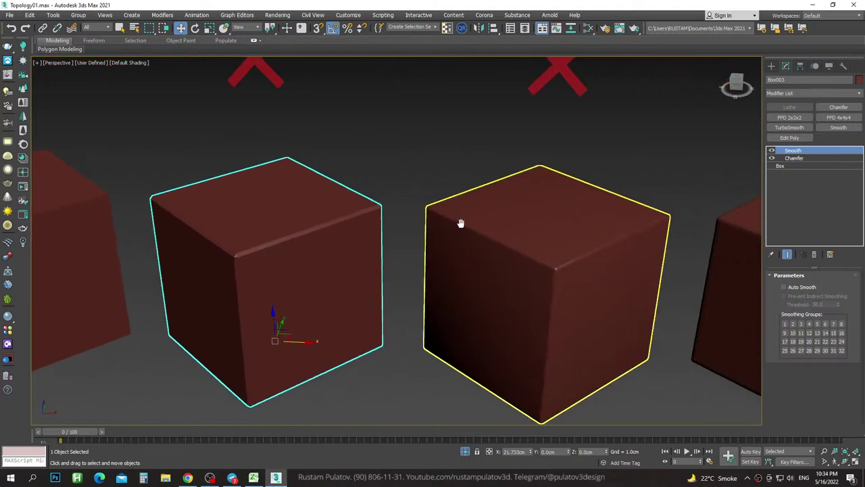
pyautogui.click(367, 155)
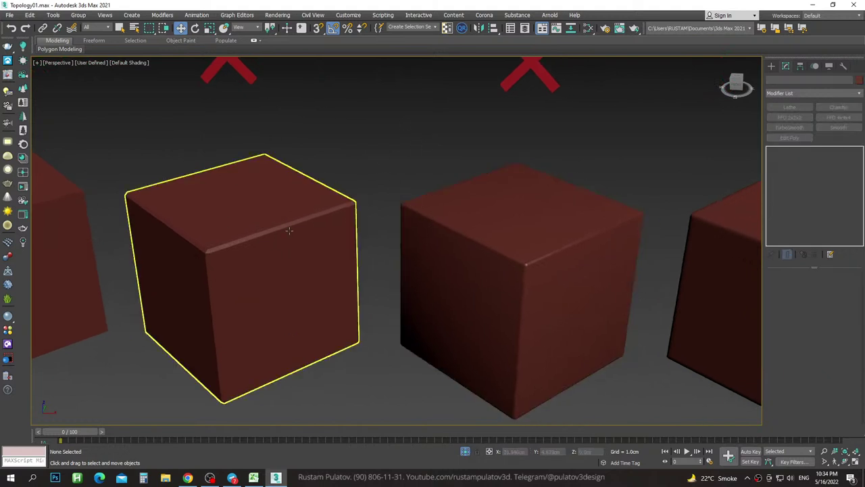
pyautogui.scroll(-5, 289, 230)
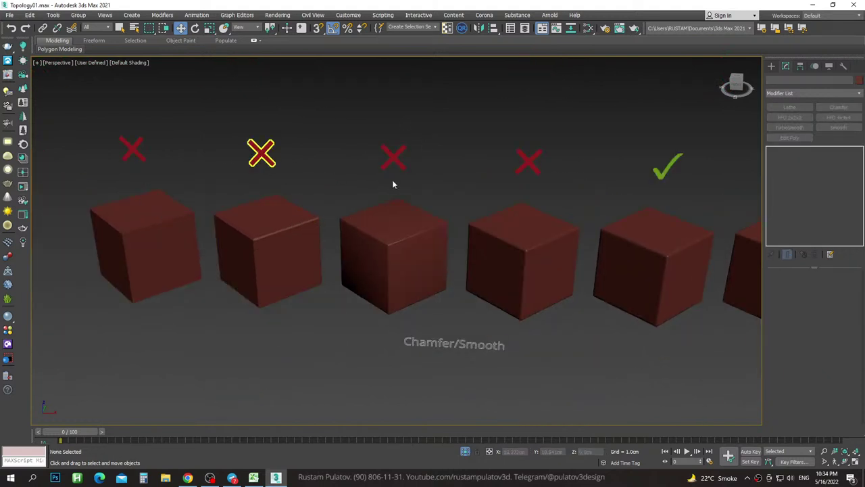
pyautogui.click(393, 157)
pyautogui.scroll(1, 348, 227)
# Reselect Box003 and hide its Smooth modifier with the stack's eye icon.
pyautogui.click(347, 228)
pyautogui.scroll(2, 401, 223)
pyautogui.scroll(4, 417, 244)
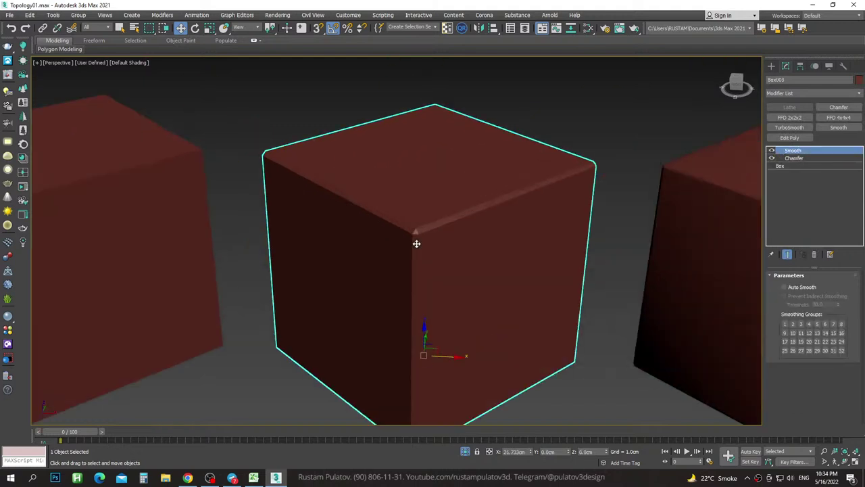
pyautogui.keyDown('alt'); pyautogui.moveTo(416, 243); pyautogui.dragTo(433, 223, button='middle'); pyautogui.keyUp('alt')
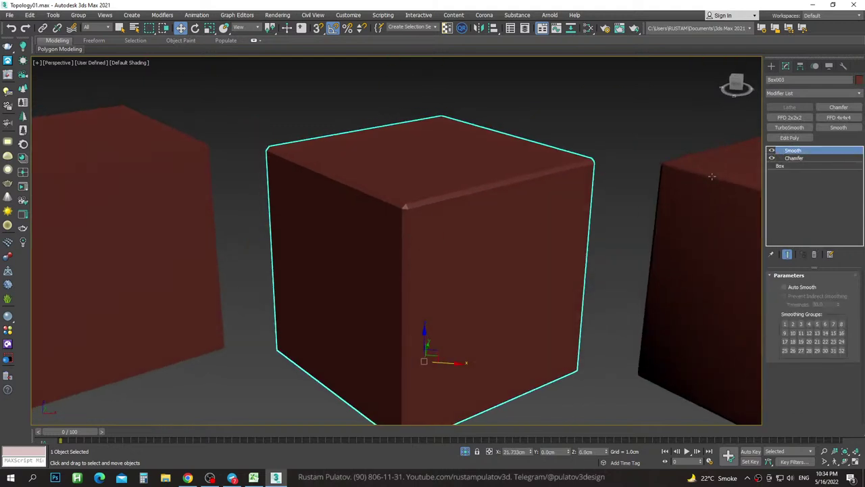
pyautogui.click(772, 152)
pyautogui.moveTo(406, 203)
pyautogui.keyDown('alt'); pyautogui.mouseDown(button='middle')
pyautogui.moveTo(477, 182)
pyautogui.moveTo(487, 168)
pyautogui.moveTo(440, 144)
pyautogui.moveTo(417, 179)
pyautogui.moveTo(458, 189)
pyautogui.moveTo(421, 178)
pyautogui.mouseUp(button='middle'); pyautogui.keyUp('alt')
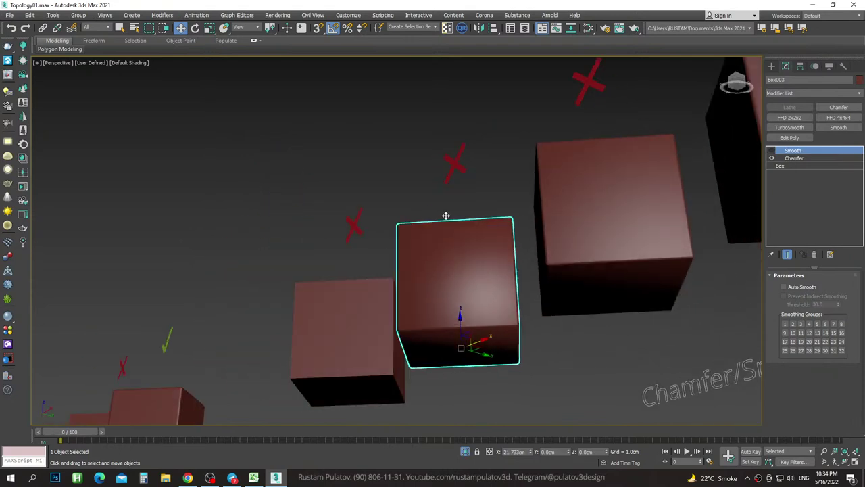
# Orbit around the two cubes to compare plain and chamfered shading from several angles.
pyautogui.keyDown('alt'); pyautogui.moveTo(443, 246); pyautogui.dragTo(439, 197, button='middle'); pyautogui.keyUp('alt')
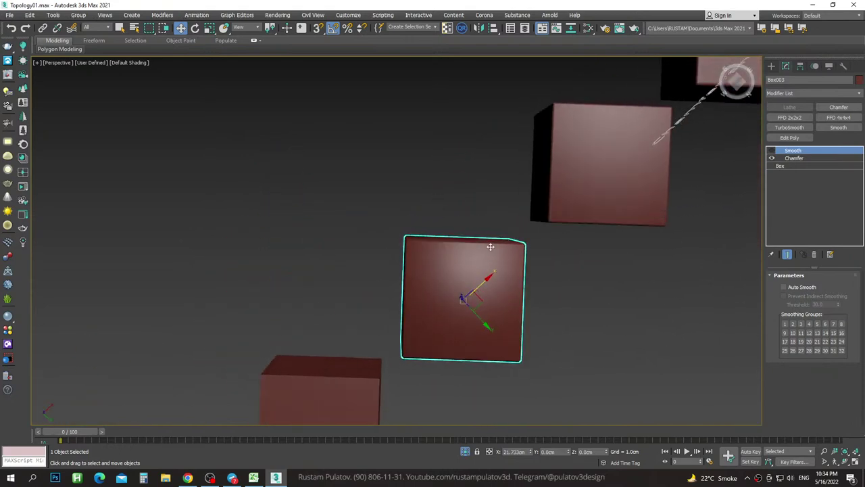
pyautogui.scroll(3, 443, 235)
pyautogui.keyDown('alt'); pyautogui.moveTo(443, 236); pyautogui.dragTo(469, 309, button='middle'); pyautogui.keyUp('alt')
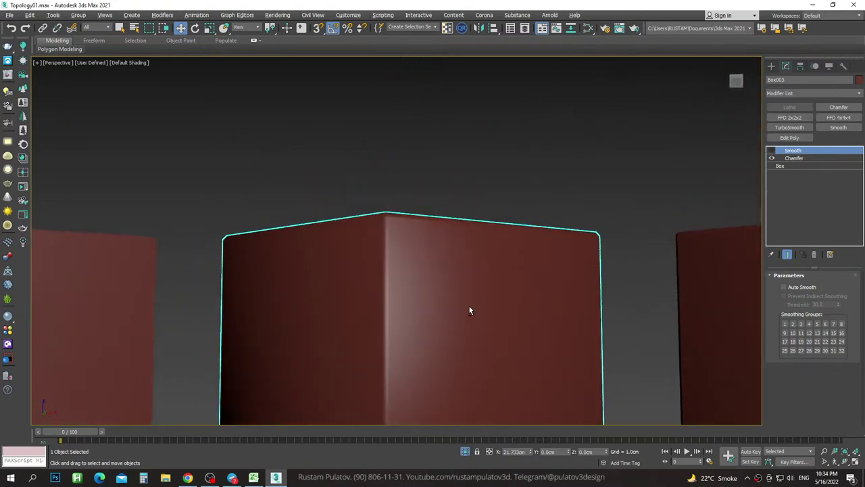
pyautogui.scroll(-2, 473, 271)
pyautogui.moveTo(472, 272)
pyautogui.keyDown('alt'); pyautogui.mouseDown(button='middle')
pyautogui.moveTo(466, 247)
pyautogui.moveTo(478, 246)
pyautogui.moveTo(582, 76)
pyautogui.mouseUp(button='middle'); pyautogui.keyUp('alt')
pyautogui.scroll(-2, 474, 247)
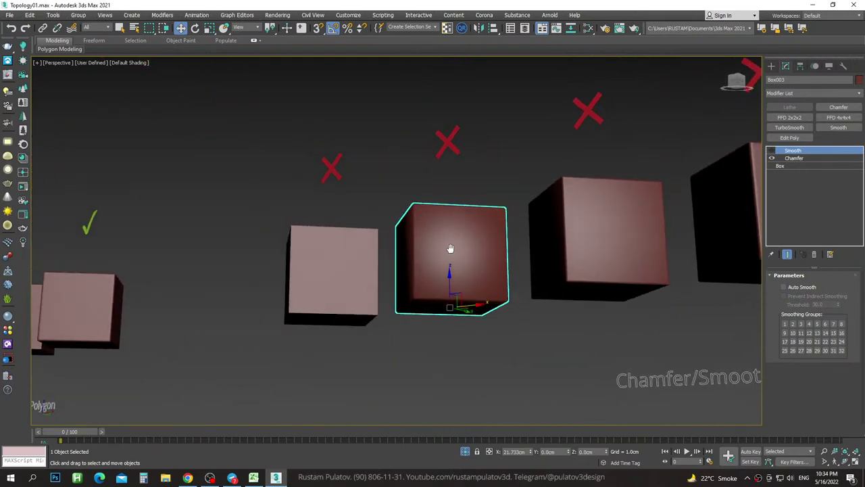
pyautogui.moveTo(465, 215)
pyautogui.keyDown('alt'); pyautogui.mouseDown(button='middle')
pyautogui.moveTo(425, 226)
pyautogui.moveTo(464, 268)
pyautogui.mouseUp(button='middle'); pyautogui.keyUp('alt')
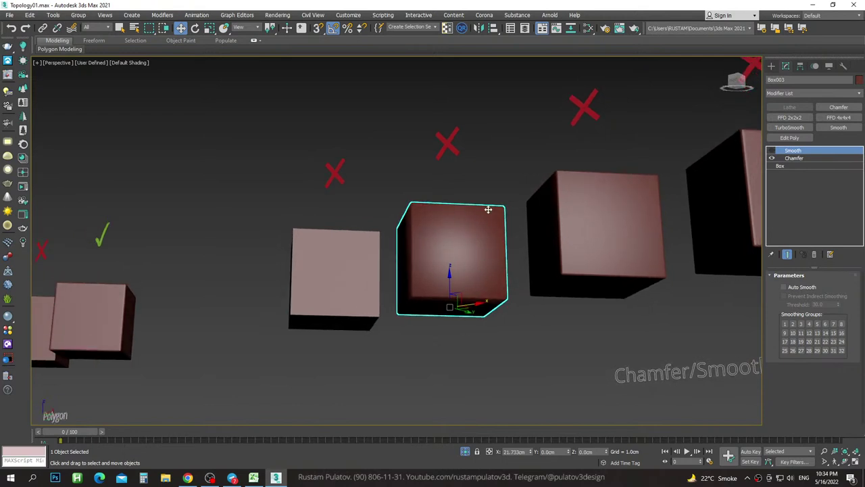
pyautogui.scroll(2, 486, 226)
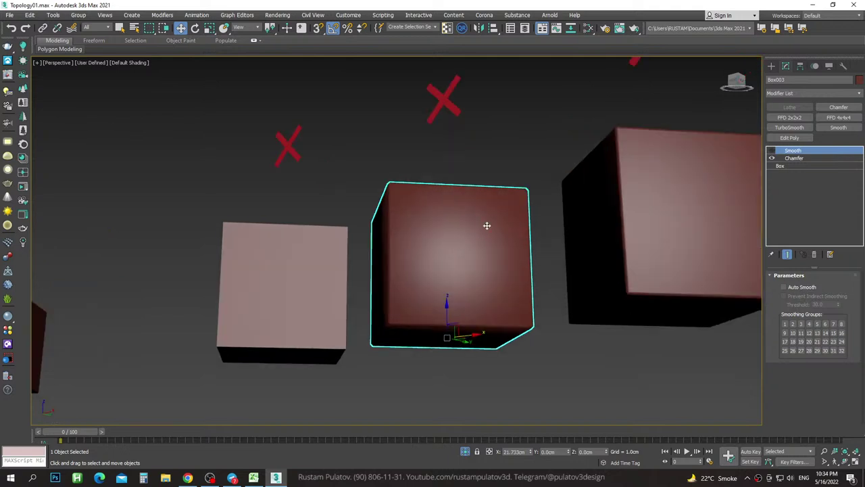
pyautogui.keyDown('alt'); pyautogui.moveTo(486, 238); pyautogui.dragTo(370, 269, button='middle'); pyautogui.keyUp('alt')
pyautogui.scroll(3, 358, 257)
pyautogui.scroll(-3, 350, 245)
# Select Box004 then Box003 to compare their shading, then bring up the Create panel.
pyautogui.click(331, 226)
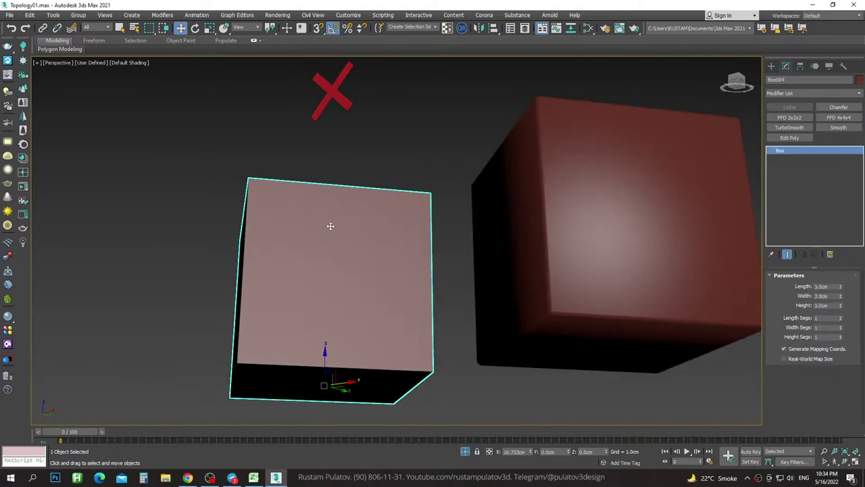
pyautogui.moveTo(375, 244)
pyautogui.keyDown('alt'); pyautogui.mouseDown(button='middle')
pyautogui.moveTo(410, 230)
pyautogui.moveTo(383, 194)
pyautogui.moveTo(374, 208)
pyautogui.moveTo(334, 203)
pyautogui.moveTo(375, 220)
pyautogui.moveTo(399, 215)
pyautogui.mouseUp(button='middle'); pyautogui.keyUp('alt')
pyautogui.keyDown('alt'); pyautogui.moveTo(250, 223); pyautogui.dragTo(452, 244, button='middle'); pyautogui.keyUp('alt')
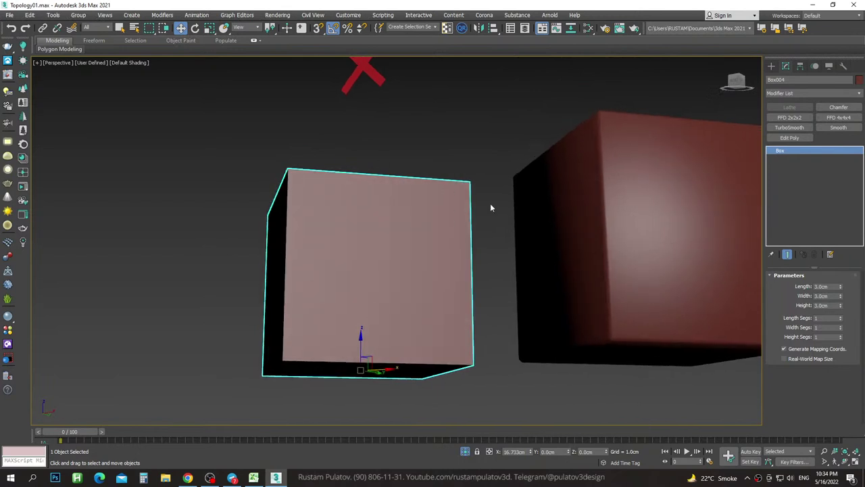
pyautogui.moveTo(553, 252); pyautogui.dragTo(409, 250, button='middle')
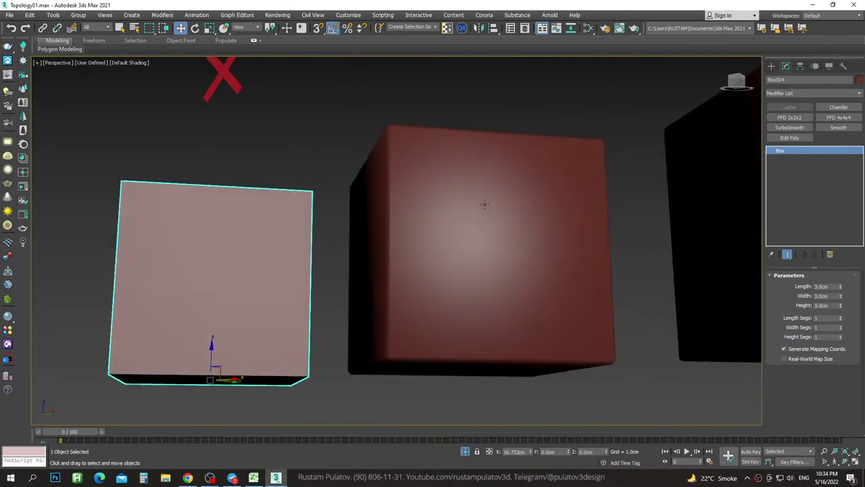
pyautogui.click(474, 187)
pyautogui.keyDown('alt'); pyautogui.moveTo(473, 187); pyautogui.dragTo(514, 200, button='middle'); pyautogui.keyUp('alt')
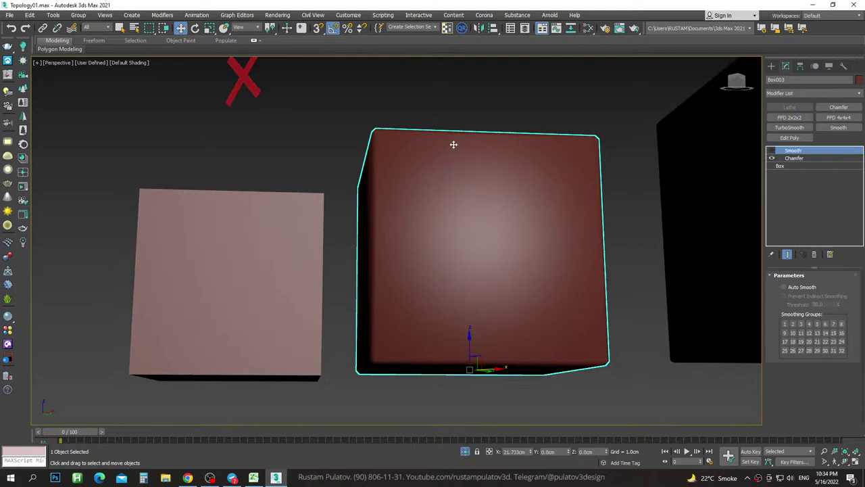
pyautogui.moveTo(502, 236)
pyautogui.keyDown('alt'); pyautogui.mouseDown(button='middle')
pyautogui.moveTo(510, 237)
pyautogui.moveTo(511, 216)
pyautogui.moveTo(555, 223)
pyautogui.mouseUp(button='middle'); pyautogui.keyUp('alt')
pyautogui.scroll(-5, 510, 237)
pyautogui.click(772, 65)
pyautogui.scroll(5, 505, 198)
pyautogui.scroll(-5, 506, 198)
# Create a 20-segment cube Box014 beside the row and colour it red.
pyautogui.click(795, 120)
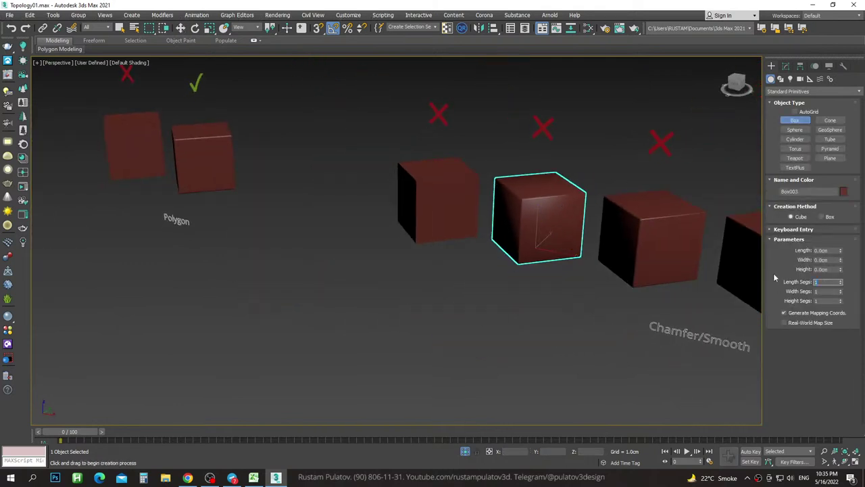
pyautogui.write('20')
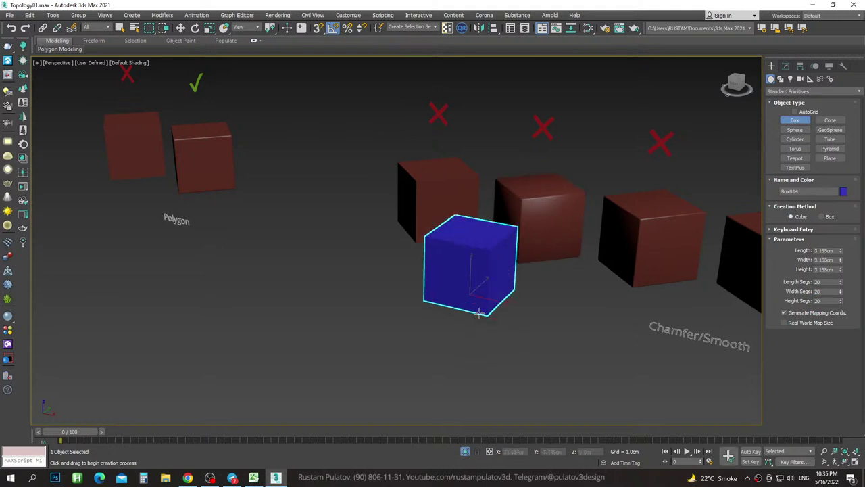
pyautogui.moveTo(474, 298); pyautogui.dragTo(492, 315)
pyautogui.click(844, 193)
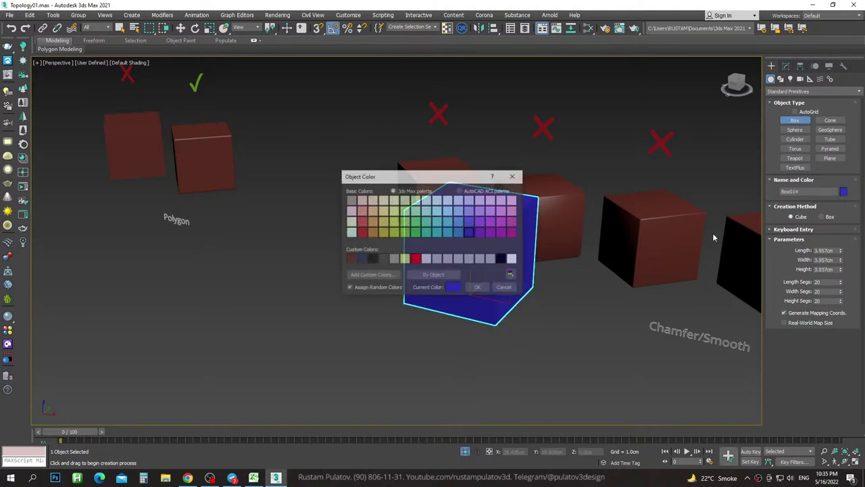
pyautogui.click(477, 288)
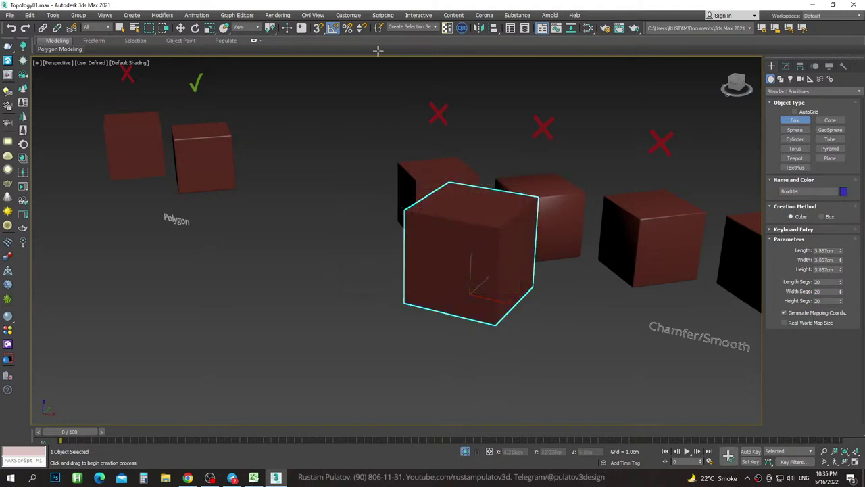
# Check the new cube's wireframe with F4, then open the Modify panel's Modifier List.
pyautogui.click(181, 28)
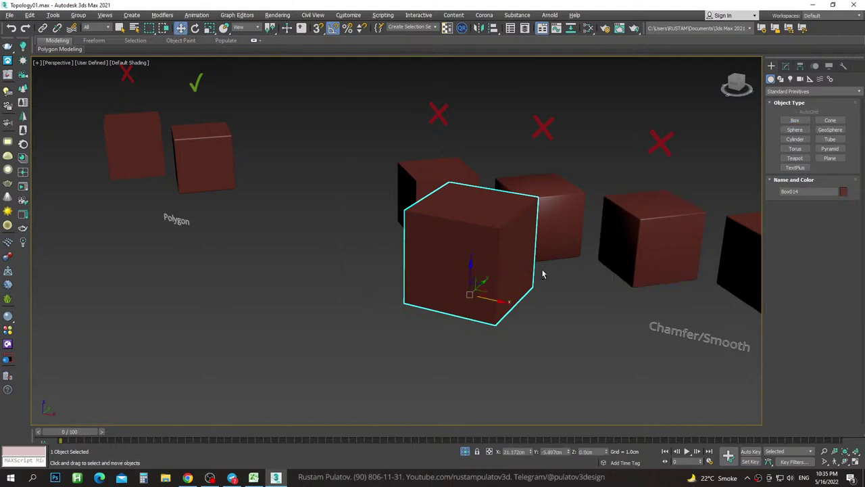
pyautogui.keyDown('alt'); pyautogui.moveTo(543, 273); pyautogui.dragTo(501, 235, button='middle'); pyautogui.keyUp('alt')
pyautogui.press('F4')
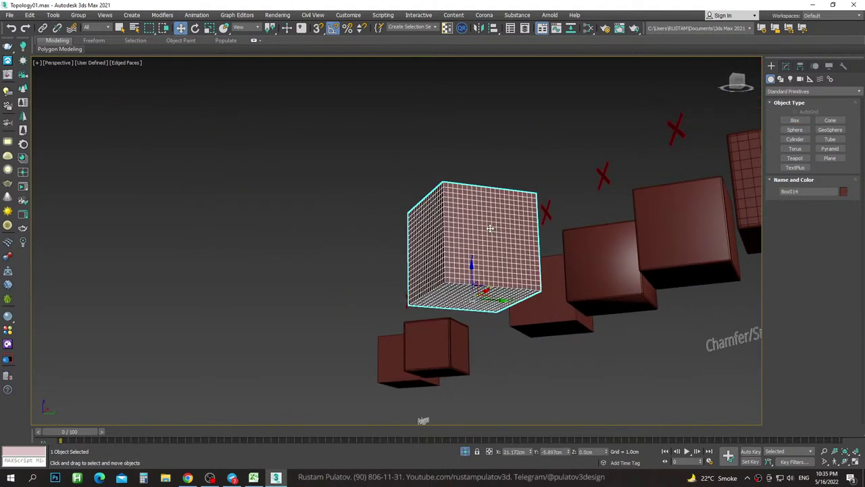
pyautogui.scroll(2, 488, 227)
pyautogui.press('F4')
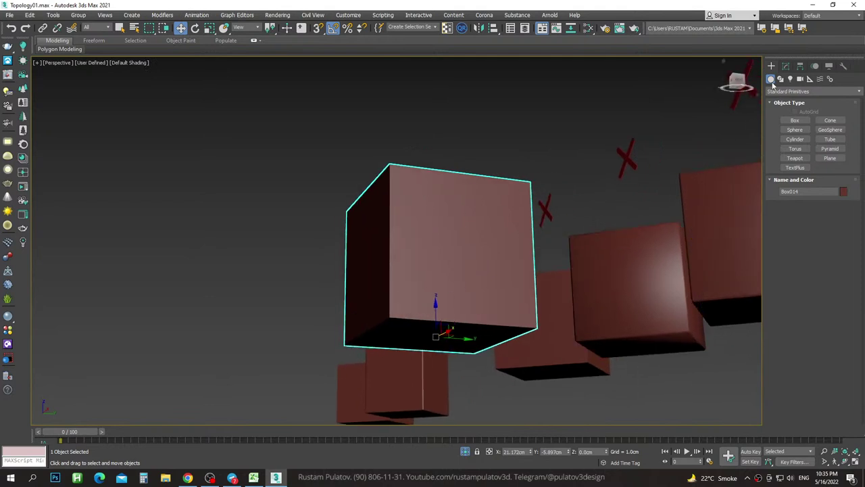
pyautogui.click(786, 66)
pyautogui.click(857, 93)
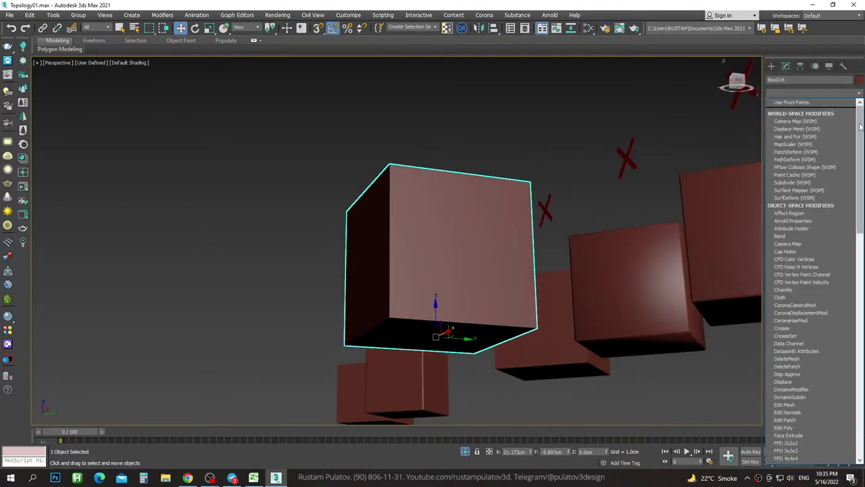
# Apply Spherify to Box014 and test how its Percent reshapes the cube.
pyautogui.moveTo(857, 129); pyautogui.dragTo(851, 302)
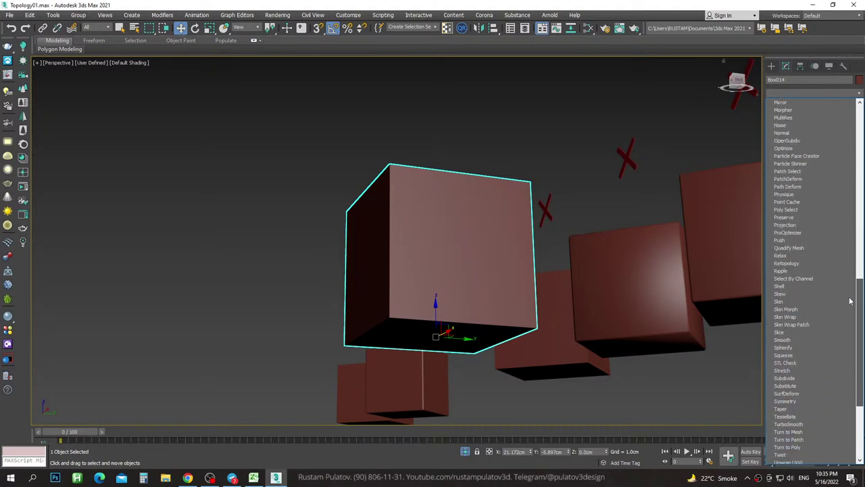
pyautogui.click(783, 346)
pyautogui.moveTo(466, 243)
pyautogui.keyDown('alt'); pyautogui.mouseDown(button='middle')
pyautogui.moveTo(489, 242)
pyautogui.moveTo(512, 270)
pyautogui.moveTo(555, 249)
pyautogui.mouseUp(button='middle'); pyautogui.keyUp('alt')
pyautogui.press('F4')
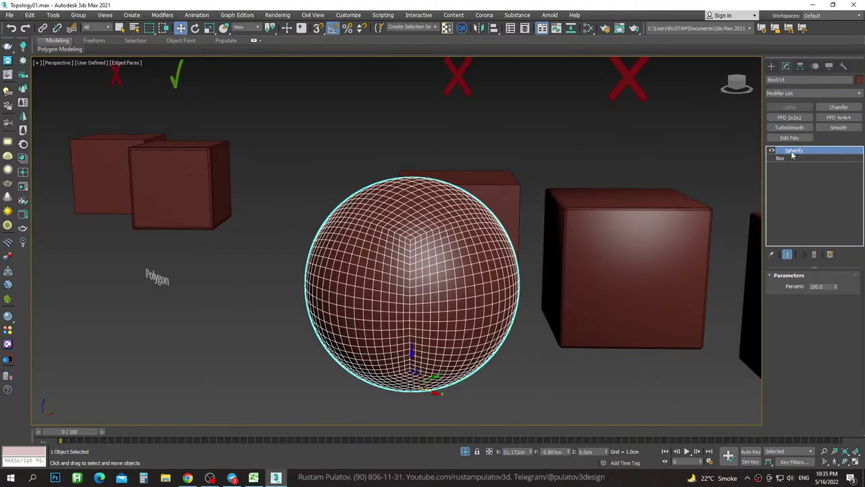
pyautogui.moveTo(433, 243)
pyautogui.keyDown('alt'); pyautogui.mouseDown(button='middle')
pyautogui.moveTo(154, 242)
pyautogui.moveTo(442, 257)
pyautogui.mouseUp(button='middle'); pyautogui.keyUp('alt')
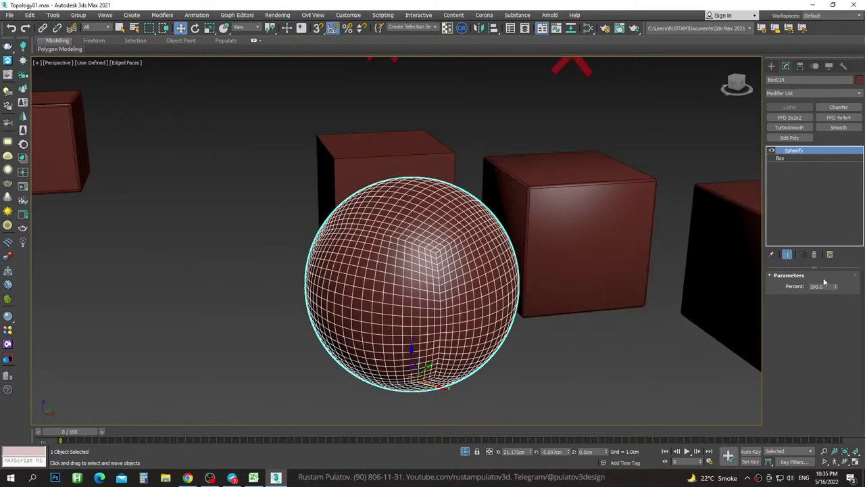
pyautogui.moveTo(835, 288)
pyautogui.mouseDown()
pyautogui.moveTo(837, 276)
pyautogui.moveTo(841, 324)
pyautogui.mouseUp()
pyautogui.keyDown('alt'); pyautogui.moveTo(432, 244); pyautogui.dragTo(569, 243, button='middle'); pyautogui.keyUp('alt')
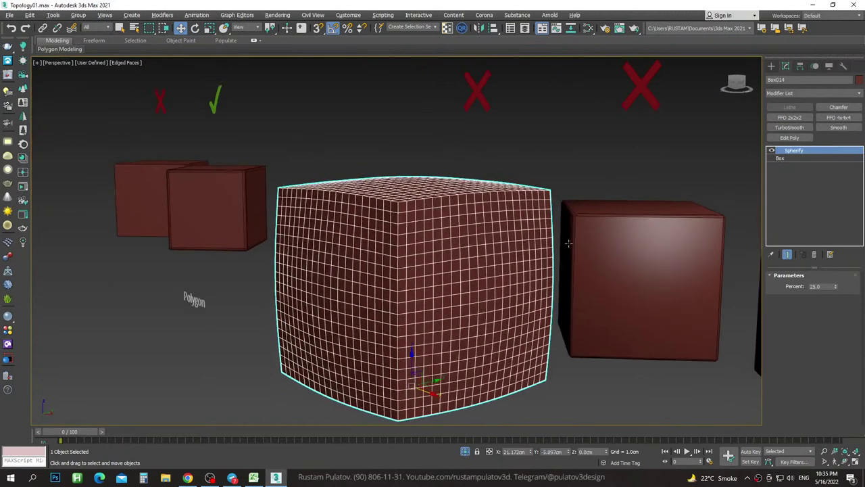
# Compare against the middle box and raise the Spherify Percent to 63.
pyautogui.click(580, 164)
pyautogui.click(504, 227)
pyautogui.press('F4')
pyautogui.moveTo(504, 228)
pyautogui.keyDown('alt'); pyautogui.mouseDown(button='middle')
pyautogui.moveTo(512, 219)
pyautogui.moveTo(494, 213)
pyautogui.moveTo(497, 222)
pyautogui.moveTo(528, 226)
pyautogui.moveTo(523, 220)
pyautogui.mouseUp(button='middle'); pyautogui.keyUp('alt')
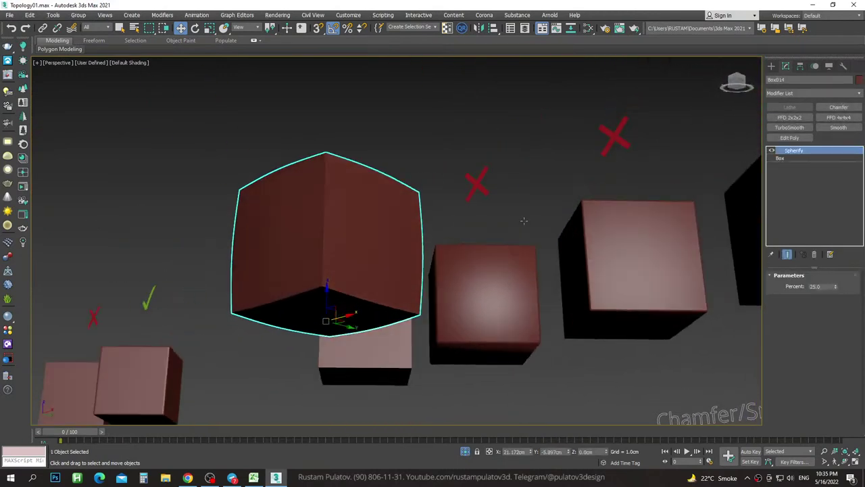
pyautogui.click(499, 280)
pyautogui.scroll(3, 516, 255)
pyautogui.moveTo(516, 254)
pyautogui.keyDown('alt'); pyautogui.mouseDown(button='middle')
pyautogui.moveTo(508, 241)
pyautogui.moveTo(473, 227)
pyautogui.moveTo(236, 194)
pyautogui.mouseUp(button='middle'); pyautogui.keyUp('alt')
pyautogui.click(236, 194)
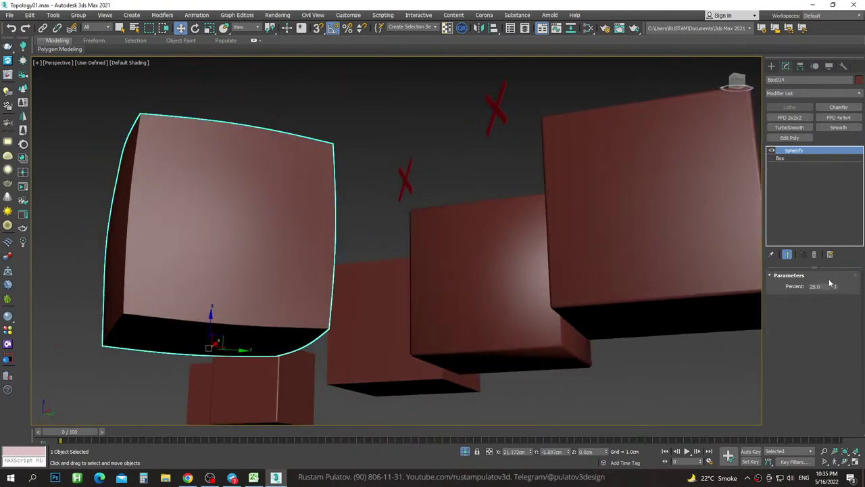
pyautogui.moveTo(835, 286); pyautogui.dragTo(836, 268)
pyautogui.moveTo(514, 284)
pyautogui.keyDown('alt'); pyautogui.mouseDown(button='middle')
pyautogui.moveTo(460, 288)
pyautogui.moveTo(329, 383)
pyautogui.moveTo(512, 278)
pyautogui.moveTo(545, 290)
pyautogui.moveTo(410, 218)
pyautogui.moveTo(439, 270)
pyautogui.mouseUp(button='middle'); pyautogui.keyUp('alt')
# Compare with the centre Smooth box, then add a Chamfer modifier to the rounded cube.
pyautogui.scroll(5, 521, 218)
pyautogui.click(526, 231)
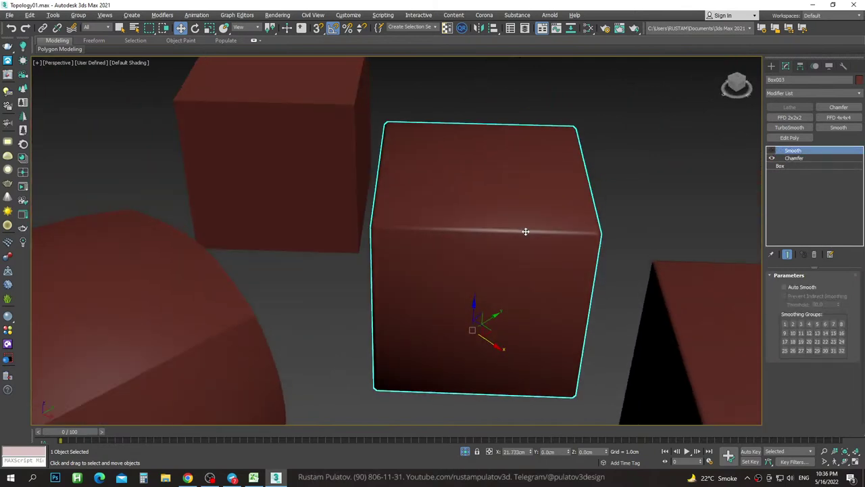
pyautogui.keyDown('alt'); pyautogui.moveTo(525, 231); pyautogui.dragTo(479, 199, button='middle'); pyautogui.keyUp('alt')
pyautogui.scroll(-4, 535, 197)
pyautogui.click(388, 183)
pyautogui.moveTo(388, 183)
pyautogui.keyDown('alt'); pyautogui.mouseDown(button='middle')
pyautogui.moveTo(387, 196)
pyautogui.moveTo(408, 185)
pyautogui.moveTo(366, 226)
pyautogui.mouseUp(button='middle'); pyautogui.keyUp('alt')
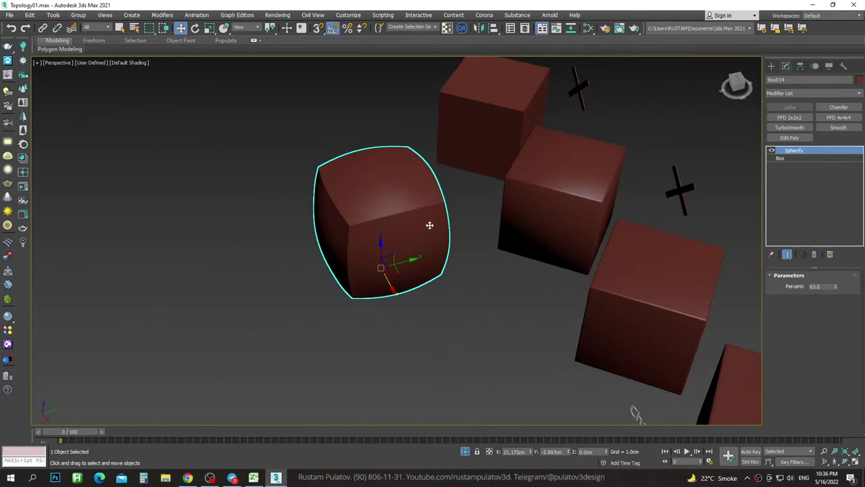
pyautogui.keyDown('alt'); pyautogui.moveTo(406, 194); pyautogui.dragTo(414, 221, button='middle'); pyautogui.keyUp('alt')
pyautogui.scroll(2, 371, 200)
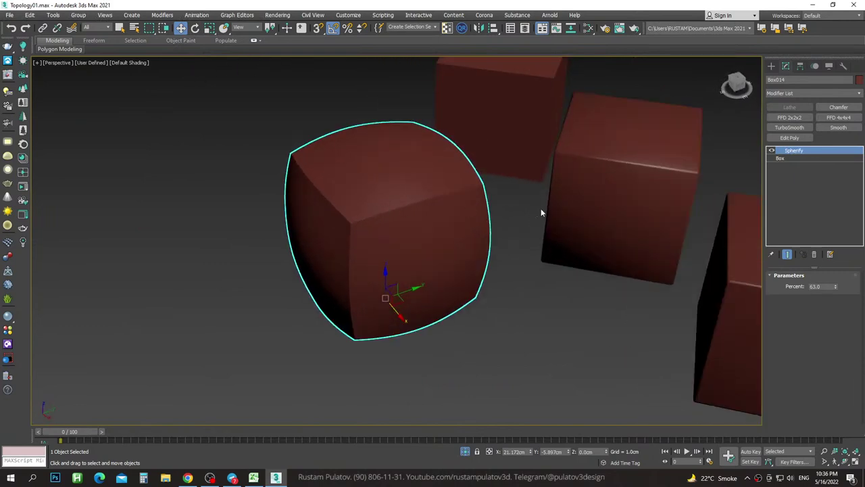
pyautogui.click(839, 106)
# Set the rounded cube's chamfer amount to 0.041cm with Quad mitering, edges shown.
pyautogui.scroll(3, 479, 174)
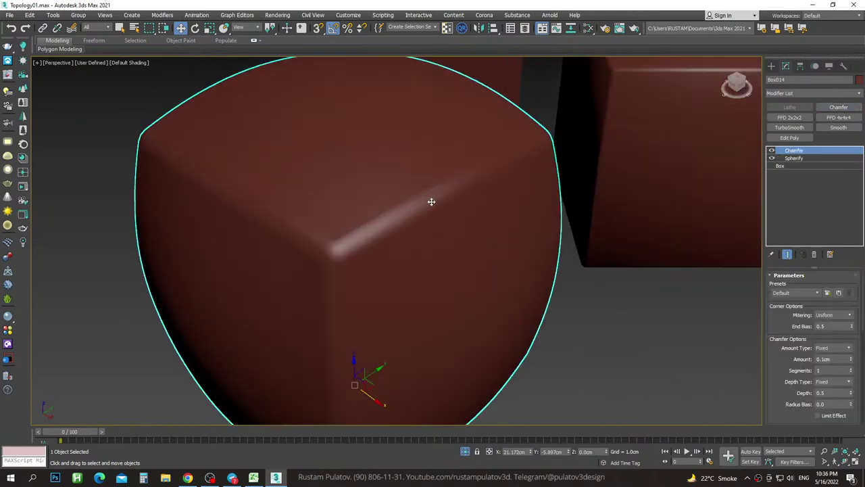
pyautogui.press('F4')
pyautogui.moveTo(852, 360); pyautogui.dragTo(853, 386)
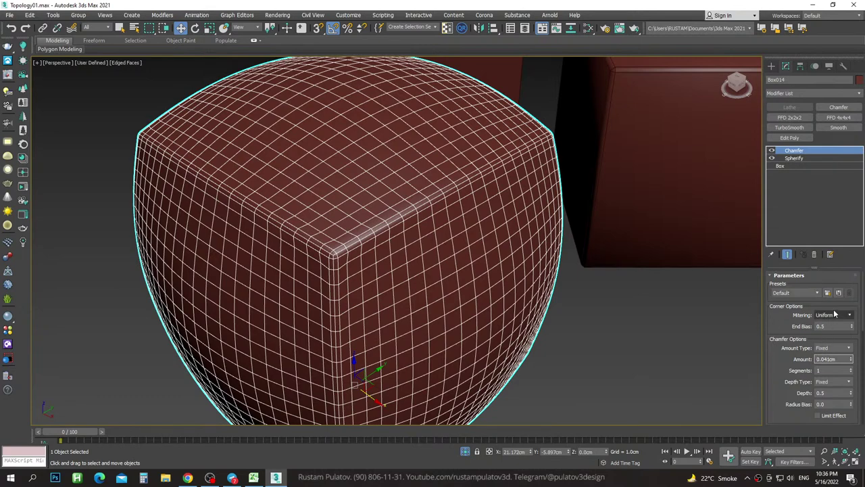
pyautogui.click(836, 314)
pyautogui.click(829, 326)
pyautogui.keyDown('alt'); pyautogui.moveTo(605, 282); pyautogui.dragTo(521, 222, button='middle'); pyautogui.keyUp('alt')
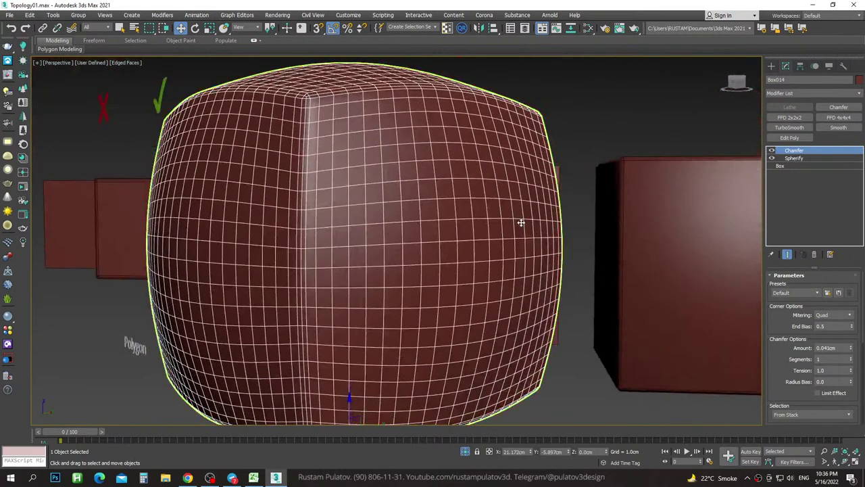
pyautogui.scroll(-3, 520, 222)
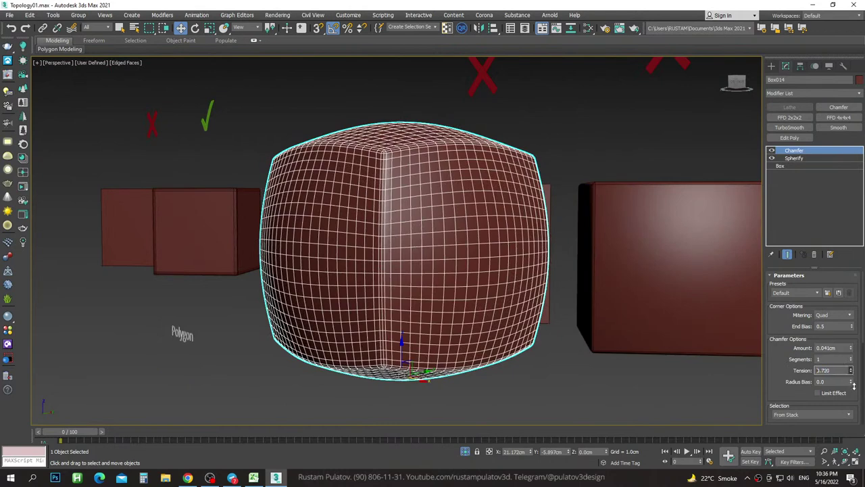
# Lower the chamfer tension to 0.5 and raise the chamfer segments to 2.
pyautogui.moveTo(853, 386); pyautogui.dragTo(847, 382)
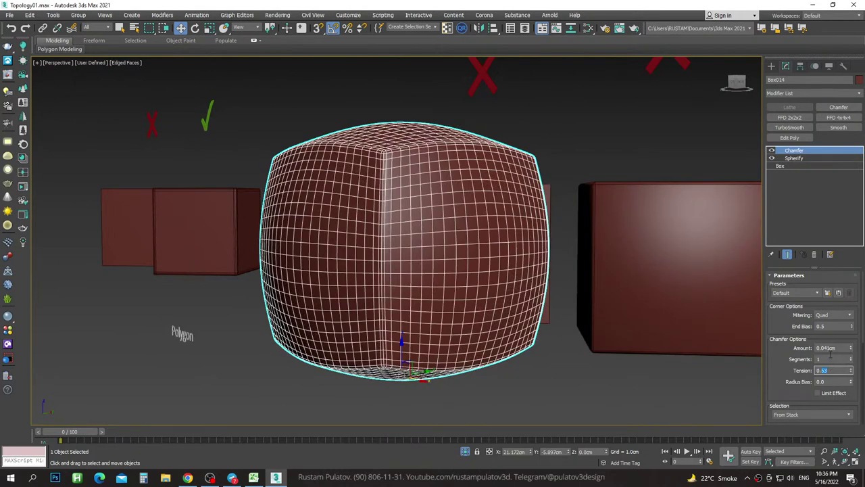
pyautogui.keyDown('alt'); pyautogui.moveTo(500, 197); pyautogui.dragTo(497, 206, button='middle'); pyautogui.keyUp('alt')
pyautogui.press('F4')
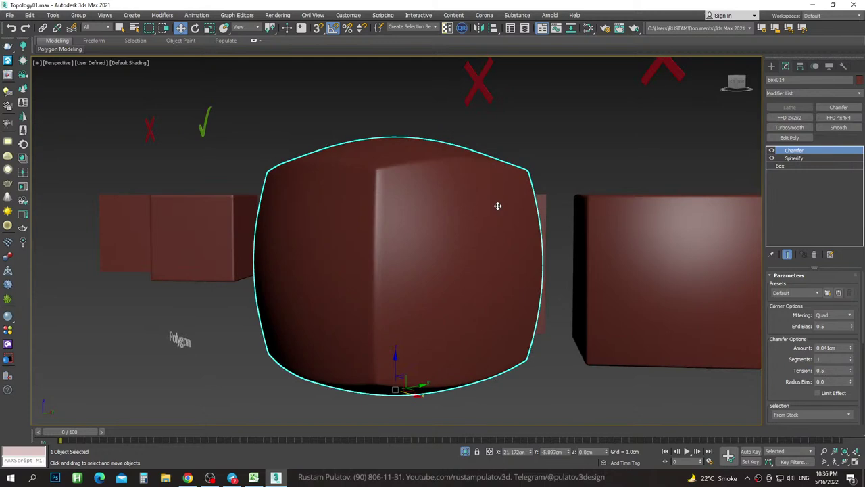
pyautogui.moveTo(613, 255)
pyautogui.keyDown('alt'); pyautogui.mouseDown(button='middle')
pyautogui.moveTo(439, 223)
pyautogui.moveTo(498, 233)
pyautogui.mouseUp(button='middle'); pyautogui.keyUp('alt')
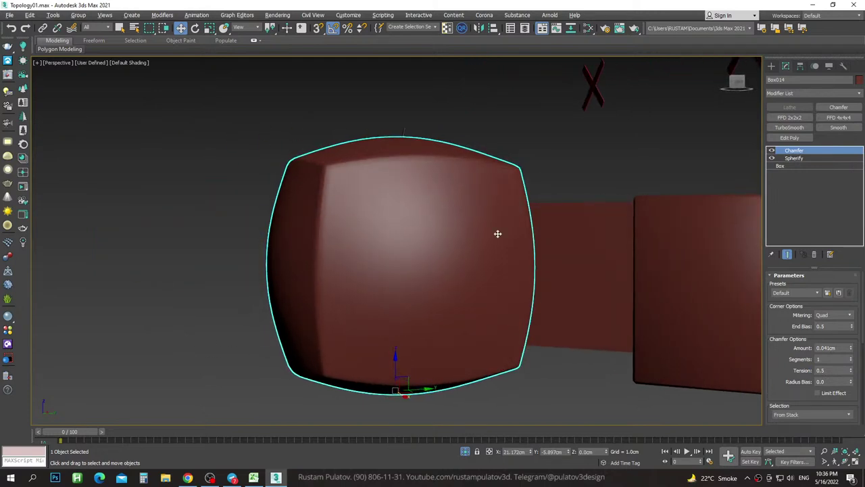
pyautogui.click(852, 362)
pyautogui.moveTo(496, 263)
pyautogui.keyDown('alt'); pyautogui.mouseDown(button='middle')
pyautogui.moveTo(521, 280)
pyautogui.moveTo(394, 220)
pyautogui.mouseUp(button='middle'); pyautogui.keyUp('alt')
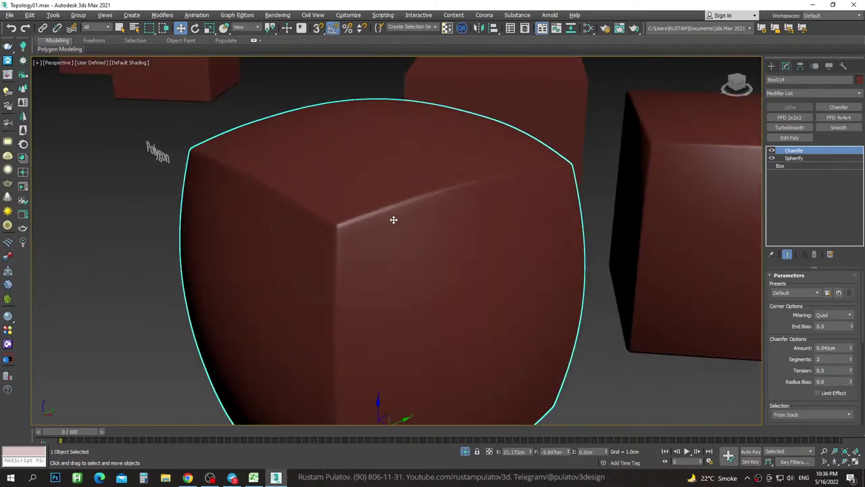
# Toggle the Chamfer modifier back on to compare edges, then remove the rounded cube from view.
pyautogui.scroll(3, 567, 173)
pyautogui.moveTo(567, 172)
pyautogui.keyDown('alt'); pyautogui.mouseDown(button='middle')
pyautogui.moveTo(483, 183)
pyautogui.moveTo(183, 87)
pyautogui.moveTo(436, 223)
pyautogui.mouseUp(button='middle'); pyautogui.keyUp('alt')
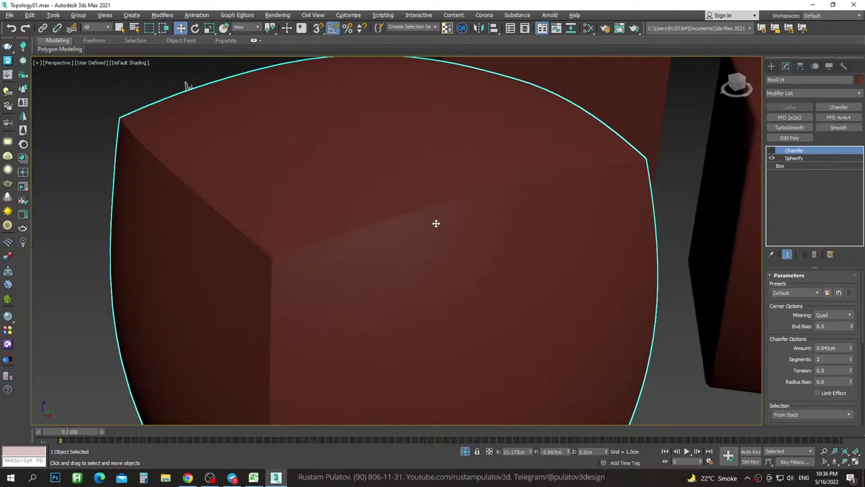
pyautogui.click(771, 150)
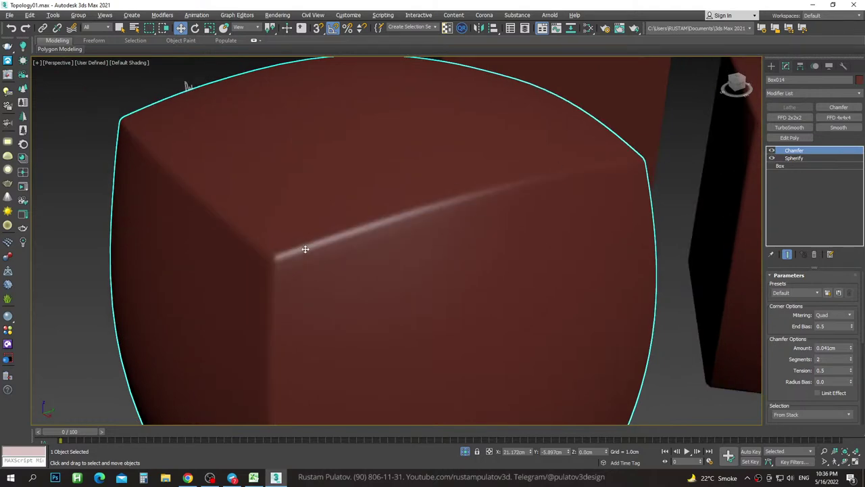
pyautogui.scroll(-5, 305, 248)
pyautogui.moveTo(336, 237)
pyautogui.keyDown('alt'); pyautogui.mouseDown(button='middle')
pyautogui.moveTo(309, 207)
pyautogui.moveTo(313, 185)
pyautogui.moveTo(363, 210)
pyautogui.moveTo(397, 261)
pyautogui.moveTo(399, 253)
pyautogui.moveTo(363, 251)
pyautogui.moveTo(344, 217)
pyautogui.mouseUp(button='middle'); pyautogui.keyUp('alt')
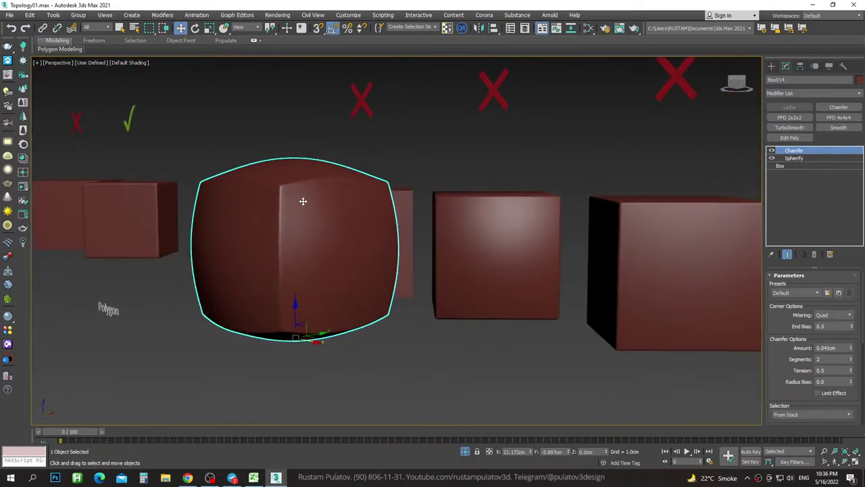
pyautogui.press('Delete')
# Select the chamfered third box in the Chamfer/Smooth row and orbit to look down on its top.
pyautogui.click(505, 232)
pyautogui.scroll(3, 504, 237)
pyautogui.keyDown('alt'); pyautogui.moveTo(504, 242); pyautogui.dragTo(529, 217, button='middle'); pyautogui.keyUp('alt')
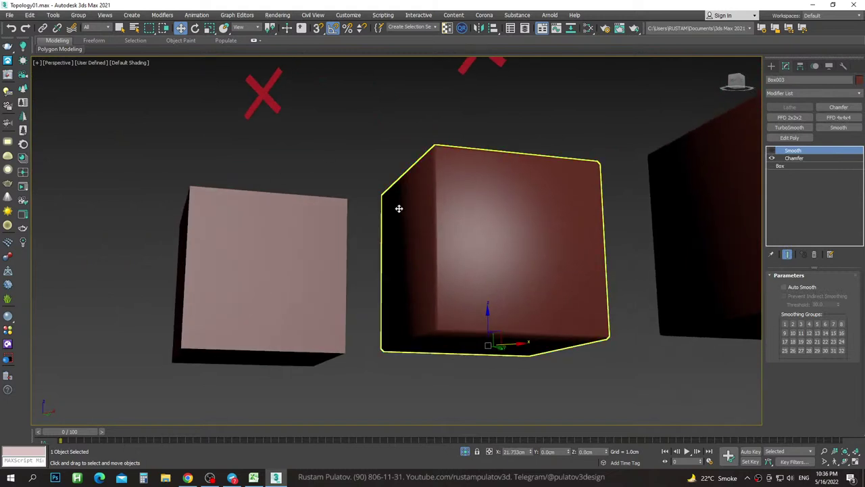
pyautogui.moveTo(518, 261); pyautogui.dragTo(397, 269, button='middle')
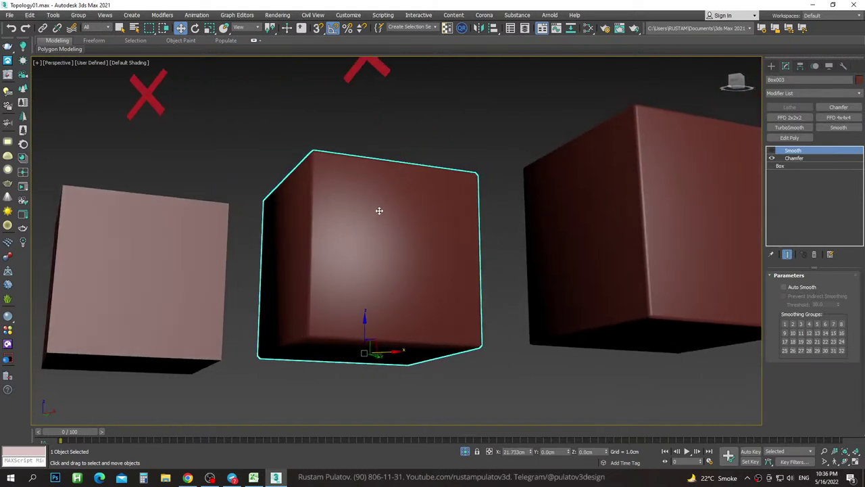
pyautogui.scroll(-3, 381, 209)
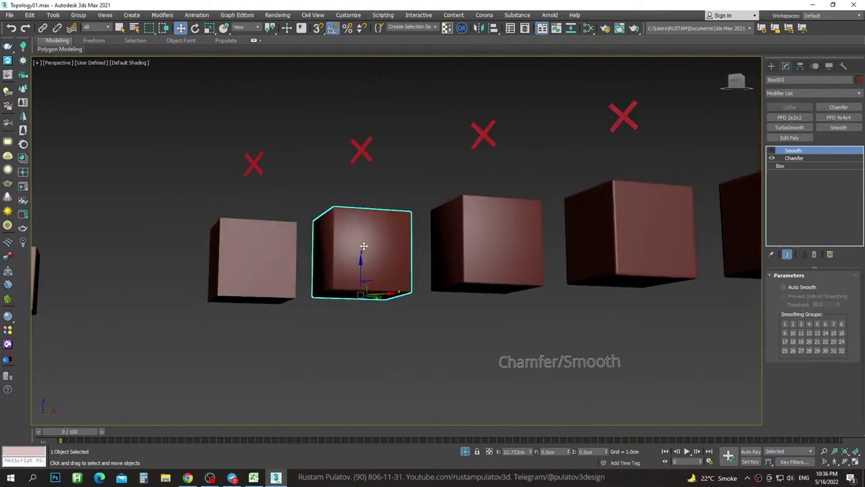
pyautogui.scroll(4, 355, 251)
pyautogui.scroll(-4, 281, 202)
pyautogui.click(473, 266)
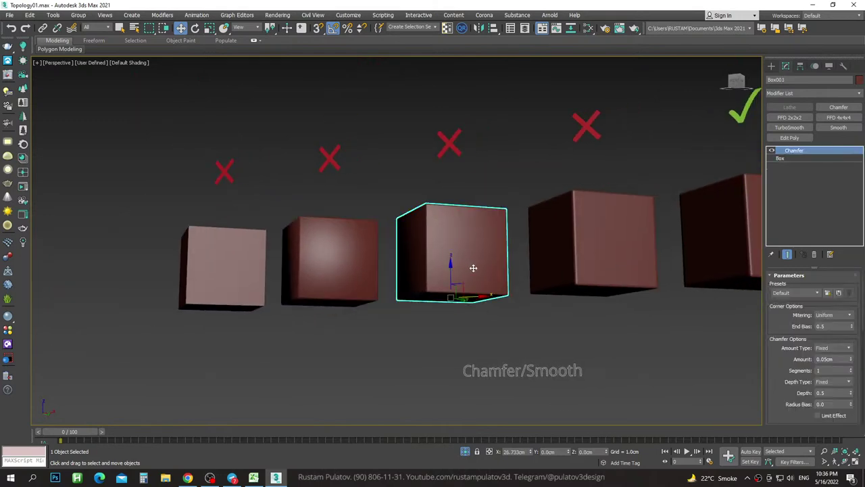
pyautogui.keyDown('alt'); pyautogui.moveTo(473, 266); pyautogui.dragTo(473, 182, button='middle'); pyautogui.keyUp('alt')
pyautogui.scroll(4, 455, 217)
pyautogui.moveTo(456, 218)
pyautogui.keyDown('alt'); pyautogui.mouseDown(button='middle')
pyautogui.moveTo(448, 246)
pyautogui.moveTo(458, 269)
pyautogui.moveTo(448, 247)
pyautogui.moveTo(428, 248)
pyautogui.moveTo(450, 257)
pyautogui.moveTo(421, 257)
pyautogui.moveTo(448, 267)
pyautogui.moveTo(455, 291)
pyautogui.moveTo(456, 271)
pyautogui.moveTo(421, 286)
pyautogui.mouseUp(button='middle'); pyautogui.keyUp('alt')
pyautogui.scroll(-5, 448, 246)
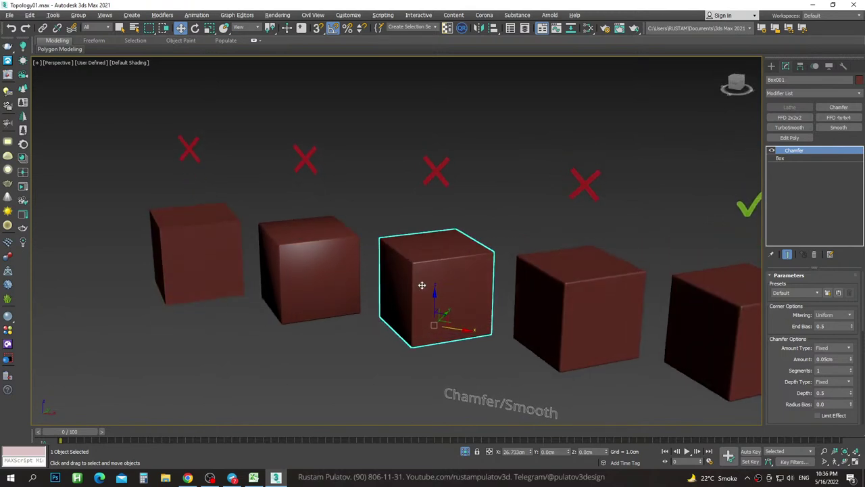
# Show edged faces and zoom in closely on the chamfered box's top corner.
pyautogui.scroll(3, 413, 276)
pyautogui.scroll(3, 412, 249)
pyautogui.press('F4')
pyautogui.scroll(3, 386, 254)
pyautogui.scroll(2, 399, 249)
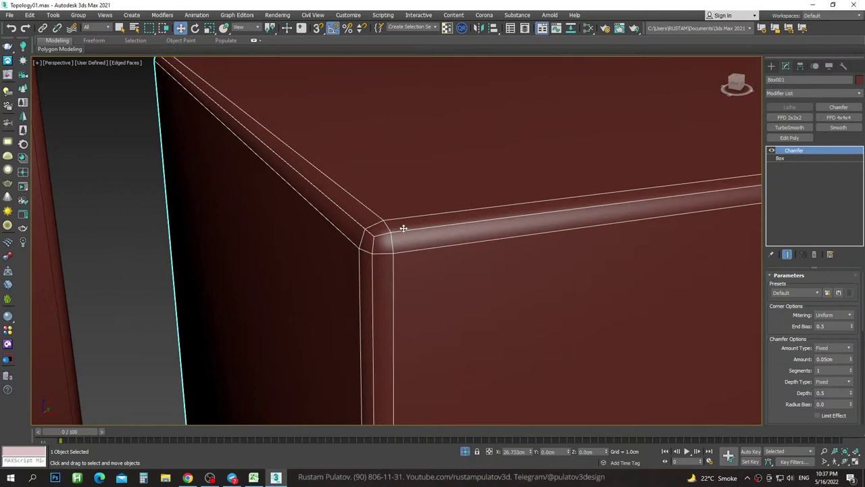
pyautogui.scroll(-4, 404, 236)
pyautogui.scroll(-2, 416, 254)
pyautogui.scroll(-2, 439, 261)
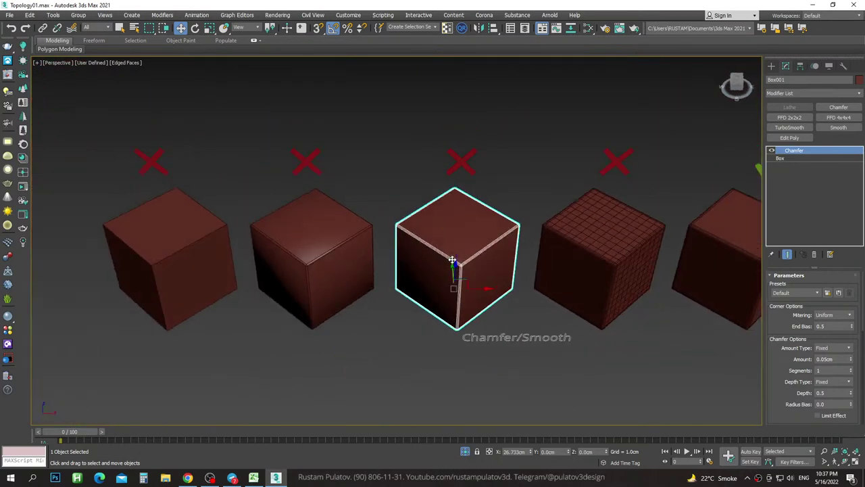
pyautogui.keyDown('alt'); pyautogui.moveTo(476, 270); pyautogui.dragTo(444, 218, button='middle'); pyautogui.keyUp('alt')
pyautogui.scroll(2, 444, 219)
pyautogui.scroll(3, 421, 230)
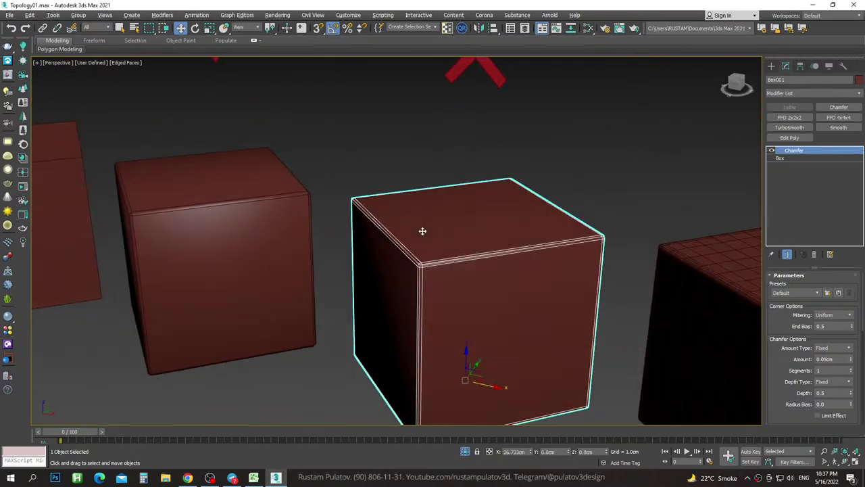
pyautogui.scroll(4, 428, 243)
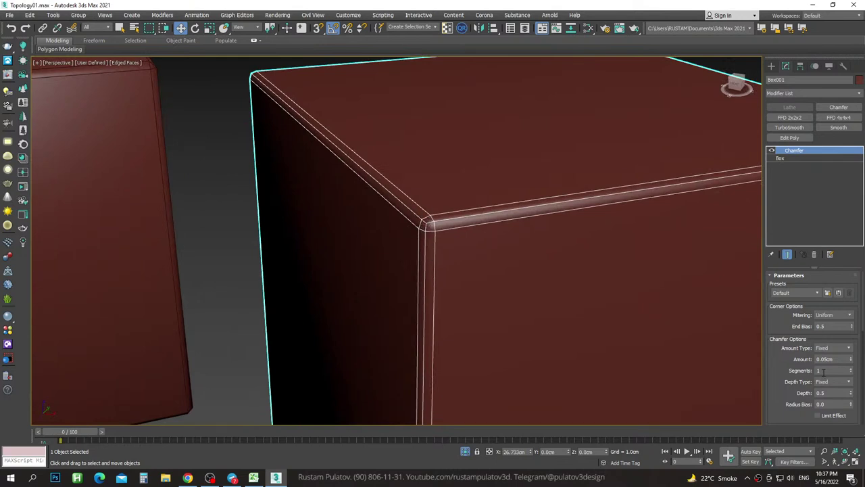
# Raise Box001's chamfer segments from 1 to 2.
pyautogui.click(852, 368)
pyautogui.scroll(2, 406, 211)
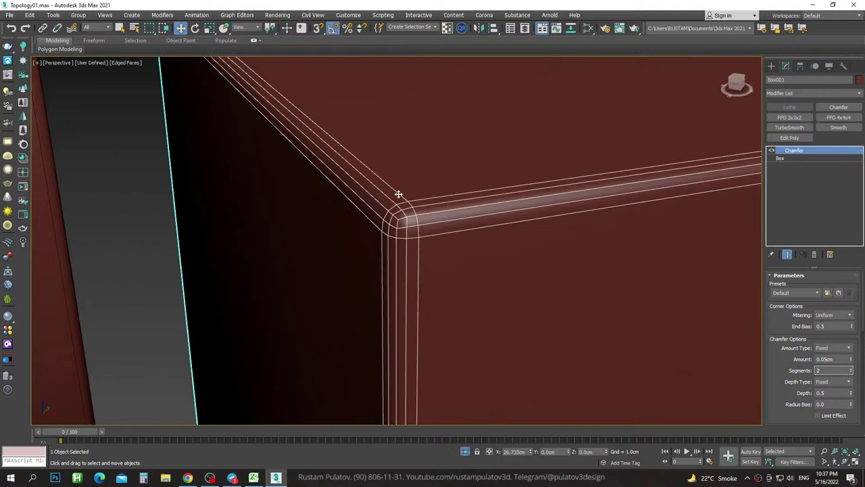
pyautogui.click(348, 222)
pyautogui.click(632, 264)
pyautogui.scroll(-3, 438, 220)
pyautogui.scroll(1, 473, 250)
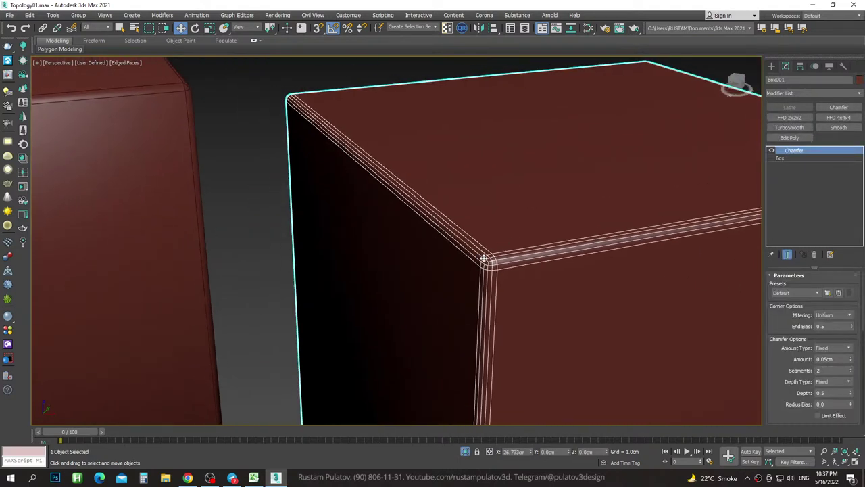
# Try chamfer segments of 1, 2 and 3, settling on 2.
pyautogui.click(852, 373)
pyautogui.click(852, 369)
pyautogui.click(852, 369)
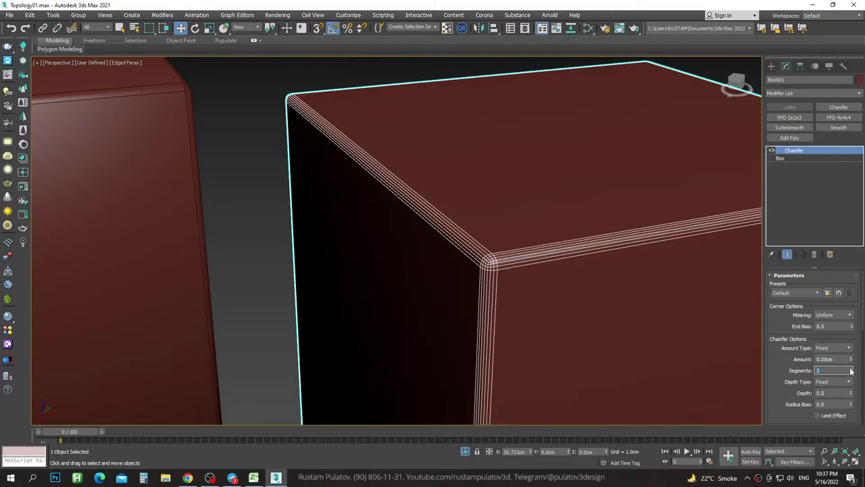
pyautogui.click(852, 373)
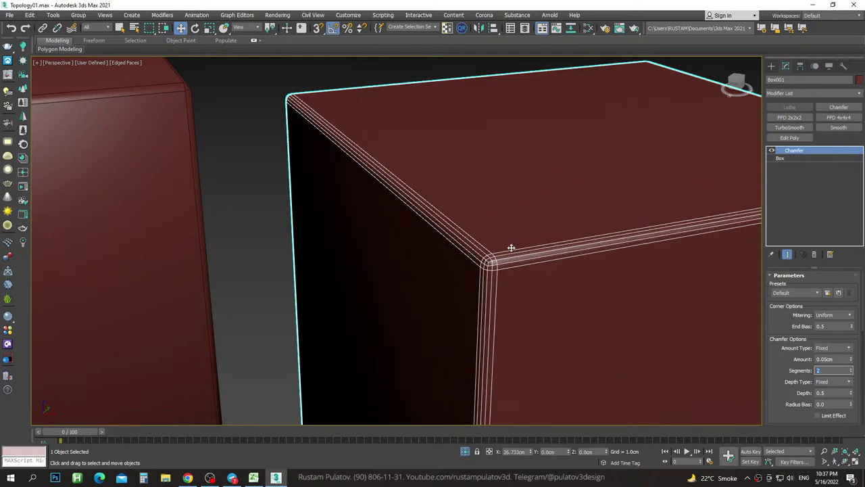
pyautogui.scroll(-2, 532, 252)
pyautogui.scroll(-2, 499, 245)
pyautogui.scroll(3, 498, 246)
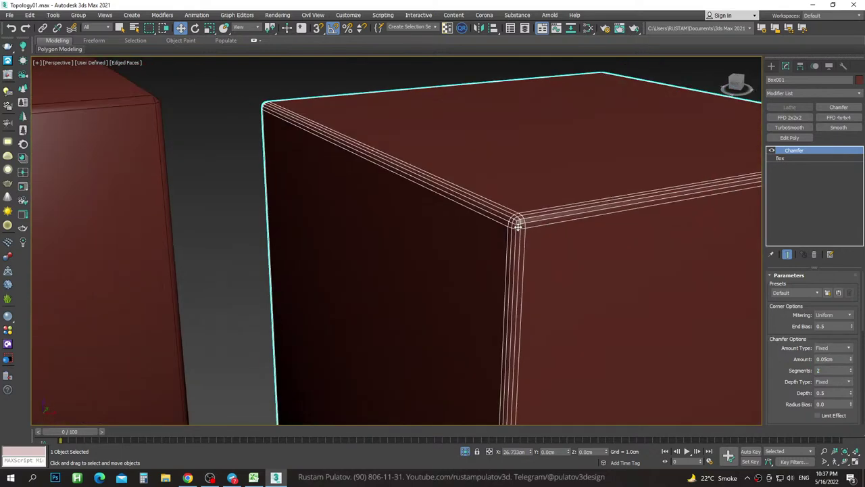
pyautogui.scroll(2, 518, 222)
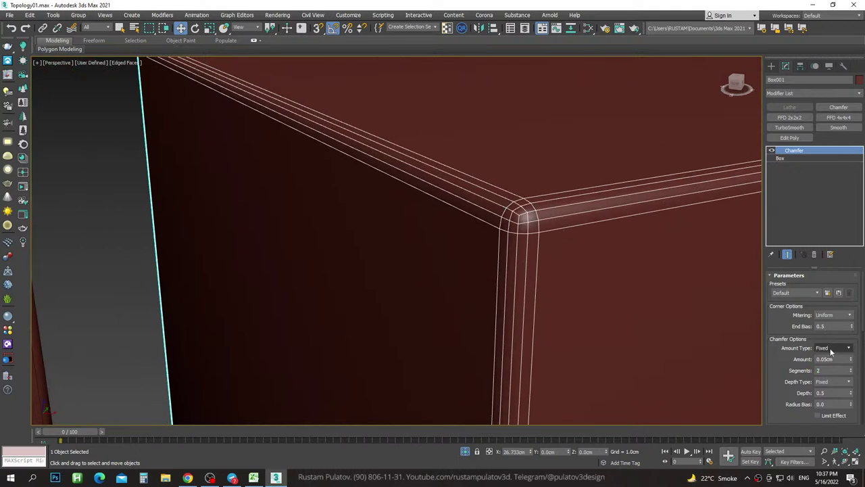
# Check the chamfer mitering options, keeping Uniform.
pyautogui.click(822, 314)
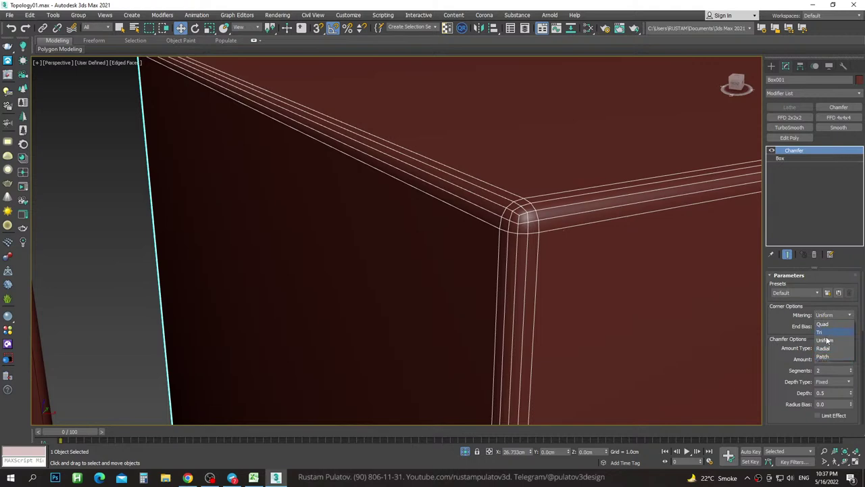
pyautogui.click(807, 327)
pyautogui.scroll(-4, 541, 277)
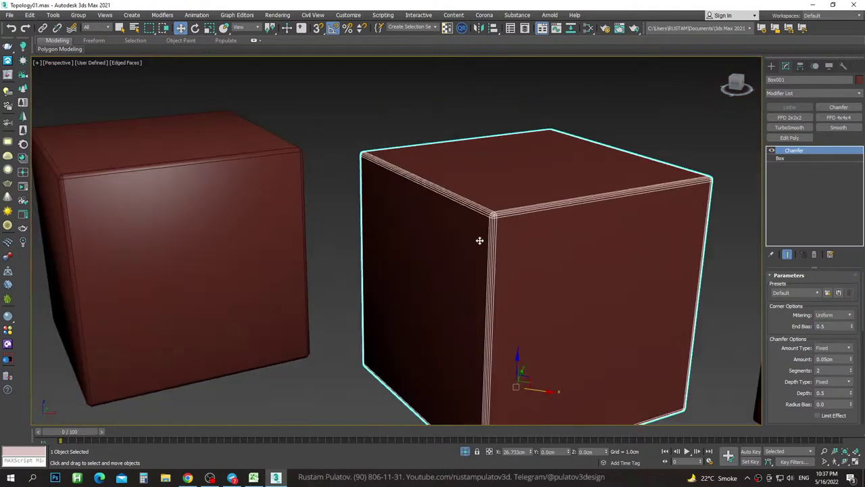
pyautogui.scroll(-1, 504, 222)
pyautogui.scroll(3, 507, 213)
pyautogui.scroll(-5, 497, 230)
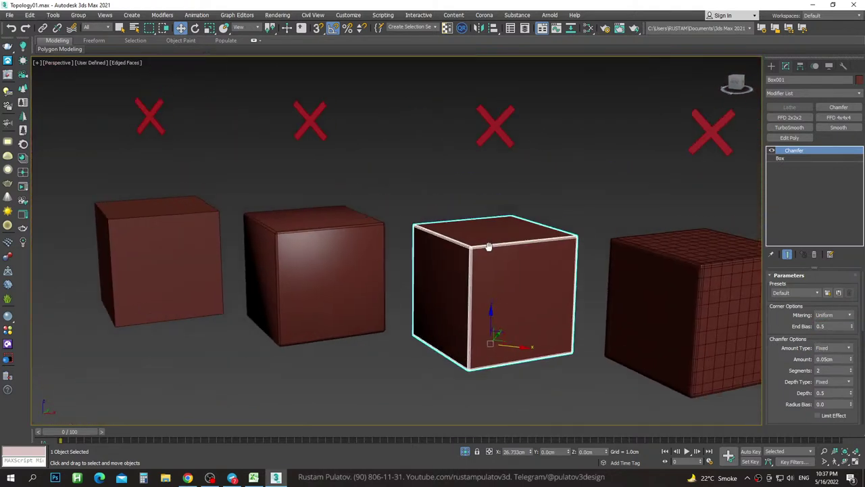
pyautogui.scroll(-3, 486, 212)
pyautogui.scroll(8, 467, 230)
pyautogui.scroll(-2, 439, 250)
pyautogui.scroll(-4, 446, 247)
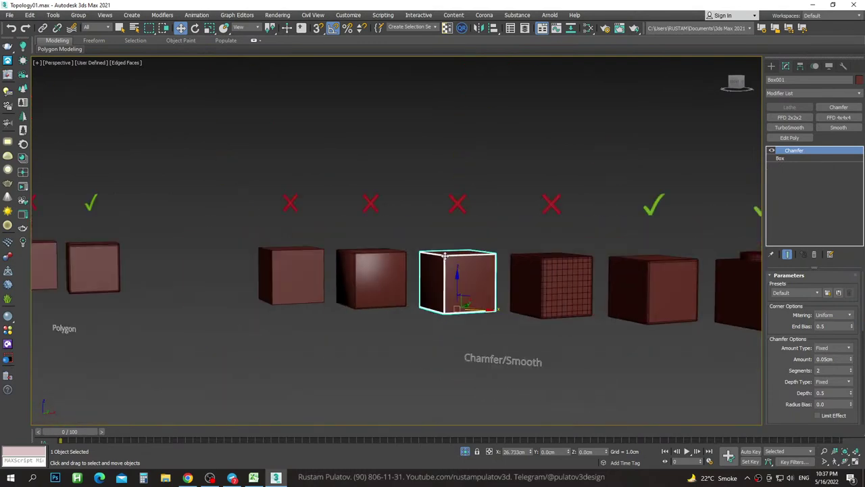
pyautogui.scroll(3, 459, 244)
# Reselect the chamfered box and orbit to view it from above.
pyautogui.click(467, 203)
pyautogui.scroll(-3, 470, 247)
pyautogui.keyDown('alt'); pyautogui.moveTo(468, 257); pyautogui.dragTo(456, 209, button='middle'); pyautogui.keyUp('alt')
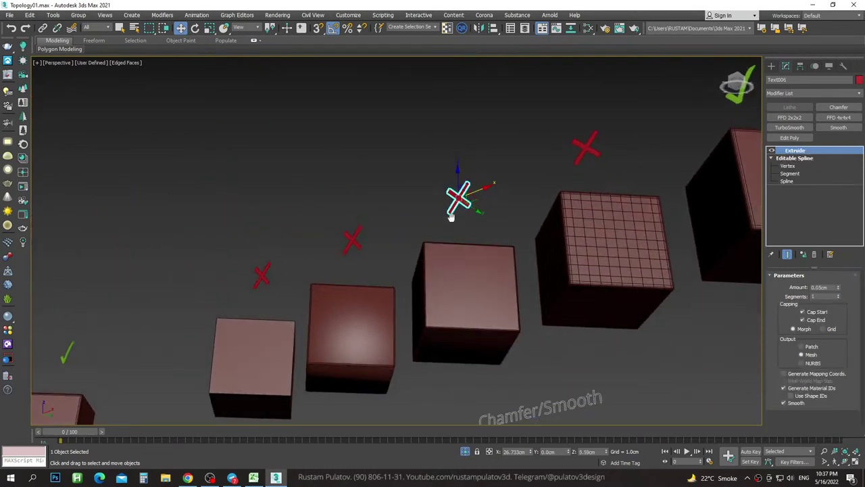
pyautogui.click(467, 253)
pyautogui.scroll(3, 475, 246)
pyautogui.keyDown('alt'); pyautogui.moveTo(475, 246); pyautogui.dragTo(467, 224, button='middle'); pyautogui.keyUp('alt')
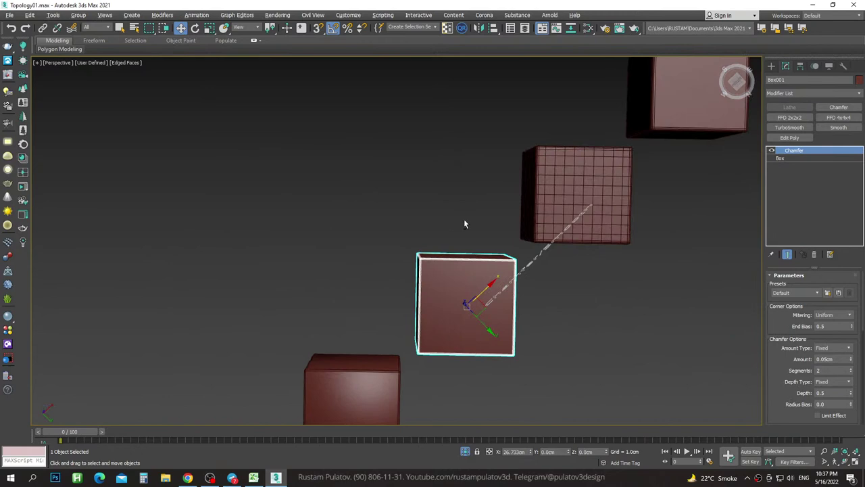
pyautogui.scroll(5, 457, 243)
pyautogui.scroll(2, 473, 265)
# Inspect the chamfered edges in a framed top wireframe view, then return to shaded display.
pyautogui.press('t')
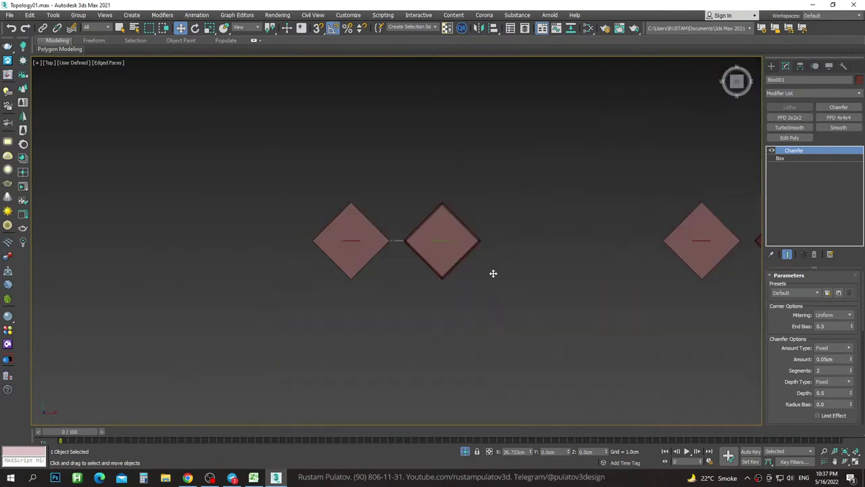
pyautogui.press('z')
pyautogui.press('F3')
pyautogui.moveTo(501, 285); pyautogui.dragTo(497, 236, button='middle')
pyautogui.scroll(3, 496, 236)
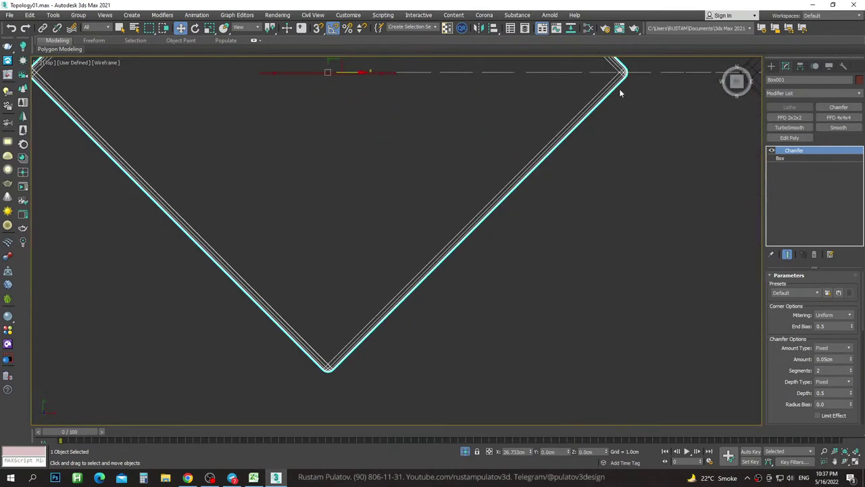
pyautogui.press('F3')
pyautogui.scroll(-8, 432, 298)
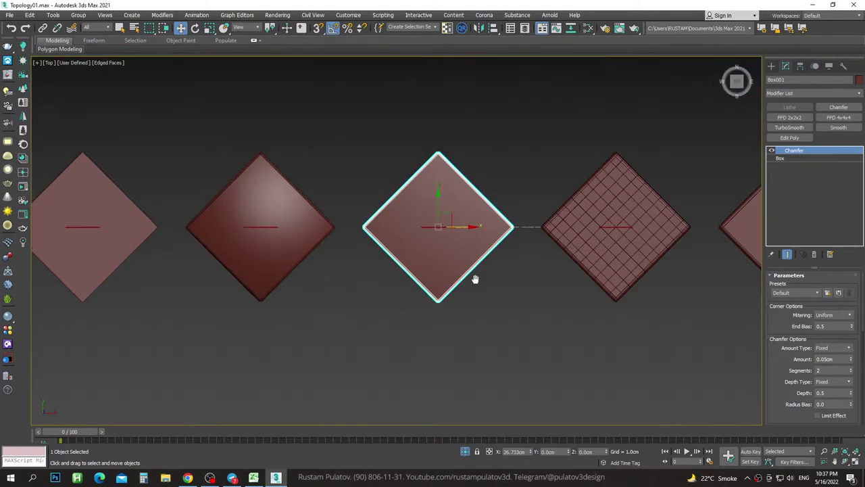
# Orbit back to the box row and select the gridded box Box002.
pyautogui.moveTo(473, 276)
pyautogui.keyDown('alt'); pyautogui.mouseDown(button='middle')
pyautogui.moveTo(463, 216)
pyautogui.moveTo(441, 168)
pyautogui.moveTo(467, 209)
pyautogui.moveTo(467, 201)
pyautogui.moveTo(488, 218)
pyautogui.moveTo(435, 232)
pyautogui.mouseUp(button='middle'); pyautogui.keyUp('alt')
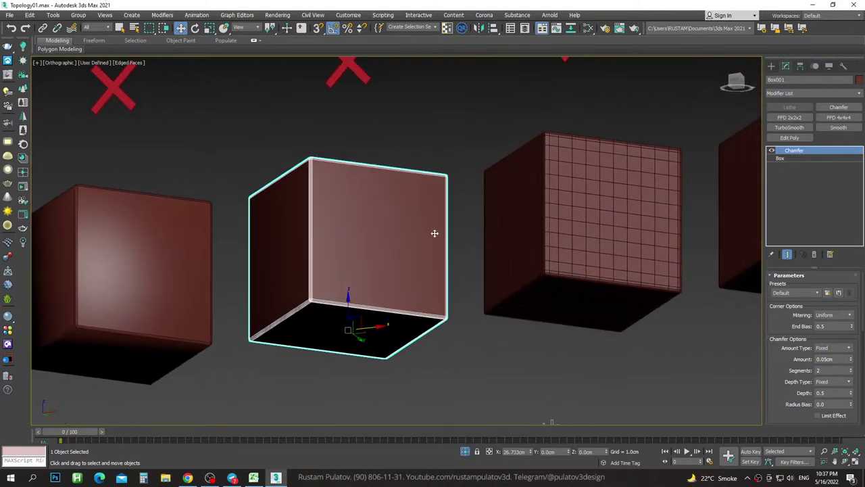
pyautogui.click(561, 223)
pyautogui.moveTo(561, 224)
pyautogui.keyDown('alt'); pyautogui.mouseDown(button='middle')
pyautogui.moveTo(551, 223)
pyautogui.moveTo(544, 203)
pyautogui.moveTo(538, 142)
pyautogui.mouseUp(button='middle'); pyautogui.keyUp('alt')
pyautogui.click(538, 124)
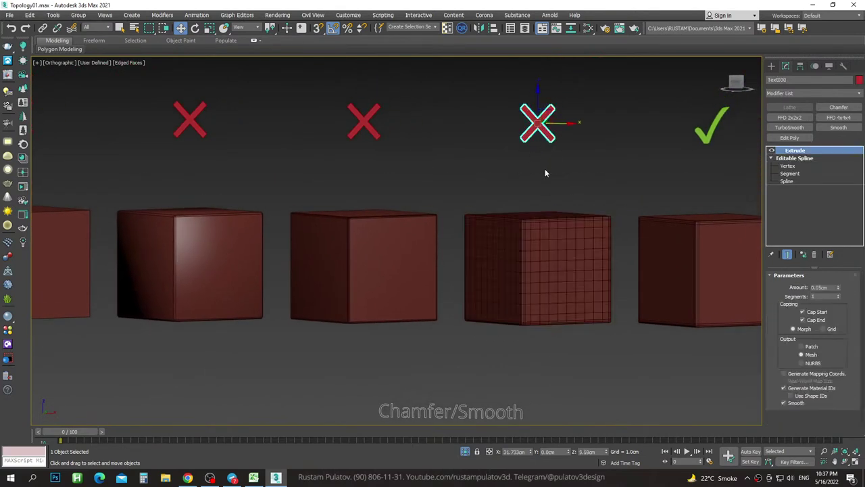
pyautogui.click(554, 216)
pyautogui.keyDown('alt'); pyautogui.moveTo(551, 233); pyautogui.dragTo(561, 246, button='middle'); pyautogui.keyUp('alt')
# Show edged faces, switch to Perspective and zoom in on Box002's front corner.
pyautogui.press('F4')
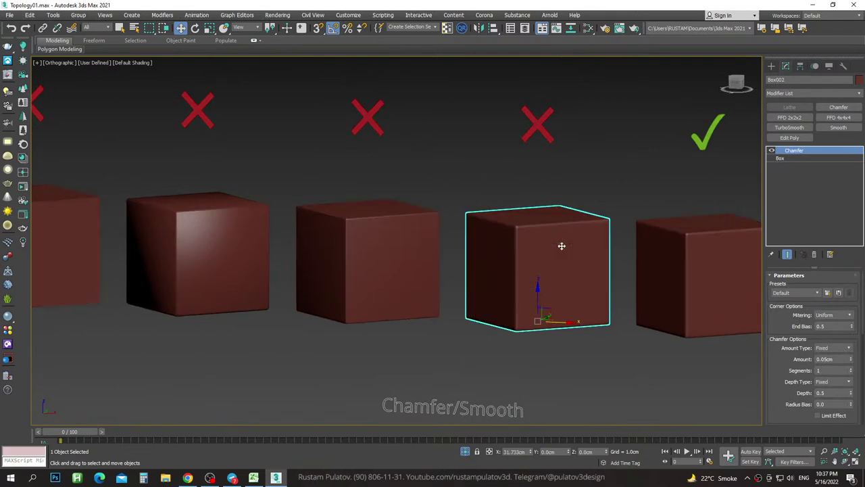
pyautogui.scroll(-3, 572, 248)
pyautogui.press('F4')
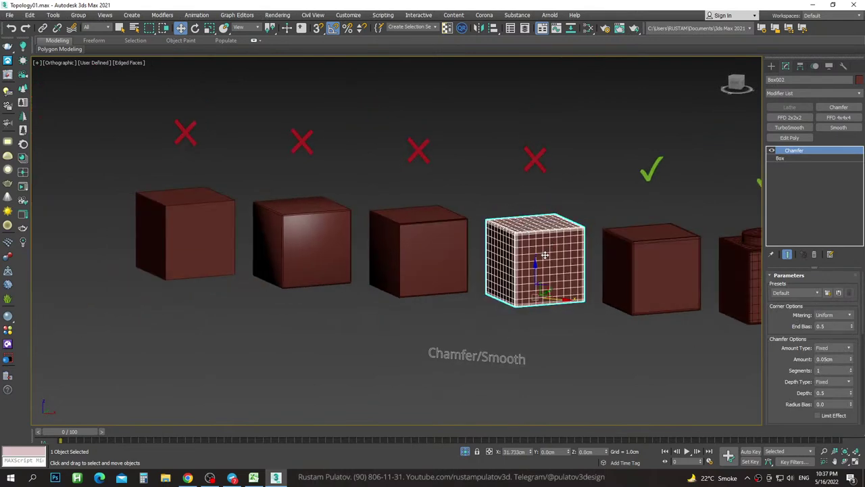
pyautogui.scroll(5, 545, 255)
pyautogui.scroll(-4, 512, 201)
pyautogui.scroll(2, 533, 199)
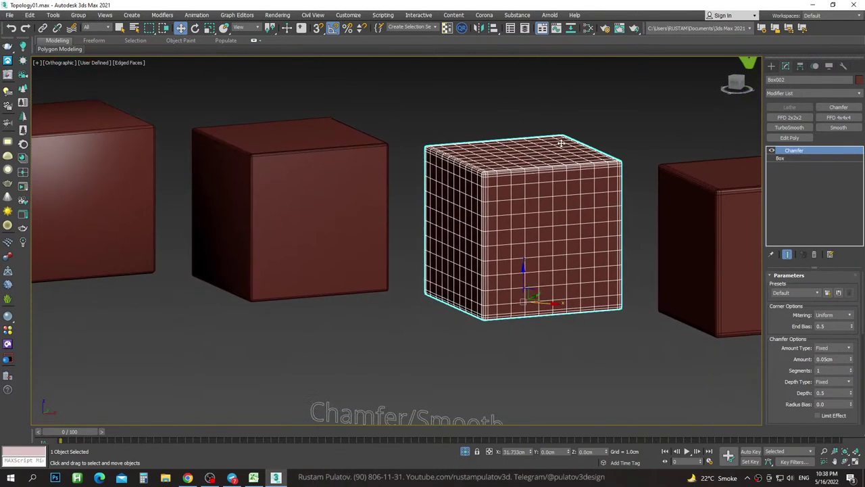
pyautogui.moveTo(516, 207)
pyautogui.keyDown('alt'); pyautogui.mouseDown(button='middle')
pyautogui.moveTo(521, 230)
pyautogui.moveTo(543, 228)
pyautogui.mouseUp(button='middle'); pyautogui.keyUp('alt')
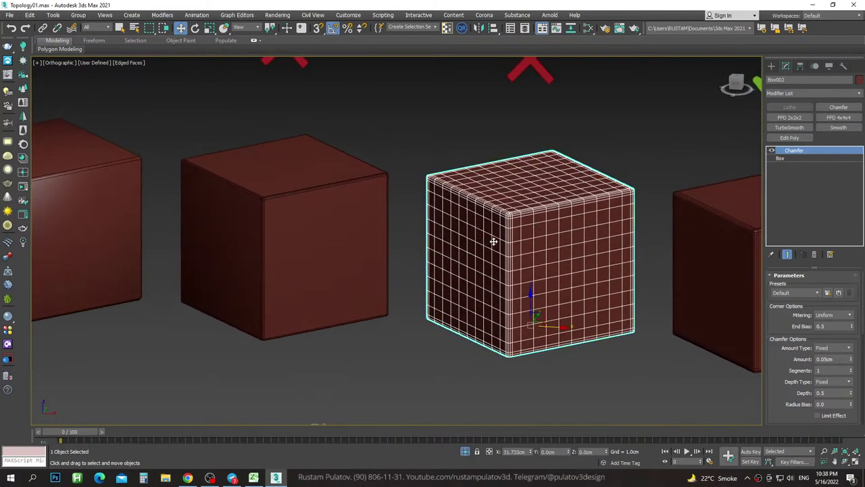
pyautogui.scroll(3, 473, 304)
pyautogui.scroll(-2, 498, 280)
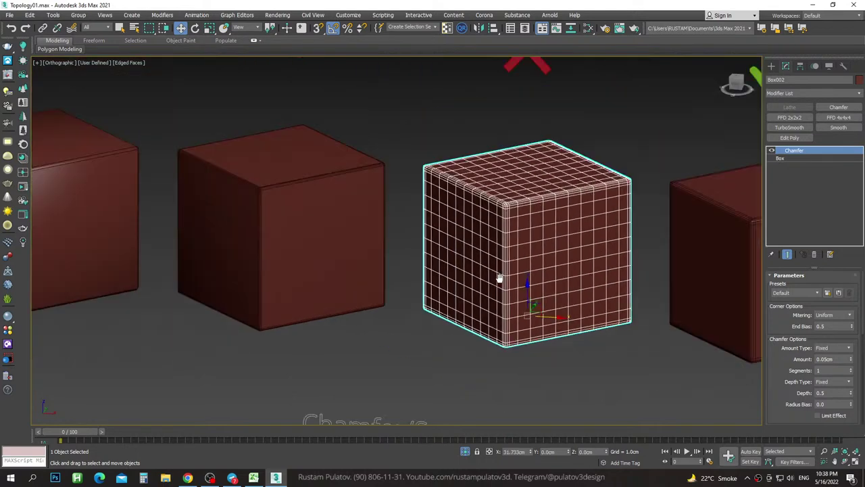
pyautogui.scroll(-1, 458, 245)
pyautogui.press('p')
pyautogui.scroll(2, 492, 227)
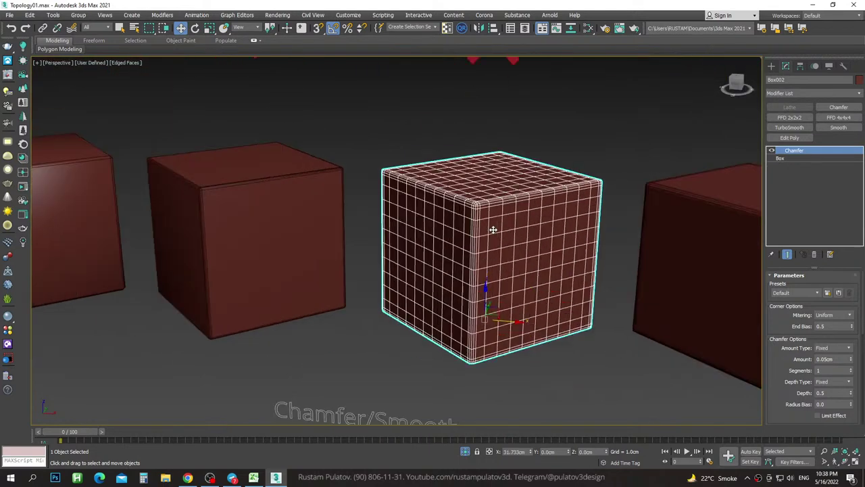
pyautogui.scroll(2, 494, 223)
pyautogui.moveTo(465, 193)
pyautogui.keyDown('alt'); pyautogui.mouseDown(button='middle')
pyautogui.moveTo(467, 209)
pyautogui.moveTo(411, 164)
pyautogui.moveTo(396, 185)
pyautogui.moveTo(372, 180)
pyautogui.moveTo(409, 195)
pyautogui.moveTo(392, 169)
pyautogui.moveTo(396, 180)
pyautogui.moveTo(669, 176)
pyautogui.mouseUp(button='middle'); pyautogui.keyUp('alt')
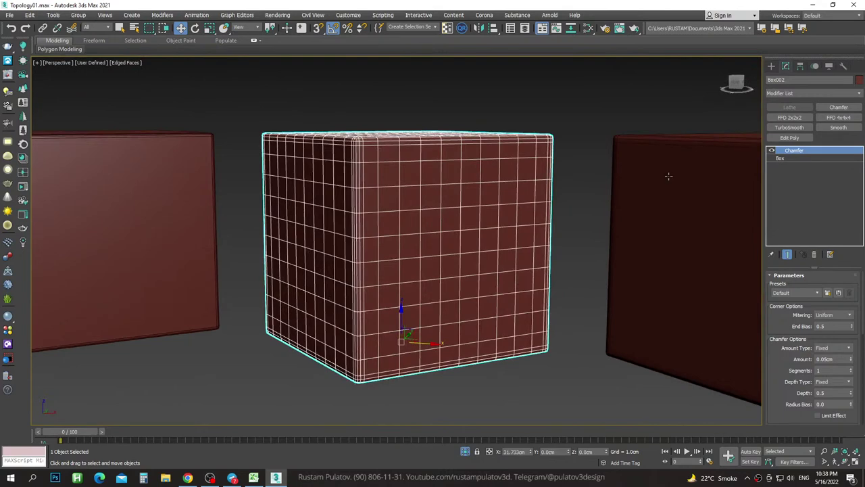
# Add a Twist modifier to Box002 from the Modifier List.
pyautogui.click(846, 95)
pyautogui.scroll(-10, 812, 271)
pyautogui.scroll(-5, 811, 271)
pyautogui.scroll(5, 812, 270)
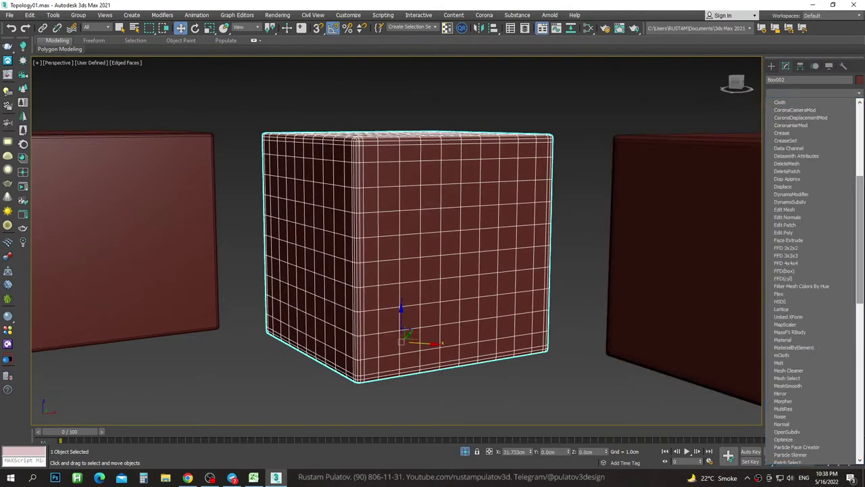
pyautogui.moveTo(861, 204); pyautogui.dragTo(861, 362)
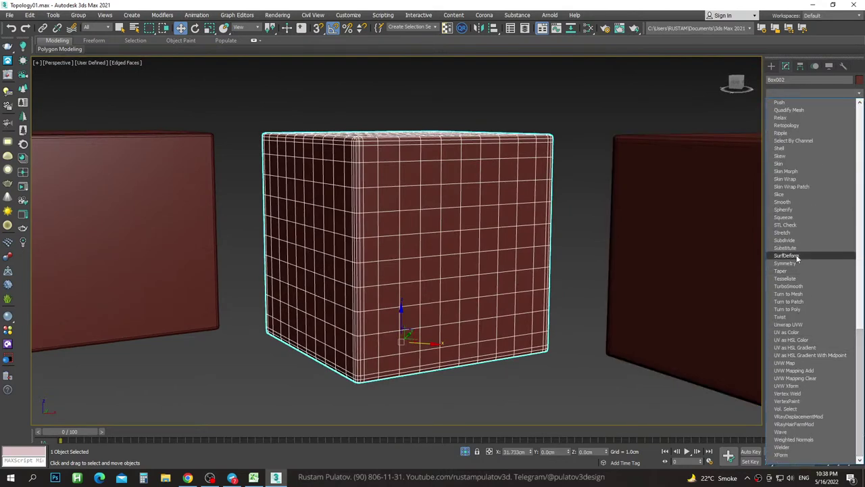
pyautogui.scroll(4, 831, 256)
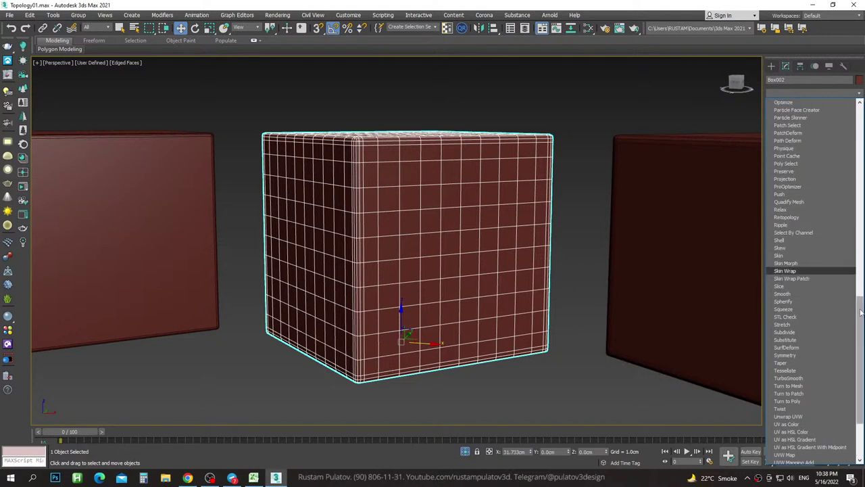
pyautogui.moveTo(861, 312); pyautogui.dragTo(861, 276)
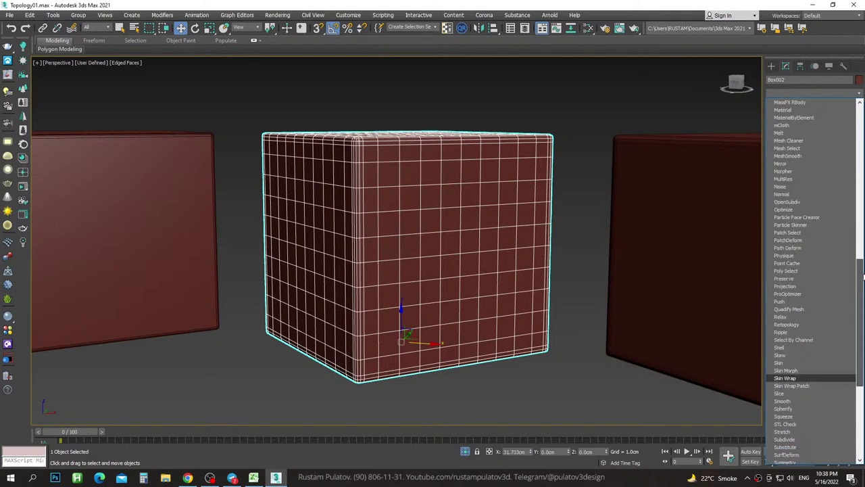
pyautogui.scroll(-3, 804, 317)
pyautogui.click(788, 316)
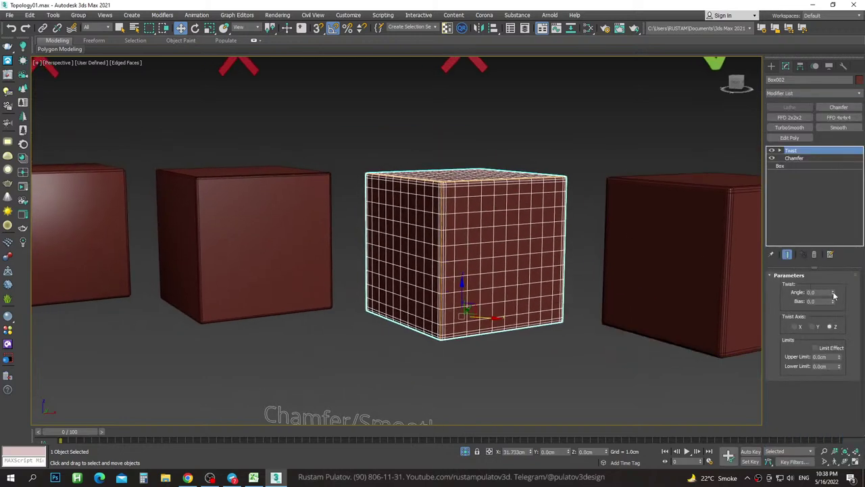
# Set the Twist angle to 47.0 and orbit around the twisted gridded cube to inspect it.
pyautogui.moveTo(834, 295)
pyautogui.mouseDown()
pyautogui.moveTo(812, 347)
pyautogui.moveTo(796, 254)
pyautogui.mouseUp()
pyautogui.press('F4')
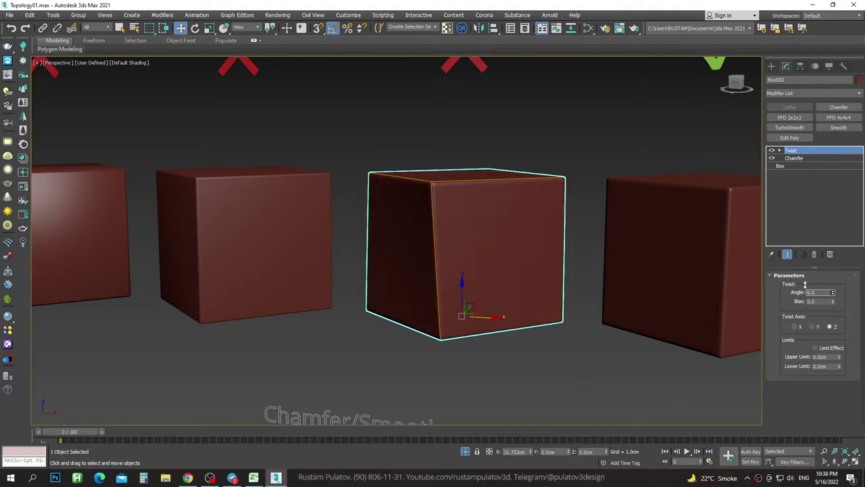
pyautogui.press('F4')
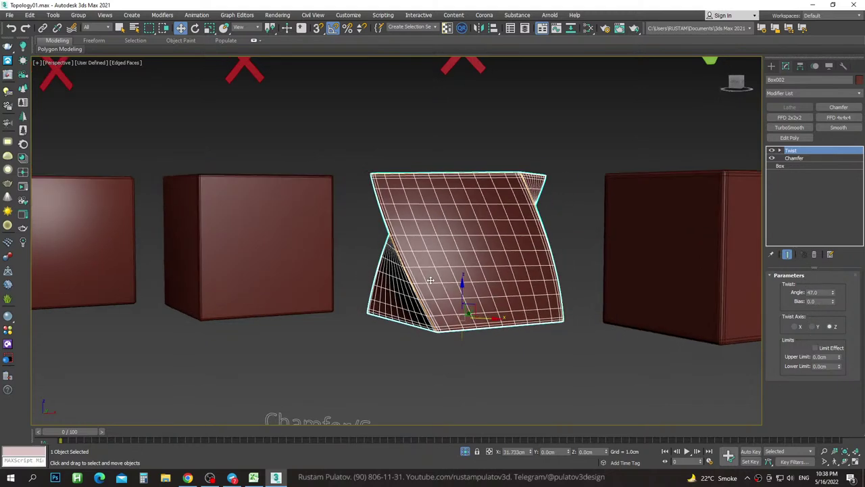
pyautogui.keyDown('alt'); pyautogui.moveTo(437, 281); pyautogui.dragTo(532, 267, button='middle'); pyautogui.keyUp('alt')
pyautogui.scroll(3, 436, 278)
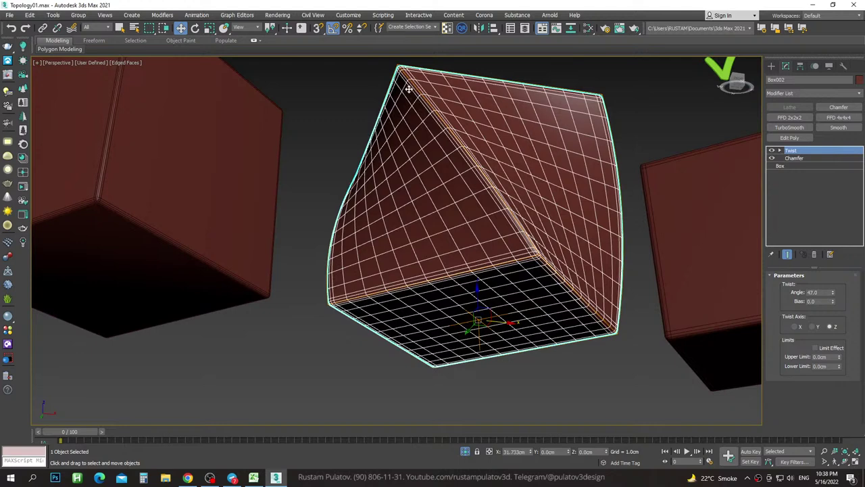
pyautogui.scroll(-5, 409, 89)
pyautogui.keyDown('alt'); pyautogui.moveTo(408, 88); pyautogui.dragTo(462, 223, button='middle'); pyautogui.keyUp('alt')
pyautogui.click(448, 203)
# Add a Twist modifier to Box001 with a 43.5 degree angle.
pyautogui.click(860, 94)
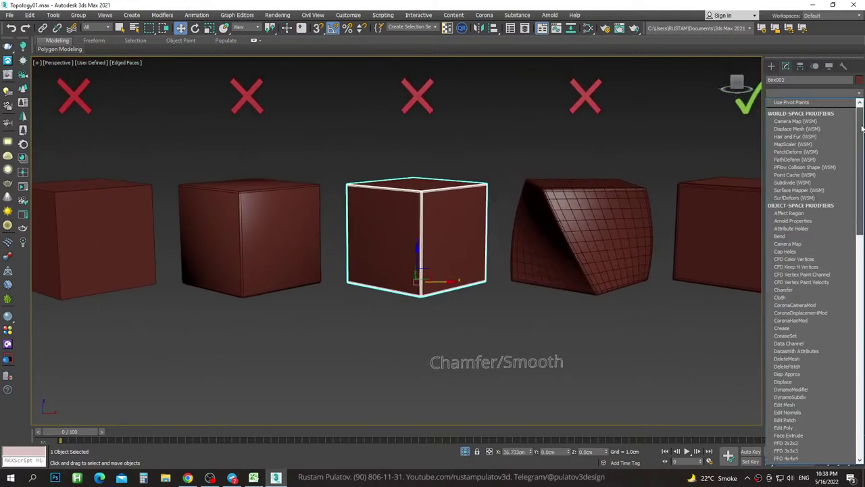
pyautogui.scroll(-10, 805, 271)
pyautogui.scroll(-5, 789, 201)
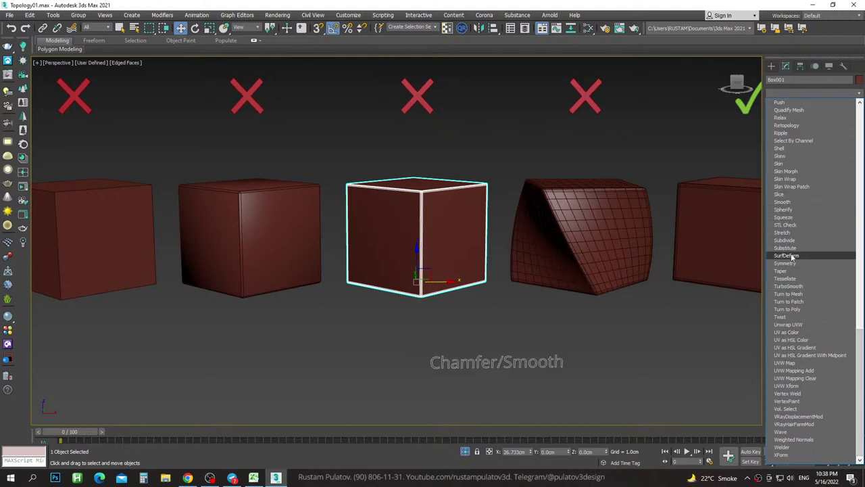
pyautogui.scroll(1, 791, 193)
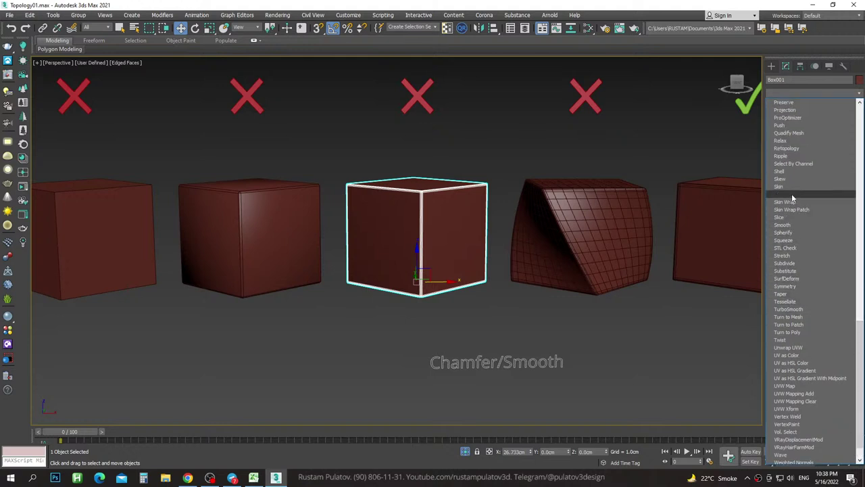
pyautogui.click(779, 333)
pyautogui.moveTo(835, 296); pyautogui.dragTo(835, 270)
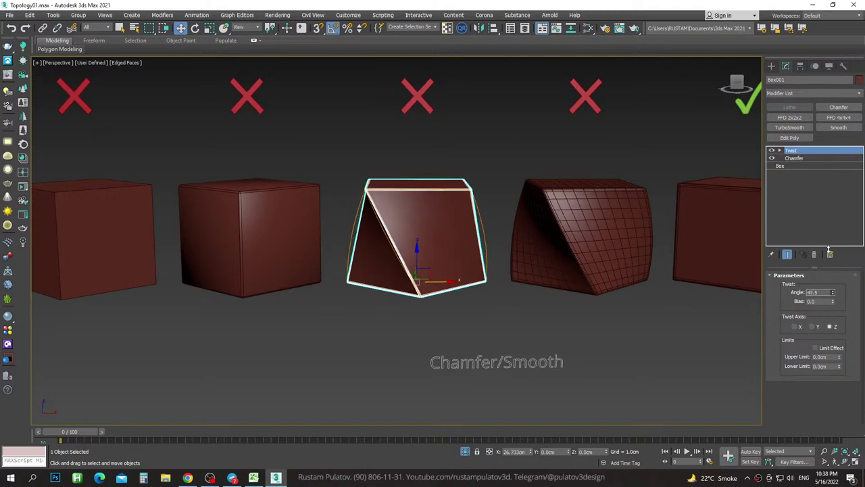
pyautogui.scroll(1, 455, 196)
pyautogui.scroll(5, 428, 199)
# Orbit to inspect the twisted cube beside its neighbouring boxes, then reselect it.
pyautogui.keyDown('alt'); pyautogui.moveTo(429, 199); pyautogui.dragTo(440, 203, button='middle'); pyautogui.keyUp('alt')
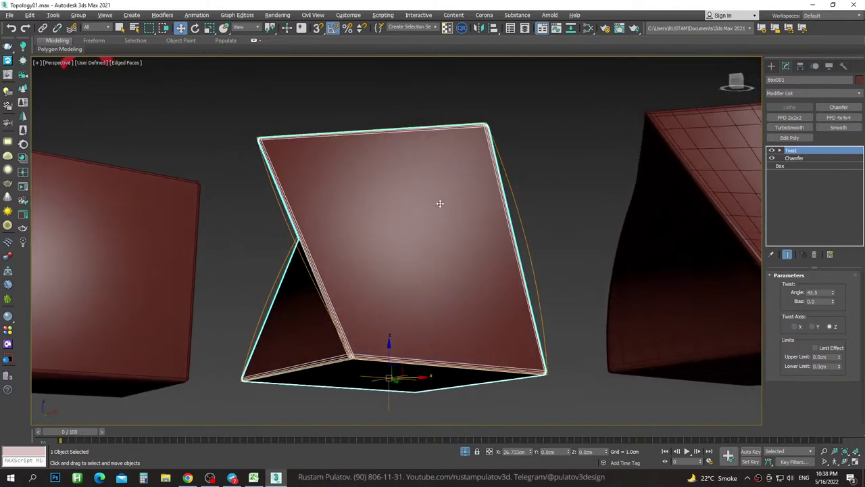
pyautogui.keyDown('alt'); pyautogui.moveTo(260, 142); pyautogui.dragTo(344, 318, button='middle'); pyautogui.keyUp('alt')
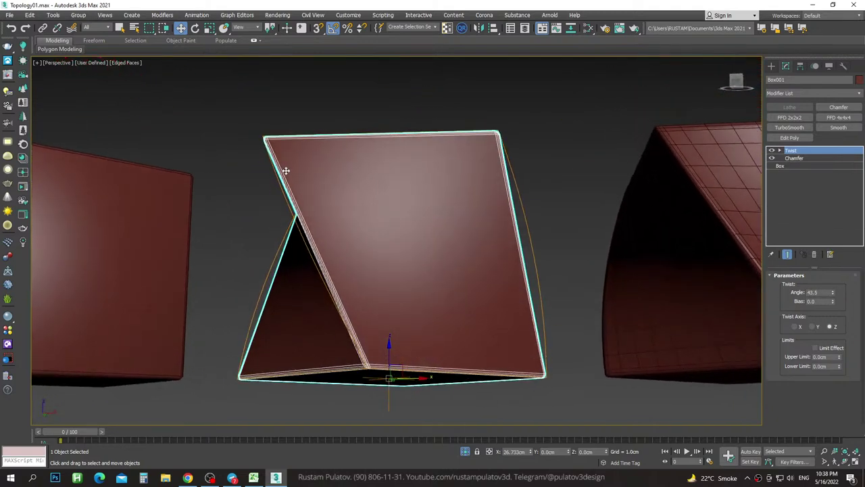
pyautogui.keyDown('alt'); pyautogui.moveTo(540, 246); pyautogui.dragTo(551, 203, button='middle'); pyautogui.keyUp('alt')
pyautogui.click(556, 213)
pyautogui.click(595, 101)
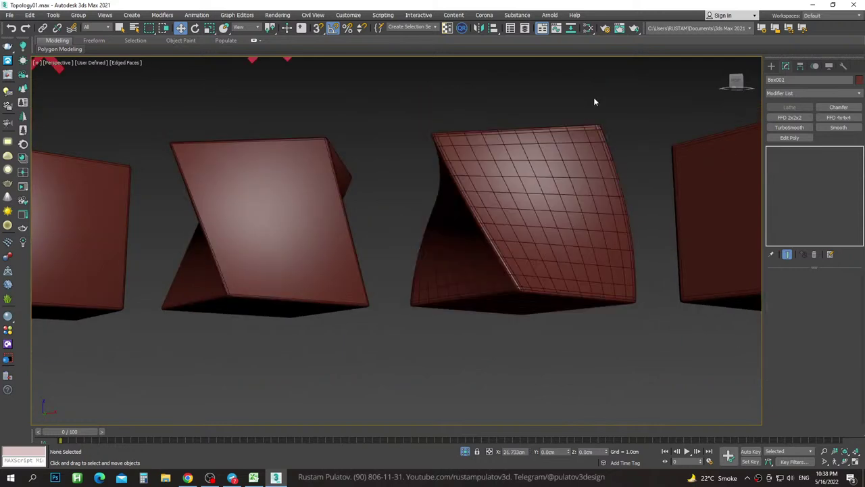
pyautogui.keyDown('alt'); pyautogui.moveTo(595, 101); pyautogui.dragTo(639, 157, button='middle'); pyautogui.keyUp('alt')
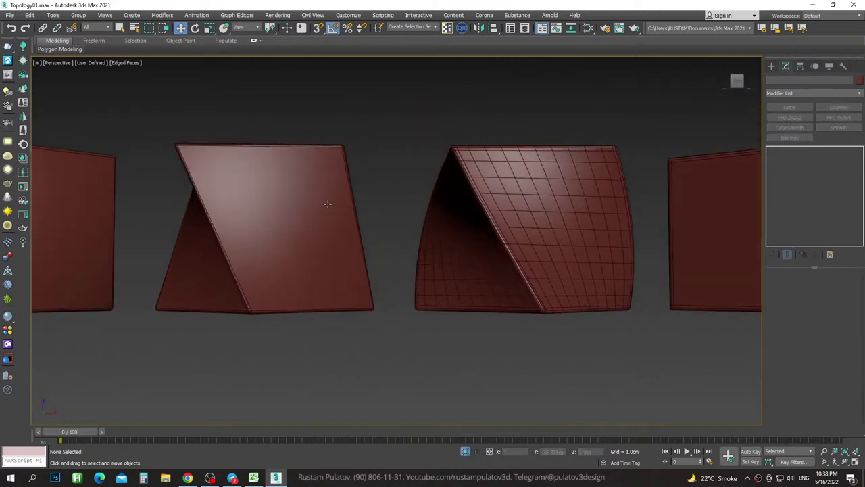
pyautogui.moveTo(328, 203)
pyautogui.keyDown('alt'); pyautogui.mouseDown(button='middle')
pyautogui.moveTo(318, 228)
pyautogui.moveTo(270, 242)
pyautogui.moveTo(299, 230)
pyautogui.mouseUp(button='middle'); pyautogui.keyUp('alt')
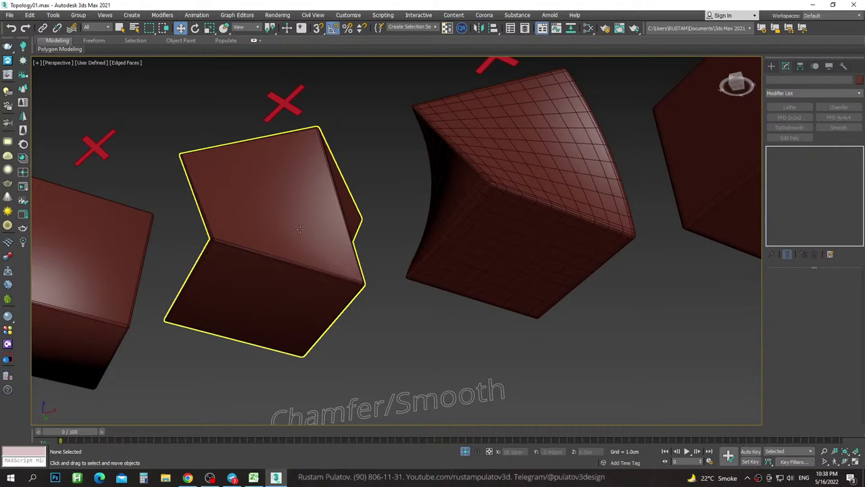
pyautogui.keyDown('alt'); pyautogui.moveTo(278, 202); pyautogui.dragTo(406, 239, button='middle'); pyautogui.keyUp('alt')
pyautogui.click(405, 240)
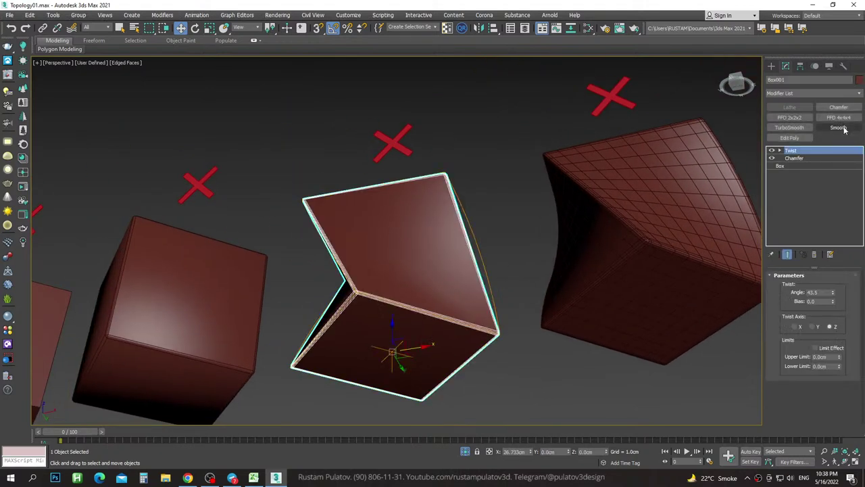
# Stack a Smooth modifier above the Twist on Box001 and view it frontally.
pyautogui.click(838, 127)
pyautogui.keyDown('alt'); pyautogui.moveTo(469, 220); pyautogui.dragTo(506, 216, button='middle'); pyautogui.keyUp('alt')
pyautogui.moveTo(424, 252)
pyautogui.keyDown('alt'); pyautogui.mouseDown(button='middle')
pyautogui.moveTo(442, 286)
pyautogui.moveTo(406, 280)
pyautogui.moveTo(429, 296)
pyautogui.moveTo(373, 288)
pyautogui.moveTo(398, 279)
pyautogui.moveTo(396, 228)
pyautogui.moveTo(290, 286)
pyautogui.moveTo(439, 298)
pyautogui.moveTo(415, 299)
pyautogui.mouseUp(button='middle'); pyautogui.keyUp('alt')
pyautogui.click(415, 300)
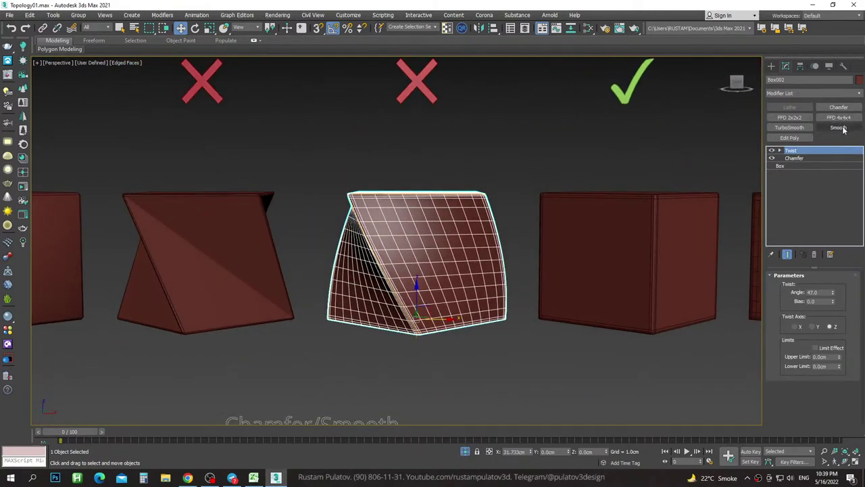
# Add Smooth to the finely meshed Box002 and judge its shading with edged faces off (F4).
pyautogui.click(838, 128)
pyautogui.keyDown('alt'); pyautogui.moveTo(499, 203); pyautogui.dragTo(505, 152, button='middle'); pyautogui.keyUp('alt')
pyautogui.click(505, 152)
pyautogui.press('F4')
pyautogui.scroll(4, 413, 198)
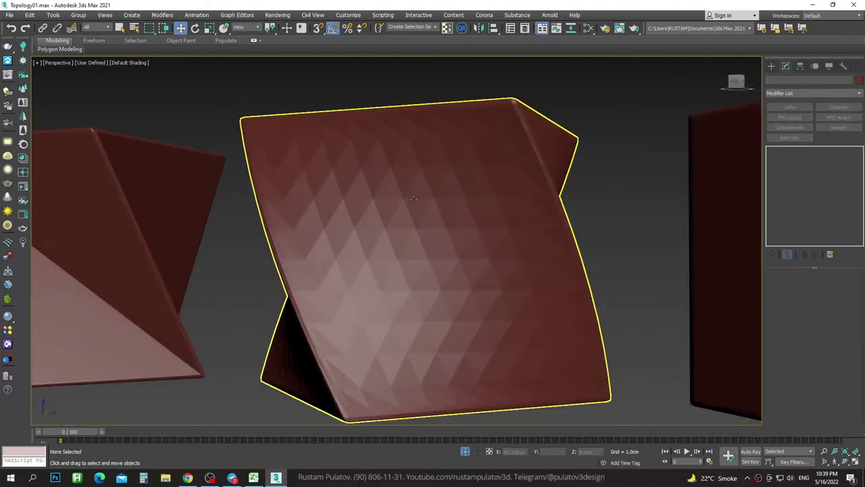
pyautogui.moveTo(413, 198)
pyautogui.keyDown('alt'); pyautogui.mouseDown(button='middle')
pyautogui.moveTo(432, 190)
pyautogui.moveTo(400, 199)
pyautogui.mouseUp(button='middle'); pyautogui.keyUp('alt')
# Remove the Smooth modifier from Box001's stack, leaving its 43.5 Twist.
pyautogui.click(400, 198)
pyautogui.moveTo(482, 180)
pyautogui.keyDown('alt'); pyautogui.mouseDown(button='middle')
pyautogui.moveTo(509, 207)
pyautogui.moveTo(508, 176)
pyautogui.mouseUp(button='middle'); pyautogui.keyUp('alt')
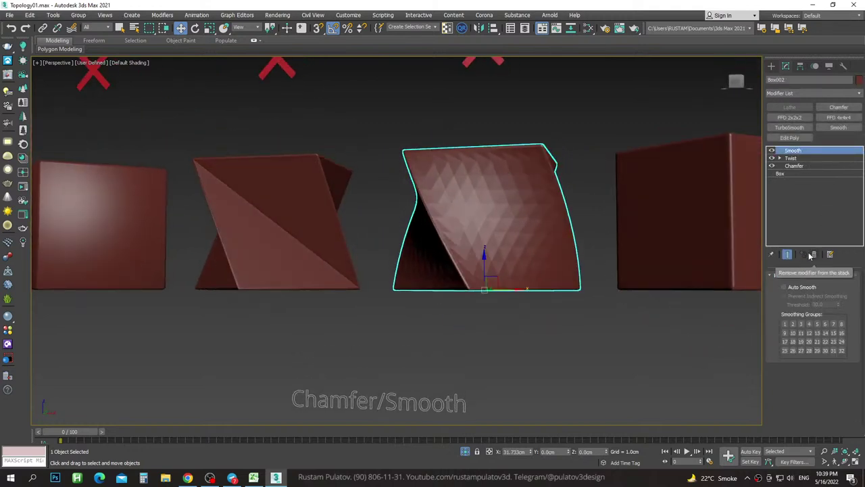
pyautogui.scroll(-2, 521, 209)
pyautogui.scroll(3, 487, 214)
pyautogui.click(452, 220)
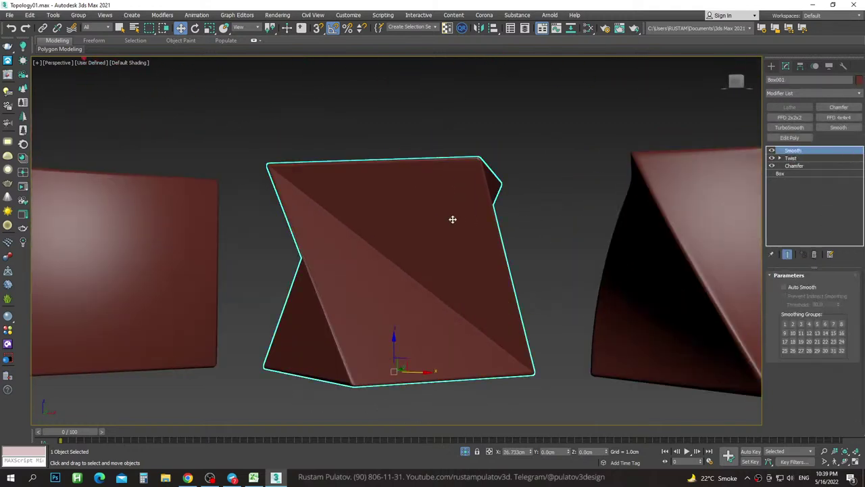
pyautogui.click(814, 254)
pyautogui.scroll(-2, 412, 223)
pyautogui.moveTo(369, 223)
pyautogui.keyDown('alt'); pyautogui.mouseDown(button='middle')
pyautogui.moveTo(374, 259)
pyautogui.moveTo(401, 231)
pyautogui.moveTo(405, 249)
pyautogui.moveTo(392, 230)
pyautogui.moveTo(338, 340)
pyautogui.mouseUp(button='middle'); pyautogui.keyUp('alt')
pyautogui.scroll(2, 385, 235)
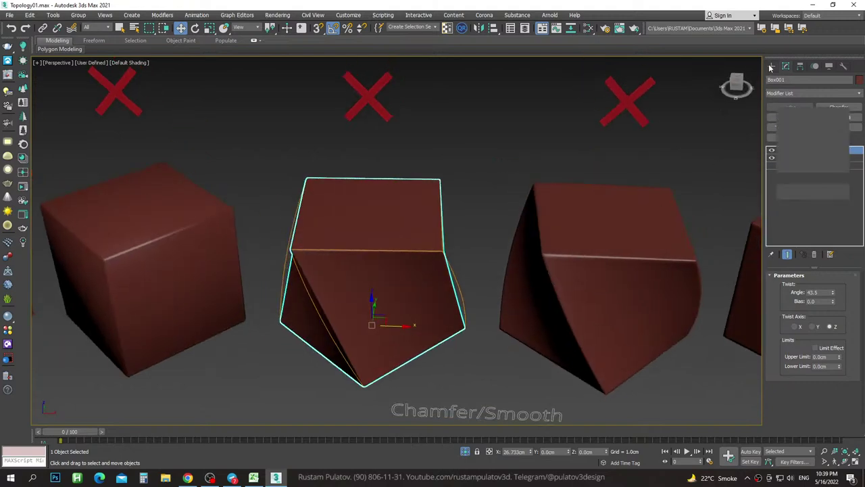
# Give the plain Box004 a Smooth modifier with Auto Smooth on and threshold 100.
pyautogui.click(771, 66)
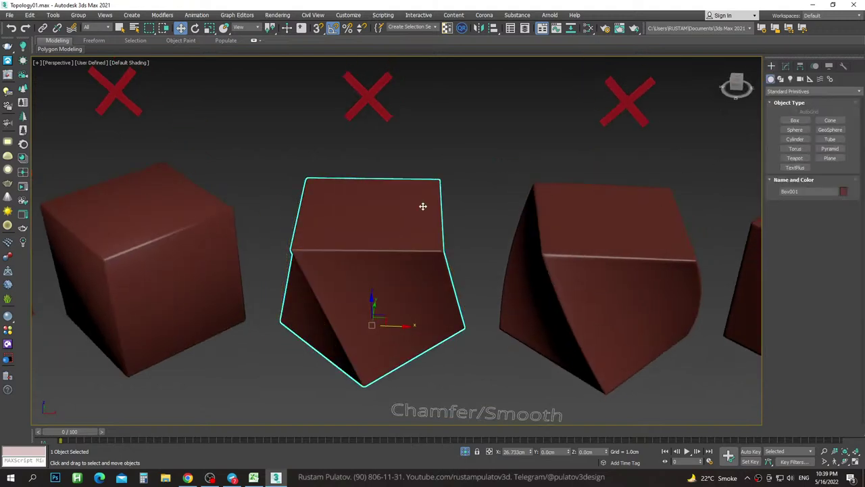
pyautogui.scroll(-5, 423, 202)
pyautogui.click(433, 189)
pyautogui.scroll(5, 422, 188)
pyautogui.keyDown('alt'); pyautogui.moveTo(422, 187); pyautogui.dragTo(498, 190, button='middle'); pyautogui.keyUp('alt')
pyautogui.click(785, 66)
pyautogui.click(839, 127)
pyautogui.click(784, 288)
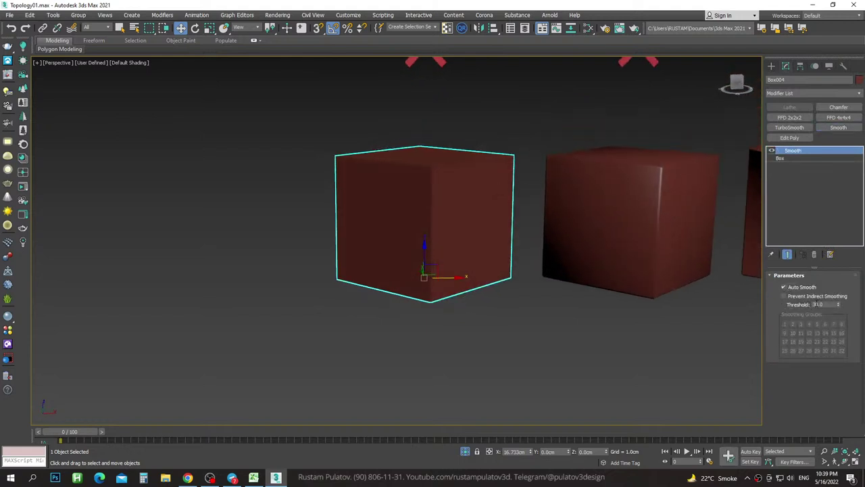
pyautogui.moveTo(567, 247)
pyautogui.keyDown('alt'); pyautogui.mouseDown(button='middle')
pyautogui.moveTo(416, 163)
pyautogui.moveTo(729, 266)
pyautogui.mouseUp(button='middle'); pyautogui.keyUp('alt')
pyautogui.doubleClick(818, 304)
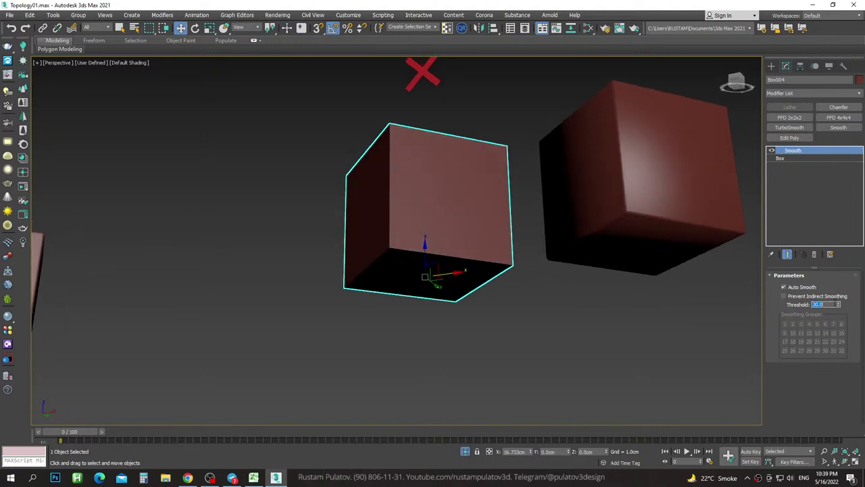
pyautogui.write('100')
pyautogui.press('Return')
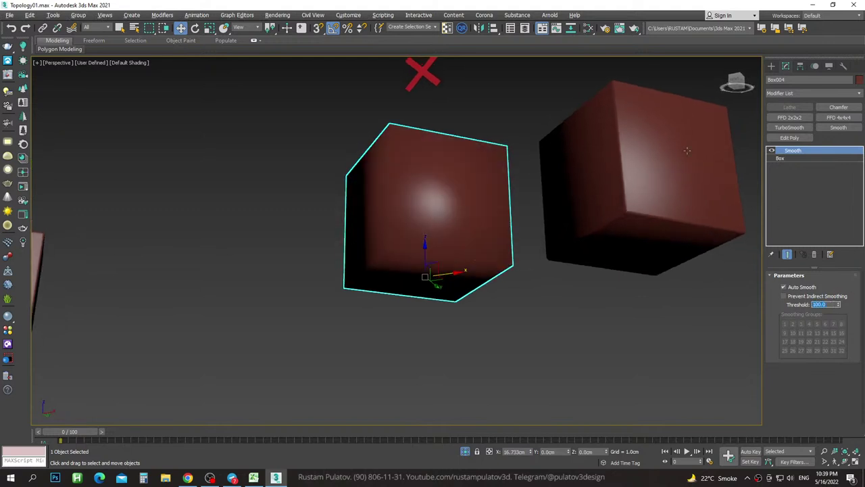
# Compare both cubes' shading with edged faces back on, then select Box002.
pyautogui.moveTo(687, 150)
pyautogui.keyDown('alt'); pyautogui.mouseDown(button='middle')
pyautogui.moveTo(550, 218)
pyautogui.moveTo(541, 201)
pyautogui.mouseUp(button='middle'); pyautogui.keyUp('alt')
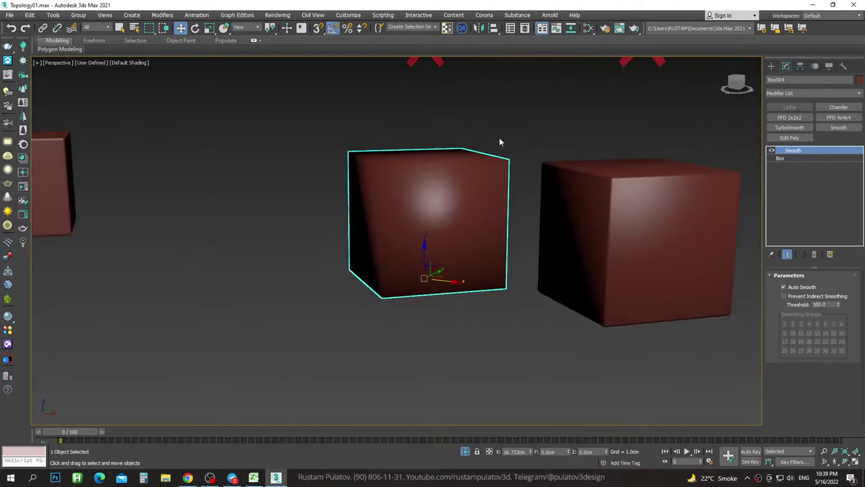
pyautogui.keyDown('alt'); pyautogui.moveTo(499, 142); pyautogui.dragTo(452, 193, button='middle'); pyautogui.keyUp('alt')
pyautogui.scroll(-5, 579, 202)
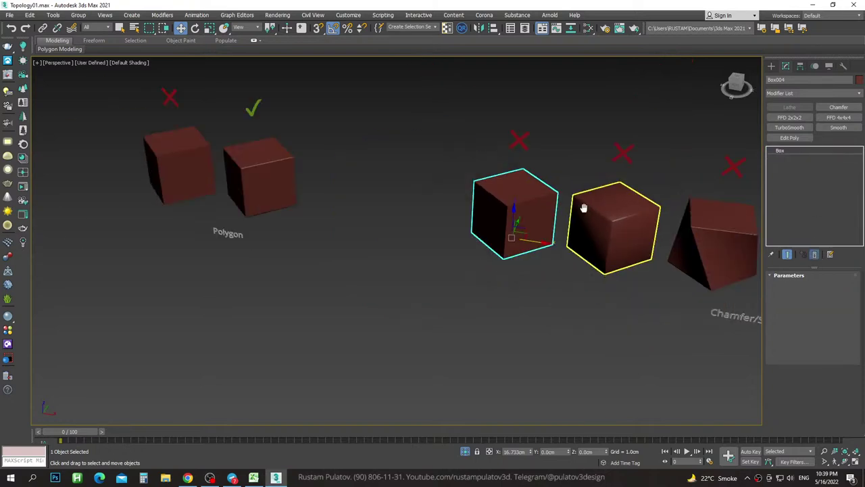
pyautogui.scroll(-3, 501, 198)
pyautogui.click(501, 198)
pyautogui.scroll(8, 502, 198)
pyautogui.press('F4')
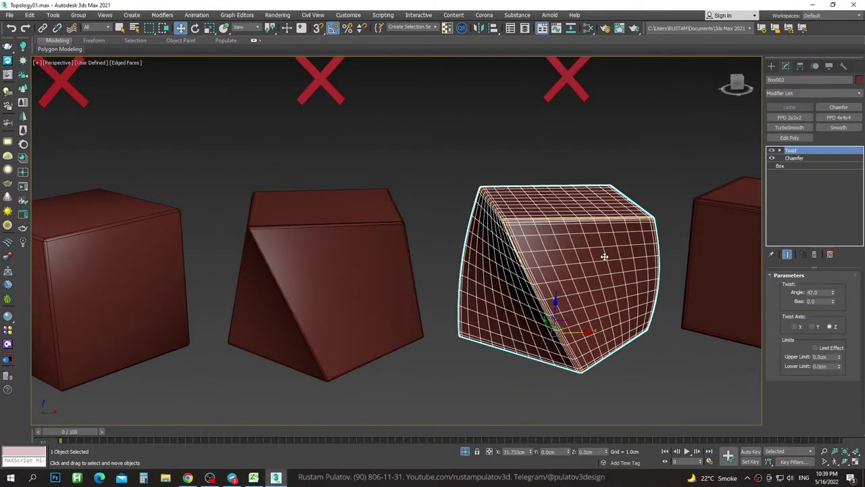
pyautogui.click(574, 265)
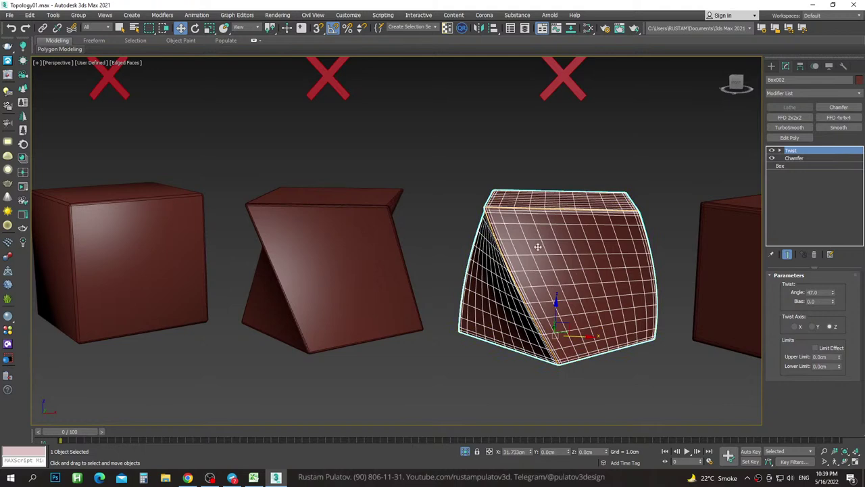
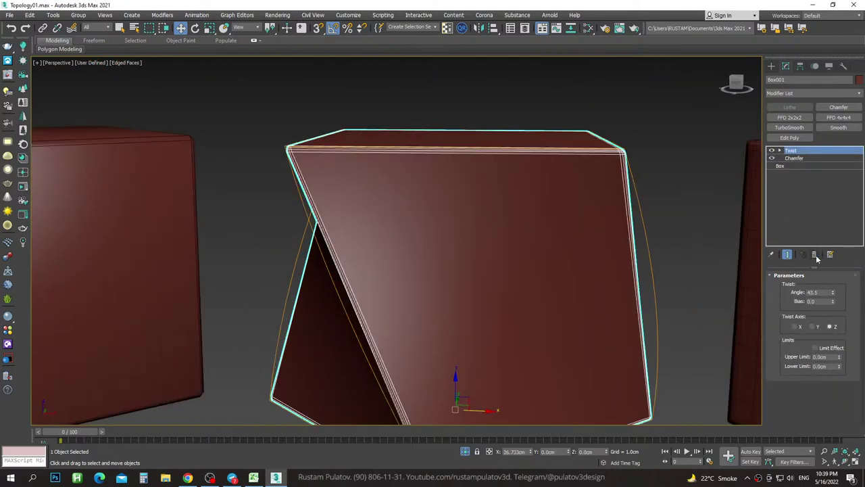
# Remove the Twist modifier from the box and orbit to view the box tops.
pyautogui.click(815, 254)
pyautogui.keyDown('alt'); pyautogui.moveTo(485, 211); pyautogui.dragTo(497, 233, button='middle'); pyautogui.keyUp('alt')
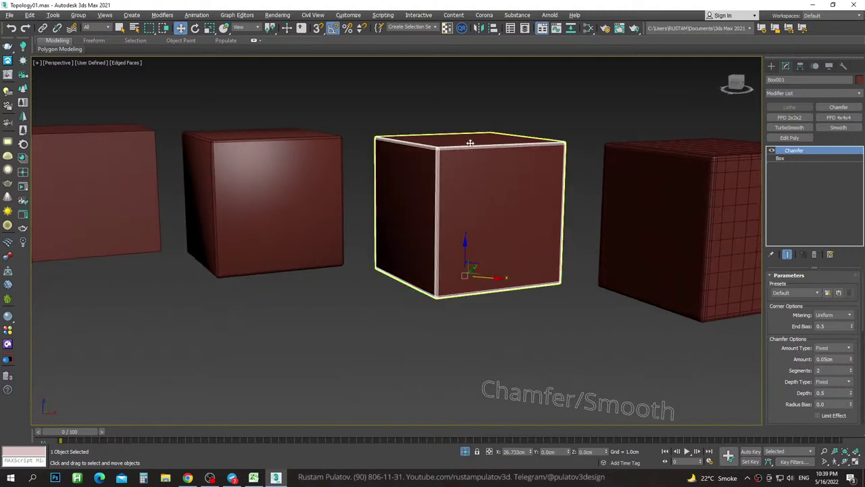
pyautogui.keyDown('alt'); pyautogui.moveTo(510, 192); pyautogui.dragTo(511, 207, button='middle'); pyautogui.keyUp('alt')
pyautogui.scroll(5, 440, 181)
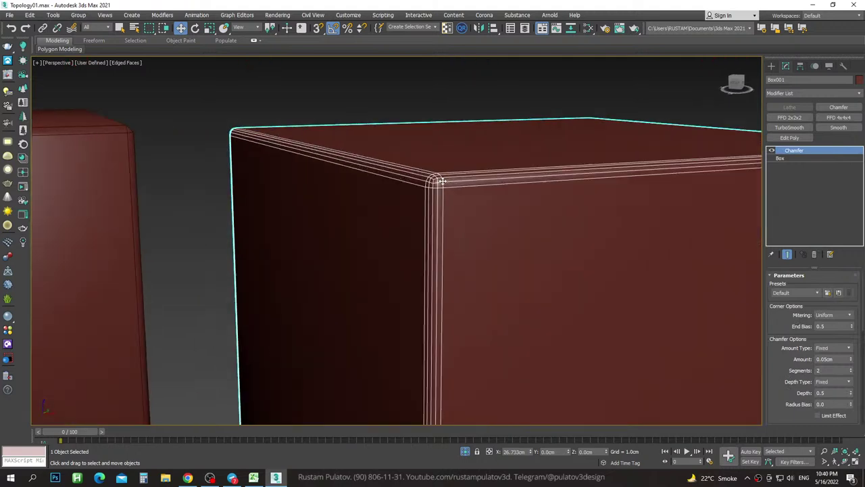
pyautogui.scroll(3, 437, 189)
pyautogui.scroll(-8, 453, 218)
# Select and zoom in on the grid-meshed box and the fifth box in the row.
pyautogui.click(604, 228)
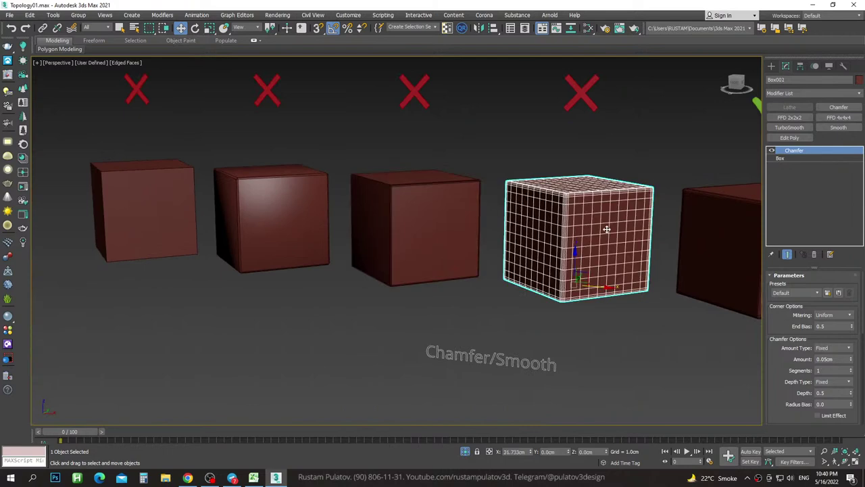
pyautogui.keyDown('alt'); pyautogui.moveTo(605, 228); pyautogui.dragTo(484, 128, button='middle'); pyautogui.keyUp('alt')
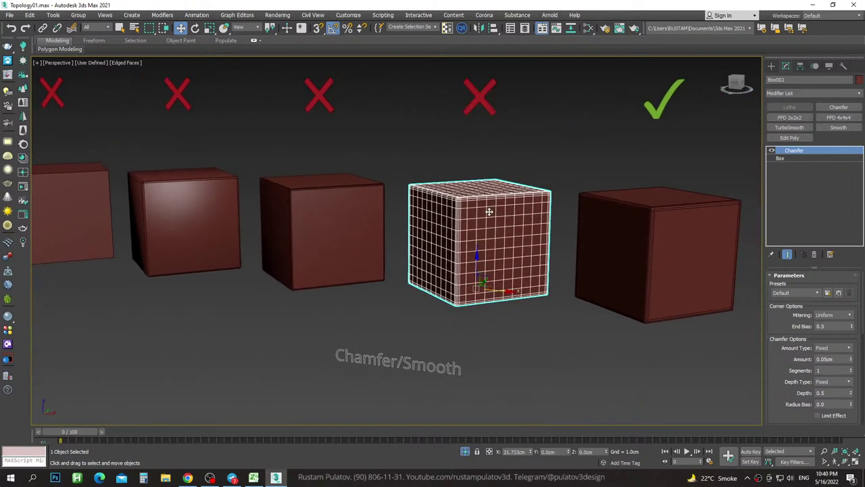
pyautogui.scroll(5, 490, 211)
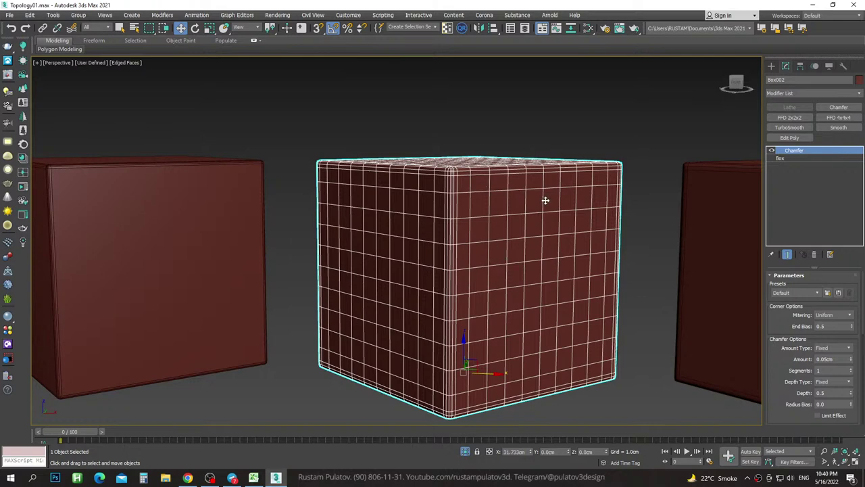
pyautogui.scroll(-5, 545, 200)
pyautogui.scroll(-2, 468, 147)
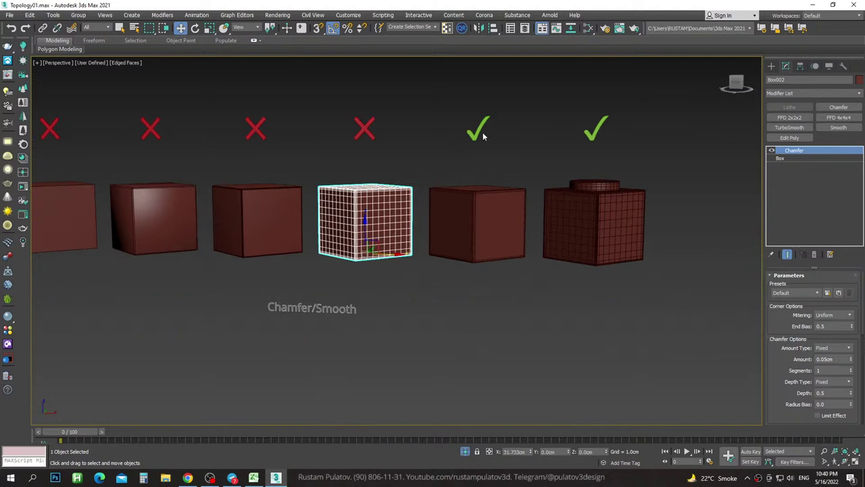
pyautogui.click(491, 195)
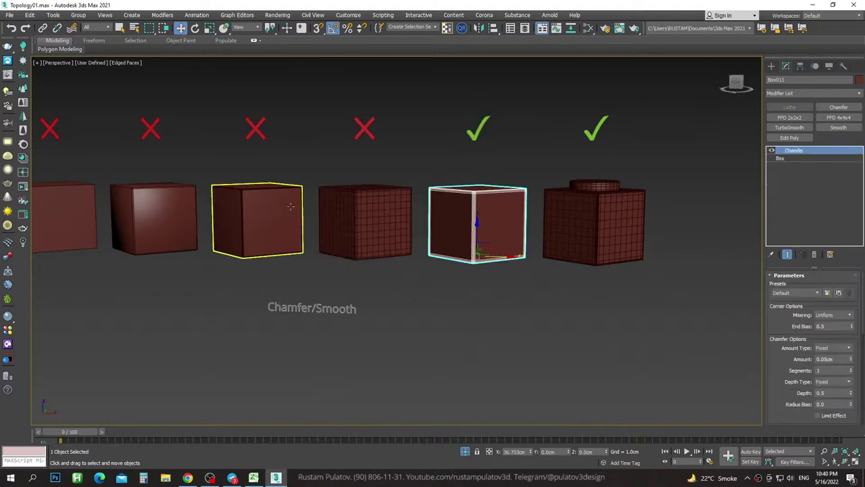
pyautogui.scroll(5, 479, 196)
pyautogui.scroll(1, 442, 196)
pyautogui.scroll(3, 406, 173)
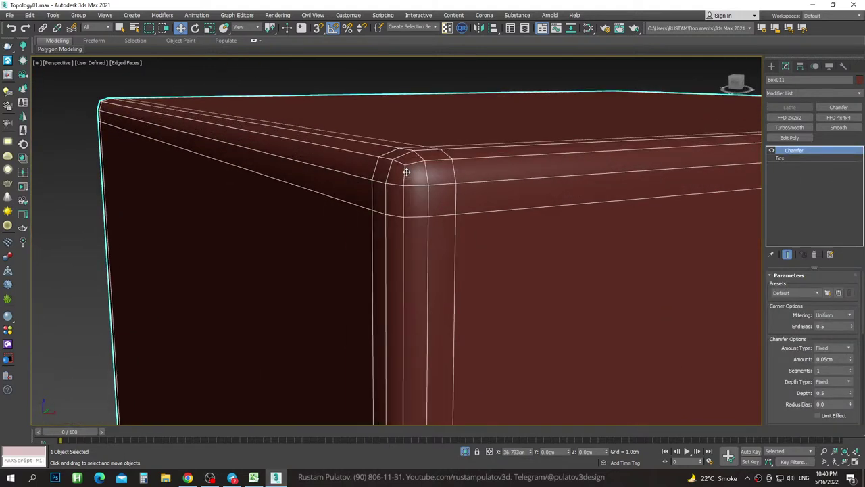
pyautogui.scroll(-5, 378, 152)
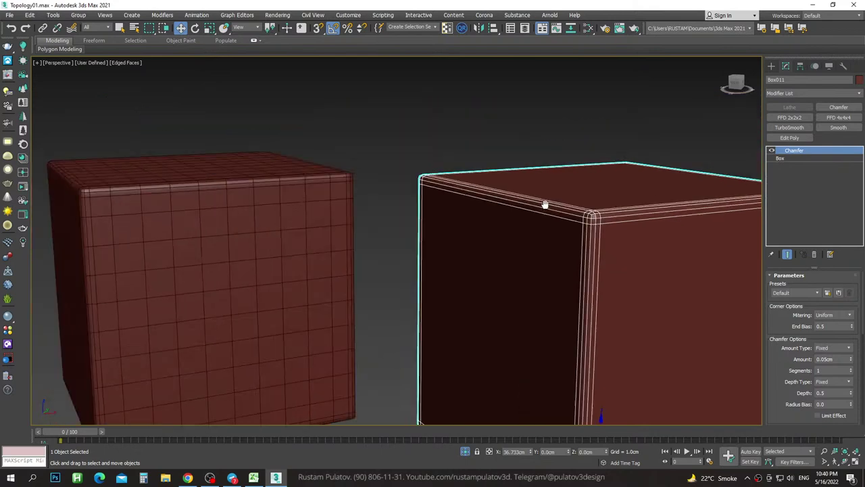
# Pan along the row to select the chamfered boxes Box001 and Box011.
pyautogui.moveTo(544, 203); pyautogui.dragTo(744, 209, button='middle')
pyautogui.scroll(-2, 367, 212)
pyautogui.scroll(6, 347, 192)
pyautogui.click(347, 192)
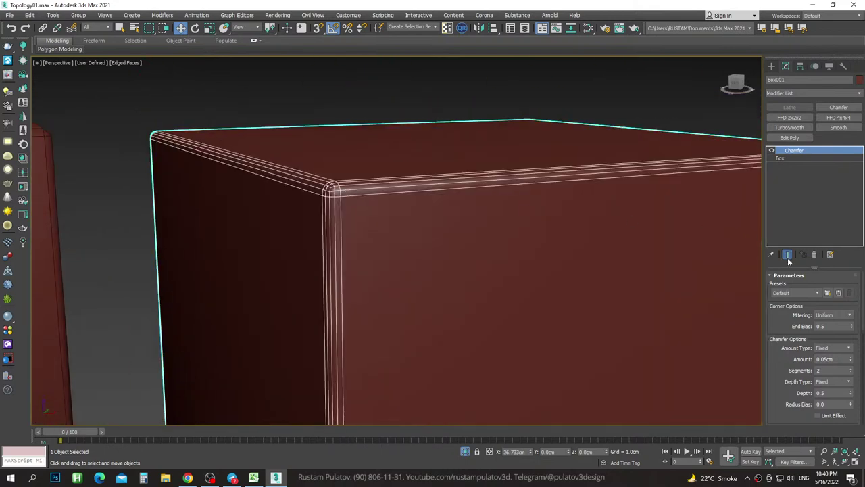
pyautogui.click(851, 373)
pyautogui.scroll(-3, 380, 216)
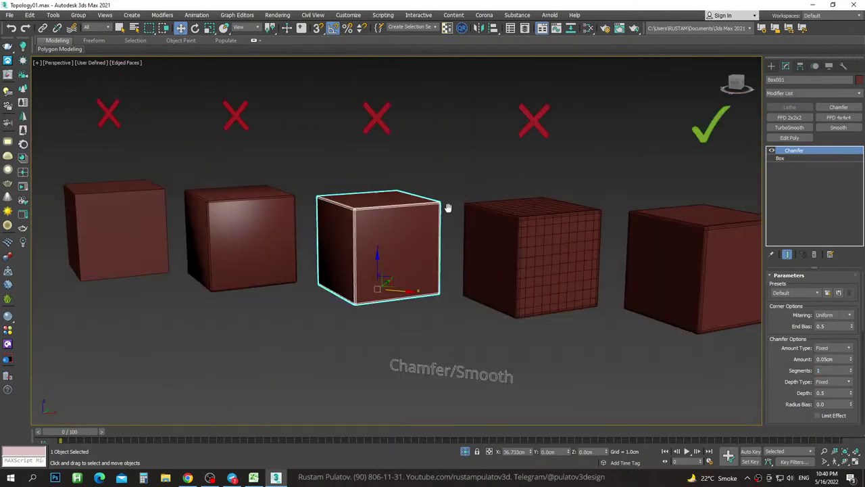
pyautogui.moveTo(448, 207); pyautogui.dragTo(463, 251, button='middle')
pyautogui.scroll(3, 464, 251)
pyautogui.click(498, 221)
# Zoom in on Box011's corners, then deselect all and orbit over the row of boxes.
pyautogui.scroll(3, 432, 218)
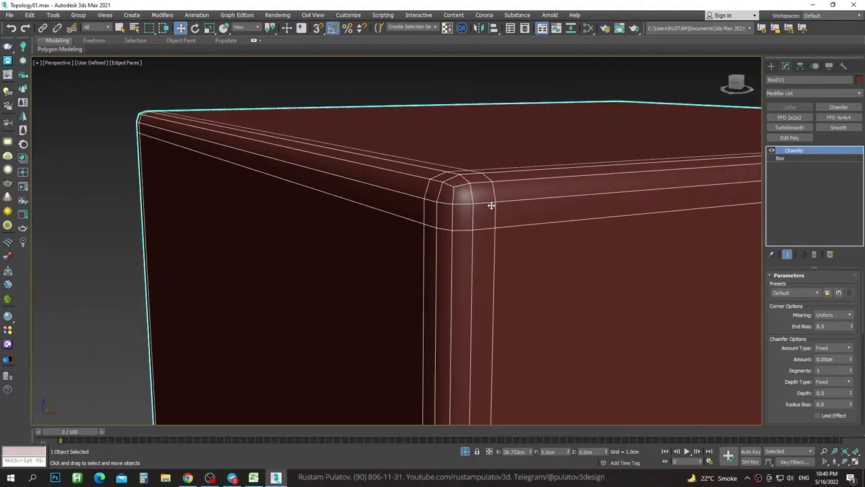
pyautogui.scroll(2, 491, 205)
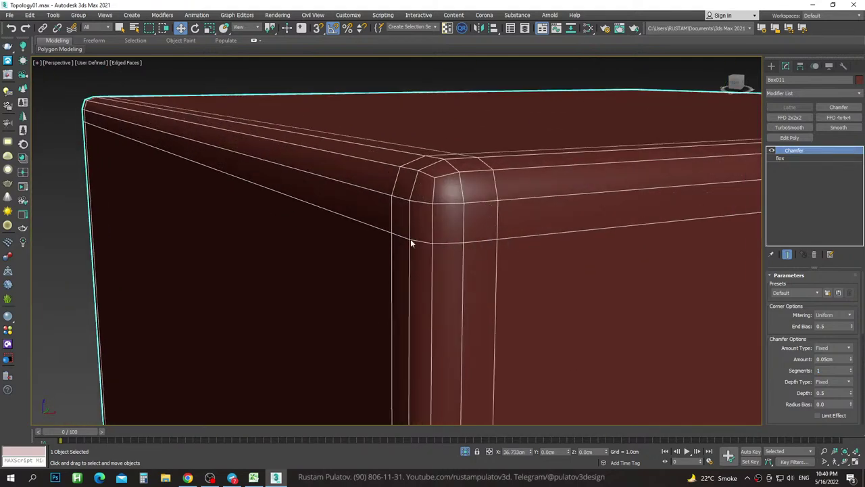
pyautogui.scroll(-3, 486, 236)
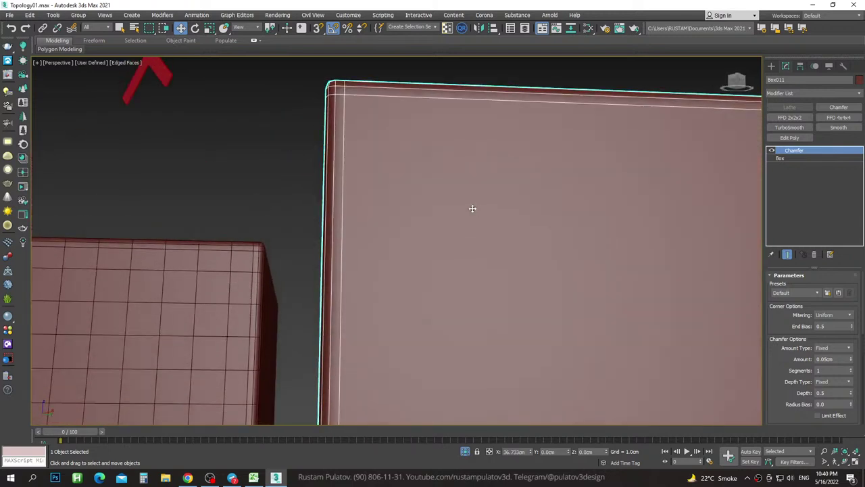
pyautogui.scroll(-5, 471, 209)
pyautogui.click(493, 149)
pyautogui.moveTo(496, 237)
pyautogui.keyDown('alt'); pyautogui.mouseDown(button='middle')
pyautogui.moveTo(268, 275)
pyautogui.moveTo(237, 264)
pyautogui.mouseUp(button='middle'); pyautogui.keyUp('alt')
pyautogui.keyDown('alt'); pyautogui.moveTo(498, 222); pyautogui.dragTo(294, 234, button='middle'); pyautogui.keyUp('alt')
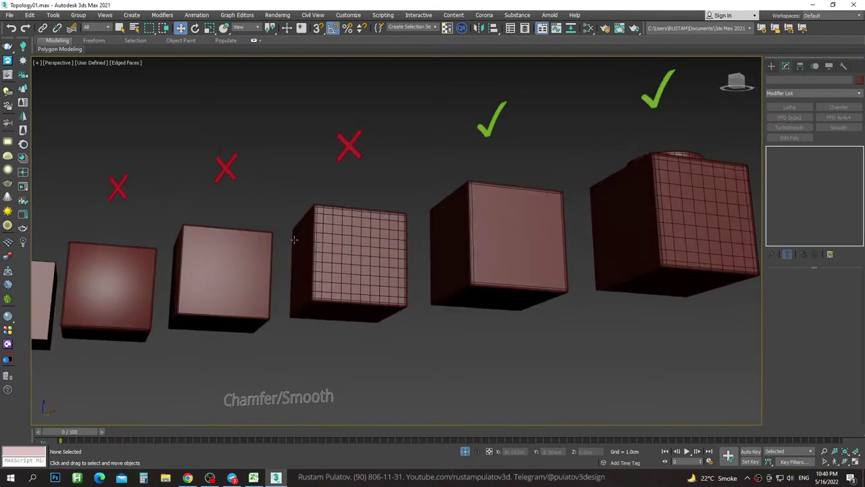
pyautogui.scroll(4, 293, 233)
pyautogui.keyDown('alt'); pyautogui.moveTo(348, 236); pyautogui.dragTo(435, 234, button='middle'); pyautogui.keyUp('alt')
pyautogui.scroll(-3, 436, 234)
pyautogui.scroll(5, 379, 226)
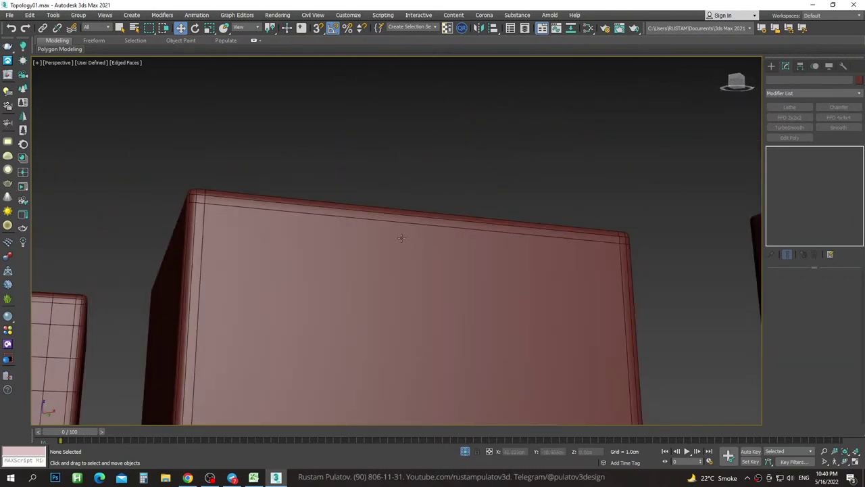
pyautogui.click(400, 236)
pyautogui.scroll(-3, 426, 224)
pyautogui.scroll(1, 448, 208)
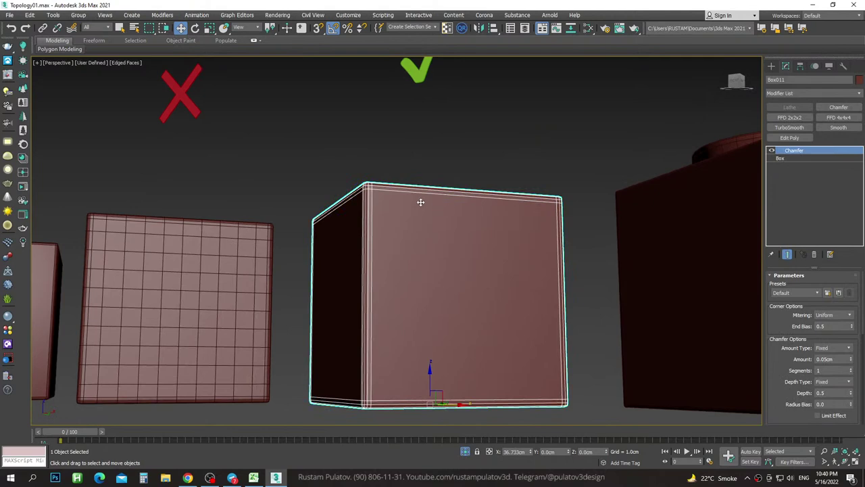
pyautogui.scroll(2, 390, 219)
pyautogui.scroll(2, 378, 196)
pyautogui.scroll(2, 372, 183)
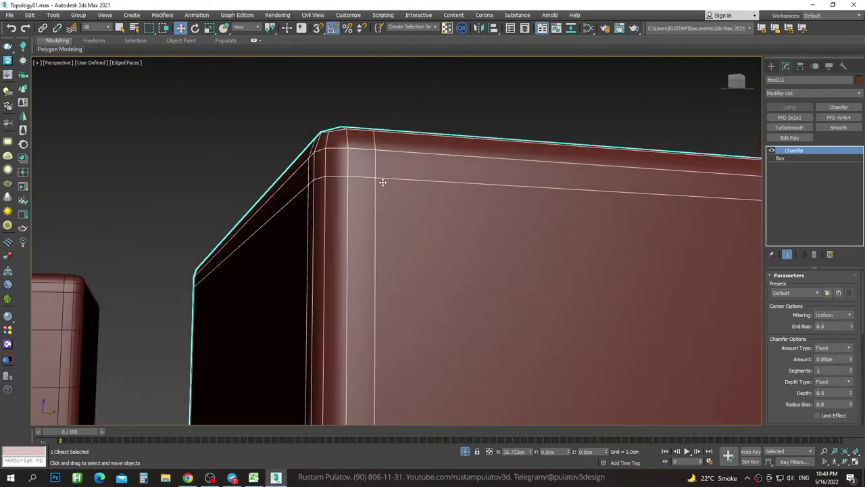
pyautogui.moveTo(383, 183)
pyautogui.keyDown('alt'); pyautogui.mouseDown(button='middle')
pyautogui.moveTo(385, 236)
pyautogui.moveTo(495, 202)
pyautogui.mouseUp(button='middle'); pyautogui.keyUp('alt')
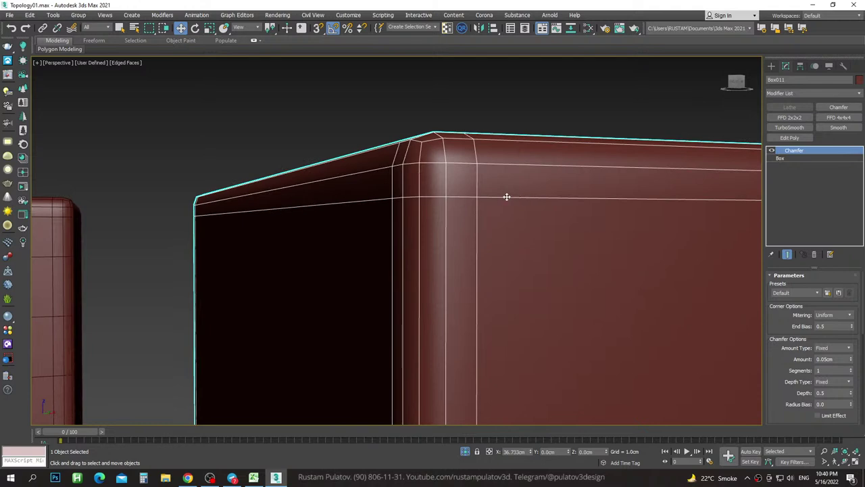
pyautogui.moveTo(497, 199)
pyautogui.keyDown('alt'); pyautogui.mouseDown(button='middle')
pyautogui.moveTo(566, 274)
pyautogui.moveTo(514, 240)
pyautogui.mouseUp(button='middle'); pyautogui.keyUp('alt')
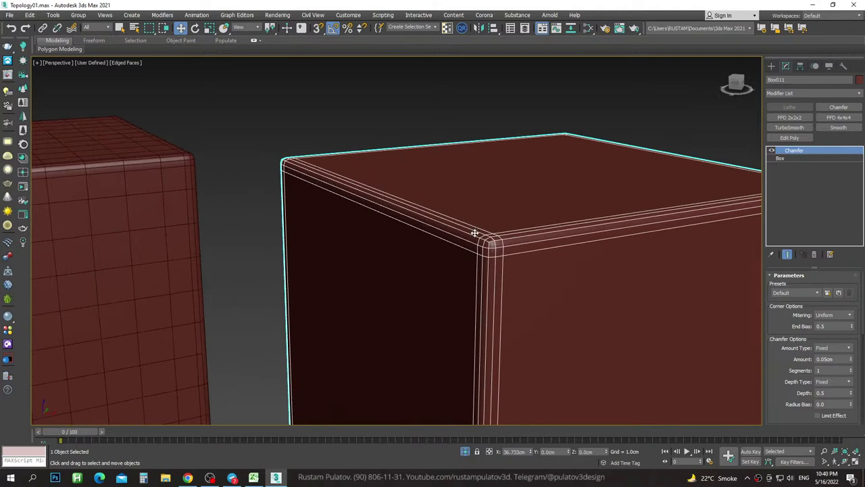
pyautogui.scroll(3, 528, 253)
pyautogui.scroll(-2, 488, 248)
pyautogui.keyDown('alt'); pyautogui.moveTo(496, 247); pyautogui.dragTo(416, 161, button='middle'); pyautogui.keyUp('alt')
pyautogui.scroll(2, 410, 164)
pyautogui.scroll(2, 409, 164)
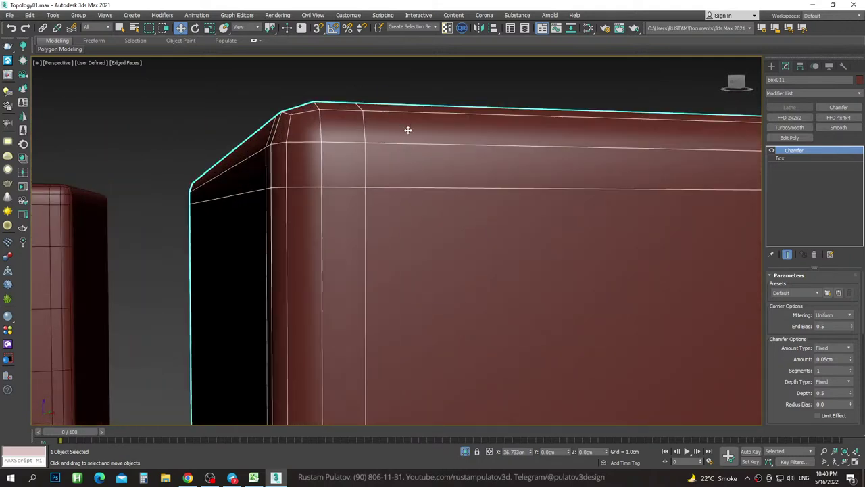
pyautogui.scroll(3, 375, 106)
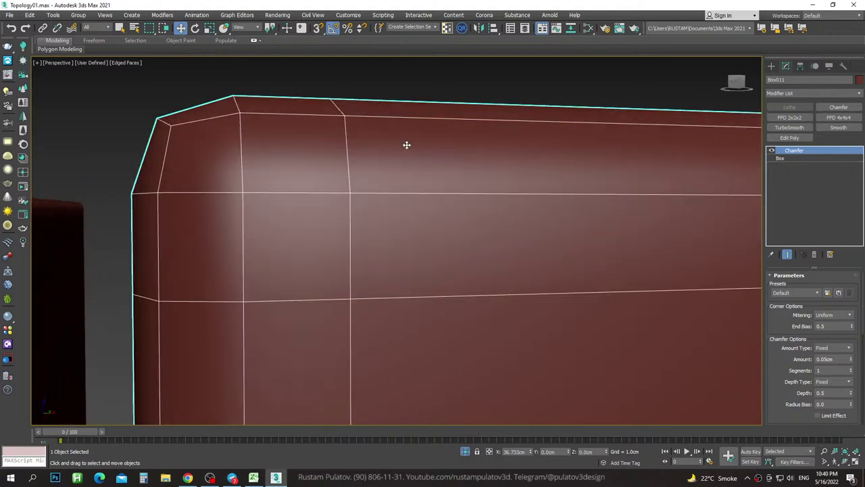
pyautogui.scroll(-2, 410, 197)
pyautogui.scroll(-2, 406, 155)
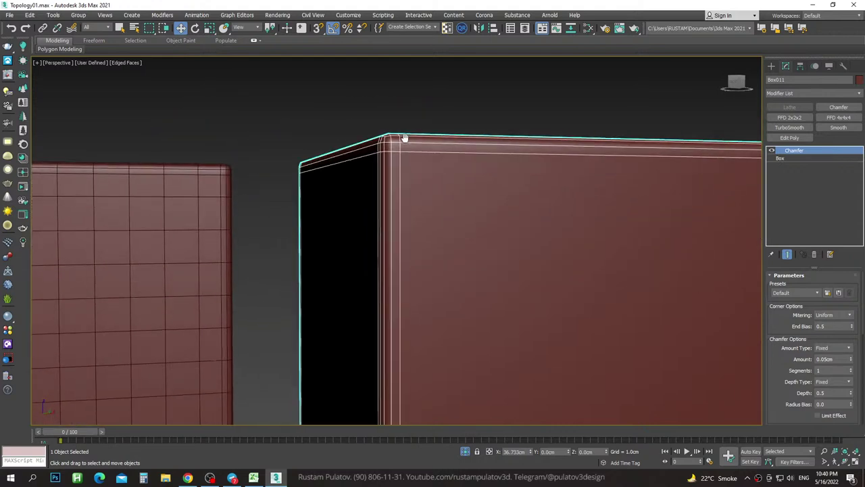
pyautogui.scroll(-1, 406, 138)
pyautogui.scroll(1, 412, 145)
pyautogui.scroll(2, 272, 144)
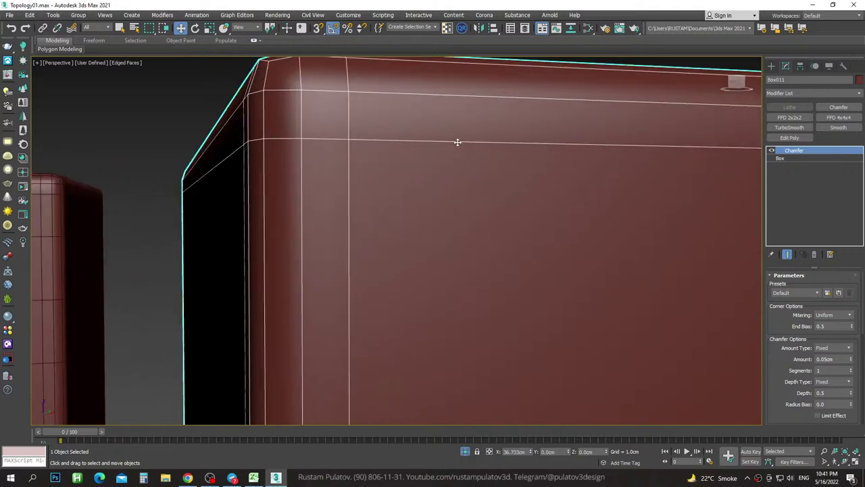
pyautogui.moveTo(456, 150)
pyautogui.mouseDown(button='middle')
pyautogui.moveTo(498, 256)
pyautogui.moveTo(391, 140)
pyautogui.mouseUp(button='middle')
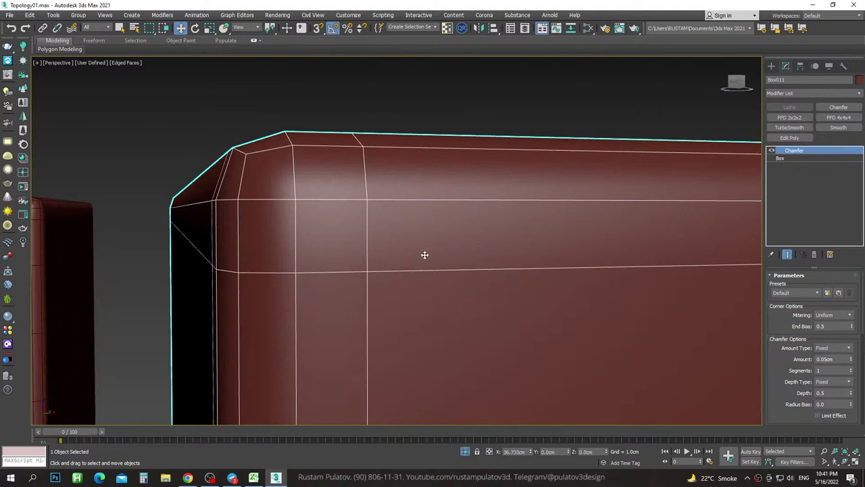
pyautogui.scroll(-5, 406, 124)
pyautogui.scroll(-5, 394, 131)
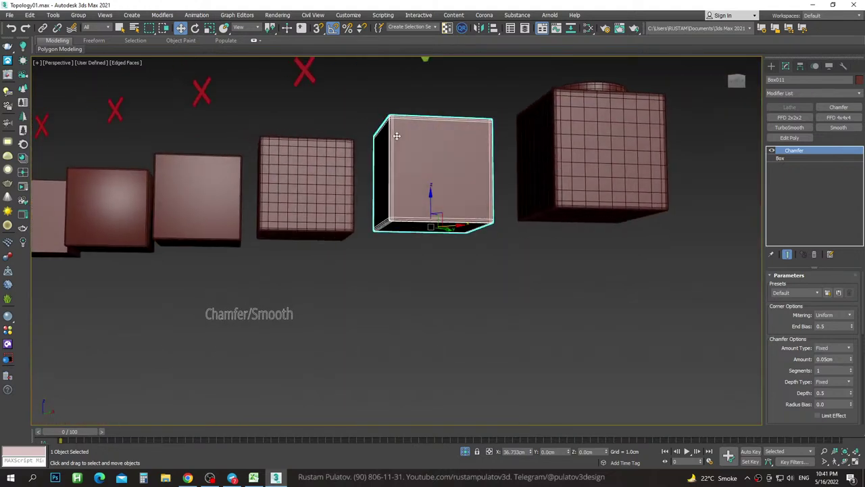
pyautogui.moveTo(394, 131)
pyautogui.keyDown('alt'); pyautogui.mouseDown(button='middle')
pyautogui.moveTo(425, 160)
pyautogui.moveTo(421, 187)
pyautogui.mouseUp(button='middle'); pyautogui.keyUp('alt')
pyautogui.scroll(5, 421, 187)
pyautogui.scroll(4, 450, 199)
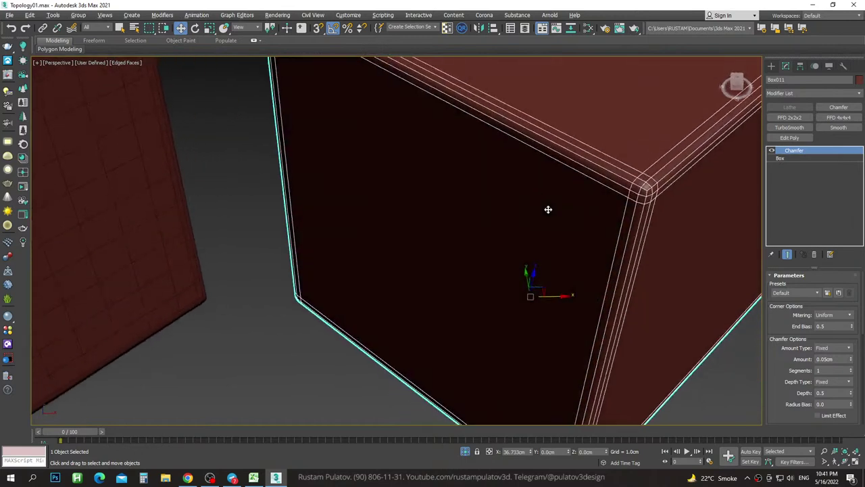
pyautogui.scroll(3, 548, 209)
pyautogui.scroll(3, 533, 243)
pyautogui.scroll(-5, 507, 182)
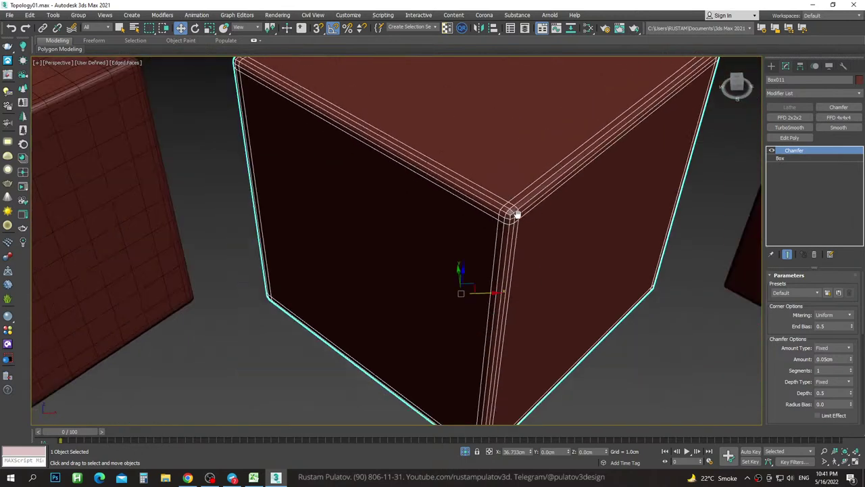
pyautogui.scroll(-5, 508, 182)
pyautogui.moveTo(478, 203); pyautogui.dragTo(601, 203, button='middle')
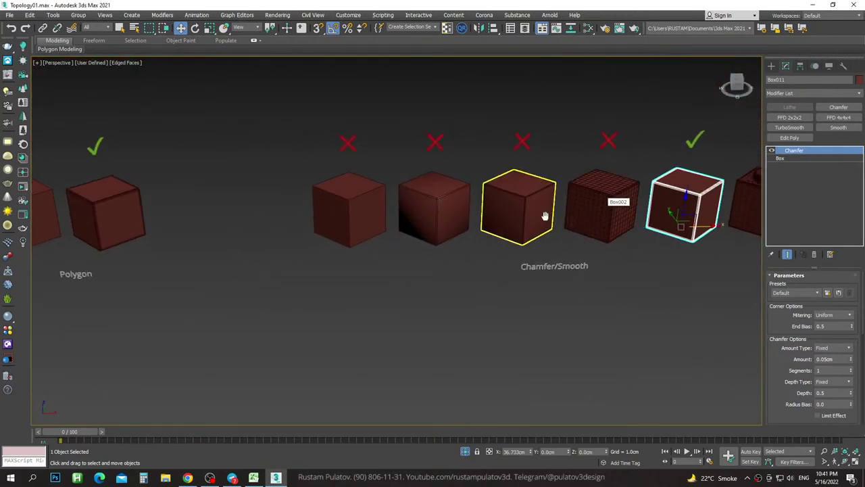
pyautogui.keyDown('alt'); pyautogui.moveTo(546, 216); pyautogui.dragTo(472, 194, button='middle'); pyautogui.keyUp('alt')
pyautogui.click(460, 184)
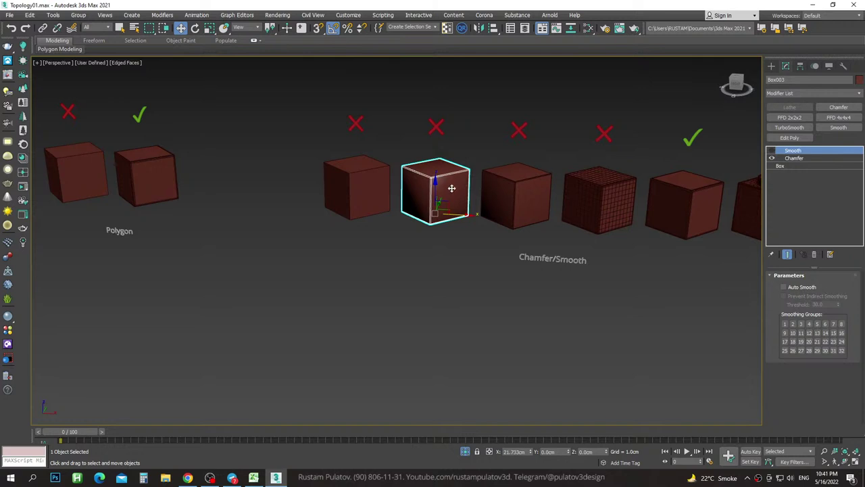
# Launch 3ds Max 2018 by searching '2018' from the Start menu.
pyautogui.click(10, 477)
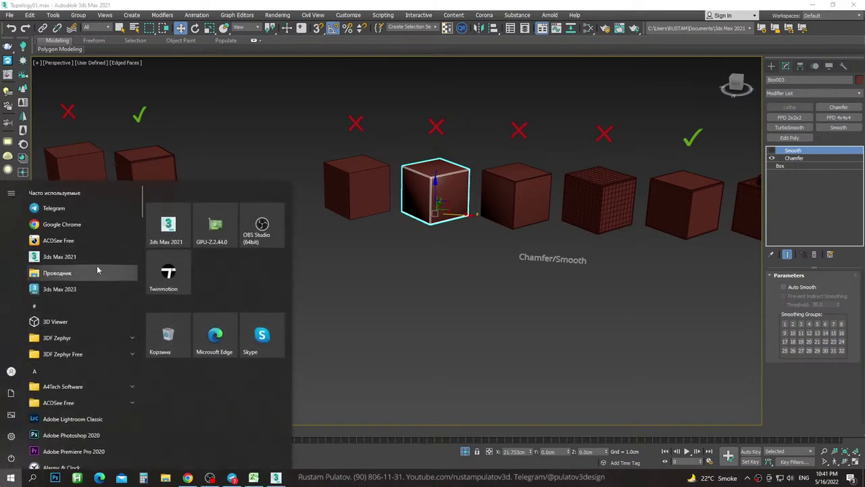
pyautogui.write('2018')
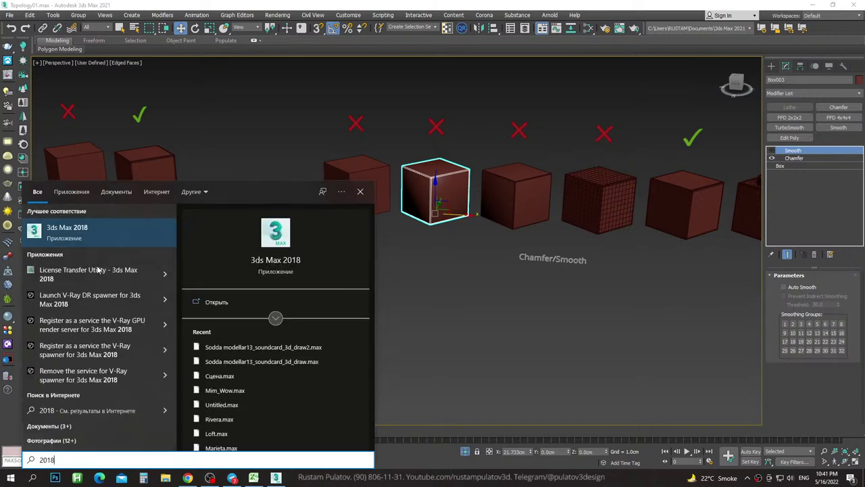
pyautogui.press('Return')
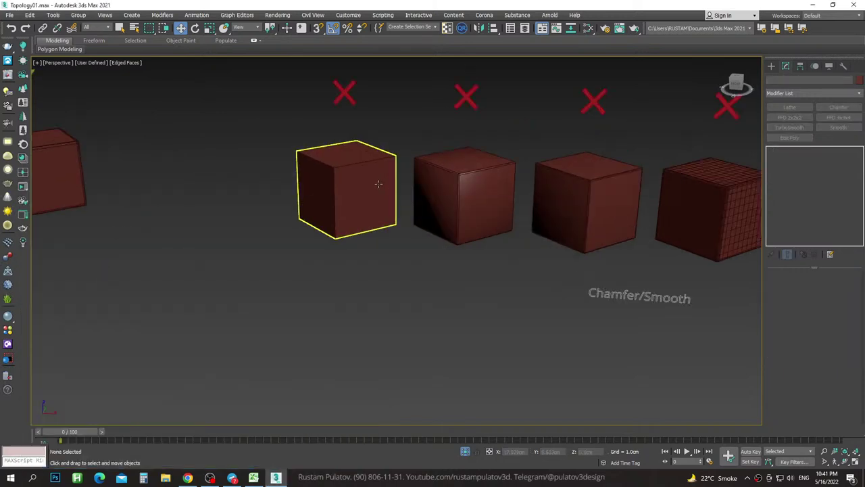
# Select Box001, the chamfer-only cube, and zoom onto its corner.
pyautogui.scroll(2, 379, 184)
pyautogui.click(378, 183)
pyautogui.click(500, 196)
pyautogui.scroll(3, 471, 196)
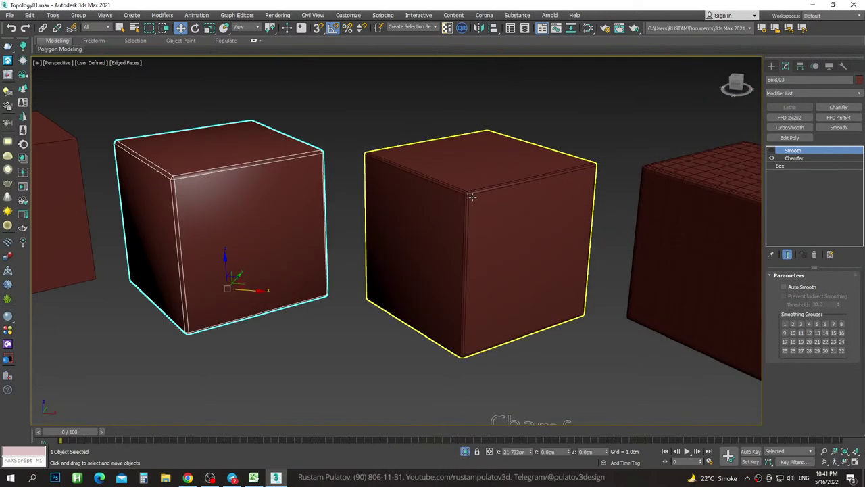
pyautogui.scroll(1, 471, 196)
pyautogui.click(470, 195)
pyautogui.scroll(2, 469, 193)
pyautogui.scroll(2, 460, 183)
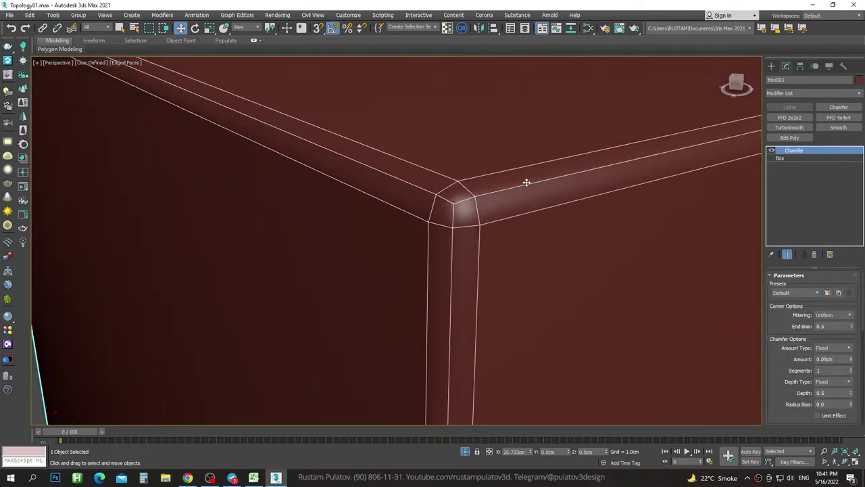
pyautogui.click(789, 138)
pyautogui.moveTo(580, 209); pyautogui.dragTo(502, 216, button='middle')
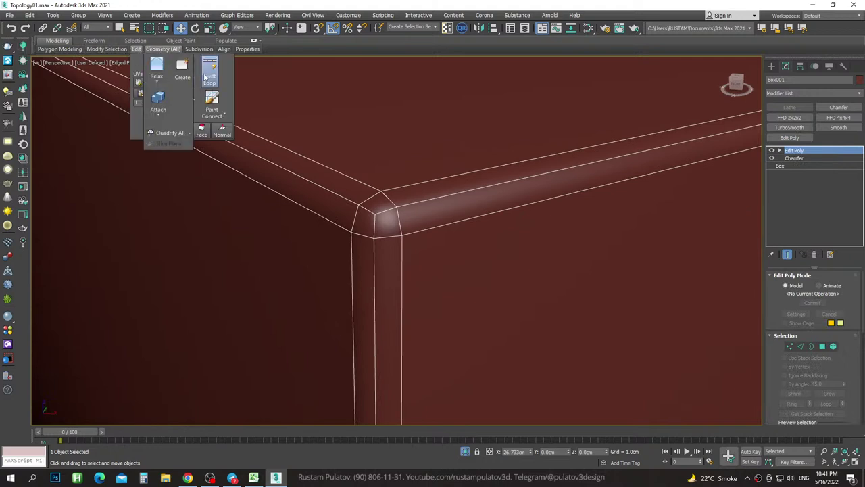
pyautogui.click(209, 71)
pyautogui.click(363, 151)
pyautogui.moveTo(368, 217)
pyautogui.keyDown('alt'); pyautogui.mouseDown(button='middle')
pyautogui.moveTo(374, 236)
pyautogui.moveTo(332, 193)
pyautogui.moveTo(426, 194)
pyautogui.moveTo(441, 181)
pyautogui.moveTo(435, 198)
pyautogui.moveTo(444, 194)
pyautogui.moveTo(325, 90)
pyautogui.moveTo(203, 61)
pyautogui.mouseUp(button='middle'); pyautogui.keyUp('alt')
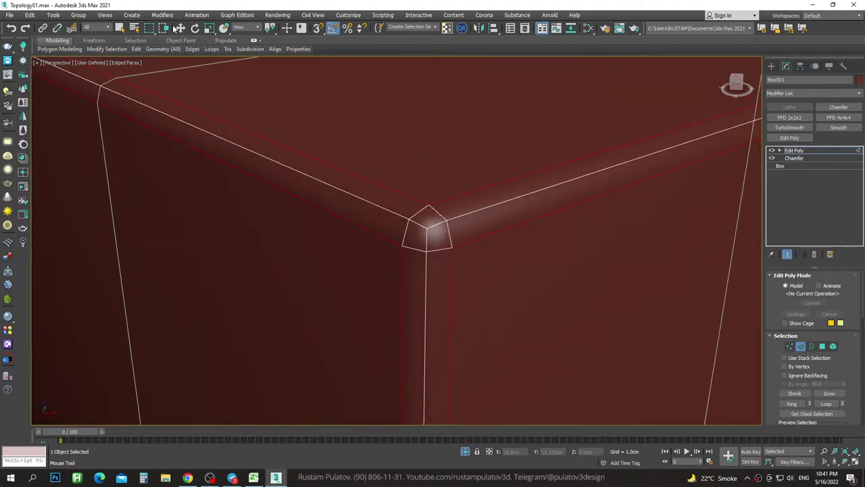
pyautogui.scroll(-5, 526, 205)
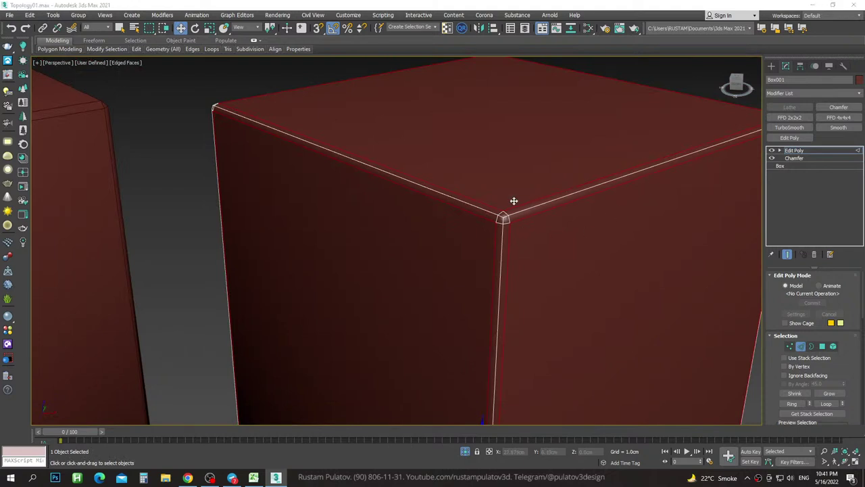
pyautogui.scroll(4, 514, 201)
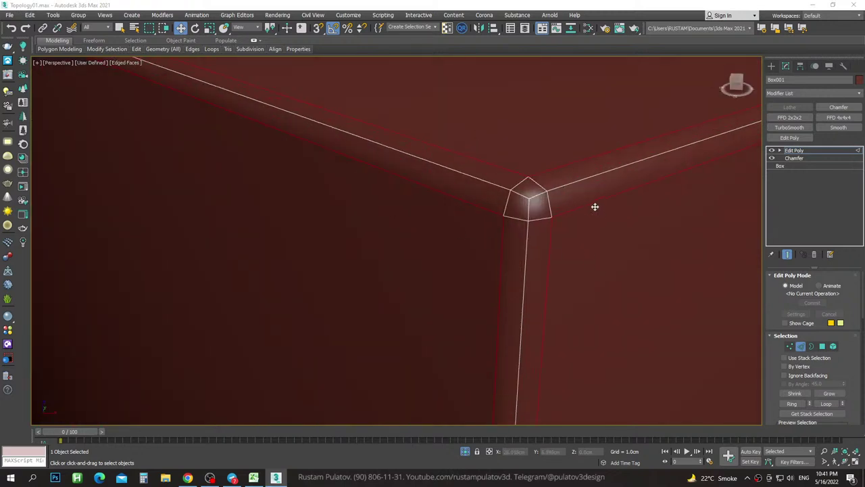
pyautogui.hotkey('ctrl', 'z')
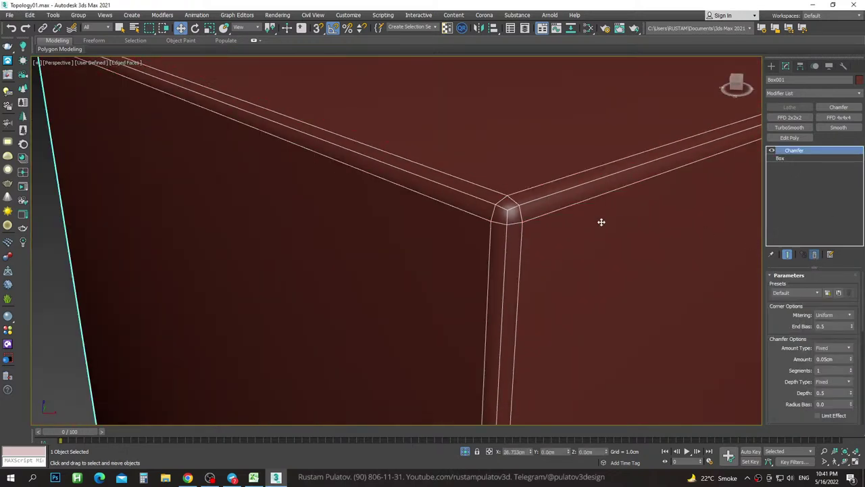
# Enable the chamfer Inset at 0.047cm with Flow Loop inset type.
pyautogui.moveTo(601, 222); pyautogui.dragTo(542, 222, button='middle')
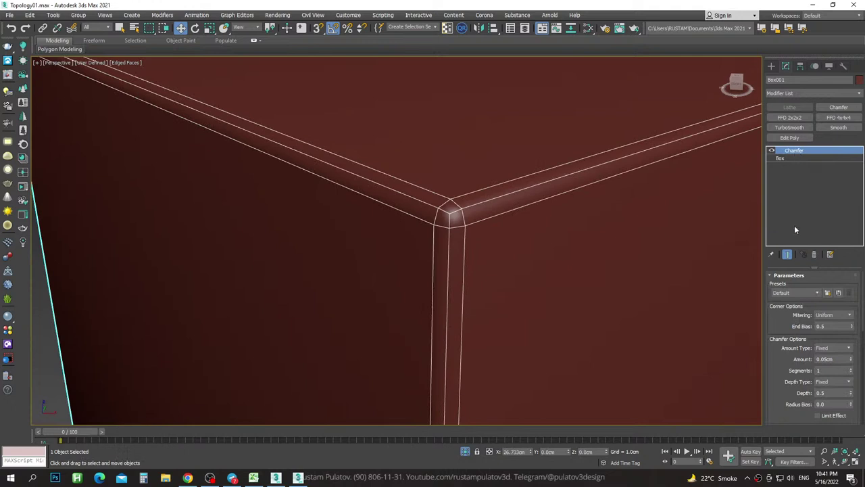
pyautogui.scroll(-1, 774, 358)
pyautogui.scroll(-1, 775, 358)
pyautogui.scroll(-1, 778, 338)
pyautogui.scroll(-1, 786, 294)
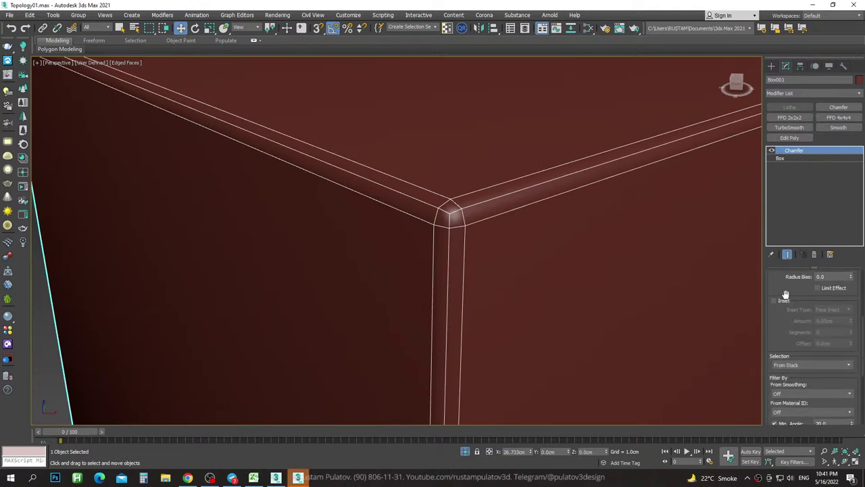
pyautogui.click(774, 300)
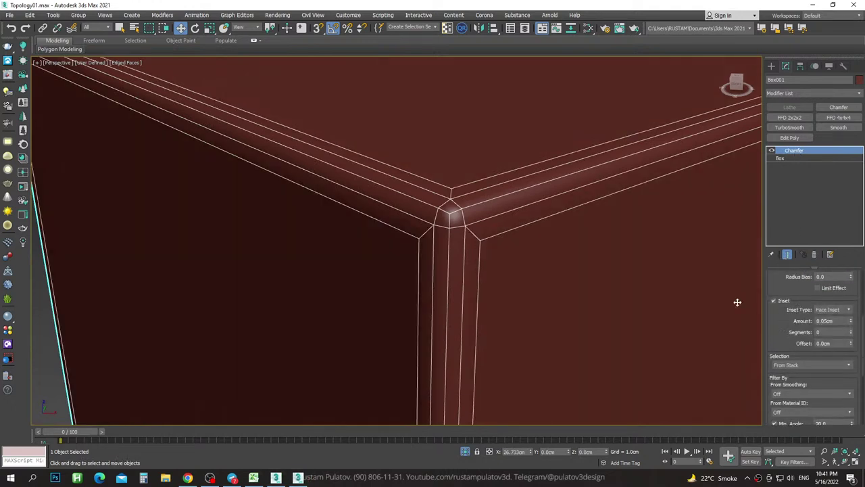
pyautogui.scroll(2, 458, 236)
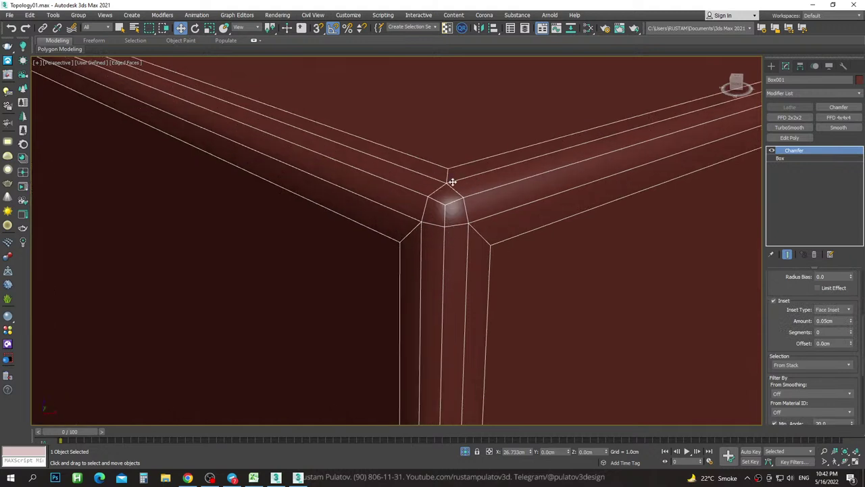
pyautogui.moveTo(851, 321); pyautogui.dragTo(850, 318)
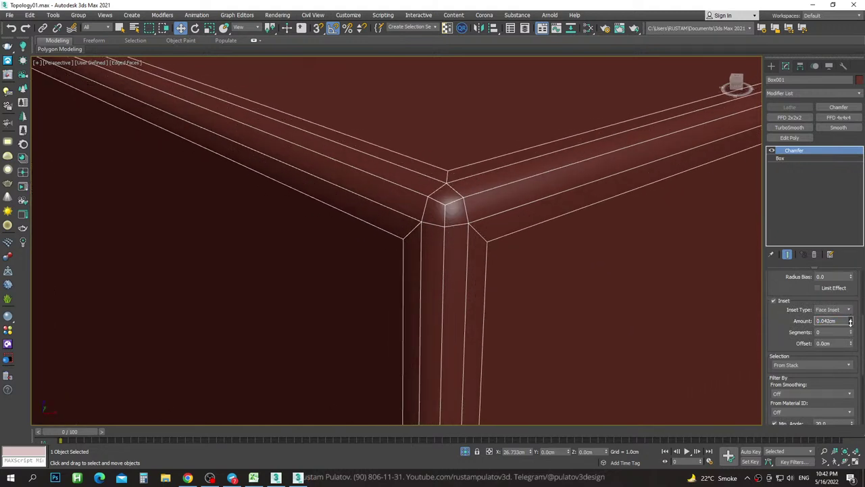
pyautogui.click(839, 311)
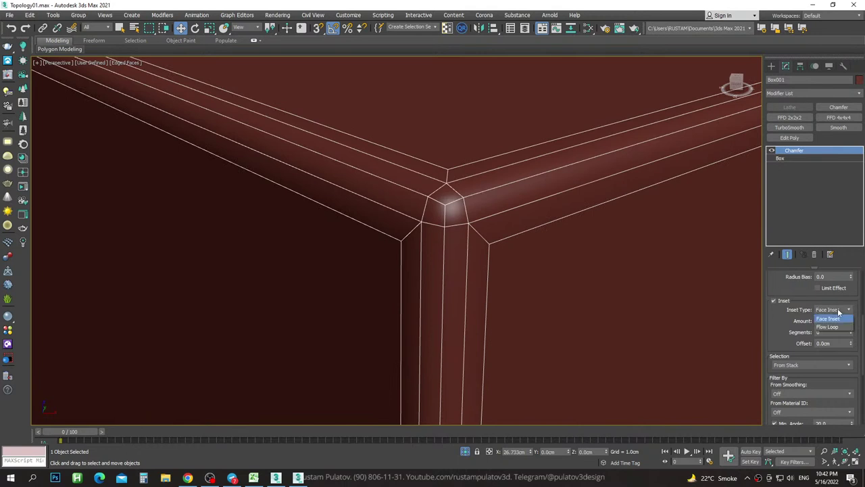
pyautogui.click(836, 328)
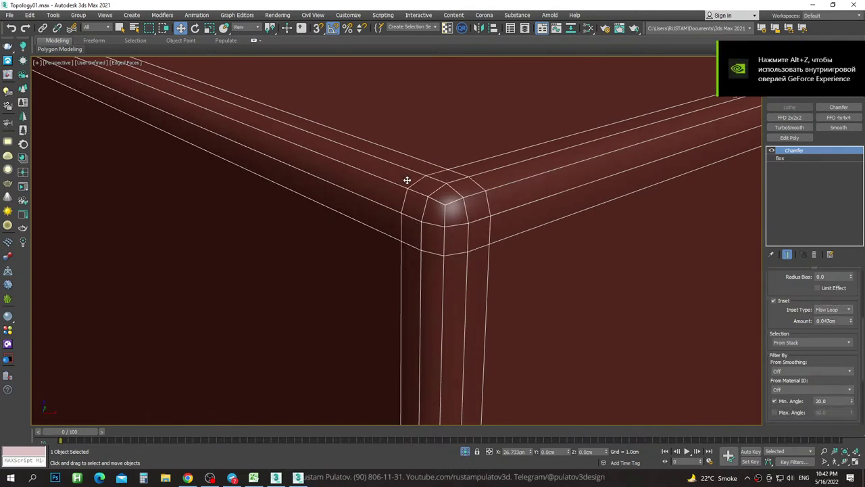
# Orbit and zoom to inspect the new support loops along the bevels.
pyautogui.scroll(-3, 419, 213)
pyautogui.scroll(-3, 458, 246)
pyautogui.scroll(-3, 444, 216)
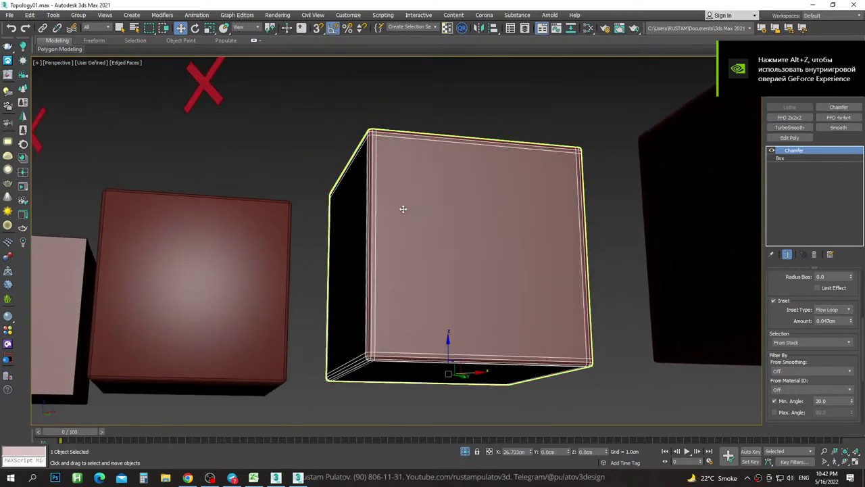
pyautogui.keyDown('alt'); pyautogui.moveTo(403, 209); pyautogui.dragTo(448, 181, button='middle'); pyautogui.keyUp('alt')
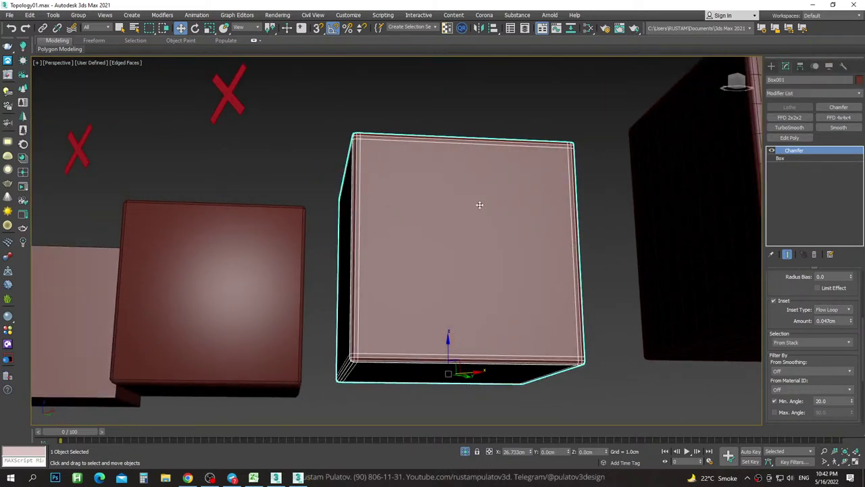
pyautogui.keyDown('alt'); pyautogui.moveTo(462, 263); pyautogui.dragTo(458, 276, button='middle'); pyautogui.keyUp('alt')
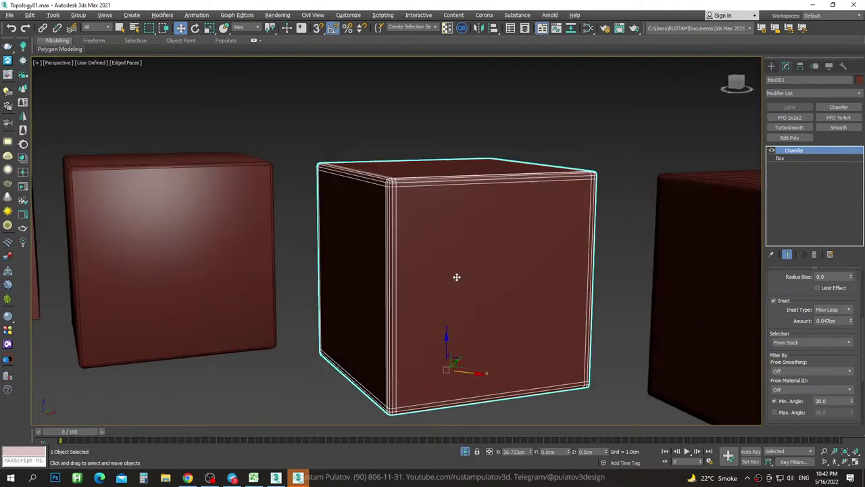
pyautogui.scroll(1, 778, 324)
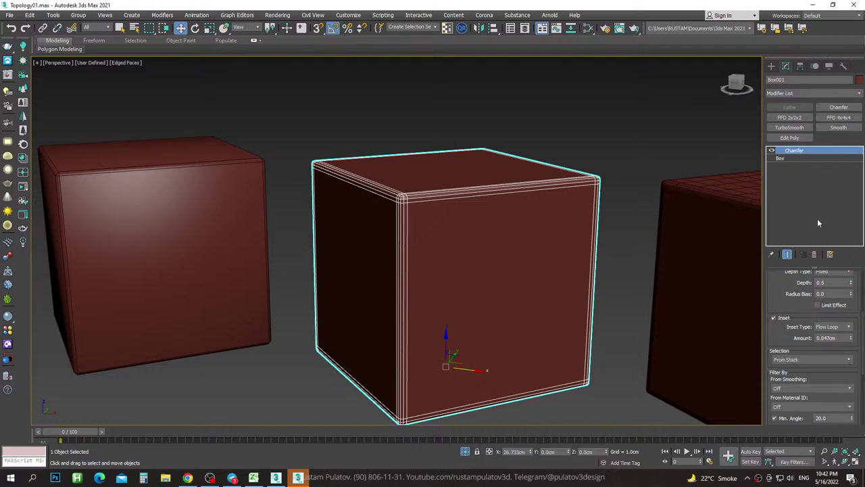
# Try removing the Chamfer modifier, undo to restore it, and turn the inset off.
pyautogui.click(815, 254)
pyautogui.scroll(-4, 426, 230)
pyautogui.moveTo(394, 219); pyautogui.dragTo(463, 219, button='middle')
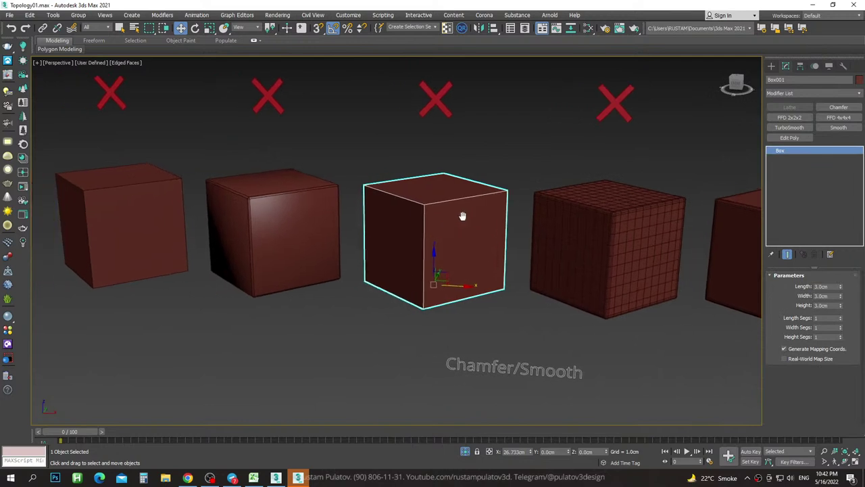
pyautogui.hotkey('ctrl', 'z')
pyautogui.scroll(-5, 784, 324)
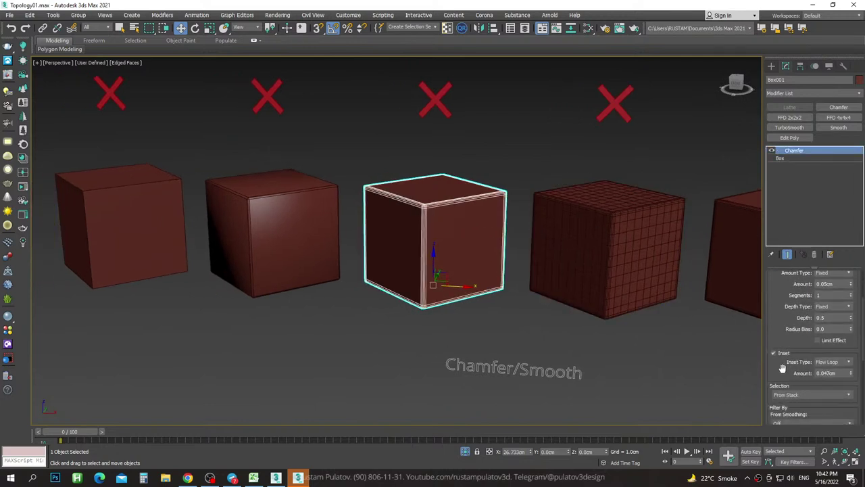
pyautogui.click(777, 318)
# Select the gridded cube, then chamfered cube Box011, and level the view on it.
pyautogui.moveTo(602, 223)
pyautogui.mouseDown(button='middle')
pyautogui.moveTo(409, 219)
pyautogui.moveTo(544, 218)
pyautogui.mouseUp(button='middle')
pyautogui.click(409, 219)
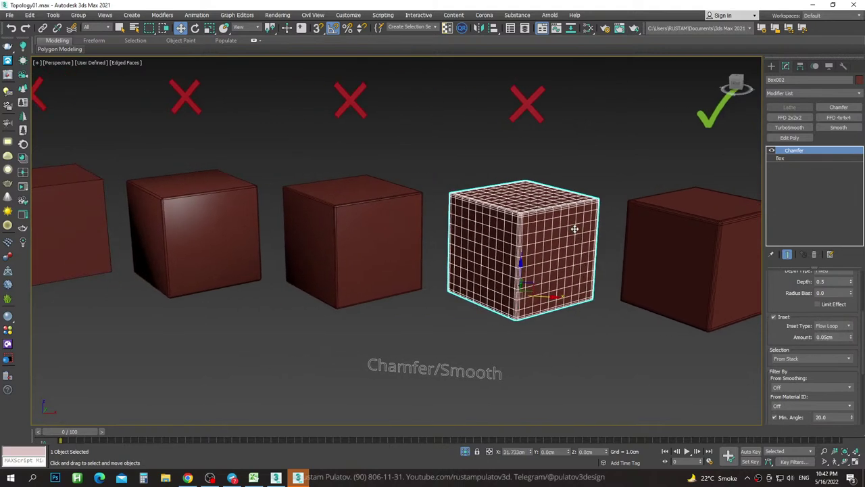
pyautogui.scroll(4, 543, 195)
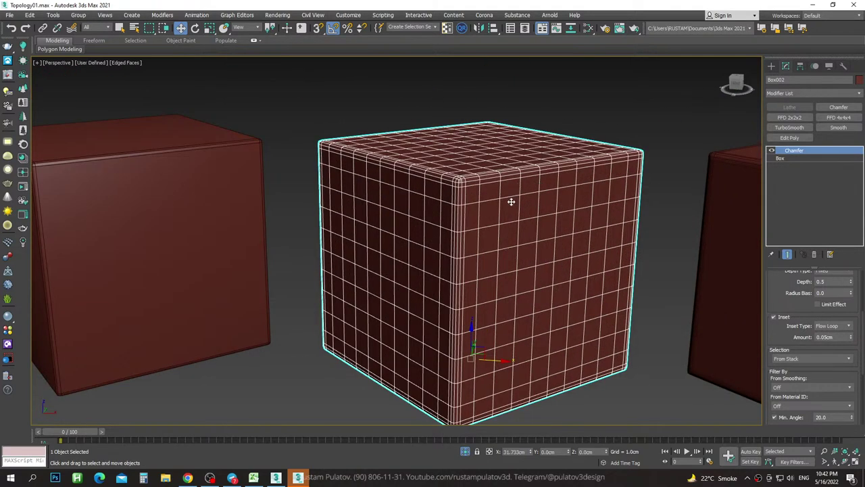
pyautogui.scroll(-5, 511, 201)
pyautogui.moveTo(553, 212); pyautogui.dragTo(474, 195, button='middle')
pyautogui.click(474, 196)
pyautogui.scroll(5, 433, 193)
pyautogui.scroll(4, 432, 168)
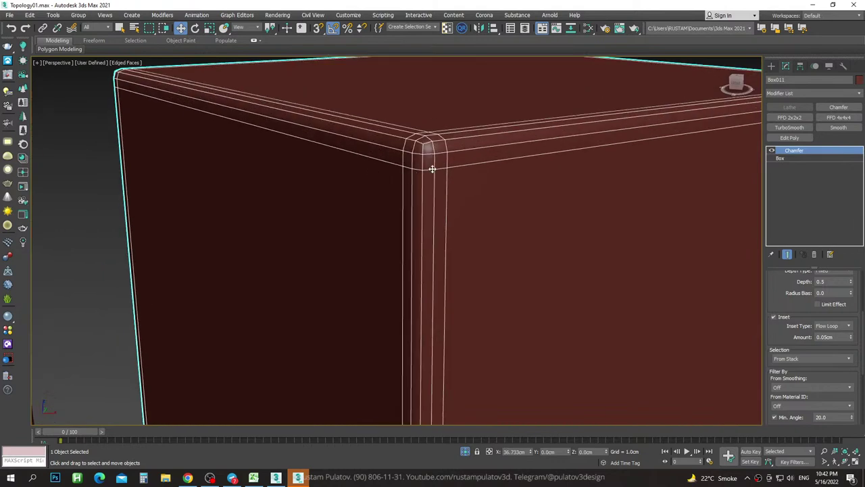
pyautogui.scroll(-2, 439, 162)
pyautogui.scroll(-6, 447, 189)
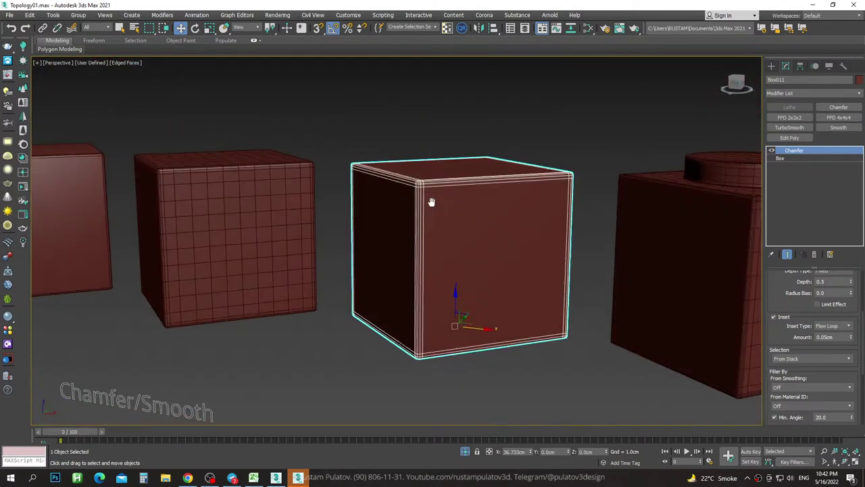
pyautogui.keyDown('alt'); pyautogui.moveTo(433, 201); pyautogui.dragTo(441, 208, button='middle'); pyautogui.keyUp('alt')
# Toggle the wireframe overlay off and on, and raise the chamfer segments from 1 to 2.
pyautogui.press('F4')
pyautogui.scroll(6, 400, 196)
pyautogui.press('F4')
pyautogui.scroll(1, 400, 196)
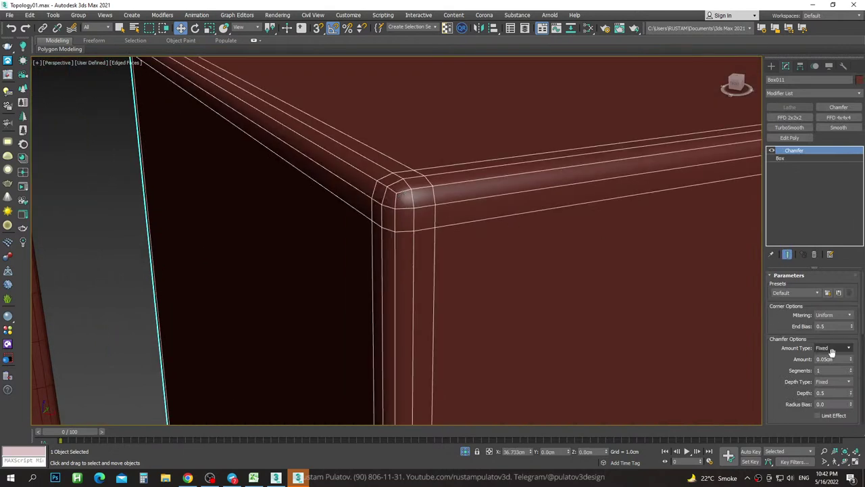
pyautogui.click(851, 369)
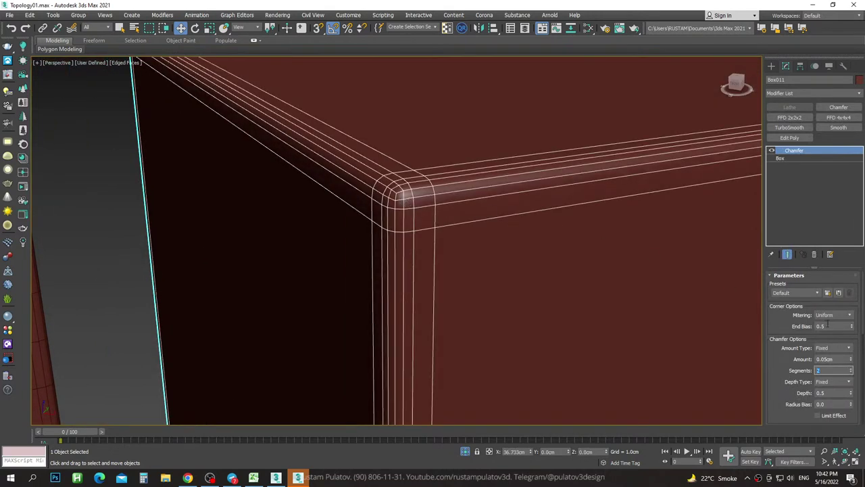
# Lower the chamfer inset amount to 0.025cm and zoom out to show all cubes.
pyautogui.scroll(-3, 818, 328)
pyautogui.scroll(-2, 788, 324)
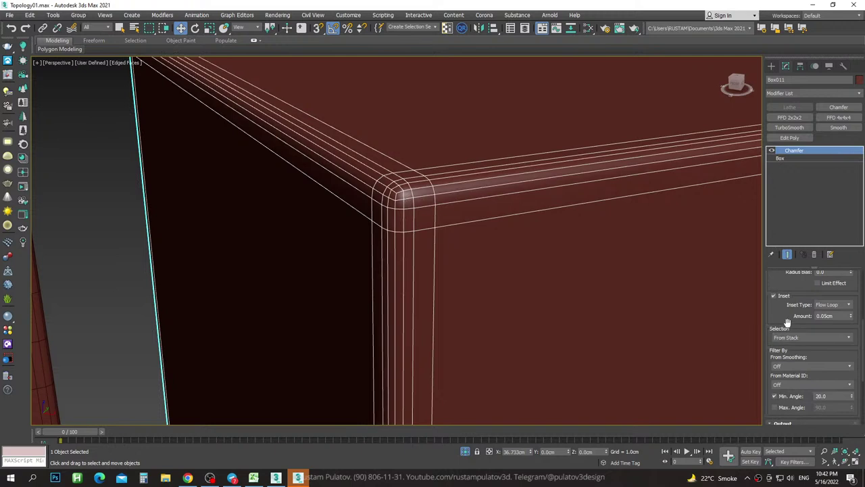
pyautogui.scroll(-1, 788, 324)
pyautogui.scroll(1, 421, 215)
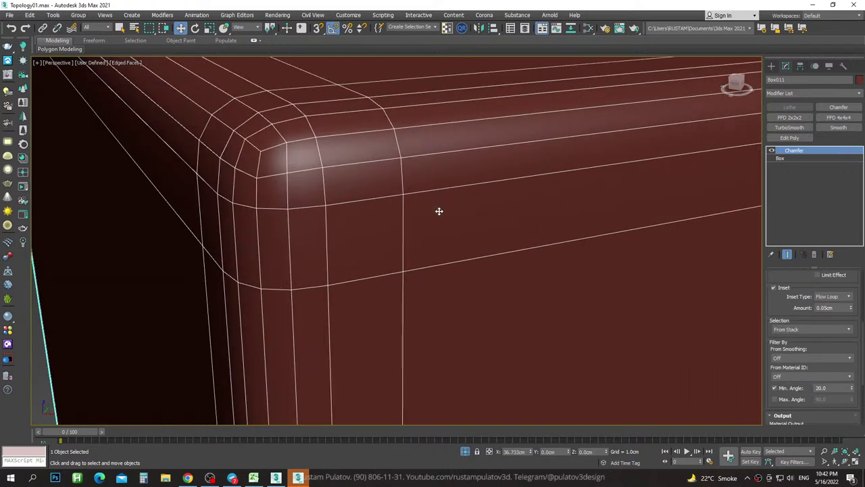
pyautogui.scroll(2, 833, 328)
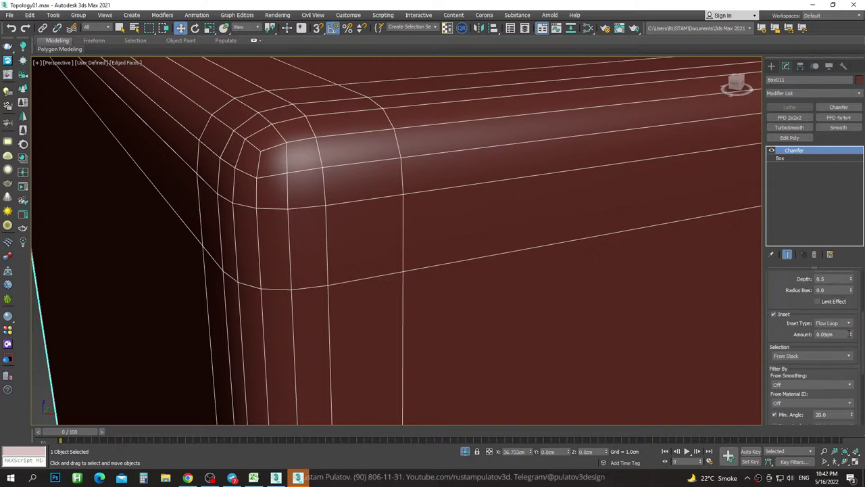
pyautogui.scroll(1, 852, 335)
pyautogui.moveTo(851, 340); pyautogui.dragTo(851, 354)
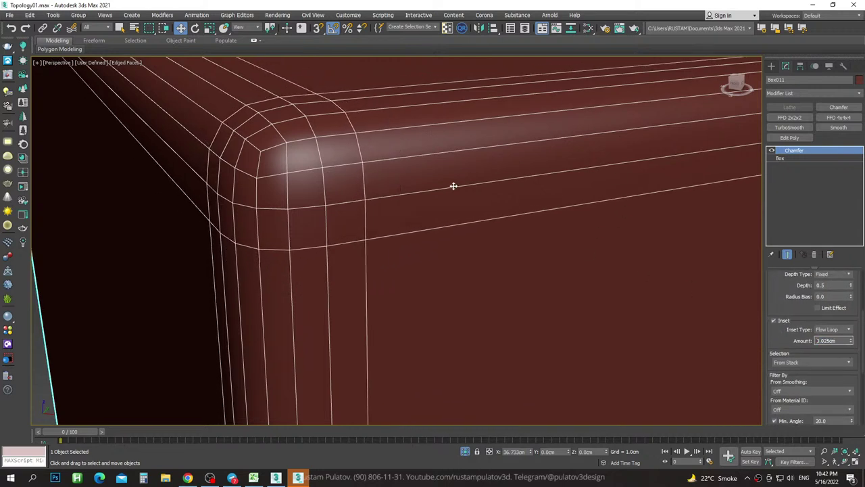
pyautogui.scroll(-3, 452, 185)
pyautogui.scroll(-5, 456, 205)
# Select the studded cube Box013 and orbit the view toward it.
pyautogui.click(509, 133)
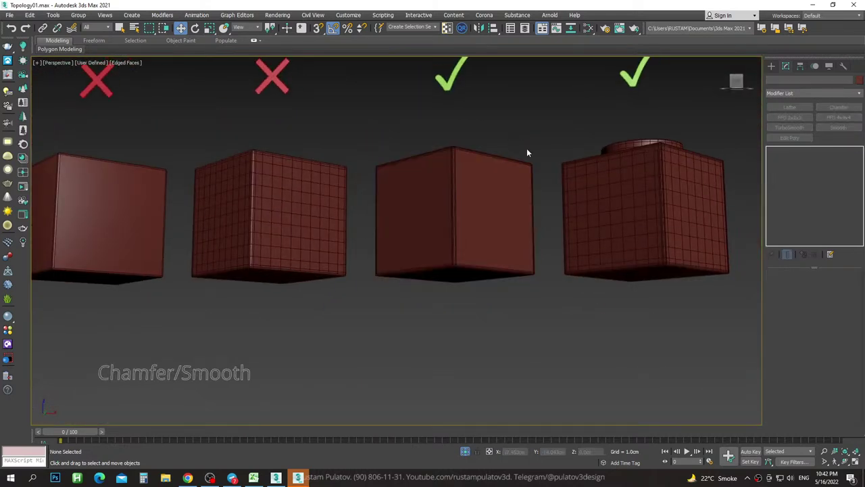
pyautogui.click(629, 203)
pyautogui.keyDown('alt'); pyautogui.moveTo(649, 202); pyautogui.dragTo(692, 222, button='middle'); pyautogui.keyUp('alt')
pyautogui.scroll(2, 620, 246)
pyautogui.moveTo(620, 246); pyautogui.dragTo(599, 274, button='middle')
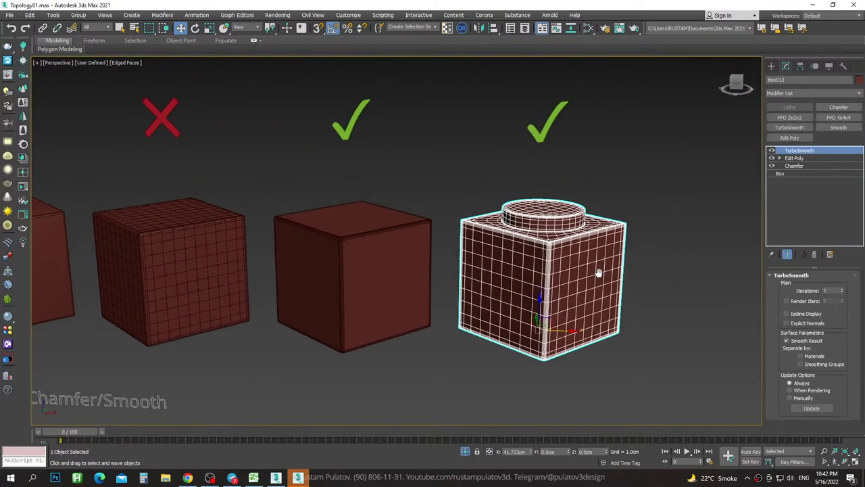
pyautogui.click(541, 130)
pyautogui.click(542, 220)
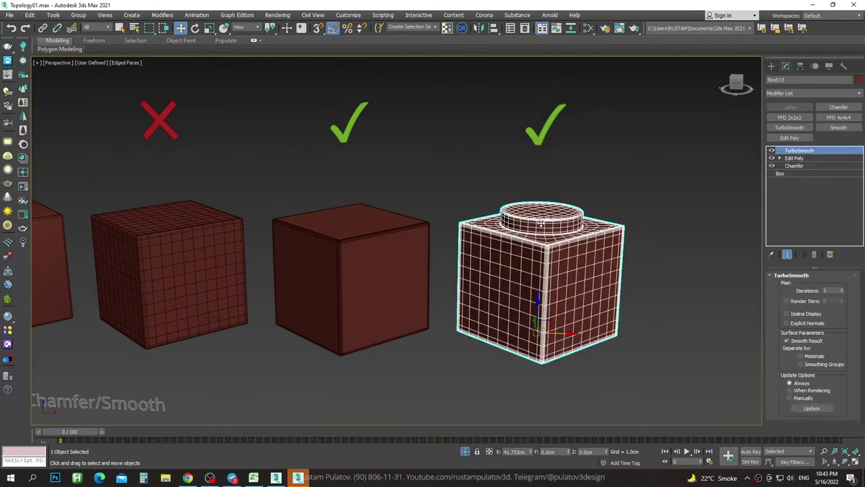
pyautogui.keyDown('alt'); pyautogui.moveTo(569, 221); pyautogui.dragTo(668, 245, button='middle'); pyautogui.keyUp('alt')
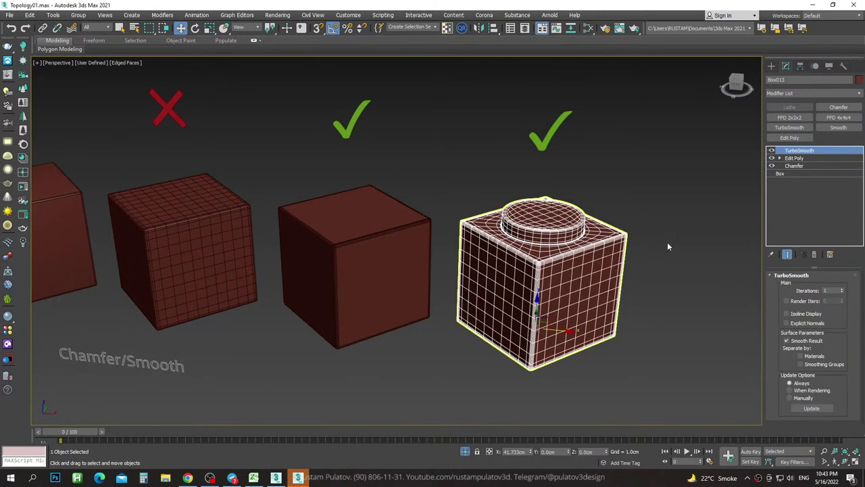
# Disable TurboSmooth on Box013 and compare it with the plain chamfered cube.
pyautogui.click(772, 150)
pyautogui.scroll(-2, 550, 270)
pyautogui.scroll(6, 551, 270)
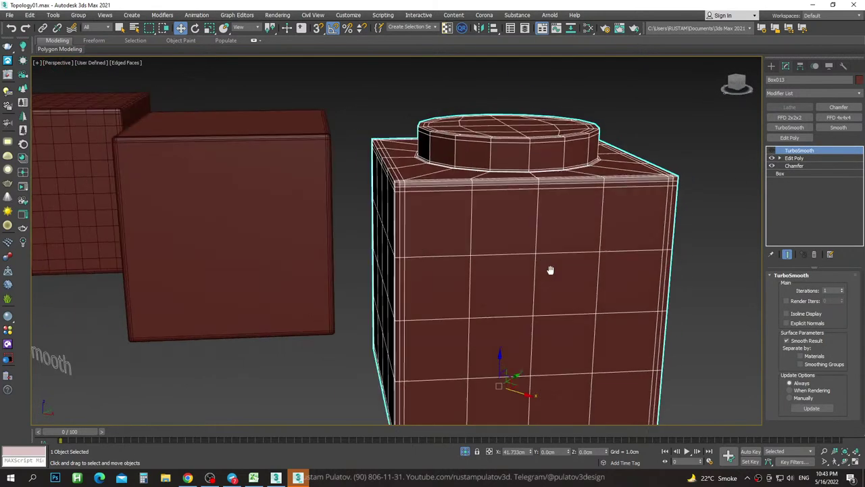
pyautogui.moveTo(550, 270)
pyautogui.keyDown('alt'); pyautogui.mouseDown(button='middle')
pyautogui.moveTo(648, 137)
pyautogui.moveTo(620, 207)
pyautogui.mouseUp(button='middle'); pyautogui.keyUp('alt')
pyautogui.scroll(-4, 534, 192)
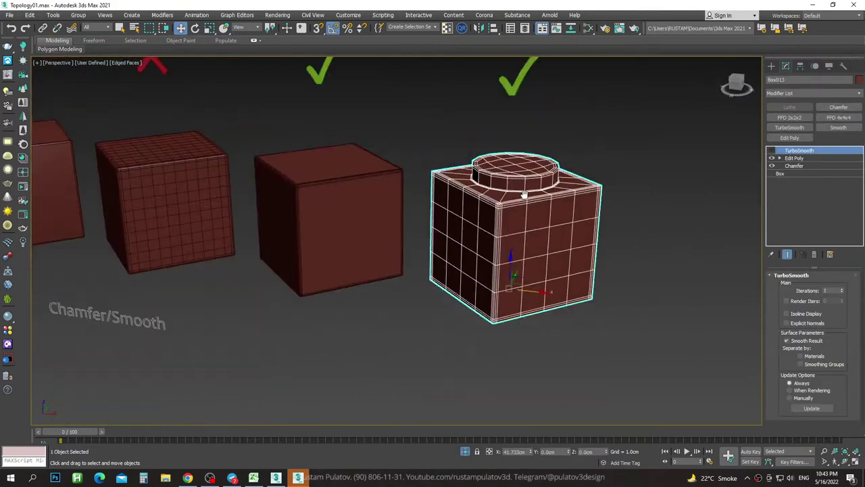
pyautogui.click(392, 187)
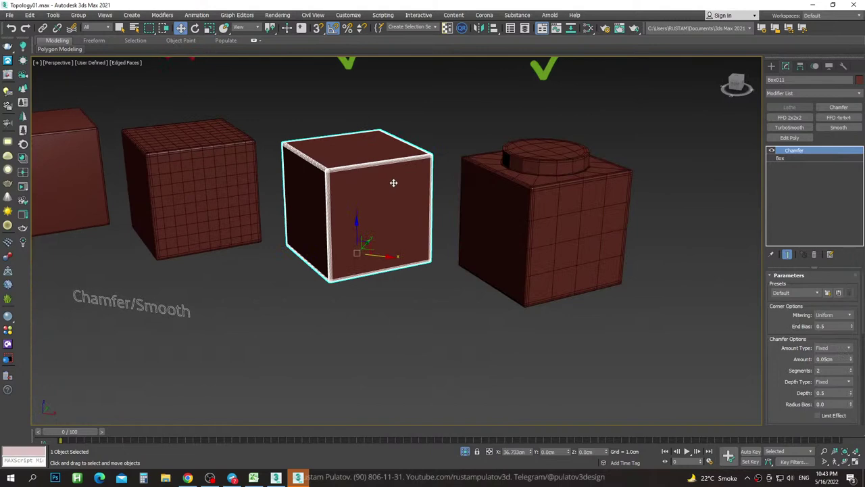
pyautogui.keyDown('alt'); pyautogui.moveTo(405, 167); pyautogui.dragTo(421, 205, button='middle'); pyautogui.keyUp('alt')
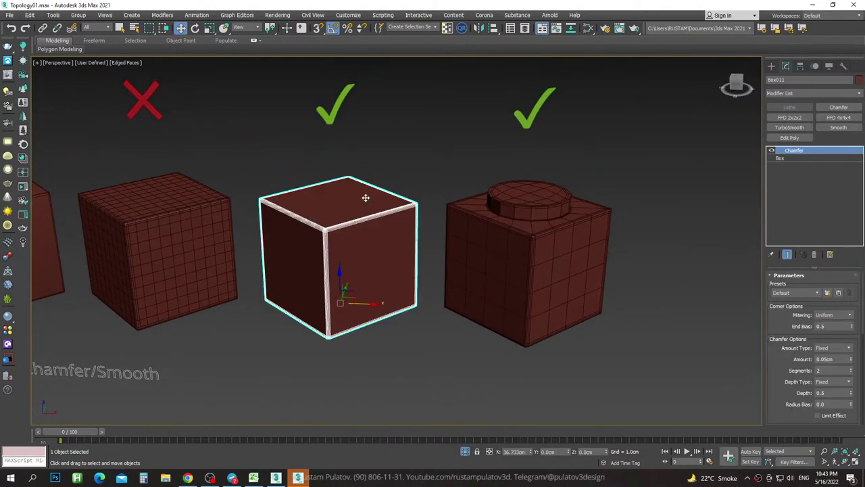
pyautogui.moveTo(499, 216); pyautogui.dragTo(479, 216, button='middle')
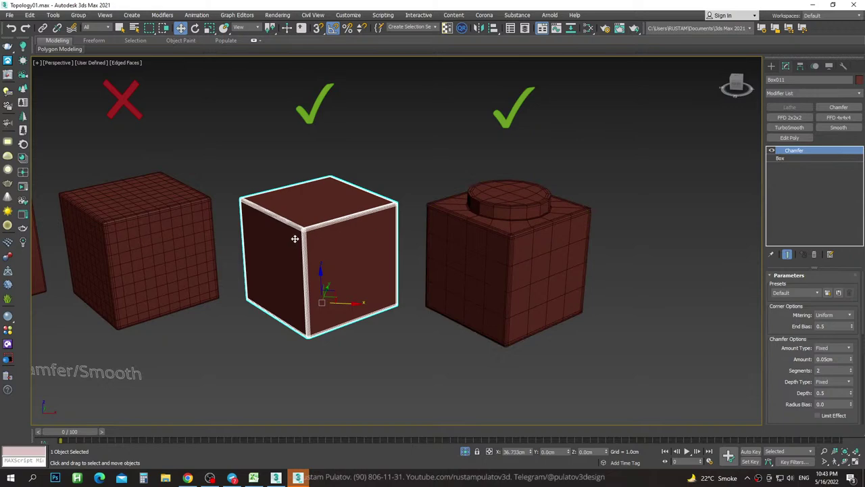
# Reselect the studded cube and orbit around it from high, side and low angles.
pyautogui.click(492, 232)
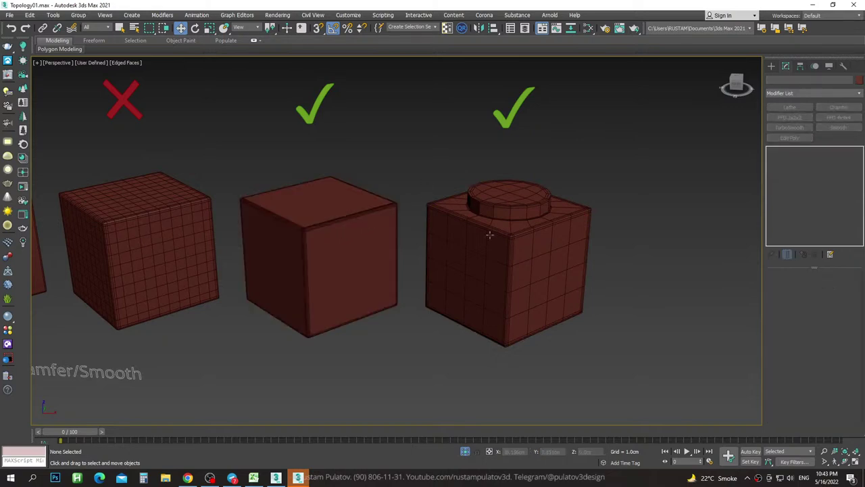
pyautogui.scroll(3, 608, 254)
pyautogui.scroll(5, 534, 224)
pyautogui.keyDown('alt'); pyautogui.moveTo(533, 224); pyautogui.dragTo(562, 248, button='middle'); pyautogui.keyUp('alt')
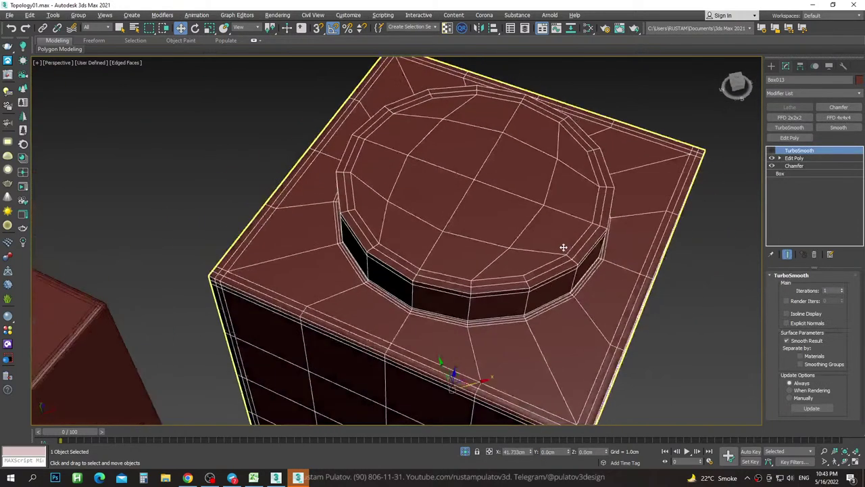
pyautogui.keyDown('alt'); pyautogui.moveTo(460, 155); pyautogui.dragTo(444, 219, button='middle'); pyautogui.keyUp('alt')
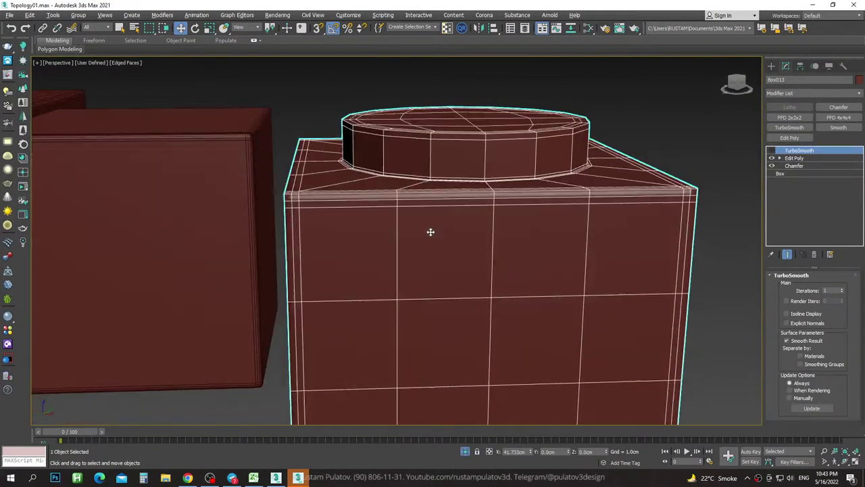
pyautogui.scroll(-5, 421, 145)
pyautogui.keyDown('alt'); pyautogui.moveTo(562, 224); pyautogui.dragTo(546, 199, button='middle'); pyautogui.keyUp('alt')
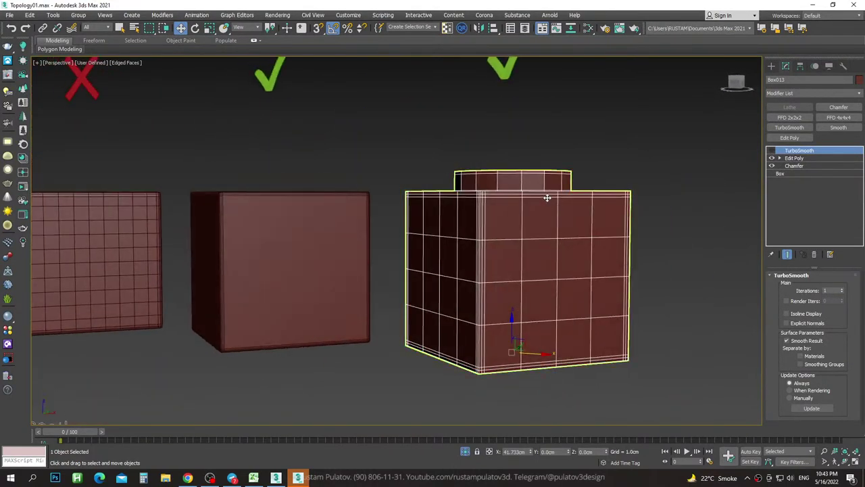
pyautogui.keyDown('alt'); pyautogui.moveTo(509, 230); pyautogui.dragTo(560, 228, button='middle'); pyautogui.keyUp('alt')
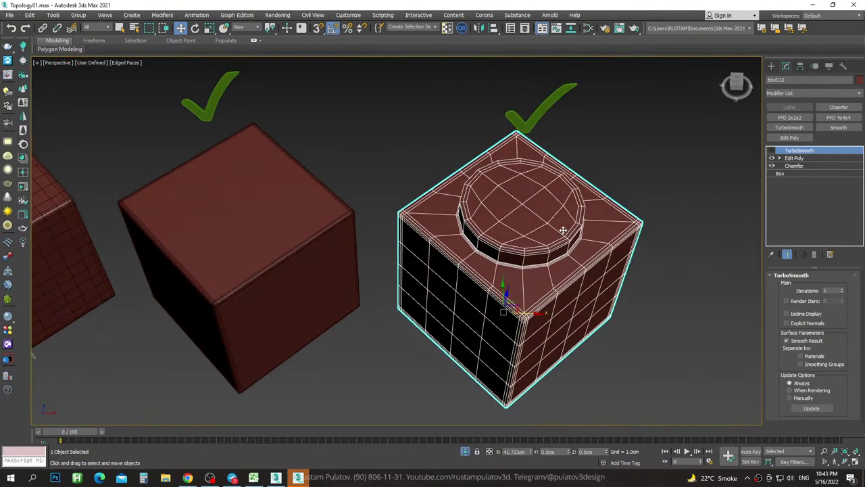
pyautogui.scroll(3, 425, 162)
pyautogui.moveTo(516, 208)
pyautogui.keyDown('alt'); pyautogui.mouseDown(button='middle')
pyautogui.moveTo(535, 187)
pyautogui.moveTo(458, 158)
pyautogui.mouseUp(button='middle'); pyautogui.keyUp('alt')
pyautogui.scroll(-4, 457, 158)
pyautogui.scroll(1, 561, 237)
# Draw a cylinder below the cubes and give it the same dark red colour as the boxes.
pyautogui.click(771, 66)
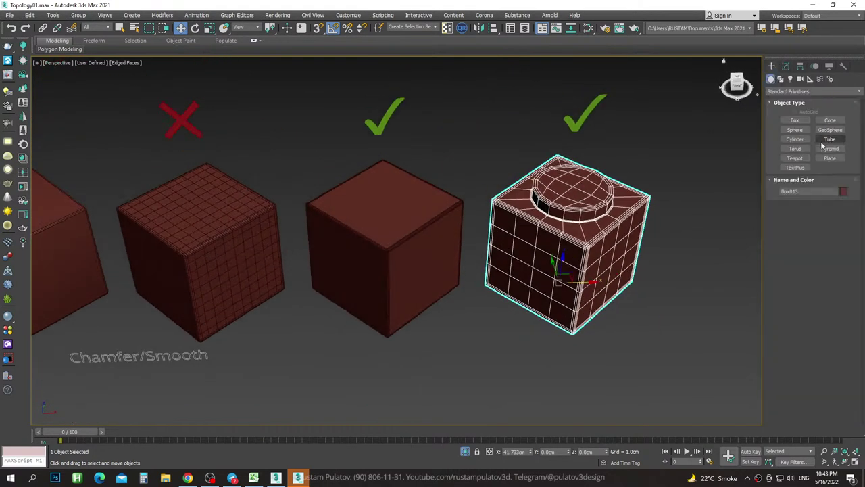
pyautogui.click(800, 139)
pyautogui.moveTo(462, 346); pyautogui.dragTo(487, 380)
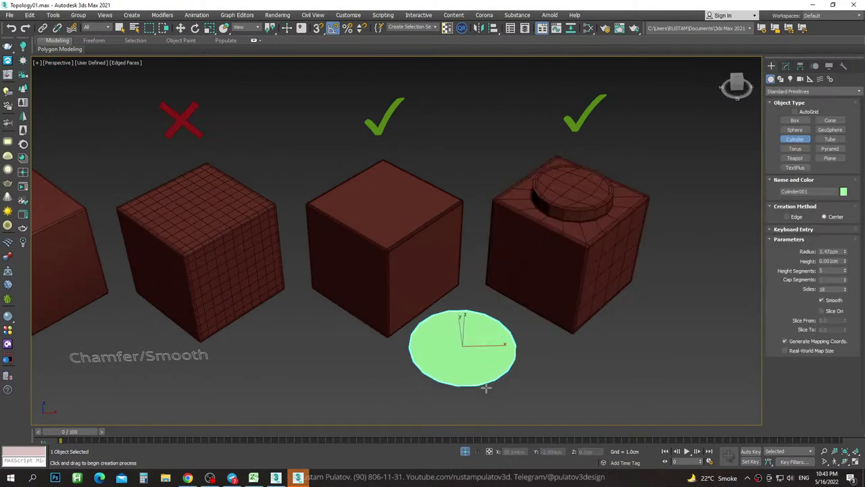
pyautogui.click(487, 369)
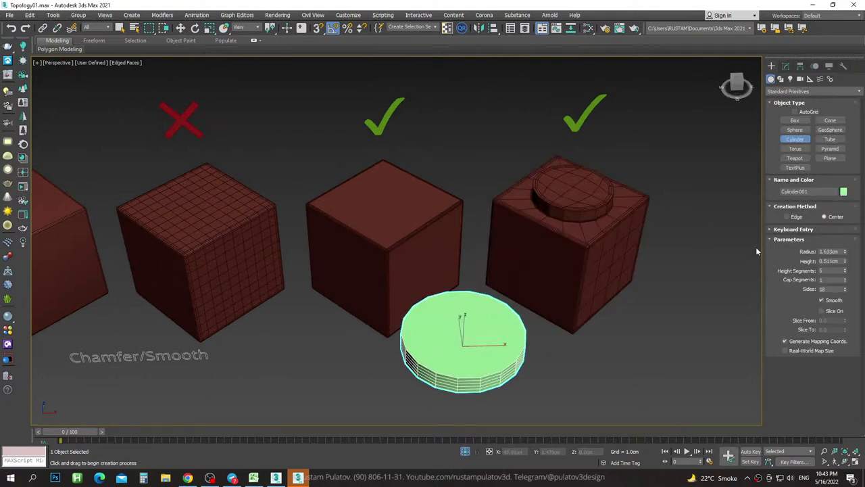
pyautogui.click(843, 192)
pyautogui.click(350, 259)
pyautogui.click(478, 288)
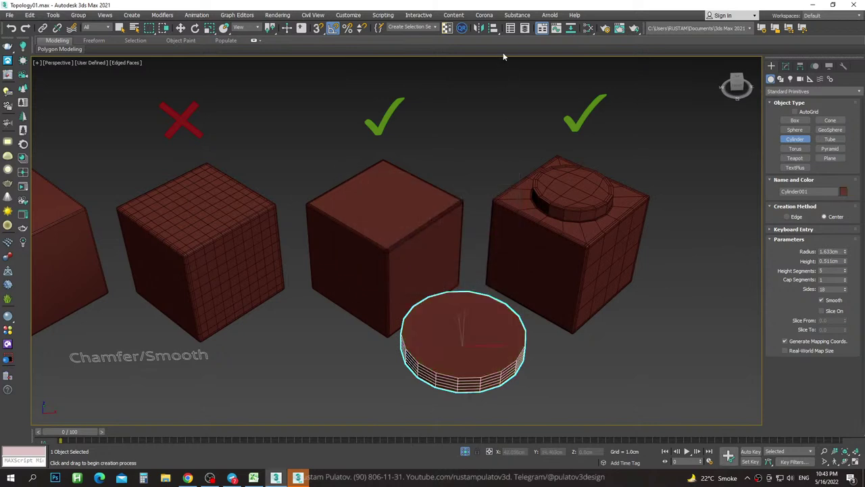
# Centre the cylinder in X and Y on the middle cube Box011 and lift it onto its top.
pyautogui.click(390, 218)
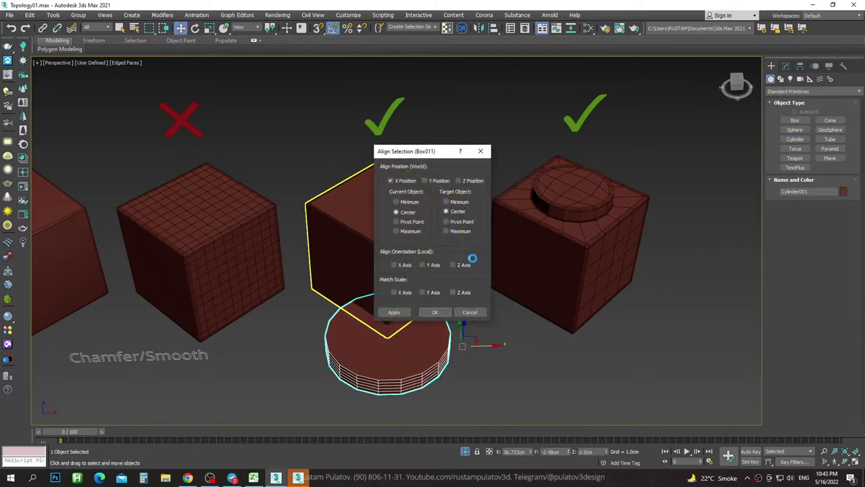
pyautogui.click(458, 181)
pyautogui.click(439, 311)
pyautogui.keyDown('alt'); pyautogui.moveTo(446, 311); pyautogui.dragTo(401, 236, button='middle'); pyautogui.keyUp('alt')
pyautogui.moveTo(401, 236); pyautogui.dragTo(401, 169)
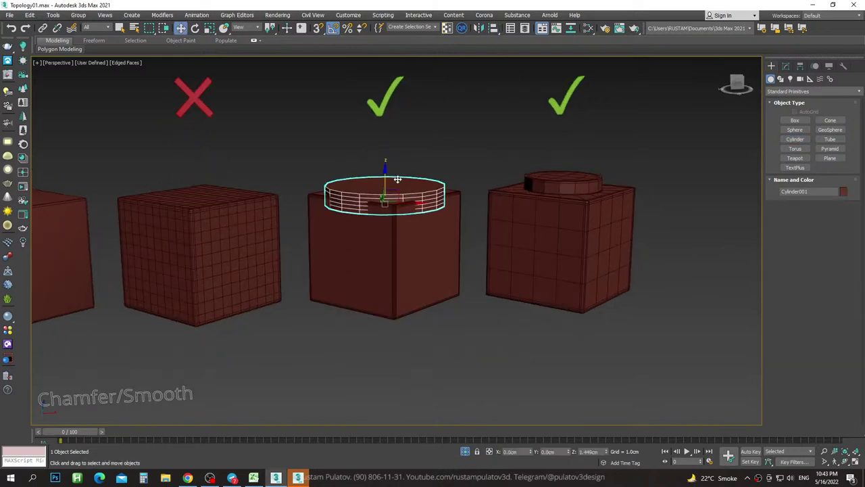
# Shrink the cylinder's radius to 0.947cm.
pyautogui.click(786, 66)
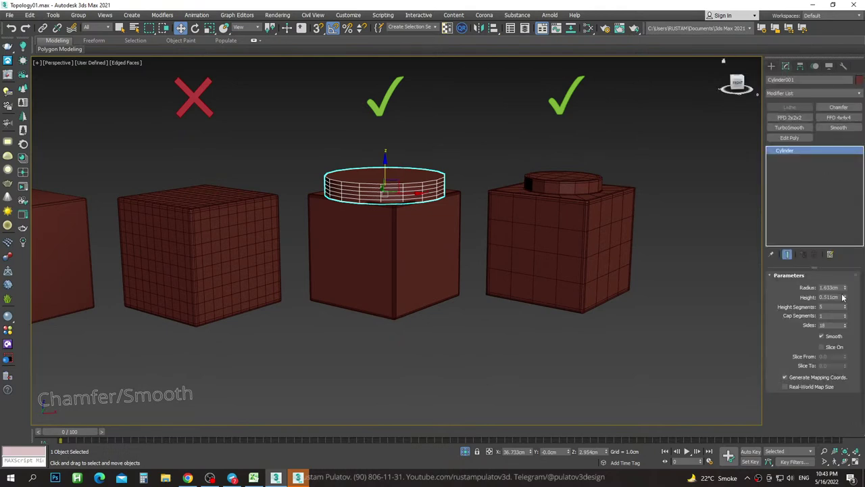
pyautogui.moveTo(844, 288); pyautogui.dragTo(851, 308)
pyautogui.keyDown('alt'); pyautogui.moveTo(473, 236); pyautogui.dragTo(417, 237, button='middle'); pyautogui.keyUp('alt')
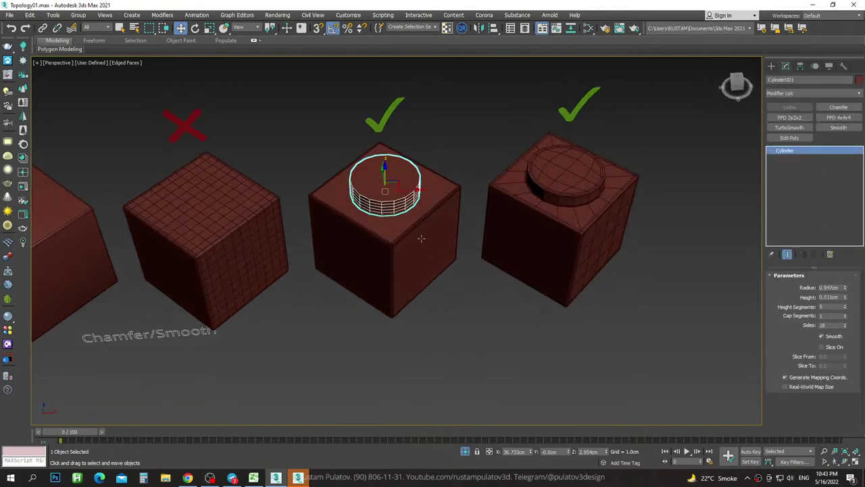
pyautogui.scroll(3, 398, 208)
# Deselect, then check the new stud with wireframe edges hidden.
pyautogui.click(488, 138)
pyautogui.press('F4')
pyautogui.scroll(5, 424, 183)
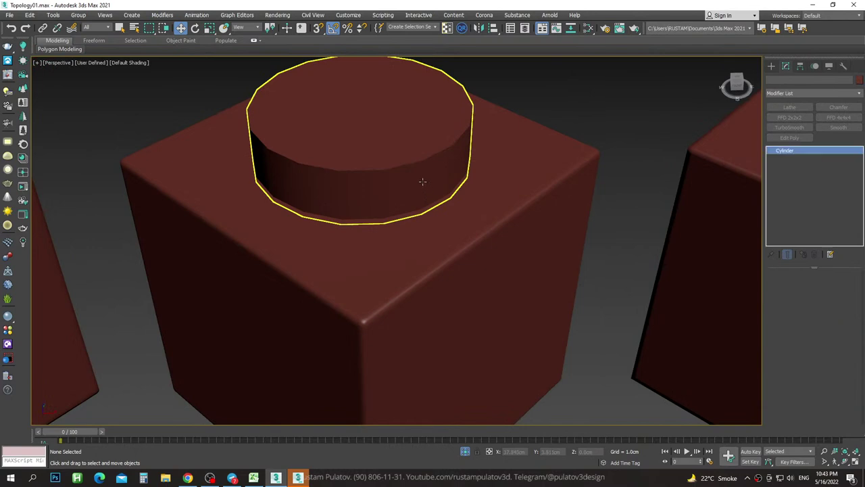
pyautogui.click(423, 184)
pyautogui.moveTo(423, 183); pyautogui.dragTo(387, 220, button='middle')
pyautogui.scroll(-4, 386, 219)
# Compare against the studded right box with wireframe edges restored, then reselect the cylinder.
pyautogui.click(624, 196)
pyautogui.scroll(2, 624, 196)
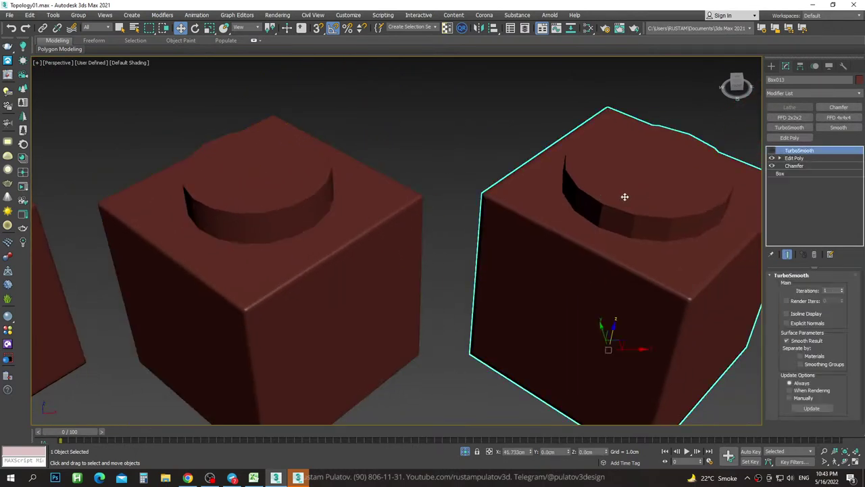
pyautogui.press('F4')
pyautogui.click(315, 220)
pyautogui.scroll(3, 297, 152)
pyautogui.click(392, 174)
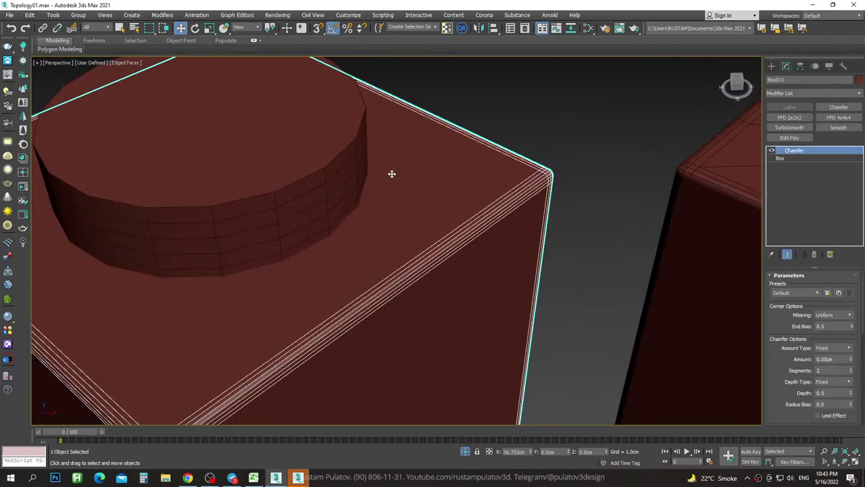
pyautogui.click(311, 148)
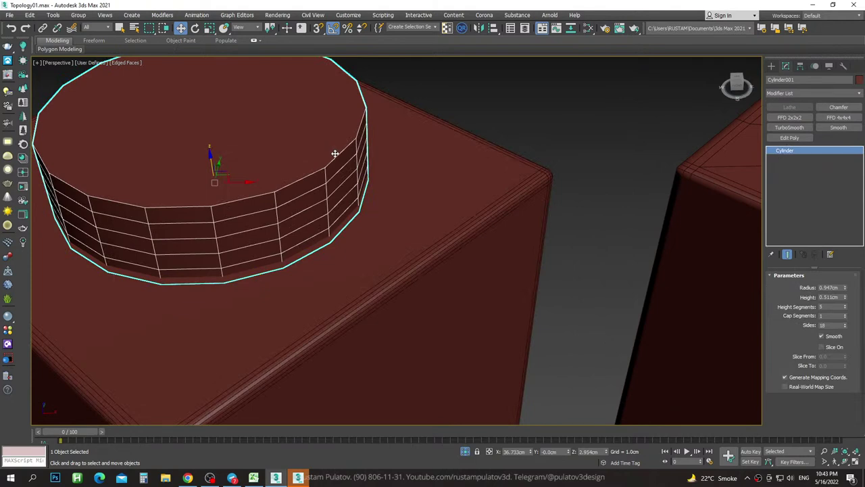
pyautogui.scroll(-3, 342, 156)
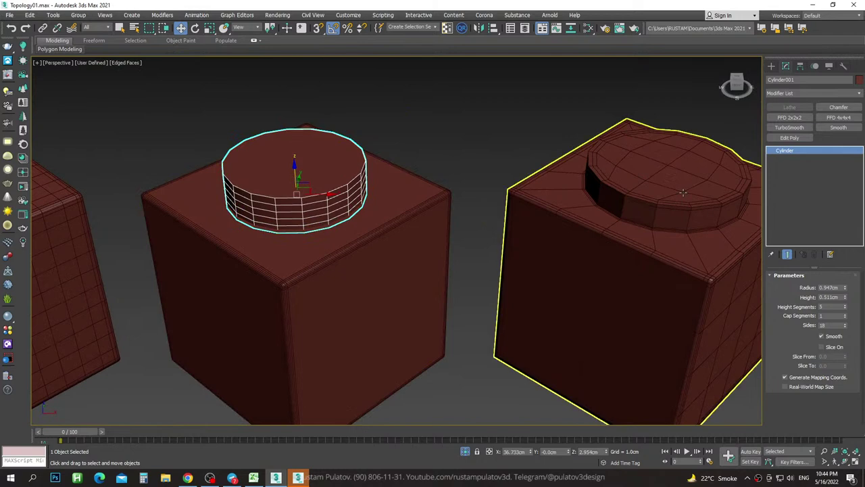
pyautogui.keyDown('alt'); pyautogui.moveTo(309, 151); pyautogui.dragTo(303, 178, button='middle'); pyautogui.keyUp('alt')
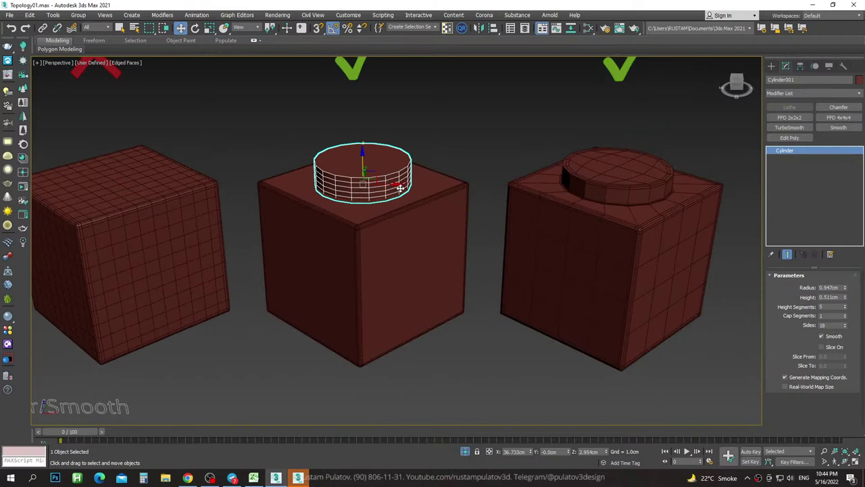
pyautogui.keyDown('alt'); pyautogui.moveTo(400, 188); pyautogui.dragTo(405, 174, button='middle'); pyautogui.keyUp('alt')
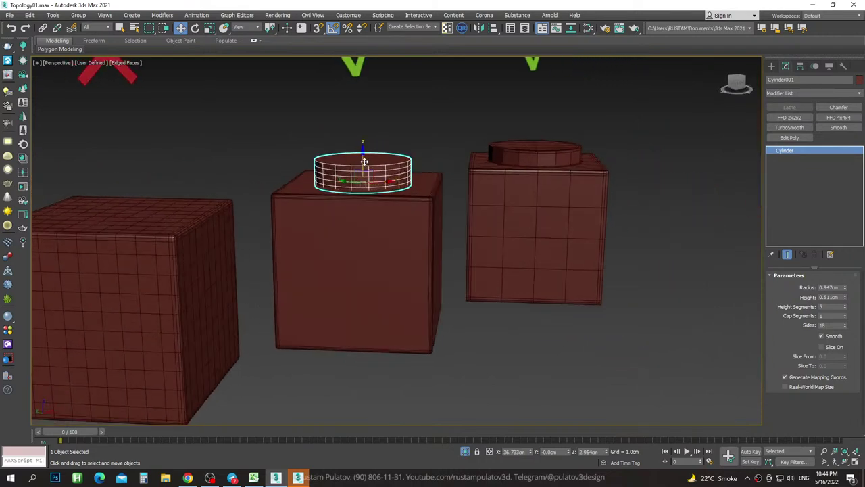
pyautogui.scroll(3, 363, 173)
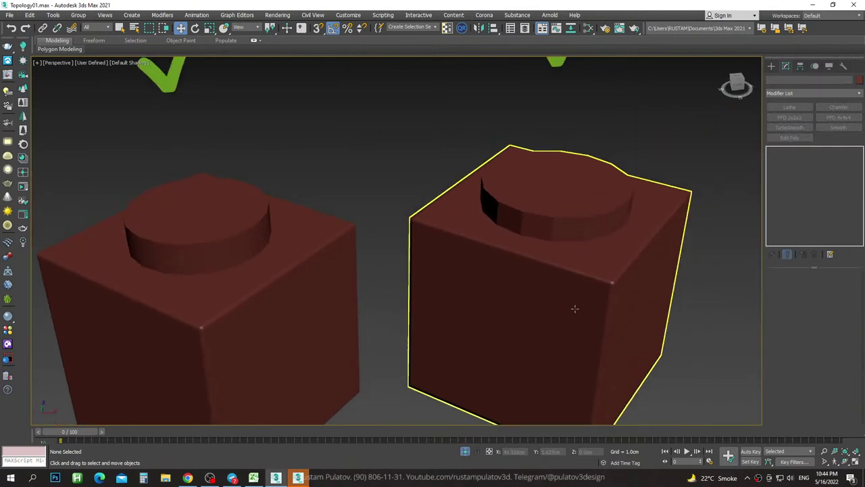
pyautogui.click(533, 195)
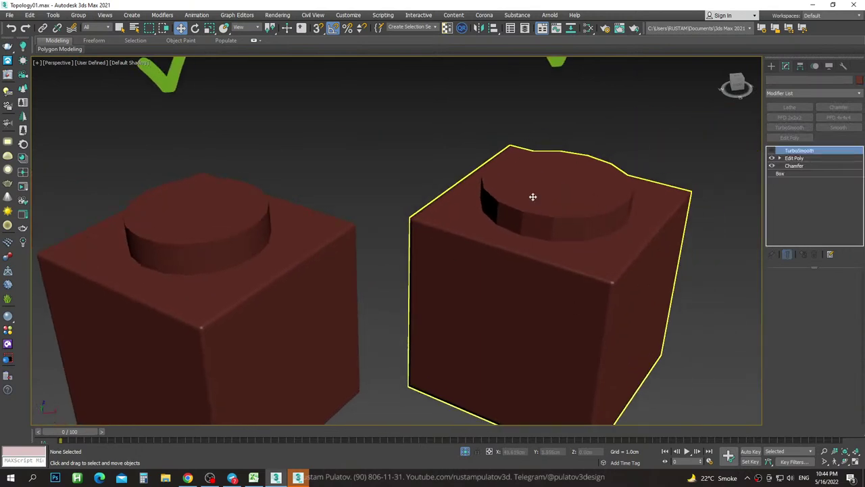
pyautogui.click(772, 150)
pyautogui.scroll(5, 595, 214)
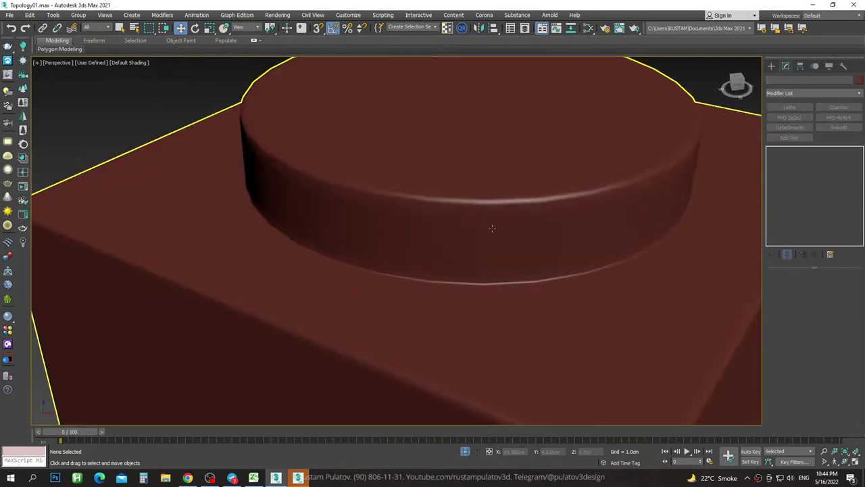
pyautogui.scroll(-3, 562, 226)
pyautogui.scroll(-3, 562, 226)
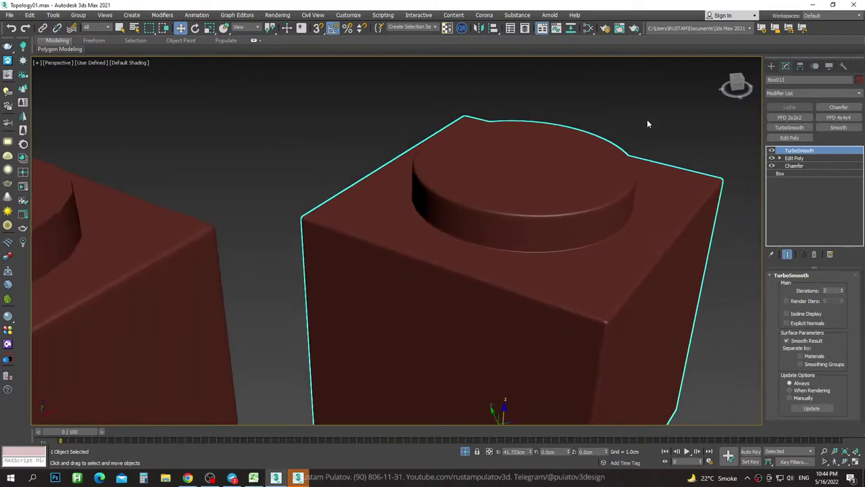
pyautogui.click(649, 124)
pyautogui.scroll(3, 545, 219)
pyautogui.scroll(3, 514, 233)
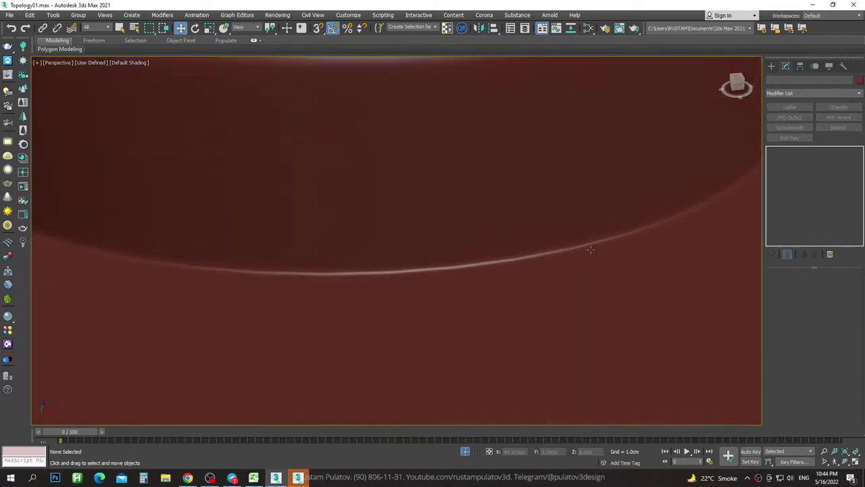
pyautogui.scroll(3, 453, 258)
pyautogui.scroll(-5, 453, 258)
pyautogui.click(371, 238)
pyautogui.scroll(3, 368, 244)
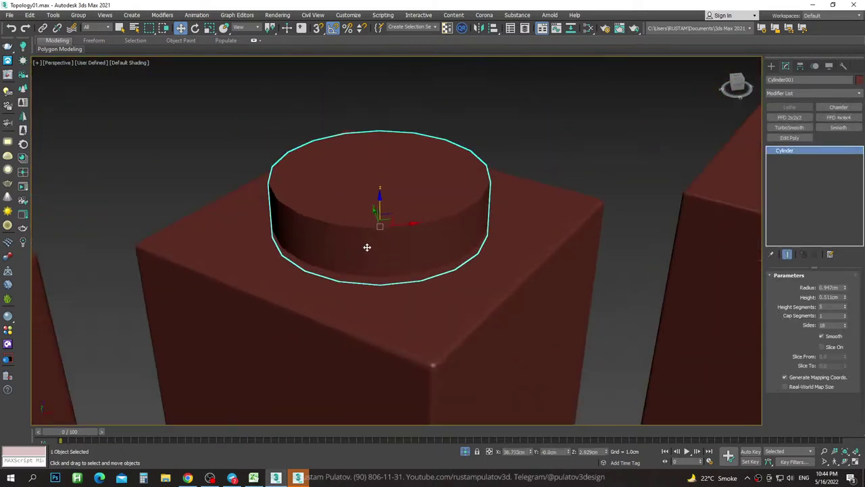
pyautogui.press('F4')
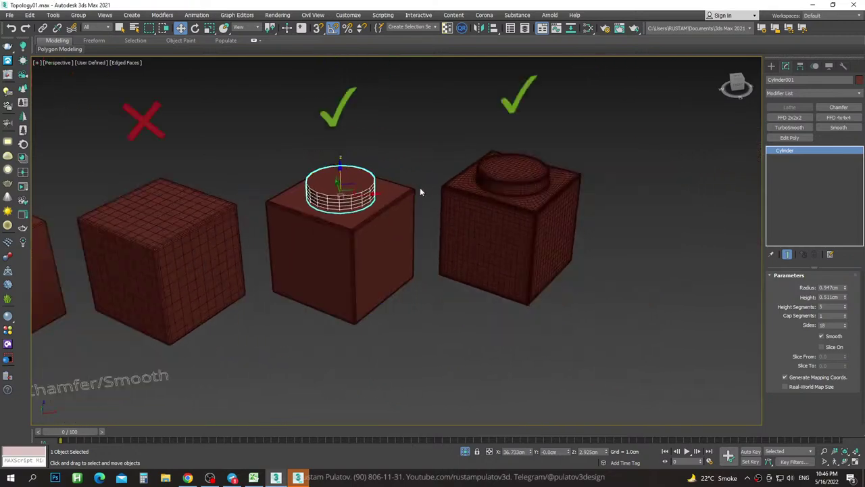
pyautogui.click(514, 243)
pyautogui.press('z')
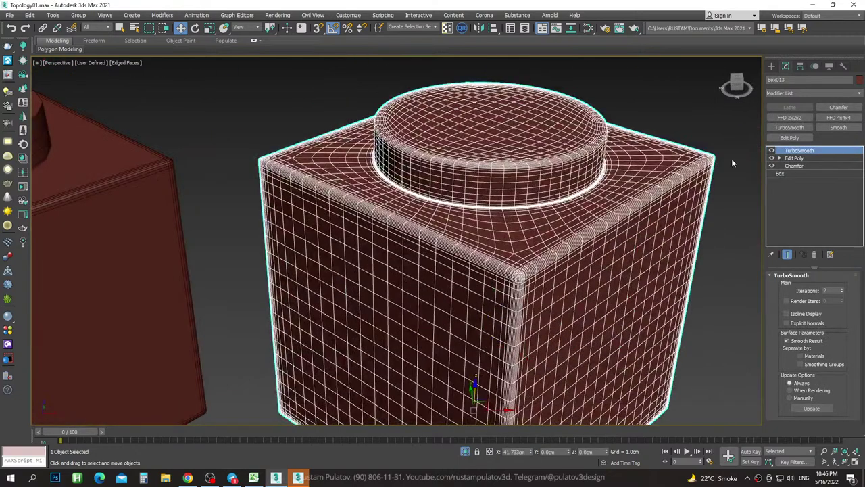
pyautogui.click(771, 150)
pyautogui.moveTo(549, 172)
pyautogui.keyDown('alt'); pyautogui.mouseDown(button='middle')
pyautogui.moveTo(520, 152)
pyautogui.moveTo(452, 144)
pyautogui.mouseUp(button='middle'); pyautogui.keyUp('alt')
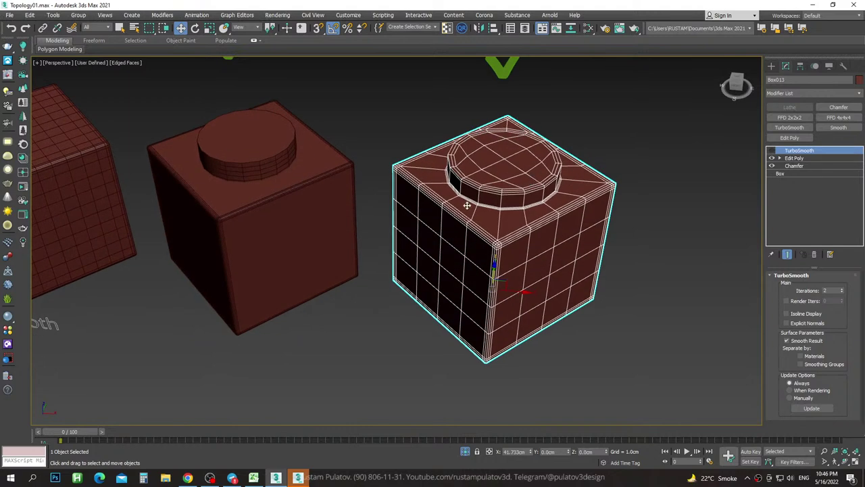
pyautogui.moveTo(467, 205)
pyautogui.keyDown('alt'); pyautogui.mouseDown(button='middle')
pyautogui.moveTo(487, 180)
pyautogui.moveTo(567, 191)
pyautogui.moveTo(514, 203)
pyautogui.moveTo(534, 192)
pyautogui.mouseUp(button='middle'); pyautogui.keyUp('alt')
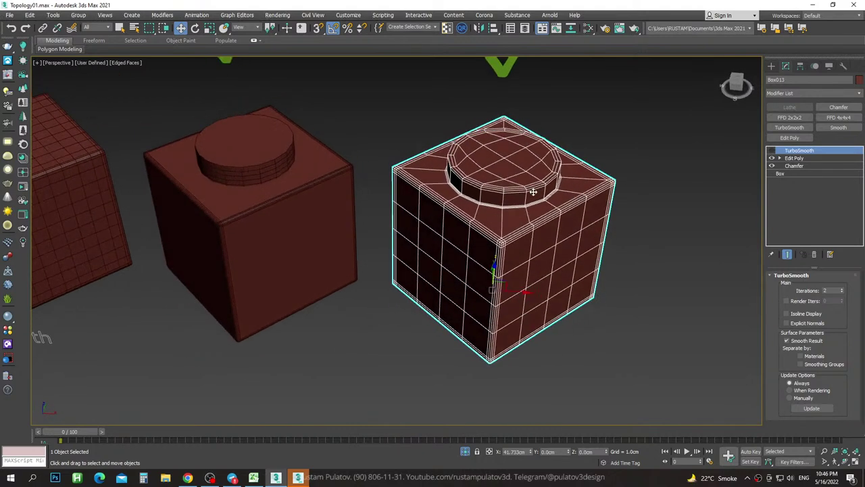
pyautogui.click(633, 137)
pyautogui.click(577, 214)
pyautogui.press('z')
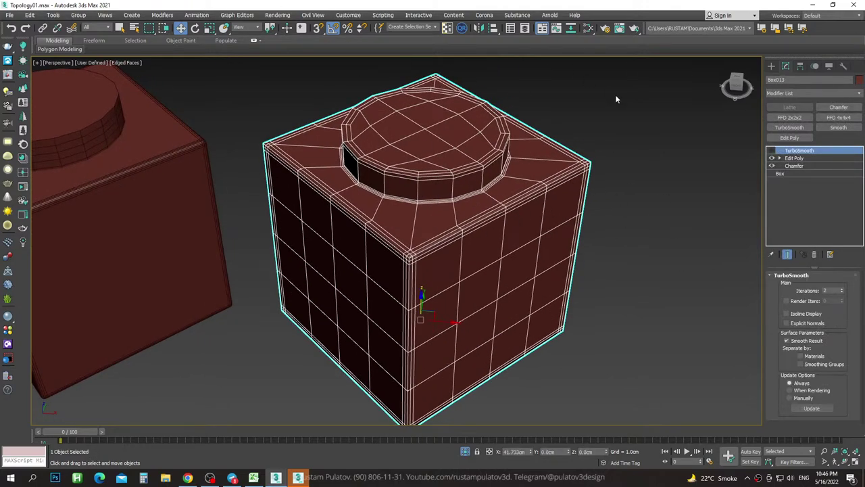
pyautogui.moveTo(431, 192); pyautogui.dragTo(511, 222, button='middle')
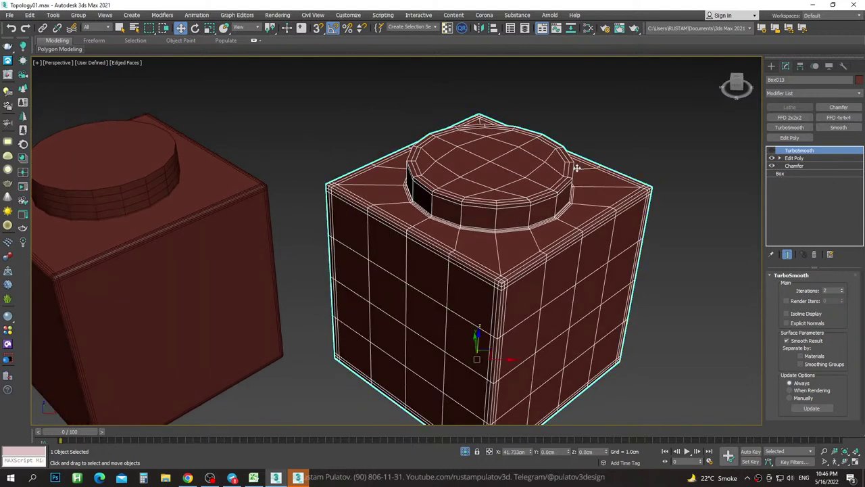
pyautogui.scroll(-5, 577, 167)
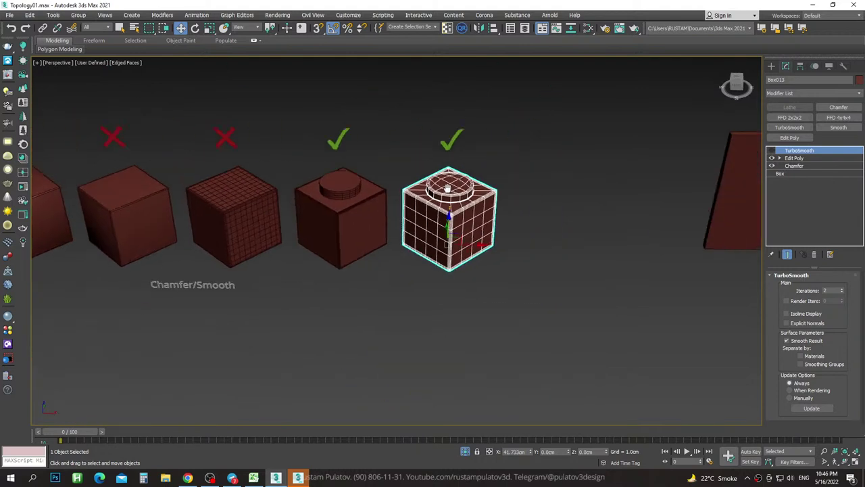
pyautogui.scroll(3, 478, 179)
pyautogui.moveTo(478, 180); pyautogui.dragTo(462, 195, button='middle')
pyautogui.scroll(-2, 462, 195)
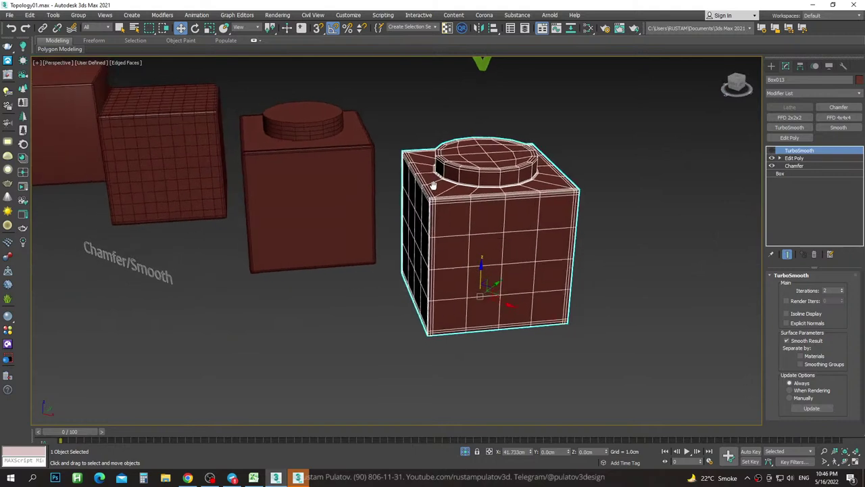
pyautogui.scroll(2, 541, 135)
pyautogui.scroll(2, 579, 127)
pyautogui.click(578, 126)
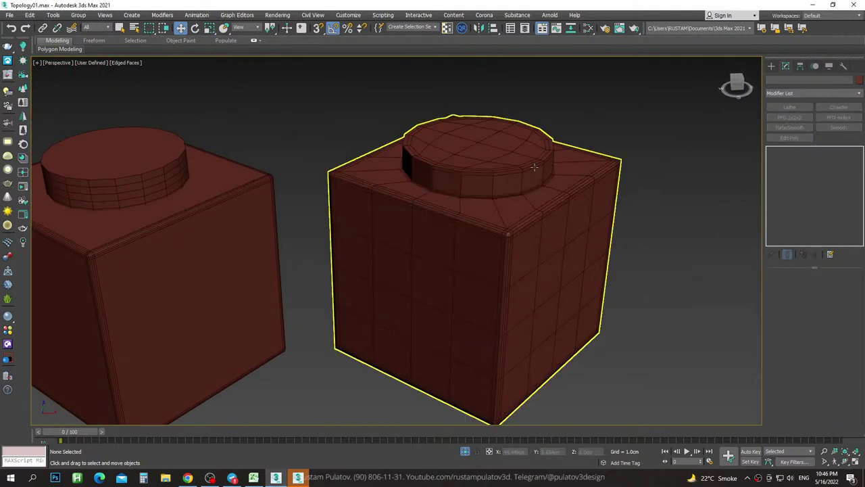
pyautogui.click(534, 167)
pyautogui.press('F4')
pyautogui.scroll(3, 518, 198)
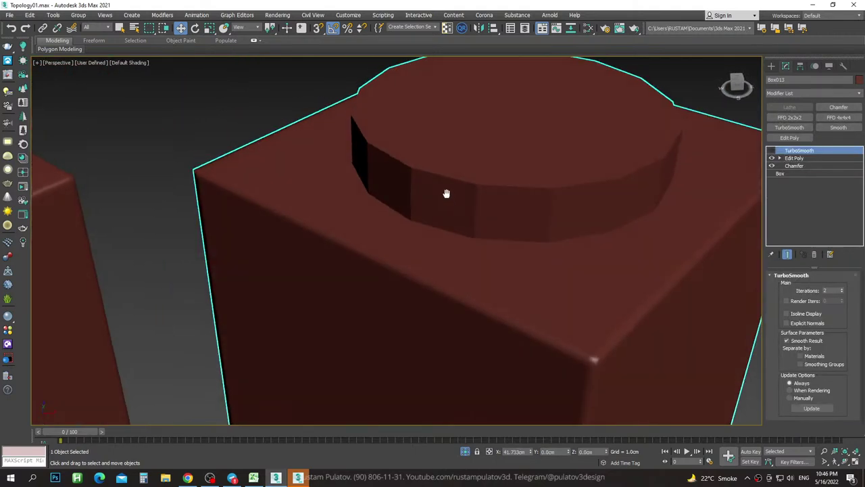
pyautogui.scroll(-3, 520, 205)
pyautogui.click(771, 153)
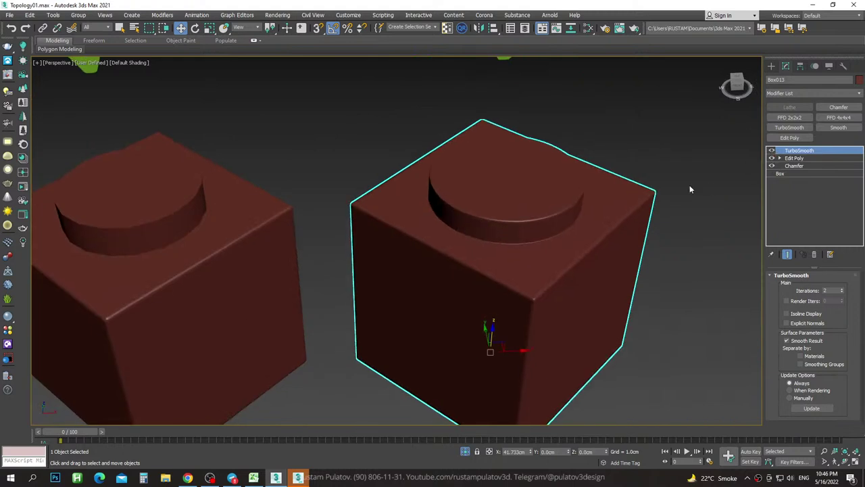
pyautogui.moveTo(569, 244)
pyautogui.keyDown('alt'); pyautogui.mouseDown(button='middle')
pyautogui.moveTo(494, 209)
pyautogui.moveTo(531, 223)
pyautogui.moveTo(613, 229)
pyautogui.moveTo(493, 219)
pyautogui.moveTo(511, 203)
pyautogui.moveTo(514, 214)
pyautogui.mouseUp(button='middle'); pyautogui.keyUp('alt')
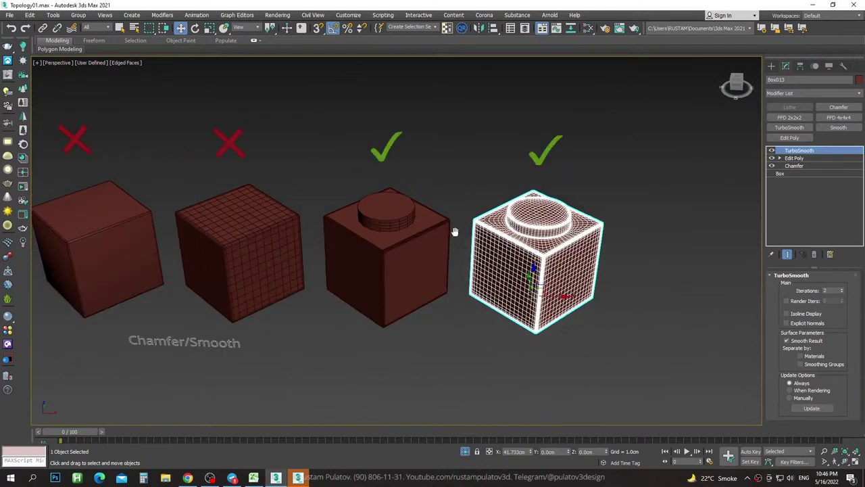
# Delete the stud from the third, chamfer-only brick.
pyautogui.click(403, 211)
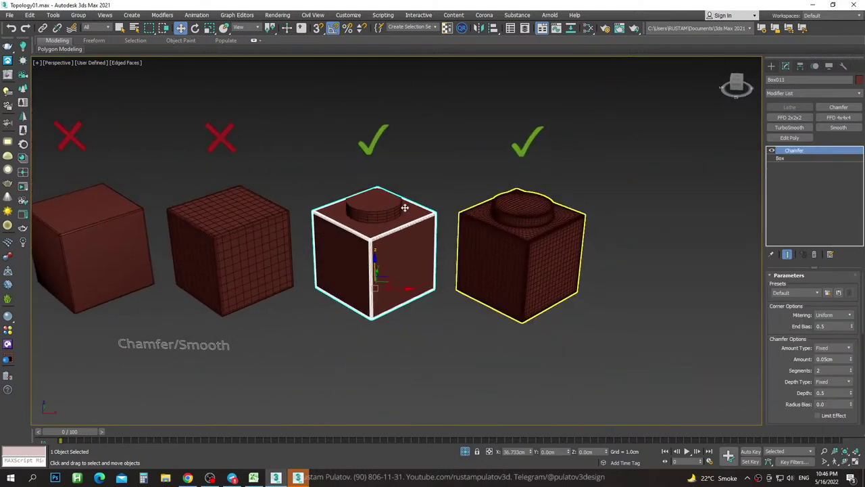
pyautogui.click(390, 203)
pyautogui.press('Delete')
pyautogui.click(399, 203)
# Inspect the chamfered third cube with wireframe edges hidden, then shown again.
pyautogui.scroll(5, 517, 233)
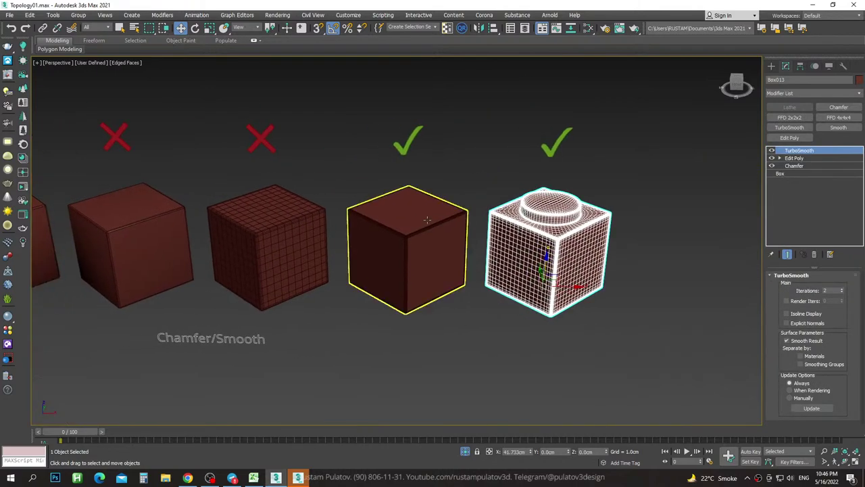
pyautogui.click(406, 235)
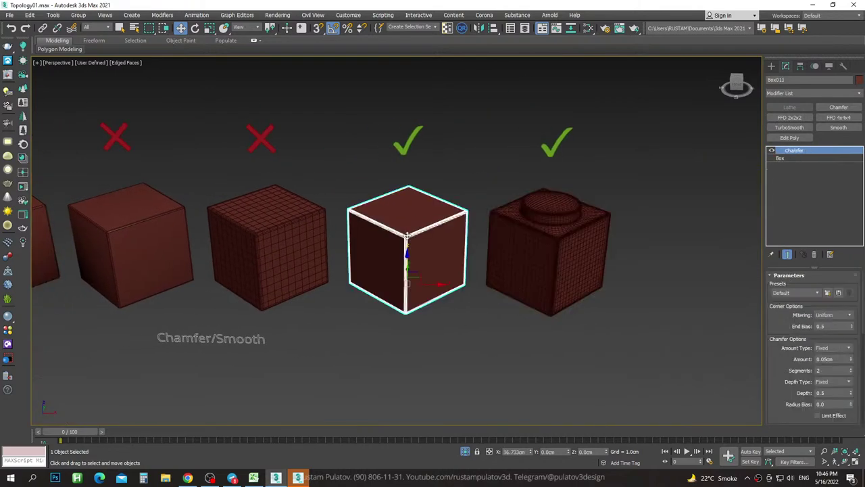
pyautogui.scroll(6, 402, 243)
pyautogui.scroll(-4, 460, 230)
pyautogui.press('F4')
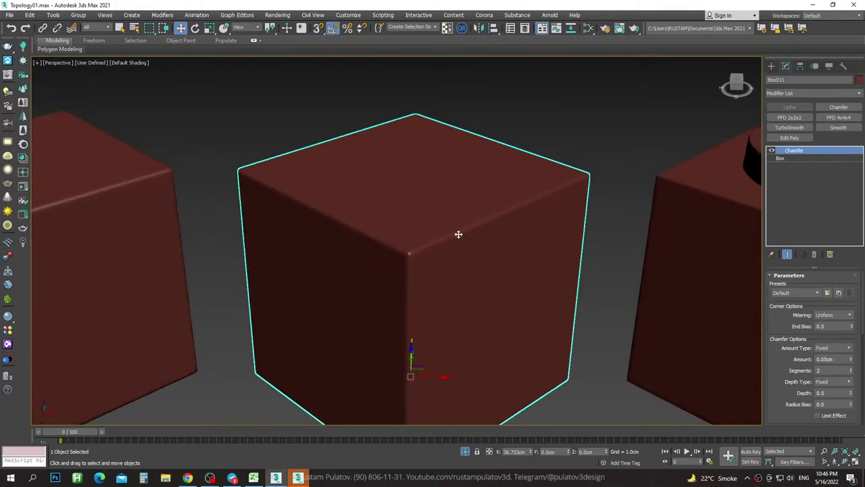
pyautogui.scroll(2, 458, 234)
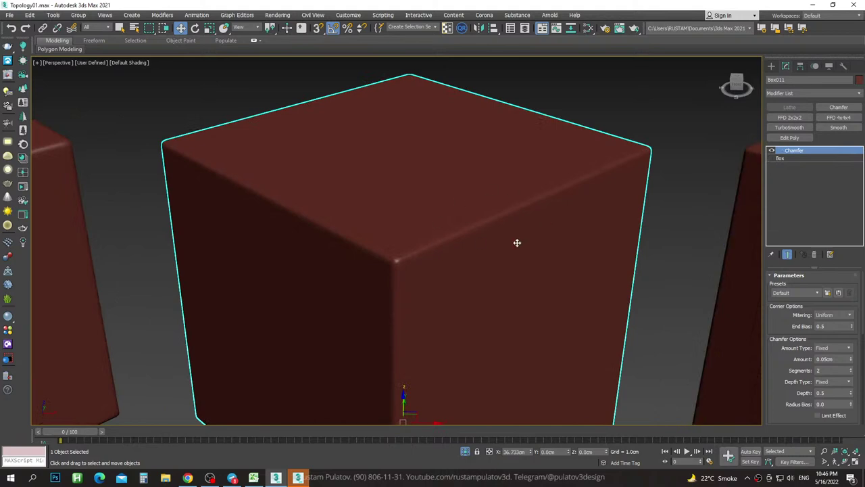
pyautogui.scroll(-2, 453, 233)
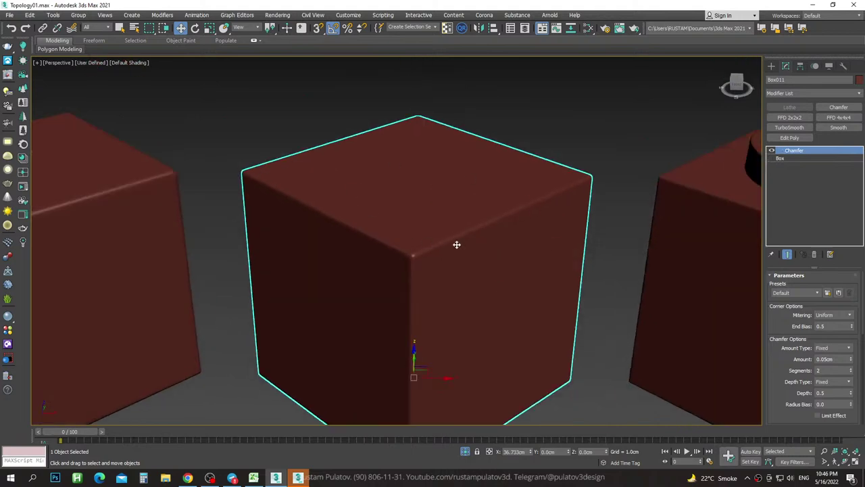
pyautogui.scroll(-5, 481, 240)
pyautogui.scroll(4, 547, 238)
pyautogui.press('F4')
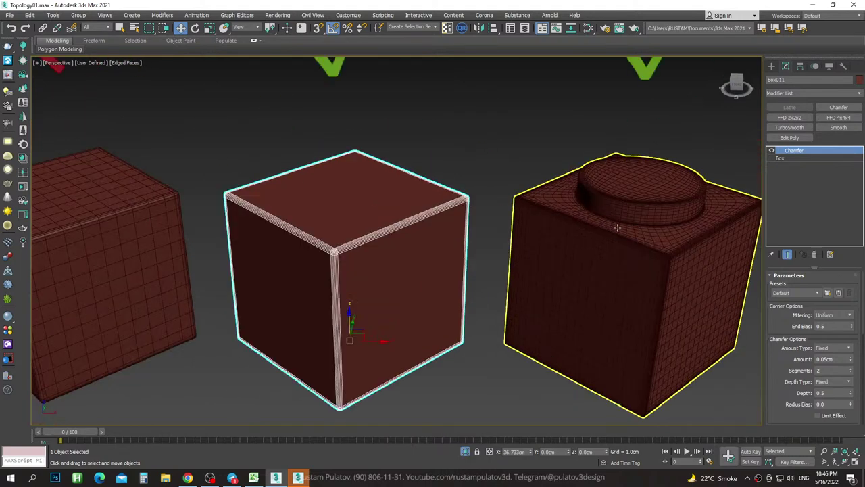
# Turn off the right brick's TurboSmooth to reveal its low-poly mesh.
pyautogui.click(616, 228)
pyautogui.click(772, 150)
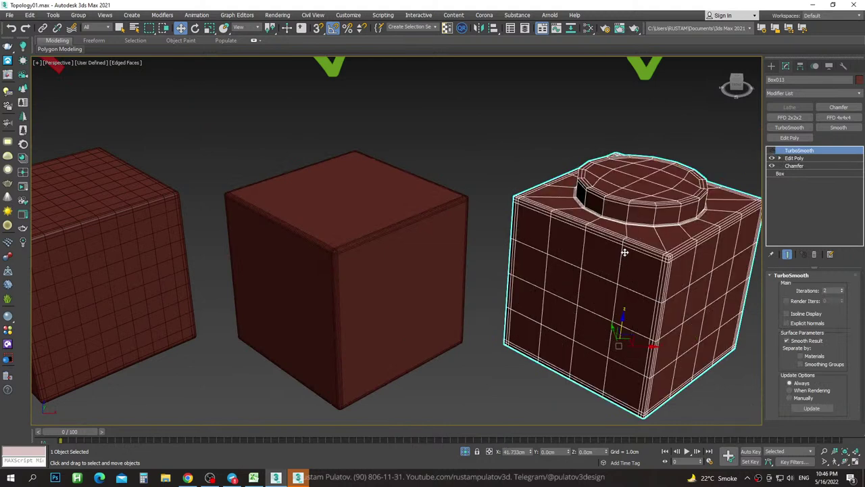
pyautogui.scroll(2, 625, 252)
pyautogui.scroll(2, 604, 206)
pyautogui.scroll(1, 527, 238)
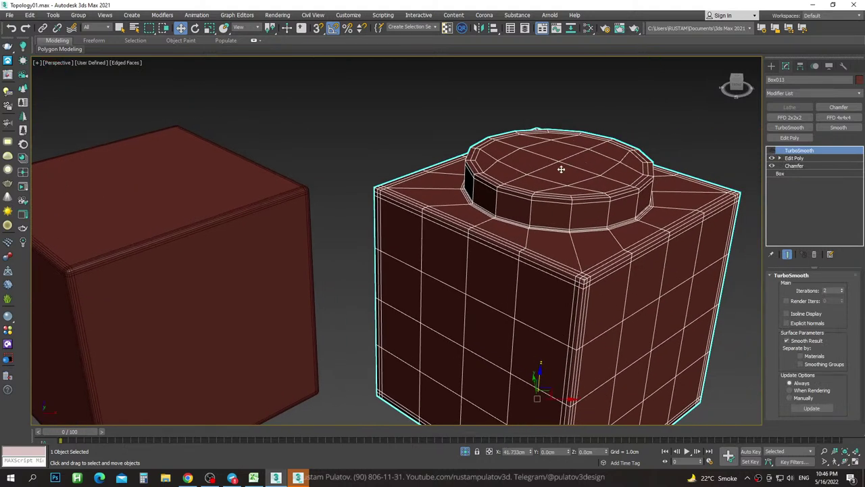
pyautogui.moveTo(506, 206); pyautogui.dragTo(551, 194, button='middle')
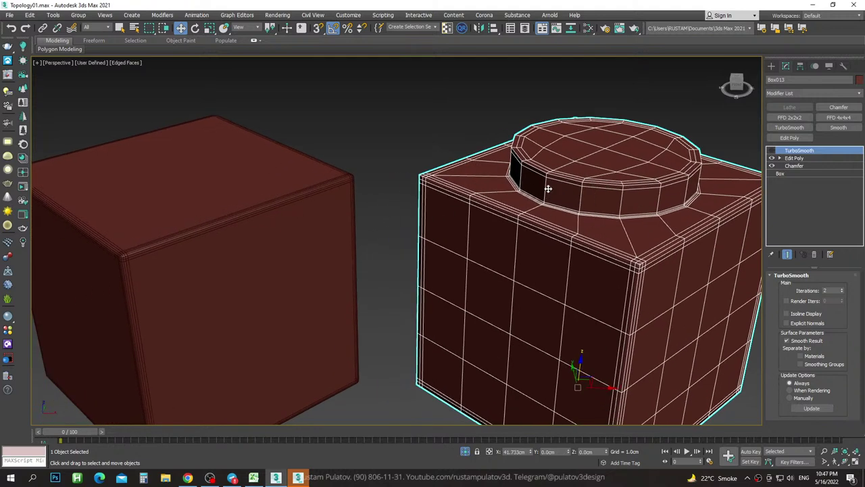
# Re-enable the stud brick's TurboSmooth to show the dense smoothed mesh.
pyautogui.click(772, 150)
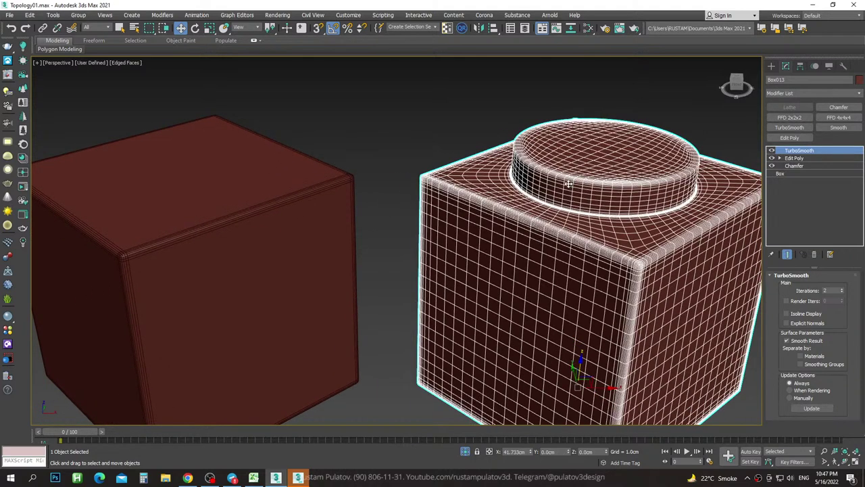
pyautogui.click(422, 129)
pyautogui.click(579, 164)
pyautogui.moveTo(424, 213)
pyautogui.mouseDown(button='middle')
pyautogui.moveTo(566, 207)
pyautogui.moveTo(471, 201)
pyautogui.mouseUp(button='middle')
pyautogui.click(322, 154)
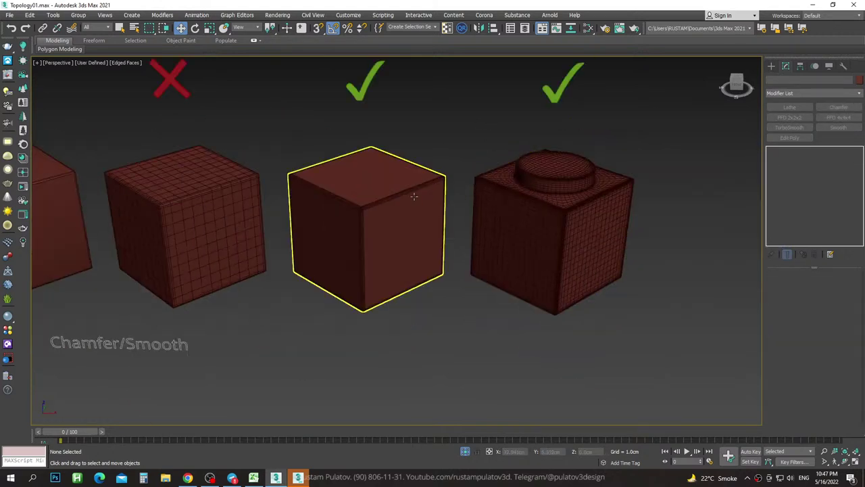
pyautogui.click(543, 201)
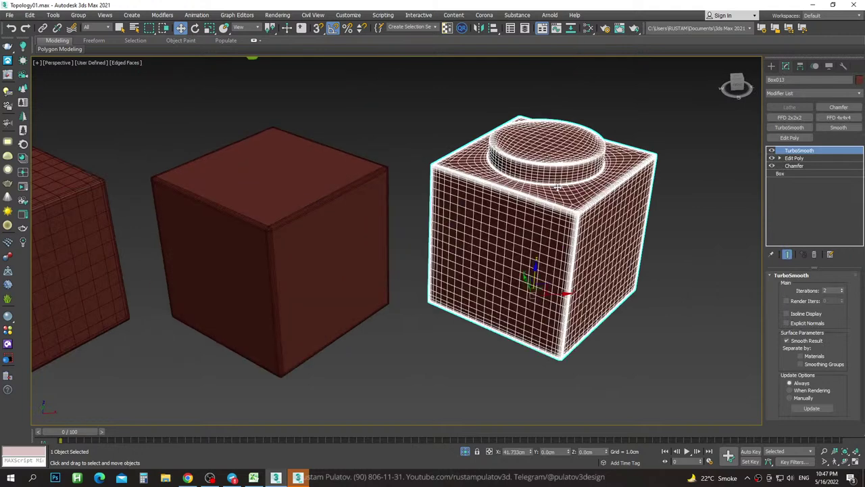
# Switch to plain Default Shading and pan over to the Tekis yuza flat-surface panels.
pyautogui.keyDown('alt'); pyautogui.moveTo(565, 188); pyautogui.dragTo(571, 171, button='middle'); pyautogui.keyUp('alt')
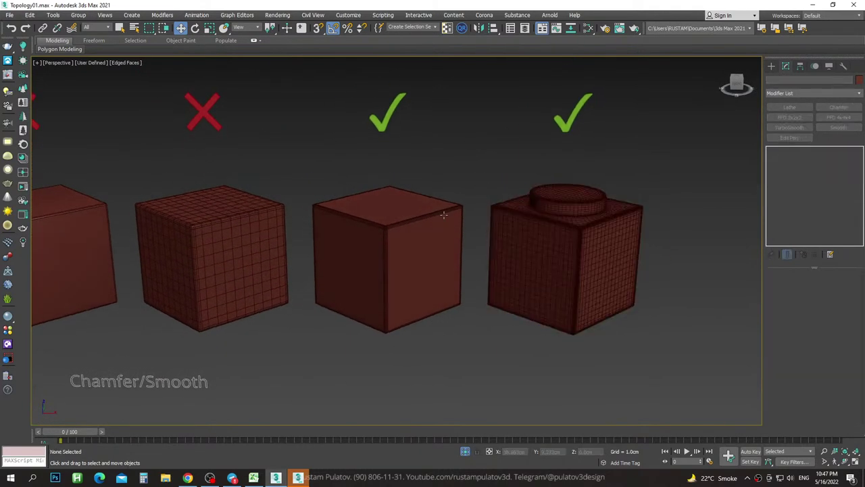
pyautogui.press('F4')
pyautogui.moveTo(618, 214)
pyautogui.mouseDown(button='middle')
pyautogui.moveTo(437, 225)
pyautogui.moveTo(424, 212)
pyautogui.moveTo(394, 240)
pyautogui.mouseUp(button='middle')
pyautogui.scroll(-3, 437, 226)
# Select the first flat-surface panel and orbit so the four panels face the camera.
pyautogui.click(382, 203)
pyautogui.scroll(-2, 394, 239)
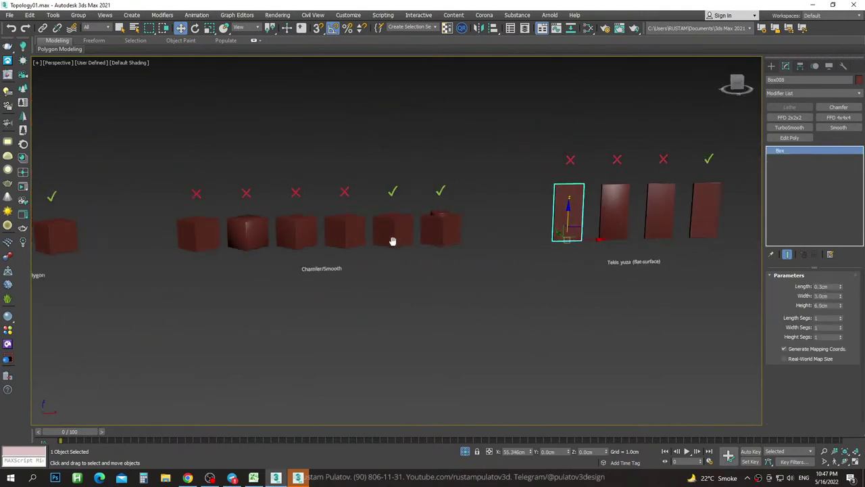
pyautogui.moveTo(620, 213)
pyautogui.mouseDown(button='middle')
pyautogui.moveTo(419, 212)
pyautogui.moveTo(441, 195)
pyautogui.moveTo(428, 197)
pyautogui.mouseUp(button='middle')
pyautogui.scroll(5, 421, 212)
pyautogui.moveTo(286, 166)
pyautogui.keyDown('alt'); pyautogui.mouseDown(button='middle')
pyautogui.moveTo(363, 198)
pyautogui.moveTo(349, 149)
pyautogui.moveTo(303, 222)
pyautogui.moveTo(318, 203)
pyautogui.moveTo(395, 252)
pyautogui.moveTo(381, 234)
pyautogui.mouseUp(button='middle'); pyautogui.keyUp('alt')
pyautogui.scroll(3, 277, 171)
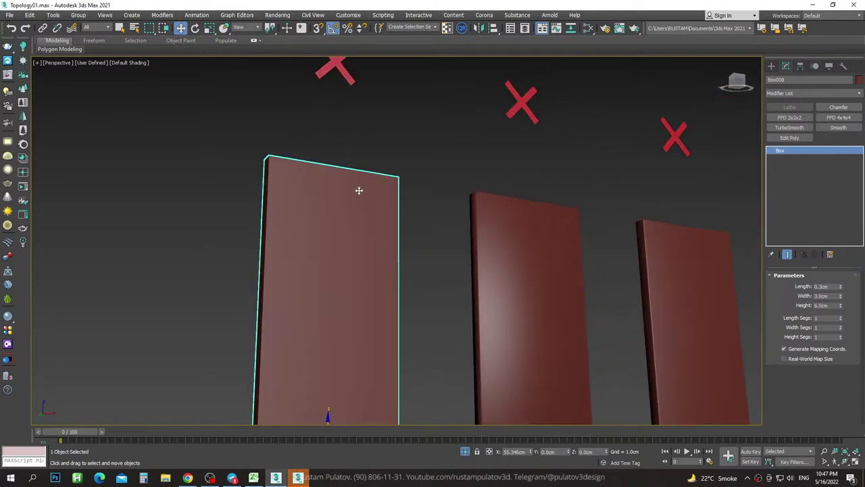
pyautogui.scroll(-4, 355, 192)
pyautogui.keyDown('alt'); pyautogui.moveTo(351, 194); pyautogui.dragTo(433, 223, button='middle'); pyautogui.keyUp('alt')
# Inspect the second panel's chamfered edge with wireframe, then return to the panel overview.
pyautogui.click(433, 222)
pyautogui.scroll(4, 415, 210)
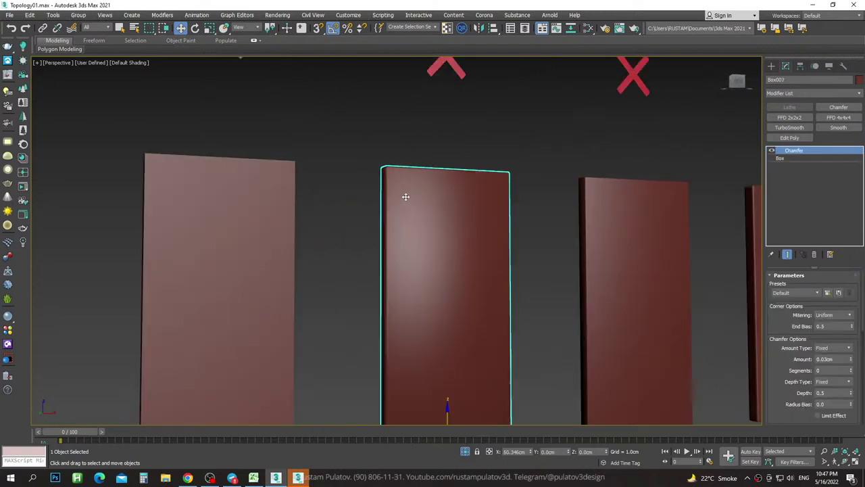
pyautogui.scroll(3, 371, 147)
pyautogui.press('F4')
pyautogui.moveTo(371, 147)
pyautogui.keyDown('alt'); pyautogui.mouseDown(button='middle')
pyautogui.moveTo(371, 139)
pyautogui.moveTo(392, 162)
pyautogui.mouseUp(button='middle'); pyautogui.keyUp('alt')
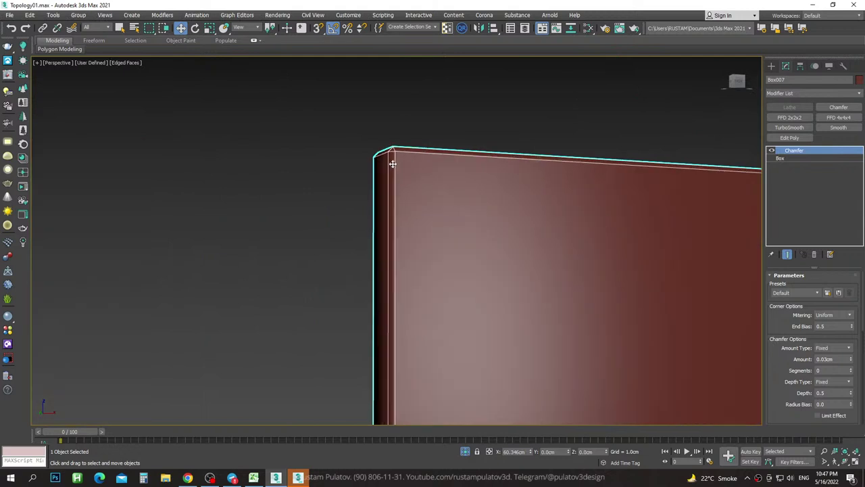
pyautogui.press('F4')
pyautogui.hotkey('shift', 'z')
pyautogui.hotkey('shift', 'z')
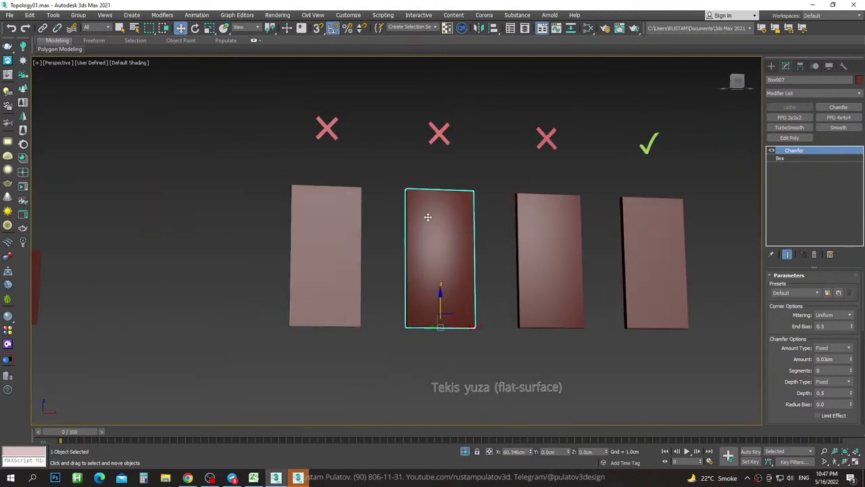
pyautogui.hotkey('shift', 'z')
pyautogui.hotkey('shift', 'z')
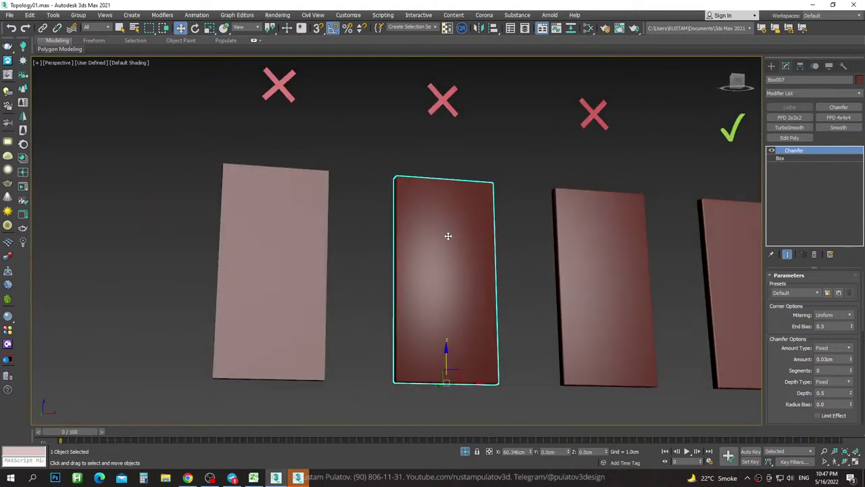
pyautogui.hotkey('shift', 'z')
pyautogui.scroll(2, 443, 268)
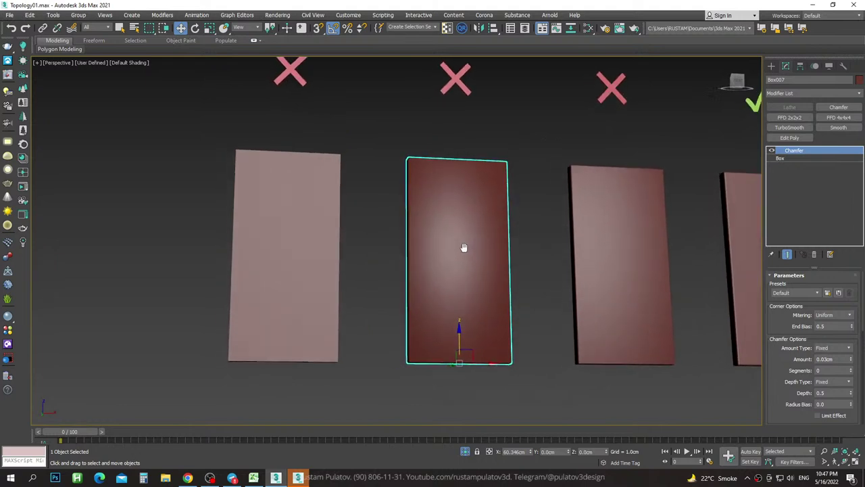
pyautogui.scroll(1, 464, 247)
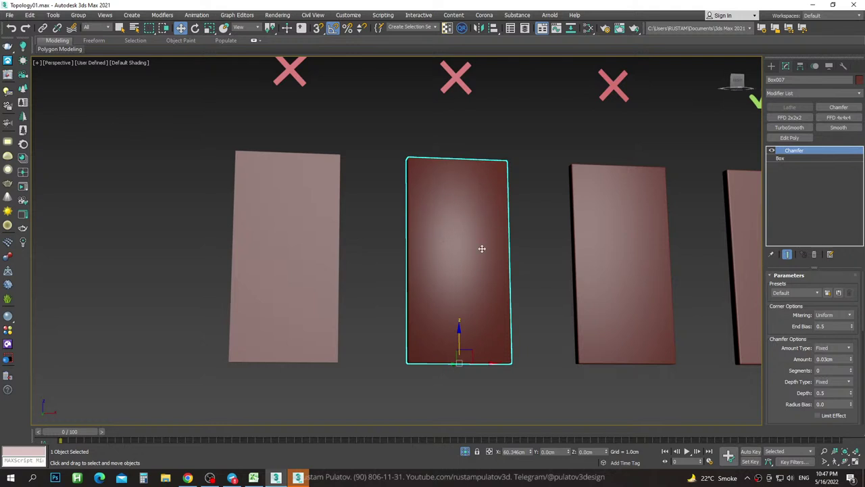
# Add a Smooth modifier to the second flat-surface panel.
pyautogui.keyDown('alt'); pyautogui.moveTo(482, 248); pyautogui.dragTo(462, 228, button='middle'); pyautogui.keyUp('alt')
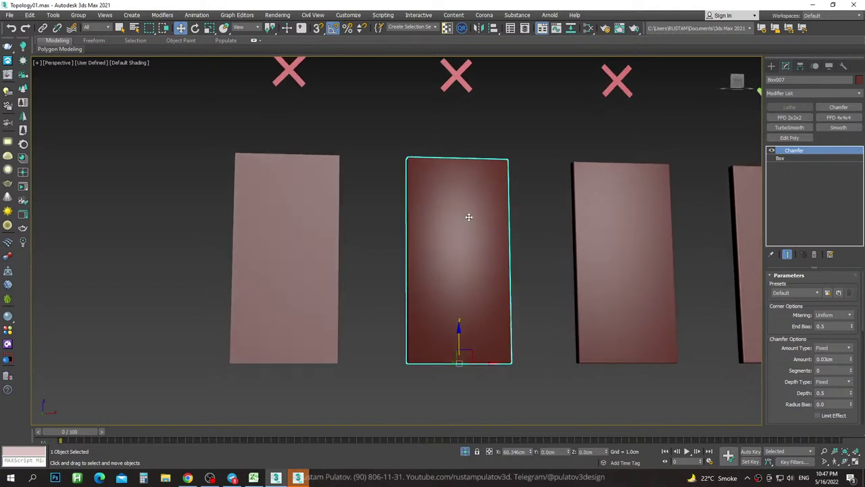
pyautogui.keyDown('alt'); pyautogui.moveTo(469, 216); pyautogui.dragTo(505, 215, button='middle'); pyautogui.keyUp('alt')
pyautogui.moveTo(486, 182)
pyautogui.keyDown('alt'); pyautogui.mouseDown(button='middle')
pyautogui.moveTo(464, 226)
pyautogui.moveTo(462, 210)
pyautogui.moveTo(464, 237)
pyautogui.moveTo(439, 190)
pyautogui.mouseUp(button='middle'); pyautogui.keyUp('alt')
pyautogui.scroll(3, 420, 183)
pyautogui.scroll(3, 421, 183)
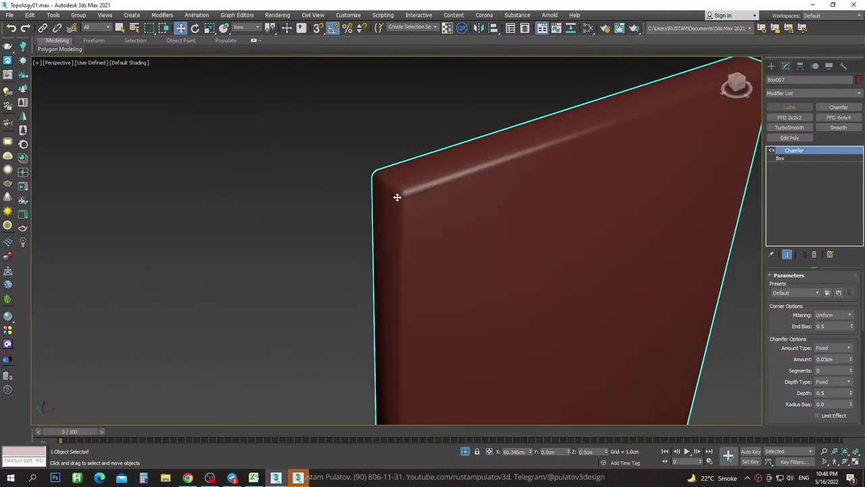
pyautogui.click(845, 129)
pyautogui.scroll(-5, 531, 191)
pyautogui.scroll(1, 498, 154)
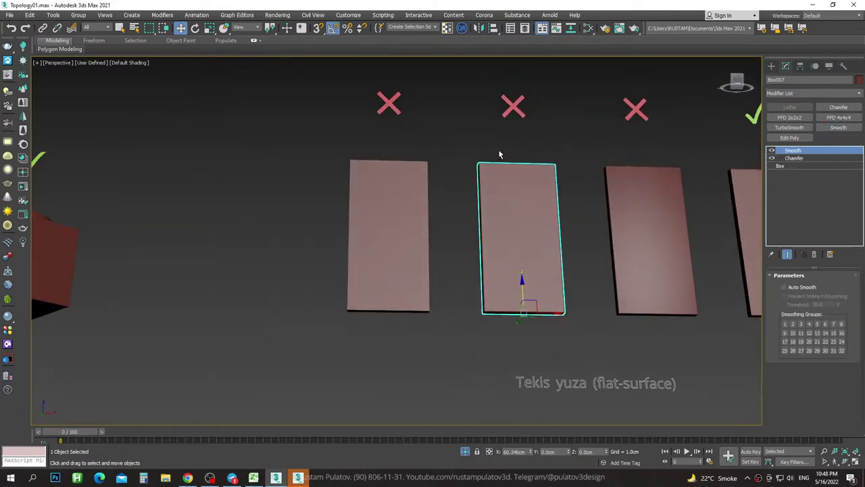
pyautogui.scroll(3, 514, 169)
# Compare the panels' shading from below, then turn off the second panel's Smooth effect.
pyautogui.moveTo(522, 178)
pyautogui.keyDown('alt'); pyautogui.mouseDown(button='middle')
pyautogui.moveTo(548, 196)
pyautogui.moveTo(545, 173)
pyautogui.moveTo(458, 222)
pyautogui.moveTo(457, 238)
pyautogui.moveTo(452, 162)
pyautogui.moveTo(458, 178)
pyautogui.mouseUp(button='middle'); pyautogui.keyUp('alt')
pyautogui.scroll(3, 460, 169)
pyautogui.scroll(-5, 460, 169)
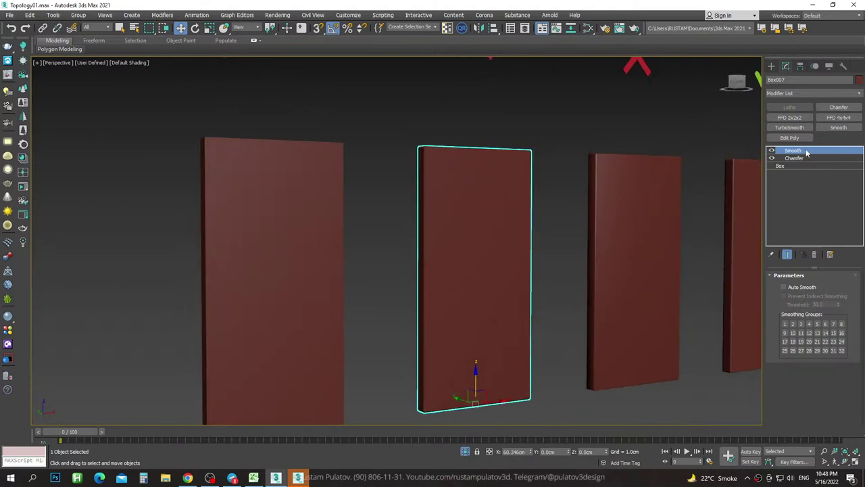
pyautogui.keyDown('alt'); pyautogui.moveTo(470, 253); pyautogui.dragTo(453, 231, button='middle'); pyautogui.keyUp('alt')
pyautogui.click(771, 150)
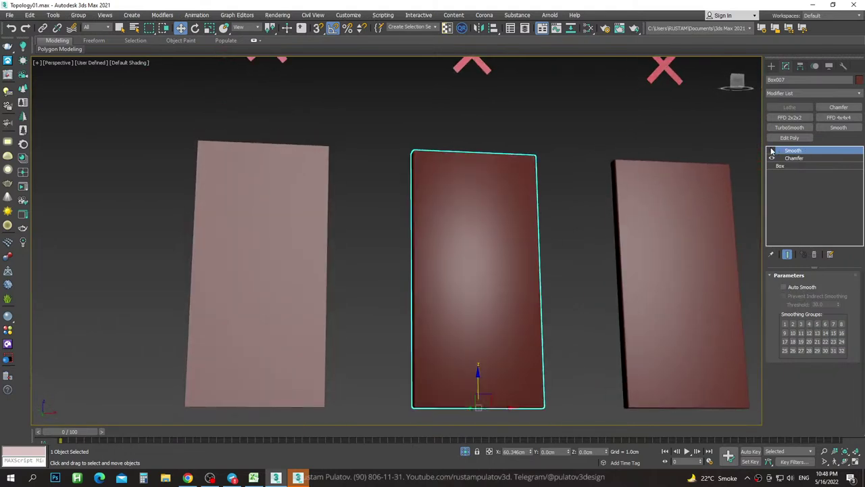
pyautogui.scroll(-4, 501, 195)
pyautogui.scroll(2, 580, 224)
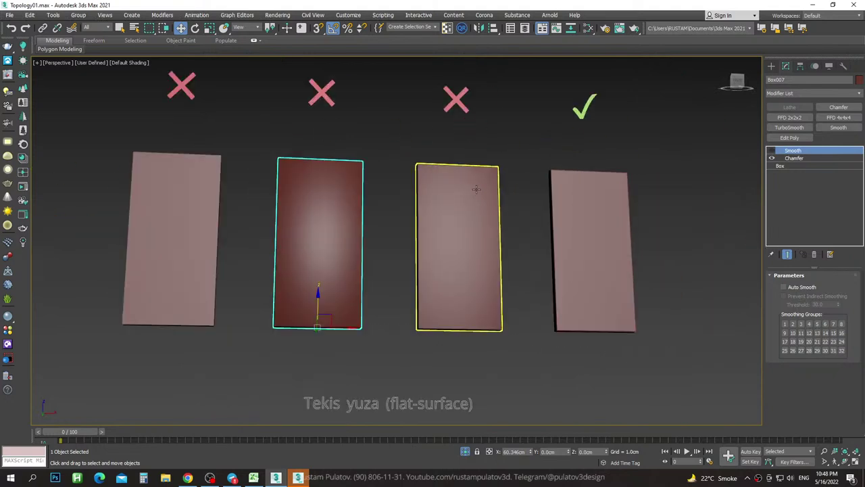
# Examine the third panel's top corner with wireframe edges, then return to the overview.
pyautogui.click(473, 180)
pyautogui.keyDown('alt'); pyautogui.moveTo(474, 180); pyautogui.dragTo(396, 187, button='middle'); pyautogui.keyUp('alt')
pyautogui.scroll(3, 370, 137)
pyautogui.press('F4')
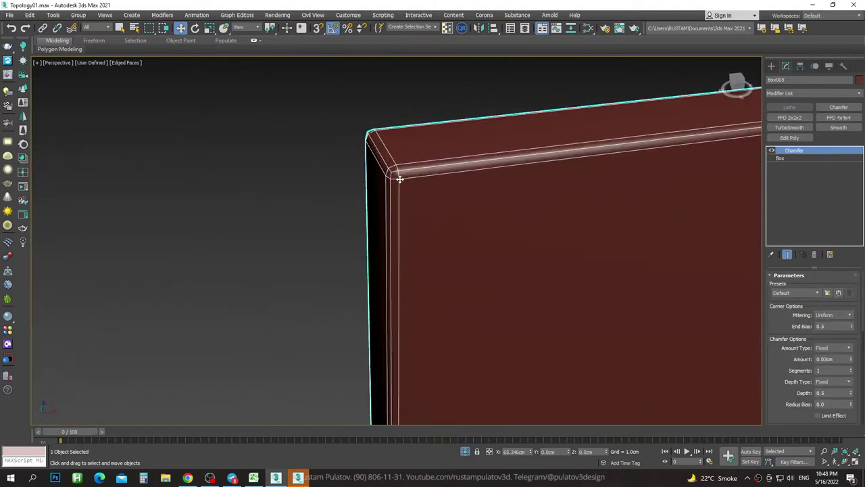
pyautogui.scroll(2, 406, 131)
pyautogui.press('F4')
pyautogui.hotkey('shift', 'z')
pyautogui.hotkey('shift', 'z')
pyautogui.hotkey('shift', 'z')
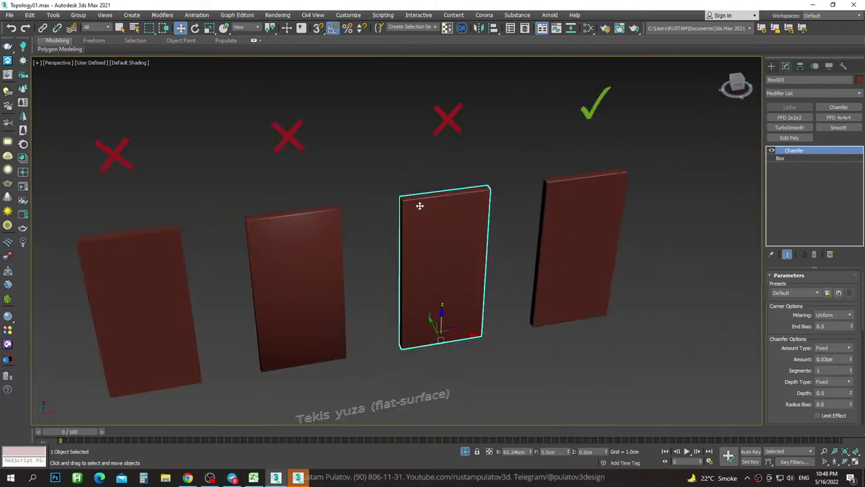
pyautogui.hotkey('shift', 'z')
pyautogui.hotkey('shift', 'z')
pyautogui.hotkey('shift', 'z')
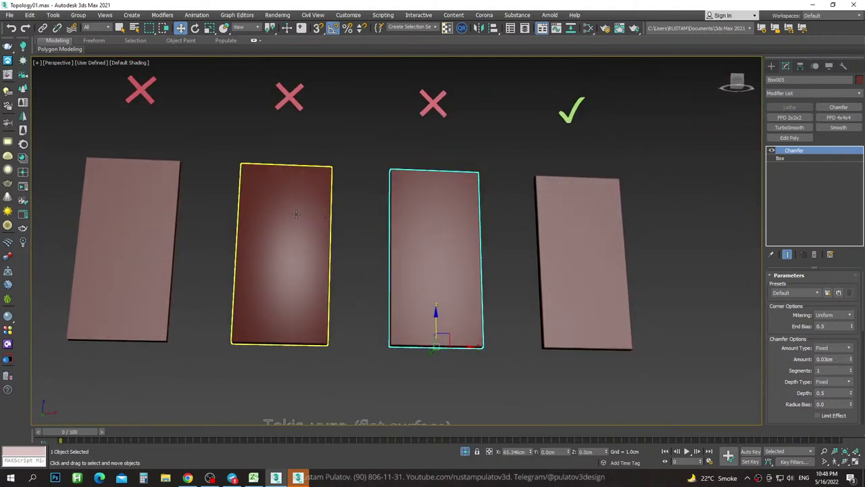
# Flip between the corner close-up and four-panel overview, toggling wireframe edges to compare.
pyautogui.hotkey('shift', 'y')
pyautogui.hotkey('shift', 'y')
pyautogui.press('F4')
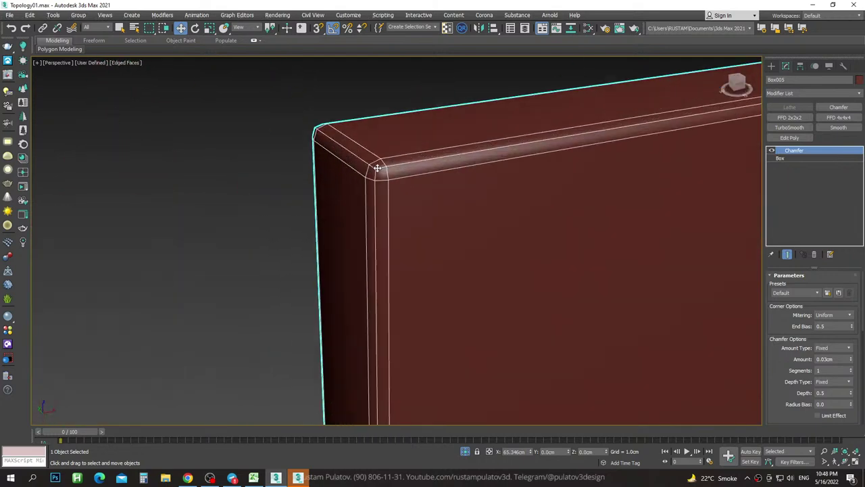
pyautogui.hotkey('shift', 'y')
pyautogui.hotkey('shift', 'z')
pyautogui.hotkey('shift', 'z')
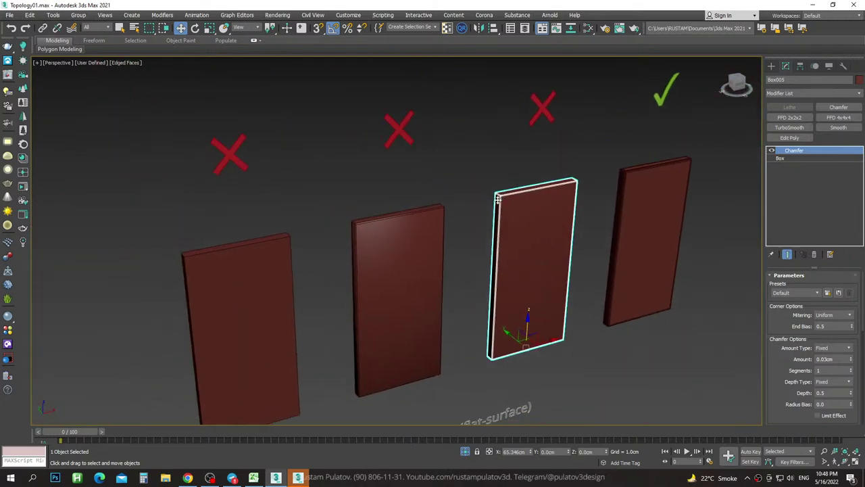
pyautogui.hotkey('shift', 'z')
pyautogui.press('F4')
pyautogui.hotkey('shift', 'z')
pyautogui.hotkey('shift', 'y')
pyautogui.hotkey('shift', 'y')
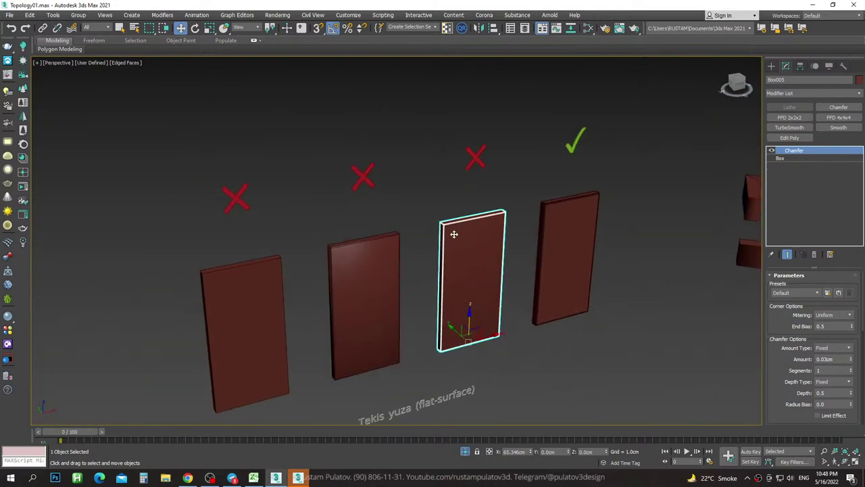
pyautogui.hotkey('shift', 'y')
pyautogui.press('F4')
pyautogui.hotkey('shift', 'y')
pyautogui.press('F4')
pyautogui.hotkey('shift', 'z')
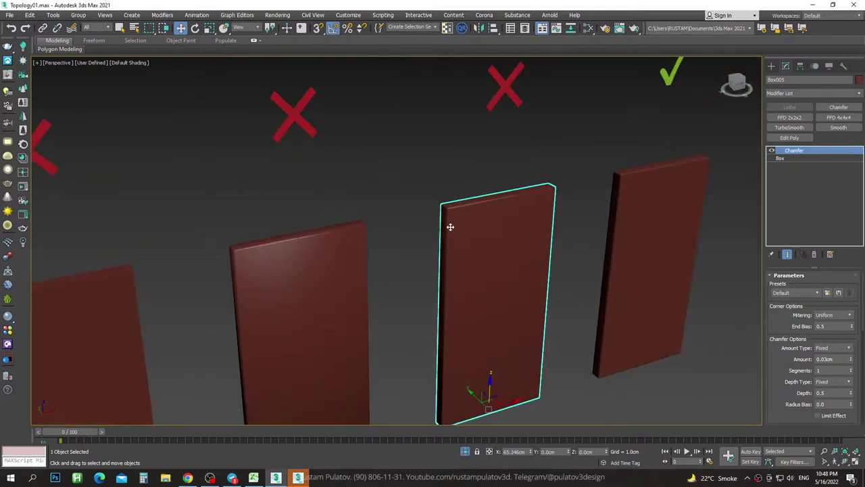
pyautogui.hotkey('shift', 'z')
pyautogui.moveTo(497, 231)
pyautogui.mouseDown(button='middle')
pyautogui.moveTo(467, 236)
pyautogui.moveTo(459, 223)
pyautogui.moveTo(441, 235)
pyautogui.mouseUp(button='middle')
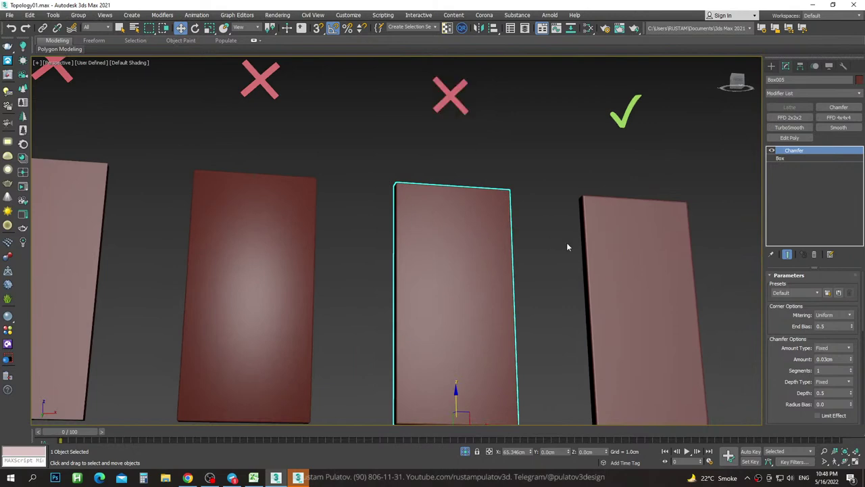
pyautogui.hotkey('shift', 'z')
# Review the checked panel Box006's 0.03cm, 1-segment chamfered side with wireframe edges.
pyautogui.click(483, 210)
pyautogui.scroll(-3, 482, 185)
pyautogui.scroll(6, 484, 155)
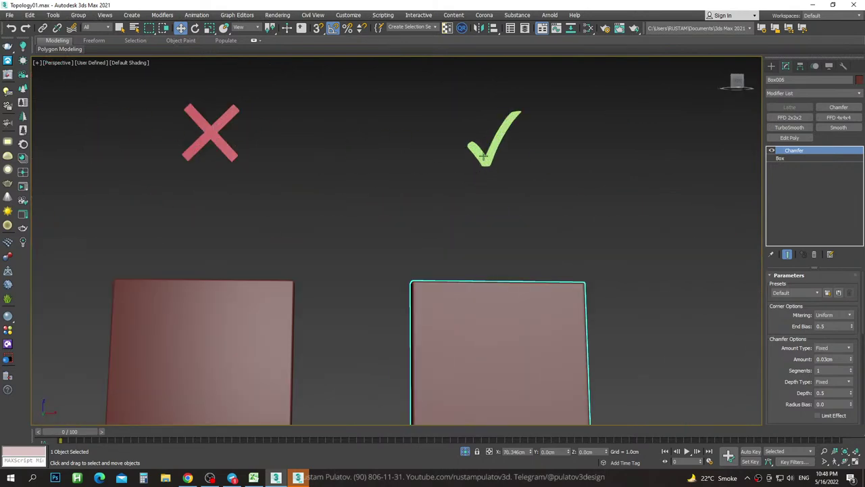
pyautogui.scroll(-3, 483, 202)
pyautogui.scroll(1, 482, 226)
pyautogui.scroll(2, 477, 223)
pyautogui.press('F4')
pyautogui.scroll(4, 423, 201)
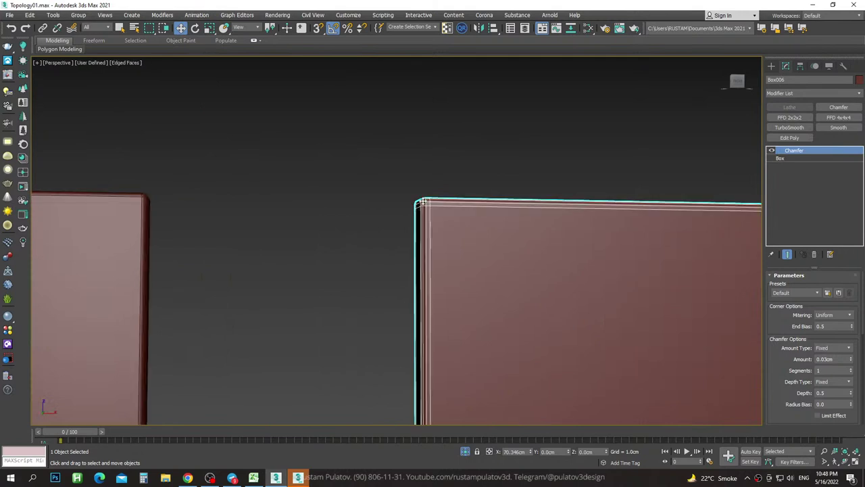
pyautogui.keyDown('alt'); pyautogui.moveTo(423, 202); pyautogui.dragTo(436, 196, button='middle'); pyautogui.keyUp('alt')
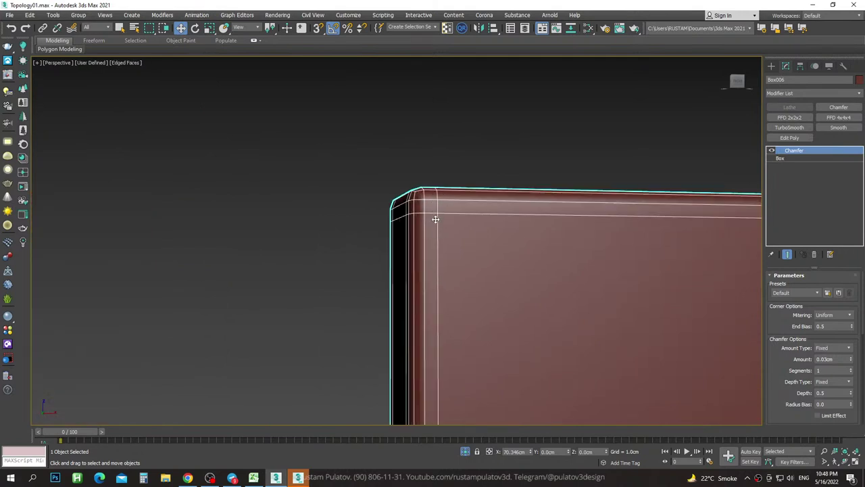
pyautogui.scroll(-5, 476, 173)
pyautogui.scroll(-3, 482, 203)
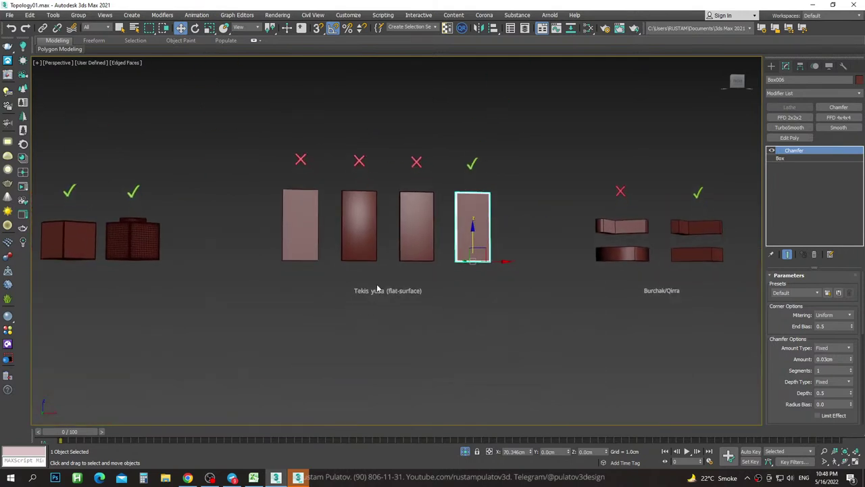
# Frame the six Chamfer/Smooth cubes and select their caption text.
pyautogui.scroll(-2, 372, 287)
pyautogui.moveTo(373, 287); pyautogui.dragTo(450, 278, button='middle')
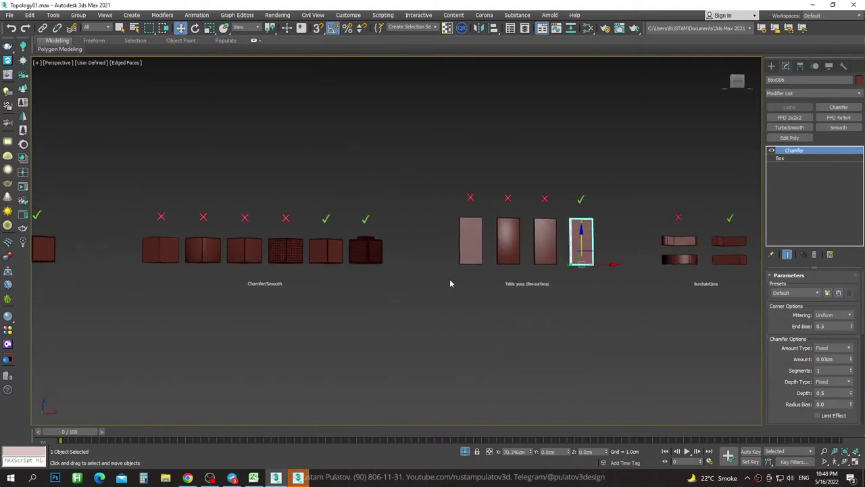
pyautogui.scroll(2, 450, 279)
pyautogui.scroll(4, 482, 173)
pyautogui.scroll(-3, 482, 173)
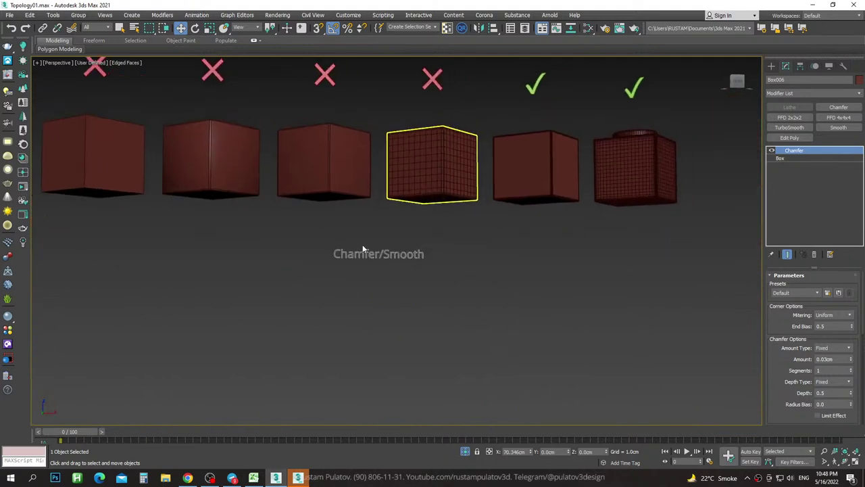
pyautogui.moveTo(412, 225); pyautogui.dragTo(412, 244, button='middle')
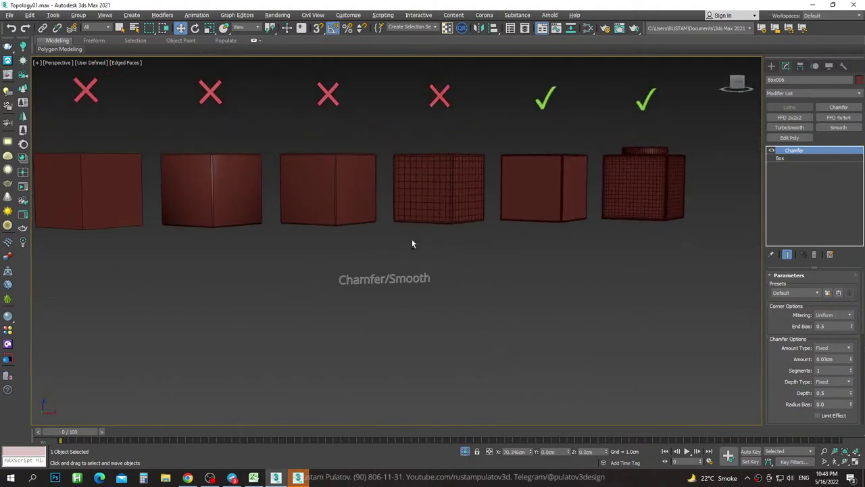
pyautogui.click(386, 280)
pyautogui.scroll(-4, 386, 281)
pyautogui.scroll(-2, 426, 257)
pyautogui.scroll(5, 448, 255)
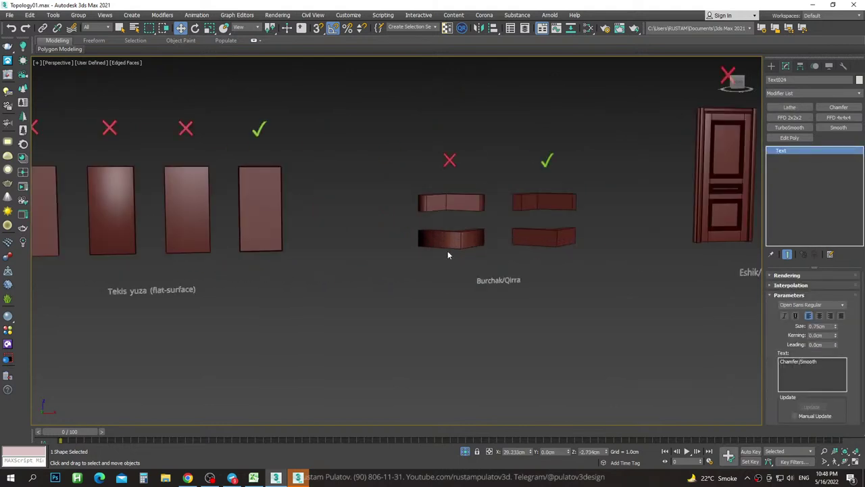
# Select the Burchak/Qirra corner pieces group, frame it with Z, and orbit around it.
pyautogui.click(448, 255)
pyautogui.moveTo(498, 248)
pyautogui.mouseDown(button='middle')
pyautogui.moveTo(491, 259)
pyautogui.moveTo(504, 247)
pyautogui.mouseUp(button='middle')
pyautogui.press('z')
pyautogui.scroll(-3, 506, 251)
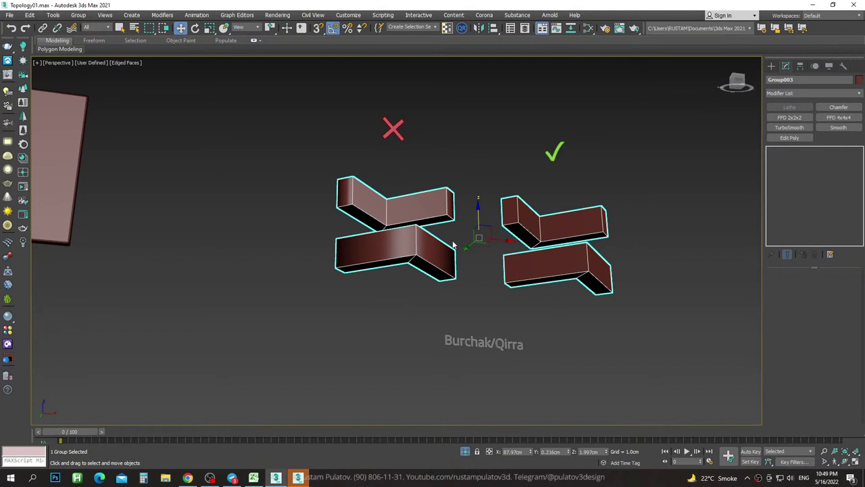
pyautogui.moveTo(497, 240)
pyautogui.keyDown('alt'); pyautogui.mouseDown(button='middle')
pyautogui.moveTo(481, 259)
pyautogui.moveTo(490, 272)
pyautogui.moveTo(484, 260)
pyautogui.moveTo(489, 253)
pyautogui.moveTo(494, 262)
pyautogui.mouseUp(button='middle'); pyautogui.keyUp('alt')
pyautogui.click(480, 291)
pyautogui.keyDown('alt'); pyautogui.moveTo(480, 290); pyautogui.dragTo(514, 292, button='middle'); pyautogui.keyUp('alt')
# Turn Edged Faces off with F4, briefly re-checking edges while orbiting the corner pieces.
pyautogui.press('F4')
pyautogui.scroll(3, 433, 259)
pyautogui.moveTo(433, 259)
pyautogui.keyDown('alt'); pyautogui.mouseDown(button='middle')
pyautogui.moveTo(411, 236)
pyautogui.moveTo(570, 304)
pyautogui.mouseUp(button='middle'); pyautogui.keyUp('alt')
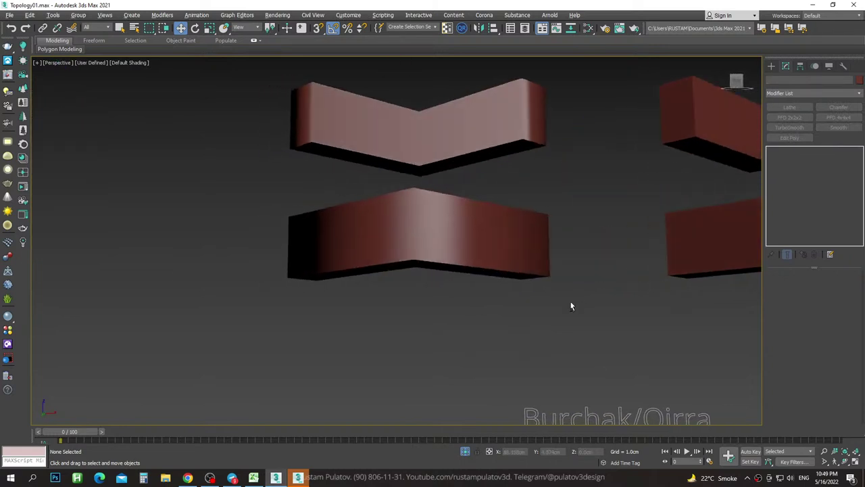
pyautogui.scroll(-3, 448, 297)
pyautogui.moveTo(448, 297)
pyautogui.keyDown('alt'); pyautogui.mouseDown(button='middle')
pyautogui.moveTo(517, 309)
pyautogui.moveTo(575, 302)
pyautogui.moveTo(431, 261)
pyautogui.mouseUp(button='middle'); pyautogui.keyUp('alt')
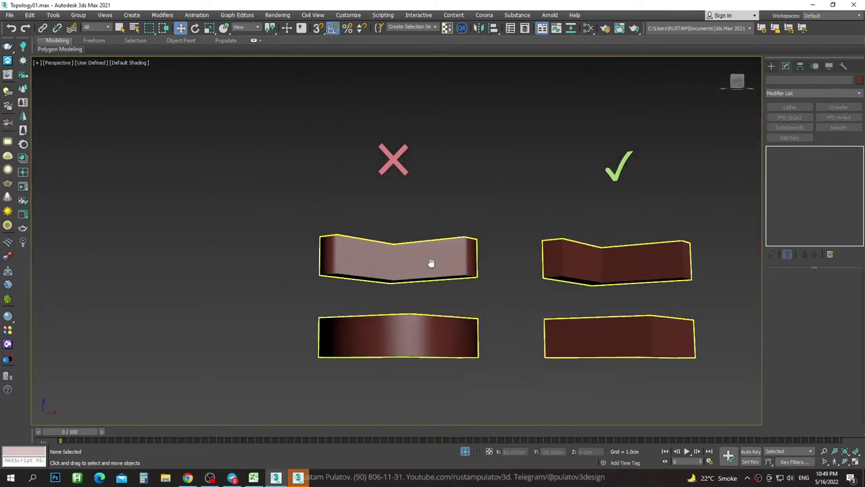
pyautogui.keyDown('alt'); pyautogui.moveTo(440, 178); pyautogui.dragTo(539, 179, button='middle'); pyautogui.keyUp('alt')
pyautogui.press('F4')
pyautogui.scroll(4, 553, 248)
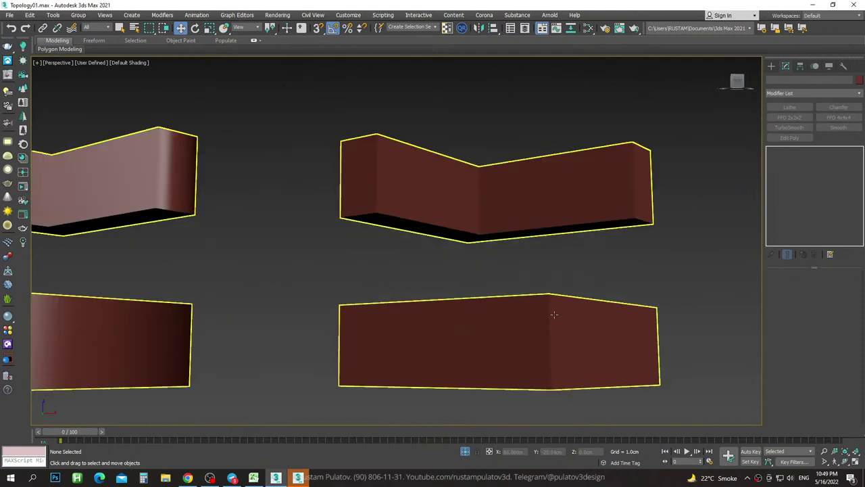
pyautogui.press('F4')
# Zoom and orbit around the four corner pieces, then reselect the Burchak/Qirra group.
pyautogui.scroll(-5, 512, 282)
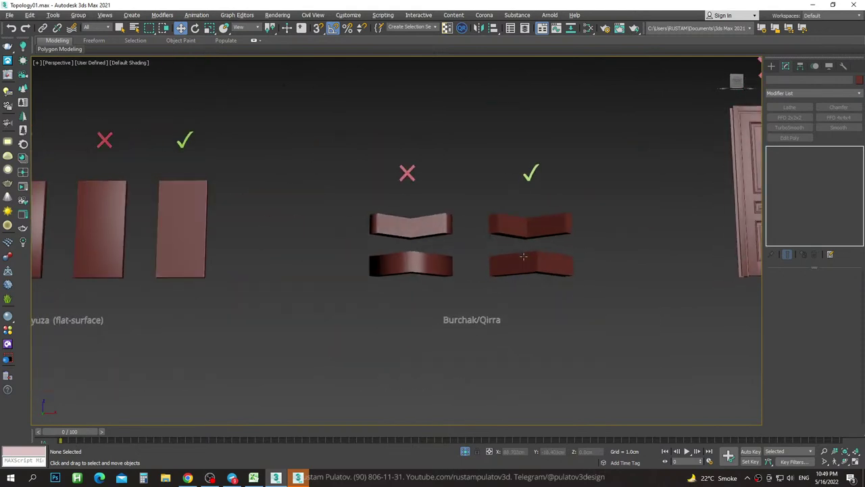
pyautogui.scroll(2, 511, 264)
pyautogui.scroll(3, 507, 250)
pyautogui.keyDown('alt'); pyautogui.moveTo(520, 238); pyautogui.dragTo(588, 240, button='middle'); pyautogui.keyUp('alt')
pyautogui.scroll(5, 532, 268)
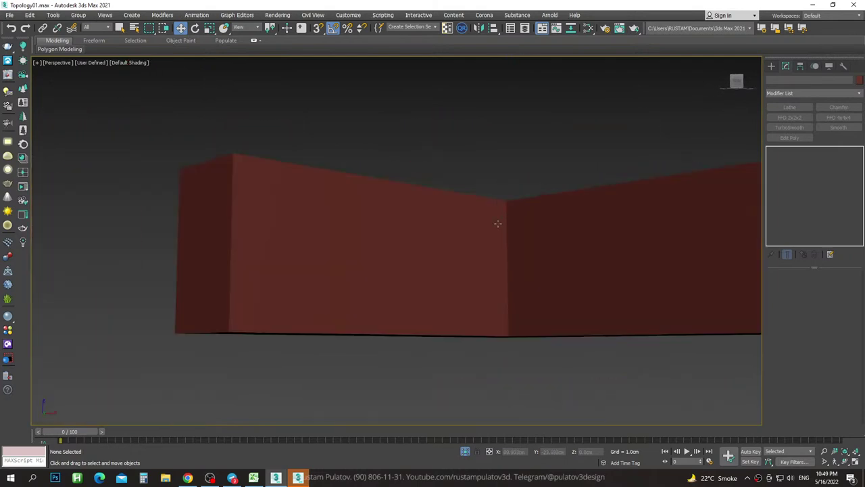
pyautogui.scroll(-10, 500, 223)
pyautogui.scroll(5, 399, 221)
pyautogui.scroll(3, 419, 226)
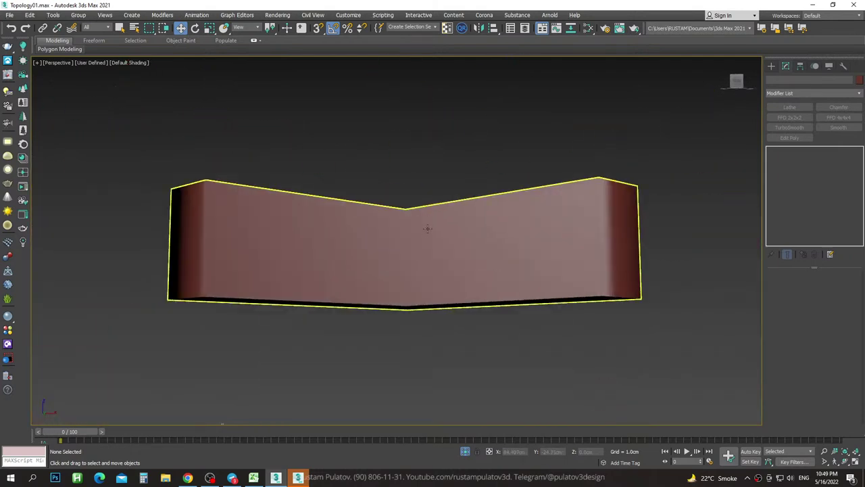
pyautogui.scroll(-6, 426, 227)
pyautogui.scroll(5, 452, 233)
pyautogui.click(460, 235)
pyautogui.scroll(-4, 467, 239)
# Look down on the Burchak/Qirra corner pieces and slide the view across them.
pyautogui.scroll(-4, 467, 238)
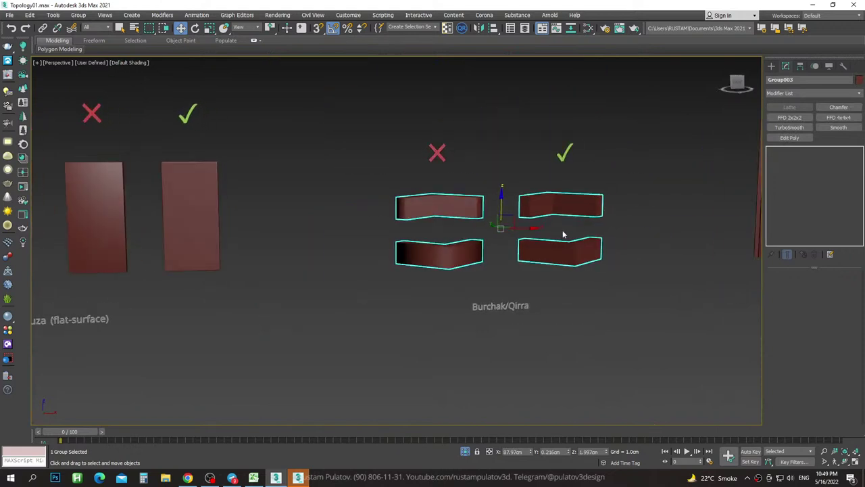
pyautogui.moveTo(564, 232)
pyautogui.keyDown('alt'); pyautogui.mouseDown(button='middle')
pyautogui.moveTo(553, 240)
pyautogui.moveTo(514, 226)
pyautogui.moveTo(474, 230)
pyautogui.moveTo(429, 169)
pyautogui.moveTo(430, 156)
pyautogui.mouseUp(button='middle'); pyautogui.keyUp('alt')
pyautogui.scroll(5, 417, 231)
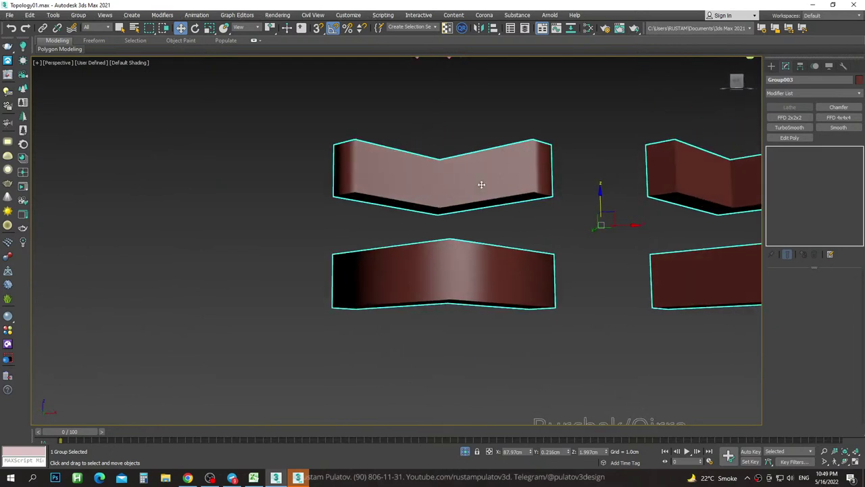
pyautogui.scroll(-5, 564, 199)
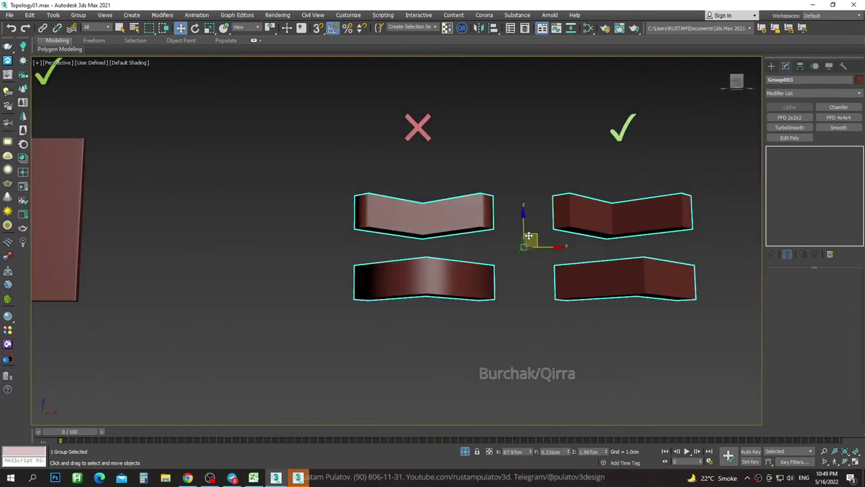
pyautogui.scroll(5, 430, 215)
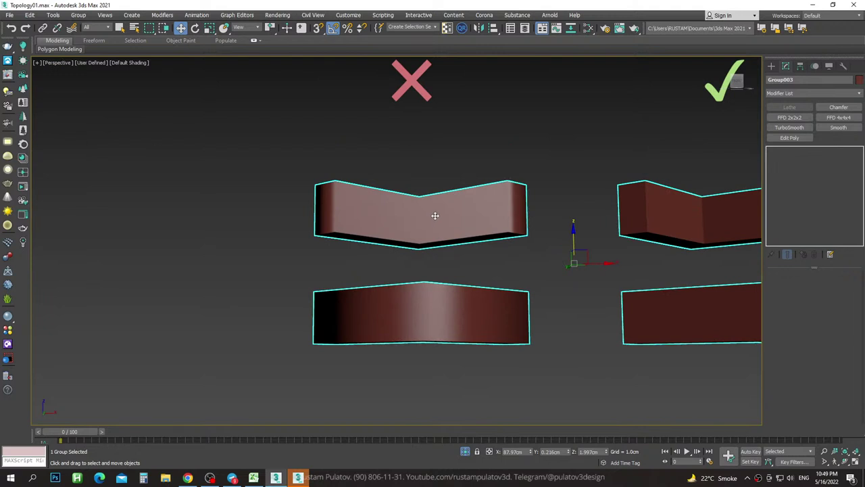
pyautogui.moveTo(596, 241); pyautogui.dragTo(492, 228, button='middle')
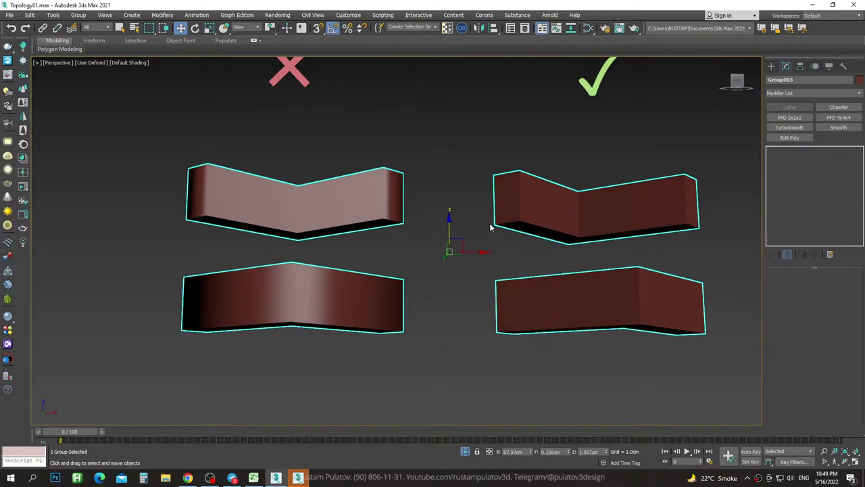
pyautogui.moveTo(496, 224); pyautogui.dragTo(521, 224, button='middle')
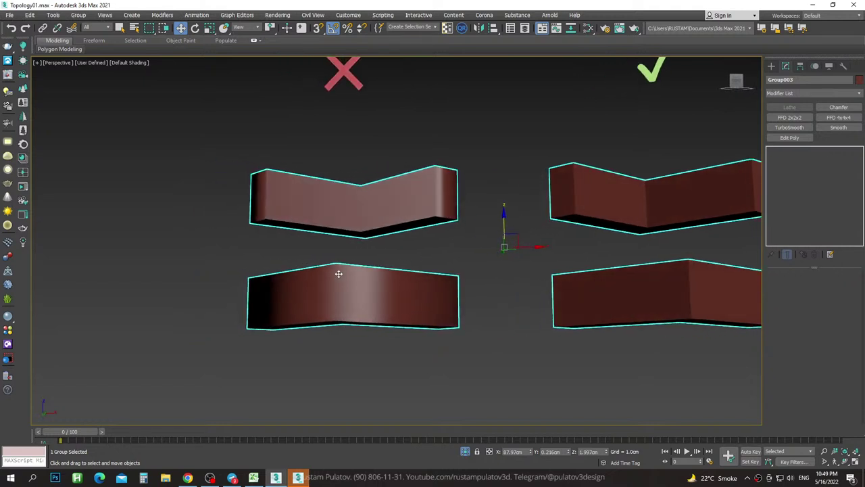
pyautogui.scroll(-2, 477, 262)
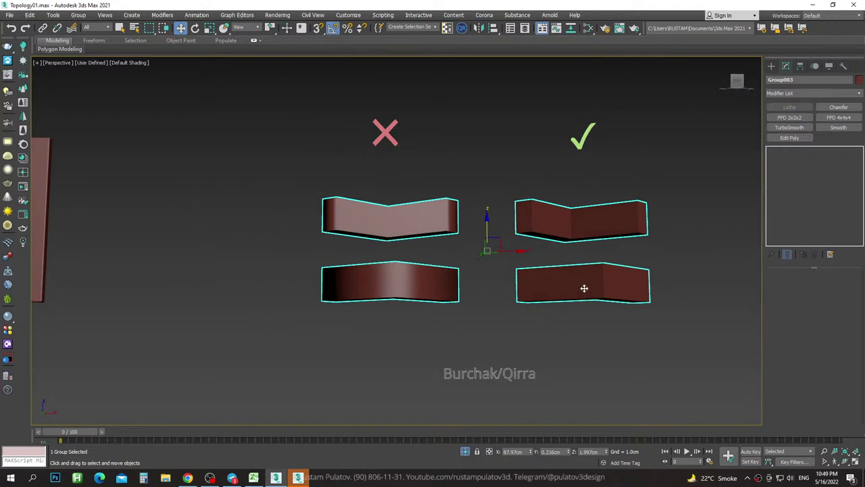
pyautogui.scroll(-2, 584, 288)
# Pan over to the Eshik/Fasad door models and back to the corner pieces.
pyautogui.moveTo(537, 276); pyautogui.dragTo(379, 280, button='middle')
pyautogui.scroll(6, 491, 215)
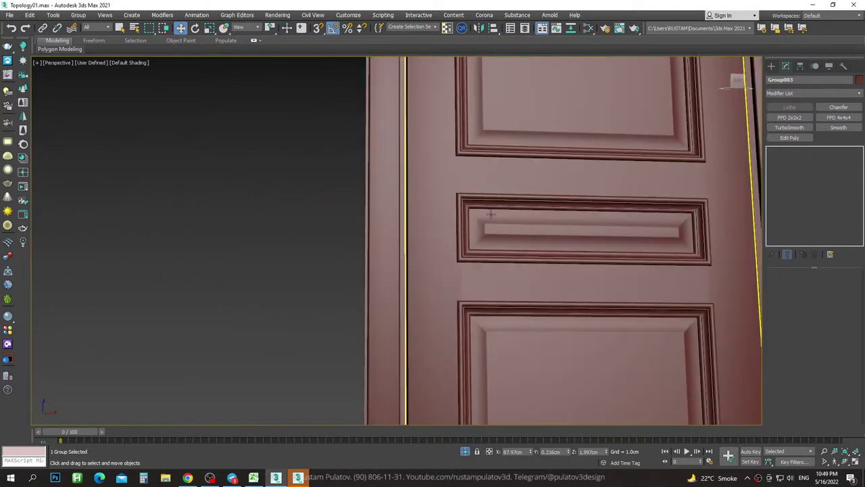
pyautogui.scroll(-6, 506, 195)
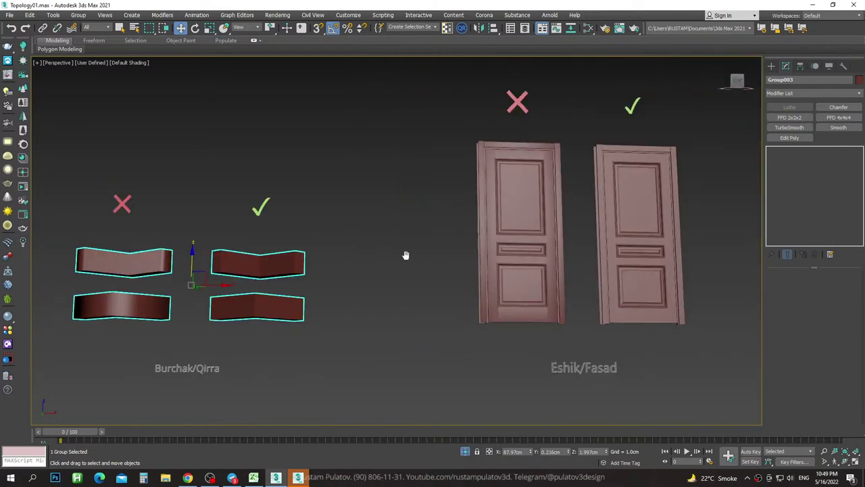
pyautogui.moveTo(405, 253); pyautogui.dragTo(533, 264, button='middle')
pyautogui.scroll(-2, 533, 264)
pyautogui.scroll(4, 476, 236)
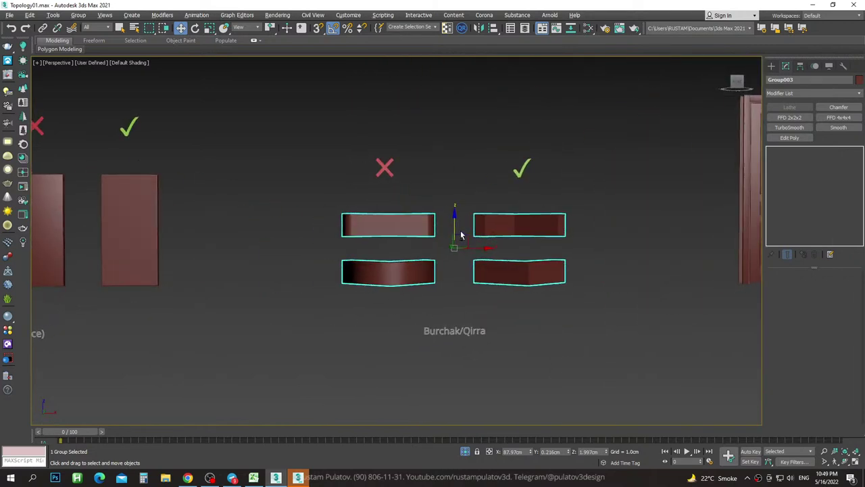
# Orbit from above down to eye level and close in on the left corner pieces.
pyautogui.keyDown('alt'); pyautogui.moveTo(475, 236); pyautogui.dragTo(478, 213, button='middle'); pyautogui.keyUp('alt')
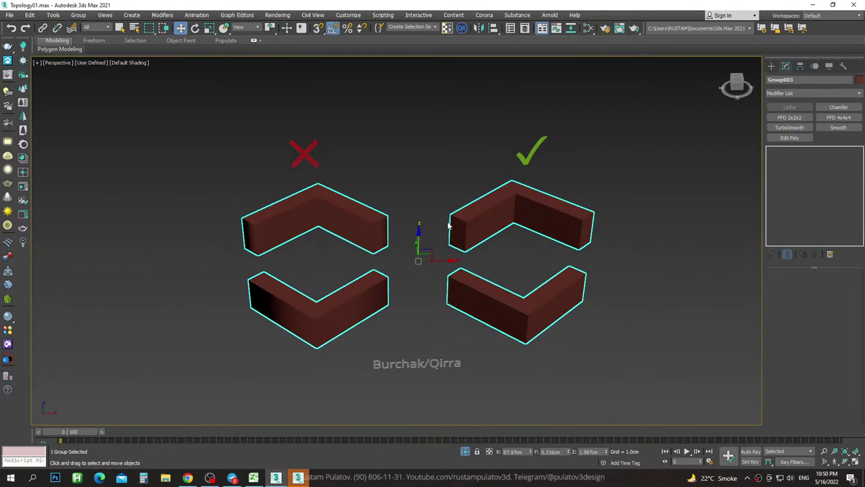
pyautogui.moveTo(465, 248)
pyautogui.keyDown('alt'); pyautogui.mouseDown(button='middle')
pyautogui.moveTo(479, 218)
pyautogui.moveTo(473, 187)
pyautogui.moveTo(465, 206)
pyautogui.mouseUp(button='middle'); pyautogui.keyUp('alt')
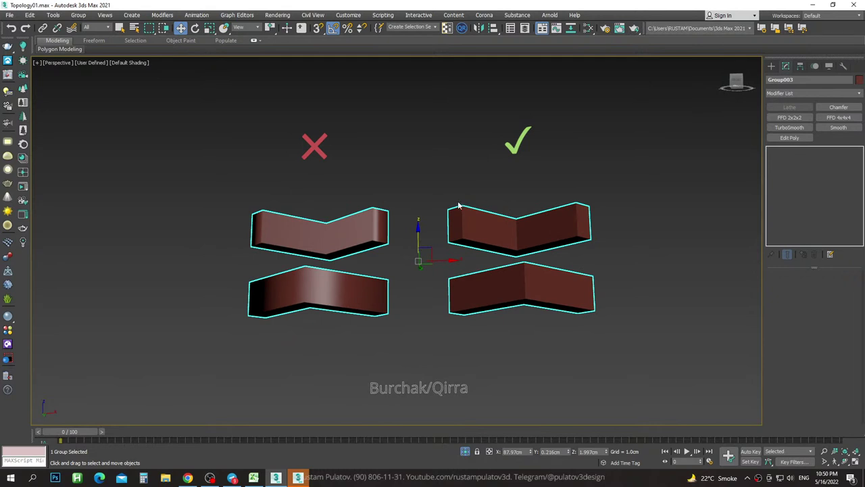
pyautogui.keyDown('alt'); pyautogui.moveTo(459, 205); pyautogui.dragTo(405, 236, button='middle'); pyautogui.keyUp('alt')
pyautogui.moveTo(328, 266); pyautogui.dragTo(396, 231, button='middle')
pyautogui.scroll(5, 367, 249)
pyautogui.scroll(-3, 425, 231)
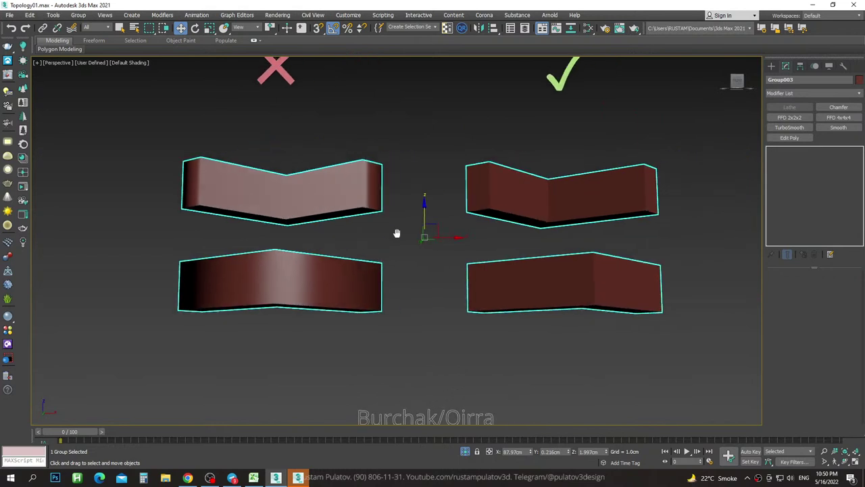
# Open the Burchak/Qirra group and add a Smooth modifier to the lower-left corner piece.
pyautogui.click(78, 15)
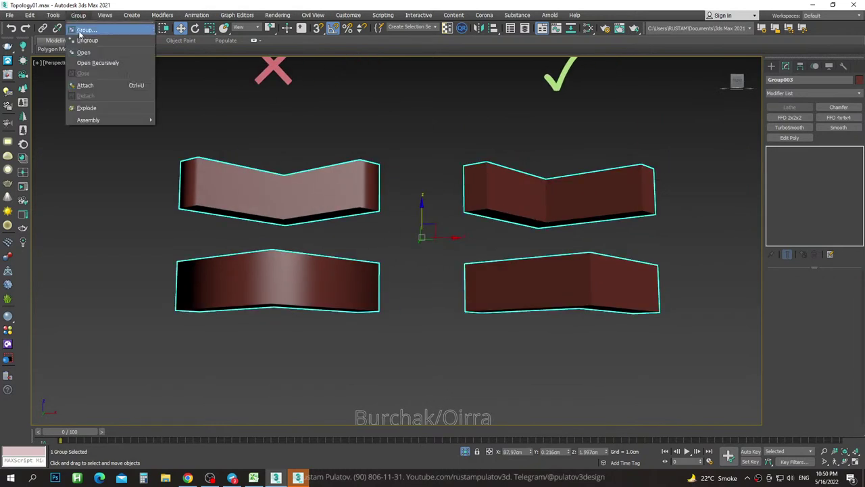
pyautogui.click(88, 52)
pyautogui.click(277, 263)
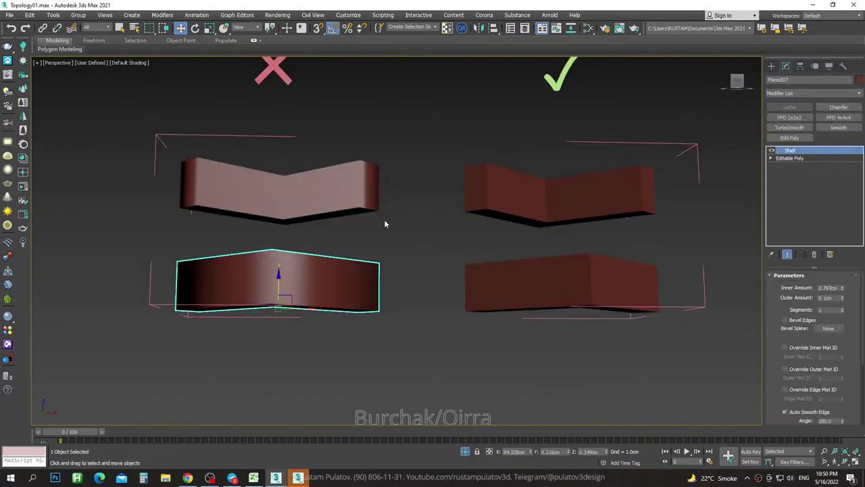
pyautogui.click(838, 127)
pyautogui.moveTo(374, 226)
pyautogui.mouseDown(button='middle')
pyautogui.moveTo(525, 182)
pyautogui.moveTo(519, 225)
pyautogui.moveTo(486, 247)
pyautogui.moveTo(471, 205)
pyautogui.mouseUp(button='middle')
pyautogui.scroll(5, 512, 218)
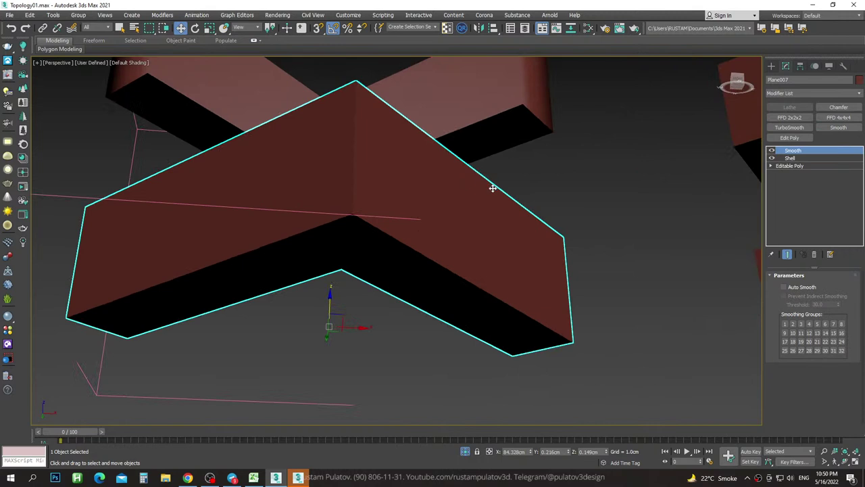
# Insert an Edit Poly modifier above Shell and switch to Edge mode.
pyautogui.click(791, 158)
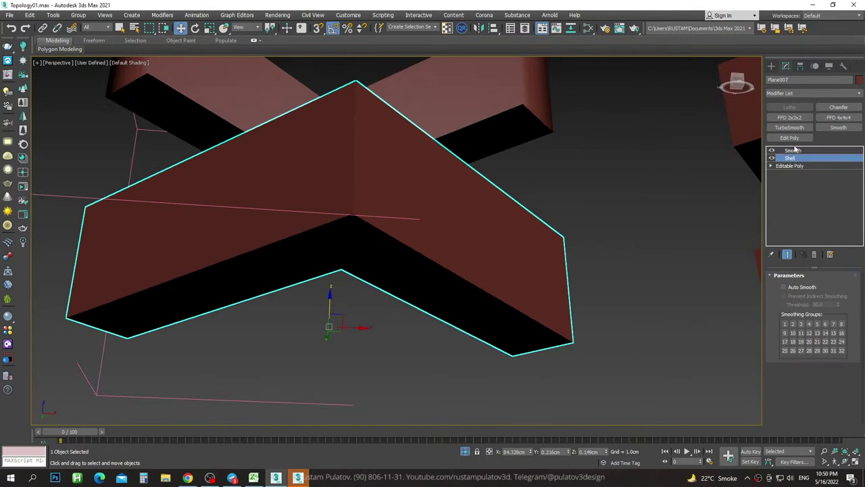
pyautogui.click(790, 137)
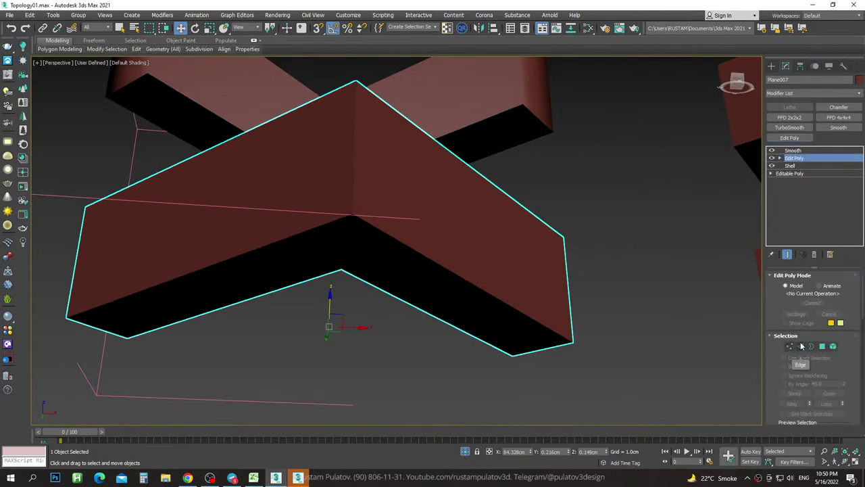
pyautogui.click(801, 346)
pyautogui.scroll(-2, 776, 393)
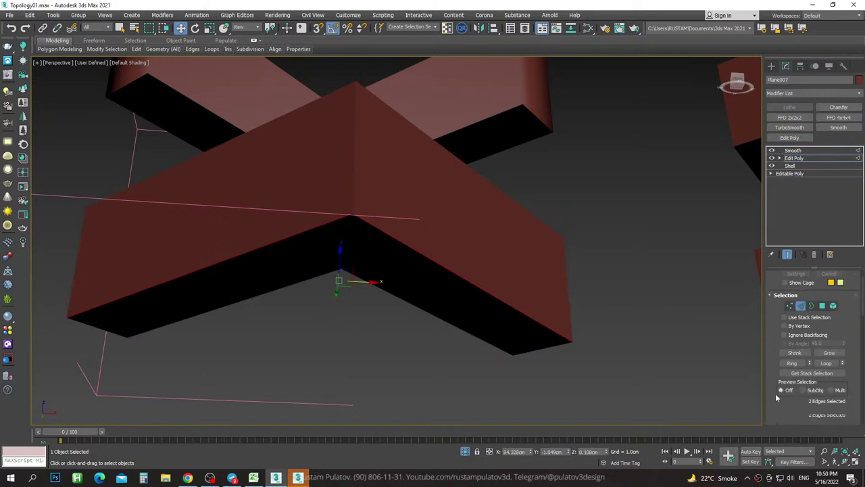
pyautogui.scroll(-2, 784, 389)
pyautogui.scroll(-2, 794, 386)
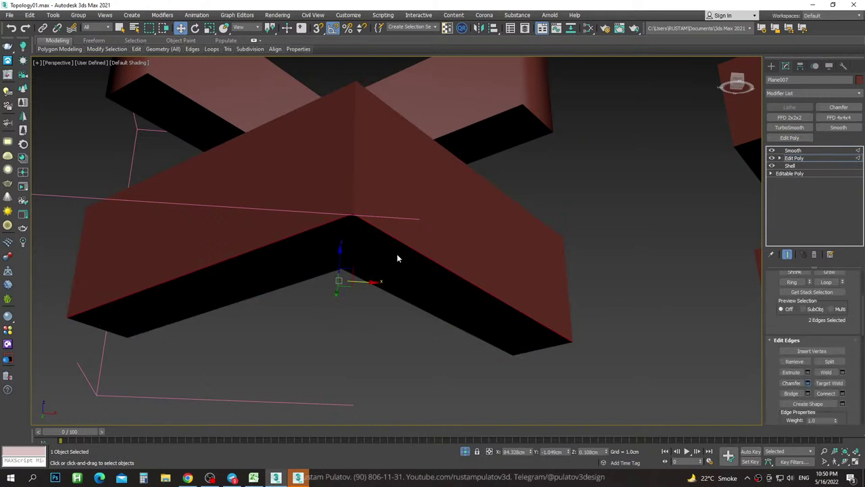
# Chamfer the selected corner edges by 1.585 cm with 2 segments.
pyautogui.hotkey('ctrl', 'shift', 'c')
pyautogui.moveTo(402, 259); pyautogui.dragTo(424, 192)
pyautogui.moveTo(406, 274); pyautogui.dragTo(405, 268)
pyautogui.click(401, 337)
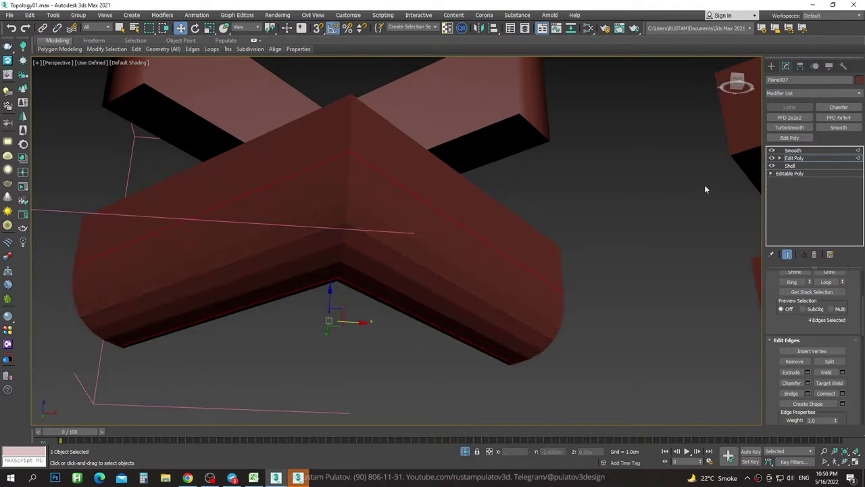
pyautogui.click(794, 151)
pyautogui.keyDown('alt'); pyautogui.moveTo(586, 191); pyautogui.dragTo(444, 183, button='middle'); pyautogui.keyUp('alt')
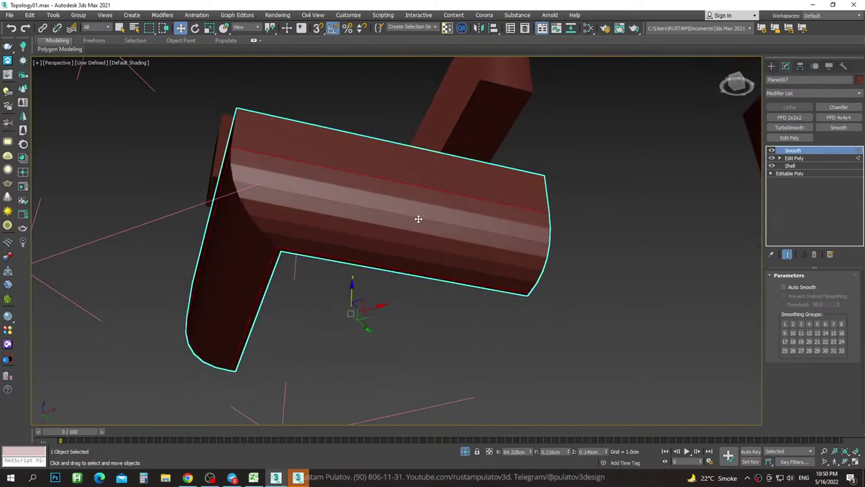
# Enable Auto Smooth on the corner piece's Smooth modifier and inspect the shading.
pyautogui.keyDown('alt'); pyautogui.moveTo(419, 218); pyautogui.dragTo(331, 245, button='middle'); pyautogui.keyUp('alt')
pyautogui.keyDown('alt'); pyautogui.moveTo(304, 154); pyautogui.dragTo(396, 199, button='middle'); pyautogui.keyUp('alt')
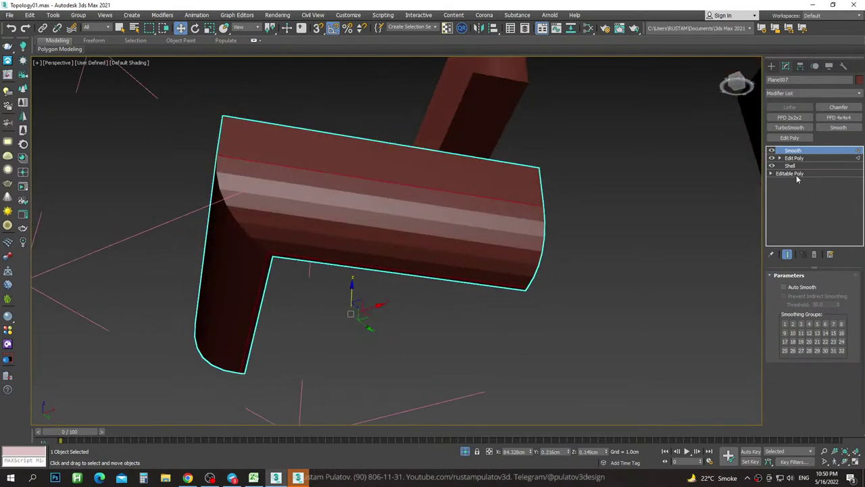
pyautogui.click(784, 287)
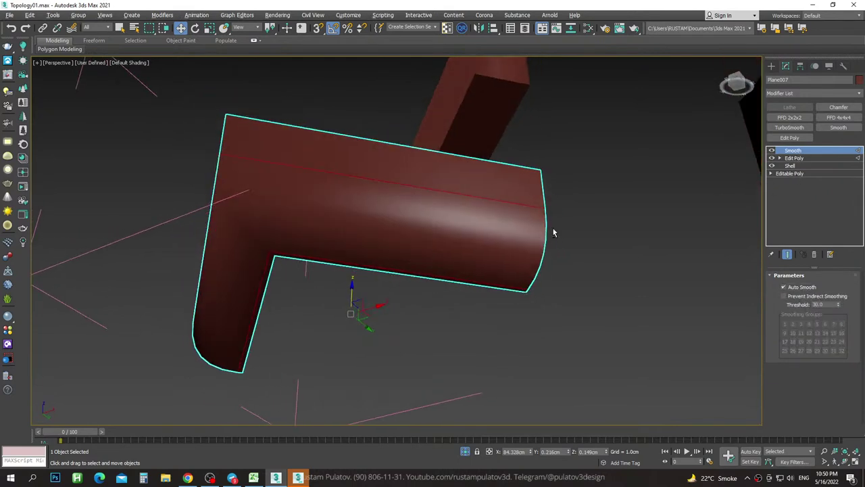
pyautogui.moveTo(552, 232)
pyautogui.keyDown('alt'); pyautogui.mouseDown(button='middle')
pyautogui.moveTo(586, 241)
pyautogui.moveTo(514, 311)
pyautogui.mouseUp(button='middle'); pyautogui.keyUp('alt')
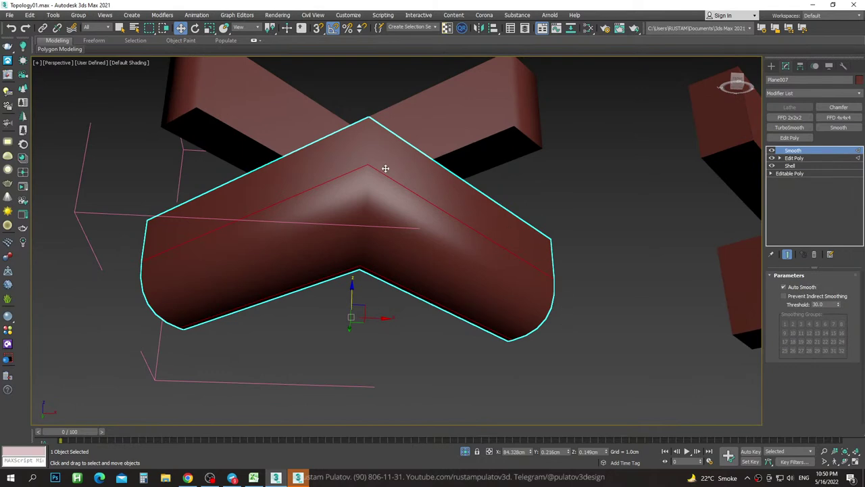
pyautogui.moveTo(417, 203)
pyautogui.keyDown('alt'); pyautogui.mouseDown(button='middle')
pyautogui.moveTo(440, 228)
pyautogui.moveTo(440, 220)
pyautogui.mouseUp(button='middle'); pyautogui.keyUp('alt')
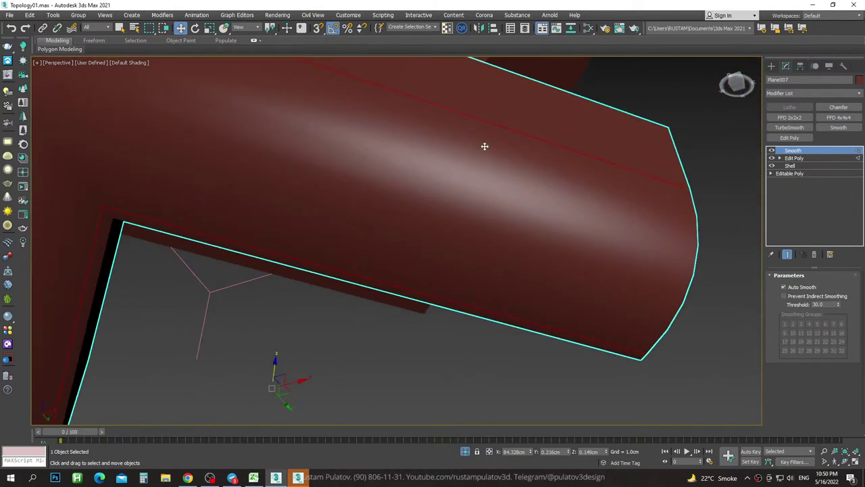
pyautogui.moveTo(485, 145)
pyautogui.keyDown('alt'); pyautogui.mouseDown(button='middle')
pyautogui.moveTo(521, 221)
pyautogui.moveTo(498, 218)
pyautogui.moveTo(503, 223)
pyautogui.mouseUp(button='middle'); pyautogui.keyUp('alt')
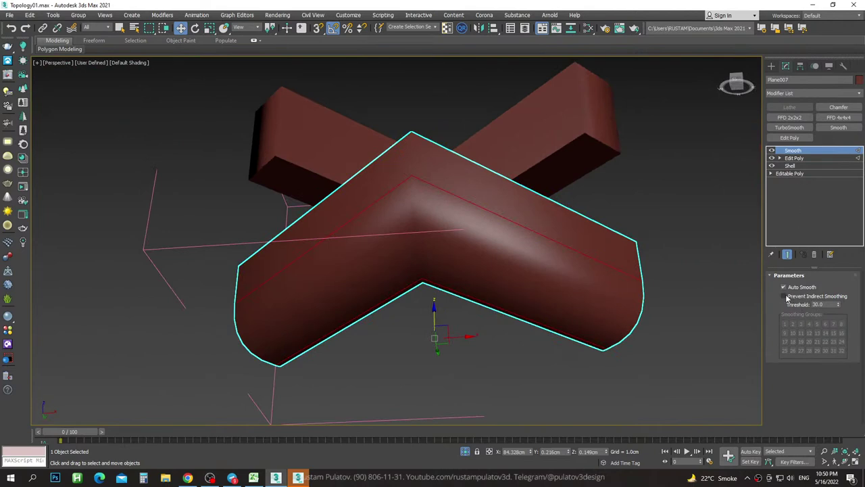
# Turn on Prevent Indirect Smoothing and orbit to compare the shading.
pyautogui.click(784, 296)
pyautogui.moveTo(571, 267)
pyautogui.keyDown('alt'); pyautogui.mouseDown(button='middle')
pyautogui.moveTo(566, 232)
pyautogui.moveTo(555, 268)
pyautogui.moveTo(324, 193)
pyautogui.mouseUp(button='middle'); pyautogui.keyUp('alt')
pyautogui.scroll(5, 325, 170)
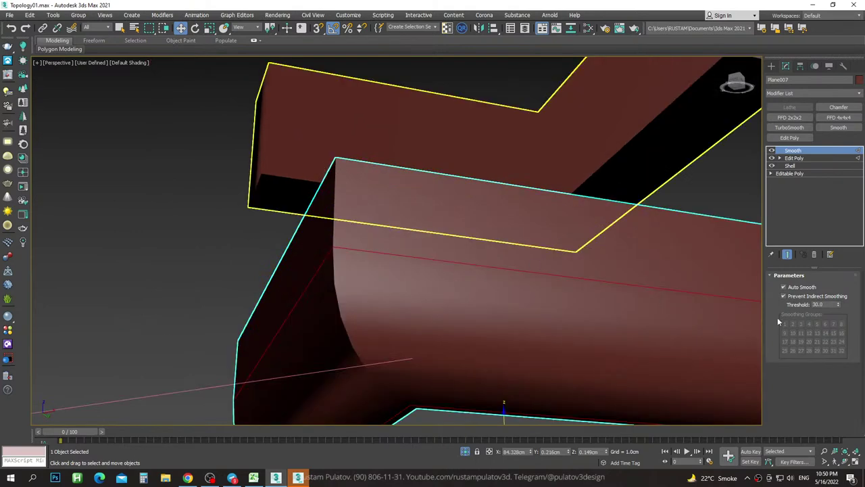
pyautogui.moveTo(357, 162); pyautogui.dragTo(332, 145, button='middle')
pyautogui.scroll(-3, 384, 108)
pyautogui.scroll(-3, 385, 145)
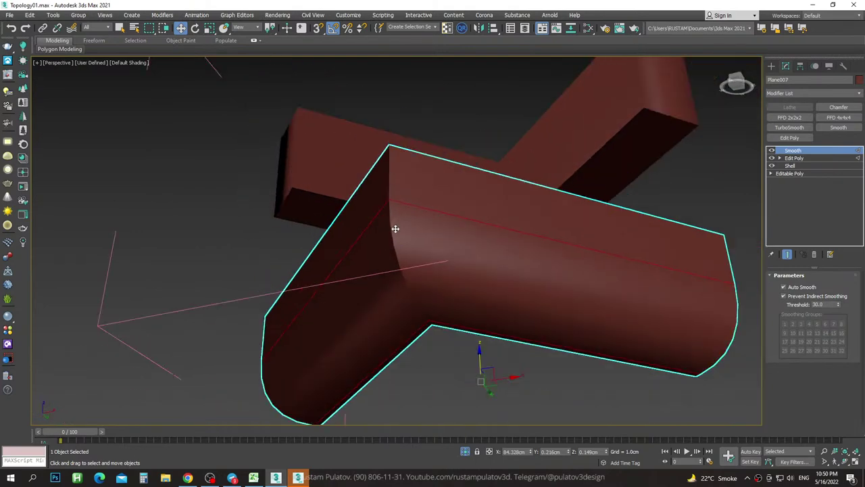
# Inspect the corner piece from above, then delete its Smooth modifier.
pyautogui.moveTo(396, 228)
pyautogui.keyDown('alt'); pyautogui.mouseDown(button='middle')
pyautogui.moveTo(401, 197)
pyautogui.moveTo(447, 122)
pyautogui.mouseUp(button='middle'); pyautogui.keyUp('alt')
pyautogui.scroll(2, 419, 172)
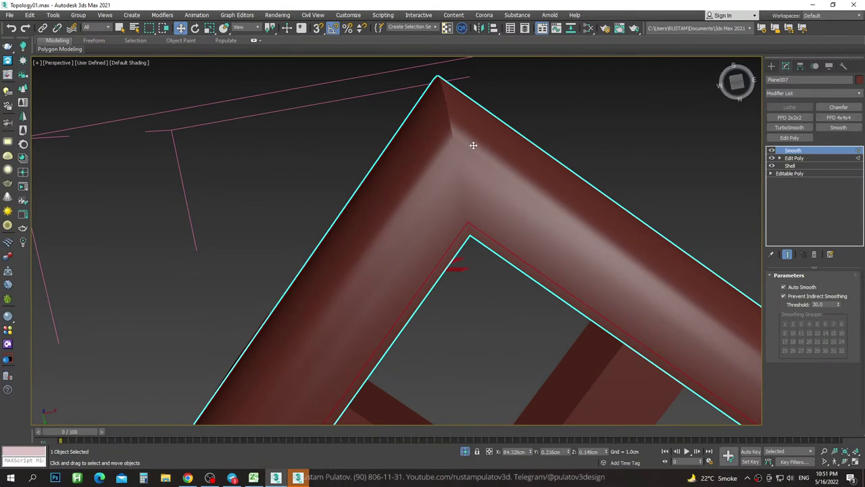
pyautogui.scroll(-4, 561, 240)
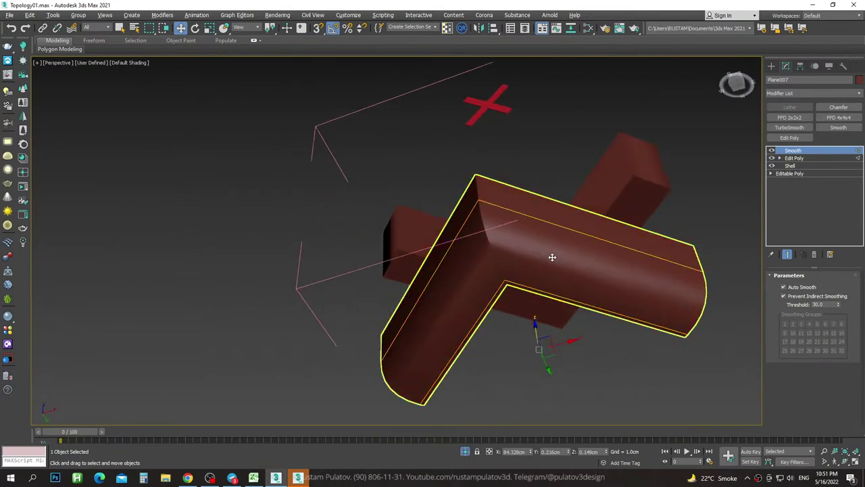
pyautogui.keyDown('alt'); pyautogui.moveTo(552, 253); pyautogui.dragTo(567, 227, button='middle'); pyautogui.keyUp('alt')
pyautogui.scroll(4, 541, 213)
pyautogui.scroll(-5, 520, 215)
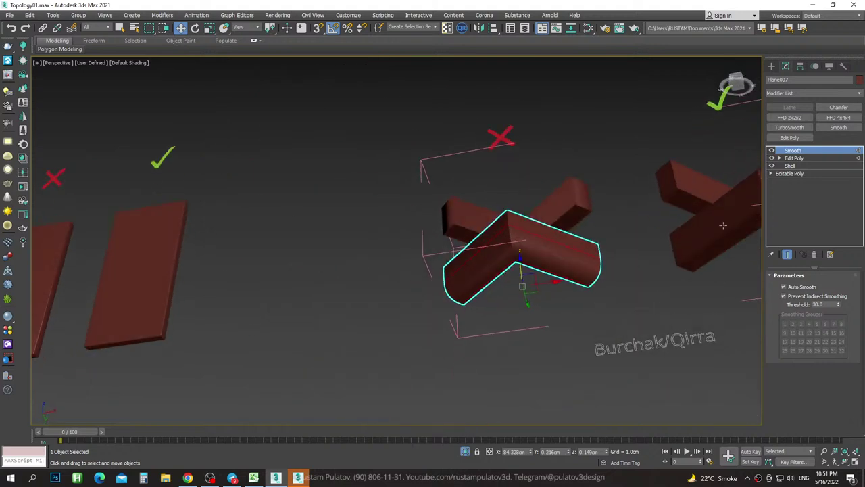
pyautogui.click(814, 254)
pyautogui.keyDown('alt'); pyautogui.moveTo(458, 223); pyautogui.dragTo(442, 228, button='middle'); pyautogui.keyUp('alt')
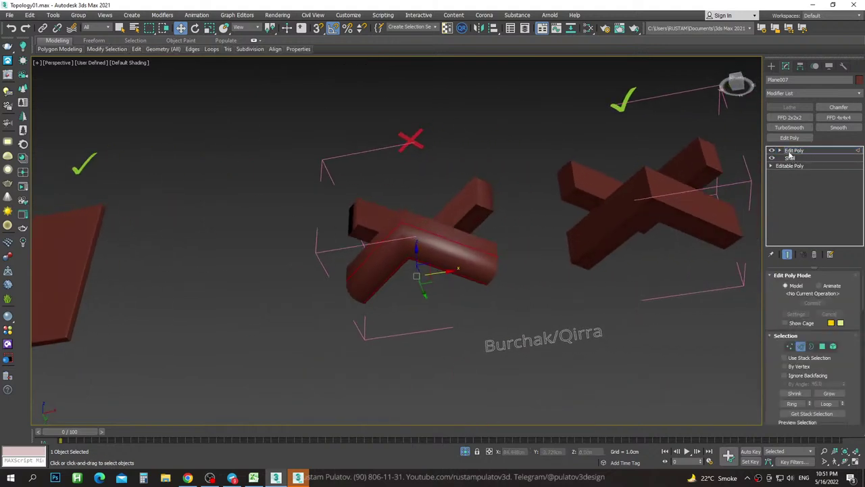
# In Polygon mode, select the curved face strip of the cross-shaped piece.
pyautogui.scroll(5, 459, 251)
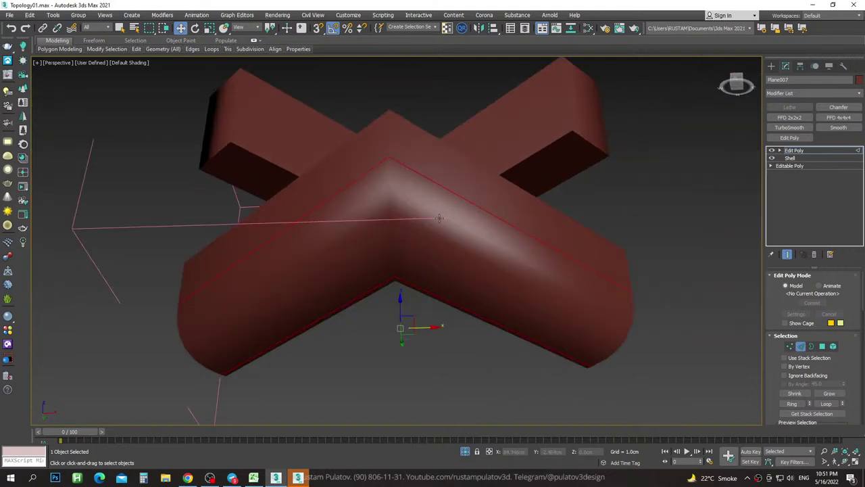
pyautogui.keyDown('alt'); pyautogui.moveTo(398, 207); pyautogui.dragTo(755, 179, button='middle'); pyautogui.keyUp('alt')
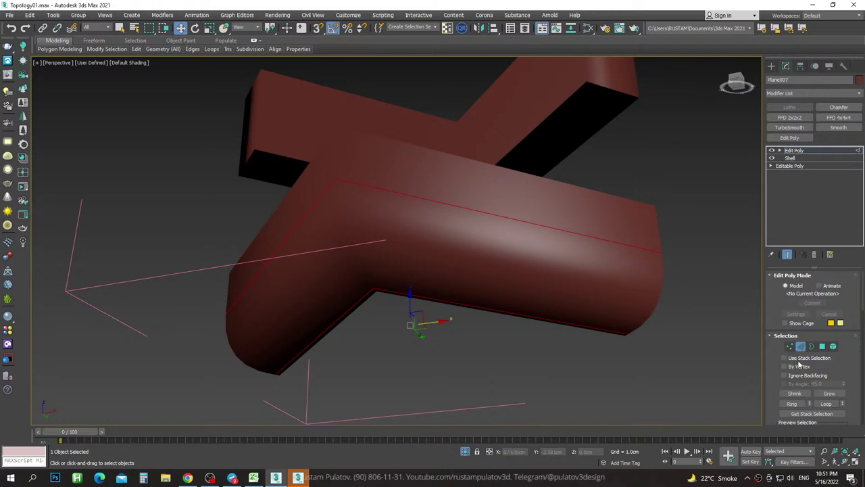
pyautogui.click(825, 348)
pyautogui.keyDown('alt'); pyautogui.moveTo(473, 236); pyautogui.dragTo(664, 157, button='middle'); pyautogui.keyUp('alt')
pyautogui.click(496, 293)
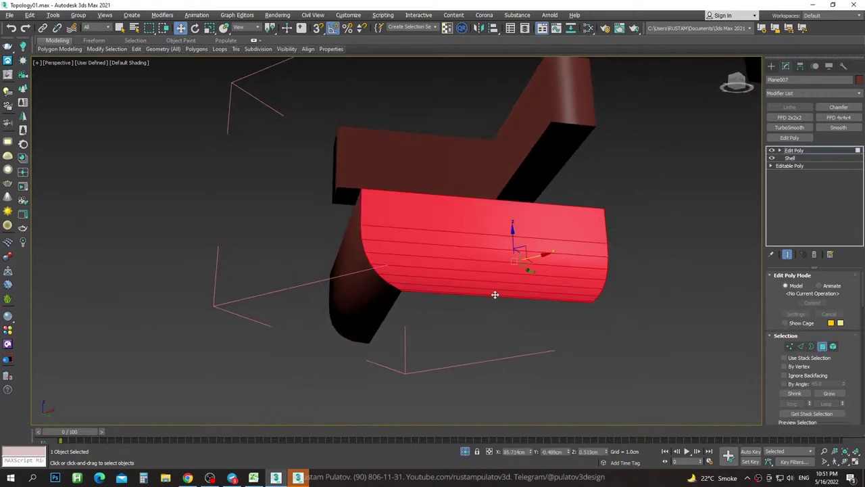
pyautogui.moveTo(496, 294)
pyautogui.keyDown('alt'); pyautogui.mouseDown(button='middle')
pyautogui.moveTo(465, 209)
pyautogui.moveTo(460, 222)
pyautogui.moveTo(528, 202)
pyautogui.mouseUp(button='middle'); pyautogui.keyUp('alt')
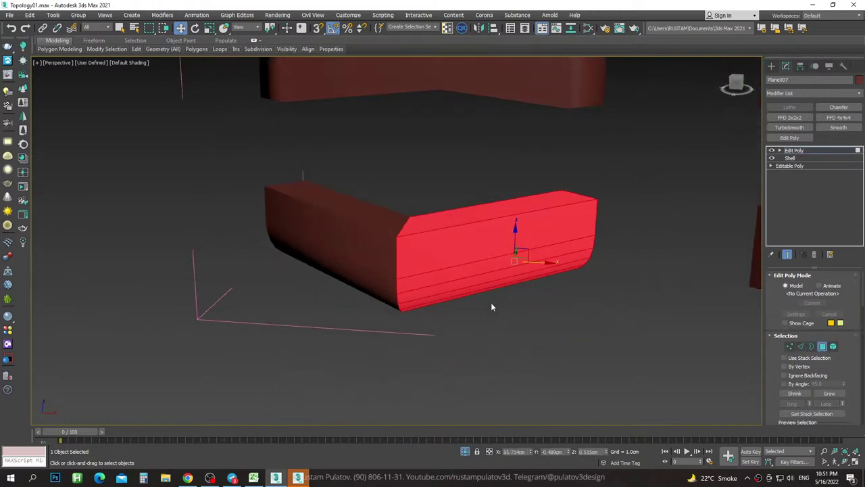
pyautogui.keyDown('alt'); pyautogui.moveTo(492, 307); pyautogui.dragTo(729, 361, button='middle'); pyautogui.keyUp('alt')
# Auto-smooth the selected faces at 45, inspect, then delete the Edit Poly modifier.
pyautogui.scroll(-3, 765, 362)
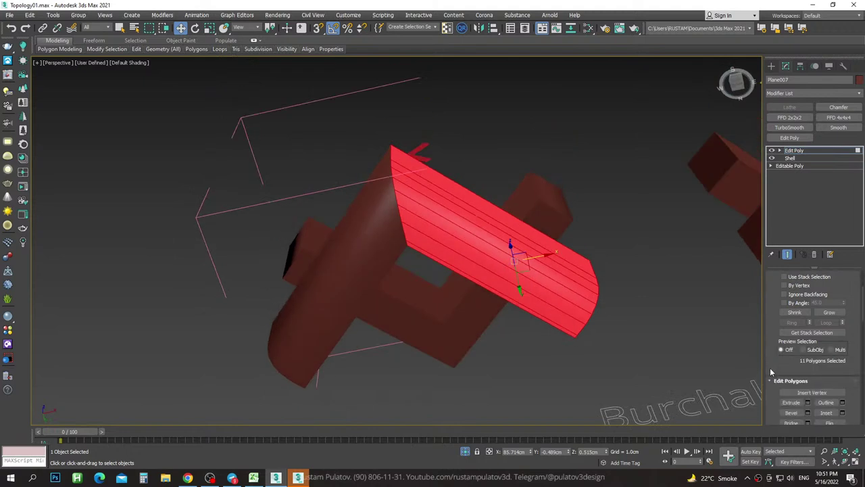
pyautogui.scroll(-3, 767, 365)
pyautogui.scroll(-3, 769, 370)
pyautogui.scroll(-3, 772, 376)
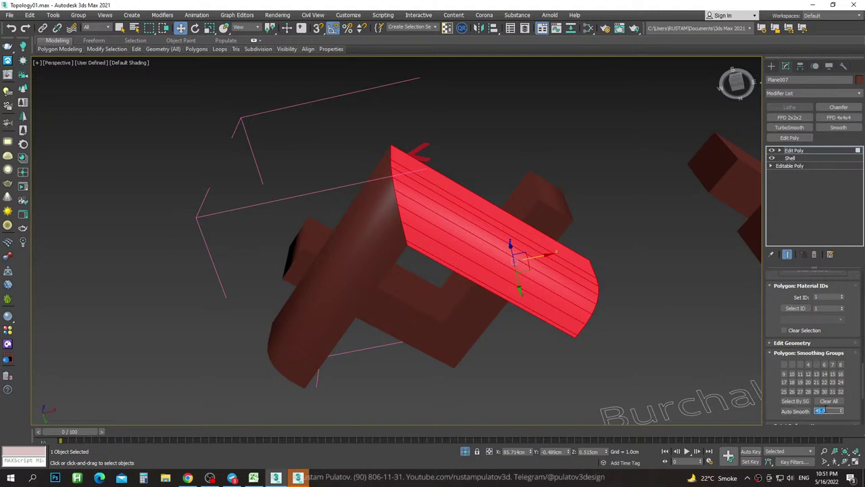
pyautogui.click(795, 411)
pyautogui.moveTo(566, 258)
pyautogui.keyDown('alt'); pyautogui.mouseDown(button='middle')
pyautogui.moveTo(558, 270)
pyautogui.moveTo(449, 207)
pyautogui.moveTo(418, 177)
pyautogui.mouseUp(button='middle'); pyautogui.keyUp('alt')
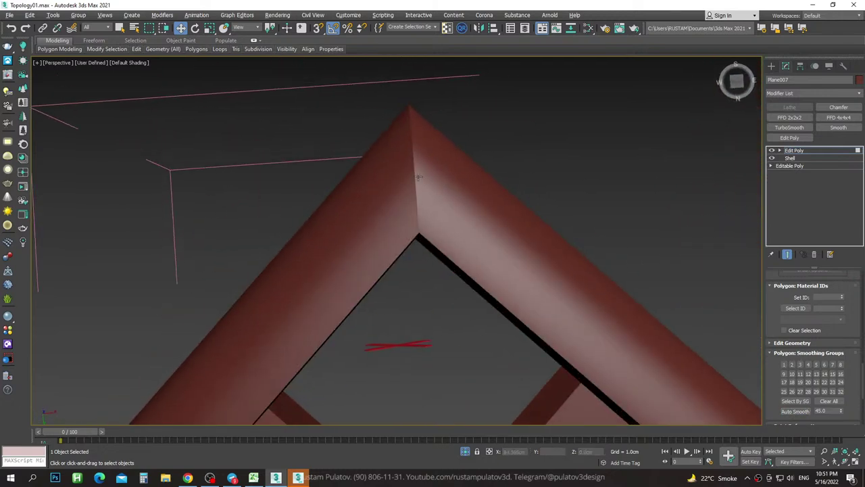
pyautogui.moveTo(420, 216)
pyautogui.keyDown('alt'); pyautogui.mouseDown(button='middle')
pyautogui.moveTo(422, 263)
pyautogui.moveTo(405, 268)
pyautogui.mouseUp(button='middle'); pyautogui.keyUp('alt')
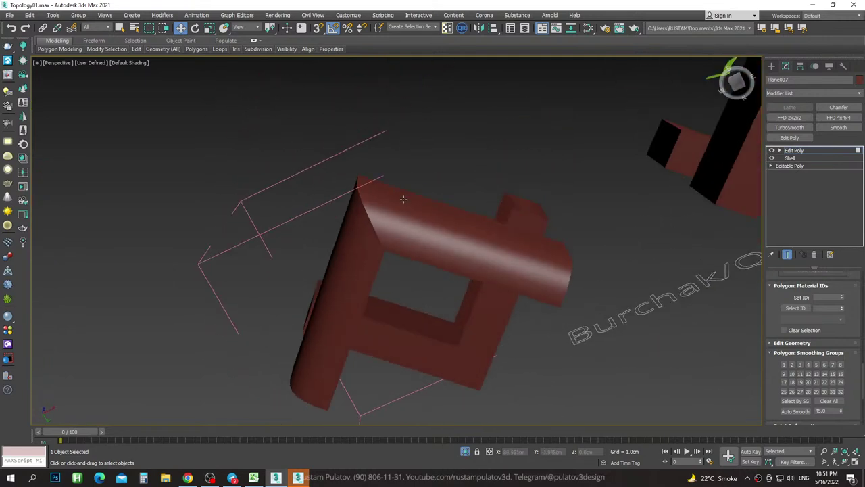
pyautogui.click(814, 255)
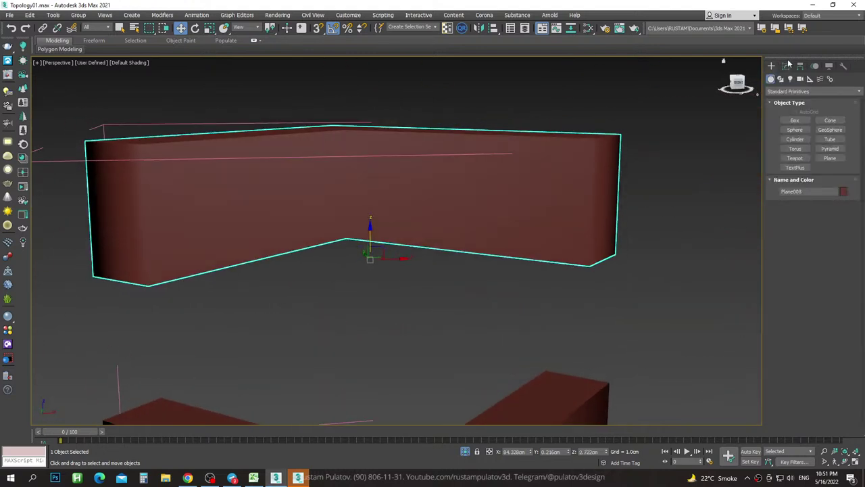
# Add a Smooth modifier to Plane008, preview it from below, then remove it.
pyautogui.click(839, 127)
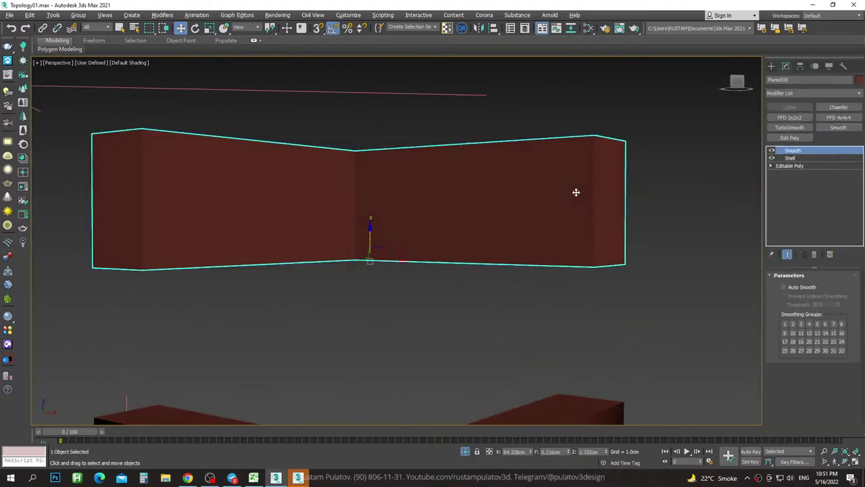
pyautogui.moveTo(576, 191)
pyautogui.keyDown('alt'); pyautogui.mouseDown(button='middle')
pyautogui.moveTo(569, 165)
pyautogui.moveTo(566, 182)
pyautogui.mouseUp(button='middle'); pyautogui.keyUp('alt')
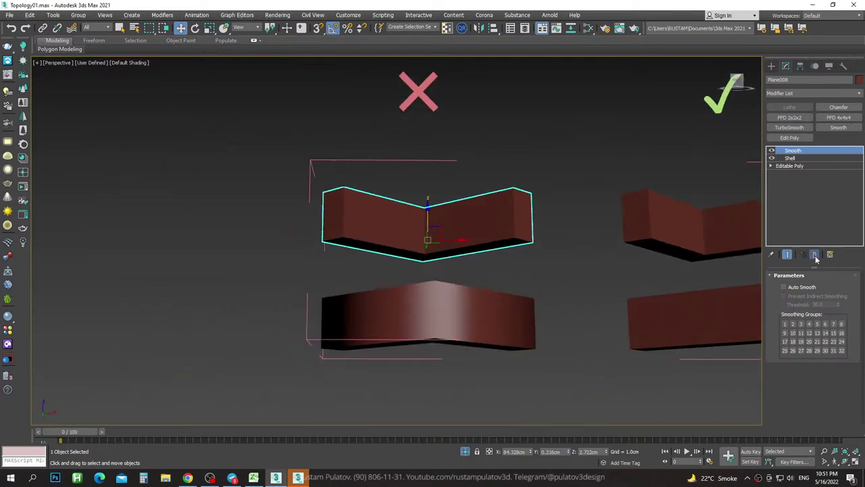
pyautogui.click(815, 255)
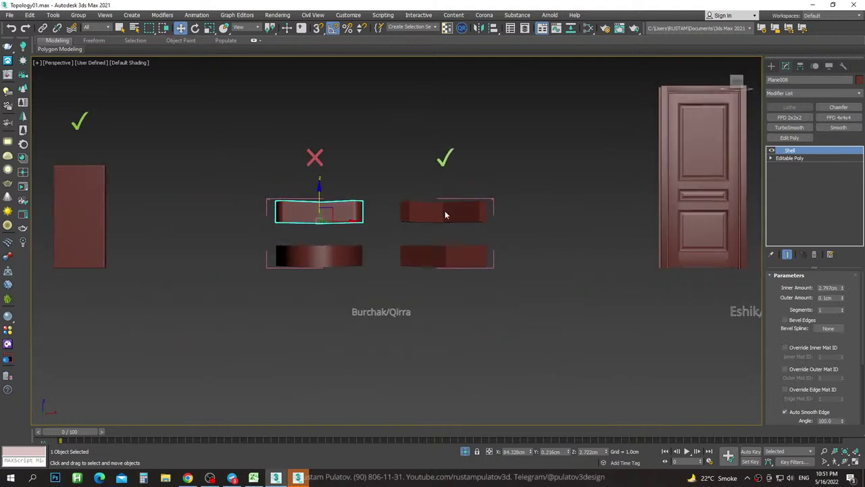
pyautogui.moveTo(529, 292); pyautogui.dragTo(454, 273, button='middle')
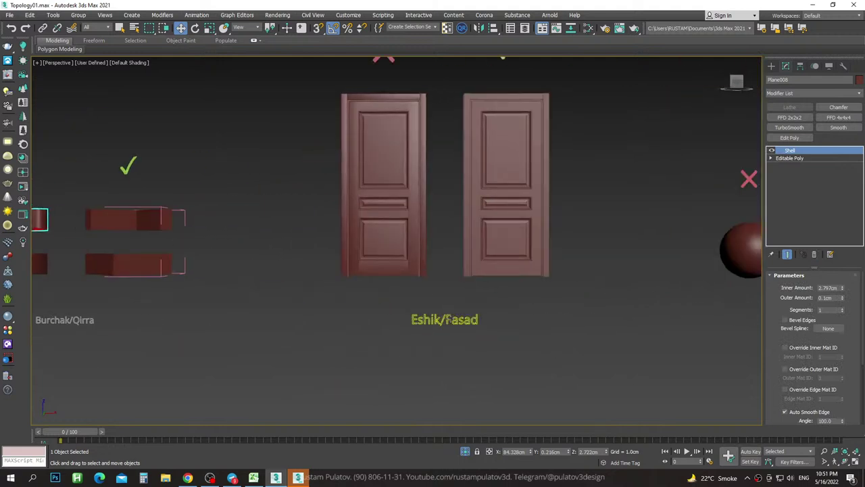
pyautogui.click(450, 319)
pyautogui.scroll(-5, 474, 251)
pyautogui.moveTo(379, 250)
pyautogui.mouseDown(button='middle')
pyautogui.moveTo(513, 237)
pyautogui.moveTo(432, 212)
pyautogui.mouseUp(button='middle')
pyautogui.scroll(5, 509, 228)
pyautogui.scroll(-3, 459, 231)
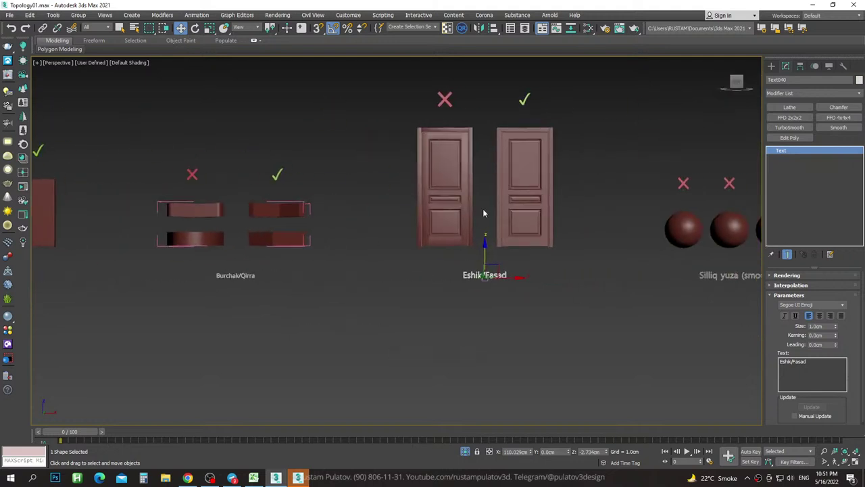
pyautogui.scroll(5, 483, 208)
pyautogui.moveTo(542, 154); pyautogui.dragTo(532, 205, button='middle')
pyautogui.scroll(-3, 533, 204)
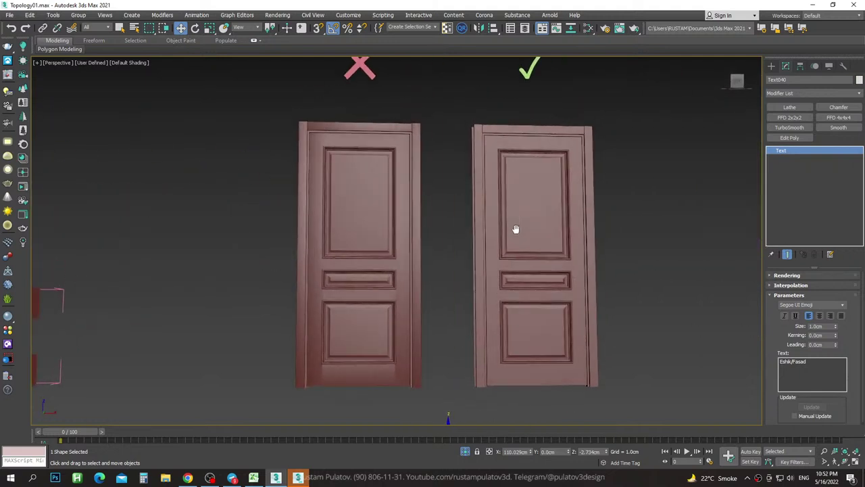
pyautogui.scroll(-2, 515, 228)
pyautogui.scroll(2, 378, 165)
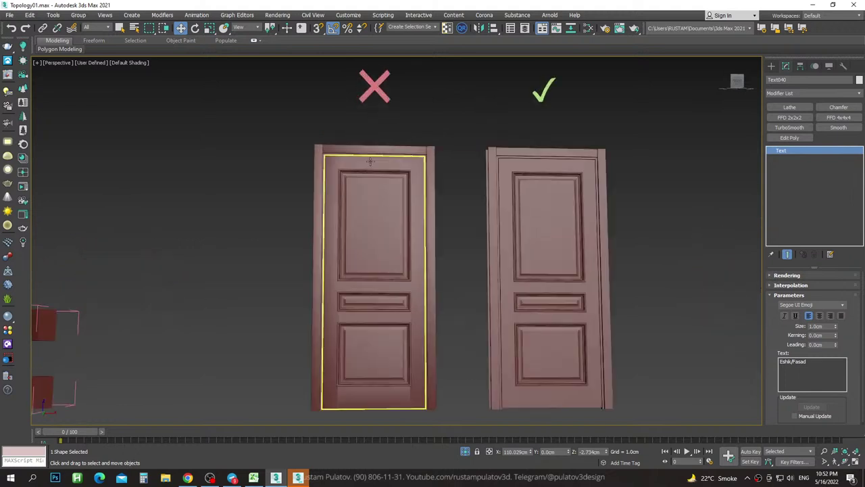
pyautogui.scroll(2, 372, 159)
pyautogui.scroll(-2, 371, 160)
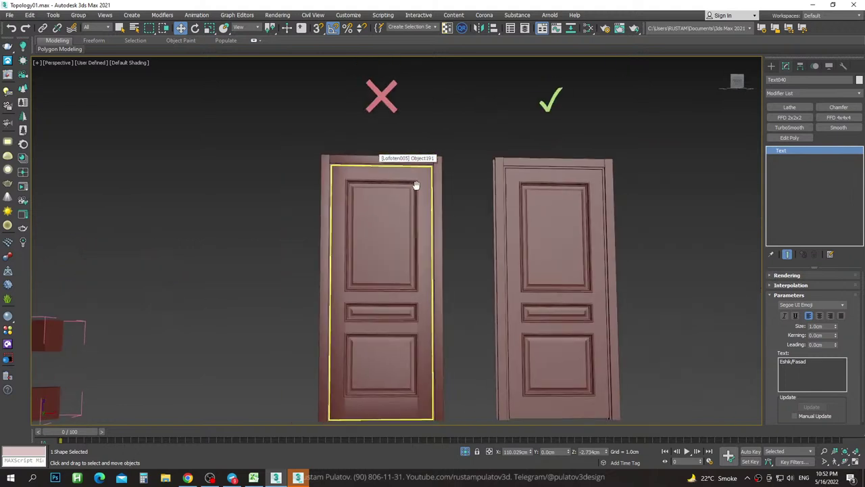
pyautogui.scroll(1, 473, 187)
pyautogui.click(512, 163)
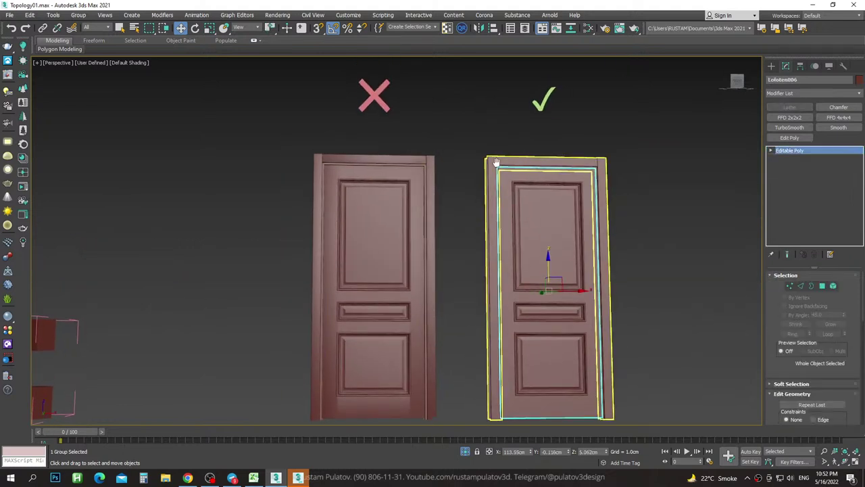
pyautogui.scroll(2, 404, 166)
pyautogui.scroll(-2, 404, 166)
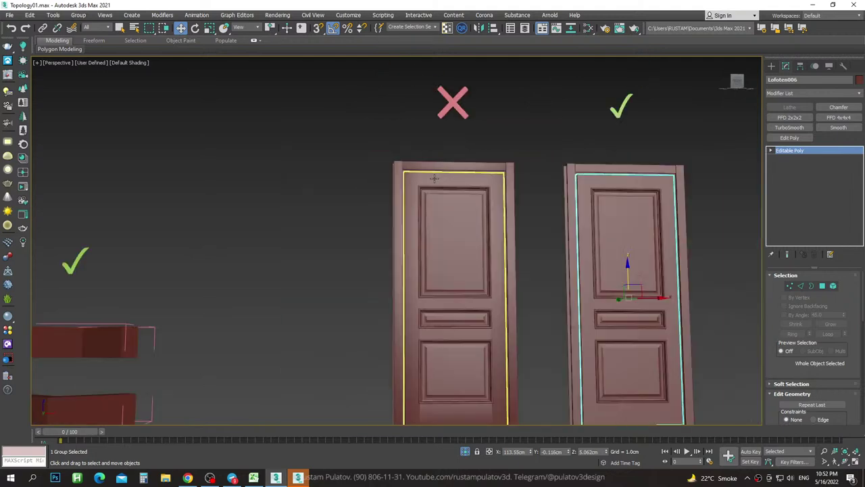
pyautogui.moveTo(403, 165)
pyautogui.keyDown('alt'); pyautogui.mouseDown(button='middle')
pyautogui.moveTo(442, 103)
pyautogui.moveTo(431, 166)
pyautogui.mouseUp(button='middle'); pyautogui.keyUp('alt')
pyautogui.click(717, 216)
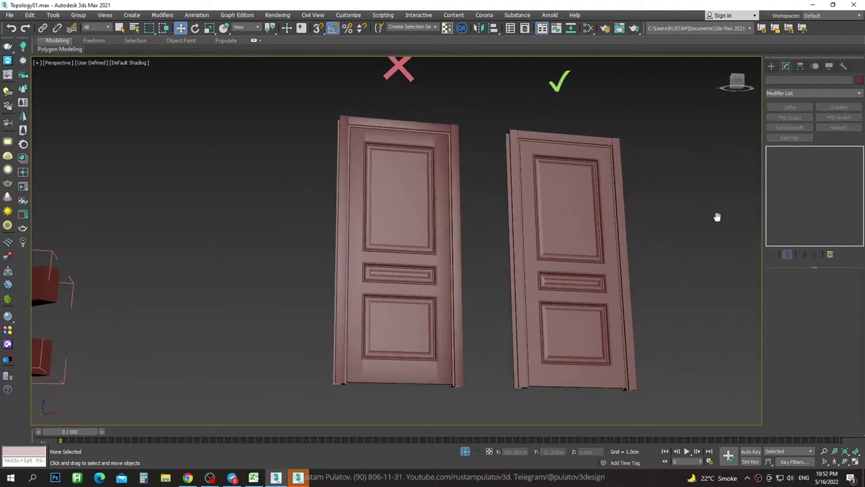
pyautogui.moveTo(716, 217); pyautogui.dragTo(697, 203, button='middle')
pyautogui.click(771, 65)
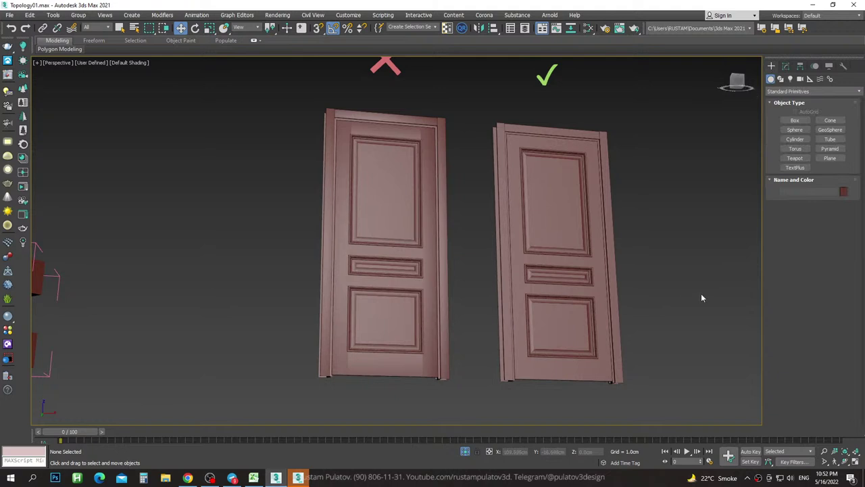
pyautogui.moveTo(701, 293); pyautogui.dragTo(631, 262, button='middle')
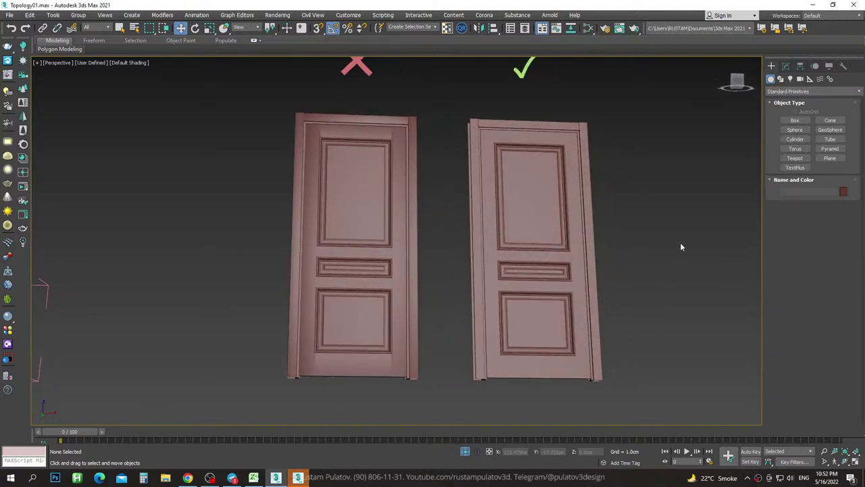
pyautogui.click(409, 128)
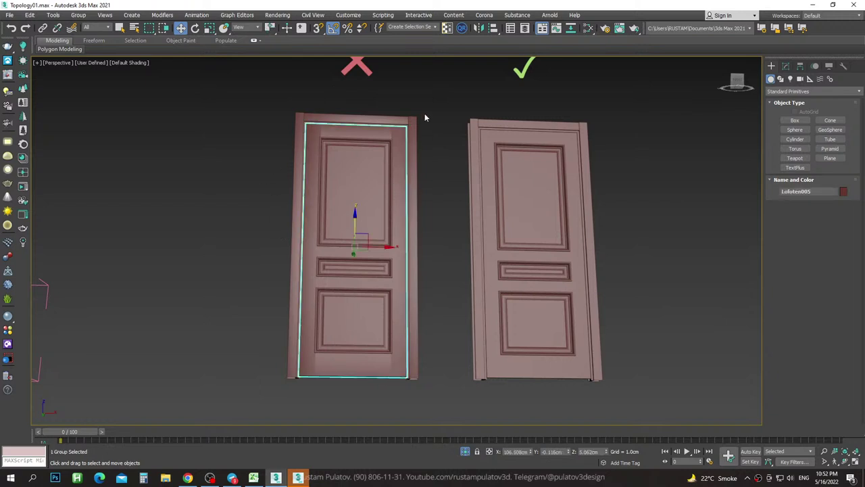
pyautogui.click(427, 99)
pyautogui.moveTo(426, 99); pyautogui.dragTo(432, 115, button='middle')
pyautogui.scroll(2, 426, 116)
pyautogui.scroll(2, 399, 115)
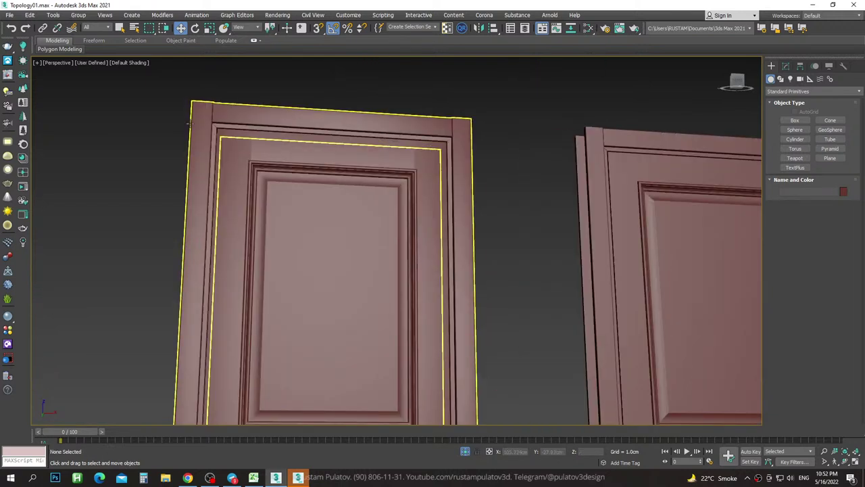
pyautogui.moveTo(463, 158); pyautogui.dragTo(480, 148, button='middle')
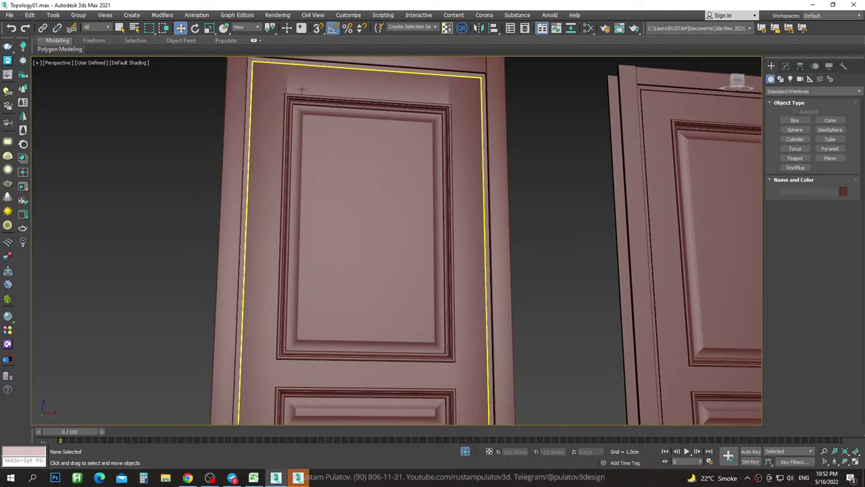
pyautogui.scroll(-3, 274, 140)
pyautogui.moveTo(297, 190); pyautogui.dragTo(315, 201, button='middle')
pyautogui.scroll(5, 302, 153)
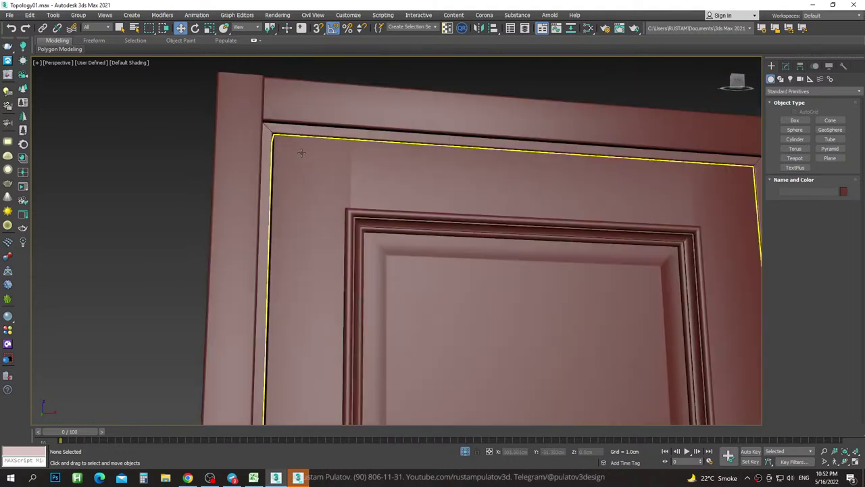
pyautogui.scroll(-2, 377, 168)
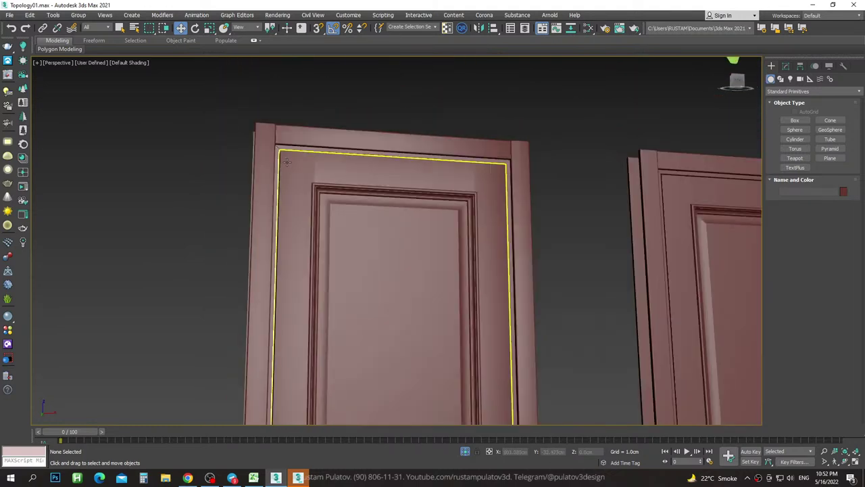
pyautogui.scroll(-2, 299, 162)
pyautogui.scroll(2, 300, 162)
pyautogui.moveTo(516, 256); pyautogui.dragTo(394, 256, button='middle')
pyautogui.scroll(3, 419, 169)
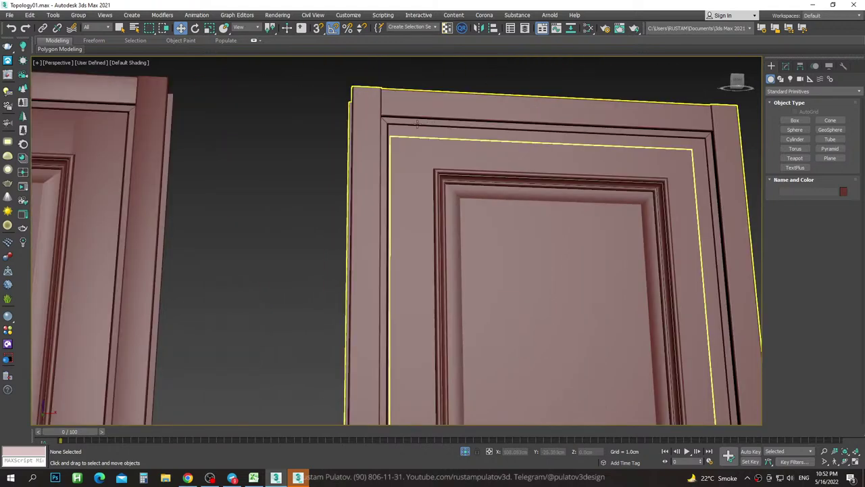
pyautogui.scroll(2, 430, 147)
pyautogui.scroll(-3, 406, 146)
pyautogui.moveTo(396, 158); pyautogui.dragTo(465, 162, button='middle')
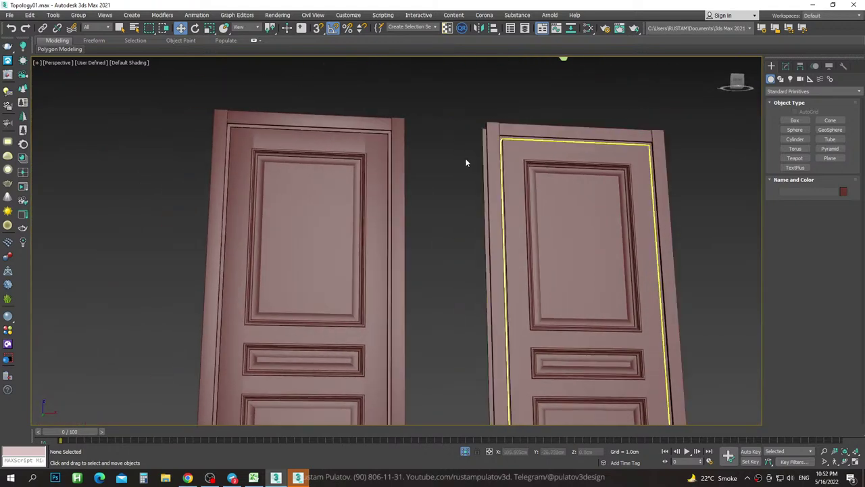
pyautogui.moveTo(370, 169); pyautogui.dragTo(425, 170, button='middle')
pyautogui.scroll(2, 429, 147)
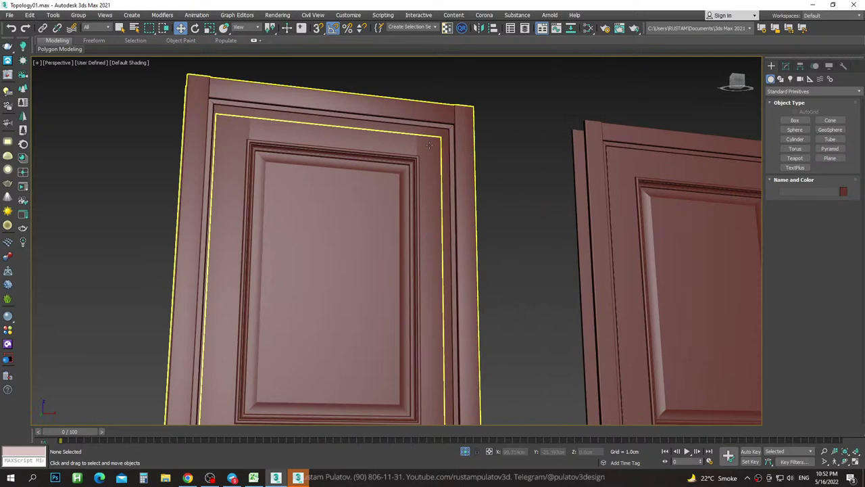
pyautogui.scroll(4, 484, 153)
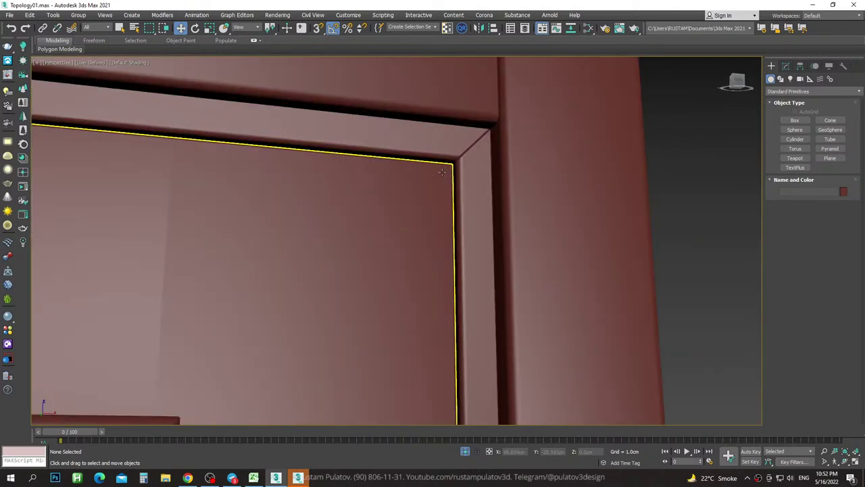
pyautogui.scroll(2, 453, 172)
pyautogui.scroll(3, 453, 173)
pyautogui.press('F4')
pyautogui.scroll(2, 318, 153)
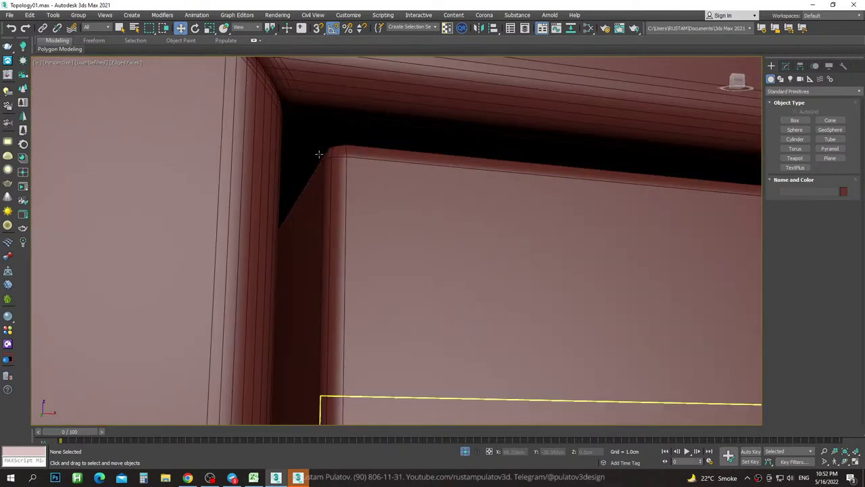
pyautogui.scroll(1, 380, 158)
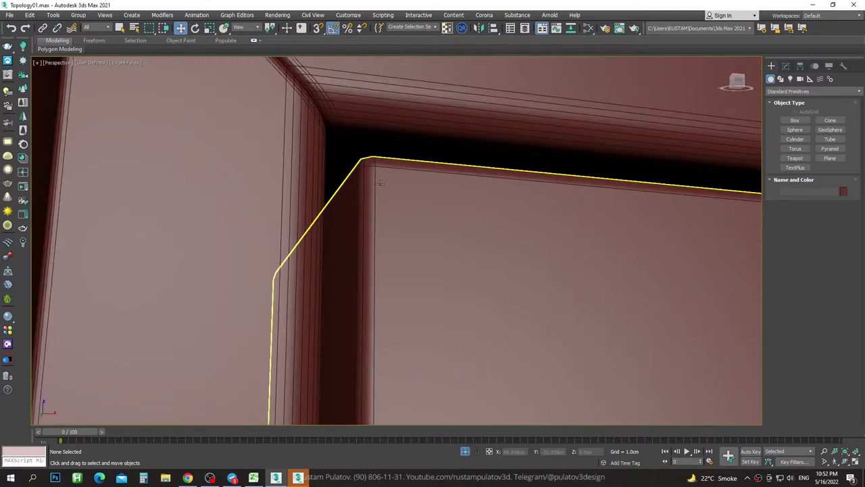
pyautogui.scroll(-5, 465, 204)
pyautogui.scroll(-3, 535, 222)
pyautogui.scroll(-5, 357, 197)
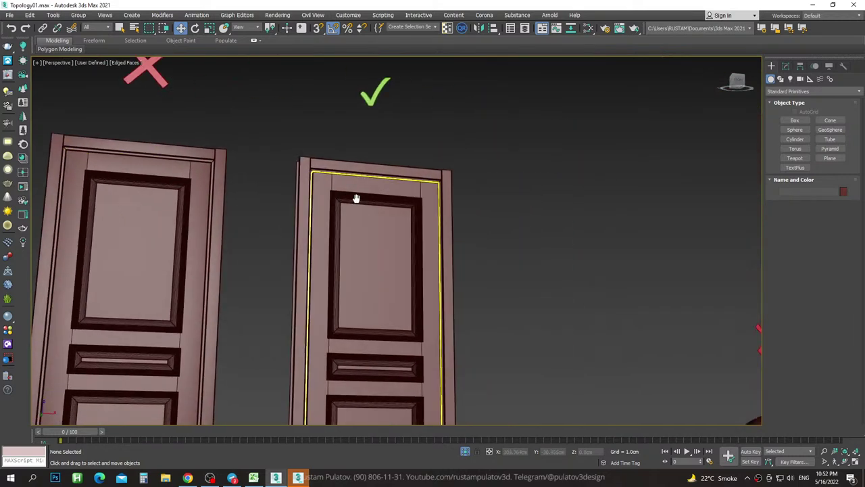
pyautogui.scroll(4, 297, 171)
pyautogui.scroll(3, 304, 170)
pyautogui.scroll(3, 315, 170)
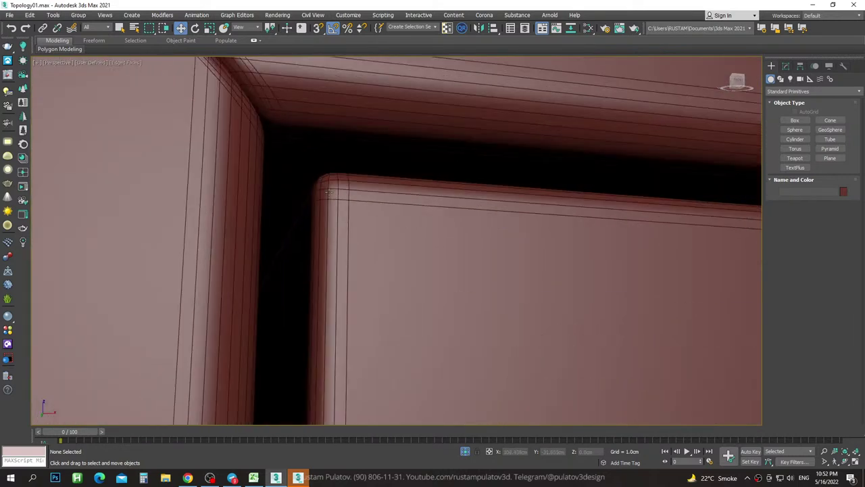
pyautogui.scroll(3, 338, 170)
pyautogui.scroll(-1, 357, 162)
pyautogui.scroll(2, 378, 192)
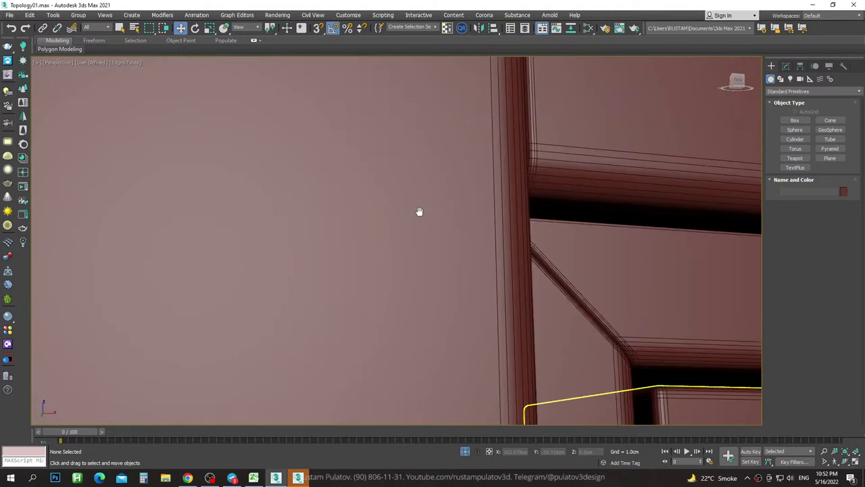
pyautogui.scroll(-2, 422, 215)
pyautogui.scroll(-2, 412, 210)
pyautogui.scroll(-4, 473, 233)
pyautogui.scroll(4, 353, 201)
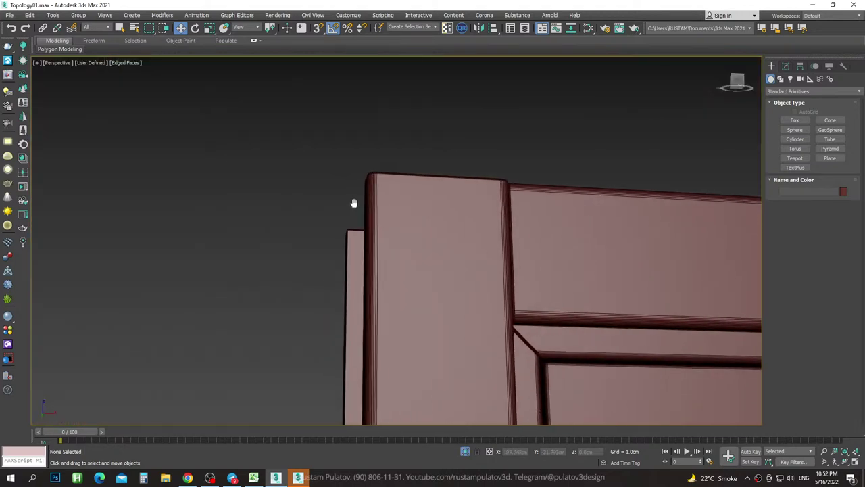
pyautogui.scroll(2, 358, 176)
pyautogui.scroll(1, 365, 158)
pyautogui.scroll(1, 375, 145)
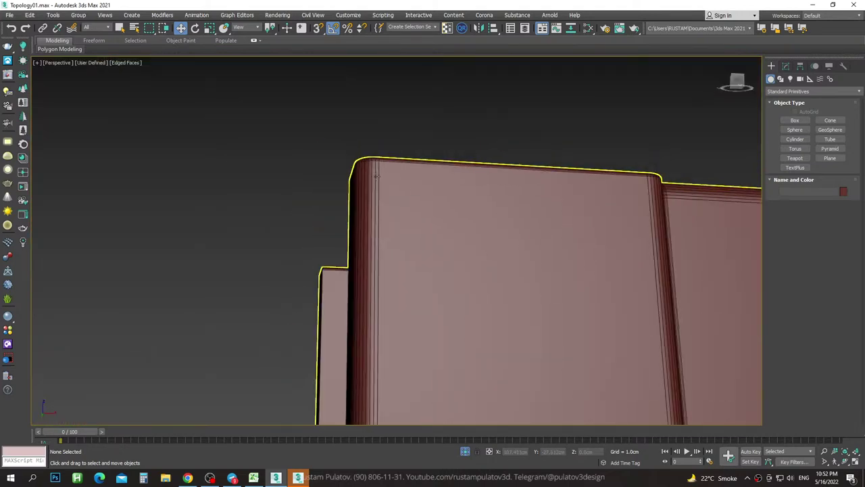
pyautogui.scroll(2, 379, 187)
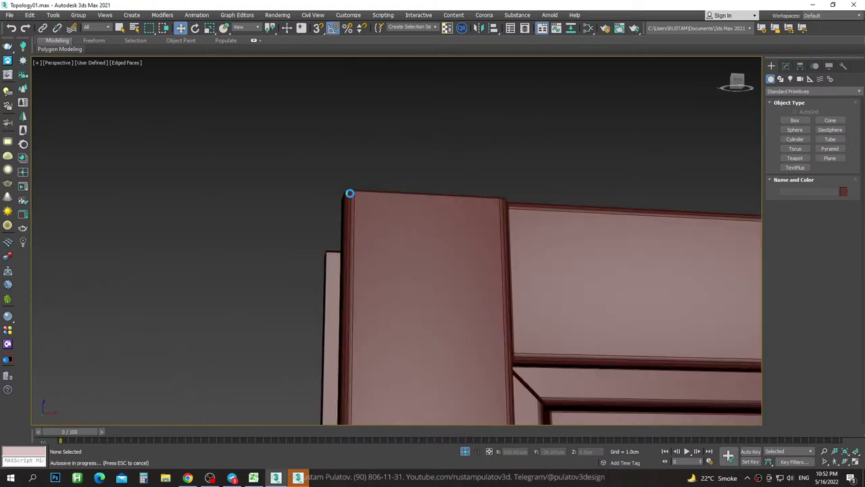
pyautogui.scroll(2, 460, 199)
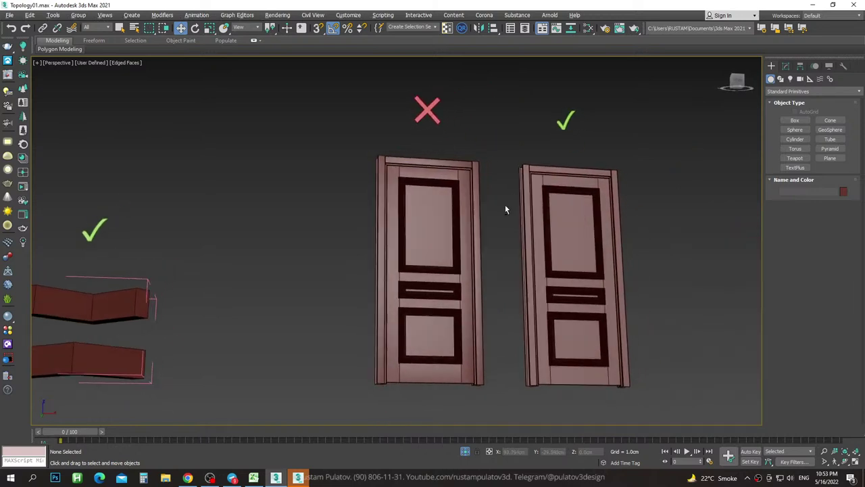
pyautogui.scroll(3, 345, 145)
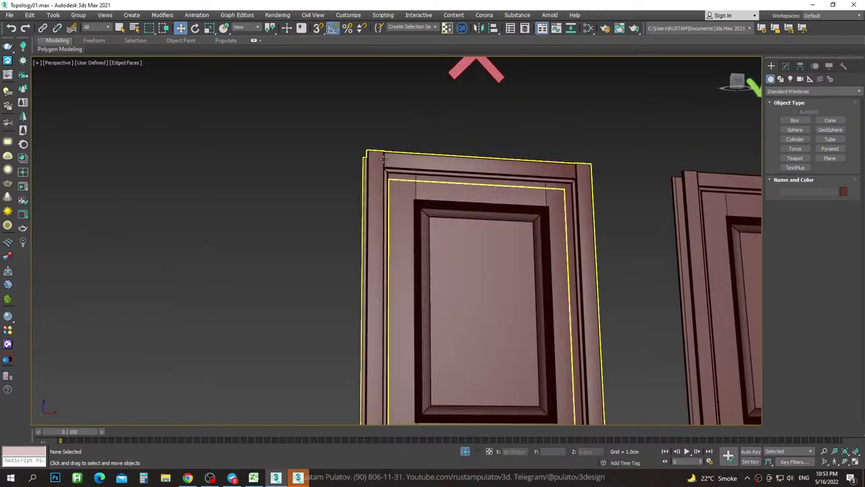
pyautogui.scroll(3, 340, 143)
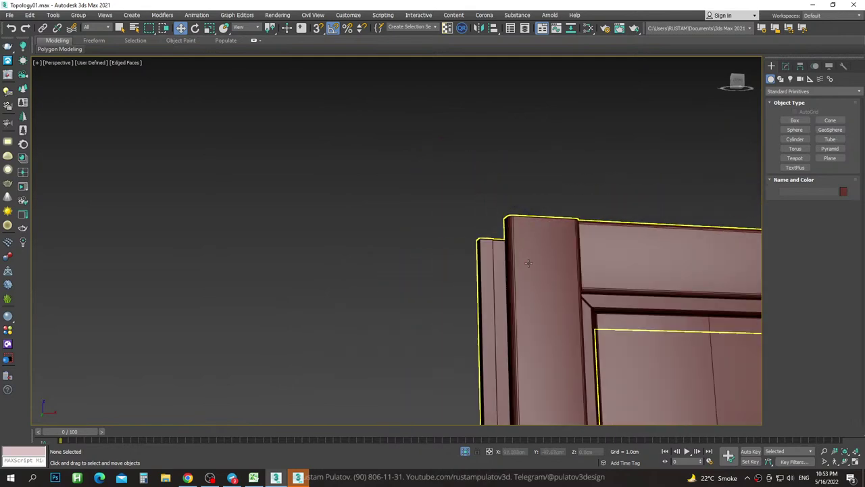
pyautogui.scroll(-5, 510, 196)
# Hide the edge overlay and re-angle the view on the two doors.
pyautogui.press('F4')
pyautogui.scroll(1, 512, 203)
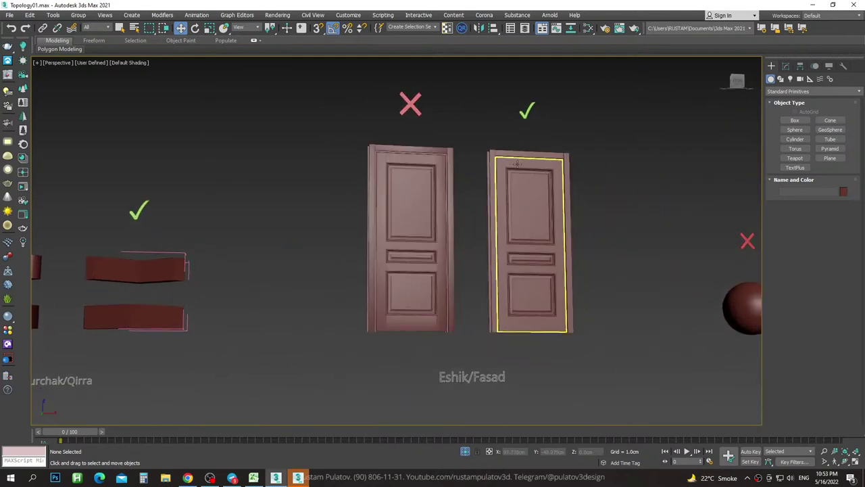
pyautogui.scroll(4, 514, 193)
pyautogui.click(514, 190)
pyautogui.keyDown('alt'); pyautogui.moveTo(513, 189); pyautogui.dragTo(514, 211, button='middle'); pyautogui.keyUp('alt')
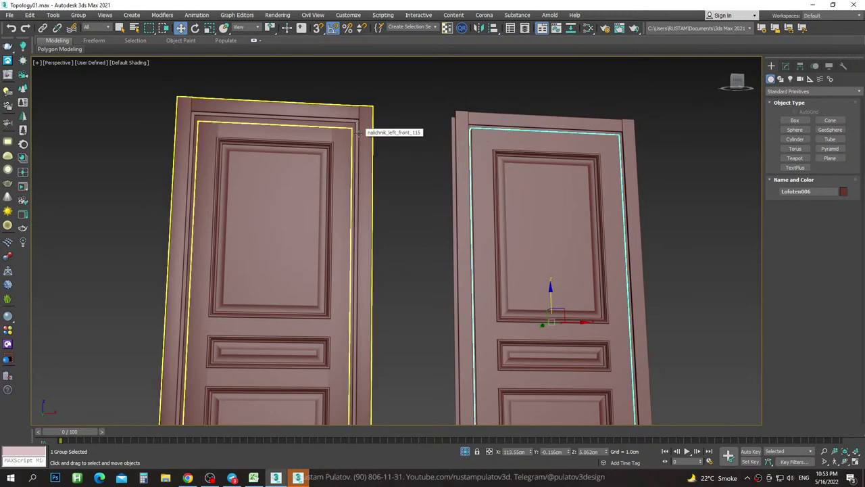
pyautogui.click(425, 156)
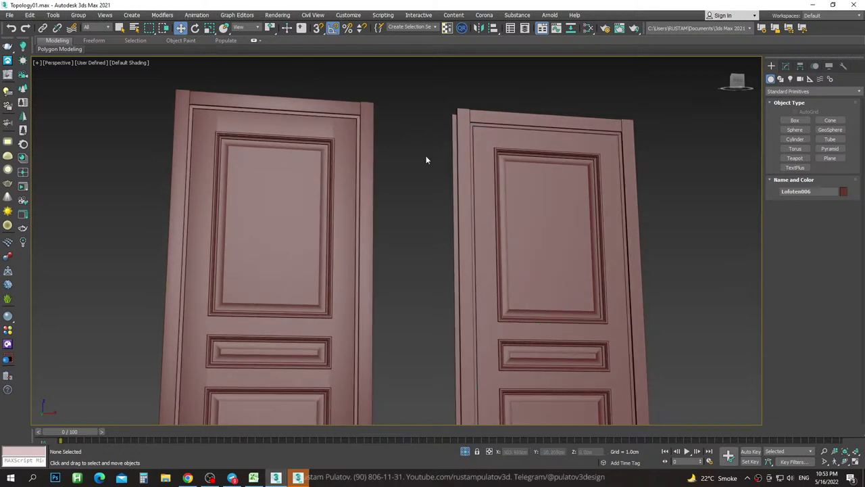
# Turn on Edged Faces and zoom in on the door panel corners.
pyautogui.scroll(3, 425, 156)
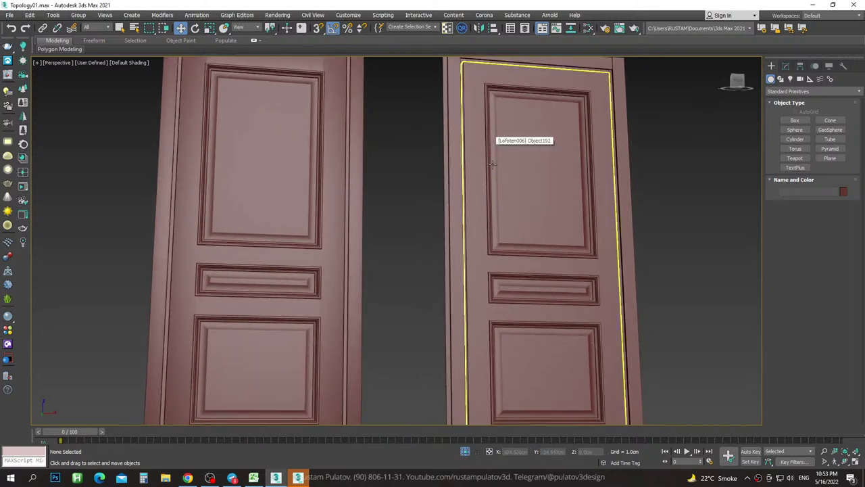
pyautogui.keyDown('alt'); pyautogui.moveTo(488, 142); pyautogui.dragTo(479, 176, button='middle'); pyautogui.keyUp('alt')
pyautogui.scroll(-5, 408, 136)
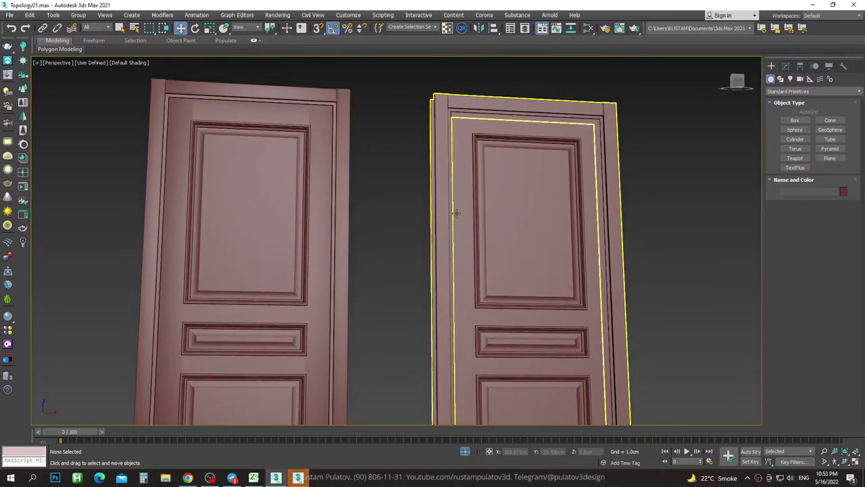
pyautogui.scroll(6, 468, 177)
pyautogui.scroll(2, 468, 177)
pyautogui.press('F4')
pyautogui.scroll(3, 468, 177)
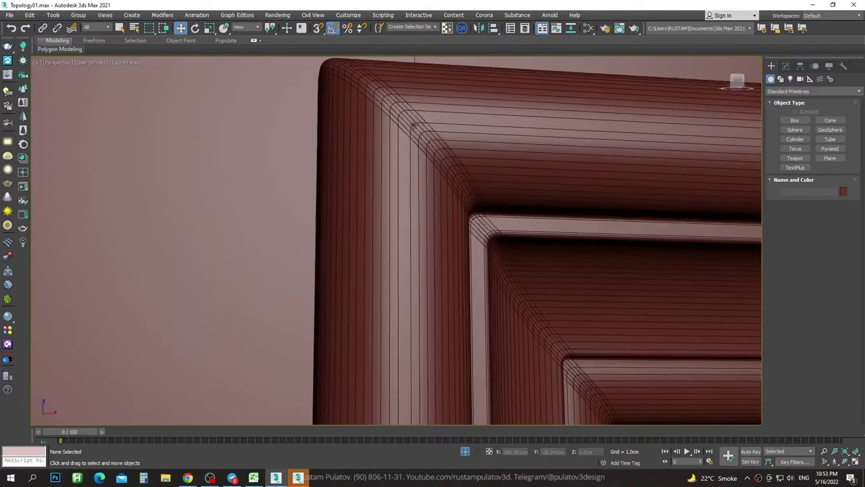
pyautogui.scroll(1, 549, 144)
pyautogui.scroll(-4, 549, 144)
pyautogui.scroll(2, 431, 155)
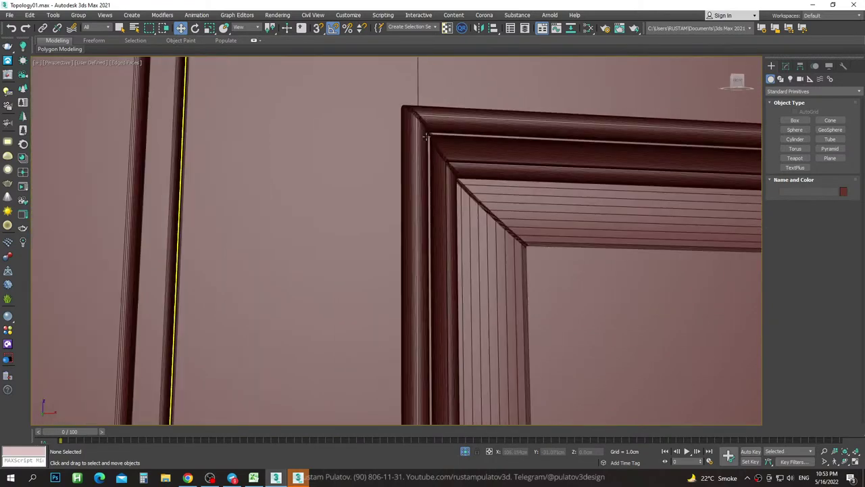
pyautogui.scroll(2, 431, 156)
pyautogui.scroll(-1, 427, 193)
pyautogui.scroll(5, 427, 193)
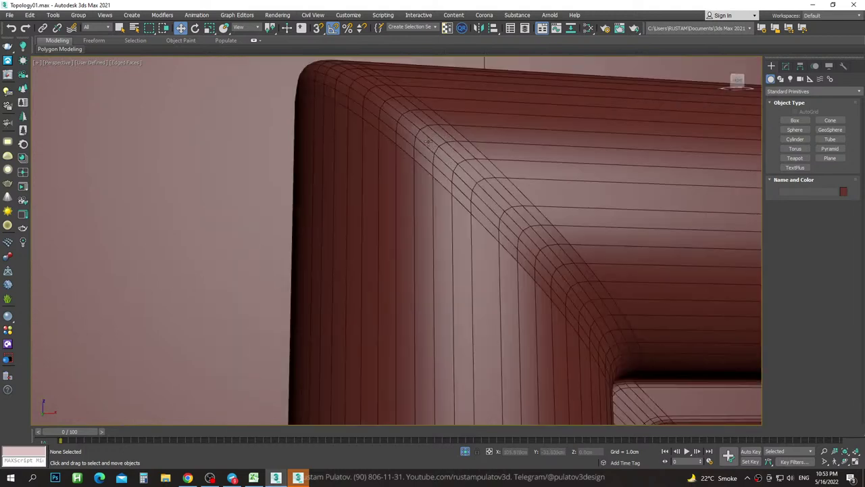
pyautogui.scroll(-2, 476, 208)
# Turn Edged Faces off and view the panel corners as plain shaded surfaces.
pyautogui.press('F4')
pyautogui.scroll(-3, 473, 196)
pyautogui.scroll(-2, 292, 173)
pyautogui.scroll(2, 292, 173)
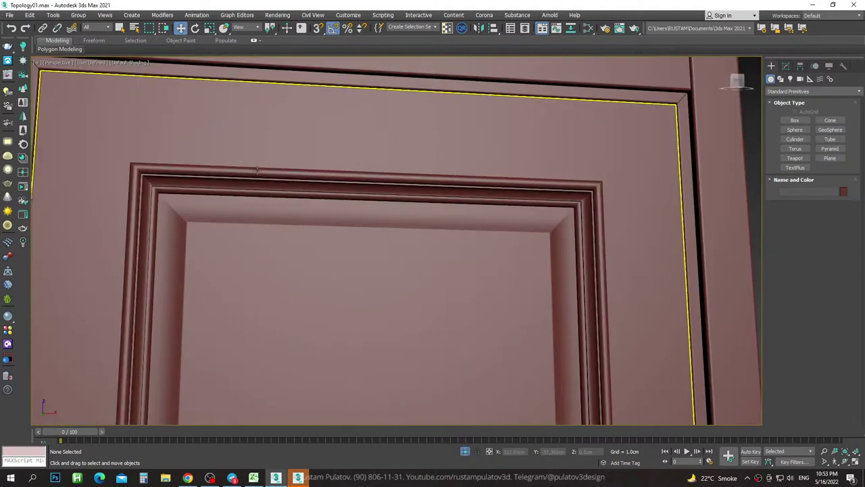
pyautogui.scroll(-2, 344, 179)
pyautogui.scroll(-3, 426, 196)
pyautogui.scroll(4, 370, 197)
pyautogui.scroll(4, 370, 197)
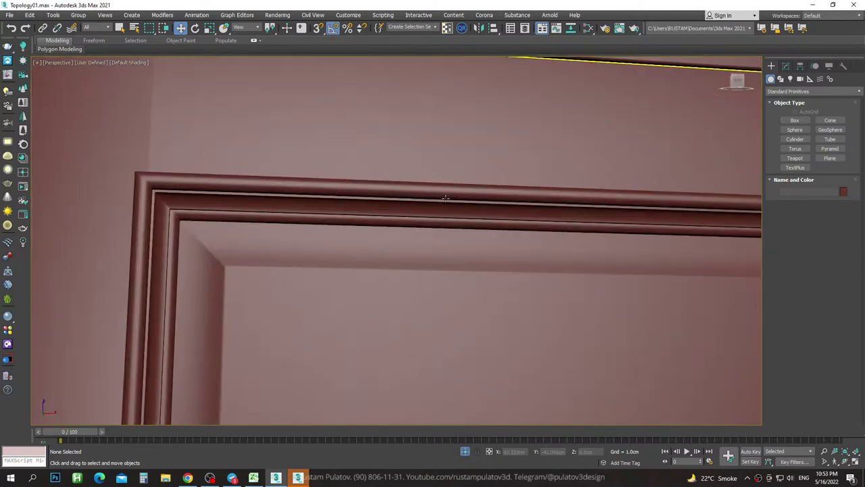
pyautogui.scroll(1, 423, 199)
pyautogui.scroll(-4, 423, 198)
pyautogui.scroll(3, 559, 211)
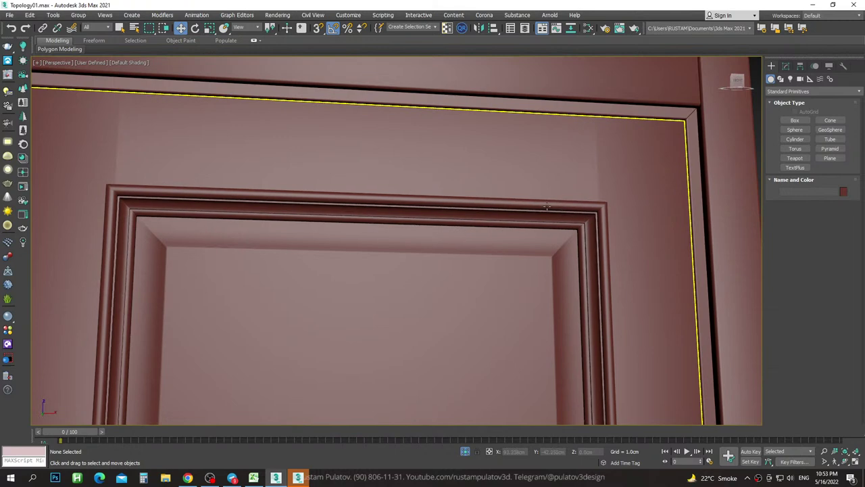
# Turn Edged Faces back on and zoom closer on the panel corner topology.
pyautogui.press('F4')
pyautogui.scroll(2, 615, 208)
pyautogui.scroll(2, 578, 176)
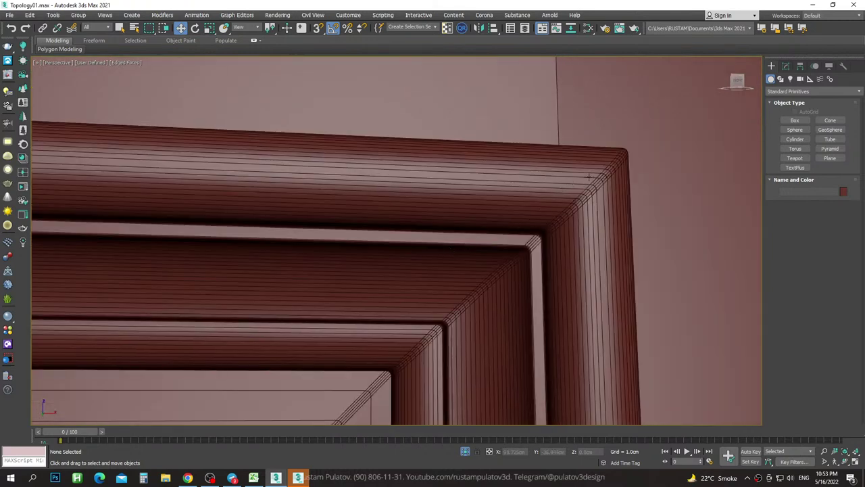
pyautogui.scroll(1, 599, 176)
pyautogui.scroll(2, 588, 188)
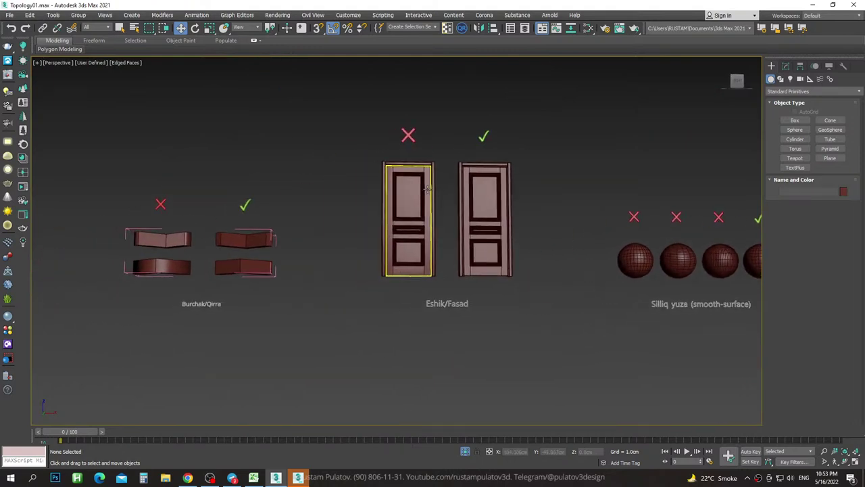
# Select the right door group and compare its panel corner with Edged Faces off, then on.
pyautogui.click(518, 228)
pyautogui.press('F4')
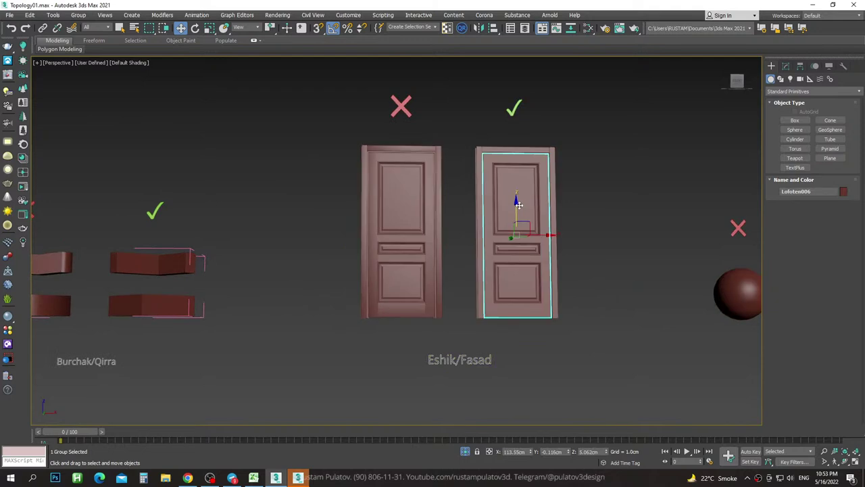
pyautogui.scroll(5, 518, 196)
pyautogui.scroll(-5, 425, 190)
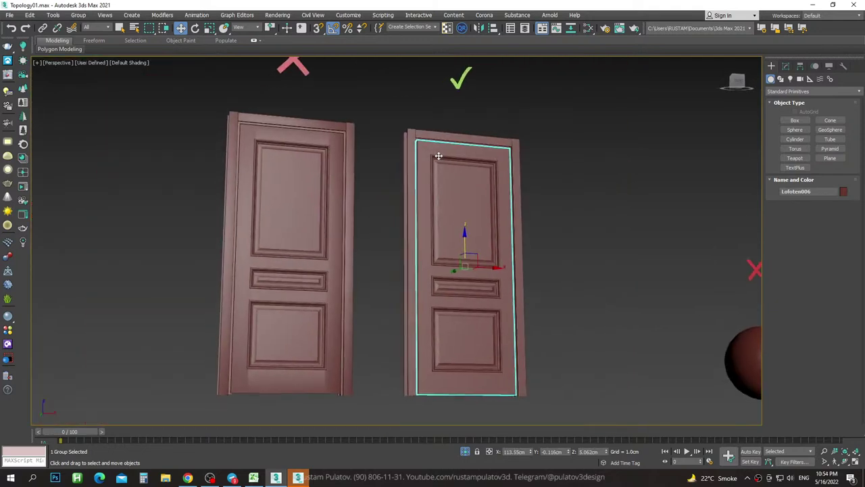
pyautogui.scroll(10, 433, 175)
pyautogui.scroll(2, 456, 202)
pyautogui.scroll(1, 426, 183)
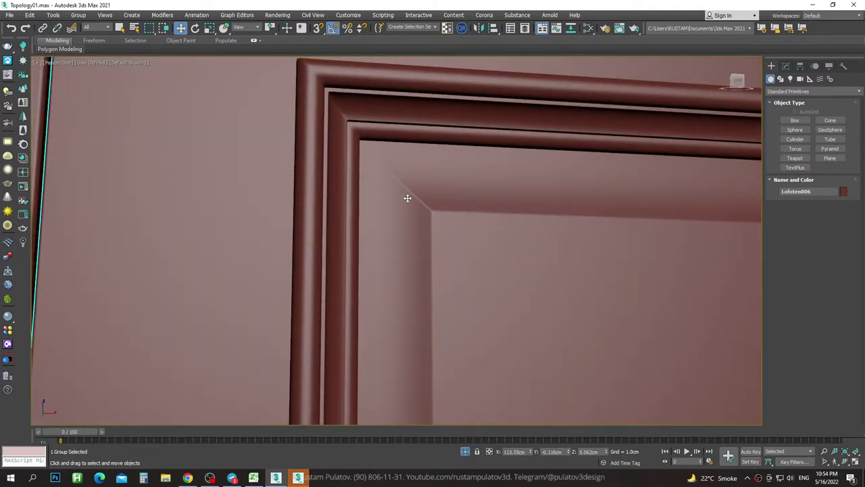
pyautogui.scroll(1, 408, 199)
pyautogui.press('F4')
pyautogui.press('F4')
pyautogui.scroll(-4, 467, 223)
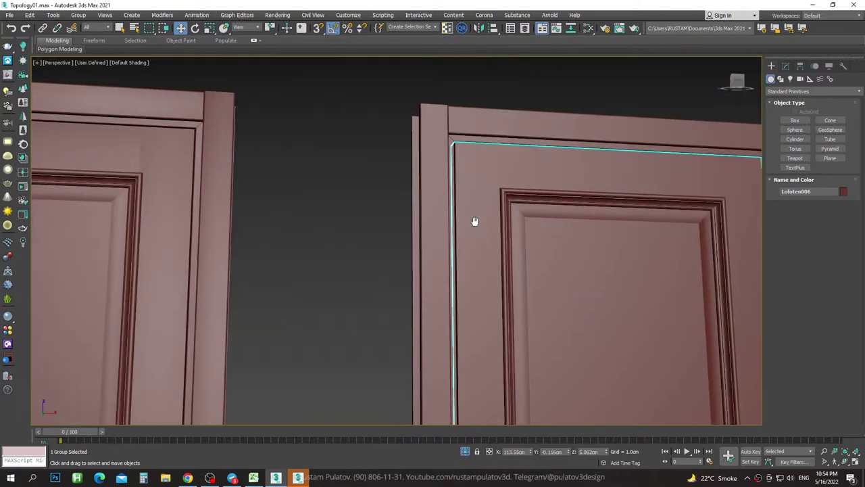
pyautogui.scroll(-3, 498, 224)
pyautogui.scroll(2, 229, 235)
# Pan and zoom across both doors to inspect their edge topology.
pyautogui.moveTo(229, 235); pyautogui.dragTo(459, 231, button='middle')
pyautogui.scroll(6, 453, 203)
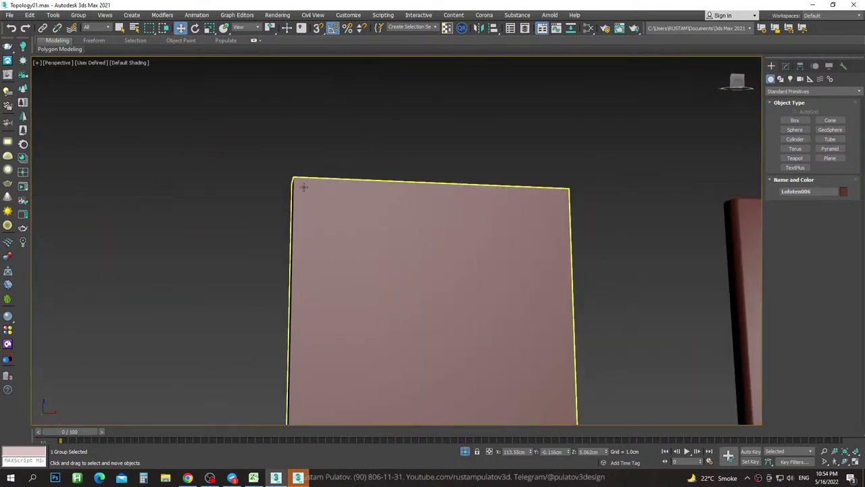
pyautogui.scroll(-10, 453, 203)
pyautogui.scroll(4, 519, 188)
pyautogui.scroll(5, 448, 288)
pyautogui.scroll(1, 457, 226)
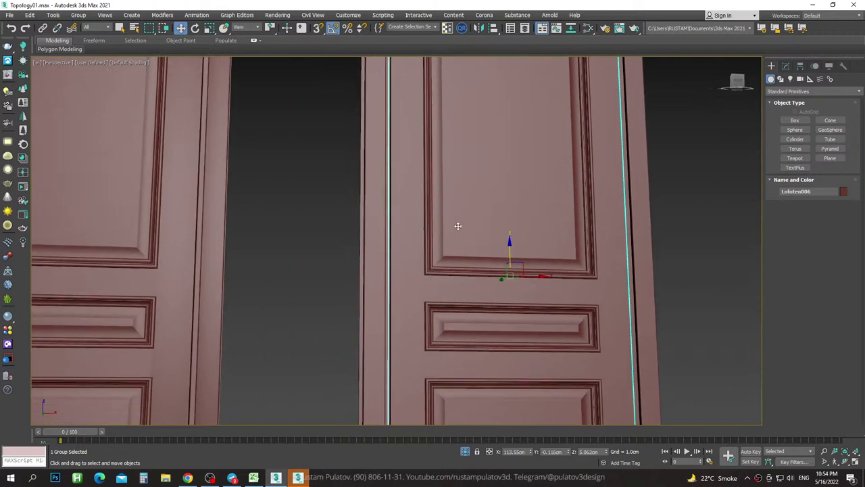
pyautogui.scroll(2, 442, 257)
pyautogui.scroll(2, 434, 264)
pyautogui.scroll(2, 435, 264)
pyautogui.scroll(-1, 492, 263)
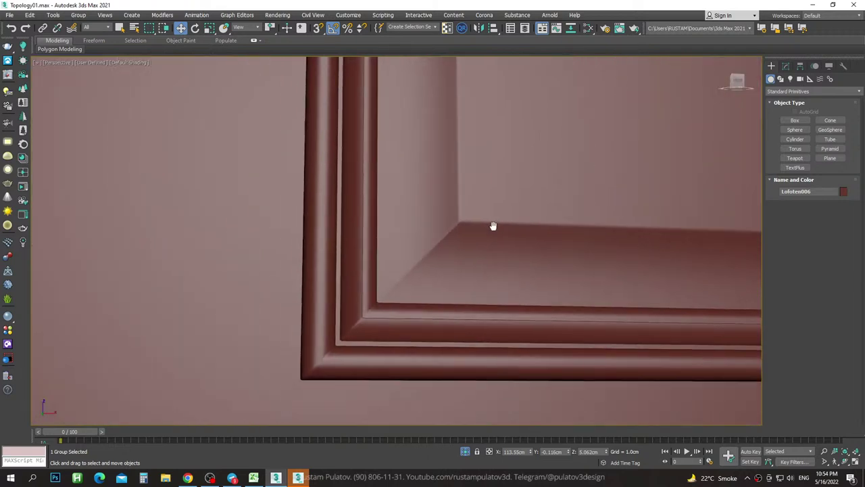
pyautogui.scroll(1, 493, 226)
pyautogui.scroll(-4, 458, 223)
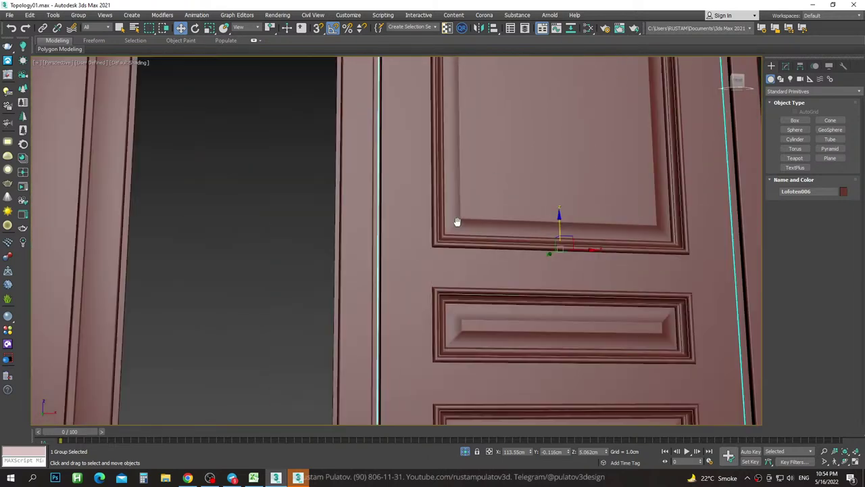
pyautogui.scroll(-2, 470, 239)
pyautogui.scroll(6, 458, 227)
pyautogui.scroll(-3, 458, 227)
pyautogui.scroll(-3, 442, 240)
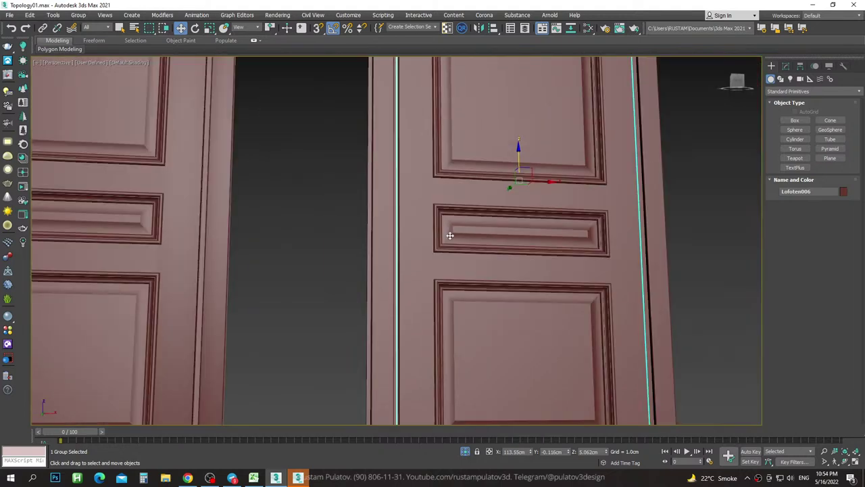
pyautogui.scroll(-2, 452, 234)
pyautogui.moveTo(553, 249); pyautogui.dragTo(537, 252, button='middle')
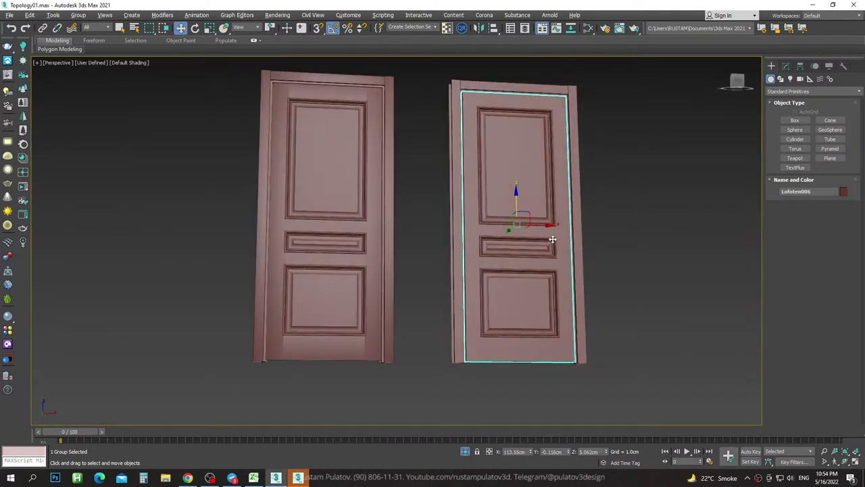
# Reselect the right door and orbit around it from a new angle.
pyautogui.click(644, 203)
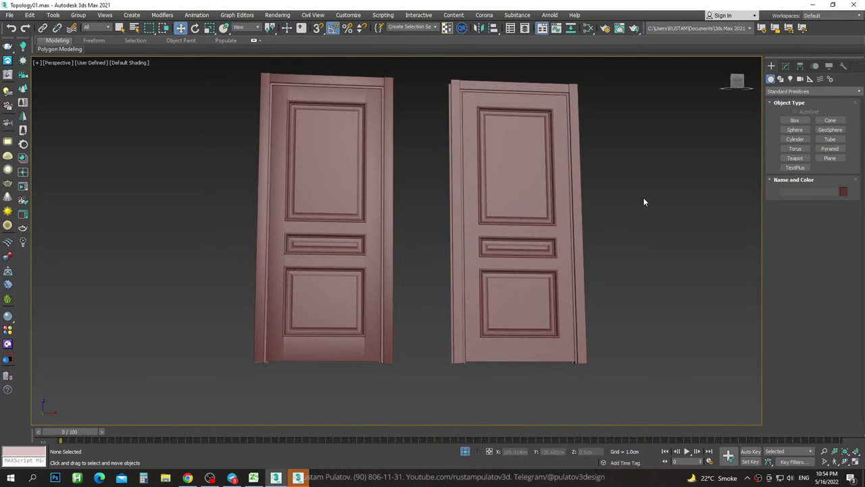
pyautogui.keyDown('alt'); pyautogui.moveTo(555, 212); pyautogui.dragTo(572, 162, button='middle'); pyautogui.keyUp('alt')
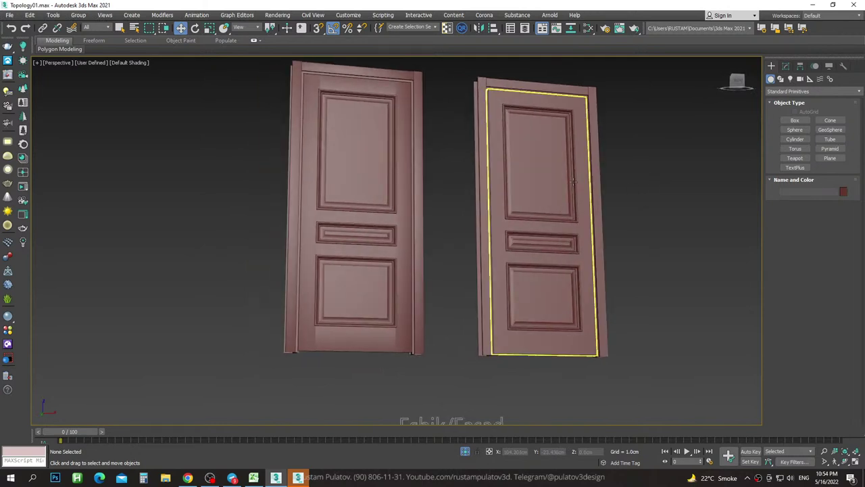
pyautogui.click(572, 159)
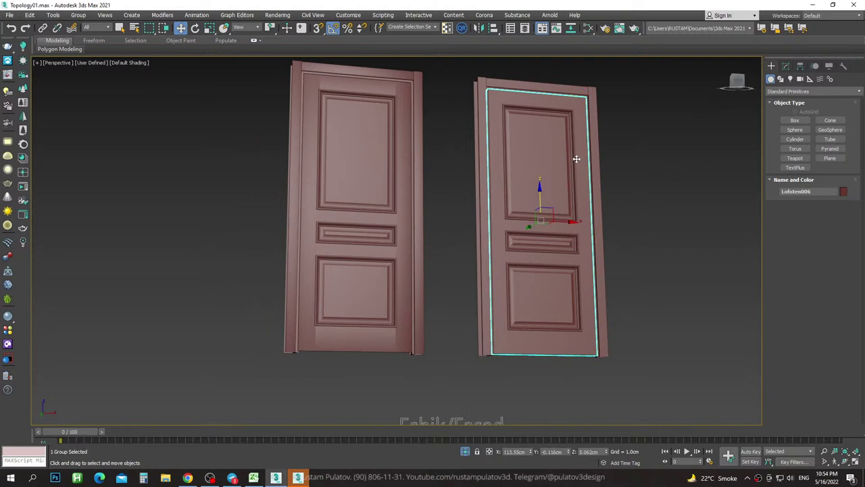
pyautogui.moveTo(618, 180); pyautogui.dragTo(595, 210, button='middle')
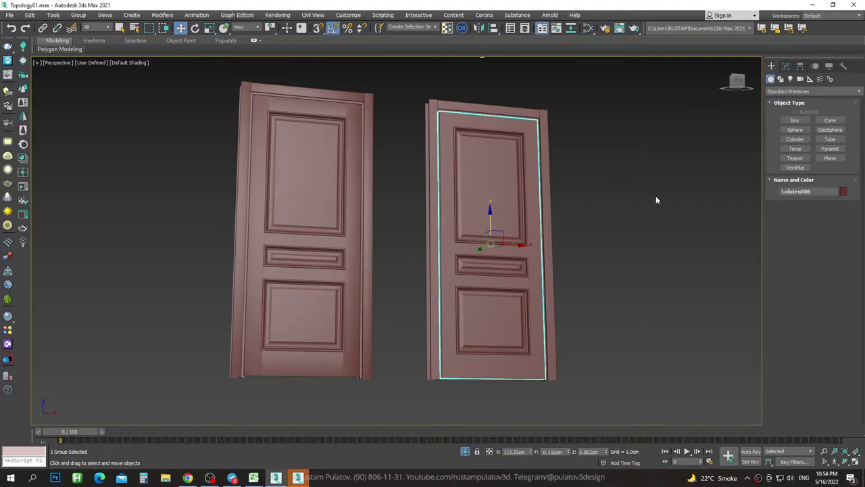
pyautogui.scroll(-2, 606, 225)
pyautogui.scroll(-2, 591, 230)
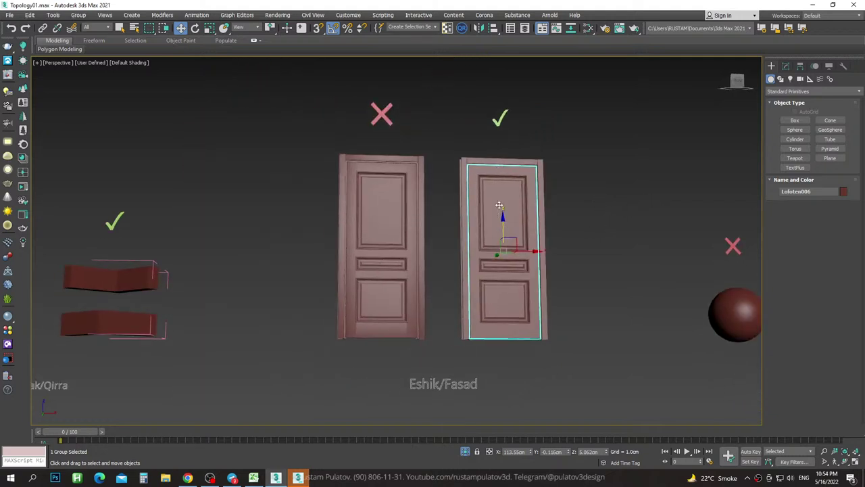
pyautogui.keyDown('alt'); pyautogui.moveTo(498, 204); pyautogui.dragTo(548, 206, button='middle'); pyautogui.keyUp('alt')
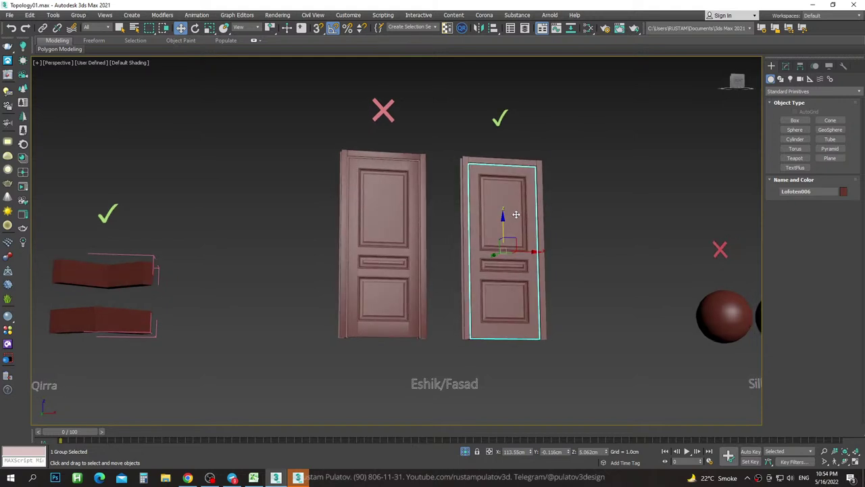
# Clear the selection and pan over to the Silliq yuza sphere samples.
pyautogui.click(587, 185)
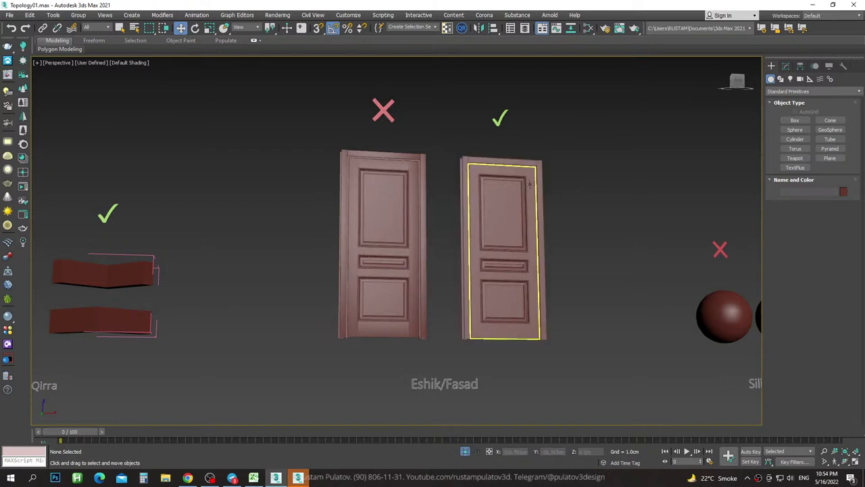
pyautogui.click(530, 184)
pyautogui.click(567, 185)
pyautogui.moveTo(613, 252)
pyautogui.mouseDown(button='middle')
pyautogui.moveTo(532, 234)
pyautogui.moveTo(526, 246)
pyautogui.moveTo(402, 242)
pyautogui.mouseUp(button='middle')
# Box-select the four dark-red Silliq yuza spheres and orbit in for a closer look.
pyautogui.moveTo(352, 218); pyautogui.dragTo(636, 293)
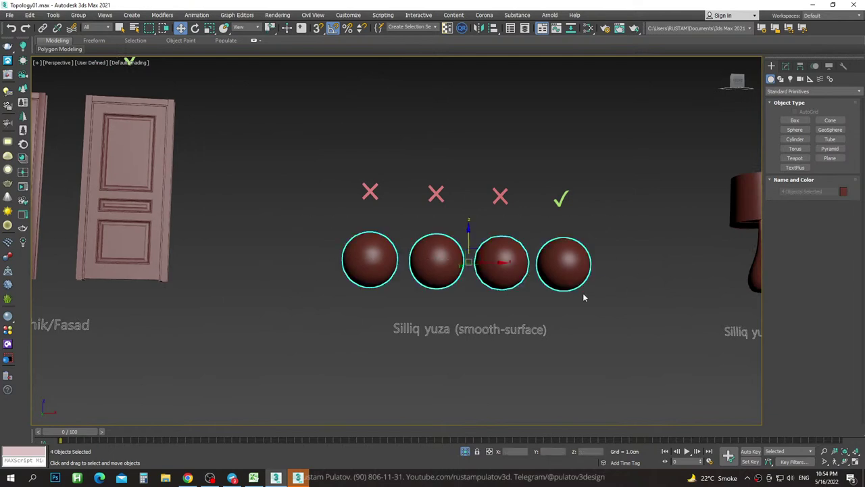
pyautogui.keyDown('alt'); pyautogui.moveTo(432, 251); pyautogui.dragTo(332, 231, button='middle'); pyautogui.keyUp('alt')
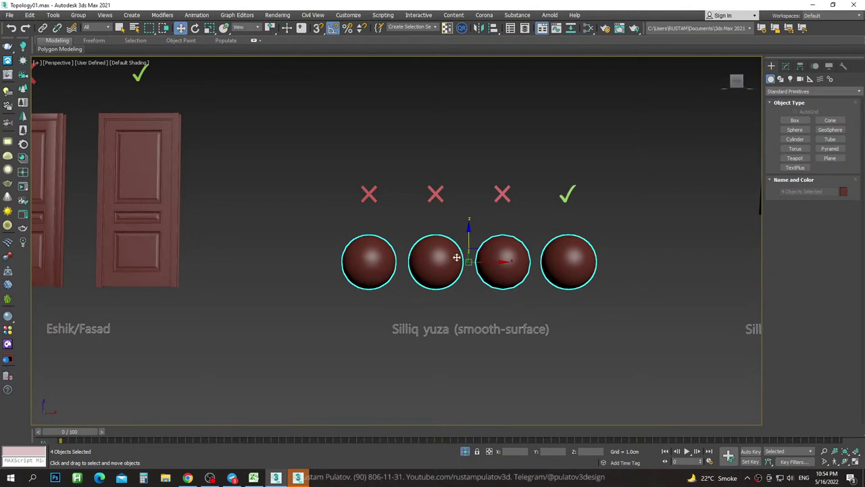
pyautogui.scroll(2, 530, 264)
pyautogui.keyDown('alt'); pyautogui.moveTo(512, 261); pyautogui.dragTo(491, 246, button='middle'); pyautogui.keyUp('alt')
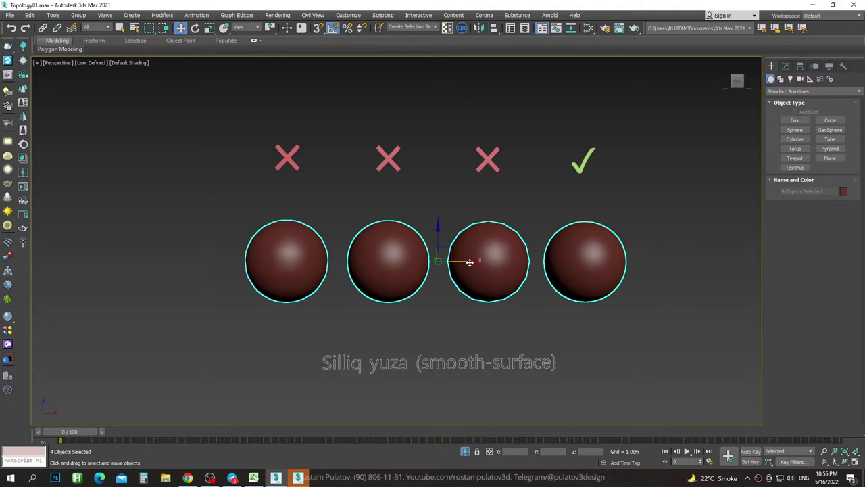
# Orbit around the four spheres, deselect them, and turn on Edged Faces to show their polygon edges.
pyautogui.moveTo(447, 261)
pyautogui.keyDown('alt'); pyautogui.mouseDown(button='middle')
pyautogui.moveTo(489, 251)
pyautogui.moveTo(497, 257)
pyautogui.mouseUp(button='middle'); pyautogui.keyUp('alt')
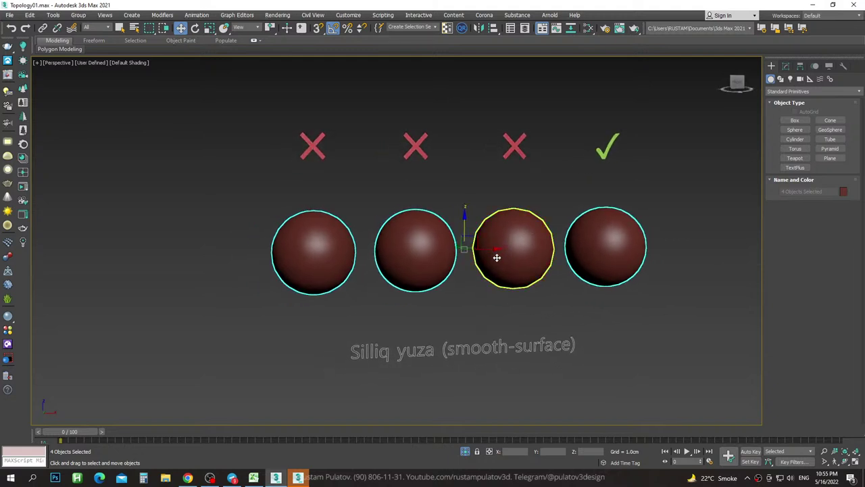
pyautogui.moveTo(447, 270)
pyautogui.keyDown('alt'); pyautogui.mouseDown(button='middle')
pyautogui.moveTo(473, 283)
pyautogui.moveTo(507, 271)
pyautogui.moveTo(415, 247)
pyautogui.mouseUp(button='middle'); pyautogui.keyUp('alt')
pyautogui.keyDown('alt'); pyautogui.moveTo(545, 253); pyautogui.dragTo(545, 245, button='middle'); pyautogui.keyUp('alt')
pyautogui.click(479, 190)
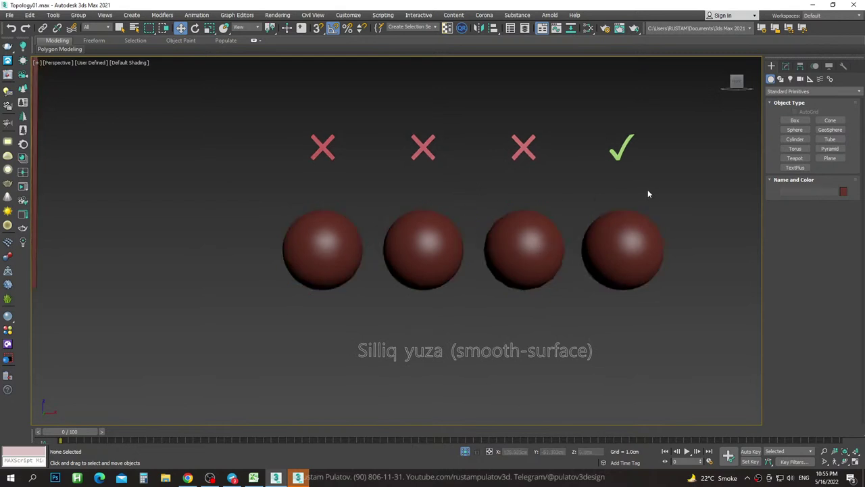
pyautogui.keyDown('alt'); pyautogui.moveTo(648, 193); pyautogui.dragTo(667, 239, button='middle'); pyautogui.keyUp('alt')
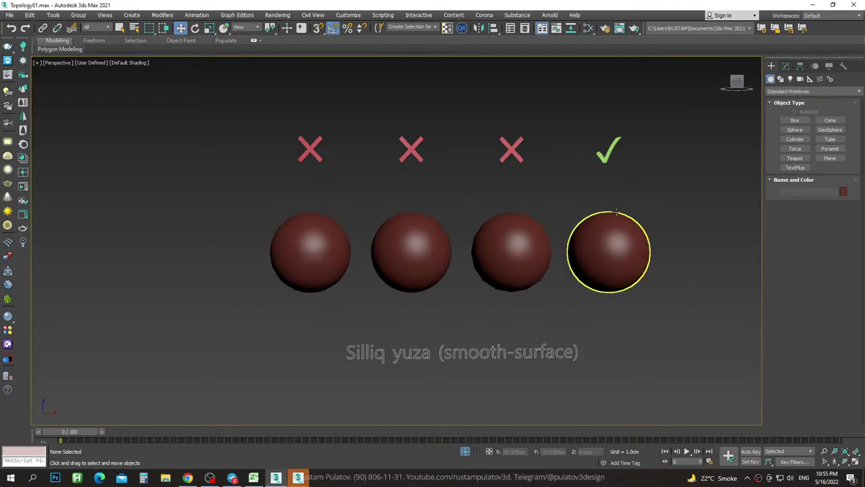
pyautogui.moveTo(630, 206)
pyautogui.mouseDown(button='middle')
pyautogui.moveTo(638, 204)
pyautogui.moveTo(685, 269)
pyautogui.moveTo(641, 238)
pyautogui.mouseUp(button='middle')
pyautogui.press('F4')
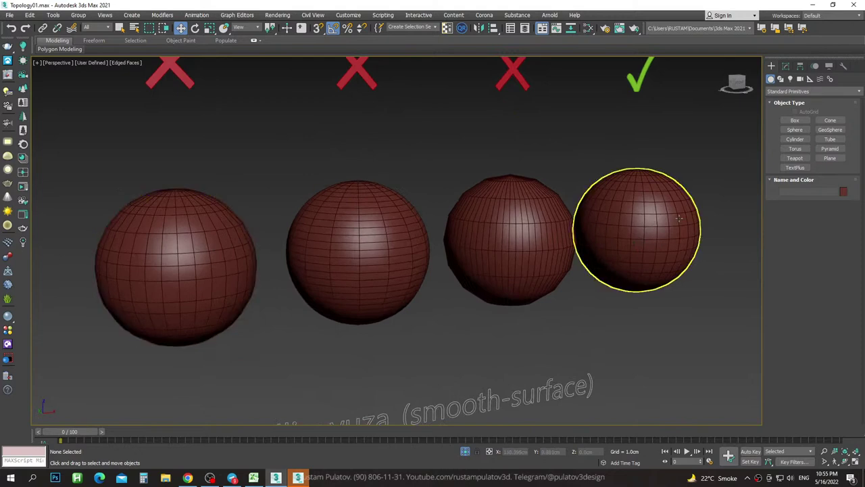
# Select each of the four spheres in turn and view them from above.
pyautogui.click(208, 250)
pyautogui.click(209, 251)
pyautogui.click(348, 239)
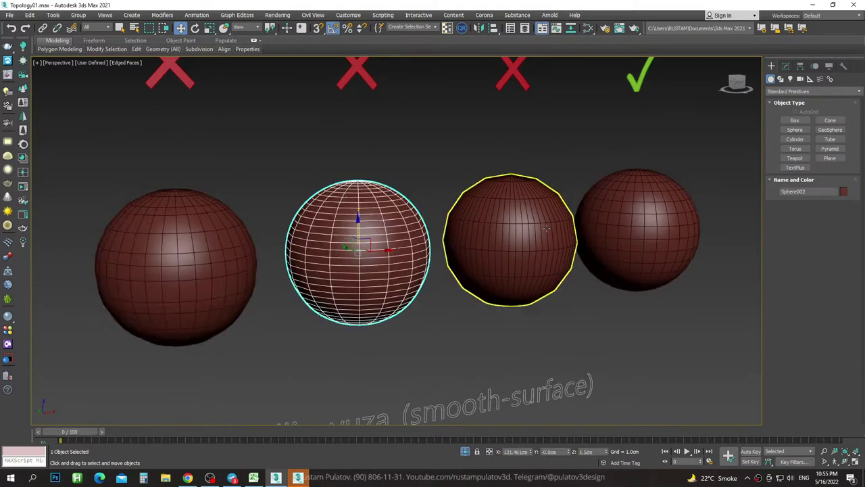
pyautogui.click(514, 226)
pyautogui.click(638, 219)
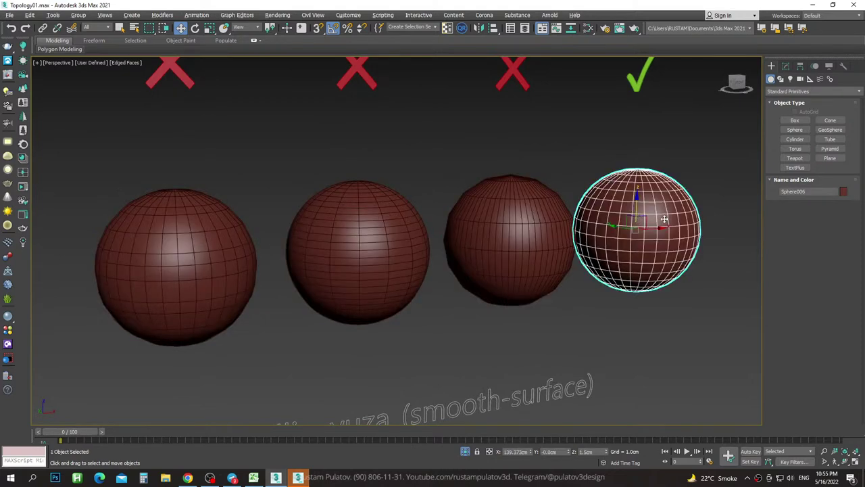
pyautogui.keyDown('alt'); pyautogui.moveTo(665, 218); pyautogui.dragTo(646, 189, button='middle'); pyautogui.keyUp('alt')
pyautogui.scroll(5, 647, 189)
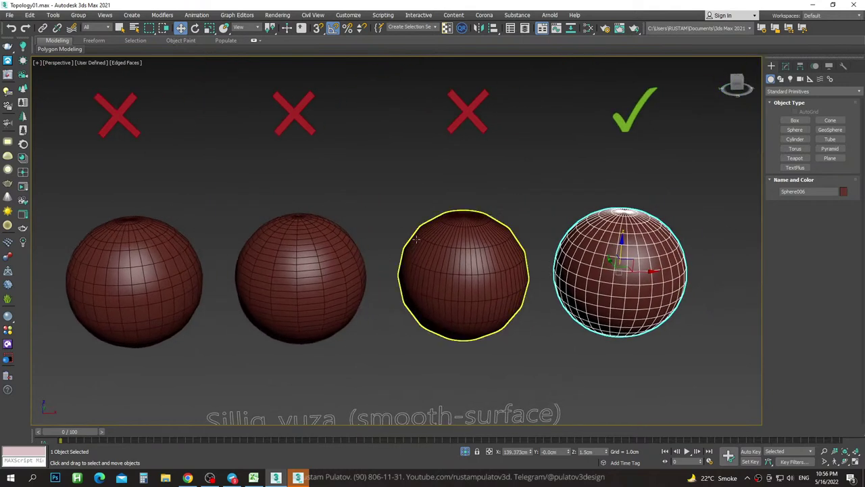
# Select Sphere003 and zoom in and out to inspect its mesh.
pyautogui.click(471, 170)
pyautogui.click(460, 253)
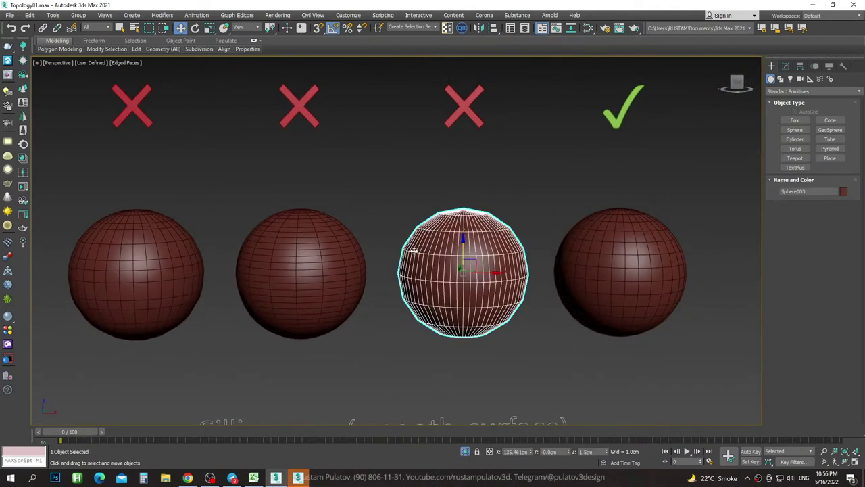
pyautogui.moveTo(393, 247); pyautogui.dragTo(386, 204, button='middle')
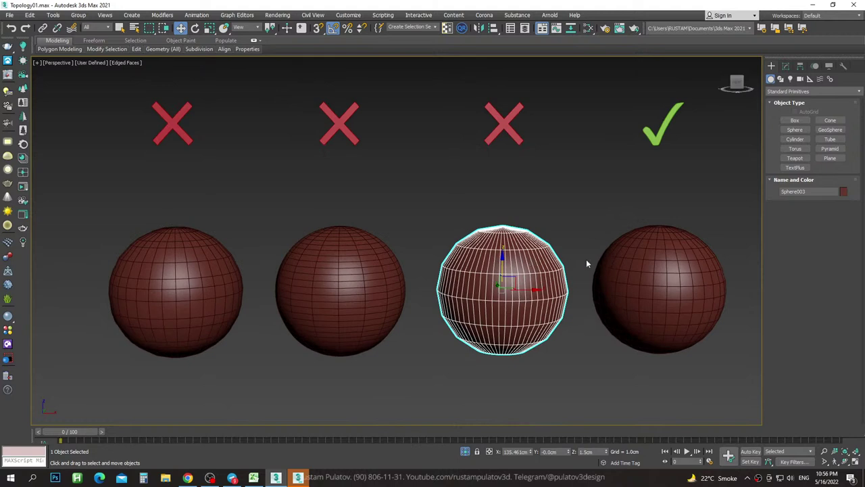
pyautogui.scroll(5, 660, 278)
pyautogui.scroll(-4, 652, 240)
pyautogui.scroll(-3, 605, 189)
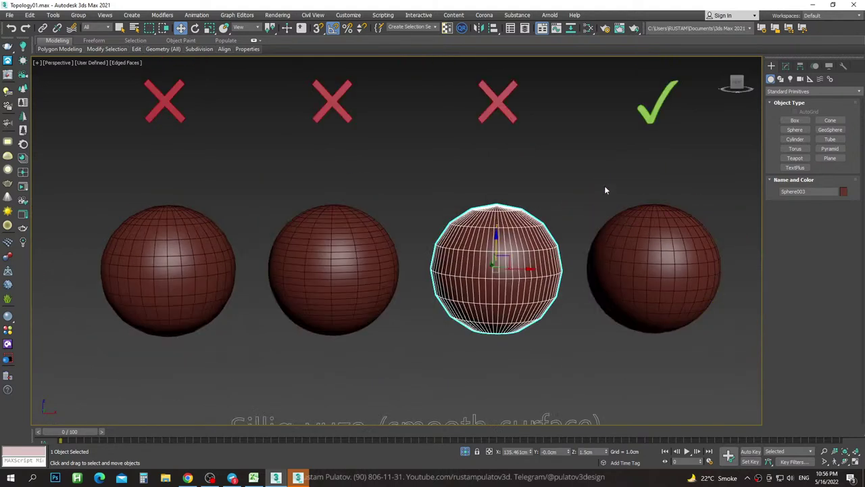
pyautogui.click(604, 189)
pyautogui.moveTo(304, 237); pyautogui.dragTo(323, 230, button='middle')
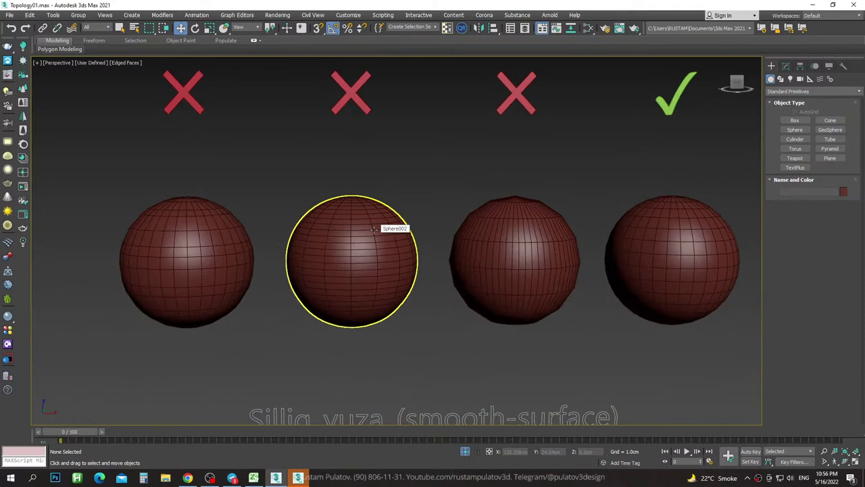
# Inspect the first and rightmost spheres, then select the leftmost sphere, Sphere005.
pyautogui.click(203, 258)
pyautogui.click(602, 254)
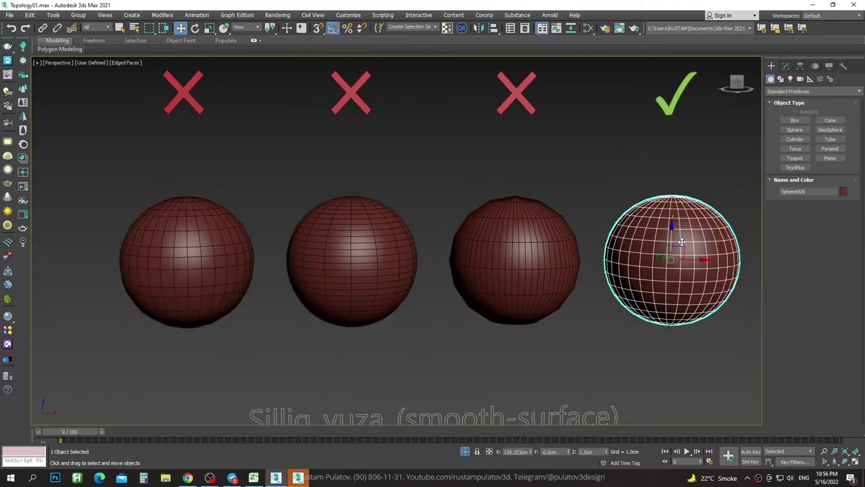
pyautogui.scroll(3, 681, 242)
pyautogui.scroll(-4, 635, 270)
pyautogui.scroll(-1, 632, 269)
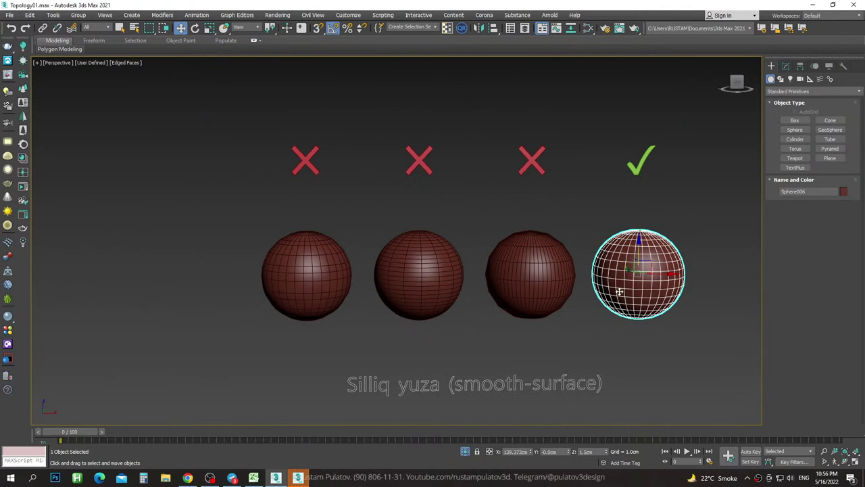
pyautogui.click(595, 200)
pyautogui.moveTo(595, 201); pyautogui.dragTo(574, 259, button='middle')
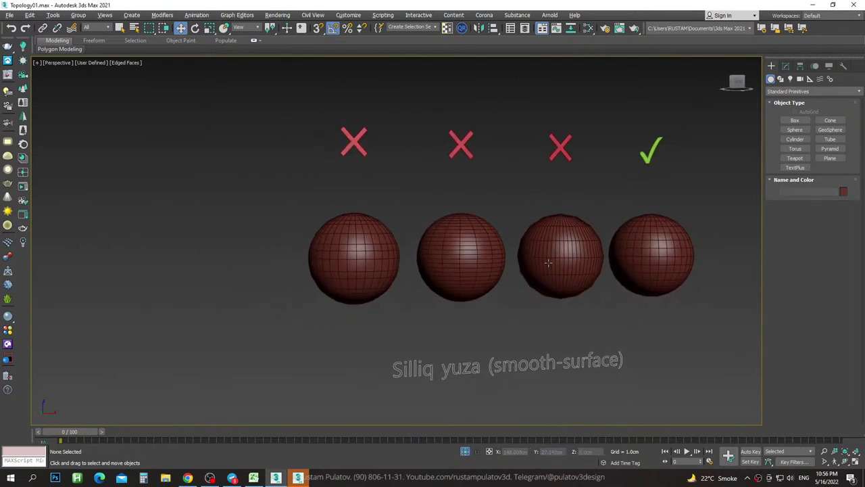
pyautogui.scroll(3, 343, 172)
pyautogui.click(364, 263)
# Center the leftmost sphere in the view and zoom and orbit around it.
pyautogui.scroll(3, 412, 305)
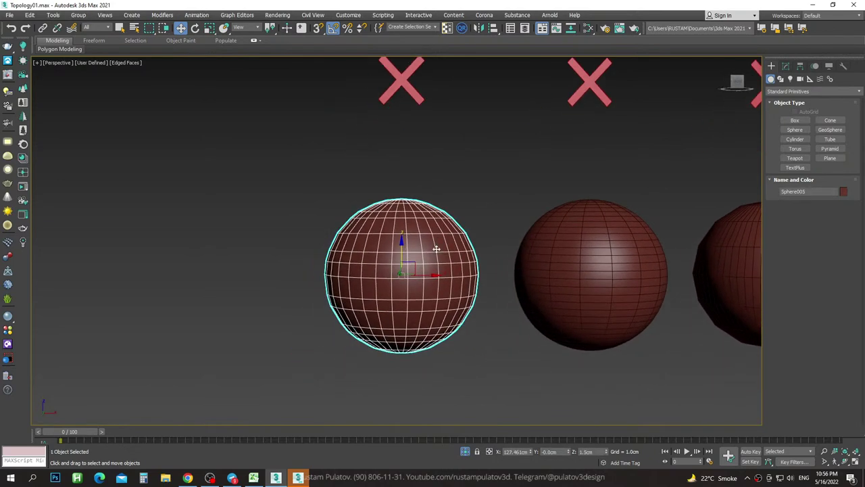
pyautogui.moveTo(412, 305); pyautogui.dragTo(434, 241, button='middle')
pyautogui.scroll(-2, 413, 237)
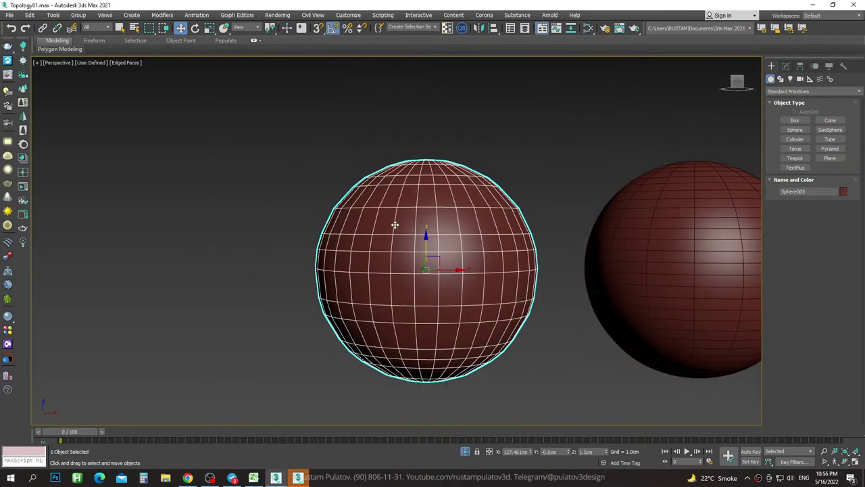
pyautogui.scroll(3, 395, 224)
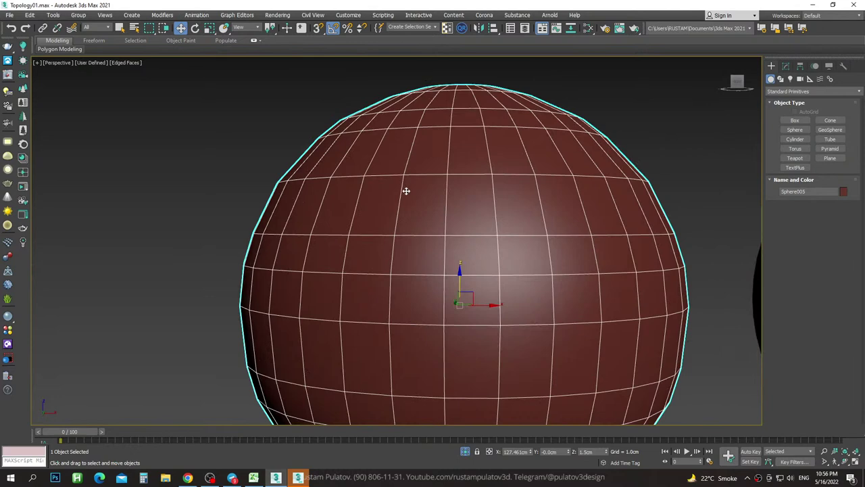
pyautogui.keyDown('alt'); pyautogui.moveTo(406, 191); pyautogui.dragTo(406, 203, button='middle'); pyautogui.keyUp('alt')
pyautogui.keyDown('alt'); pyautogui.moveTo(431, 164); pyautogui.dragTo(449, 206, button='middle'); pyautogui.keyUp('alt')
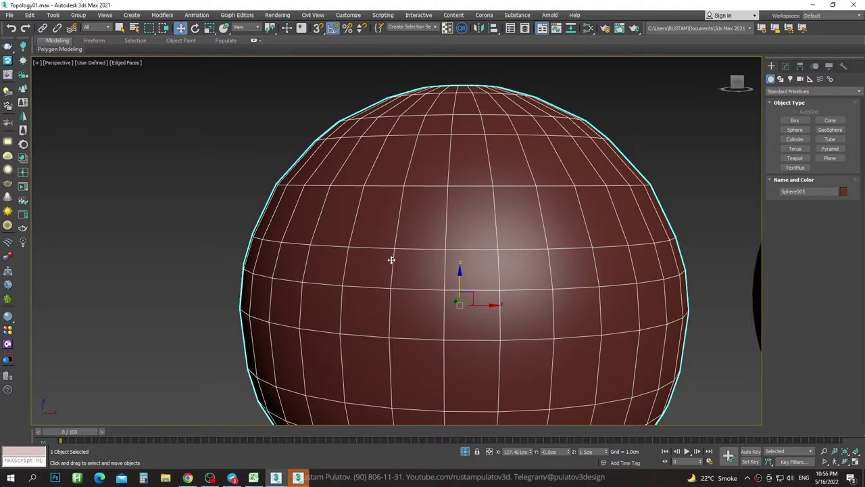
pyautogui.scroll(3, 392, 257)
pyautogui.scroll(-2, 518, 247)
pyautogui.scroll(1, 491, 245)
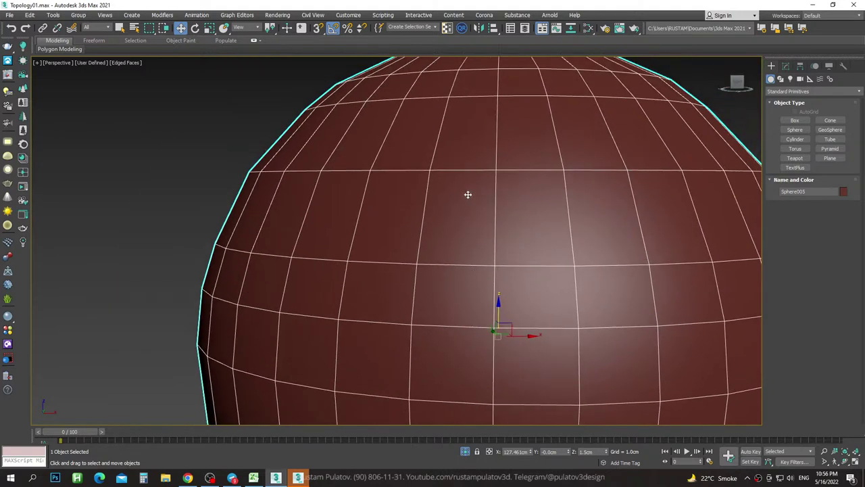
pyautogui.scroll(-2, 468, 194)
# Bring the sphere's top pole into view and show its TurboSmooth over Edit Poly stack.
pyautogui.keyDown('alt'); pyautogui.moveTo(498, 153); pyautogui.dragTo(407, 203, button='middle'); pyautogui.keyUp('alt')
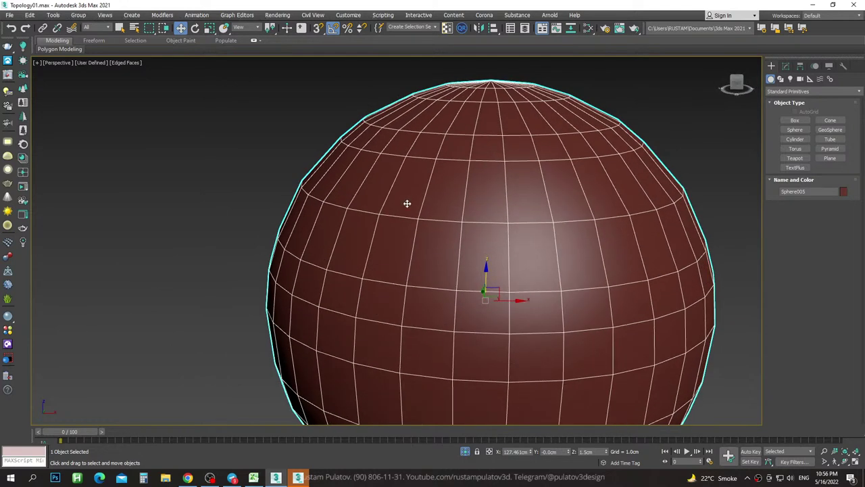
pyautogui.scroll(2, 429, 265)
pyautogui.moveTo(511, 242); pyautogui.dragTo(504, 270, button='middle')
pyautogui.moveTo(468, 179)
pyautogui.mouseDown(button='middle')
pyautogui.moveTo(461, 188)
pyautogui.moveTo(470, 201)
pyautogui.mouseUp(button='middle')
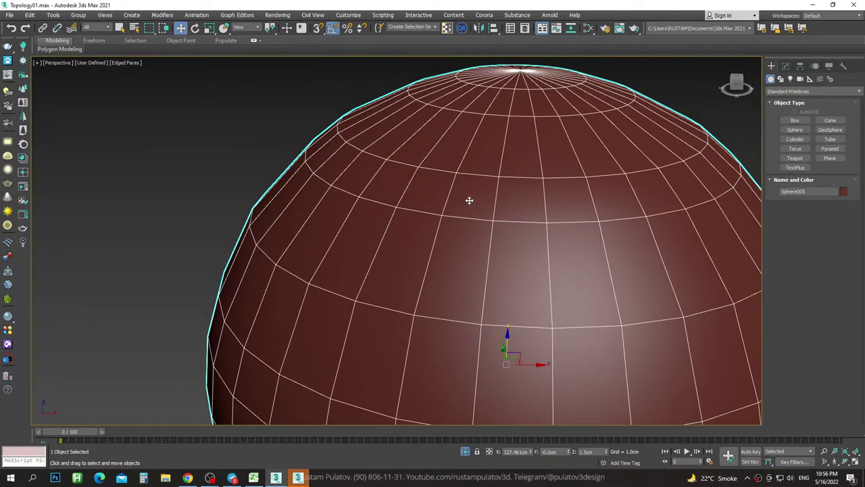
pyautogui.click(785, 65)
# At Edit Poly's Edge level, select the edge ring near the sphere's top.
pyautogui.click(781, 157)
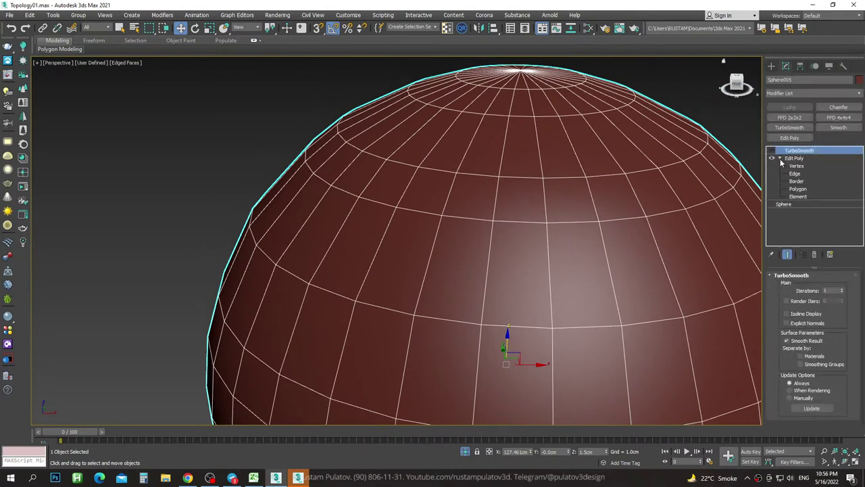
pyautogui.click(795, 174)
pyautogui.doubleClick(518, 175)
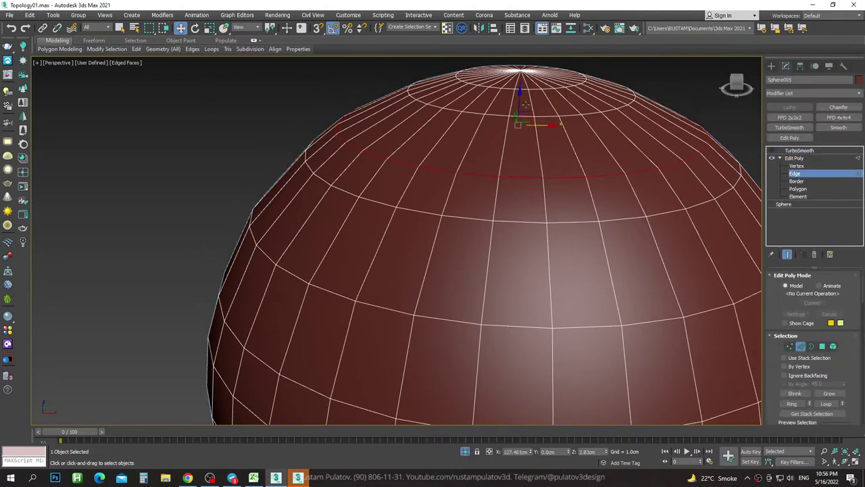
pyautogui.scroll(-3, 773, 368)
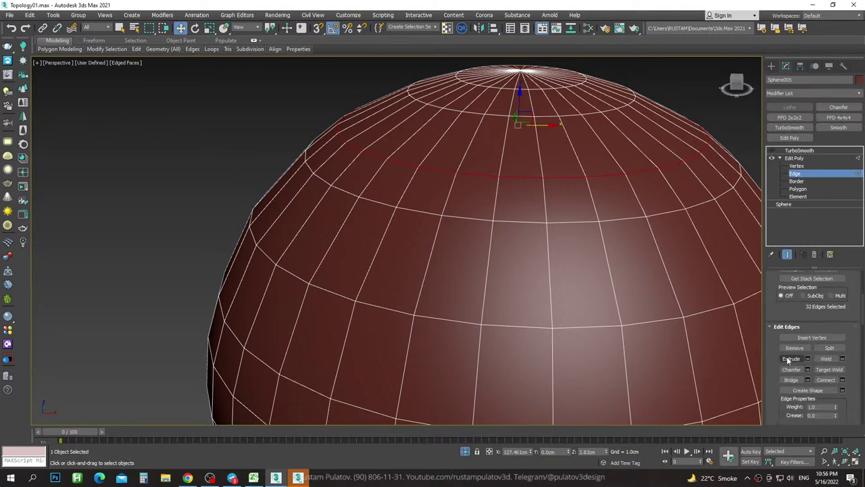
pyautogui.scroll(-3, 797, 368)
pyautogui.scroll(-2, 825, 368)
pyautogui.scroll(-3, 852, 366)
pyautogui.scroll(-3, 858, 366)
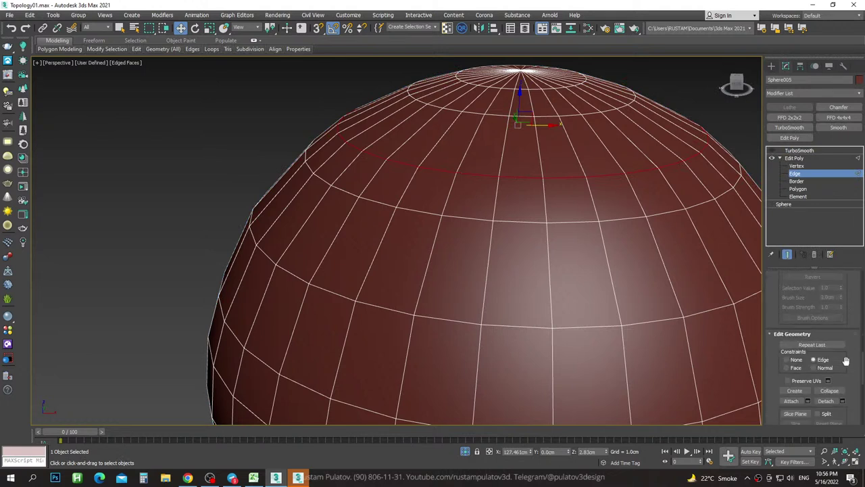
# Move the edge ring up and down, undo the move, and return to TurboSmooth.
pyautogui.moveTo(523, 103); pyautogui.dragTo(518, 99)
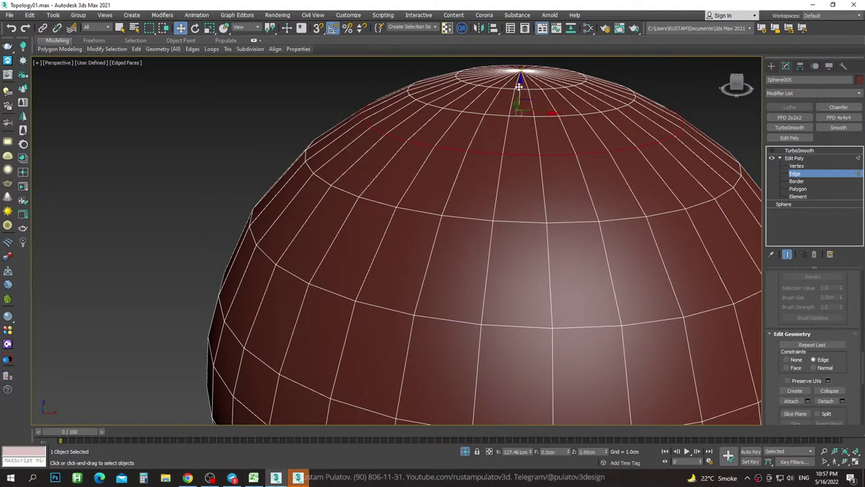
pyautogui.moveTo(520, 86); pyautogui.dragTo(518, 112)
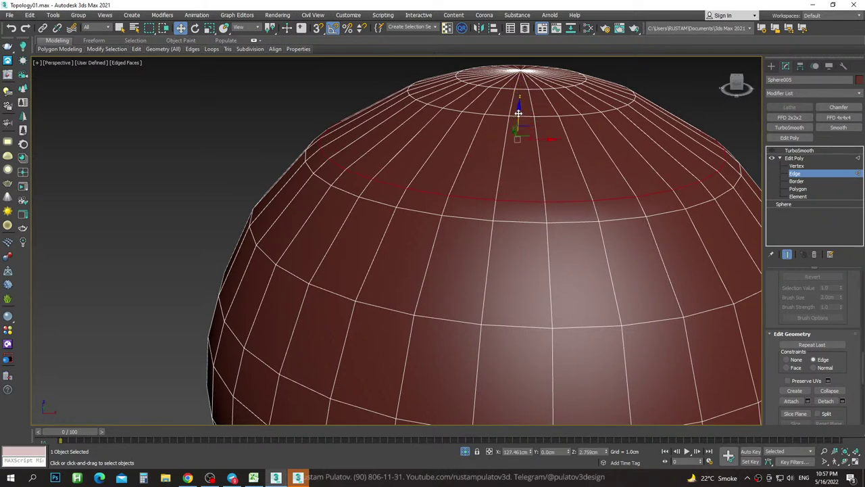
pyautogui.hotkey('ctrl', 'z')
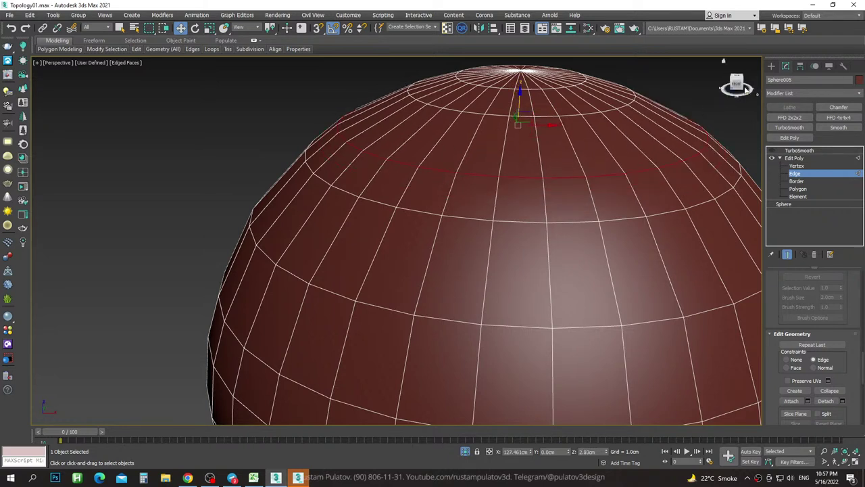
pyautogui.click(791, 150)
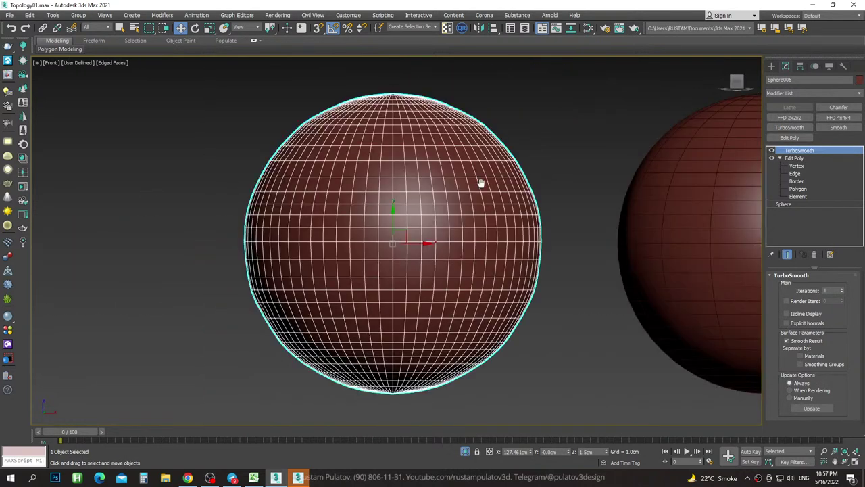
# Hide edged faces and frame the left sphere in the front view.
pyautogui.click(595, 145)
pyautogui.press('F4')
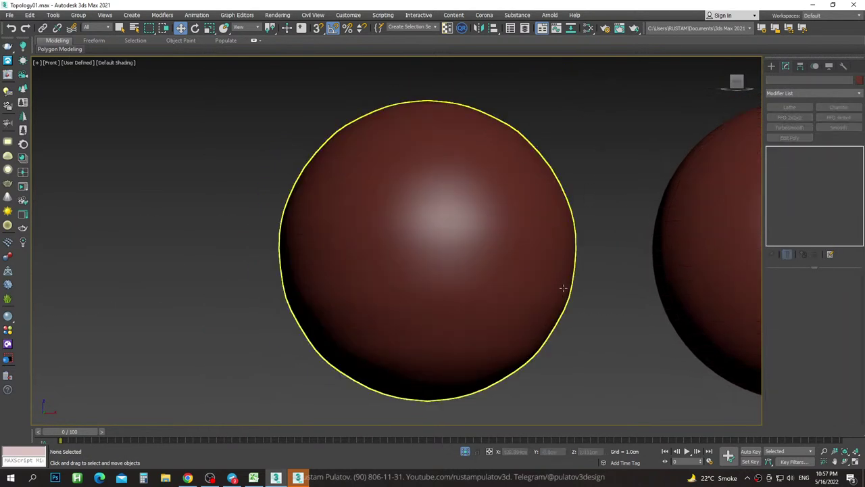
pyautogui.moveTo(561, 286); pyautogui.dragTo(561, 244, button='middle')
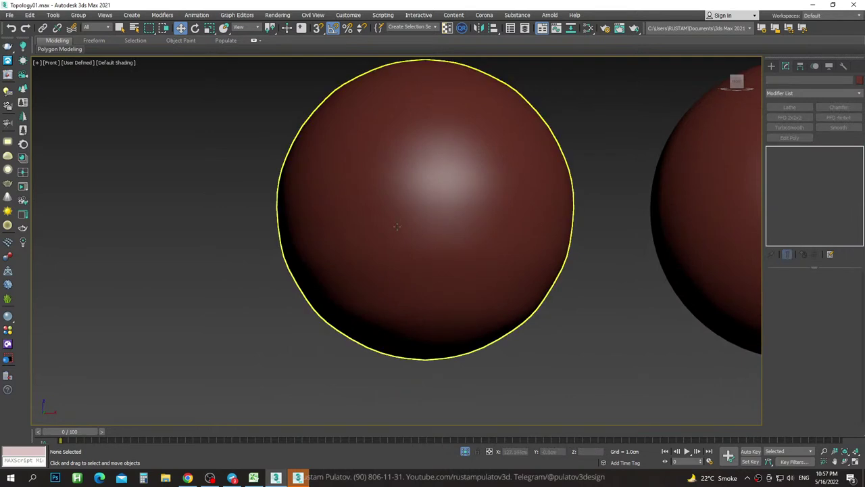
pyautogui.scroll(3, 574, 271)
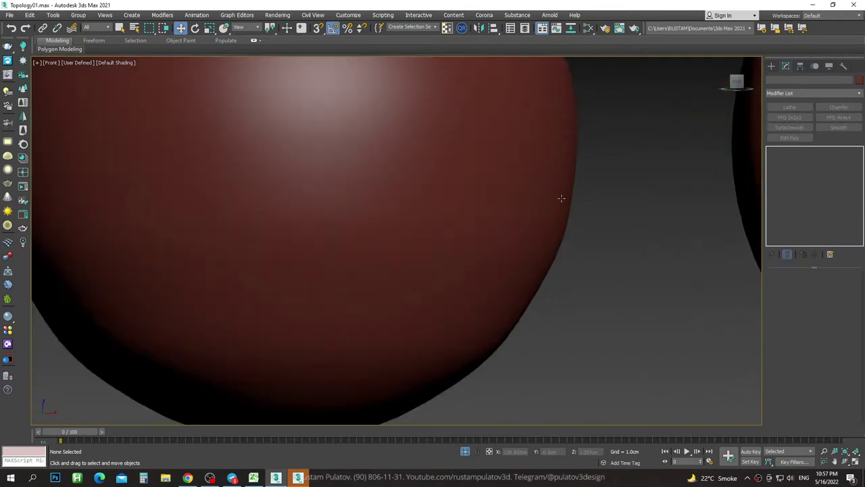
pyautogui.scroll(-5, 534, 308)
pyautogui.click(534, 235)
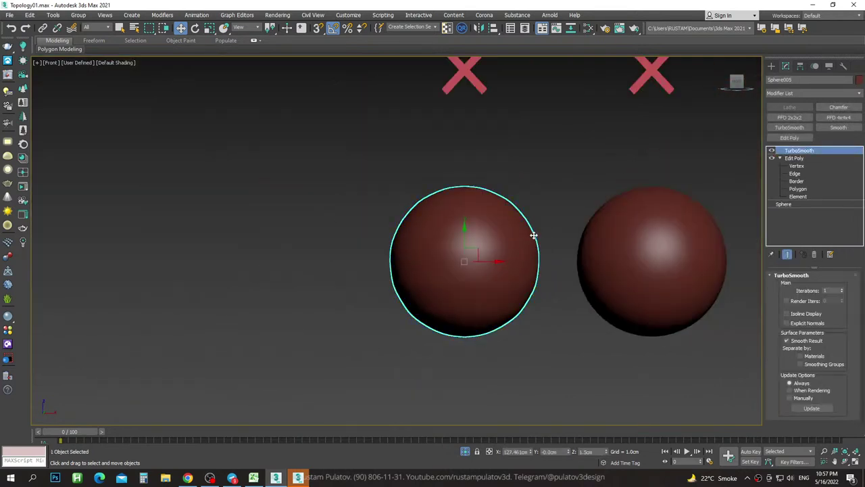
pyautogui.click(562, 188)
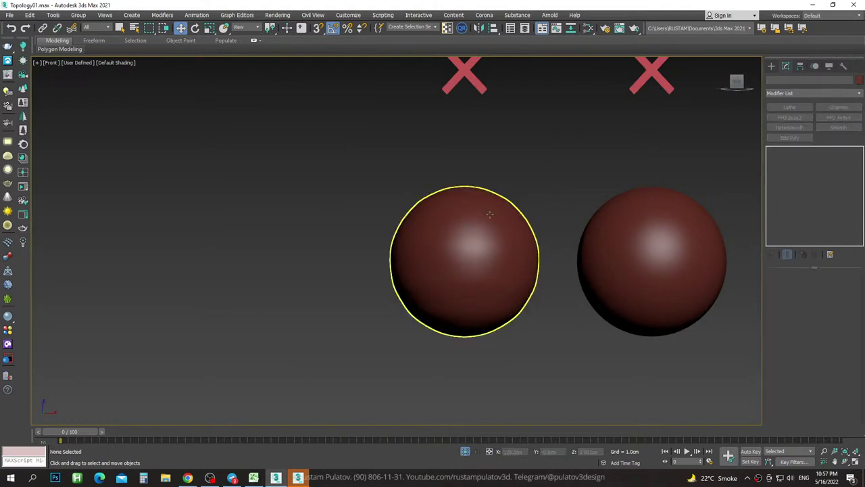
pyautogui.click(514, 205)
pyautogui.press('z')
# Orbit and zoom around the selected smoothed sphere to inspect its shape.
pyautogui.moveTo(514, 206)
pyautogui.keyDown('alt'); pyautogui.mouseDown(button='middle')
pyautogui.moveTo(553, 177)
pyautogui.moveTo(507, 184)
pyautogui.moveTo(517, 170)
pyautogui.mouseUp(button='middle'); pyautogui.keyUp('alt')
pyautogui.click(552, 173)
pyautogui.click(506, 185)
pyautogui.scroll(-2, 514, 191)
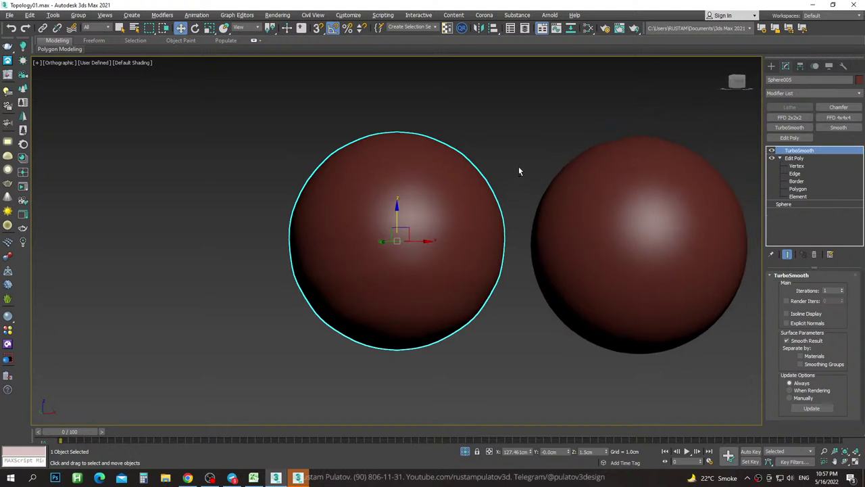
pyautogui.moveTo(408, 241)
pyautogui.keyDown('alt'); pyautogui.mouseDown(button='middle')
pyautogui.moveTo(385, 241)
pyautogui.moveTo(471, 242)
pyautogui.moveTo(468, 275)
pyautogui.moveTo(469, 197)
pyautogui.moveTo(469, 253)
pyautogui.moveTo(471, 222)
pyautogui.moveTo(456, 224)
pyautogui.moveTo(452, 247)
pyautogui.moveTo(461, 193)
pyautogui.moveTo(456, 240)
pyautogui.moveTo(460, 224)
pyautogui.moveTo(454, 234)
pyautogui.moveTo(420, 234)
pyautogui.moveTo(329, 199)
pyautogui.moveTo(466, 220)
pyautogui.mouseUp(button='middle'); pyautogui.keyUp('alt')
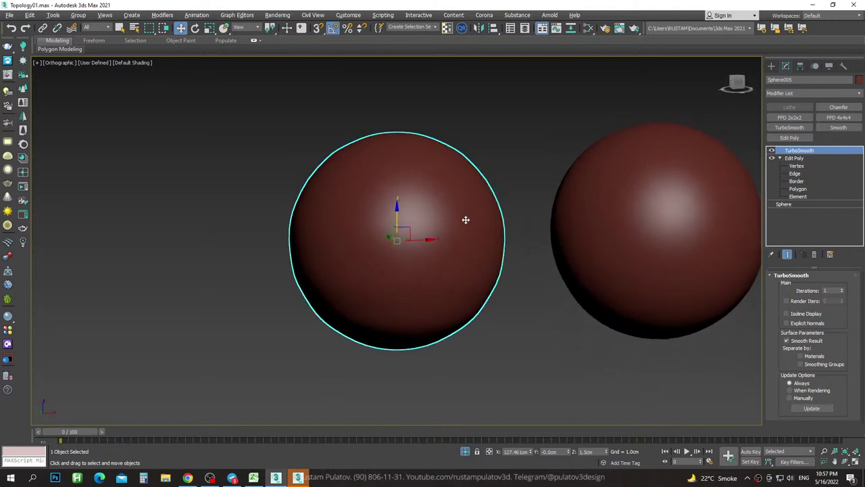
pyautogui.moveTo(439, 191)
pyautogui.keyDown('alt'); pyautogui.mouseDown(button='middle')
pyautogui.moveTo(442, 224)
pyautogui.moveTo(452, 173)
pyautogui.mouseUp(button='middle'); pyautogui.keyUp('alt')
pyautogui.keyDown('alt'); pyautogui.moveTo(420, 231); pyautogui.dragTo(423, 209, button='middle'); pyautogui.keyUp('alt')
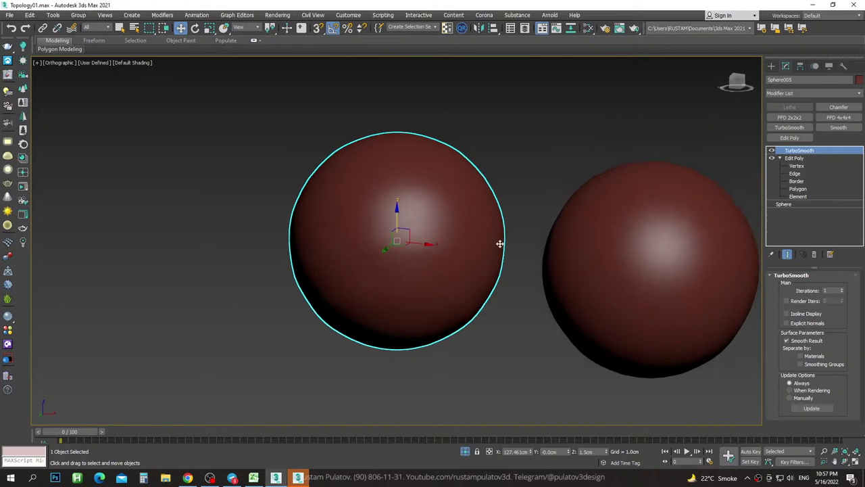
pyautogui.keyDown('alt'); pyautogui.moveTo(487, 243); pyautogui.dragTo(490, 244, button='middle'); pyautogui.keyUp('alt')
pyautogui.keyDown('alt'); pyautogui.moveTo(398, 197); pyautogui.dragTo(416, 211, button='middle'); pyautogui.keyUp('alt')
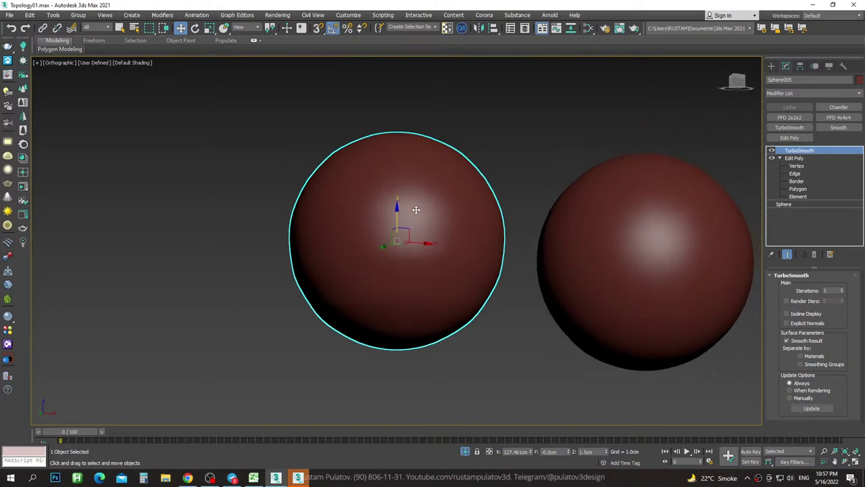
pyautogui.scroll(2, 408, 262)
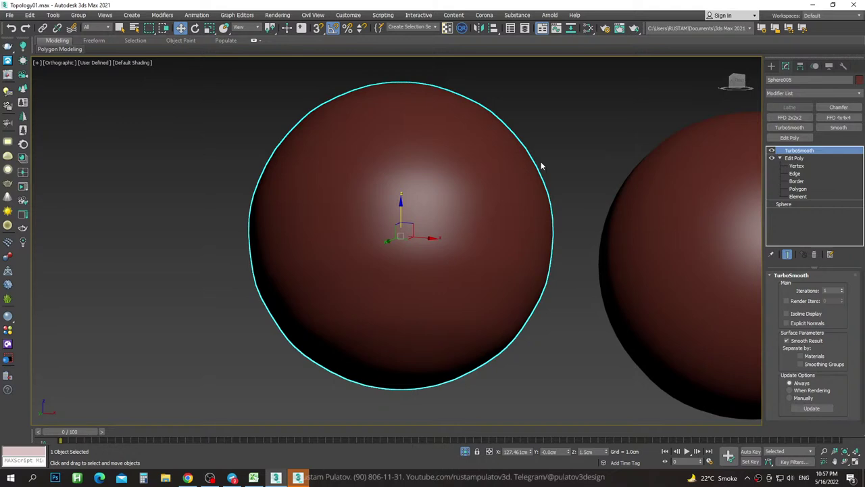
# Turn Edged Faces back on to show the smoothed sphere's dense quad grid.
pyautogui.press('F4')
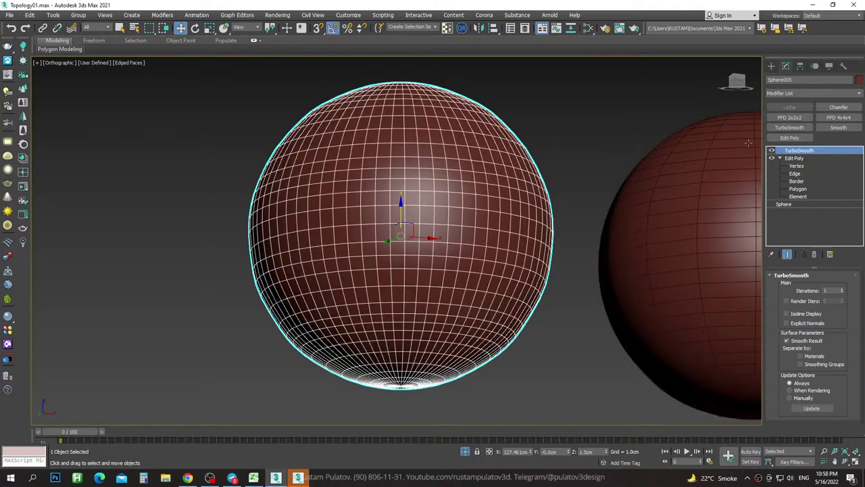
pyautogui.click(549, 121)
pyautogui.press('F4')
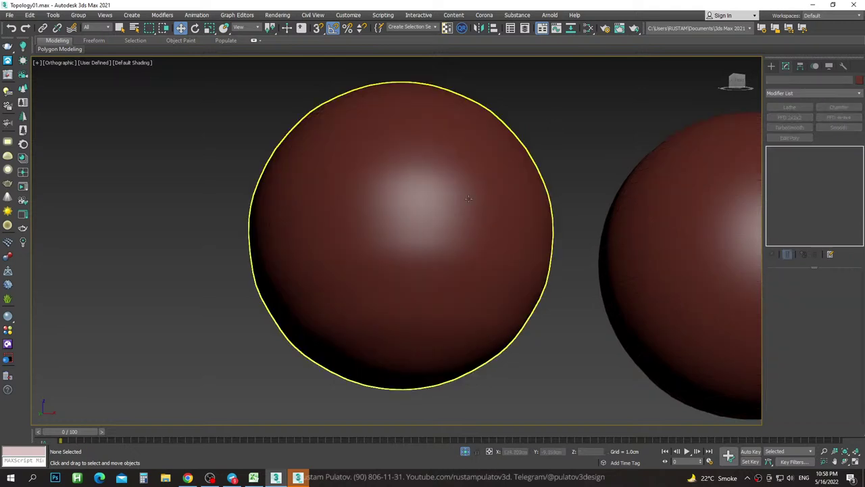
pyautogui.click(479, 187)
pyautogui.press('F4')
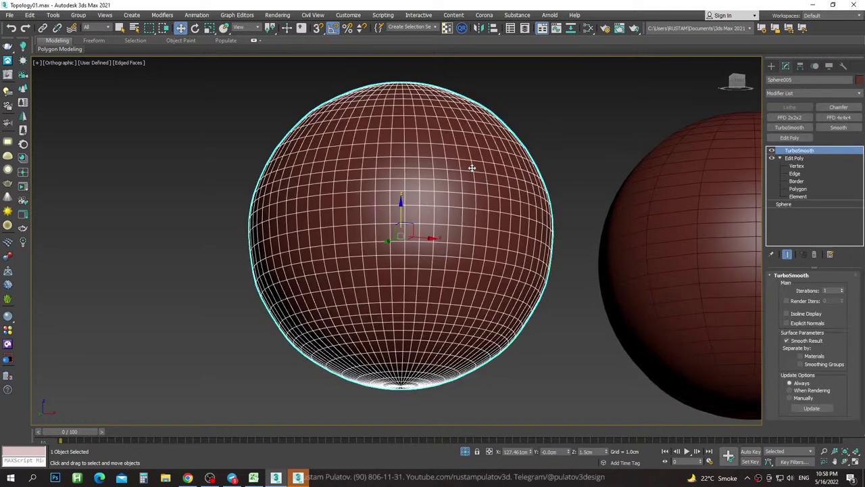
# Select the equator edge loop at Edge level and scale it outward.
pyautogui.click(796, 174)
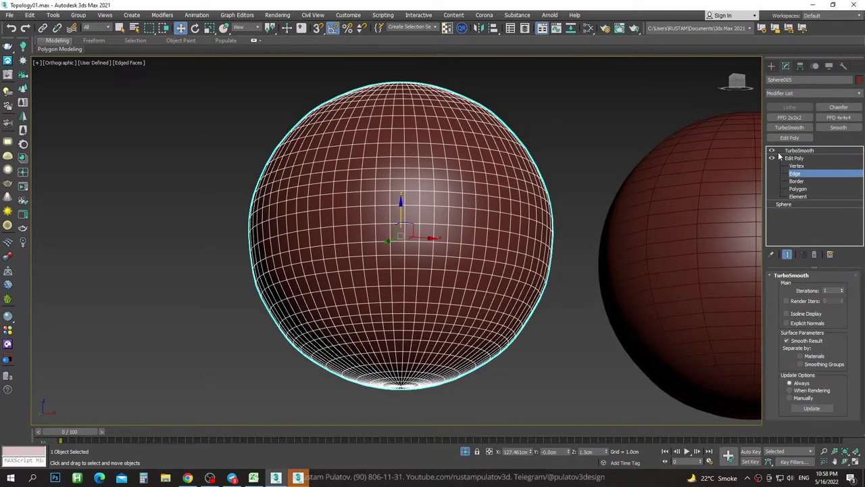
pyautogui.doubleClick(458, 202)
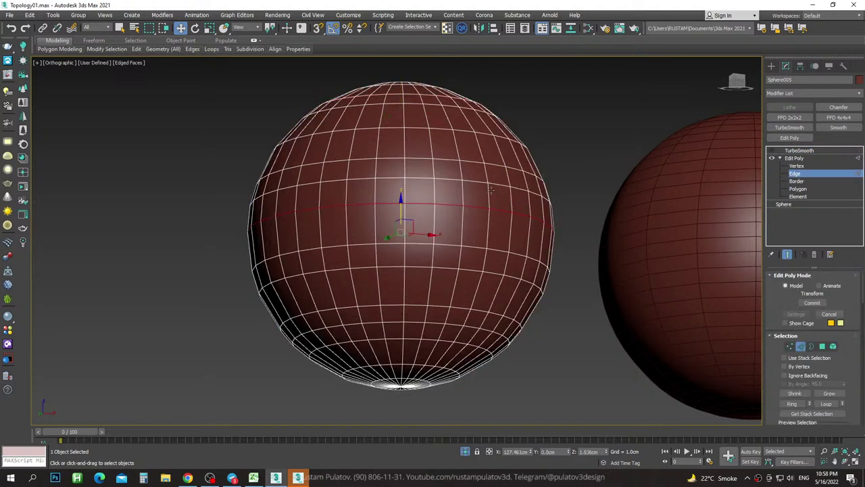
pyautogui.scroll(4, 521, 215)
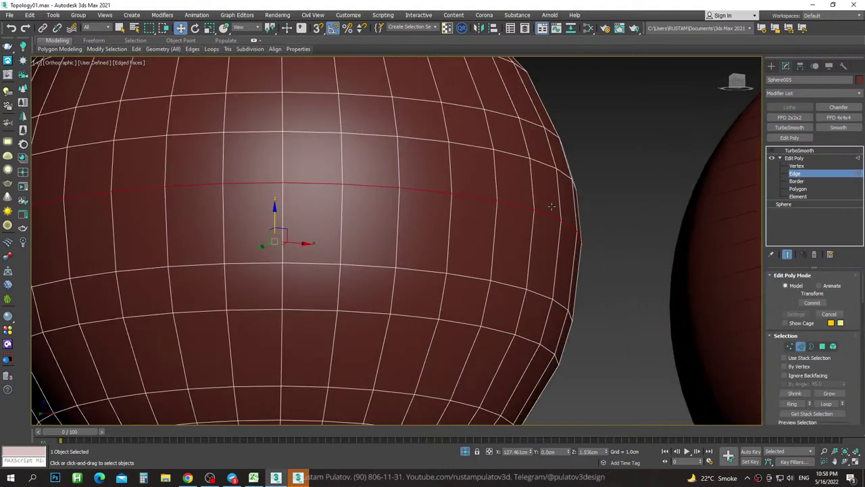
pyautogui.keyDown('alt'); pyautogui.moveTo(548, 157); pyautogui.dragTo(562, 222, button='middle'); pyautogui.keyUp('alt')
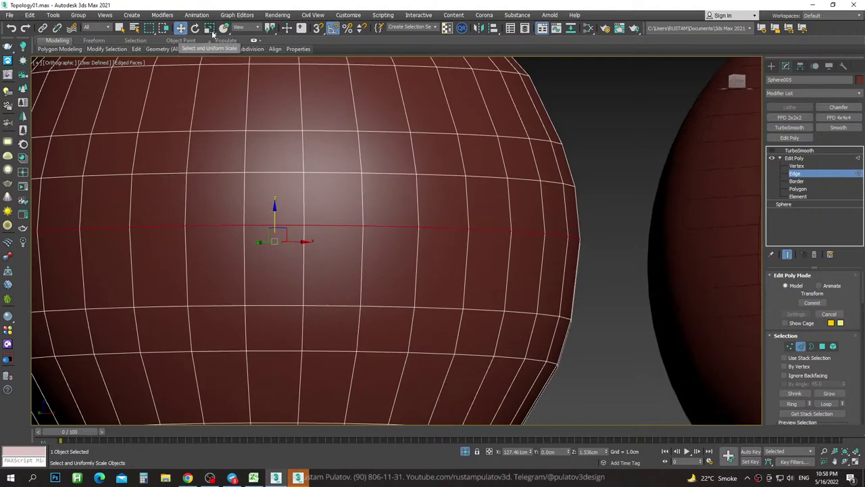
pyautogui.press('r')
pyautogui.scroll(2, 424, 164)
pyautogui.scroll(-3, 784, 351)
pyautogui.scroll(-3, 784, 351)
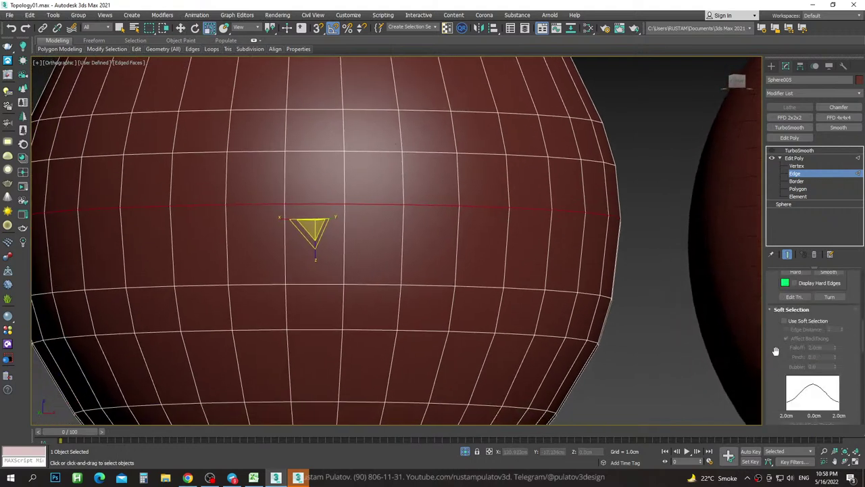
pyautogui.scroll(-3, 783, 351)
pyautogui.scroll(-3, 784, 351)
pyautogui.scroll(-3, 783, 298)
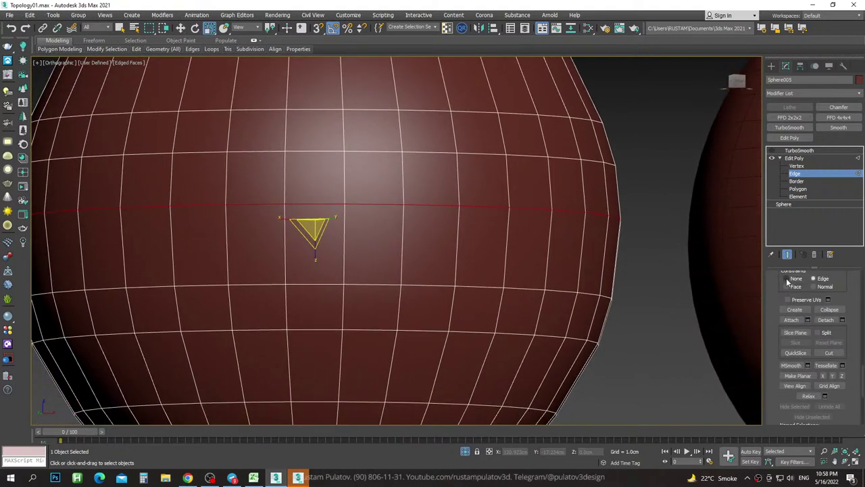
pyautogui.moveTo(313, 225); pyautogui.dragTo(318, 196)
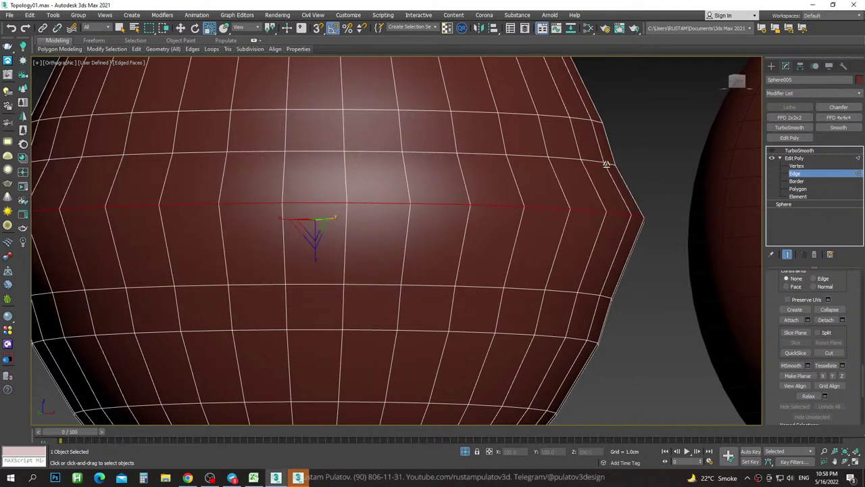
# Return to TurboSmooth with edges hidden to view the pointed ridge around the middle.
pyautogui.click(777, 152)
pyautogui.scroll(-5, 537, 215)
pyautogui.press('F4')
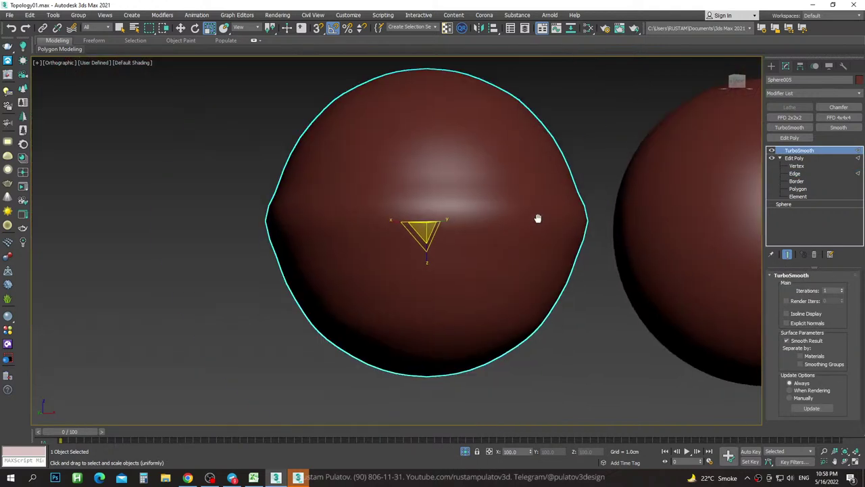
pyautogui.keyDown('alt'); pyautogui.moveTo(536, 216); pyautogui.dragTo(536, 180, button='middle'); pyautogui.keyUp('alt')
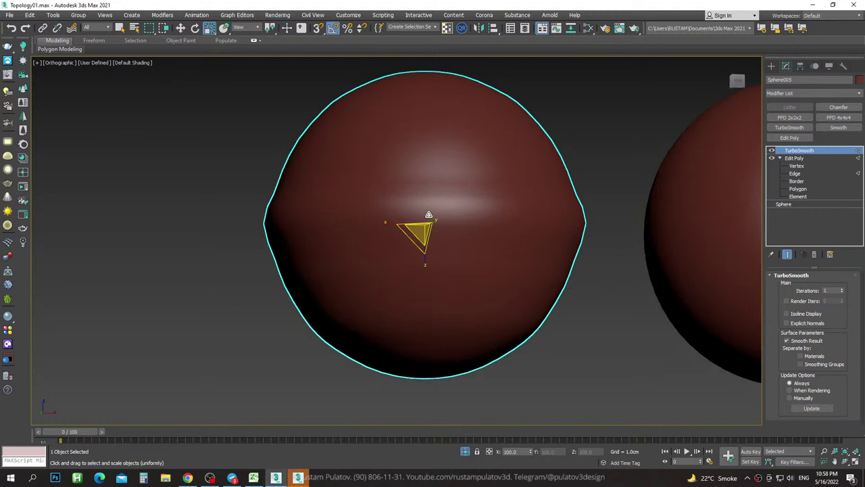
pyautogui.scroll(-3, 486, 207)
pyautogui.scroll(-3, 477, 222)
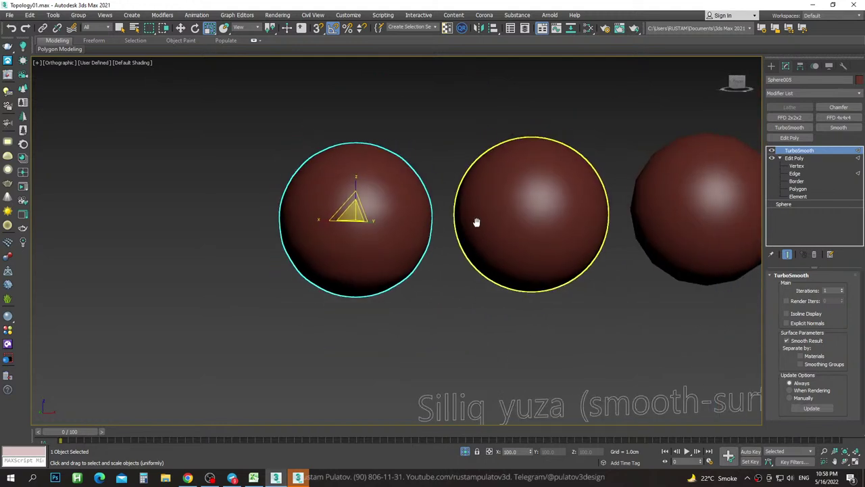
pyautogui.click(522, 211)
pyautogui.press('F4')
pyautogui.moveTo(546, 222)
pyautogui.mouseDown(button='middle')
pyautogui.moveTo(537, 256)
pyautogui.moveTo(518, 239)
pyautogui.mouseUp(button='middle')
pyautogui.press('F4')
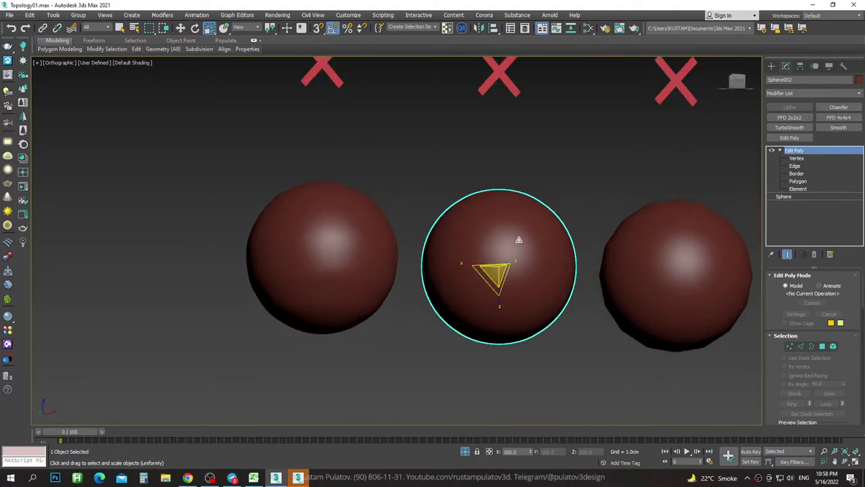
pyautogui.press('F4')
pyautogui.scroll(3, 488, 280)
pyautogui.scroll(4, 485, 158)
pyautogui.moveTo(485, 159)
pyautogui.keyDown('alt'); pyautogui.mouseDown(button='middle')
pyautogui.moveTo(485, 169)
pyautogui.moveTo(493, 115)
pyautogui.moveTo(489, 140)
pyautogui.moveTo(503, 124)
pyautogui.mouseUp(button='middle'); pyautogui.keyUp('alt')
pyautogui.scroll(-4, 485, 214)
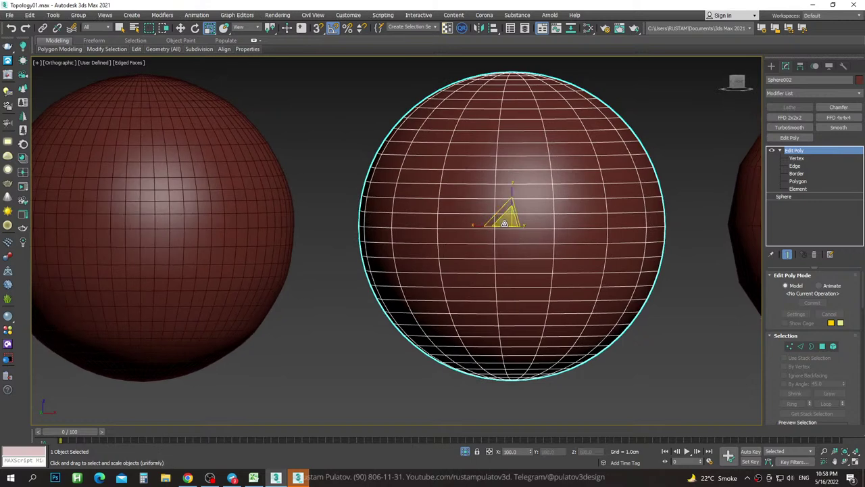
pyautogui.scroll(2, 496, 201)
pyautogui.scroll(1, 500, 202)
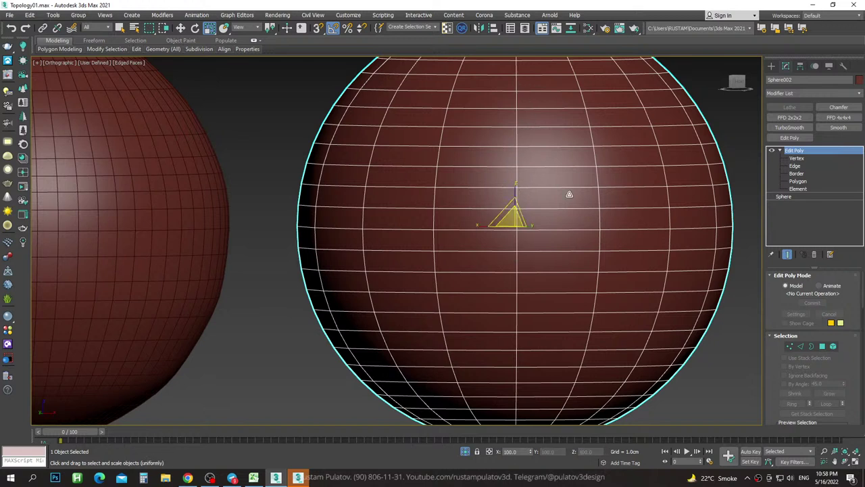
pyautogui.click(181, 29)
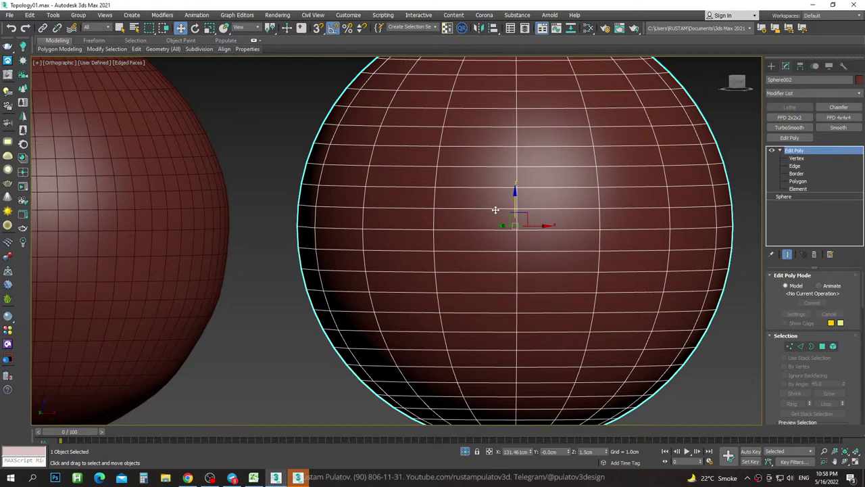
pyautogui.scroll(-5, 496, 209)
pyautogui.keyDown('alt'); pyautogui.moveTo(574, 197); pyautogui.dragTo(575, 213, button='middle'); pyautogui.keyUp('alt')
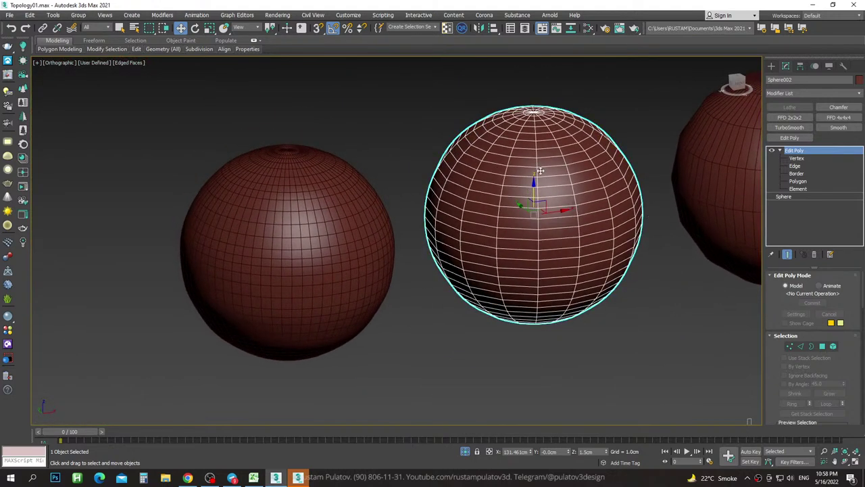
pyautogui.scroll(3, 537, 216)
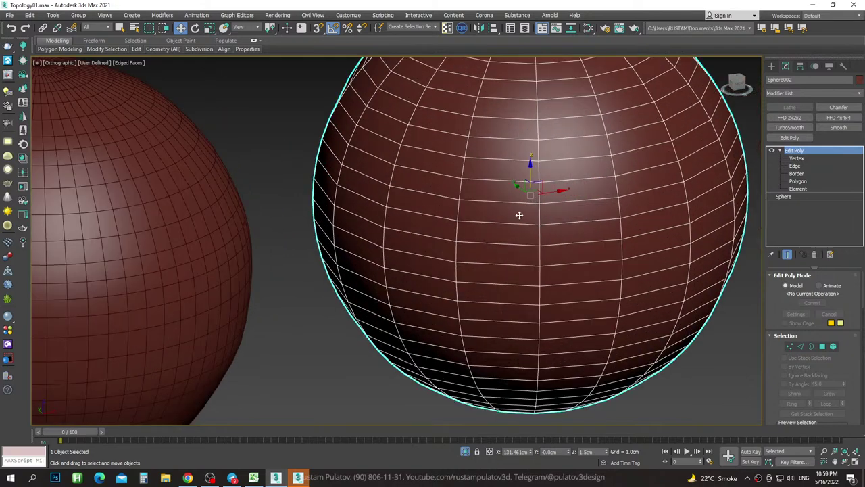
pyautogui.moveTo(519, 215)
pyautogui.keyDown('alt'); pyautogui.mouseDown(button='middle')
pyautogui.moveTo(532, 217)
pyautogui.moveTo(521, 198)
pyautogui.mouseUp(button='middle'); pyautogui.keyUp('alt')
pyautogui.scroll(3, 521, 199)
pyautogui.scroll(2, 521, 135)
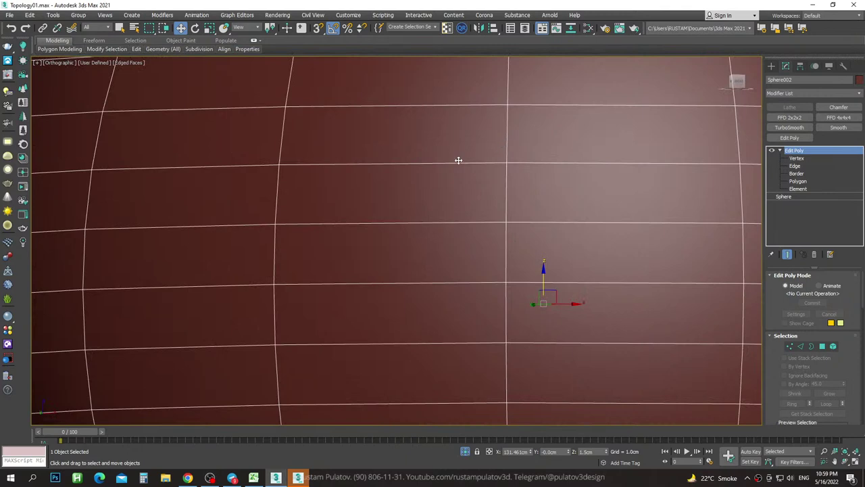
pyautogui.scroll(-4, 458, 160)
pyautogui.scroll(2, 518, 166)
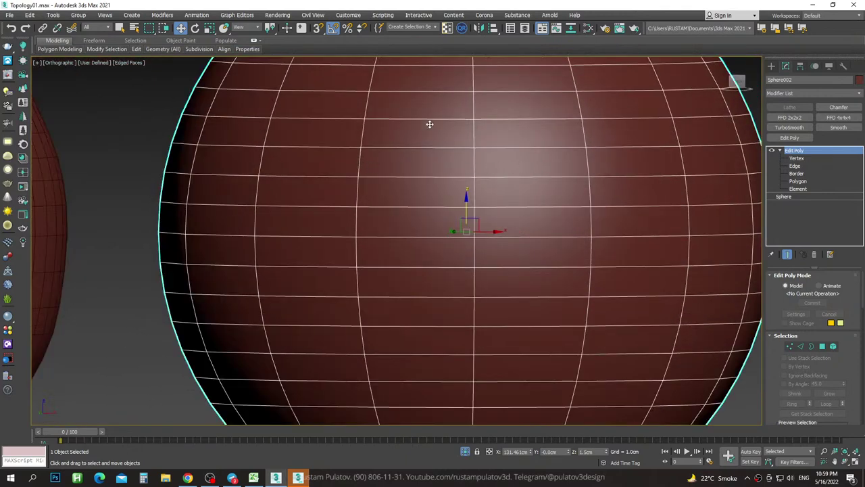
pyautogui.keyDown('alt'); pyautogui.moveTo(443, 240); pyautogui.dragTo(459, 215, button='middle'); pyautogui.keyUp('alt')
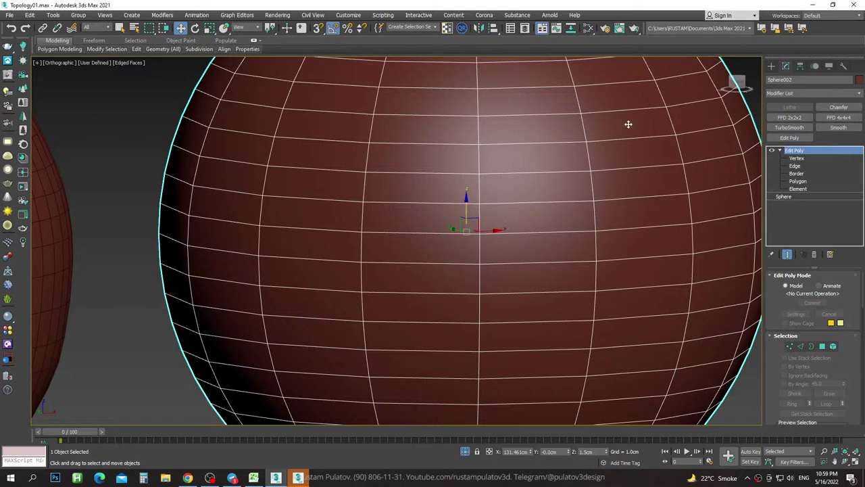
pyautogui.scroll(-5, 535, 198)
pyautogui.keyDown('alt'); pyautogui.moveTo(521, 189); pyautogui.dragTo(516, 184, button='middle'); pyautogui.keyUp('alt')
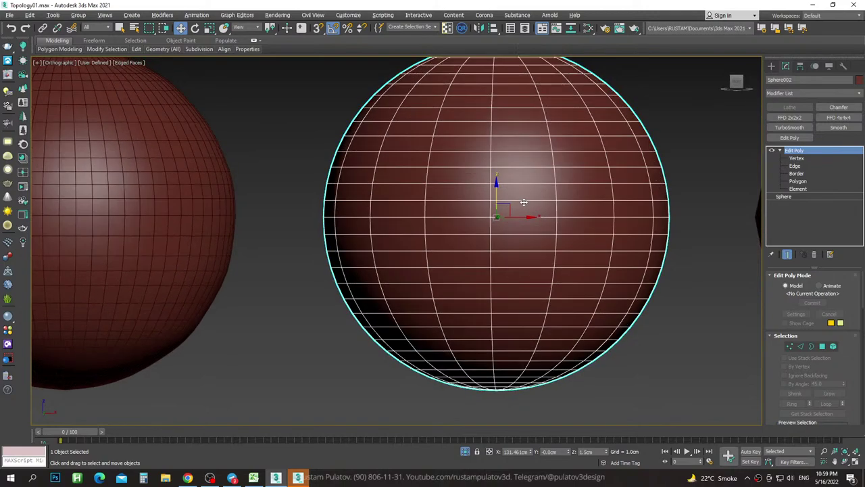
pyautogui.moveTo(516, 184)
pyautogui.keyDown('alt'); pyautogui.mouseDown(button='middle')
pyautogui.moveTo(525, 275)
pyautogui.moveTo(560, 241)
pyautogui.mouseUp(button='middle'); pyautogui.keyUp('alt')
pyautogui.scroll(-3, 527, 271)
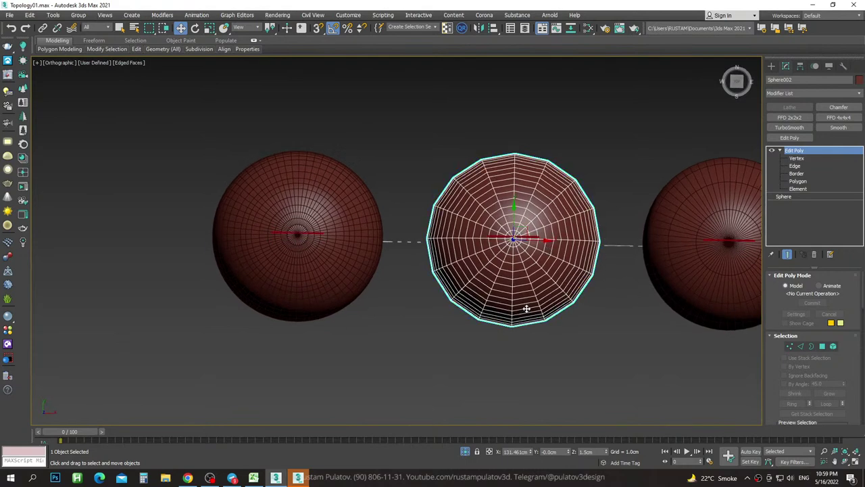
pyautogui.moveTo(526, 308)
pyautogui.keyDown('alt'); pyautogui.mouseDown(button='middle')
pyautogui.moveTo(517, 220)
pyautogui.moveTo(526, 222)
pyautogui.mouseUp(button='middle'); pyautogui.keyUp('alt')
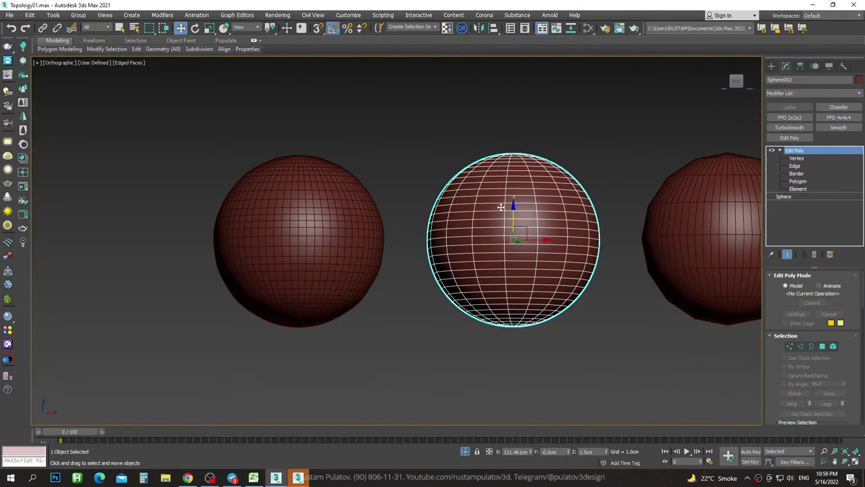
pyautogui.keyDown('alt'); pyautogui.moveTo(500, 206); pyautogui.dragTo(518, 228, button='middle'); pyautogui.keyUp('alt')
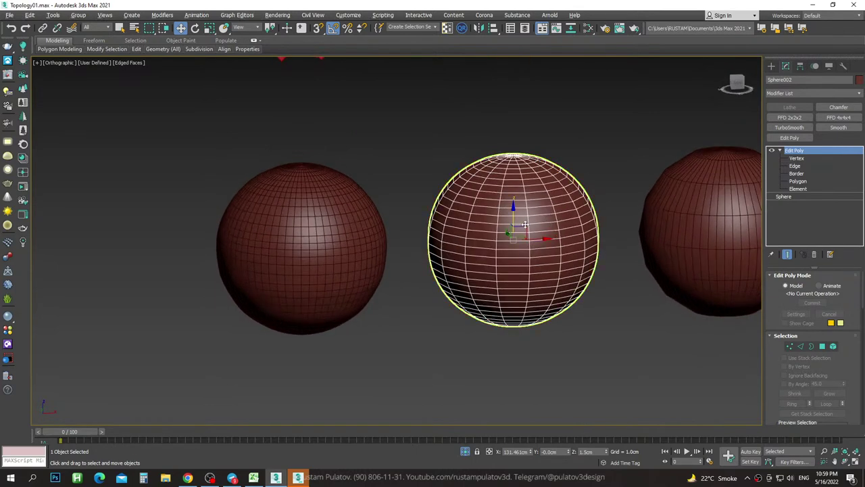
pyautogui.scroll(5, 475, 227)
pyautogui.scroll(-5, 539, 197)
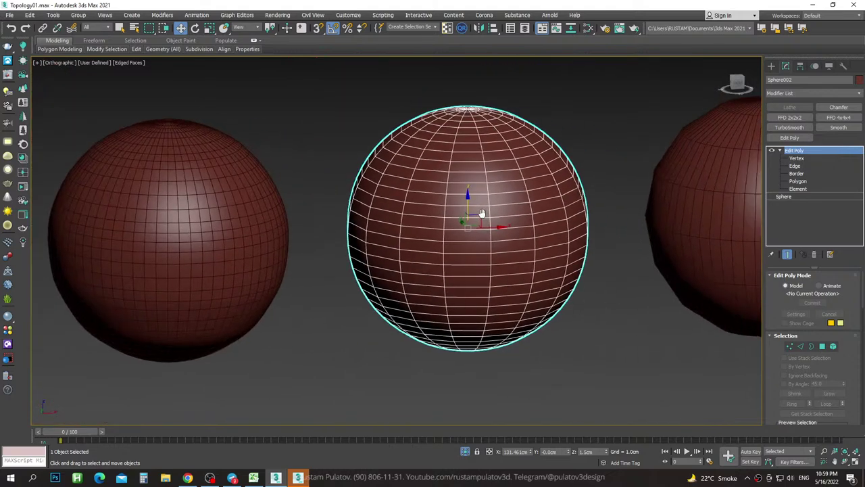
pyautogui.moveTo(474, 203); pyautogui.dragTo(406, 203, button='middle')
pyautogui.click(622, 231)
pyautogui.moveTo(622, 231); pyautogui.dragTo(568, 232, button='middle')
pyautogui.moveTo(293, 208); pyautogui.dragTo(320, 204, button='middle')
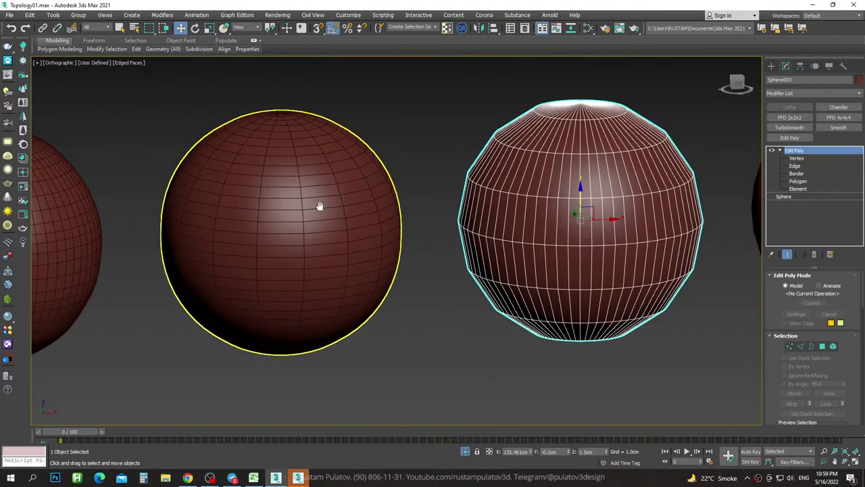
pyautogui.scroll(4, 352, 206)
pyautogui.scroll(1, 484, 215)
pyautogui.scroll(-1, 507, 223)
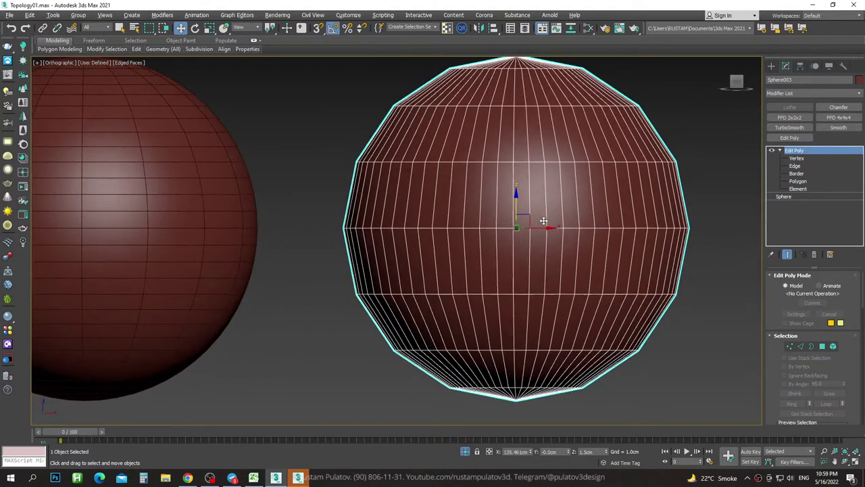
pyautogui.scroll(-2, 537, 233)
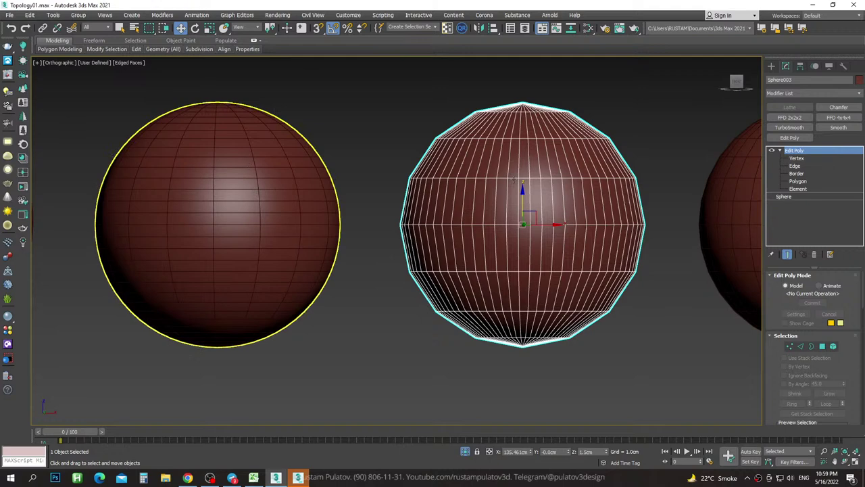
pyautogui.click(234, 193)
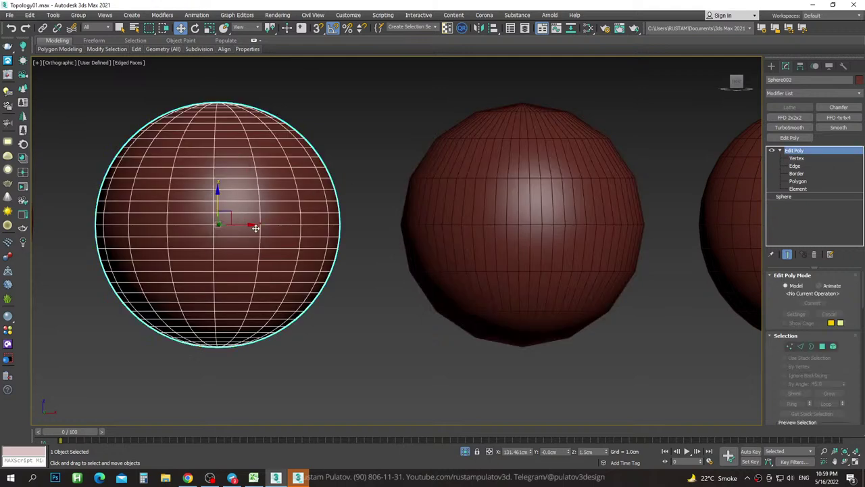
pyautogui.click(536, 212)
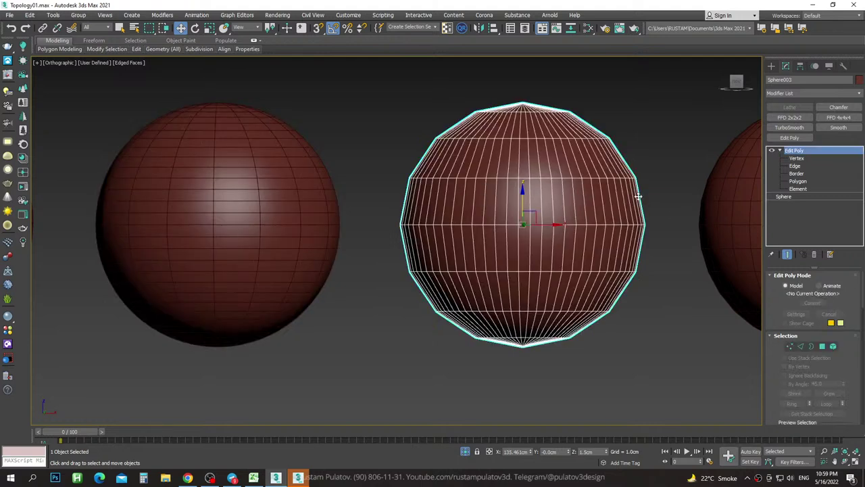
pyautogui.click(264, 183)
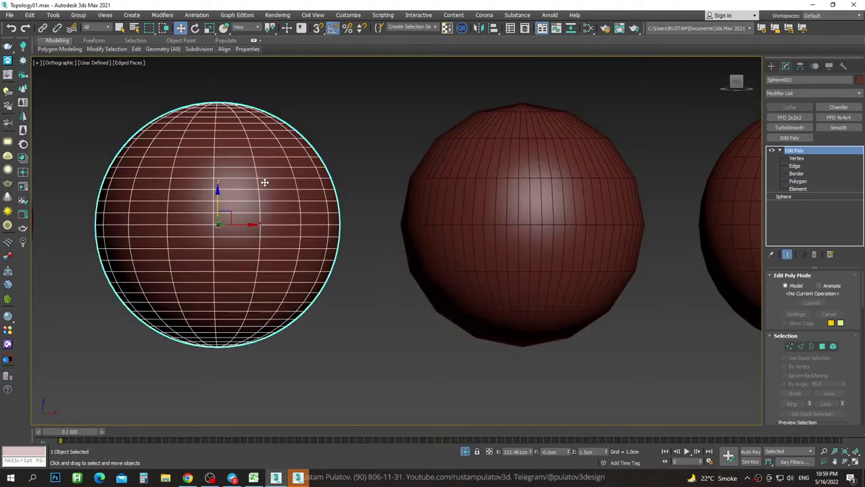
pyautogui.click(579, 200)
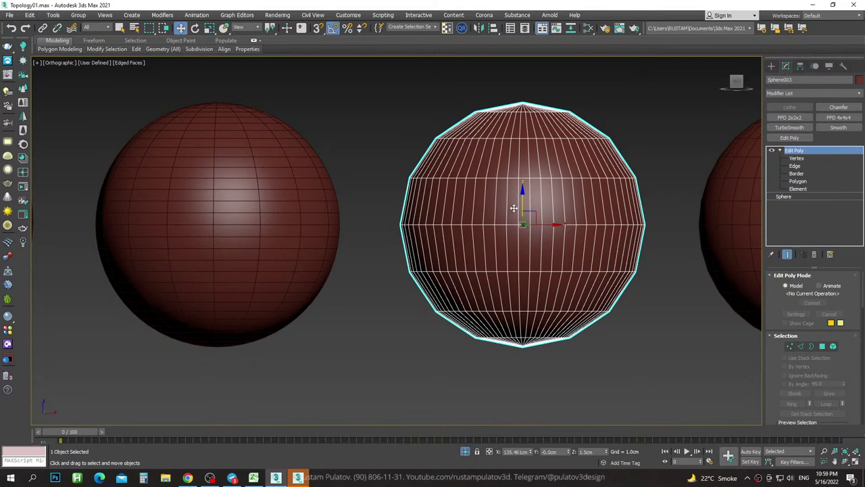
pyautogui.scroll(5, 484, 203)
pyautogui.scroll(-2, 304, 192)
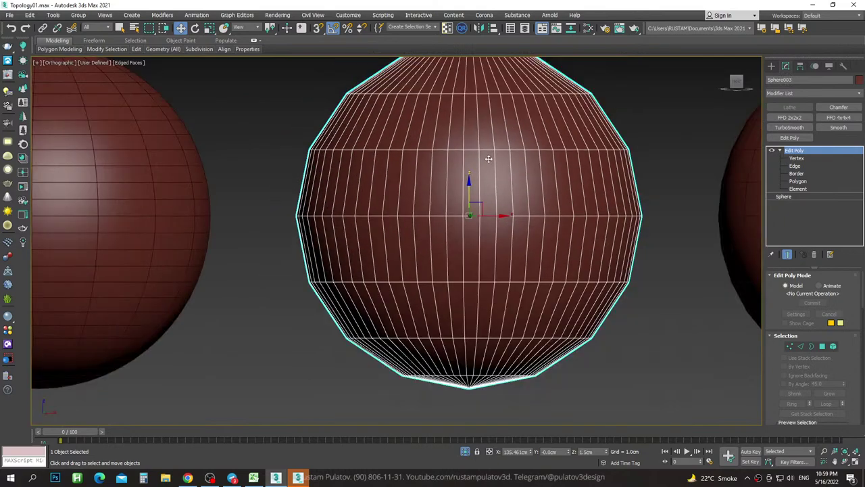
pyautogui.scroll(-4, 489, 158)
pyautogui.moveTo(489, 166)
pyautogui.keyDown('alt'); pyautogui.mouseDown(button='middle')
pyautogui.moveTo(511, 236)
pyautogui.moveTo(534, 239)
pyautogui.mouseUp(button='middle'); pyautogui.keyUp('alt')
pyautogui.keyDown('alt'); pyautogui.moveTo(395, 207); pyautogui.dragTo(557, 181, button='middle'); pyautogui.keyUp('alt')
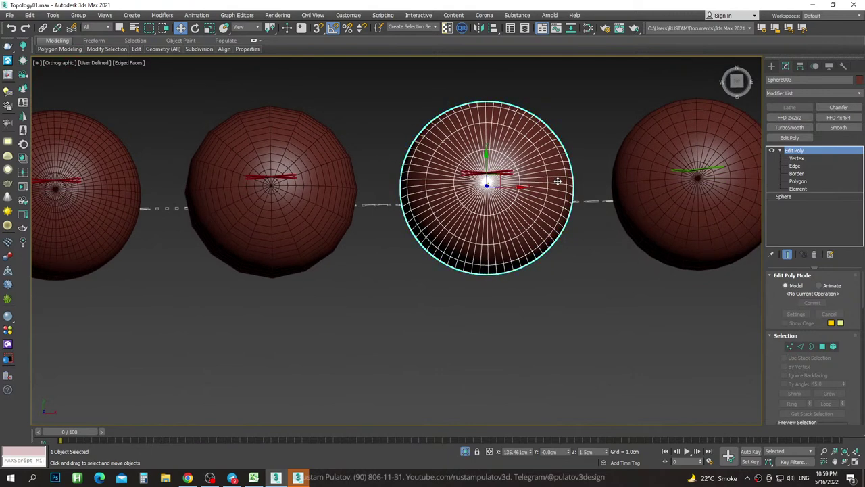
pyautogui.keyDown('alt'); pyautogui.moveTo(571, 195); pyautogui.dragTo(473, 162, button='middle'); pyautogui.keyUp('alt')
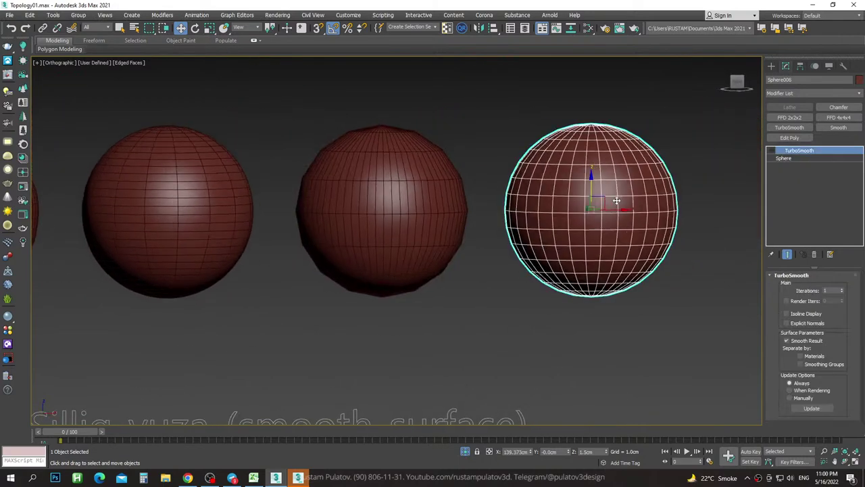
# Select the right sphere, Sphere006, and enable its TurboSmooth modifier.
pyautogui.scroll(4, 622, 207)
pyautogui.scroll(4, 676, 182)
pyautogui.click(713, 150)
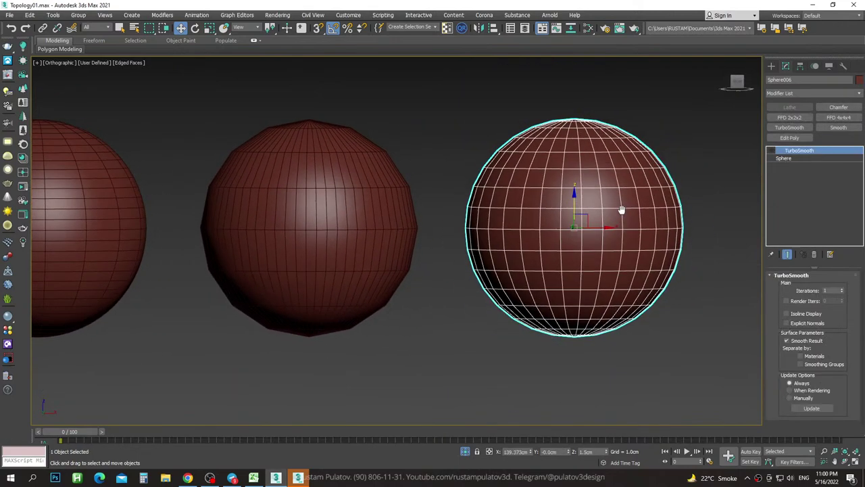
pyautogui.click(665, 186)
pyautogui.moveTo(662, 182)
pyautogui.keyDown('alt'); pyautogui.mouseDown(button='middle')
pyautogui.moveTo(661, 268)
pyautogui.moveTo(659, 257)
pyautogui.moveTo(689, 220)
pyautogui.mouseUp(button='middle'); pyautogui.keyUp('alt')
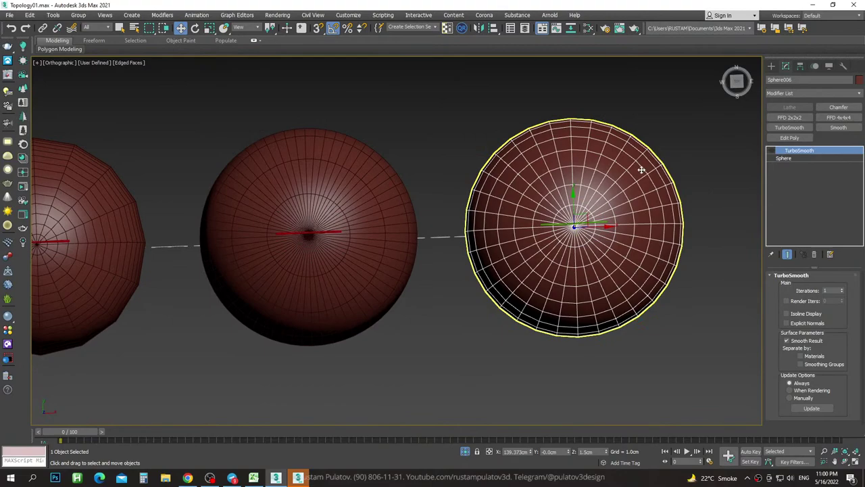
pyautogui.click(771, 150)
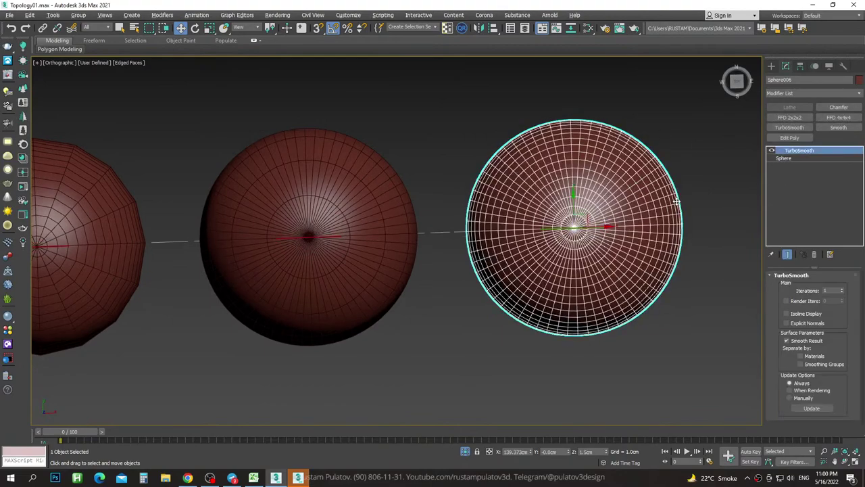
# Orbit and zoom to inspect the smoothed sphere's dense mesh around its top pole.
pyautogui.scroll(3, 676, 201)
pyautogui.scroll(-1, 653, 196)
pyautogui.keyDown('alt'); pyautogui.moveTo(547, 151); pyautogui.dragTo(535, 106, button='middle'); pyautogui.keyUp('alt')
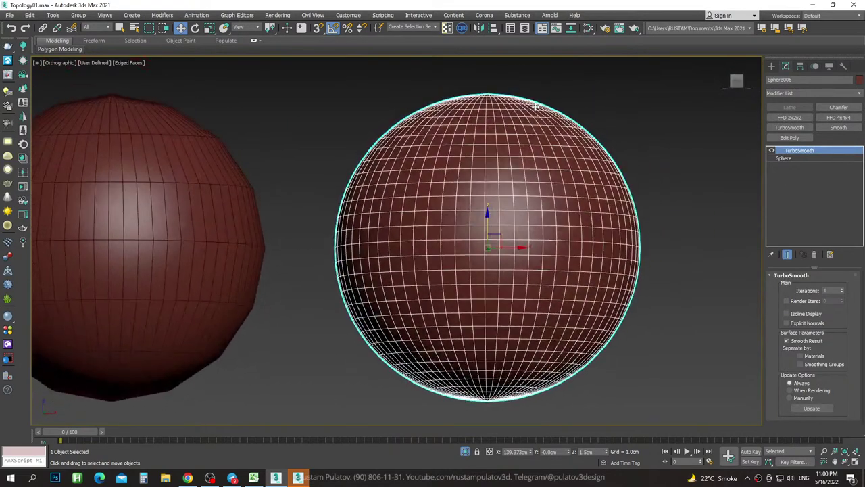
pyautogui.scroll(2, 535, 241)
pyautogui.scroll(1, 534, 241)
pyautogui.scroll(-1, 534, 242)
pyautogui.moveTo(535, 242)
pyautogui.mouseDown(button='middle')
pyautogui.moveTo(566, 275)
pyautogui.moveTo(620, 298)
pyautogui.mouseUp(button='middle')
pyautogui.scroll(3, 612, 115)
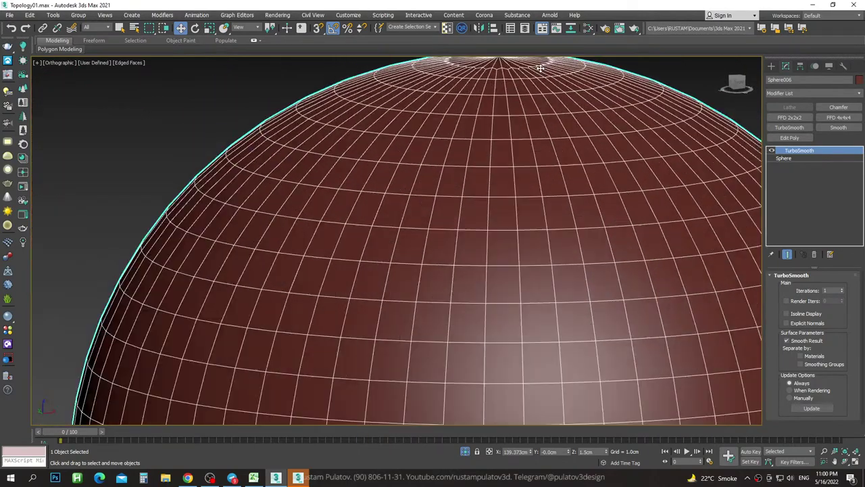
pyautogui.keyDown('alt'); pyautogui.moveTo(612, 115); pyautogui.dragTo(271, 273, button='middle'); pyautogui.keyUp('alt')
pyautogui.scroll(-5, 480, 264)
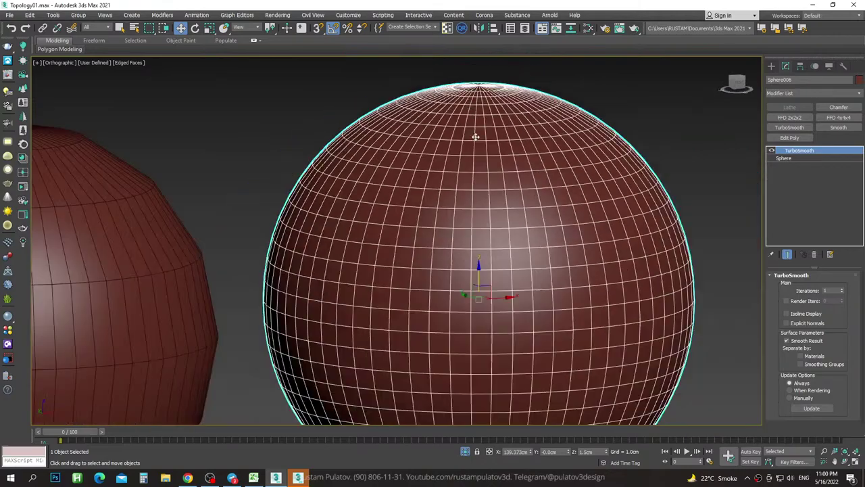
pyautogui.keyDown('alt'); pyautogui.moveTo(480, 265); pyautogui.dragTo(467, 271, button='middle'); pyautogui.keyUp('alt')
pyautogui.scroll(5, 495, 181)
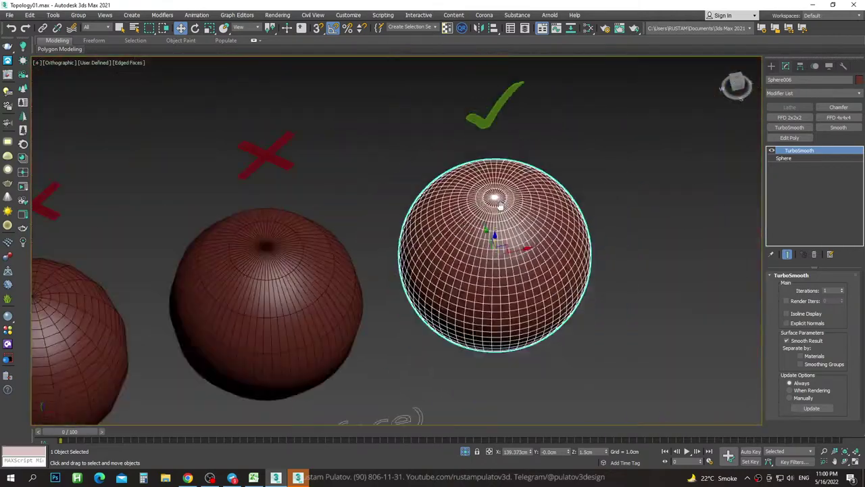
pyautogui.scroll(2, 500, 250)
pyautogui.scroll(3, 515, 262)
pyautogui.scroll(2, 500, 243)
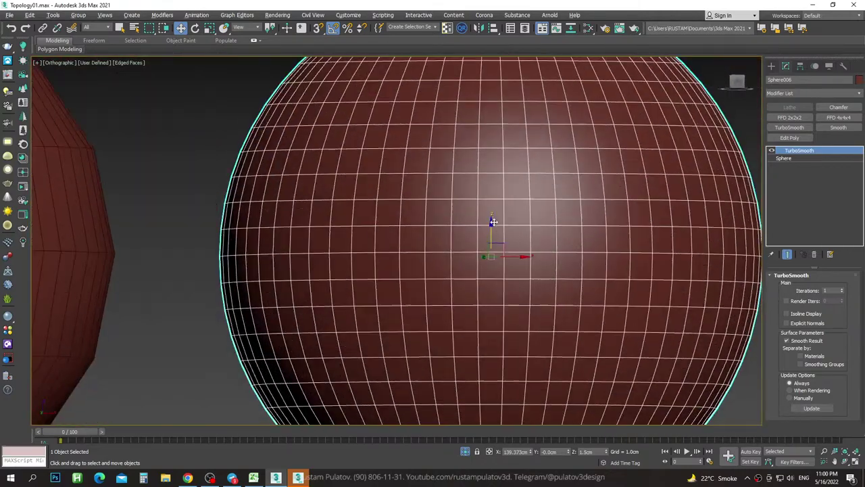
pyautogui.scroll(-5, 486, 225)
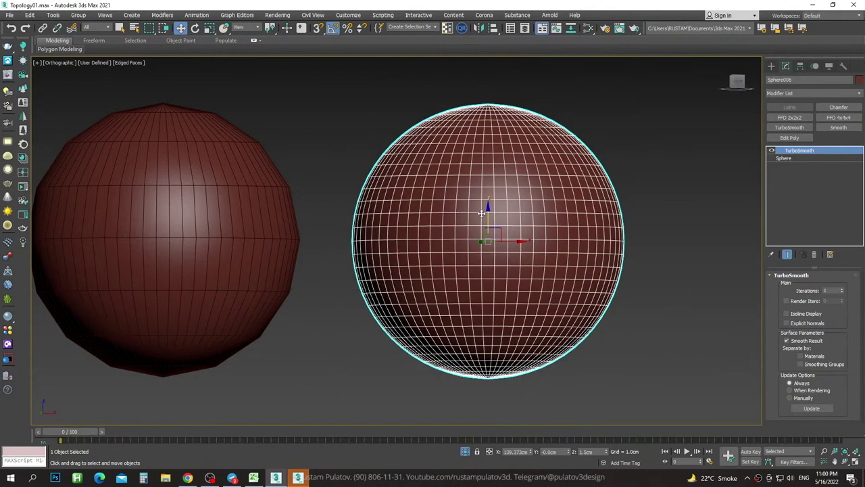
pyautogui.scroll(4, 481, 214)
pyautogui.scroll(-5, 480, 213)
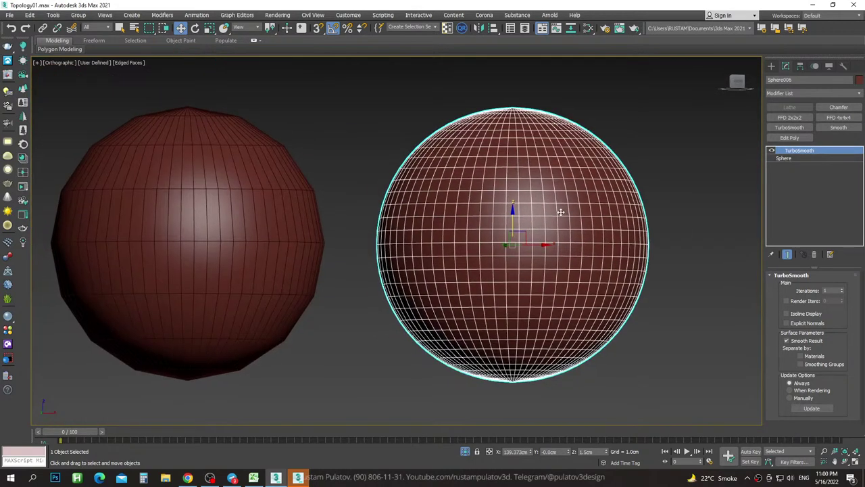
# Reselect the smoothed sphere, zoom to check it, then clear the selection.
pyautogui.click(627, 193)
pyautogui.click(618, 208)
pyautogui.keyDown('alt'); pyautogui.moveTo(618, 208); pyautogui.dragTo(625, 217, button='middle'); pyautogui.keyUp('alt')
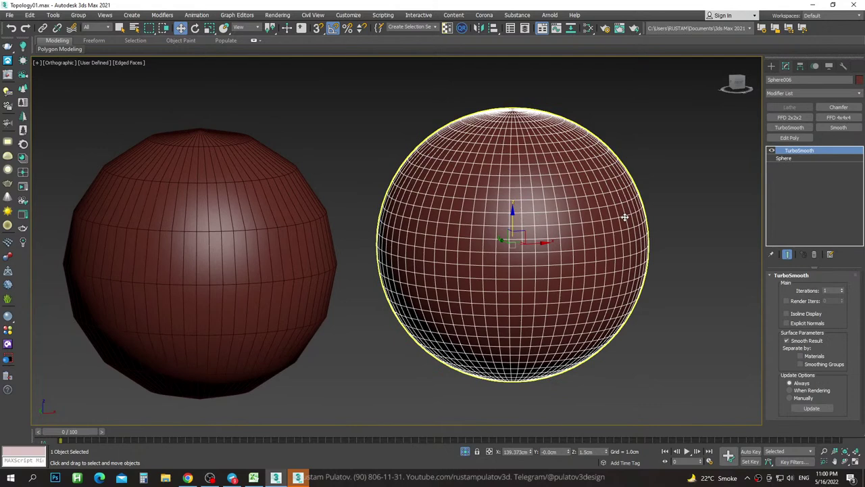
pyautogui.click(626, 216)
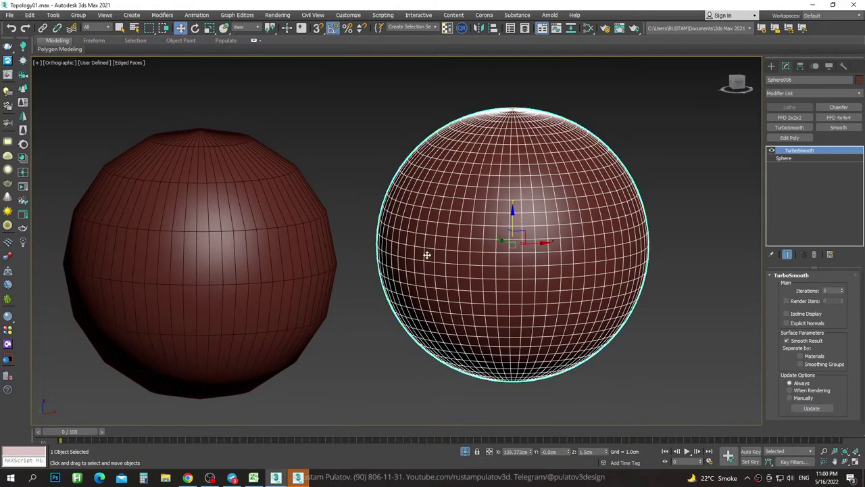
pyautogui.scroll(2, 482, 247)
pyautogui.scroll(3, 483, 263)
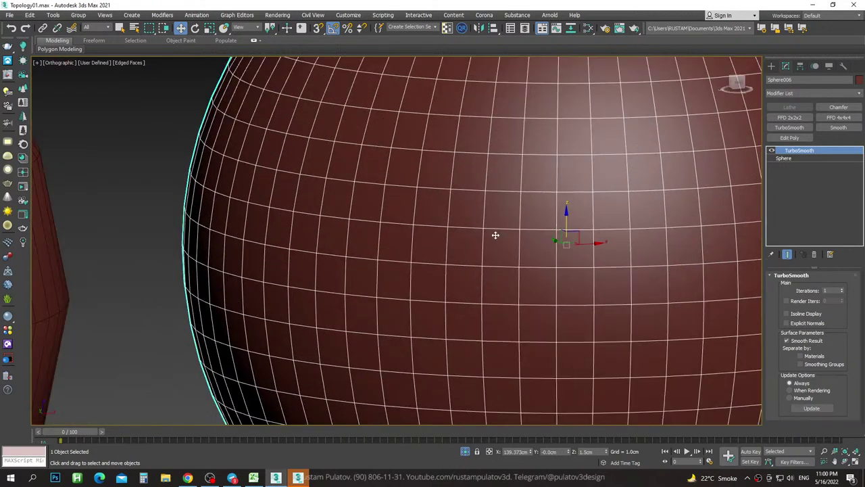
pyautogui.scroll(-8, 632, 203)
pyautogui.scroll(1, 632, 203)
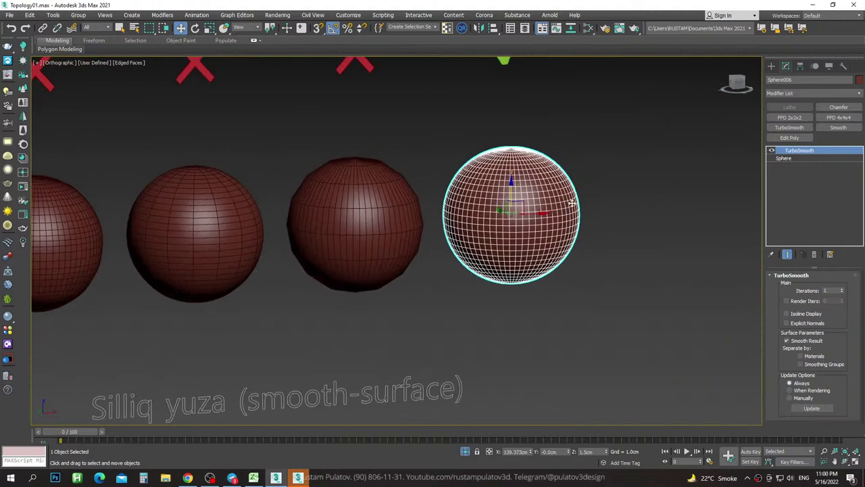
pyautogui.scroll(-3, 572, 203)
pyautogui.scroll(-2, 520, 180)
pyautogui.click(519, 180)
# Select the lamp base, apply TurboSmooth and toggle the edged-faces display.
pyautogui.click(603, 215)
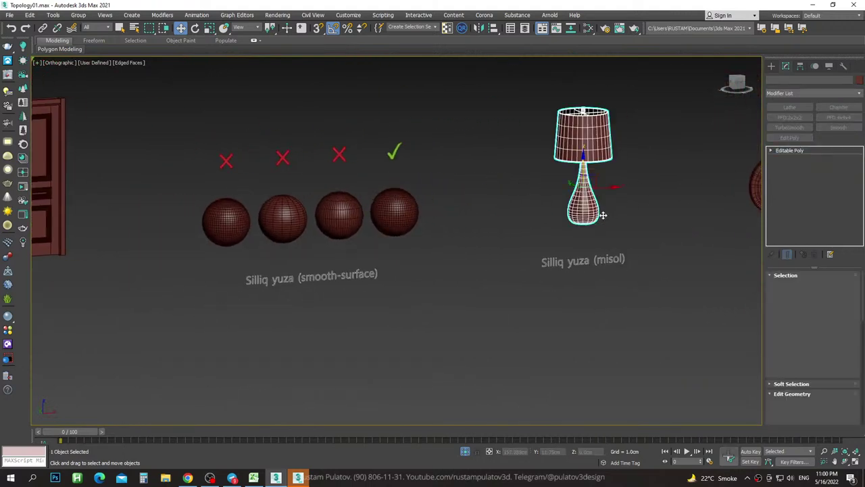
pyautogui.scroll(4, 541, 179)
pyautogui.scroll(-2, 537, 179)
pyautogui.scroll(-1, 503, 123)
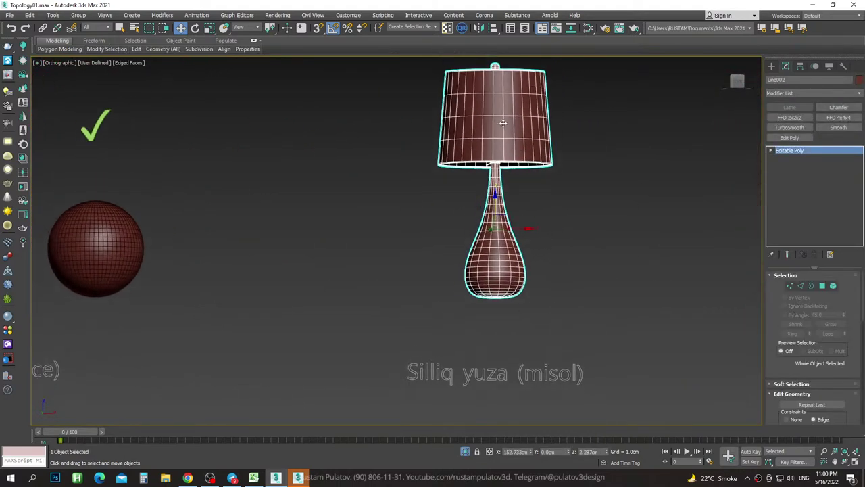
pyautogui.keyDown('alt'); pyautogui.moveTo(499, 125); pyautogui.dragTo(485, 155, button='middle'); pyautogui.keyUp('alt')
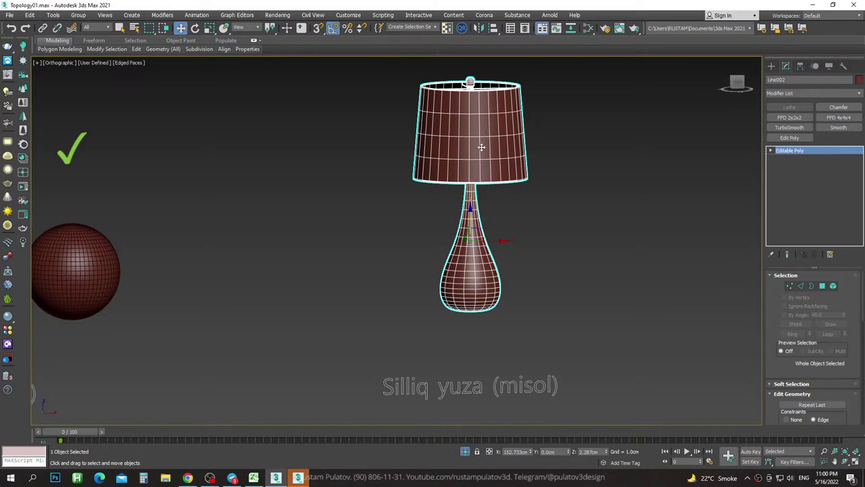
pyautogui.click(477, 274)
pyautogui.scroll(5, 479, 280)
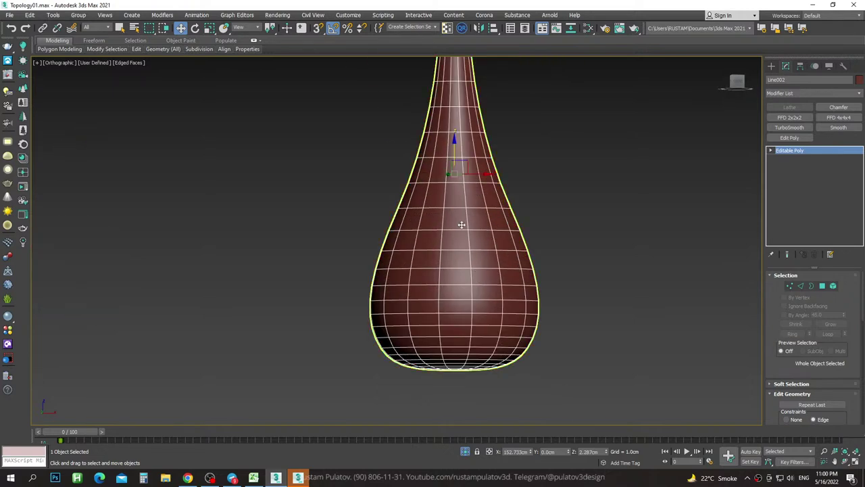
pyautogui.click(790, 127)
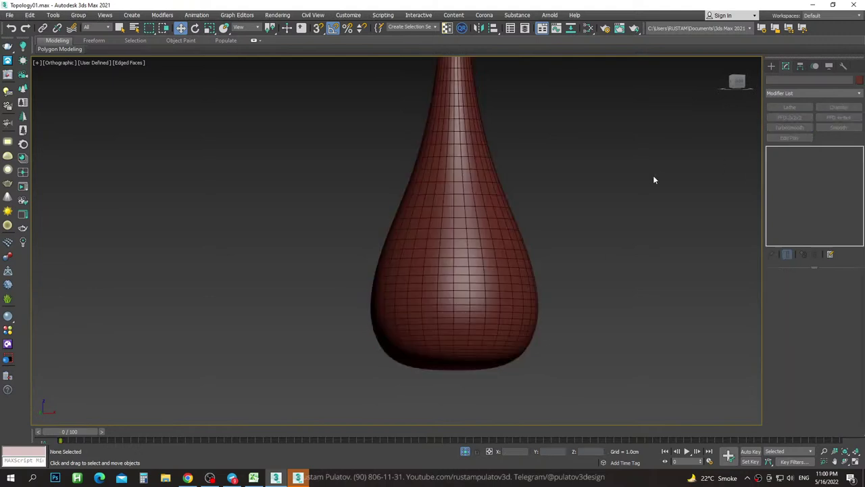
pyautogui.press('F4')
pyautogui.press('F4')
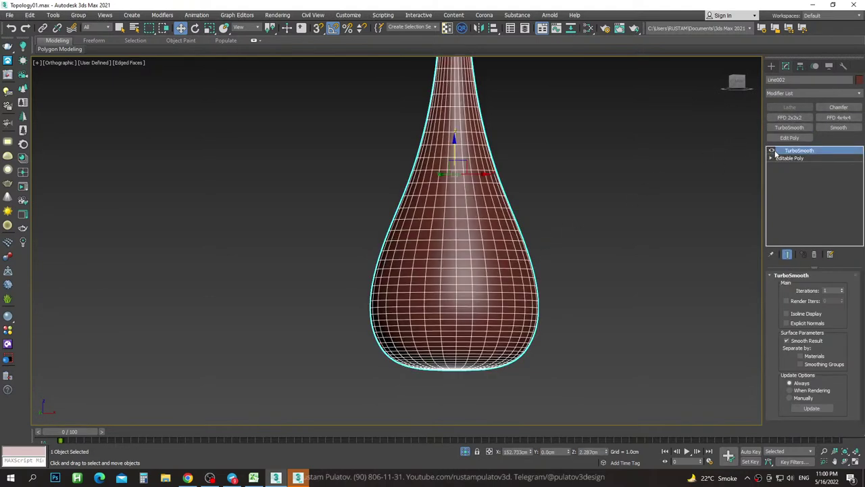
# Orbit and zoom to inspect the smoothed vase's neck and underside.
pyautogui.keyDown('alt'); pyautogui.moveTo(464, 266); pyautogui.dragTo(471, 233, button='middle'); pyautogui.keyUp('alt')
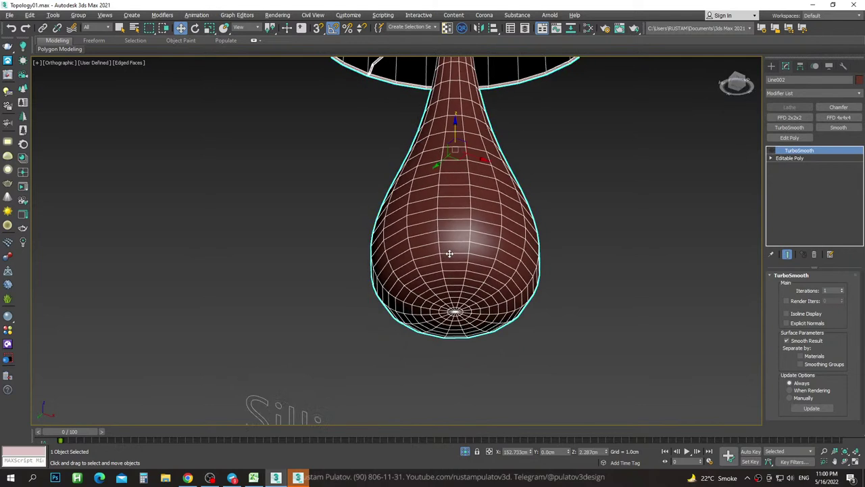
pyautogui.moveTo(461, 164)
pyautogui.keyDown('alt'); pyautogui.mouseDown(button='middle')
pyautogui.moveTo(484, 213)
pyautogui.moveTo(466, 82)
pyautogui.mouseUp(button='middle'); pyautogui.keyUp('alt')
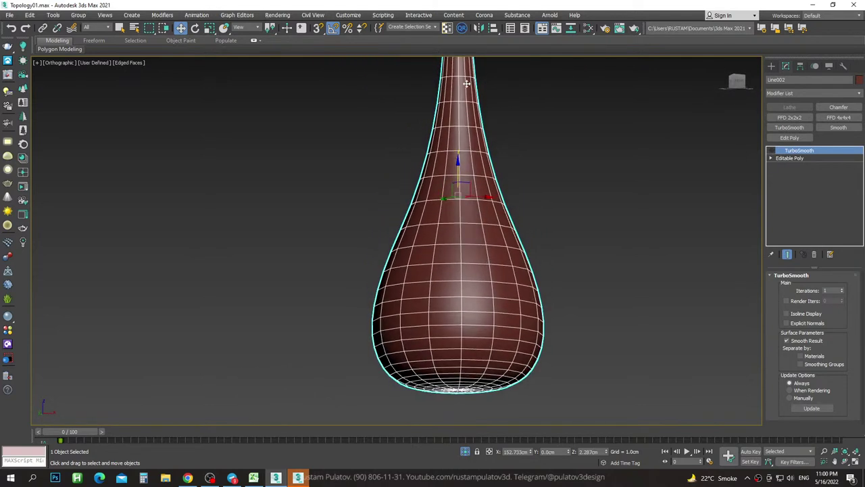
pyautogui.moveTo(482, 196); pyautogui.dragTo(489, 280, button='middle')
pyautogui.scroll(4, 470, 153)
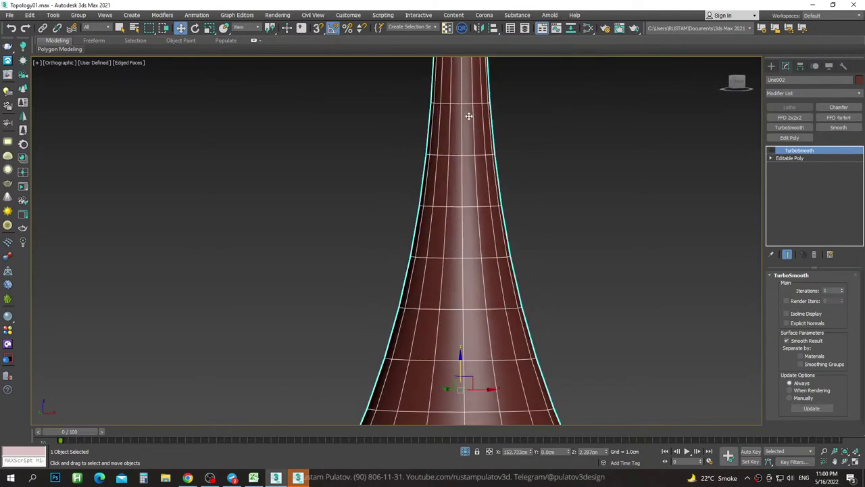
pyautogui.scroll(-4, 468, 116)
pyautogui.moveTo(489, 97)
pyautogui.keyDown('alt'); pyautogui.mouseDown(button='middle')
pyautogui.moveTo(502, 236)
pyautogui.moveTo(396, 226)
pyautogui.mouseUp(button='middle'); pyautogui.keyUp('alt')
pyautogui.scroll(4, 500, 234)
pyautogui.scroll(-4, 493, 244)
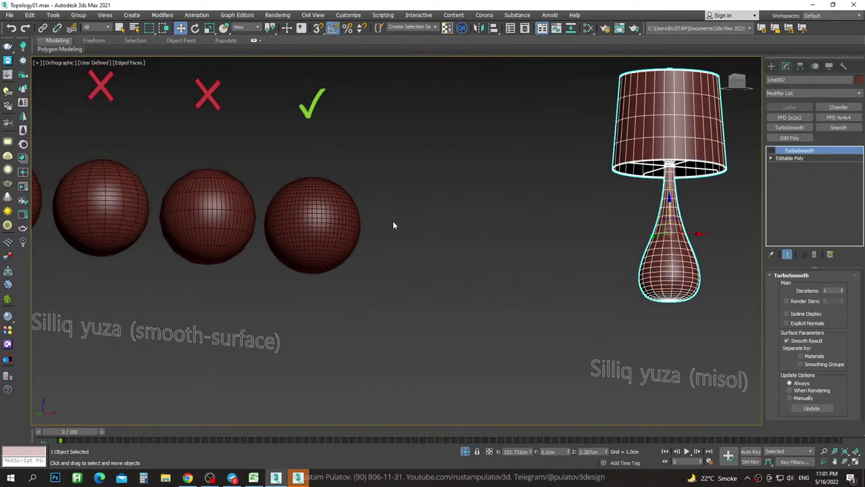
pyautogui.scroll(4, 361, 221)
pyautogui.scroll(5, 361, 221)
pyautogui.click(203, 223)
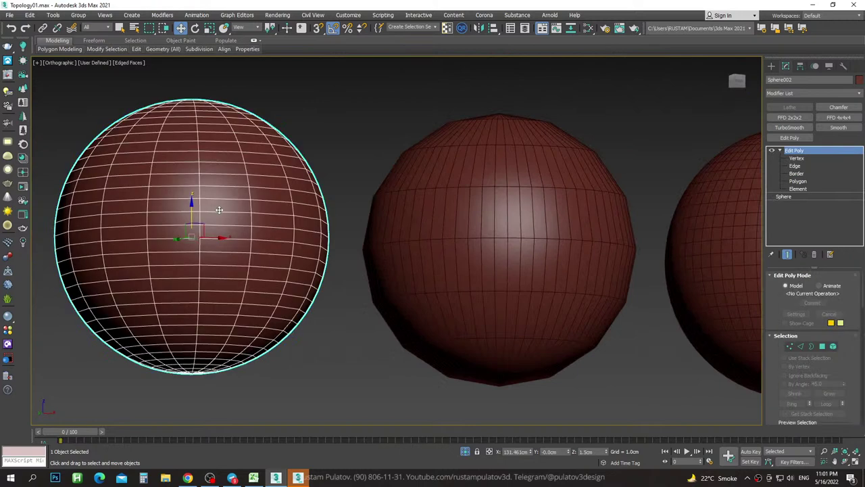
pyautogui.scroll(-3, 206, 223)
pyautogui.scroll(-2, 207, 223)
pyautogui.moveTo(474, 217); pyautogui.dragTo(232, 212, button='middle')
pyautogui.scroll(4, 568, 237)
# Reselect the lamp vase and zoom in and out on its smoothed mesh.
pyautogui.click(574, 236)
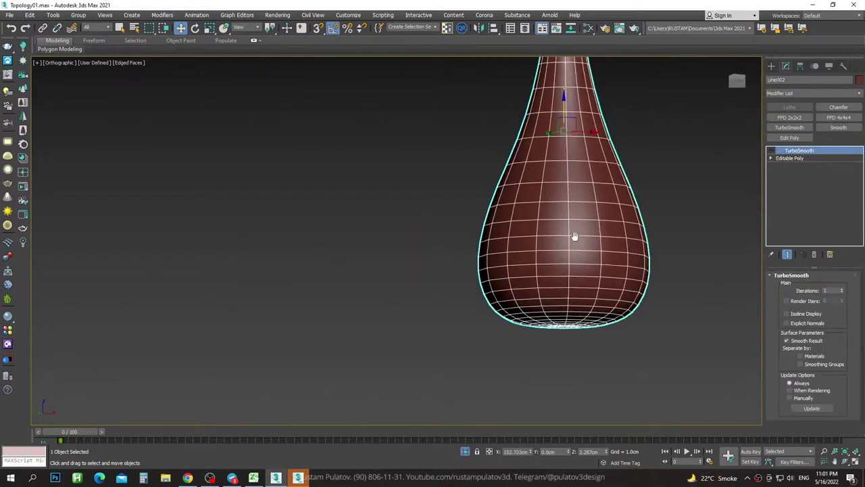
pyautogui.scroll(2, 562, 205)
pyautogui.scroll(-2, 562, 196)
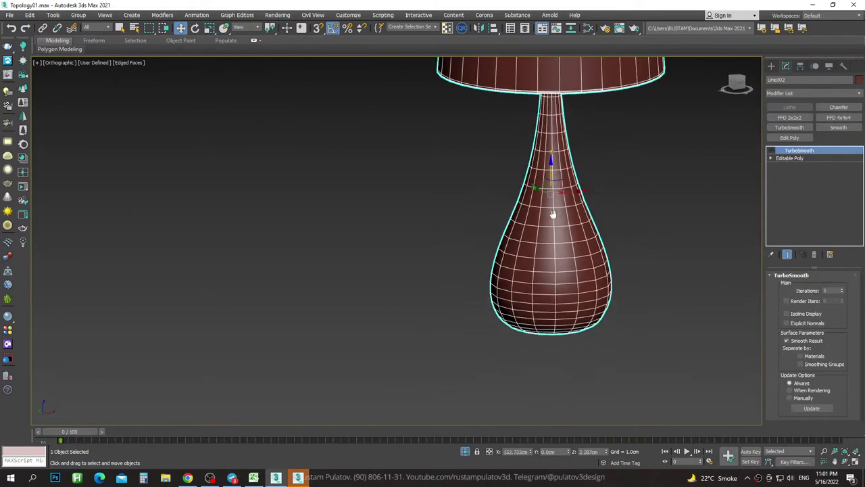
pyautogui.scroll(-1, 555, 214)
pyautogui.scroll(-1, 552, 216)
pyautogui.scroll(2, 519, 141)
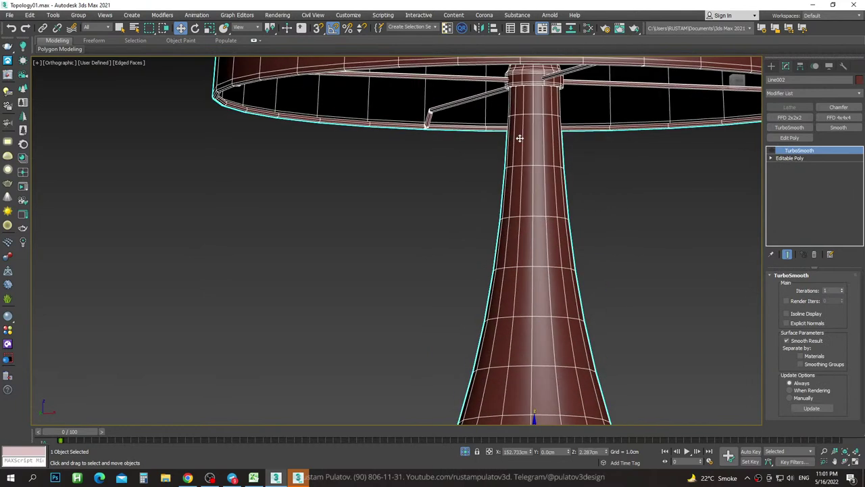
pyautogui.scroll(1, 496, 139)
pyautogui.scroll(-3, 535, 190)
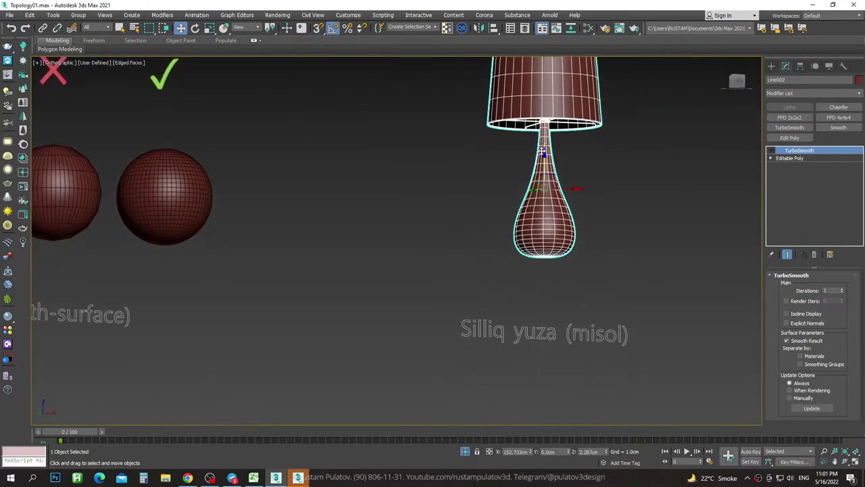
pyautogui.scroll(3, 566, 188)
pyautogui.scroll(1, 543, 247)
pyautogui.scroll(-1, 496, 257)
pyautogui.scroll(-2, 519, 251)
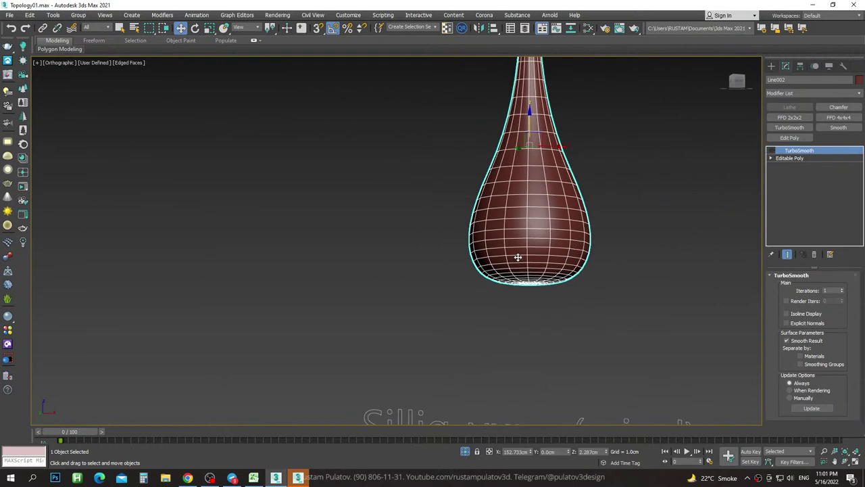
# Pan over the lamp, reselect it and switch to the Create panel.
pyautogui.click(607, 252)
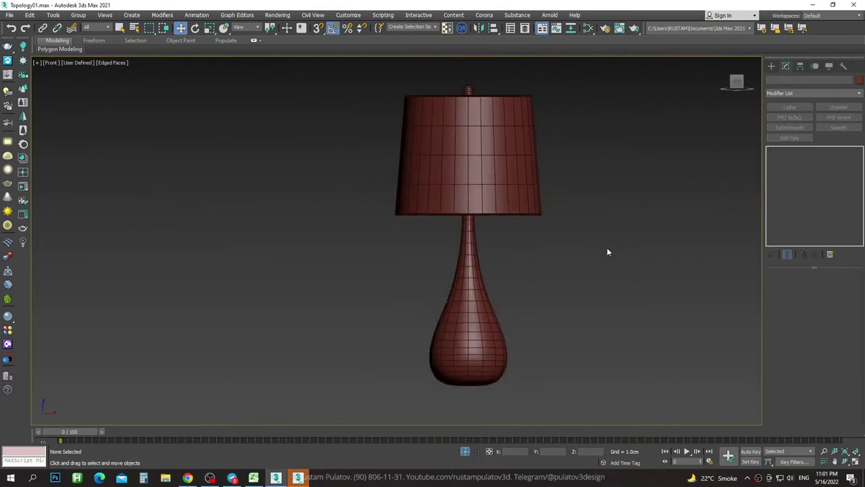
pyautogui.moveTo(607, 252)
pyautogui.mouseDown(button='middle')
pyautogui.moveTo(530, 236)
pyautogui.moveTo(499, 214)
pyautogui.mouseUp(button='middle')
pyautogui.scroll(1, 499, 214)
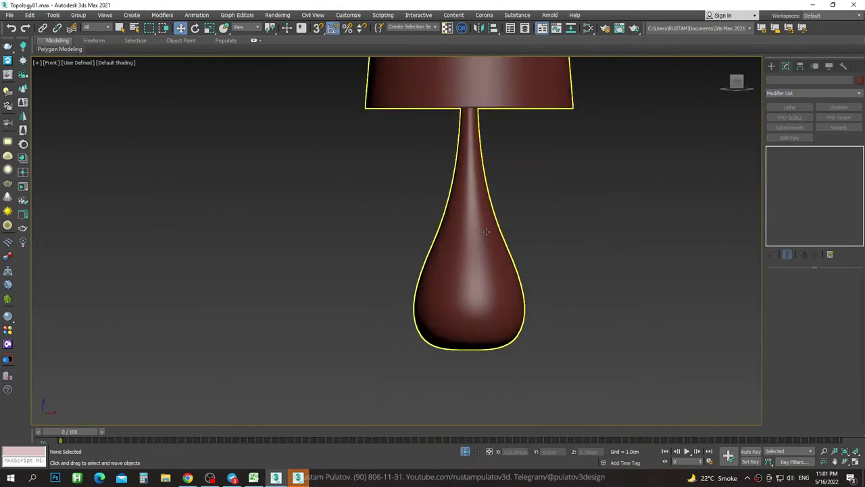
pyautogui.click(488, 219)
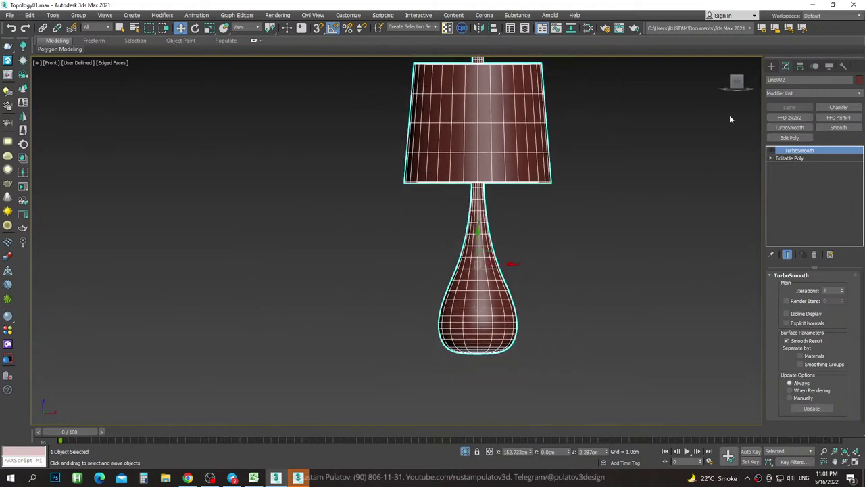
pyautogui.click(772, 66)
# Draw a large circle right of the lamp with 60 interpolation steps.
pyautogui.click(781, 78)
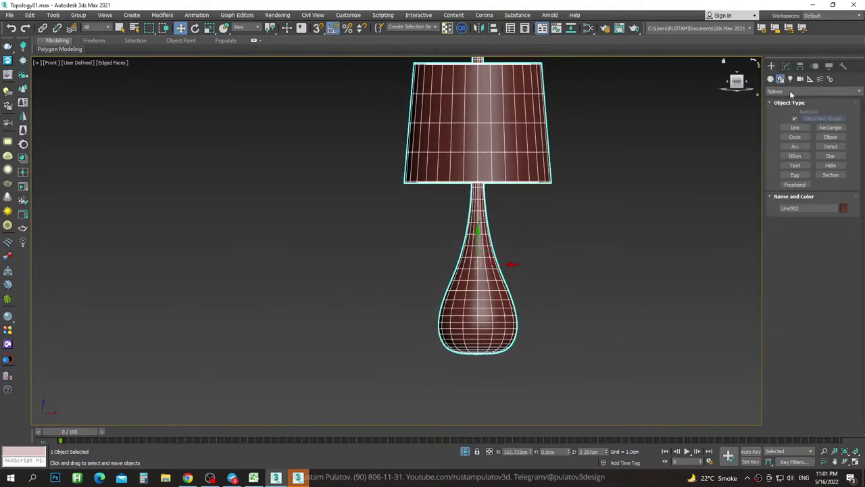
pyautogui.click(795, 138)
pyautogui.moveTo(750, 135); pyautogui.dragTo(659, 134, button='middle')
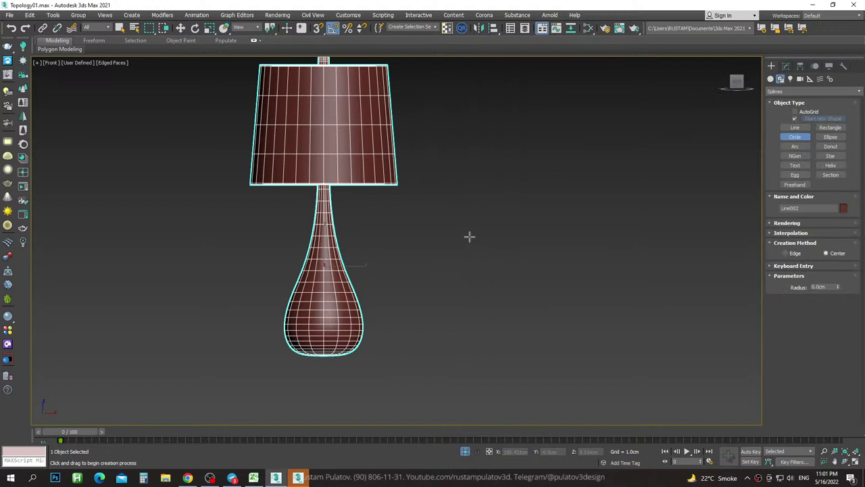
pyautogui.moveTo(492, 165); pyautogui.dragTo(646, 271)
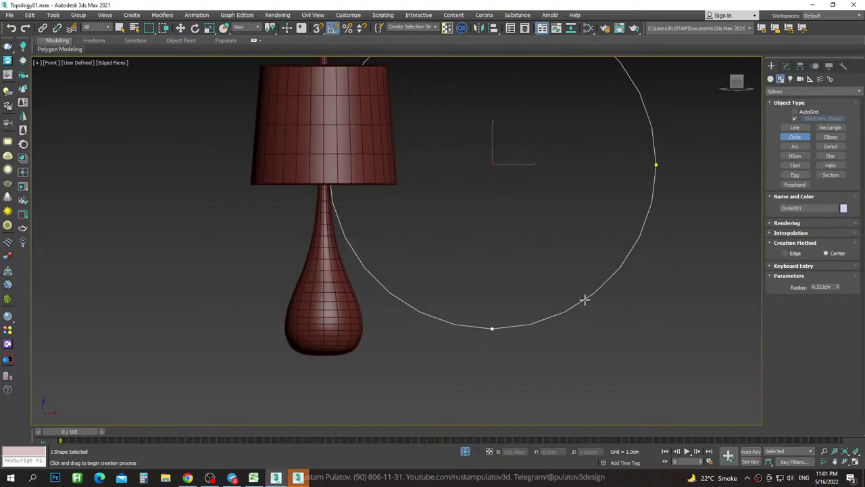
pyautogui.click(800, 233)
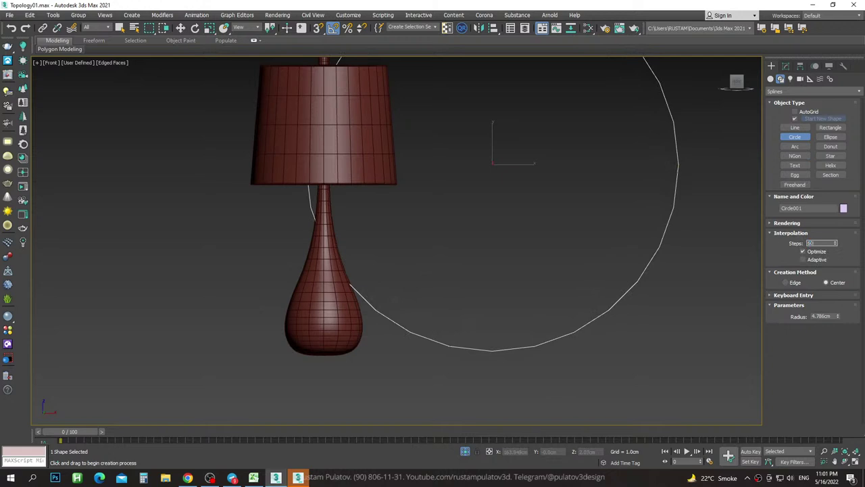
pyautogui.write('60')
pyautogui.press('Return')
# Move the large circle right and down beside the lamp.
pyautogui.click(181, 28)
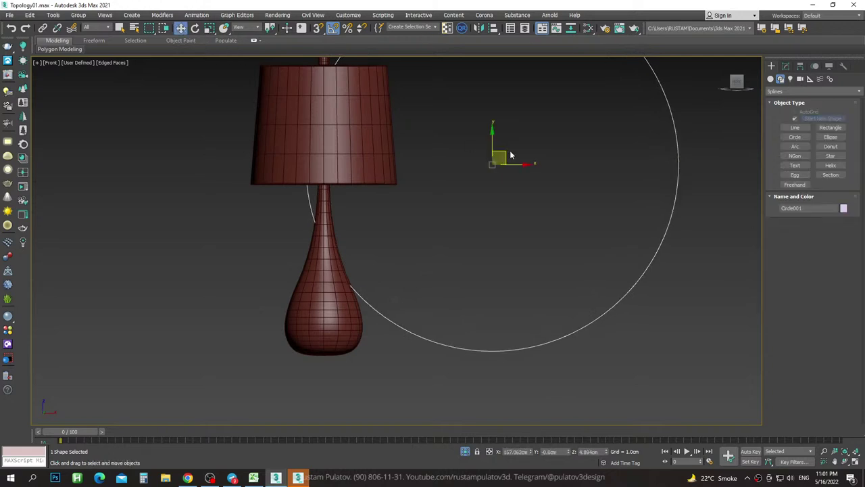
pyautogui.moveTo(508, 152)
pyautogui.mouseDown()
pyautogui.moveTo(549, 178)
pyautogui.moveTo(532, 181)
pyautogui.mouseUp()
pyautogui.scroll(-3, 588, 184)
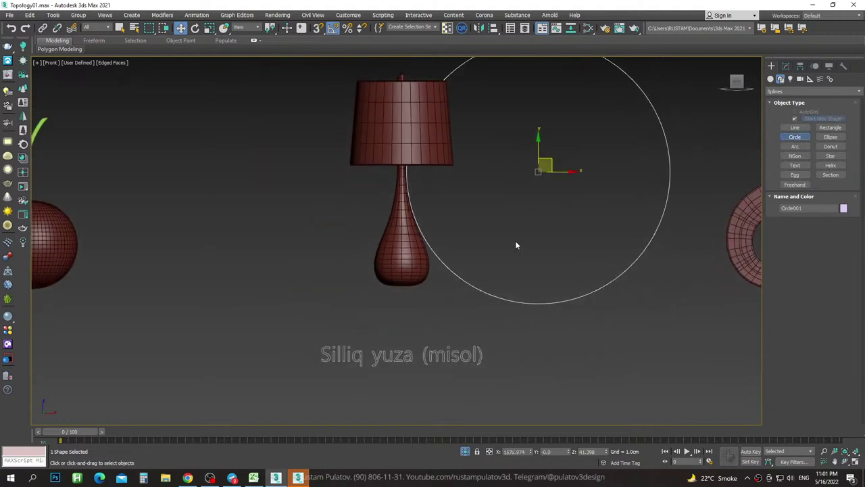
pyautogui.scroll(2, 500, 230)
pyautogui.scroll(2, 460, 223)
pyautogui.scroll(2, 440, 240)
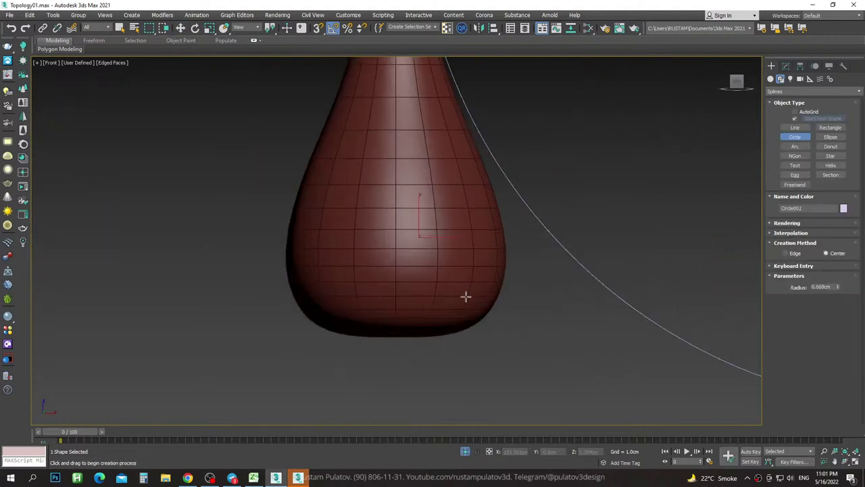
# Draw a small circle in the vase base, in wireframe, with a 0.763 cm radius.
pyautogui.moveTo(466, 296); pyautogui.dragTo(517, 237)
pyautogui.press('F4')
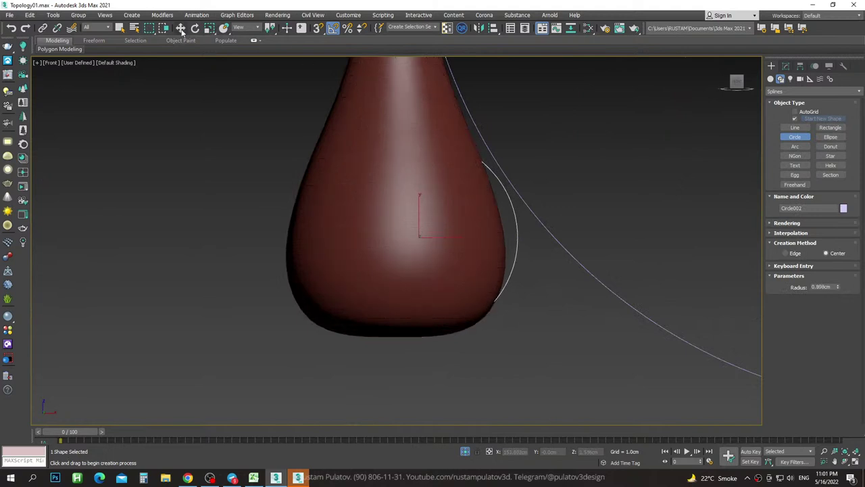
pyautogui.click(181, 27)
pyautogui.press('F3')
pyautogui.moveTo(442, 222); pyautogui.dragTo(430, 232)
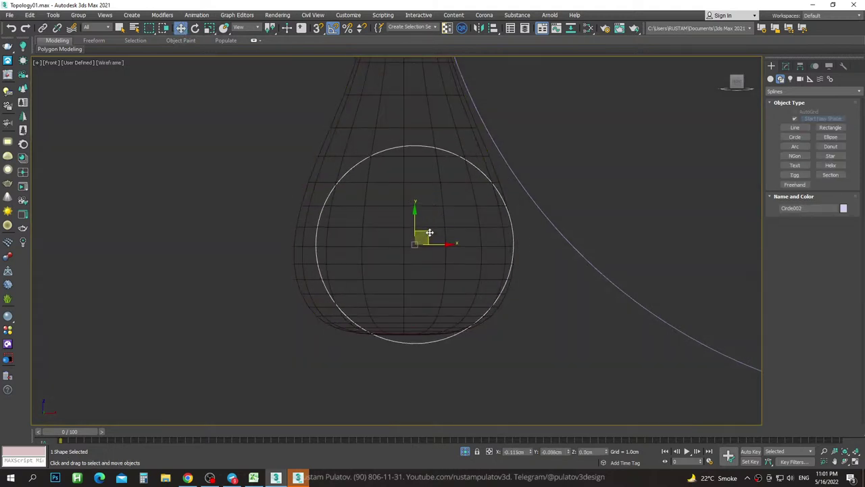
pyautogui.click(785, 65)
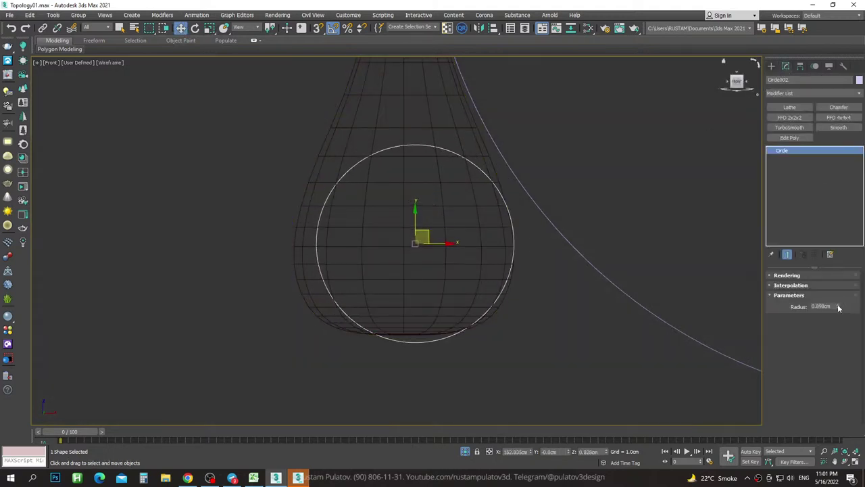
pyautogui.moveTo(838, 307); pyautogui.dragTo(825, 305)
pyautogui.moveTo(428, 234); pyautogui.dragTo(437, 238)
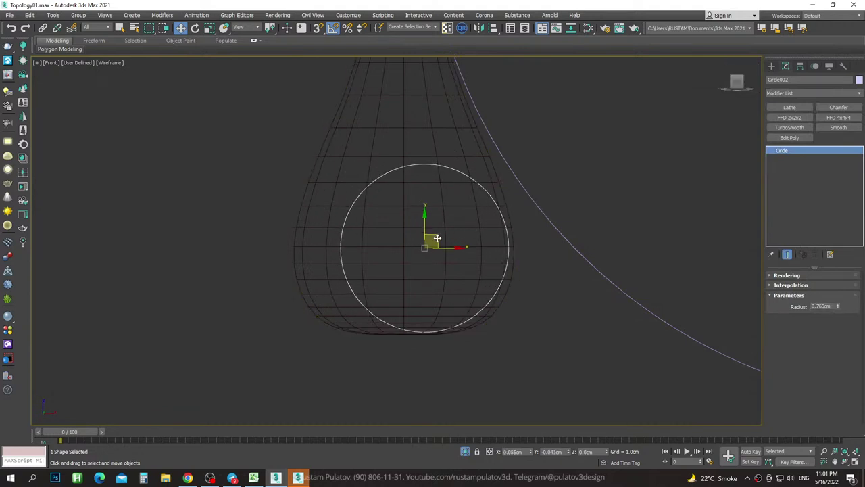
pyautogui.scroll(-5, 437, 239)
# Pan back onto the lamp, reselect it and return to shaded view.
pyautogui.click(477, 250)
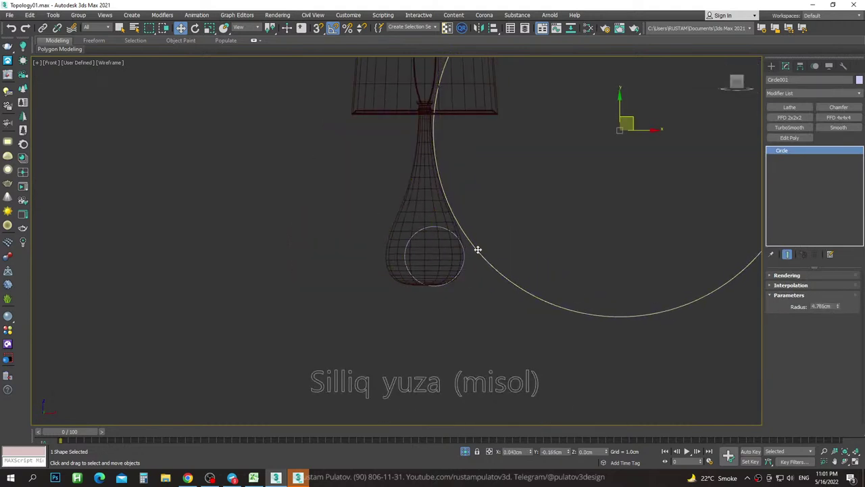
pyautogui.scroll(-3, 478, 250)
pyautogui.scroll(3, 473, 226)
pyautogui.moveTo(474, 226); pyautogui.dragTo(427, 250, button='middle')
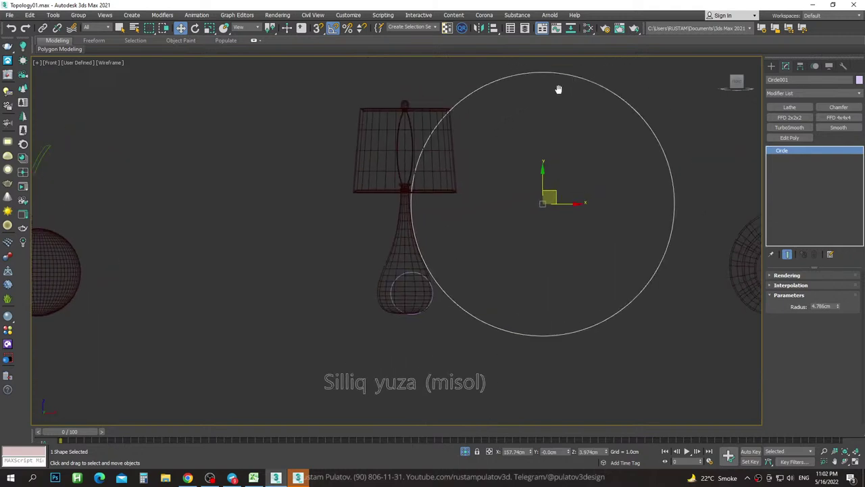
pyautogui.click(380, 241)
pyautogui.press('F3')
pyautogui.scroll(3, 380, 241)
pyautogui.scroll(3, 381, 203)
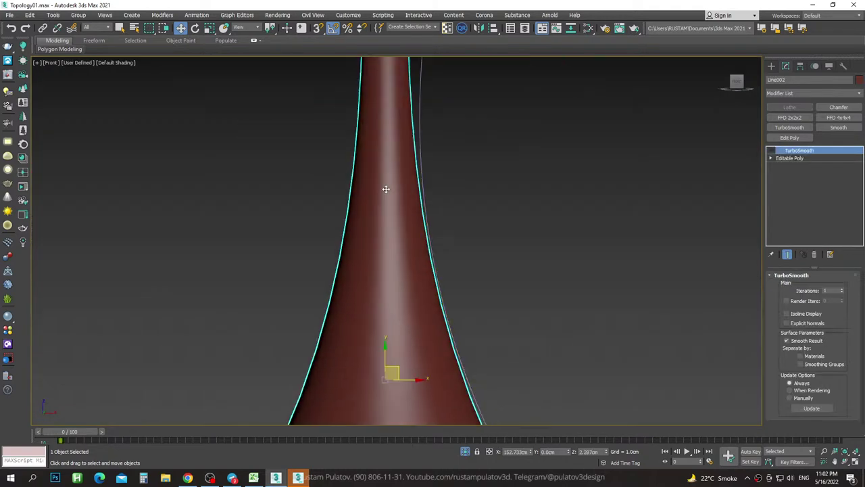
pyautogui.scroll(1, 394, 187)
pyautogui.scroll(-2, 433, 200)
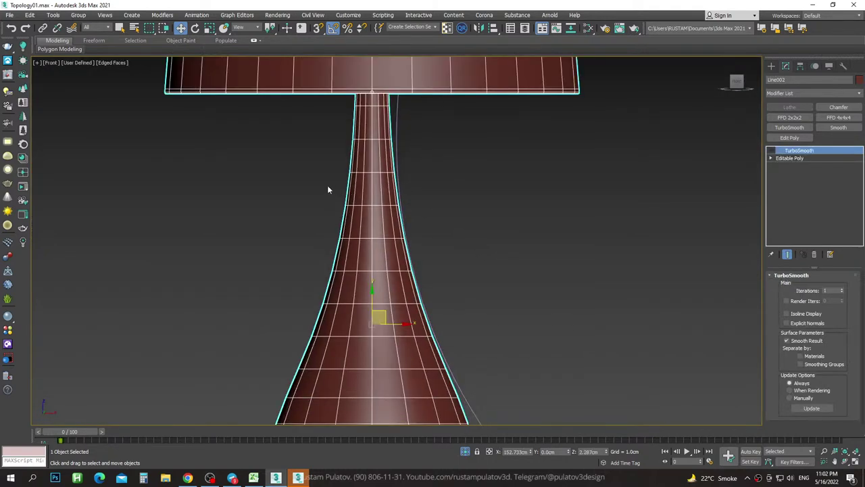
pyautogui.click(327, 185)
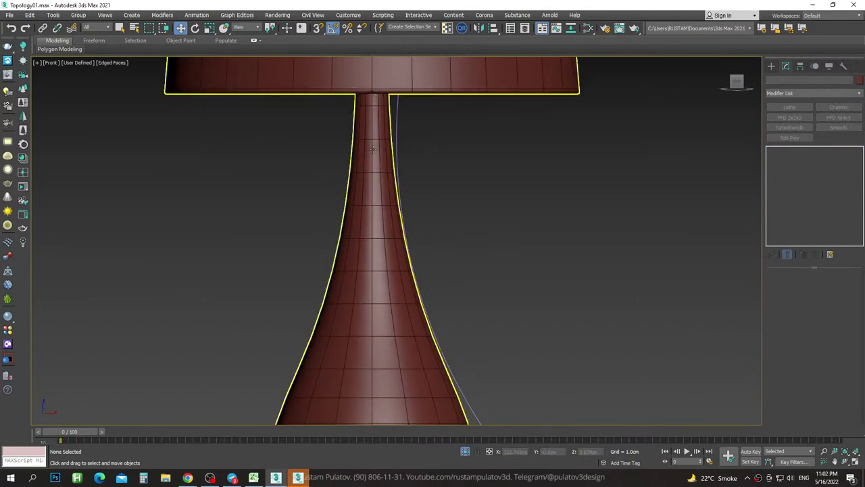
pyautogui.click(378, 200)
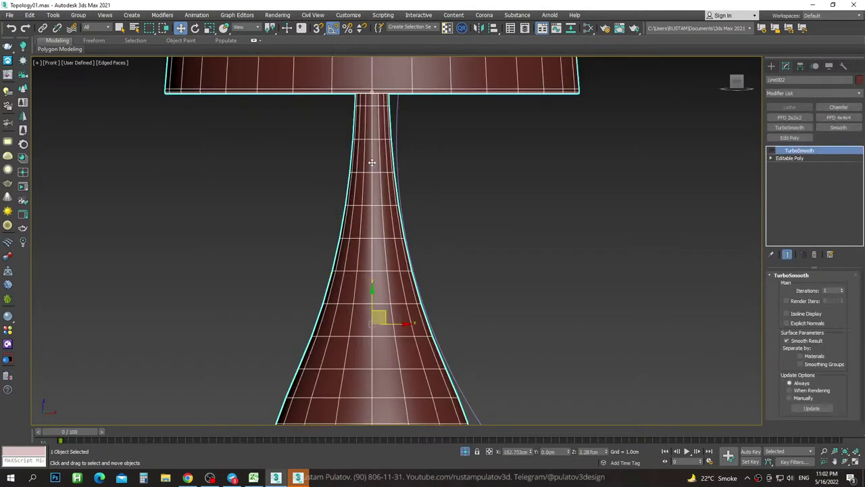
# Check the small circle against the bulb in wireframe, then zoom out to the whole lamp.
pyautogui.scroll(3, 422, 170)
pyautogui.press('F3')
pyautogui.scroll(2, 435, 196)
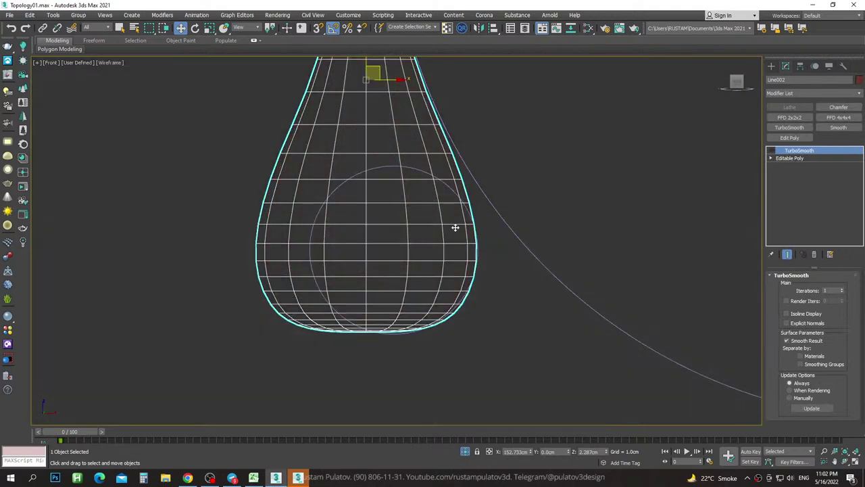
pyautogui.scroll(2, 456, 230)
pyautogui.click(432, 152)
pyautogui.scroll(-3, 436, 169)
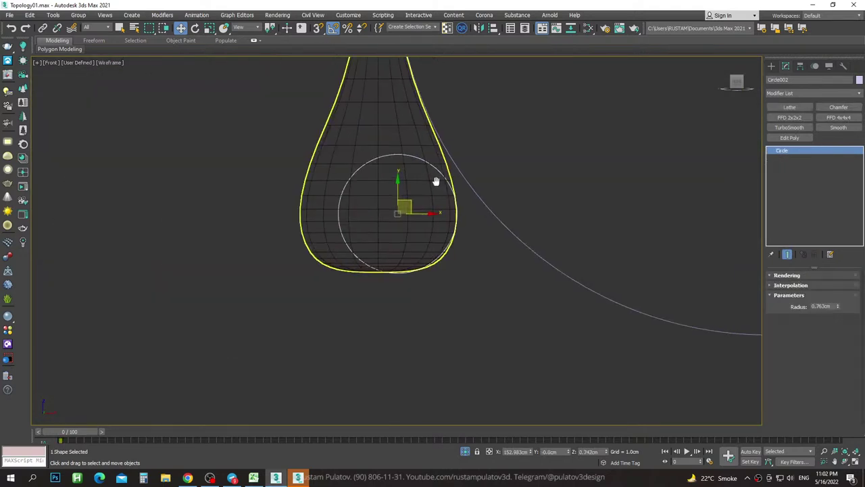
pyautogui.scroll(2, 439, 169)
pyautogui.press('F3')
pyautogui.press('F3')
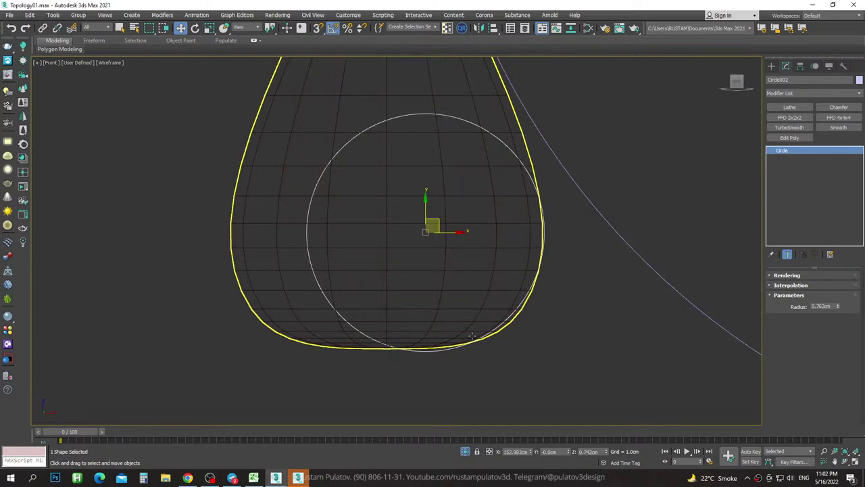
pyautogui.scroll(-3, 541, 244)
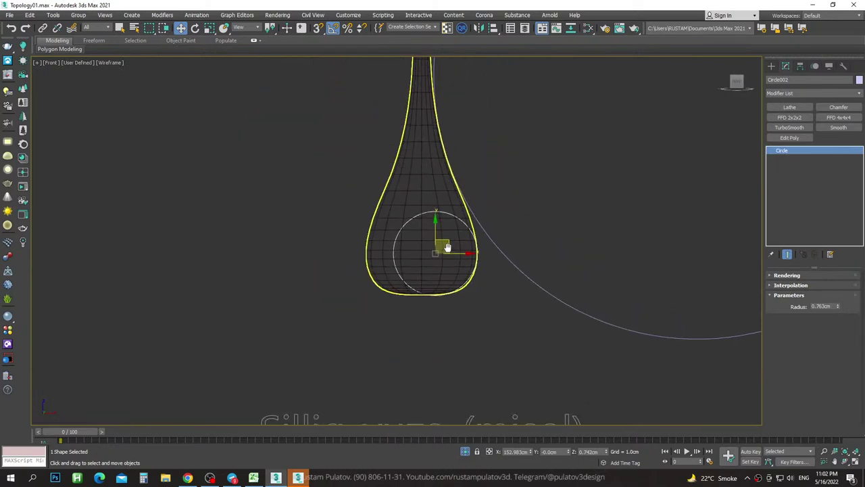
pyautogui.press('F3')
pyautogui.scroll(-2, 477, 226)
pyautogui.scroll(-1, 576, 263)
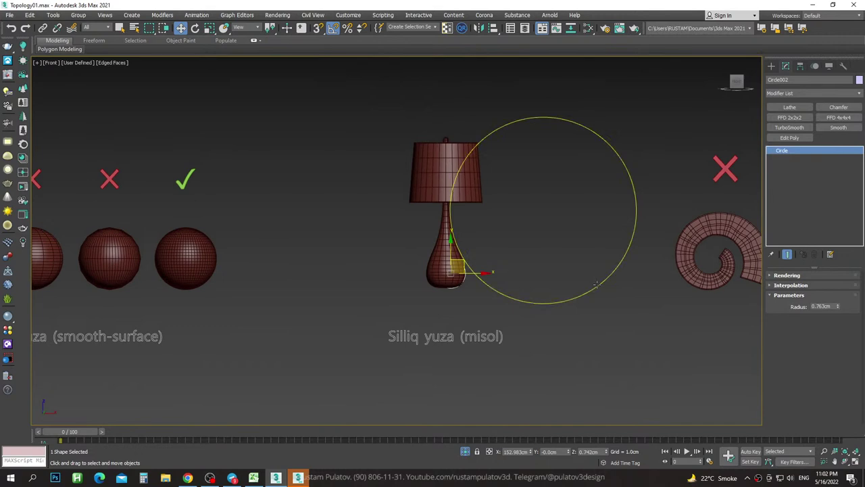
pyautogui.click(596, 285)
# Select the lamp and orbit around its sphere and ring from above, side and below.
pyautogui.click(459, 192)
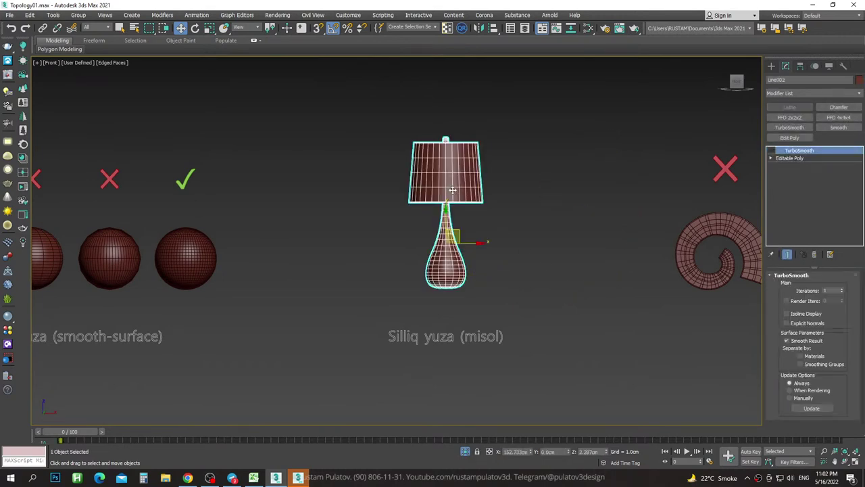
pyautogui.keyDown('alt'); pyautogui.moveTo(458, 193); pyautogui.dragTo(470, 121, button='middle'); pyautogui.keyUp('alt')
pyautogui.scroll(8, 445, 220)
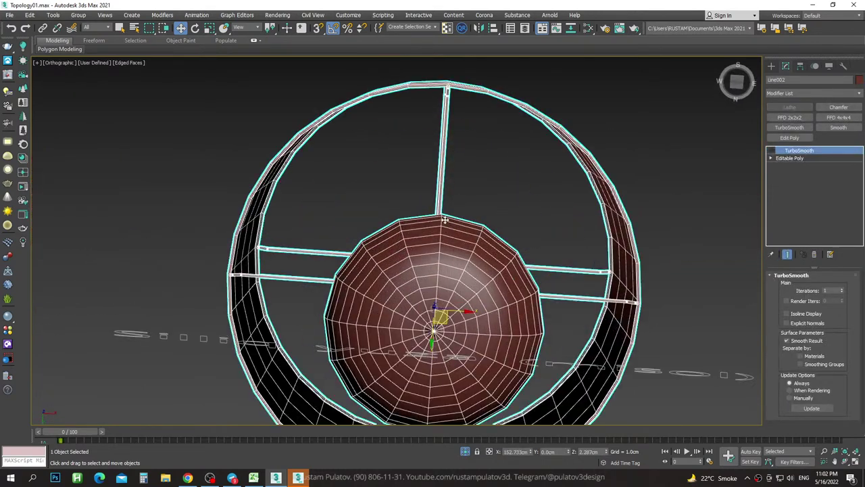
pyautogui.scroll(-3, 363, 271)
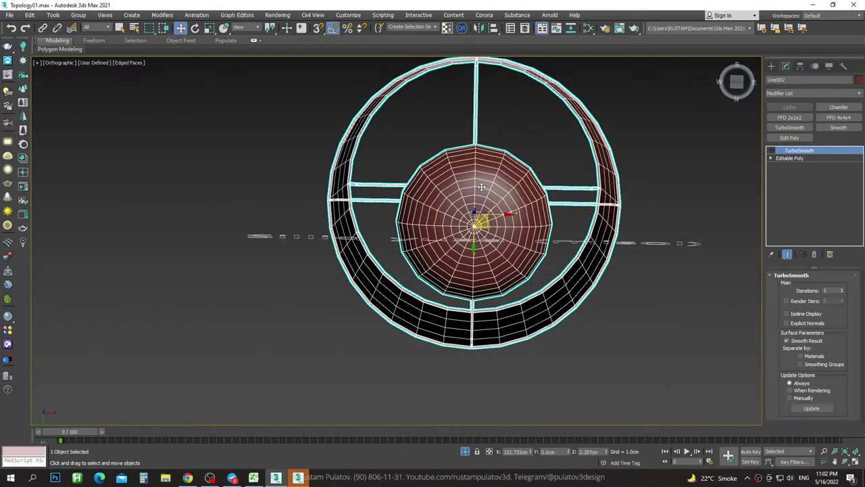
pyautogui.scroll(2, 481, 186)
pyautogui.scroll(3, 459, 174)
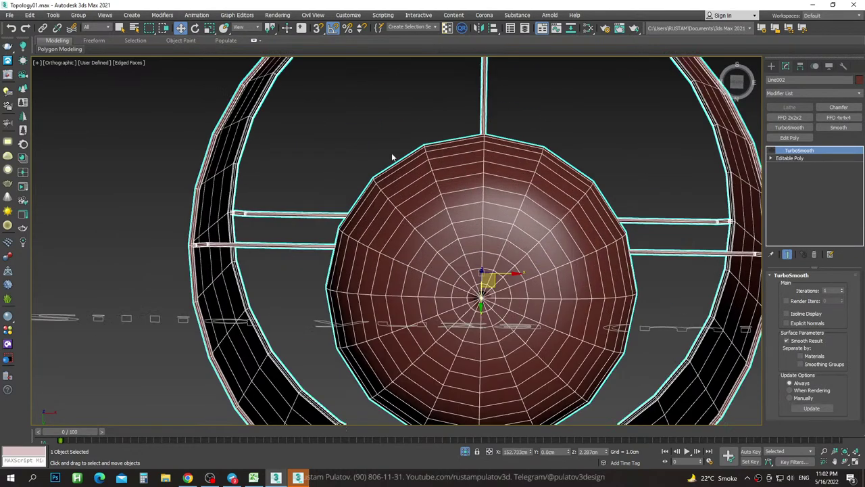
pyautogui.scroll(-4, 392, 157)
pyautogui.moveTo(392, 157)
pyautogui.keyDown('alt'); pyautogui.mouseDown(button='middle')
pyautogui.moveTo(432, 224)
pyautogui.moveTo(479, 207)
pyautogui.mouseUp(button='middle'); pyautogui.keyUp('alt')
pyautogui.scroll(3, 459, 223)
pyautogui.scroll(2, 471, 232)
pyautogui.scroll(2, 479, 207)
pyautogui.scroll(-2, 460, 182)
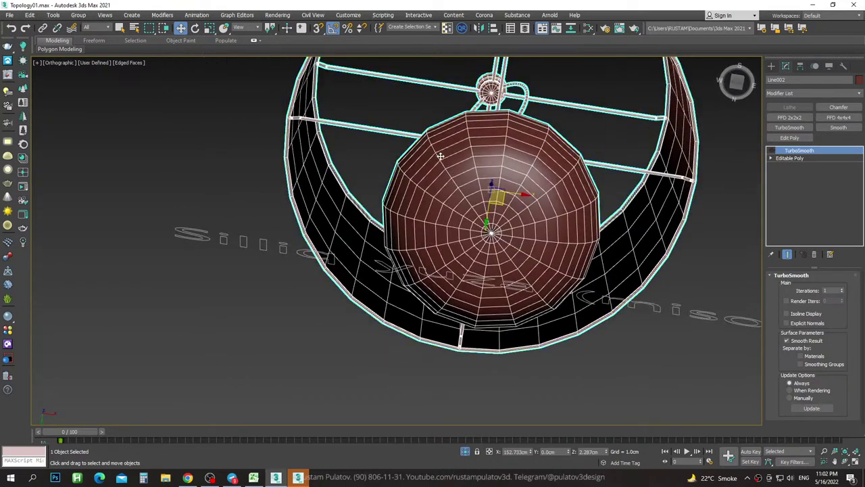
pyautogui.moveTo(457, 125)
pyautogui.keyDown('alt'); pyautogui.mouseDown(button='middle')
pyautogui.moveTo(495, 130)
pyautogui.moveTo(539, 249)
pyautogui.mouseUp(button='middle'); pyautogui.keyUp('alt')
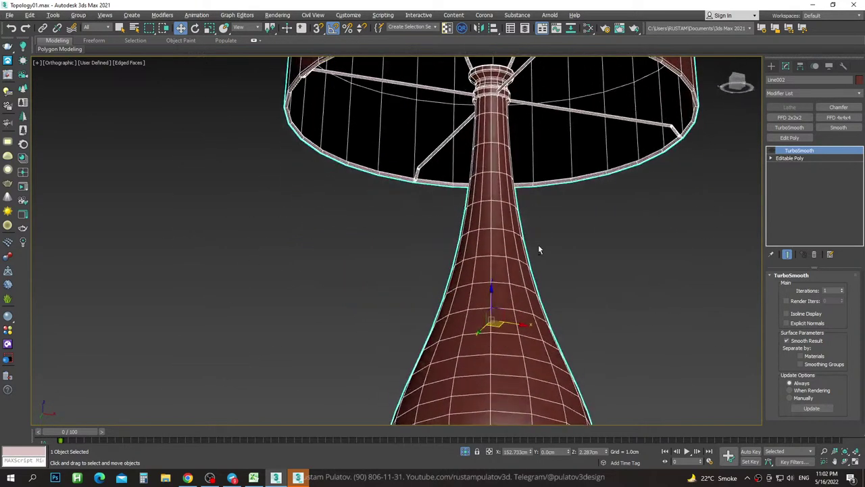
pyautogui.scroll(2, 519, 180)
pyautogui.moveTo(453, 350)
pyautogui.keyDown('alt'); pyautogui.mouseDown(button='middle')
pyautogui.moveTo(483, 305)
pyautogui.moveTo(479, 237)
pyautogui.moveTo(579, 254)
pyautogui.mouseUp(button='middle'); pyautogui.keyUp('alt')
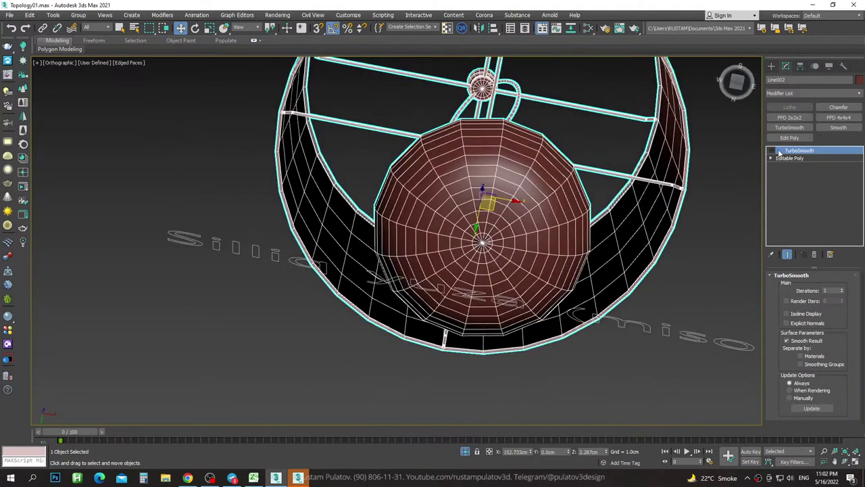
# Enable the lamp's TurboSmooth and inspect the smoothed teardrop bulb and lampshade.
pyautogui.click(771, 150)
pyautogui.keyDown('alt'); pyautogui.moveTo(517, 191); pyautogui.dragTo(565, 228, button='middle'); pyautogui.keyUp('alt')
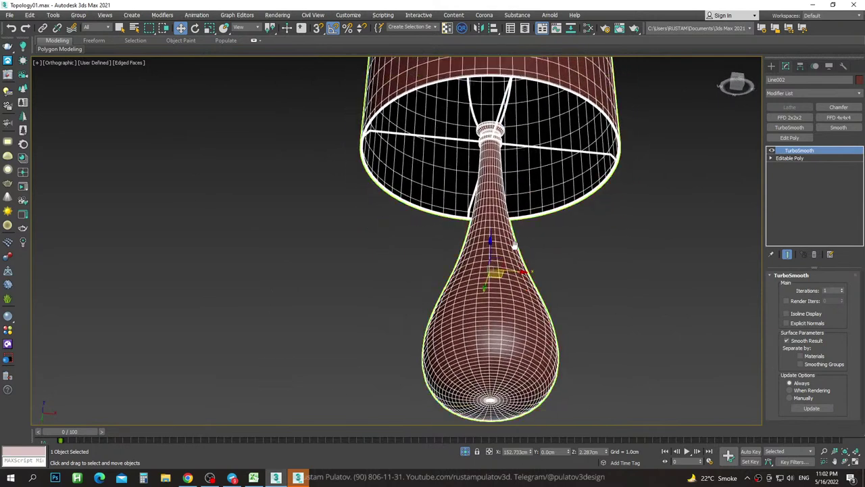
pyautogui.press('F4')
pyautogui.moveTo(513, 262)
pyautogui.keyDown('alt'); pyautogui.mouseDown(button='middle')
pyautogui.moveTo(525, 290)
pyautogui.moveTo(515, 322)
pyautogui.mouseUp(button='middle'); pyautogui.keyUp('alt')
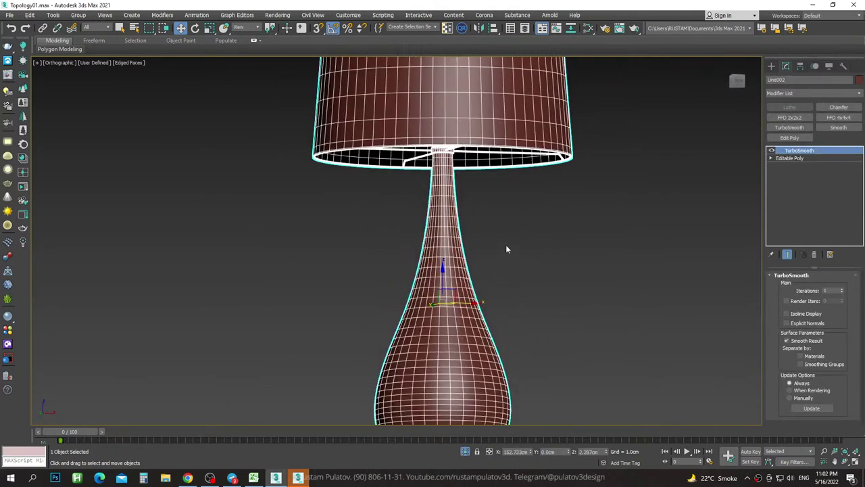
pyautogui.keyDown('alt'); pyautogui.moveTo(508, 248); pyautogui.dragTo(451, 231, button='middle'); pyautogui.keyUp('alt')
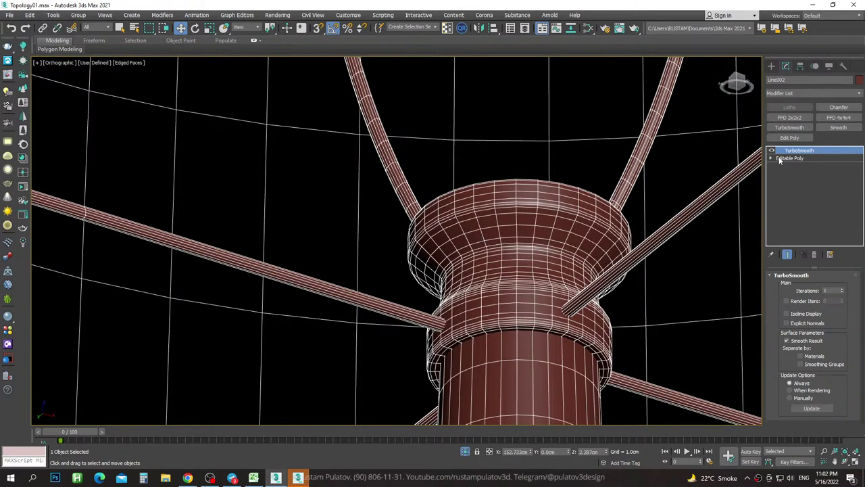
# Toggle TurboSmooth off and on to compare low-poly and smoothed column top, leaving it on.
pyautogui.click(772, 151)
pyautogui.scroll(5, 465, 327)
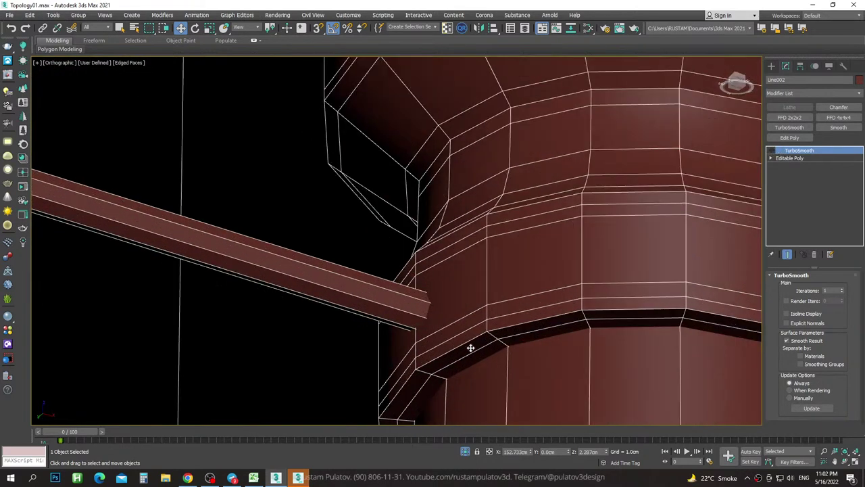
pyautogui.scroll(-3, 454, 214)
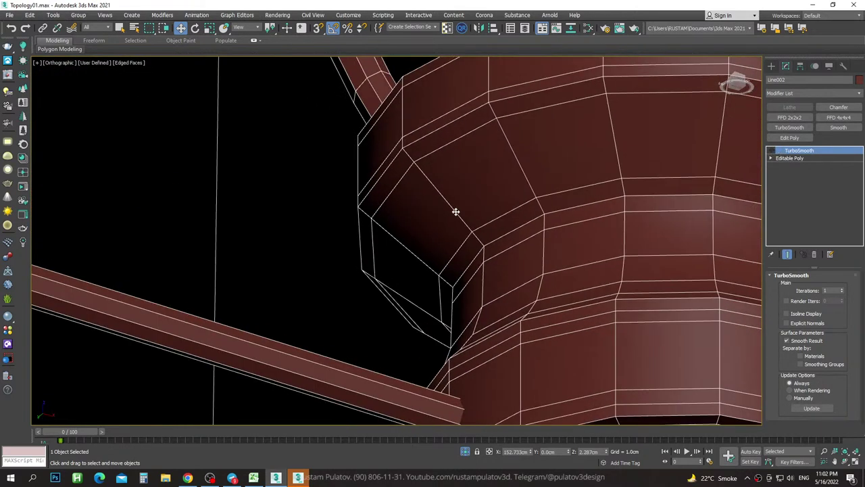
pyautogui.click(773, 151)
pyautogui.click(773, 151)
pyautogui.click(772, 151)
pyautogui.press('F4')
pyautogui.press('F4')
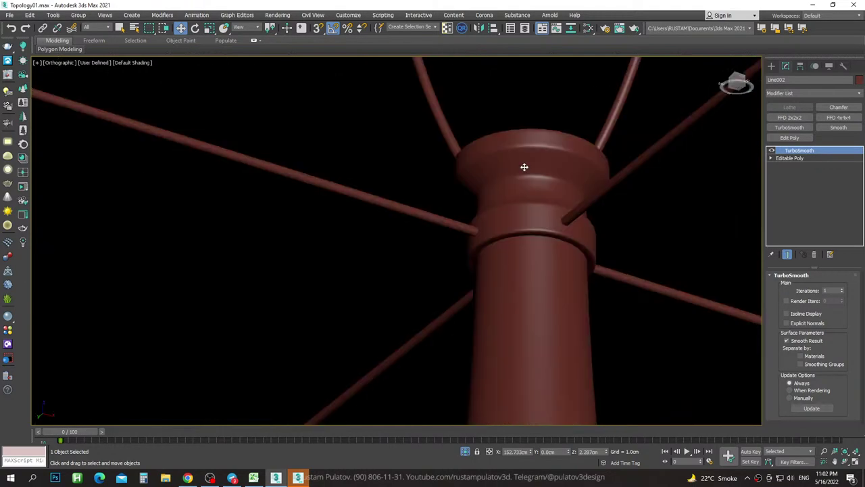
pyautogui.scroll(3, 524, 166)
pyautogui.press('F4')
# Zoom out to the spiral examples and deselect the lamp.
pyautogui.scroll(4, 547, 149)
pyautogui.scroll(-5, 523, 173)
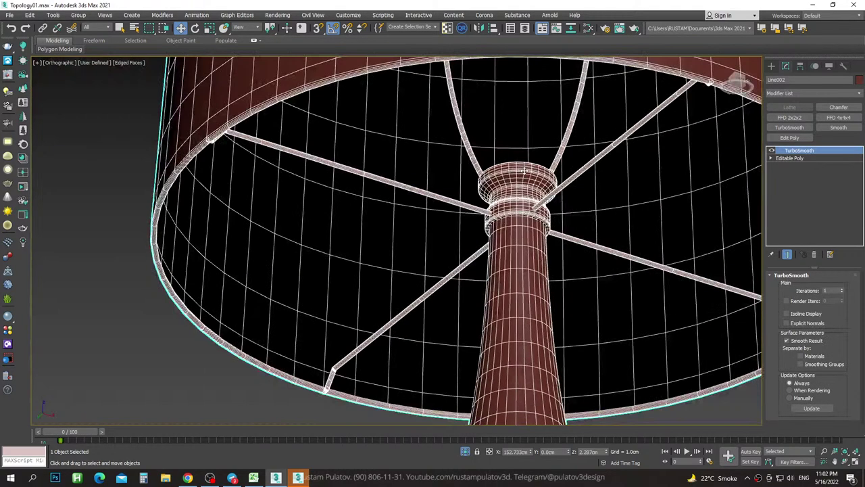
pyautogui.scroll(-3, 524, 170)
pyautogui.scroll(-1, 507, 214)
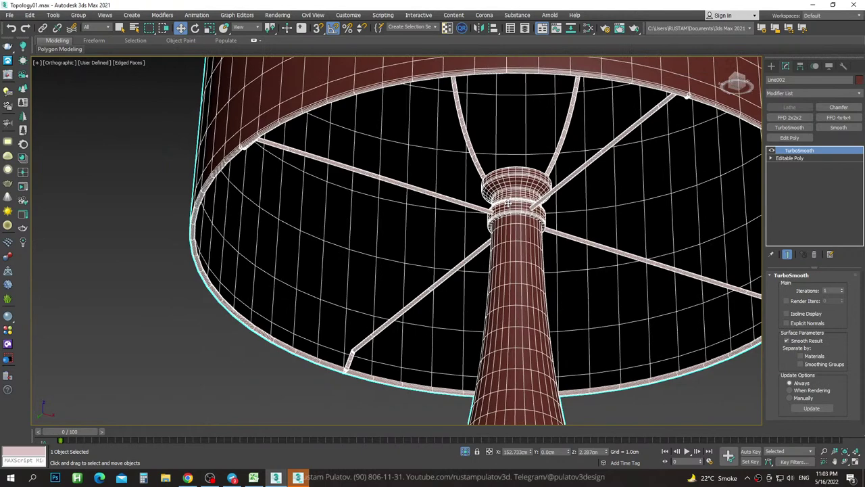
pyautogui.scroll(-4, 504, 215)
pyautogui.click(623, 240)
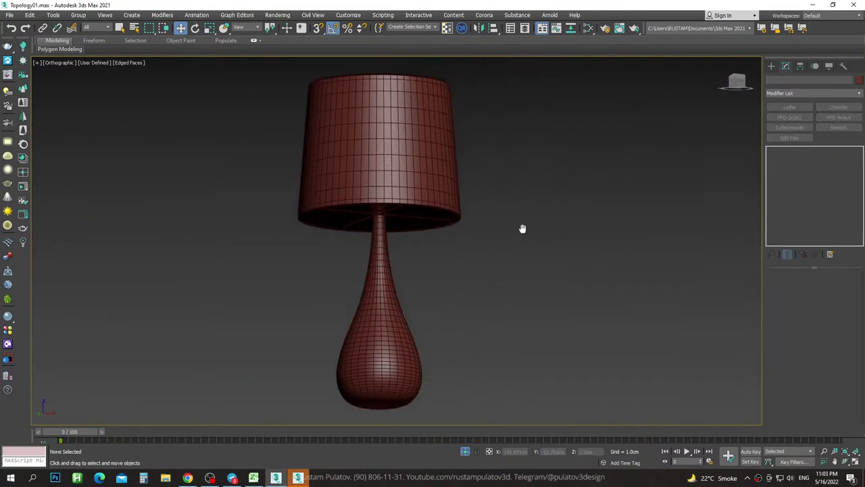
pyautogui.scroll(-3, 468, 229)
# Select the first crossed-out spiral and zoom in on its uneven mesh.
pyautogui.click(494, 201)
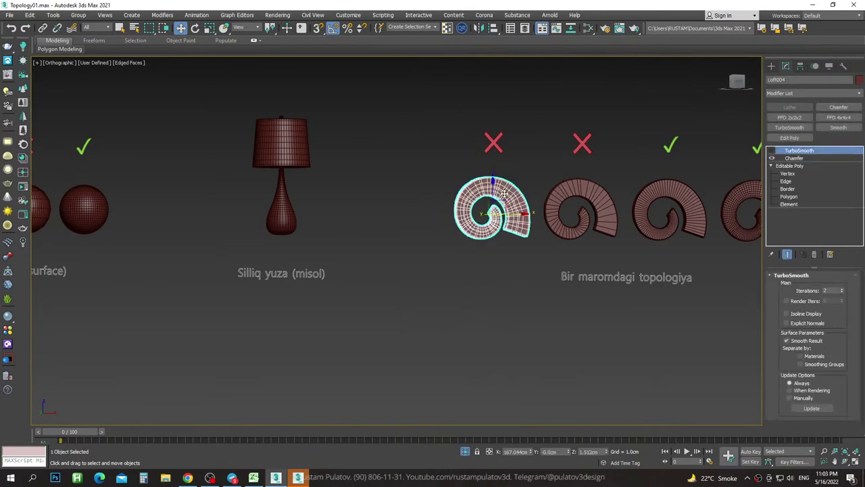
pyautogui.moveTo(595, 254); pyautogui.dragTo(490, 255, button='middle')
pyautogui.scroll(3, 490, 255)
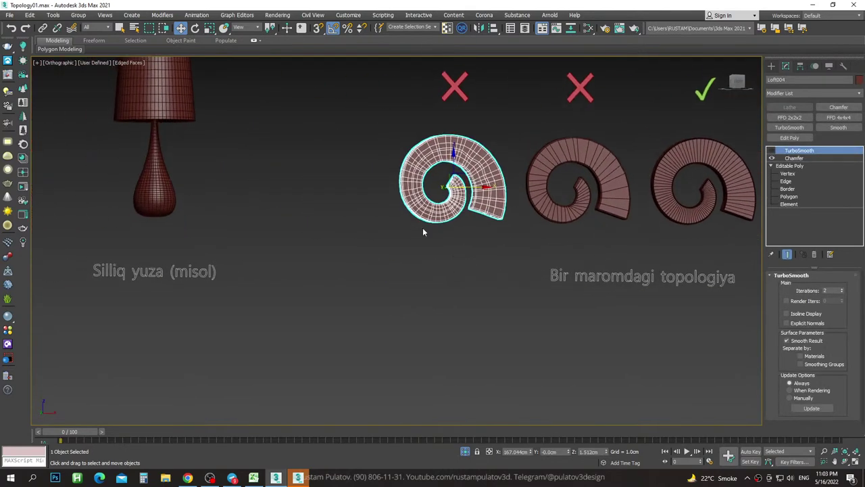
pyautogui.scroll(3, 423, 198)
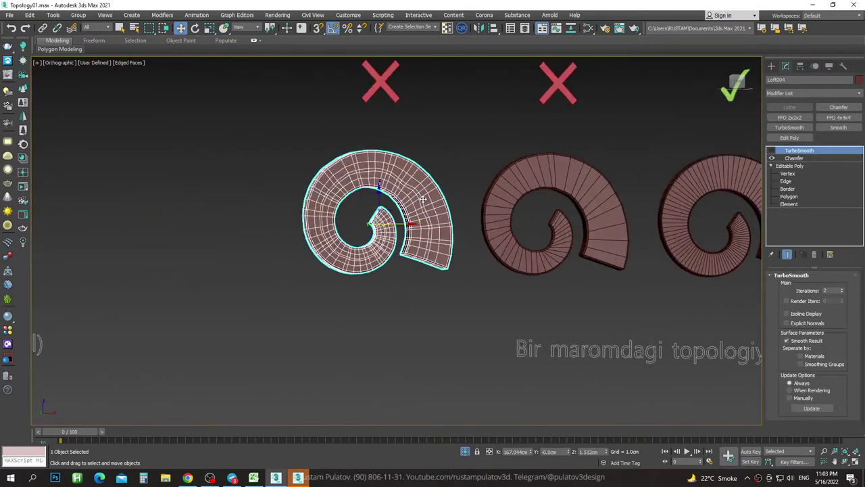
pyautogui.moveTo(431, 191); pyautogui.dragTo(385, 234, button='middle')
pyautogui.scroll(-3, 332, 214)
pyautogui.moveTo(332, 215); pyautogui.dragTo(463, 207, button='middle')
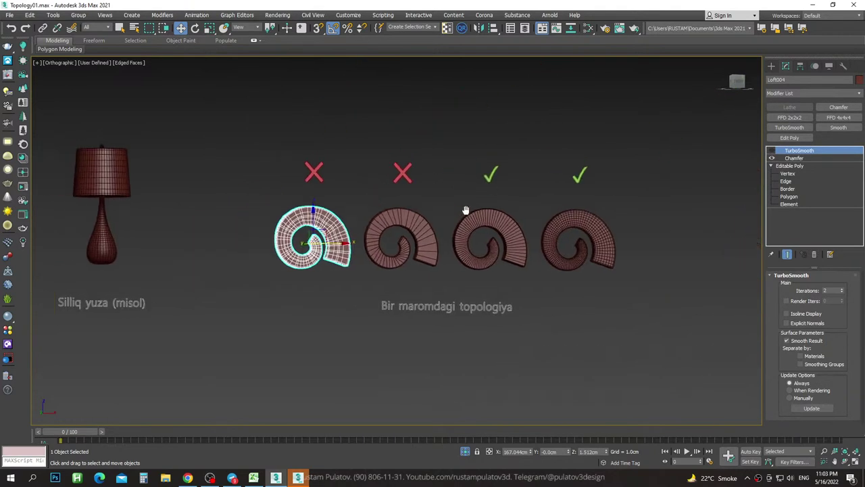
pyautogui.scroll(3, 464, 207)
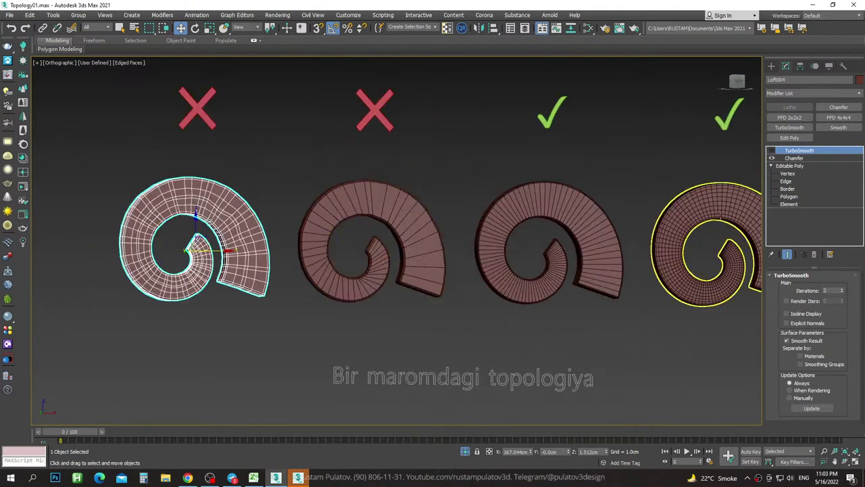
pyautogui.scroll(-2, 618, 203)
pyautogui.scroll(4, 405, 193)
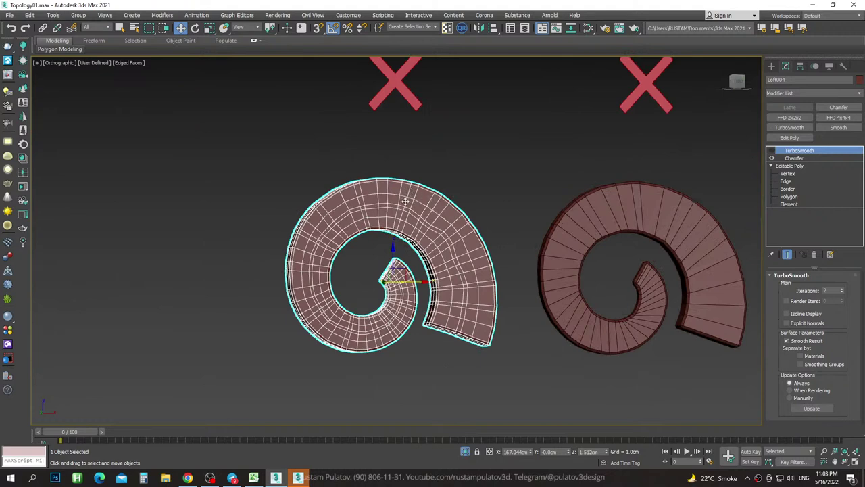
# Tilt and orbit around the spiral to see its mesh in perspective, then flatten the view.
pyautogui.keyDown('alt'); pyautogui.moveTo(403, 192); pyautogui.dragTo(396, 216, button='middle'); pyautogui.keyUp('alt')
pyautogui.scroll(4, 396, 216)
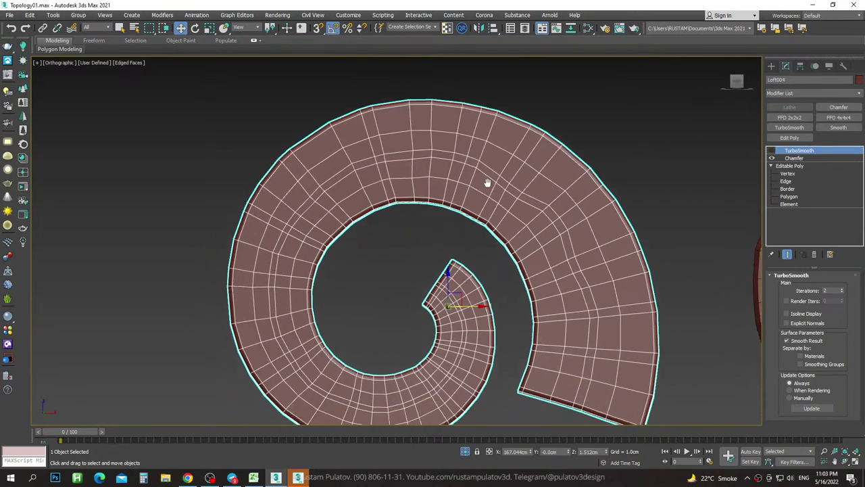
pyautogui.scroll(1, 474, 196)
pyautogui.scroll(1, 466, 107)
pyautogui.moveTo(364, 175)
pyautogui.keyDown('alt'); pyautogui.mouseDown(button='middle')
pyautogui.moveTo(415, 187)
pyautogui.moveTo(363, 178)
pyautogui.mouseUp(button='middle'); pyautogui.keyUp('alt')
pyautogui.scroll(-3, 406, 173)
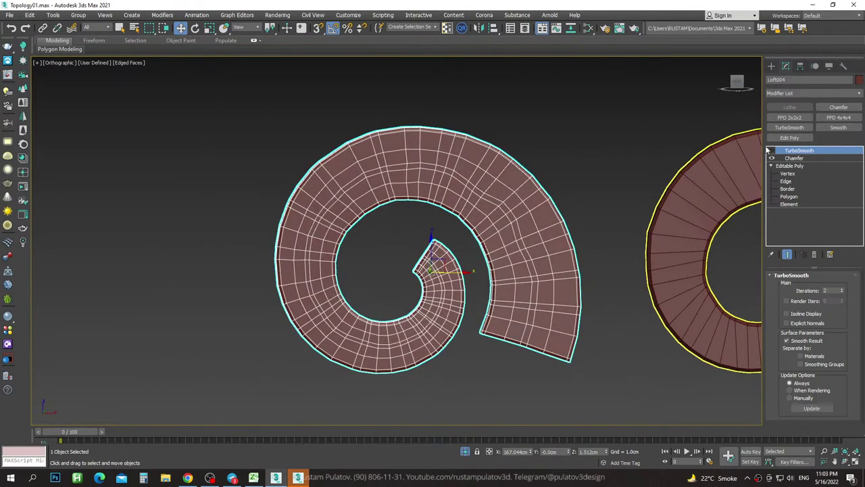
# Return to a Front view framing the lamp and the row of spirals.
pyautogui.press('f')
pyautogui.scroll(1, 475, 211)
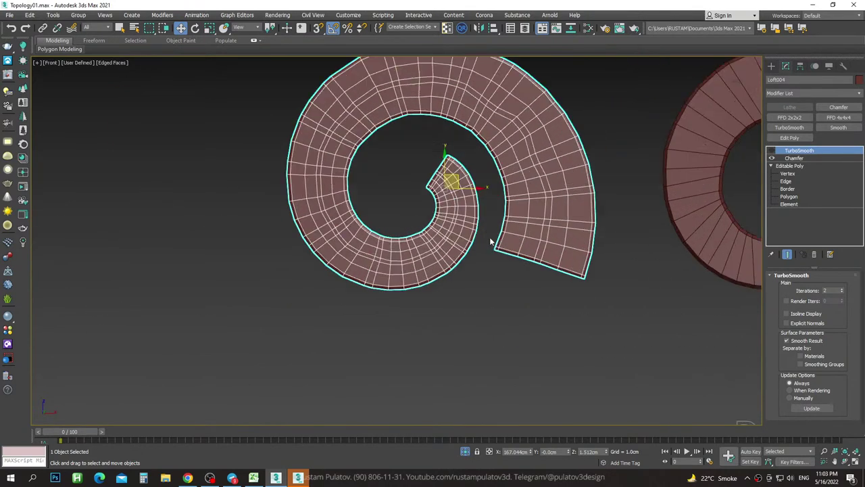
pyautogui.scroll(-1, 559, 237)
pyautogui.scroll(-3, 466, 275)
pyautogui.moveTo(467, 276); pyautogui.dragTo(464, 265, button='middle')
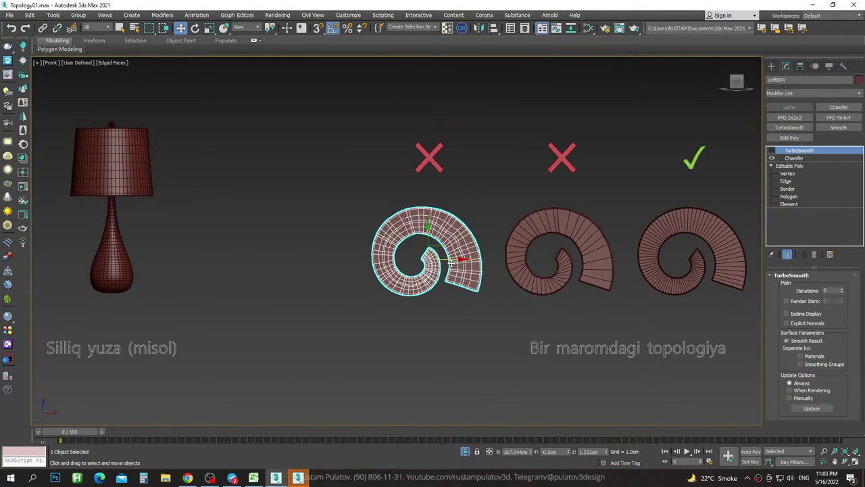
pyautogui.scroll(3, 463, 298)
pyautogui.click(519, 284)
pyautogui.click(536, 188)
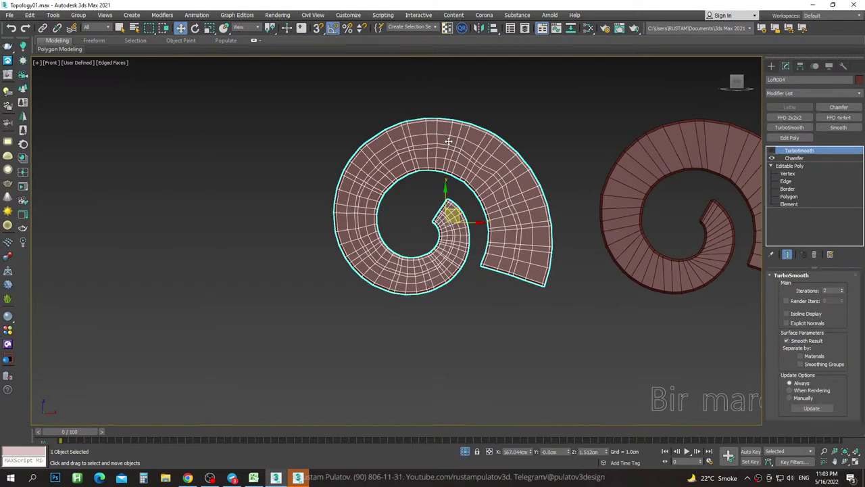
pyautogui.scroll(3, 486, 161)
pyautogui.click(542, 182)
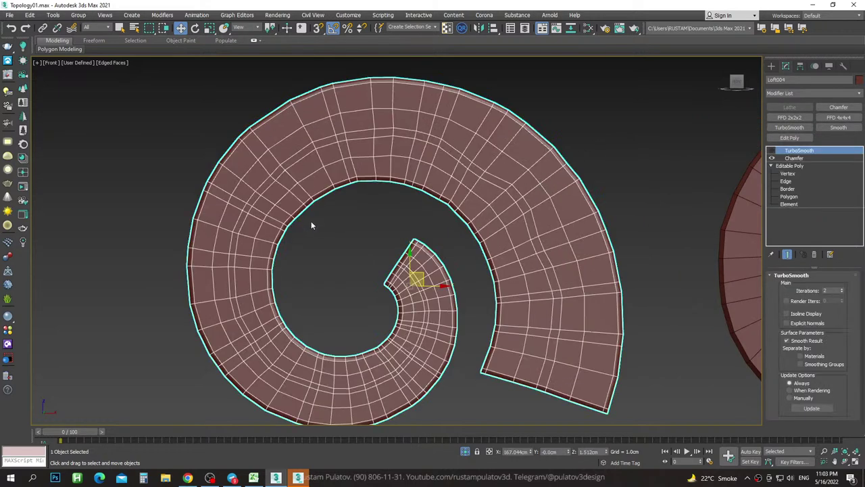
pyautogui.scroll(2, 352, 273)
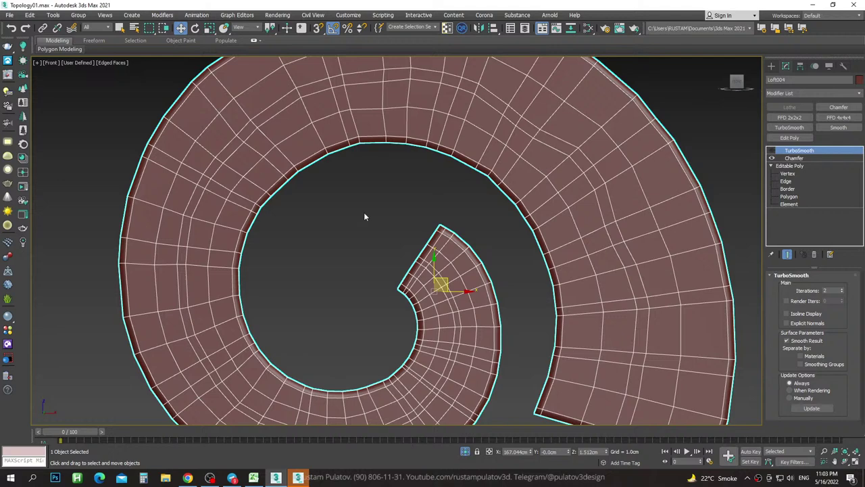
pyautogui.scroll(-3, 364, 217)
pyautogui.scroll(6, 341, 276)
pyautogui.scroll(-5, 412, 293)
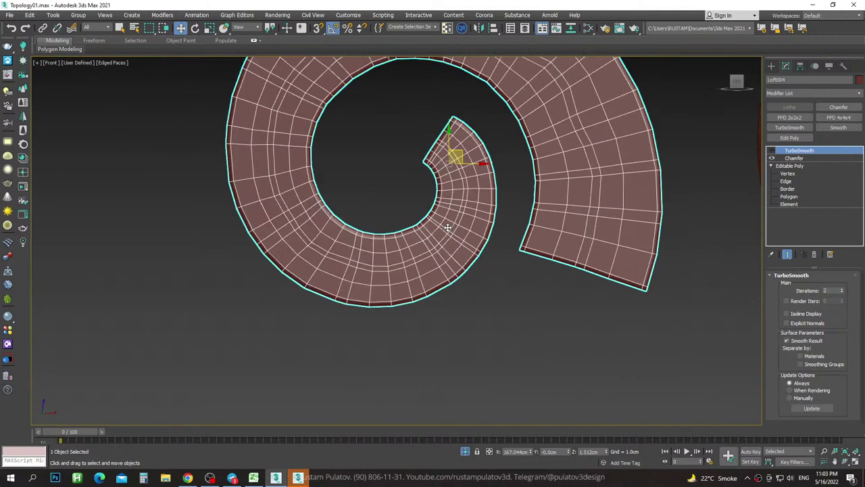
pyautogui.keyDown('alt'); pyautogui.moveTo(448, 228); pyautogui.dragTo(347, 174, button='middle'); pyautogui.keyUp('alt')
pyautogui.scroll(5, 358, 203)
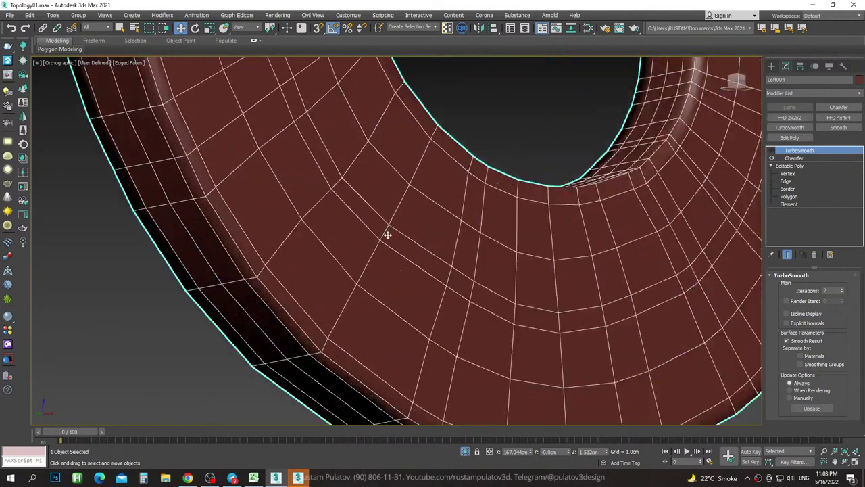
pyautogui.scroll(-5, 434, 230)
pyautogui.keyDown('alt'); pyautogui.moveTo(400, 282); pyautogui.dragTo(389, 202, button='middle'); pyautogui.keyUp('alt')
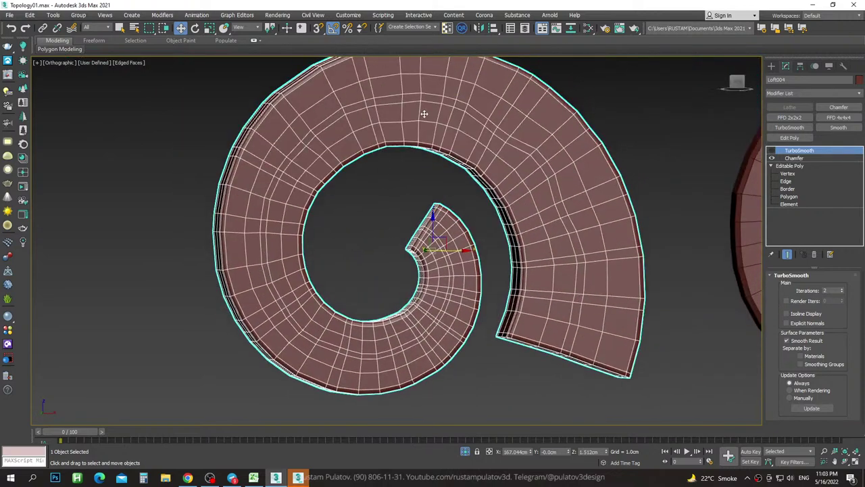
pyautogui.keyDown('alt'); pyautogui.moveTo(529, 169); pyautogui.dragTo(498, 174, button='middle'); pyautogui.keyUp('alt')
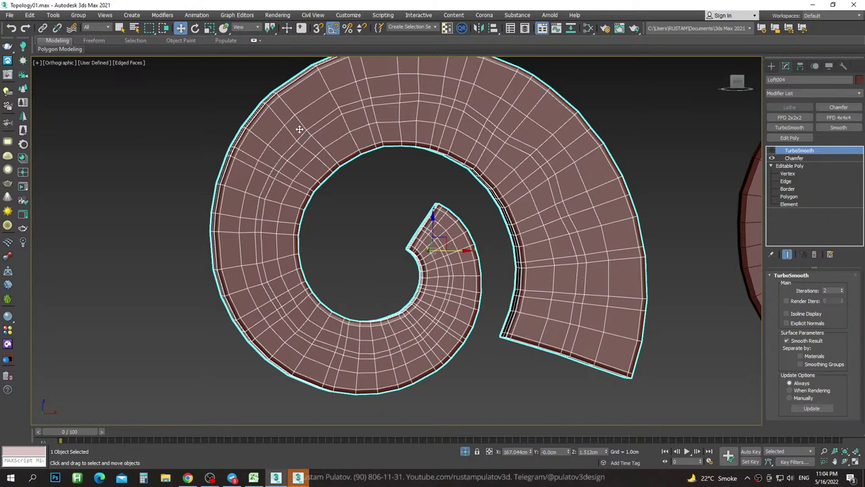
pyautogui.keyDown('alt'); pyautogui.moveTo(423, 196); pyautogui.dragTo(492, 321, button='middle'); pyautogui.keyUp('alt')
pyautogui.scroll(4, 492, 320)
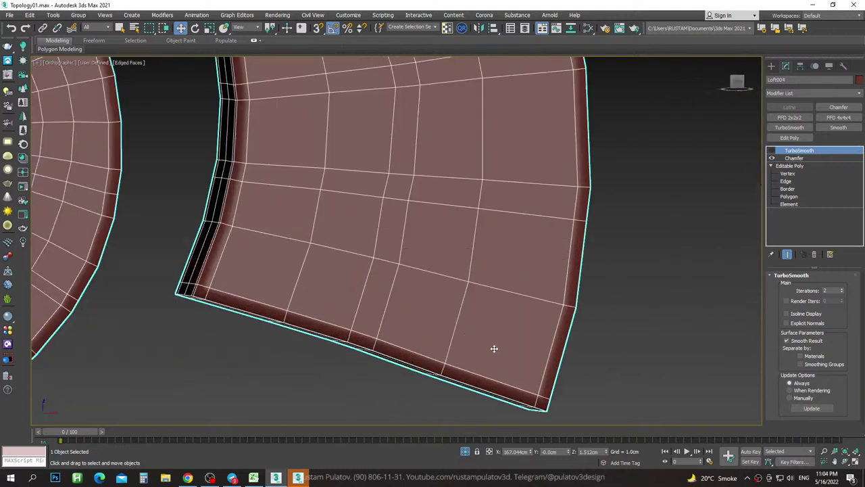
pyautogui.scroll(-2, 524, 264)
pyautogui.scroll(-2, 536, 270)
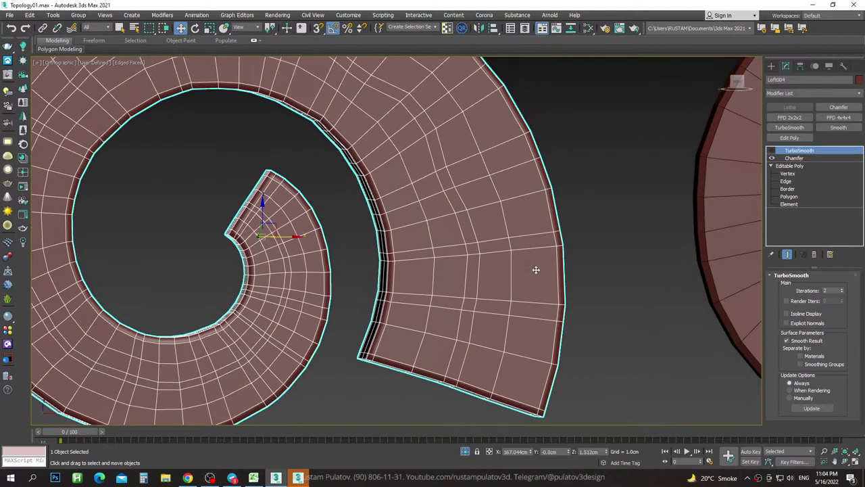
pyautogui.scroll(1, 531, 319)
pyautogui.scroll(-3, 528, 257)
pyautogui.scroll(1, 526, 232)
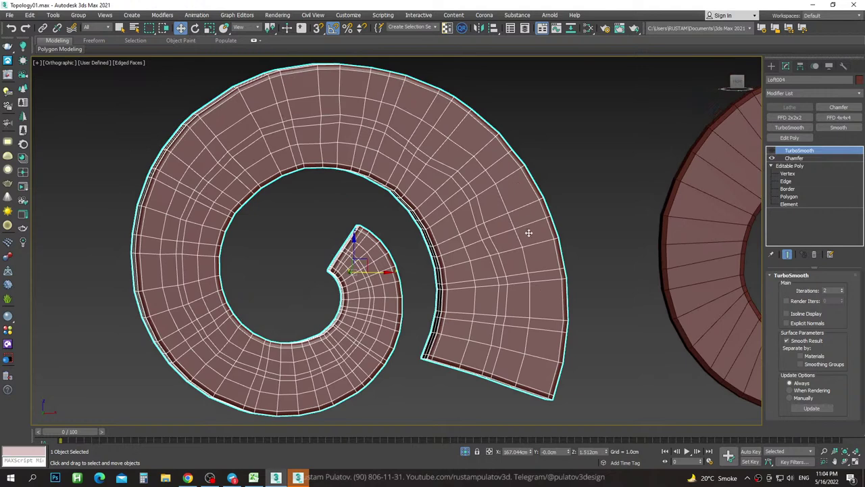
pyautogui.scroll(3, 541, 351)
pyautogui.scroll(3, 526, 399)
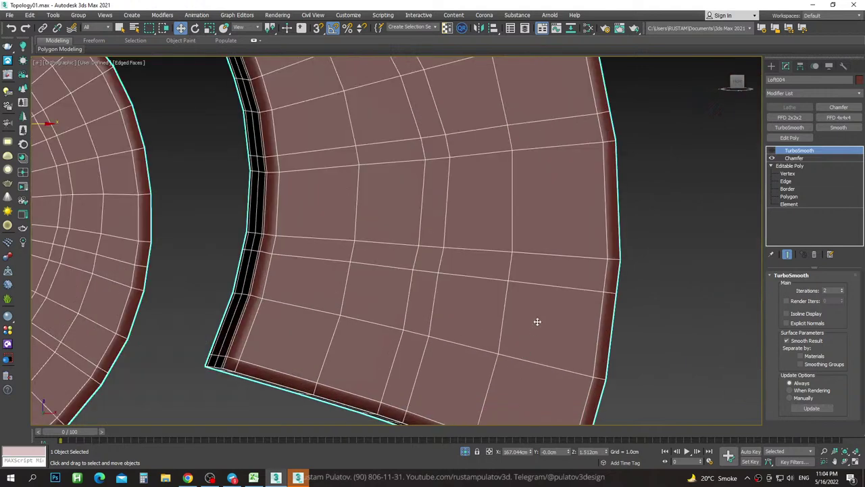
pyautogui.moveTo(540, 267); pyautogui.dragTo(545, 329, button='middle')
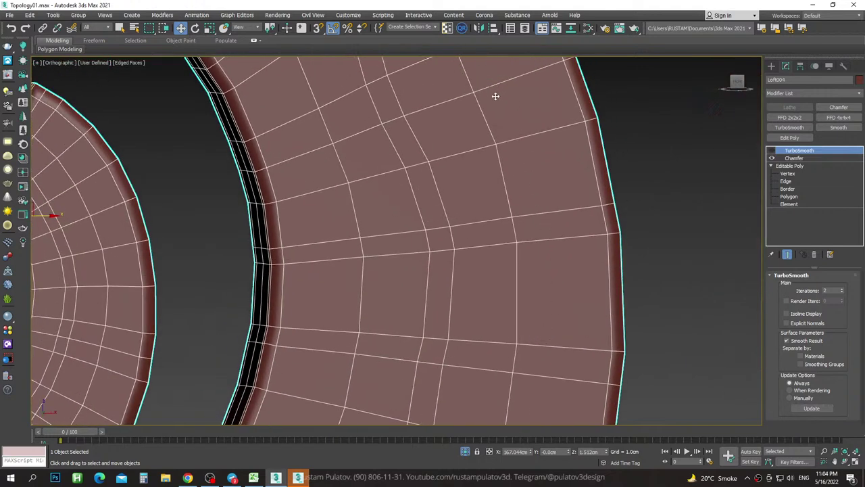
pyautogui.press('z')
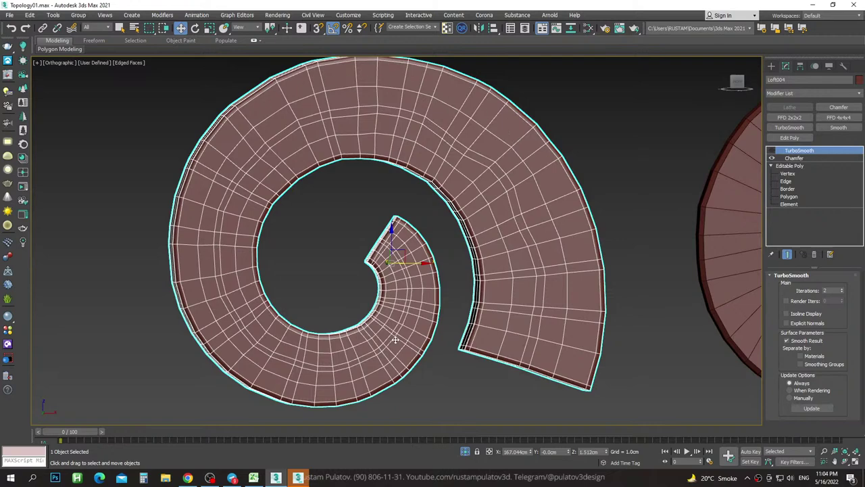
pyautogui.scroll(4, 396, 339)
pyautogui.scroll(-5, 439, 211)
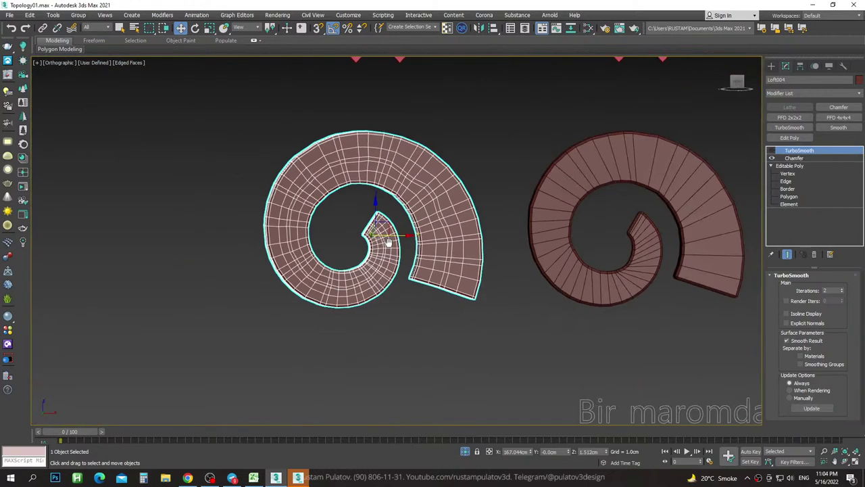
pyautogui.moveTo(389, 247)
pyautogui.keyDown('alt'); pyautogui.mouseDown(button='middle')
pyautogui.moveTo(431, 253)
pyautogui.moveTo(408, 251)
pyautogui.mouseUp(button='middle'); pyautogui.keyUp('alt')
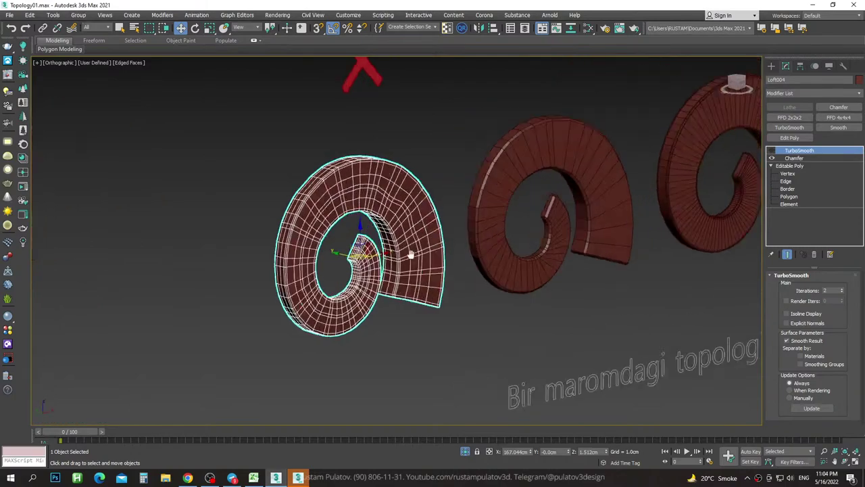
# Select the Loft002 spiral and bring it to the centre of the view.
pyautogui.click(572, 218)
pyautogui.moveTo(533, 218)
pyautogui.mouseDown(button='middle')
pyautogui.moveTo(414, 218)
pyautogui.moveTo(358, 193)
pyautogui.mouseUp(button='middle')
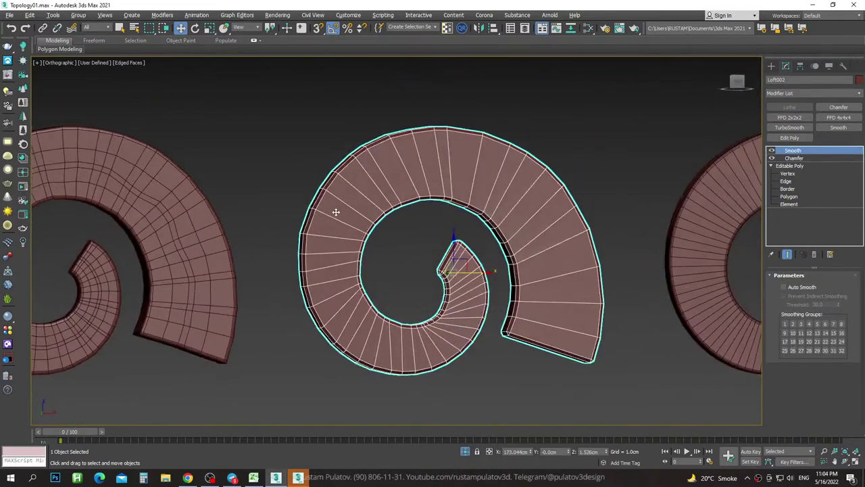
pyautogui.click(358, 193)
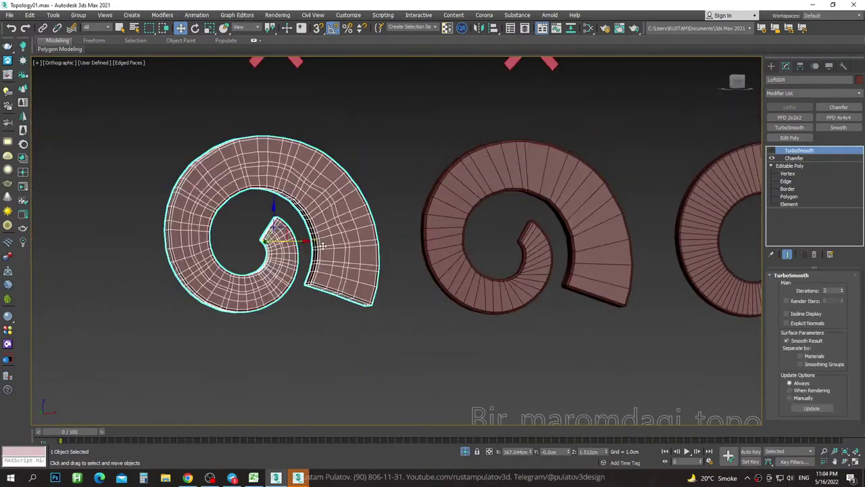
pyautogui.scroll(3, 365, 234)
pyautogui.moveTo(698, 164)
pyautogui.mouseDown(button='middle')
pyautogui.moveTo(541, 277)
pyautogui.moveTo(507, 260)
pyautogui.mouseUp(button='middle')
pyautogui.click(538, 280)
pyautogui.scroll(4, 507, 260)
pyautogui.scroll(2, 507, 260)
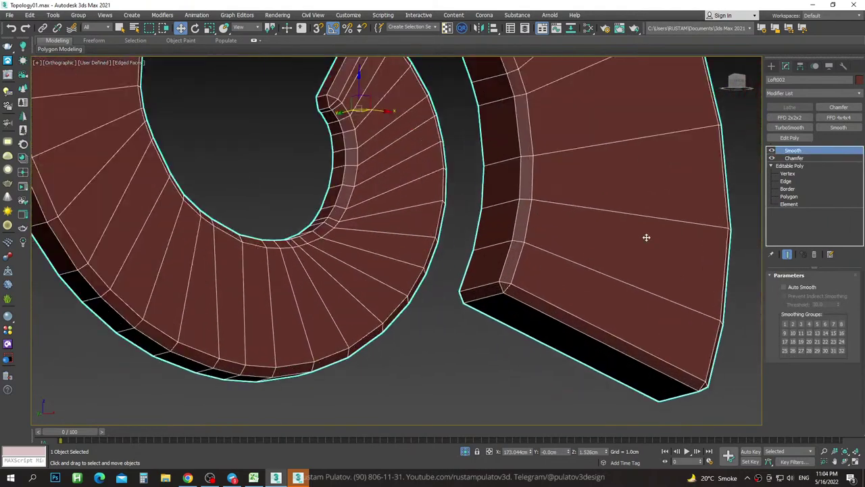
# Reduce Loft002's Chamfer amount from 0.05cm to 0.031cm.
pyautogui.click(795, 158)
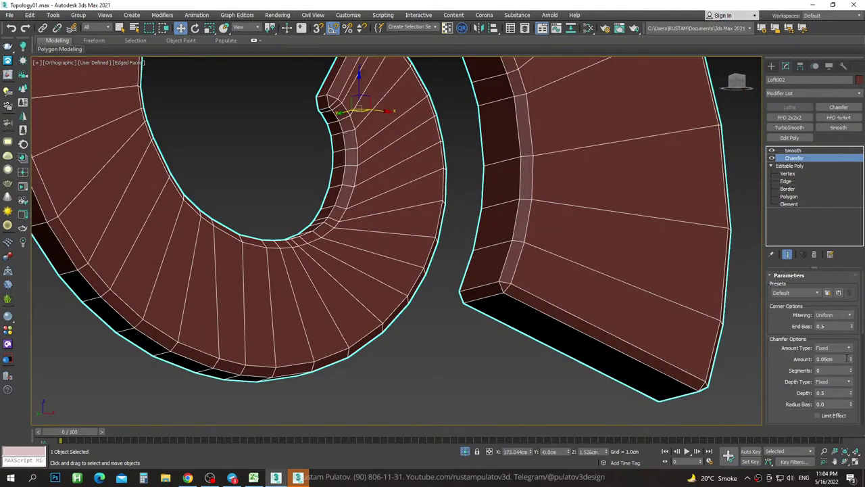
pyautogui.moveTo(851, 360); pyautogui.dragTo(851, 379)
pyautogui.scroll(-4, 557, 302)
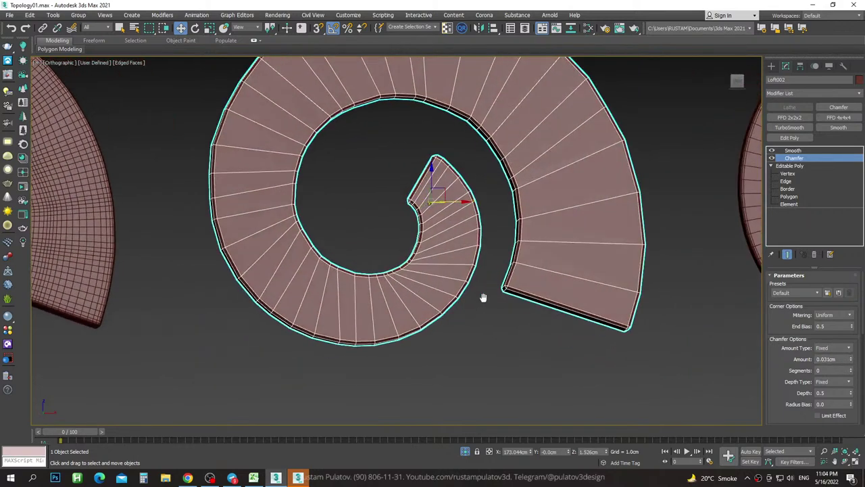
pyautogui.scroll(-3, 483, 299)
# Switch back to Front view and look over the left spiral Loft004 for comparison.
pyautogui.press('f')
pyautogui.scroll(4, 524, 284)
pyautogui.scroll(4, 477, 264)
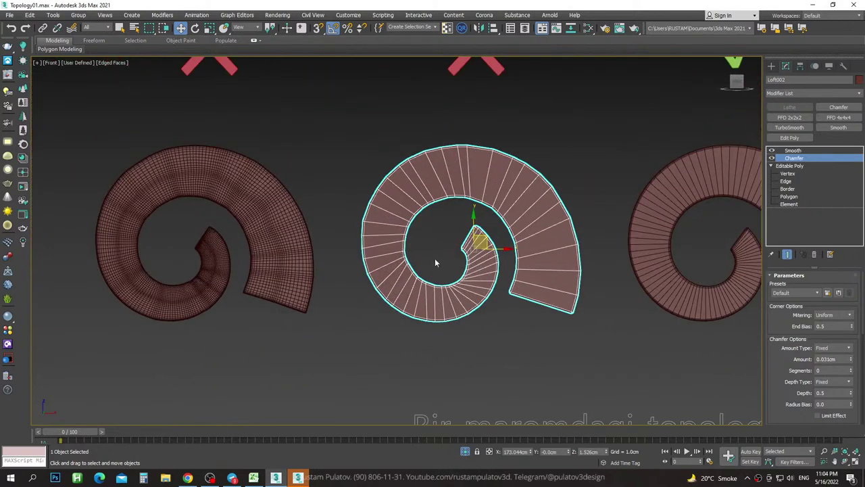
pyautogui.click(203, 169)
pyautogui.moveTo(253, 243); pyautogui.dragTo(296, 243, button='middle')
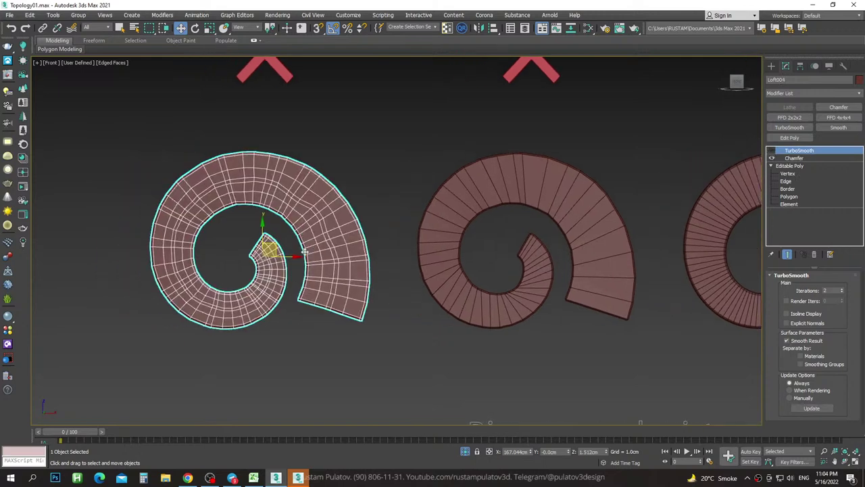
pyautogui.scroll(3, 361, 180)
pyautogui.scroll(-3, 338, 183)
pyautogui.scroll(2, 363, 179)
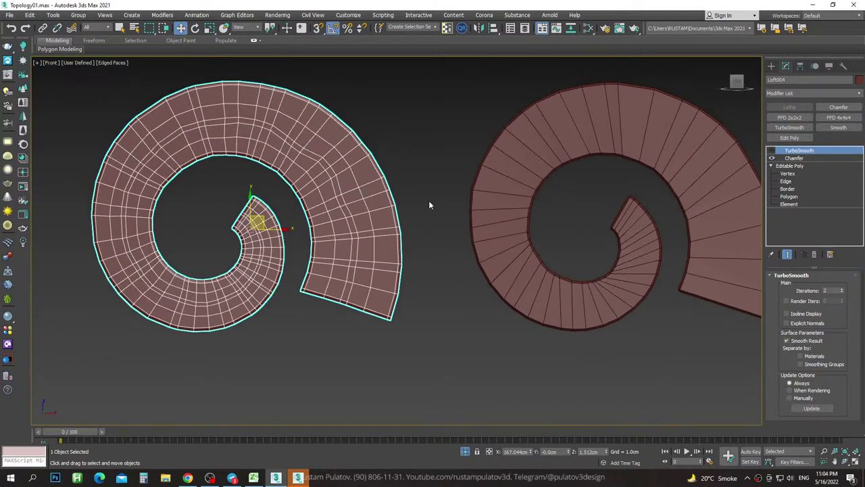
pyautogui.moveTo(429, 205); pyautogui.dragTo(244, 209, button='middle')
# Reselect Loft002 and inspect its wedge-shaped polygons crowding toward the inner tip.
pyautogui.click(560, 311)
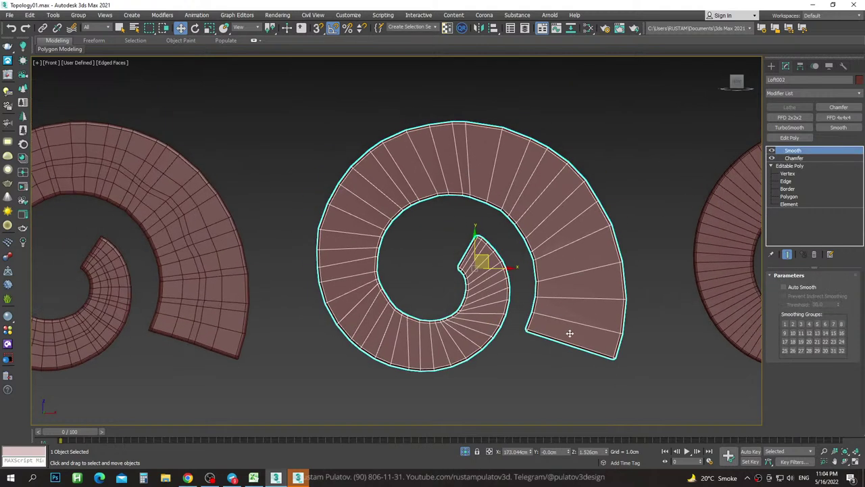
pyautogui.scroll(2, 565, 317)
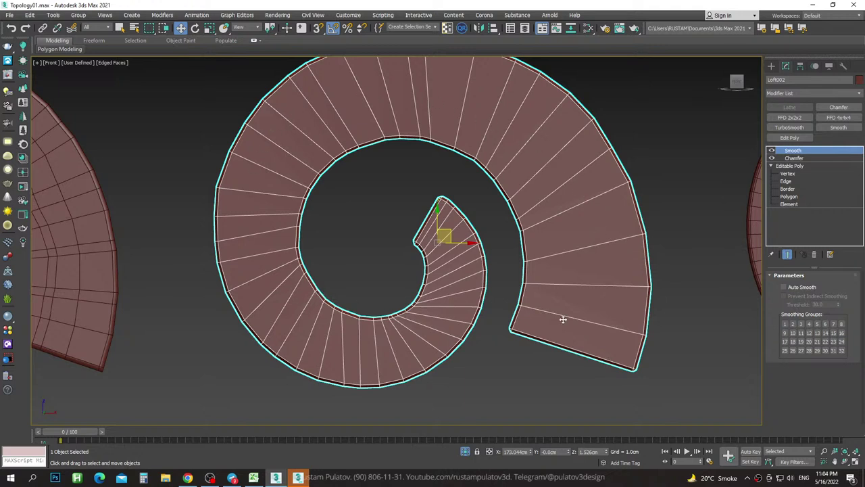
pyautogui.moveTo(592, 292); pyautogui.dragTo(612, 325, button='middle')
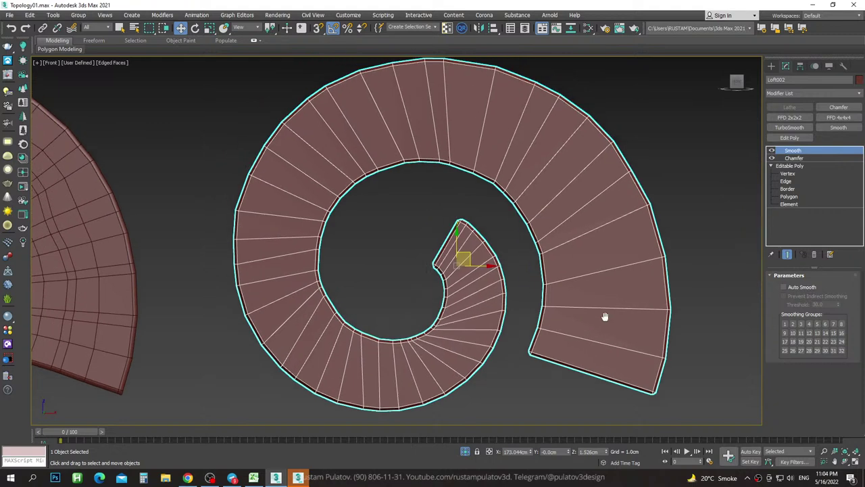
pyautogui.keyDown('alt'); pyautogui.moveTo(591, 296); pyautogui.dragTo(591, 299, button='middle'); pyautogui.keyUp('alt')
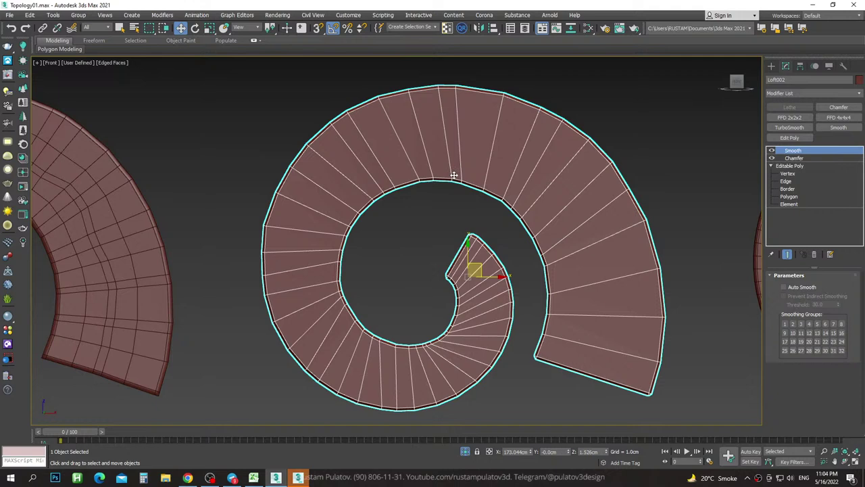
pyautogui.moveTo(462, 212); pyautogui.dragTo(453, 198, button='middle')
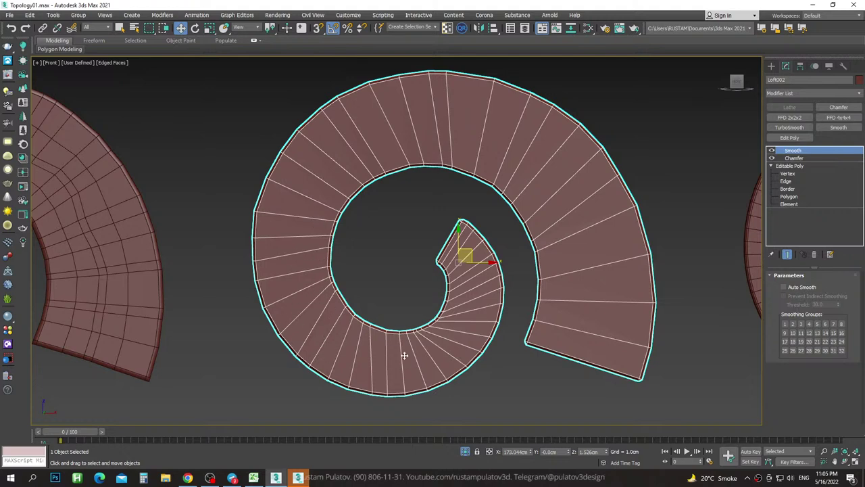
pyautogui.scroll(2, 444, 358)
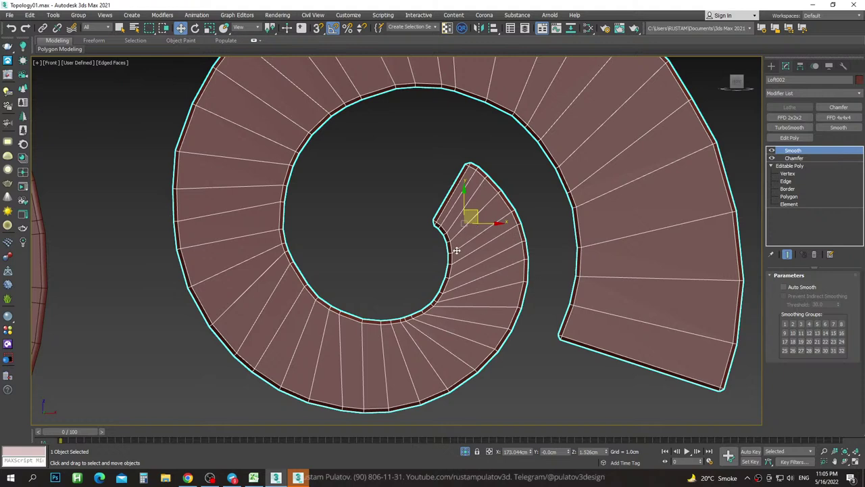
pyautogui.scroll(-4, 474, 249)
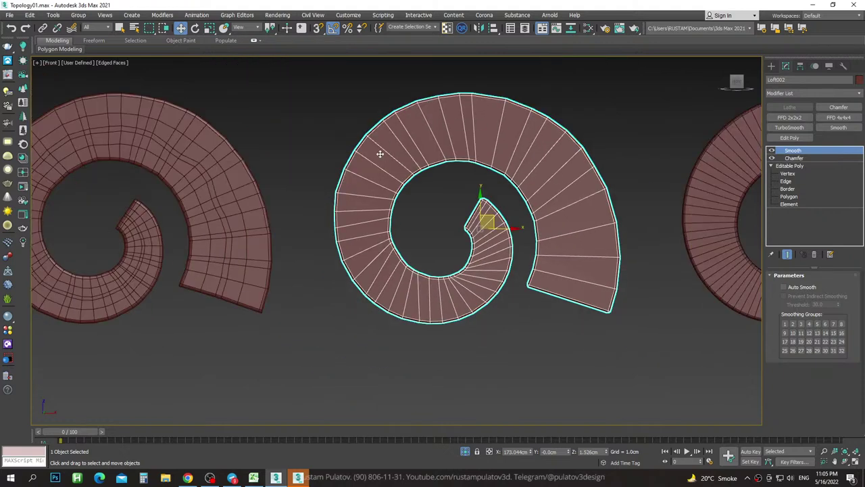
pyautogui.moveTo(559, 236); pyautogui.dragTo(390, 257, button='middle')
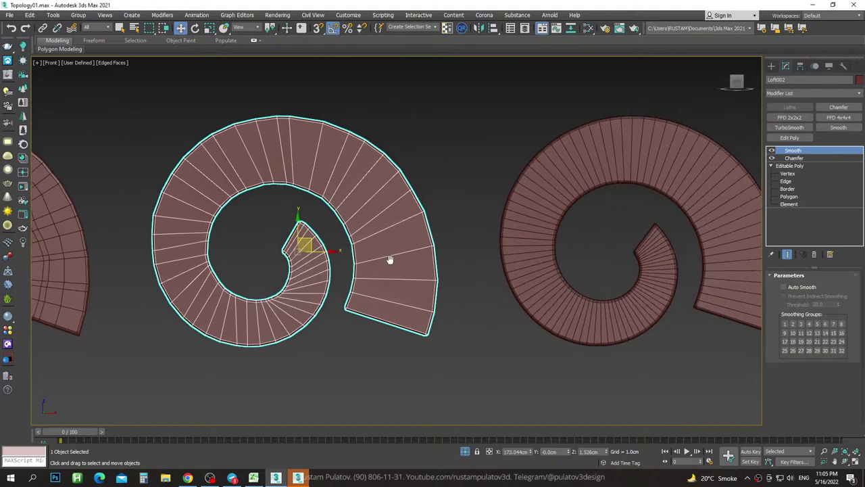
# Select the ticked spiral Loft005 and zoom in on it.
pyautogui.click(462, 139)
pyautogui.click(671, 227)
pyautogui.moveTo(672, 227); pyautogui.dragTo(599, 259, button='middle')
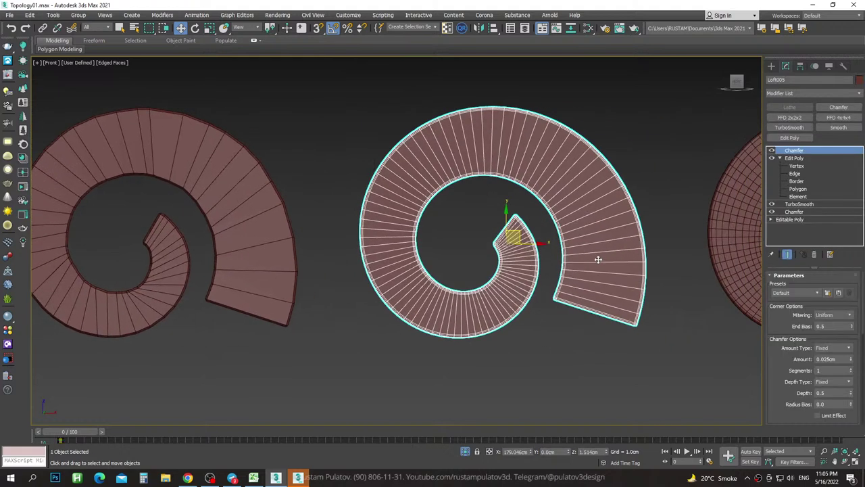
pyautogui.scroll(2, 599, 259)
pyautogui.scroll(-5, 524, 217)
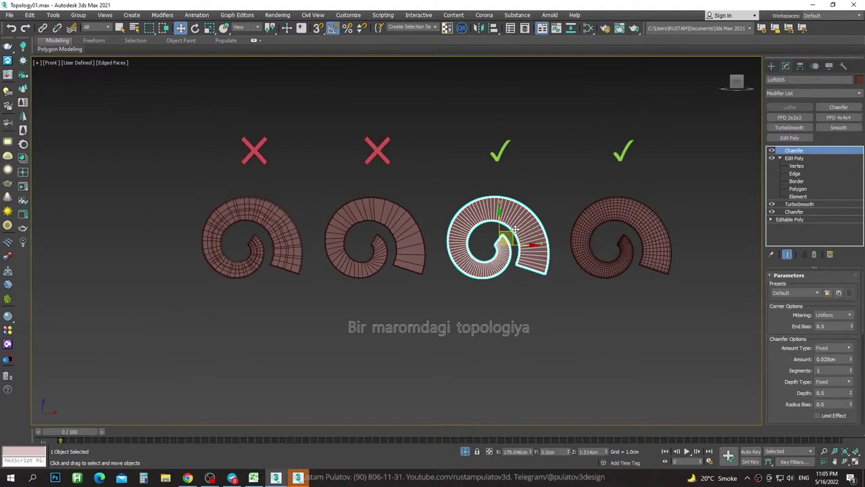
pyautogui.scroll(4, 377, 201)
pyautogui.click(392, 219)
pyautogui.scroll(-4, 235, 156)
pyautogui.scroll(4, 235, 157)
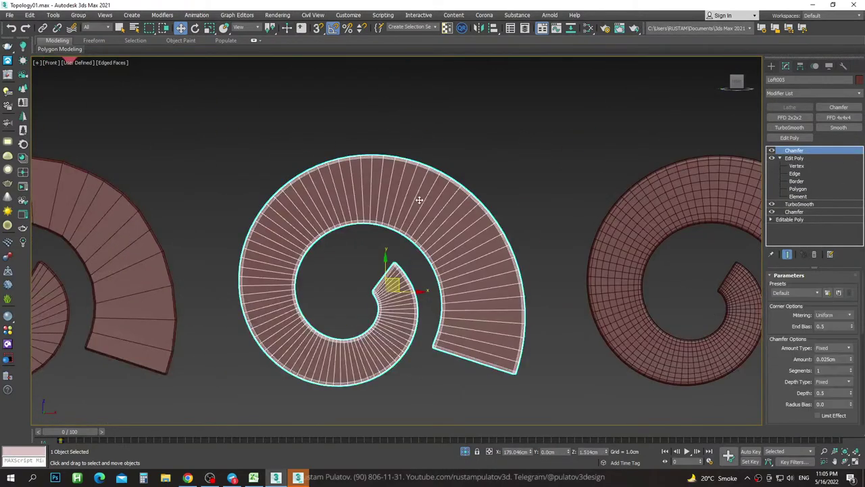
pyautogui.scroll(2, 297, 304)
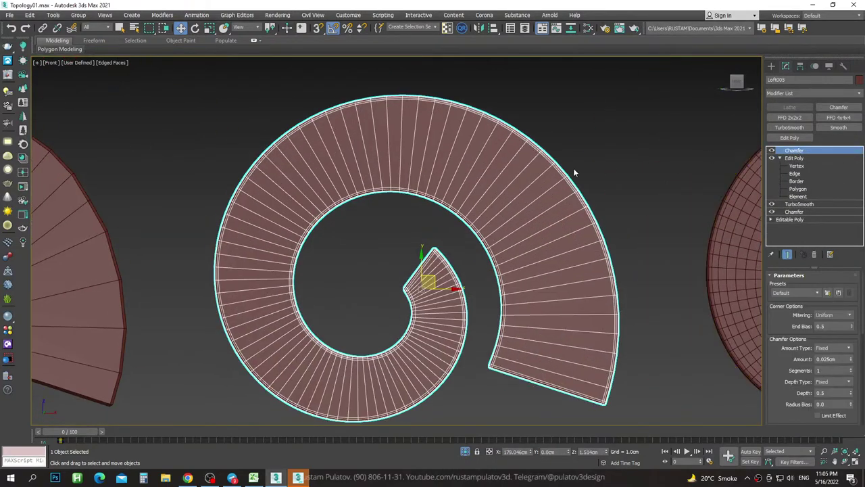
# Toggle the Chamfer modifier off and back on, orbiting to inspect the spiral's thickness.
pyautogui.click(772, 149)
pyautogui.keyDown('alt'); pyautogui.moveTo(499, 151); pyautogui.dragTo(445, 151, button='middle'); pyautogui.keyUp('alt')
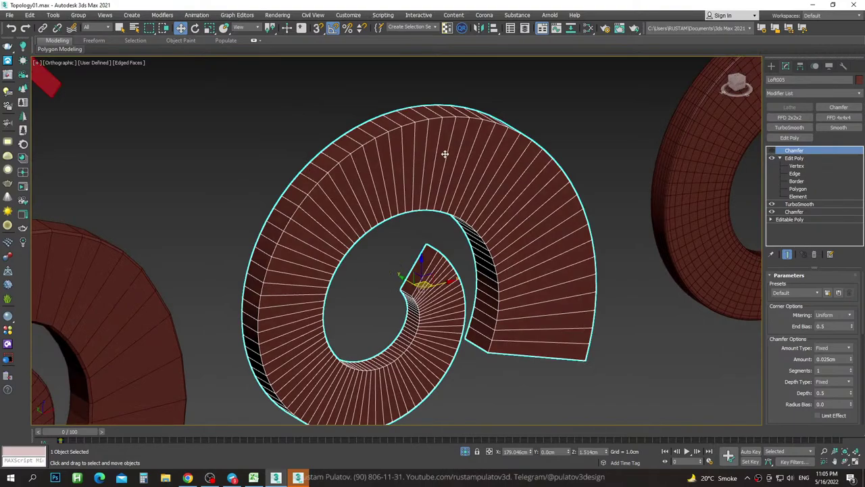
pyautogui.click(772, 149)
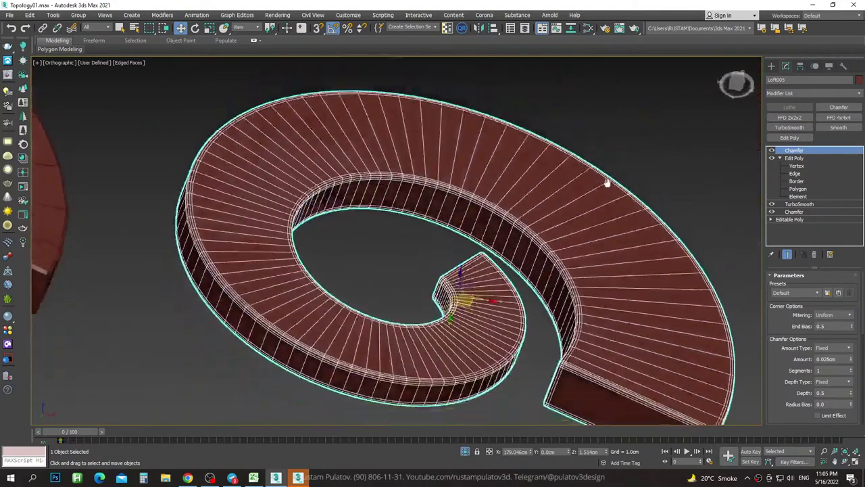
pyautogui.keyDown('alt'); pyautogui.moveTo(608, 182); pyautogui.dragTo(654, 223, button='middle'); pyautogui.keyUp('alt')
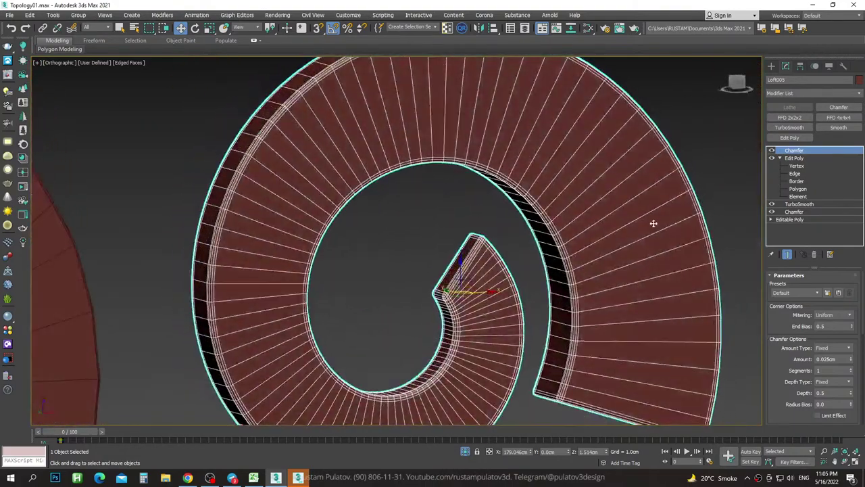
pyautogui.scroll(-3, 580, 212)
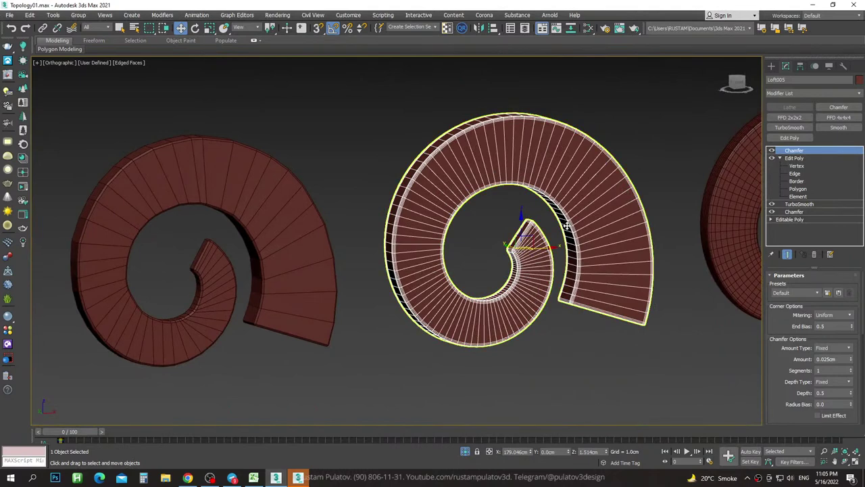
# Turn off Edged Faces and orbit to see the shaded spiral's rim thickness.
pyautogui.click(595, 133)
pyautogui.press('F4')
pyautogui.click(558, 185)
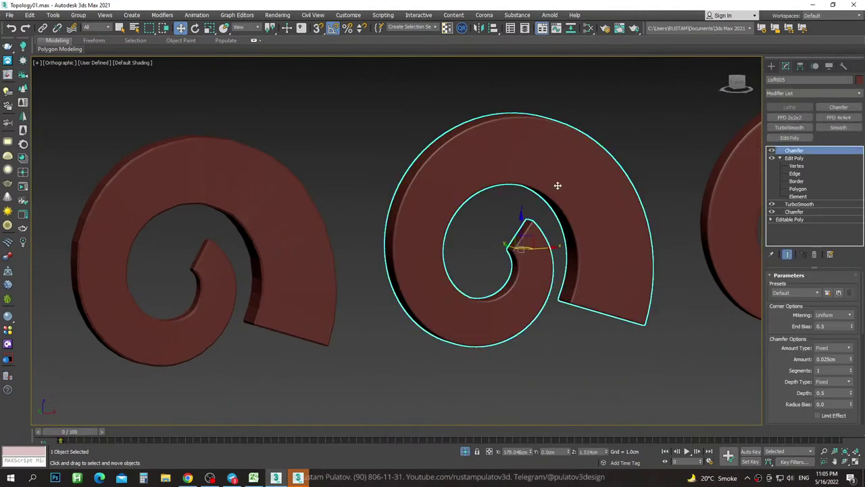
pyautogui.scroll(3, 568, 177)
pyautogui.keyDown('alt'); pyautogui.moveTo(543, 172); pyautogui.dragTo(565, 215, button='middle'); pyautogui.keyUp('alt')
pyautogui.scroll(3, 484, 131)
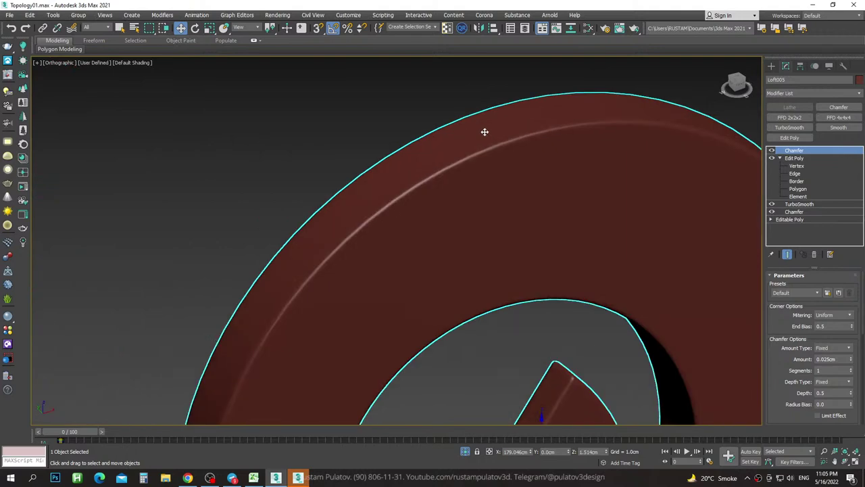
pyautogui.scroll(2, 453, 178)
pyautogui.scroll(-6, 453, 178)
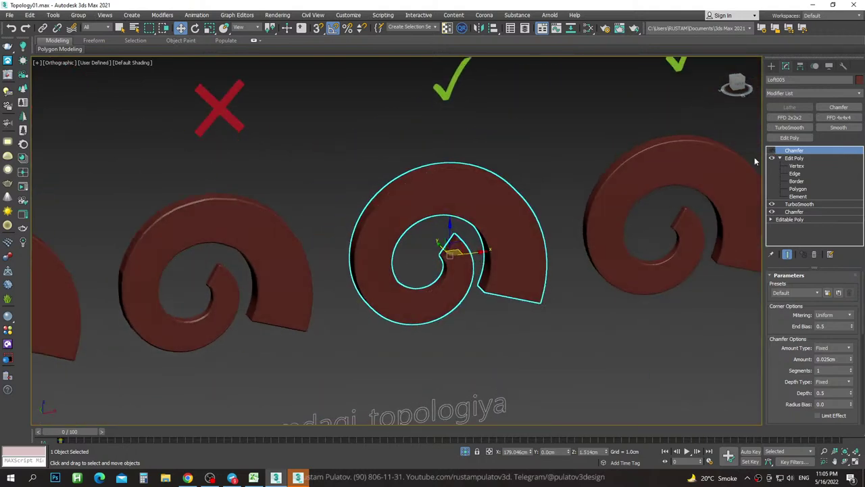
# Switch to Front view with Edged Faces back on and inspect the rim close up.
pyautogui.press('f')
pyautogui.moveTo(482, 236); pyautogui.dragTo(570, 224, button='middle')
pyautogui.press('F4')
pyautogui.scroll(3, 547, 261)
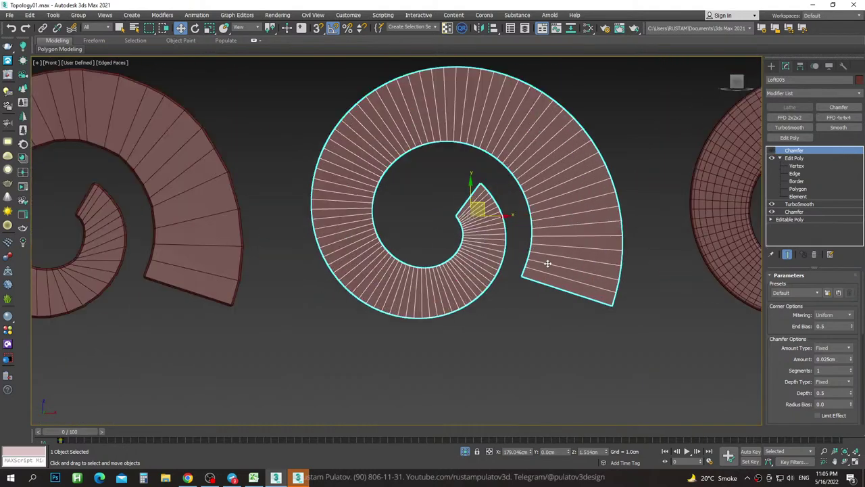
pyautogui.scroll(3, 570, 348)
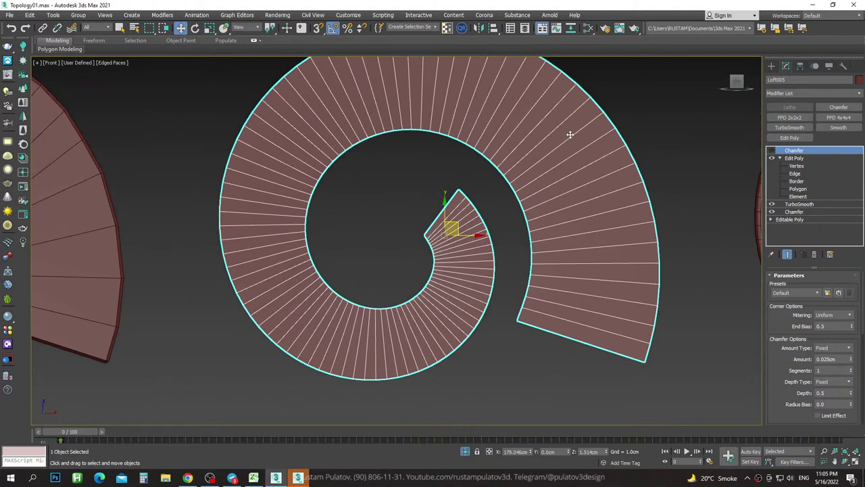
pyautogui.moveTo(604, 184); pyautogui.dragTo(591, 229, button='middle')
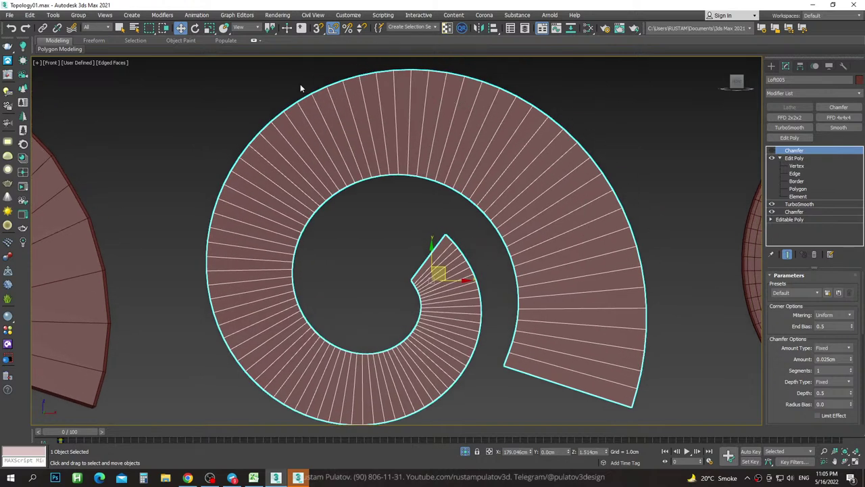
pyautogui.scroll(3, 452, 257)
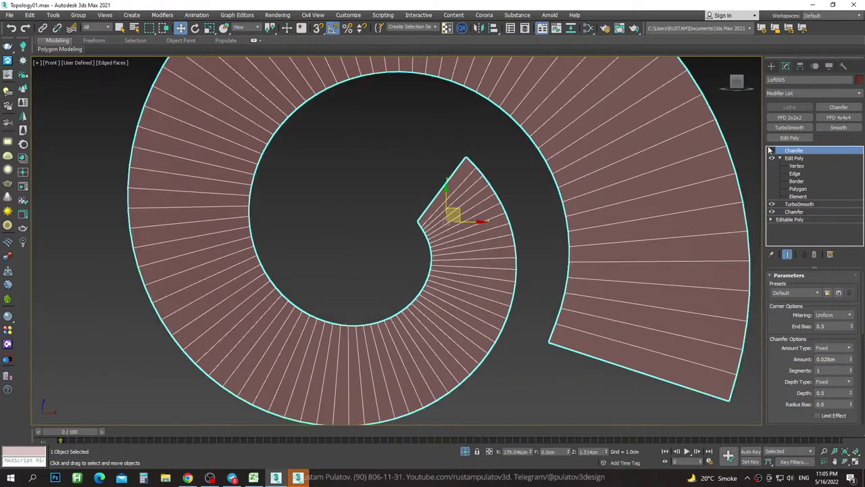
pyautogui.scroll(-4, 429, 207)
# Orbit the smooth-shaded spirals in 3D, then select Loft003 with edges shown.
pyautogui.click(428, 207)
pyautogui.click(547, 150)
pyautogui.press('F4')
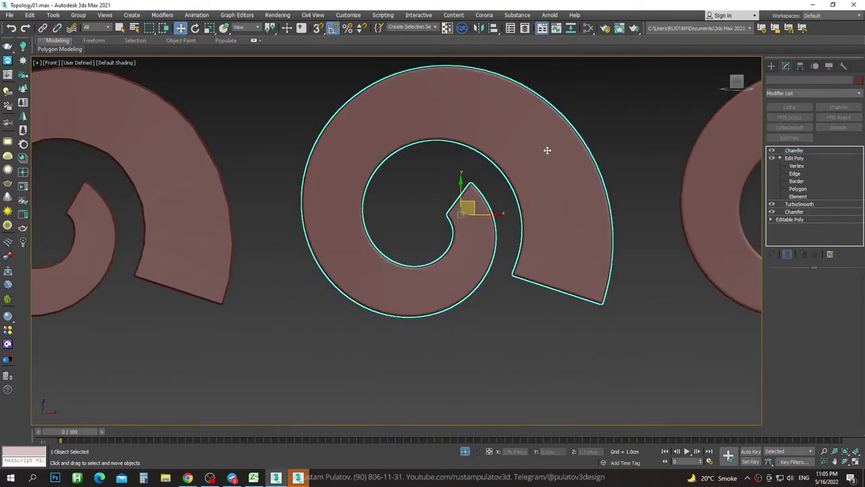
pyautogui.moveTo(548, 150)
pyautogui.keyDown('alt'); pyautogui.mouseDown(button='middle')
pyautogui.moveTo(576, 162)
pyautogui.moveTo(557, 201)
pyautogui.moveTo(525, 226)
pyautogui.mouseUp(button='middle'); pyautogui.keyUp('alt')
pyautogui.scroll(2, 473, 205)
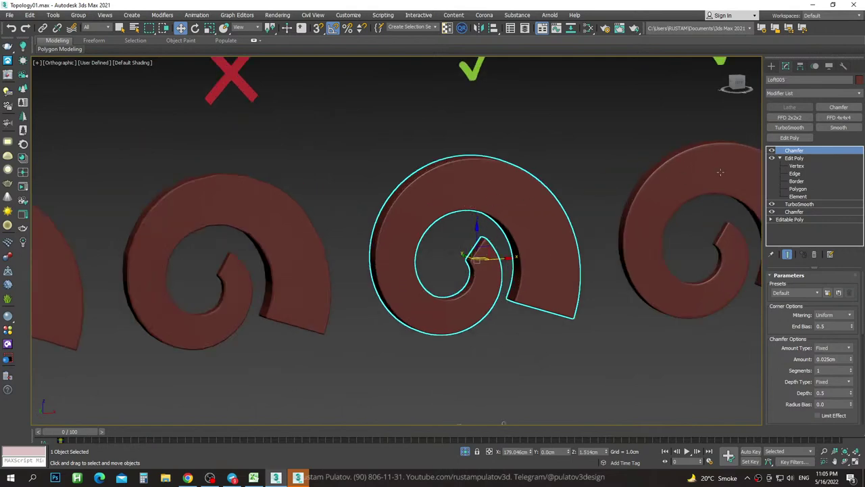
pyautogui.moveTo(454, 188); pyautogui.dragTo(421, 238, button='middle')
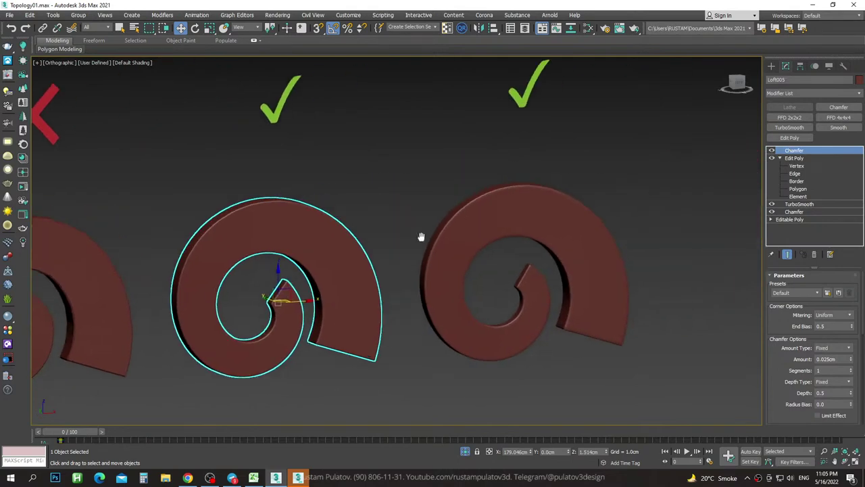
pyautogui.click(552, 204)
pyautogui.press('F4')
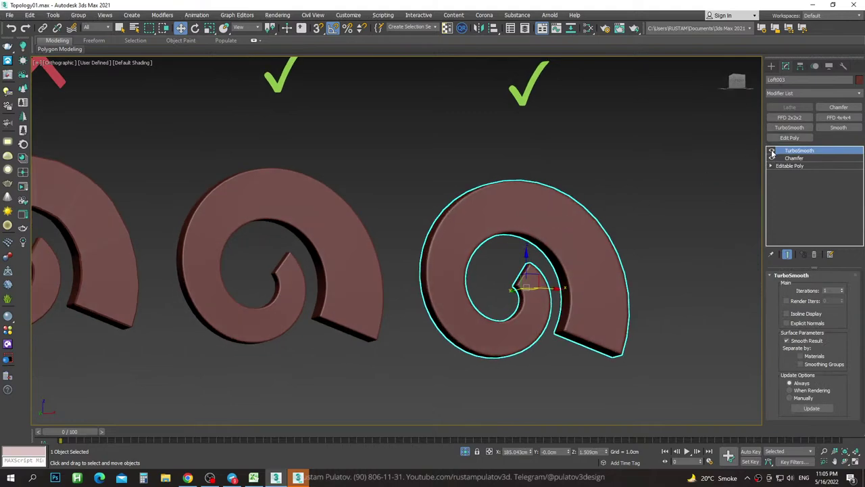
# Orbit and pan across the spirals' edge layouts, then zoom extents on the selected spiral.
pyautogui.moveTo(557, 237)
pyautogui.keyDown('alt'); pyautogui.mouseDown(button='middle')
pyautogui.moveTo(566, 245)
pyautogui.moveTo(536, 261)
pyautogui.moveTo(531, 228)
pyautogui.mouseUp(button='middle'); pyautogui.keyUp('alt')
pyautogui.scroll(2, 530, 257)
pyautogui.scroll(-2, 531, 227)
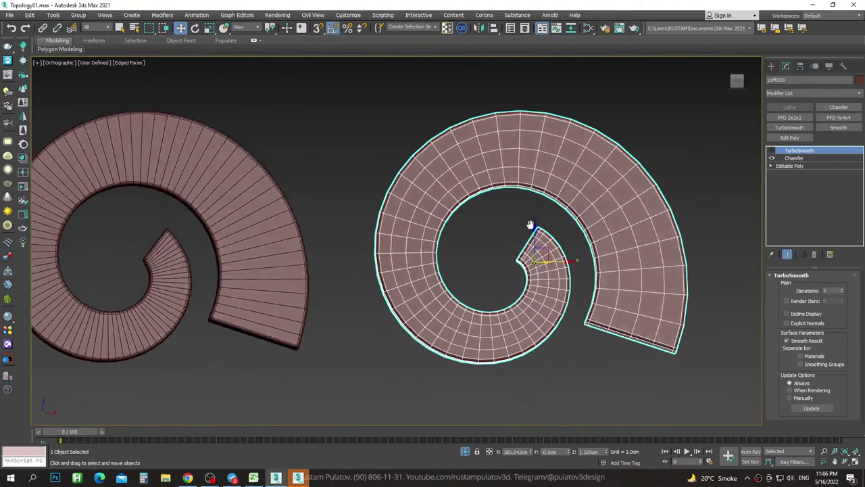
pyautogui.scroll(2, 658, 316)
pyautogui.scroll(-1, 671, 357)
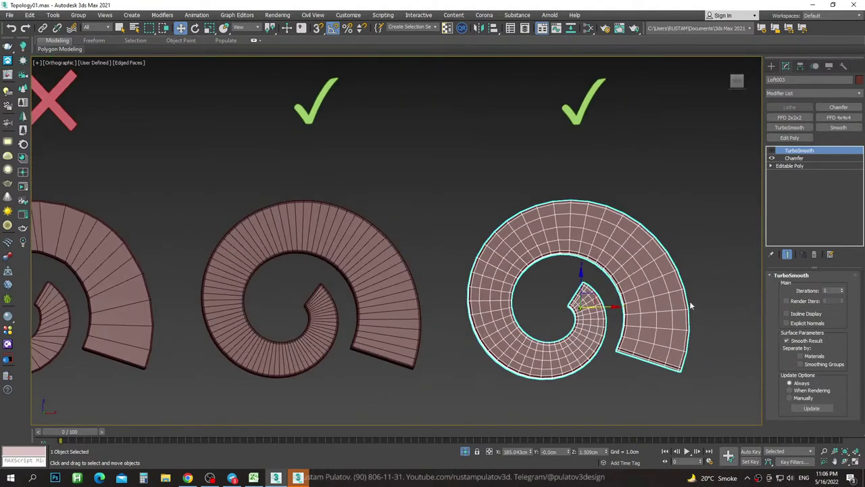
pyautogui.moveTo(519, 308); pyautogui.dragTo(623, 303, button='middle')
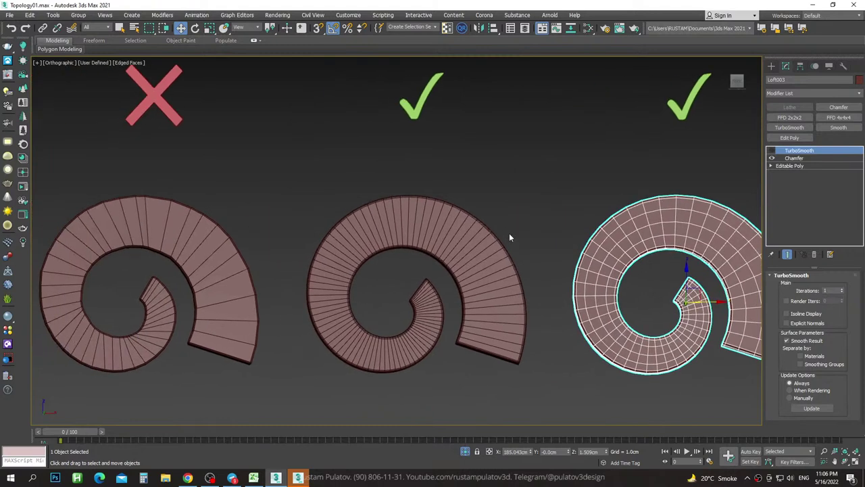
pyautogui.moveTo(510, 218); pyautogui.dragTo(455, 194, button='middle')
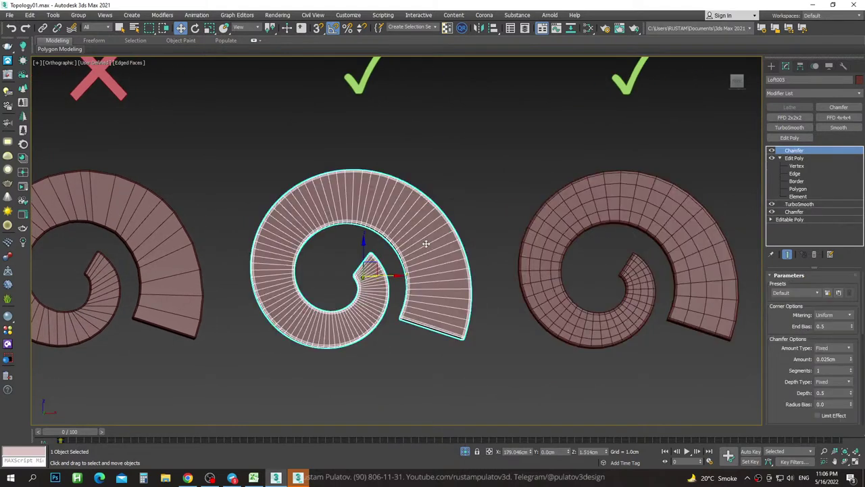
pyautogui.press('z')
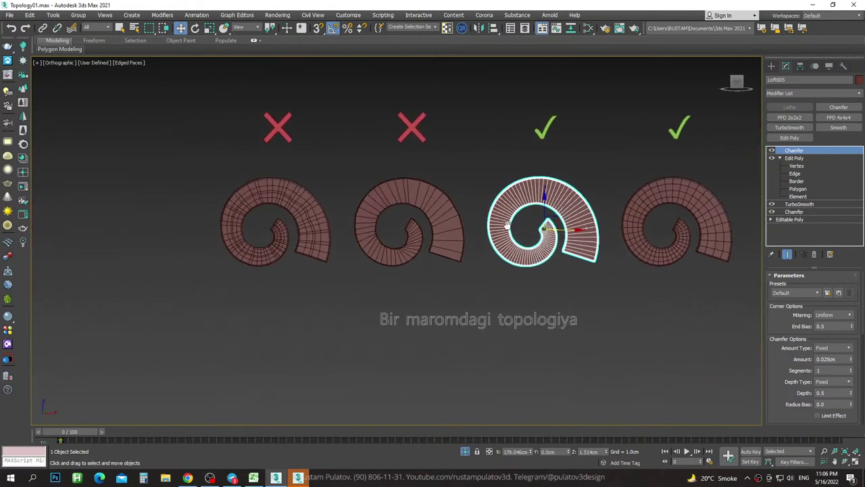
pyautogui.scroll(2, 580, 343)
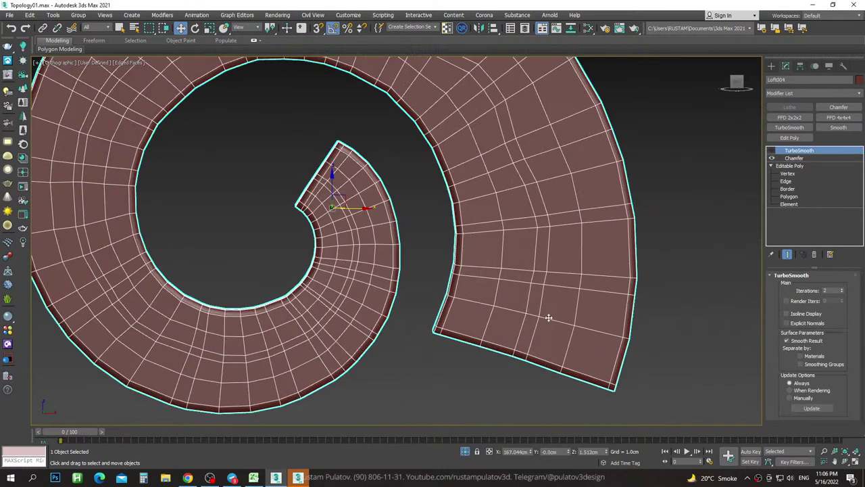
pyautogui.scroll(-2, 581, 241)
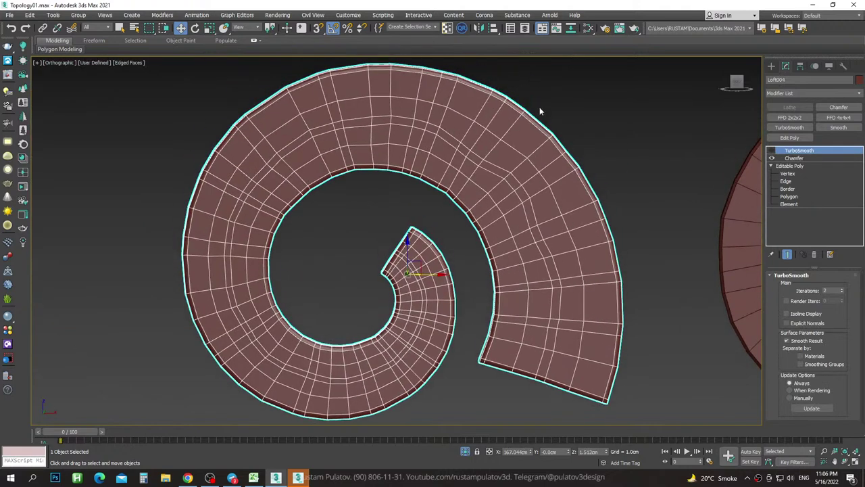
# In Vertex mode, pick Loft004's outer rim vertices and nudge one slightly to the right.
pyautogui.click(791, 174)
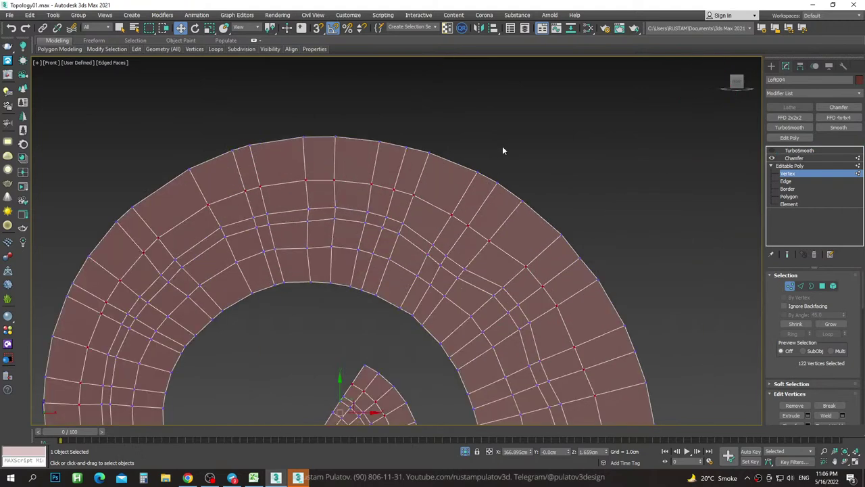
pyautogui.scroll(3, 502, 150)
pyautogui.click(476, 165)
pyautogui.click(380, 134)
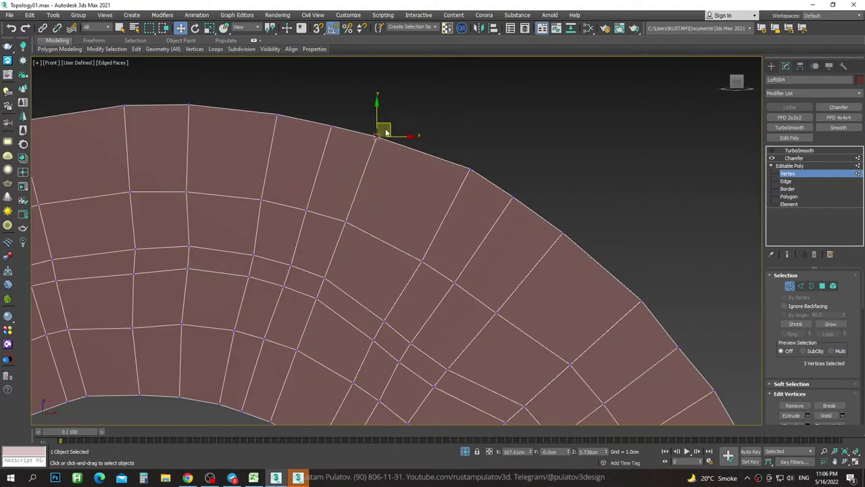
pyautogui.moveTo(386, 132); pyautogui.dragTo(397, 133)
pyautogui.moveTo(399, 132); pyautogui.dragTo(500, 148, button='middle')
pyautogui.click(436, 137)
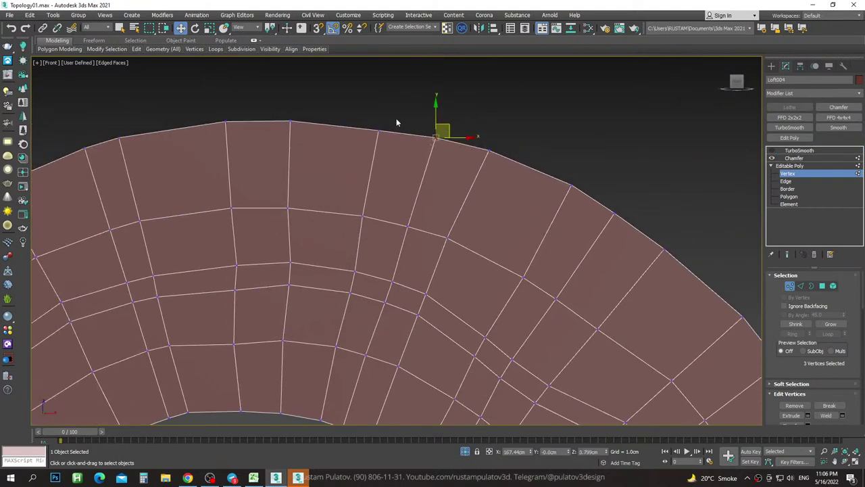
pyautogui.scroll(-5, 327, 112)
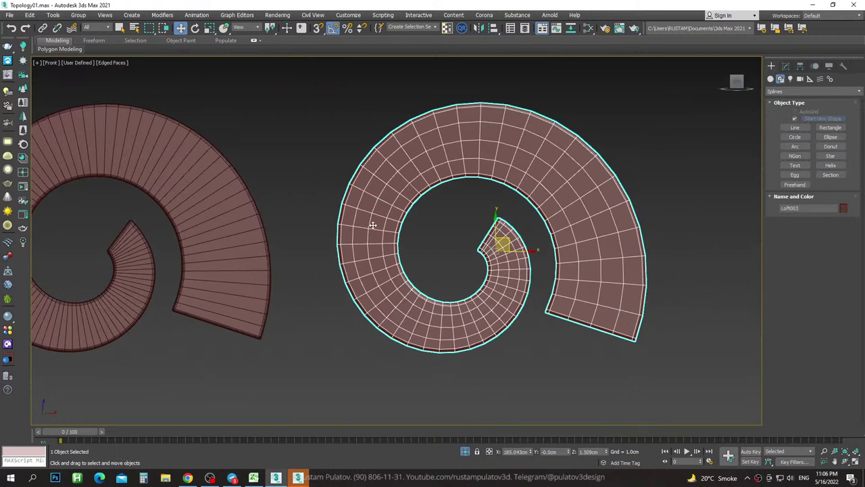
# Turn on Loft003's TurboSmooth and raise its iterations to 4.
pyautogui.scroll(3, 615, 295)
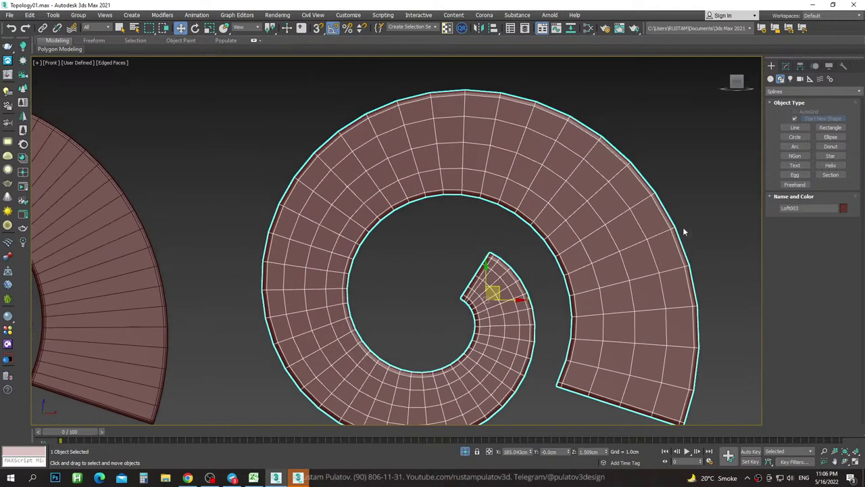
pyautogui.click(785, 65)
pyautogui.click(772, 150)
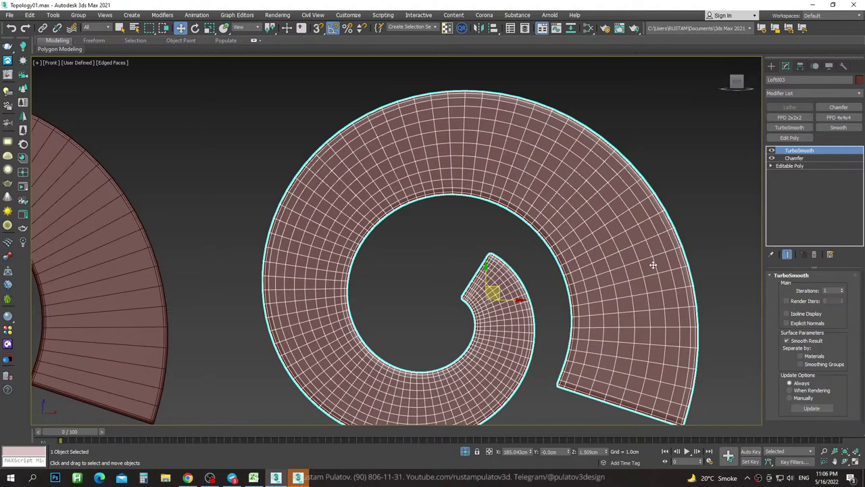
pyautogui.scroll(-3, 653, 265)
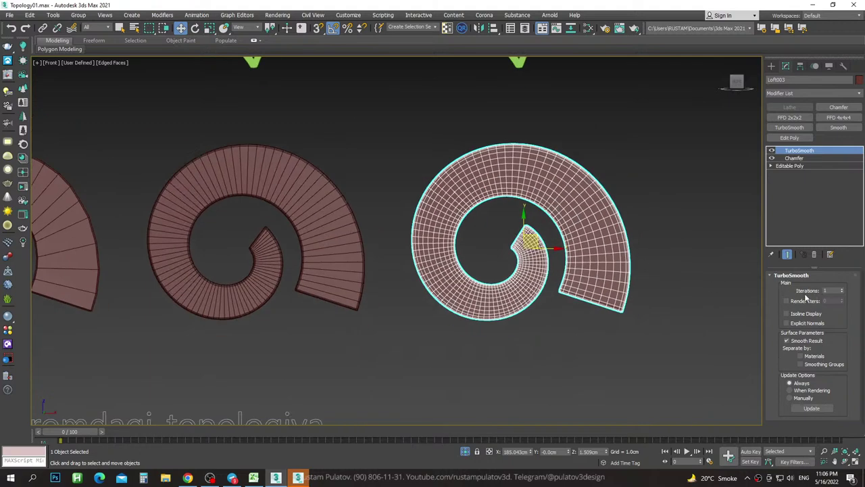
pyautogui.click(843, 291)
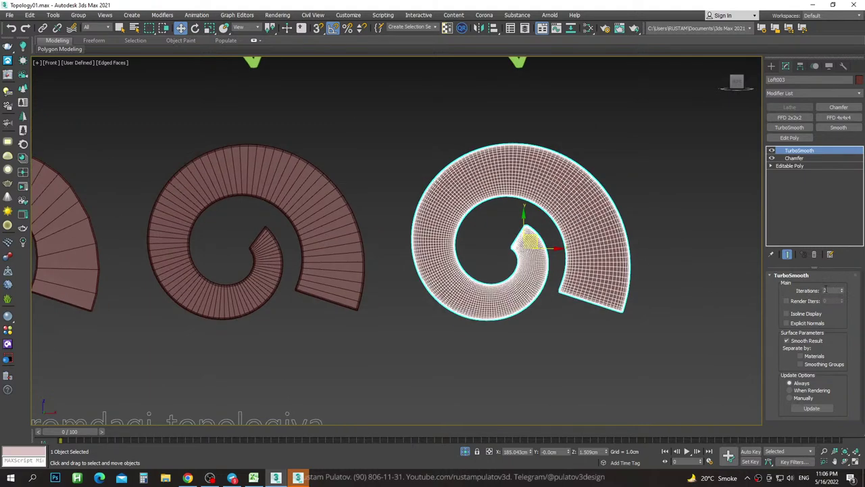
pyautogui.scroll(4, 516, 202)
pyautogui.keyDown('alt'); pyautogui.moveTo(516, 202); pyautogui.dragTo(532, 177, button='middle'); pyautogui.keyUp('alt')
# Step the spiral's TurboSmooth iterations down to 1, toggling edged faces to compare.
pyautogui.press('F4')
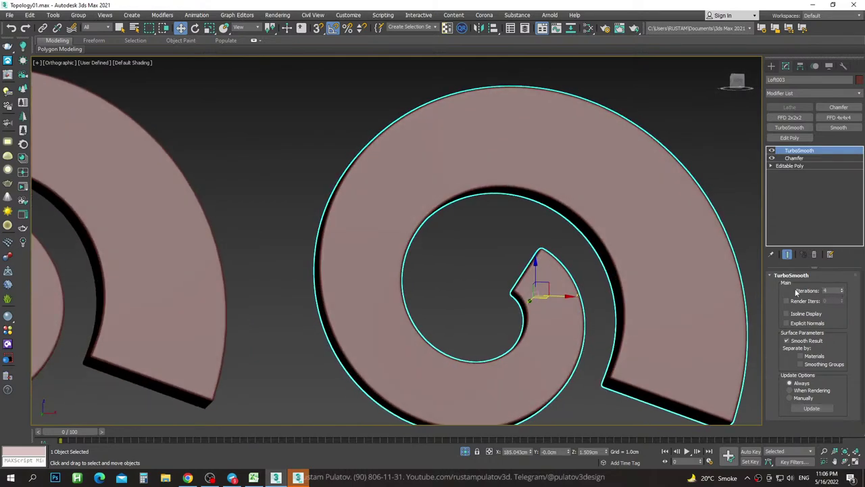
pyautogui.press('F4')
pyautogui.scroll(5, 610, 218)
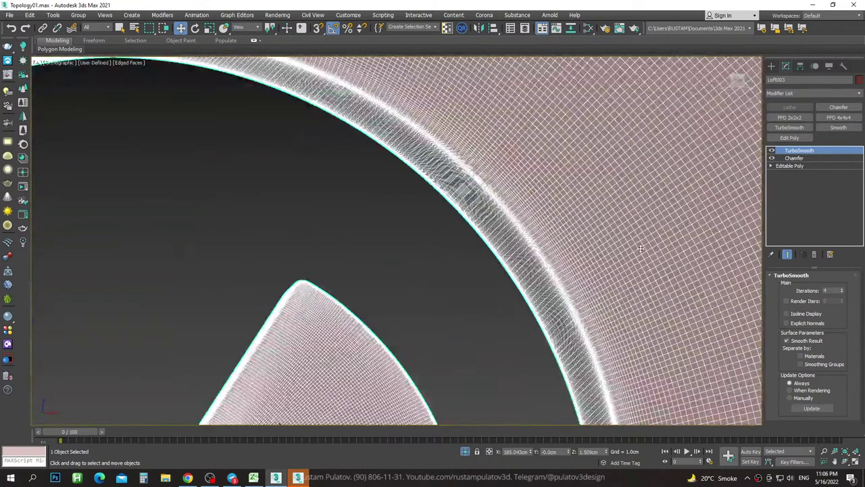
pyautogui.click(843, 293)
pyautogui.click(842, 292)
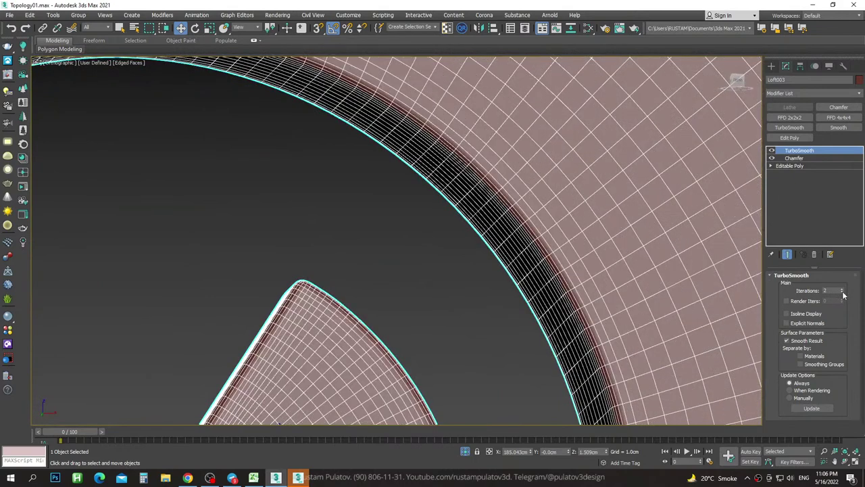
pyautogui.scroll(-5, 630, 252)
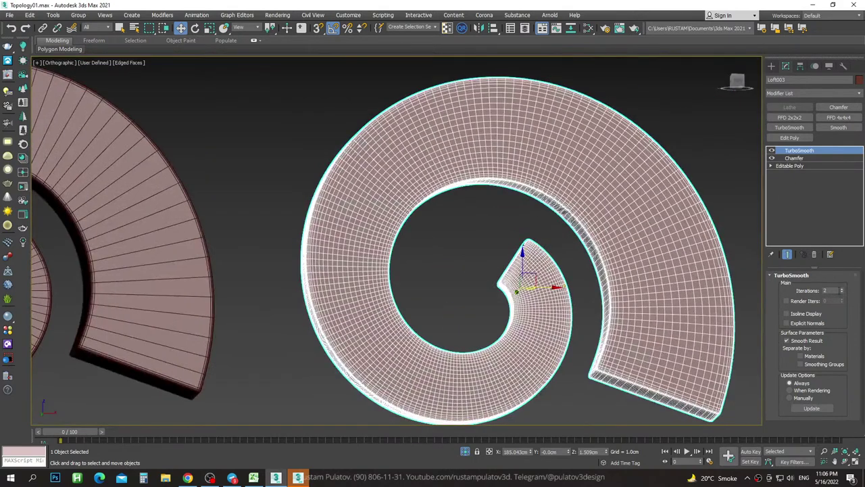
pyautogui.click(843, 290)
pyautogui.click(841, 295)
pyautogui.click(843, 295)
# Switch the spiral's TurboSmooth off and orbit its edged unsmoothed mesh to a near top-down view.
pyautogui.press('F4')
pyautogui.moveTo(576, 252)
pyautogui.mouseDown(button='middle')
pyautogui.moveTo(584, 189)
pyautogui.moveTo(606, 211)
pyautogui.mouseUp(button='middle')
pyautogui.click(771, 150)
pyautogui.press('F4')
pyautogui.scroll(5, 595, 199)
pyautogui.scroll(3, 571, 174)
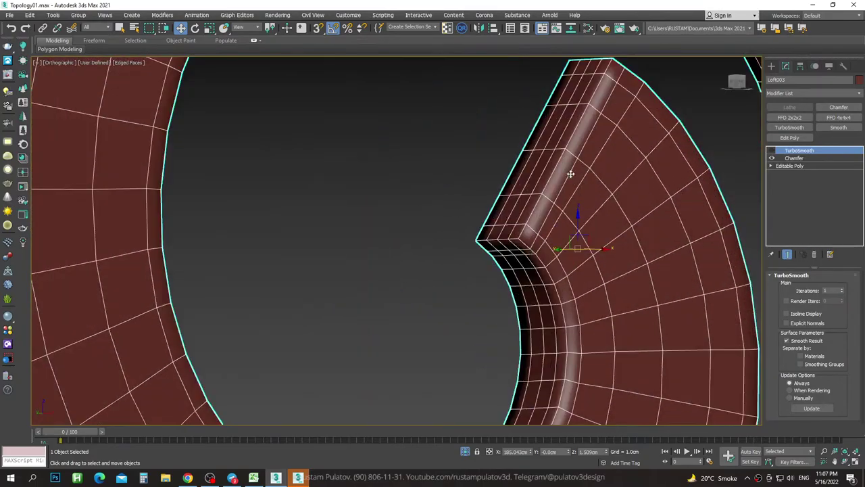
pyautogui.scroll(-5, 581, 132)
pyautogui.keyDown('alt'); pyautogui.moveTo(581, 132); pyautogui.dragTo(444, 145, button='middle'); pyautogui.keyUp('alt')
pyautogui.scroll(4, 473, 139)
pyautogui.scroll(-4, 483, 134)
pyautogui.scroll(-3, 550, 225)
pyautogui.scroll(3, 610, 285)
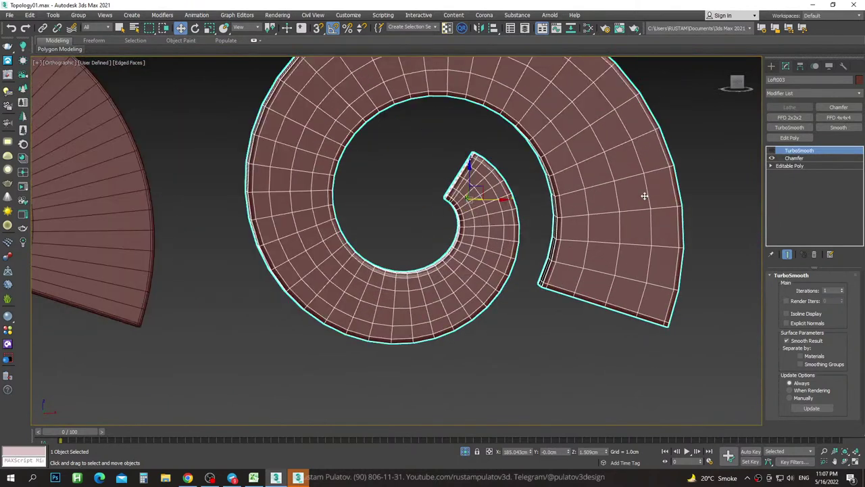
pyautogui.keyDown('alt'); pyautogui.moveTo(610, 139); pyautogui.dragTo(609, 199, button='middle'); pyautogui.keyUp('alt')
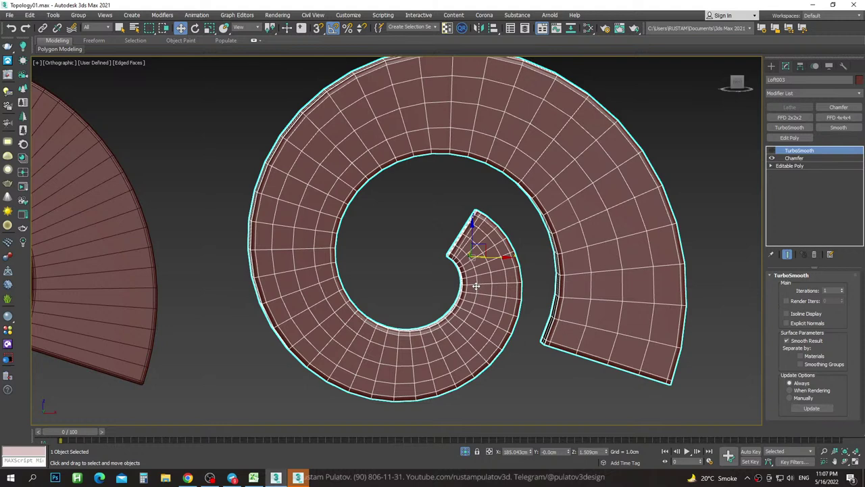
pyautogui.moveTo(535, 220); pyautogui.dragTo(508, 240, button='middle')
# Turn the spiral's TurboSmooth back on, then pan over to the scroll ornament.
pyautogui.click(772, 150)
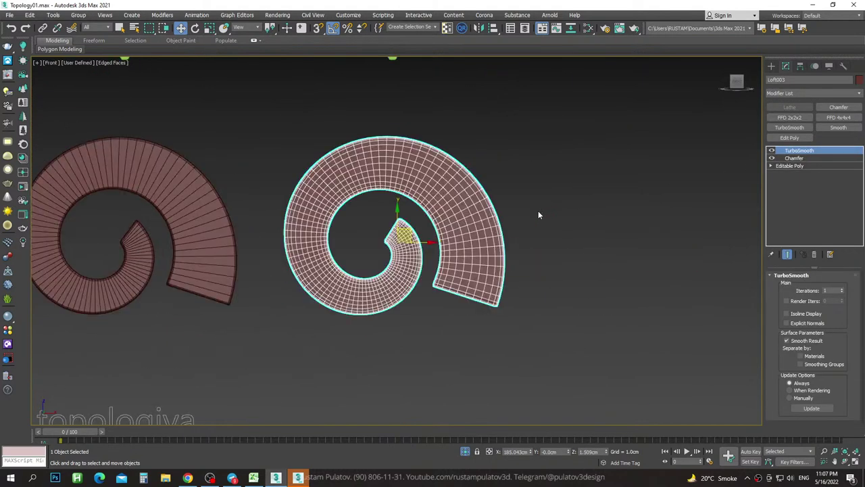
pyautogui.scroll(3, 607, 223)
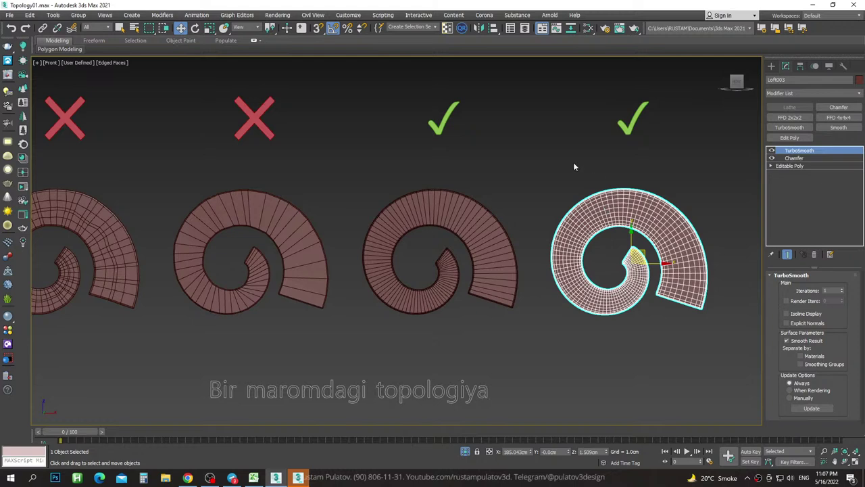
pyautogui.moveTo(573, 167); pyautogui.dragTo(514, 169, button='middle')
pyautogui.scroll(4, 548, 267)
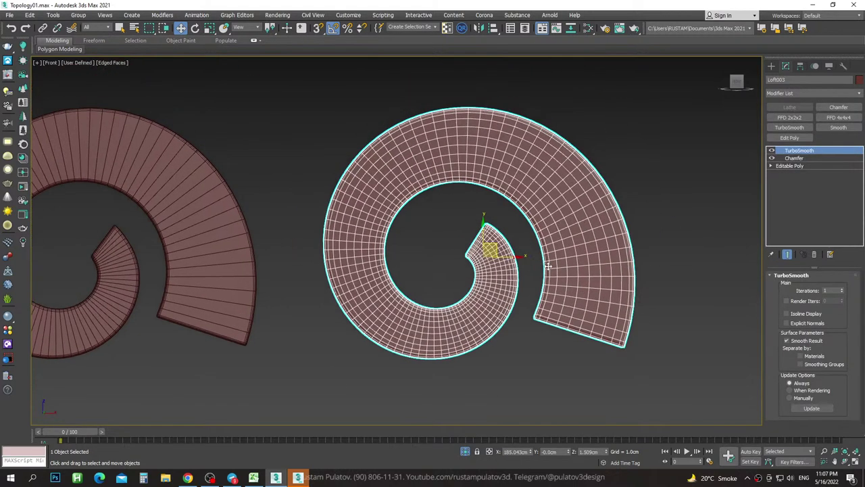
pyautogui.click(650, 188)
pyautogui.click(600, 325)
pyautogui.scroll(-3, 582, 228)
pyautogui.scroll(-3, 446, 230)
pyautogui.moveTo(663, 237); pyautogui.dragTo(450, 241, button='middle')
# Select ornament Plane006, switch its TurboSmooth off and show edged faces.
pyautogui.click(450, 242)
pyautogui.scroll(4, 473, 233)
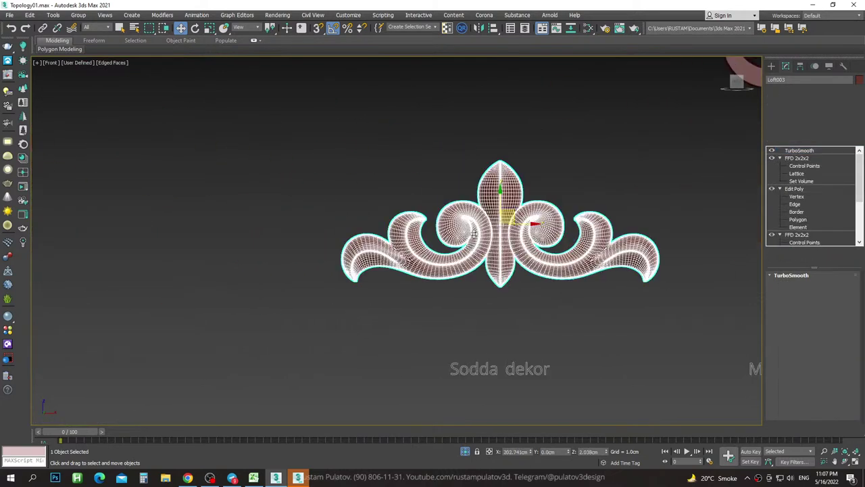
pyautogui.hotkey('ctrl', 'd')
pyautogui.scroll(3, 473, 233)
pyautogui.scroll(3, 460, 203)
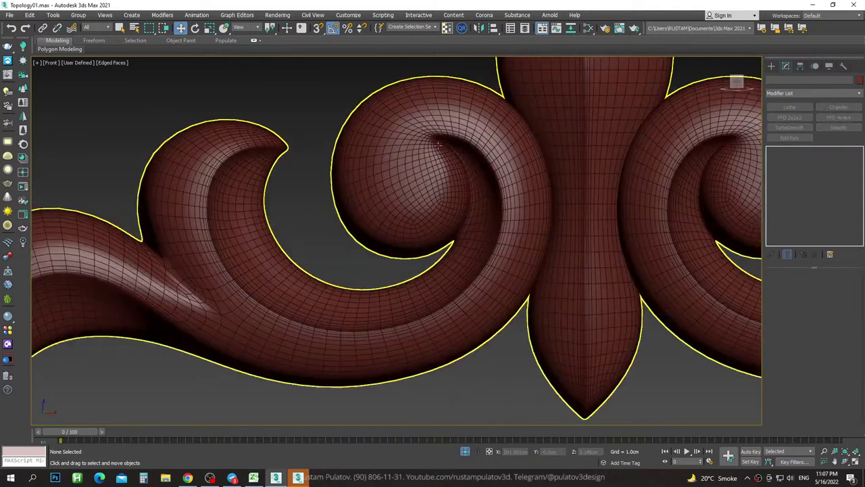
pyautogui.scroll(-5, 492, 173)
pyautogui.scroll(5, 405, 155)
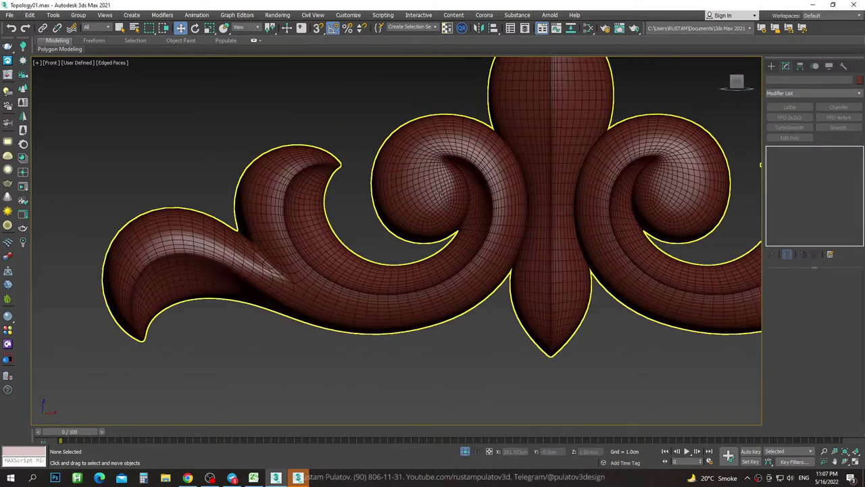
pyautogui.click(402, 151)
pyautogui.press('F4')
pyautogui.press('F4')
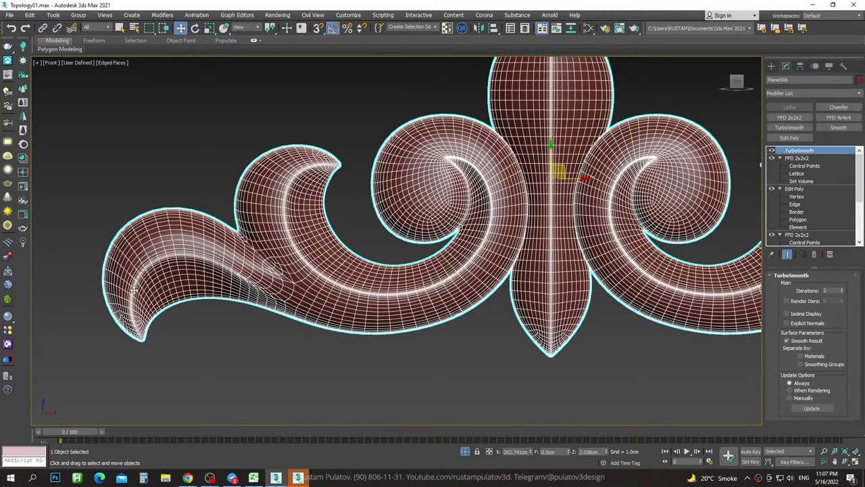
pyautogui.press('F4')
pyautogui.click(773, 153)
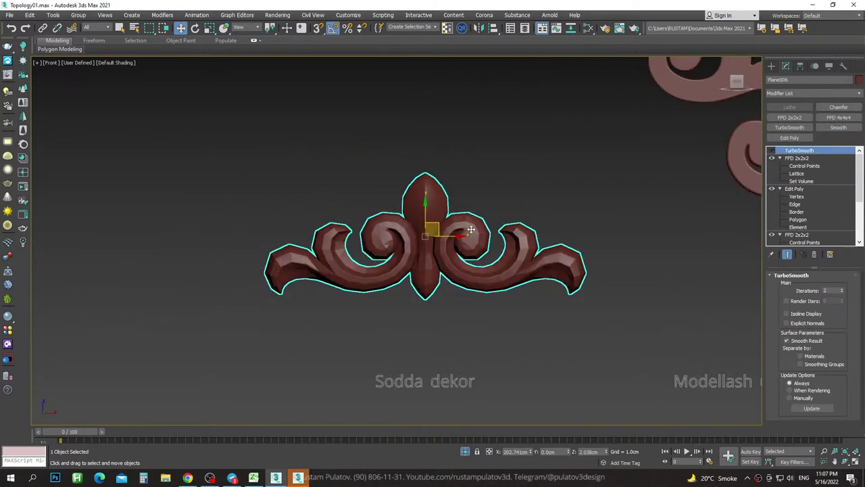
pyautogui.press('F4')
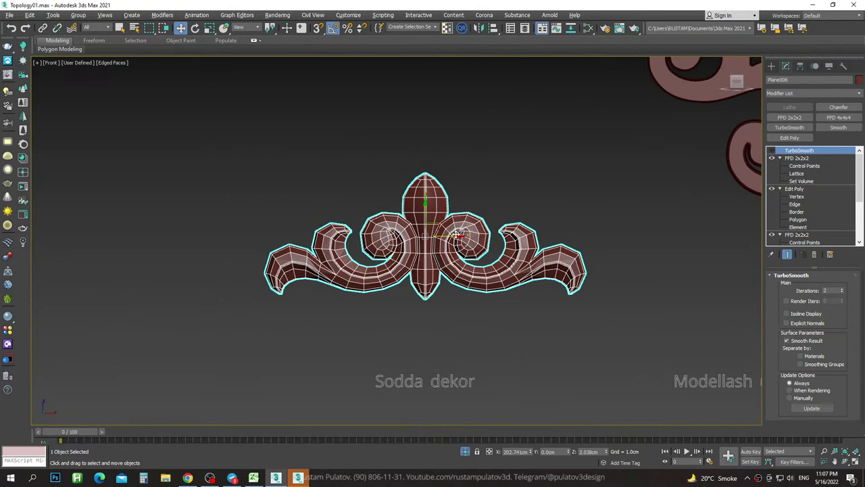
# Orbit around the ornament's low-poly cage to inspect it from oblique angles.
pyautogui.keyDown('alt'); pyautogui.moveTo(460, 231); pyautogui.dragTo(386, 258, button='middle'); pyautogui.keyUp('alt')
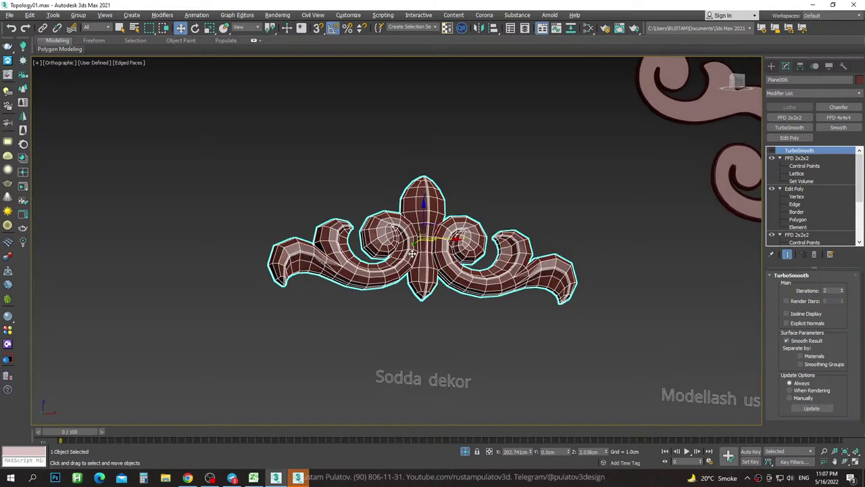
pyautogui.scroll(3, 407, 257)
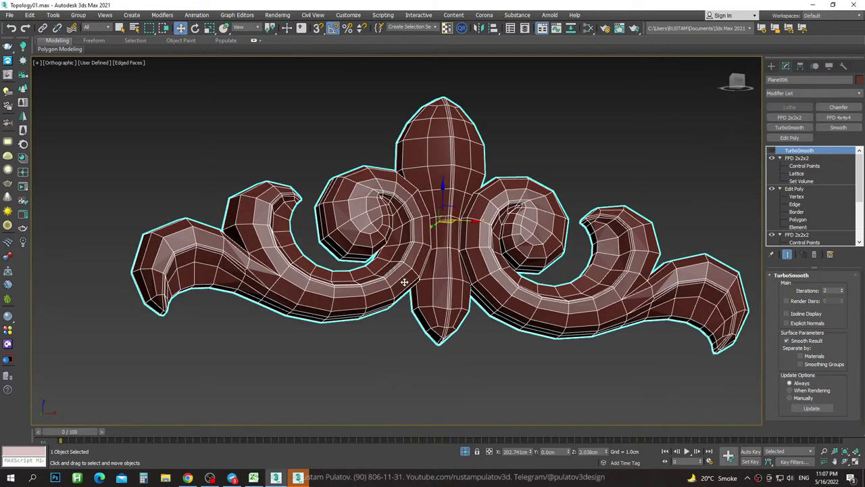
pyautogui.keyDown('alt'); pyautogui.moveTo(375, 282); pyautogui.dragTo(436, 197, button='middle'); pyautogui.keyUp('alt')
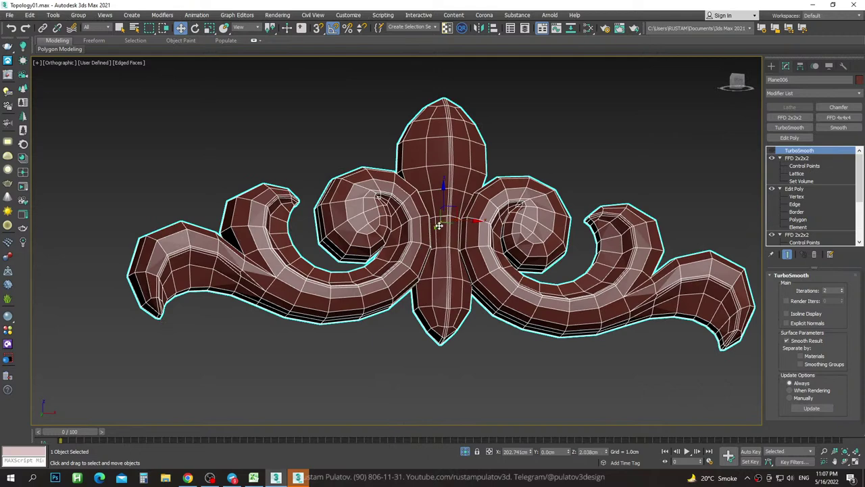
pyautogui.keyDown('alt'); pyautogui.moveTo(419, 250); pyautogui.dragTo(427, 246, button='middle'); pyautogui.keyUp('alt')
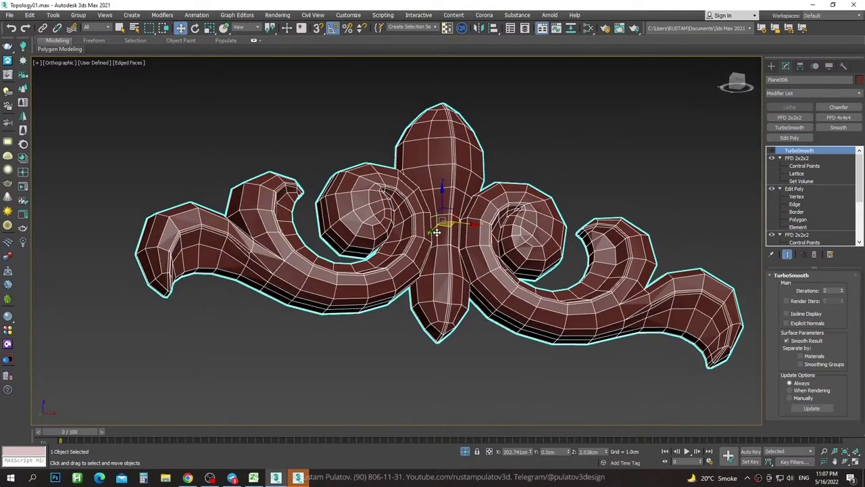
pyautogui.keyDown('alt'); pyautogui.moveTo(440, 232); pyautogui.dragTo(412, 258, button='middle'); pyautogui.keyUp('alt')
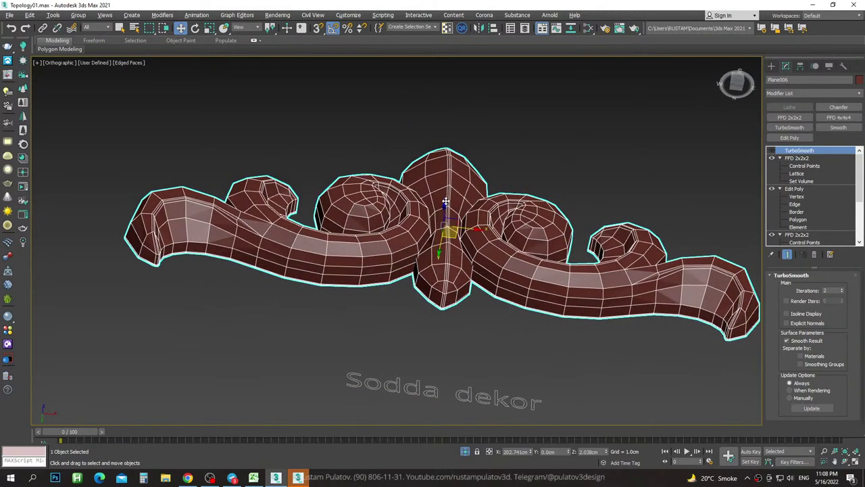
pyautogui.scroll(2, 392, 217)
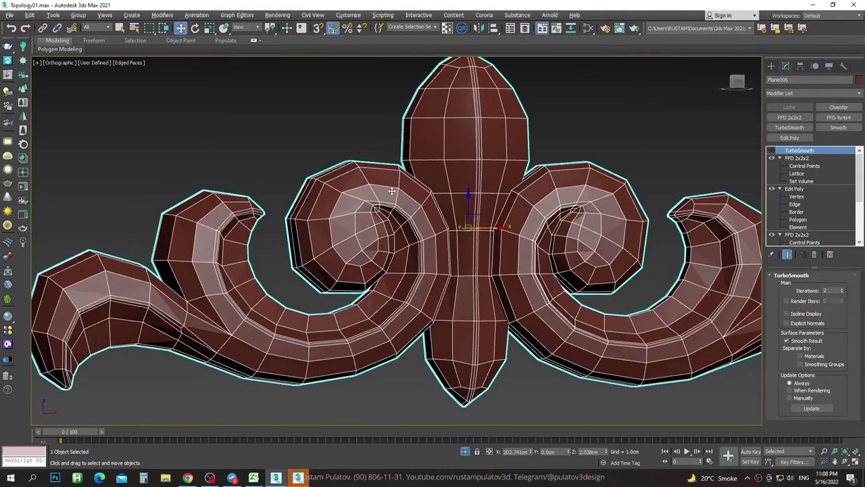
# Collapse the ornament's FFD 2x2x2 and Edit Poly into an Editable Poly below TurboSmooth.
pyautogui.click(798, 158)
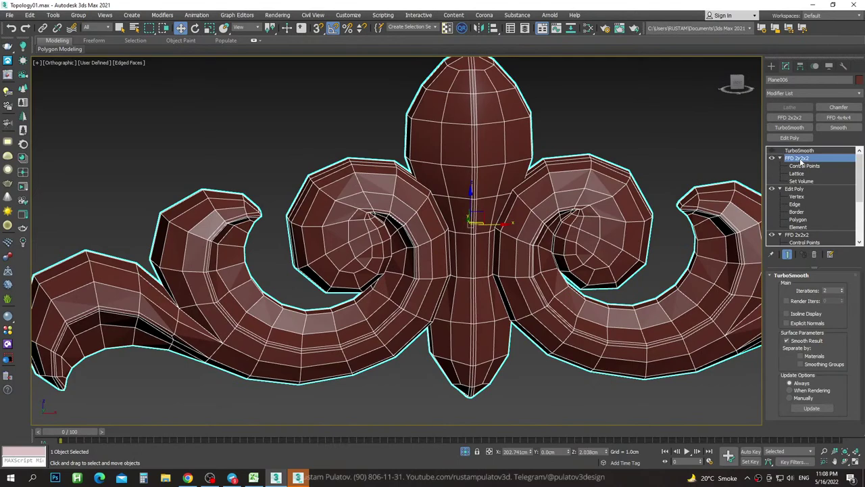
pyautogui.rightClick(798, 158)
pyautogui.click(788, 242)
pyautogui.click(474, 275)
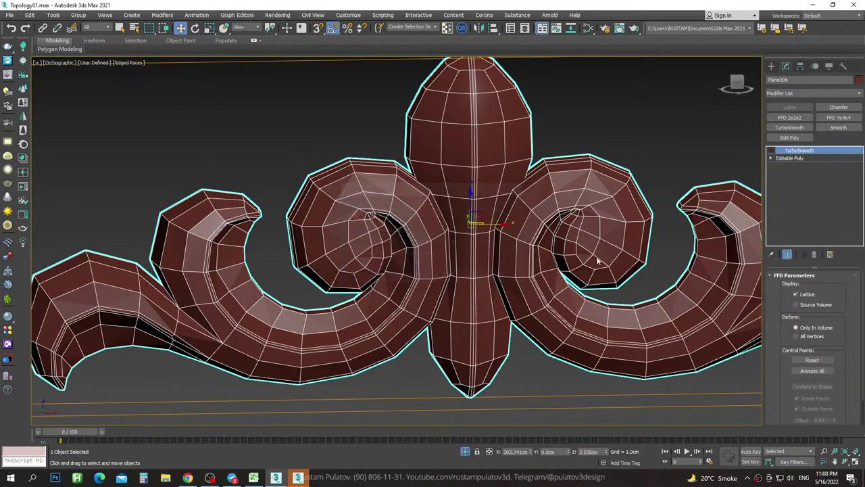
pyautogui.moveTo(430, 179)
pyautogui.keyDown('alt'); pyautogui.mouseDown(button='middle')
pyautogui.moveTo(464, 174)
pyautogui.moveTo(385, 188)
pyautogui.mouseUp(button='middle'); pyautogui.keyUp('alt')
pyautogui.press('f')
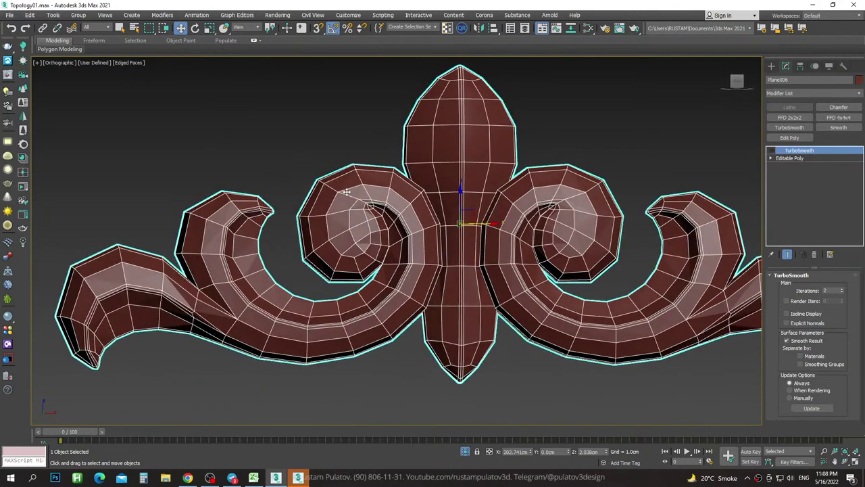
# Pan across the scene and reselect the ornament Plane006.
pyautogui.scroll(-5, 178, 178)
pyautogui.moveTo(178, 177); pyautogui.dragTo(292, 178, button='middle')
pyautogui.scroll(5, 220, 185)
pyautogui.click(438, 200)
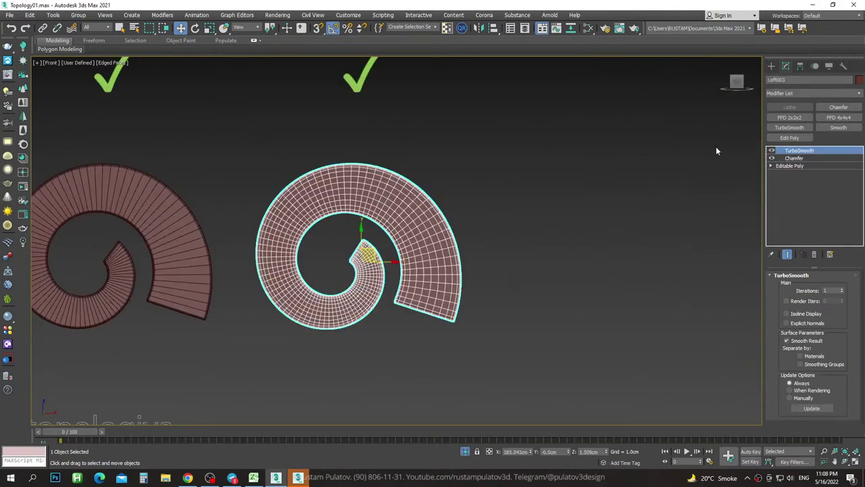
pyautogui.moveTo(438, 200); pyautogui.dragTo(457, 187, button='middle')
pyautogui.scroll(1, 457, 187)
pyautogui.scroll(-4, 361, 192)
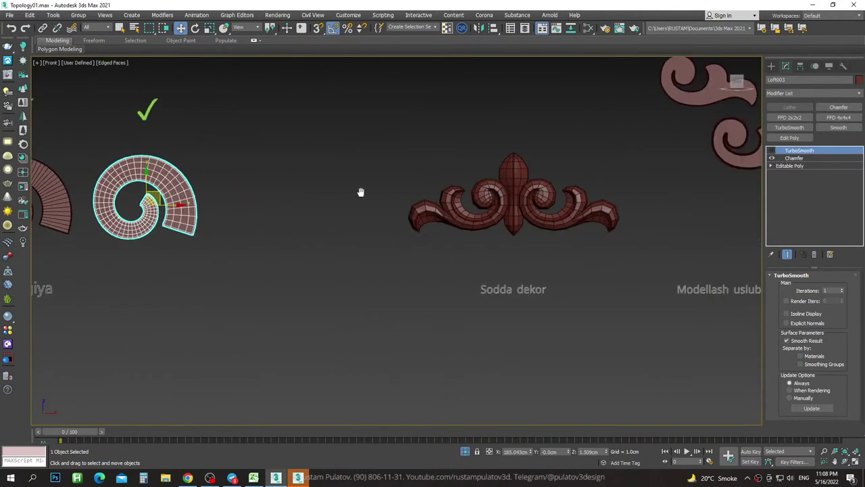
pyautogui.scroll(6, 486, 208)
pyautogui.click(486, 208)
pyautogui.moveTo(594, 60); pyautogui.dragTo(622, 152, button='middle')
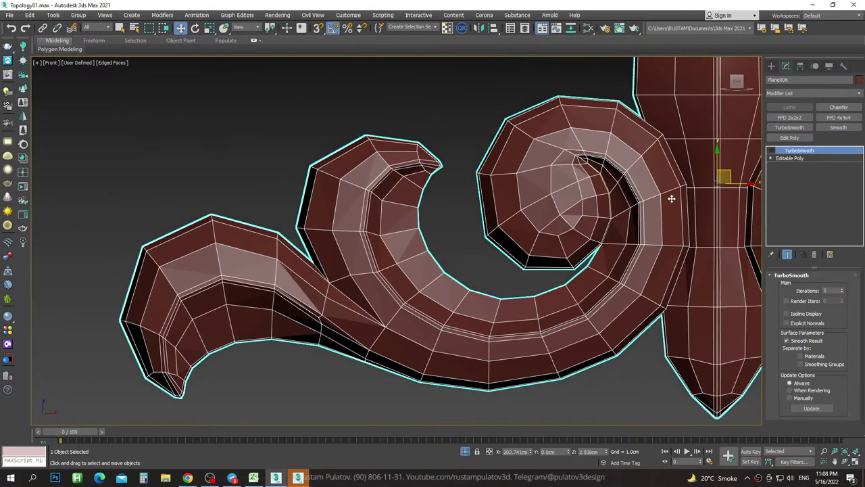
# Compare the ornament with TurboSmooth on and off, ending on its edged low-poly cage.
pyautogui.click(772, 150)
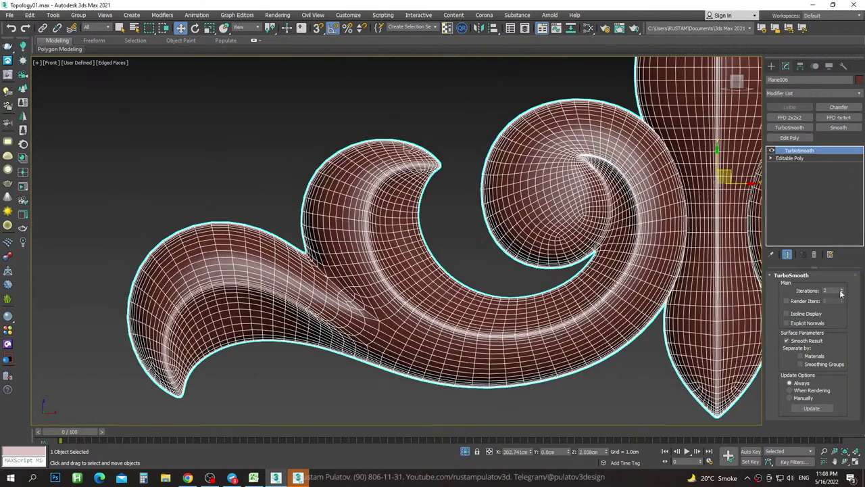
pyautogui.moveTo(534, 159); pyautogui.dragTo(533, 171, button='middle')
pyautogui.press('F4')
pyautogui.click(459, 179)
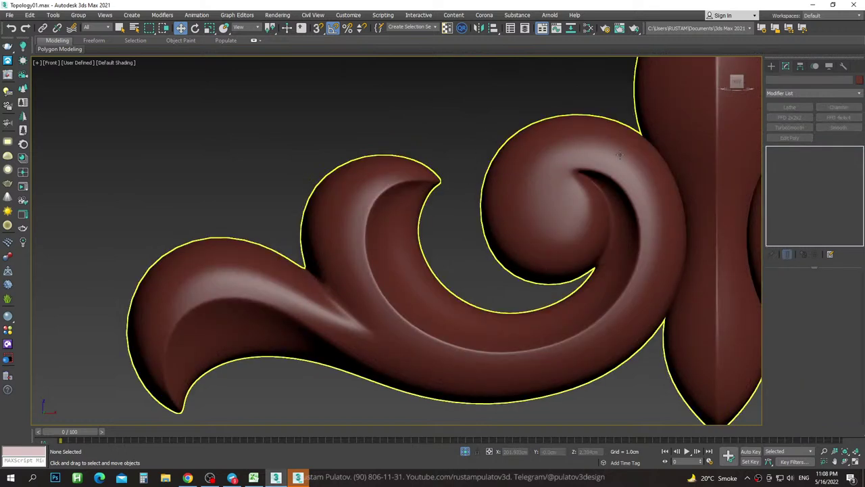
pyautogui.click(593, 135)
pyautogui.click(772, 153)
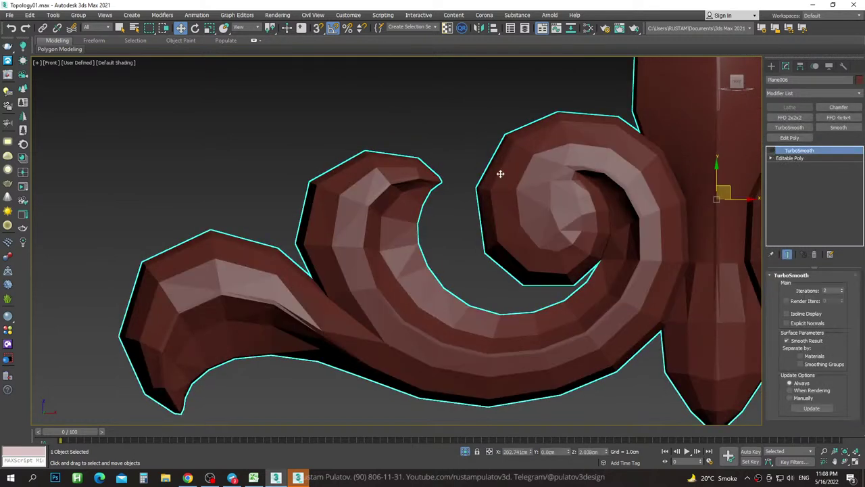
pyautogui.keyDown('alt'); pyautogui.moveTo(500, 172); pyautogui.dragTo(504, 168, button='middle'); pyautogui.keyUp('alt')
pyautogui.press('F4')
pyautogui.press('f')
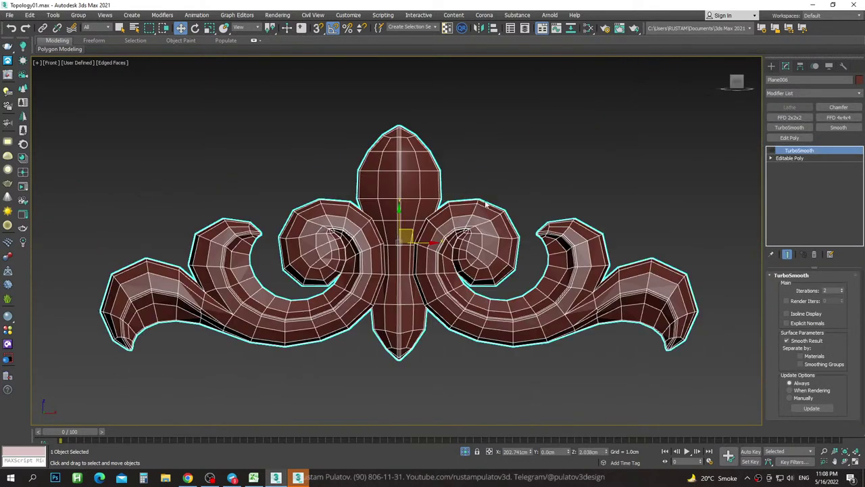
pyautogui.scroll(2, 473, 203)
pyautogui.scroll(3, 427, 185)
pyautogui.moveTo(427, 185); pyautogui.dragTo(516, 153, button='middle')
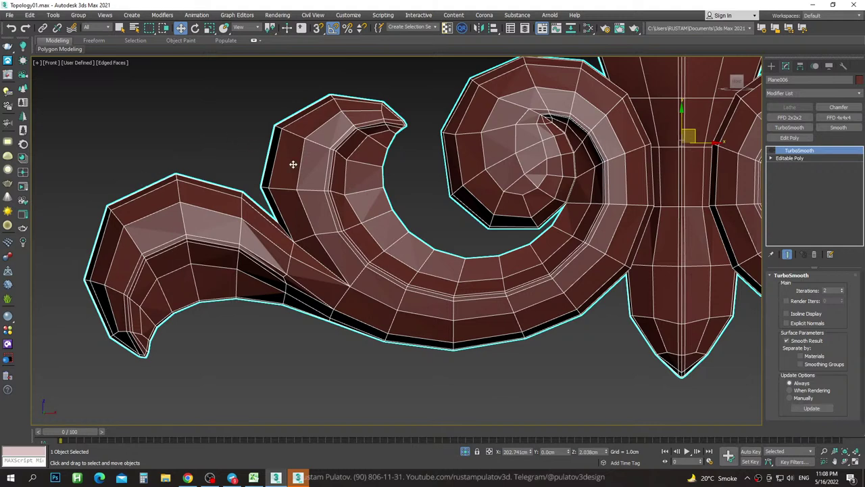
# Zoom and pan in close on the TurboSmoothed Plane006 ornament's wireframe.
pyautogui.scroll(-5, 404, 219)
pyautogui.scroll(1, 456, 245)
pyautogui.scroll(4, 446, 172)
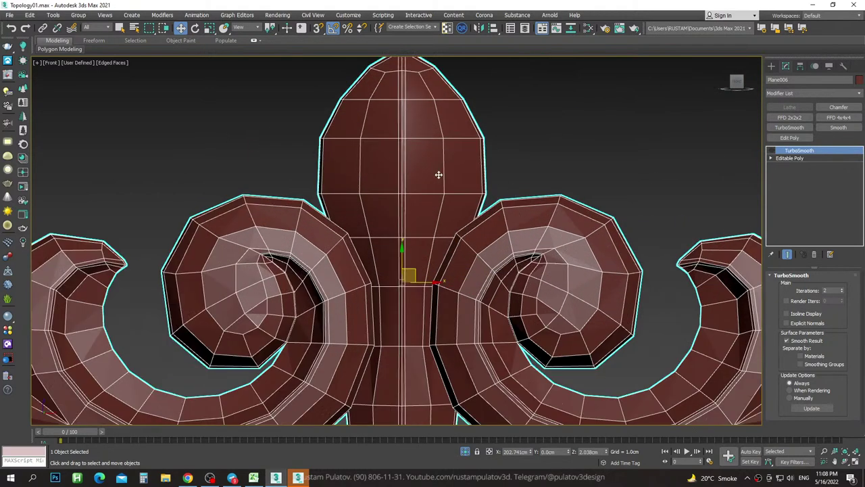
pyautogui.scroll(-3, 377, 221)
pyautogui.scroll(-1, 446, 209)
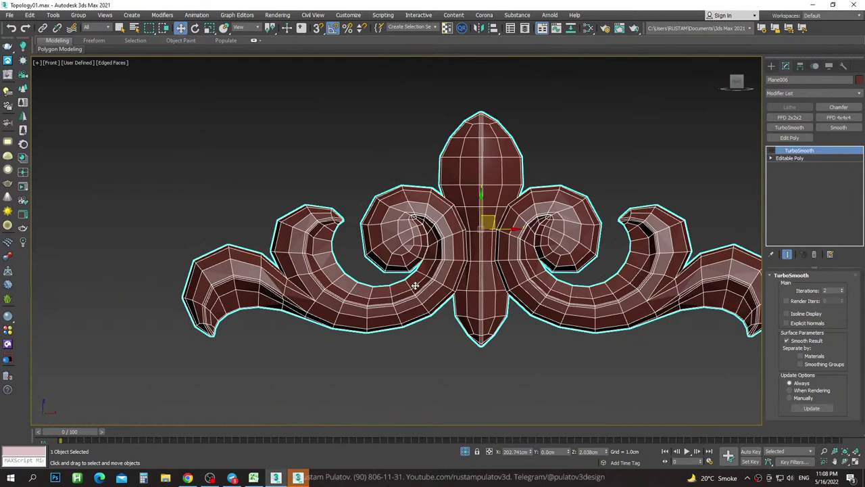
pyautogui.moveTo(415, 286)
pyautogui.mouseDown(button='middle')
pyautogui.moveTo(429, 306)
pyautogui.moveTo(429, 269)
pyautogui.mouseUp(button='middle')
pyautogui.scroll(3, 375, 237)
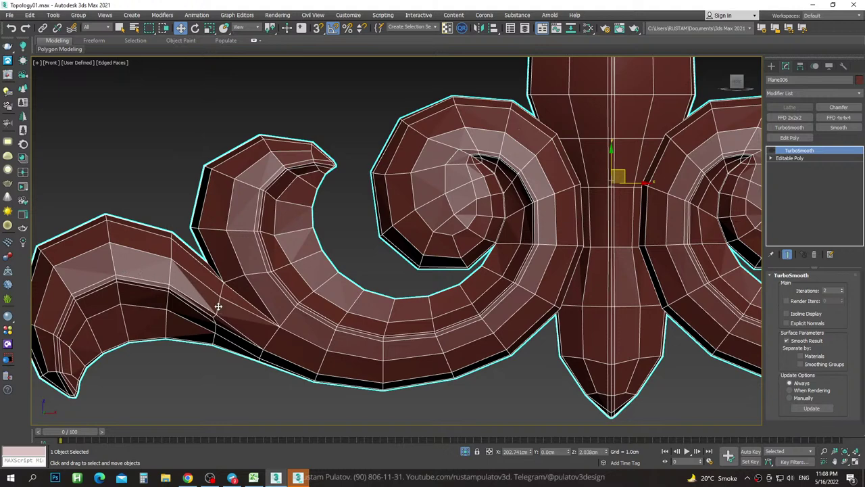
# In Vertex mode, select a vertex column and slide it left along edges under Edge constraint.
pyautogui.click(771, 158)
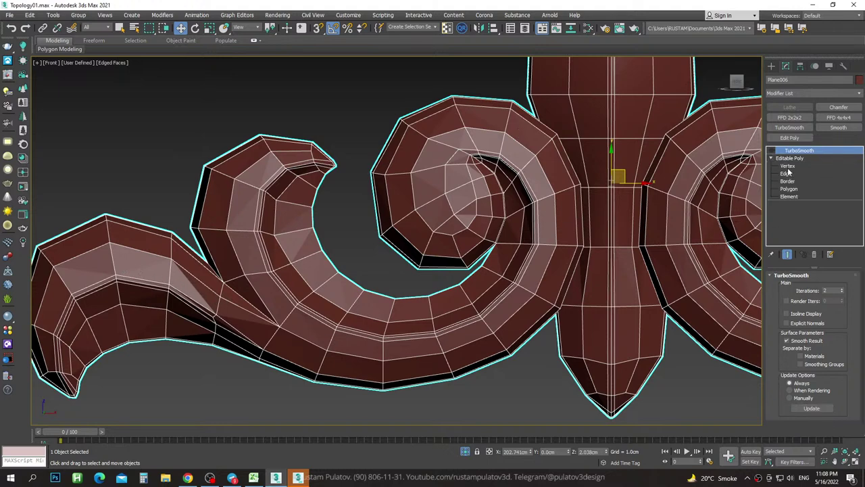
pyautogui.click(788, 166)
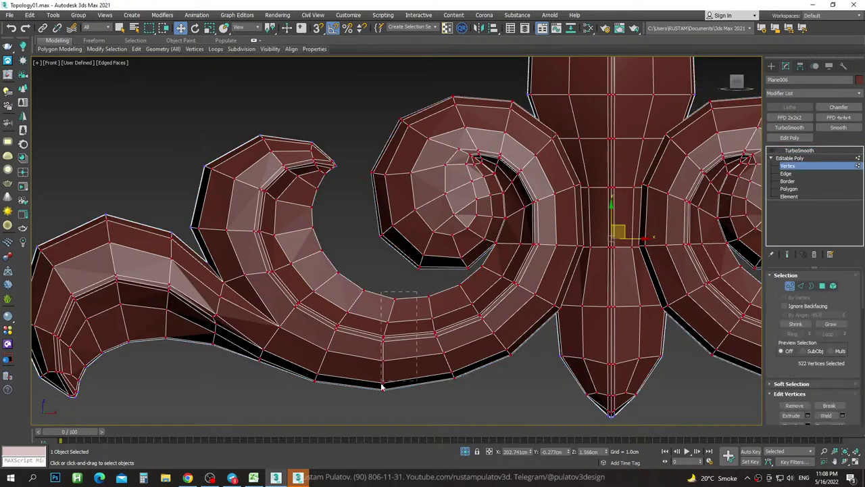
pyautogui.moveTo(382, 387); pyautogui.dragTo(383, 387)
pyautogui.scroll(-5, 811, 338)
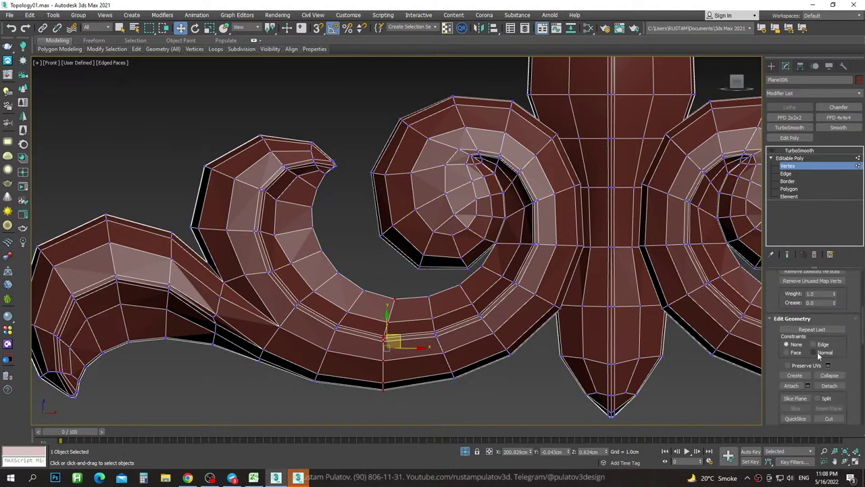
pyautogui.click(814, 344)
pyautogui.moveTo(395, 334); pyautogui.dragTo(355, 330)
# Deselect the slid vertices, inspect the result, and undo the vertex slide.
pyautogui.click(400, 309)
pyautogui.scroll(5, 422, 303)
pyautogui.scroll(3, 422, 303)
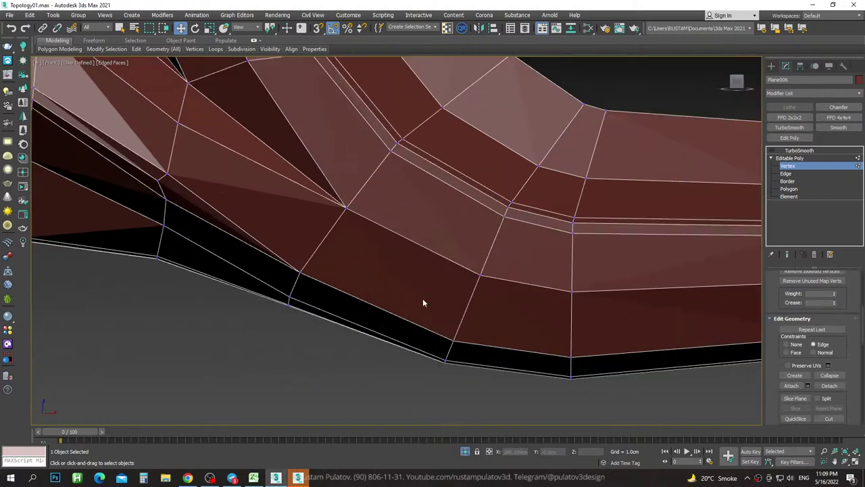
pyautogui.scroll(-3, 423, 303)
pyautogui.scroll(-3, 317, 286)
pyautogui.scroll(-3, 497, 297)
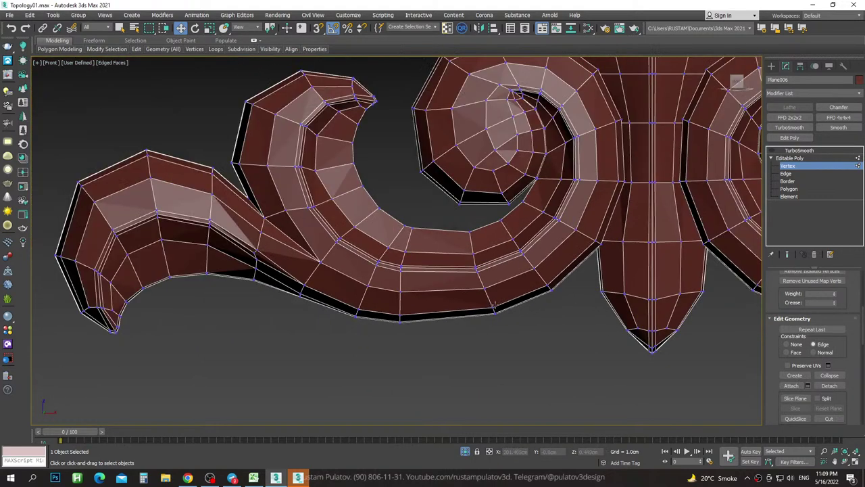
pyautogui.hotkey('ctrl', 'z')
pyautogui.hotkey('ctrl', 'z')
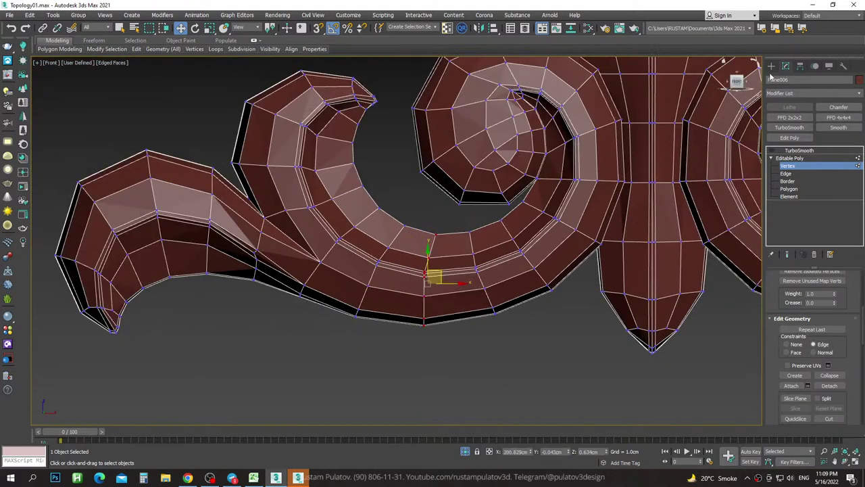
pyautogui.scroll(-4, 491, 203)
pyautogui.scroll(-2, 491, 203)
pyautogui.moveTo(487, 203)
pyautogui.mouseDown(button='middle')
pyautogui.moveTo(479, 205)
pyautogui.moveTo(495, 225)
pyautogui.mouseUp(button='middle')
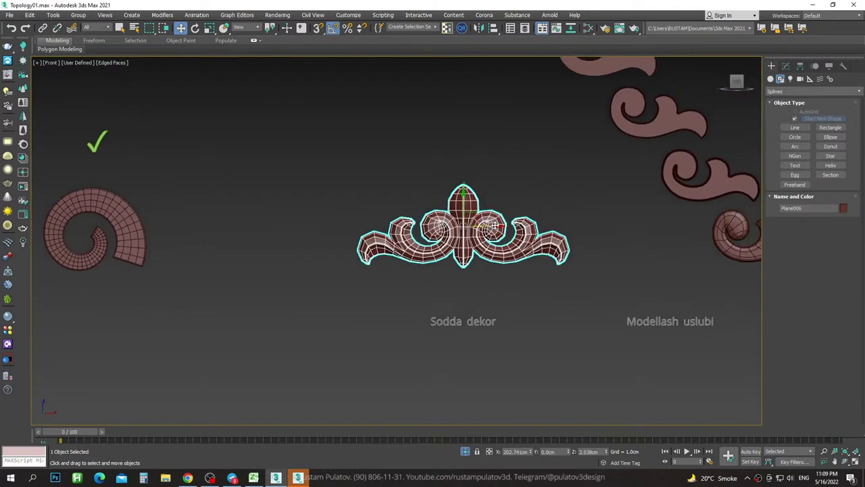
# Reselect Plane006 and pan and zoom toward its left scroll.
pyautogui.scroll(1, 494, 225)
pyautogui.click(487, 212)
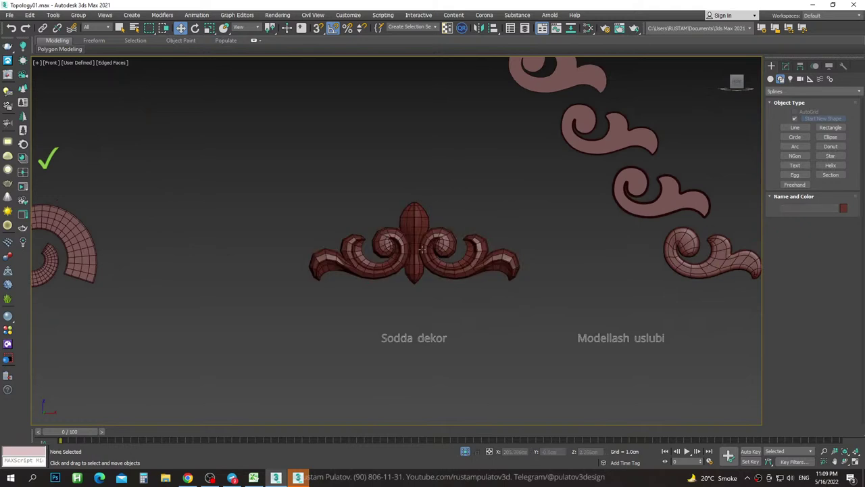
pyautogui.scroll(5, 429, 222)
pyautogui.click(428, 222)
pyautogui.scroll(-5, 477, 221)
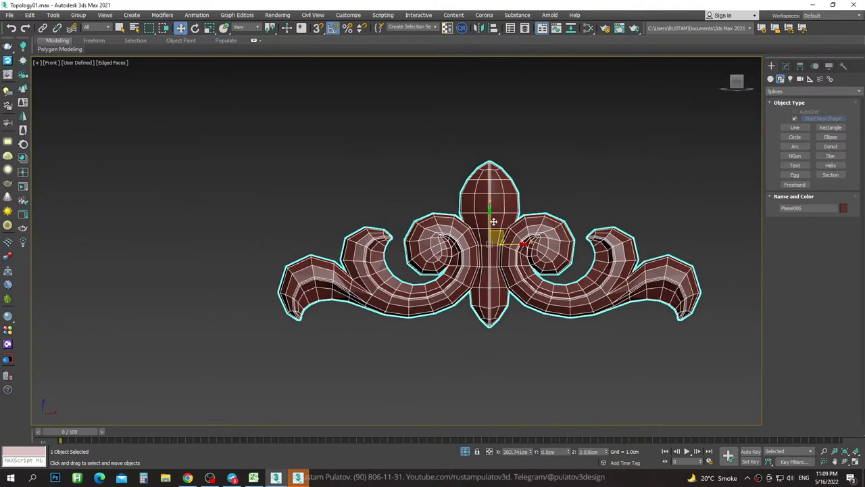
pyautogui.moveTo(452, 168); pyautogui.dragTo(474, 148, button='middle')
pyautogui.scroll(3, 452, 275)
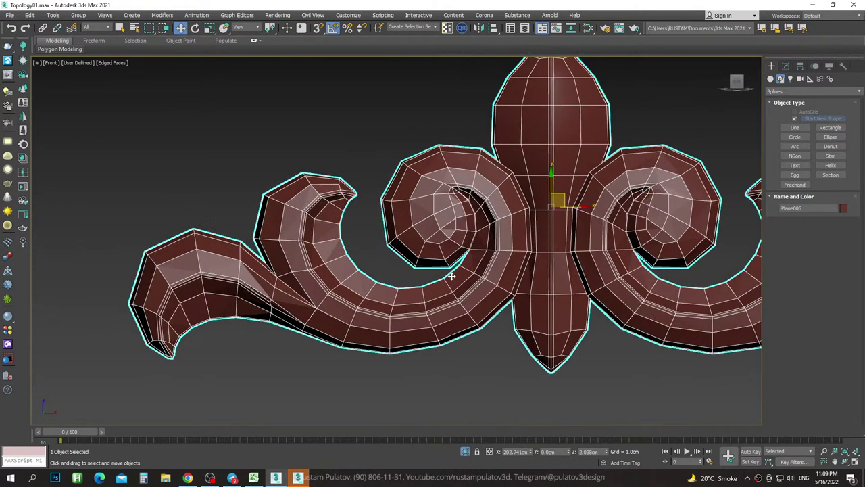
pyautogui.scroll(2, 452, 275)
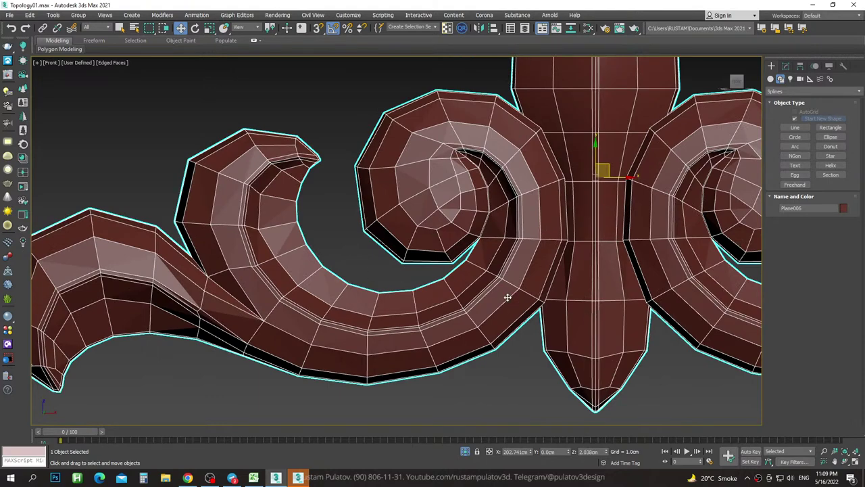
pyautogui.scroll(-2, 474, 294)
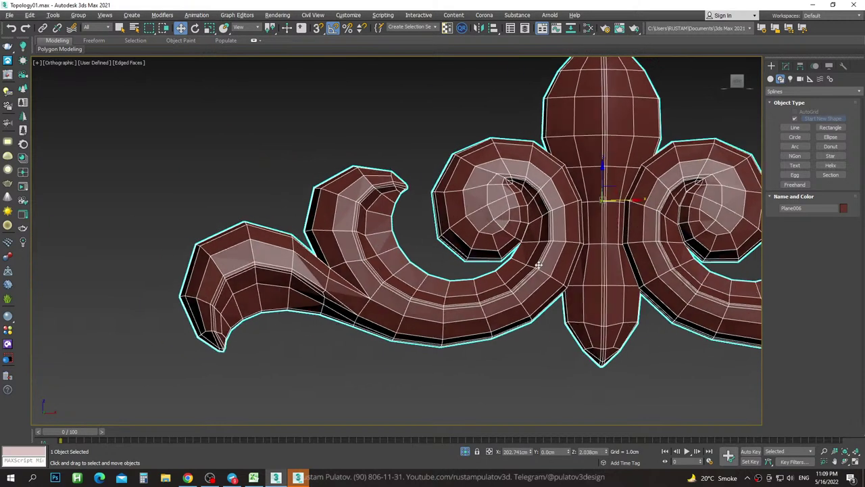
# Orbit to angled views of the whole Plane006 ornament mesh.
pyautogui.keyDown('alt'); pyautogui.moveTo(426, 257); pyautogui.dragTo(378, 271, button='middle'); pyautogui.keyUp('alt')
pyautogui.scroll(3, 331, 275)
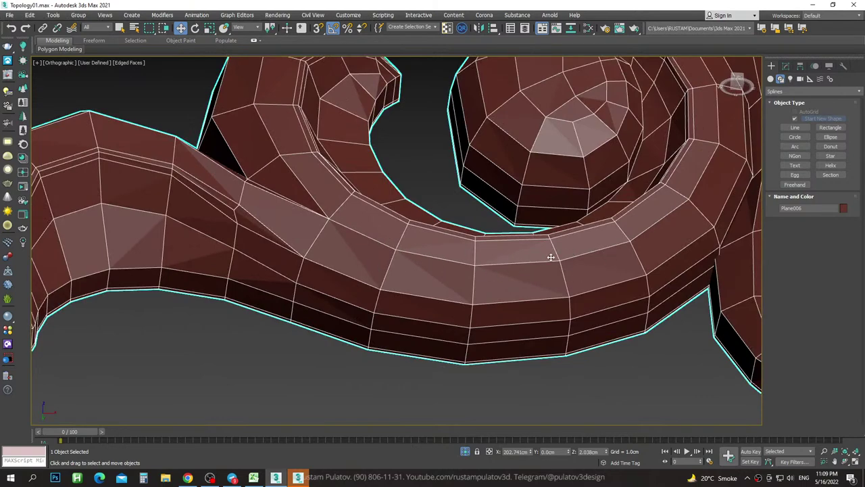
pyautogui.scroll(-3, 551, 256)
pyautogui.moveTo(556, 264)
pyautogui.keyDown('alt'); pyautogui.mouseDown(button='middle')
pyautogui.moveTo(636, 243)
pyautogui.moveTo(618, 244)
pyautogui.mouseUp(button='middle'); pyautogui.keyUp('alt')
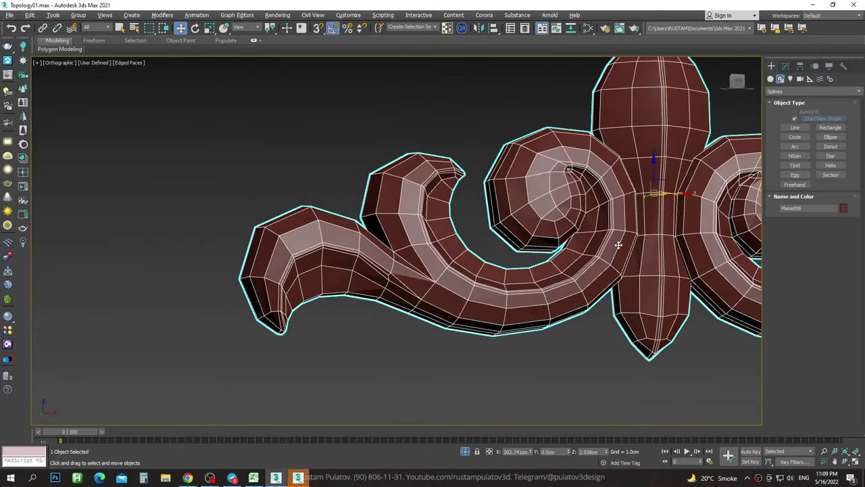
pyautogui.keyDown('alt'); pyautogui.moveTo(542, 272); pyautogui.dragTo(512, 340, button='middle'); pyautogui.keyUp('alt')
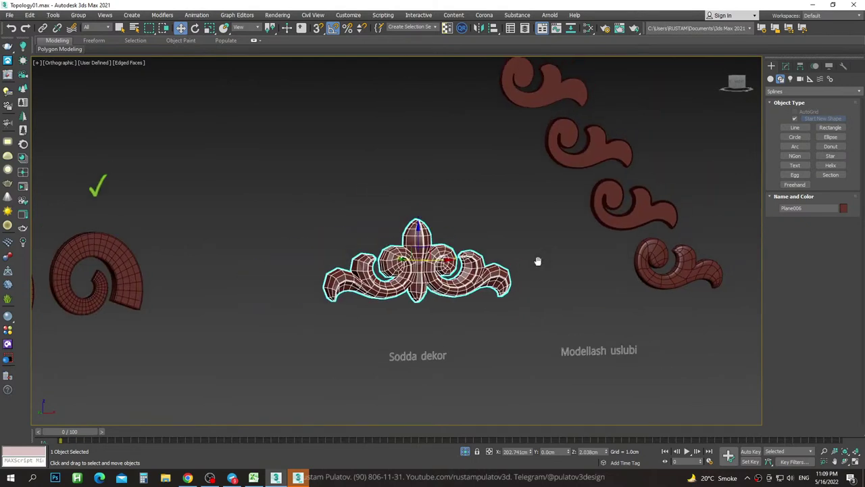
# Orbit toward the spiral shapes and select and zoom in on the upper spiral Line001.
pyautogui.click(549, 333)
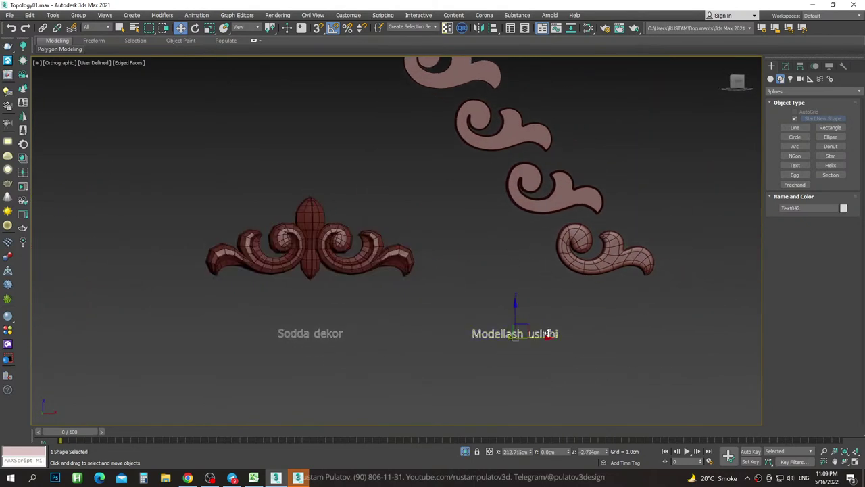
pyautogui.moveTo(375, 249)
pyautogui.keyDown('alt'); pyautogui.mouseDown(button='middle')
pyautogui.moveTo(475, 297)
pyautogui.moveTo(460, 176)
pyautogui.moveTo(450, 169)
pyautogui.mouseUp(button='middle'); pyautogui.keyUp('alt')
pyautogui.click(460, 176)
pyautogui.scroll(5, 465, 192)
pyautogui.scroll(-3, 450, 169)
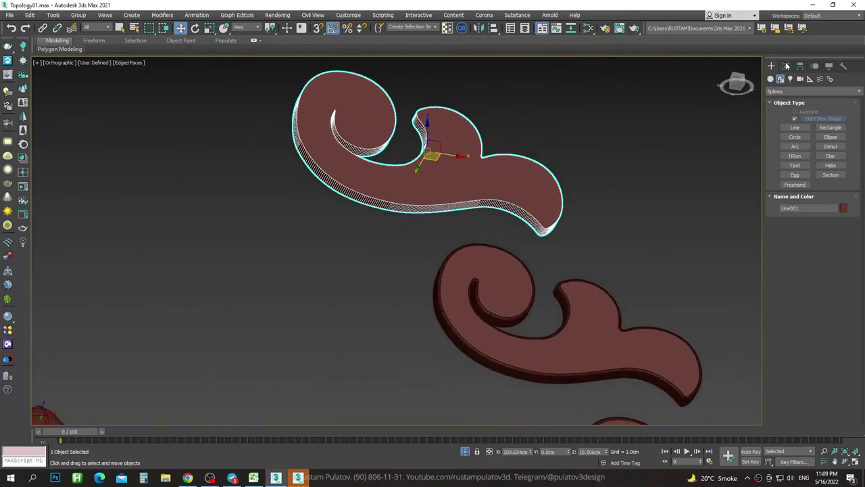
# Toggle Line001's Extrude modifier off and on, orbiting to compare the bare spline with the solid.
pyautogui.click(786, 66)
pyautogui.click(771, 152)
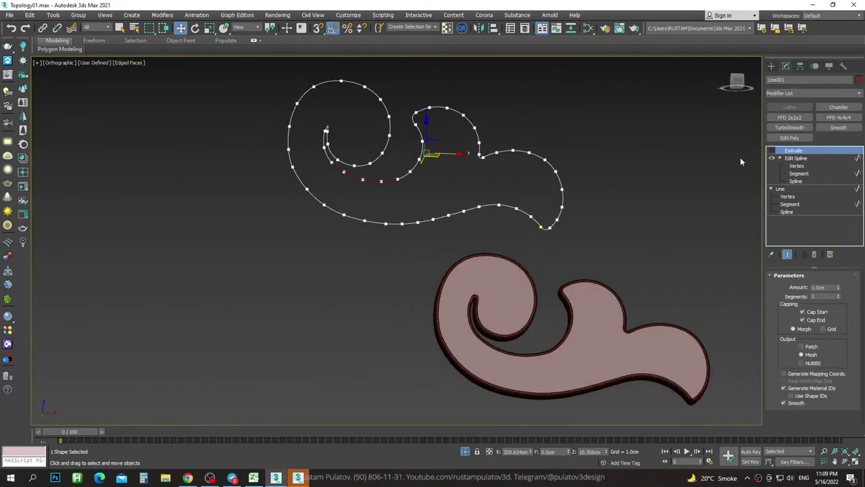
pyautogui.click(772, 152)
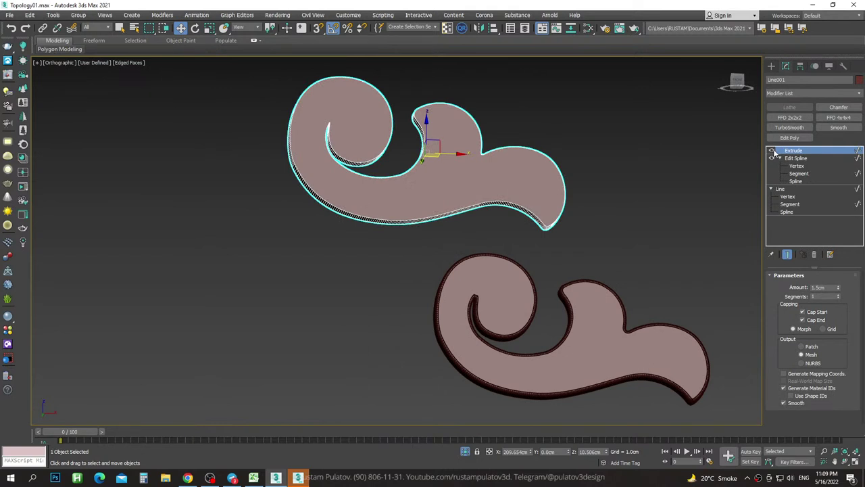
pyautogui.keyDown('alt'); pyautogui.moveTo(570, 179); pyautogui.dragTo(570, 187, button='middle'); pyautogui.keyUp('alt')
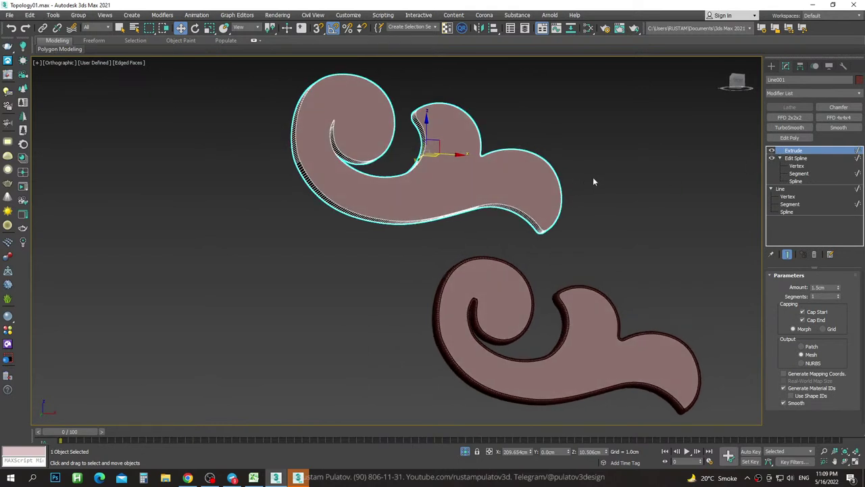
pyautogui.moveTo(606, 176)
pyautogui.keyDown('alt'); pyautogui.mouseDown(button='middle')
pyautogui.moveTo(530, 151)
pyautogui.moveTo(449, 158)
pyautogui.mouseUp(button='middle'); pyautogui.keyUp('alt')
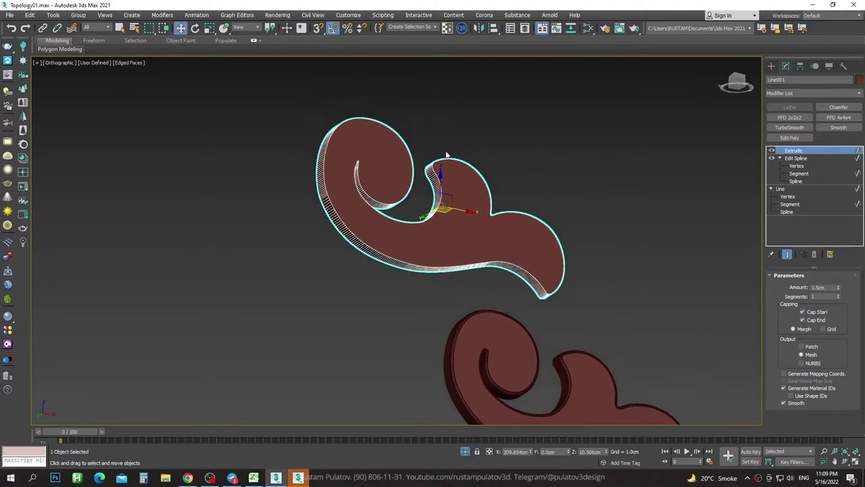
pyautogui.keyDown('alt'); pyautogui.moveTo(442, 202); pyautogui.dragTo(473, 189, button='middle'); pyautogui.keyUp('alt')
pyautogui.click(771, 152)
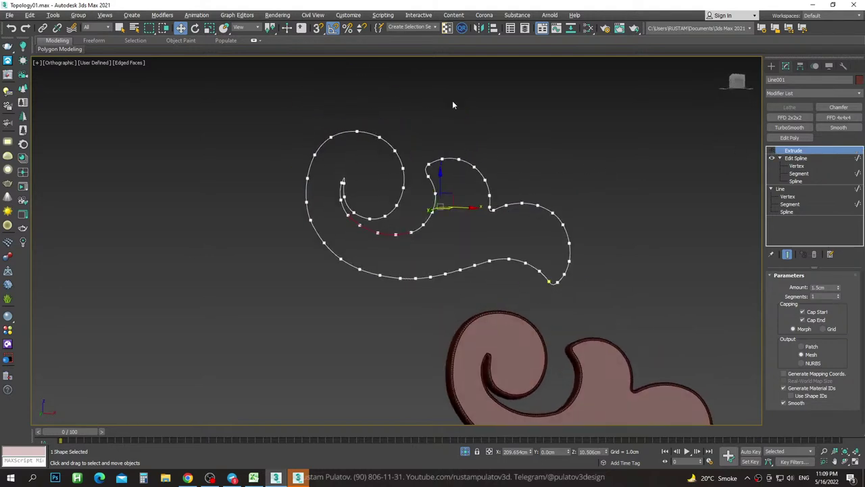
pyautogui.click(772, 151)
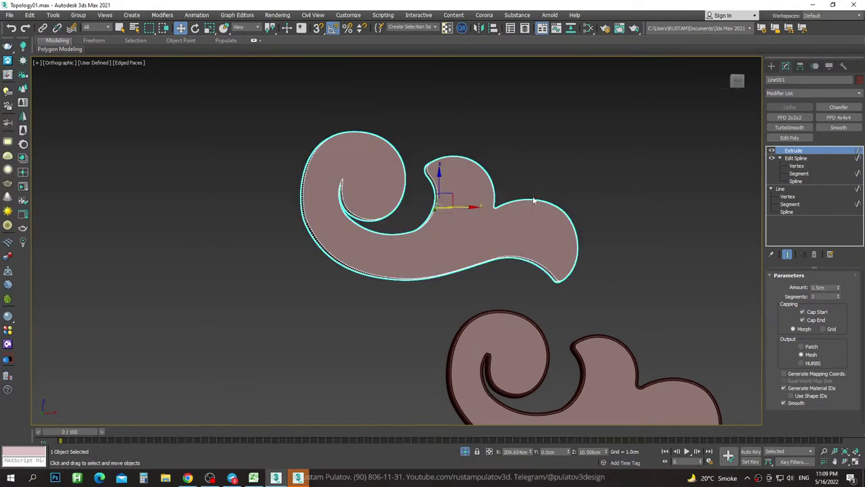
pyautogui.moveTo(534, 200)
pyautogui.keyDown('alt'); pyautogui.mouseDown(button='middle')
pyautogui.moveTo(553, 193)
pyautogui.moveTo(515, 196)
pyautogui.moveTo(523, 197)
pyautogui.mouseUp(button='middle'); pyautogui.keyUp('alt')
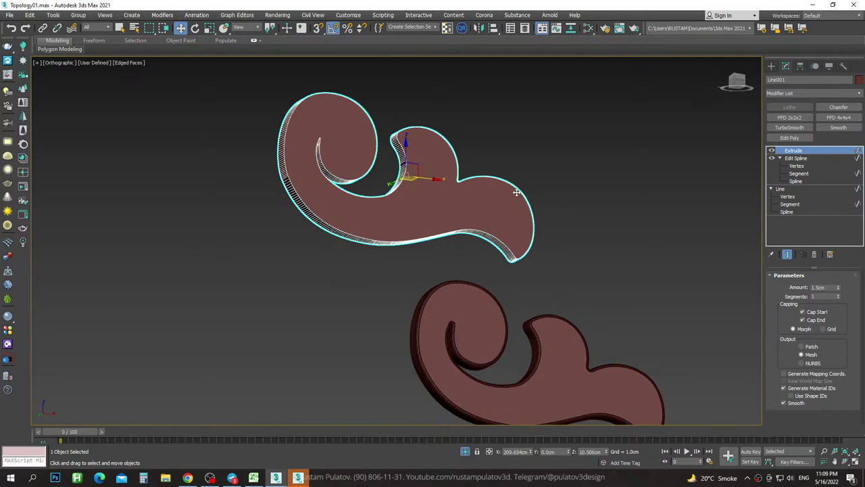
pyautogui.keyDown('alt'); pyautogui.moveTo(516, 192); pyautogui.dragTo(487, 184, button='middle'); pyautogui.keyUp('alt')
# Turn the view to the lower spiral, then select and zoom in on Line002.
pyautogui.click(511, 158)
pyautogui.click(426, 201)
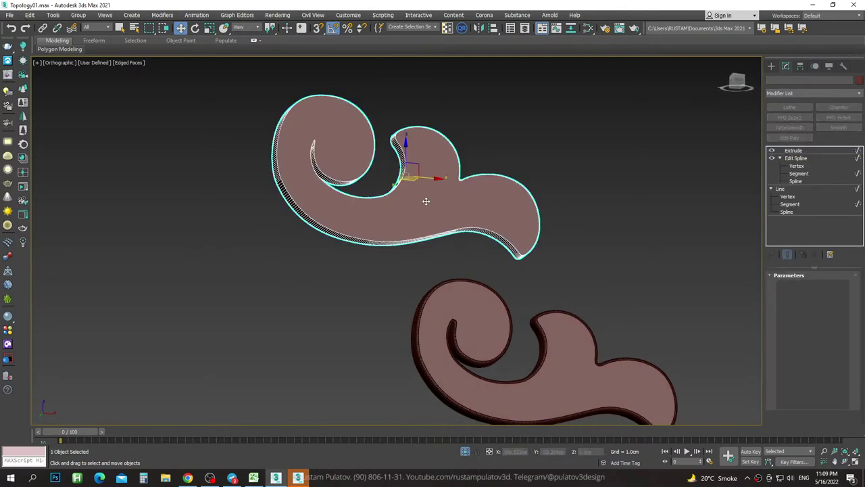
pyautogui.moveTo(459, 226); pyautogui.dragTo(446, 197, button='middle')
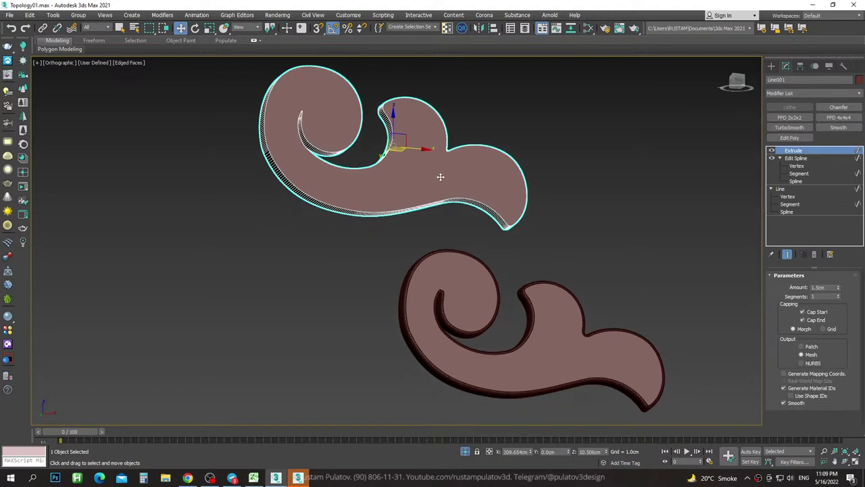
pyautogui.moveTo(470, 187)
pyautogui.keyDown('alt'); pyautogui.mouseDown(button='middle')
pyautogui.moveTo(496, 213)
pyautogui.moveTo(482, 267)
pyautogui.moveTo(433, 209)
pyautogui.mouseUp(button='middle'); pyautogui.keyUp('alt')
pyautogui.click(433, 209)
pyautogui.scroll(5, 465, 224)
pyautogui.scroll(-2, 421, 187)
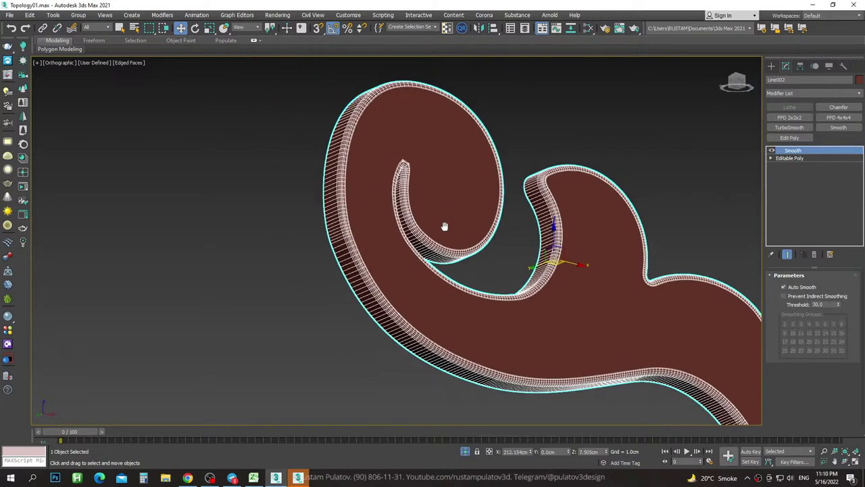
pyautogui.scroll(1, 443, 228)
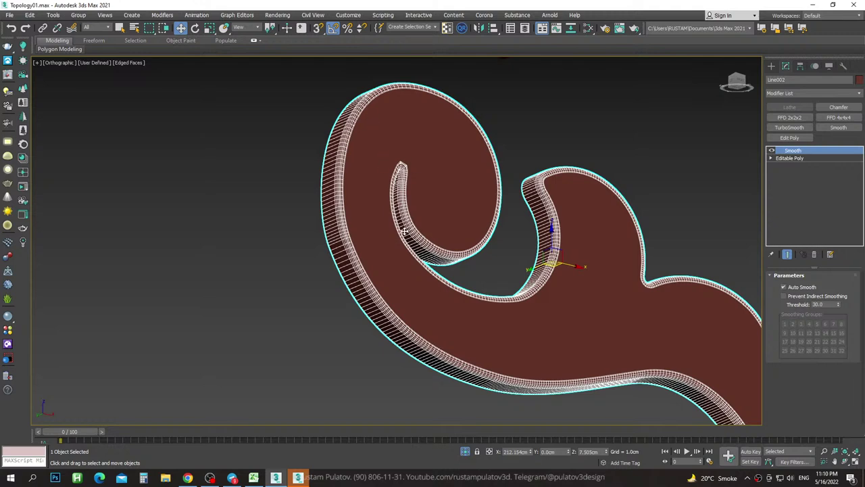
pyautogui.scroll(-2, 460, 255)
pyautogui.scroll(1, 335, 215)
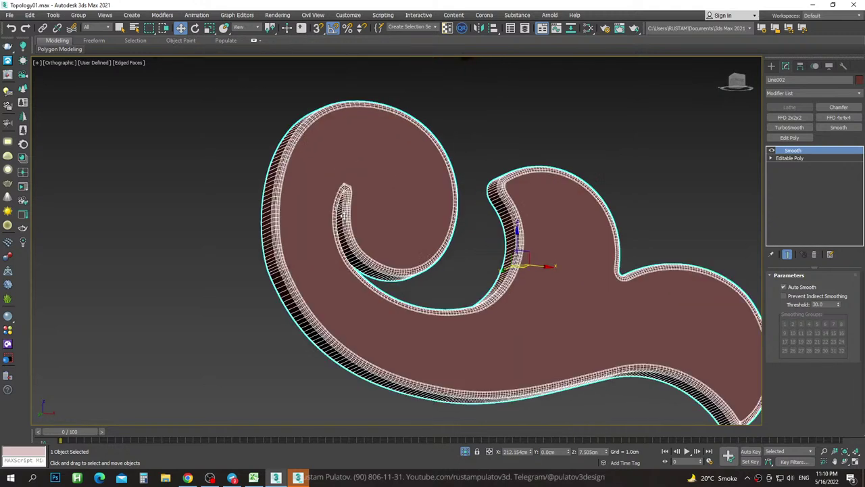
pyautogui.scroll(1, 356, 226)
pyautogui.scroll(1, 505, 175)
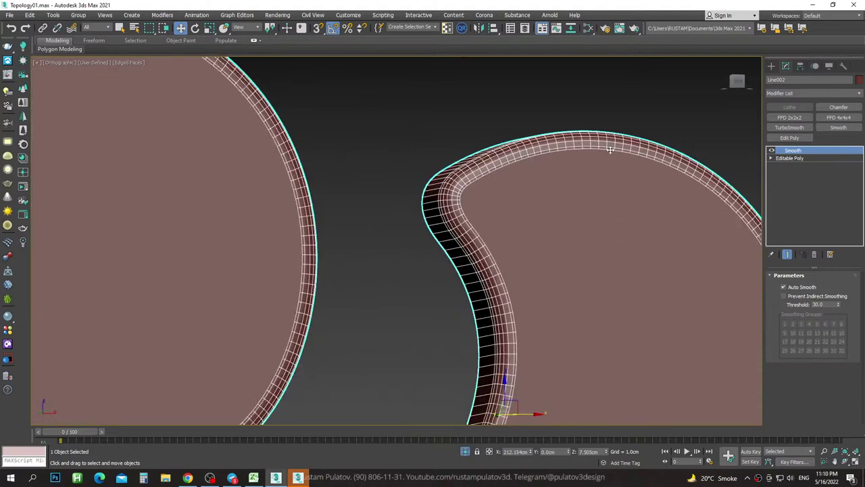
pyautogui.scroll(-5, 392, 145)
pyautogui.moveTo(392, 145)
pyautogui.keyDown('alt'); pyautogui.mouseDown(button='middle')
pyautogui.moveTo(500, 278)
pyautogui.moveTo(480, 150)
pyautogui.moveTo(456, 170)
pyautogui.mouseUp(button='middle'); pyautogui.keyUp('alt')
pyautogui.scroll(5, 370, 133)
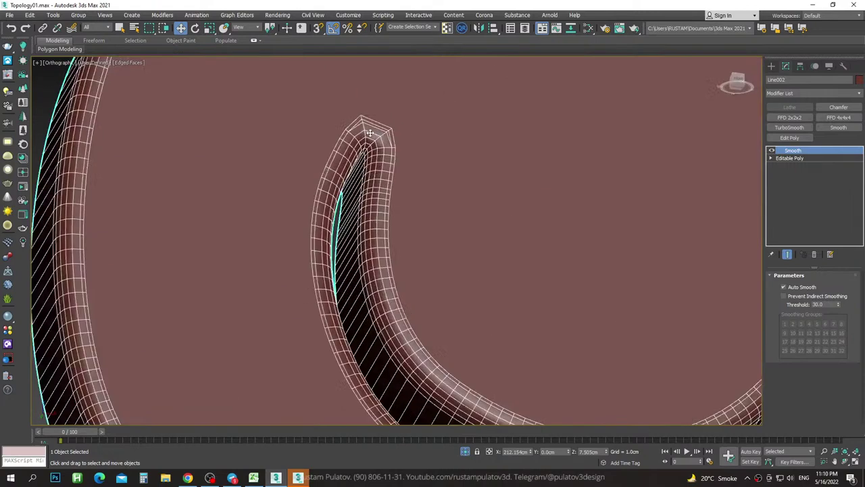
pyautogui.keyDown('alt'); pyautogui.moveTo(370, 133); pyautogui.dragTo(396, 142, button='middle'); pyautogui.keyUp('alt')
pyautogui.scroll(-5, 396, 141)
pyautogui.scroll(-2, 401, 194)
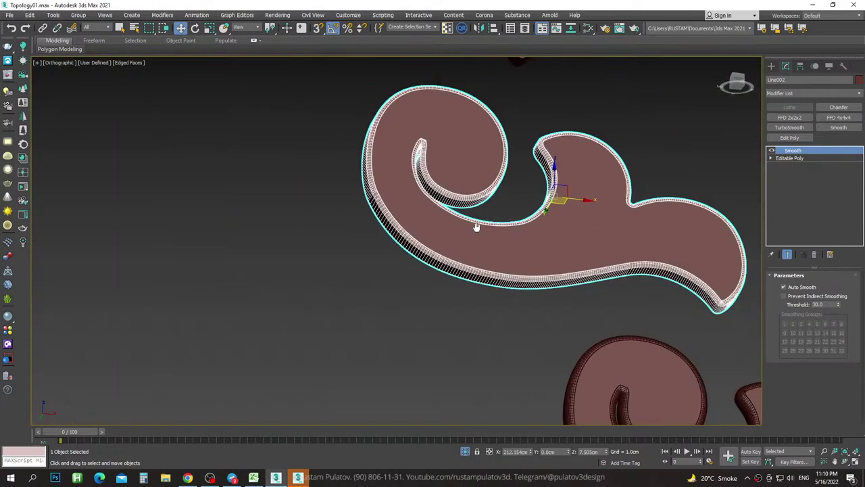
pyautogui.scroll(-3, 473, 230)
# Bring the swirl's inner curl into view and turn off Edged Faces with F4.
pyautogui.moveTo(517, 272); pyautogui.dragTo(593, 327, button='middle')
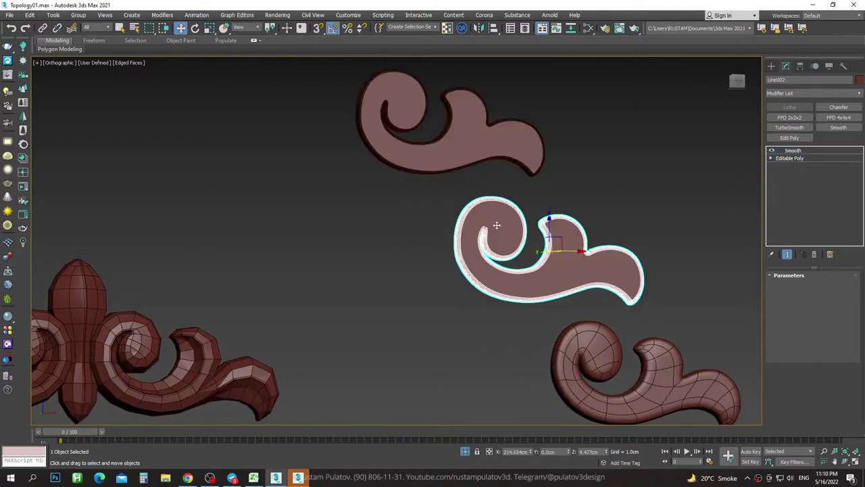
pyautogui.moveTo(497, 224); pyautogui.dragTo(426, 208, button='middle')
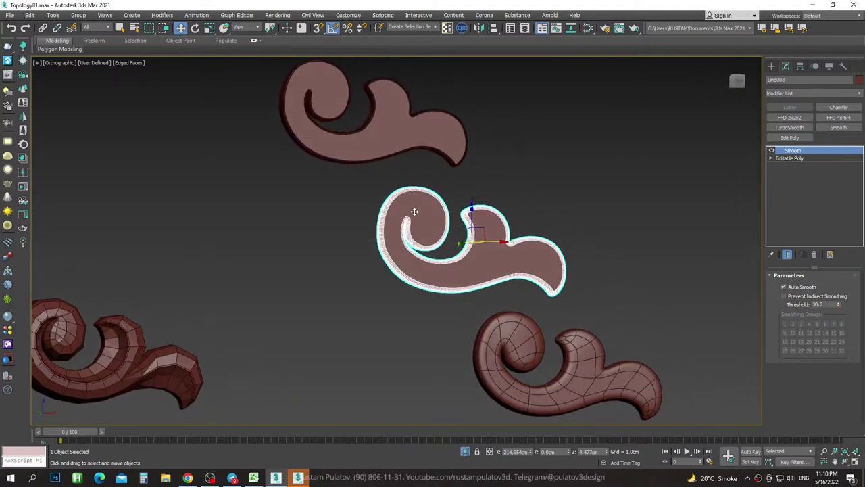
pyautogui.scroll(5, 415, 211)
pyautogui.scroll(-3, 362, 218)
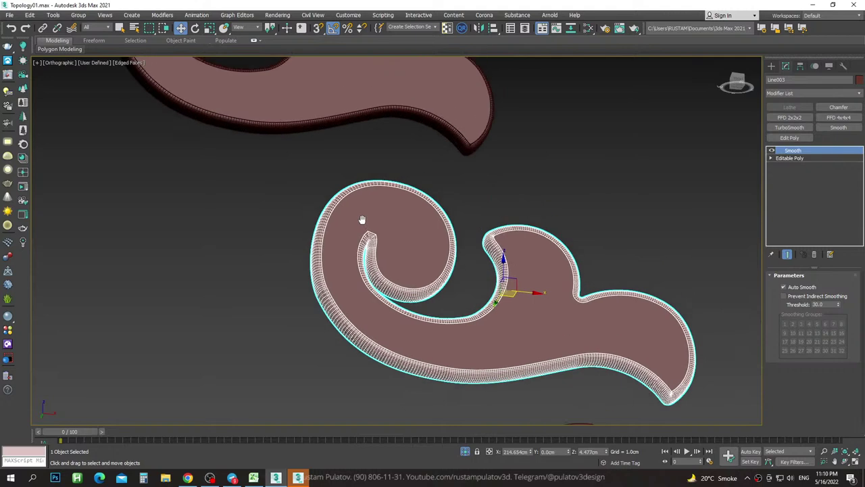
pyautogui.press('F4')
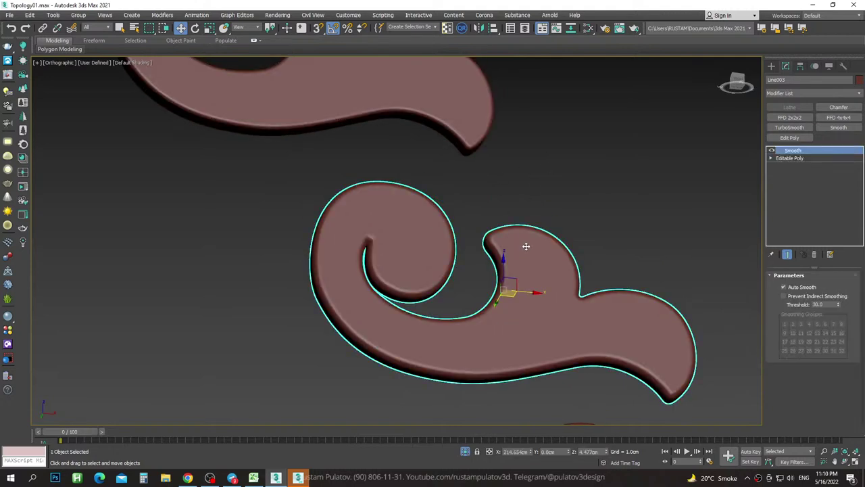
# Pan across the scene, deselect and reselect Line002, and orbit around it.
pyautogui.scroll(-2, 581, 188)
pyautogui.moveTo(581, 188)
pyautogui.mouseDown(button='middle')
pyautogui.moveTo(577, 213)
pyautogui.moveTo(476, 183)
pyautogui.mouseUp(button='middle')
pyautogui.click(543, 173)
pyautogui.click(570, 289)
pyautogui.keyDown('alt'); pyautogui.moveTo(570, 289); pyautogui.dragTo(473, 284, button='middle'); pyautogui.keyUp('alt')
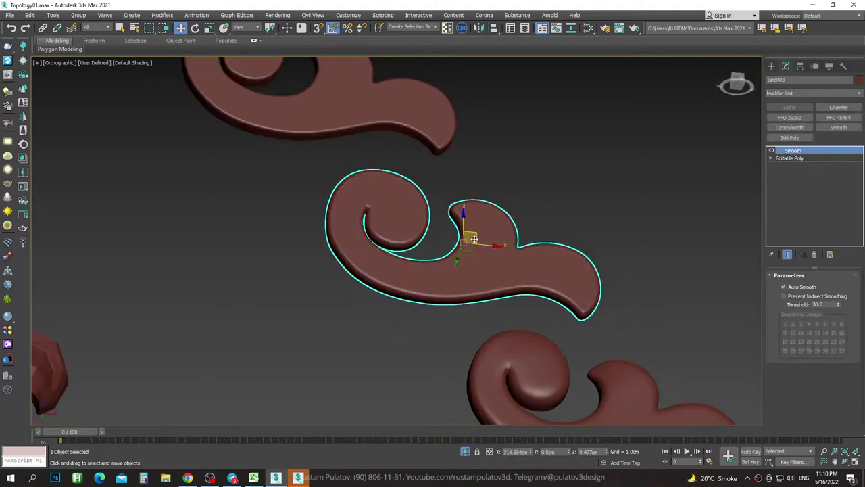
# Zoom around the scene and select the TurboSmoothed swirl Plane002.
pyautogui.scroll(3, 415, 277)
pyautogui.scroll(2, 425, 283)
pyautogui.scroll(-2, 410, 276)
pyautogui.scroll(-2, 459, 271)
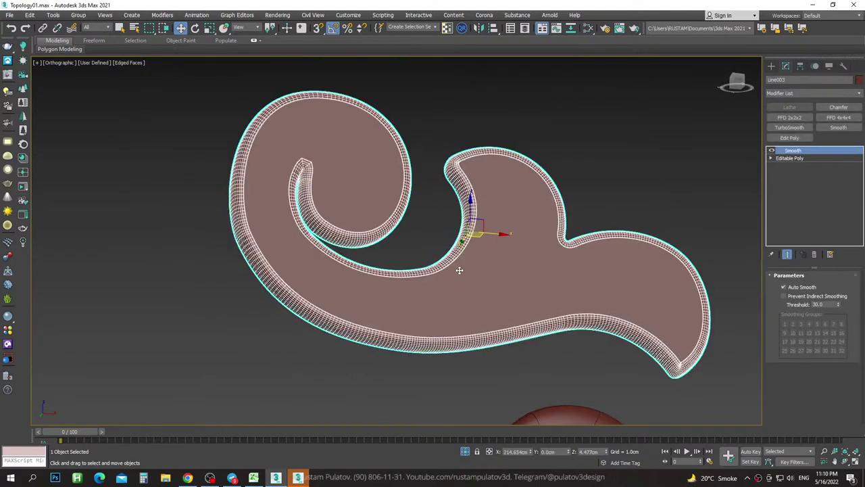
pyautogui.scroll(-3, 459, 277)
pyautogui.scroll(-3, 459, 278)
pyautogui.click(467, 277)
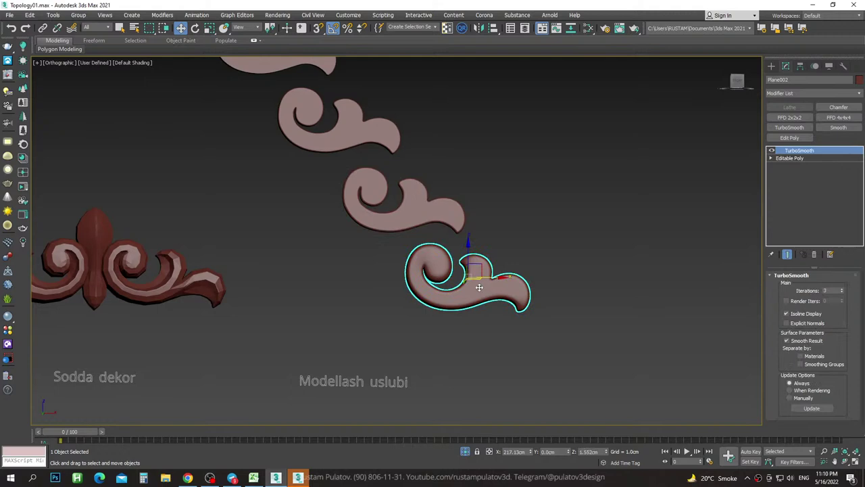
pyautogui.scroll(3, 467, 274)
pyautogui.scroll(-2, 474, 297)
pyautogui.scroll(4, 480, 304)
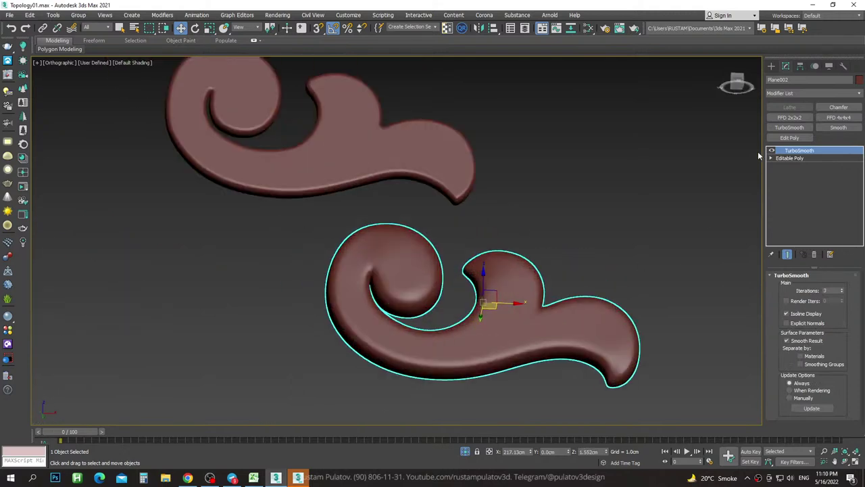
pyautogui.click(772, 150)
pyautogui.press('F4')
pyautogui.moveTo(532, 253)
pyautogui.keyDown('alt'); pyautogui.mouseDown(button='middle')
pyautogui.moveTo(575, 209)
pyautogui.moveTo(637, 236)
pyautogui.moveTo(537, 187)
pyautogui.mouseUp(button='middle'); pyautogui.keyUp('alt')
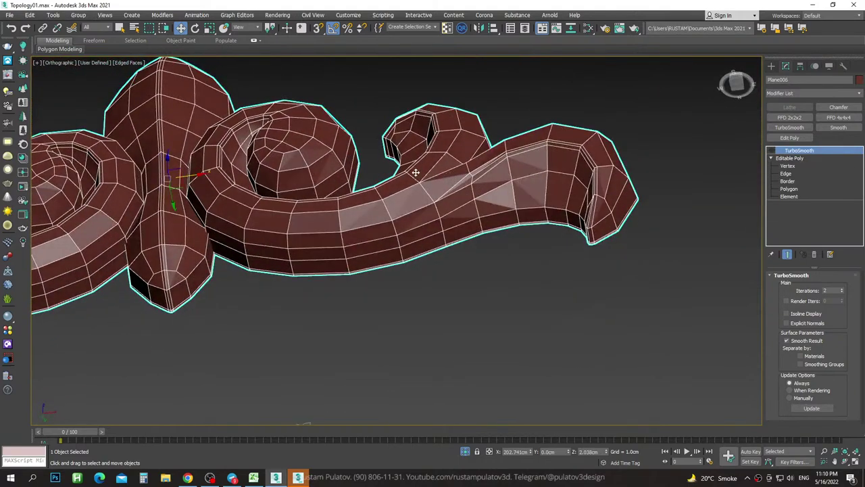
pyautogui.click(772, 150)
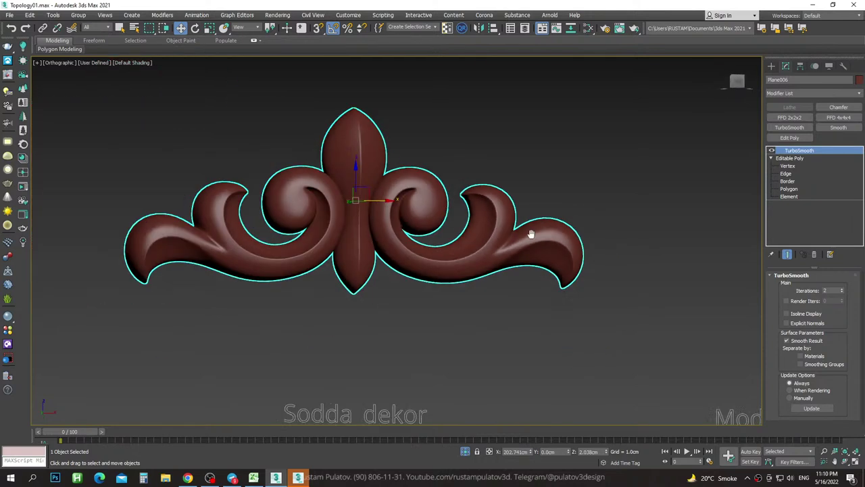
pyautogui.press('F4')
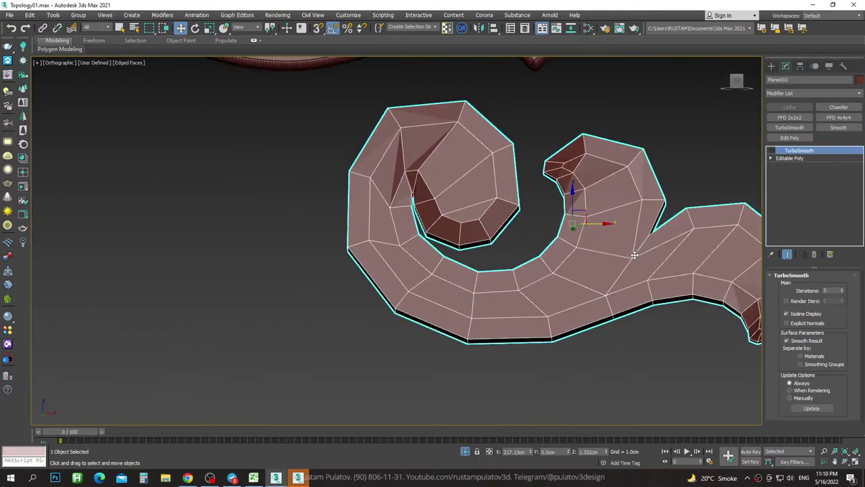
pyautogui.moveTo(470, 299); pyautogui.dragTo(325, 303, button='middle')
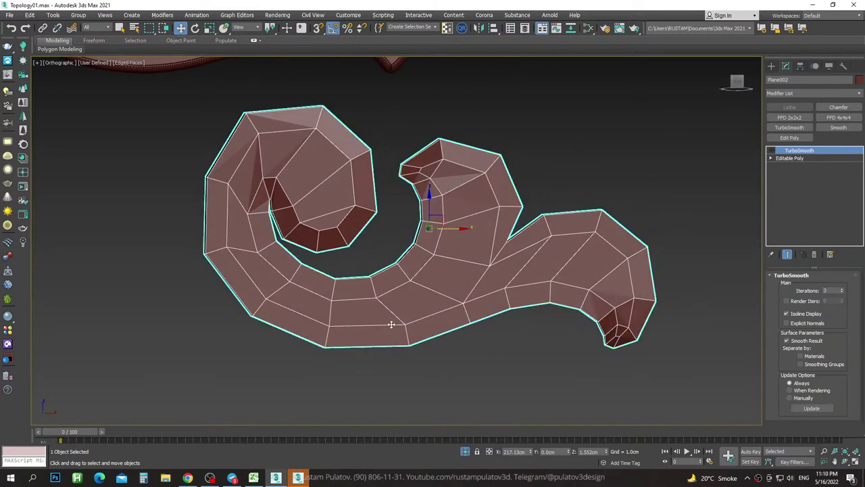
pyautogui.keyDown('alt'); pyautogui.moveTo(353, 300); pyautogui.dragTo(286, 275, button='middle'); pyautogui.keyUp('alt')
pyautogui.hotkey('shift', 'z')
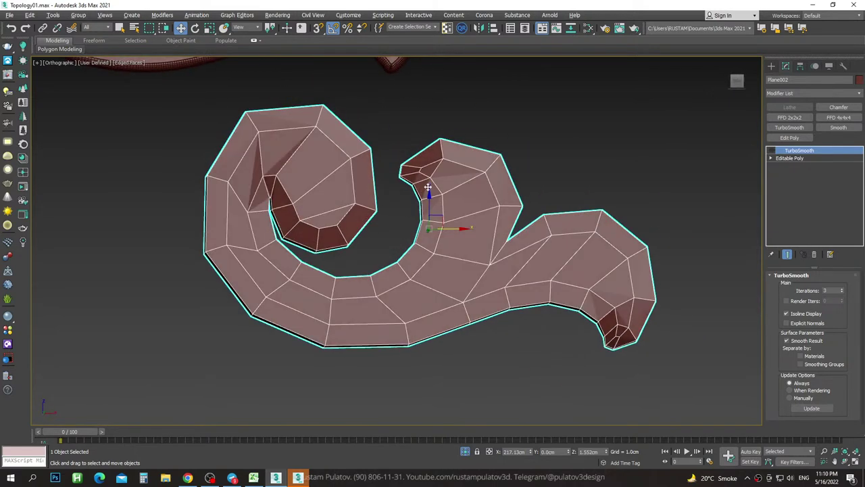
pyautogui.moveTo(364, 152)
pyautogui.keyDown('alt'); pyautogui.mouseDown(button='middle')
pyautogui.moveTo(352, 179)
pyautogui.moveTo(346, 173)
pyautogui.mouseUp(button='middle'); pyautogui.keyUp('alt')
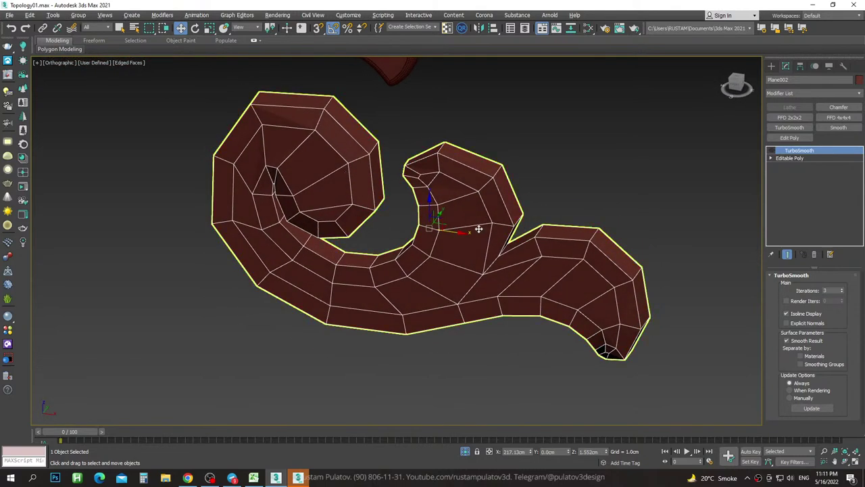
pyautogui.hotkey('shift', 'z')
pyautogui.hotkey('shift', 'z')
pyautogui.keyDown('alt'); pyautogui.moveTo(232, 247); pyautogui.dragTo(284, 250, button='middle'); pyautogui.keyUp('alt')
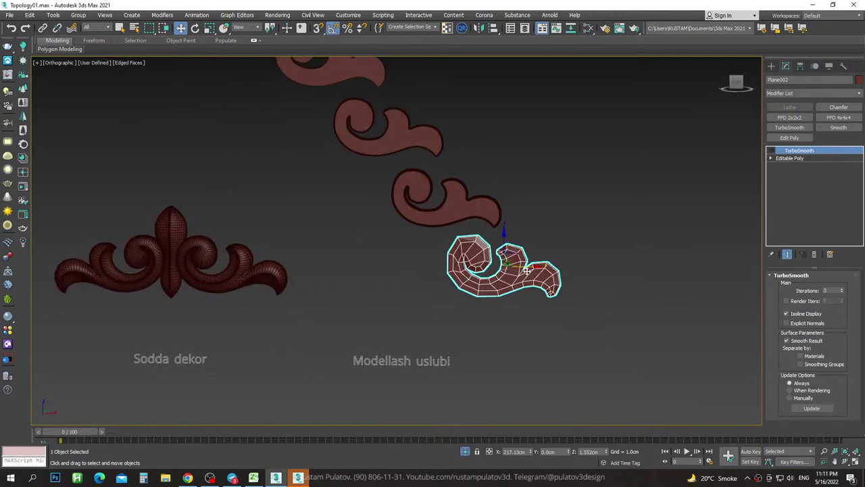
pyautogui.press('z')
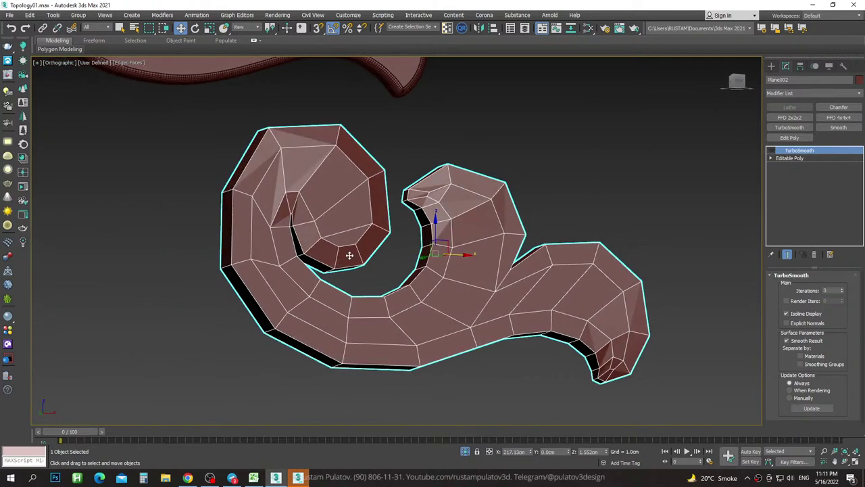
pyautogui.click(773, 150)
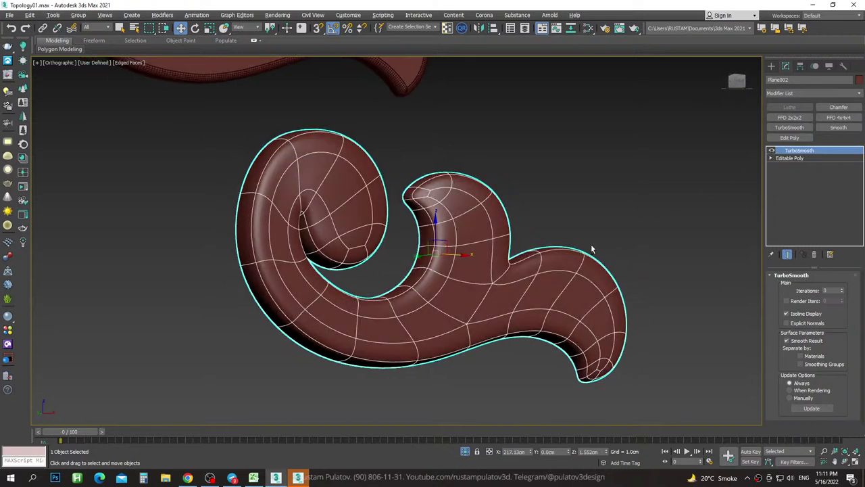
pyautogui.click(607, 222)
pyautogui.click(557, 284)
pyautogui.press('F4')
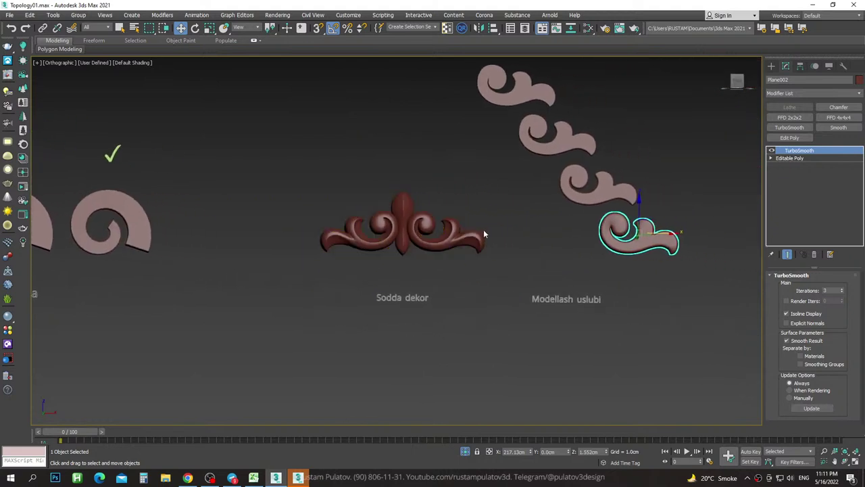
pyautogui.click(372, 241)
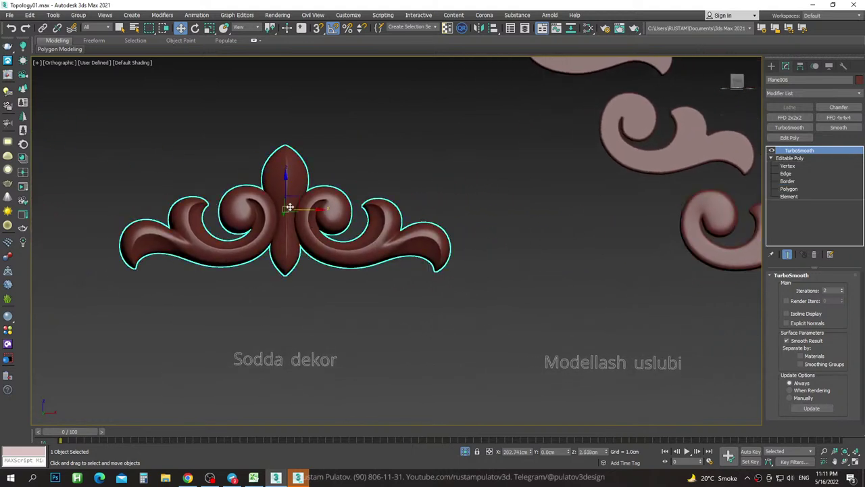
pyautogui.moveTo(307, 211)
pyautogui.mouseDown(button='middle')
pyautogui.moveTo(213, 209)
pyautogui.moveTo(367, 228)
pyautogui.mouseUp(button='middle')
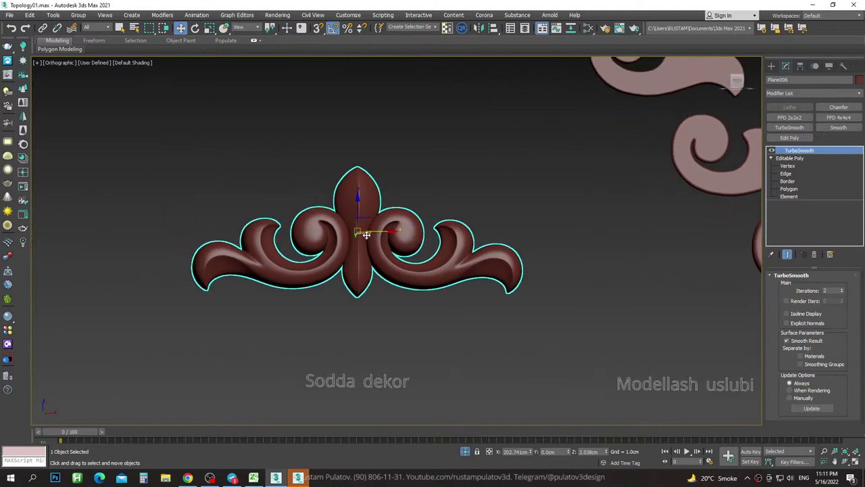
pyautogui.scroll(5, 371, 228)
pyautogui.scroll(-5, 378, 231)
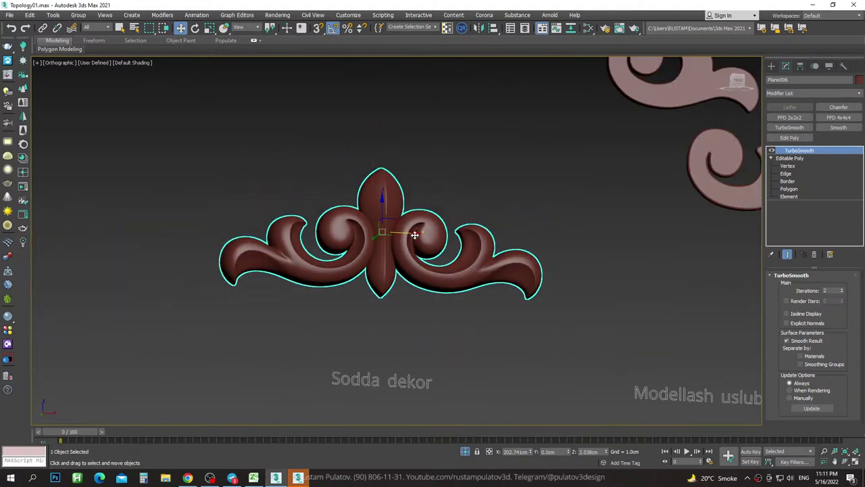
pyautogui.scroll(1, 386, 232)
pyautogui.scroll(6, 399, 240)
pyautogui.scroll(-2, 370, 242)
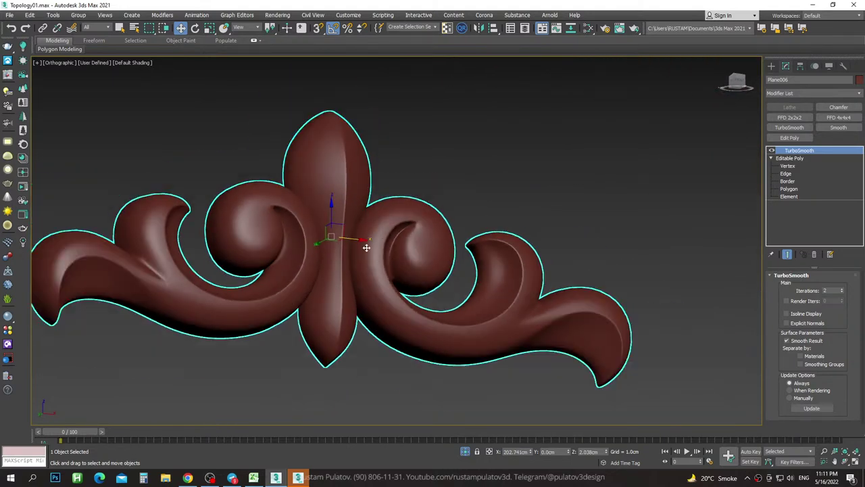
pyautogui.scroll(-3, 379, 260)
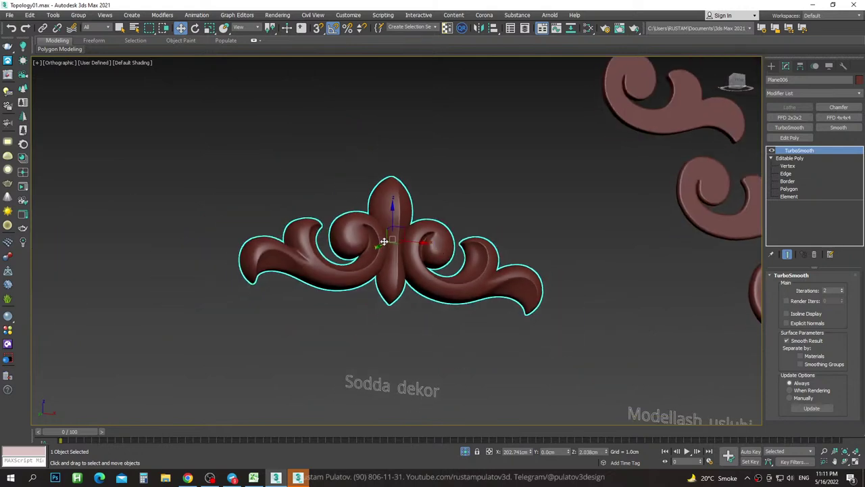
pyautogui.scroll(4, 365, 241)
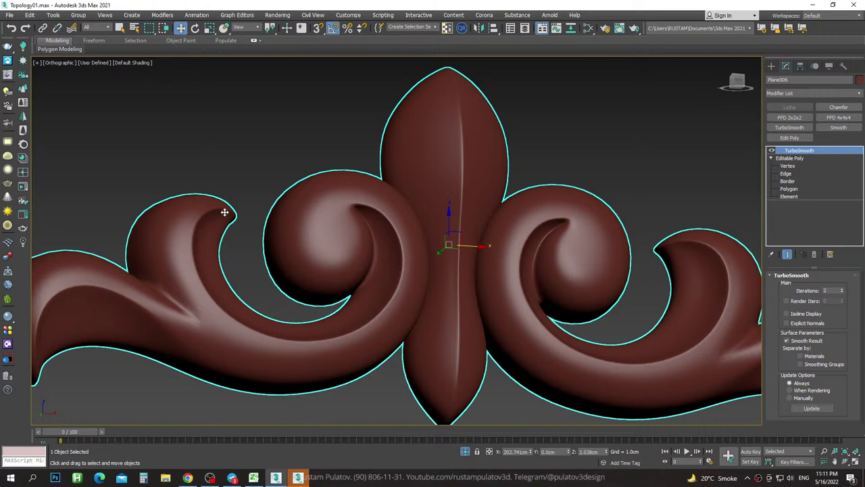
pyautogui.scroll(-2, 280, 234)
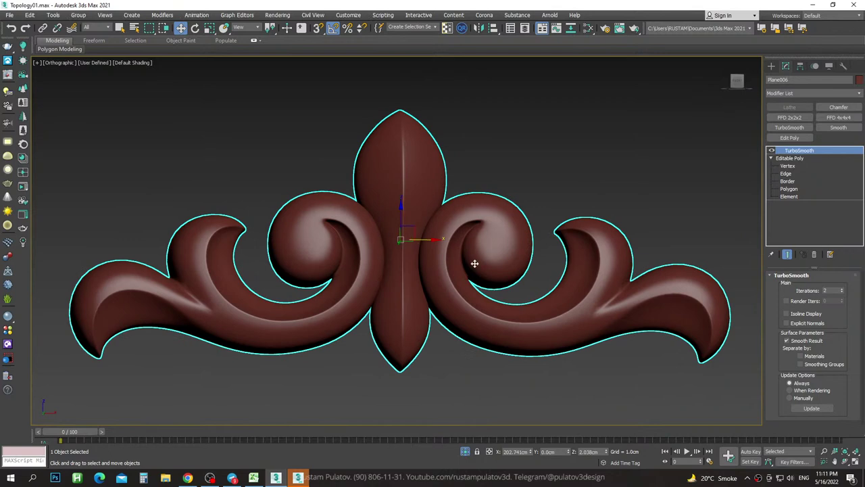
pyautogui.scroll(-3, 446, 269)
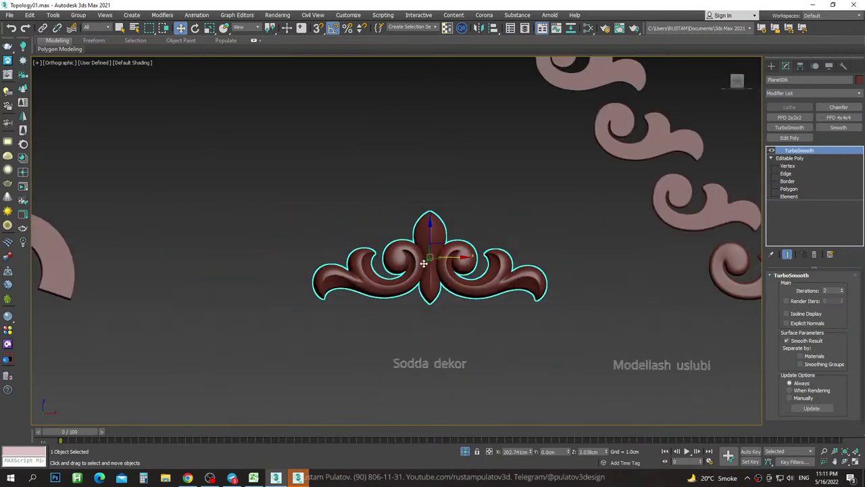
pyautogui.scroll(-2, 422, 255)
pyautogui.moveTo(518, 266); pyautogui.dragTo(408, 257, button='middle')
pyautogui.scroll(5, 370, 256)
pyautogui.click(277, 231)
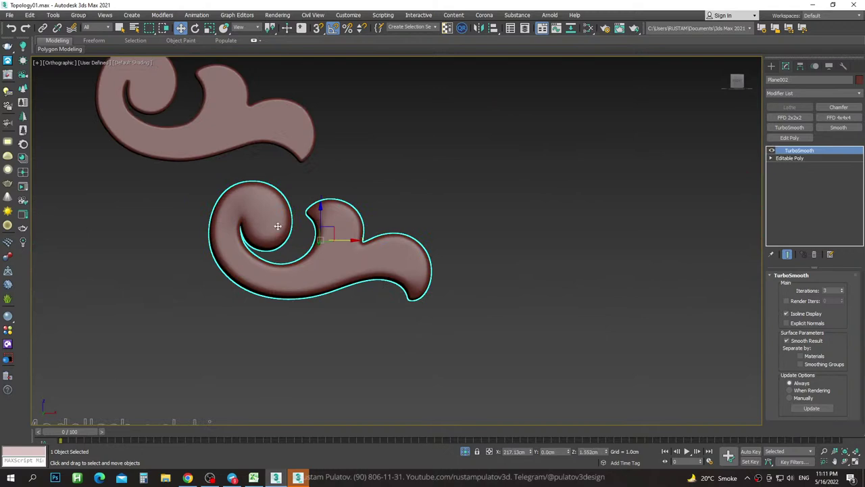
pyautogui.moveTo(315, 231); pyautogui.dragTo(410, 240, button='middle')
pyautogui.scroll(-3, 413, 242)
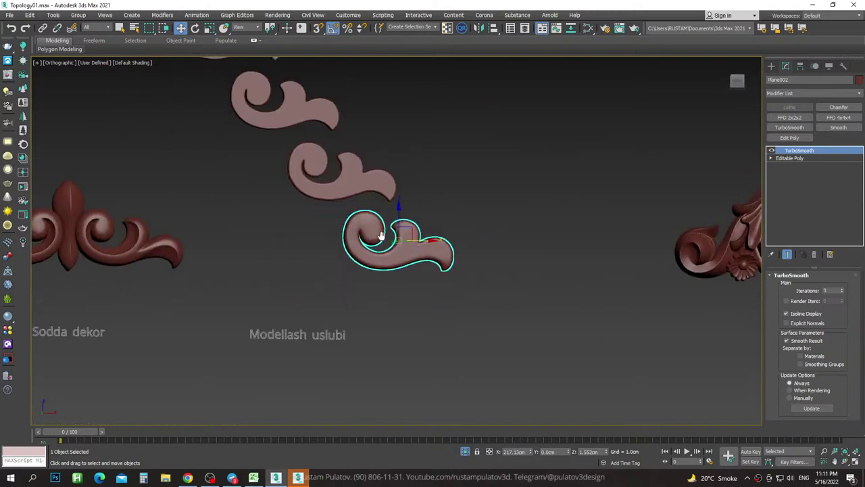
pyautogui.moveTo(108, 237); pyautogui.dragTo(332, 235, button='middle')
pyautogui.scroll(4, 332, 235)
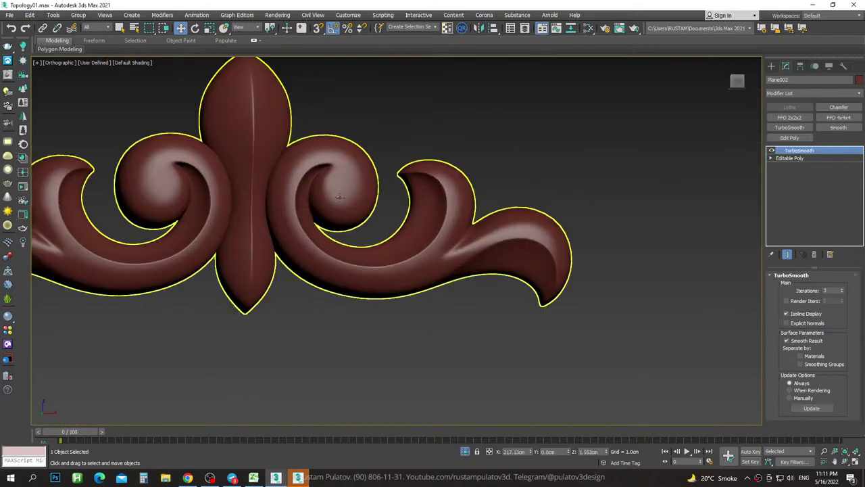
pyautogui.scroll(-1, 352, 186)
pyautogui.moveTo(352, 186); pyautogui.dragTo(420, 247, button='middle')
pyautogui.scroll(-2, 505, 220)
pyautogui.moveTo(505, 220); pyautogui.dragTo(479, 257, button='middle')
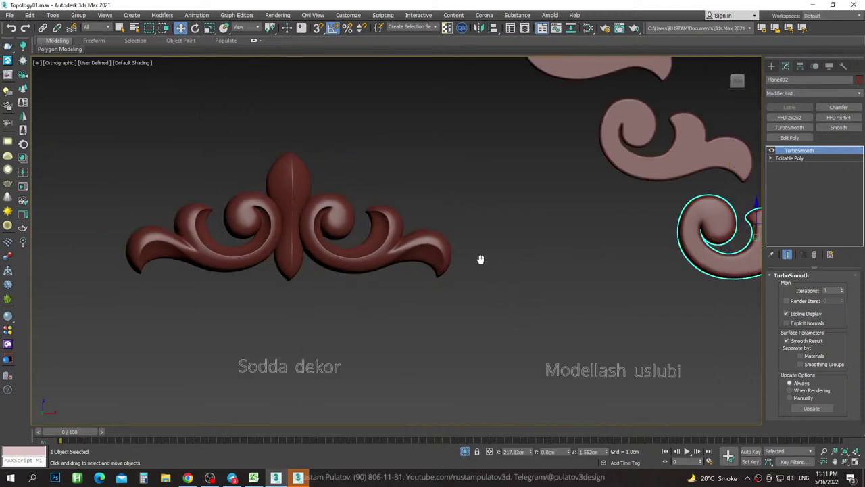
pyautogui.scroll(4, 554, 257)
pyautogui.scroll(2, 422, 157)
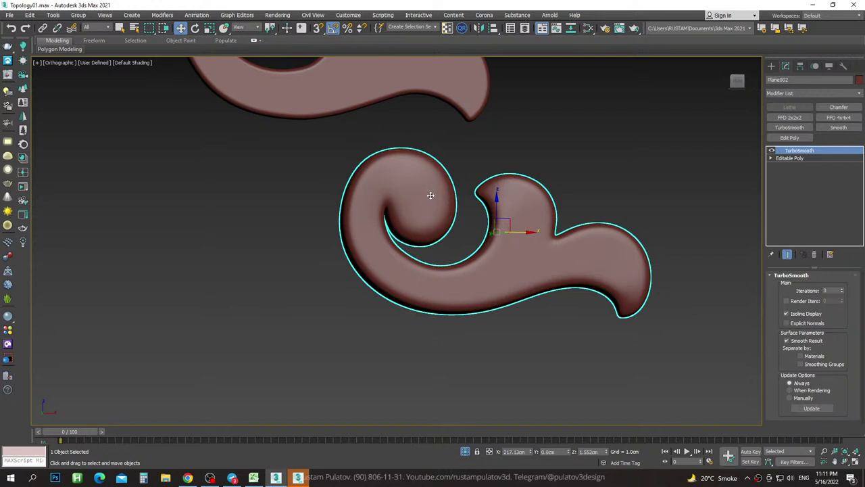
pyautogui.scroll(-4, 431, 194)
pyautogui.scroll(2, 444, 208)
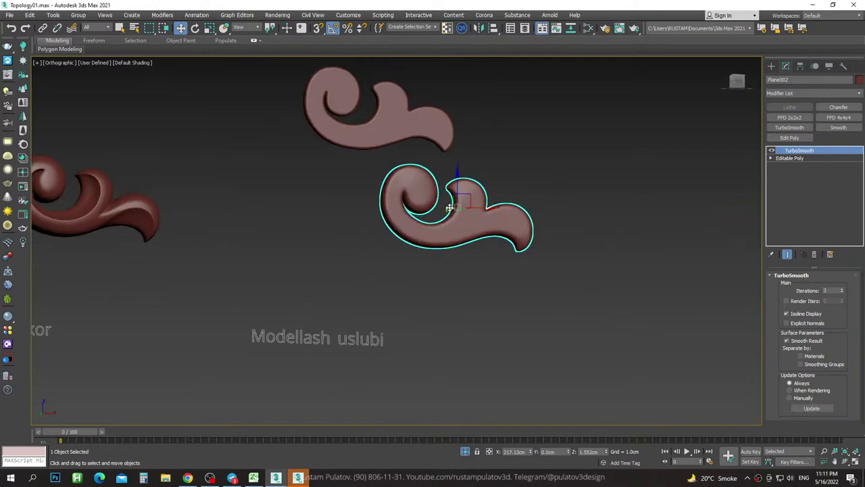
pyautogui.scroll(4, 442, 203)
pyautogui.scroll(-2, 442, 199)
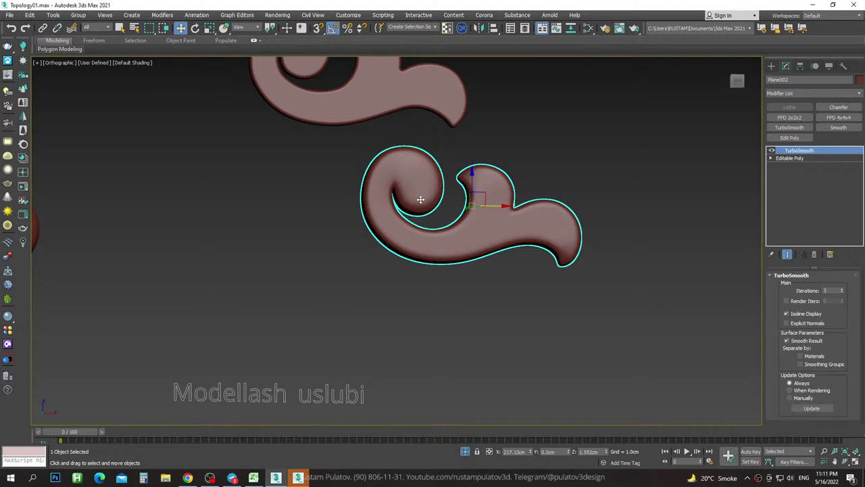
pyautogui.click(772, 151)
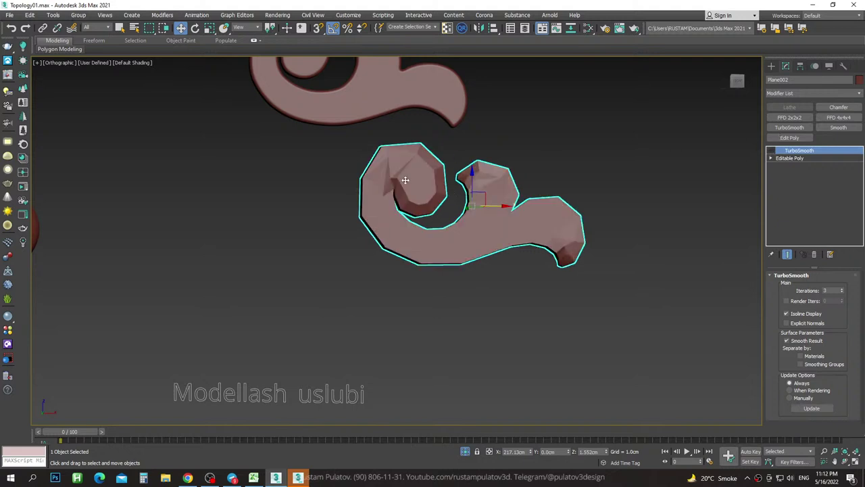
pyautogui.click(771, 150)
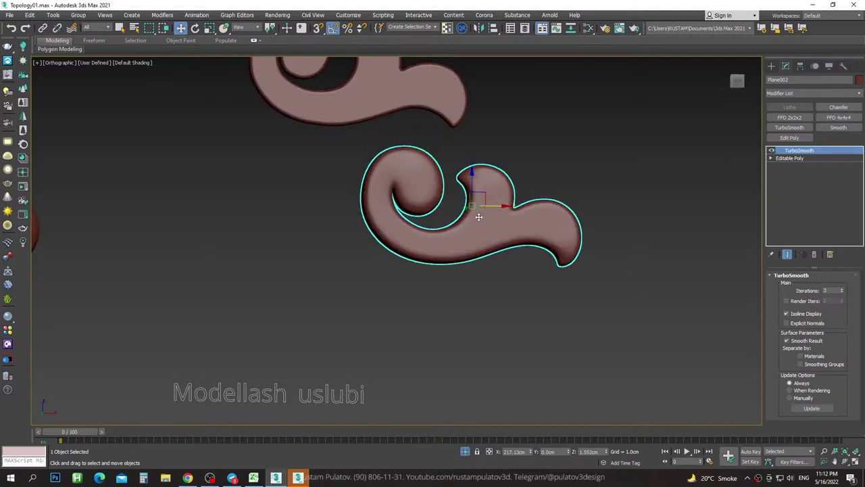
pyautogui.scroll(-5, 538, 247)
pyautogui.scroll(-5, 538, 247)
pyautogui.scroll(4, 534, 249)
# Zoom the view and deselect then reselect the scroll ornament.
pyautogui.scroll(-4, 531, 250)
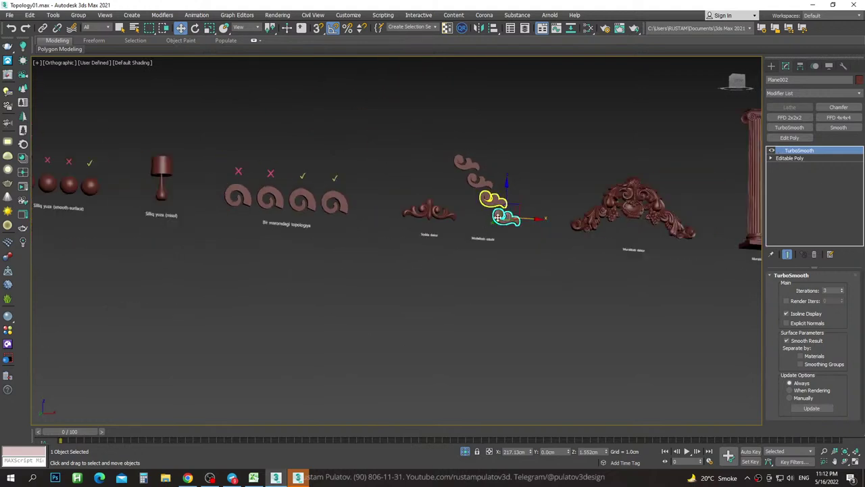
pyautogui.scroll(2, 529, 251)
pyautogui.click(528, 252)
pyautogui.click(507, 221)
# Zoom across the scene and select the large Murakkab dekor ornament, EUROPLAST_1.60.036.
pyautogui.scroll(2, 424, 213)
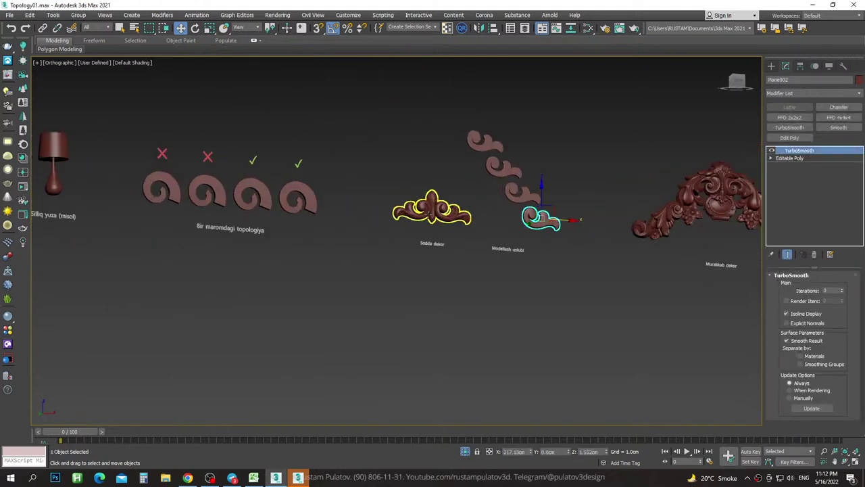
pyautogui.scroll(3, 568, 235)
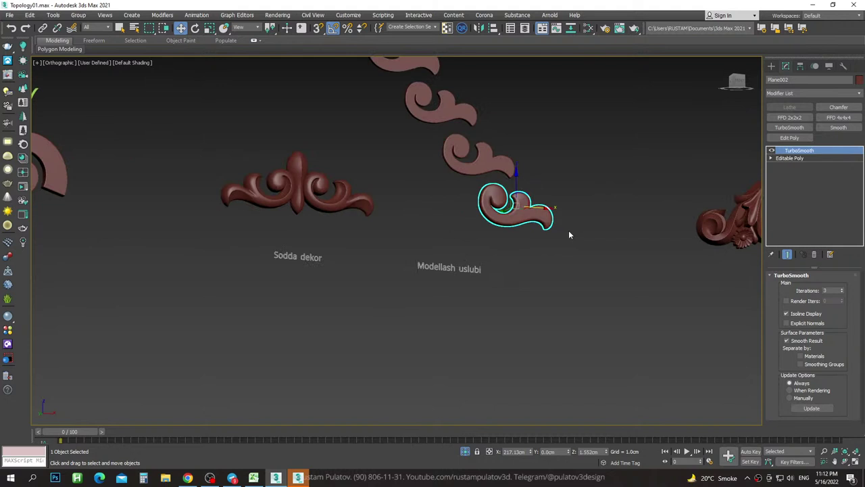
pyautogui.scroll(-3, 569, 235)
pyautogui.scroll(2, 513, 239)
pyautogui.scroll(3, 506, 220)
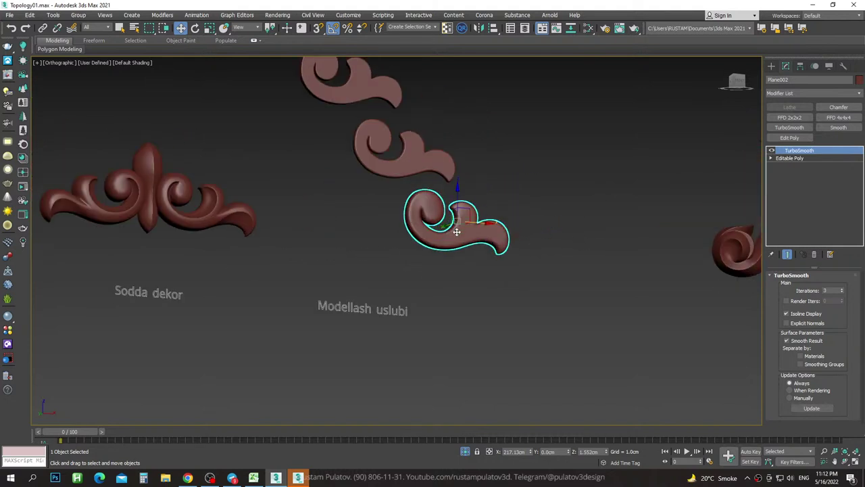
pyautogui.scroll(-3, 455, 299)
pyautogui.scroll(2, 443, 296)
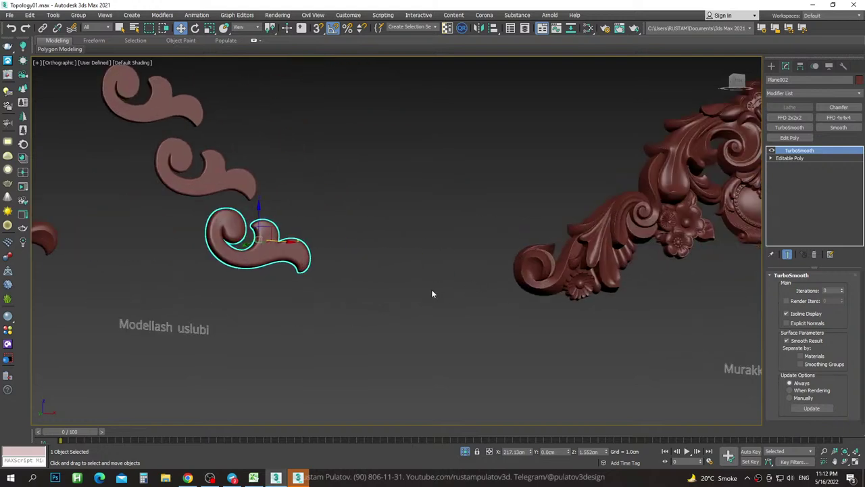
pyautogui.click(568, 288)
pyautogui.scroll(-3, 304, 299)
pyautogui.scroll(2, 448, 277)
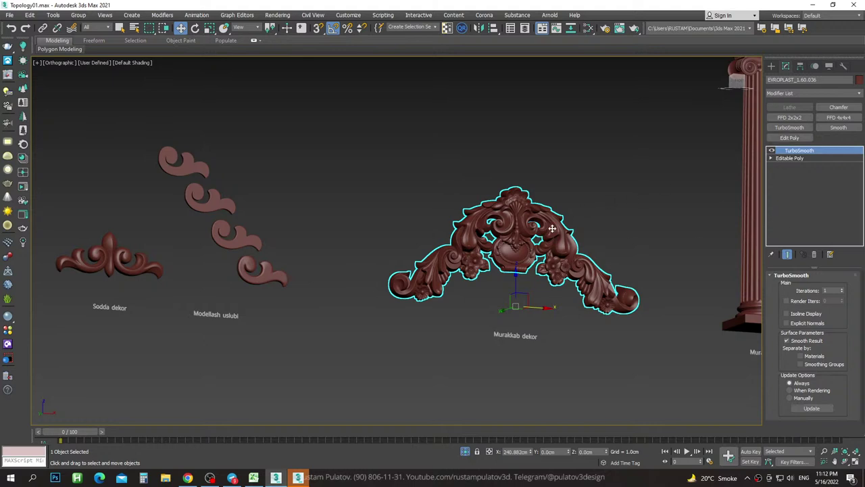
# Frame the selected Murakkab dekor ornament and orbit and zoom around it.
pyautogui.press('z')
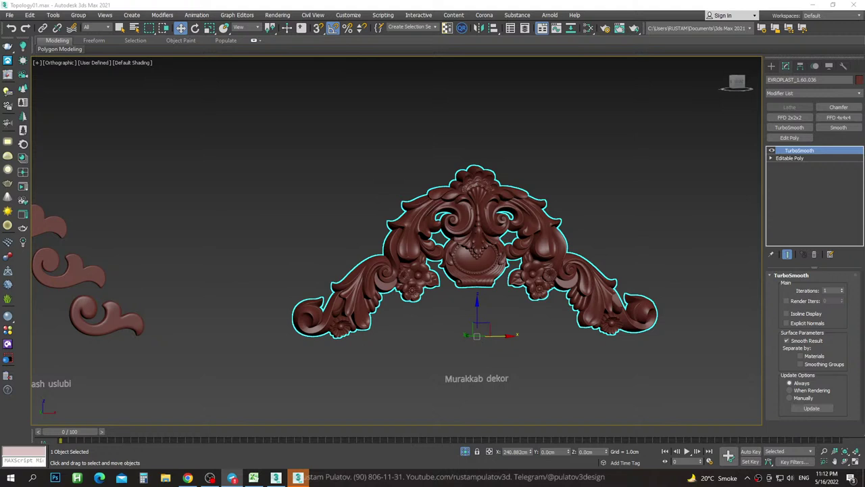
pyautogui.click(614, 264)
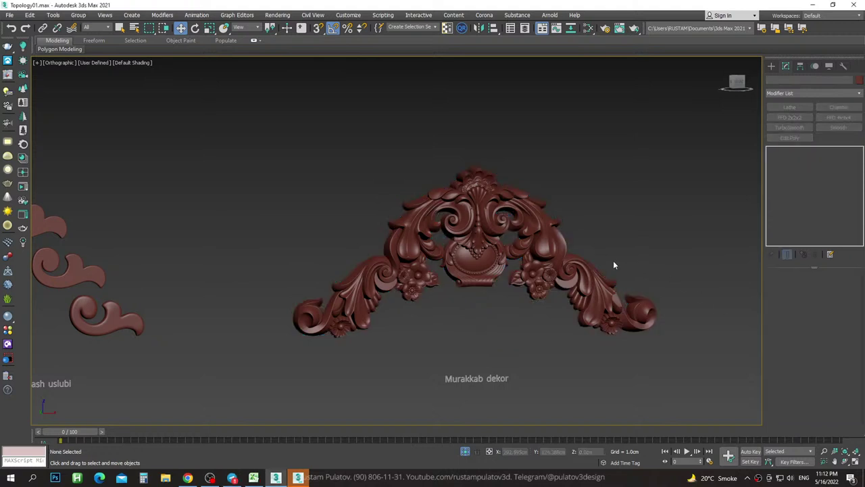
pyautogui.click(594, 284)
pyautogui.keyDown('alt'); pyautogui.moveTo(595, 284); pyautogui.dragTo(575, 322, button='middle'); pyautogui.keyUp('alt')
pyautogui.scroll(-3, 575, 323)
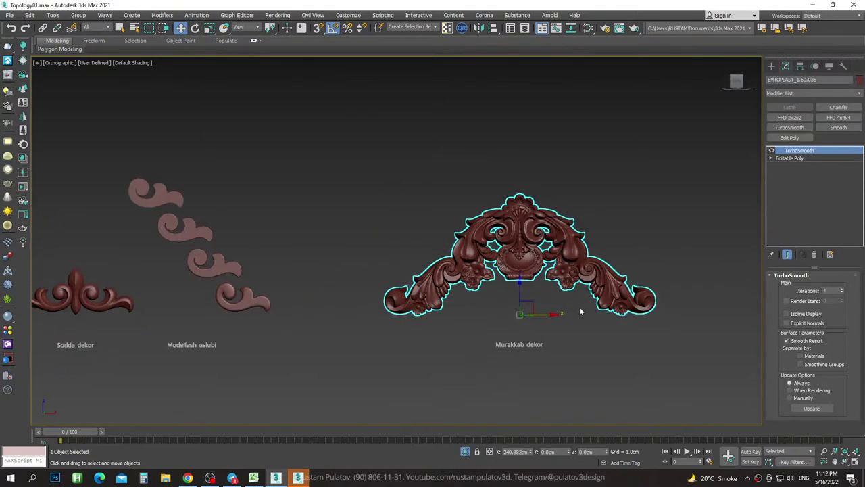
pyautogui.scroll(3, 583, 313)
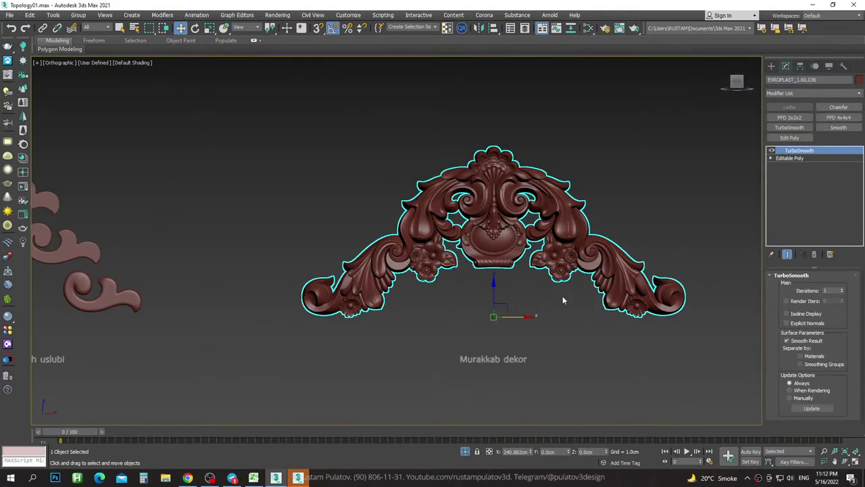
pyautogui.scroll(3, 558, 291)
pyautogui.scroll(2, 558, 291)
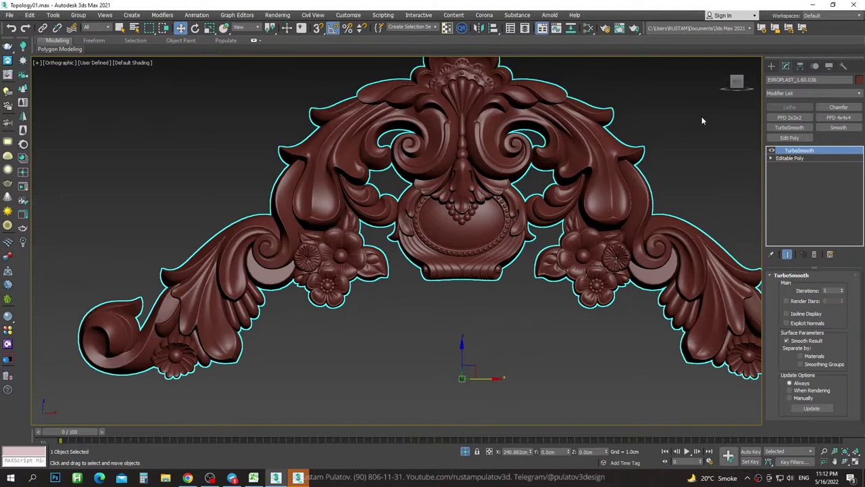
# Switch to Front view, frame the ornament, then orbit off the front angle and reselect it.
pyautogui.press('f')
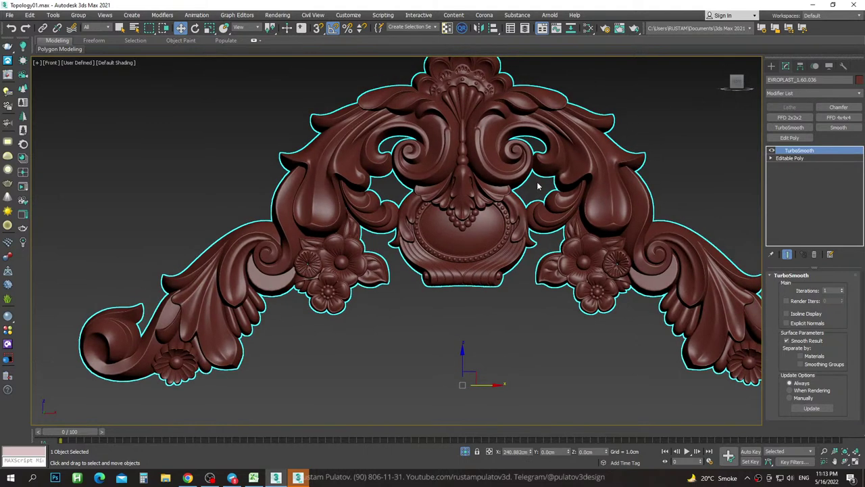
pyautogui.press('z')
pyautogui.click(626, 172)
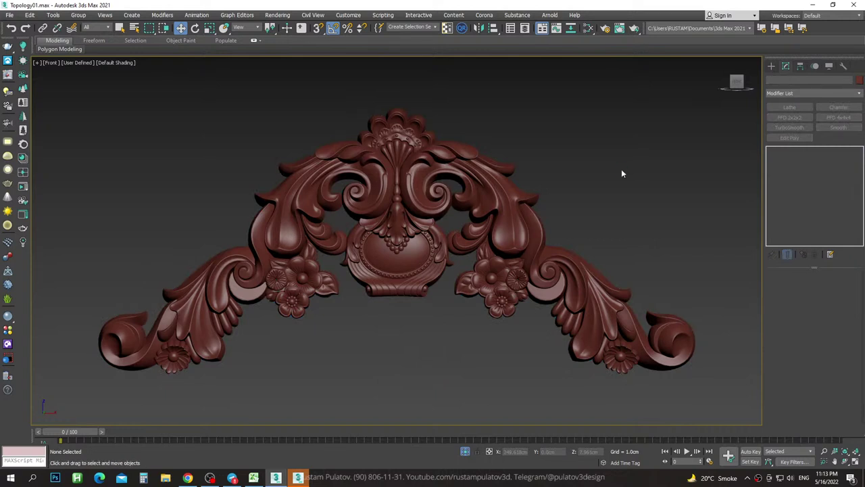
pyautogui.keyDown('alt'); pyautogui.moveTo(622, 174); pyautogui.dragTo(548, 56, button='middle'); pyautogui.keyUp('alt')
pyautogui.click(454, 190)
pyautogui.scroll(-5, 471, 180)
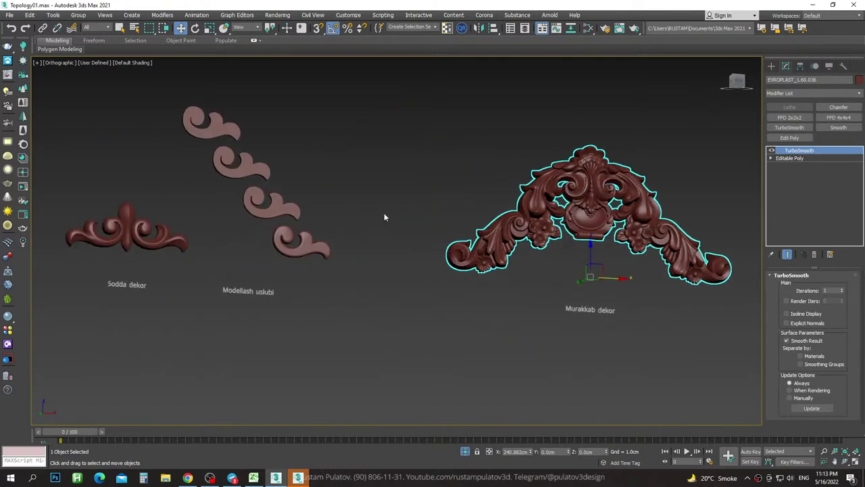
pyautogui.scroll(5, 385, 216)
pyautogui.scroll(3, 432, 217)
# Pan and zoom across toward the smaller ornaments.
pyautogui.moveTo(433, 217); pyautogui.dragTo(468, 232, button='middle')
pyautogui.scroll(-3, 468, 232)
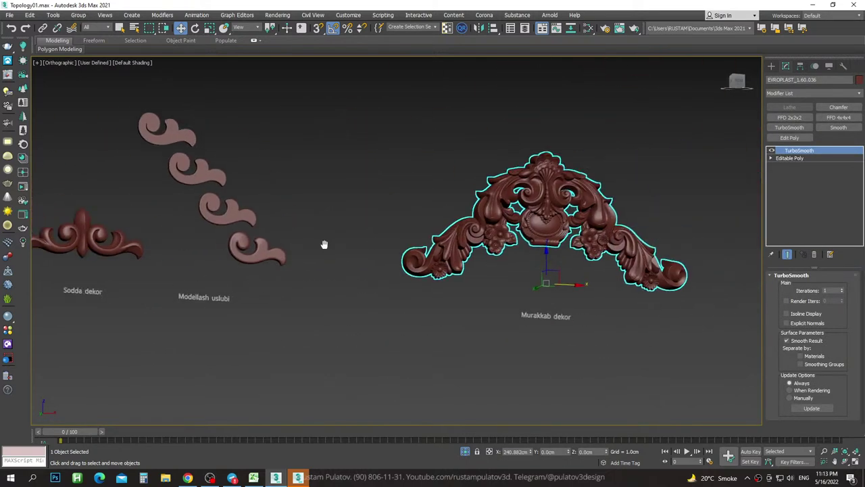
pyautogui.scroll(2, 514, 251)
pyautogui.scroll(2, 514, 251)
pyautogui.scroll(2, 393, 214)
pyautogui.scroll(-3, 394, 215)
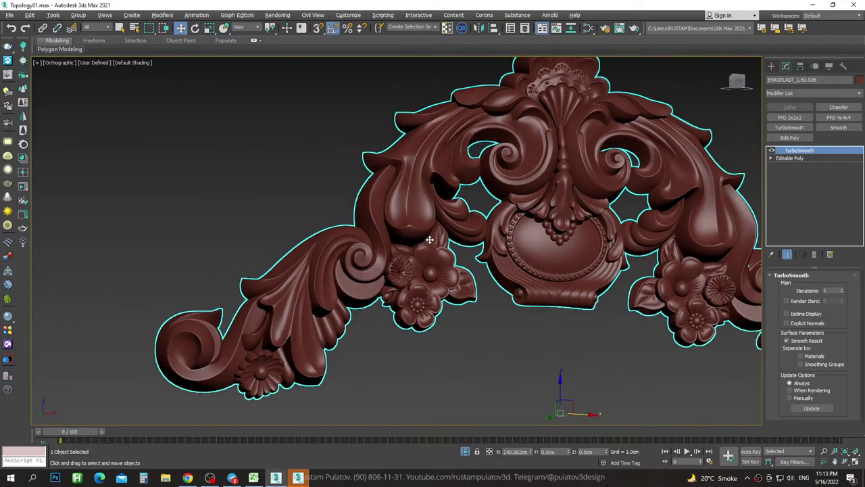
pyautogui.scroll(1, 419, 233)
pyautogui.scroll(2, 441, 251)
pyautogui.scroll(-3, 441, 250)
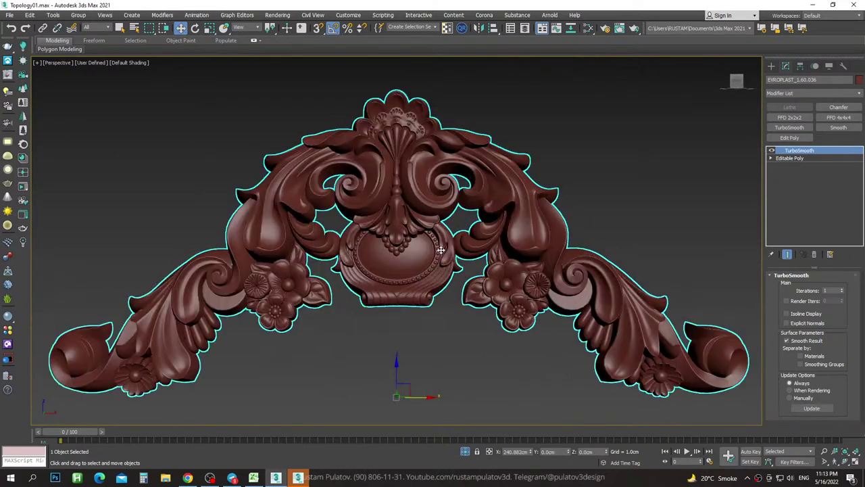
# Orbit the ornament in Perspective, enable Edged Faces, and disable TurboSmooth to reveal the base mesh.
pyautogui.press('p')
pyautogui.keyDown('alt'); pyautogui.moveTo(507, 248); pyautogui.dragTo(466, 223, button='middle'); pyautogui.keyUp('alt')
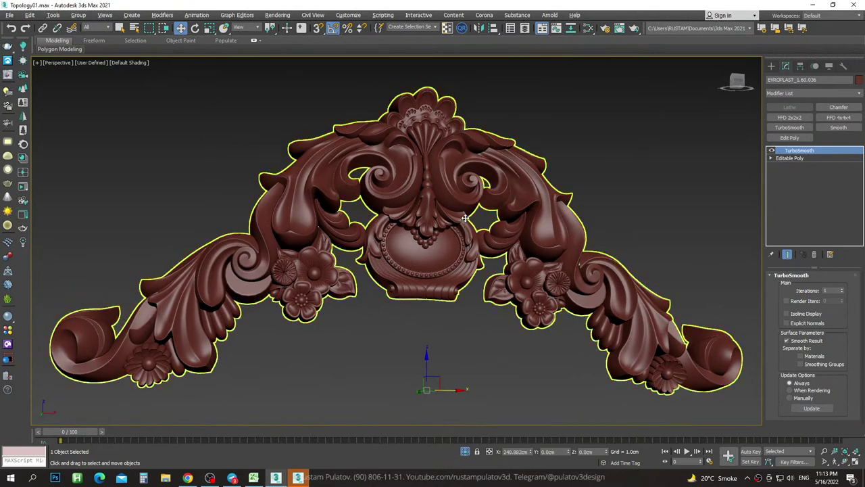
pyautogui.keyDown('alt'); pyautogui.moveTo(381, 190); pyautogui.dragTo(388, 198, button='middle'); pyautogui.keyUp('alt')
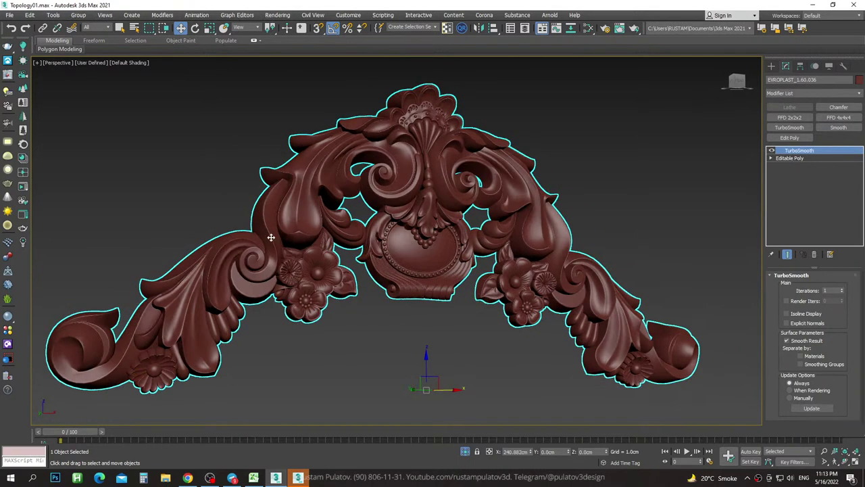
pyautogui.moveTo(271, 237)
pyautogui.keyDown('alt'); pyautogui.mouseDown(button='middle')
pyautogui.moveTo(308, 230)
pyautogui.moveTo(314, 258)
pyautogui.mouseUp(button='middle'); pyautogui.keyUp('alt')
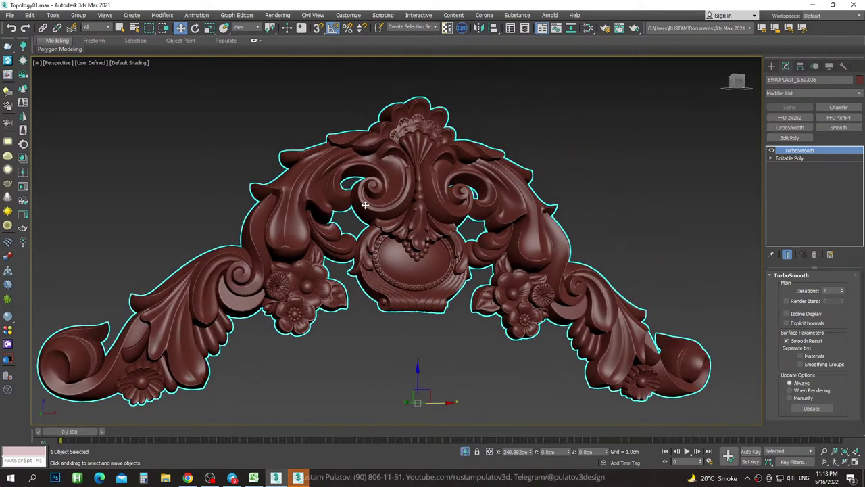
pyautogui.moveTo(256, 145); pyautogui.dragTo(352, 122, button='middle')
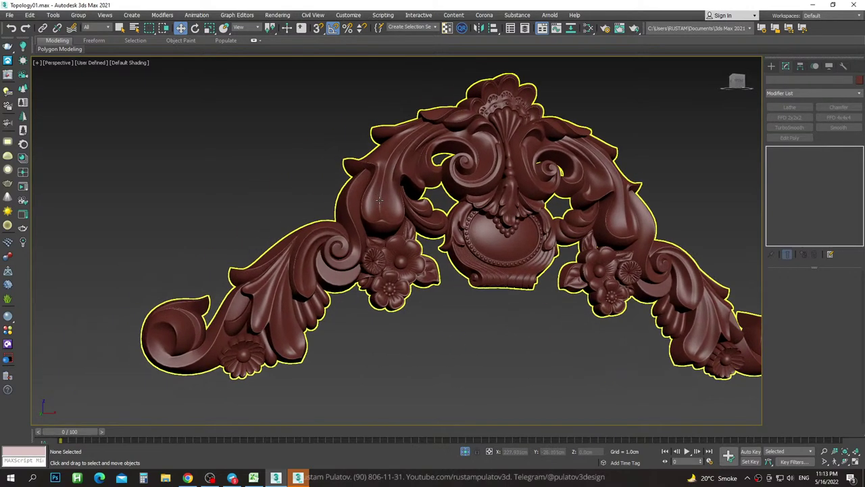
pyautogui.press('F4')
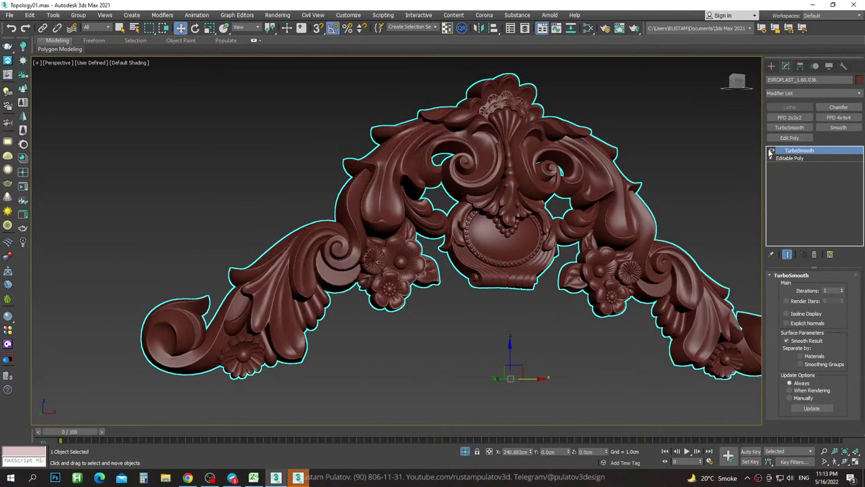
pyautogui.click(771, 151)
# Inspect the volute and rosettes up close, then turn off Edged Faces with F4.
pyautogui.scroll(3, 390, 237)
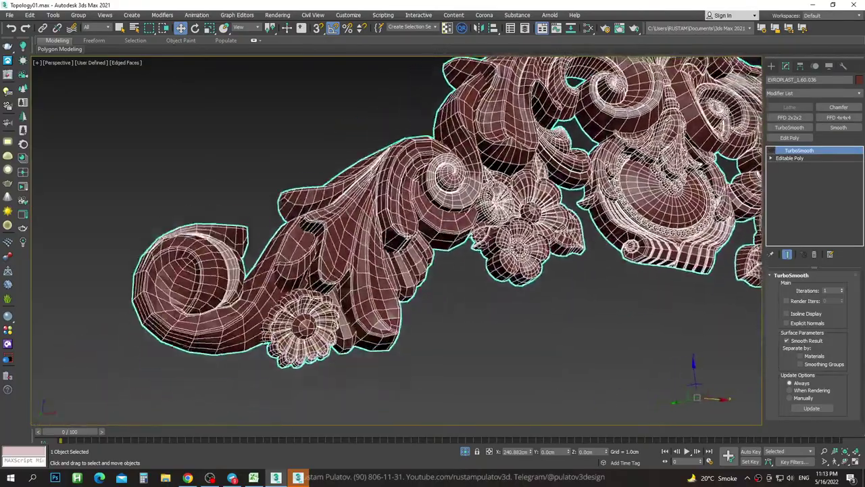
pyautogui.scroll(2, 389, 237)
pyautogui.scroll(-2, 389, 237)
pyautogui.keyDown('alt'); pyautogui.moveTo(389, 237); pyautogui.dragTo(405, 254, button='middle'); pyautogui.keyUp('alt')
pyautogui.scroll(1, 406, 253)
pyautogui.scroll(1, 412, 260)
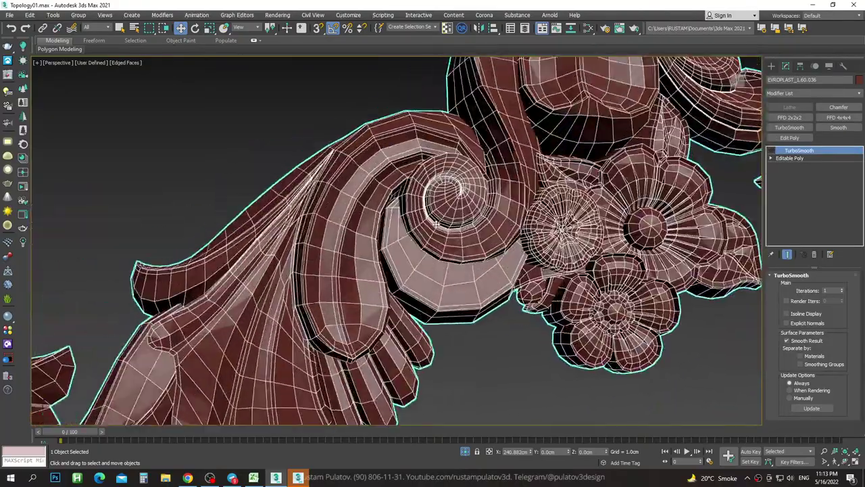
pyautogui.scroll(1, 417, 266)
pyautogui.scroll(2, 417, 266)
pyautogui.scroll(1, 476, 266)
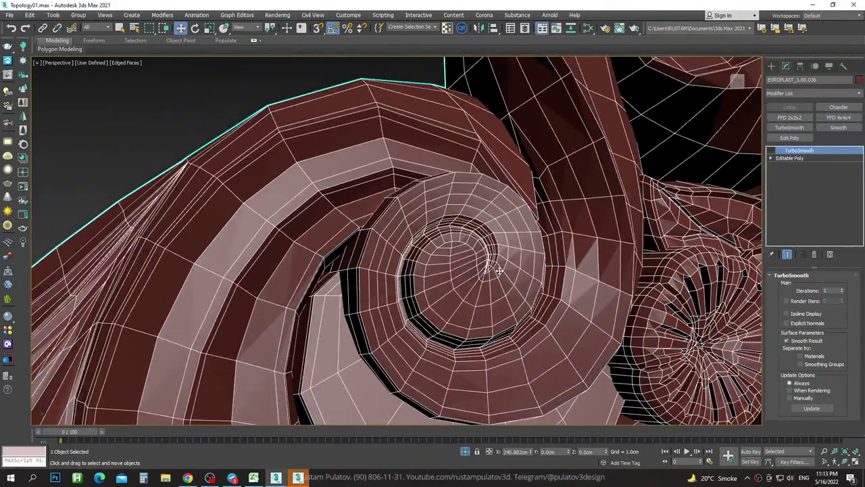
pyautogui.scroll(2, 508, 291)
pyautogui.scroll(-4, 300, 239)
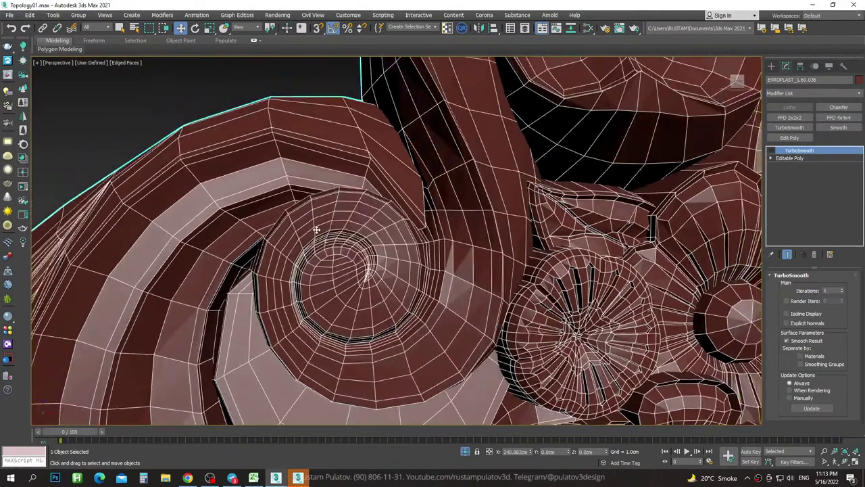
pyautogui.scroll(-1, 317, 264)
pyautogui.scroll(-2, 411, 245)
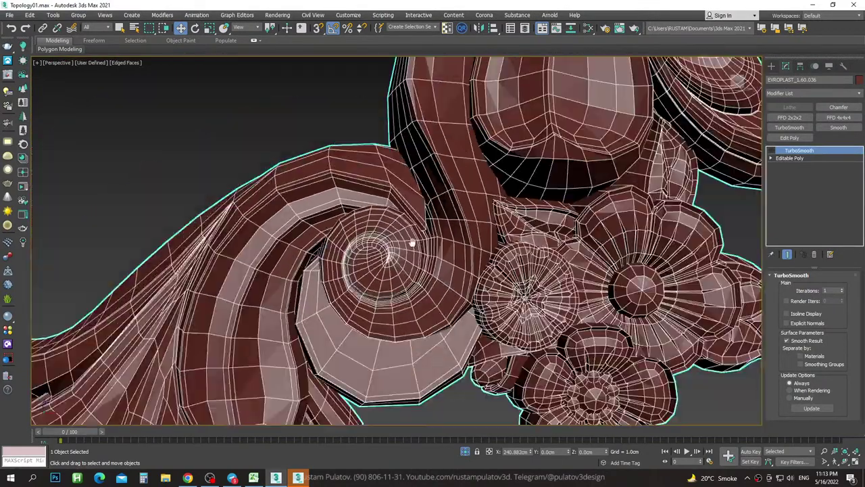
pyautogui.scroll(-2, 400, 253)
pyautogui.scroll(4, 438, 87)
pyautogui.scroll(-3, 401, 115)
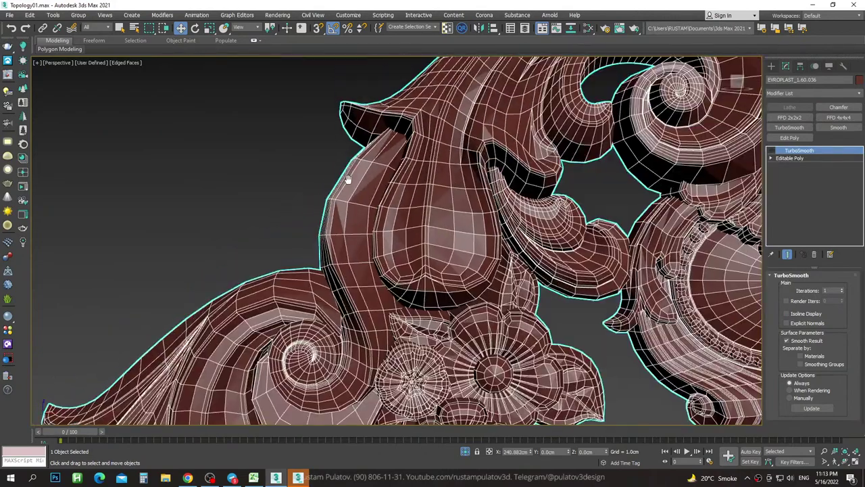
pyautogui.scroll(1, 355, 120)
pyautogui.scroll(2, 392, 256)
pyautogui.scroll(1, 417, 178)
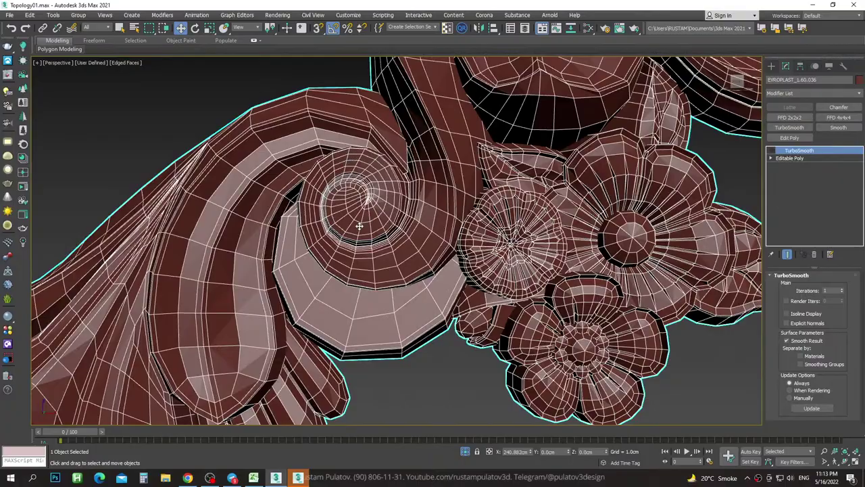
pyautogui.scroll(2, 359, 226)
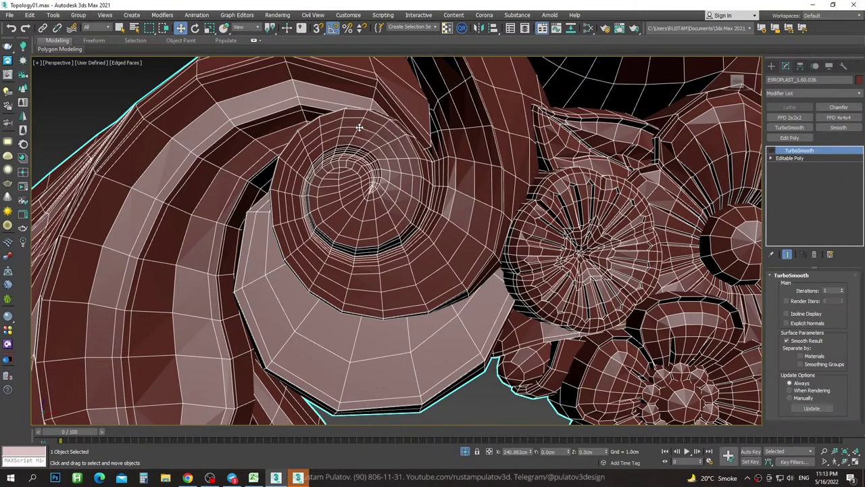
pyautogui.scroll(-3, 406, 135)
pyautogui.scroll(1, 442, 141)
pyautogui.scroll(-3, 443, 145)
pyautogui.scroll(3, 428, 155)
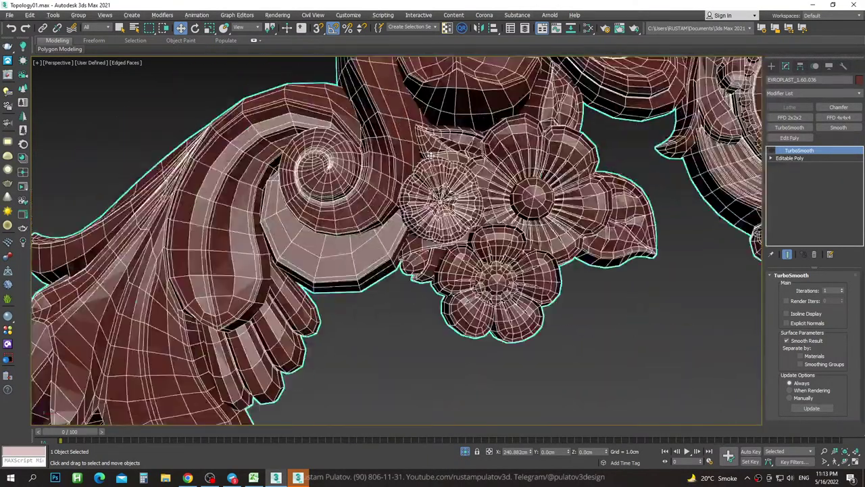
pyautogui.scroll(-1, 430, 155)
pyautogui.scroll(-1, 433, 148)
pyautogui.scroll(-3, 436, 140)
pyautogui.scroll(-2, 438, 137)
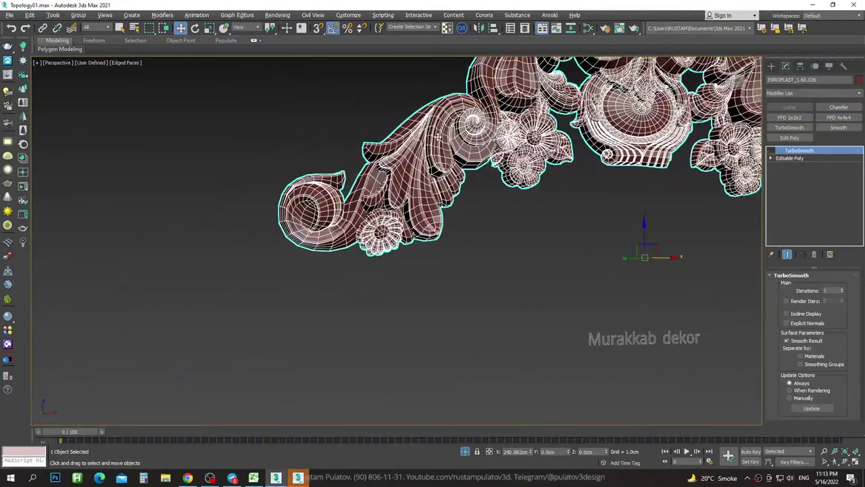
pyautogui.scroll(3, 439, 138)
pyautogui.scroll(3, 443, 139)
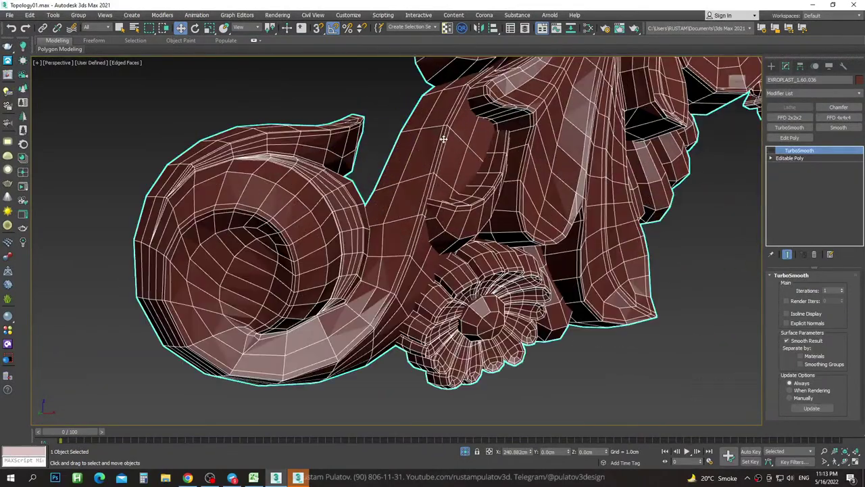
pyautogui.press('F4')
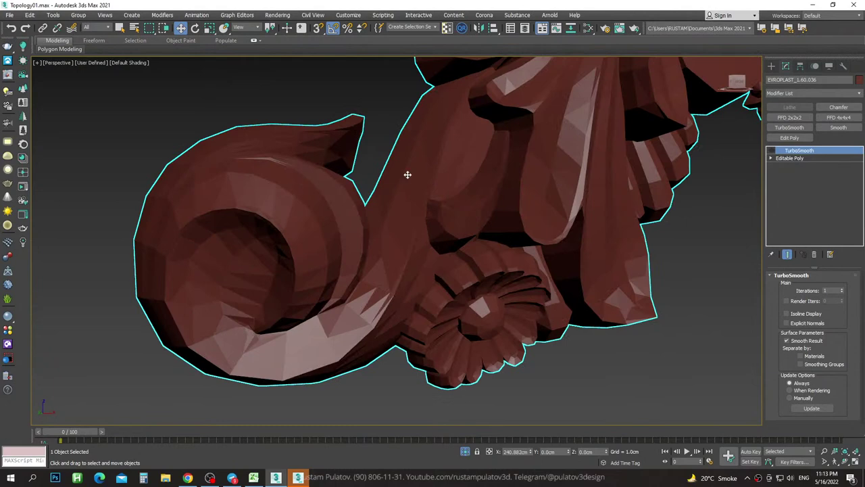
# Enable TurboSmooth at 2 iterations and view the smoothed volute without edges.
pyautogui.press('F4')
pyautogui.click(771, 150)
pyautogui.press('F4')
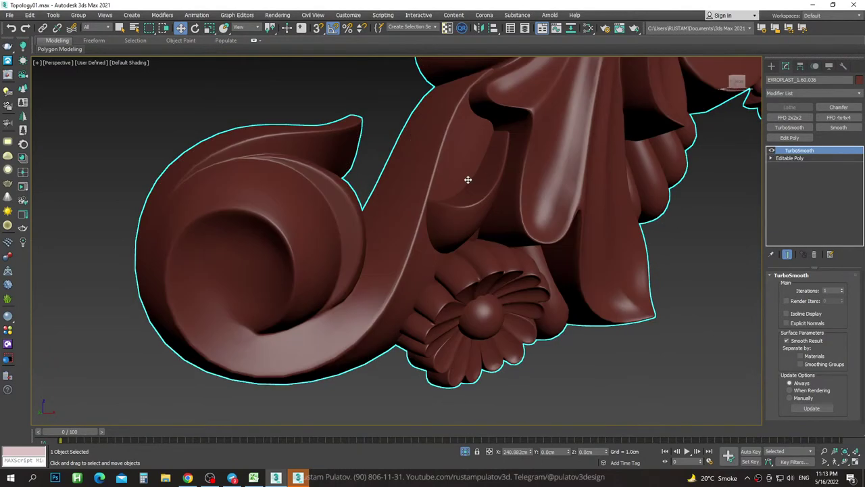
pyautogui.scroll(-1, 440, 170)
pyautogui.moveTo(441, 170)
pyautogui.mouseDown(button='middle')
pyautogui.moveTo(492, 168)
pyautogui.moveTo(504, 191)
pyautogui.mouseUp(button='middle')
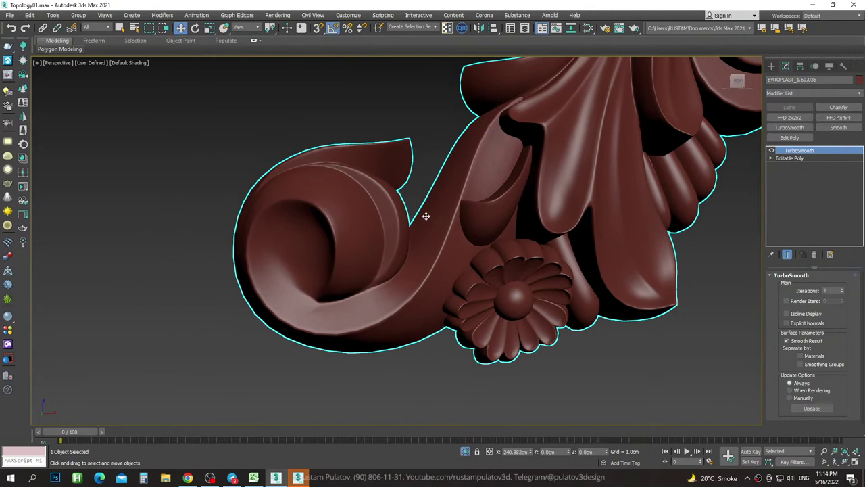
pyautogui.click(843, 288)
pyautogui.moveTo(381, 220)
pyautogui.keyDown('alt'); pyautogui.mouseDown(button='middle')
pyautogui.moveTo(367, 229)
pyautogui.moveTo(358, 206)
pyautogui.mouseUp(button='middle'); pyautogui.keyUp('alt')
pyautogui.scroll(2, 358, 206)
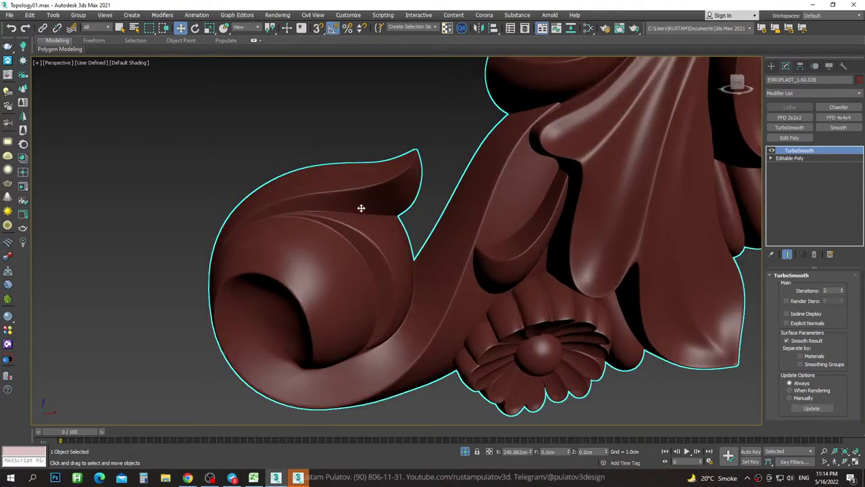
pyautogui.scroll(2, 333, 259)
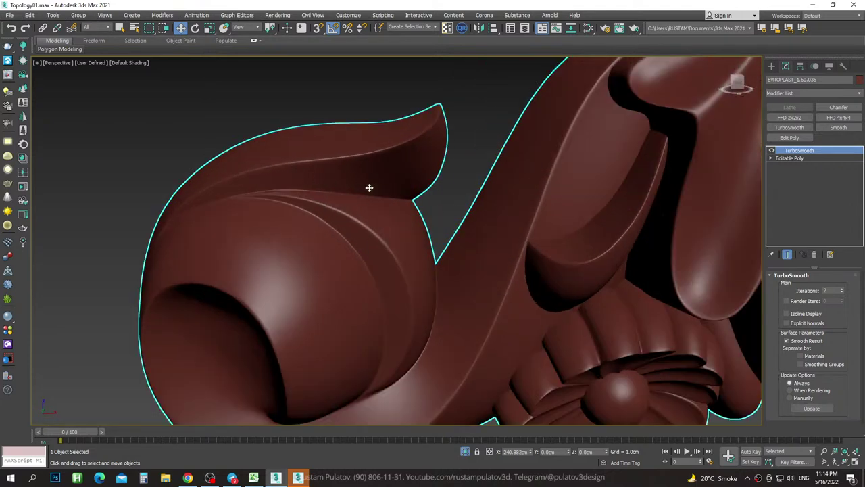
# Disable TurboSmooth, show Edged Faces again, and expand Editable Poly's sub-object levels.
pyautogui.click(772, 151)
pyautogui.press('F4')
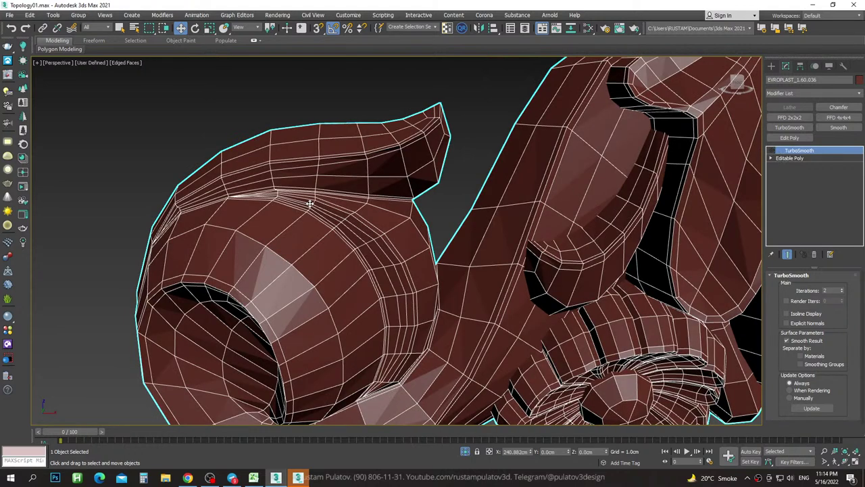
pyautogui.scroll(5, 260, 205)
pyautogui.scroll(-4, 223, 177)
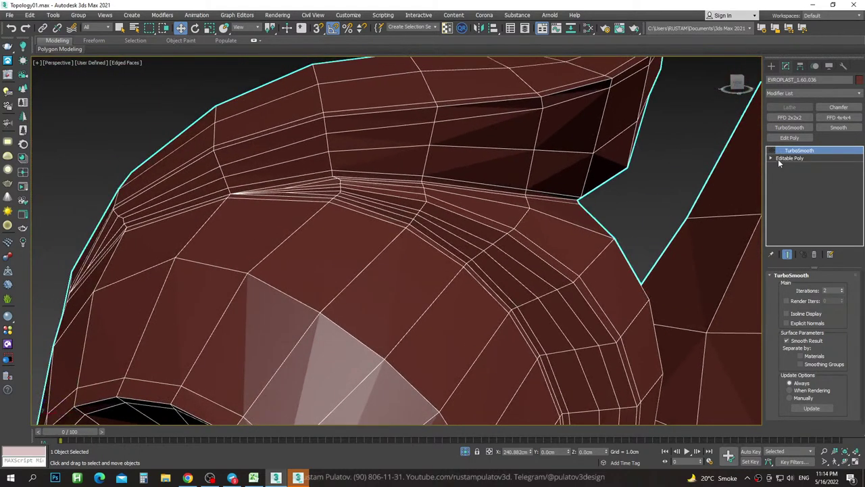
pyautogui.click(771, 157)
# At Element level, select the spiral scroll element, then the leaf element.
pyautogui.click(788, 196)
pyautogui.click(375, 195)
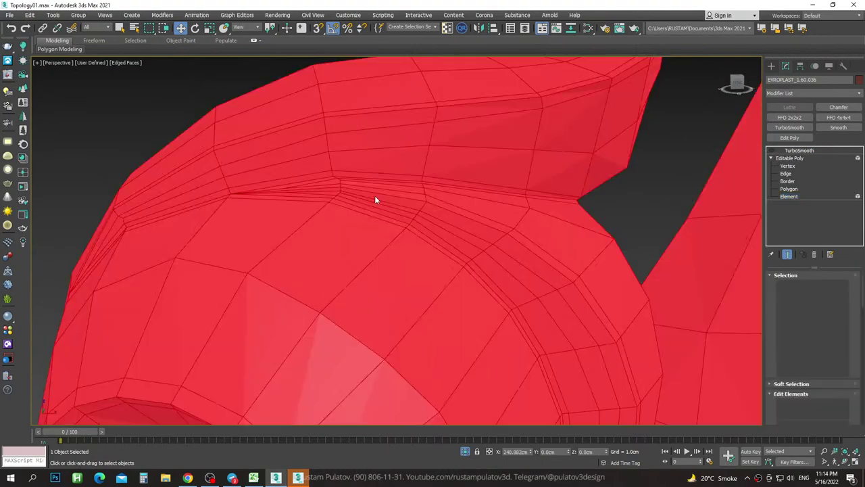
pyautogui.scroll(-10, 374, 195)
pyautogui.scroll(5, 385, 207)
pyautogui.keyDown('alt'); pyautogui.moveTo(347, 225); pyautogui.dragTo(347, 223, button='middle'); pyautogui.keyUp('alt')
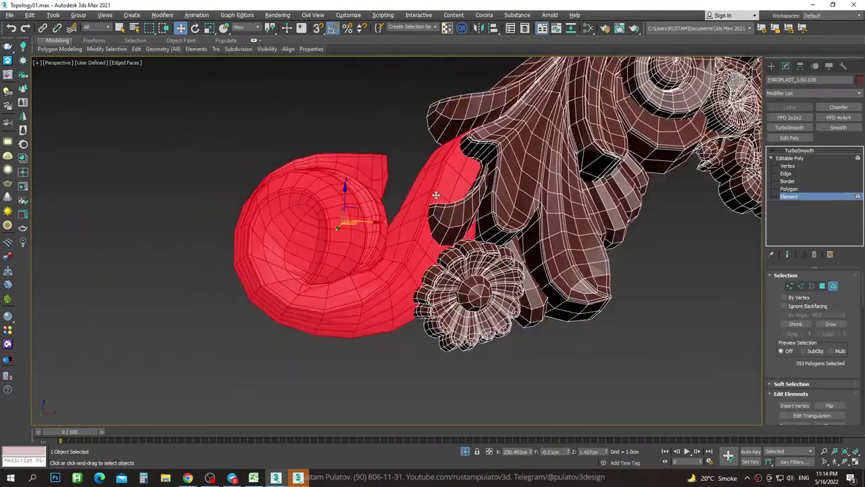
pyautogui.click(480, 265)
pyautogui.moveTo(479, 265)
pyautogui.keyDown('alt'); pyautogui.mouseDown(button='middle')
pyautogui.moveTo(505, 236)
pyautogui.moveTo(495, 207)
pyautogui.mouseUp(button='middle'); pyautogui.keyUp('alt')
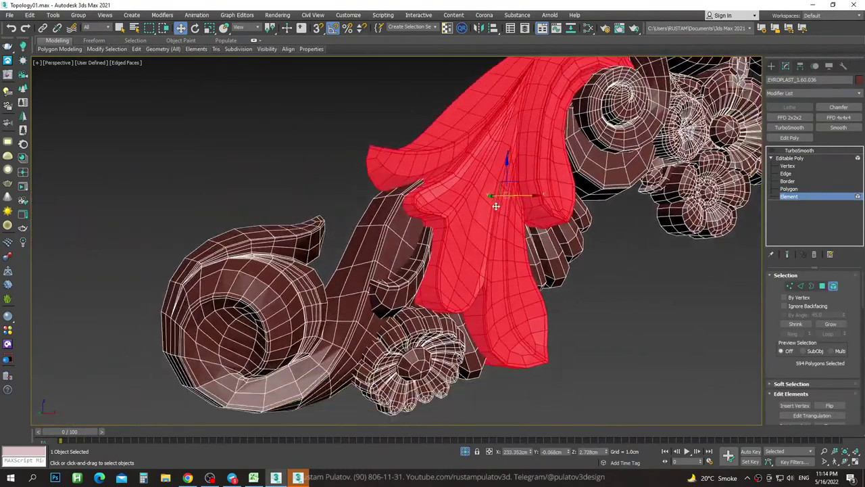
pyautogui.click(381, 257)
pyautogui.click(473, 139)
pyautogui.moveTo(369, 267)
pyautogui.keyDown('alt'); pyautogui.mouseDown(button='middle')
pyautogui.moveTo(473, 139)
pyautogui.moveTo(460, 157)
pyautogui.mouseUp(button='middle'); pyautogui.keyUp('alt')
# Alternate between the leaf and spiral elements, orbiting to see where they meet.
pyautogui.click(382, 235)
pyautogui.scroll(3, 465, 142)
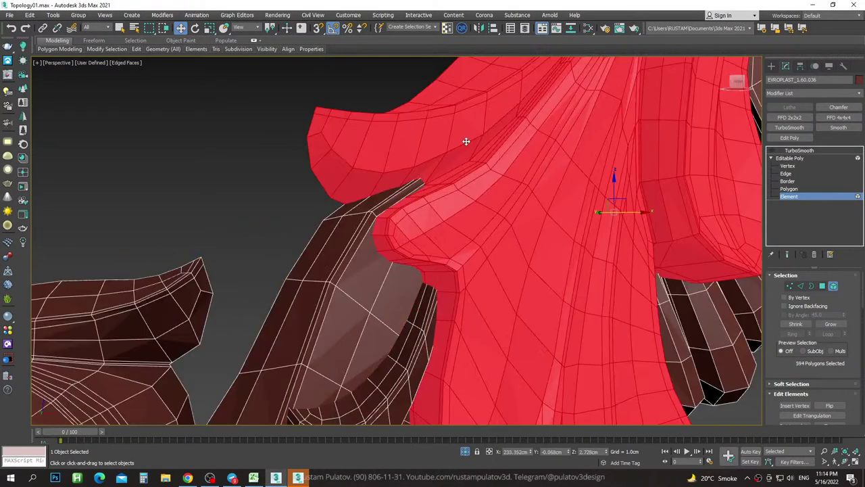
pyautogui.scroll(-3, 466, 142)
pyautogui.click(415, 189)
pyautogui.keyDown('alt'); pyautogui.moveTo(416, 190); pyautogui.dragTo(396, 216, button='middle'); pyautogui.keyUp('alt')
pyautogui.click(396, 217)
pyautogui.click(460, 202)
pyautogui.keyDown('alt'); pyautogui.moveTo(460, 202); pyautogui.dragTo(433, 179, button='middle'); pyautogui.keyUp('alt')
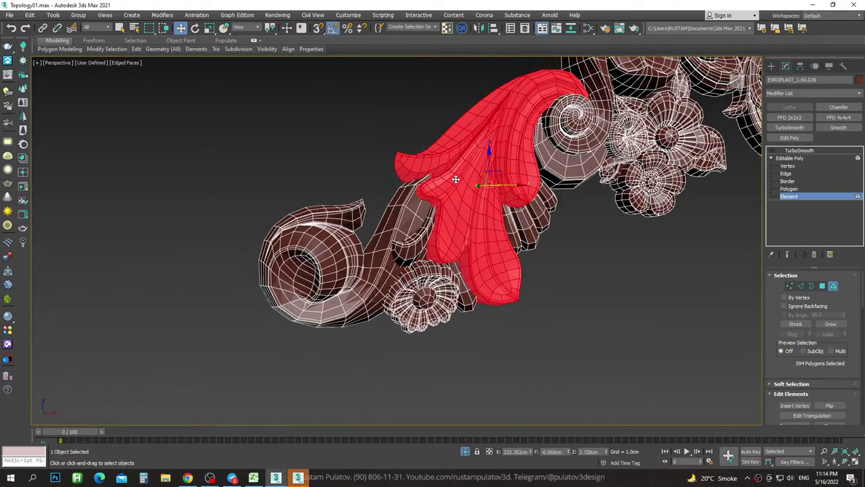
pyautogui.scroll(3, 431, 175)
pyautogui.click(375, 232)
pyautogui.keyDown('alt'); pyautogui.moveTo(376, 232); pyautogui.dragTo(448, 159, button='middle'); pyautogui.keyUp('alt')
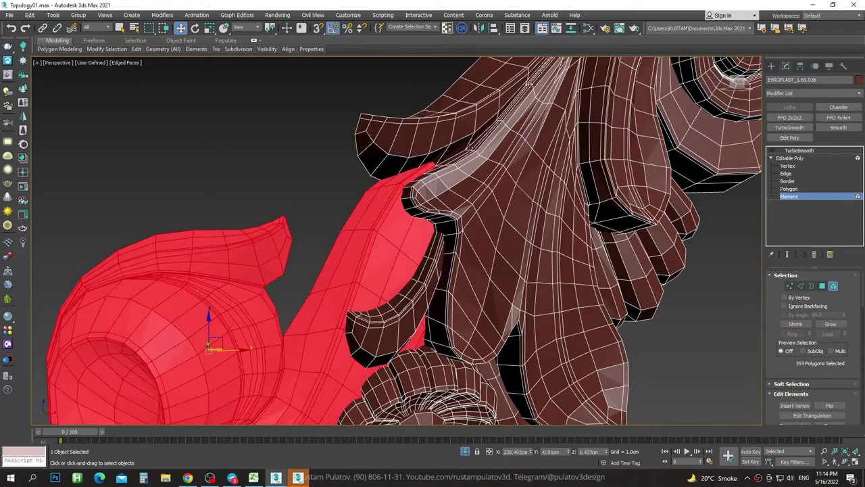
# Orbit around the red spiral element so its inner hole faces the camera.
pyautogui.scroll(5, 448, 159)
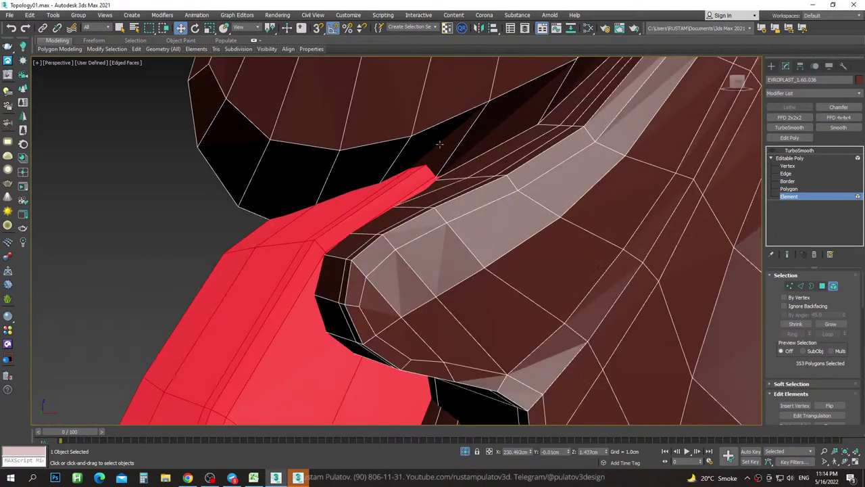
pyautogui.scroll(-2, 407, 155)
pyautogui.scroll(-2, 411, 196)
pyautogui.scroll(2, 414, 203)
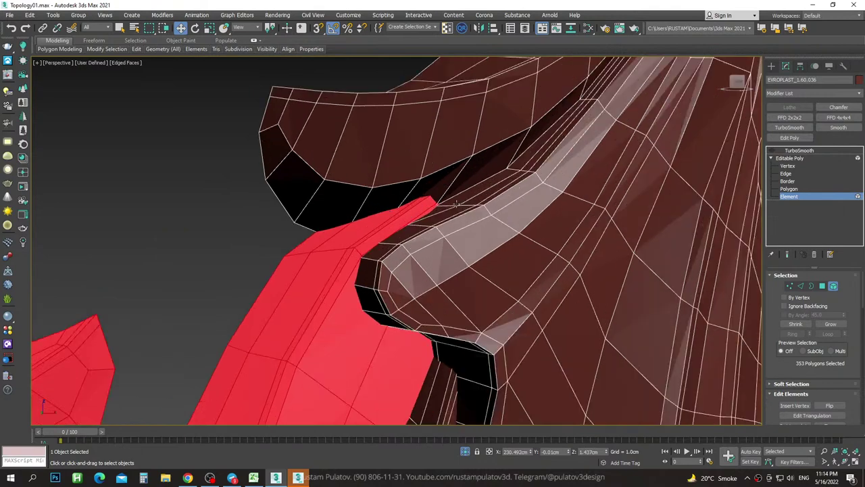
pyautogui.scroll(-3, 457, 204)
pyautogui.scroll(-5, 440, 236)
pyautogui.scroll(5, 393, 256)
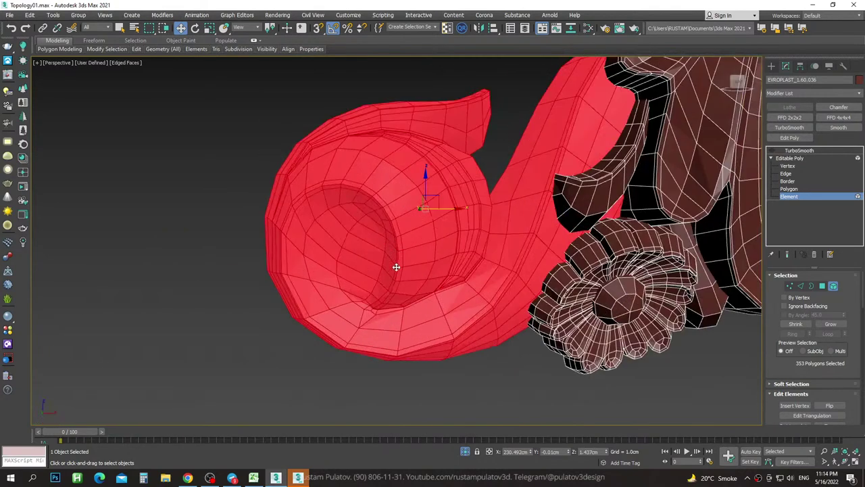
pyautogui.moveTo(396, 264)
pyautogui.keyDown('alt'); pyautogui.mouseDown(button='middle')
pyautogui.moveTo(386, 223)
pyautogui.moveTo(414, 227)
pyautogui.mouseUp(button='middle'); pyautogui.keyUp('alt')
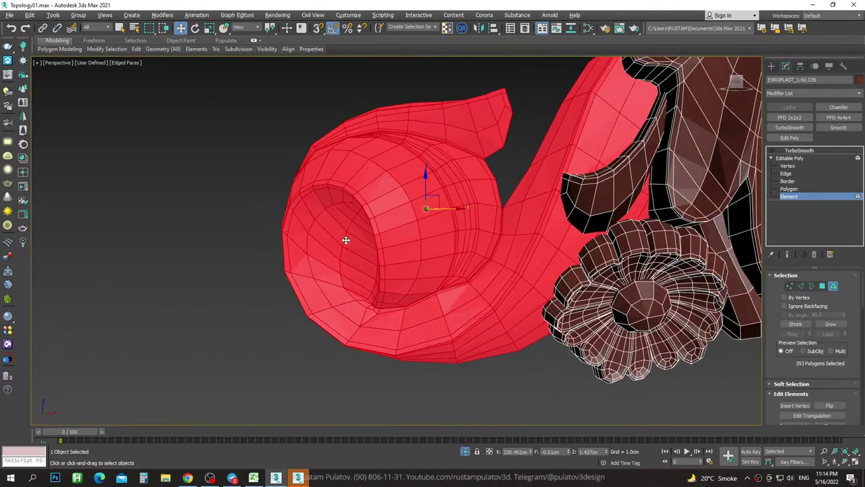
pyautogui.keyDown('alt'); pyautogui.moveTo(346, 240); pyautogui.dragTo(343, 233, button='middle'); pyautogui.keyUp('alt')
pyautogui.scroll(4, 423, 139)
pyautogui.scroll(-2, 473, 163)
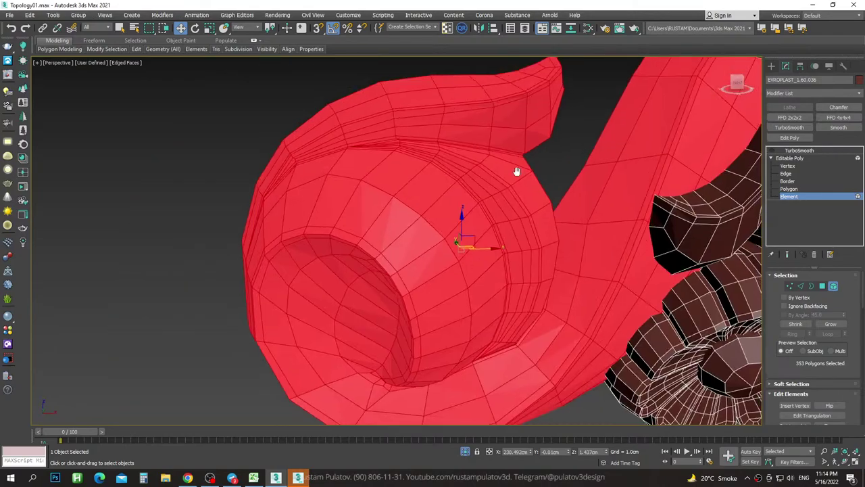
pyautogui.scroll(-3, 510, 179)
# Select the large leaf element (594 polygons) and orbit in closer to it.
pyautogui.moveTo(503, 189); pyautogui.dragTo(371, 206, button='middle')
pyautogui.click(404, 119)
pyautogui.keyDown('alt'); pyautogui.moveTo(404, 119); pyautogui.dragTo(433, 135, button='middle'); pyautogui.keyUp('alt')
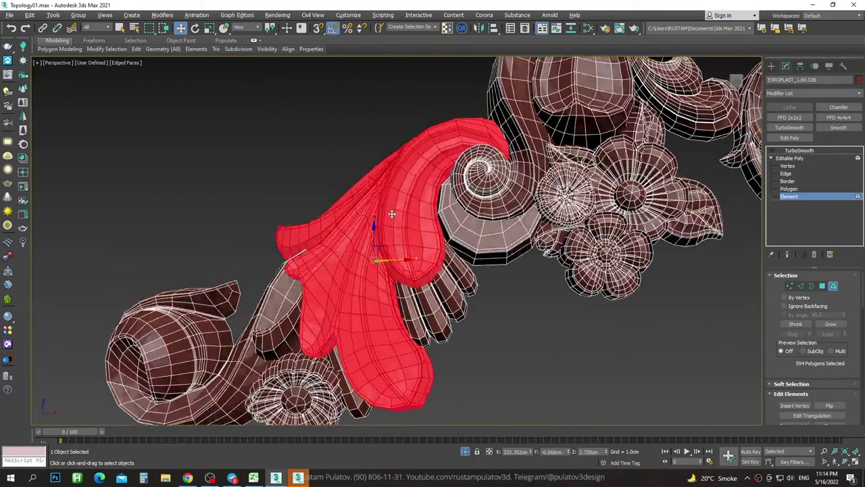
pyautogui.scroll(4, 460, 135)
pyautogui.scroll(2, 488, 131)
pyautogui.moveTo(488, 130)
pyautogui.keyDown('alt'); pyautogui.mouseDown(button='middle')
pyautogui.moveTo(372, 126)
pyautogui.moveTo(602, 164)
pyautogui.moveTo(484, 139)
pyautogui.mouseUp(button='middle'); pyautogui.keyUp('alt')
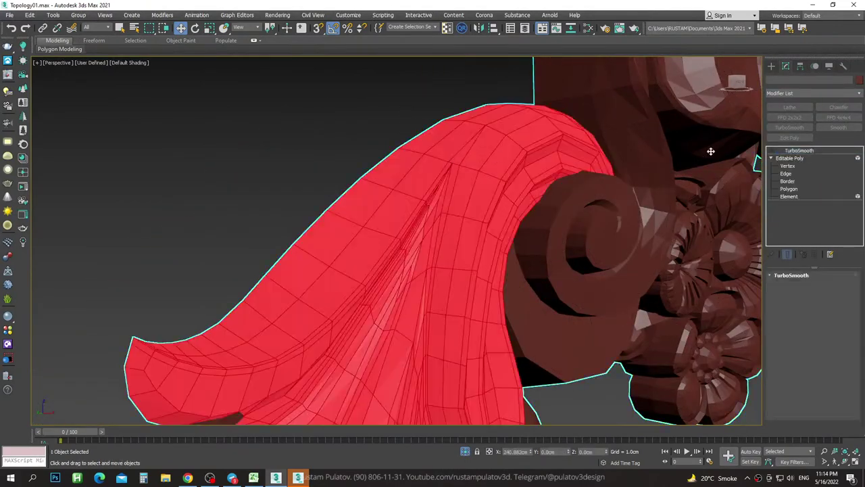
# Leave element mode, reselect the ornament, show its edges and switch TurboSmooth off.
pyautogui.click(800, 151)
pyautogui.hotkey('ctrl', 'd')
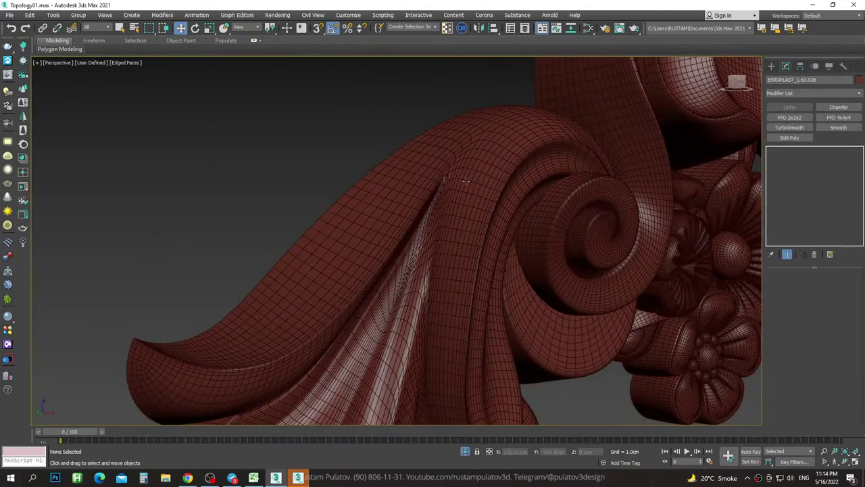
pyautogui.moveTo(418, 216)
pyautogui.keyDown('alt'); pyautogui.mouseDown(button='middle')
pyautogui.moveTo(525, 115)
pyautogui.moveTo(701, 142)
pyautogui.mouseUp(button='middle'); pyautogui.keyUp('alt')
pyautogui.click(494, 120)
pyautogui.press('F4')
pyautogui.click(769, 151)
# Orbit close to the leaf and rosette, deselecting and reselecting the ornament.
pyautogui.scroll(5, 576, 196)
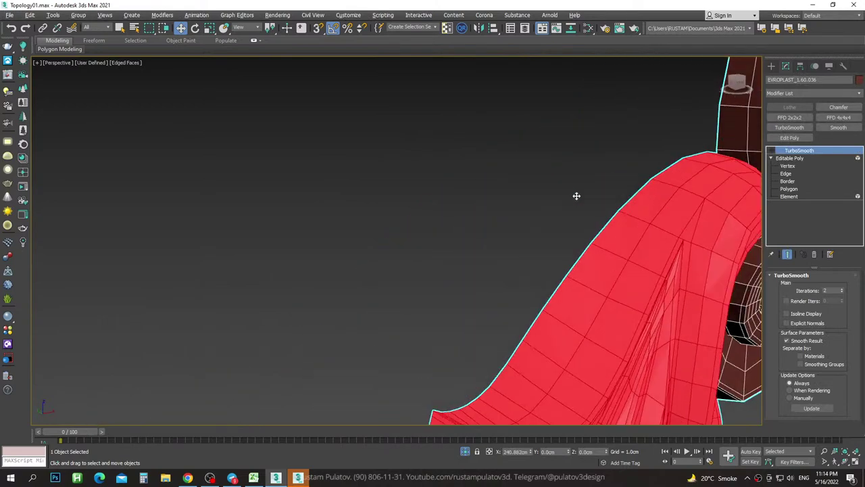
pyautogui.moveTo(576, 196)
pyautogui.keyDown('alt'); pyautogui.mouseDown(button='middle')
pyautogui.moveTo(518, 193)
pyautogui.moveTo(386, 162)
pyautogui.mouseUp(button='middle'); pyautogui.keyUp('alt')
pyautogui.scroll(4, 382, 163)
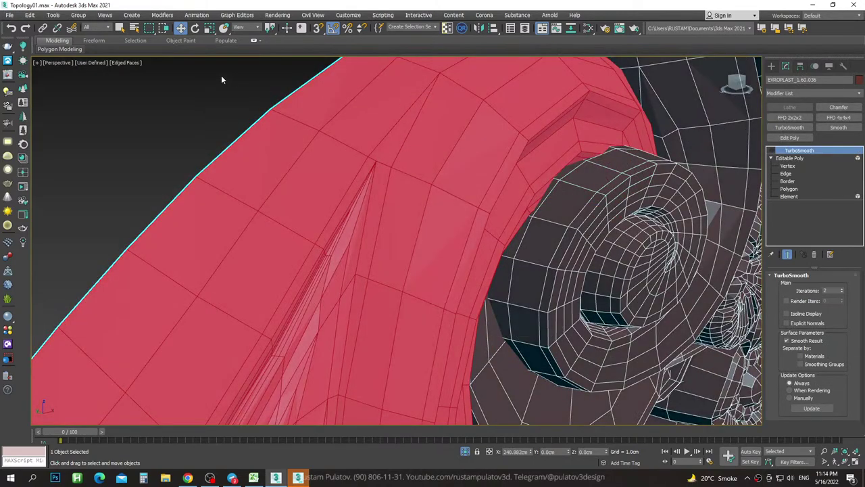
pyautogui.click(221, 79)
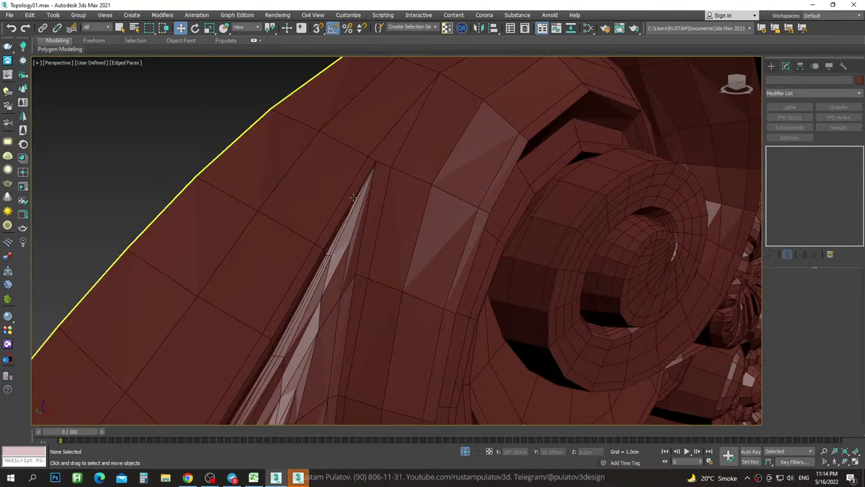
pyautogui.moveTo(364, 179); pyautogui.dragTo(396, 126, button='middle')
pyautogui.click(396, 126)
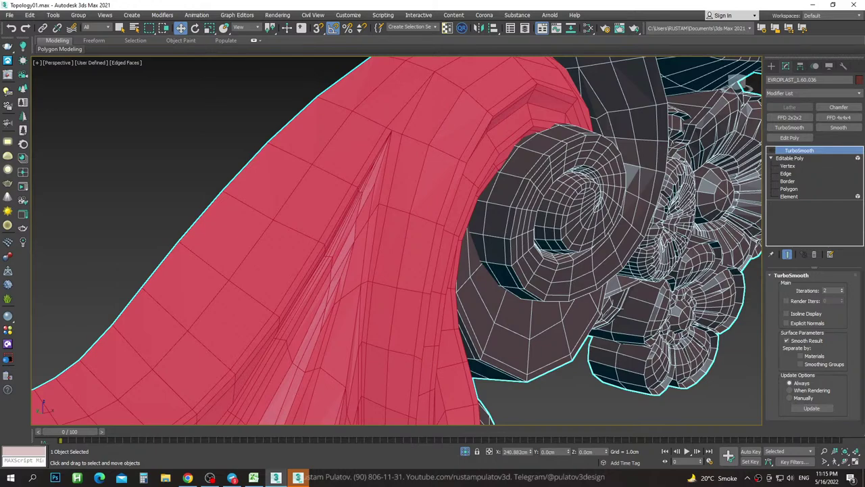
pyautogui.scroll(-5, 612, 223)
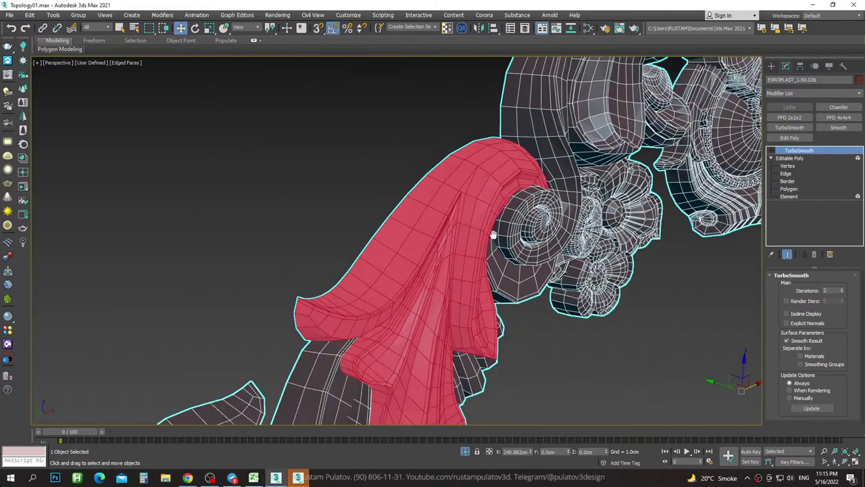
pyautogui.scroll(-3, 611, 223)
pyautogui.click(772, 65)
pyautogui.scroll(4, 465, 211)
# Toggle Edged Faces off and back on while viewing the ornament from lower down.
pyautogui.press('F4')
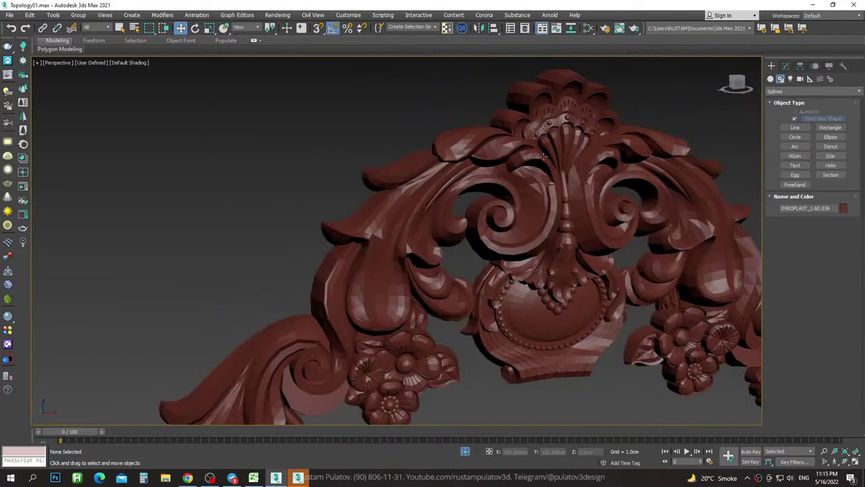
pyautogui.scroll(-4, 483, 145)
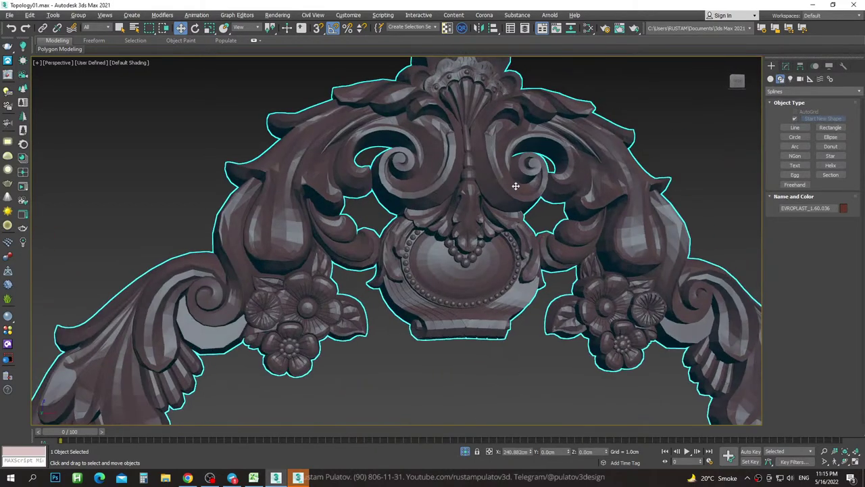
pyautogui.click(642, 111)
pyautogui.press('F4')
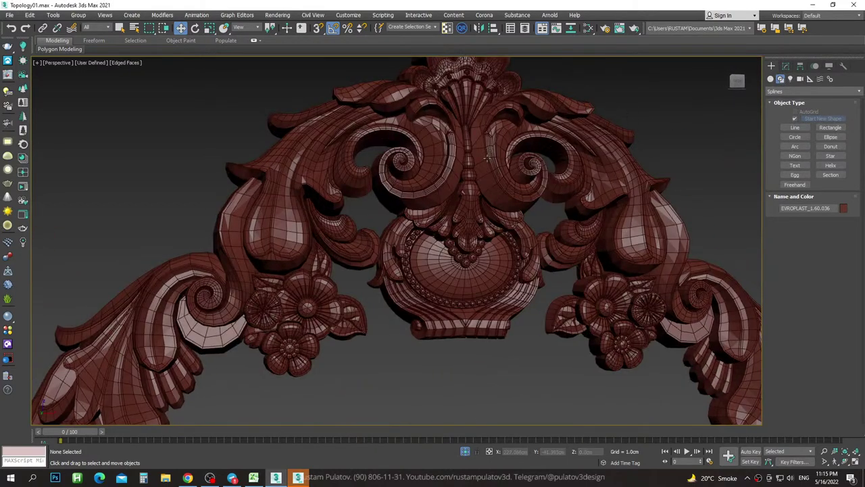
pyautogui.scroll(5, 541, 135)
pyautogui.moveTo(517, 143)
pyautogui.mouseDown(button='middle')
pyautogui.moveTo(520, 160)
pyautogui.moveTo(520, 140)
pyautogui.mouseUp(button='middle')
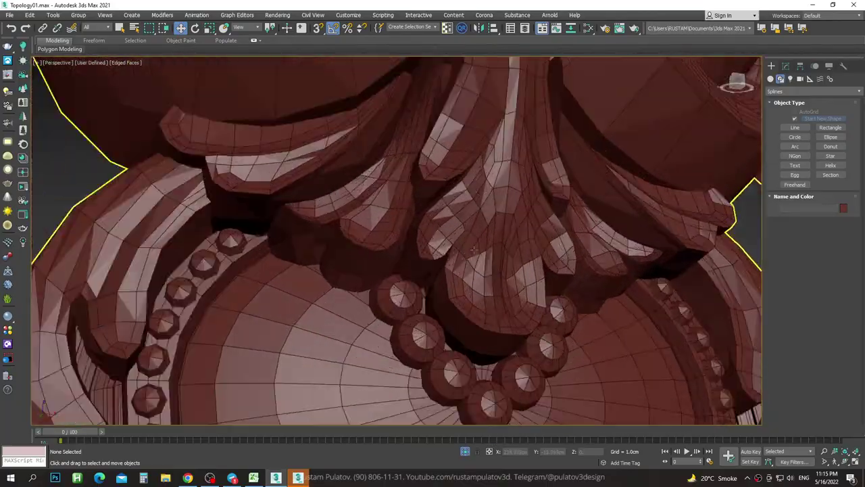
pyautogui.click(479, 240)
pyautogui.scroll(-5, 479, 240)
pyautogui.keyDown('alt'); pyautogui.moveTo(608, 136); pyautogui.dragTo(667, 118, button='middle'); pyautogui.keyUp('alt')
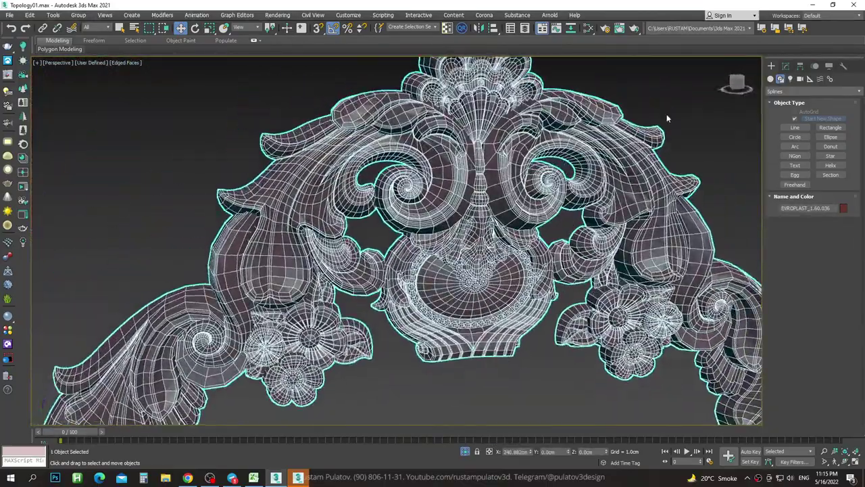
pyautogui.click(667, 119)
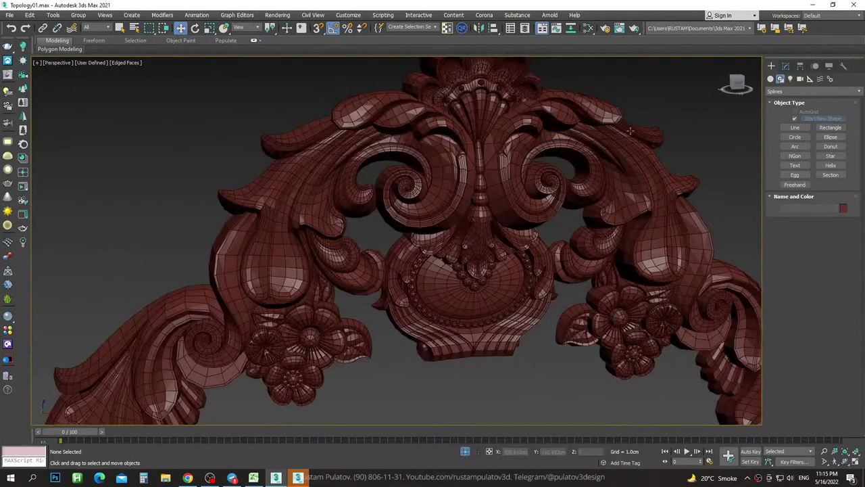
pyautogui.scroll(2, 446, 162)
pyautogui.scroll(4, 446, 162)
# Reselect the ornament, preview TurboSmooth, then disable it to show the base mesh.
pyautogui.click(446, 162)
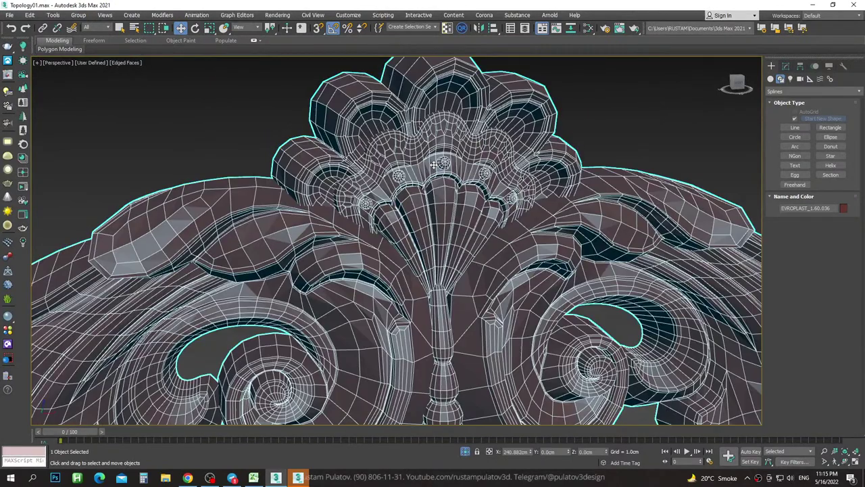
pyautogui.scroll(5, 446, 162)
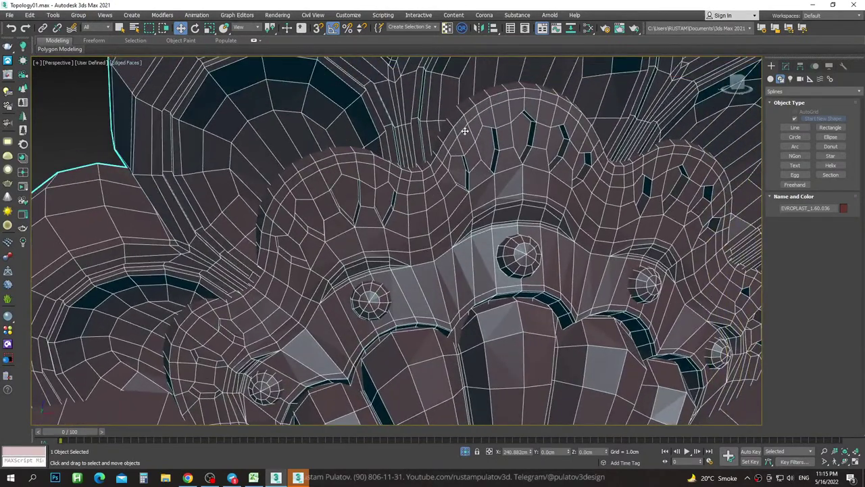
pyautogui.scroll(-2, 465, 130)
pyautogui.click(786, 66)
pyautogui.click(790, 127)
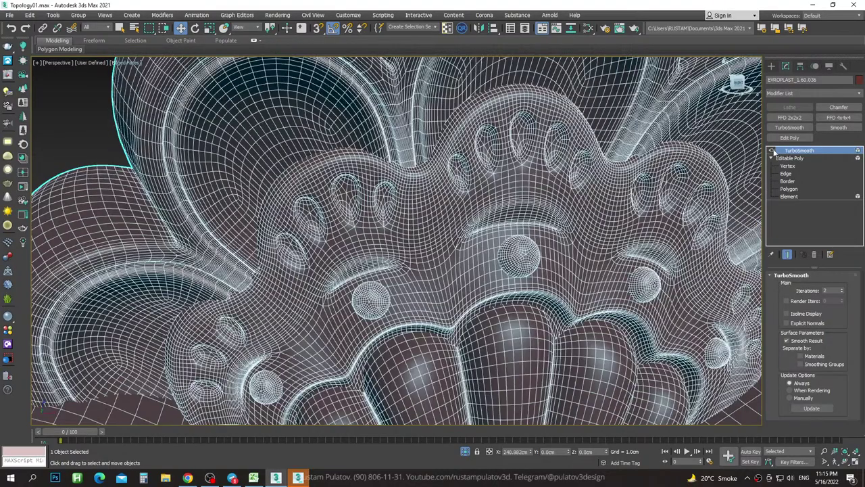
pyautogui.click(772, 150)
pyautogui.scroll(-3, 543, 180)
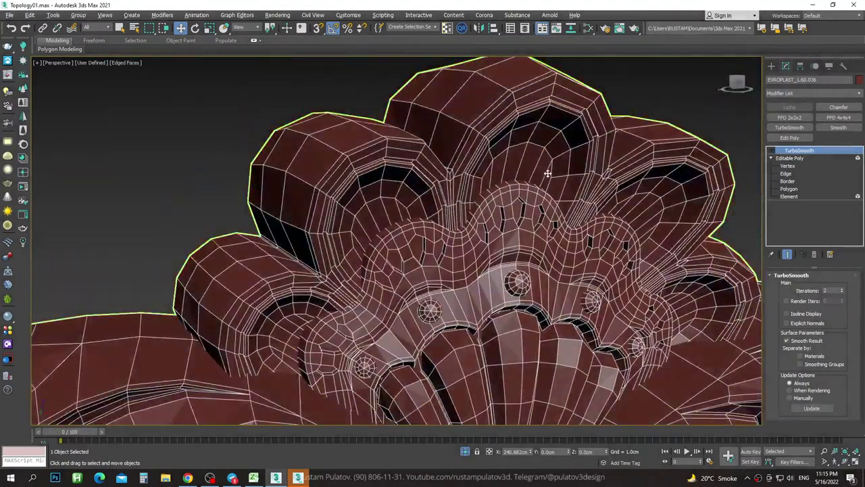
pyautogui.keyDown('alt'); pyautogui.moveTo(547, 174); pyautogui.dragTo(517, 206, button='middle'); pyautogui.keyUp('alt')
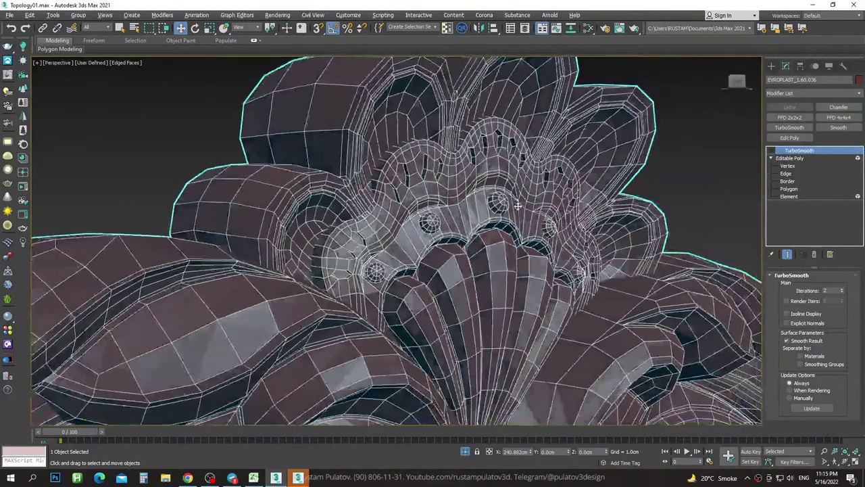
pyautogui.scroll(3, 517, 206)
pyautogui.scroll(3, 514, 203)
pyautogui.scroll(1, 508, 200)
# At Element level, select the small ball, scalloped crest and central fan elements in turn.
pyautogui.press('5')
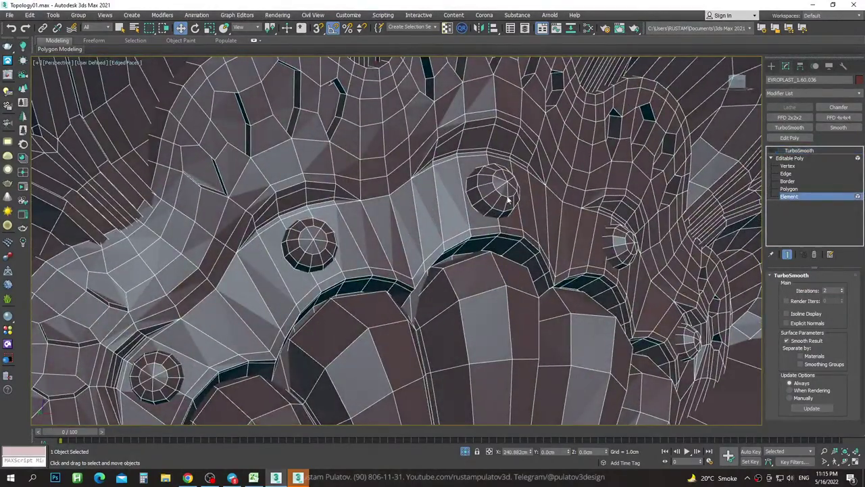
pyautogui.click(509, 200)
pyautogui.moveTo(509, 199)
pyautogui.keyDown('shift'); pyautogui.mouseDown()
pyautogui.moveTo(622, 244)
pyautogui.moveTo(693, 338)
pyautogui.mouseUp(); pyautogui.keyUp('shift')
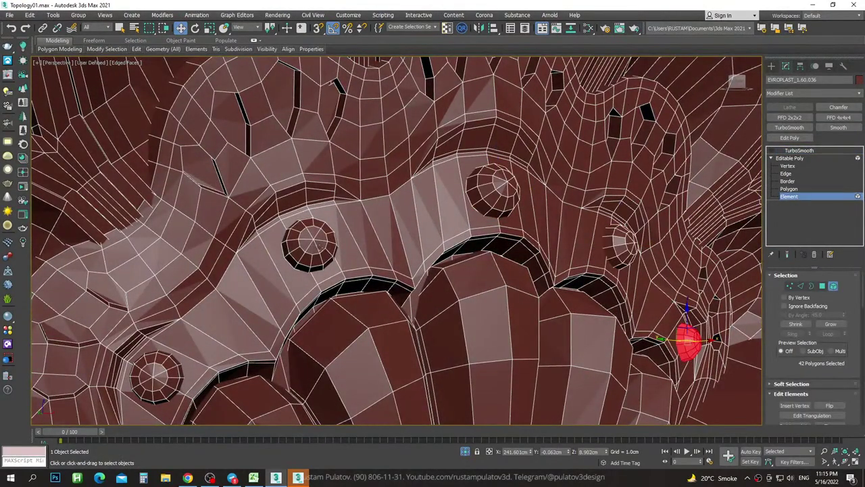
pyautogui.moveTo(689, 338)
pyautogui.mouseDown(button='middle')
pyautogui.moveTo(361, 218)
pyautogui.moveTo(210, 324)
pyautogui.moveTo(381, 234)
pyautogui.mouseUp(button='middle')
pyautogui.click(380, 235)
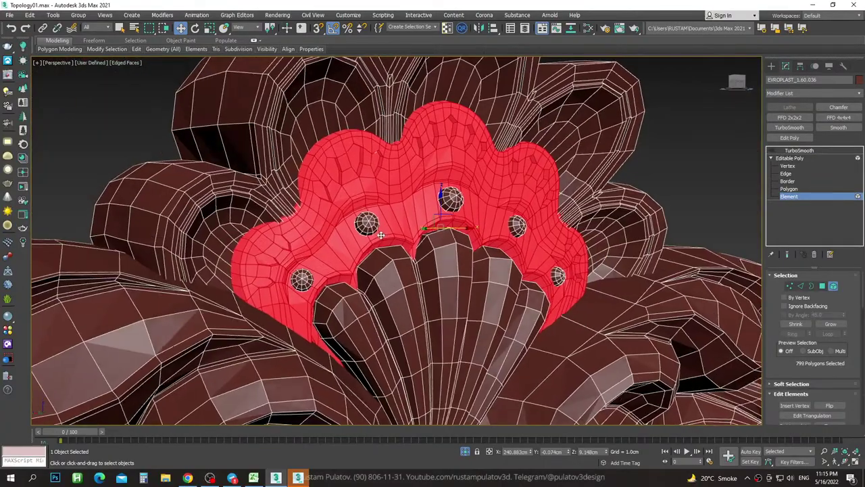
pyautogui.scroll(-3, 381, 235)
pyautogui.click(448, 279)
# Select the lobed back element, left scroll, central stem and central cup elements.
pyautogui.click(406, 87)
pyautogui.scroll(-5, 405, 88)
pyautogui.scroll(3, 416, 222)
pyautogui.click(417, 222)
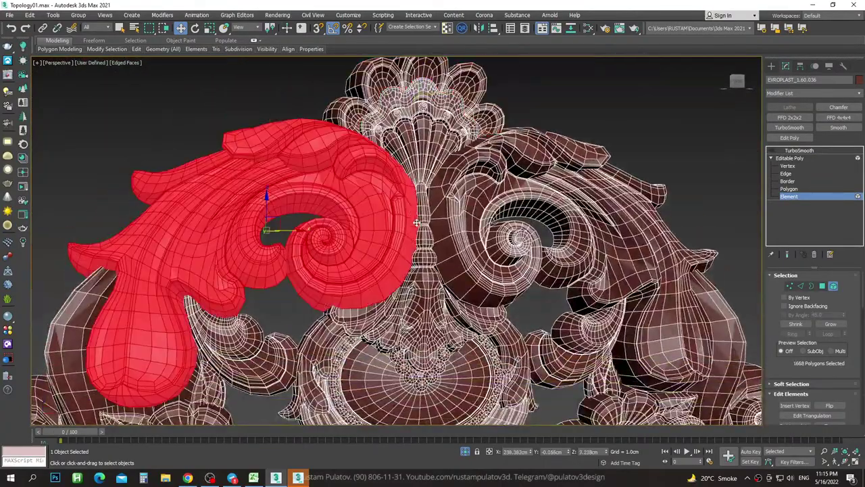
pyautogui.scroll(-2, 416, 221)
pyautogui.moveTo(416, 222); pyautogui.dragTo(441, 144, button='middle')
pyautogui.click(441, 145)
pyautogui.click(439, 234)
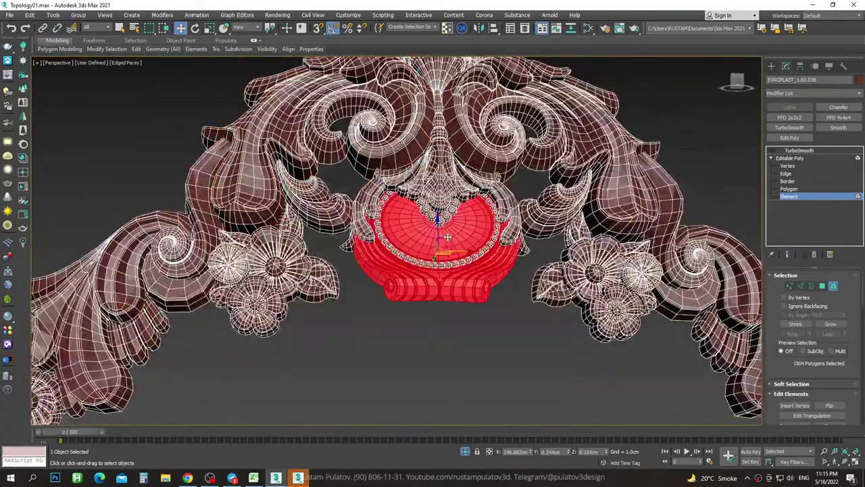
# Clear the element selection and turn off Edged Faces with F4.
pyautogui.click(427, 307)
pyautogui.scroll(5, 433, 304)
pyautogui.press('F4')
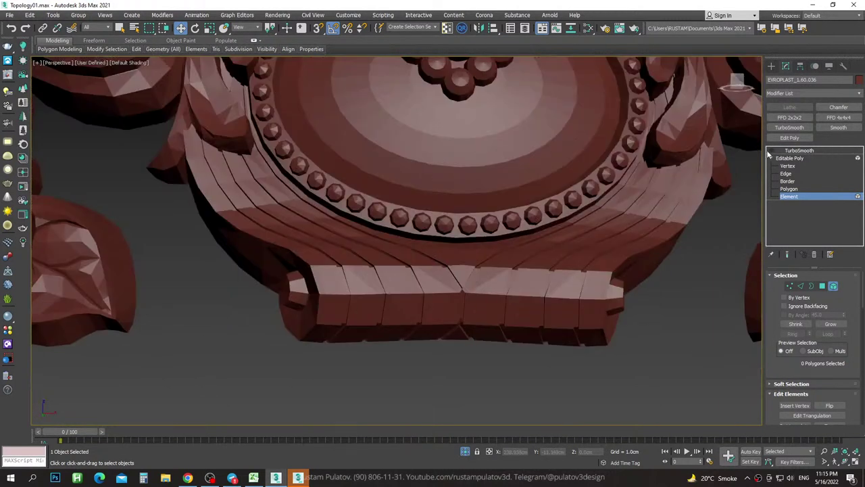
# Re-enable the ornament's TurboSmooth modifier and view its settings.
pyautogui.click(772, 150)
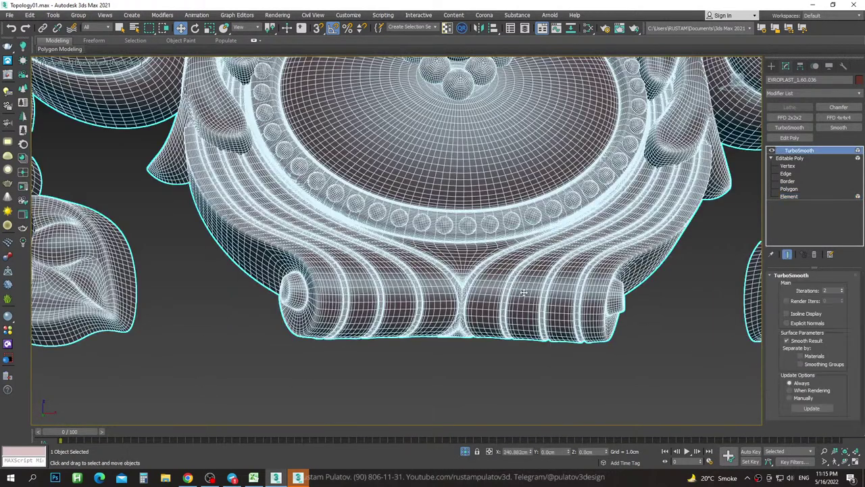
pyautogui.click(467, 365)
pyautogui.click(518, 305)
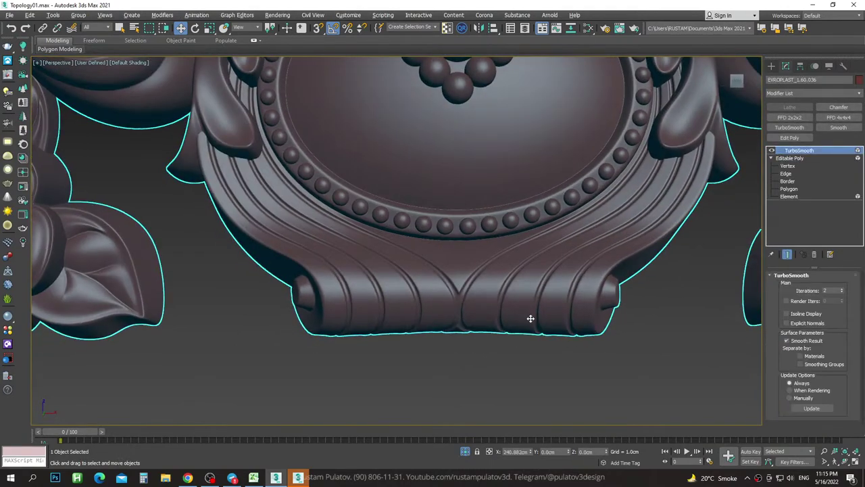
pyautogui.click(554, 344)
# Pan and zoom around the smoothed central cup, then deselect the ornament.
pyautogui.moveTo(555, 343); pyautogui.dragTo(634, 357, button='middle')
pyautogui.scroll(-5, 630, 369)
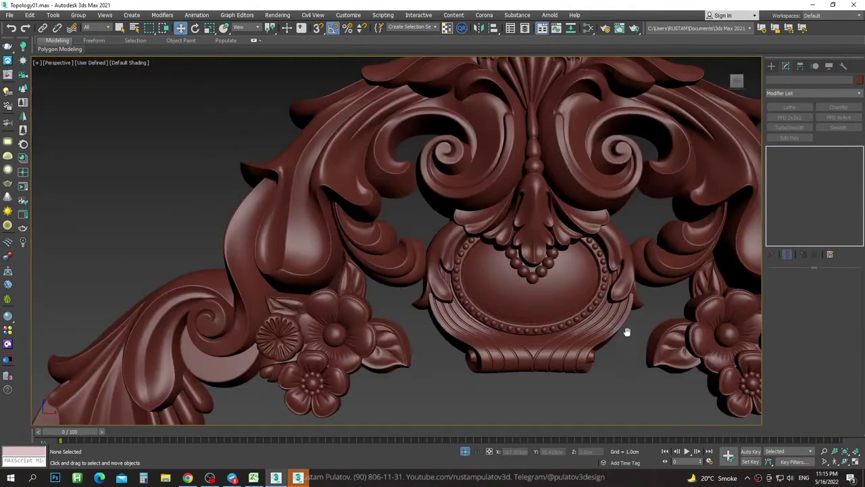
pyautogui.moveTo(489, 287); pyautogui.dragTo(599, 310, button='middle')
pyautogui.scroll(5, 365, 223)
pyautogui.click(359, 266)
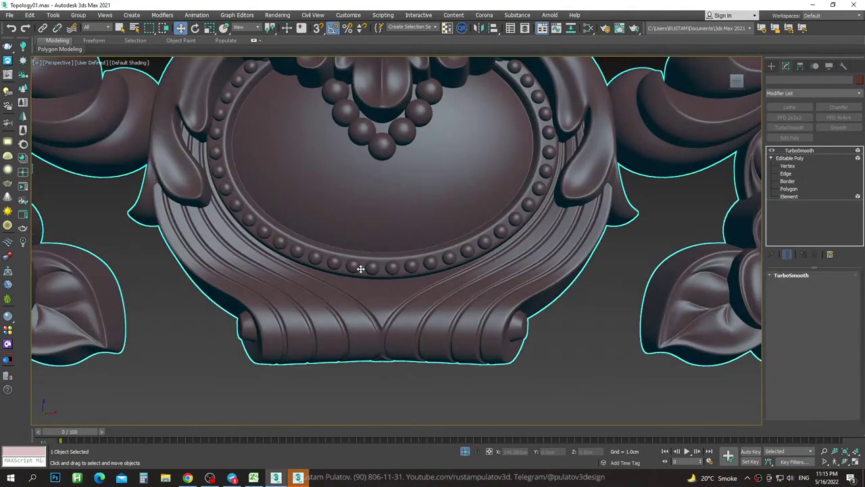
pyautogui.moveTo(737, 82); pyautogui.dragTo(638, 141, button='middle')
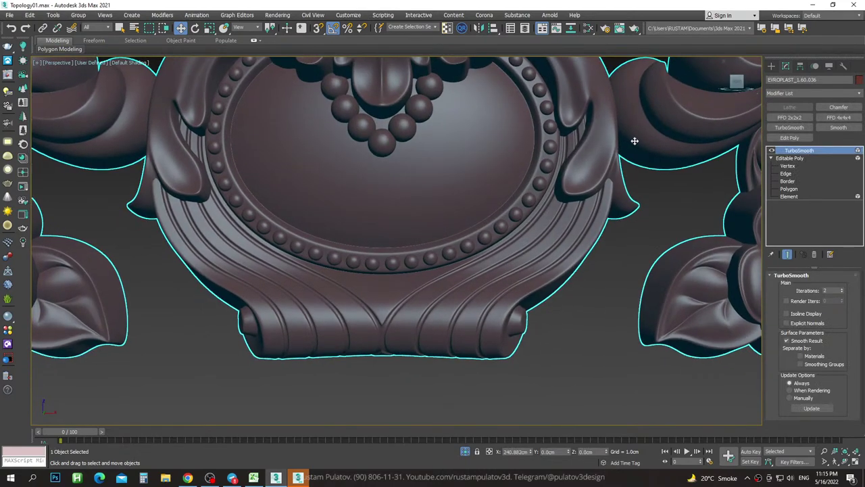
pyautogui.scroll(-5, 637, 142)
pyautogui.scroll(5, 409, 243)
pyautogui.moveTo(411, 241); pyautogui.dragTo(436, 97, button='middle')
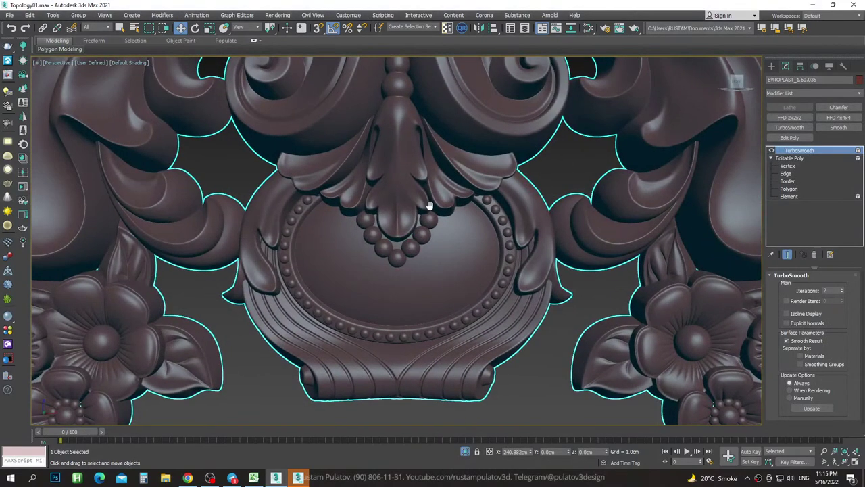
pyautogui.click(580, 165)
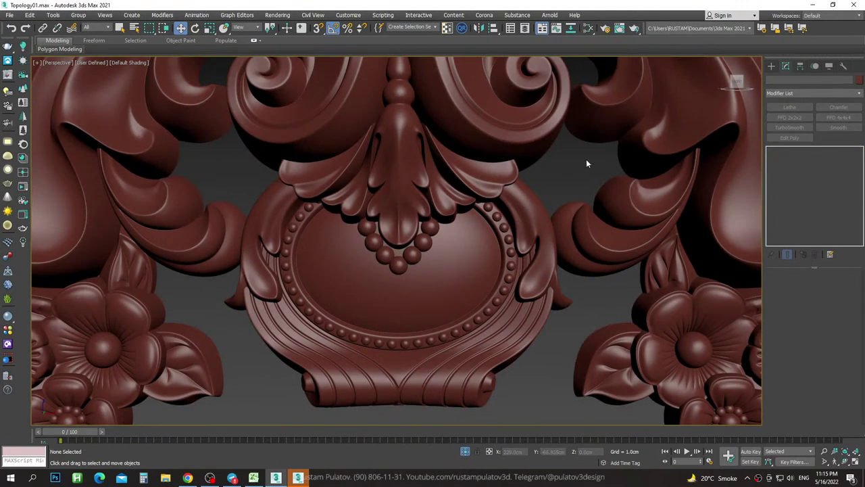
# Zoom out to a wide view of all the labelled ornaments.
pyautogui.scroll(-2, 587, 162)
pyautogui.scroll(-5, 587, 162)
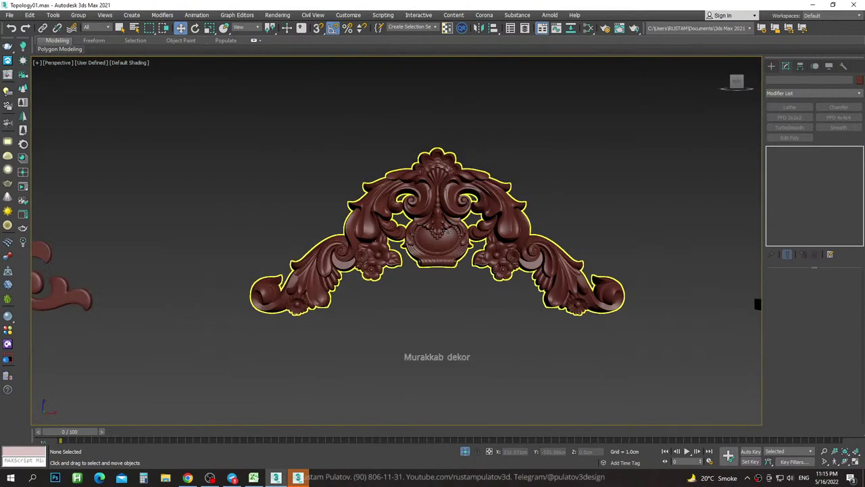
pyautogui.scroll(-5, 587, 162)
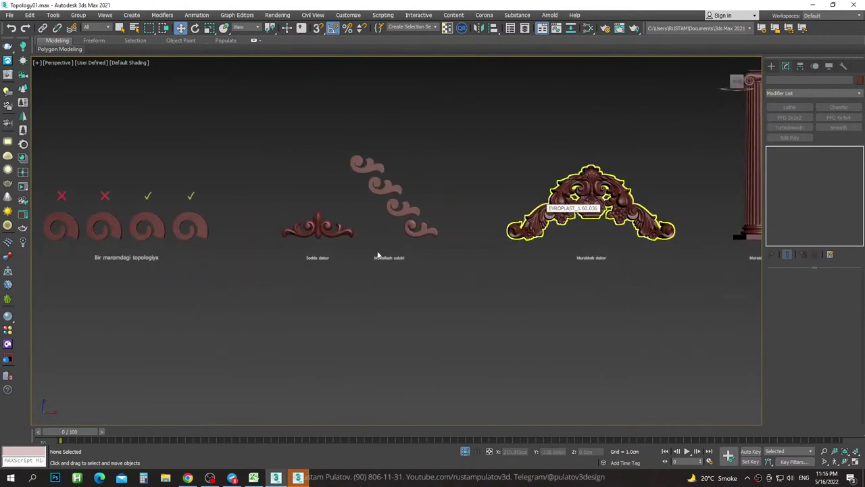
# Select the Sodda dekor ornament and frame it in the Perspective viewport.
pyautogui.scroll(5, 379, 255)
pyautogui.click(366, 198)
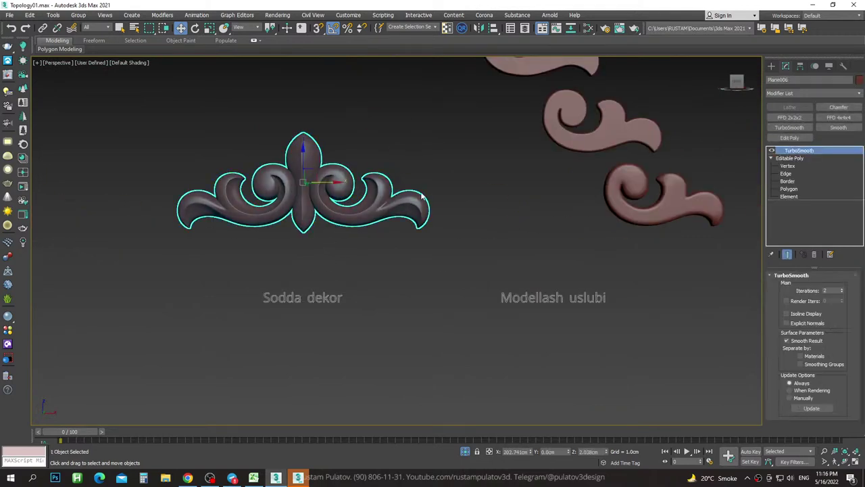
pyautogui.press('z')
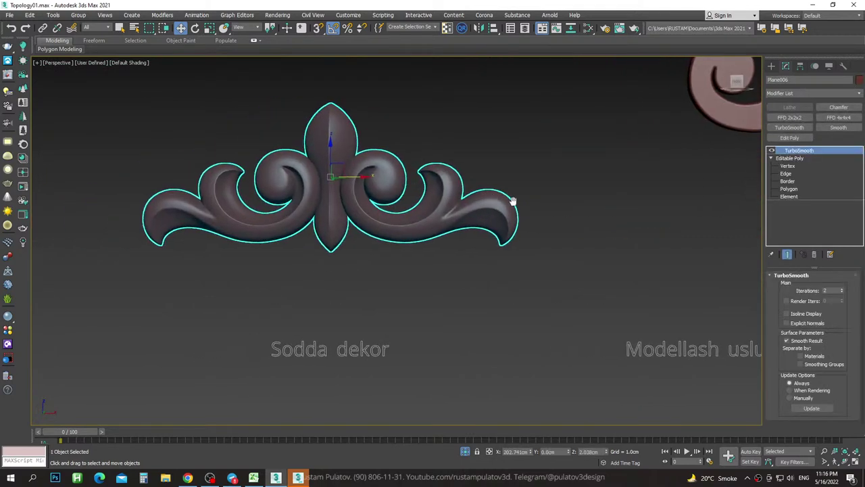
pyautogui.scroll(-5, 444, 228)
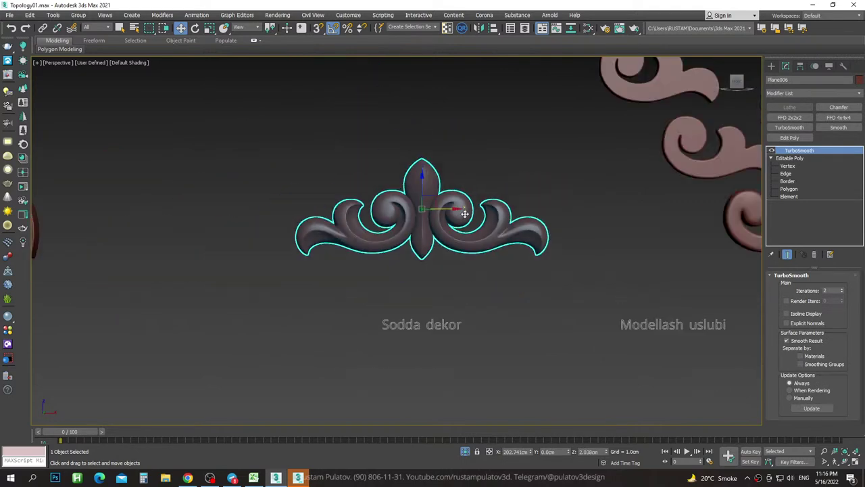
pyautogui.scroll(-3, 560, 193)
pyautogui.scroll(8, 500, 181)
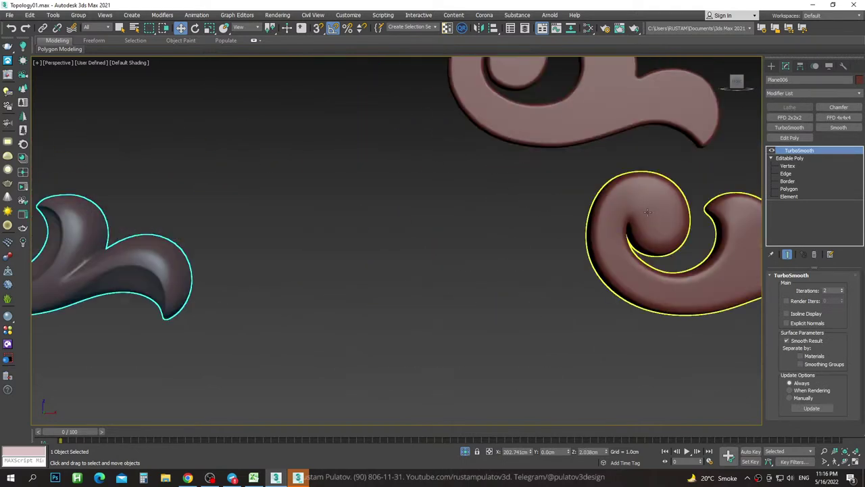
pyautogui.scroll(-8, 440, 185)
pyautogui.scroll(5, 482, 180)
pyautogui.scroll(3, 554, 159)
# Deselect the simple ornament and frame all scene objects in view.
pyautogui.click(630, 137)
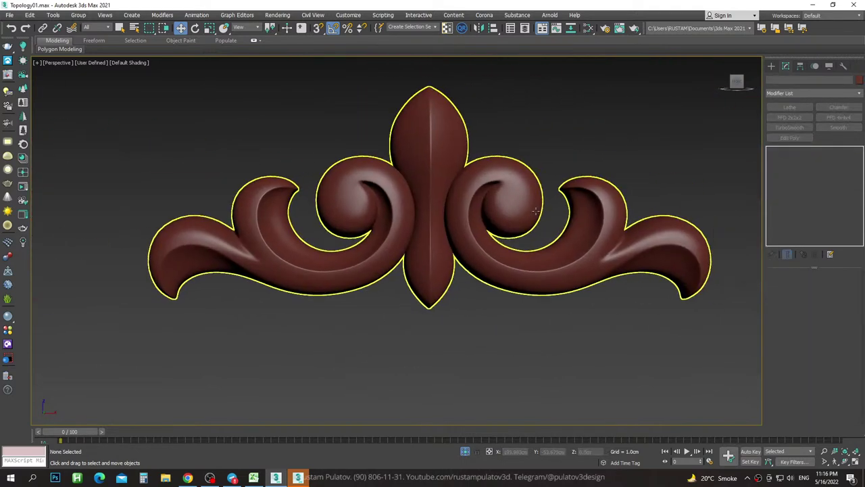
pyautogui.scroll(-1, 666, 127)
pyautogui.moveTo(666, 126); pyautogui.dragTo(643, 226, button='middle')
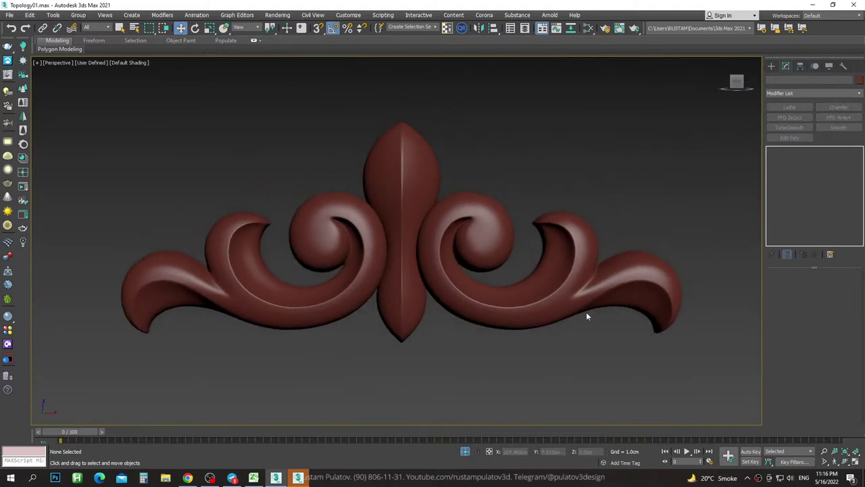
pyautogui.press('z')
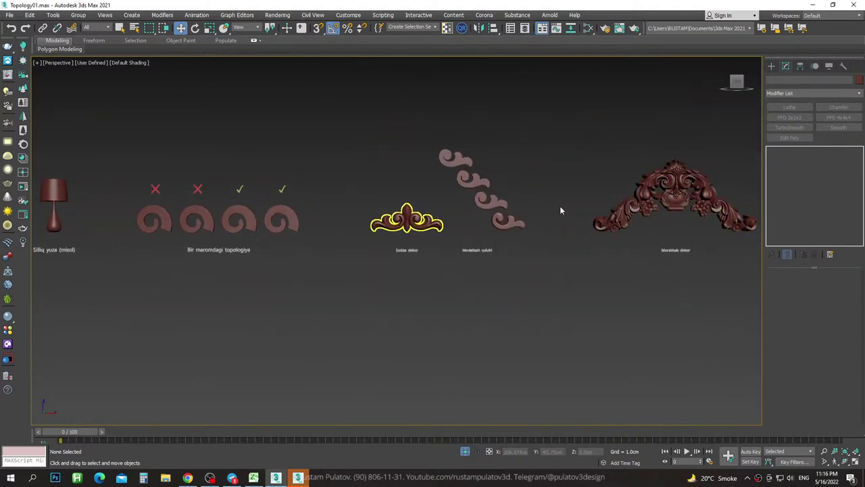
pyautogui.scroll(-2, 500, 206)
pyautogui.scroll(5, 283, 218)
pyautogui.scroll(-4, 396, 215)
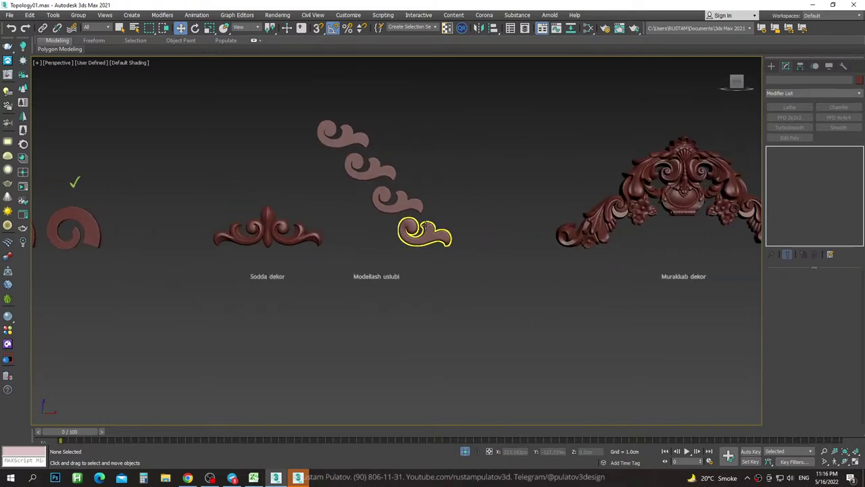
# Pan and zoom toward the large Murakkab dekor corner ornament.
pyautogui.moveTo(424, 227); pyautogui.dragTo(333, 226, button='middle')
pyautogui.scroll(6, 448, 254)
pyautogui.scroll(-2, 448, 254)
pyautogui.scroll(3, 447, 253)
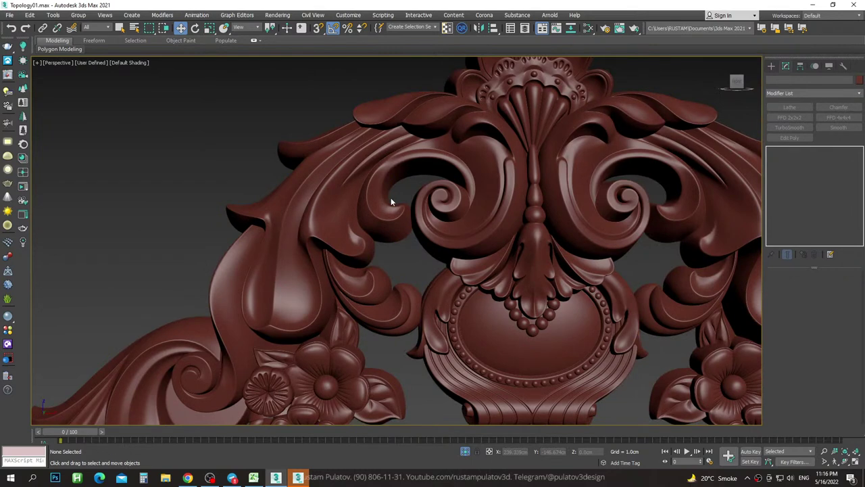
pyautogui.scroll(-5, 433, 169)
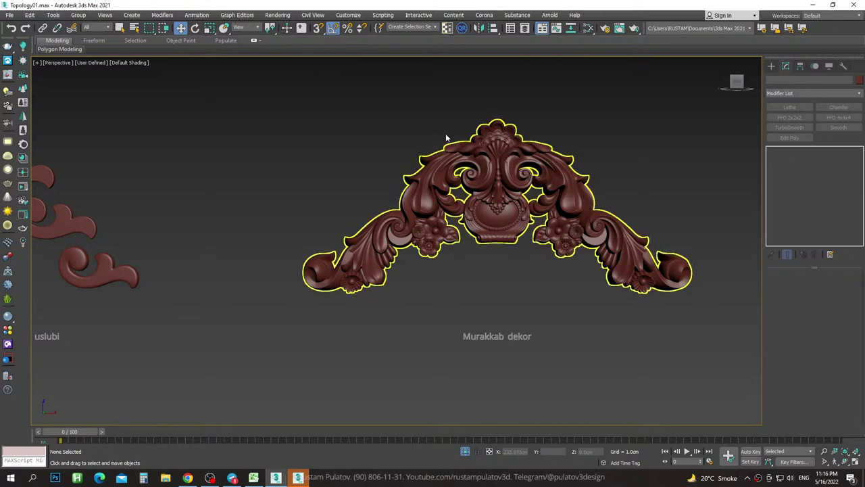
pyautogui.scroll(3, 491, 192)
pyautogui.scroll(2, 473, 217)
# Select the corner ornament to view its modifier stack, then deselect it.
pyautogui.click(481, 217)
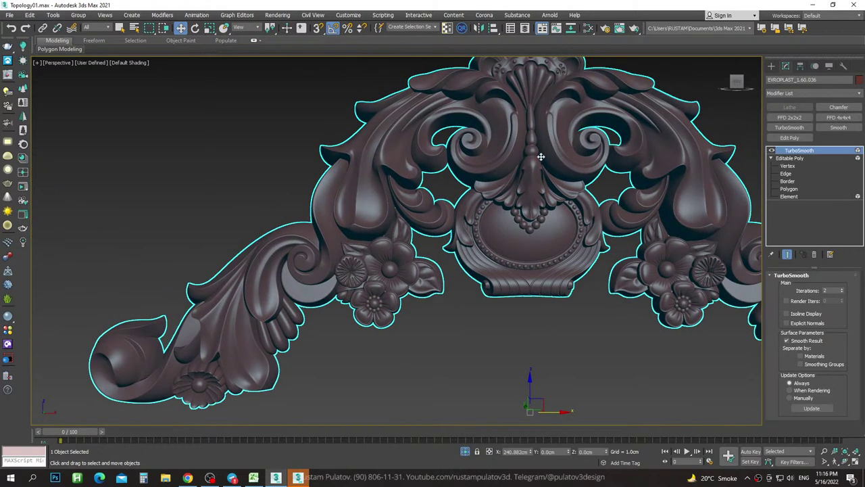
pyautogui.scroll(-3, 481, 217)
pyautogui.click(613, 132)
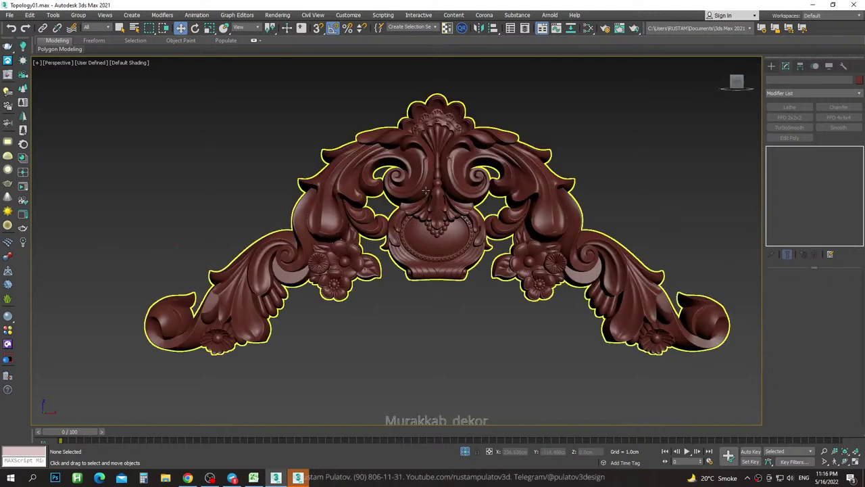
pyautogui.click(346, 266)
pyautogui.scroll(2, 559, 178)
pyautogui.click(640, 130)
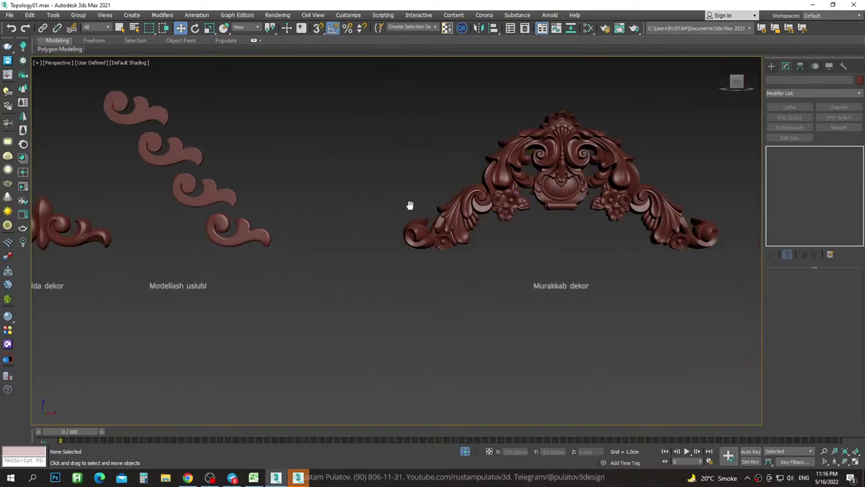
# Zoom in and out to inspect the corner ornament's carved detail.
pyautogui.scroll(5, 300, 215)
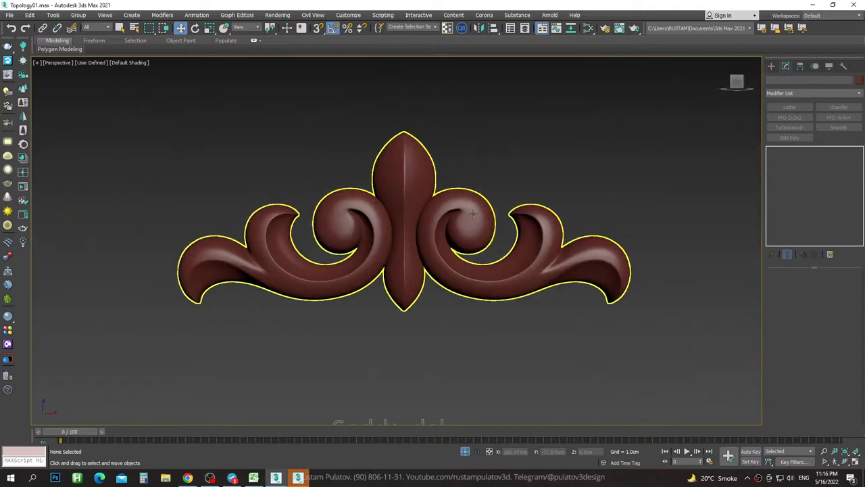
pyautogui.scroll(-5, 473, 214)
pyautogui.scroll(3, 465, 193)
pyautogui.scroll(2, 465, 193)
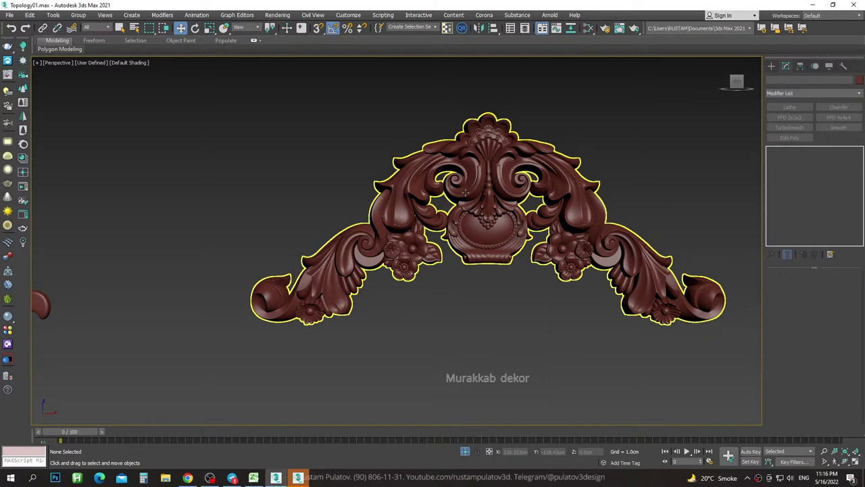
pyautogui.scroll(2, 465, 194)
pyautogui.scroll(2, 465, 196)
pyautogui.scroll(-2, 473, 220)
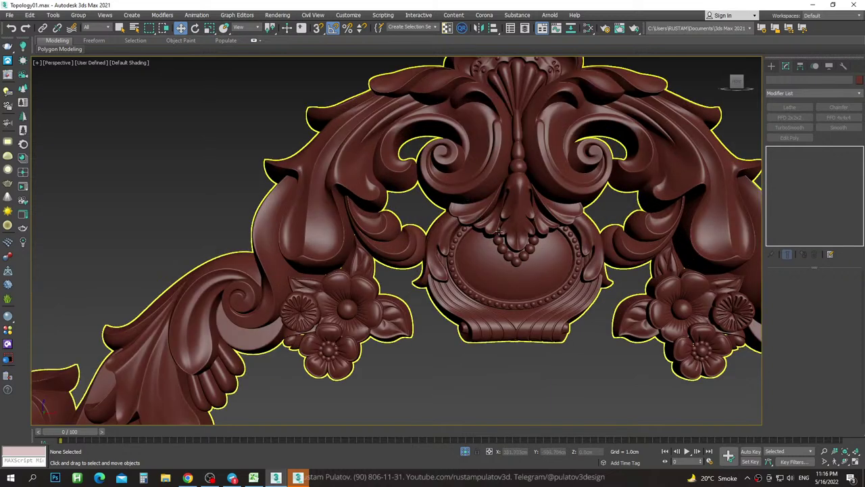
pyautogui.scroll(-3, 491, 189)
# Select the corner ornament to show its TurboSmooth and orbit to an angled view.
pyautogui.click(493, 180)
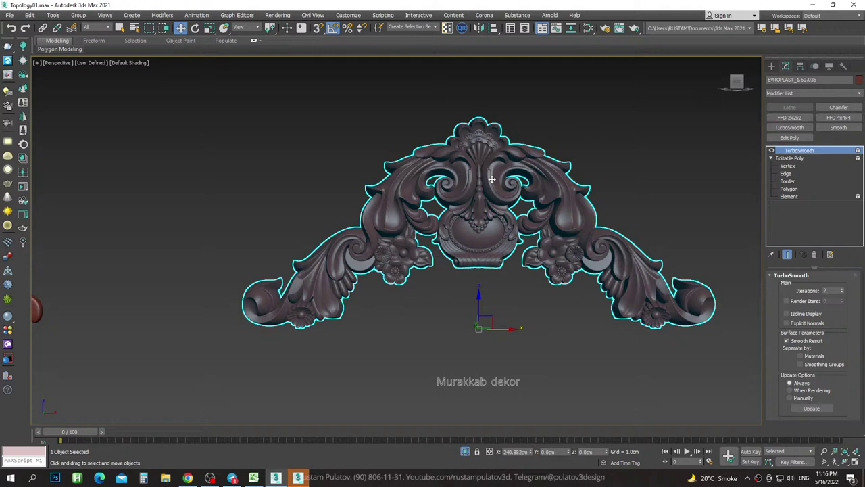
pyautogui.moveTo(489, 178)
pyautogui.keyDown('alt'); pyautogui.mouseDown(button='middle')
pyautogui.moveTo(510, 165)
pyautogui.moveTo(484, 189)
pyautogui.mouseUp(button='middle'); pyautogui.keyUp('alt')
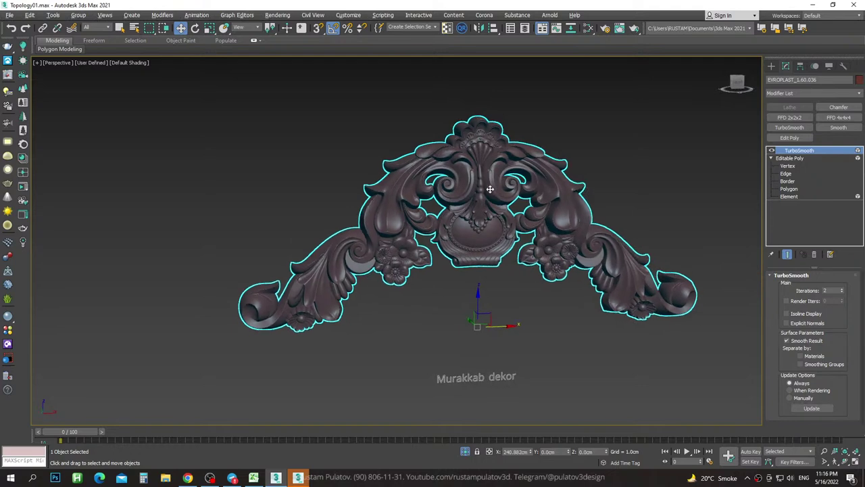
pyautogui.click(584, 131)
pyautogui.click(554, 163)
pyautogui.moveTo(576, 179); pyautogui.dragTo(553, 192, button='middle')
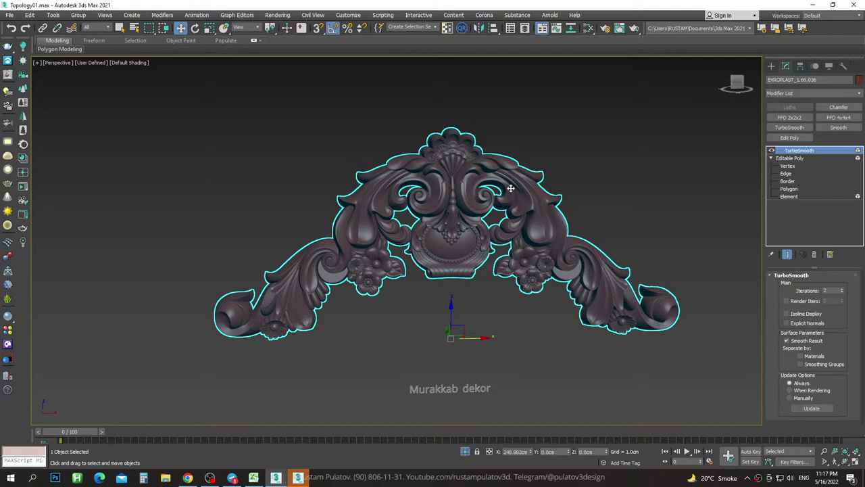
pyautogui.scroll(-4, 440, 221)
pyautogui.scroll(2, 528, 223)
pyautogui.scroll(1, 535, 223)
pyautogui.scroll(3, 535, 223)
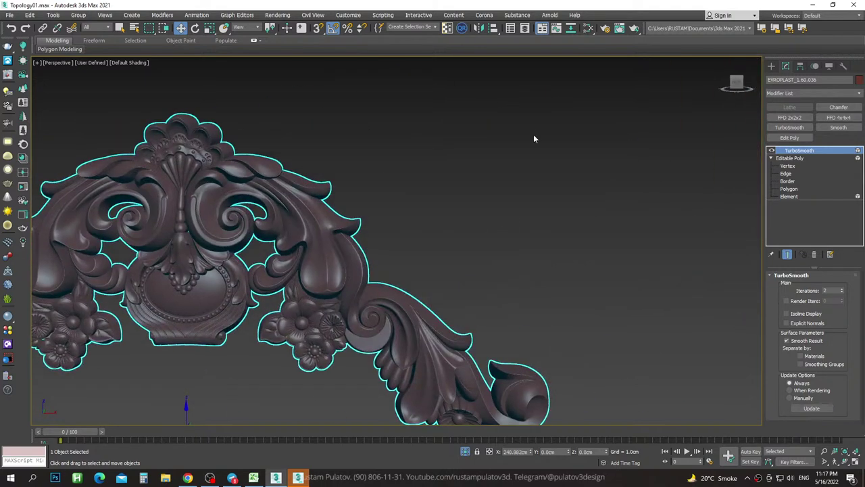
pyautogui.scroll(-1, 453, 190)
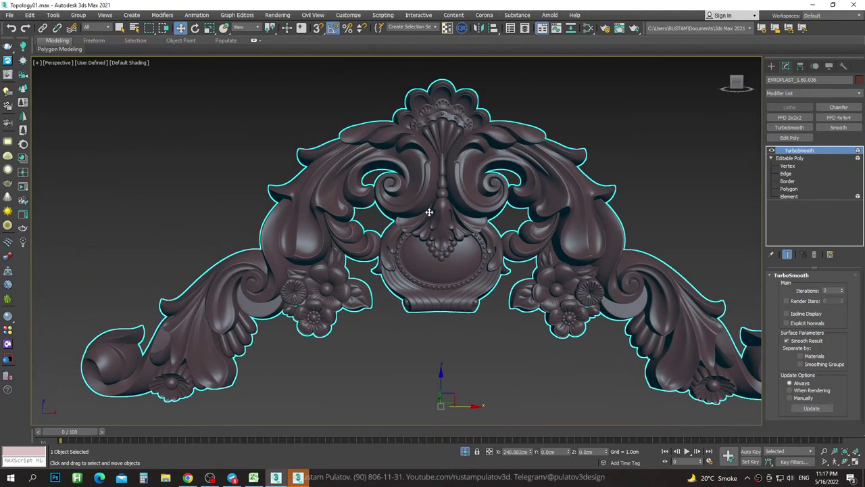
# Reselect the corner ornament, switch to a front view, frame it, and deselect.
pyautogui.click(209, 162)
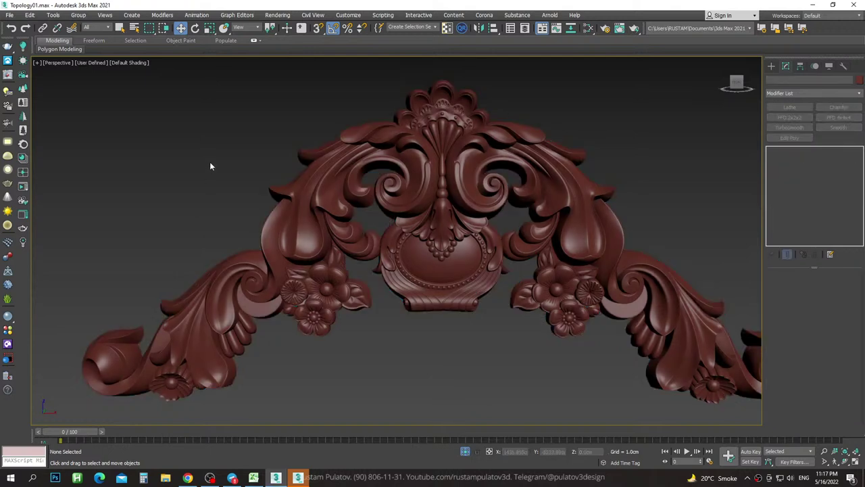
pyautogui.scroll(-3, 193, 170)
pyautogui.scroll(-2, 191, 166)
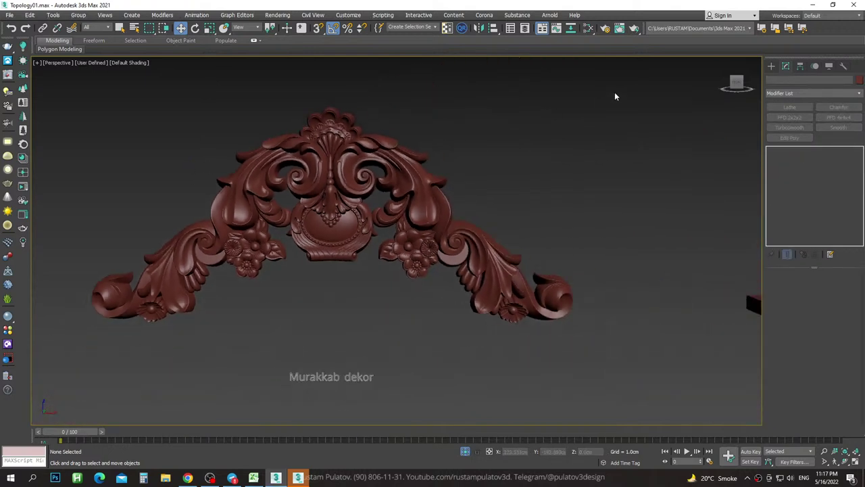
pyautogui.click(735, 84)
pyautogui.hotkey('ctrl', 'a')
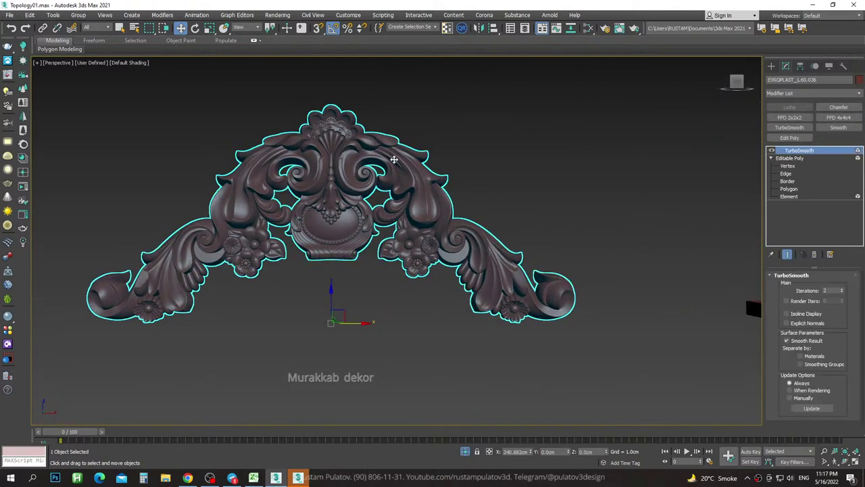
pyautogui.press('z')
pyautogui.click(606, 170)
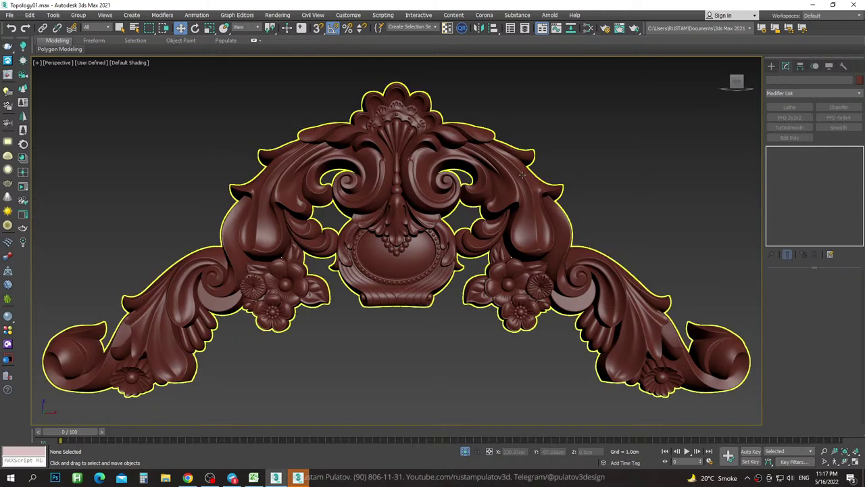
# Select the Ionic column COLUMN05 and frame it in the view.
pyautogui.click(572, 179)
pyautogui.moveTo(571, 179)
pyautogui.keyDown('alt'); pyautogui.mouseDown(button='middle')
pyautogui.moveTo(581, 194)
pyautogui.moveTo(486, 123)
pyautogui.mouseUp(button='middle'); pyautogui.keyUp('alt')
pyautogui.scroll(-5, 581, 194)
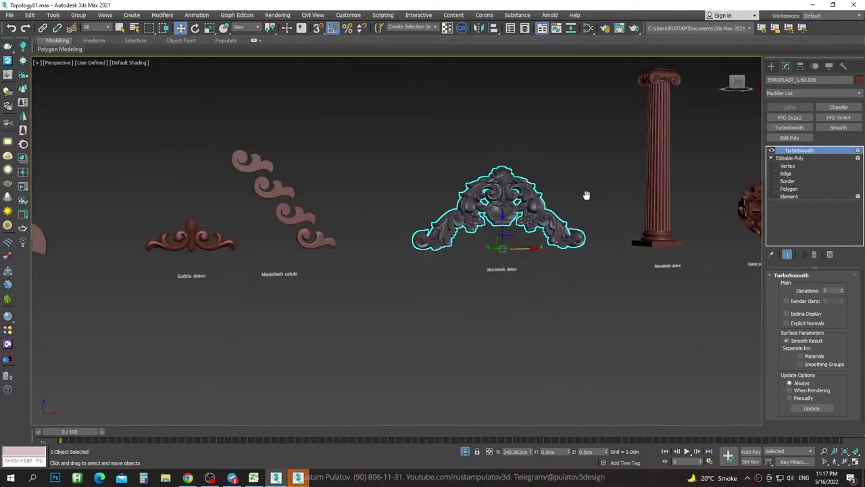
pyautogui.click(485, 125)
pyautogui.press('z')
# Orbit and zoom so the capital fills the view, selecting the column to show TurboSmooth.
pyautogui.moveTo(548, 155)
pyautogui.keyDown('alt'); pyautogui.mouseDown(button='middle')
pyautogui.moveTo(532, 154)
pyautogui.moveTo(580, 196)
pyautogui.mouseUp(button='middle'); pyautogui.keyUp('alt')
pyautogui.click(533, 154)
pyautogui.scroll(3, 464, 158)
pyautogui.scroll(3, 464, 158)
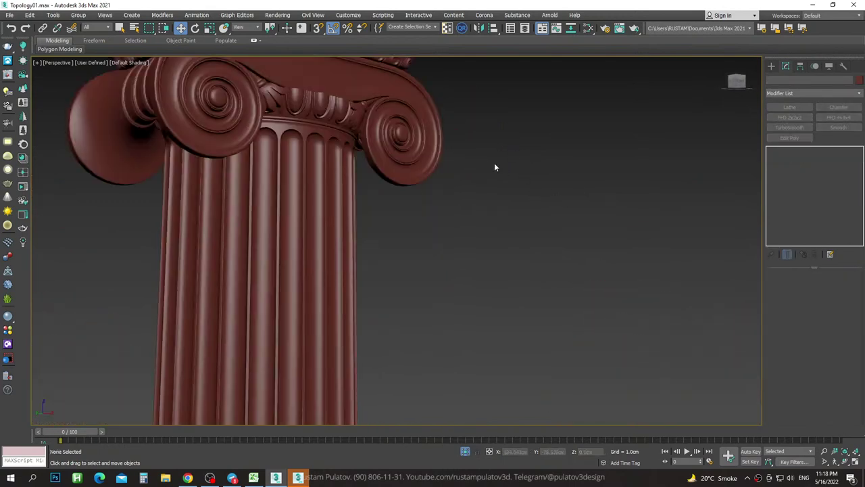
pyautogui.moveTo(494, 163)
pyautogui.keyDown('alt'); pyautogui.mouseDown(button='middle')
pyautogui.moveTo(629, 223)
pyautogui.moveTo(556, 217)
pyautogui.moveTo(611, 218)
pyautogui.mouseUp(button='middle'); pyautogui.keyUp('alt')
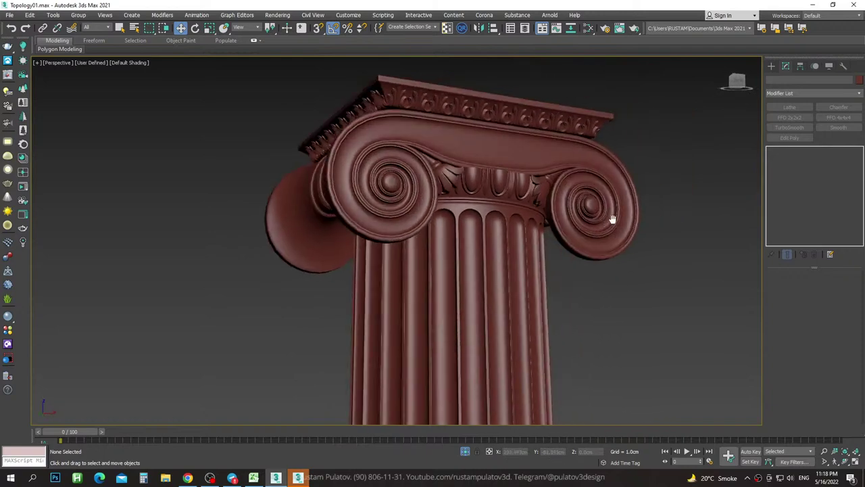
pyautogui.click(572, 216)
pyautogui.scroll(2, 543, 197)
pyautogui.scroll(1, 541, 212)
pyautogui.scroll(2, 537, 230)
# Turn on Edged Faces and orbit around the capital, toggling the column's selection.
pyautogui.press('F4')
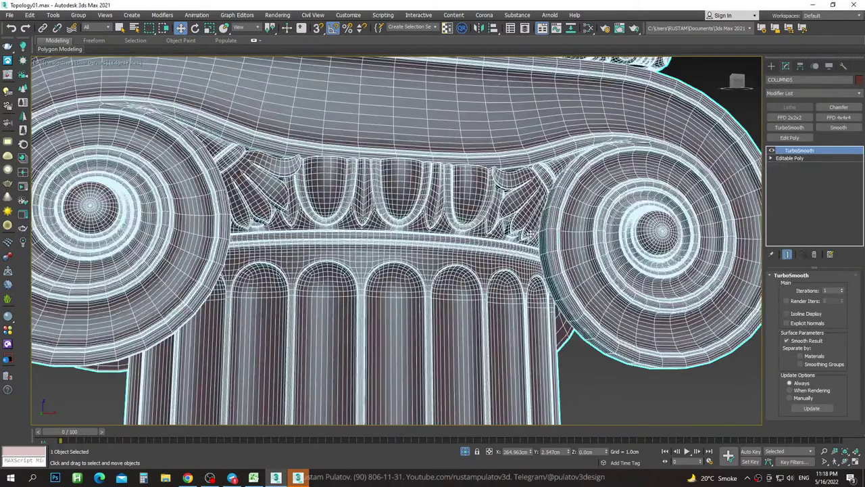
pyautogui.scroll(-5, 518, 220)
pyautogui.keyDown('alt'); pyautogui.moveTo(518, 220); pyautogui.dragTo(531, 203, button='middle'); pyautogui.keyUp('alt')
pyautogui.click(679, 178)
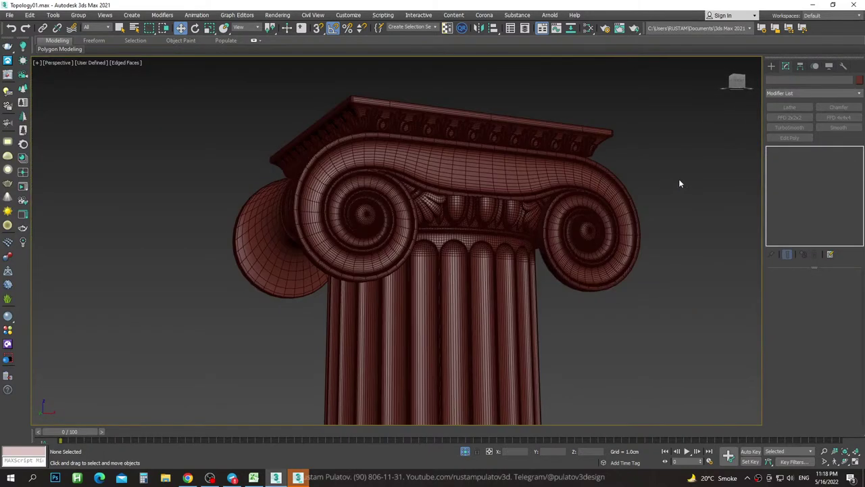
pyautogui.click(574, 194)
pyautogui.click(666, 172)
pyautogui.click(573, 186)
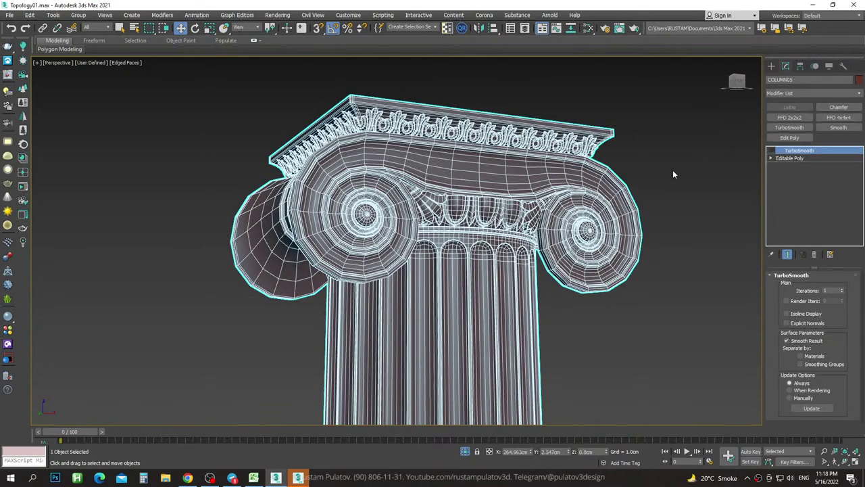
pyautogui.click(672, 170)
pyautogui.click(493, 180)
# Toggle Edged Faces off and on while orbiting to a frontal view of the capital.
pyautogui.press('F4')
pyautogui.keyDown('alt'); pyautogui.moveTo(507, 185); pyautogui.dragTo(514, 196, button='middle'); pyautogui.keyUp('alt')
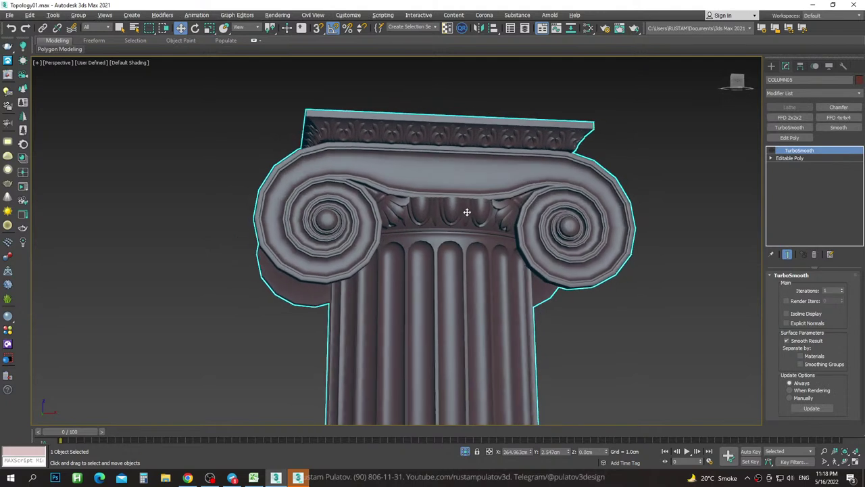
pyautogui.scroll(3, 514, 196)
pyautogui.press('F4')
pyautogui.press('F4')
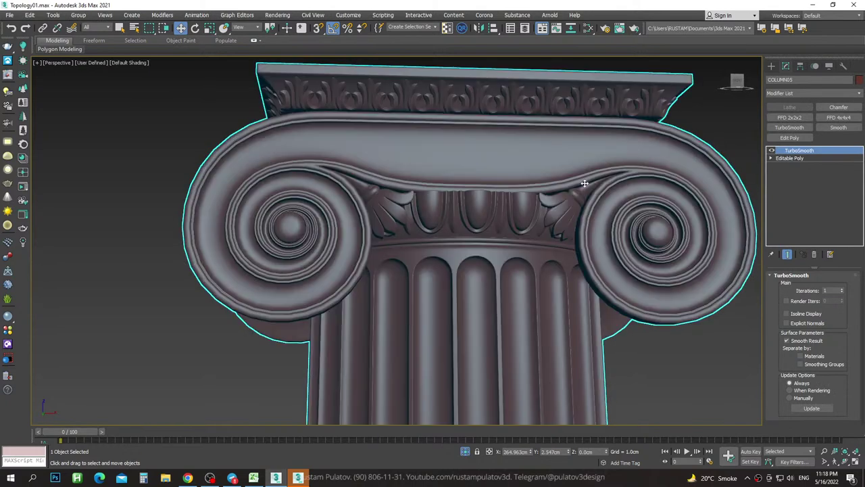
pyautogui.scroll(-3, 573, 182)
pyautogui.scroll(-5, 573, 181)
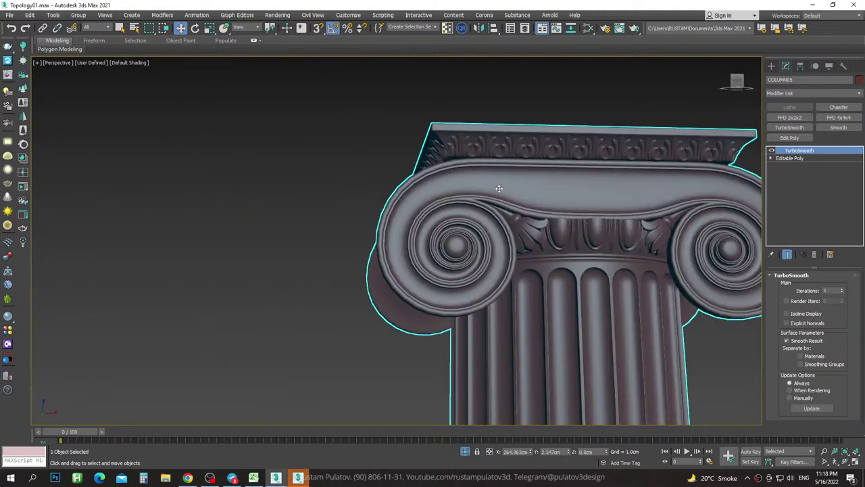
# Set TurboSmooth to 2 iterations, switch it off, and show edges on the coarse cage.
pyautogui.click(843, 290)
pyautogui.scroll(3, 502, 247)
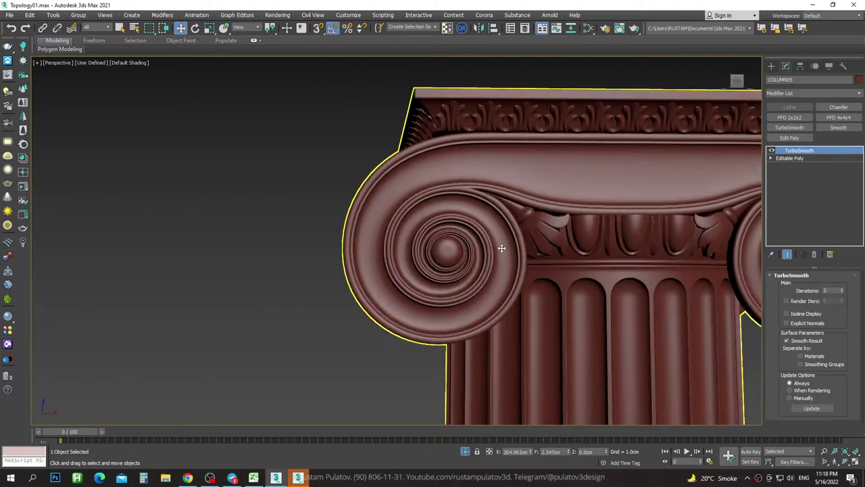
pyautogui.scroll(2, 507, 203)
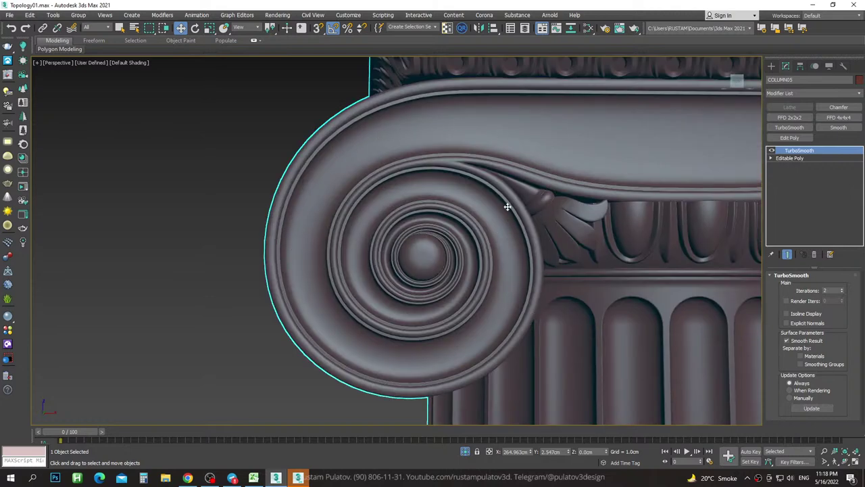
pyautogui.click(772, 150)
pyautogui.press('F4')
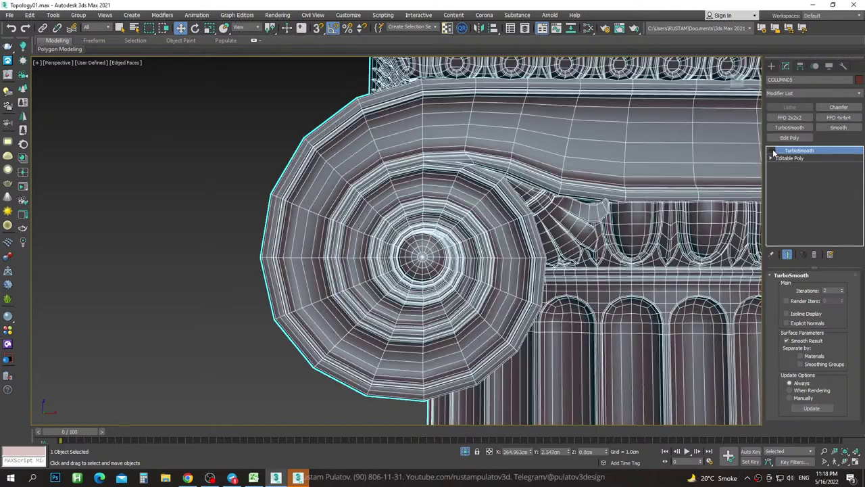
pyautogui.click(180, 114)
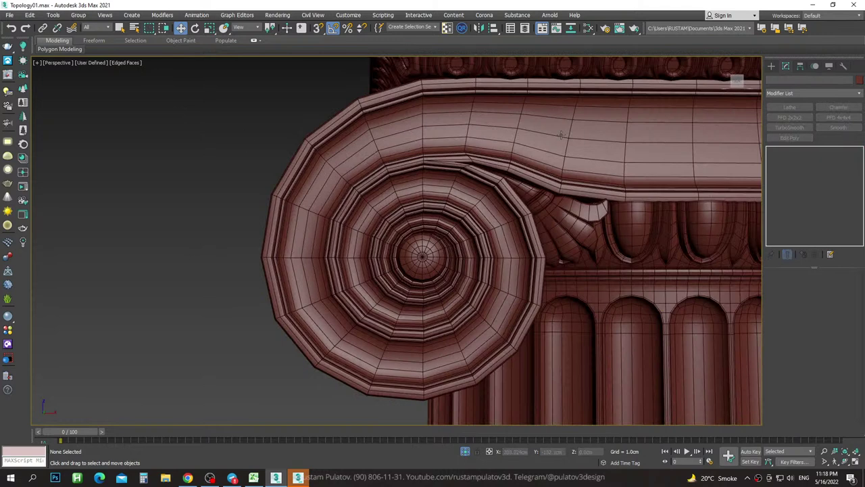
pyautogui.click(397, 285)
# Deselect and zoom the Front view in, centring on the volute's concentric rings.
pyautogui.click(367, 128)
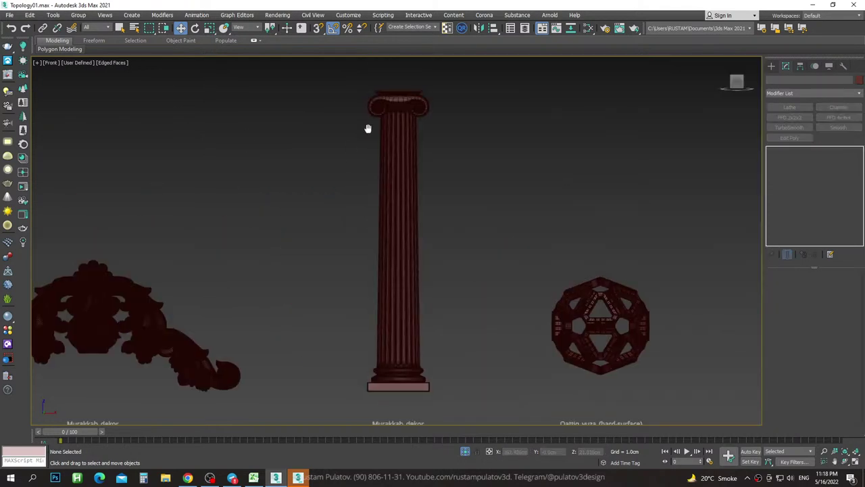
pyautogui.scroll(5, 419, 218)
pyautogui.scroll(3, 488, 174)
pyautogui.scroll(2, 489, 173)
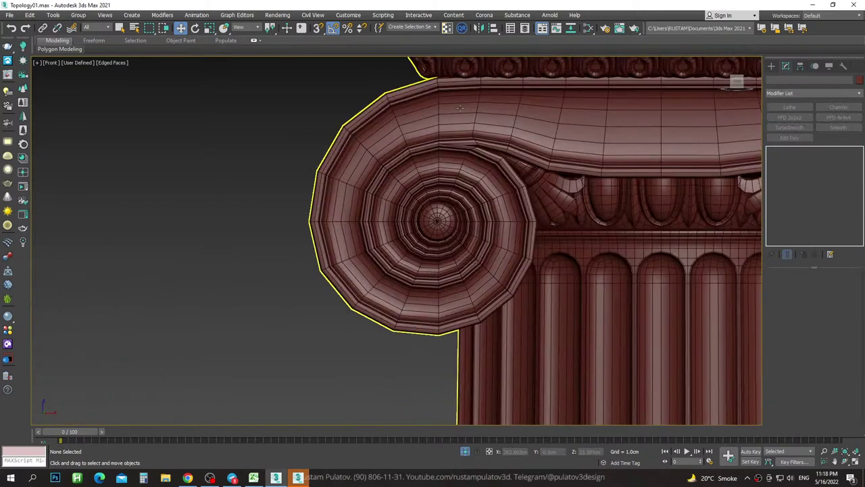
pyautogui.scroll(2, 389, 135)
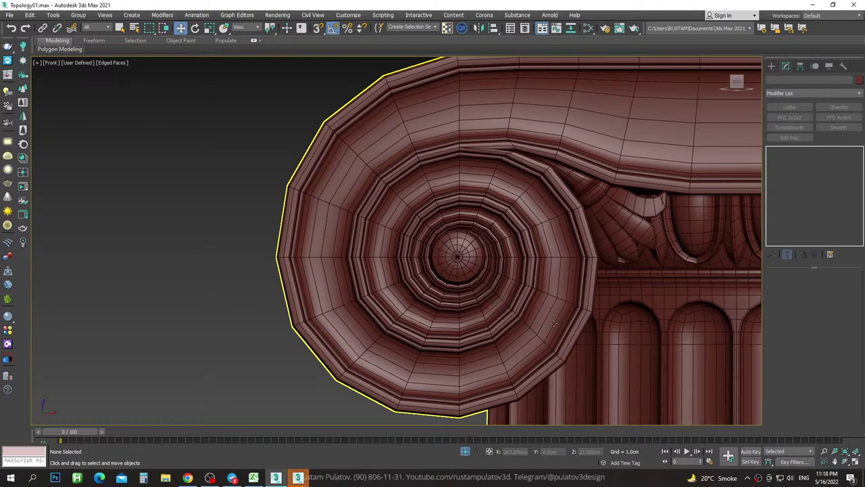
pyautogui.scroll(2, 554, 323)
pyautogui.scroll(2, 601, 223)
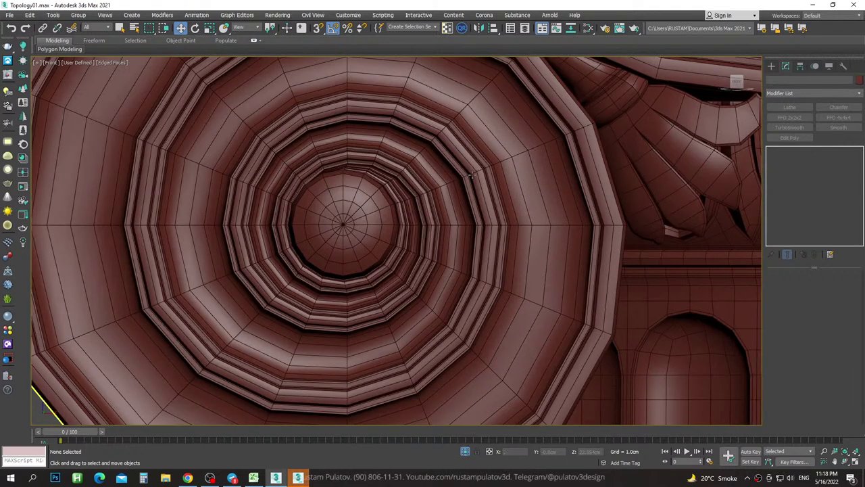
pyautogui.moveTo(471, 175)
pyautogui.mouseDown(button='middle')
pyautogui.moveTo(526, 217)
pyautogui.moveTo(508, 184)
pyautogui.mouseUp(button='middle')
pyautogui.scroll(-3, 422, 174)
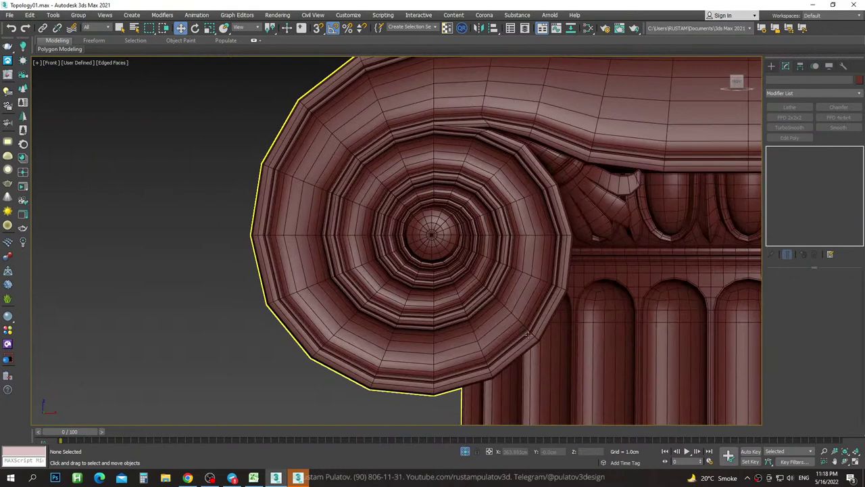
pyautogui.scroll(2, 419, 226)
pyautogui.scroll(-4, 496, 227)
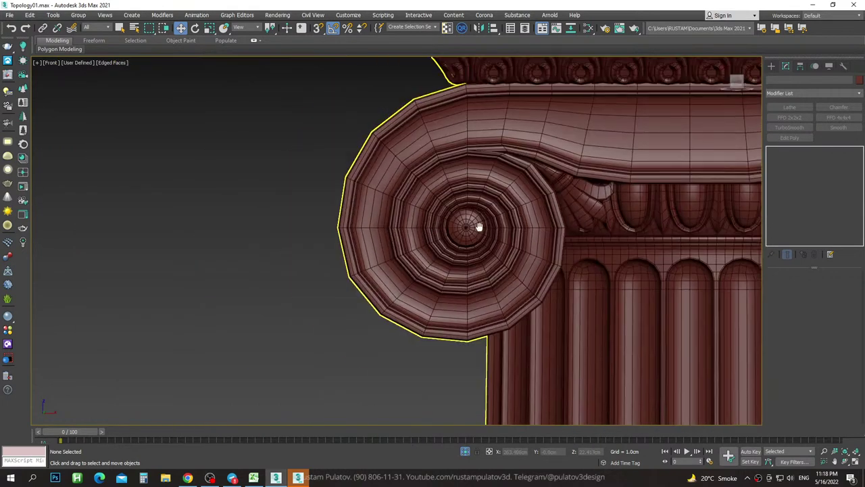
pyautogui.scroll(1, 501, 212)
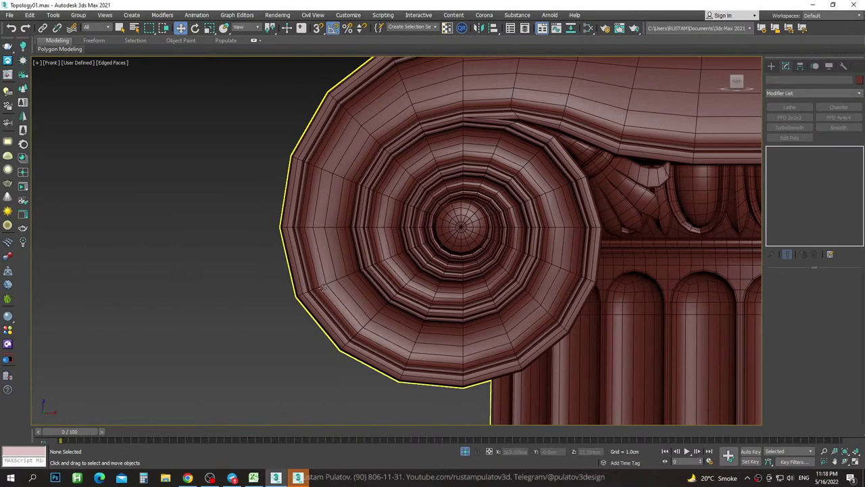
# Reframe the whole volute and the capital's top, fine-tuning the zoom on the low-poly rings.
pyautogui.moveTo(350, 299); pyautogui.dragTo(369, 378, button='middle')
pyautogui.scroll(1, 464, 97)
pyautogui.scroll(-2, 421, 93)
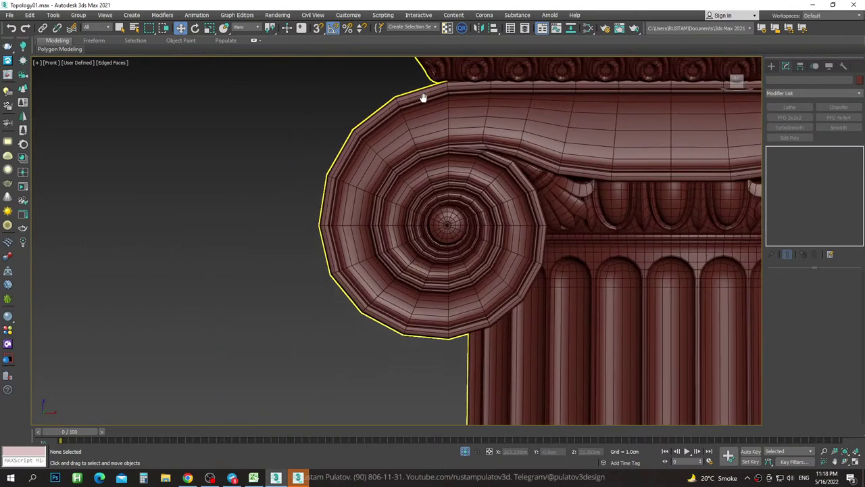
pyautogui.scroll(-1, 429, 322)
pyautogui.scroll(1, 531, 233)
pyautogui.scroll(1, 473, 135)
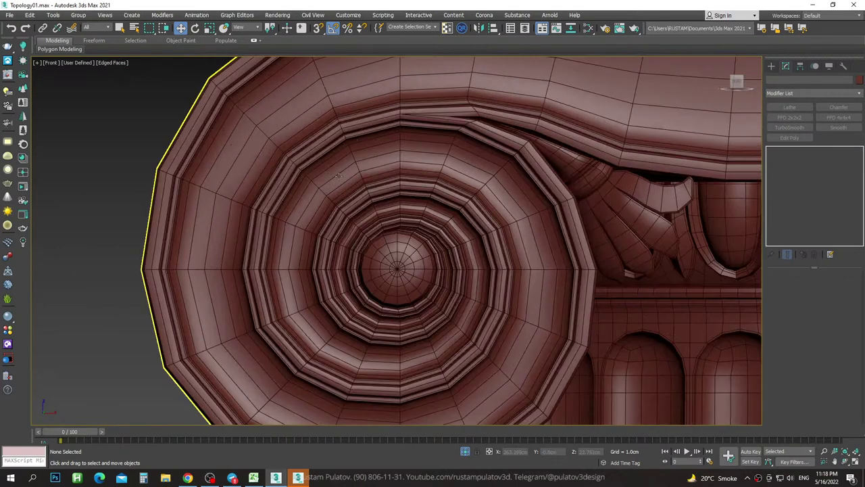
pyautogui.scroll(-2, 349, 201)
pyautogui.scroll(3, 450, 255)
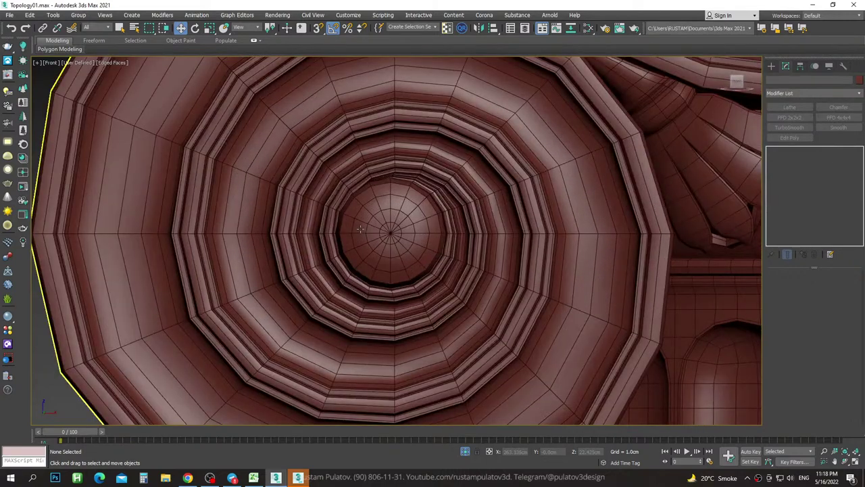
pyautogui.scroll(1, 324, 261)
pyautogui.scroll(-2, 412, 137)
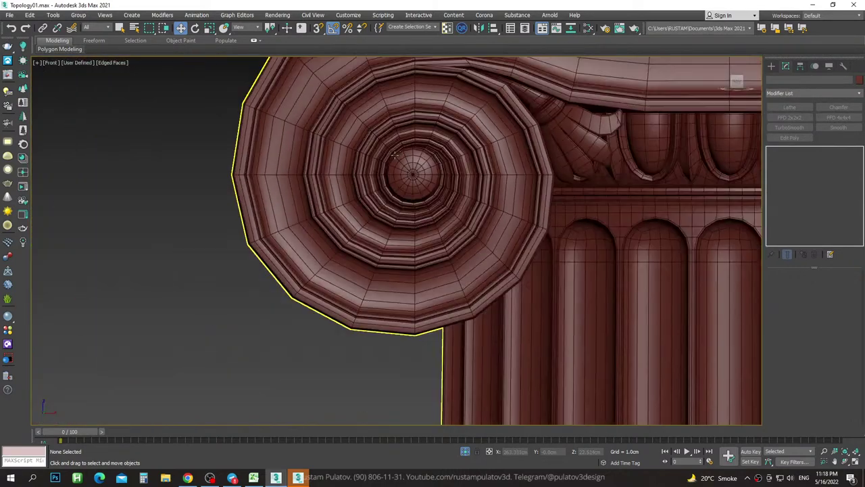
pyautogui.moveTo(308, 110); pyautogui.dragTo(310, 192, button='middle')
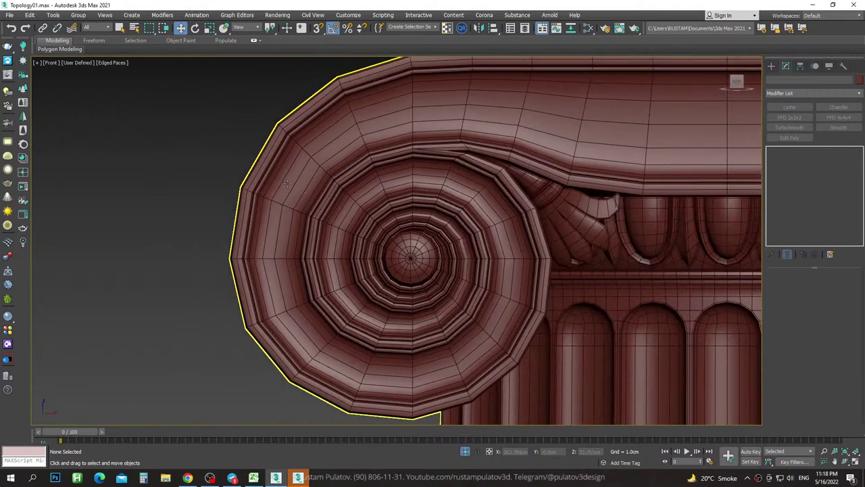
pyautogui.scroll(1, 423, 154)
pyautogui.scroll(-3, 423, 158)
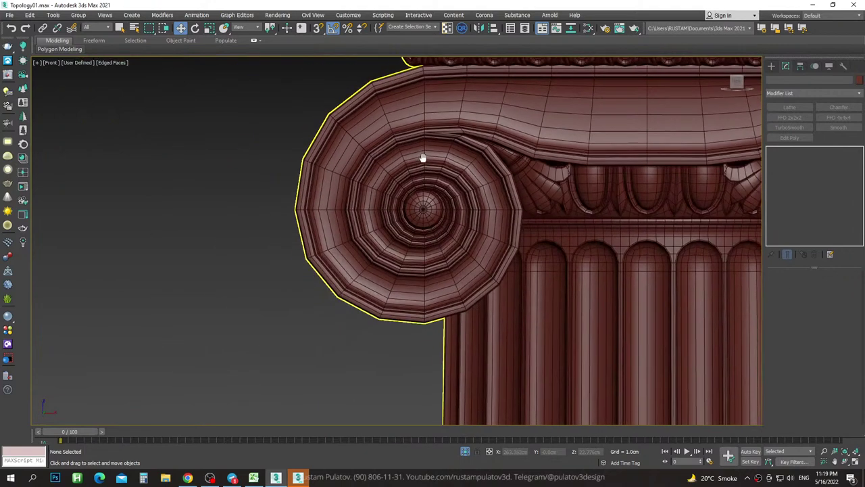
pyautogui.scroll(1, 421, 169)
pyautogui.scroll(1, 459, 183)
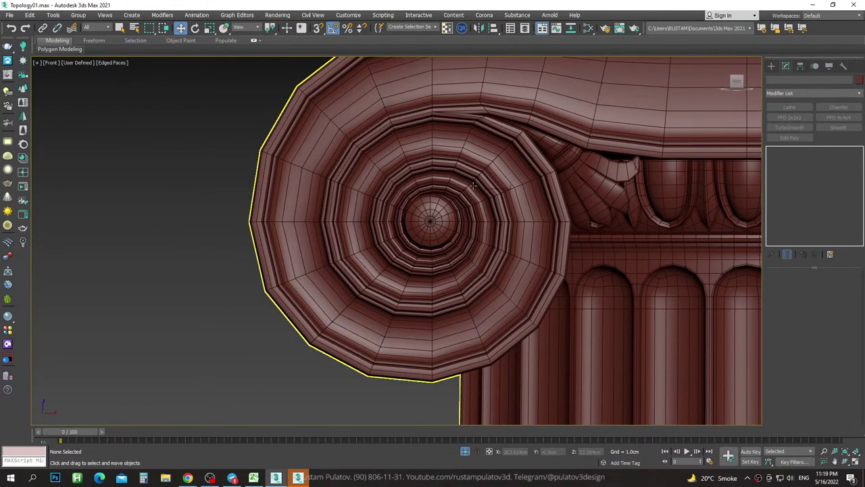
# Select COLUMN05 and pick the capital's volute at Editable Poly Element level.
pyautogui.click(475, 186)
pyautogui.scroll(4, 487, 176)
pyautogui.scroll(-3, 501, 190)
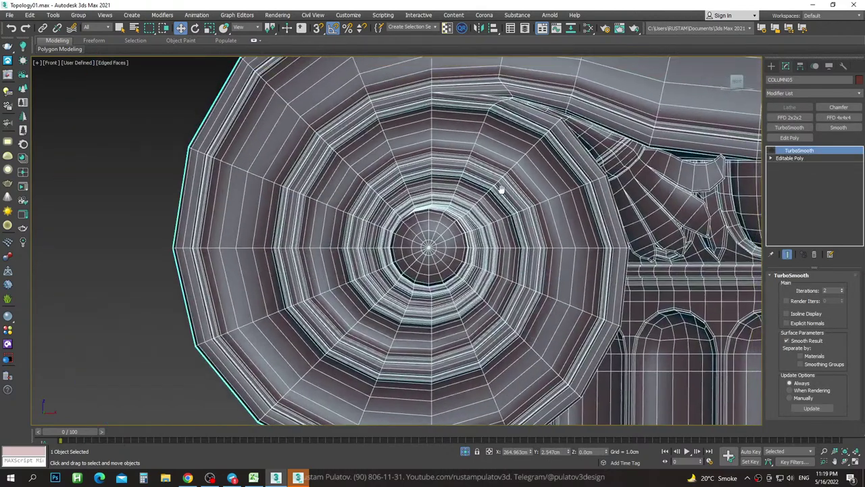
pyautogui.scroll(1, 521, 172)
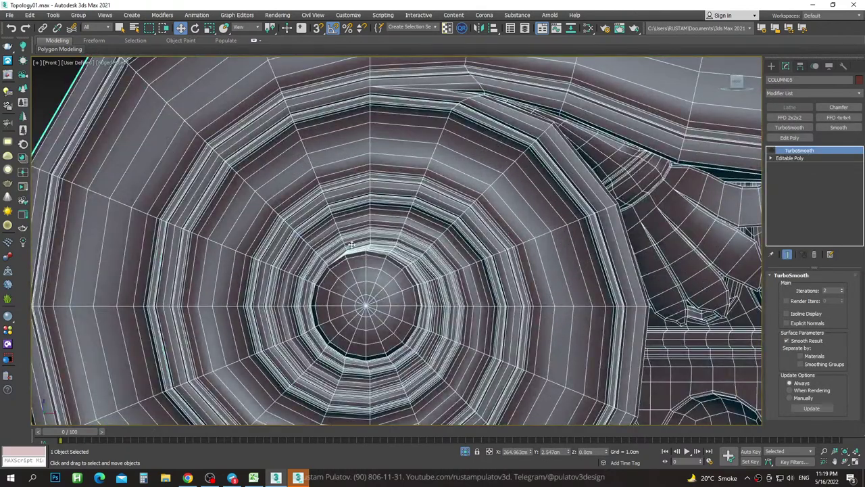
pyautogui.scroll(-2, 269, 102)
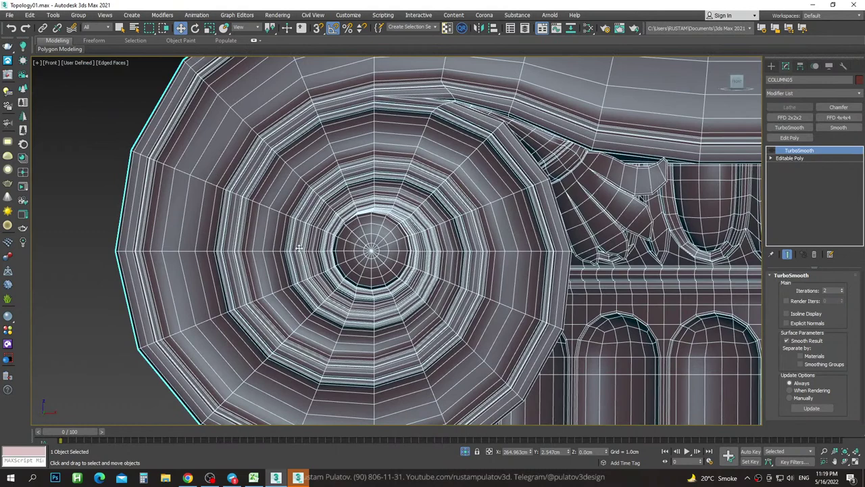
pyautogui.scroll(-1, 352, 178)
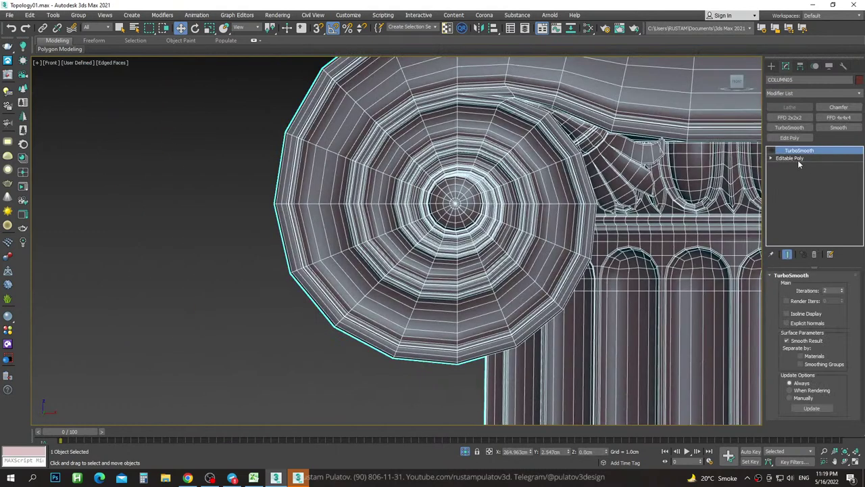
pyautogui.click(772, 158)
pyautogui.click(789, 196)
pyautogui.click(387, 150)
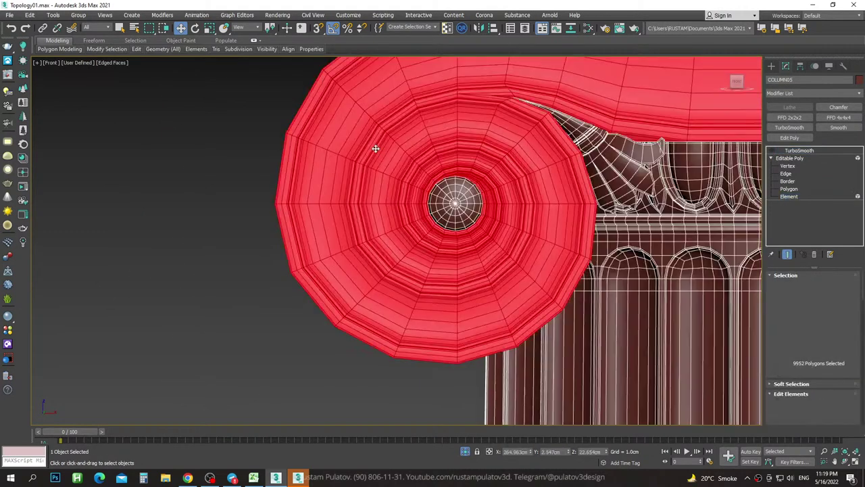
# Orbit to an angled view of the volute and re-enable the column's TurboSmooth.
pyautogui.moveTo(421, 178)
pyautogui.keyDown('alt'); pyautogui.mouseDown(button='middle')
pyautogui.moveTo(757, 172)
pyautogui.moveTo(734, 115)
pyautogui.mouseUp(button='middle'); pyautogui.keyUp('alt')
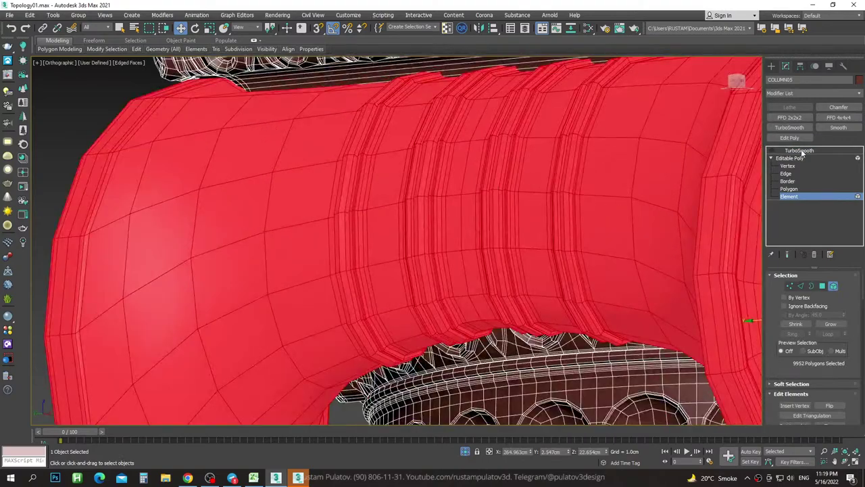
pyautogui.click(800, 151)
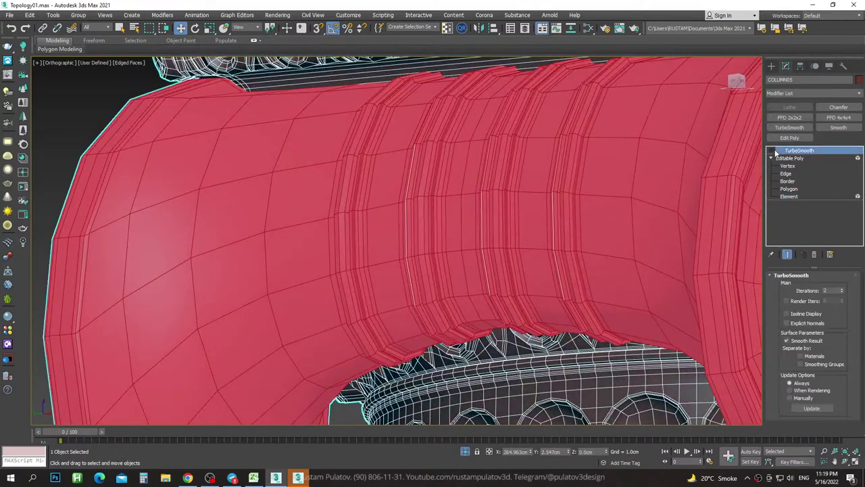
pyautogui.hotkey('shift', 'z')
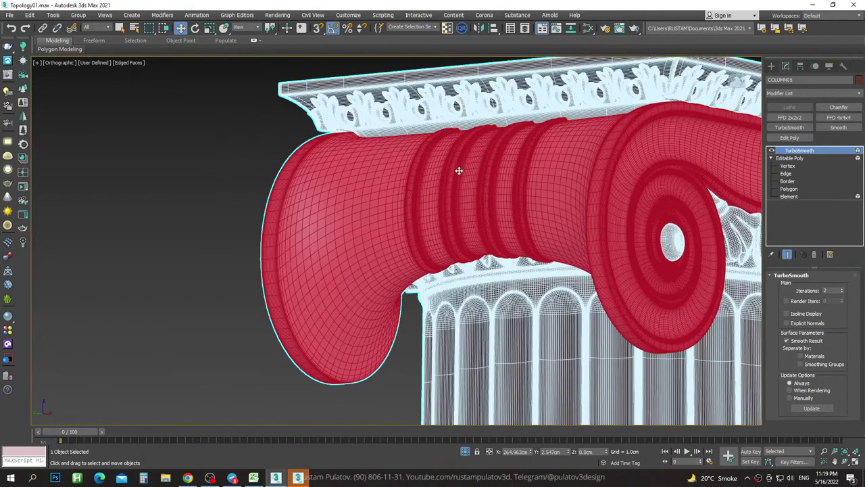
# Deselect and step back through previous views to a wider look at the cornice.
pyautogui.click(177, 116)
pyautogui.click(351, 157)
pyautogui.press('Delete')
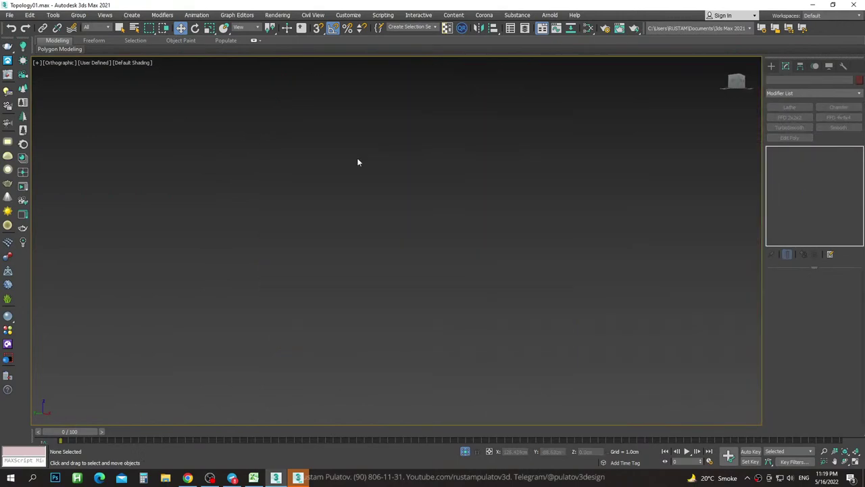
pyautogui.hotkey('shift', 'z')
pyautogui.hotkey('shift', 'z')
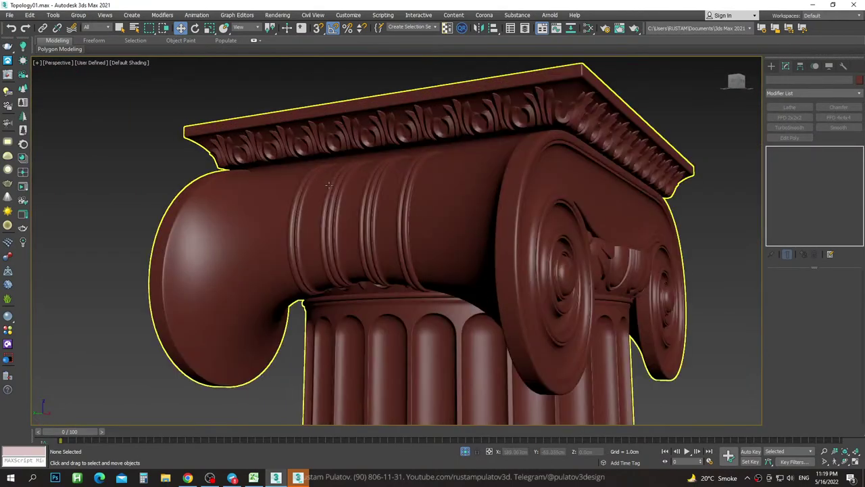
pyautogui.hotkey('shift', 'z')
pyautogui.hotkey('shift', 'z')
pyautogui.hotkey('shift', 'z')
pyautogui.hotkey('shift', 'z')
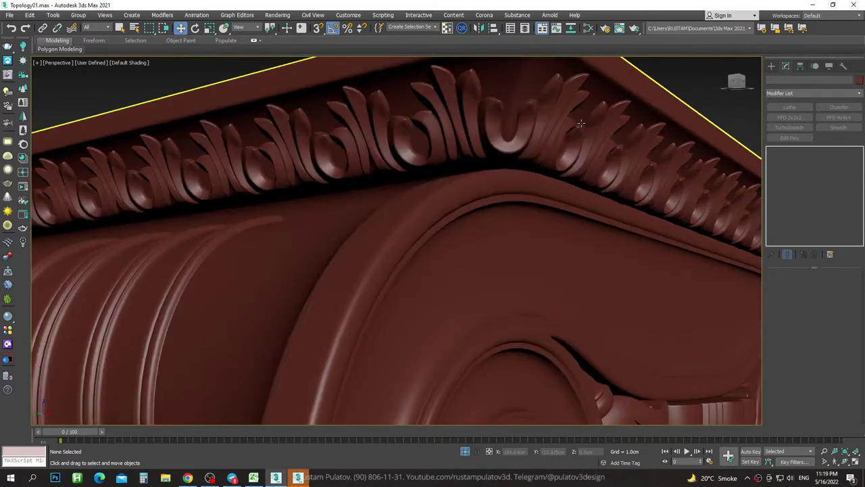
pyautogui.hotkey('shift', 'z')
pyautogui.moveTo(503, 118); pyautogui.dragTo(515, 125, button='middle')
# Turn off Edged Faces and zoom around the smoothed Ionic capital.
pyautogui.press('F4')
pyautogui.scroll(-2, 512, 122)
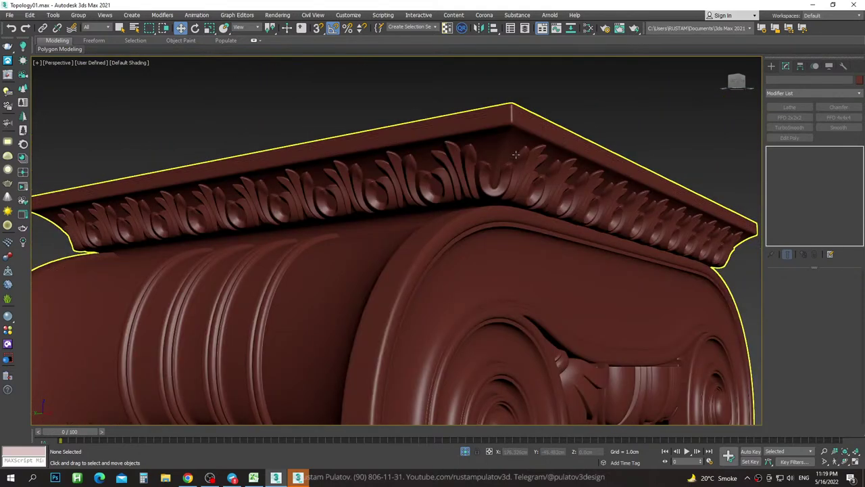
pyautogui.scroll(-3, 518, 174)
pyautogui.scroll(3, 541, 166)
pyautogui.scroll(3, 610, 156)
pyautogui.scroll(-2, 610, 156)
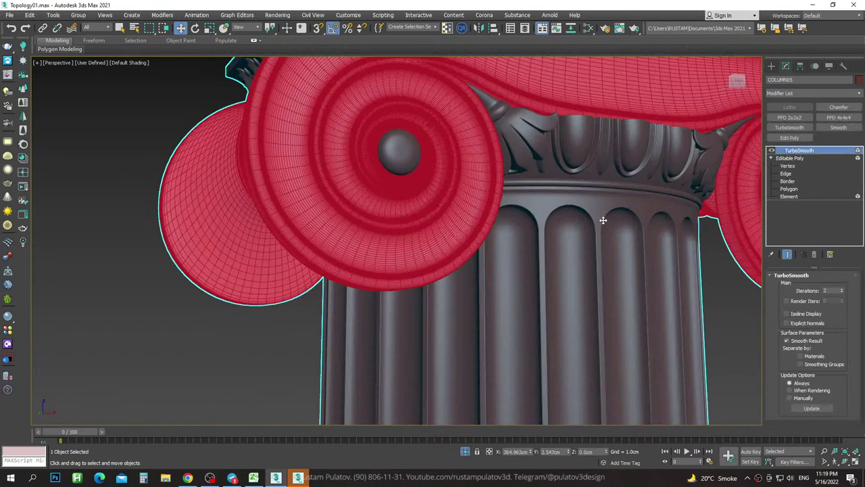
pyautogui.scroll(-3, 602, 218)
pyautogui.scroll(-2, 514, 169)
# Select COLUMN05, leave Element sub-object level, and show Edged Faces on the capital.
pyautogui.click(517, 176)
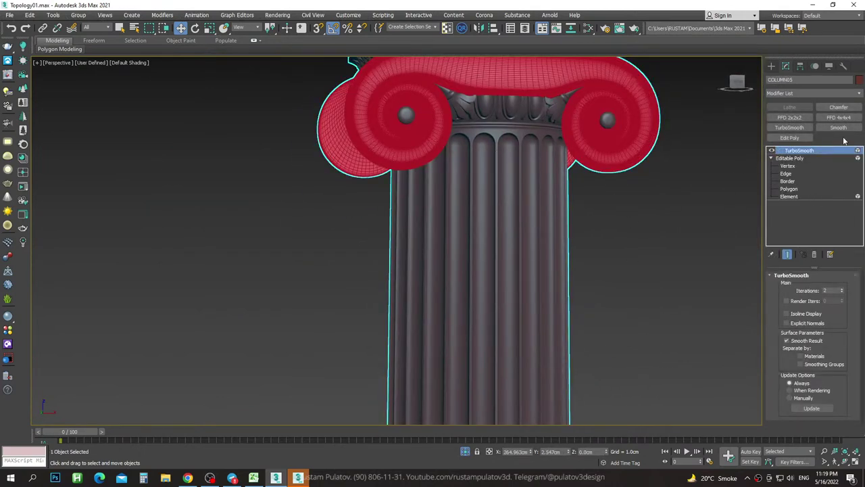
pyautogui.click(786, 158)
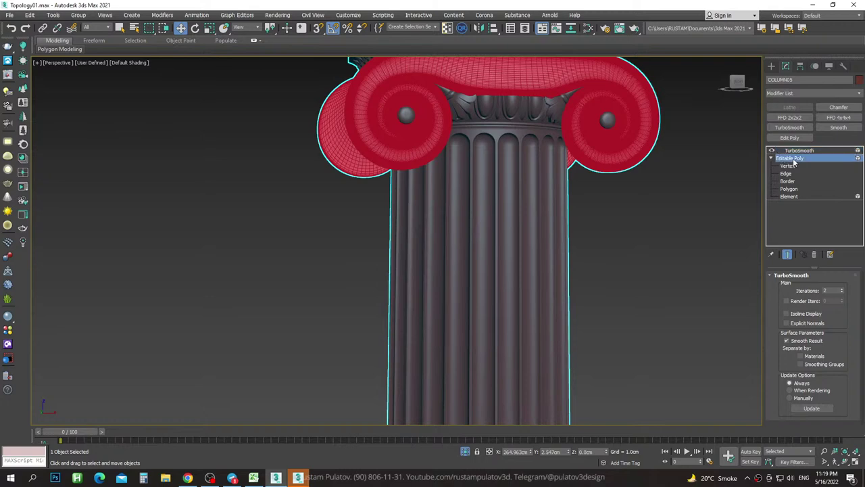
pyautogui.click(790, 158)
pyautogui.scroll(-5, 548, 215)
pyautogui.scroll(3, 536, 177)
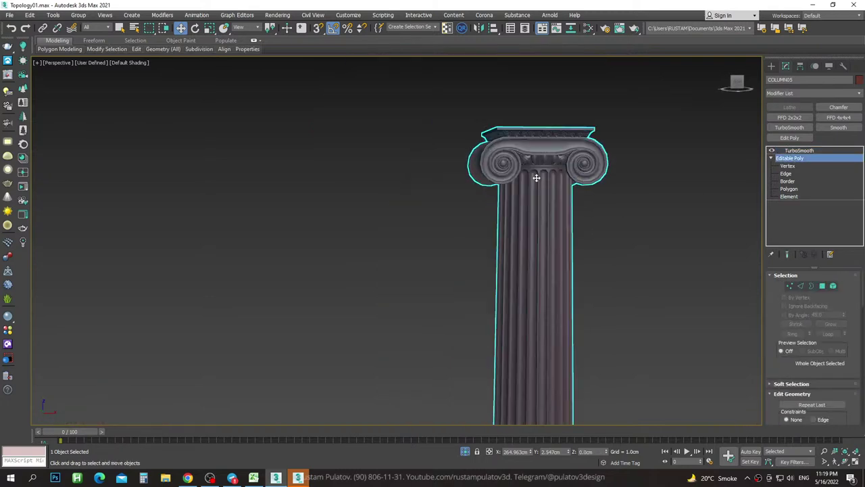
pyautogui.scroll(6, 537, 172)
pyautogui.press('F4')
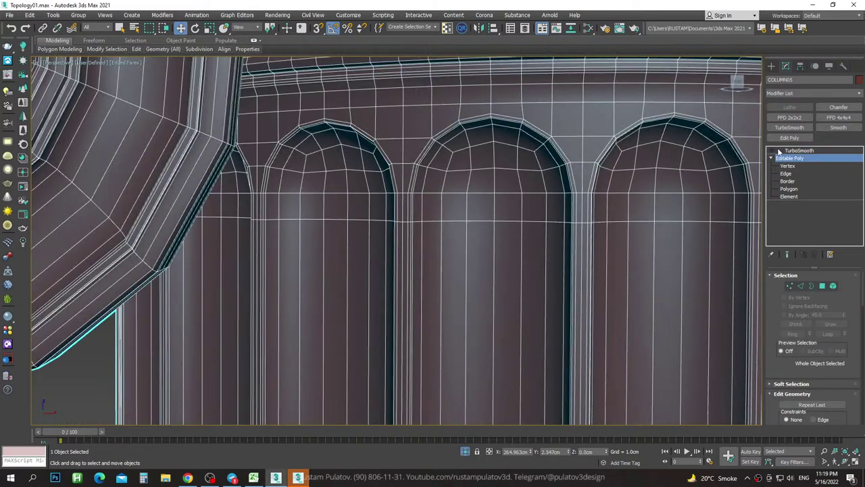
# Turn TurboSmooth on and view the smoothed flutes with and without edge lines.
pyautogui.click(798, 150)
pyautogui.click(772, 150)
pyautogui.press('F4')
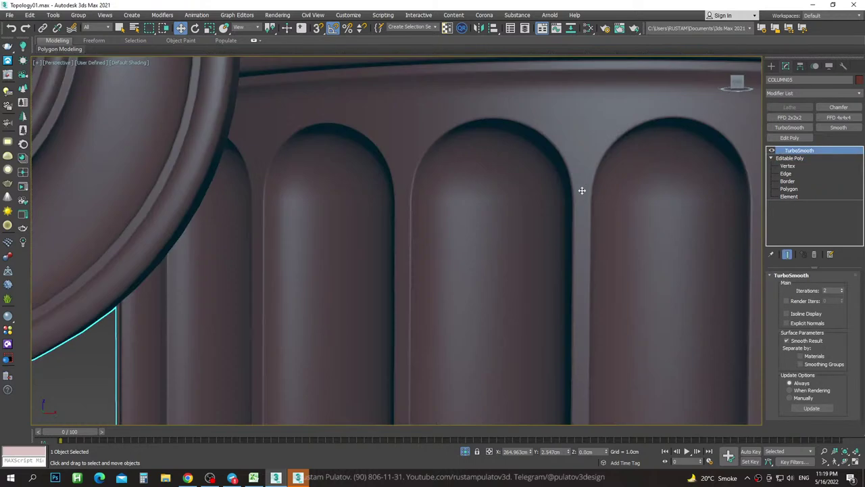
pyautogui.scroll(-4, 580, 182)
pyautogui.scroll(3, 534, 195)
pyautogui.press('F4')
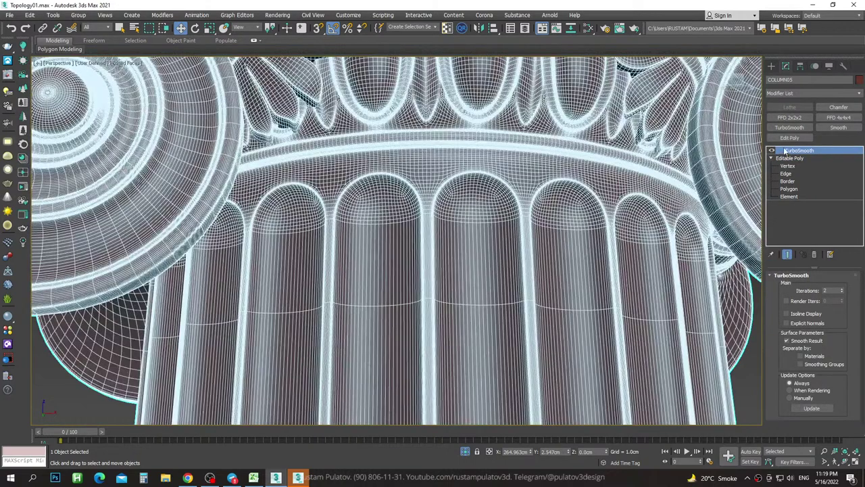
# Turn TurboSmooth off to reveal the low-poly flutes, then hide edges and zoom out.
pyautogui.click(772, 151)
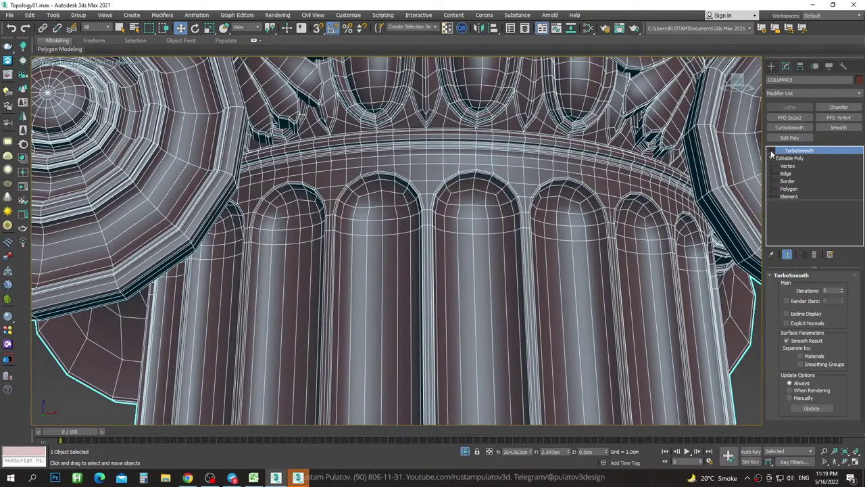
pyautogui.scroll(-3, 658, 186)
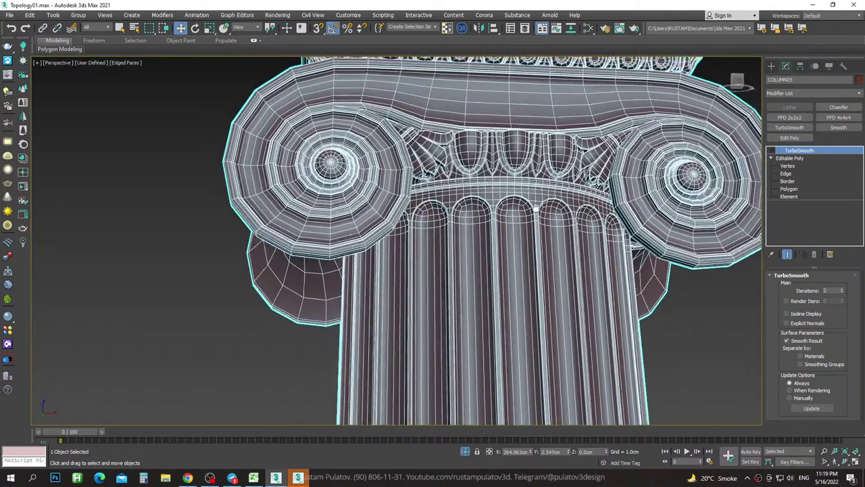
pyautogui.scroll(1, 487, 108)
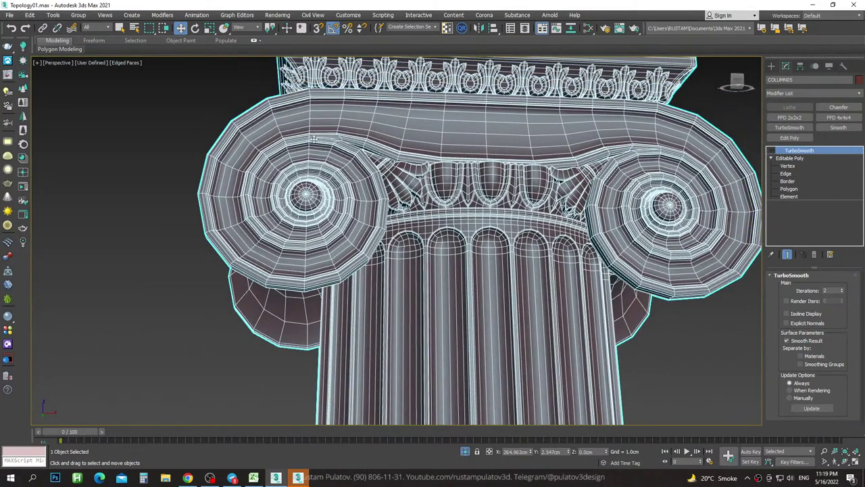
pyautogui.scroll(2, 537, 223)
pyautogui.scroll(2, 535, 150)
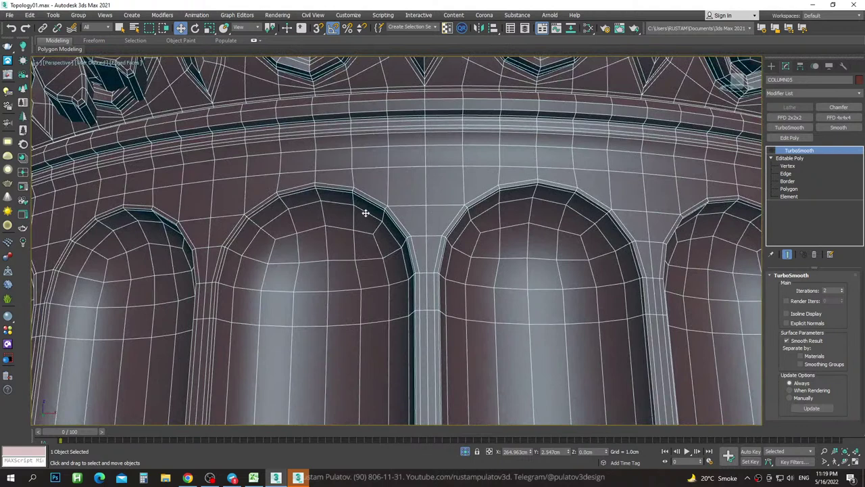
pyautogui.press('F4')
pyautogui.scroll(-1, 378, 206)
pyautogui.scroll(-3, 390, 201)
pyautogui.scroll(-3, 399, 210)
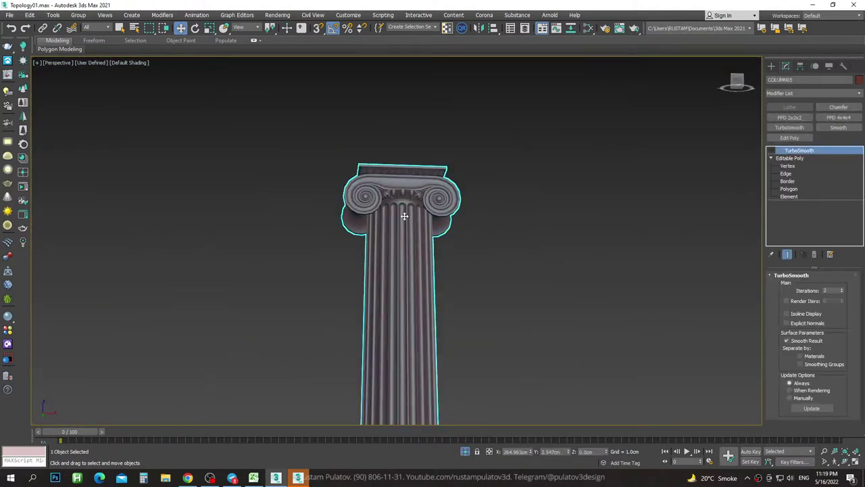
# Zoom to the column base and show Edged Faces on the flute ends.
pyautogui.scroll(4, 402, 232)
pyautogui.moveTo(401, 232); pyautogui.dragTo(477, 255, button='middle')
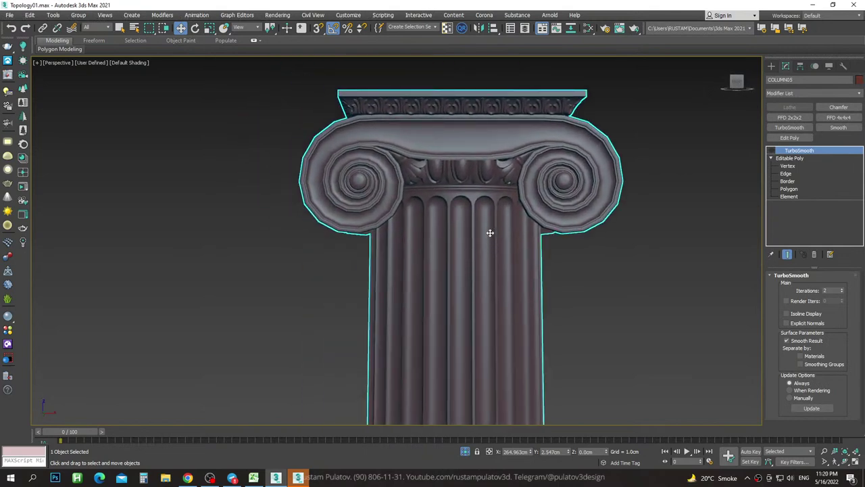
pyautogui.scroll(2, 490, 233)
pyautogui.scroll(-6, 446, 188)
pyautogui.scroll(-2, 452, 184)
pyautogui.scroll(1, 453, 280)
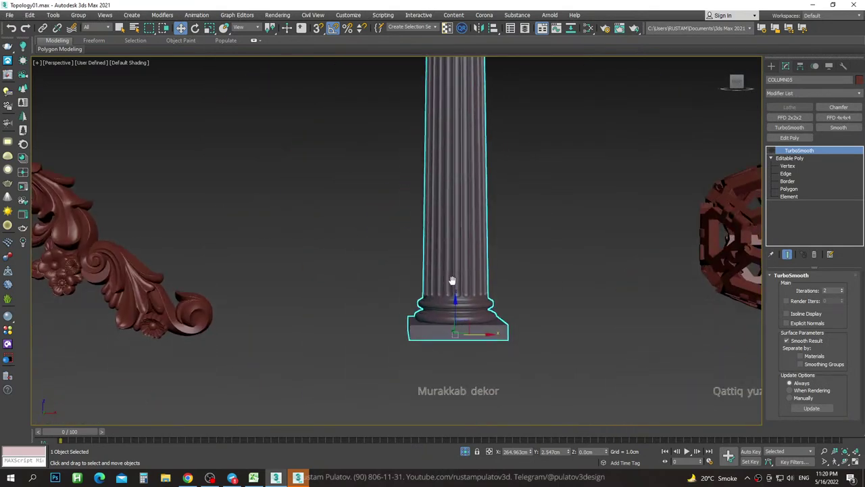
pyautogui.scroll(3, 452, 281)
pyautogui.scroll(3, 474, 268)
pyautogui.scroll(2, 476, 271)
pyautogui.press('F4')
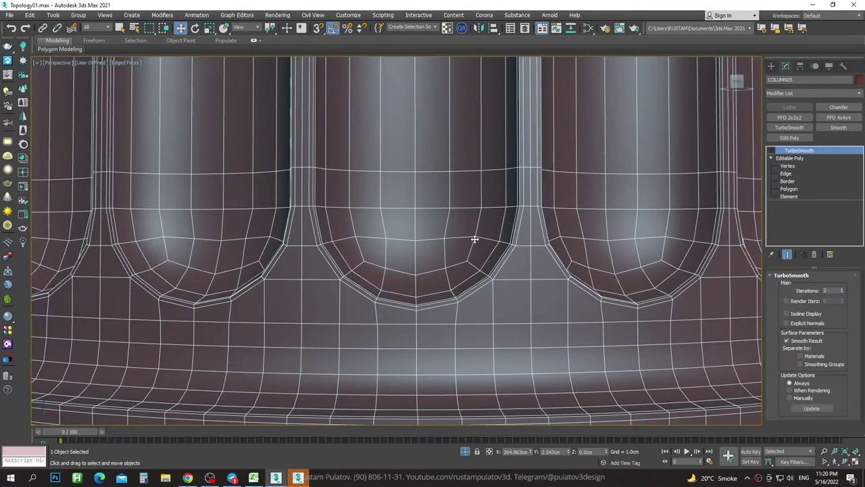
# Toggle TurboSmooth on then off, orbiting around the base's flute ends and mouldings.
pyautogui.click(771, 150)
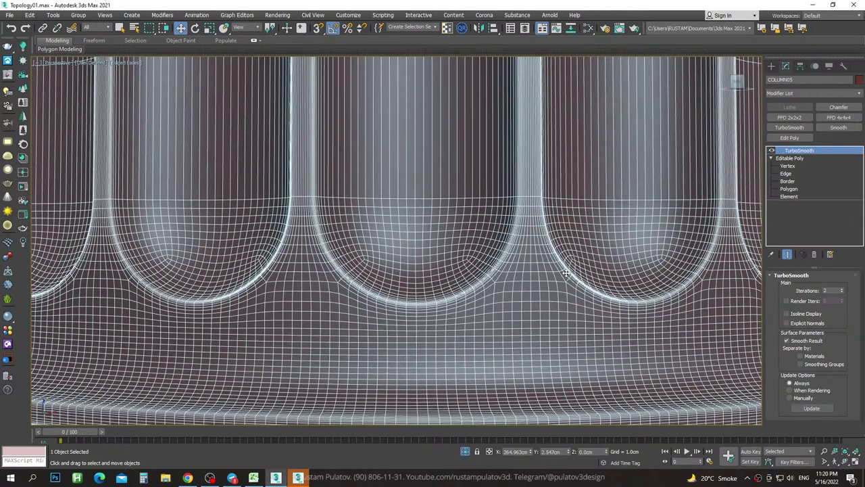
pyautogui.click(772, 150)
pyautogui.keyDown('alt'); pyautogui.moveTo(522, 324); pyautogui.dragTo(319, 227, button='middle'); pyautogui.keyUp('alt')
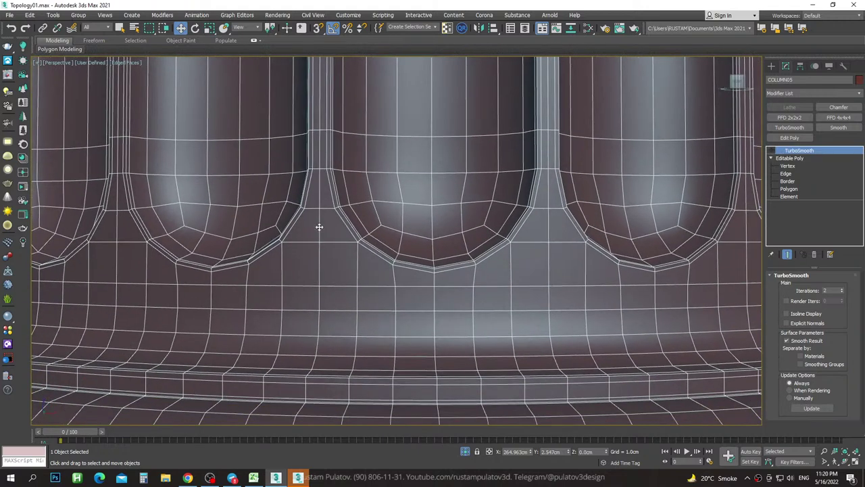
pyautogui.scroll(-5, 338, 277)
pyautogui.keyDown('alt'); pyautogui.moveTo(367, 261); pyautogui.dragTo(444, 257, button='middle'); pyautogui.keyUp('alt')
pyautogui.scroll(4, 410, 244)
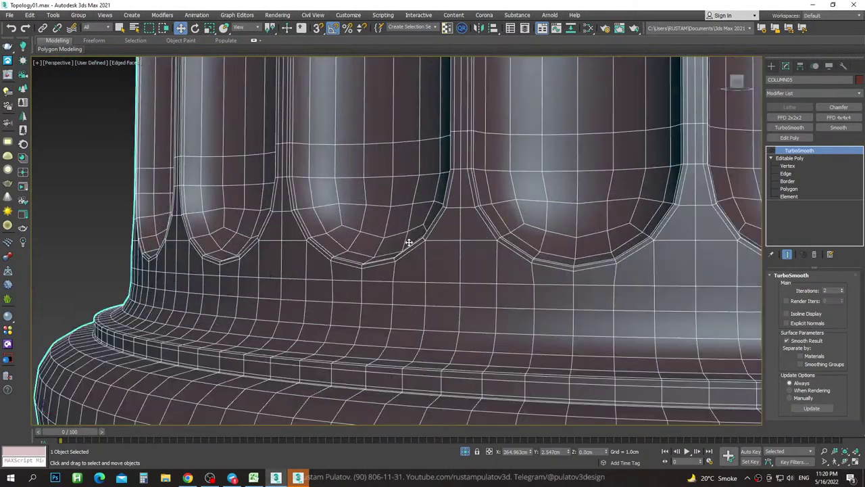
pyautogui.scroll(3, 224, 187)
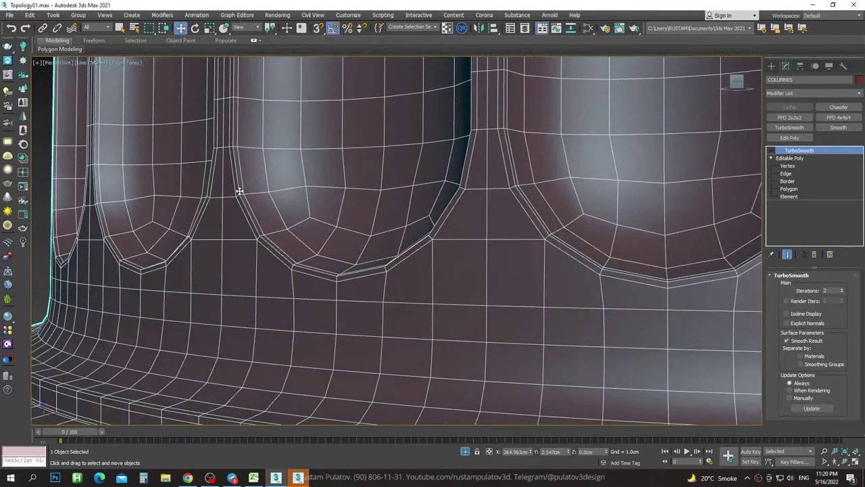
pyautogui.scroll(-3, 507, 209)
pyautogui.scroll(-2, 379, 263)
# Orbit and zoom onto the square plinth's corner to study its unsmoothed edge loops.
pyautogui.scroll(-2, 324, 264)
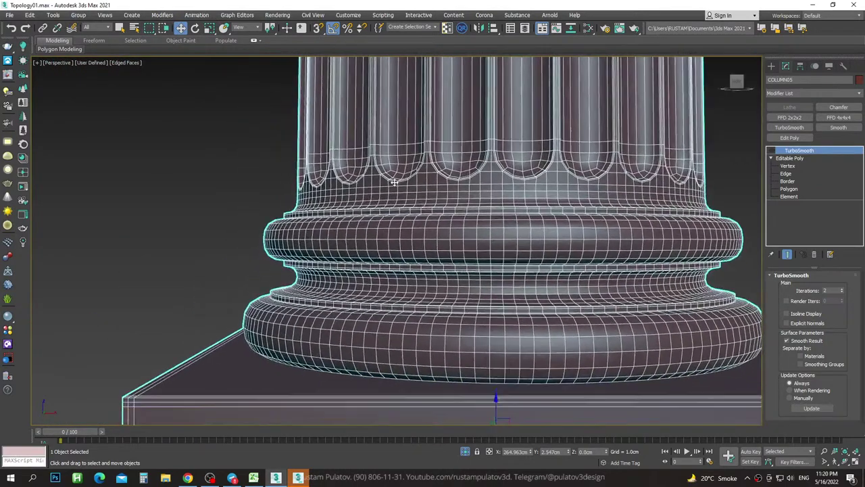
pyautogui.moveTo(274, 266); pyautogui.dragTo(277, 152, button='middle')
pyautogui.scroll(-1, 325, 203)
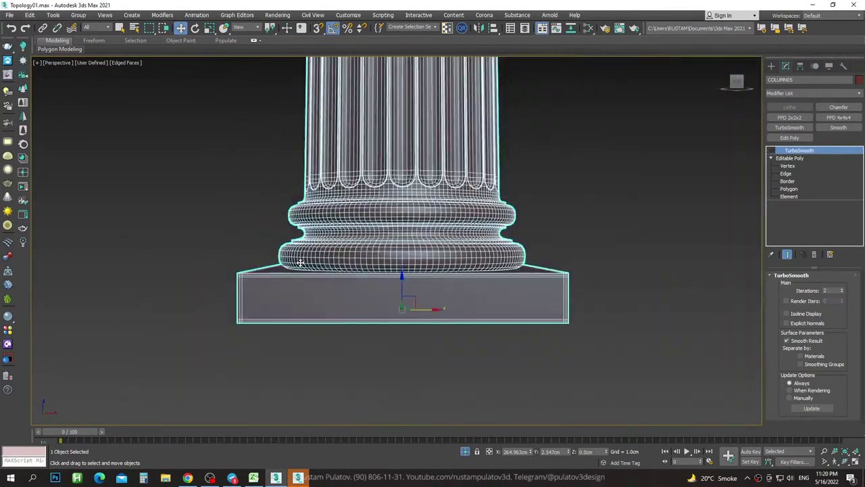
pyautogui.scroll(-3, 362, 270)
pyautogui.scroll(3, 362, 269)
pyautogui.keyDown('alt'); pyautogui.moveTo(362, 270); pyautogui.dragTo(402, 264, button='middle'); pyautogui.keyUp('alt')
pyautogui.scroll(2, 450, 297)
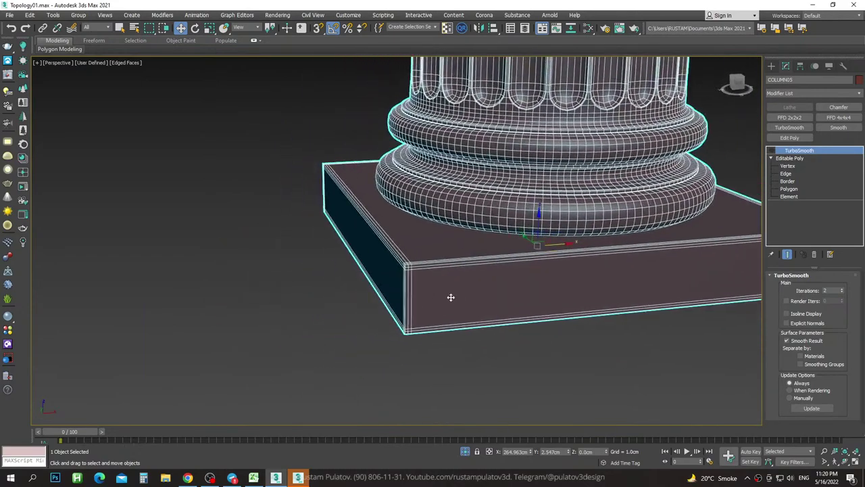
pyautogui.scroll(5, 414, 263)
pyautogui.scroll(-2, 446, 268)
pyautogui.scroll(-3, 415, 247)
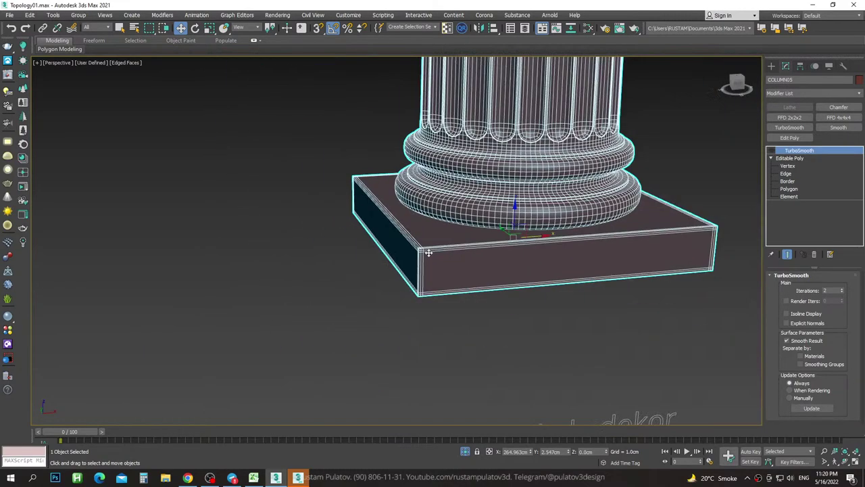
pyautogui.keyDown('alt'); pyautogui.moveTo(416, 248); pyautogui.dragTo(429, 276, button='middle'); pyautogui.keyUp('alt')
pyautogui.scroll(2, 454, 299)
pyautogui.scroll(3, 454, 300)
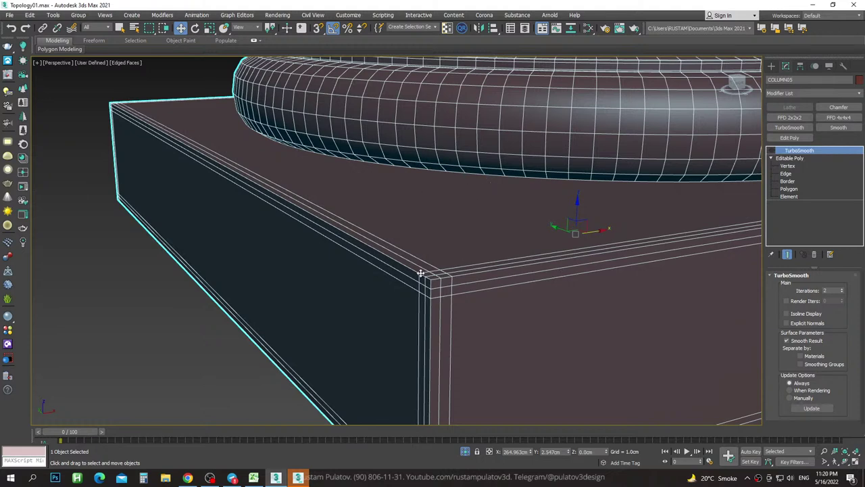
pyautogui.scroll(2, 426, 295)
pyautogui.scroll(2, 437, 284)
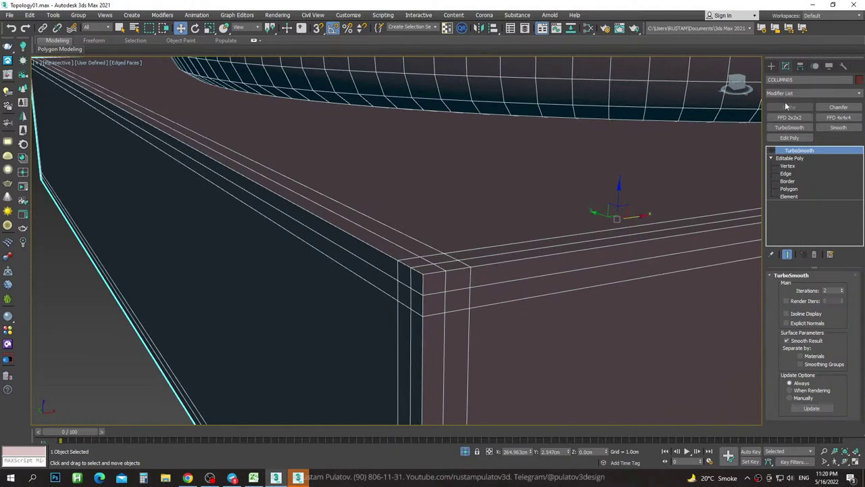
# Re-enable TurboSmooth on COLUMN05, zoom out and deselect.
pyautogui.click(772, 151)
pyautogui.scroll(-5, 476, 322)
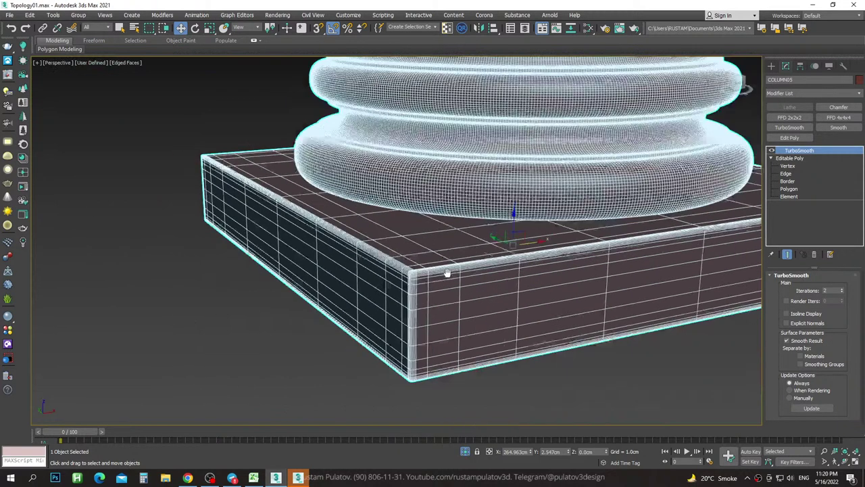
pyautogui.scroll(-5, 572, 251)
pyautogui.scroll(-5, 572, 251)
pyautogui.click(573, 251)
# Frame the column, then pan over and select the Metal hard-surface ball in plain shading.
pyautogui.click(484, 229)
pyautogui.press('z')
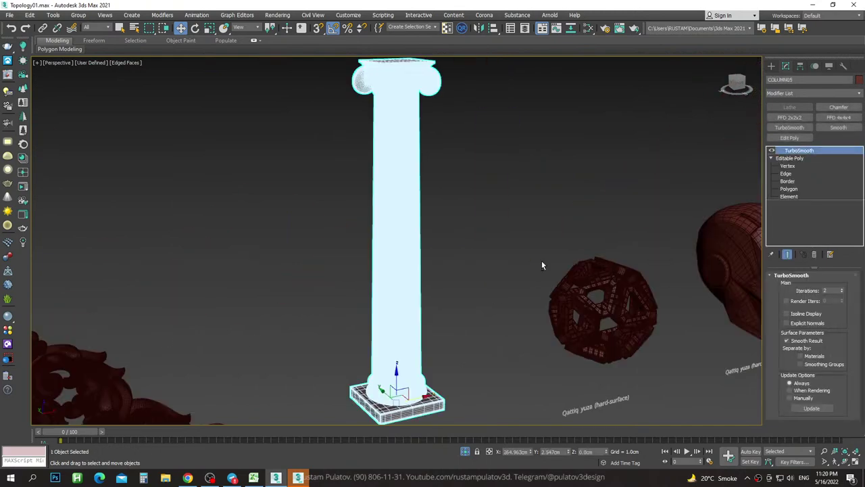
pyautogui.click(489, 247)
pyautogui.moveTo(574, 303); pyautogui.dragTo(489, 238, button='middle')
pyautogui.click(489, 238)
pyautogui.press('F4')
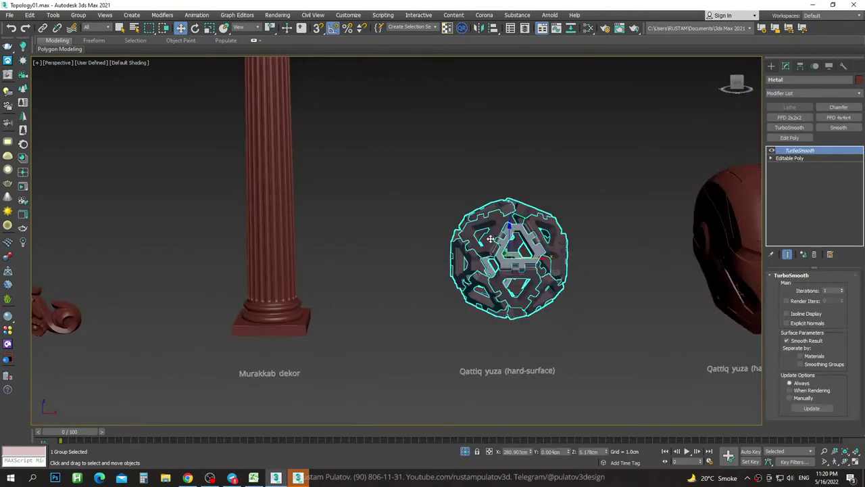
pyautogui.click(532, 153)
pyautogui.scroll(-5, 488, 187)
pyautogui.scroll(5, 526, 234)
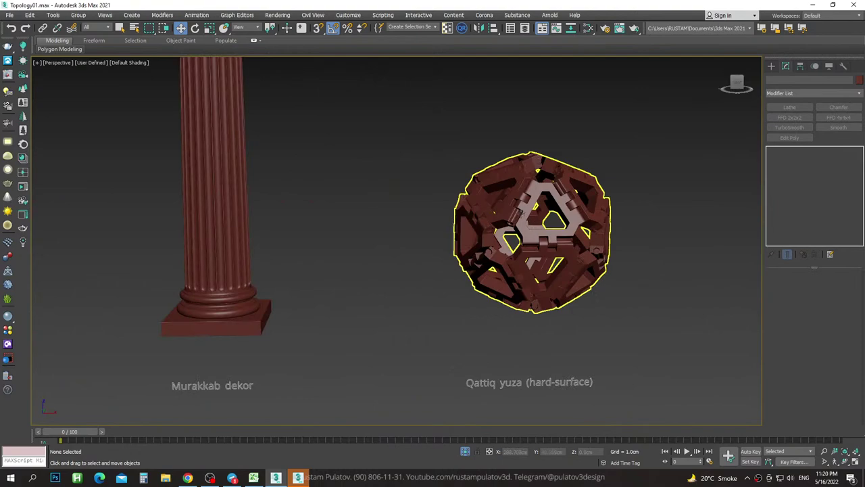
pyautogui.click(526, 234)
# Toggle the ball's TurboSmooth and show Edged Faces to inspect its lattice mesh.
pyautogui.scroll(3, 562, 240)
pyautogui.scroll(3, 570, 238)
pyautogui.keyDown('alt'); pyautogui.moveTo(570, 238); pyautogui.dragTo(554, 233, button='middle'); pyautogui.keyUp('alt')
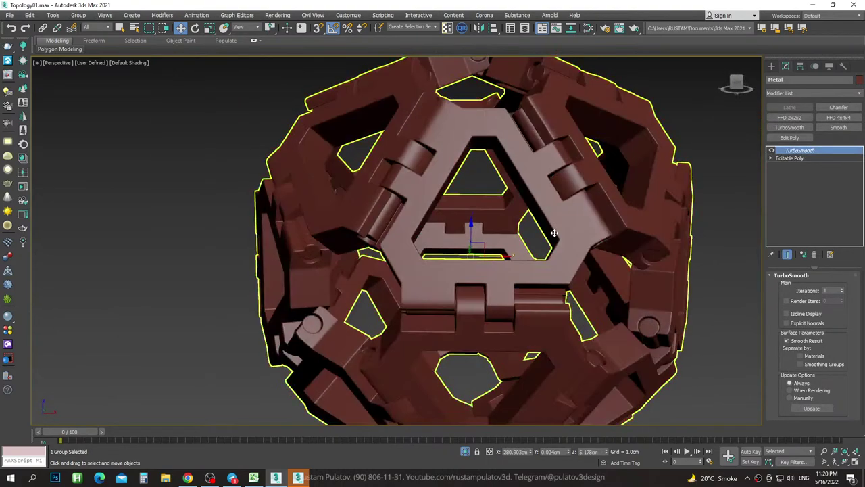
pyautogui.scroll(-3, 555, 234)
pyautogui.click(772, 150)
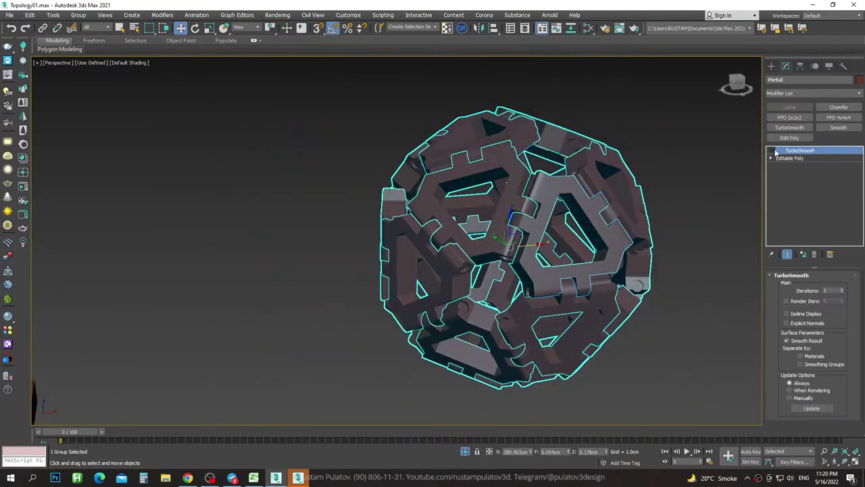
pyautogui.press('F4')
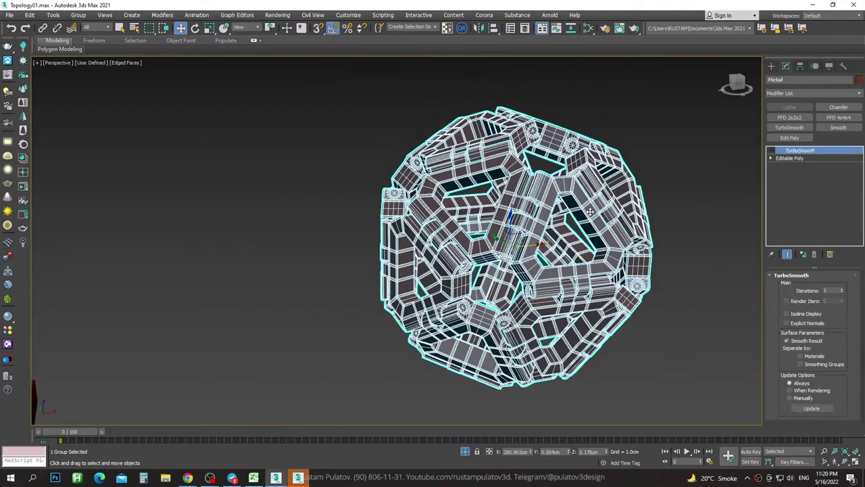
pyautogui.keyDown('alt'); pyautogui.moveTo(623, 234); pyautogui.dragTo(623, 232, button='middle'); pyautogui.keyUp('alt')
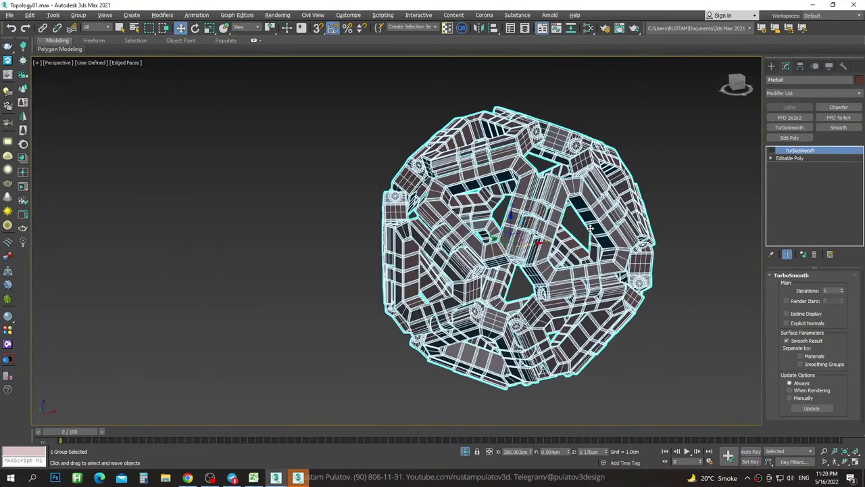
# Hide the edge overlay and zoom and rotate around the Metal ball.
pyautogui.scroll(4, 586, 225)
pyautogui.scroll(4, 570, 217)
pyautogui.press('F4')
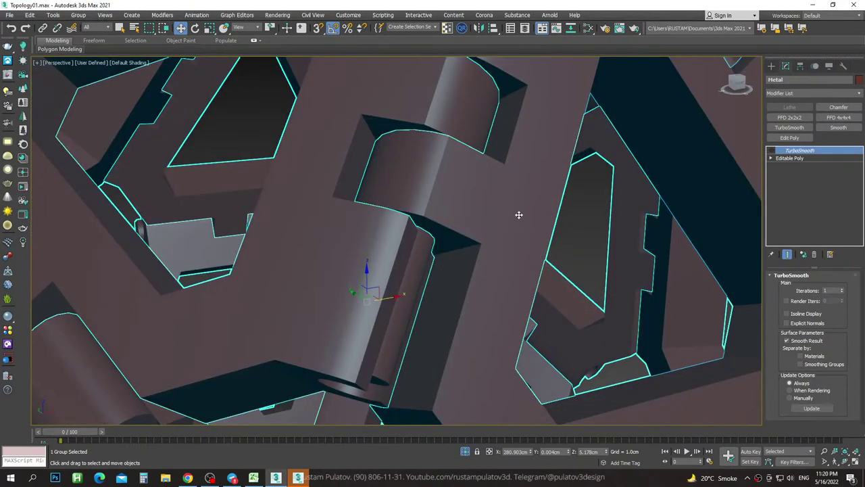
pyautogui.scroll(-5, 518, 217)
pyautogui.scroll(-4, 676, 196)
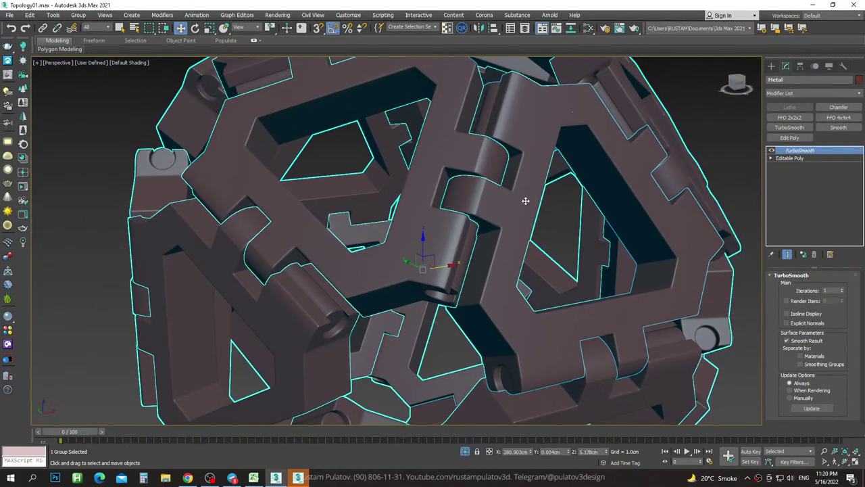
pyautogui.keyDown('alt'); pyautogui.moveTo(524, 199); pyautogui.dragTo(525, 198, button='middle'); pyautogui.keyUp('alt')
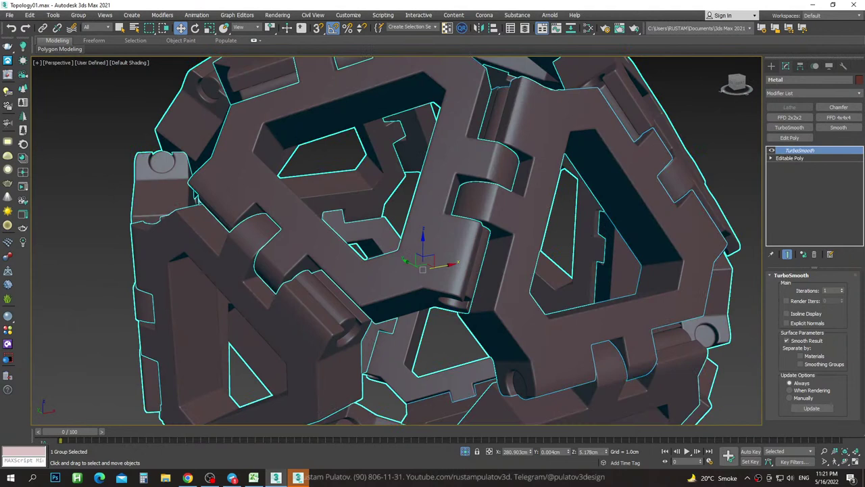
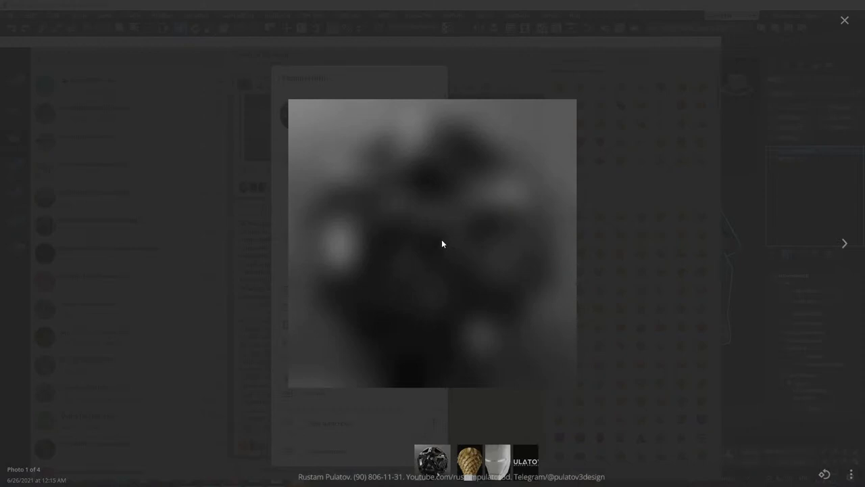
# Close the enlarged photo and return to the channel info panel.
pyautogui.press('Escape')
pyautogui.click(299, 110)
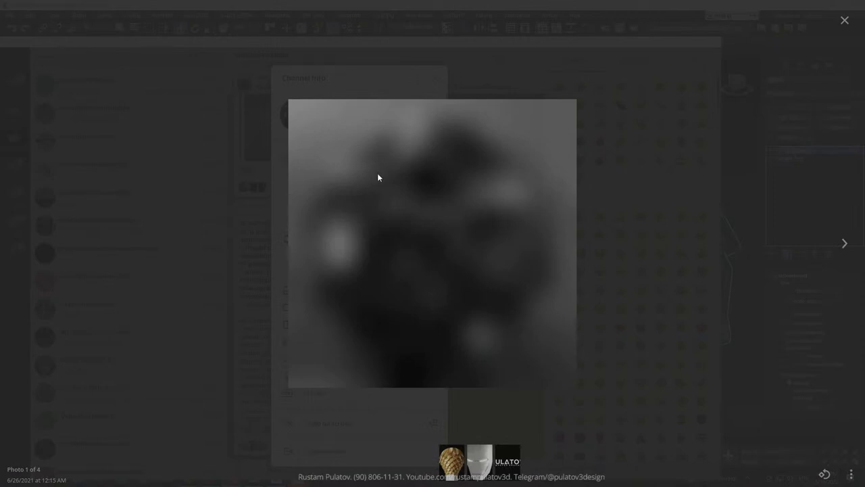
pyautogui.click(247, 168)
pyautogui.click(265, 82)
pyautogui.click(261, 54)
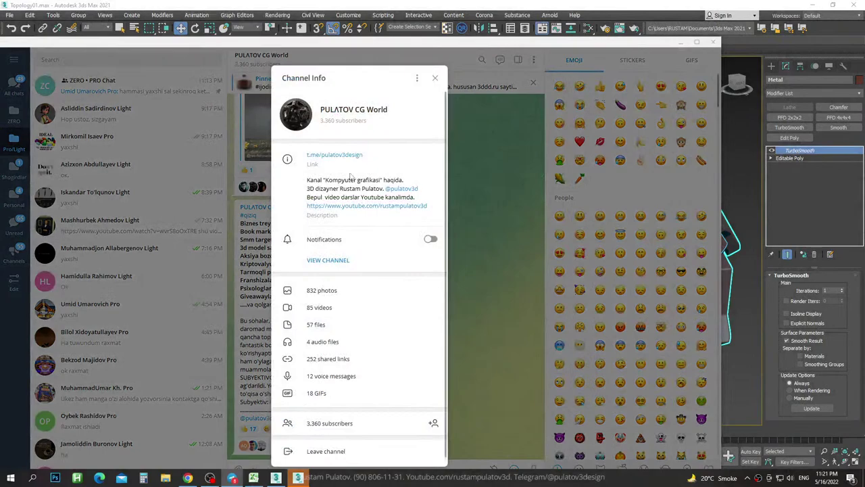
# Open the channel's 832 shared photos and scroll the grid back to June 2021.
pyautogui.click(336, 292)
pyautogui.scroll(-5, 371, 285)
pyautogui.scroll(-5, 371, 286)
pyautogui.scroll(-5, 371, 285)
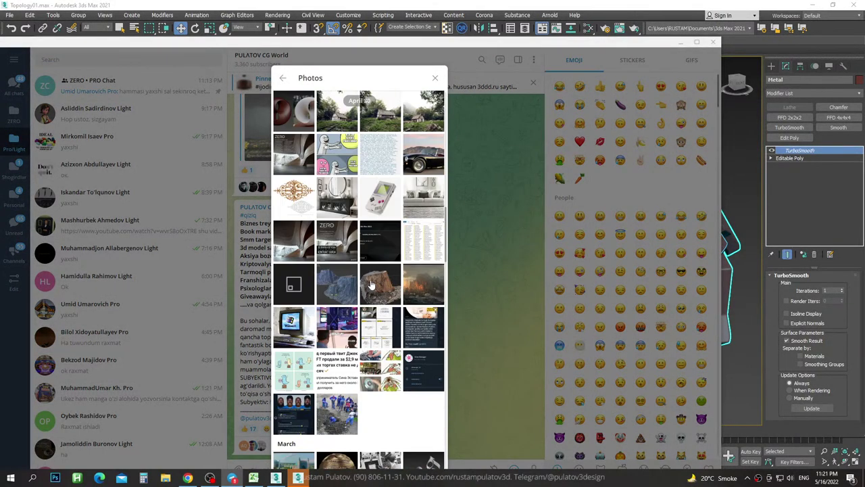
pyautogui.scroll(-5, 371, 285)
pyautogui.scroll(-5, 371, 286)
pyautogui.scroll(-5, 372, 283)
pyautogui.scroll(-5, 375, 282)
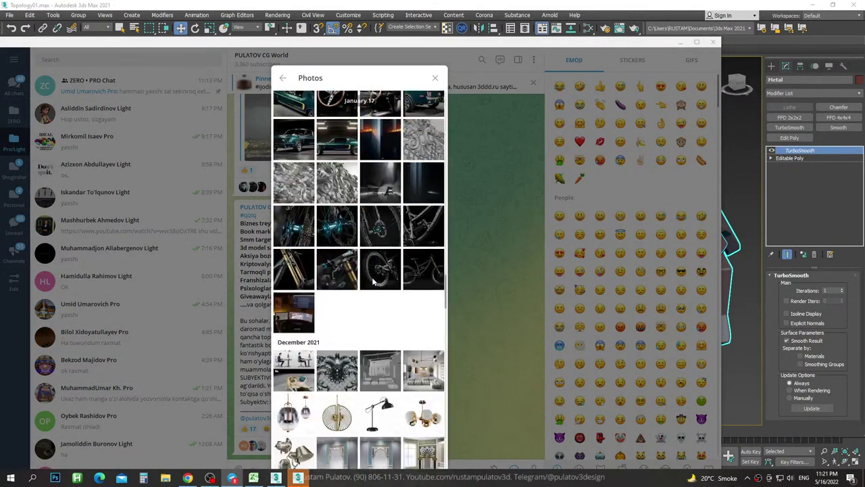
pyautogui.scroll(-5, 375, 283)
pyautogui.scroll(-5, 375, 283)
pyautogui.scroll(-5, 374, 283)
pyautogui.scroll(-5, 372, 283)
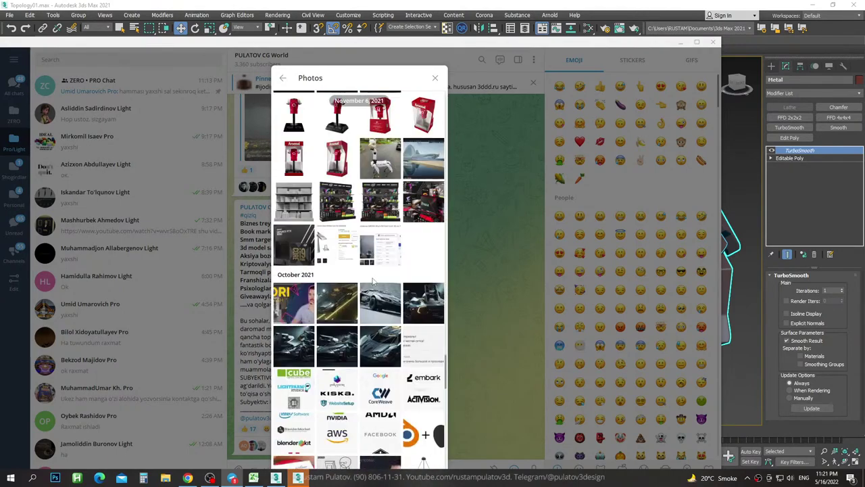
pyautogui.scroll(-5, 373, 282)
pyautogui.scroll(-5, 373, 282)
pyautogui.scroll(-5, 373, 282)
pyautogui.scroll(-5, 372, 283)
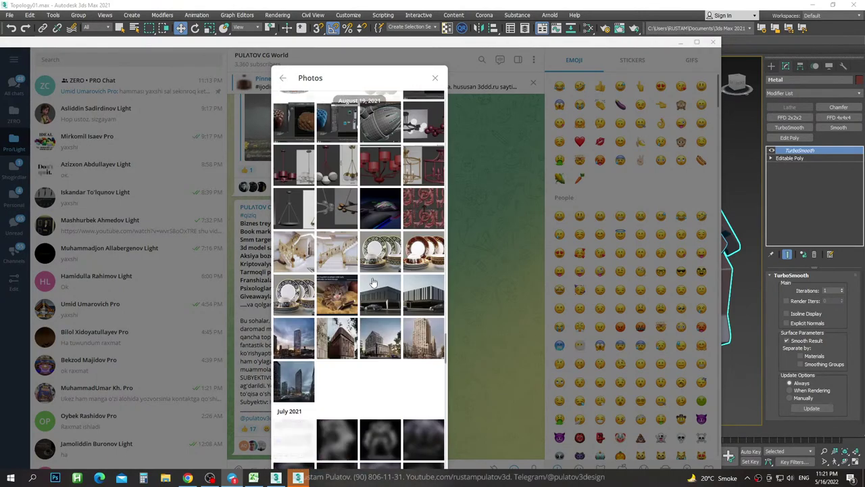
pyautogui.scroll(-5, 373, 283)
pyautogui.scroll(-5, 373, 282)
pyautogui.scroll(-5, 372, 282)
pyautogui.scroll(-5, 373, 282)
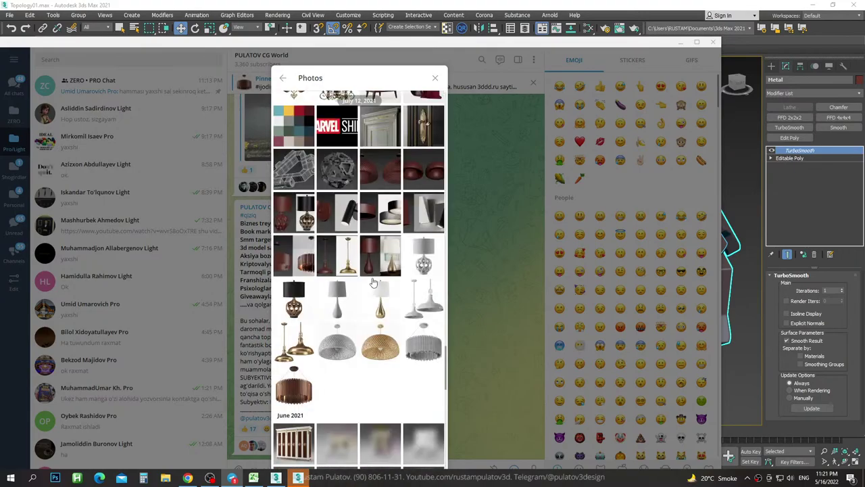
pyautogui.scroll(-5, 372, 282)
pyautogui.scroll(-5, 372, 283)
pyautogui.scroll(-3, 373, 283)
# Enlarge the branded metal sphere render, then close it and minimize Telegram.
pyautogui.click(430, 142)
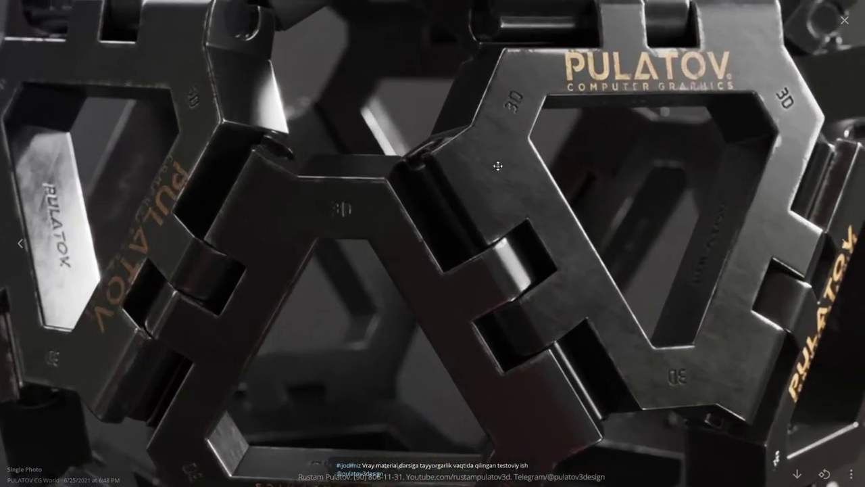
pyautogui.scroll(-3, 314, 178)
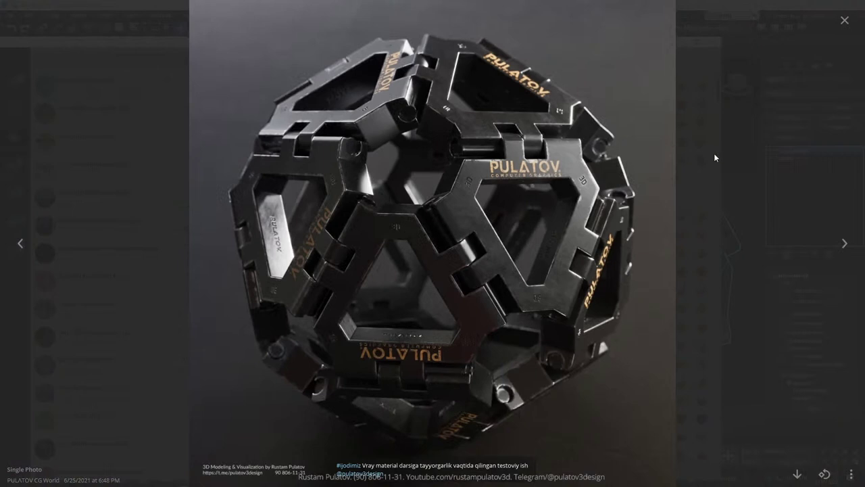
pyautogui.click(739, 180)
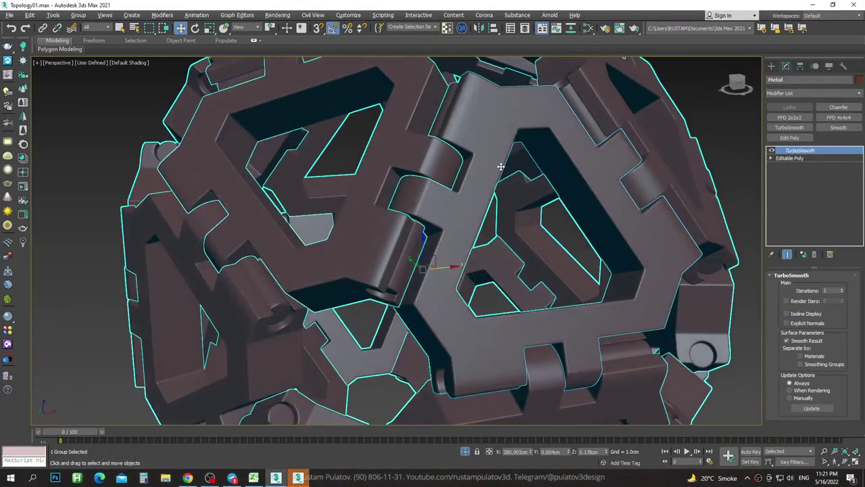
pyautogui.scroll(-5, 500, 167)
pyautogui.keyDown('alt'); pyautogui.moveTo(500, 166); pyautogui.dragTo(764, 150, button='middle'); pyautogui.keyUp('alt')
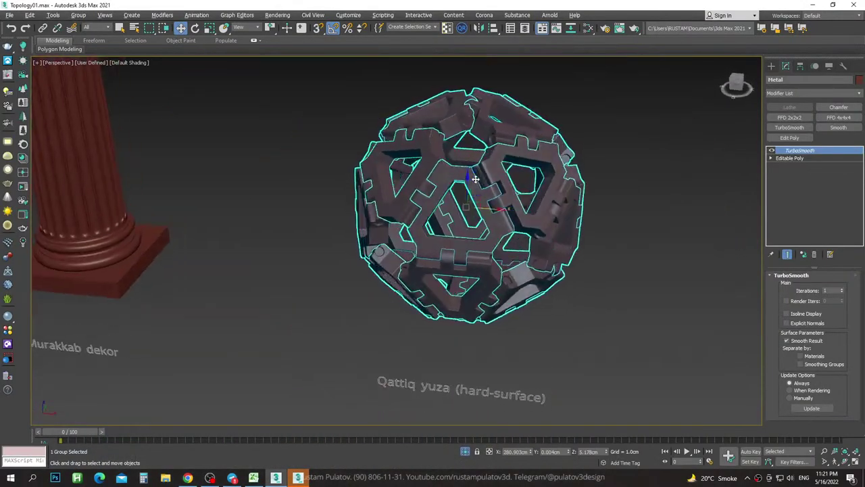
pyautogui.press('F4')
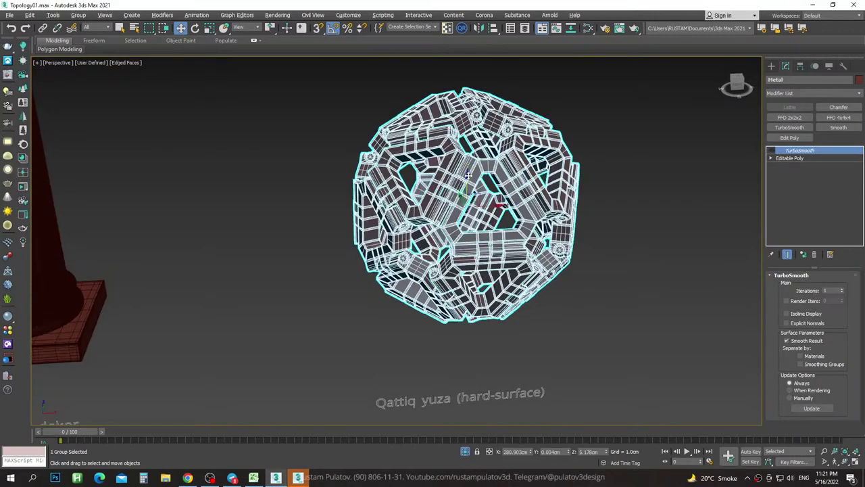
pyautogui.scroll(4, 513, 157)
pyautogui.scroll(3, 500, 155)
pyautogui.scroll(2, 495, 155)
pyautogui.scroll(2, 495, 155)
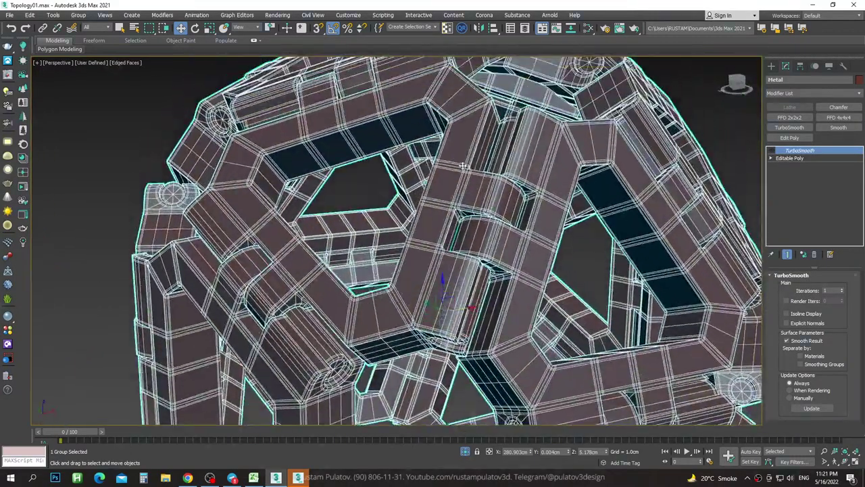
pyautogui.scroll(3, 485, 162)
pyautogui.scroll(1, 477, 170)
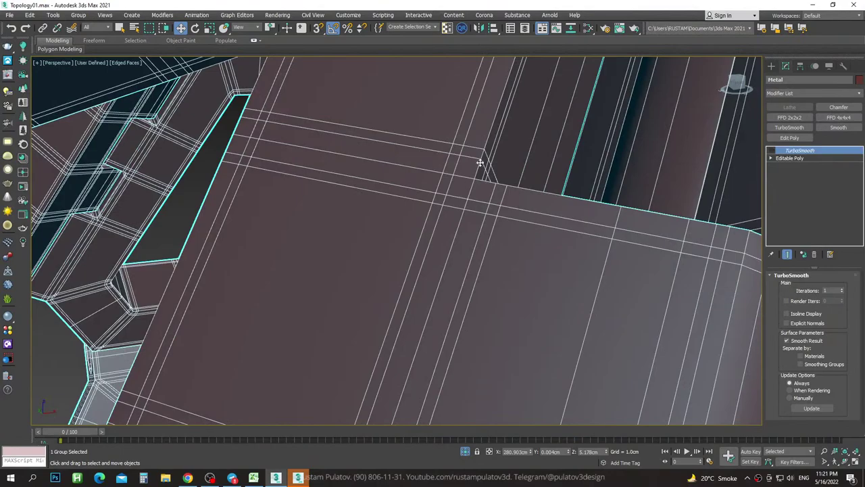
pyautogui.scroll(-3, 480, 162)
pyautogui.keyDown('alt'); pyautogui.moveTo(463, 227); pyautogui.dragTo(536, 119, button='middle'); pyautogui.keyUp('alt')
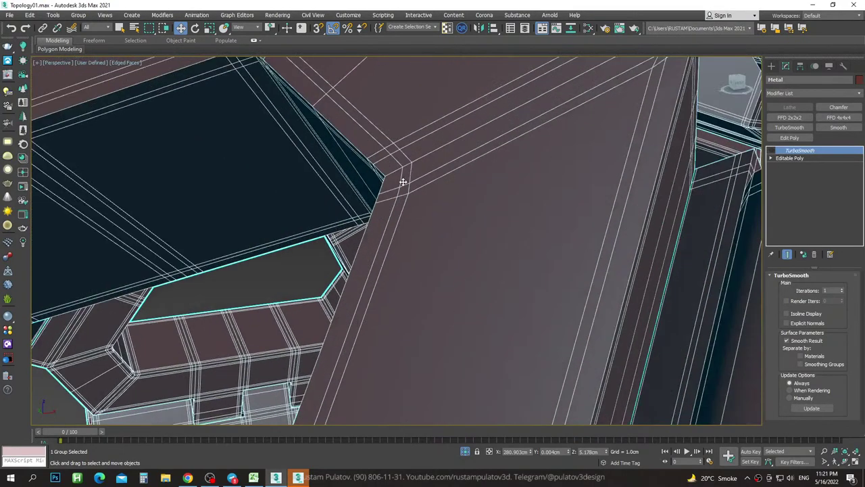
pyautogui.scroll(-2, 429, 140)
pyautogui.scroll(-2, 428, 140)
pyautogui.moveTo(429, 139); pyautogui.dragTo(432, 92, button='middle')
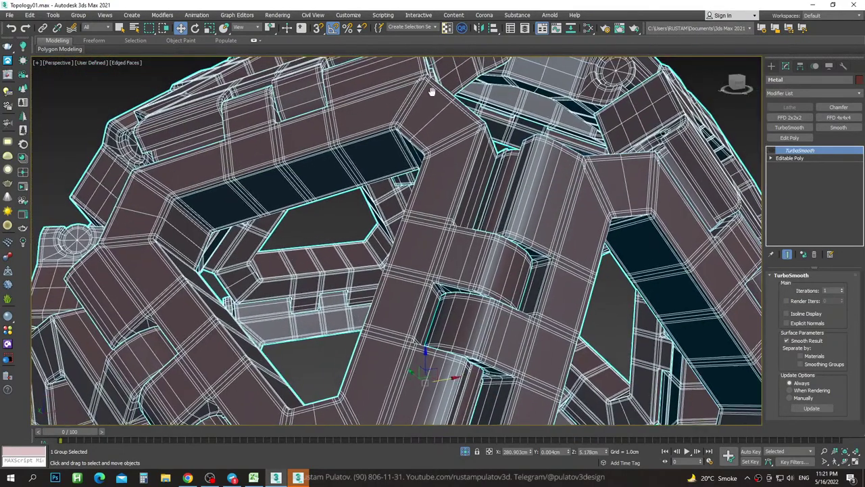
pyautogui.scroll(3, 431, 91)
pyautogui.scroll(1, 415, 144)
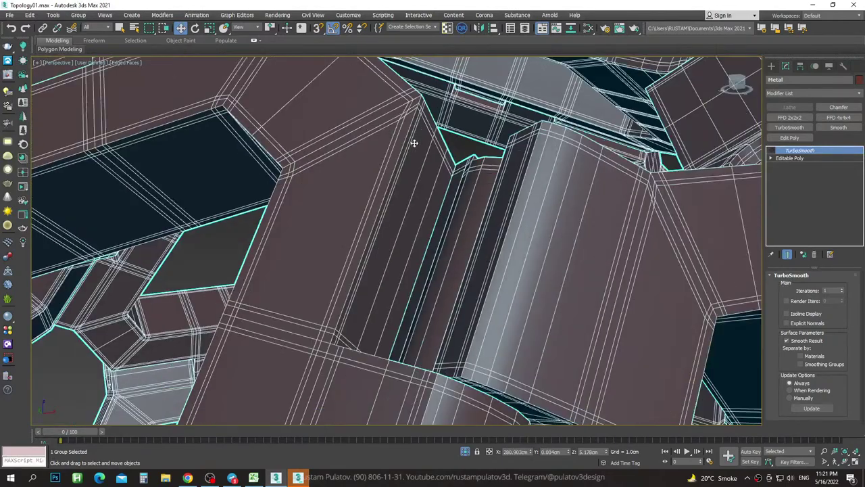
pyautogui.moveTo(415, 143)
pyautogui.mouseDown(button='middle')
pyautogui.moveTo(440, 251)
pyautogui.moveTo(471, 247)
pyautogui.moveTo(484, 199)
pyautogui.moveTo(482, 163)
pyautogui.mouseUp(button='middle')
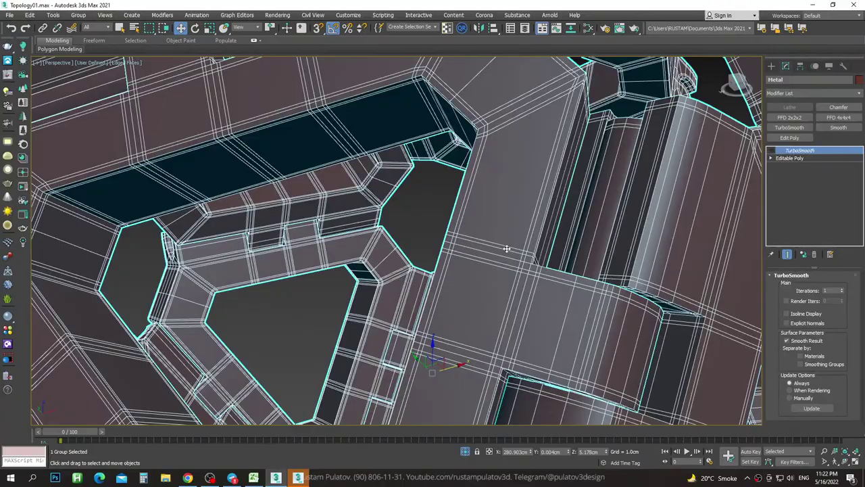
pyautogui.moveTo(484, 263)
pyautogui.keyDown('alt'); pyautogui.mouseDown(button='middle')
pyautogui.moveTo(547, 247)
pyautogui.moveTo(444, 183)
pyautogui.moveTo(482, 187)
pyautogui.moveTo(454, 199)
pyautogui.moveTo(478, 266)
pyautogui.mouseUp(button='middle'); pyautogui.keyUp('alt')
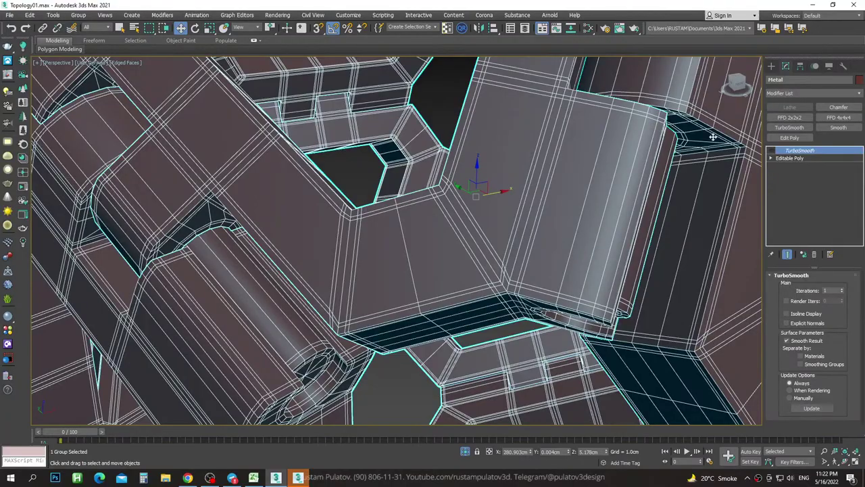
pyautogui.keyDown('alt'); pyautogui.moveTo(713, 137); pyautogui.dragTo(595, 150, button='middle'); pyautogui.keyUp('alt')
pyautogui.moveTo(475, 165)
pyautogui.keyDown('alt'); pyautogui.mouseDown(button='middle')
pyautogui.moveTo(534, 245)
pyautogui.moveTo(526, 192)
pyautogui.moveTo(507, 203)
pyautogui.moveTo(493, 186)
pyautogui.moveTo(498, 122)
pyautogui.moveTo(479, 127)
pyautogui.moveTo(440, 185)
pyautogui.moveTo(429, 178)
pyautogui.moveTo(464, 145)
pyautogui.moveTo(498, 225)
pyautogui.moveTo(554, 176)
pyautogui.moveTo(546, 174)
pyautogui.moveTo(560, 141)
pyautogui.mouseUp(button='middle'); pyautogui.keyUp('alt')
pyautogui.press('F4')
pyautogui.scroll(-5, 491, 182)
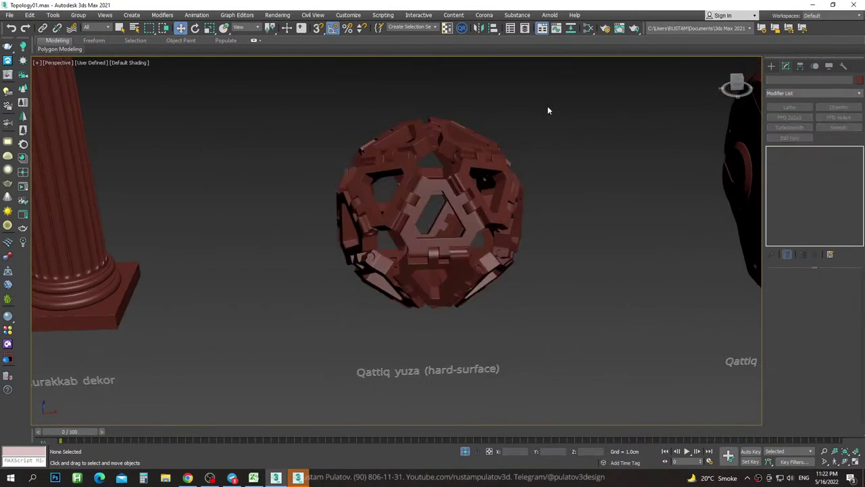
pyautogui.click(513, 195)
pyautogui.moveTo(561, 205)
pyautogui.keyDown('alt'); pyautogui.mouseDown(button='middle')
pyautogui.moveTo(573, 156)
pyautogui.moveTo(587, 194)
pyautogui.moveTo(442, 195)
pyautogui.moveTo(513, 193)
pyautogui.moveTo(495, 199)
pyautogui.mouseUp(button='middle'); pyautogui.keyUp('alt')
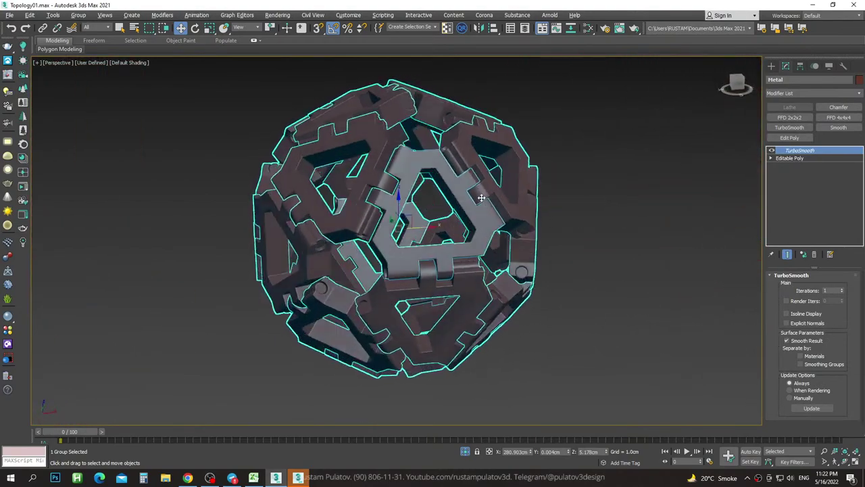
pyautogui.click(582, 214)
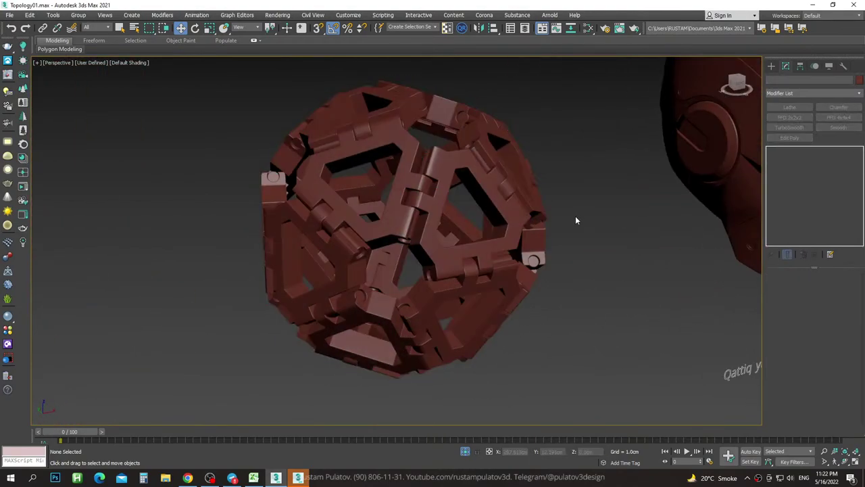
pyautogui.click(538, 173)
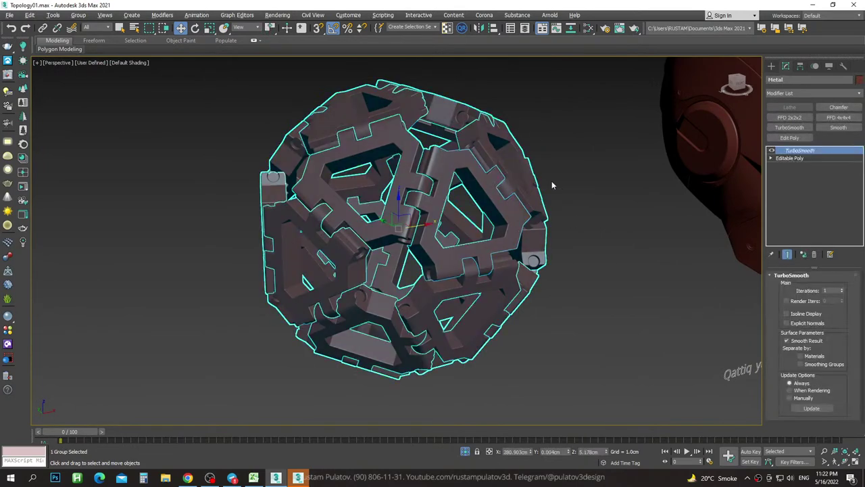
pyautogui.moveTo(552, 181)
pyautogui.keyDown('alt'); pyautogui.mouseDown(button='middle')
pyautogui.moveTo(441, 151)
pyautogui.moveTo(624, 196)
pyautogui.mouseUp(button='middle'); pyautogui.keyUp('alt')
pyautogui.click(624, 195)
pyautogui.scroll(5, 401, 172)
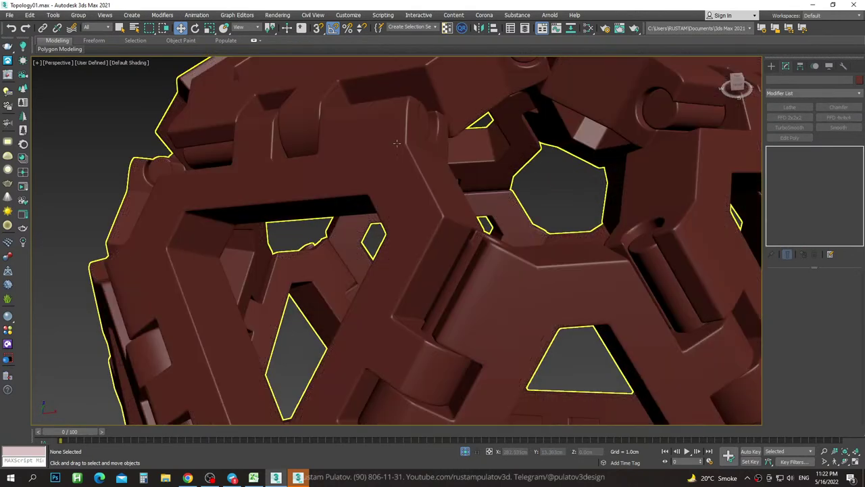
pyautogui.scroll(-5, 448, 140)
pyautogui.scroll(5, 473, 169)
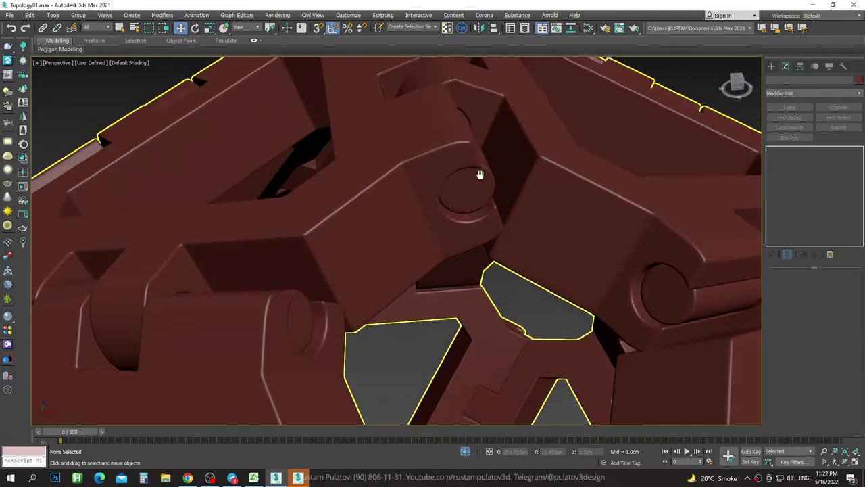
pyautogui.press('F4')
pyautogui.scroll(-2, 486, 194)
pyautogui.press('F4')
pyautogui.scroll(-5, 484, 169)
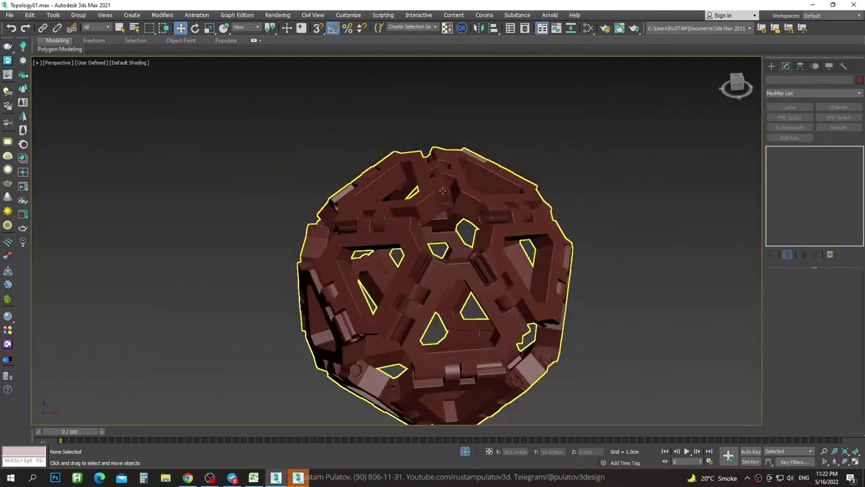
pyautogui.moveTo(484, 167)
pyautogui.keyDown('alt'); pyautogui.mouseDown(button='middle')
pyautogui.moveTo(482, 141)
pyautogui.moveTo(492, 140)
pyautogui.mouseUp(button='middle'); pyautogui.keyUp('alt')
pyautogui.keyDown('alt'); pyautogui.moveTo(460, 130); pyautogui.dragTo(514, 177, button='middle'); pyautogui.keyUp('alt')
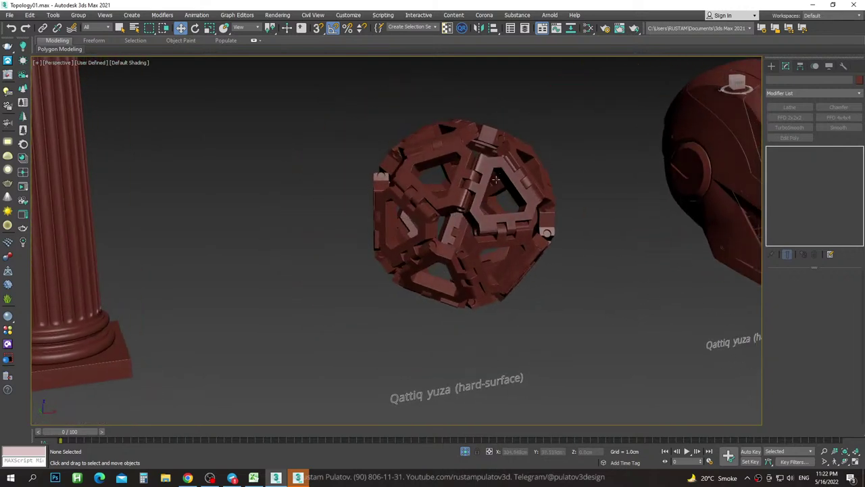
pyautogui.scroll(5, 528, 186)
pyautogui.scroll(-5, 542, 194)
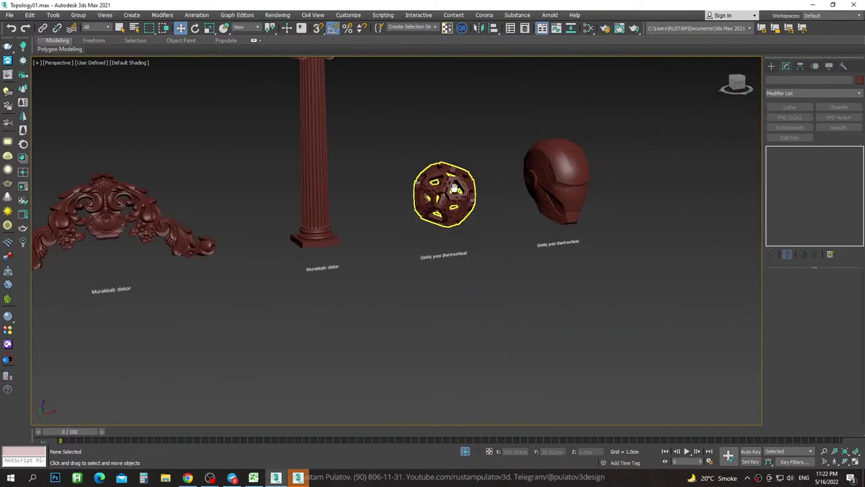
# Frame the helmet and orbit it between side-on and frontal angles.
pyautogui.click(574, 183)
pyautogui.press('z')
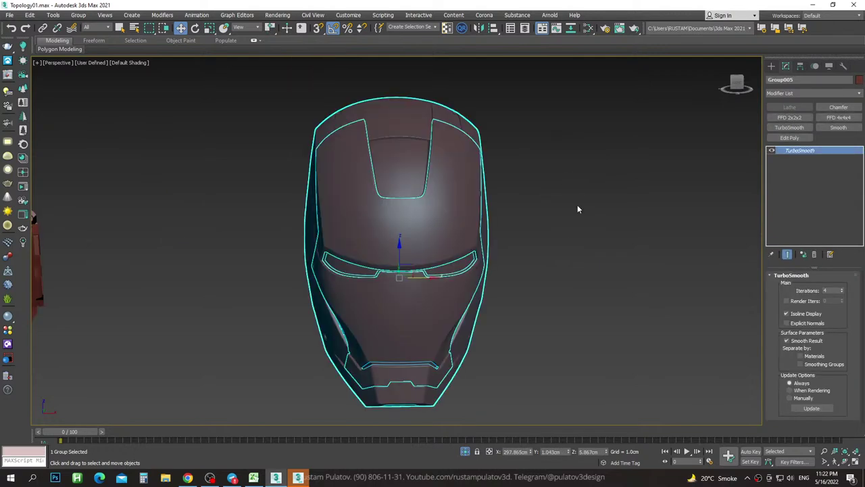
pyautogui.keyDown('alt'); pyautogui.moveTo(577, 209); pyautogui.dragTo(613, 201, button='middle'); pyautogui.keyUp('alt')
pyautogui.click(563, 213)
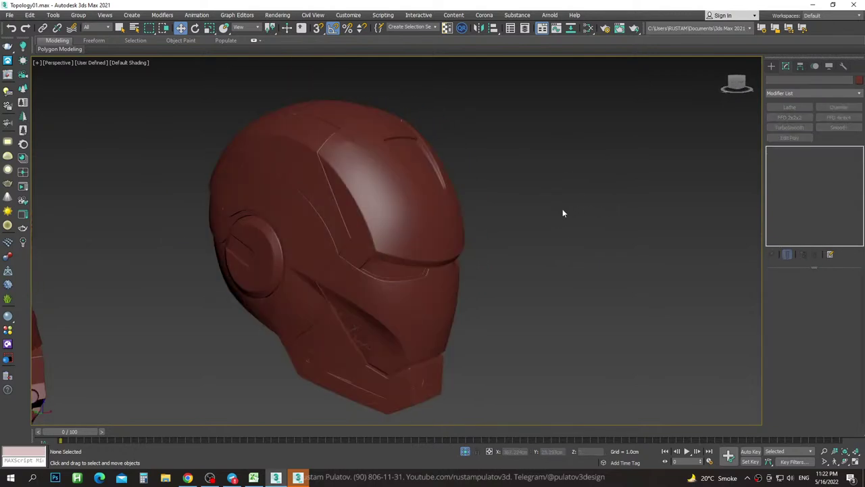
pyautogui.keyDown('alt'); pyautogui.moveTo(563, 213); pyautogui.dragTo(572, 180, button='middle'); pyautogui.keyUp('alt')
pyautogui.click(493, 185)
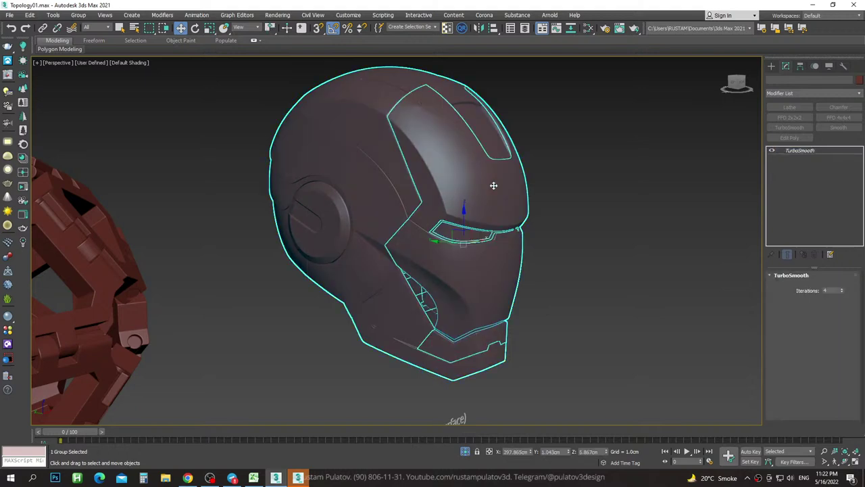
pyautogui.keyDown('alt'); pyautogui.moveTo(494, 185); pyautogui.dragTo(485, 196, button='middle'); pyautogui.keyUp('alt')
pyautogui.click(654, 174)
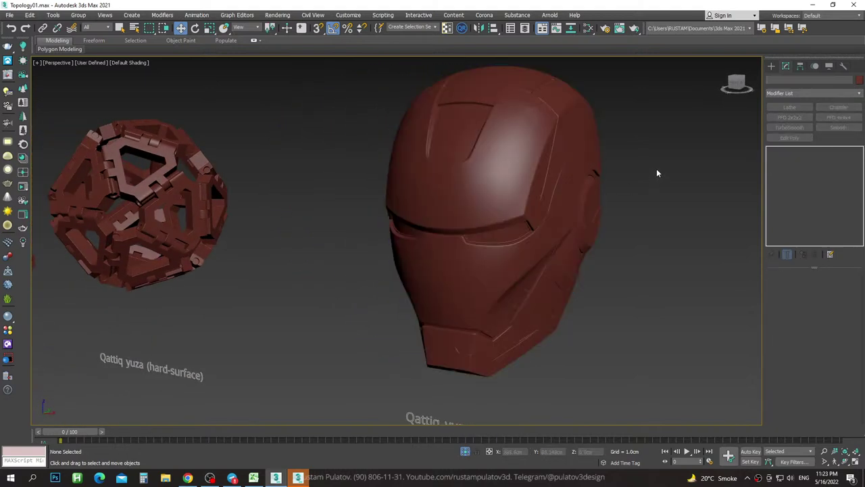
pyautogui.click(587, 163)
pyautogui.keyDown('alt'); pyautogui.moveTo(587, 163); pyautogui.dragTo(655, 160, button='middle'); pyautogui.keyUp('alt')
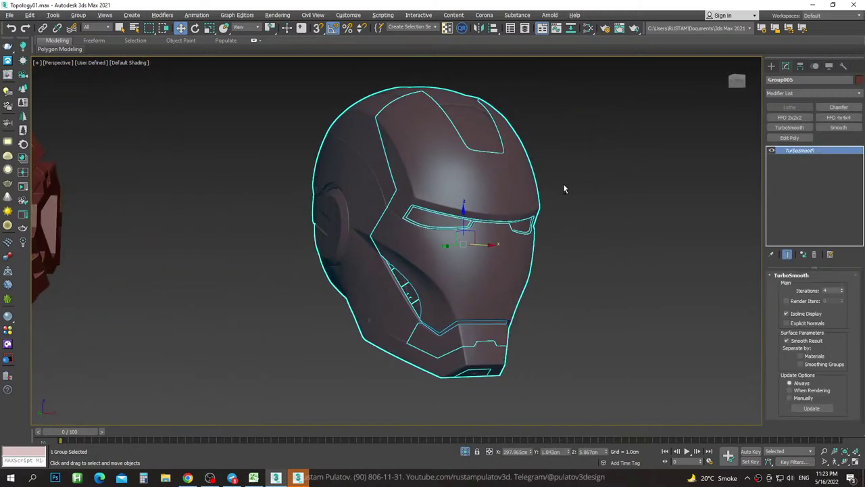
pyautogui.moveTo(564, 189)
pyautogui.keyDown('alt'); pyautogui.mouseDown(button='middle')
pyautogui.moveTo(611, 198)
pyautogui.moveTo(588, 192)
pyautogui.mouseUp(button='middle'); pyautogui.keyUp('alt')
pyautogui.click(612, 198)
pyautogui.hotkey('ctrl', 'z')
# Turn on Edged Faces (F4) so wireframe edges show over the helmet's shading.
pyautogui.press('F4')
pyautogui.click(594, 190)
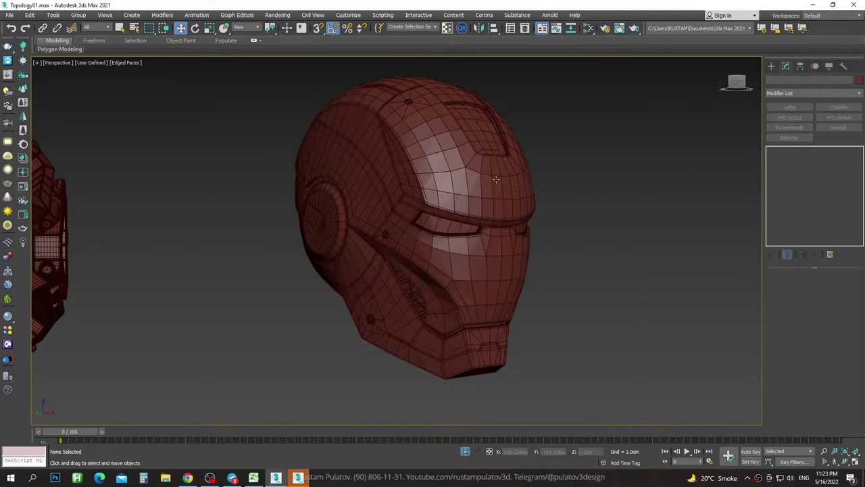
pyautogui.click(496, 179)
pyautogui.press('z')
pyautogui.moveTo(506, 174)
pyautogui.keyDown('alt'); pyautogui.mouseDown(button='middle')
pyautogui.moveTo(626, 212)
pyautogui.moveTo(534, 203)
pyautogui.moveTo(639, 235)
pyautogui.mouseUp(button='middle'); pyautogui.keyUp('alt')
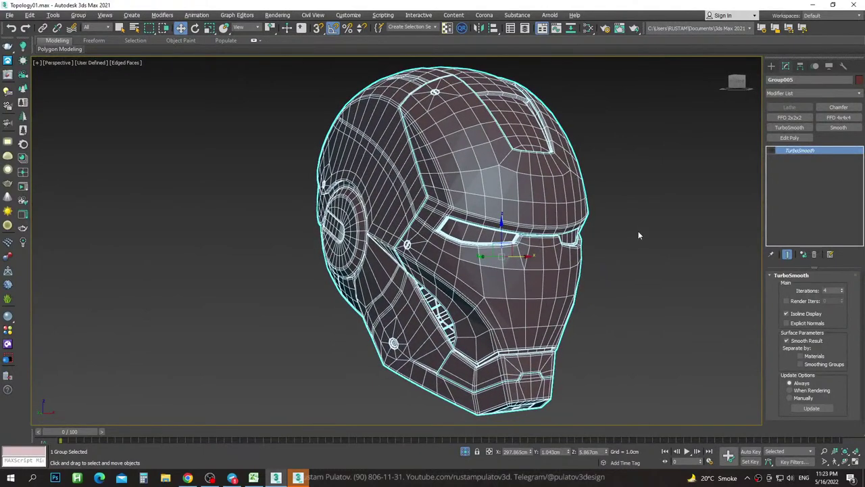
pyautogui.click(669, 214)
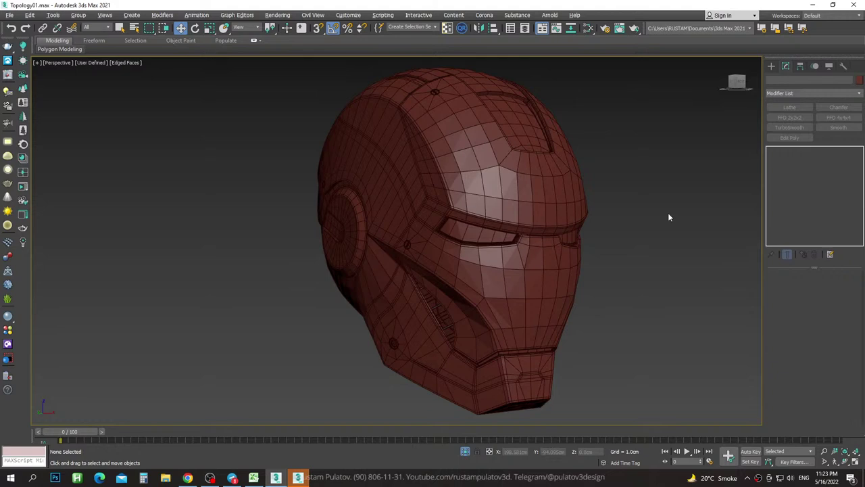
# Zoom in on the helmet's ear panel and pan across it.
pyautogui.click(554, 203)
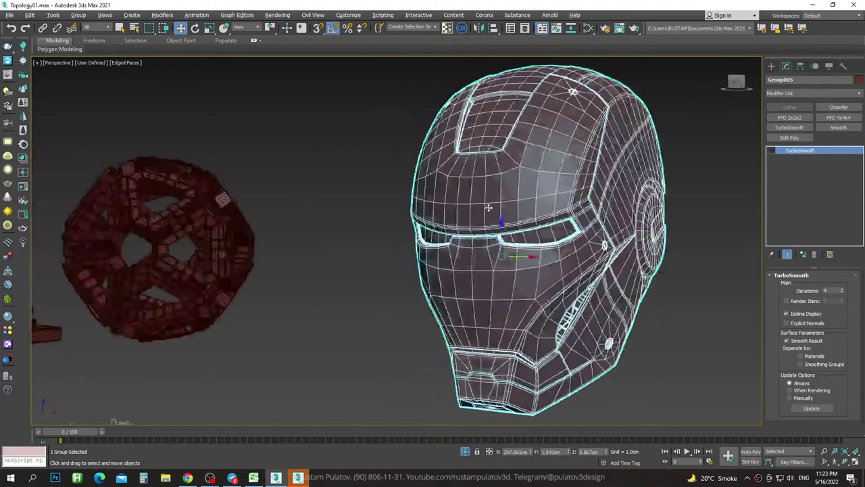
pyautogui.keyDown('alt'); pyautogui.moveTo(554, 203); pyautogui.dragTo(573, 210, button='middle'); pyautogui.keyUp('alt')
pyautogui.scroll(3, 572, 211)
pyautogui.scroll(3, 565, 203)
pyautogui.scroll(3, 561, 199)
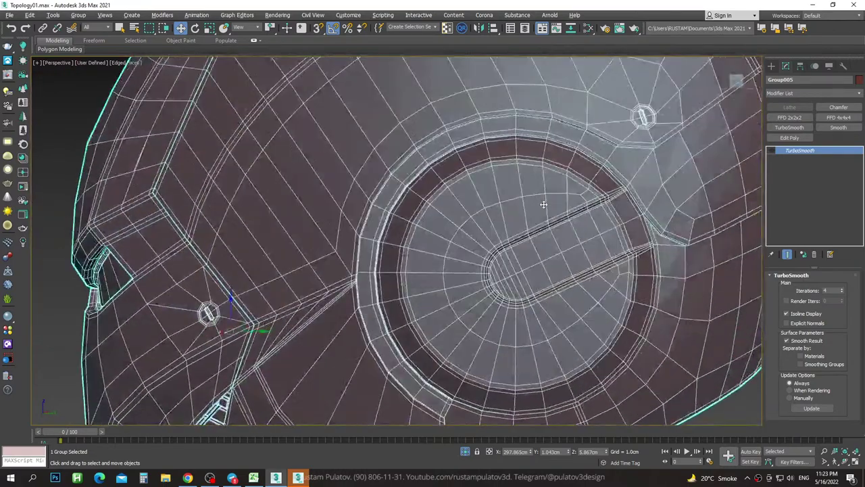
pyautogui.scroll(2, 581, 201)
pyautogui.scroll(2, 491, 211)
pyautogui.scroll(2, 509, 250)
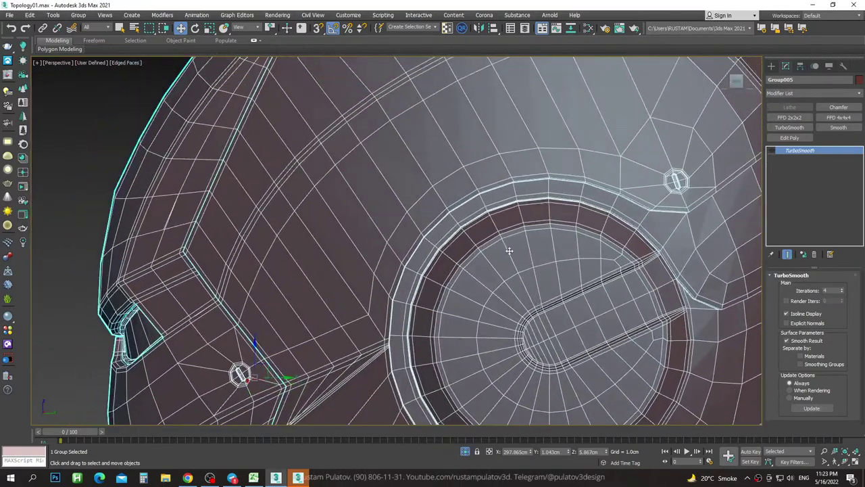
pyautogui.moveTo(483, 200); pyautogui.dragTo(525, 283, button='middle')
pyautogui.keyDown('alt'); pyautogui.moveTo(478, 228); pyautogui.dragTo(556, 280, button='middle'); pyautogui.keyUp('alt')
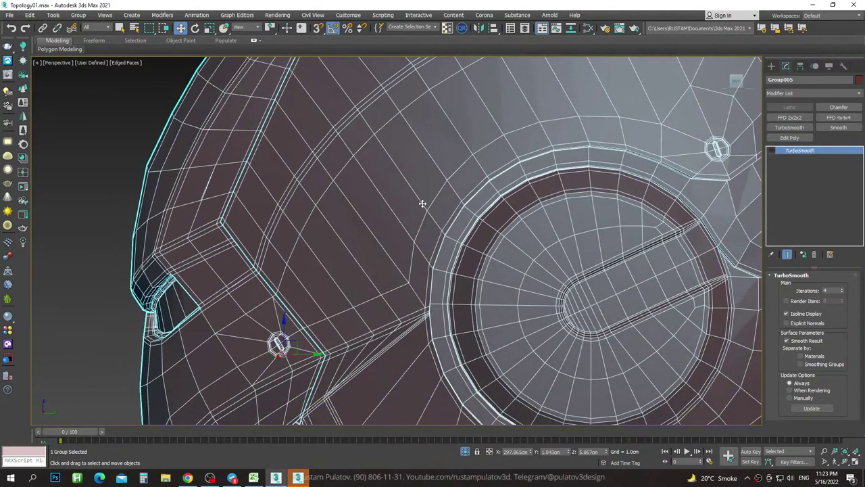
# Orbit closely around the round ear part, then open the helmet group via Group > Open.
pyautogui.moveTo(423, 203)
pyautogui.keyDown('alt'); pyautogui.mouseDown(button='middle')
pyautogui.moveTo(469, 236)
pyautogui.moveTo(520, 243)
pyautogui.mouseUp(button='middle'); pyautogui.keyUp('alt')
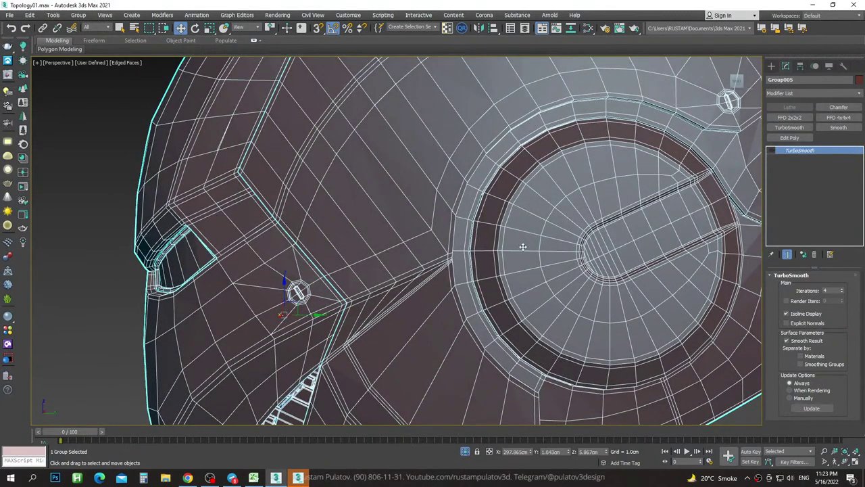
pyautogui.moveTo(601, 259)
pyautogui.mouseDown(button='middle')
pyautogui.moveTo(525, 236)
pyautogui.moveTo(538, 227)
pyautogui.mouseUp(button='middle')
pyautogui.moveTo(423, 220)
pyautogui.mouseDown(button='middle')
pyautogui.moveTo(415, 245)
pyautogui.moveTo(472, 365)
pyautogui.mouseUp(button='middle')
pyautogui.moveTo(420, 117)
pyautogui.mouseDown(button='middle')
pyautogui.moveTo(507, 304)
pyautogui.moveTo(514, 280)
pyautogui.moveTo(470, 202)
pyautogui.moveTo(601, 280)
pyautogui.moveTo(639, 232)
pyautogui.moveTo(500, 202)
pyautogui.moveTo(521, 178)
pyautogui.moveTo(351, 217)
pyautogui.moveTo(550, 207)
pyautogui.mouseUp(button='middle')
pyautogui.moveTo(466, 166)
pyautogui.keyDown('alt'); pyautogui.mouseDown(button='middle')
pyautogui.moveTo(541, 253)
pyautogui.moveTo(532, 209)
pyautogui.moveTo(553, 177)
pyautogui.moveTo(592, 167)
pyautogui.mouseUp(button='middle'); pyautogui.keyUp('alt')
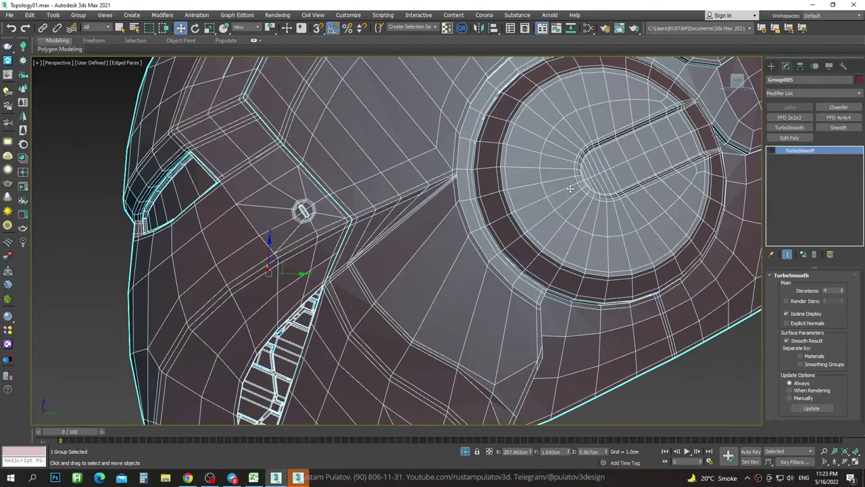
pyautogui.moveTo(489, 225)
pyautogui.keyDown('alt'); pyautogui.mouseDown(button='middle')
pyautogui.moveTo(481, 228)
pyautogui.moveTo(534, 232)
pyautogui.moveTo(543, 246)
pyautogui.moveTo(514, 207)
pyautogui.moveTo(489, 193)
pyautogui.moveTo(494, 187)
pyautogui.mouseUp(button='middle'); pyautogui.keyUp('alt')
pyautogui.scroll(4, 495, 186)
pyautogui.scroll(-4, 481, 198)
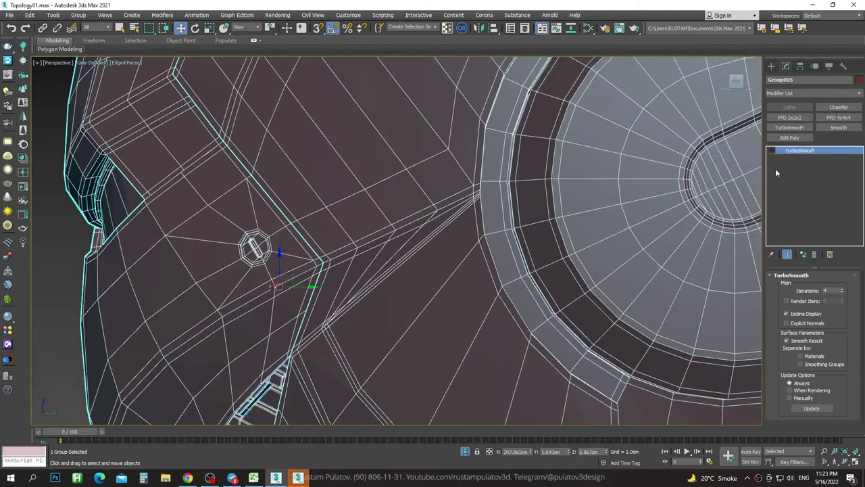
pyautogui.click(79, 15)
# Select one helmet part and switch its Editable Poly to Element sub-object level.
pyautogui.click(87, 52)
pyautogui.click(396, 126)
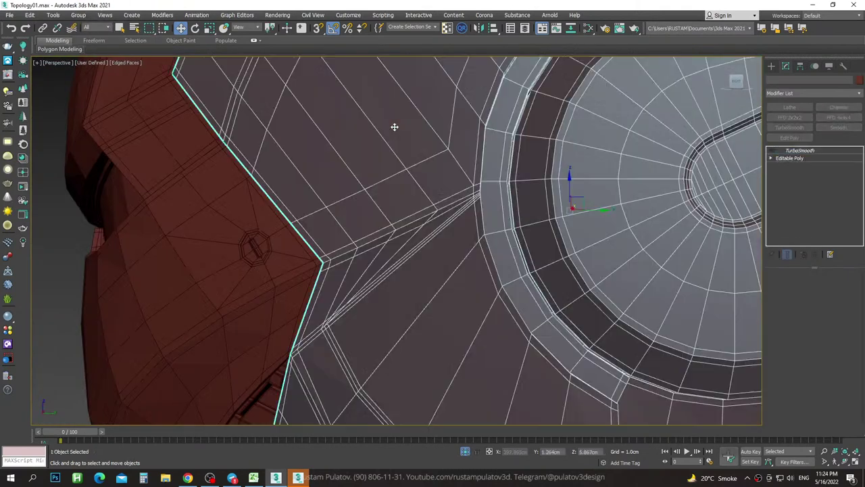
pyautogui.click(772, 158)
pyautogui.click(789, 196)
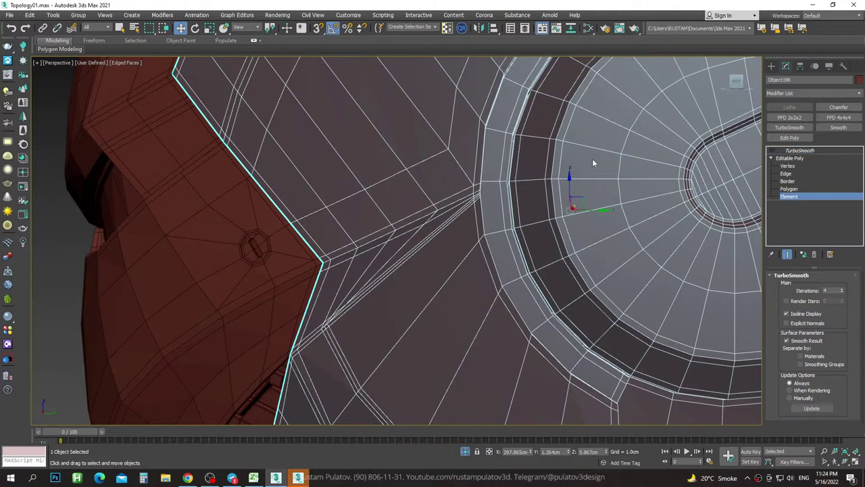
# Select the circular ear disk element, test-move and cancel it, then pick the ring strip.
pyautogui.click(590, 161)
pyautogui.scroll(-5, 585, 169)
pyautogui.scroll(-1, 581, 179)
pyautogui.moveTo(582, 179); pyautogui.dragTo(717, 179)
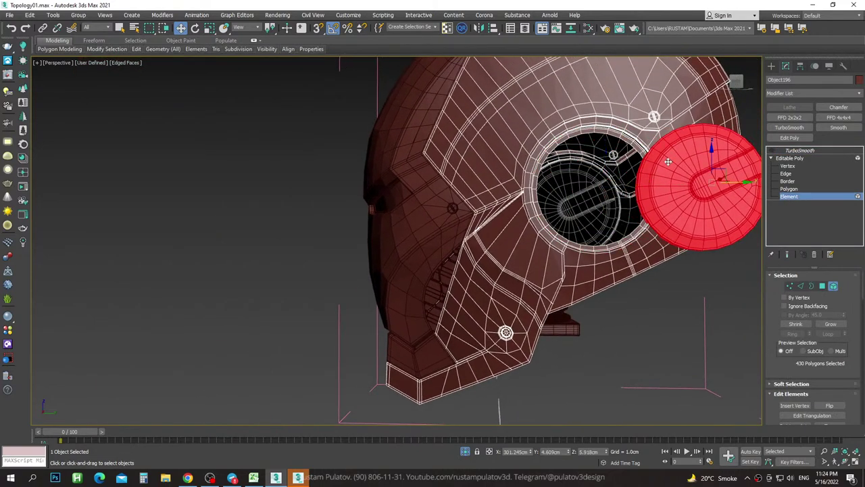
pyautogui.rightClick(716, 180)
pyautogui.keyDown('alt'); pyautogui.moveTo(716, 179); pyautogui.dragTo(732, 179, button='middle'); pyautogui.keyUp('alt')
pyautogui.click(733, 179)
# Orbit around the part and select further elements, ending on the lower jaw plate.
pyautogui.moveTo(732, 179); pyautogui.dragTo(676, 166)
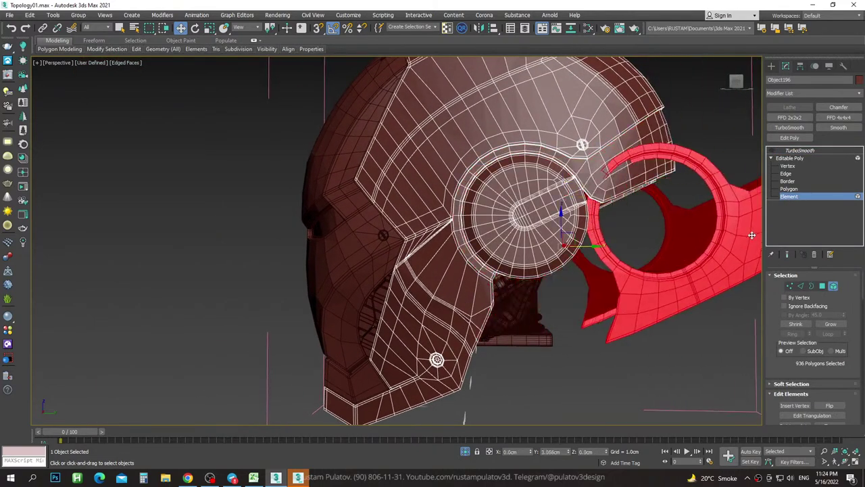
pyautogui.moveTo(676, 166)
pyautogui.keyDown('alt'); pyautogui.mouseDown(button='middle')
pyautogui.moveTo(546, 212)
pyautogui.moveTo(555, 123)
pyautogui.mouseUp(button='middle'); pyautogui.keyUp('alt')
pyautogui.click(681, 165)
pyautogui.click(546, 212)
pyautogui.click(473, 284)
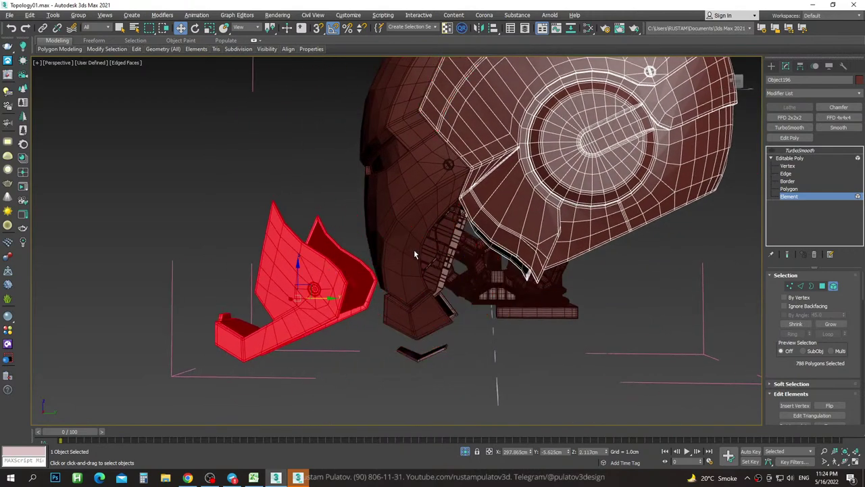
# Orbit and zoom around the 788-polygon jaw element, then return to TurboSmooth in the stack.
pyautogui.keyDown('alt'); pyautogui.moveTo(473, 284); pyautogui.dragTo(414, 250, button='middle'); pyautogui.keyUp('alt')
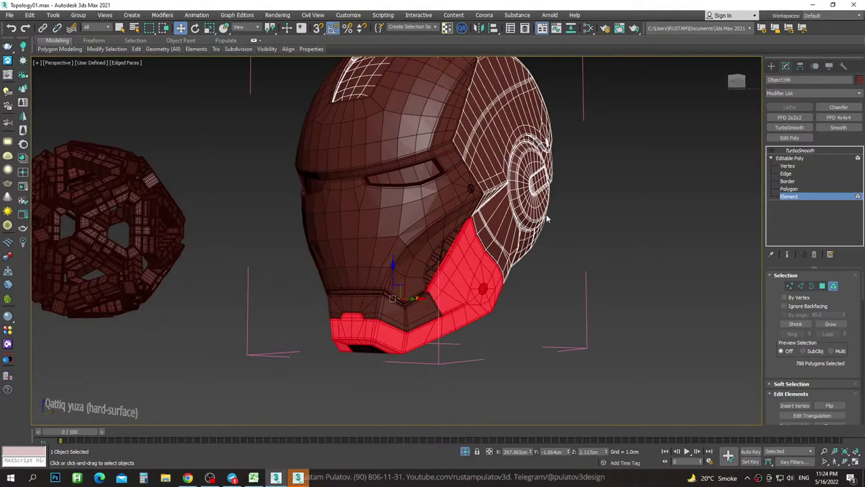
pyautogui.keyDown('alt'); pyautogui.moveTo(552, 212); pyautogui.dragTo(777, 146, button='middle'); pyautogui.keyUp('alt')
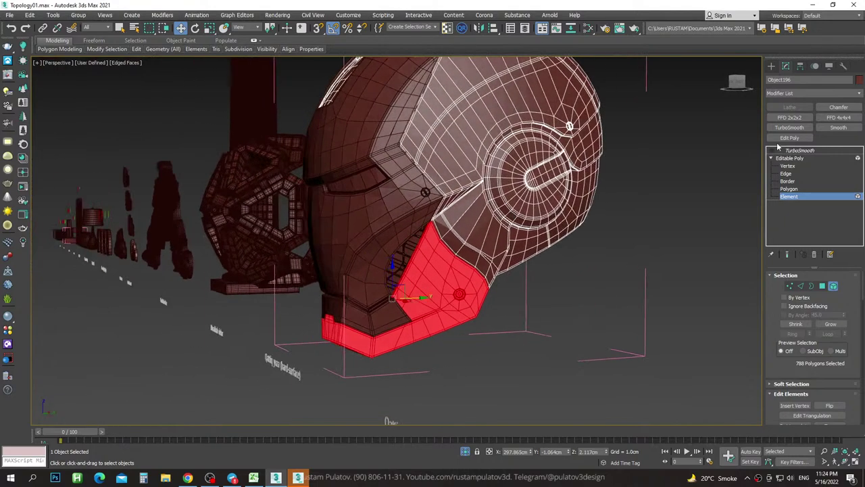
pyautogui.scroll(5, 400, 239)
pyautogui.scroll(4, 362, 119)
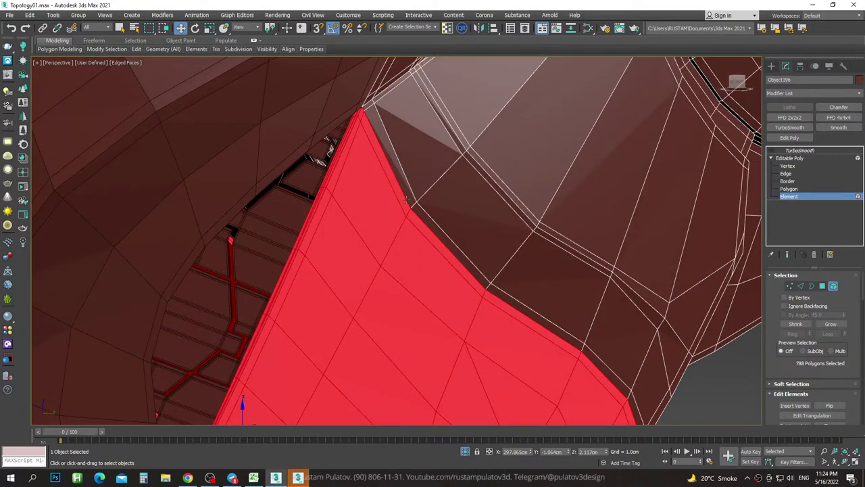
pyautogui.scroll(-3, 451, 232)
pyautogui.keyDown('alt'); pyautogui.moveTo(450, 232); pyautogui.dragTo(315, 348, button='middle'); pyautogui.keyUp('alt')
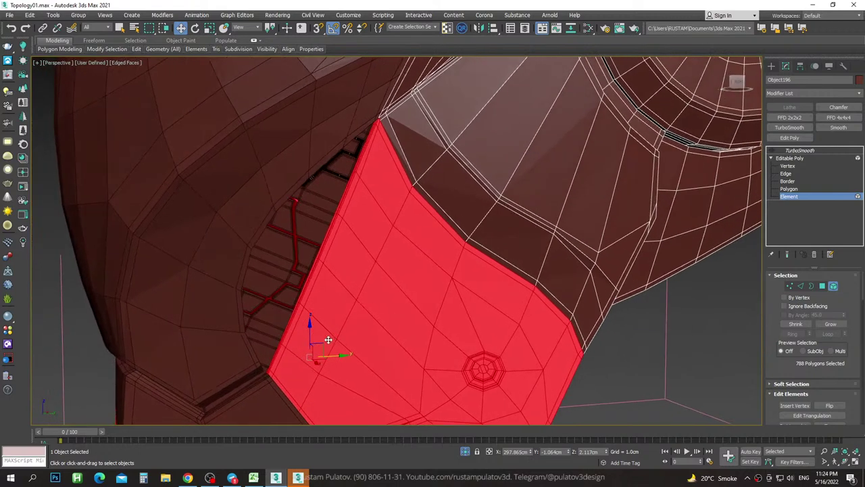
pyautogui.scroll(4, 420, 190)
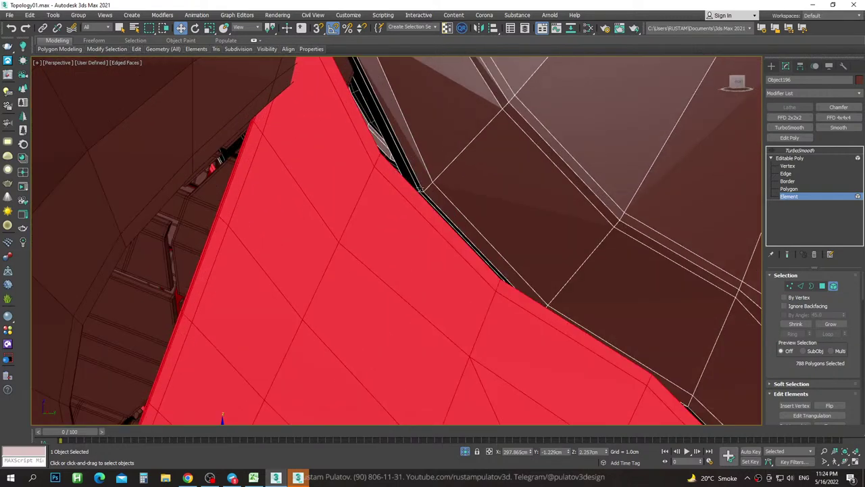
pyautogui.keyDown('alt'); pyautogui.moveTo(435, 194); pyautogui.dragTo(456, 166, button='middle'); pyautogui.keyUp('alt')
pyautogui.scroll(-3, 548, 288)
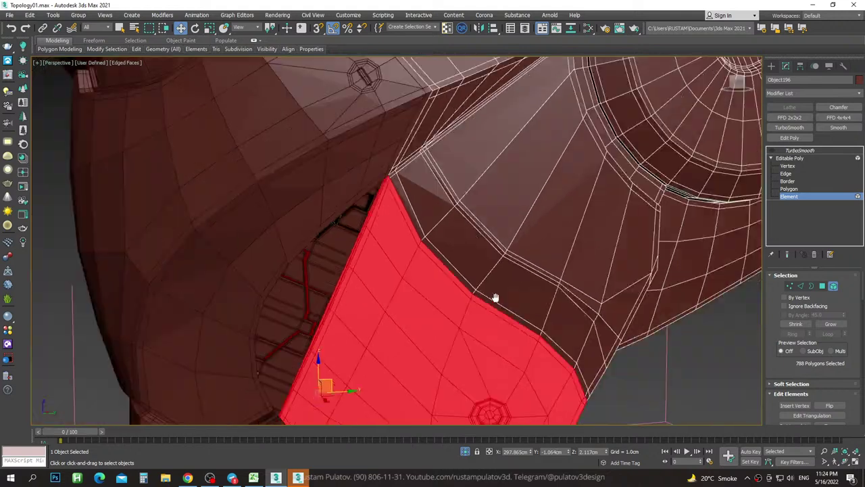
pyautogui.keyDown('alt'); pyautogui.moveTo(495, 296); pyautogui.dragTo(700, 211, button='middle'); pyautogui.keyUp('alt')
pyautogui.click(798, 150)
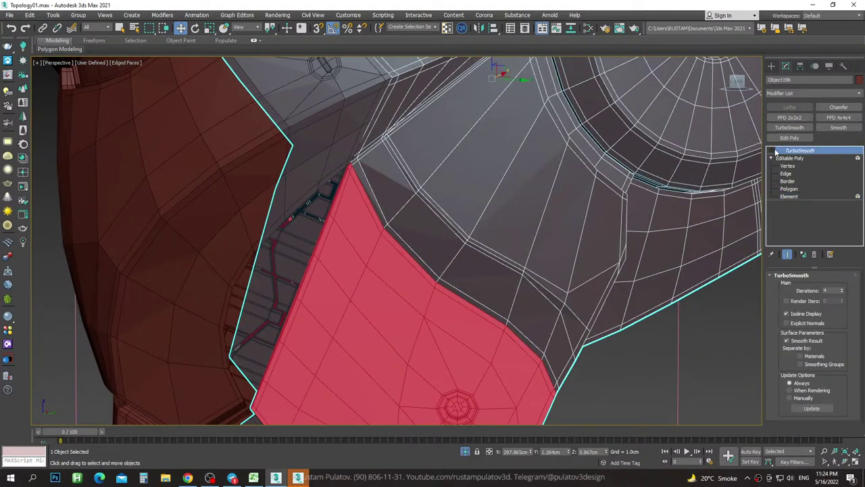
# Hide the edged-faces overlay, select the helmet part and disable its TurboSmooth in the viewport.
pyautogui.click(728, 311)
pyautogui.press('F4')
pyautogui.scroll(3, 399, 218)
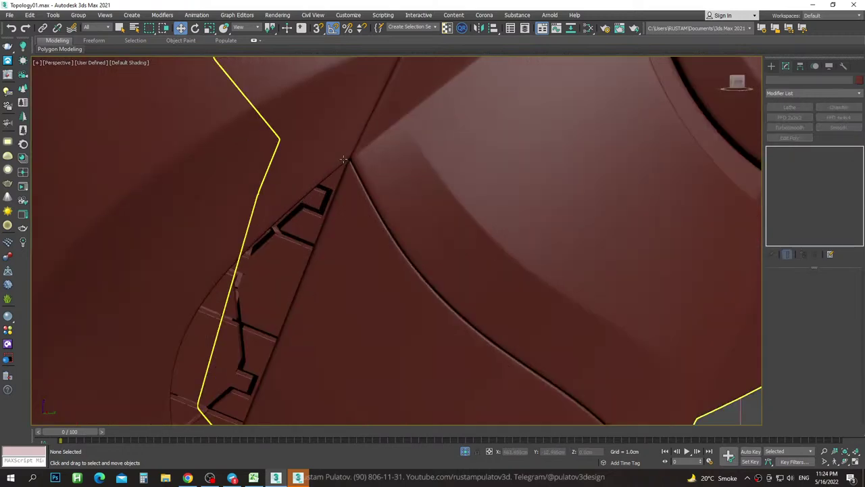
pyautogui.scroll(2, 349, 158)
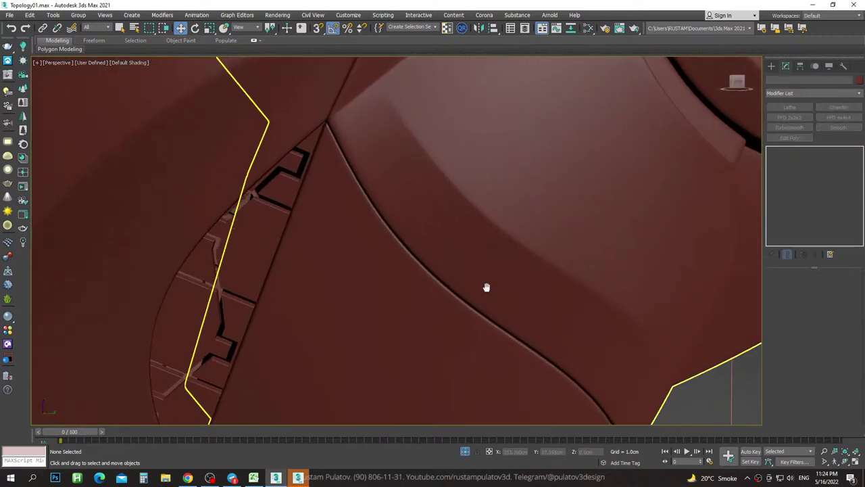
pyautogui.moveTo(486, 287); pyautogui.dragTo(392, 180, button='middle')
pyautogui.scroll(-3, 493, 261)
pyautogui.click(497, 257)
pyautogui.scroll(2, 527, 240)
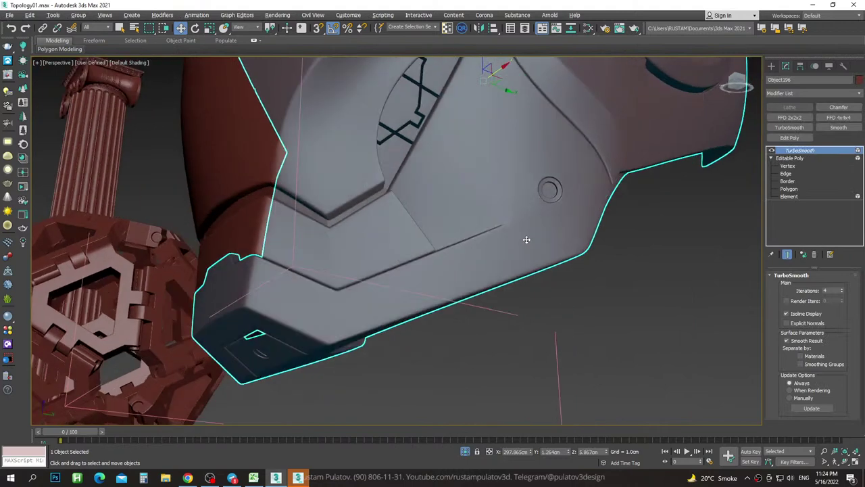
pyautogui.scroll(3, 556, 178)
pyautogui.click(772, 150)
pyautogui.scroll(1, 575, 187)
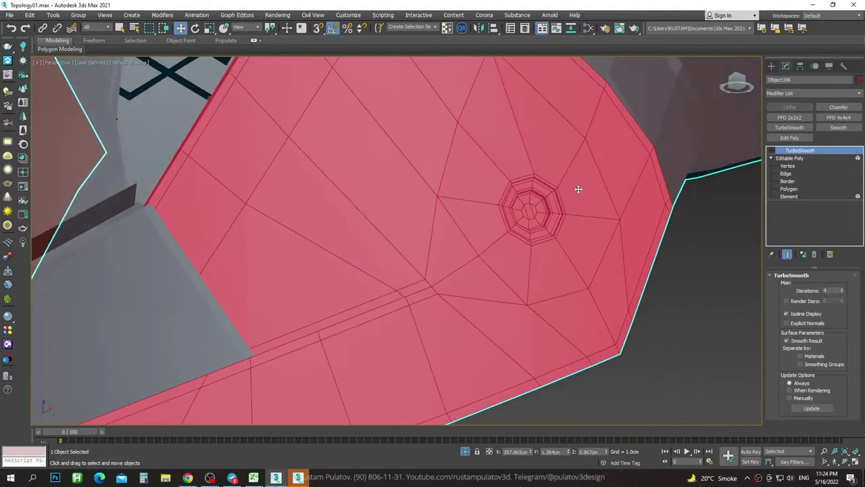
pyautogui.scroll(3, 534, 143)
# Turn the edged-faces overlay back on and orbit around the helmet.
pyautogui.press('F4')
pyautogui.scroll(-2, 502, 250)
pyautogui.scroll(-3, 502, 133)
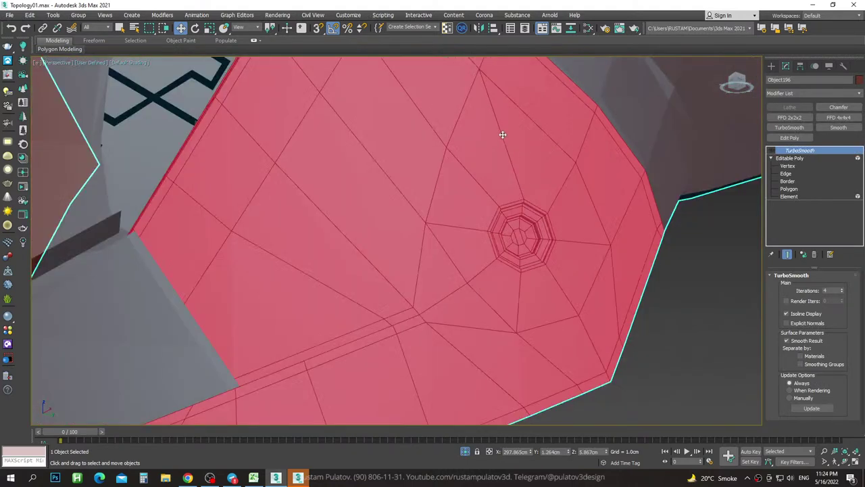
pyautogui.scroll(-3, 438, 171)
pyautogui.scroll(-3, 462, 137)
pyautogui.scroll(-3, 474, 155)
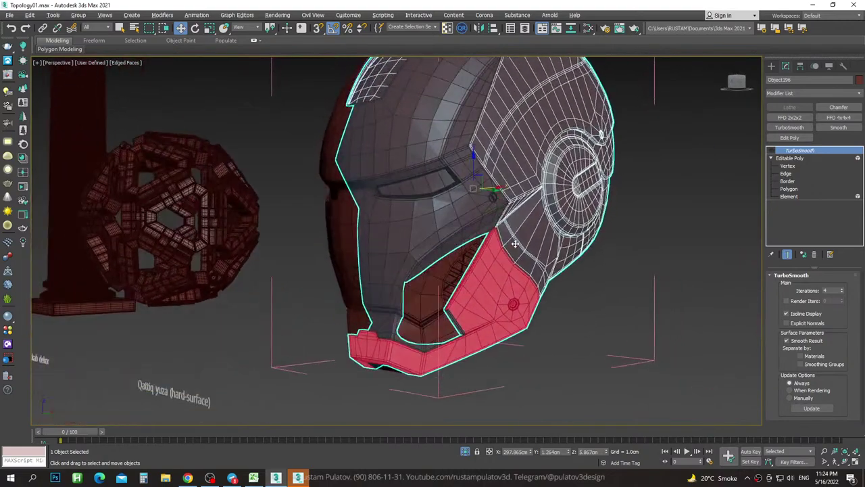
pyautogui.click(772, 65)
pyautogui.moveTo(666, 227)
pyautogui.keyDown('alt'); pyautogui.mouseDown(button='middle')
pyautogui.moveTo(635, 224)
pyautogui.moveTo(672, 125)
pyautogui.mouseUp(button='middle'); pyautogui.keyUp('alt')
pyautogui.scroll(3, 527, 257)
pyautogui.scroll(2, 493, 223)
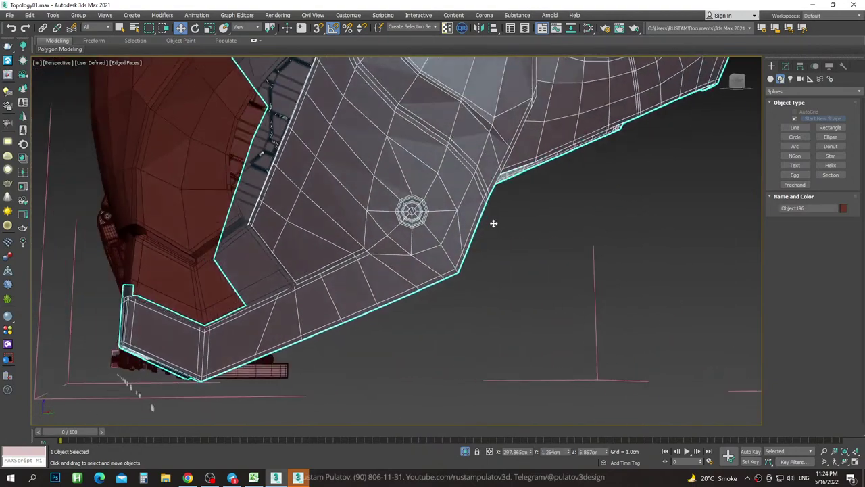
pyautogui.scroll(-5, 498, 270)
pyautogui.scroll(-2, 542, 276)
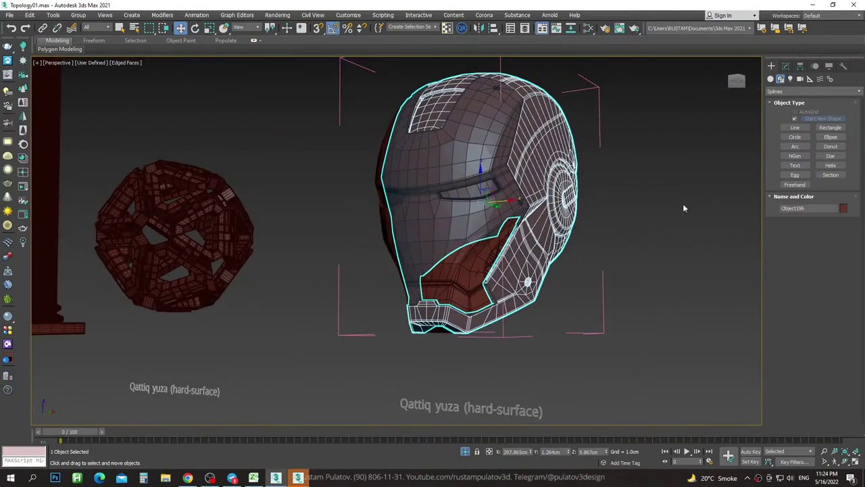
pyautogui.moveTo(683, 208)
pyautogui.keyDown('alt'); pyautogui.mouseDown(button='middle')
pyautogui.moveTo(577, 224)
pyautogui.moveTo(529, 244)
pyautogui.mouseUp(button='middle'); pyautogui.keyUp('alt')
# Select the faceplate, zoom around its octagonal ring, then frame the whole helmet.
pyautogui.click(577, 224)
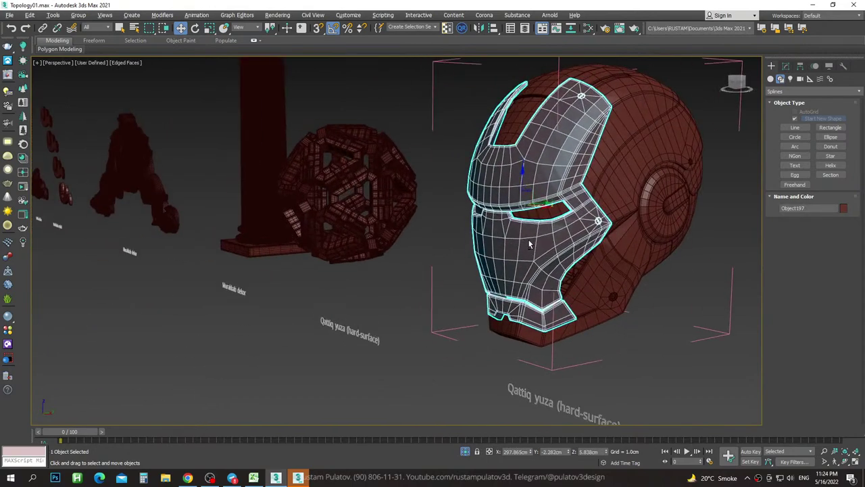
pyautogui.scroll(4, 588, 226)
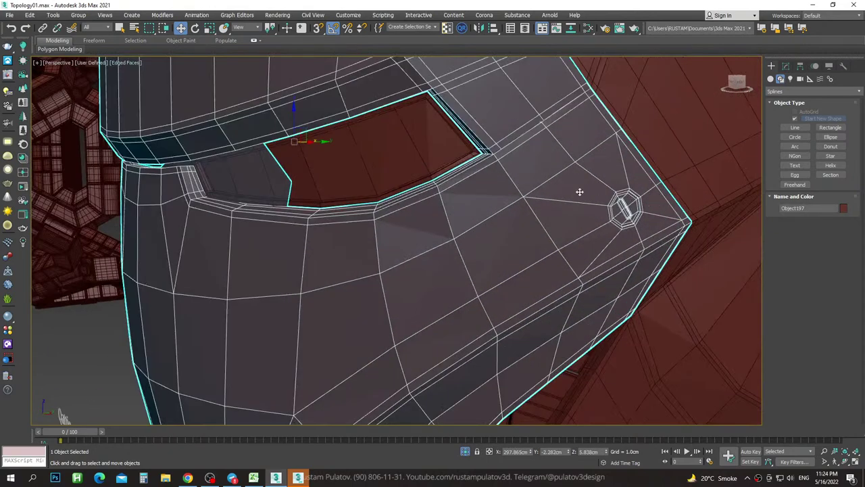
pyautogui.scroll(-3, 514, 226)
pyautogui.scroll(1, 531, 209)
pyautogui.scroll(3, 514, 212)
pyautogui.scroll(2, 500, 261)
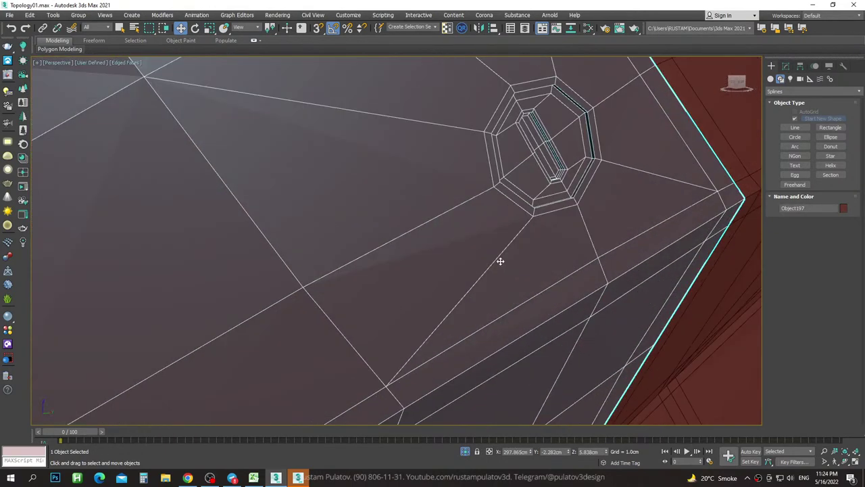
pyautogui.scroll(2, 535, 202)
pyautogui.scroll(-3, 535, 223)
pyautogui.keyDown('alt'); pyautogui.moveTo(541, 237); pyautogui.dragTo(526, 245, button='middle'); pyautogui.keyUp('alt')
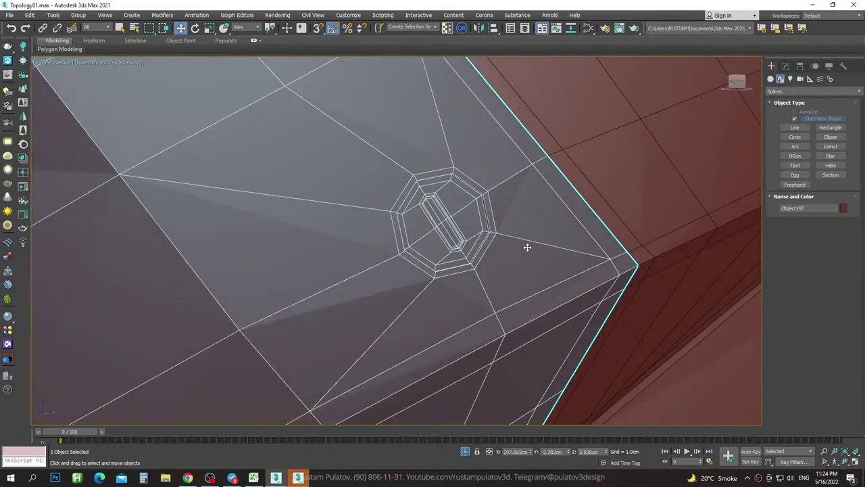
pyautogui.scroll(3, 441, 211)
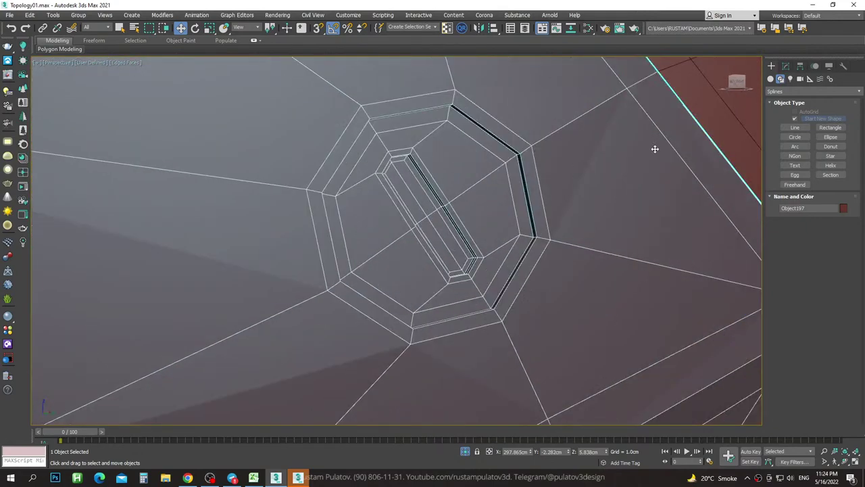
pyautogui.scroll(-5, 654, 149)
pyautogui.scroll(-5, 608, 176)
pyautogui.scroll(-4, 588, 196)
pyautogui.moveTo(577, 189); pyautogui.dragTo(577, 214, button='middle')
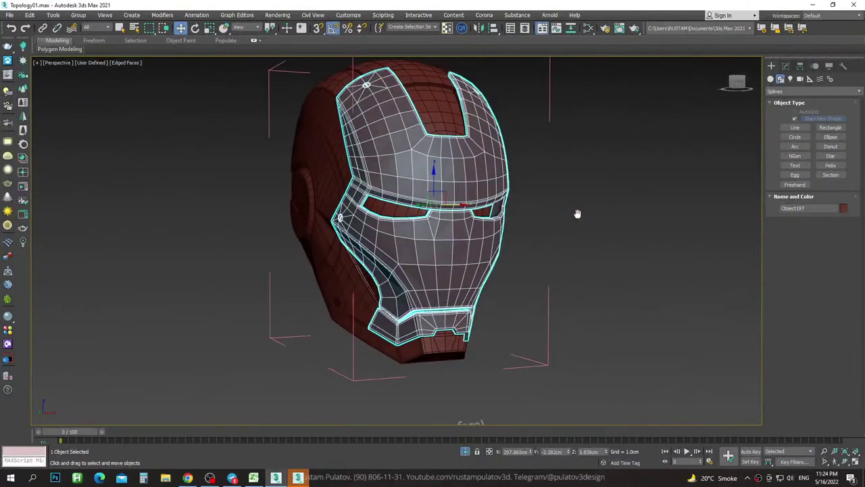
# Switch to the FRONT view, re-enable the faceplate's TurboSmooth, and deselect.
pyautogui.click(737, 86)
pyautogui.click(786, 66)
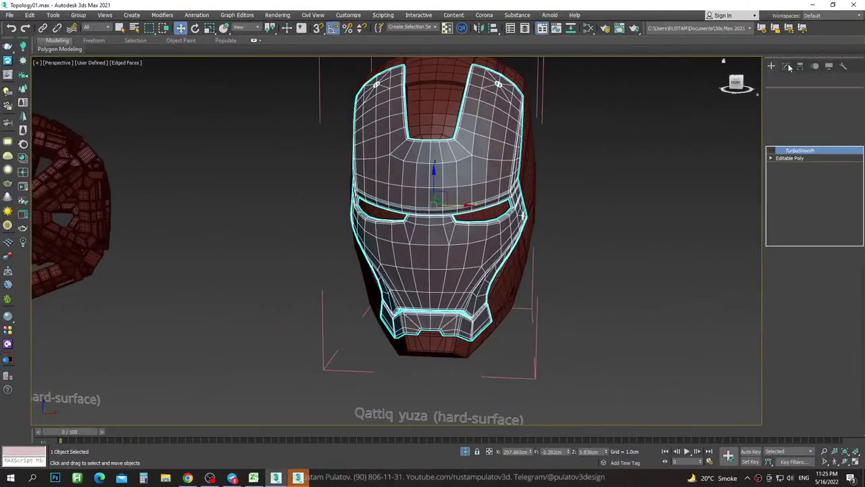
pyautogui.click(772, 151)
pyautogui.keyDown('alt'); pyautogui.moveTo(676, 169); pyautogui.dragTo(647, 180, button='middle'); pyautogui.keyUp('alt')
pyautogui.click(654, 194)
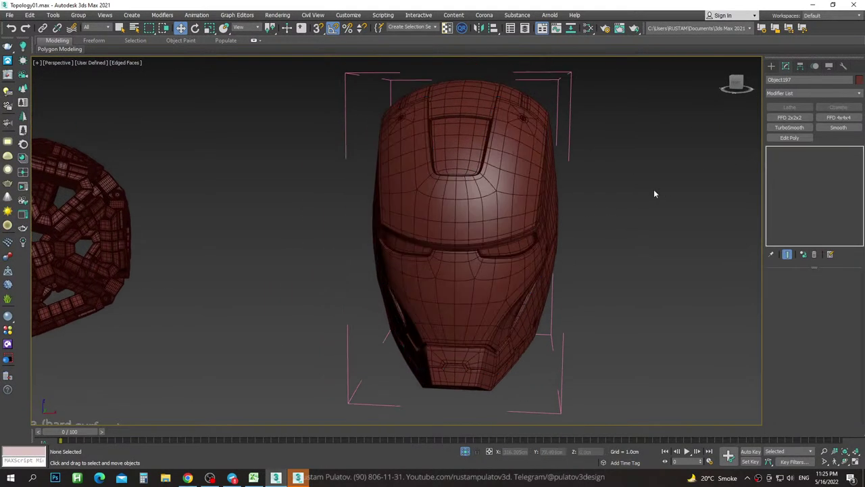
# Select the helmet faceplate, toggle Edged Faces, and orbit the view toward the helmet front.
pyautogui.click(512, 179)
pyautogui.press('F4')
pyautogui.keyDown('alt'); pyautogui.moveTo(650, 176); pyautogui.dragTo(595, 190, button='middle'); pyautogui.keyUp('alt')
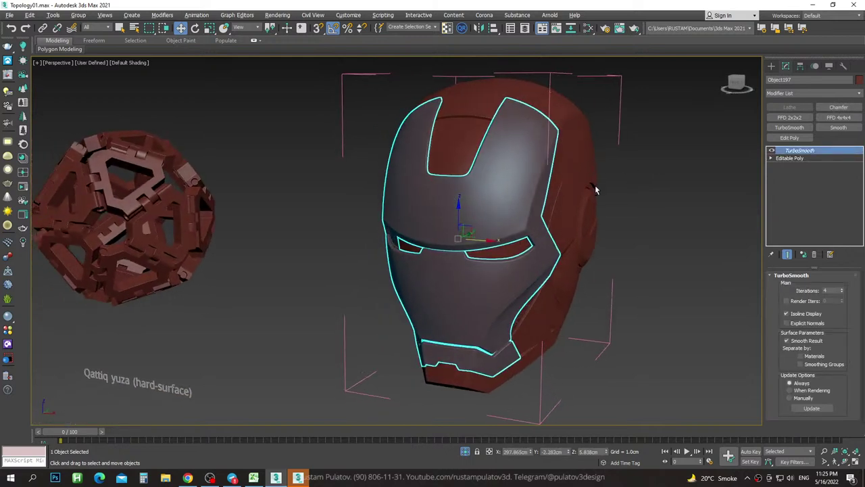
pyautogui.moveTo(602, 158)
pyautogui.keyDown('alt'); pyautogui.mouseDown(button='middle')
pyautogui.moveTo(592, 164)
pyautogui.moveTo(579, 154)
pyautogui.mouseUp(button='middle'); pyautogui.keyUp('alt')
pyautogui.press('F4')
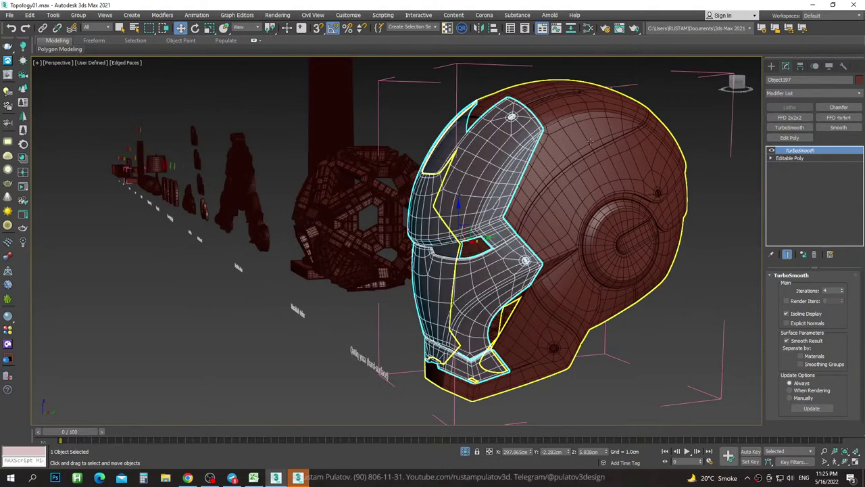
pyautogui.click(590, 142)
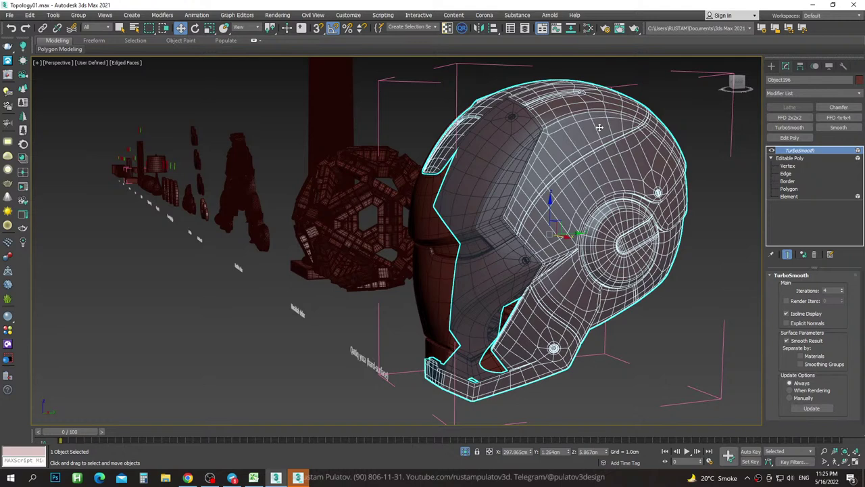
pyautogui.press('F4')
pyautogui.press('F4')
pyautogui.press('F4')
pyautogui.moveTo(565, 151)
pyautogui.keyDown('alt'); pyautogui.mouseDown(button='middle')
pyautogui.moveTo(609, 168)
pyautogui.moveTo(656, 169)
pyautogui.mouseUp(button='middle'); pyautogui.keyUp('alt')
pyautogui.press('F4')
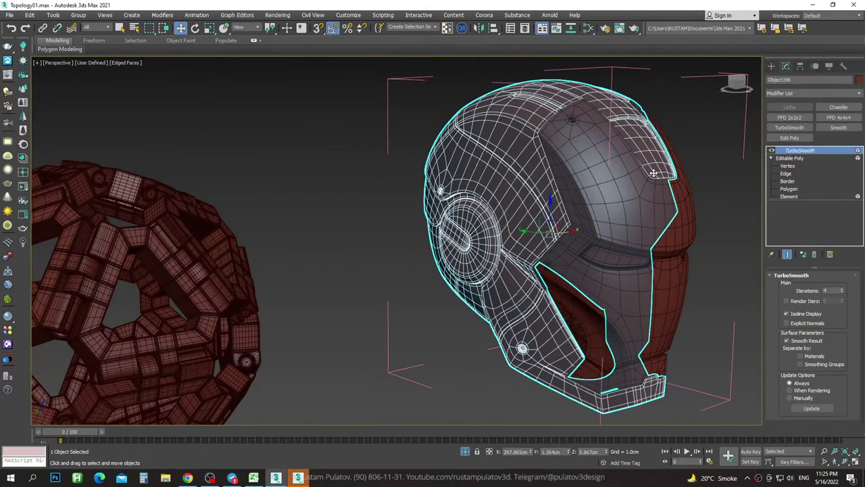
pyautogui.click(703, 169)
pyautogui.press('F4')
# Open the helmet group, switch off its TurboSmooth, and orbit with edges to inspect the top.
pyautogui.click(612, 69)
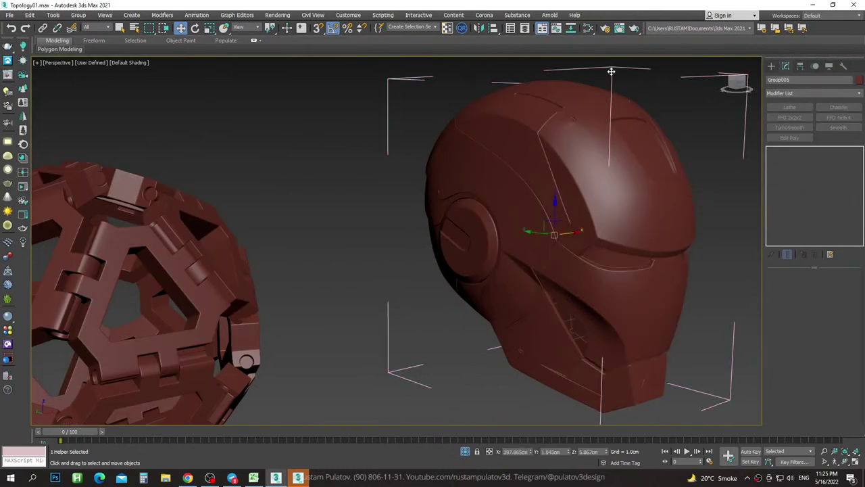
pyautogui.click(79, 15)
pyautogui.click(88, 72)
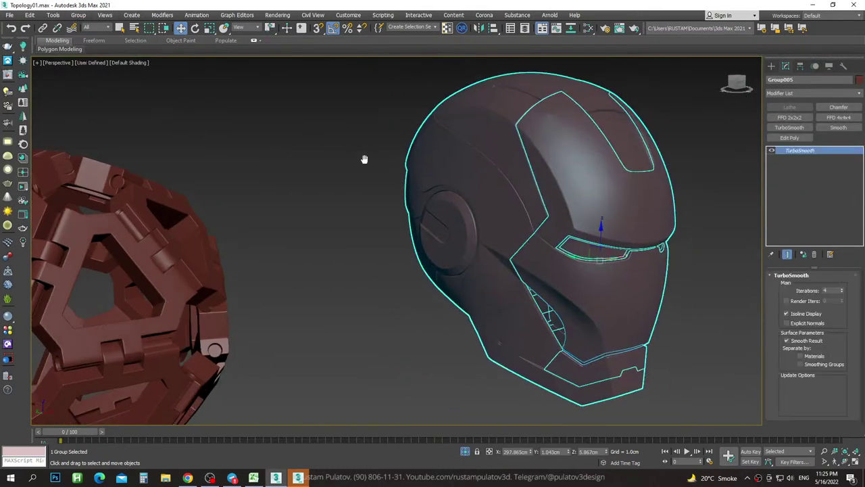
pyautogui.press('z')
pyautogui.click(771, 151)
pyautogui.press('F4')
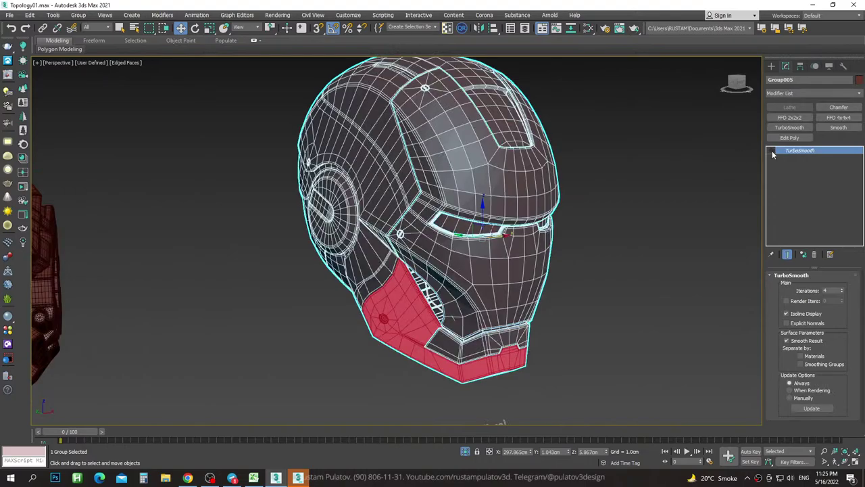
pyautogui.moveTo(621, 183)
pyautogui.keyDown('alt'); pyautogui.mouseDown(button='middle')
pyautogui.moveTo(536, 215)
pyautogui.moveTo(560, 179)
pyautogui.moveTo(545, 138)
pyautogui.moveTo(438, 217)
pyautogui.mouseUp(button='middle'); pyautogui.keyUp('alt')
pyautogui.scroll(3, 536, 214)
pyautogui.scroll(3, 547, 142)
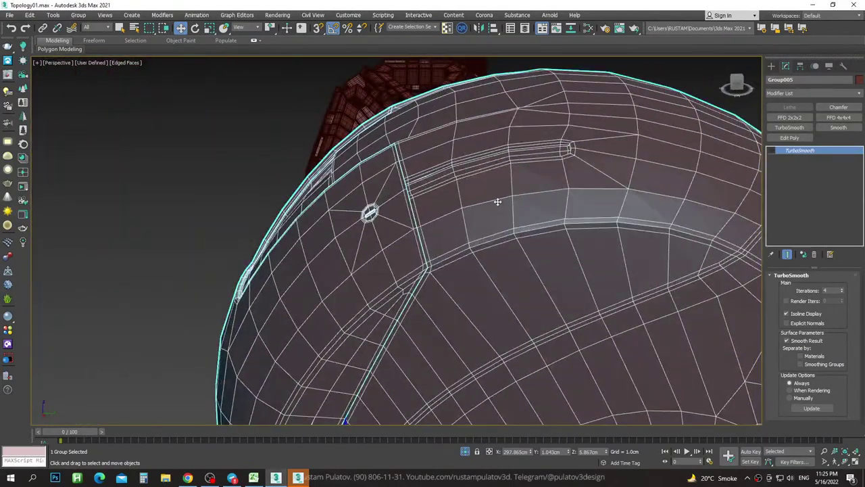
pyautogui.moveTo(583, 195)
pyautogui.keyDown('alt'); pyautogui.mouseDown(button='middle')
pyautogui.moveTo(640, 219)
pyautogui.moveTo(585, 149)
pyautogui.moveTo(604, 248)
pyautogui.moveTo(463, 147)
pyautogui.moveTo(560, 204)
pyautogui.moveTo(554, 186)
pyautogui.mouseUp(button='middle'); pyautogui.keyUp('alt')
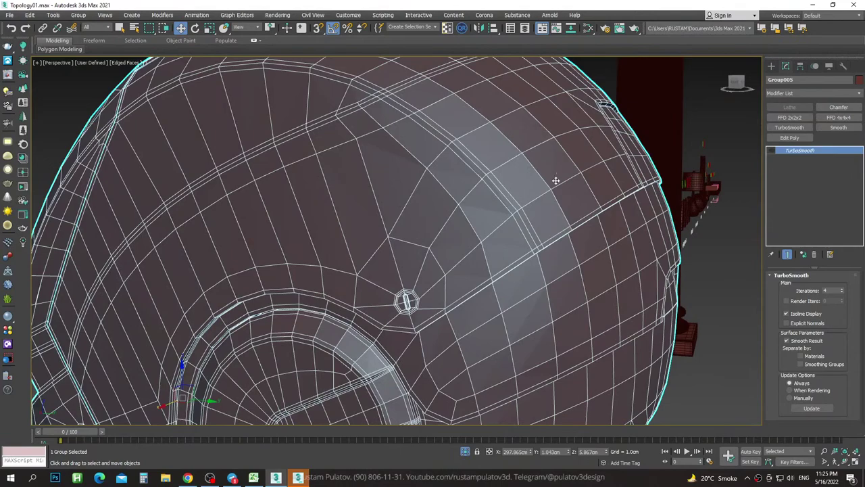
pyautogui.scroll(-3, 553, 184)
pyautogui.moveTo(546, 168)
pyautogui.keyDown('alt'); pyautogui.mouseDown(button='middle')
pyautogui.moveTo(543, 176)
pyautogui.moveTo(518, 163)
pyautogui.moveTo(468, 201)
pyautogui.moveTo(563, 172)
pyautogui.mouseUp(button='middle'); pyautogui.keyUp('alt')
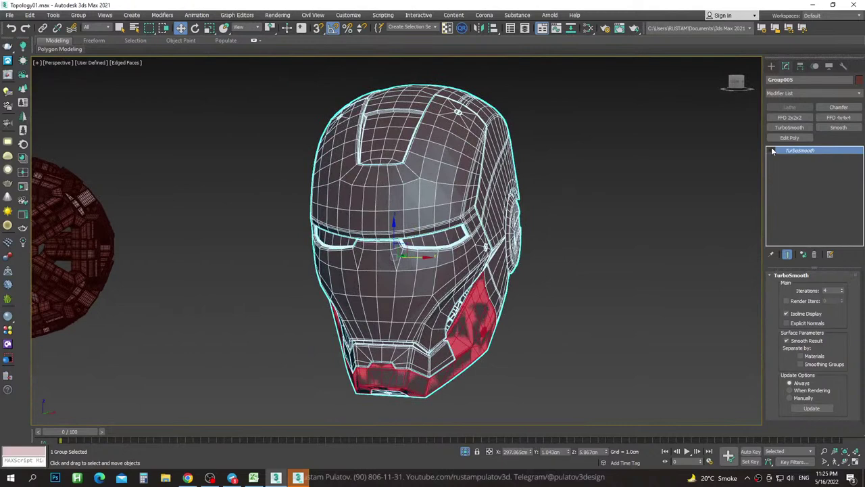
# Hide the edge overlay and orbit around both sides of the helmet.
pyautogui.click(772, 65)
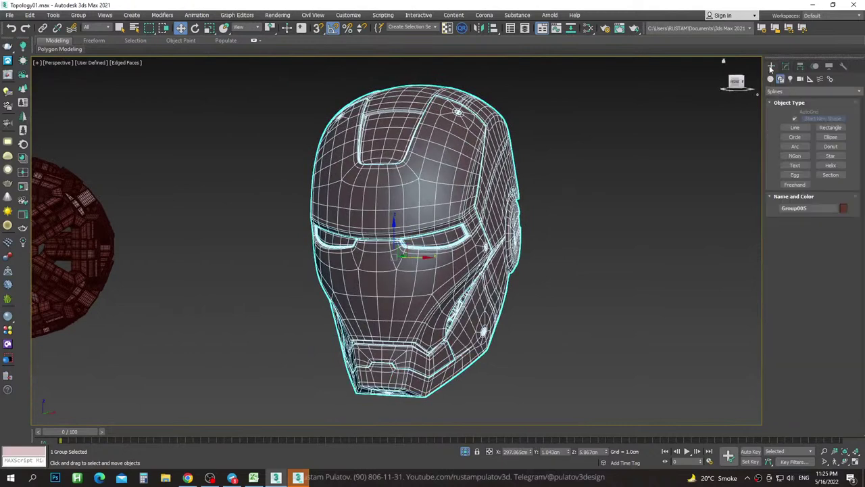
pyautogui.click(616, 159)
pyautogui.click(481, 190)
pyautogui.press('F4')
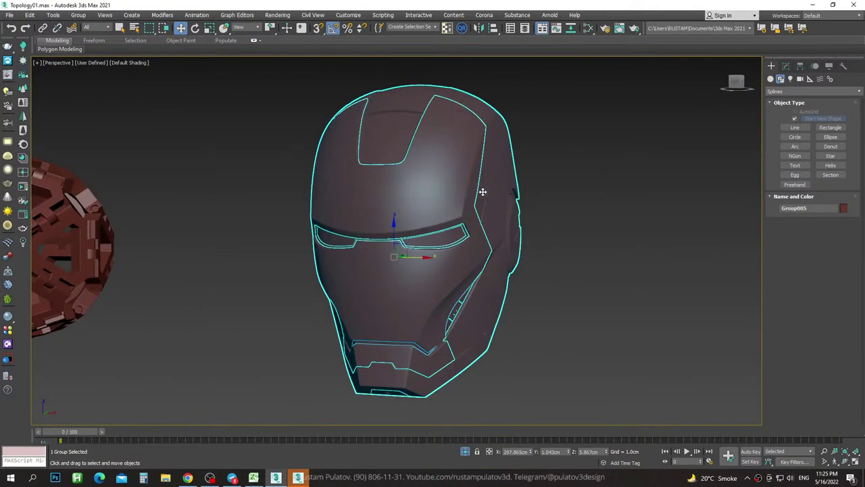
pyautogui.click(568, 182)
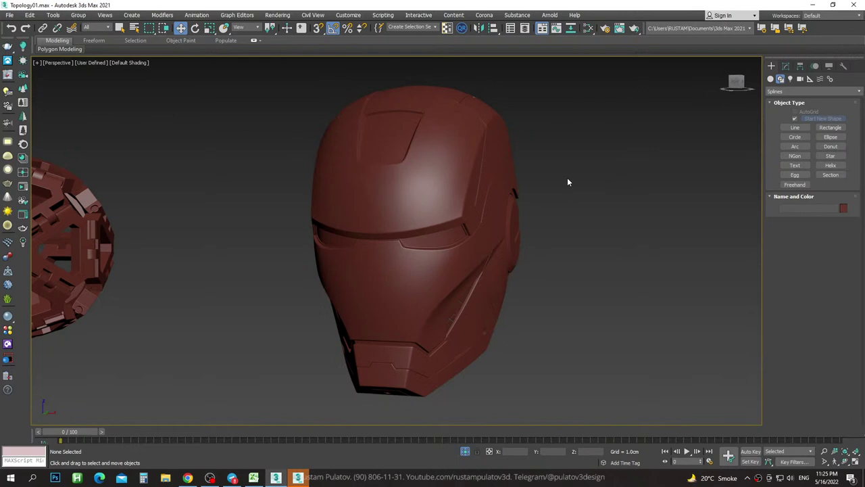
pyautogui.click(504, 204)
pyautogui.moveTo(503, 204)
pyautogui.keyDown('alt'); pyautogui.mouseDown(button='middle')
pyautogui.moveTo(525, 228)
pyautogui.moveTo(614, 232)
pyautogui.mouseUp(button='middle'); pyautogui.keyUp('alt')
pyautogui.click(614, 231)
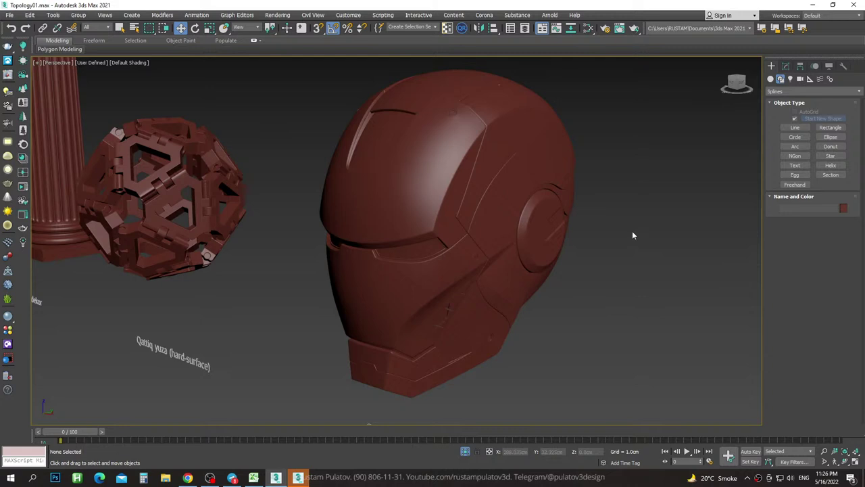
pyautogui.click(547, 183)
pyautogui.moveTo(547, 183)
pyautogui.keyDown('alt'); pyautogui.mouseDown(button='middle')
pyautogui.moveTo(579, 199)
pyautogui.moveTo(616, 201)
pyautogui.moveTo(595, 209)
pyautogui.moveTo(643, 212)
pyautogui.moveTo(566, 199)
pyautogui.mouseUp(button='middle'); pyautogui.keyUp('alt')
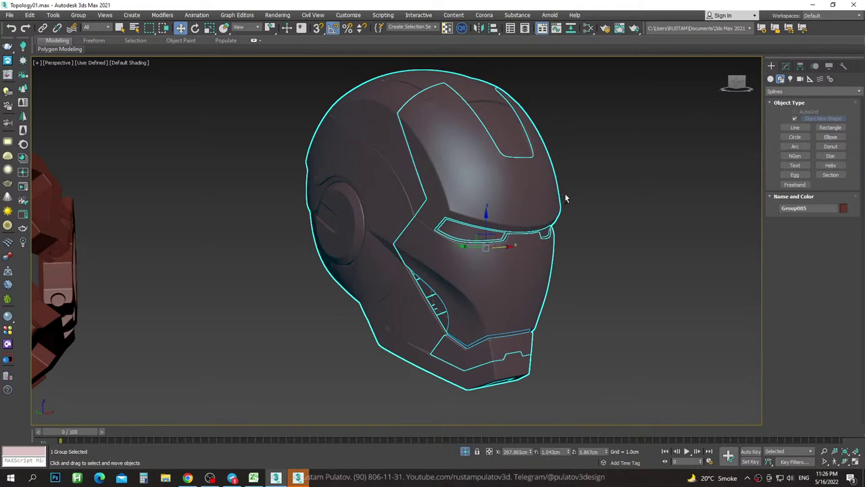
pyautogui.moveTo(565, 198)
pyautogui.keyDown('alt'); pyautogui.mouseDown(button='middle')
pyautogui.moveTo(521, 203)
pyautogui.moveTo(584, 197)
pyautogui.mouseUp(button='middle'); pyautogui.keyUp('alt')
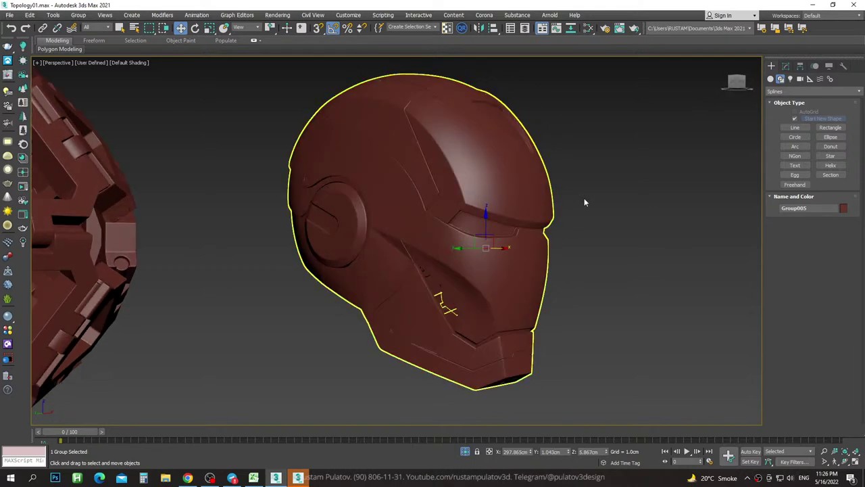
pyautogui.click(612, 193)
# Briefly show edges again, then orbit to a frontal view of the helmet with nothing selected.
pyautogui.press('F4')
pyautogui.click(514, 198)
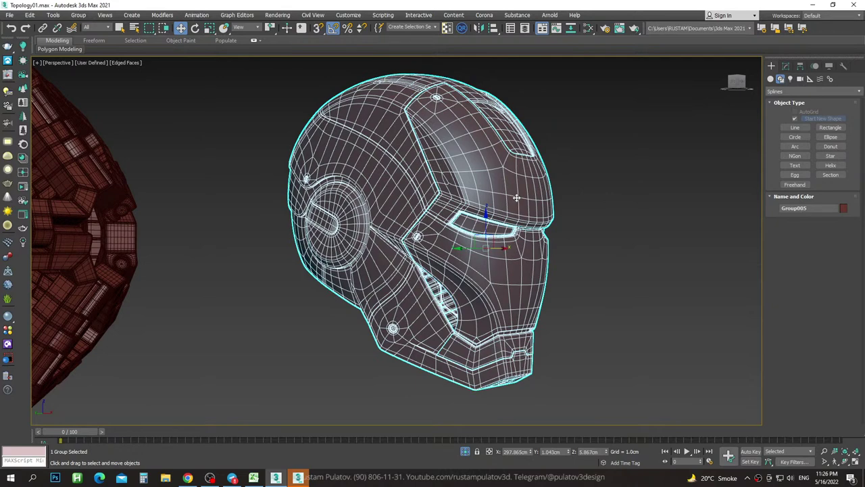
pyautogui.keyDown('alt'); pyautogui.moveTo(513, 198); pyautogui.dragTo(535, 196, button='middle'); pyautogui.keyUp('alt')
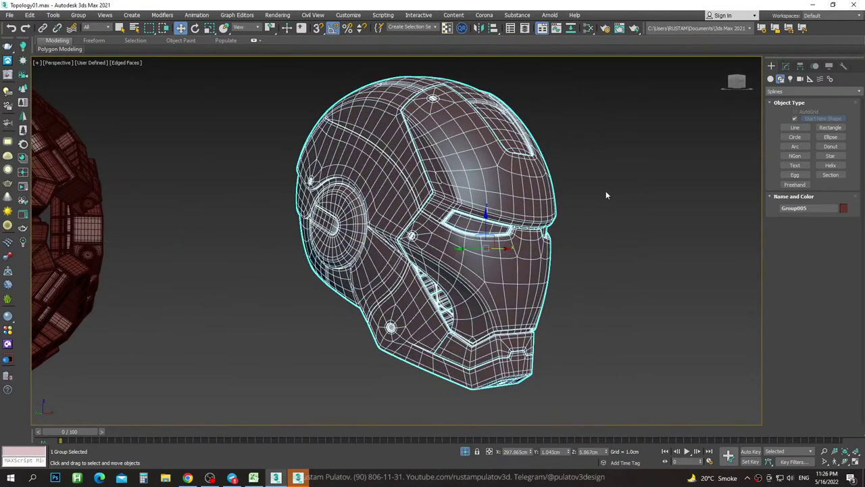
pyautogui.click(610, 194)
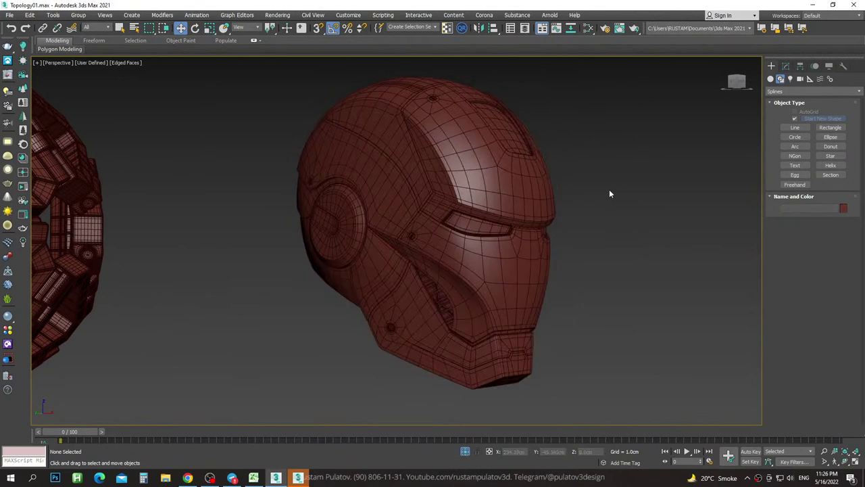
pyautogui.press('F4')
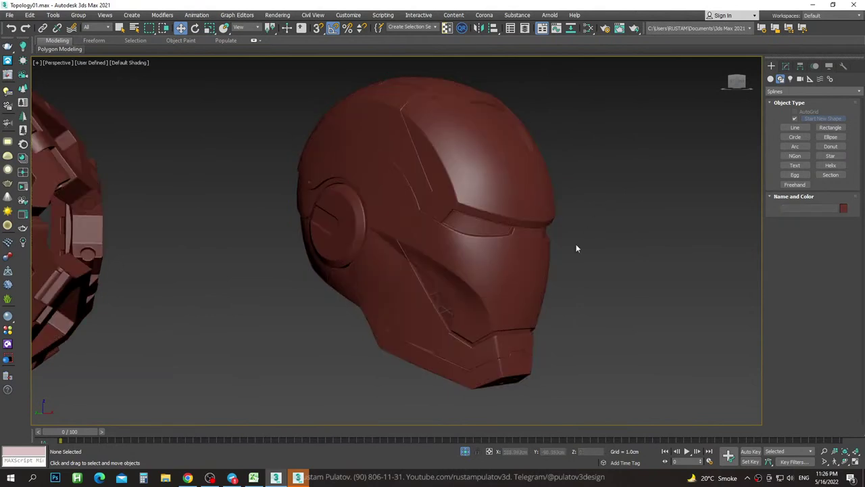
pyautogui.moveTo(576, 244)
pyautogui.keyDown('alt'); pyautogui.mouseDown(button='middle')
pyautogui.moveTo(545, 261)
pyautogui.moveTo(551, 268)
pyautogui.moveTo(517, 265)
pyautogui.mouseUp(button='middle'); pyautogui.keyUp('alt')
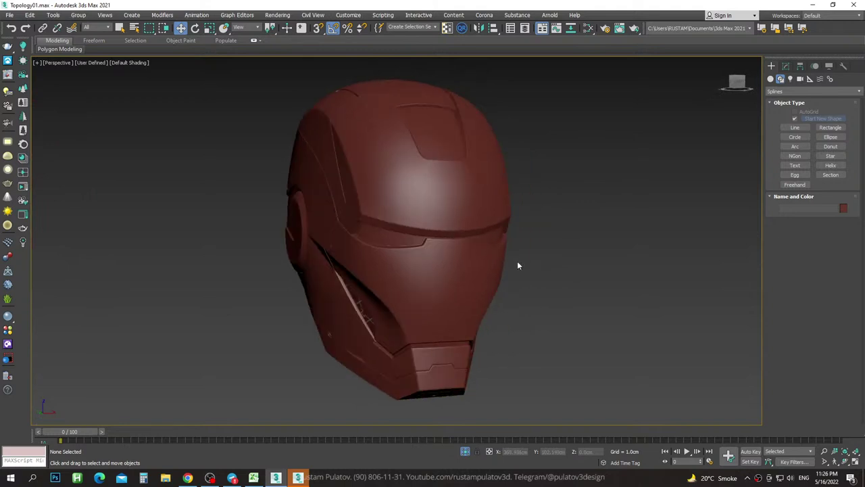
pyautogui.click(500, 255)
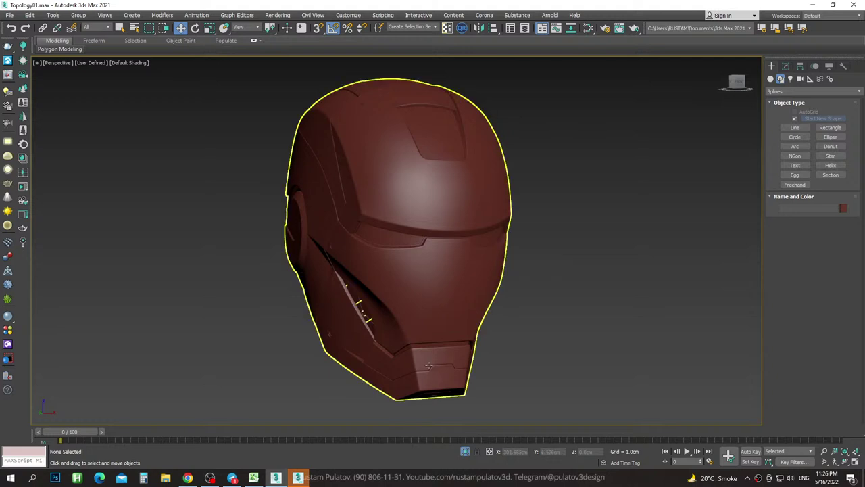
pyautogui.click(570, 300)
pyautogui.moveTo(564, 302)
pyautogui.keyDown('alt'); pyautogui.mouseDown(button='middle')
pyautogui.moveTo(550, 305)
pyautogui.moveTo(586, 312)
pyautogui.mouseUp(button='middle'); pyautogui.keyUp('alt')
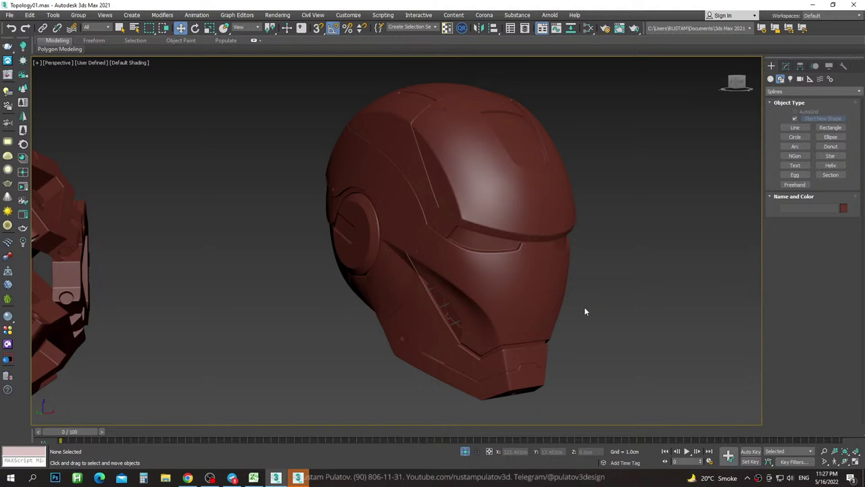
# Zoom out from the helmet, then orbit and pan along the row of example objects.
pyautogui.scroll(-3, 503, 263)
pyautogui.scroll(-5, 503, 263)
pyautogui.click(503, 263)
pyautogui.scroll(-2, 503, 263)
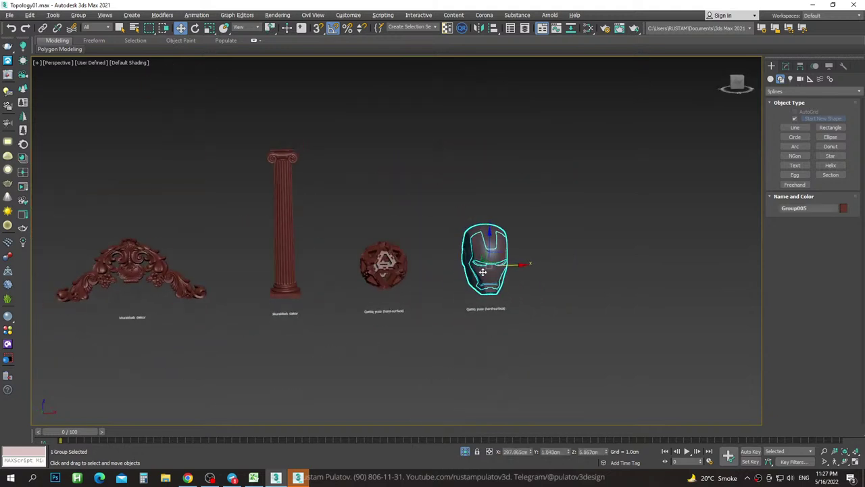
pyautogui.scroll(-3, 503, 263)
pyautogui.scroll(-3, 534, 263)
pyautogui.scroll(-2, 568, 263)
pyautogui.moveTo(567, 263)
pyautogui.keyDown('alt'); pyautogui.mouseDown(button='middle')
pyautogui.moveTo(562, 285)
pyautogui.moveTo(572, 257)
pyautogui.moveTo(564, 243)
pyautogui.mouseUp(button='middle'); pyautogui.keyUp('alt')
pyautogui.scroll(5, 561, 242)
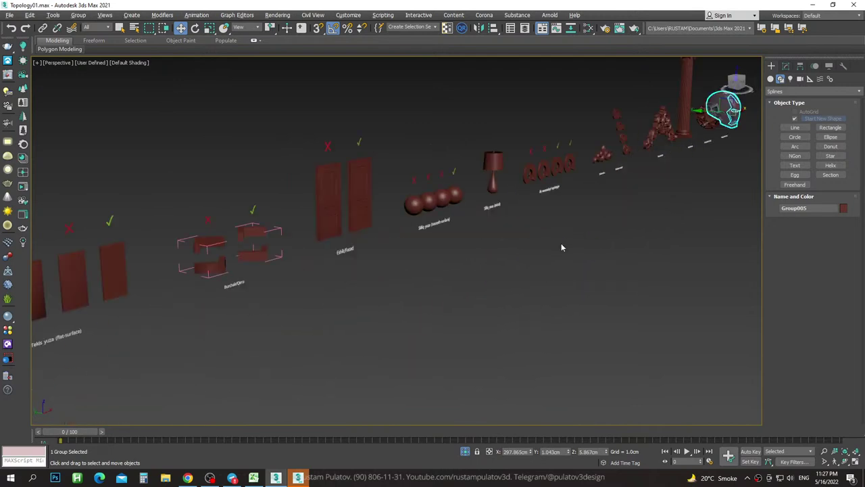
pyautogui.moveTo(609, 214)
pyautogui.mouseDown(button='middle')
pyautogui.moveTo(531, 284)
pyautogui.moveTo(516, 272)
pyautogui.mouseUp(button='middle')
pyautogui.click(516, 273)
# Select a chamfered box and zoom in on the studded box in the Chamfer/Smooth group.
pyautogui.scroll(-3, 473, 240)
pyautogui.scroll(4, 383, 245)
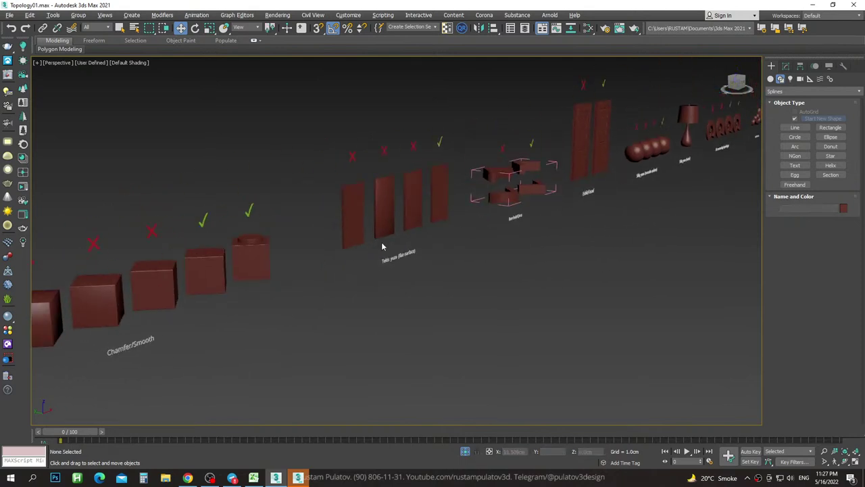
pyautogui.click(230, 270)
pyautogui.scroll(2, 238, 267)
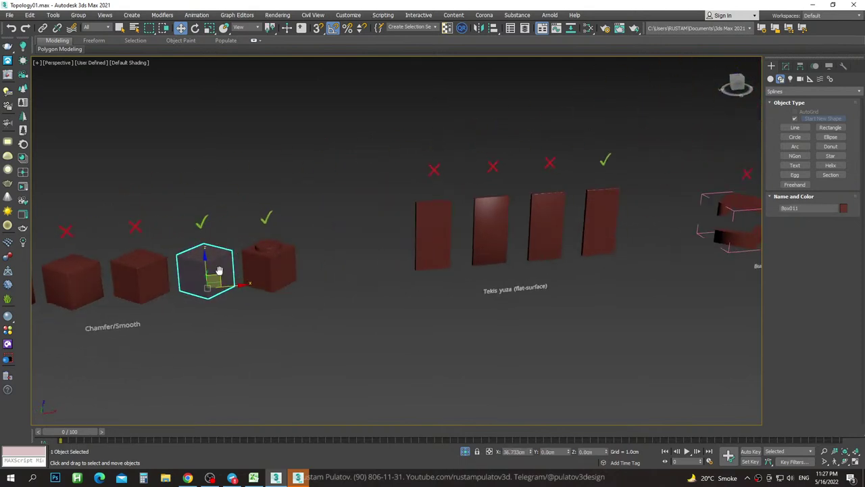
pyautogui.scroll(2, 284, 254)
pyautogui.scroll(3, 319, 234)
pyautogui.scroll(-5, 319, 234)
pyautogui.scroll(-3, 416, 248)
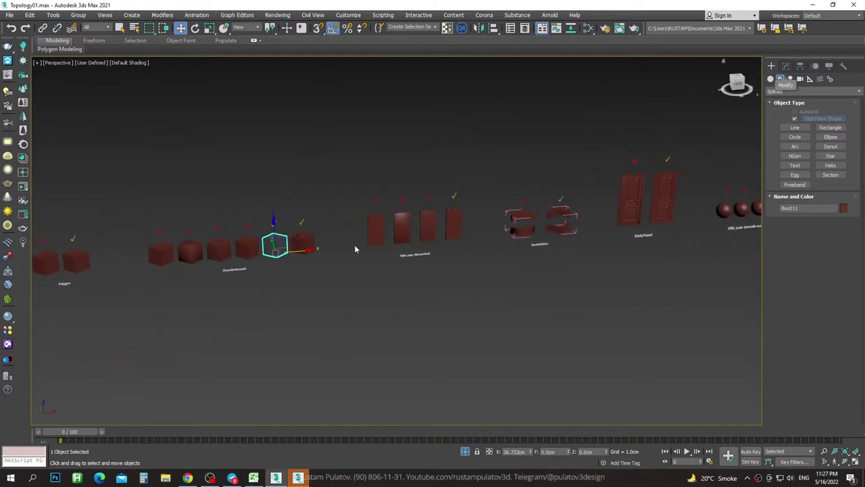
pyautogui.scroll(2, 514, 209)
pyautogui.scroll(2, 525, 204)
pyautogui.click(583, 200)
# Zoom in on the studded box, toggling Edged Faces on and off to check its edges.
pyautogui.scroll(5, 583, 200)
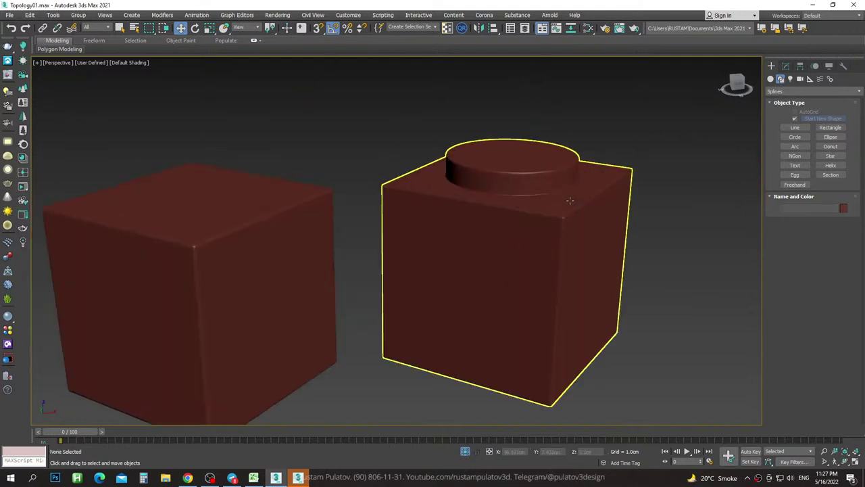
pyautogui.click(568, 202)
pyautogui.scroll(3, 517, 204)
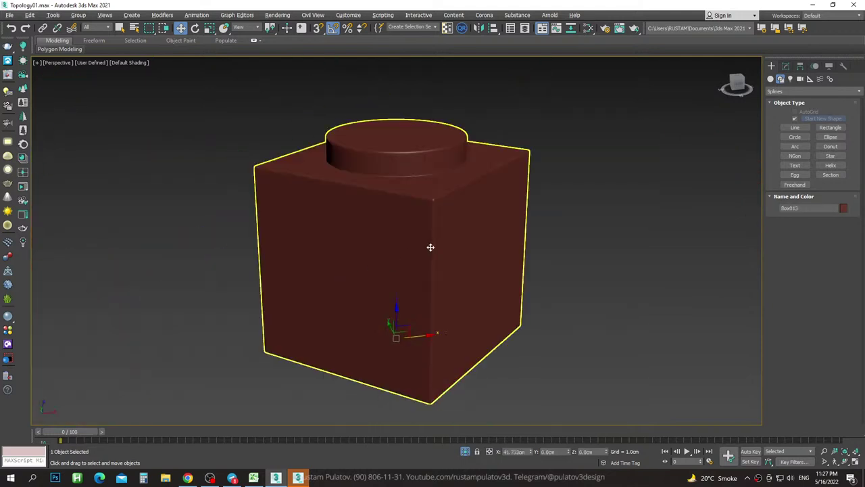
pyautogui.click(632, 236)
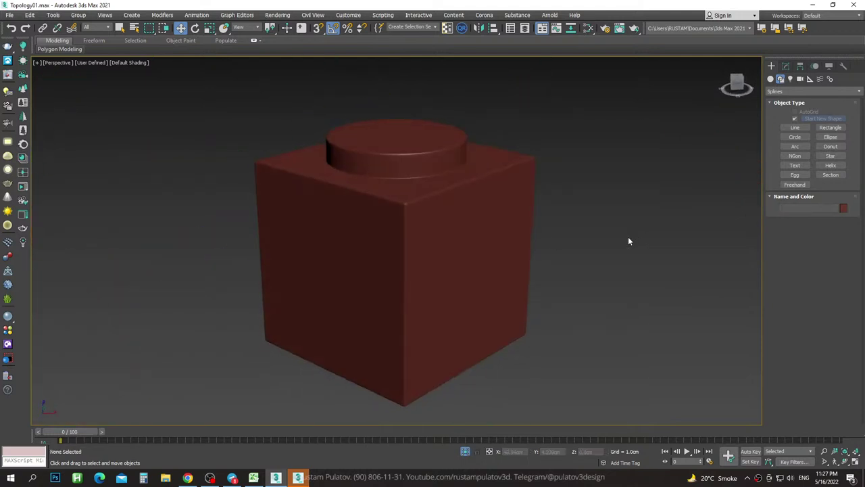
pyautogui.press('F4')
pyautogui.keyDown('alt'); pyautogui.moveTo(607, 231); pyautogui.dragTo(566, 205, button='middle'); pyautogui.keyUp('alt')
pyautogui.press('F4')
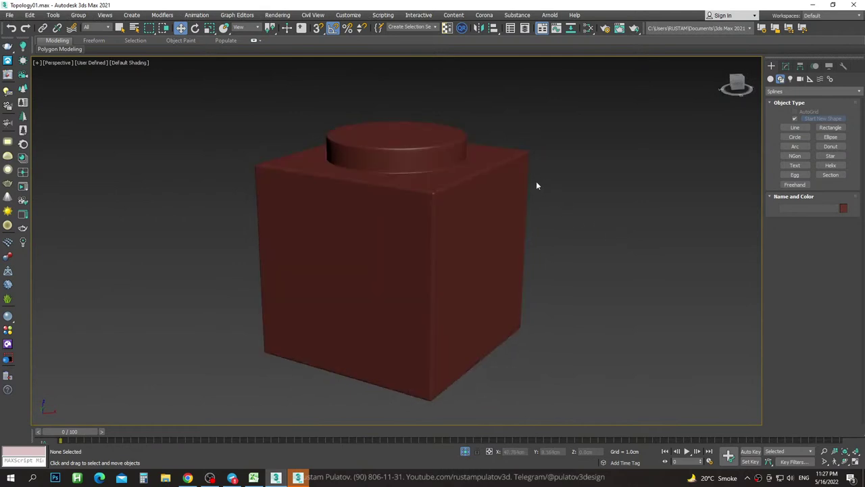
pyautogui.scroll(3, 536, 184)
pyautogui.scroll(3, 505, 164)
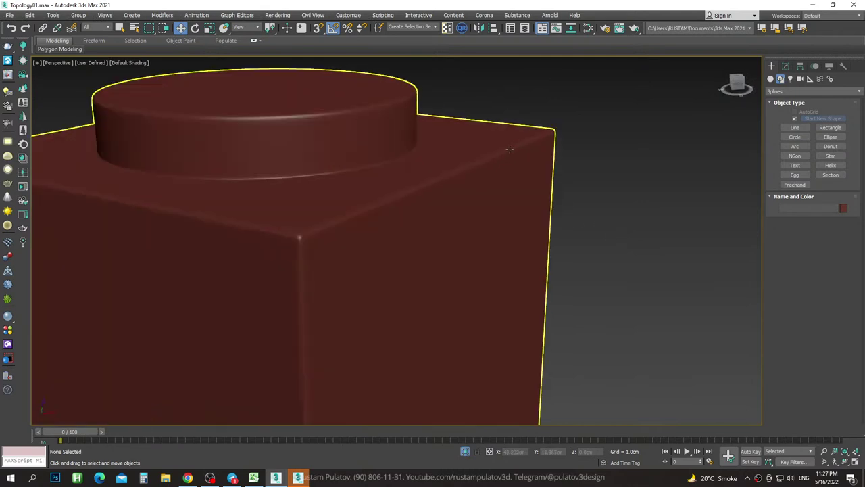
pyautogui.scroll(-2, 512, 145)
# Orbit and zoom around the studded box to look down on its smoothed top.
pyautogui.moveTo(511, 189)
pyautogui.keyDown('alt'); pyautogui.mouseDown(button='middle')
pyautogui.moveTo(490, 192)
pyautogui.moveTo(480, 172)
pyautogui.moveTo(444, 165)
pyautogui.moveTo(426, 209)
pyautogui.moveTo(402, 151)
pyautogui.moveTo(432, 155)
pyautogui.mouseUp(button='middle'); pyautogui.keyUp('alt')
pyautogui.scroll(2, 490, 193)
pyautogui.scroll(-3, 478, 170)
pyautogui.scroll(2, 401, 150)
pyautogui.scroll(-2, 402, 150)
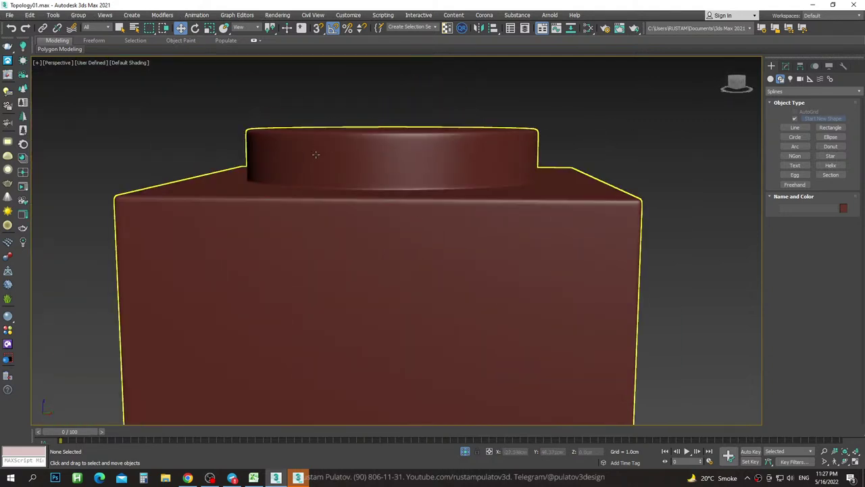
pyautogui.scroll(3, 518, 158)
pyautogui.scroll(-3, 369, 170)
pyautogui.moveTo(519, 158)
pyautogui.keyDown('alt'); pyautogui.mouseDown(button='middle')
pyautogui.moveTo(368, 170)
pyautogui.moveTo(426, 229)
pyautogui.moveTo(465, 196)
pyautogui.mouseUp(button='middle'); pyautogui.keyUp('alt')
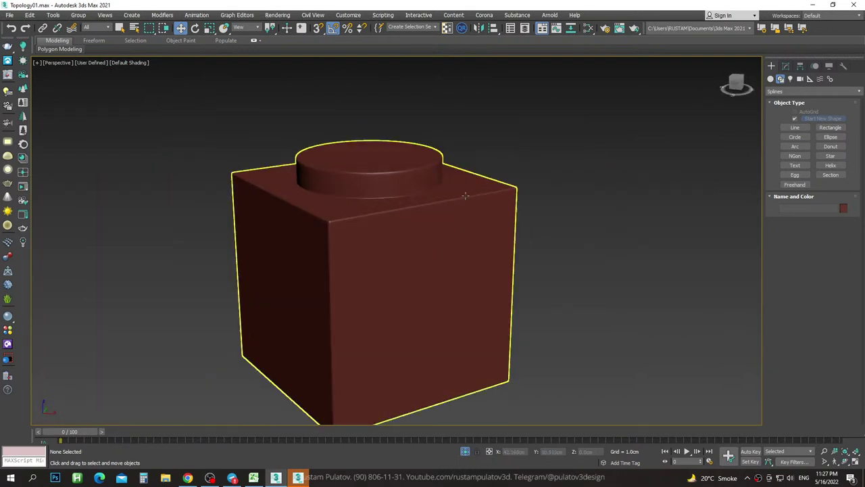
pyautogui.scroll(2, 477, 195)
pyautogui.scroll(3, 413, 188)
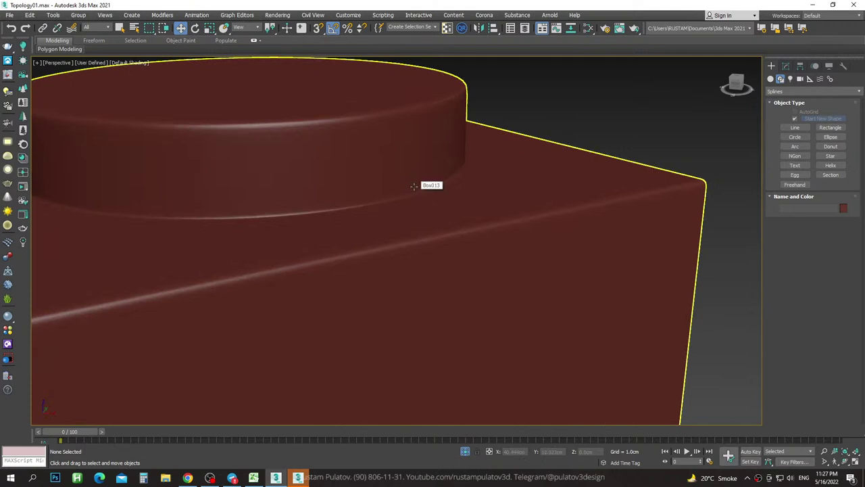
pyautogui.scroll(-3, 404, 198)
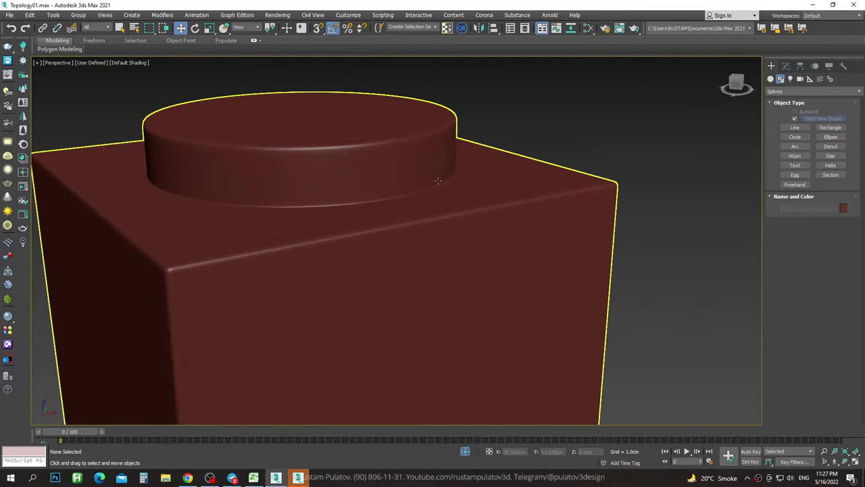
pyautogui.scroll(-3, 459, 286)
pyautogui.scroll(-2, 502, 251)
# Orbit to a level front view of the box and Unhide All to reveal its neighbours.
pyautogui.click(502, 251)
pyautogui.moveTo(502, 251)
pyautogui.keyDown('alt'); pyautogui.mouseDown(button='middle')
pyautogui.moveTo(510, 249)
pyautogui.moveTo(502, 253)
pyautogui.moveTo(497, 239)
pyautogui.moveTo(509, 245)
pyautogui.moveTo(519, 269)
pyautogui.mouseUp(button='middle'); pyautogui.keyUp('alt')
pyautogui.rightClick(630, 268)
pyautogui.click(649, 216)
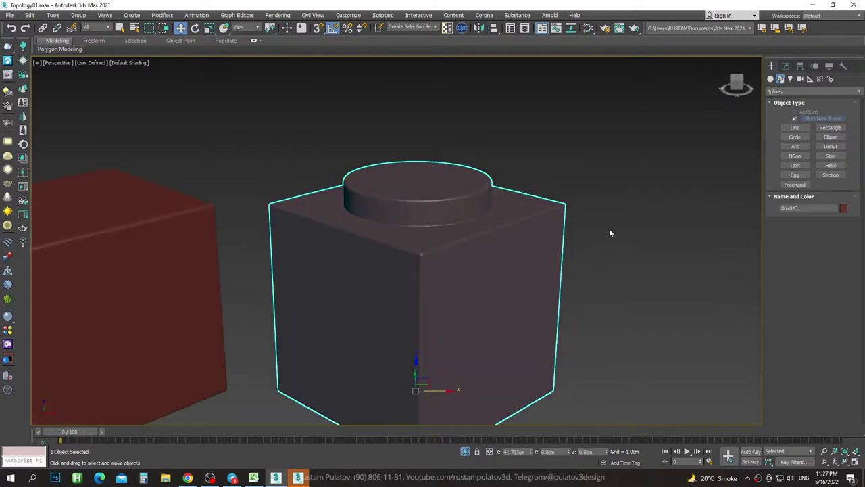
pyautogui.scroll(-3, 475, 237)
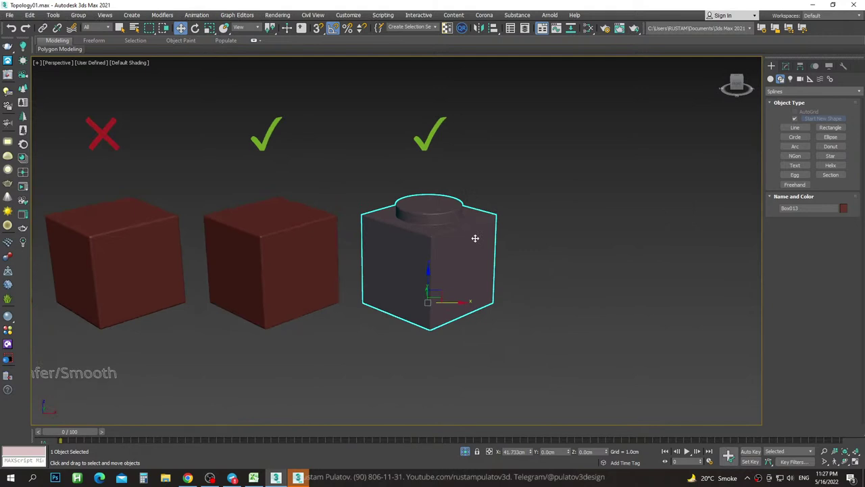
pyautogui.click(524, 238)
# Orbit around the boxes, then zoom and pan out to show the whole row.
pyautogui.click(470, 250)
pyautogui.moveTo(510, 251)
pyautogui.keyDown('alt'); pyautogui.mouseDown(button='middle')
pyautogui.moveTo(526, 245)
pyautogui.moveTo(518, 249)
pyautogui.mouseUp(button='middle'); pyautogui.keyUp('alt')
pyautogui.click(589, 244)
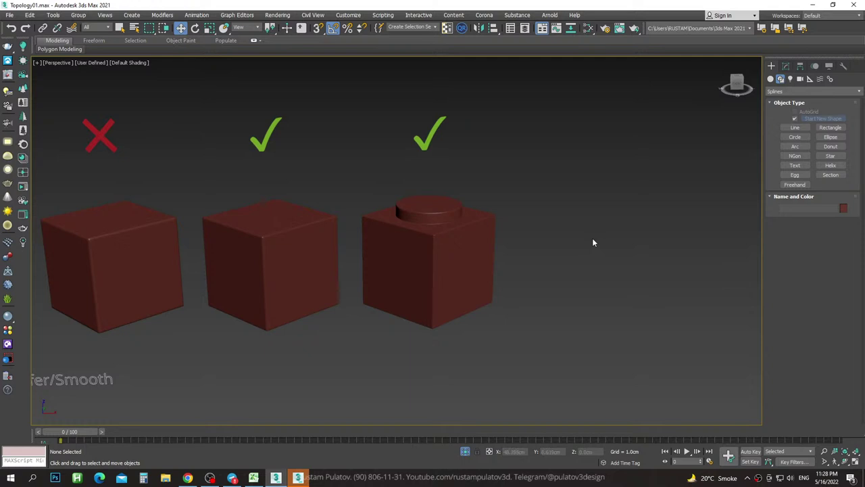
pyautogui.click(475, 257)
pyautogui.scroll(-5, 511, 247)
pyautogui.moveTo(512, 247)
pyautogui.mouseDown(button='middle')
pyautogui.moveTo(530, 247)
pyautogui.moveTo(505, 276)
pyautogui.moveTo(522, 283)
pyautogui.moveTo(514, 276)
pyautogui.mouseUp(button='middle')
pyautogui.click(522, 283)
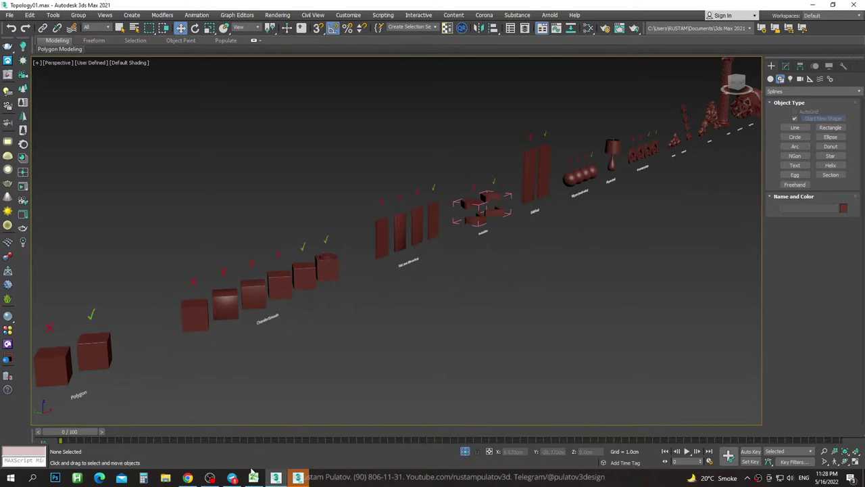
pyautogui.click(232, 478)
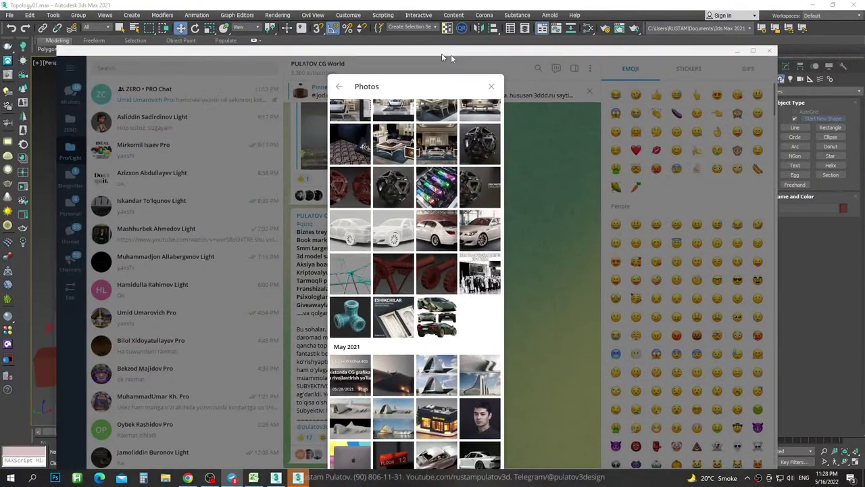
pyautogui.moveTo(399, 45); pyautogui.dragTo(859, 54)
pyautogui.click(484, 197)
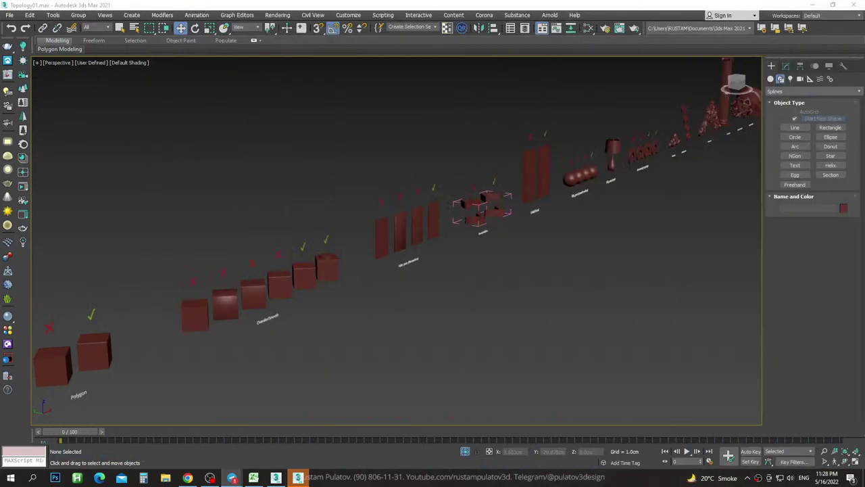
# Drag the 'ZERO • Savol va Javoblar' voice chat window over the 3ds Max viewport.
pyautogui.moveTo(373, 102); pyautogui.dragTo(396, 99)
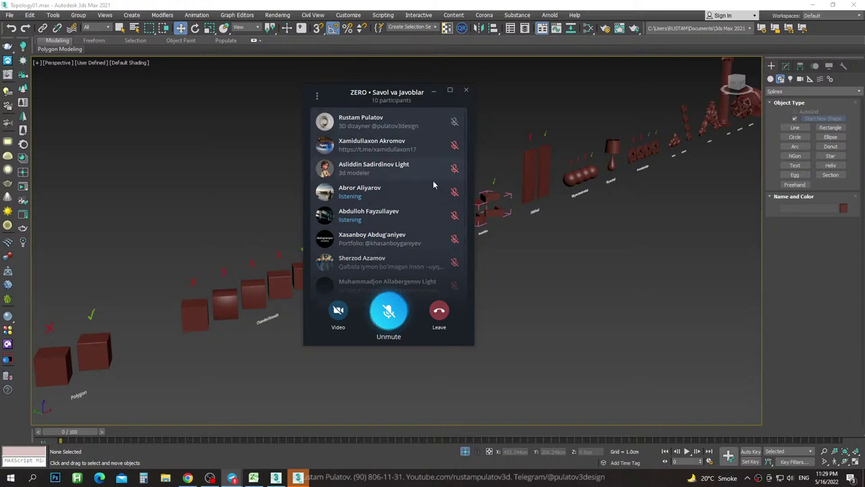
pyautogui.scroll(-2, 419, 187)
pyautogui.scroll(-1, 409, 192)
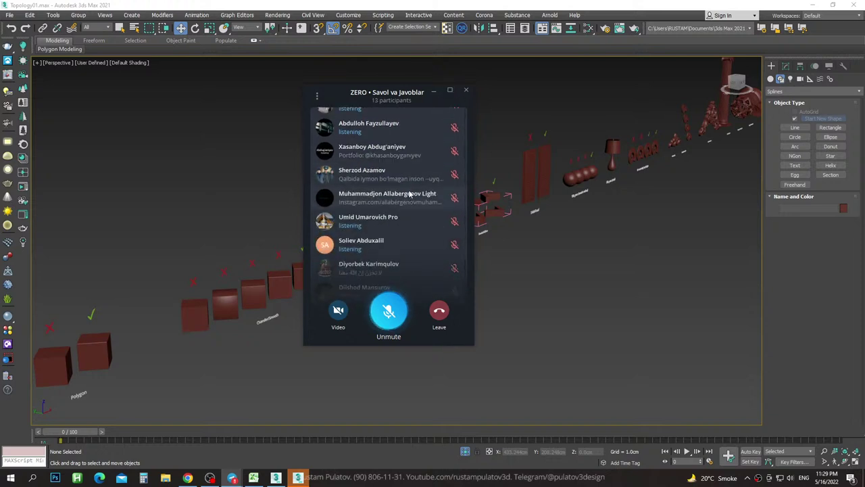
pyautogui.scroll(-2, 409, 190)
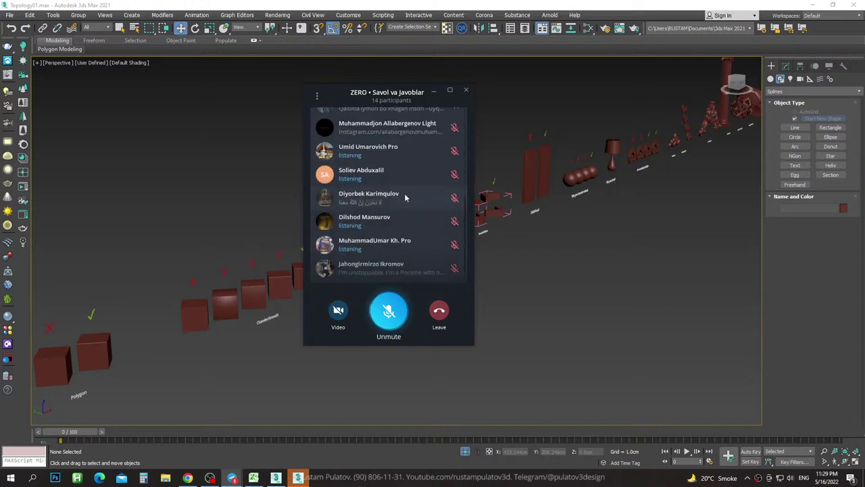
pyautogui.click(389, 313)
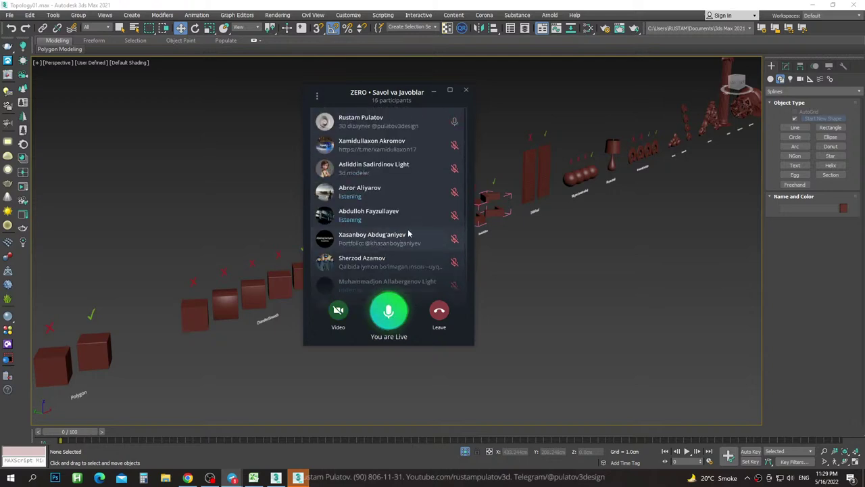
pyautogui.click(449, 90)
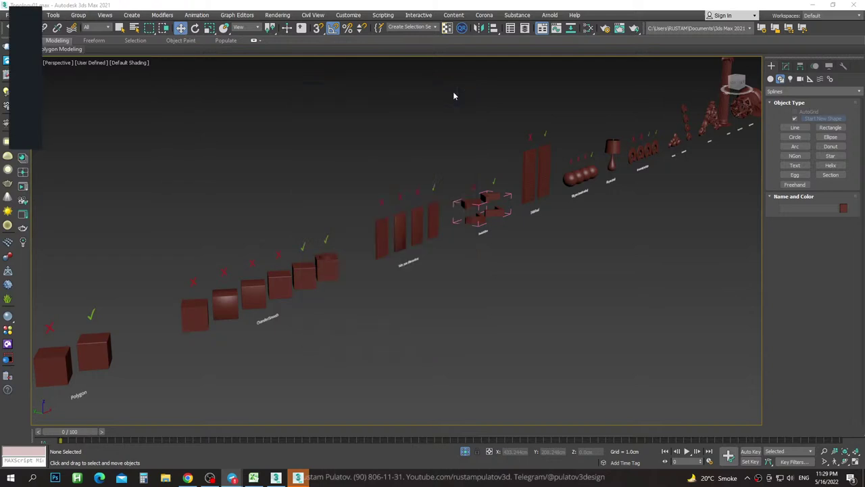
pyautogui.scroll(-2, 496, 220)
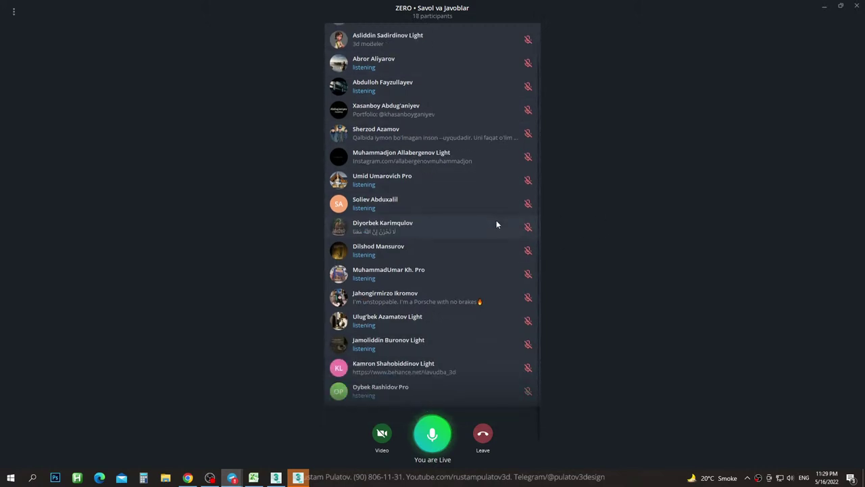
pyautogui.click(840, 5)
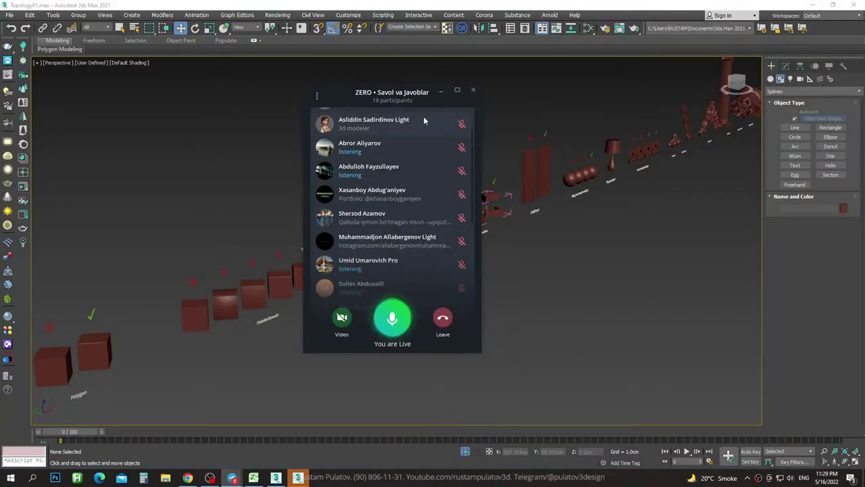
pyautogui.moveTo(403, 100); pyautogui.dragTo(562, 71)
pyautogui.moveTo(636, 435); pyautogui.dragTo(636, 436)
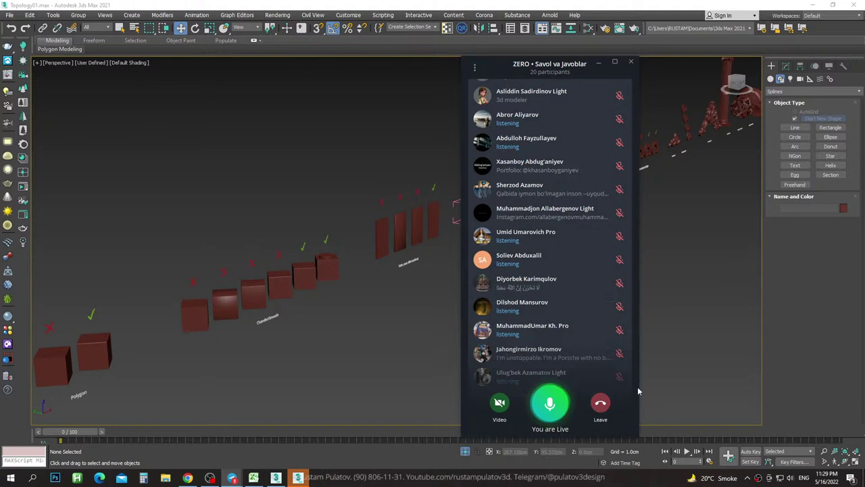
pyautogui.moveTo(568, 64); pyautogui.dragTo(601, 50)
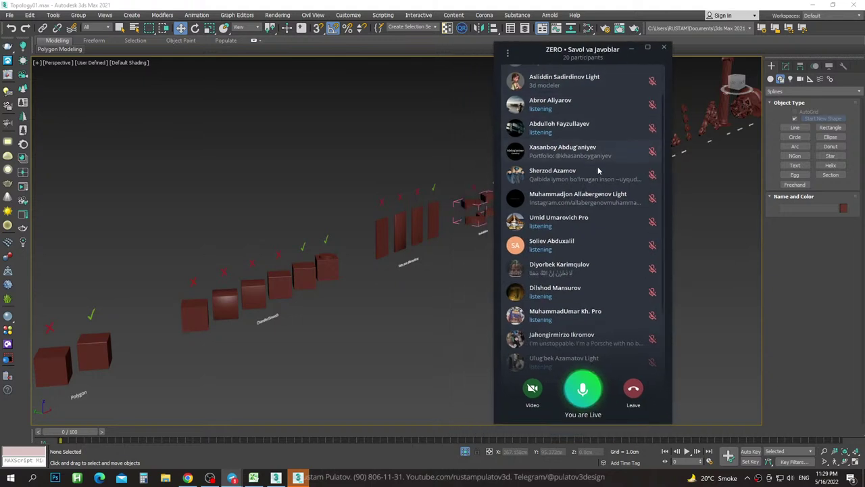
pyautogui.scroll(1, 651, 107)
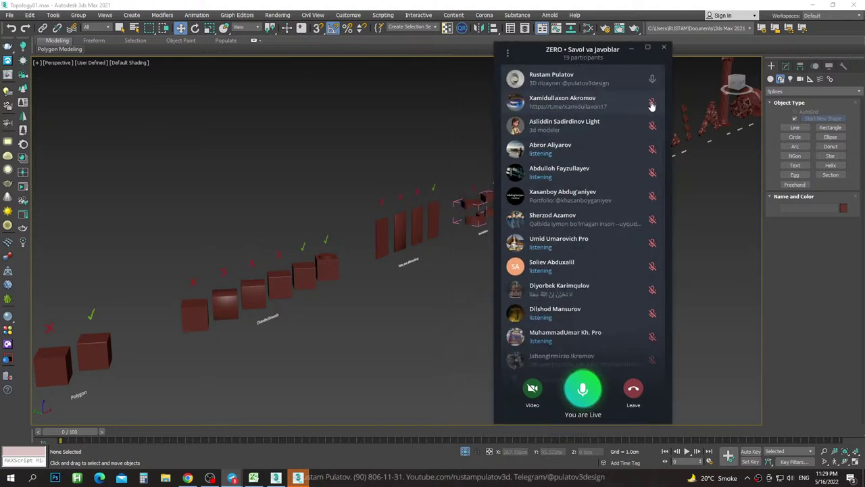
pyautogui.click(653, 103)
pyautogui.click(652, 101)
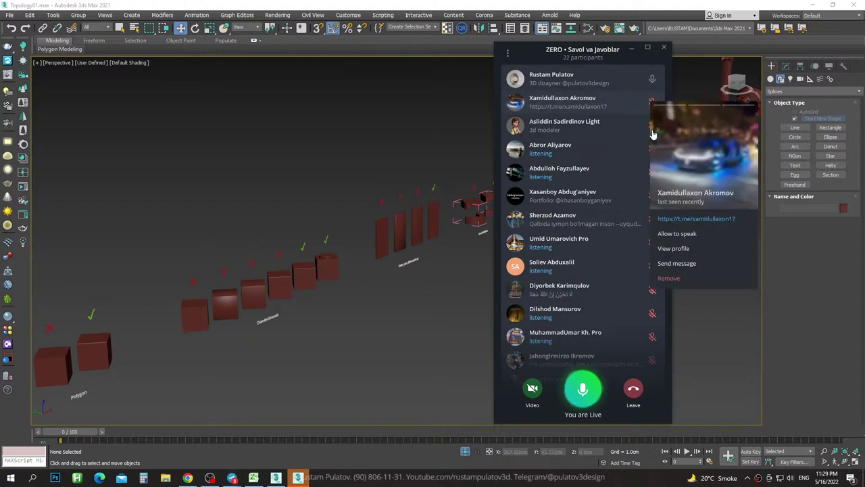
pyautogui.click(610, 81)
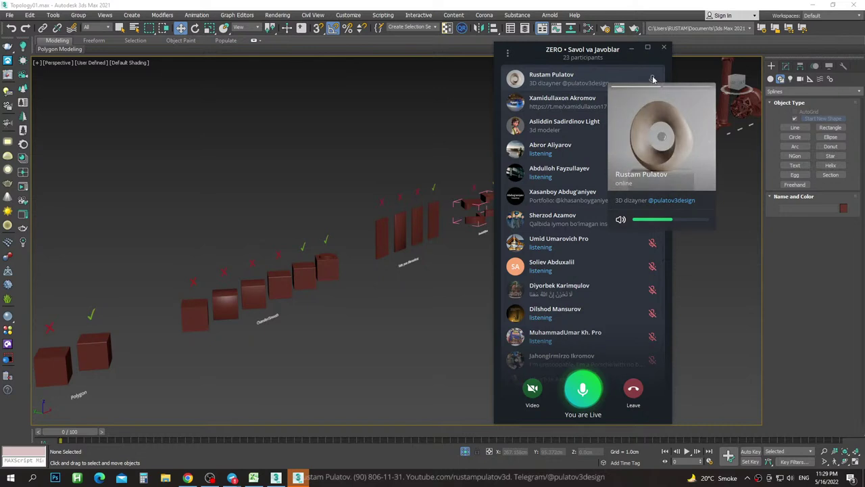
pyautogui.click(654, 80)
pyautogui.click(625, 88)
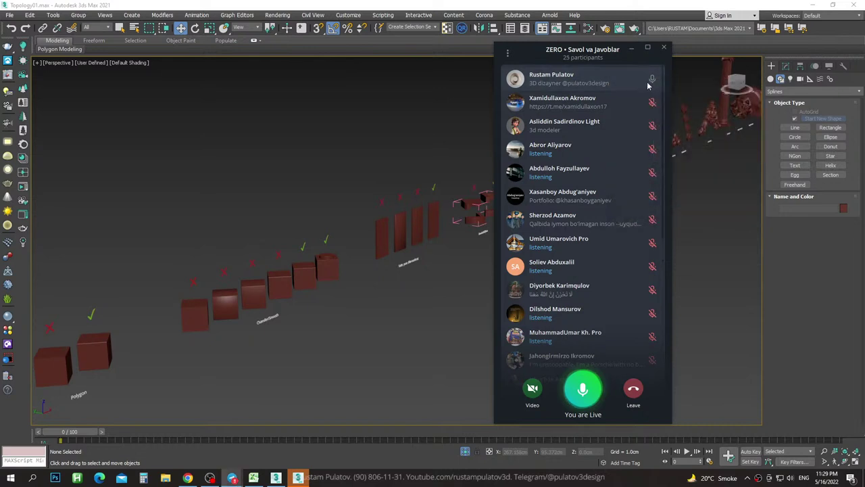
pyautogui.click(651, 103)
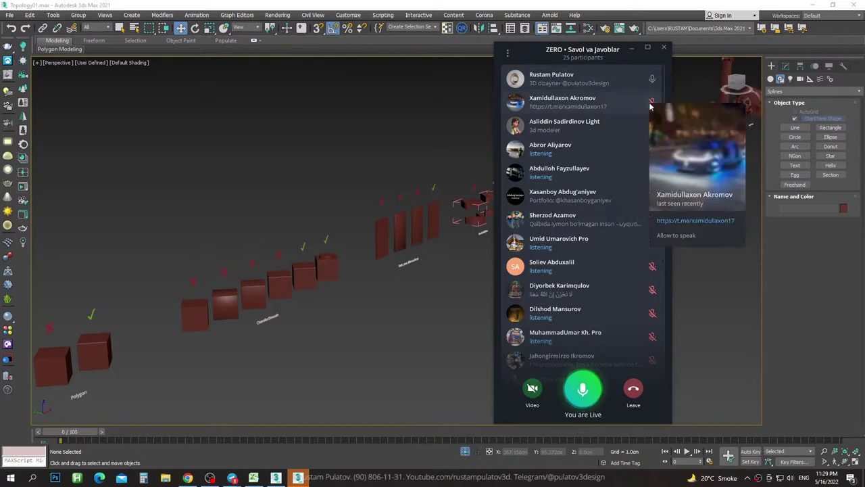
pyautogui.click(616, 210)
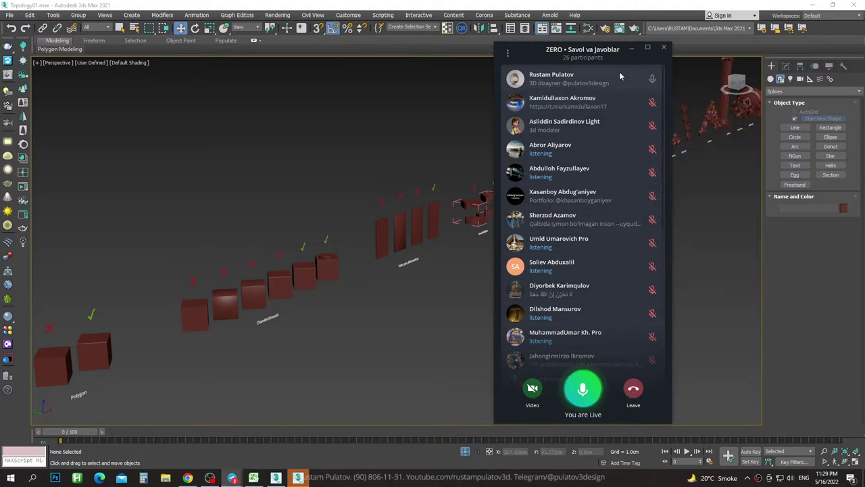
pyautogui.click(508, 54)
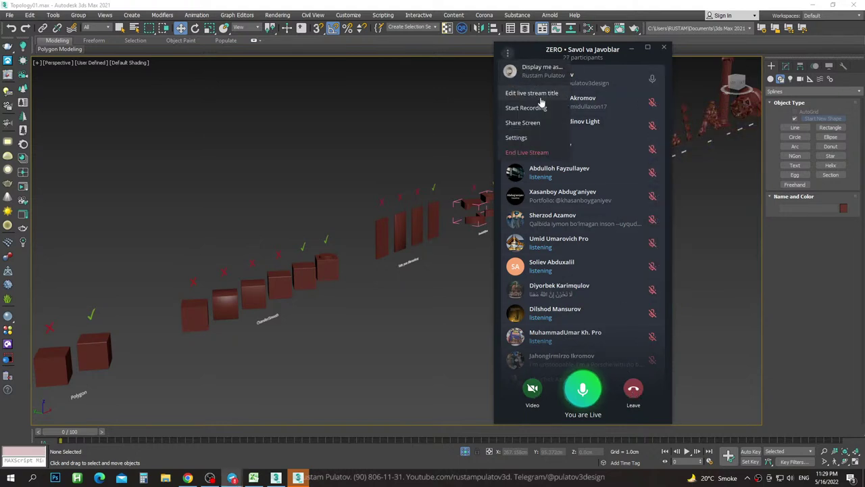
pyautogui.click(534, 139)
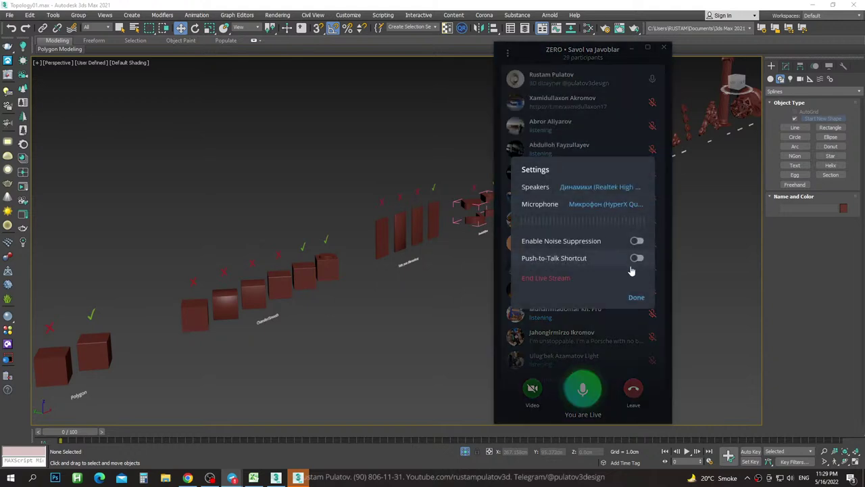
pyautogui.click(639, 302)
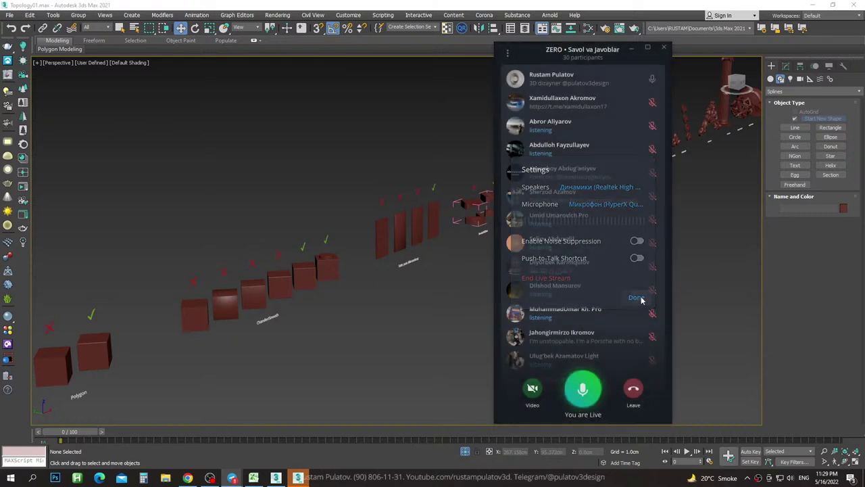
pyautogui.scroll(-4, 627, 224)
# Allow four listeners at the bottom of the voice chat list to speak.
pyautogui.scroll(-3, 627, 223)
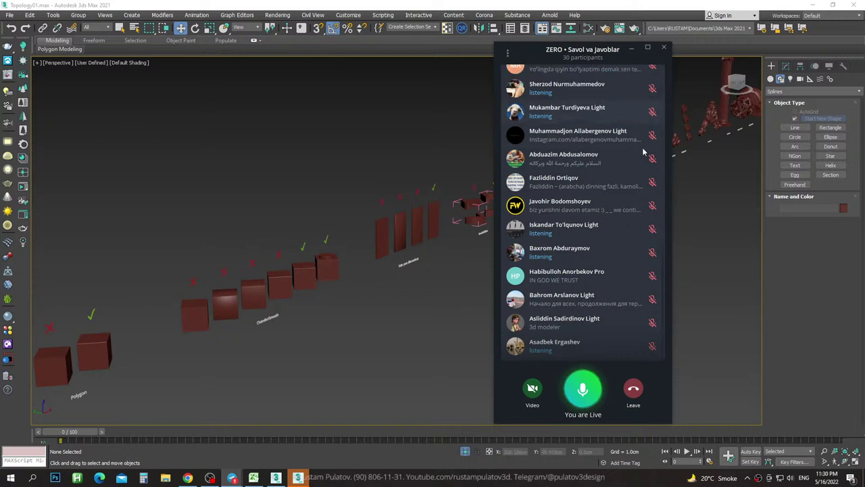
pyautogui.click(653, 342)
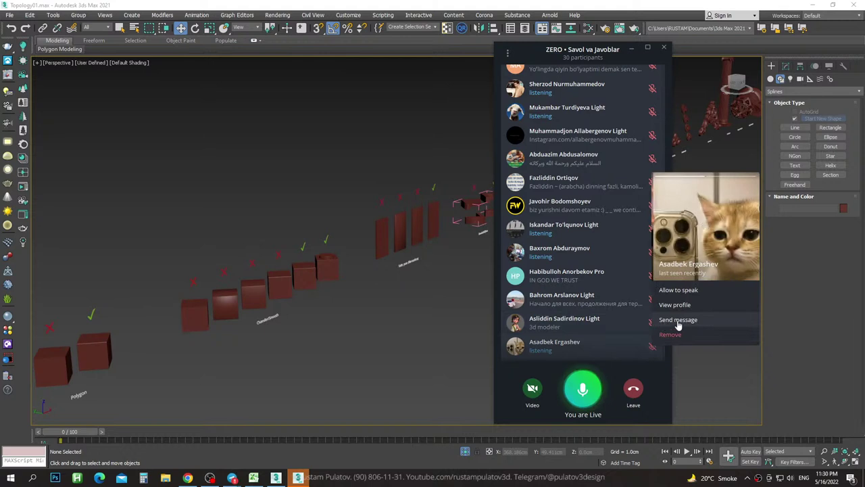
pyautogui.click(679, 290)
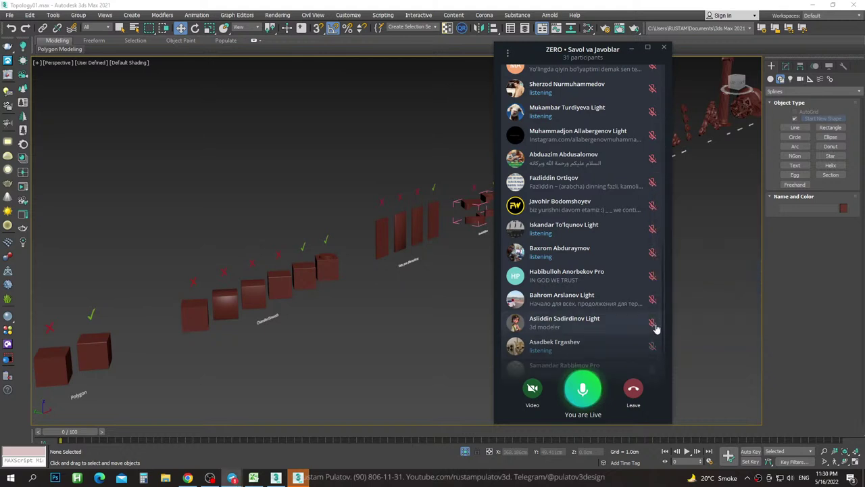
pyautogui.click(653, 323)
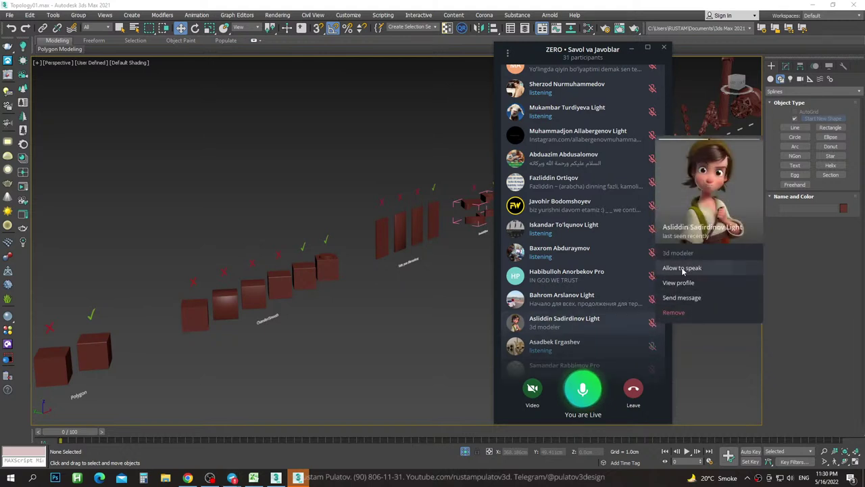
pyautogui.click(683, 270)
pyautogui.click(652, 345)
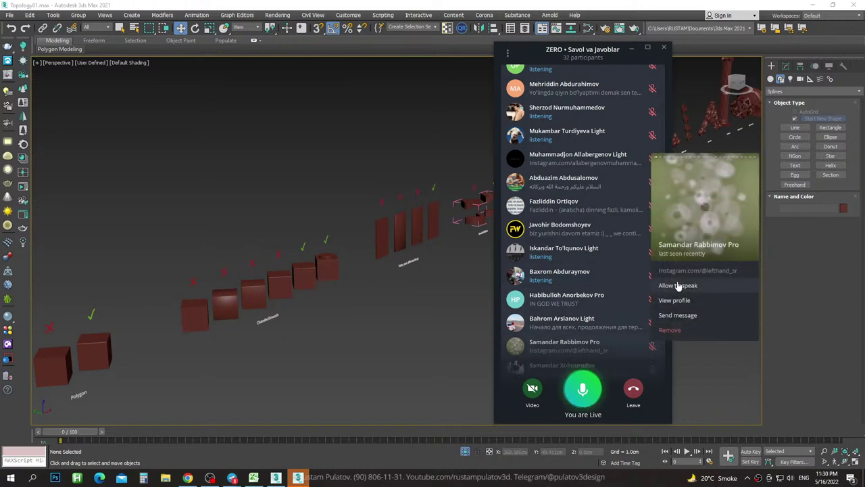
pyautogui.click(678, 285)
pyautogui.click(653, 323)
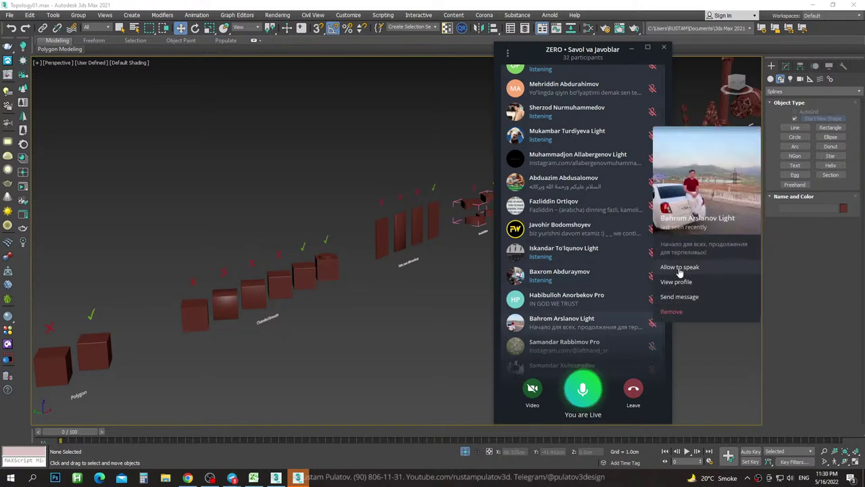
pyautogui.click(678, 267)
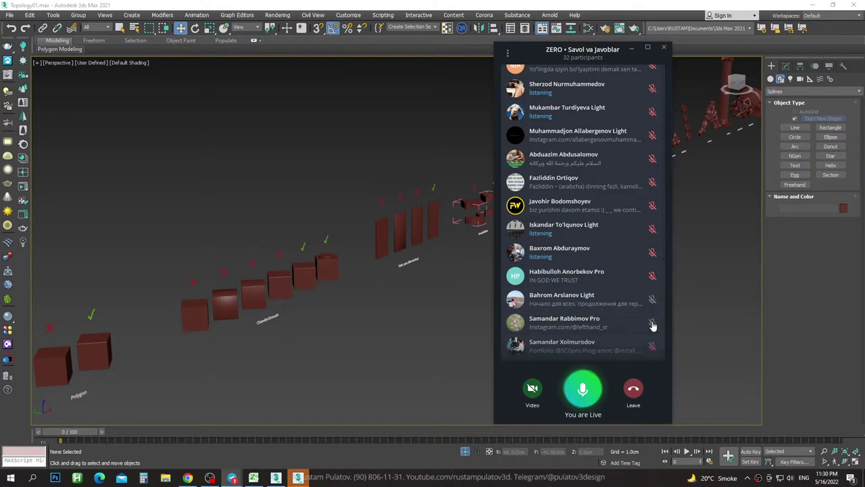
# Scroll up the participant list and allow three more listeners to speak.
pyautogui.scroll(5, 647, 251)
pyautogui.scroll(5, 647, 250)
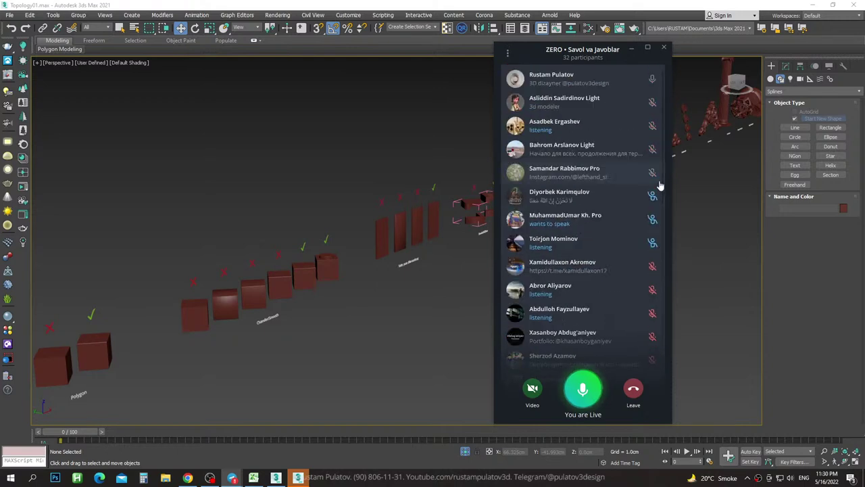
pyautogui.click(652, 272)
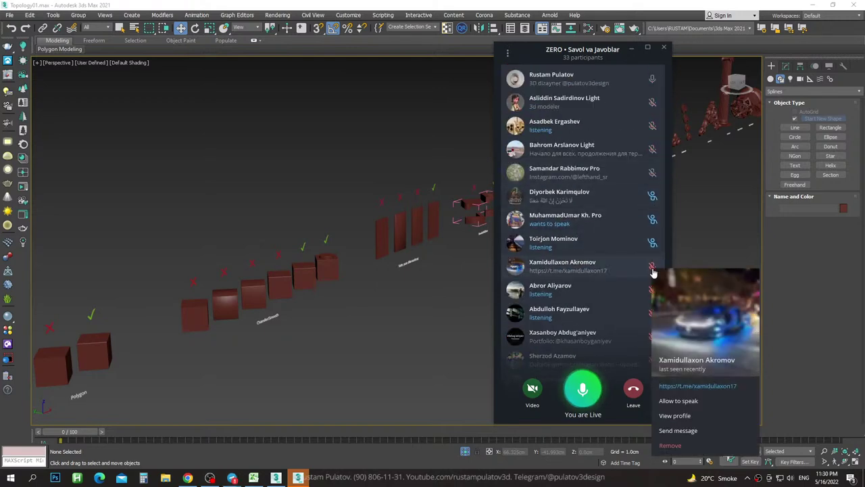
pyautogui.click(666, 401)
pyautogui.click(653, 290)
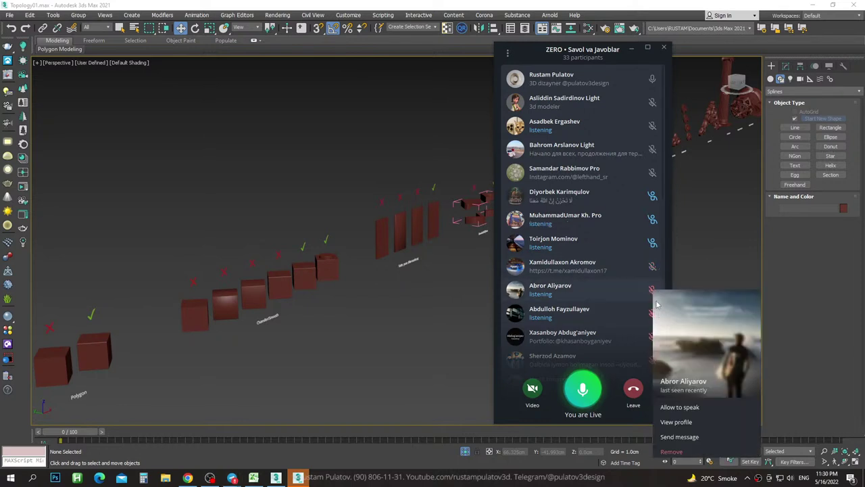
pyautogui.click(676, 408)
pyautogui.click(654, 291)
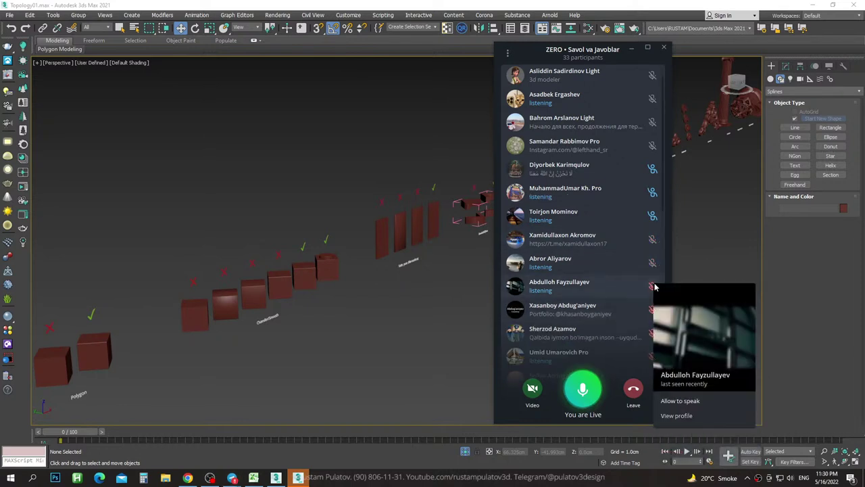
pyautogui.click(674, 401)
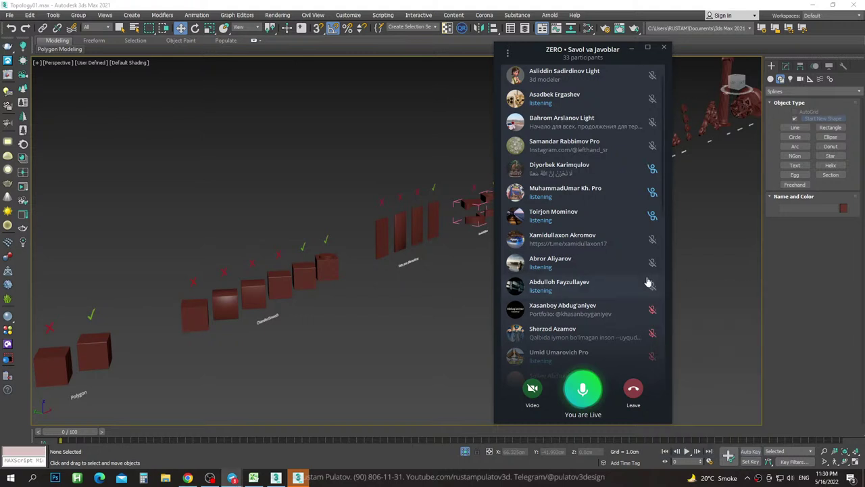
# Scroll down, allow two further listeners to speak, and open another listener's options.
pyautogui.scroll(-2, 648, 281)
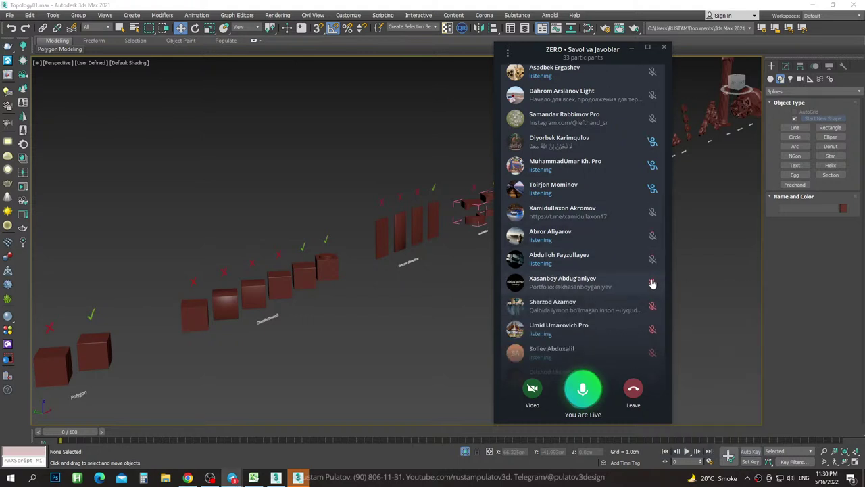
pyautogui.click(653, 283)
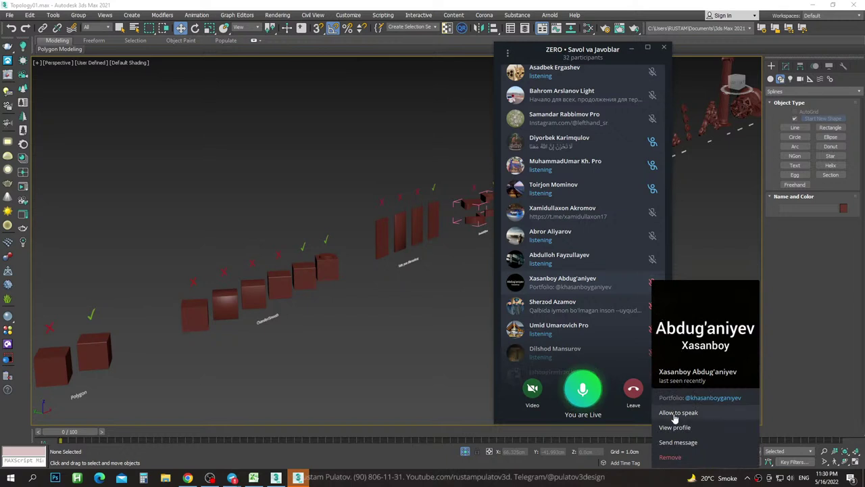
pyautogui.click(674, 415)
pyautogui.click(653, 307)
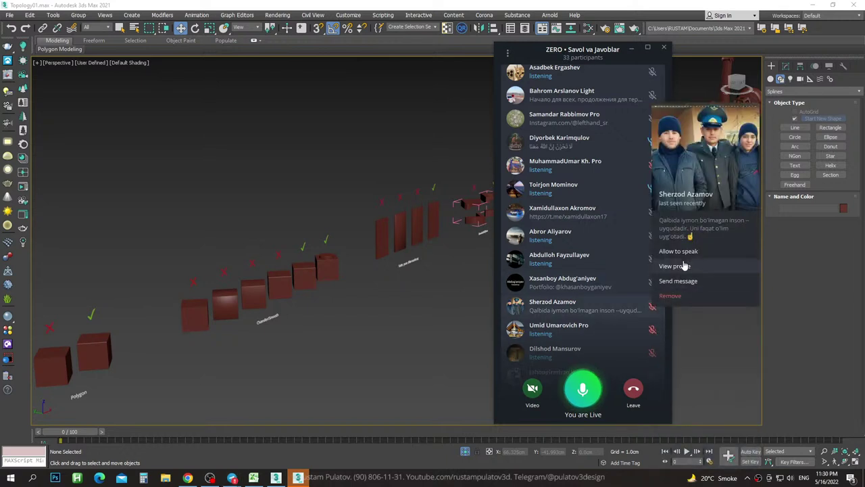
pyautogui.click(679, 251)
pyautogui.click(653, 305)
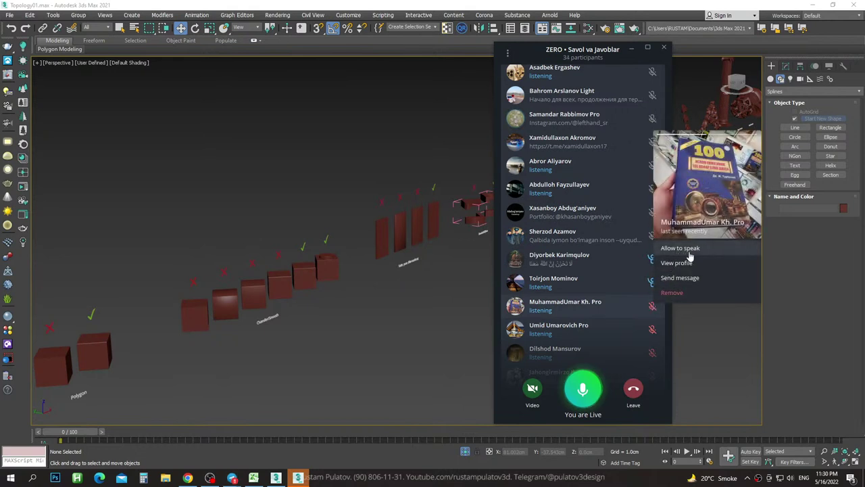
# Allow the first listeners near the top to speak, briefly muting and unmuting your own mic.
pyautogui.click(689, 250)
pyautogui.click(652, 332)
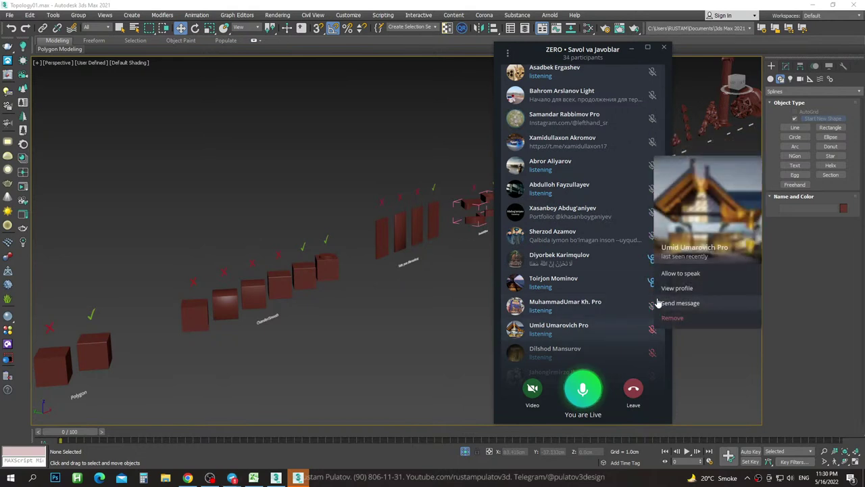
pyautogui.click(686, 274)
pyautogui.scroll(-3, 629, 274)
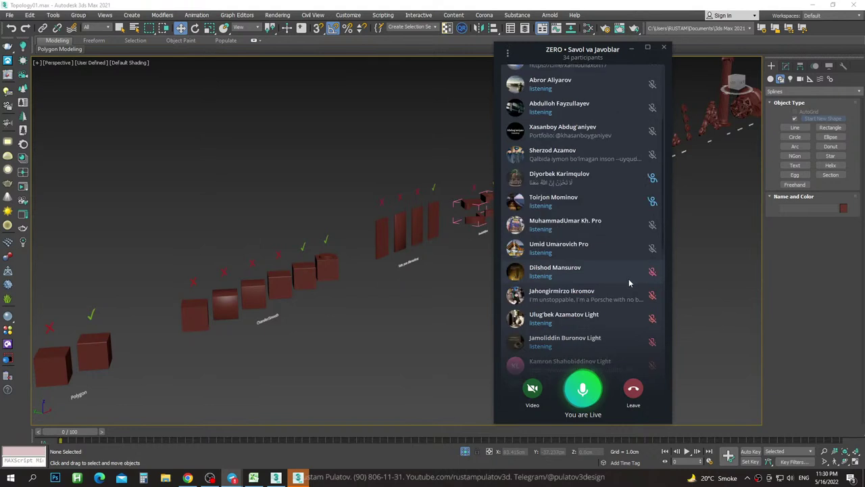
pyautogui.click(651, 162)
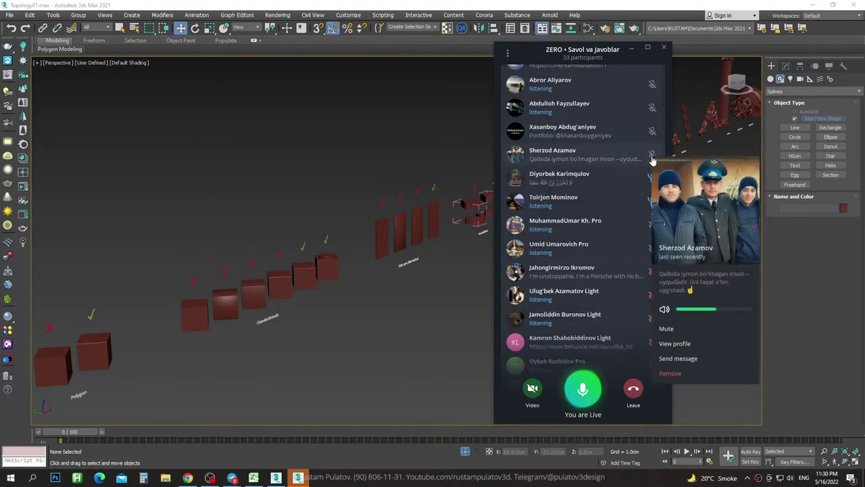
pyautogui.click(611, 224)
pyautogui.click(652, 272)
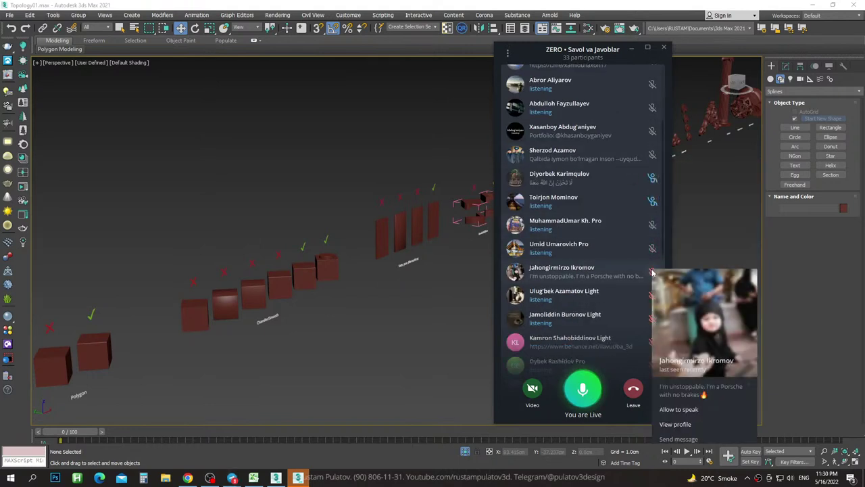
pyautogui.click(670, 410)
pyautogui.click(653, 318)
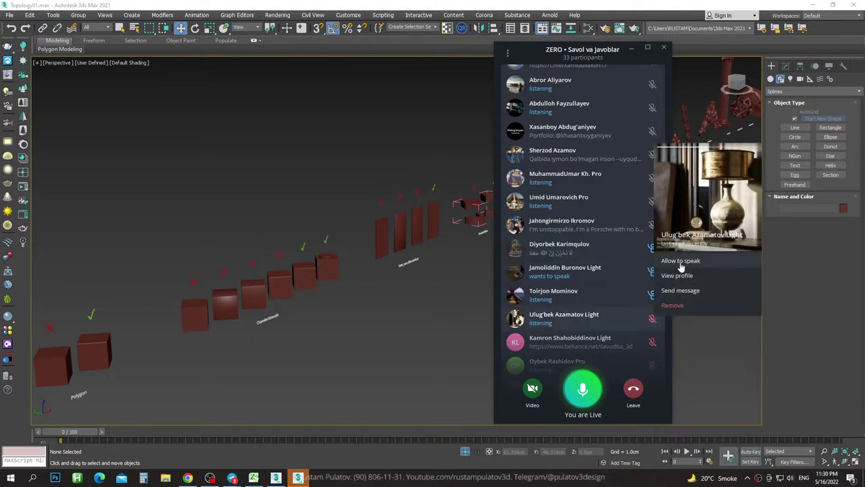
pyautogui.click(681, 261)
pyautogui.click(653, 342)
pyautogui.click(678, 289)
pyautogui.scroll(-3, 654, 345)
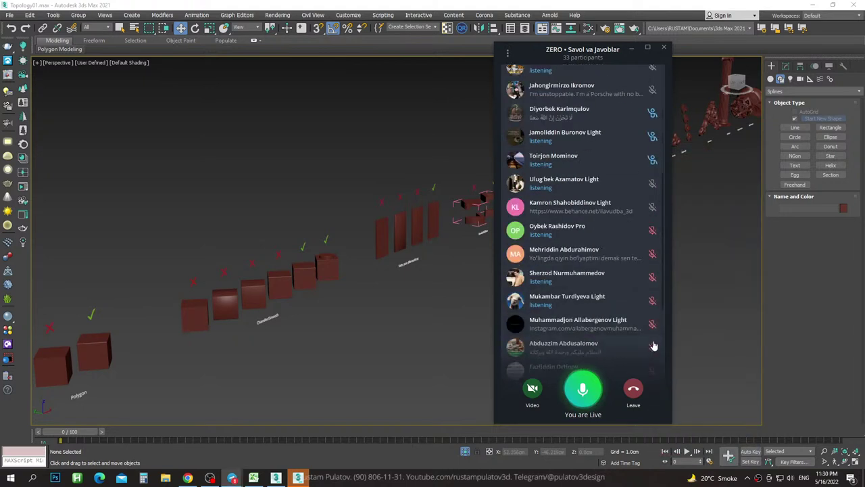
pyautogui.click(652, 234)
pyautogui.click(679, 363)
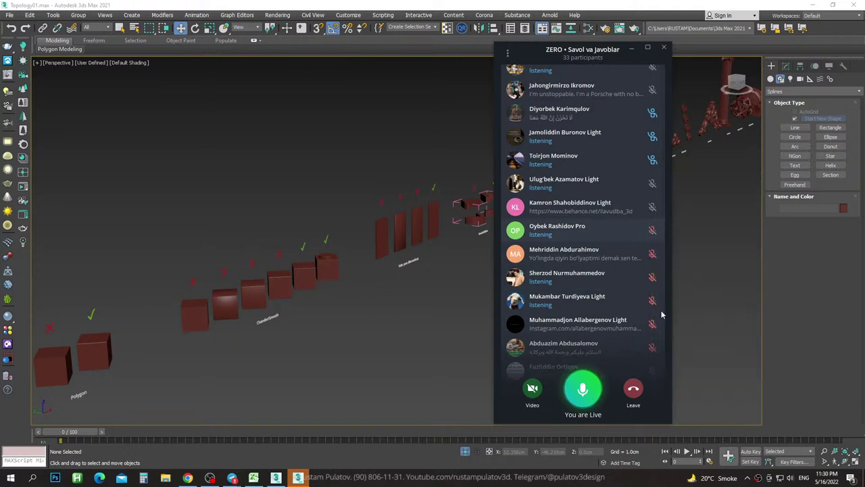
pyautogui.scroll(-5, 597, 329)
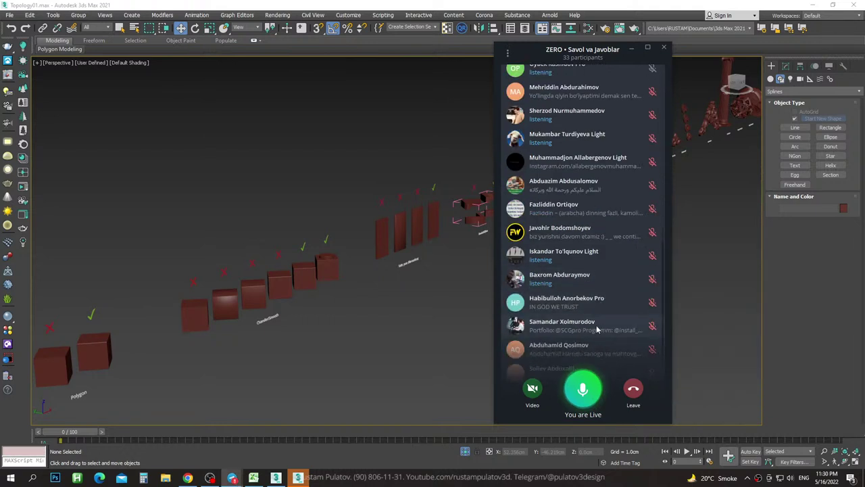
pyautogui.click(587, 390)
pyautogui.click(587, 390)
# Let five more participants in the middle of the list speak.
pyautogui.click(655, 96)
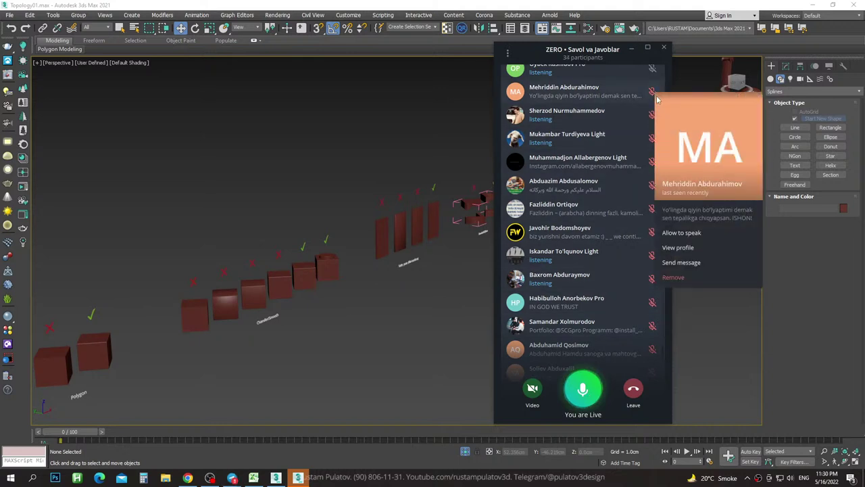
pyautogui.click(674, 235)
pyautogui.click(654, 116)
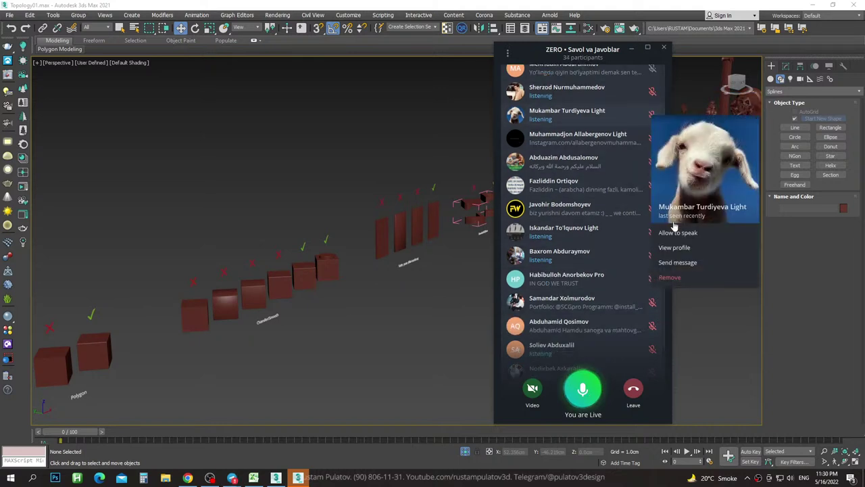
pyautogui.click(676, 233)
pyautogui.click(653, 139)
pyautogui.click(676, 207)
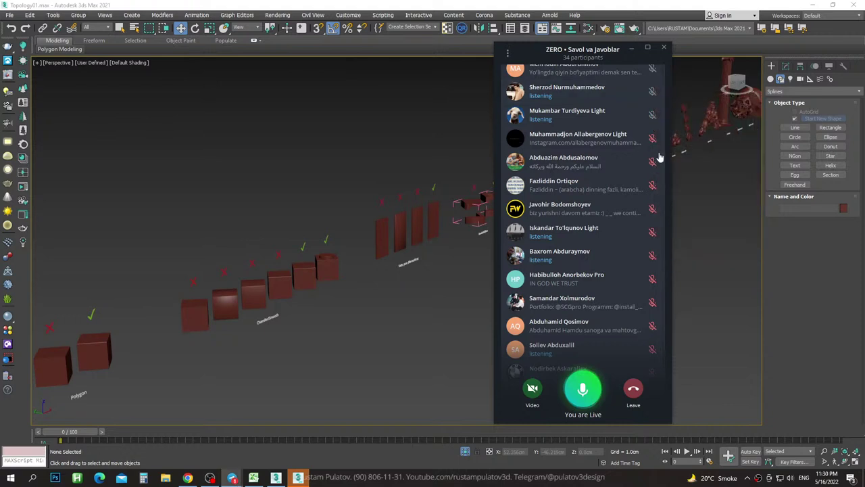
pyautogui.click(653, 138)
pyautogui.click(676, 279)
pyautogui.click(653, 109)
pyautogui.click(676, 237)
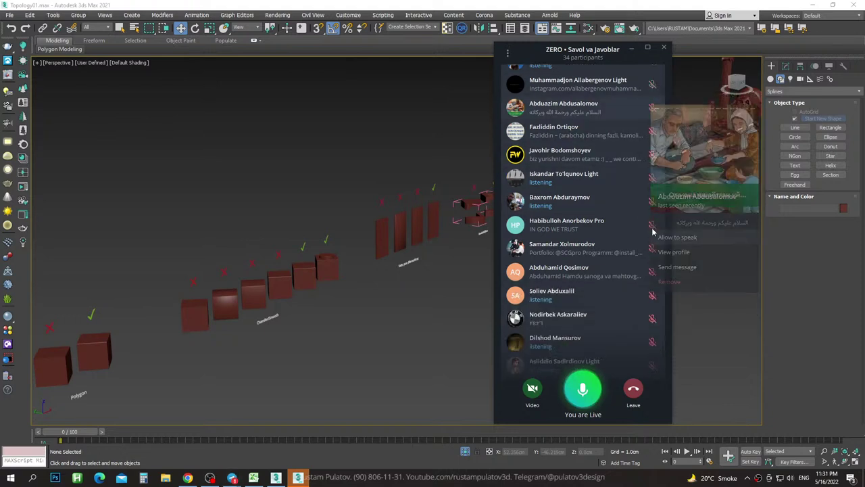
pyautogui.scroll(3, 622, 239)
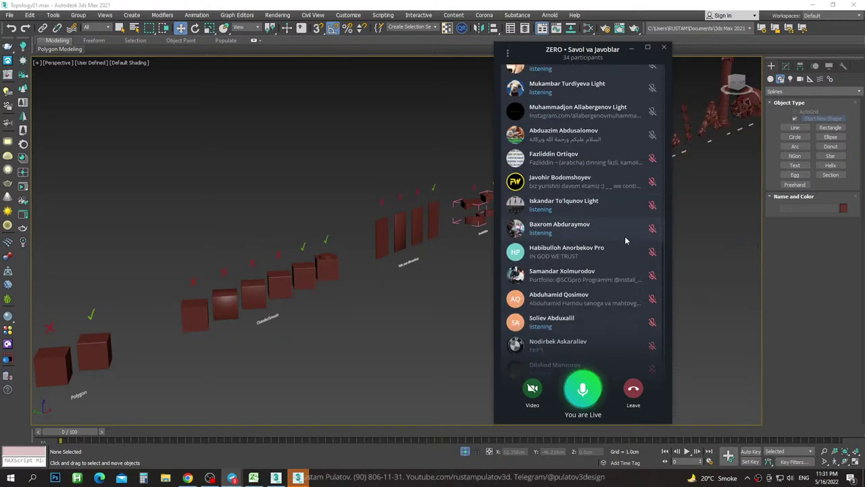
pyautogui.scroll(-5, 626, 240)
# Let the next nine participants lower in the list speak.
pyautogui.click(653, 345)
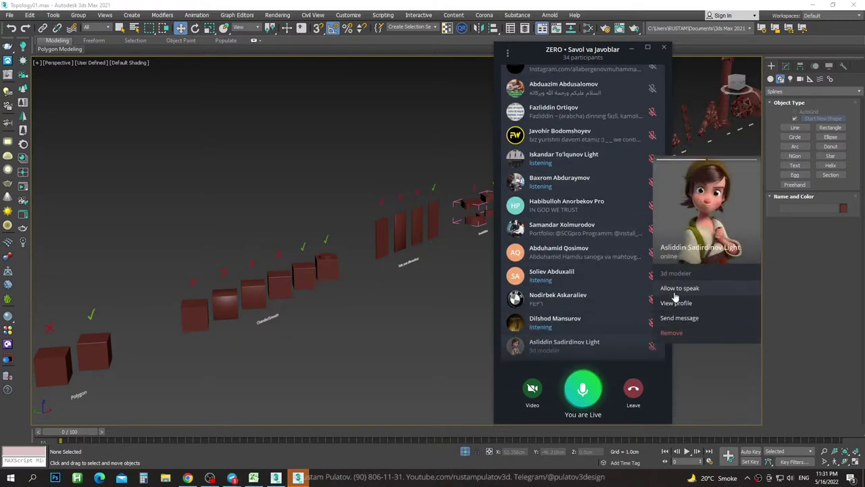
pyautogui.click(674, 293)
pyautogui.click(653, 324)
pyautogui.click(670, 270)
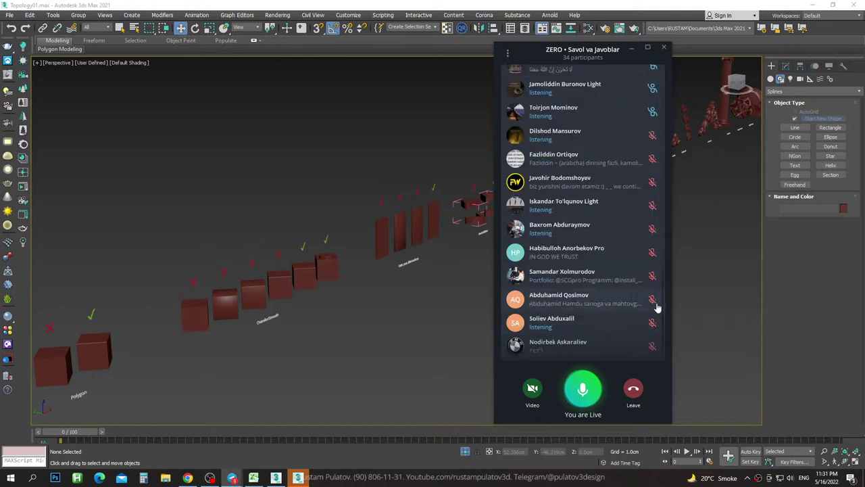
pyautogui.click(653, 302)
pyautogui.click(654, 254)
pyautogui.click(653, 252)
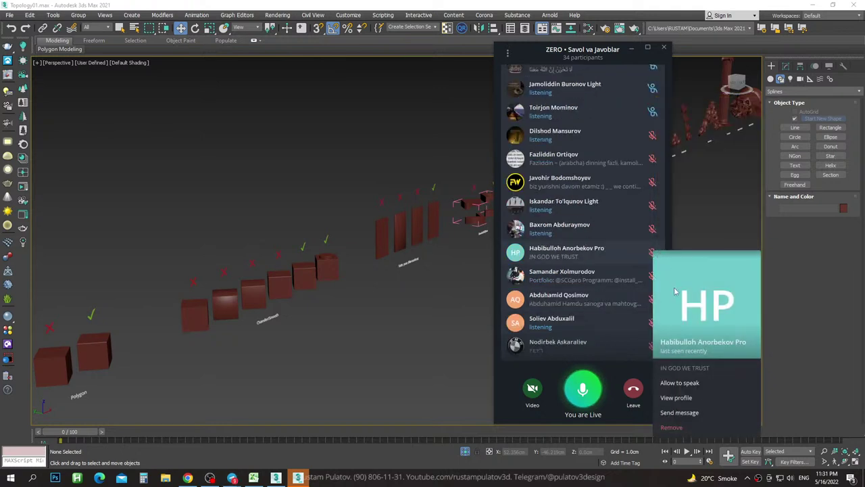
pyautogui.click(676, 383)
pyautogui.click(653, 229)
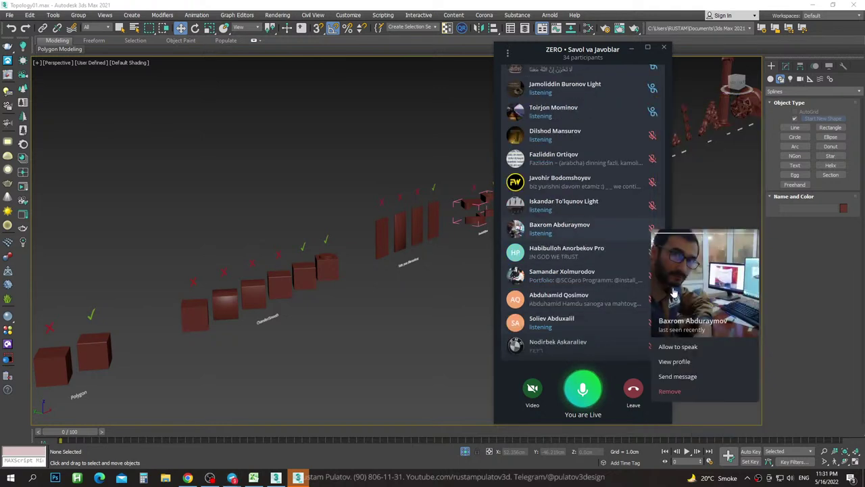
pyautogui.click(677, 348)
pyautogui.click(652, 205)
pyautogui.click(676, 318)
pyautogui.click(653, 183)
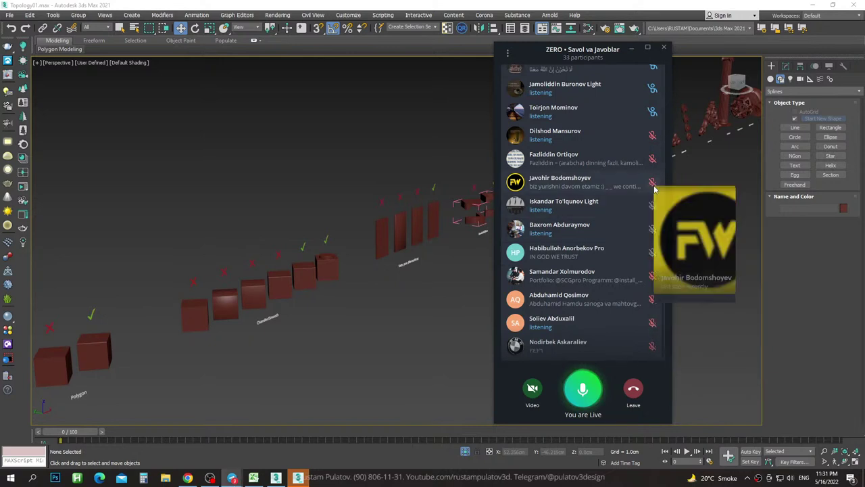
pyautogui.click(676, 322)
pyautogui.click(652, 159)
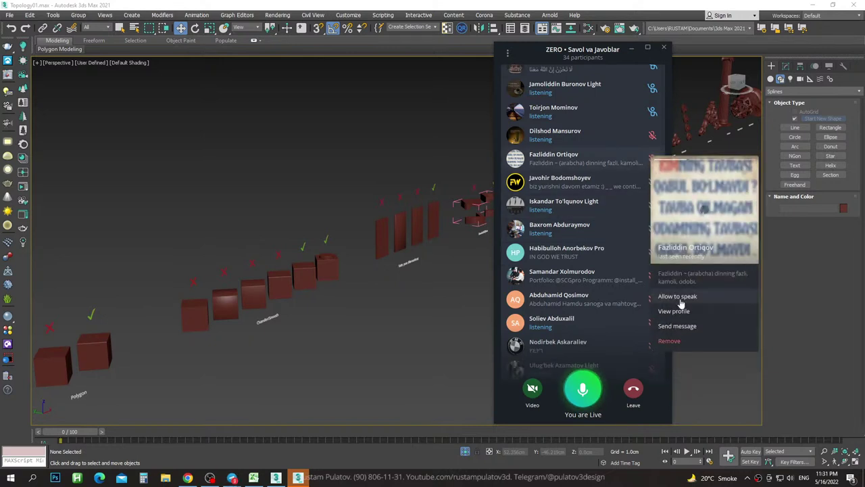
pyautogui.click(679, 298)
pyautogui.click(652, 135)
pyautogui.click(678, 255)
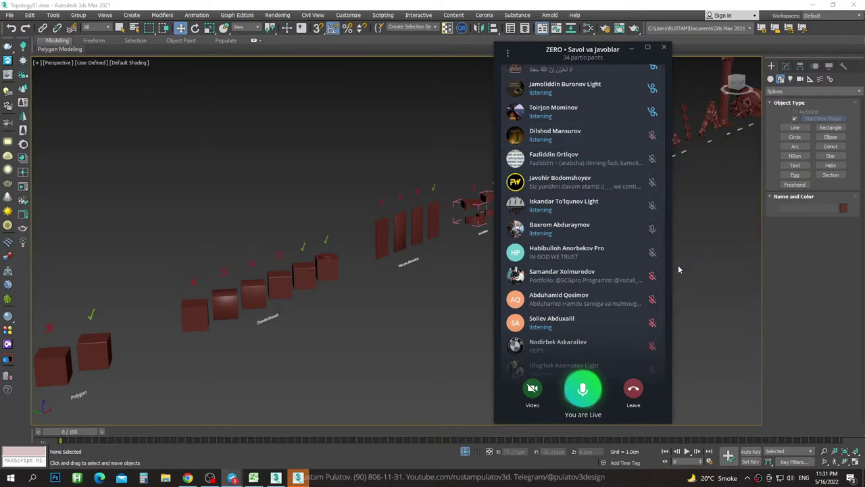
# Allow the remaining eight listeners at the bottom to speak, then return to the list's top.
pyautogui.click(652, 229)
pyautogui.click(682, 220)
pyautogui.click(653, 301)
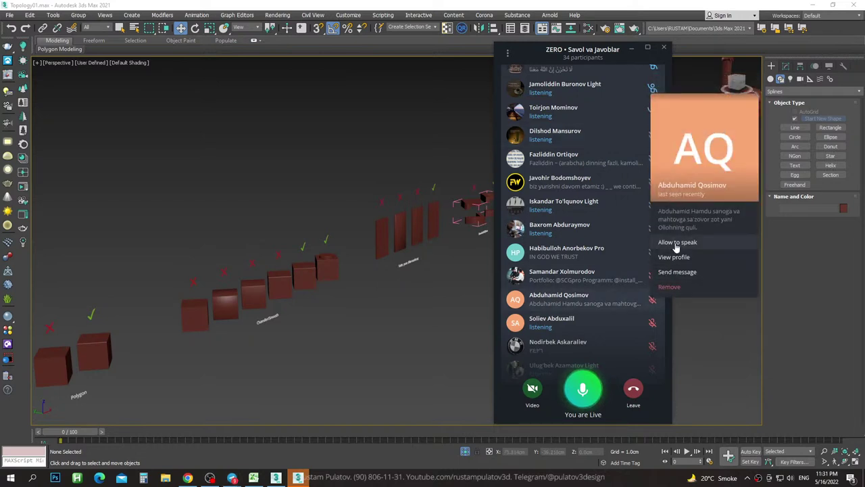
pyautogui.click(676, 245)
pyautogui.click(652, 277)
pyautogui.click(682, 223)
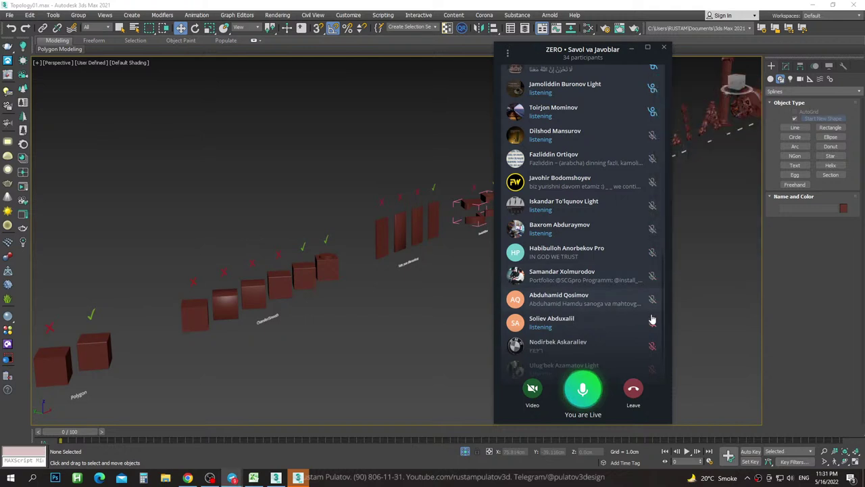
pyautogui.click(653, 322)
pyautogui.click(681, 267)
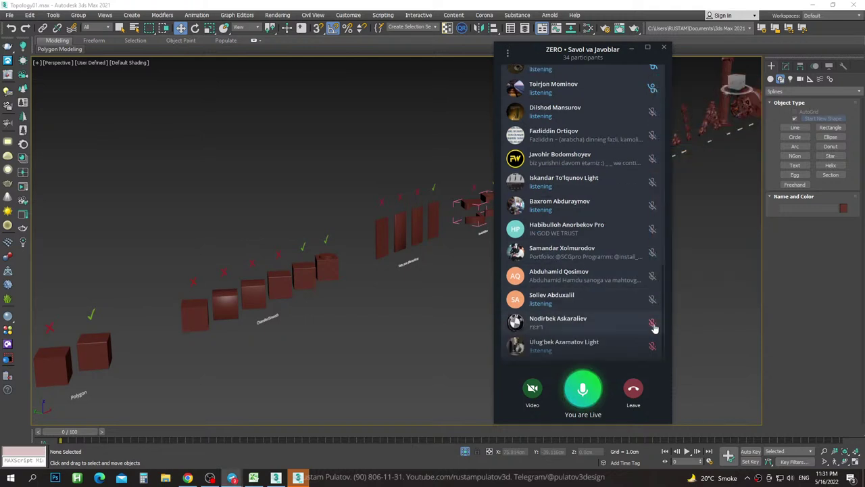
pyautogui.click(653, 323)
pyautogui.click(678, 270)
pyautogui.click(652, 346)
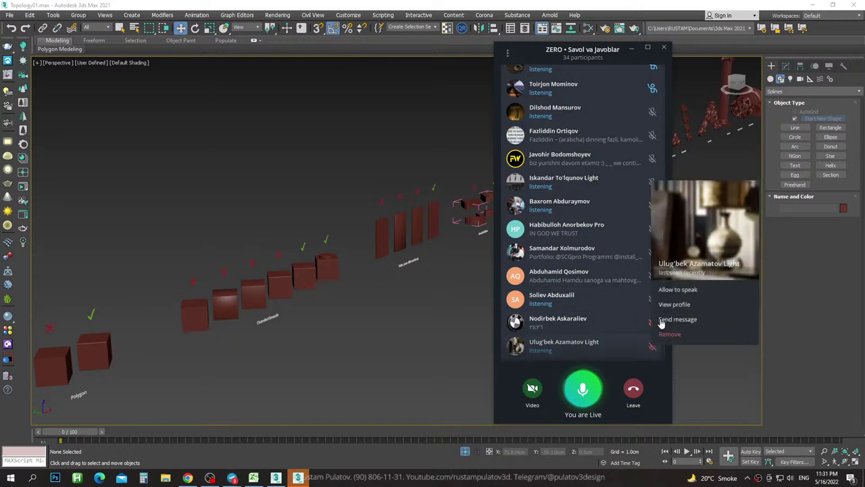
pyautogui.click(677, 291)
pyautogui.click(652, 324)
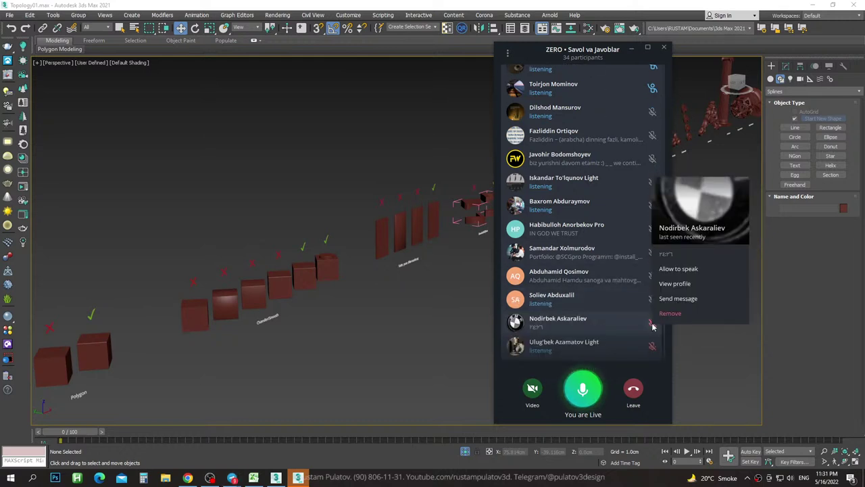
pyautogui.click(678, 269)
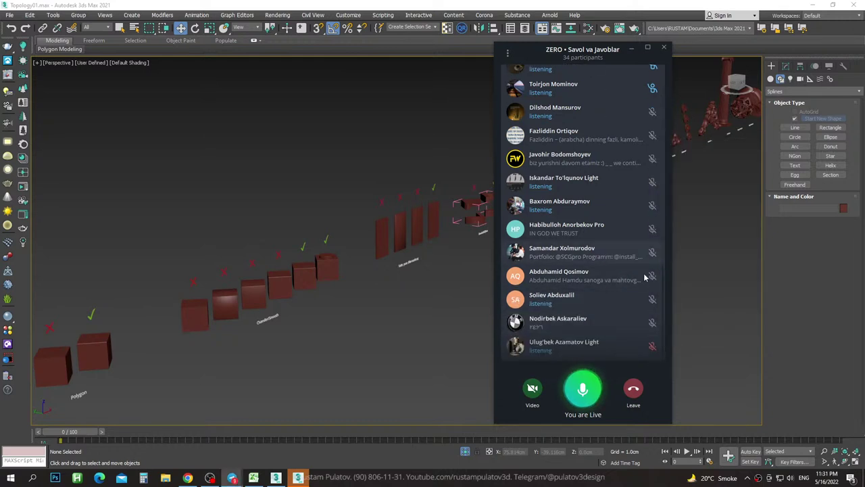
pyautogui.click(652, 346)
pyautogui.click(678, 289)
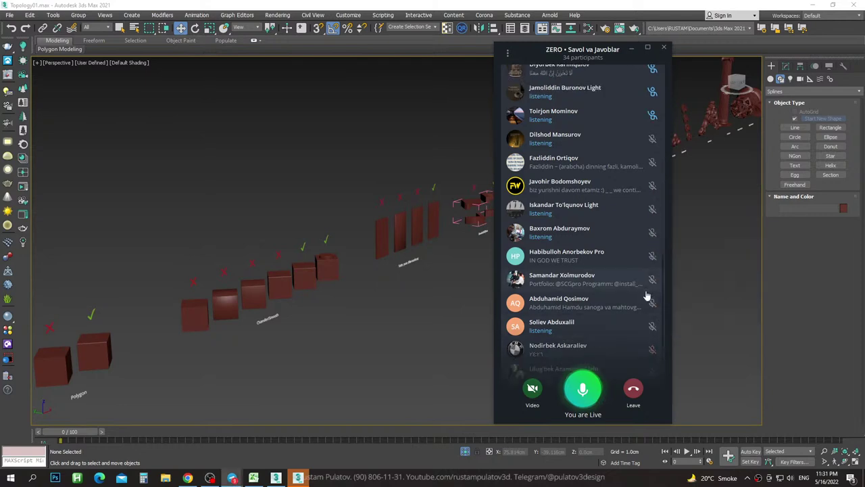
pyautogui.scroll(5, 647, 293)
pyautogui.scroll(5, 647, 292)
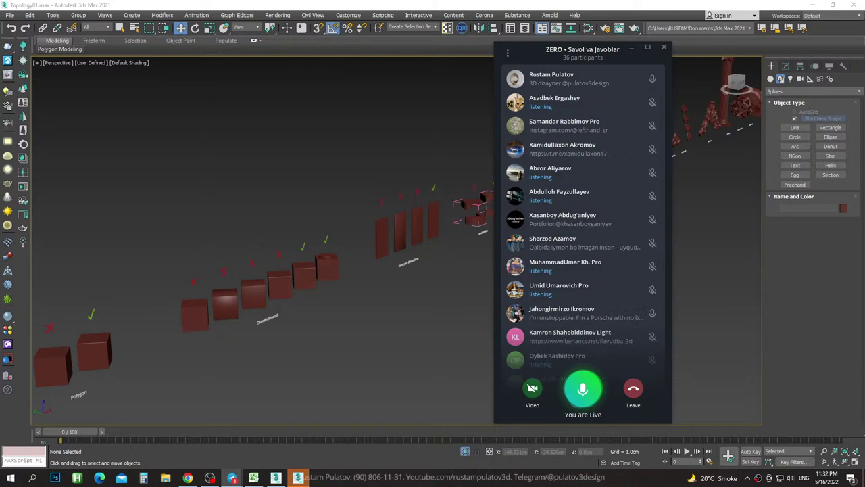
# Scroll down the participants list and allow two listeners to speak.
pyautogui.scroll(-3, 602, 223)
pyautogui.scroll(-3, 602, 223)
pyautogui.scroll(-2, 603, 223)
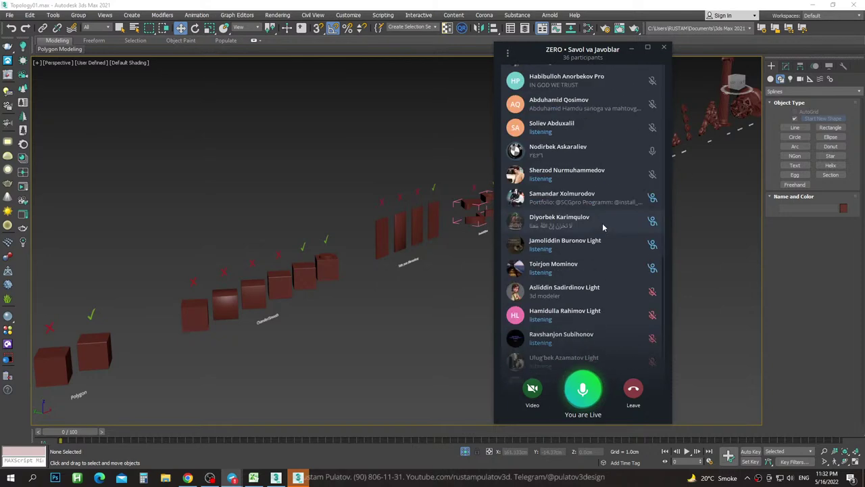
pyautogui.scroll(-2, 603, 223)
pyautogui.rightClick(655, 255)
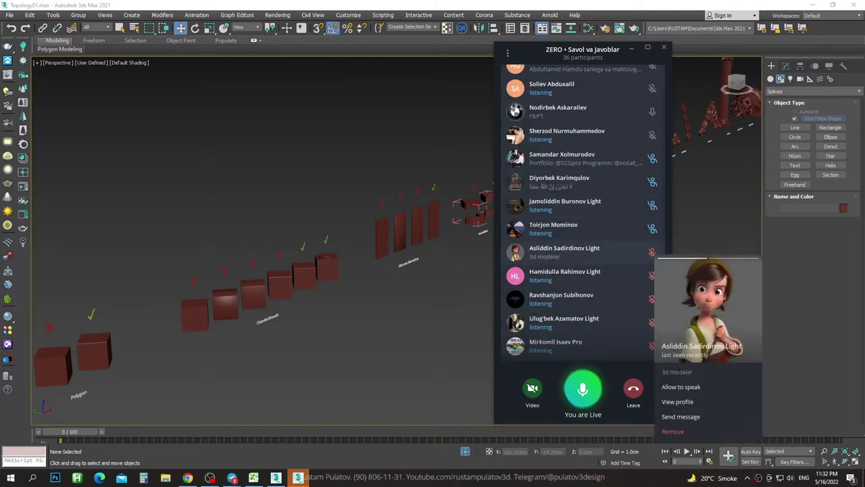
pyautogui.rightClick(653, 277)
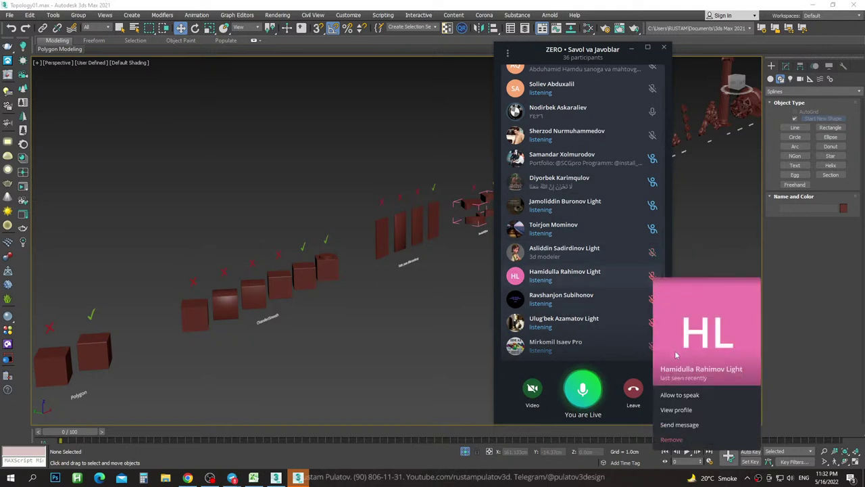
pyautogui.click(679, 394)
pyautogui.rightClick(652, 275)
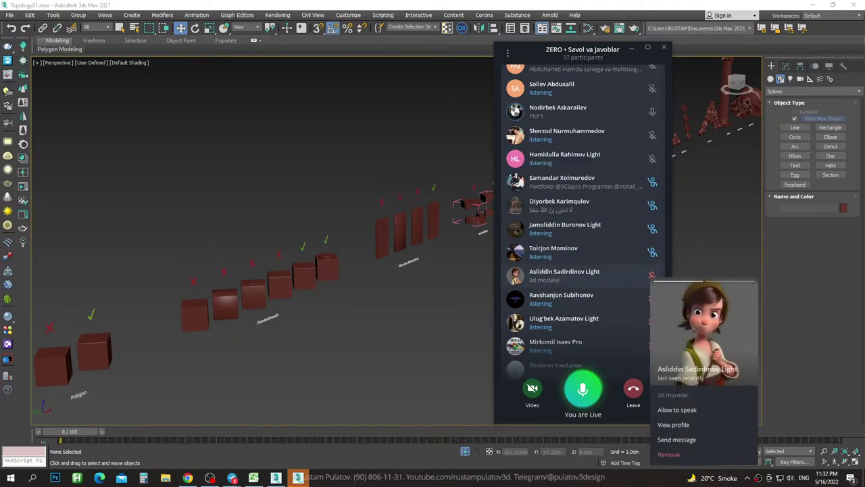
pyautogui.click(677, 409)
# Allow one more listener to speak, check further listeners' options, and scroll back up.
pyautogui.rightClick(653, 300)
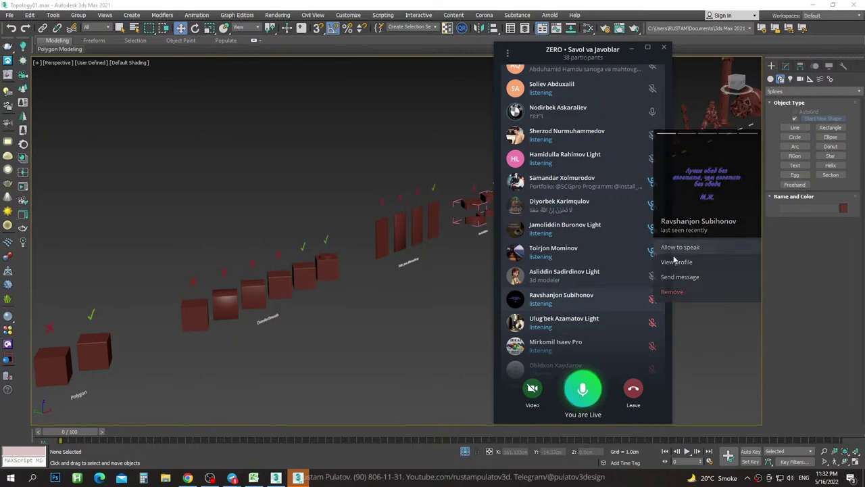
pyautogui.click(674, 249)
pyautogui.rightClick(653, 322)
pyautogui.rightClick(666, 325)
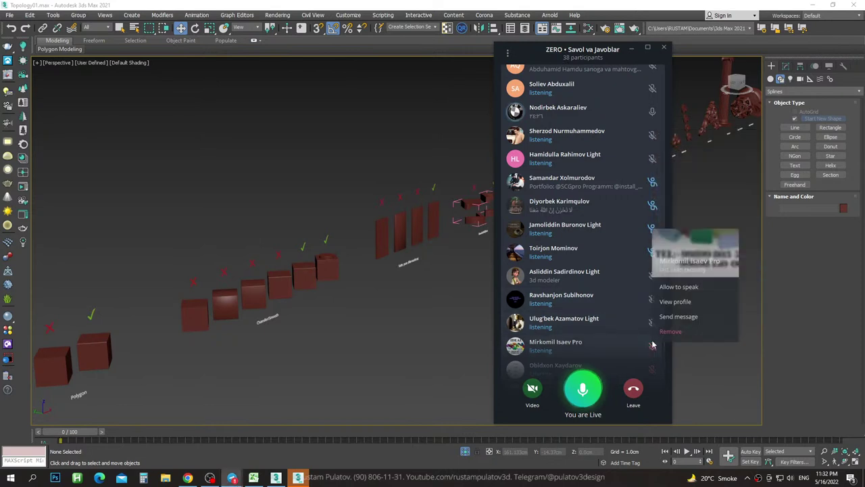
pyautogui.scroll(-2, 654, 326)
pyautogui.rightClick(653, 326)
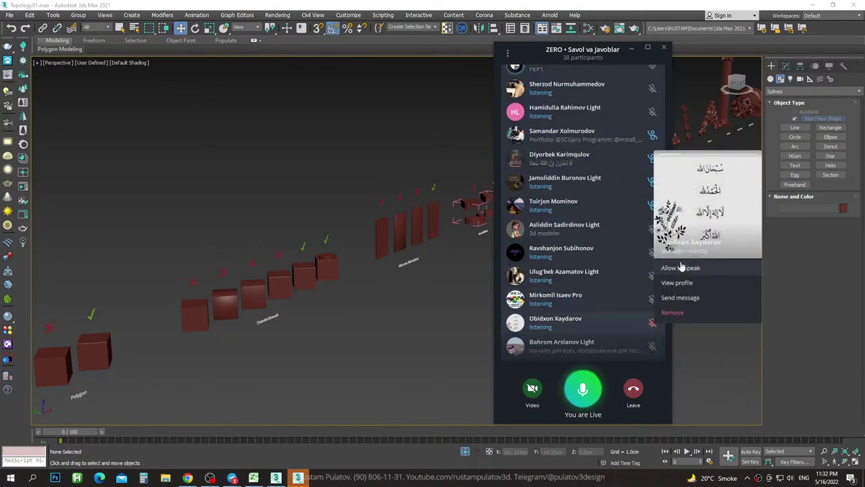
pyautogui.scroll(5, 615, 264)
pyautogui.scroll(5, 615, 265)
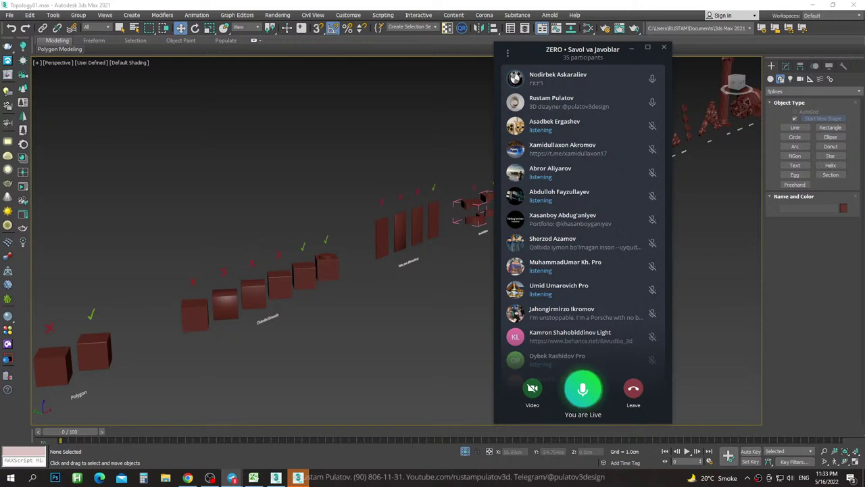
# Reposition the voice chat window, leaving it slightly up and left over the 3ds Max scene.
pyautogui.moveTo(590, 55)
pyautogui.mouseDown()
pyautogui.moveTo(758, 40)
pyautogui.moveTo(657, 81)
pyautogui.moveTo(672, 77)
pyautogui.mouseUp()
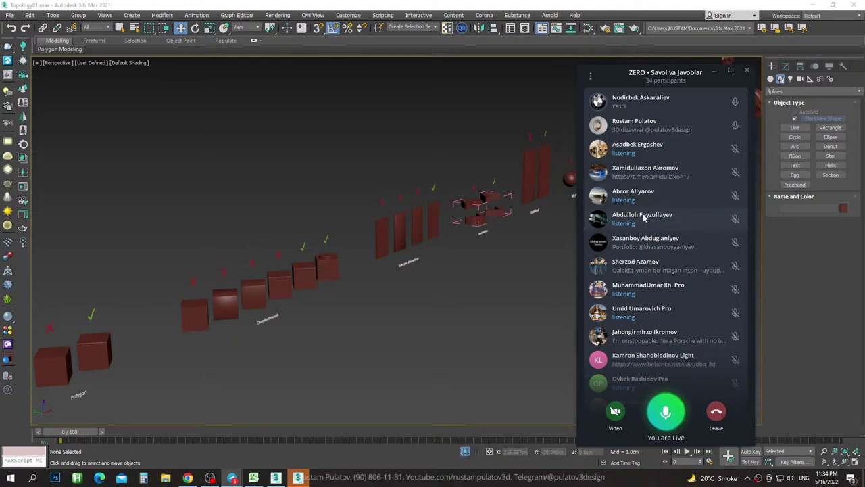
pyautogui.scroll(-1, 673, 307)
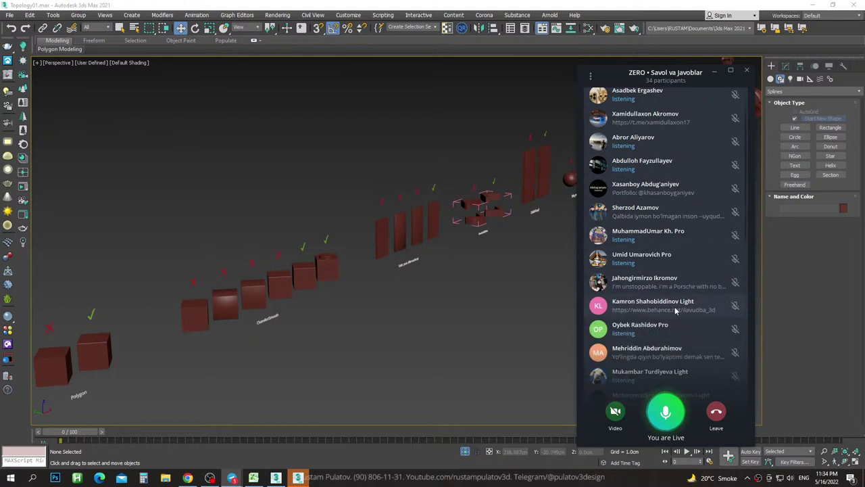
pyautogui.scroll(1, 675, 309)
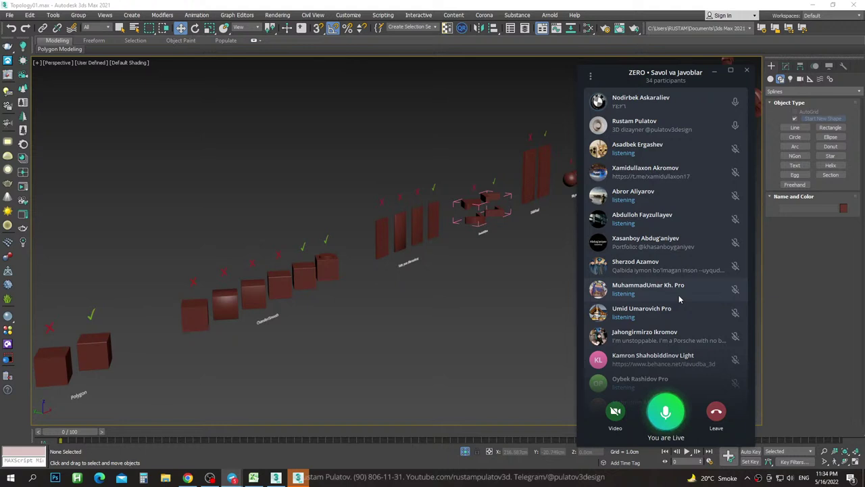
pyautogui.moveTo(657, 81); pyautogui.dragTo(642, 64)
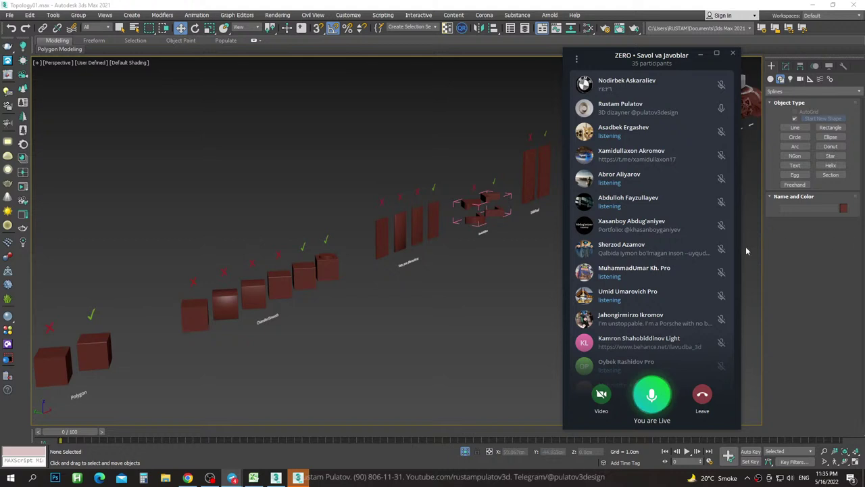
pyautogui.click(734, 55)
# Adjust the taskbar speaker volume slider until it reads 74.
pyautogui.click(790, 478)
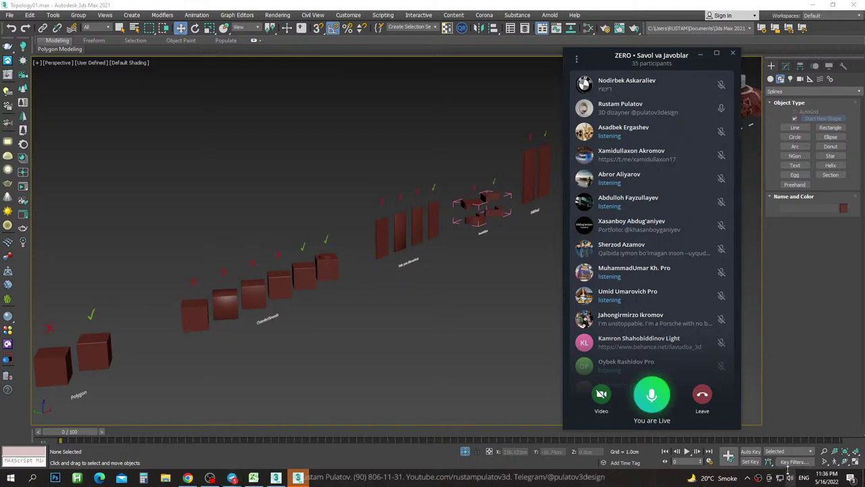
pyautogui.scroll(-1, 789, 436)
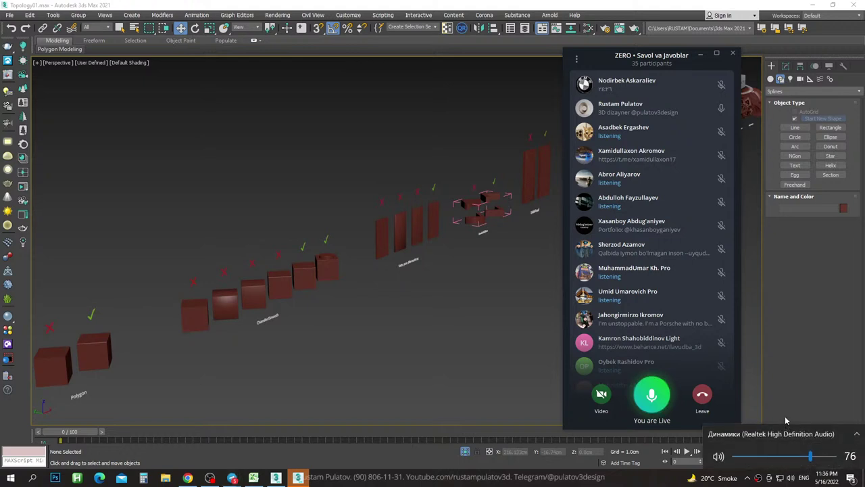
pyautogui.scroll(1, 785, 419)
pyautogui.scroll(3, 785, 419)
pyautogui.scroll(2, 785, 419)
pyautogui.scroll(1, 785, 420)
pyautogui.scroll(1, 786, 420)
pyautogui.scroll(1, 786, 420)
pyautogui.scroll(1, 786, 419)
pyautogui.scroll(-4, 785, 420)
pyautogui.scroll(-5, 785, 420)
pyautogui.scroll(-2, 785, 420)
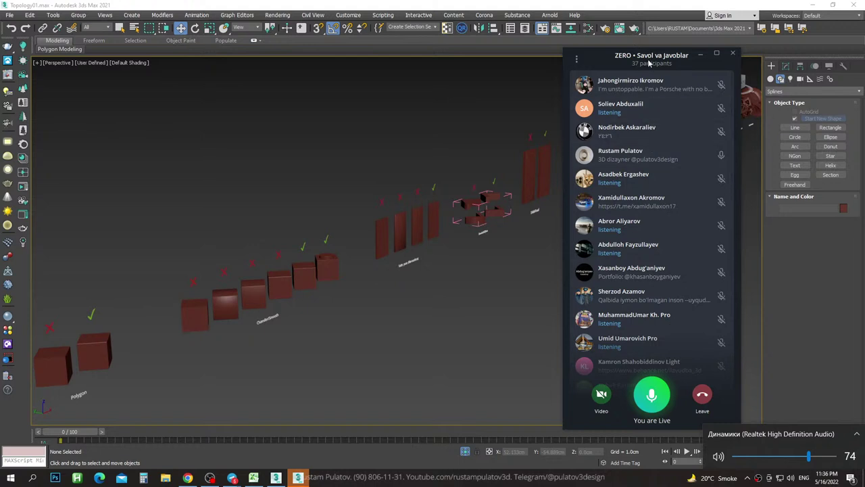
# Minimize the 3ds Max 2021 and 2018 windows and launch 3ds Max 2023 from the desktop.
pyautogui.moveTo(652, 58)
pyautogui.mouseDown()
pyautogui.moveTo(673, 51)
pyautogui.moveTo(689, 71)
pyautogui.mouseUp()
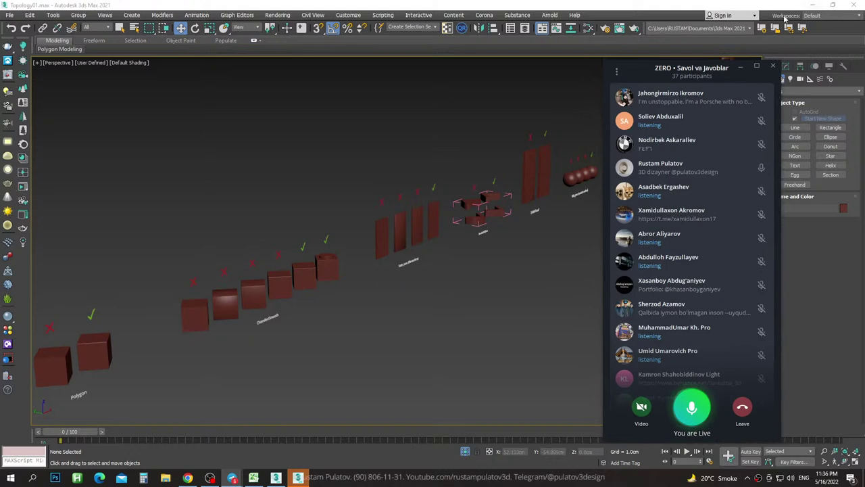
pyautogui.click(813, 5)
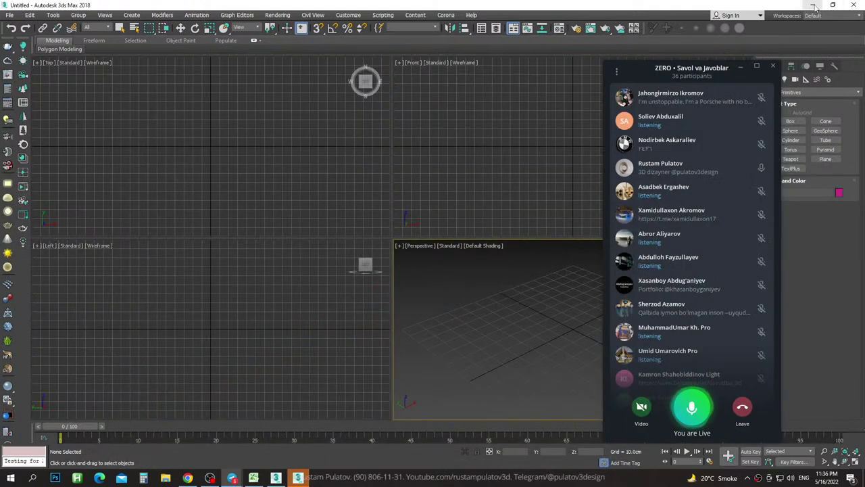
pyautogui.click(813, 5)
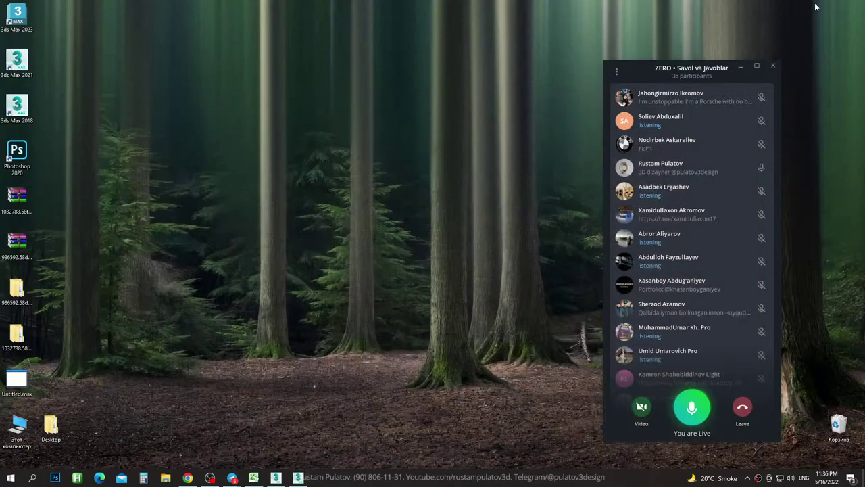
pyautogui.doubleClick(19, 21)
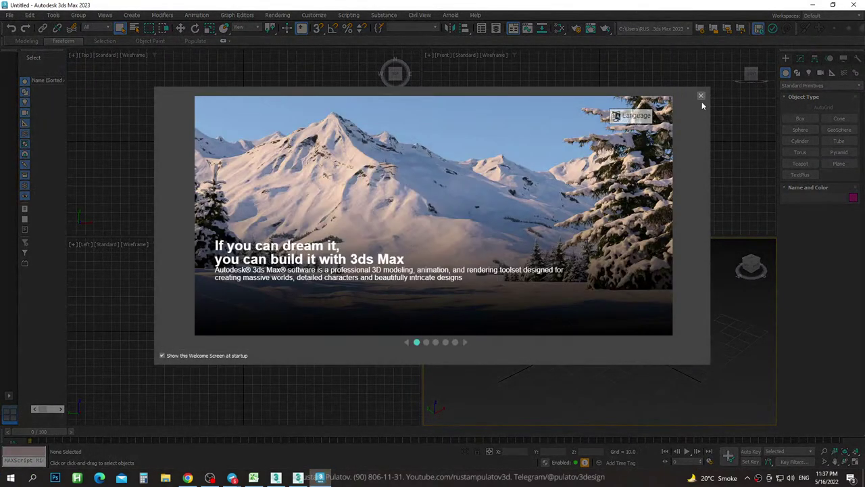
# Close the 3ds Max 2023 Welcome Screen and Security Messages, then switch to 3ds Max 2018.
pyautogui.click(702, 95)
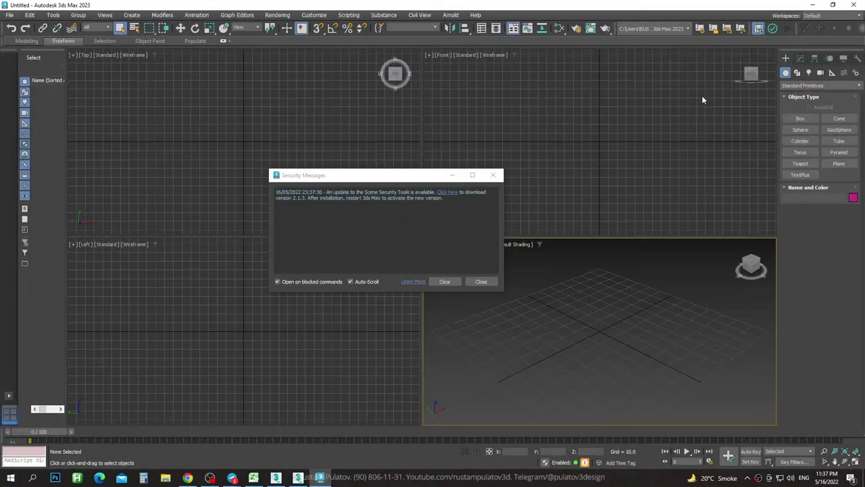
pyautogui.click(493, 176)
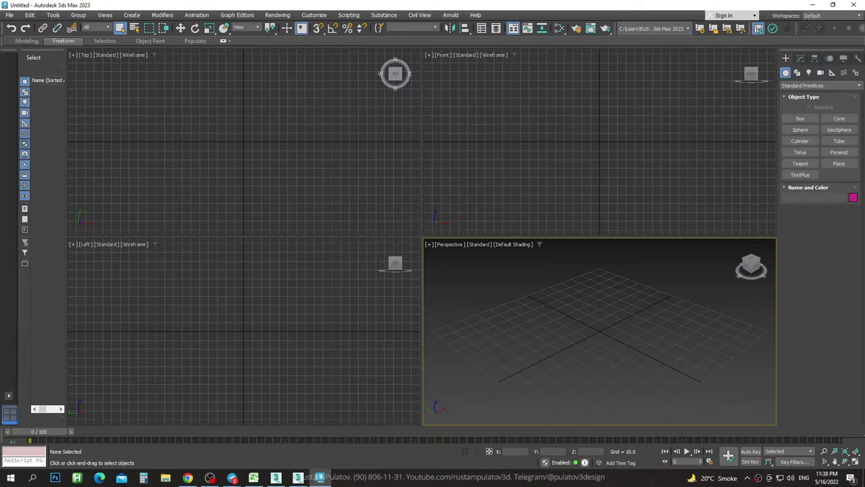
pyautogui.click(232, 477)
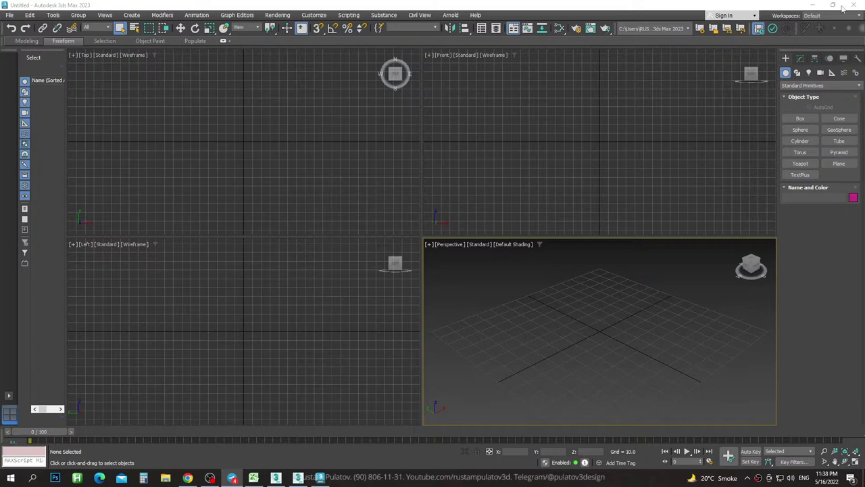
pyautogui.click(298, 478)
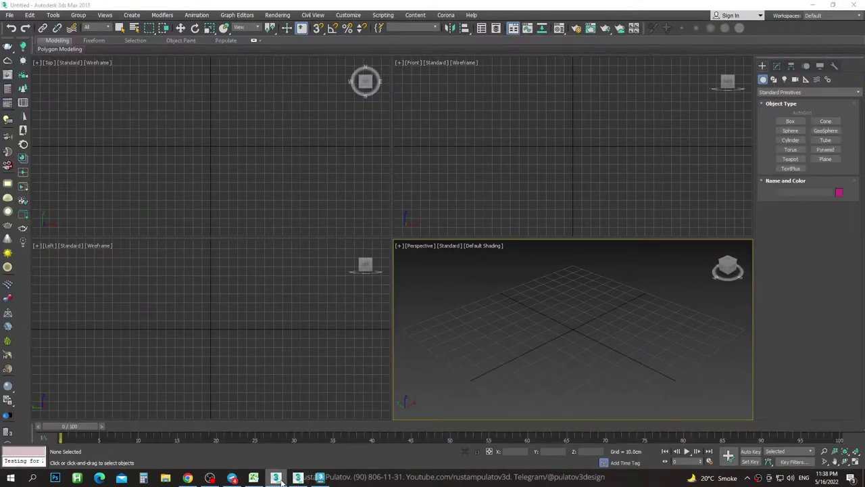
# Return to 3ds Max 2021 with Topology01.max, then show Telegram's ZERO • PRO Chat.
pyautogui.click(276, 478)
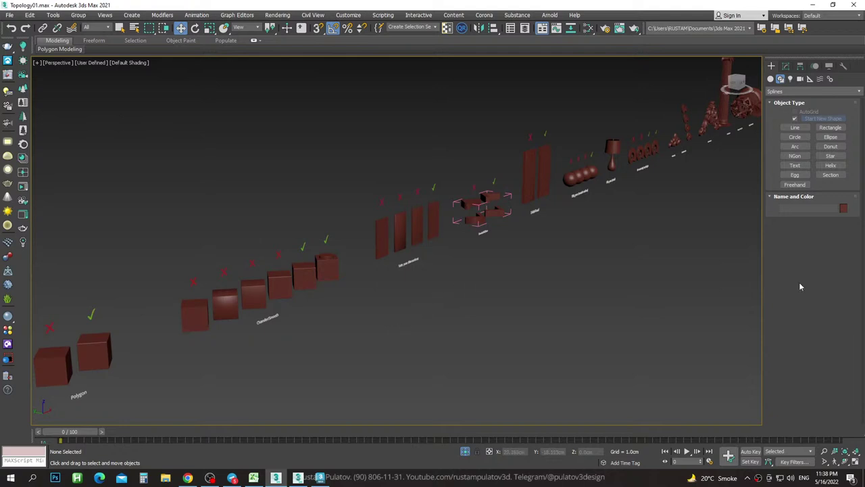
pyautogui.click(232, 478)
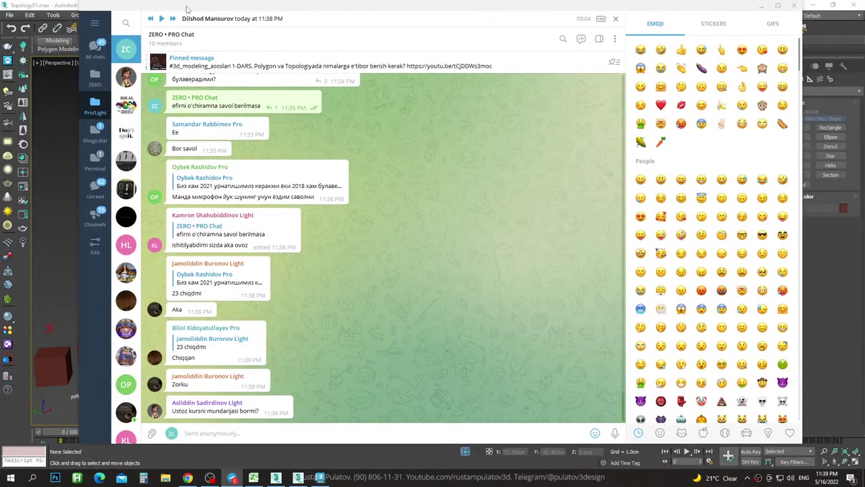
# Maximize Telegram and open the ZERO POINT CG SCHOOL channel by searching 'zero'.
pyautogui.doubleClick(188, 8)
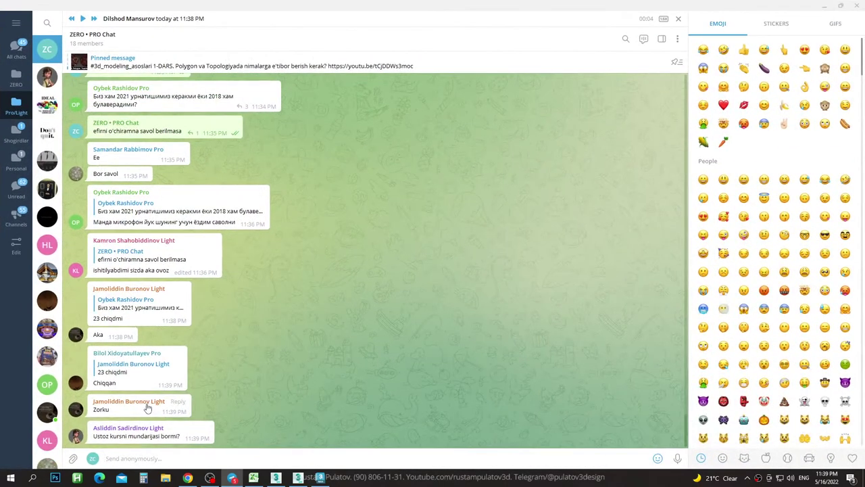
pyautogui.moveTo(175, 432)
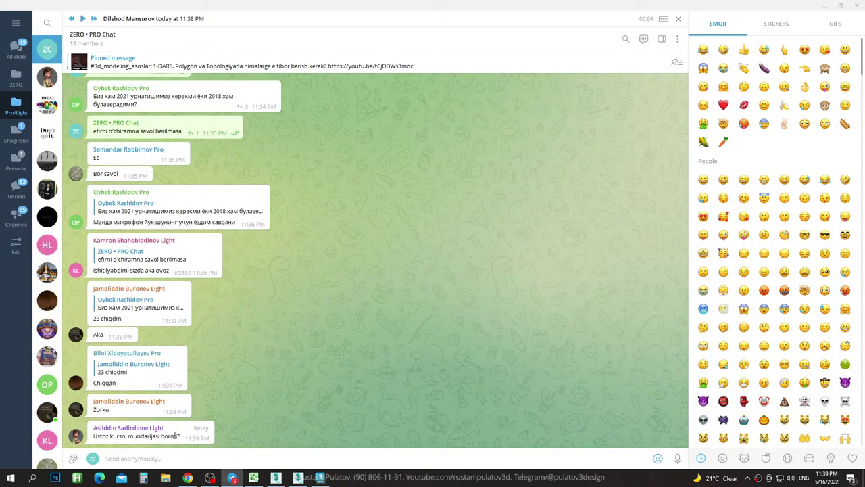
pyautogui.moveTo(182, 436); pyautogui.dragTo(93, 436)
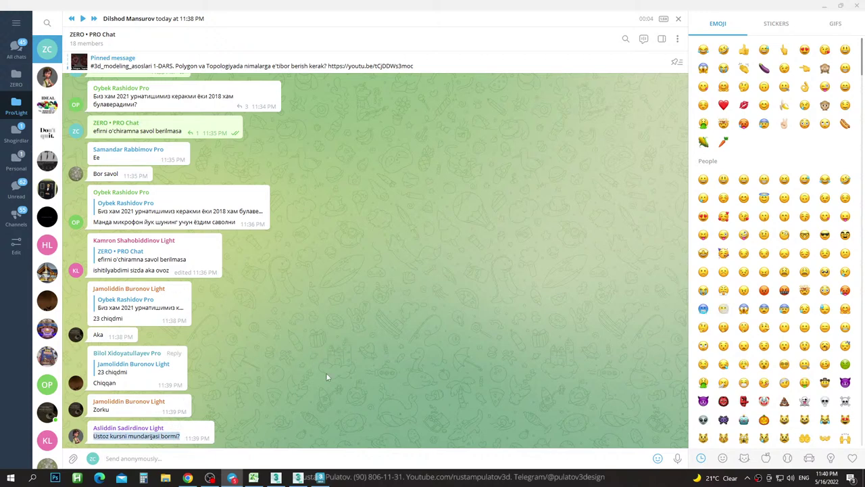
pyautogui.click(173, 436)
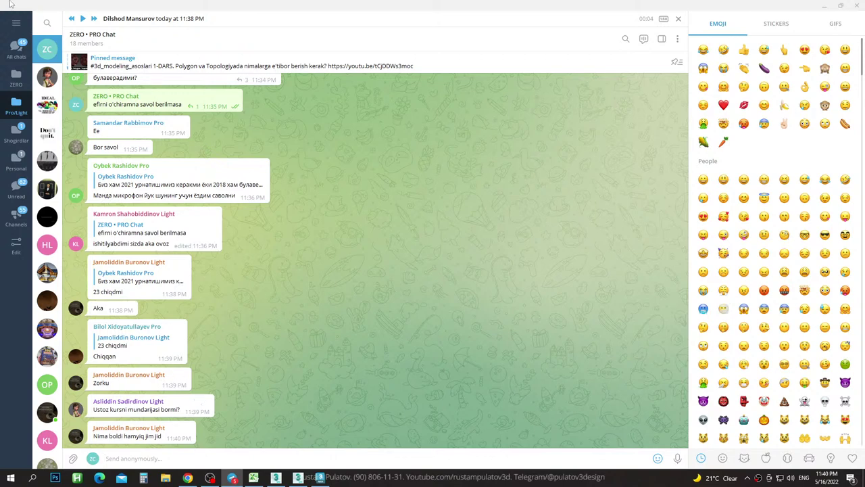
pyautogui.click(14, 80)
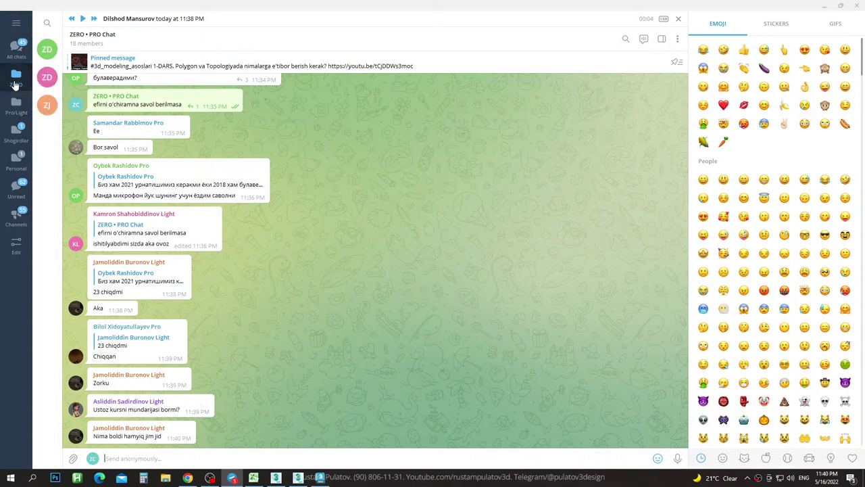
pyautogui.click(49, 24)
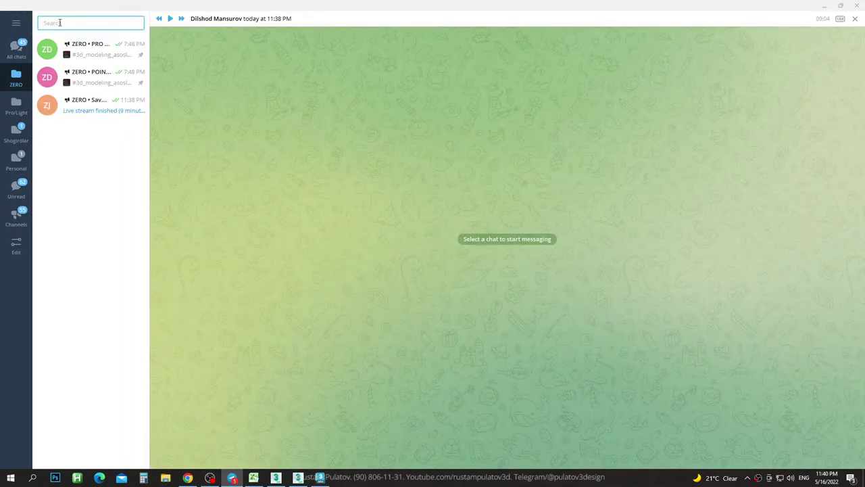
pyautogui.write('zero')
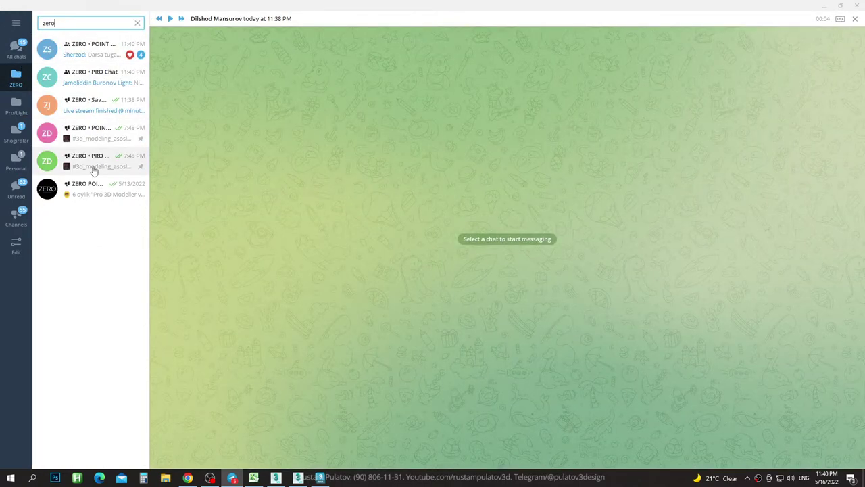
pyautogui.click(88, 188)
# Scroll up the channel history from the May 7 post toward the May 5 post.
pyautogui.scroll(5, 280, 183)
pyautogui.scroll(5, 284, 194)
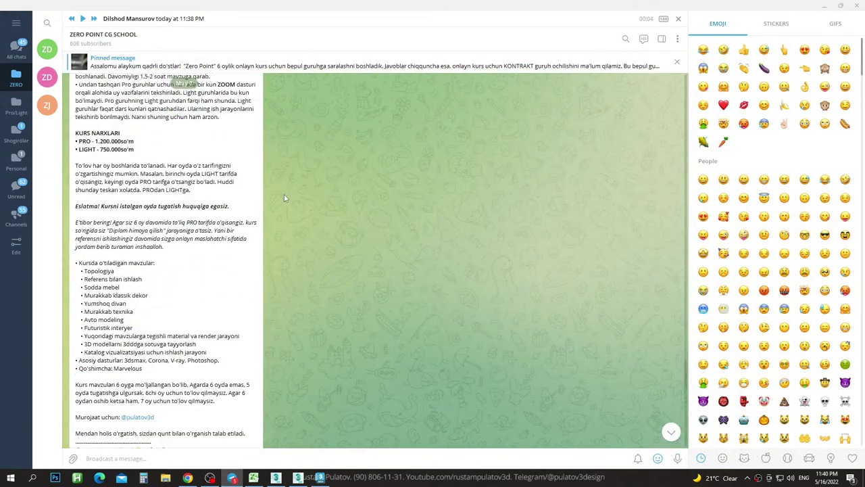
pyautogui.scroll(5, 283, 195)
pyautogui.scroll(5, 284, 198)
pyautogui.scroll(5, 285, 198)
pyautogui.scroll(5, 286, 199)
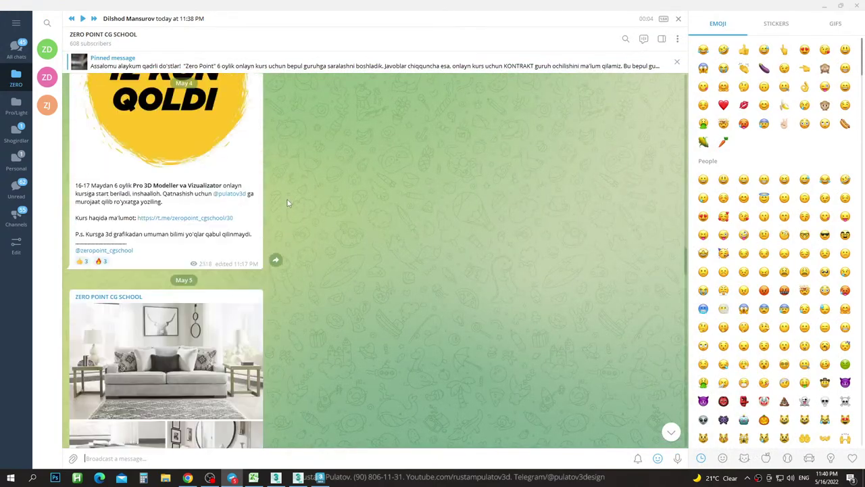
pyautogui.scroll(3, 288, 201)
pyautogui.scroll(3, 288, 201)
pyautogui.scroll(5, 288, 200)
pyautogui.scroll(5, 287, 201)
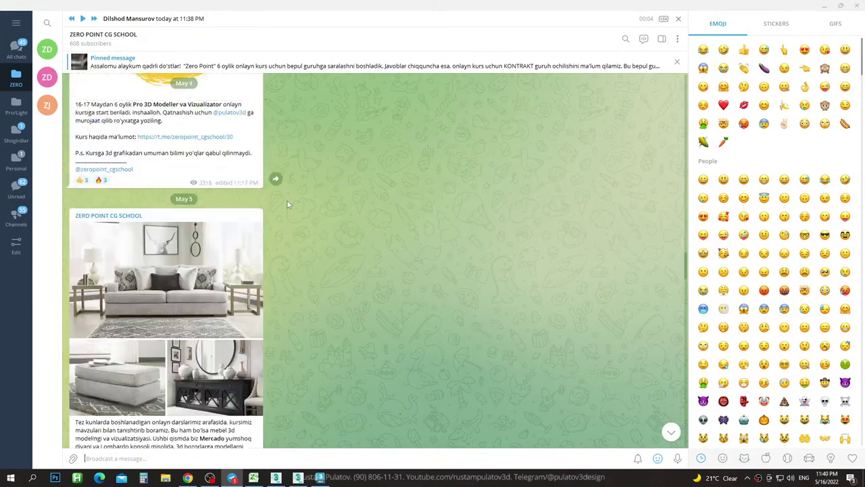
pyautogui.scroll(5, 287, 200)
pyautogui.scroll(5, 287, 201)
pyautogui.scroll(5, 288, 201)
pyautogui.scroll(5, 287, 201)
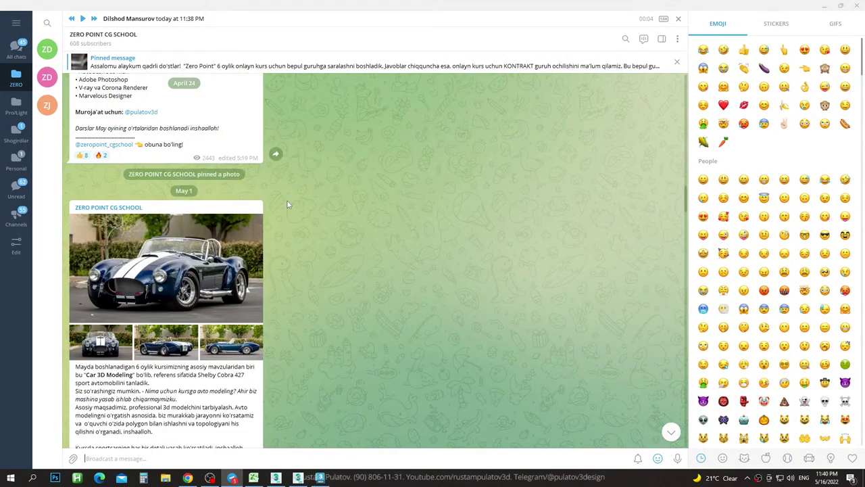
pyautogui.scroll(5, 287, 201)
pyautogui.scroll(5, 288, 201)
pyautogui.scroll(3, 287, 201)
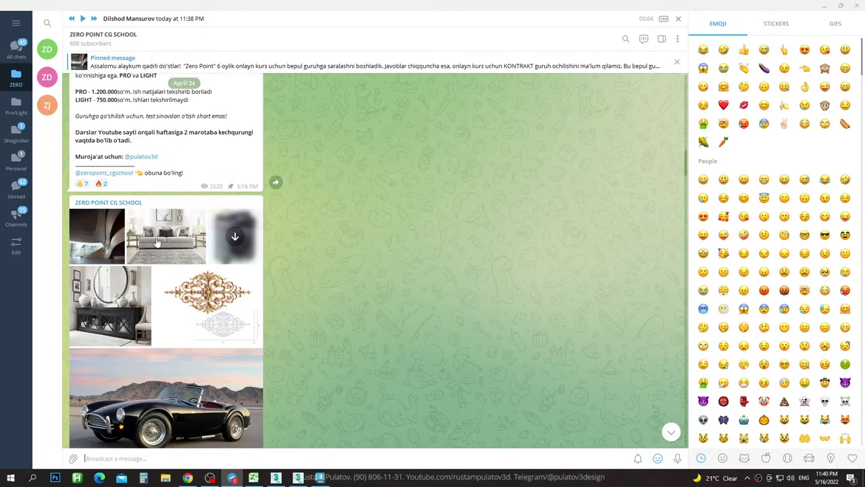
# View the sofa album photos and the black cabinet photo full size.
pyautogui.click(182, 238)
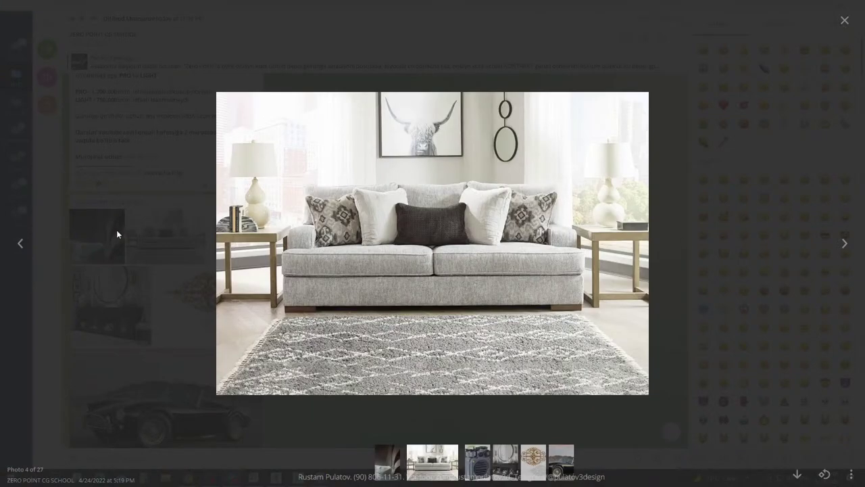
pyautogui.click(108, 253)
pyautogui.press('Escape')
pyautogui.click(114, 299)
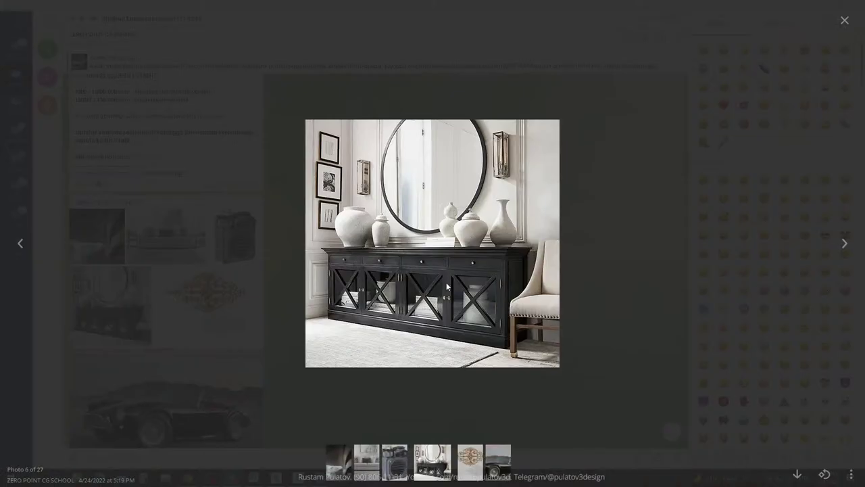
pyautogui.click(639, 292)
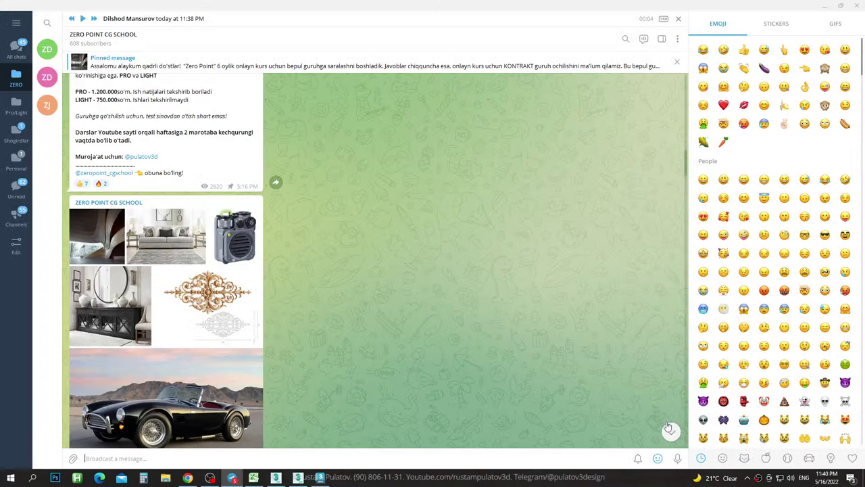
# Scroll further up the channel history past the May 5 furniture post.
pyautogui.scroll(-5, 315, 262)
pyautogui.scroll(3, 314, 263)
pyautogui.scroll(3, 314, 262)
pyautogui.scroll(3, 270, 243)
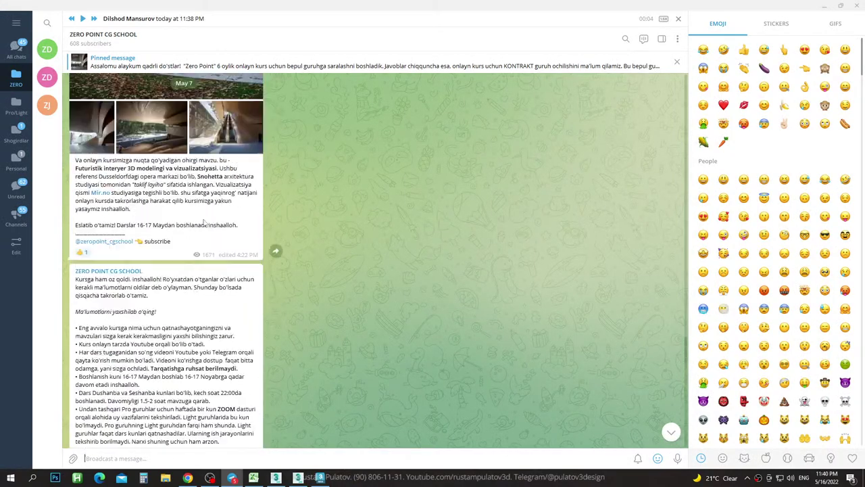
pyautogui.scroll(3, 194, 222)
pyautogui.scroll(3, 195, 223)
pyautogui.scroll(3, 193, 223)
pyautogui.scroll(3, 192, 222)
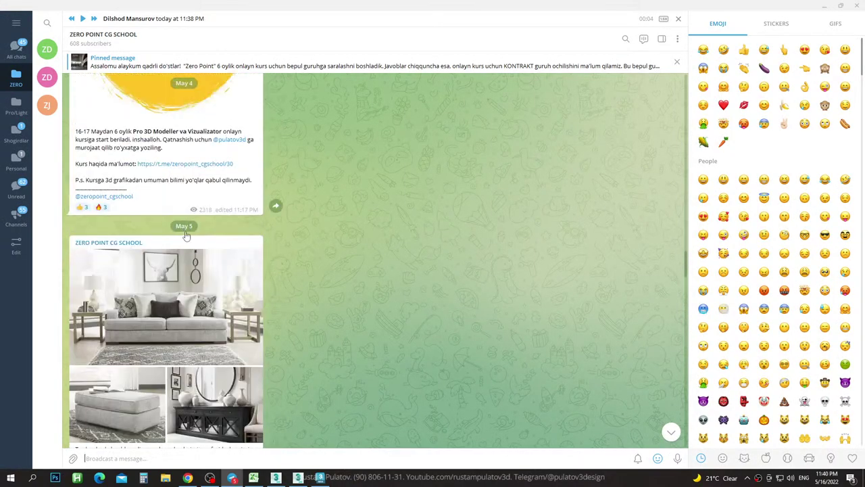
pyautogui.scroll(3, 206, 257)
pyautogui.click(210, 262)
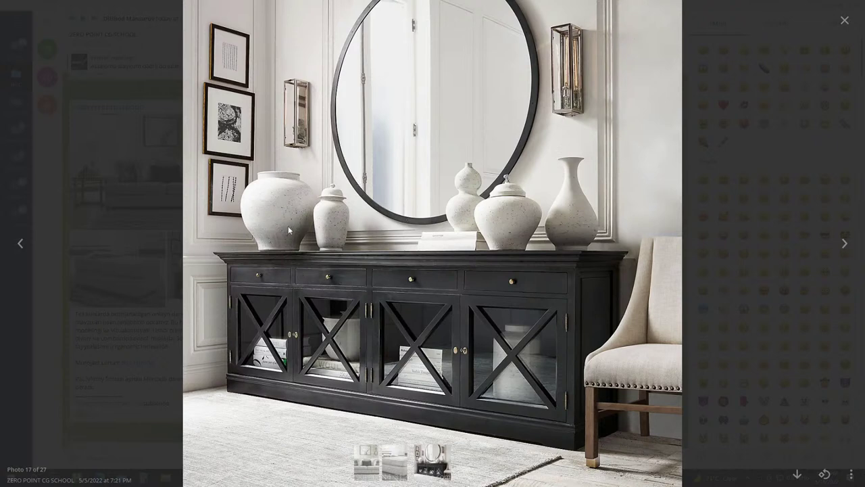
pyautogui.click(844, 245)
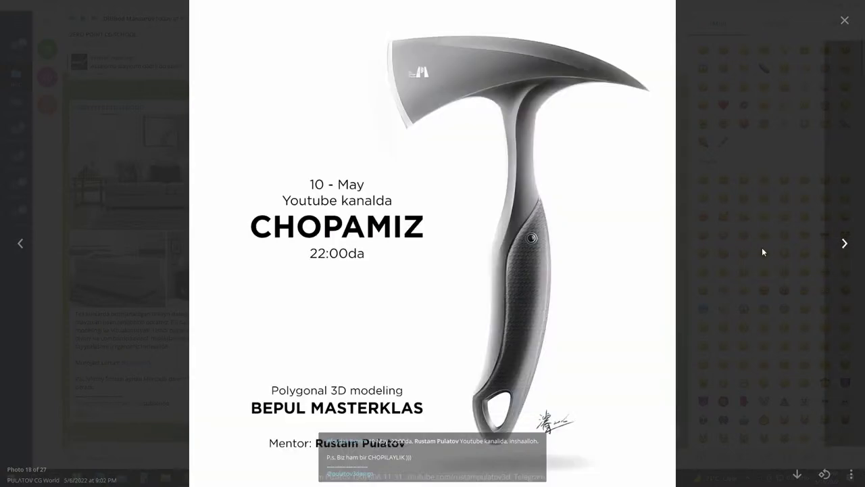
pyautogui.click(23, 243)
pyautogui.click(23, 245)
pyautogui.click(25, 248)
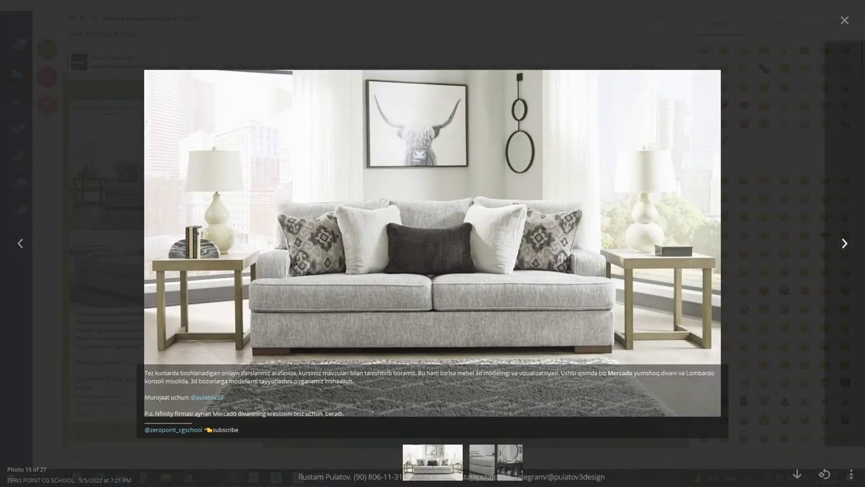
pyautogui.click(845, 245)
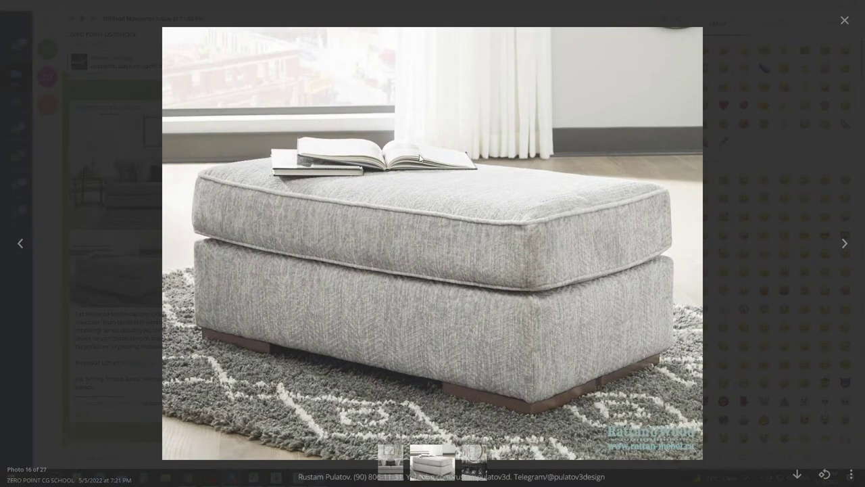
pyautogui.click(19, 245)
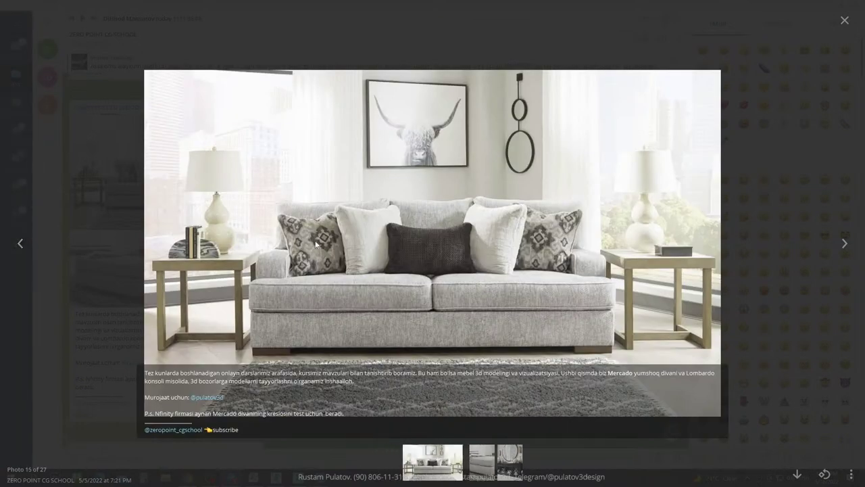
pyautogui.click(844, 243)
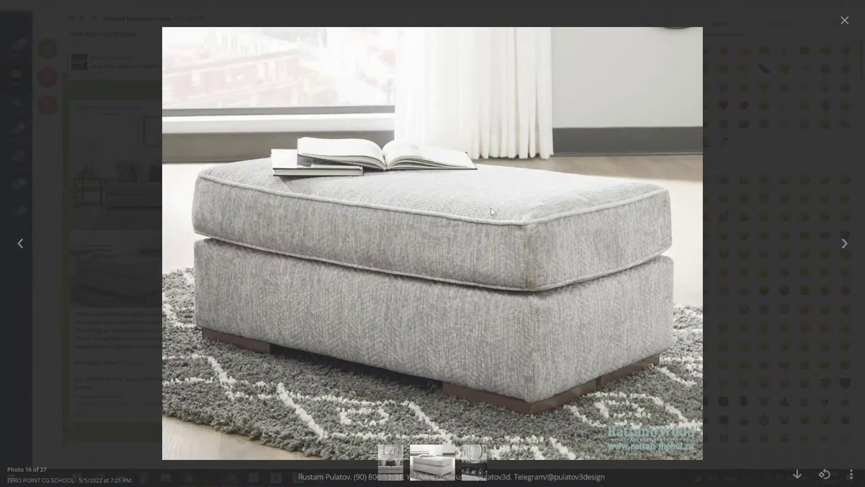
pyautogui.click(18, 238)
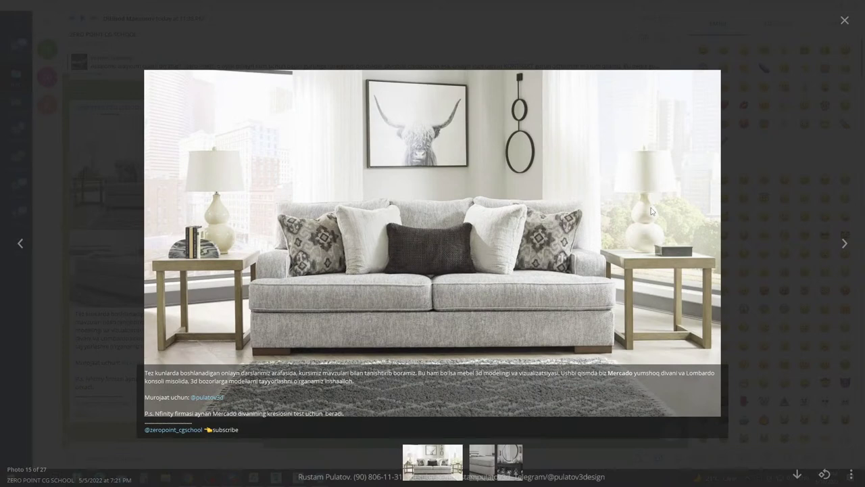
pyautogui.click(845, 242)
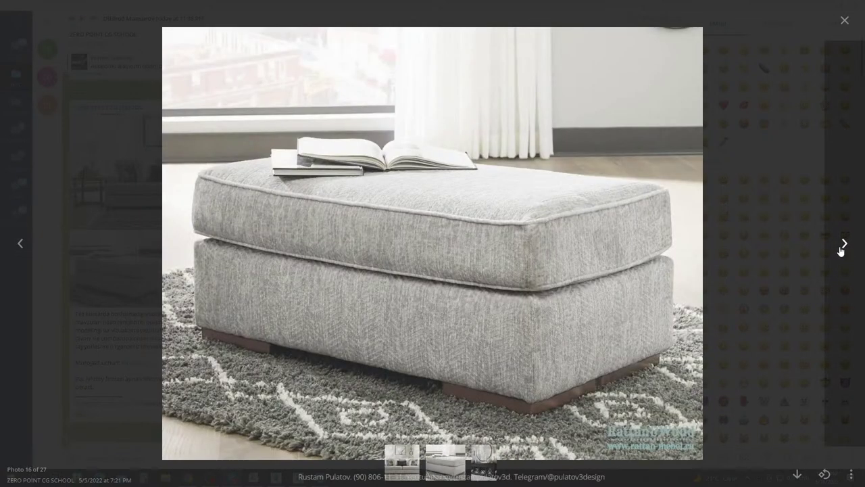
pyautogui.click(21, 243)
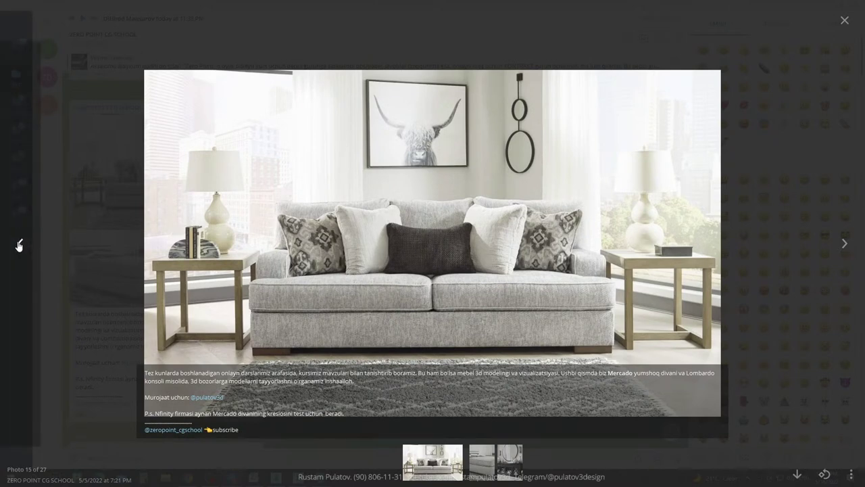
pyautogui.click(842, 242)
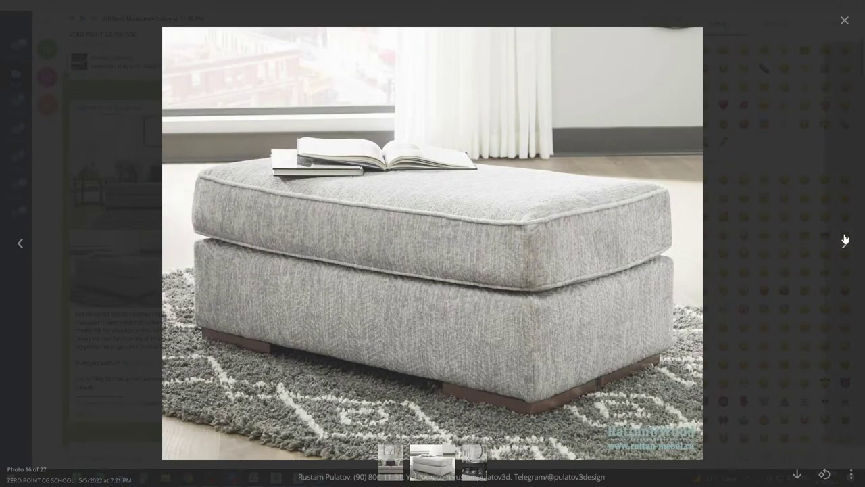
pyautogui.click(843, 242)
pyautogui.click(18, 245)
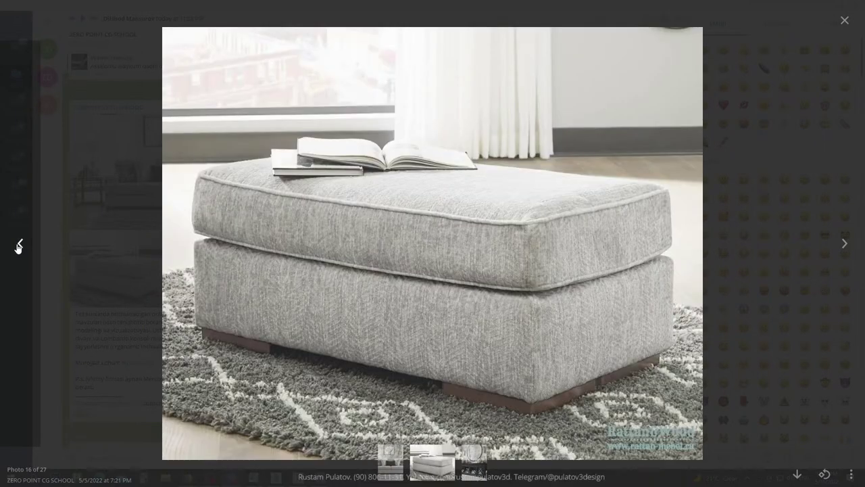
pyautogui.click(18, 244)
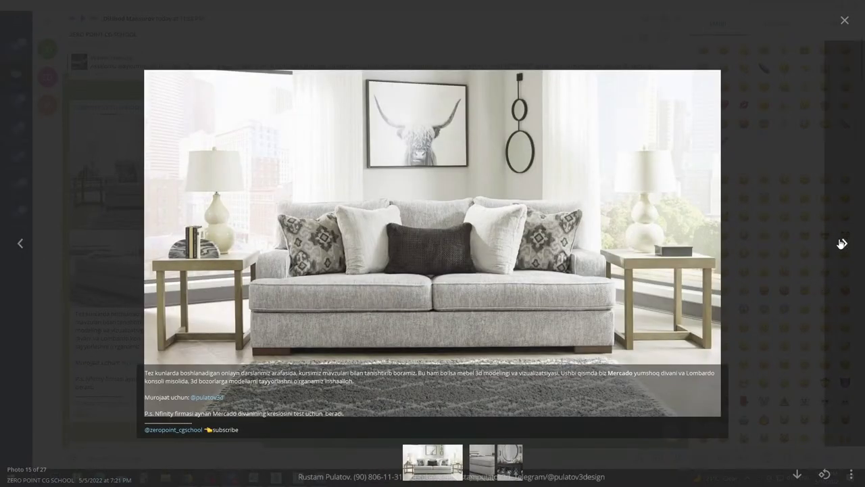
pyautogui.click(844, 242)
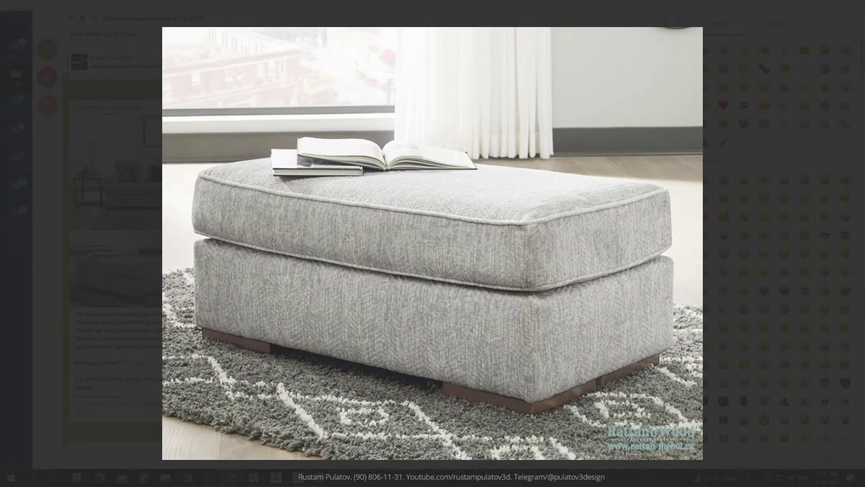
pyautogui.click(39, 241)
pyautogui.click(842, 244)
pyautogui.click(842, 244)
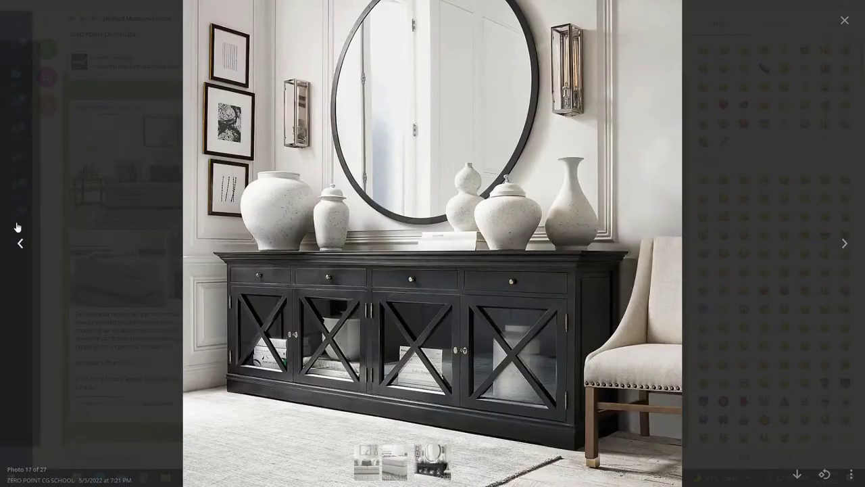
pyautogui.click(15, 244)
pyautogui.click(16, 246)
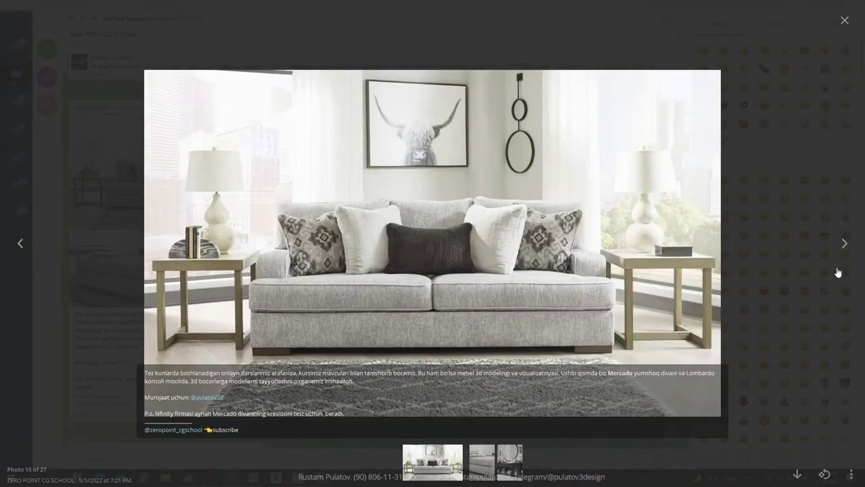
# Close the photo viewer and scroll the channel back down to the ornament post.
pyautogui.click(95, 206)
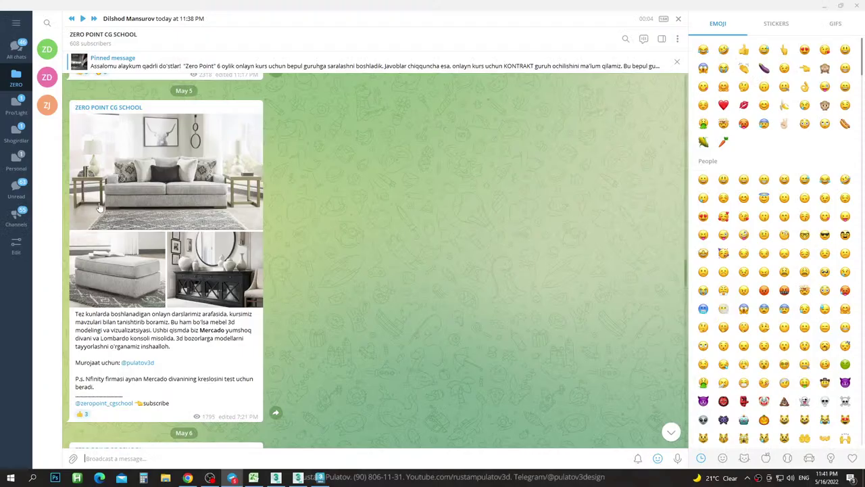
pyautogui.scroll(3, 203, 211)
pyautogui.scroll(-6, 201, 217)
pyautogui.scroll(2, 199, 222)
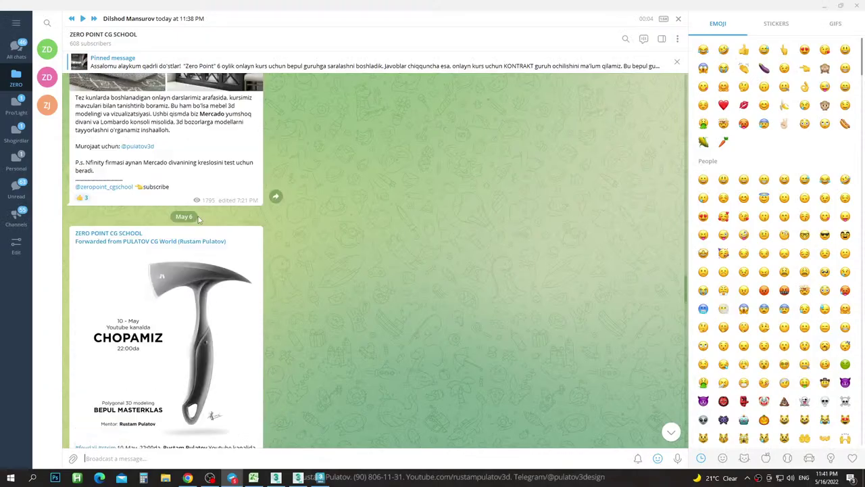
pyautogui.scroll(3, 196, 223)
pyautogui.scroll(3, 195, 224)
pyautogui.scroll(3, 192, 225)
pyautogui.scroll(4, 192, 226)
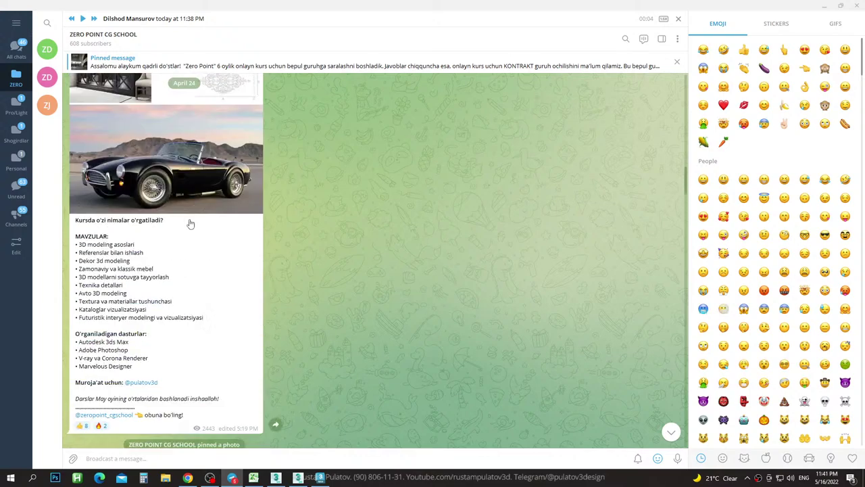
pyautogui.scroll(4, 188, 223)
pyautogui.scroll(-5, 315, 225)
pyautogui.scroll(-3, 315, 226)
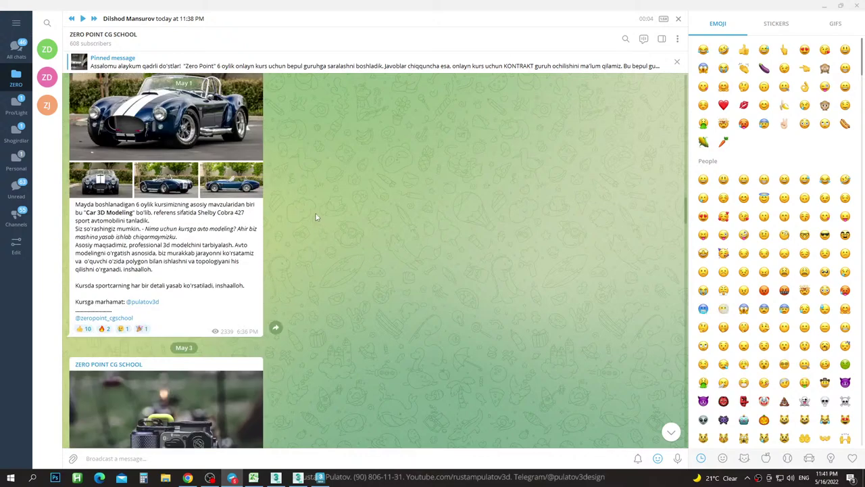
pyautogui.scroll(-3, 314, 216)
pyautogui.scroll(-3, 313, 213)
pyautogui.scroll(-3, 311, 214)
pyautogui.scroll(-3, 309, 214)
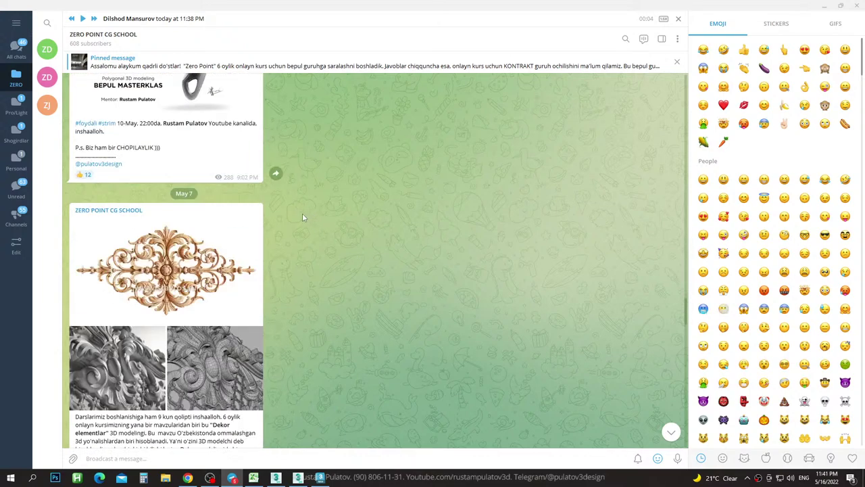
pyautogui.scroll(-2, 302, 213)
# View the ornament photo full size, then scroll up toward the May 1 Car 3D Modeling post.
pyautogui.click(221, 210)
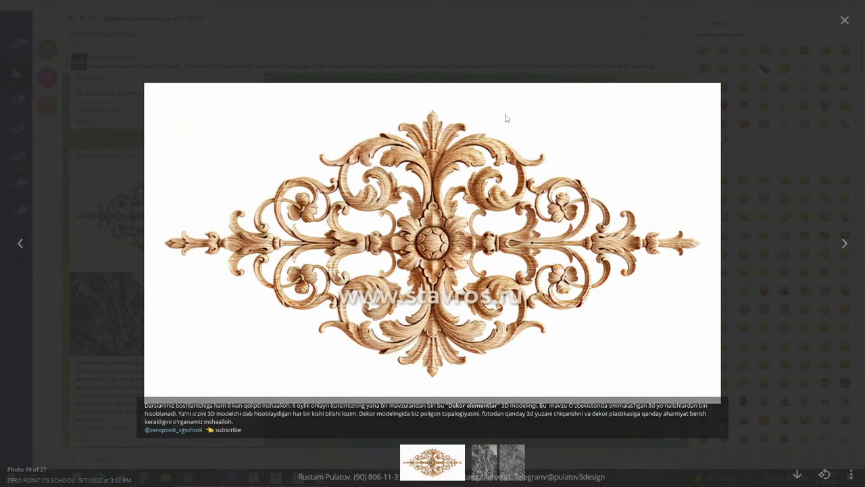
pyautogui.click(455, 54)
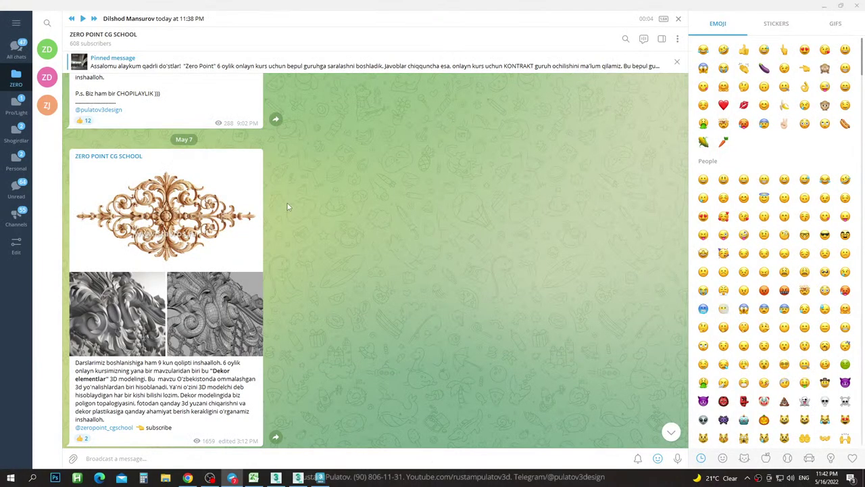
pyautogui.scroll(4, 206, 211)
pyautogui.scroll(3, 210, 212)
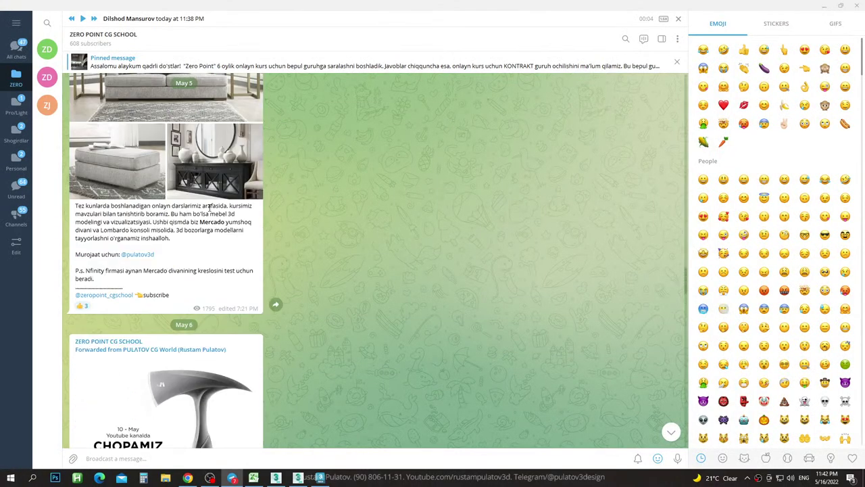
pyautogui.scroll(3, 210, 207)
pyautogui.scroll(3, 209, 208)
pyautogui.scroll(3, 208, 208)
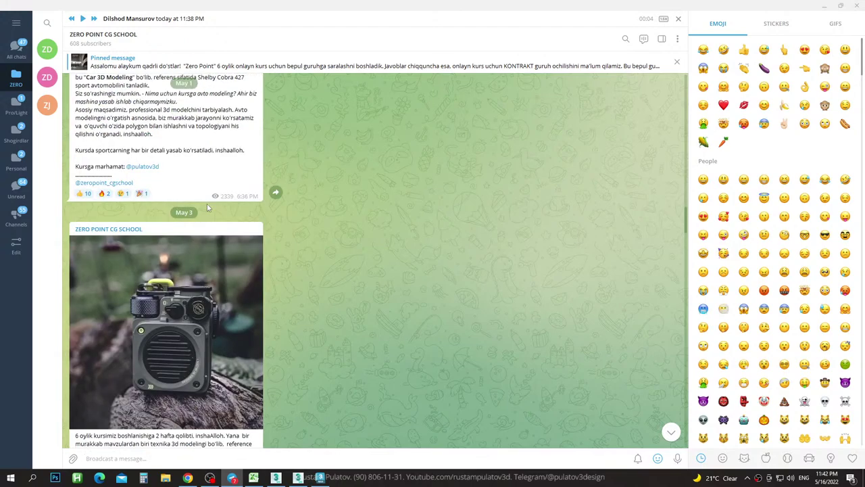
pyautogui.scroll(1, 207, 206)
pyautogui.scroll(1, 206, 203)
pyautogui.scroll(1, 203, 198)
pyautogui.scroll(-3, 198, 189)
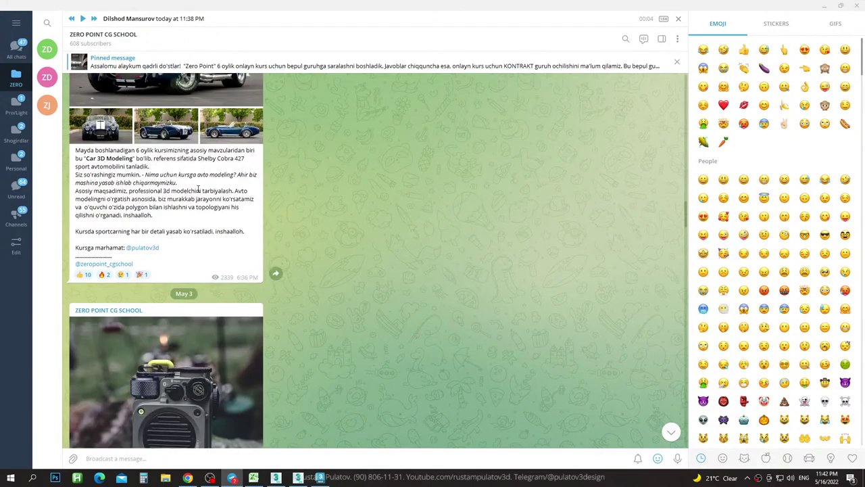
pyautogui.scroll(-3, 198, 190)
pyautogui.click(196, 206)
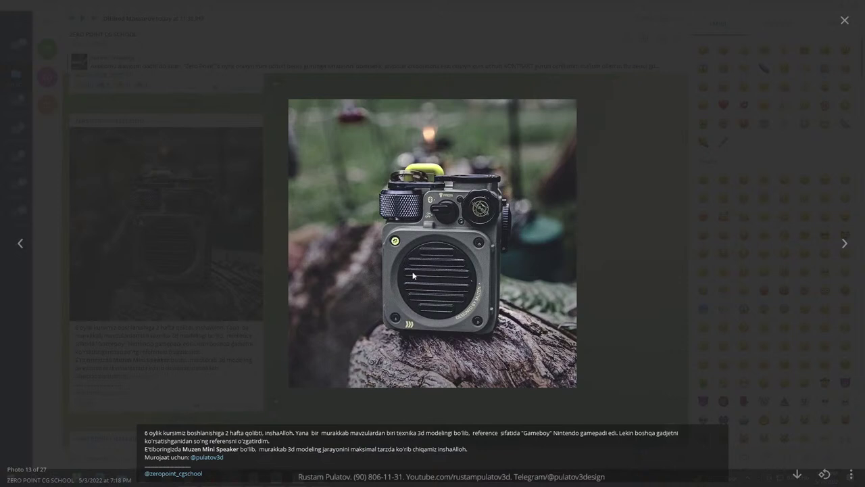
pyautogui.keyDown('ctrl'); pyautogui.scroll(1, 453, 247); pyautogui.keyUp('ctrl')
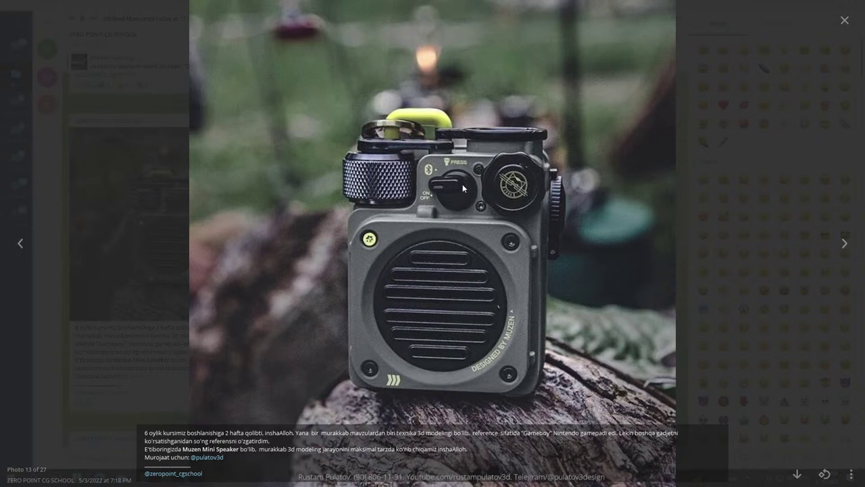
pyautogui.click(700, 202)
pyautogui.scroll(5, 205, 227)
pyautogui.scroll(5, 205, 228)
pyautogui.scroll(-5, 205, 227)
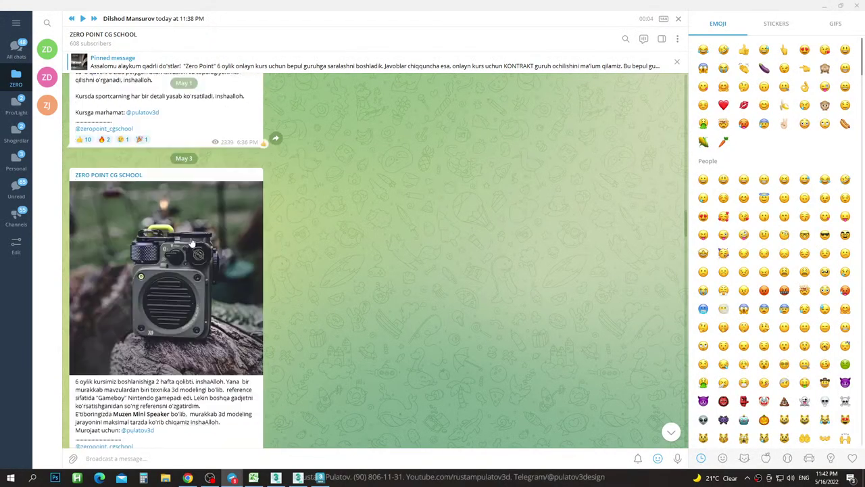
pyautogui.scroll(-1, 194, 226)
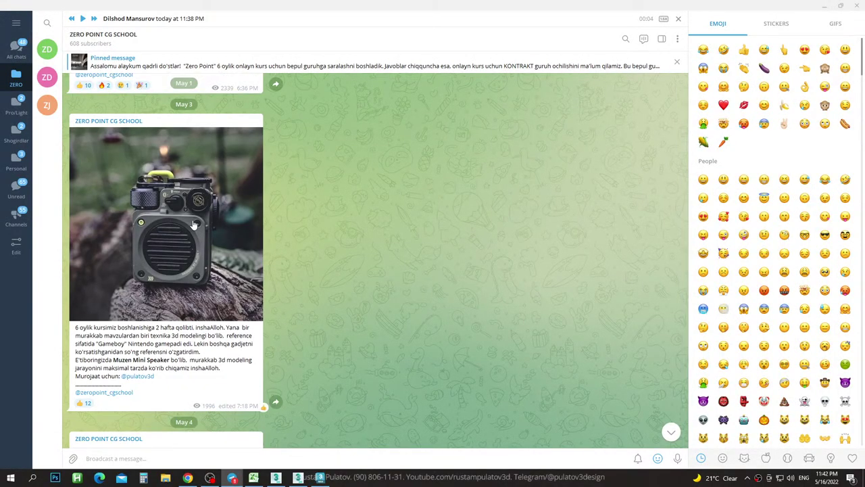
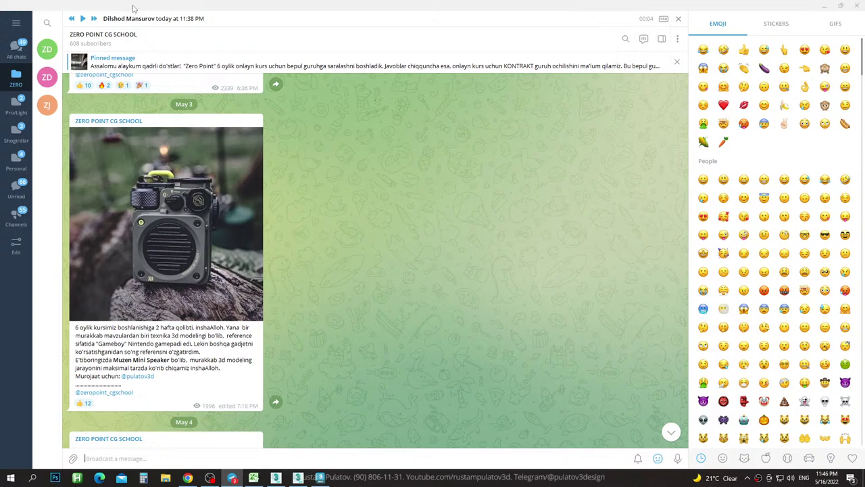
# Open the ZERO • POINT Shogirdlar group and scroll through its recent messages.
pyautogui.click(16, 134)
pyautogui.click(48, 55)
pyautogui.scroll(-5, 318, 325)
pyautogui.scroll(-5, 319, 326)
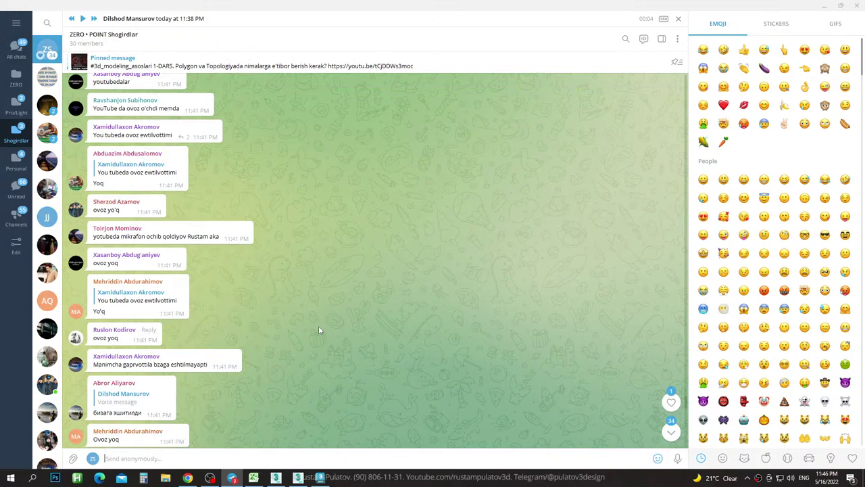
pyautogui.scroll(-5, 318, 326)
pyautogui.scroll(-5, 322, 327)
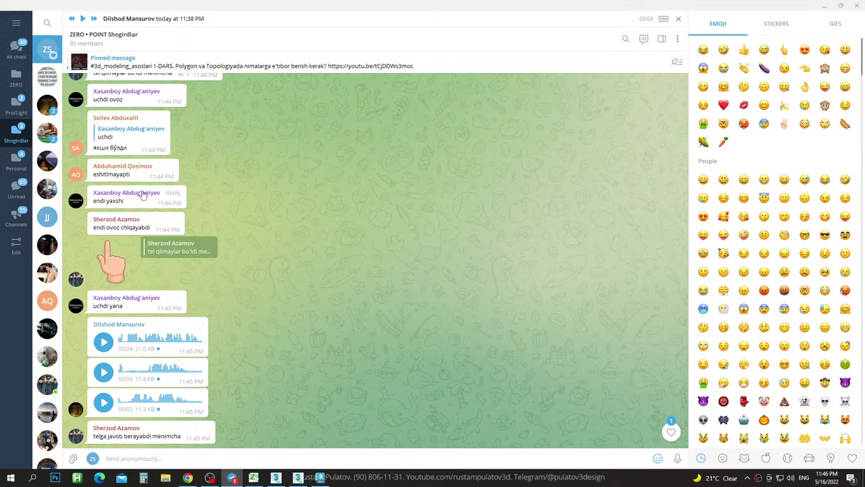
# Open ZERO • PRO Chat from the Pro/Light folder, then minimize Telegram.
pyautogui.click(16, 108)
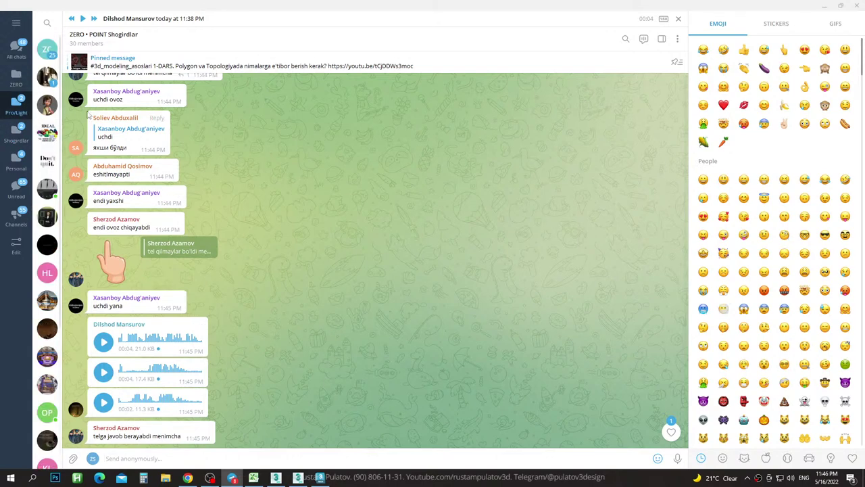
pyautogui.click(47, 76)
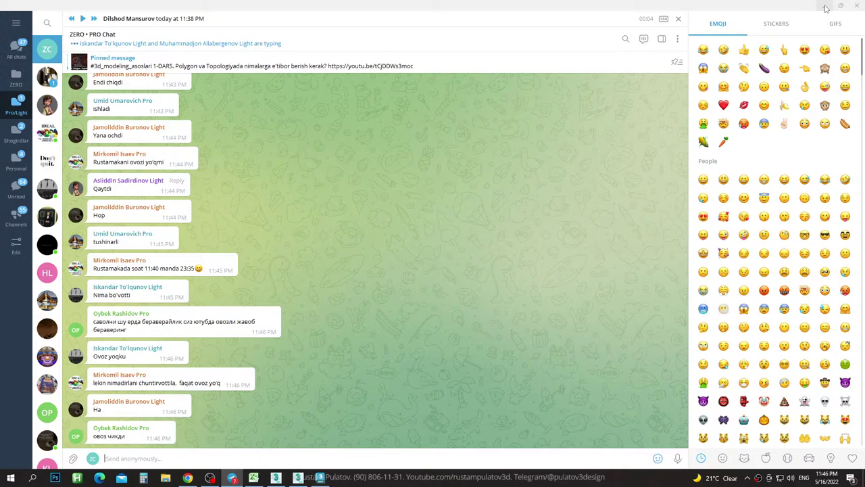
pyautogui.click(826, 8)
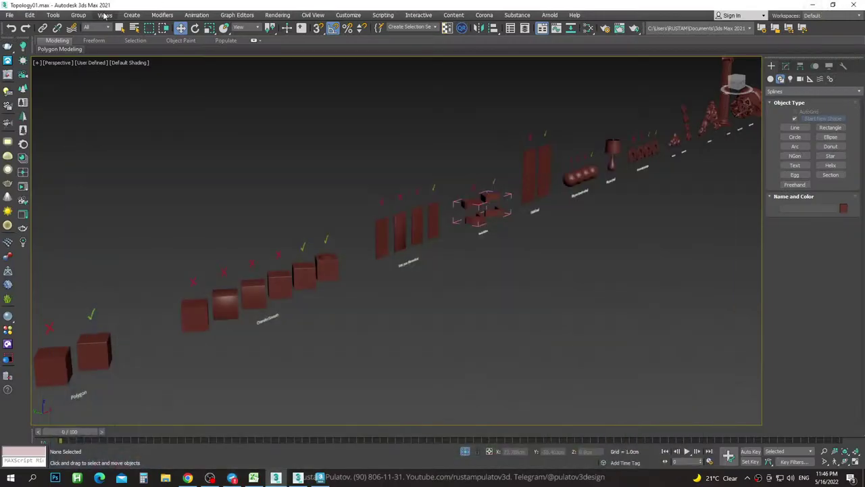
# Minimize both 3ds Max windows and delete the two archives and two folders from the desktop.
pyautogui.click(814, 7)
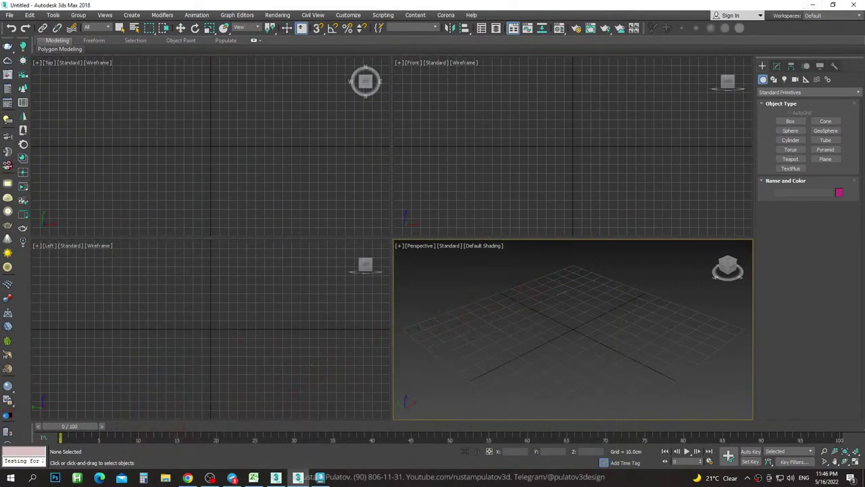
pyautogui.click(813, 5)
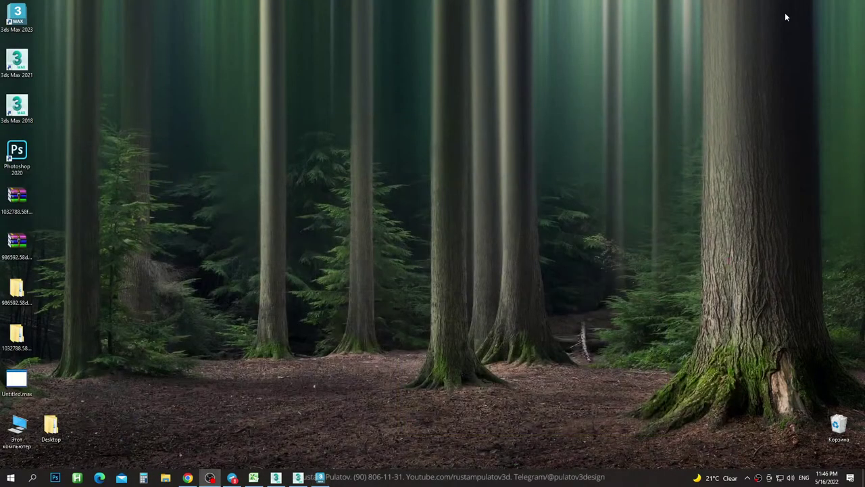
pyautogui.moveTo(65, 199); pyautogui.dragTo(3, 337)
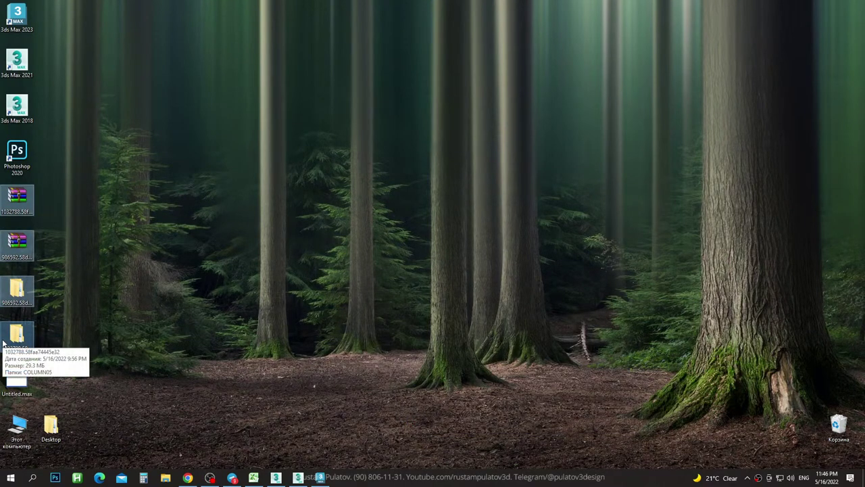
pyautogui.press('Delete')
pyautogui.press('Return')
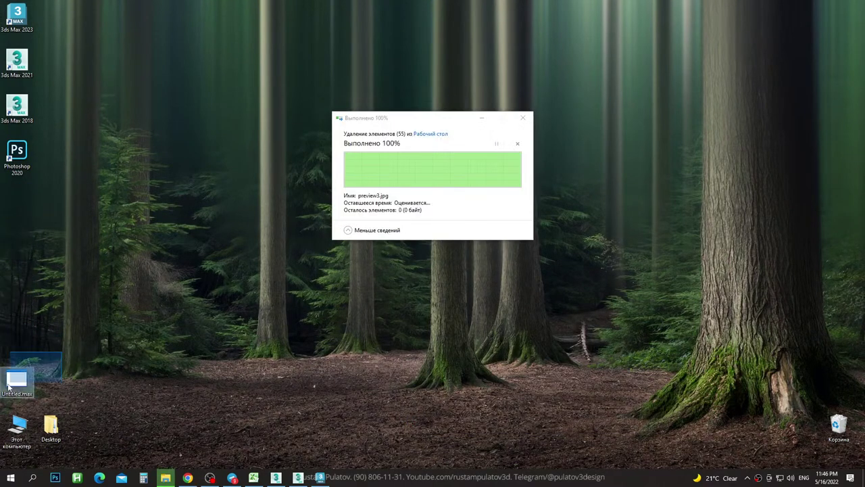
# Delete Untitled.max from the desktop.
pyautogui.click(12, 383)
pyautogui.press('Delete')
pyautogui.press('Return')
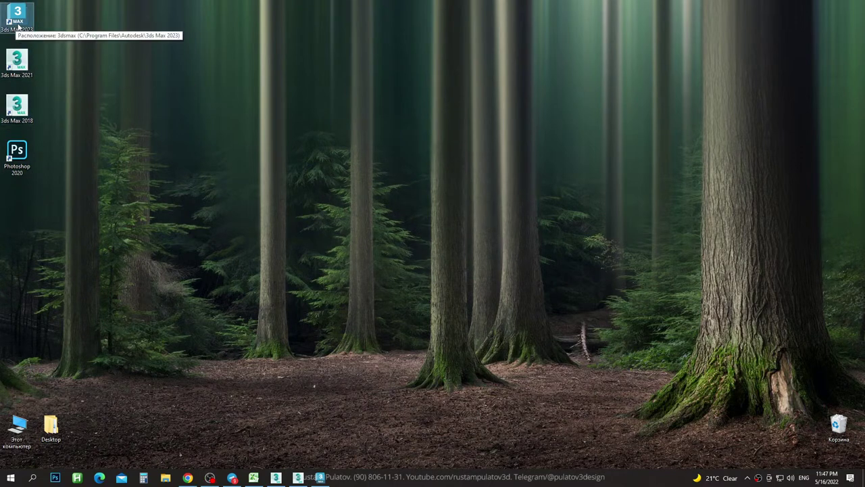
pyautogui.click(25, 122)
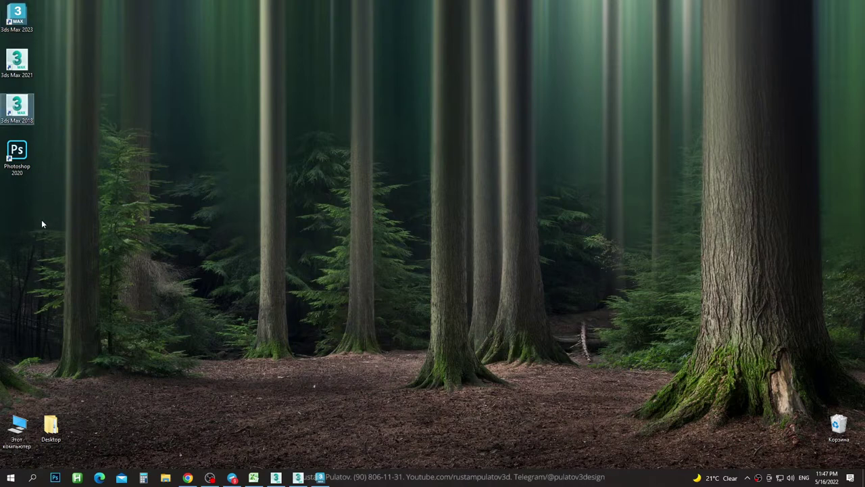
pyautogui.press('Up')
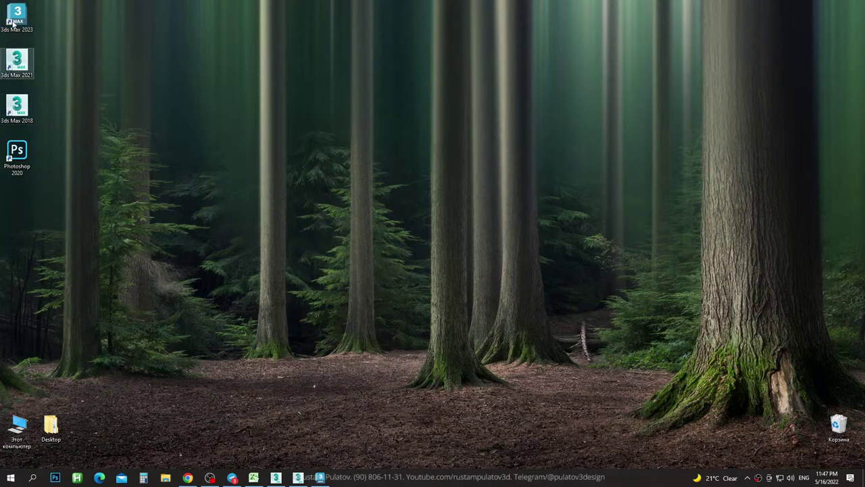
pyautogui.press('Up')
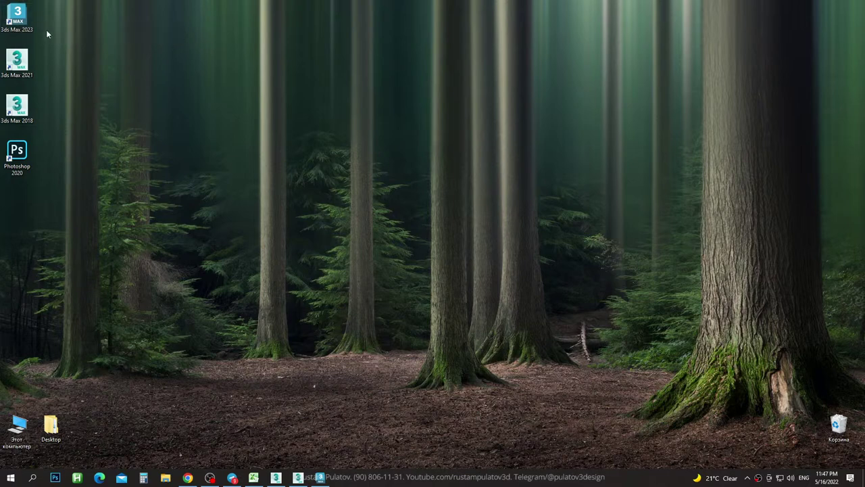
pyautogui.click(98, 52)
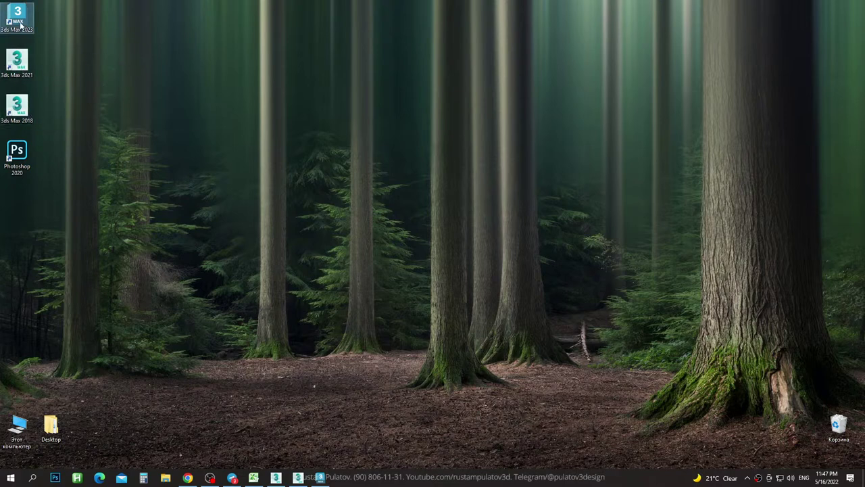
pyautogui.click(506, 238)
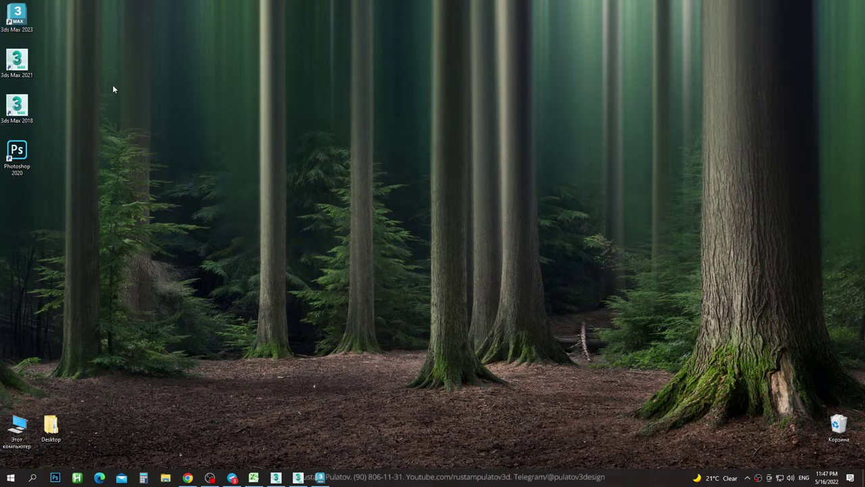
pyautogui.click(16, 17)
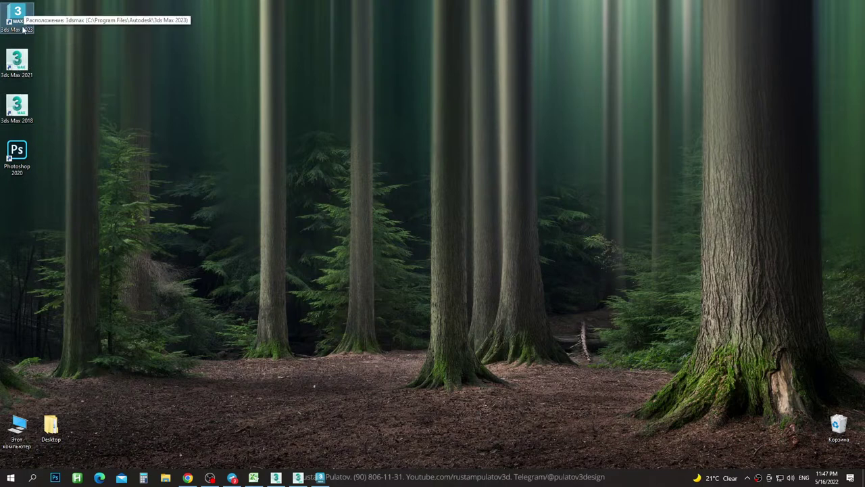
pyautogui.click(26, 68)
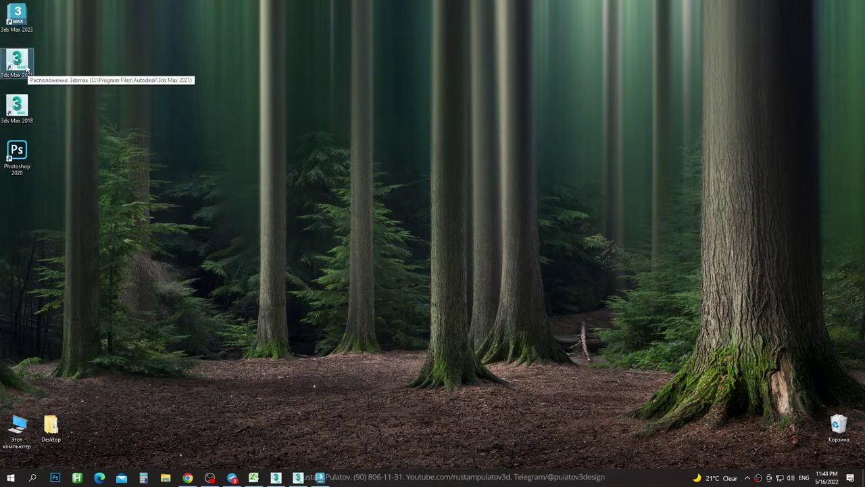
pyautogui.click(24, 27)
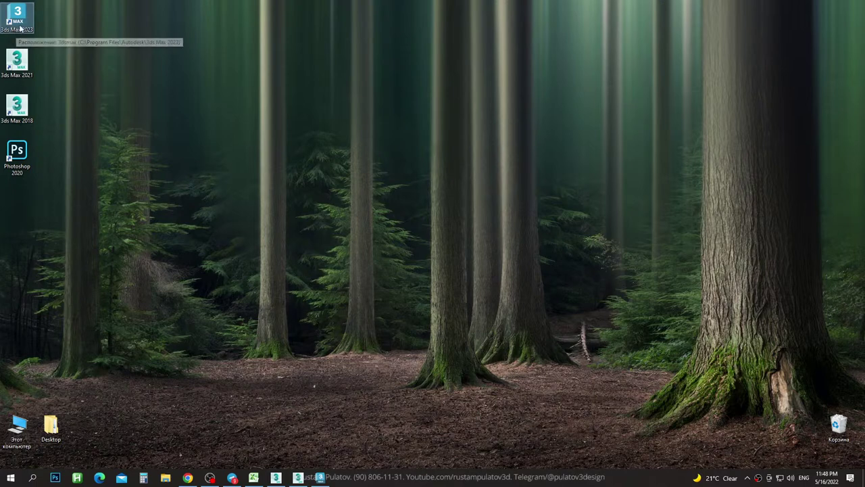
# Restore Telegram and scroll through the ZERO • POINT Shogirdlar group in the Shogirdlar folder.
pyautogui.click(232, 477)
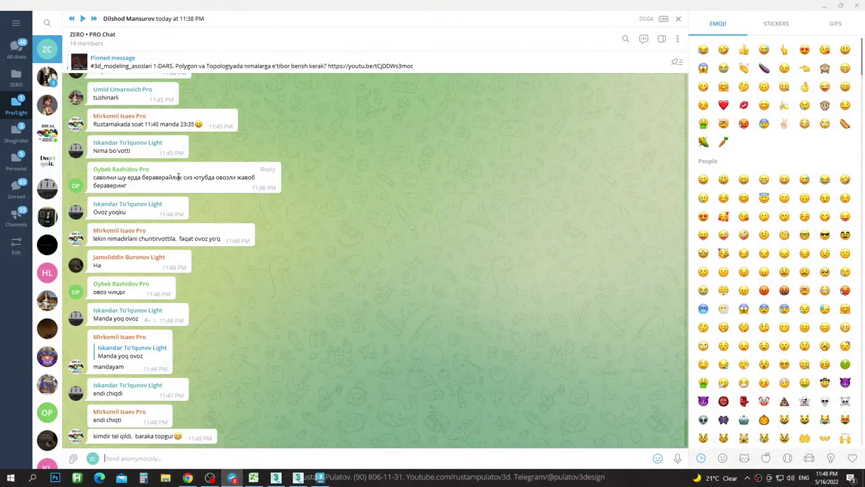
pyautogui.moveTo(128, 288)
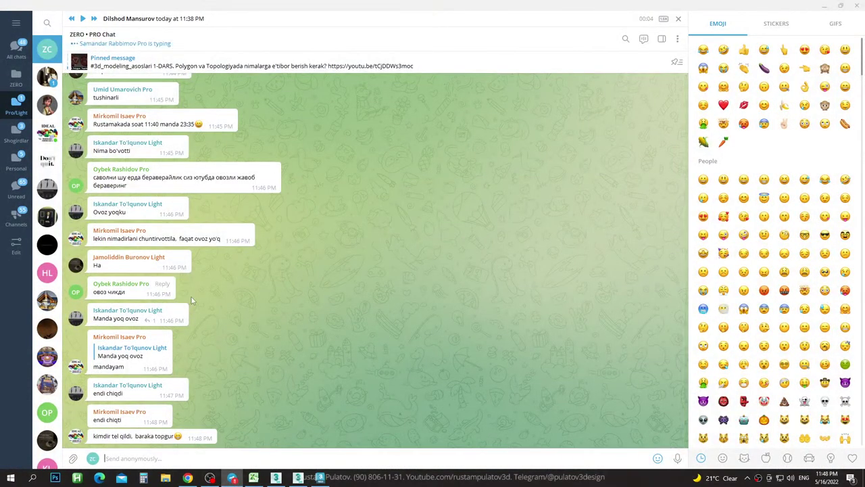
pyautogui.scroll(1, 199, 288)
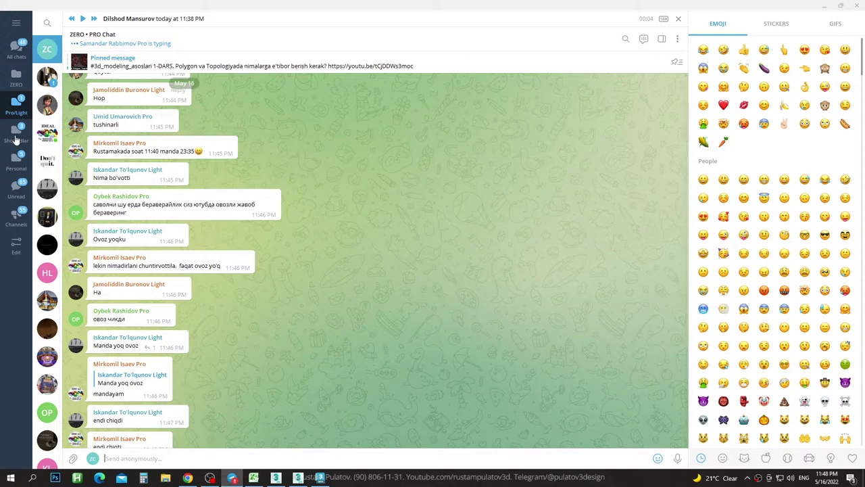
pyautogui.click(17, 133)
pyautogui.click(47, 50)
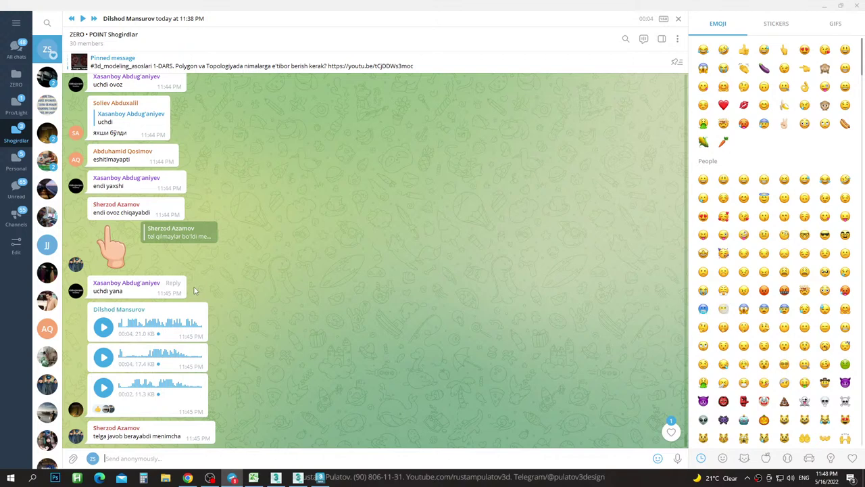
pyautogui.scroll(3, 194, 290)
pyautogui.scroll(1, 194, 290)
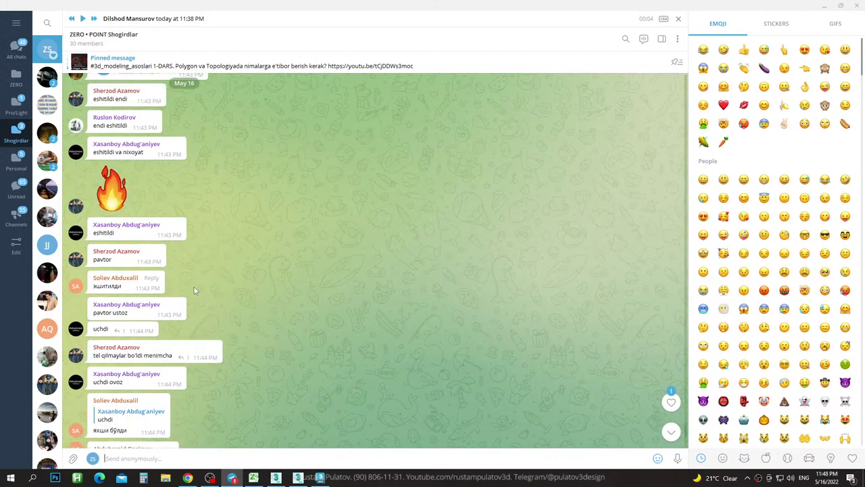
pyautogui.scroll(-4, 194, 290)
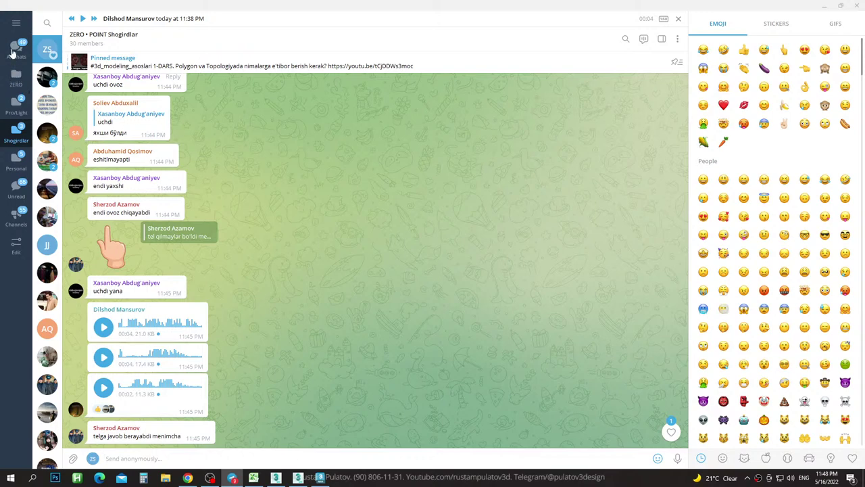
# Search for 'zero' and open the ZERO POINT CG SCHOOL channel.
pyautogui.click(47, 24)
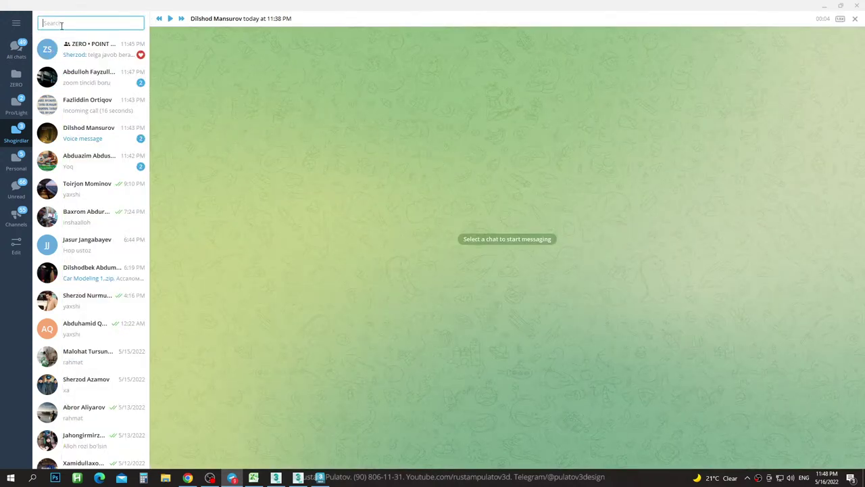
pyautogui.write('zero')
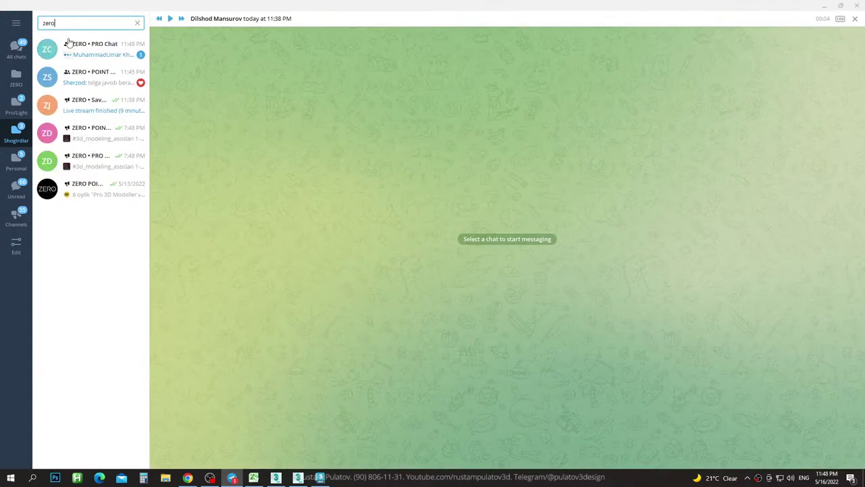
pyautogui.click(76, 194)
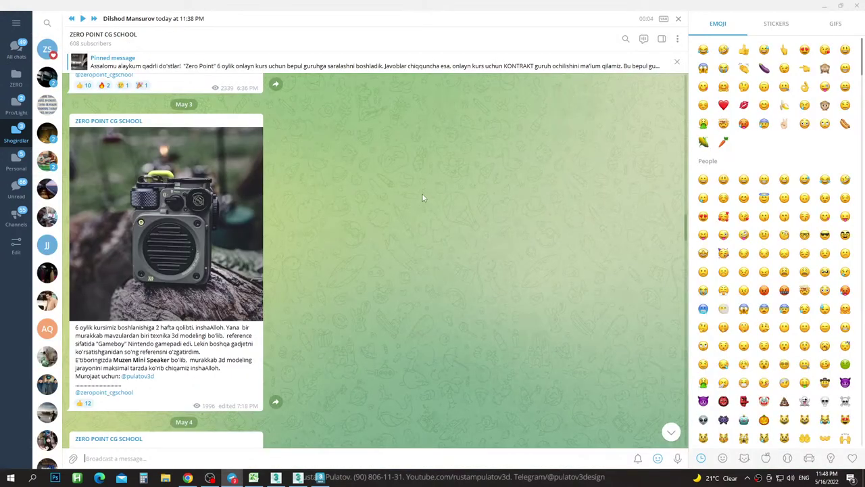
# Scroll through the channel's posts down to the May 5 furniture reference post.
pyautogui.scroll(1, 403, 218)
pyautogui.scroll(-2, 402, 218)
pyautogui.scroll(-2, 402, 217)
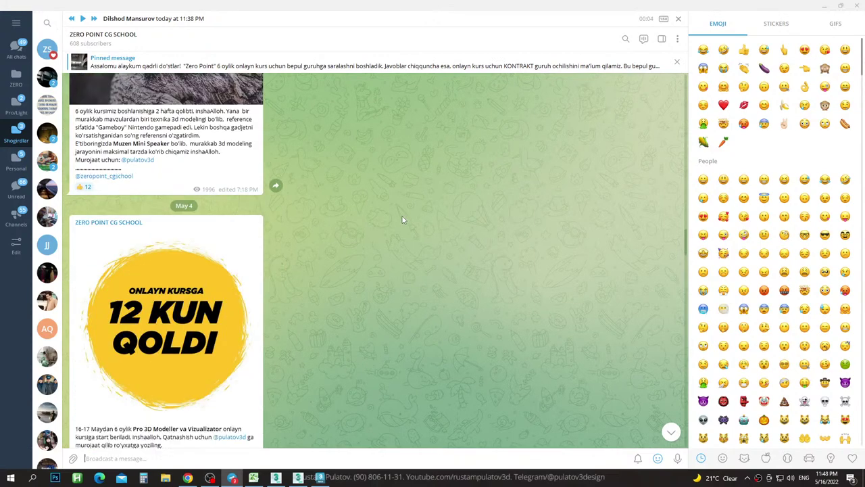
pyautogui.scroll(1, 402, 217)
pyautogui.scroll(3, 402, 217)
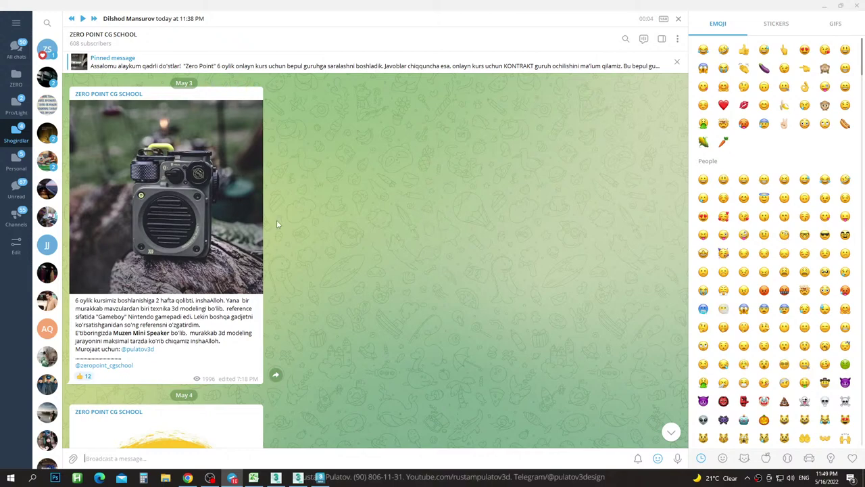
pyautogui.scroll(-5, 277, 222)
pyautogui.scroll(-2, 278, 214)
pyautogui.scroll(-1, 281, 213)
pyautogui.scroll(1, 282, 213)
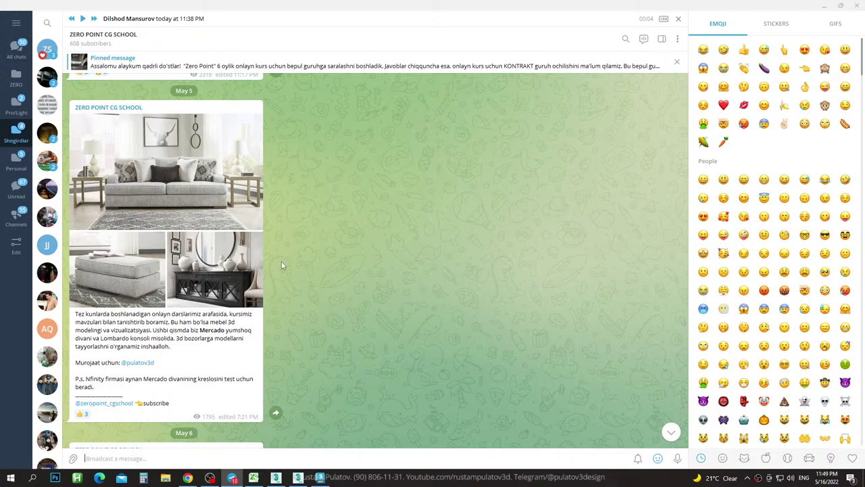
pyautogui.click(231, 273)
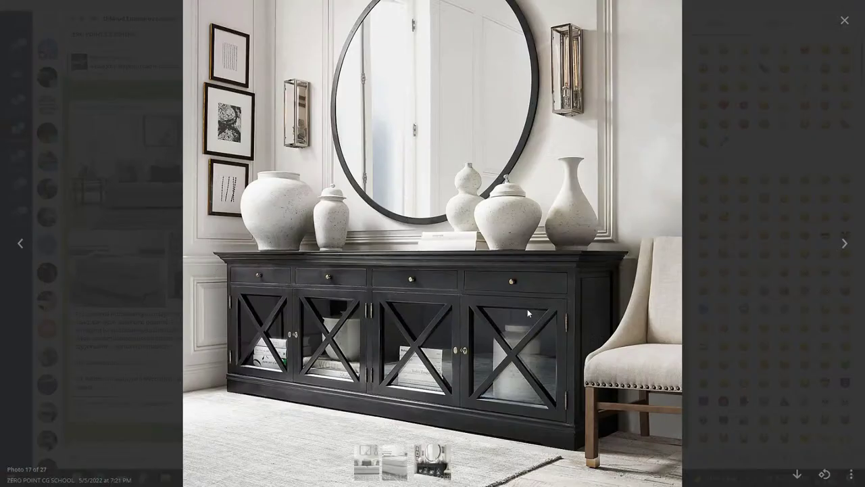
pyautogui.click(702, 239)
pyautogui.click(125, 281)
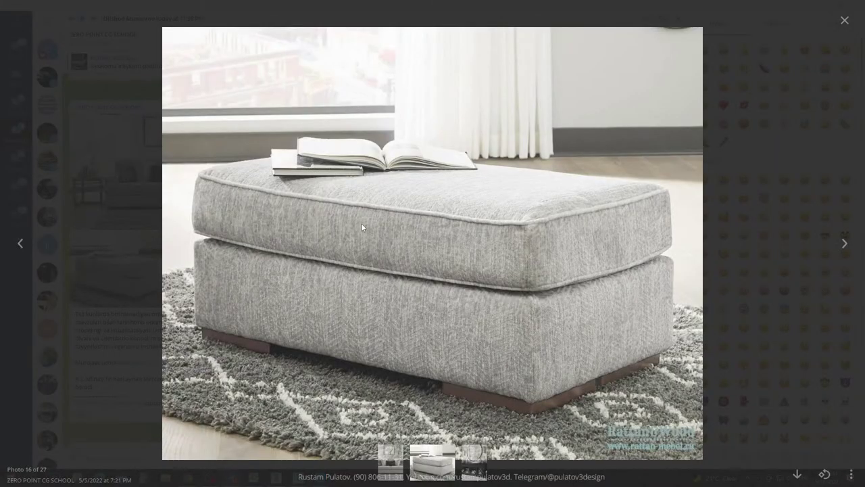
pyautogui.press('Right')
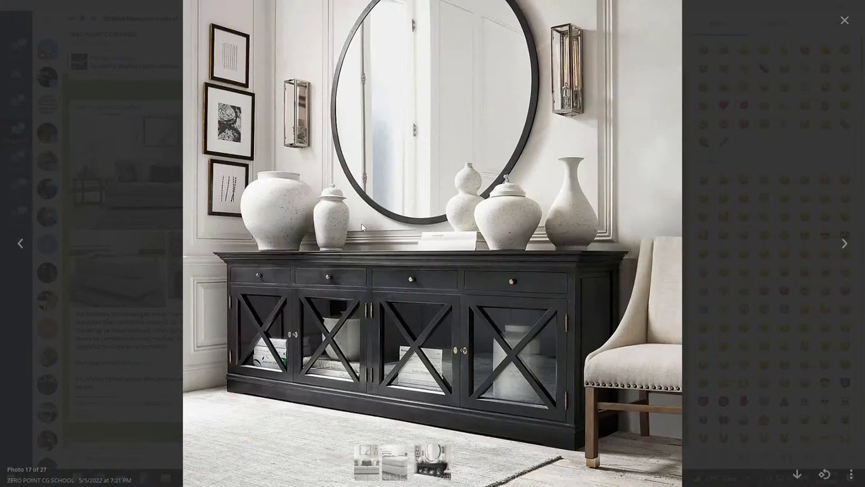
pyautogui.press('Left')
pyautogui.press('Left')
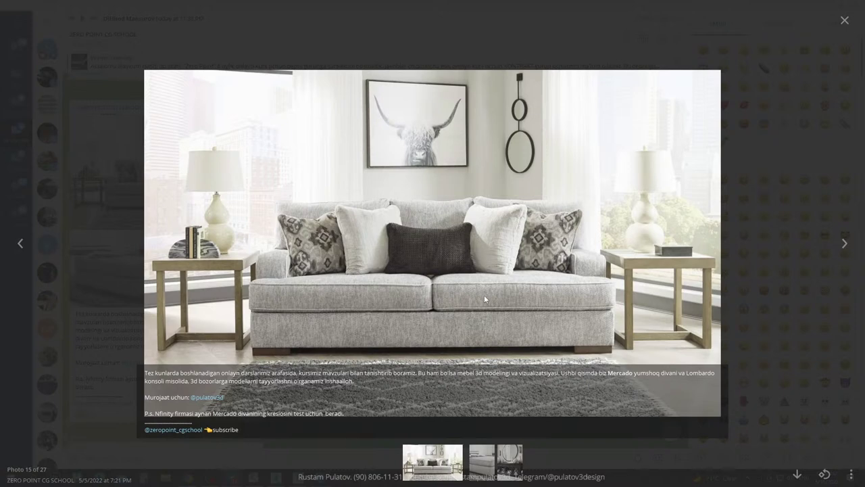
pyautogui.press('Right')
pyautogui.press('Right')
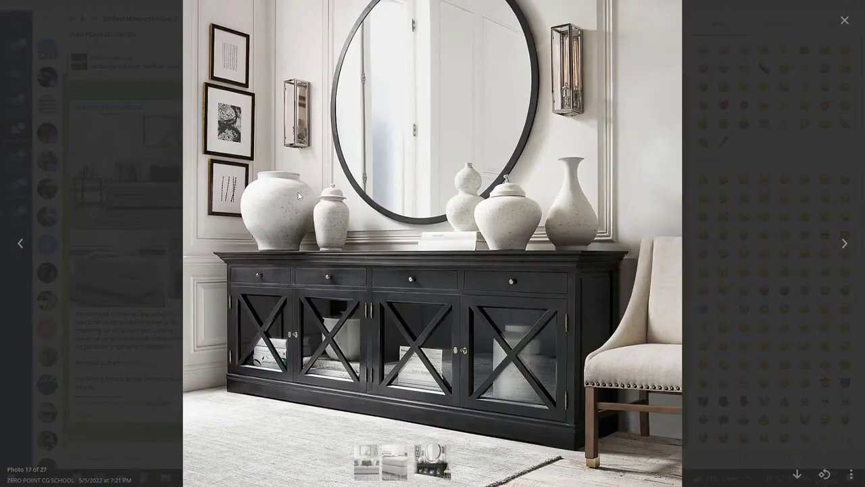
pyautogui.press('Left')
pyautogui.press('Left')
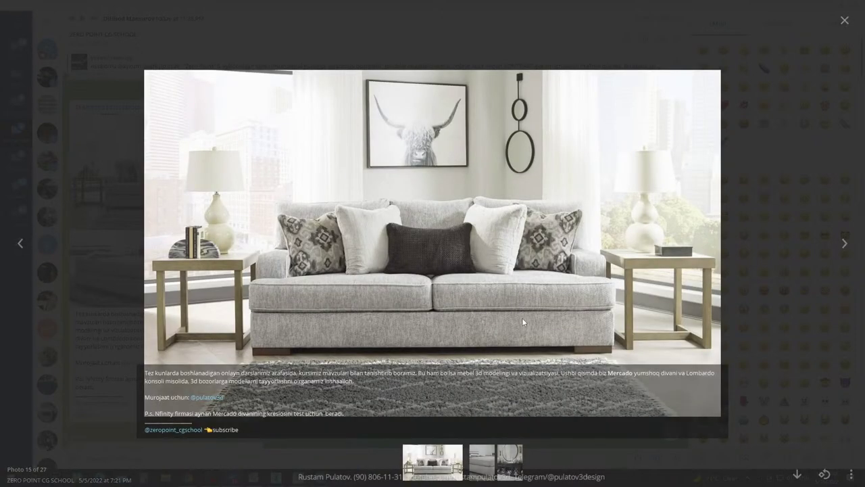
pyautogui.press('Right')
pyautogui.press('Right')
pyautogui.press('Left')
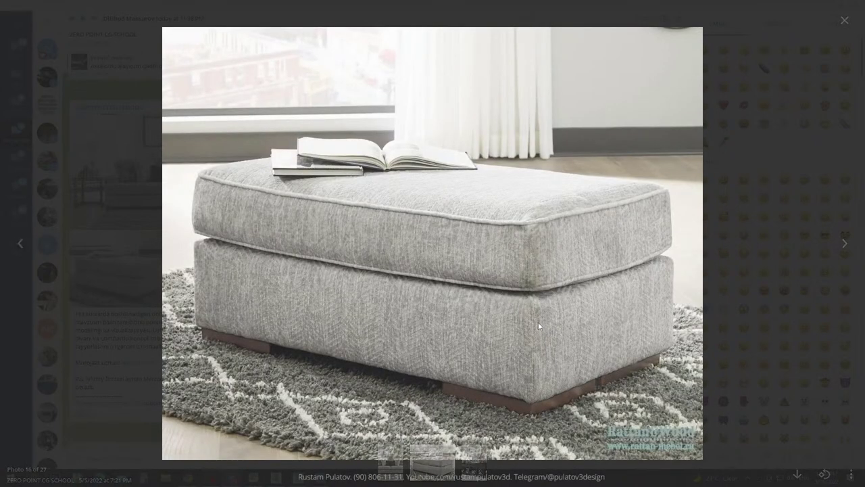
pyautogui.press('Right')
pyautogui.press('Left')
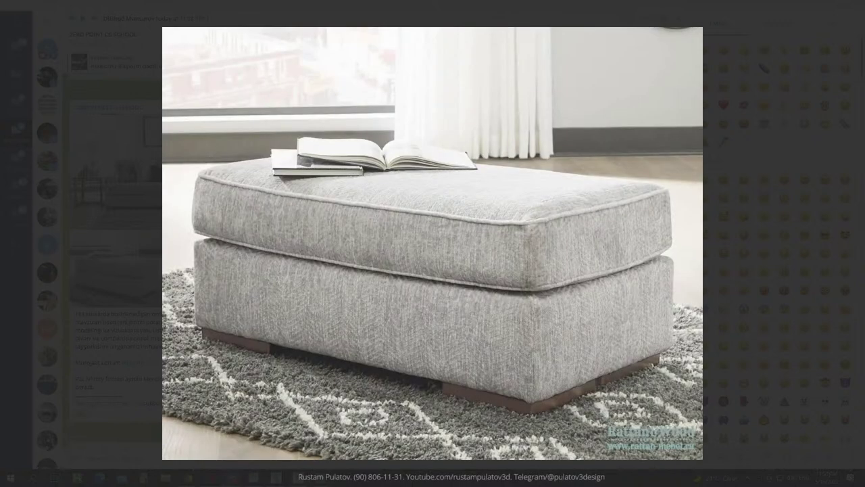
pyautogui.press('Left')
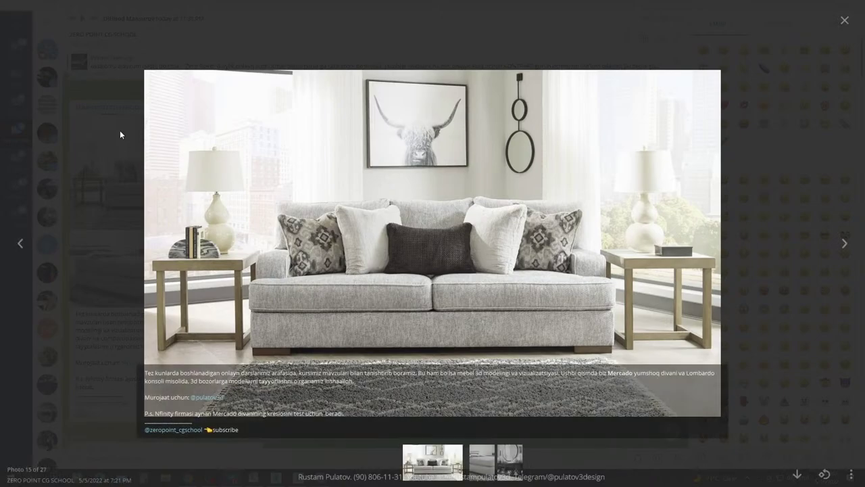
pyautogui.click(120, 130)
# Scroll to the May 7 ornament post and open its photo full size.
pyautogui.scroll(5, 174, 270)
pyautogui.scroll(-1, 173, 272)
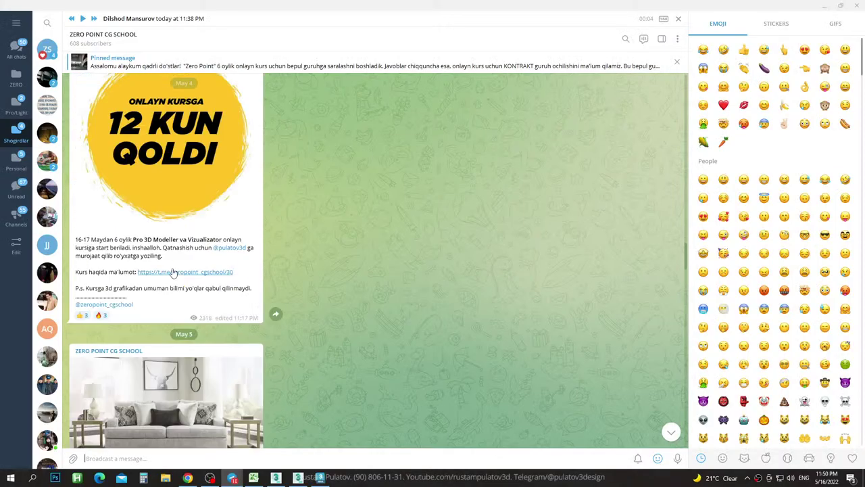
pyautogui.scroll(-3, 174, 272)
pyautogui.scroll(-4, 173, 271)
pyautogui.scroll(3, 173, 271)
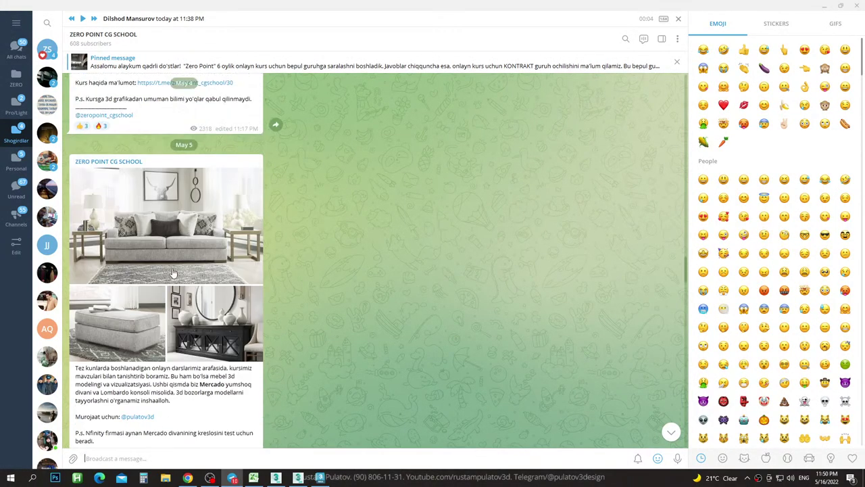
pyautogui.scroll(-2, 176, 273)
pyautogui.scroll(-1, 180, 276)
pyautogui.scroll(2, 180, 273)
pyautogui.scroll(-5, 197, 284)
pyautogui.scroll(-1, 197, 286)
pyautogui.scroll(-4, 199, 277)
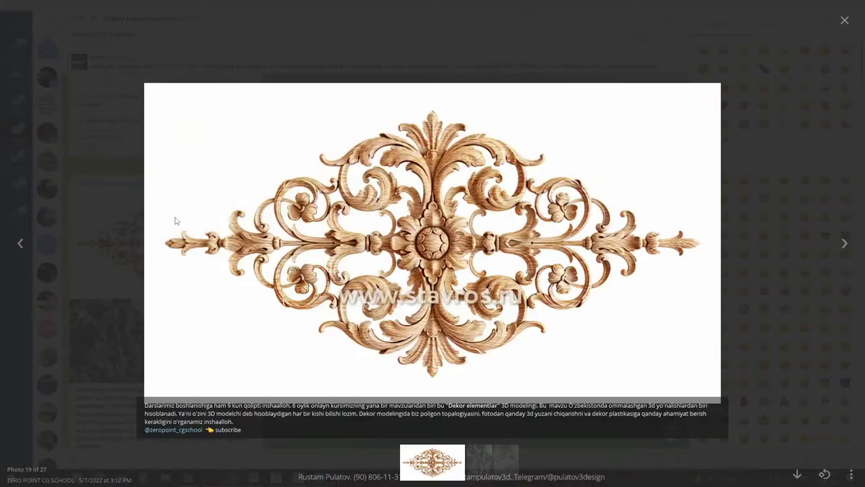
pyautogui.click(175, 221)
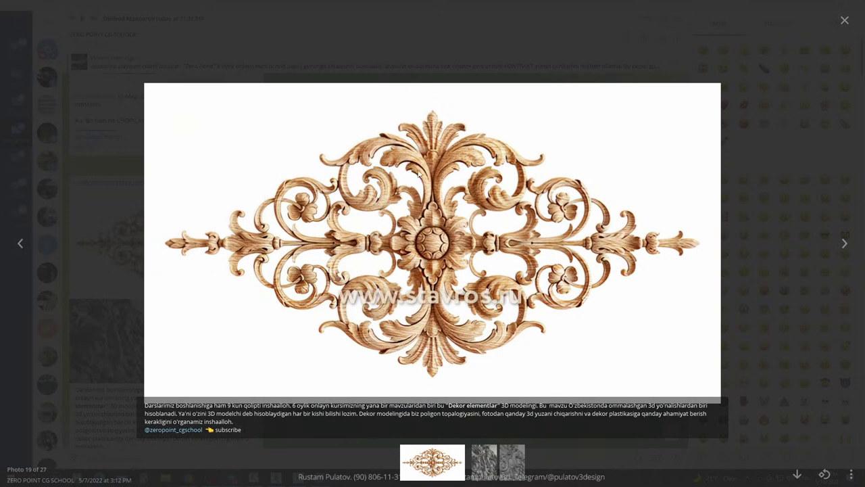
# Close the ornament photo and scroll back up to the May 3 speaker post.
pyautogui.click(475, 77)
pyautogui.scroll(2, 252, 303)
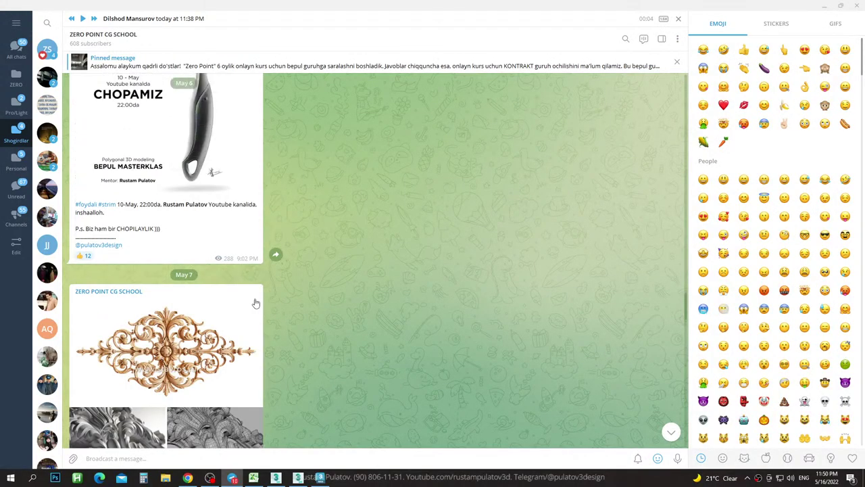
pyautogui.scroll(2, 255, 303)
pyautogui.scroll(2, 256, 303)
pyautogui.scroll(-2, 256, 302)
pyautogui.scroll(-2, 254, 301)
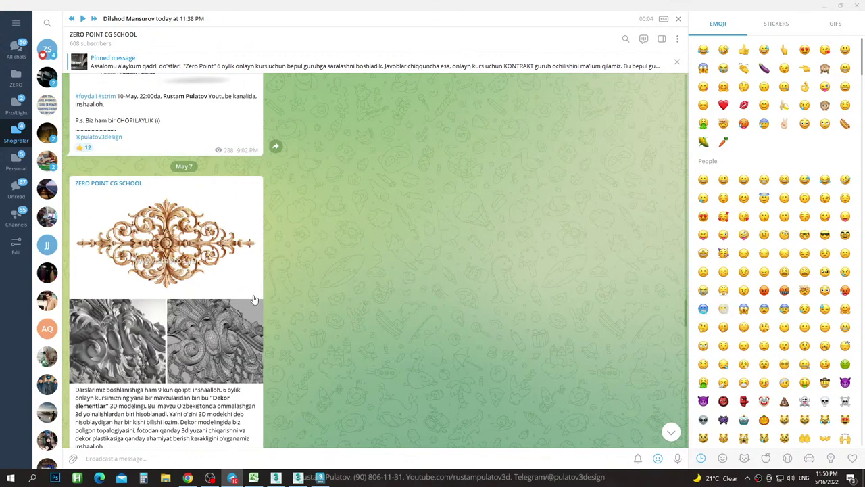
pyautogui.scroll(2, 253, 298)
pyautogui.scroll(2, 255, 299)
pyautogui.scroll(1, 250, 301)
pyautogui.scroll(-3, 245, 303)
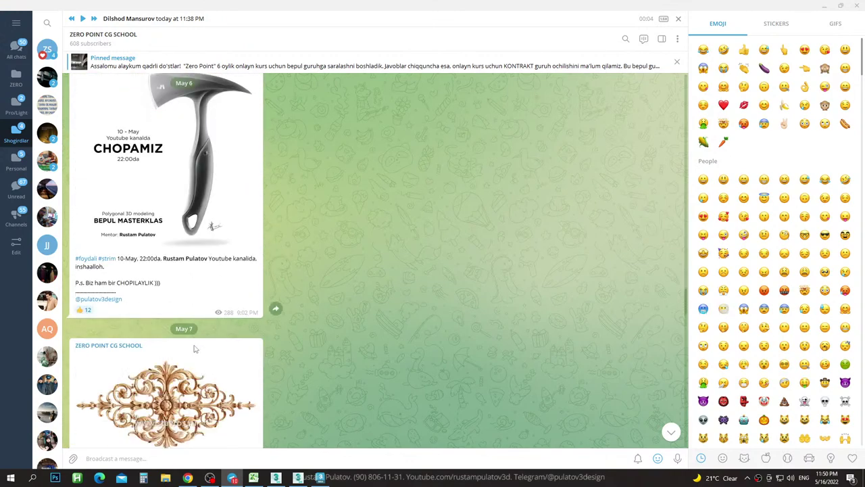
pyautogui.scroll(7, 223, 318)
pyautogui.scroll(3, 215, 323)
pyautogui.scroll(3, 203, 297)
pyautogui.scroll(3, 182, 264)
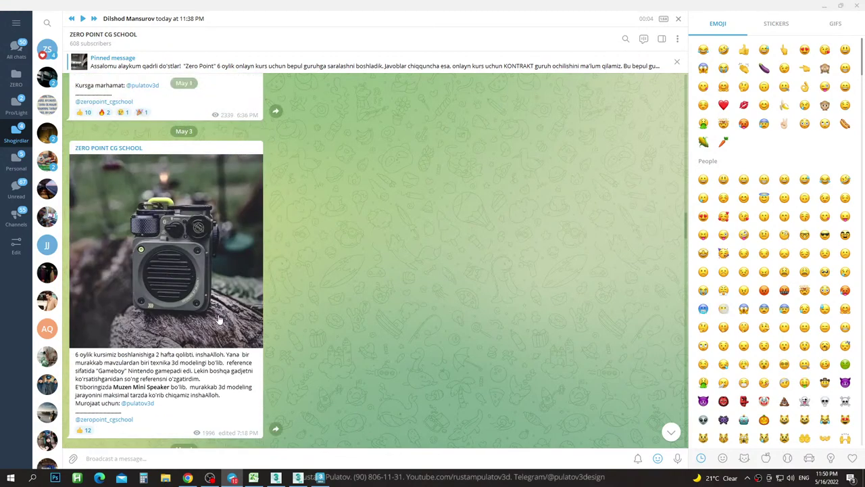
pyautogui.click(171, 241)
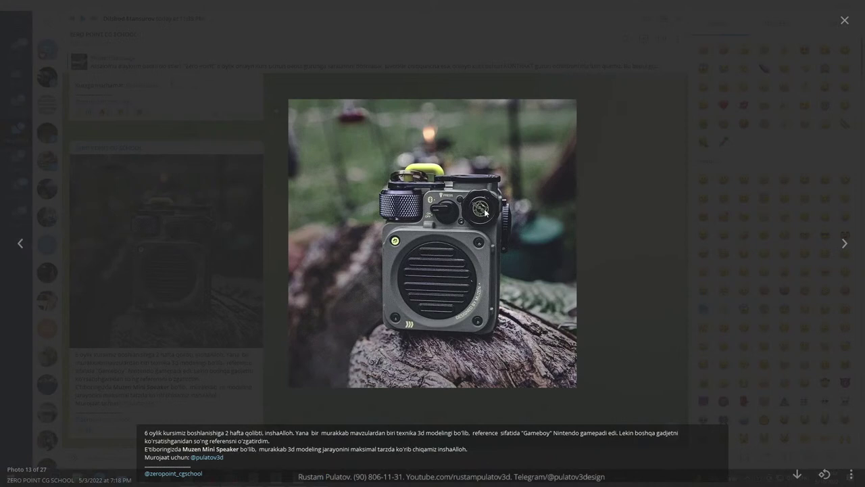
pyautogui.keyDown('ctrl'); pyautogui.scroll(2, 466, 210); pyautogui.keyUp('ctrl')
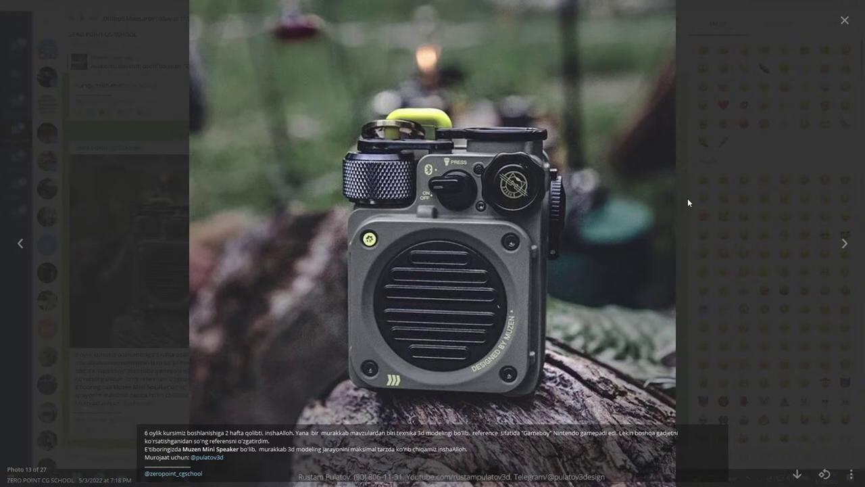
# Close the speaker photo and open the May 1 Shelby Cobra car photo full screen.
pyautogui.click(689, 152)
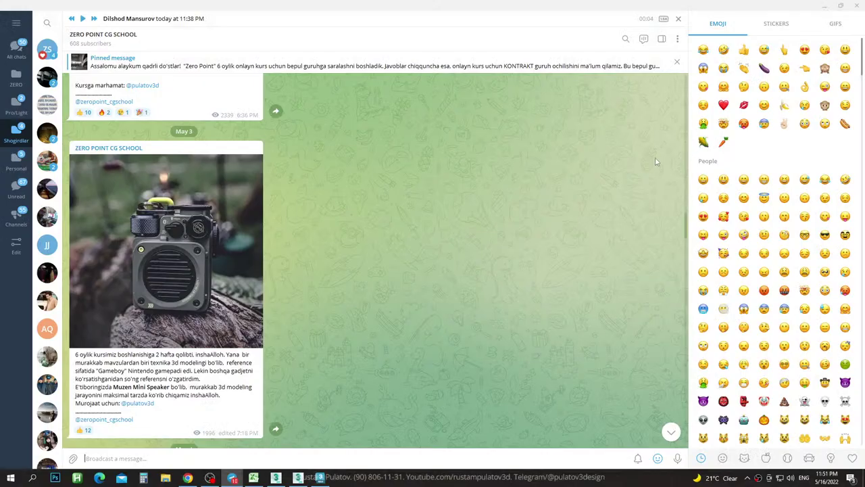
pyautogui.scroll(3, 281, 216)
pyautogui.scroll(3, 282, 216)
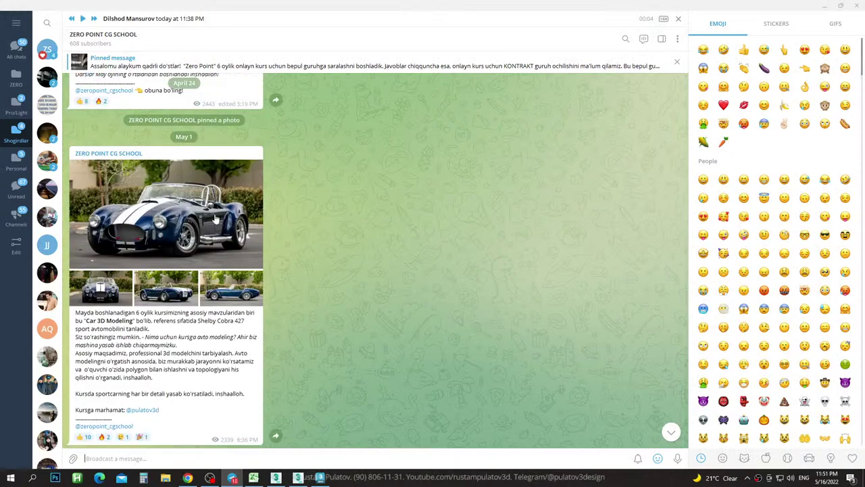
pyautogui.click(146, 216)
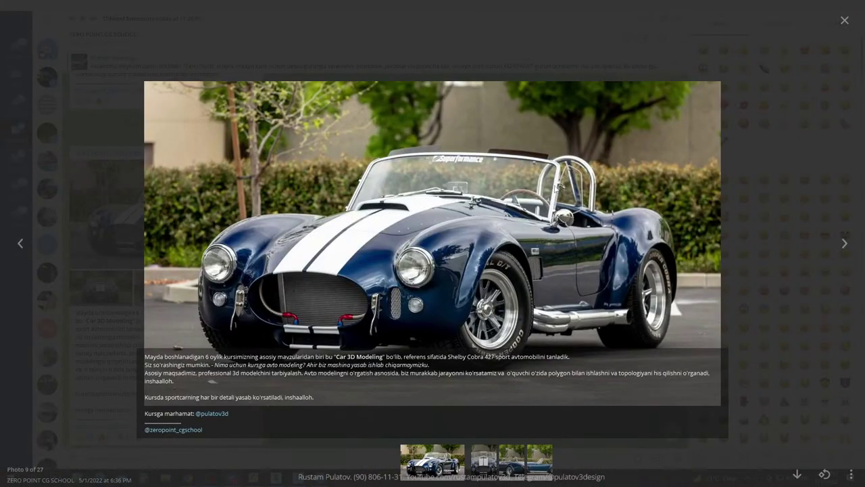
# Flip through the car's front, rear and side view photos.
pyautogui.click(460, 267)
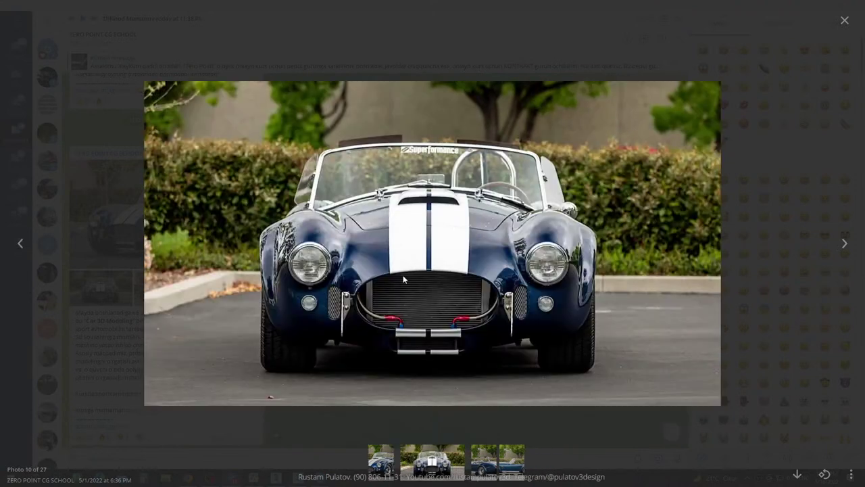
pyautogui.click(510, 228)
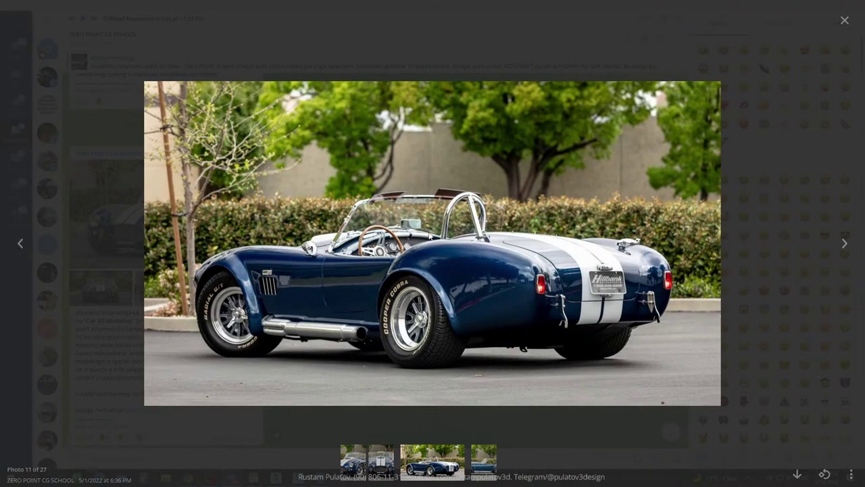
pyautogui.press('Right')
pyautogui.press('Right')
pyautogui.press('Left')
pyautogui.press('Left')
pyautogui.press('Left')
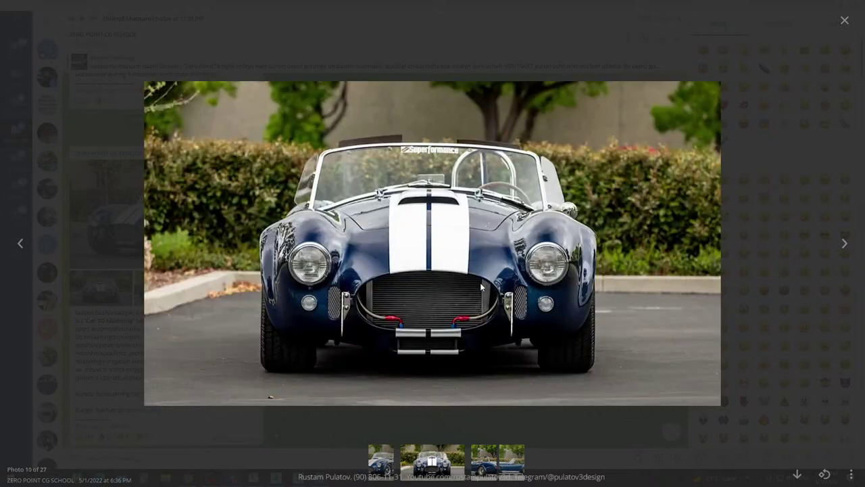
pyautogui.press('Right')
pyautogui.press('Right')
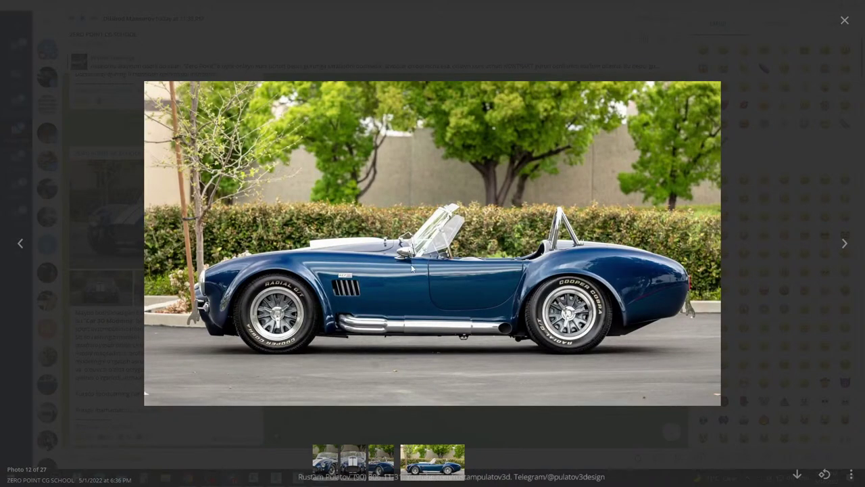
# Zoom and pan around the car's side view, then close the photo viewer.
pyautogui.keyDown('ctrl'); pyautogui.scroll(2, 573, 322); pyautogui.keyUp('ctrl')
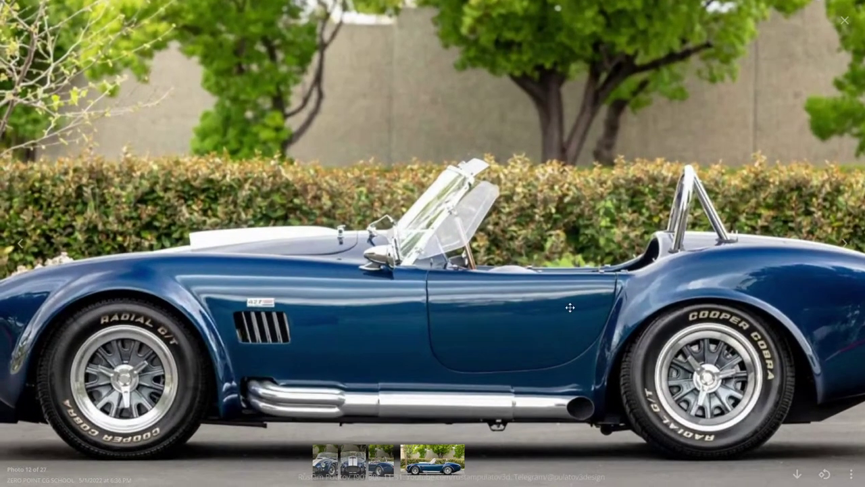
pyautogui.moveTo(570, 308); pyautogui.dragTo(548, 240)
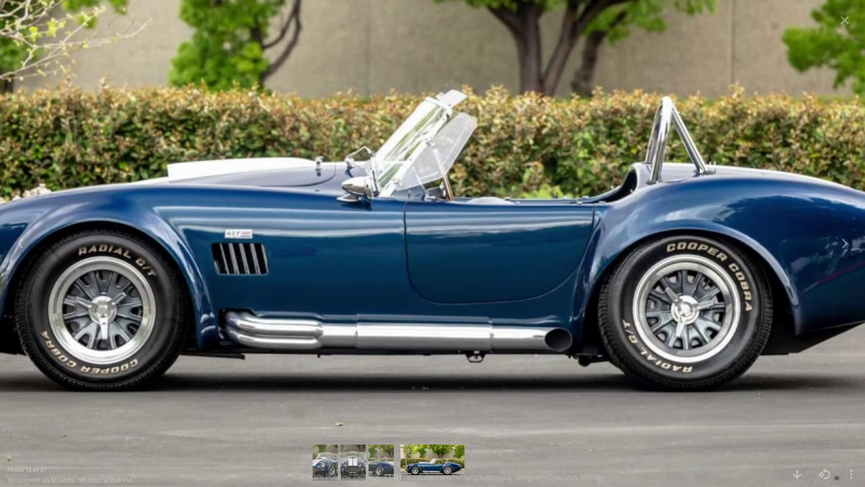
pyautogui.hscroll(-1, 98, 229)
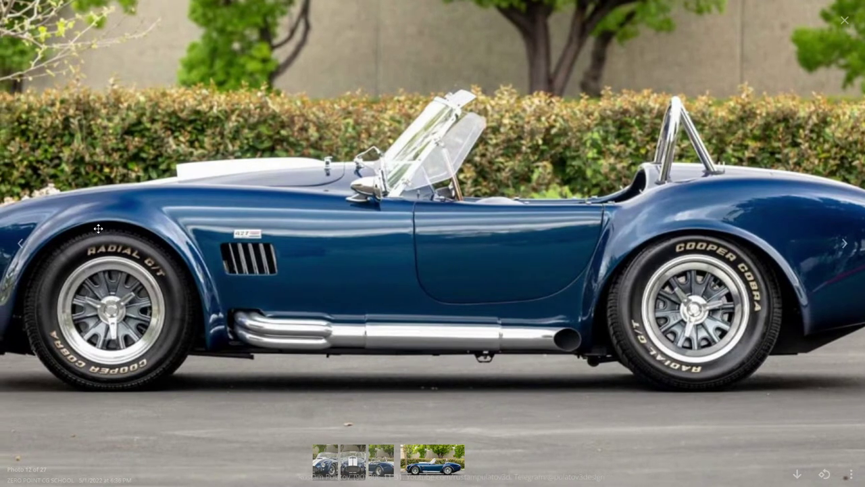
pyautogui.hscroll(-2, 98, 229)
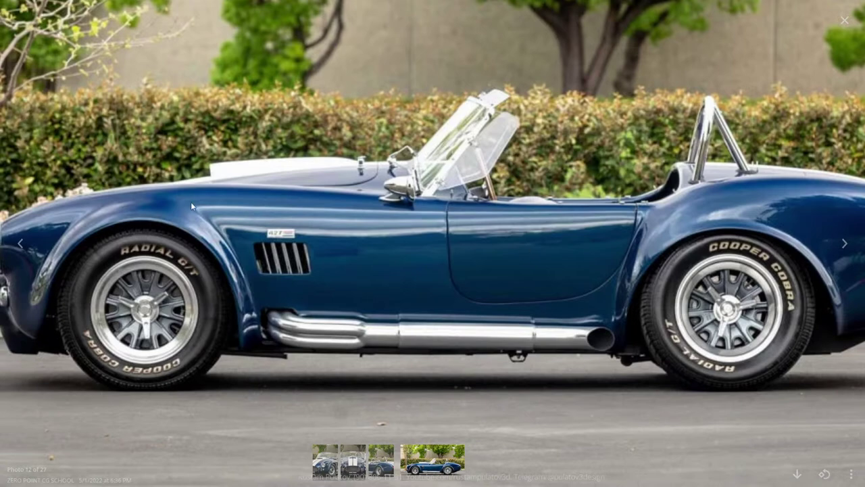
pyautogui.moveTo(190, 201); pyautogui.dragTo(264, 227)
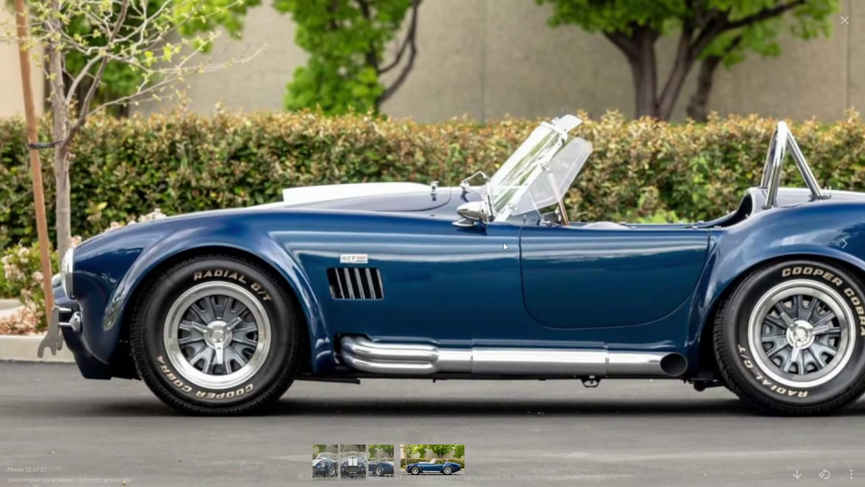
pyautogui.keyDown('ctrl'); pyautogui.scroll(-1, 504, 247); pyautogui.keyUp('ctrl')
pyautogui.keyDown('ctrl'); pyautogui.scroll(-1, 504, 247); pyautogui.keyUp('ctrl')
pyautogui.scroll(1, 436, 274)
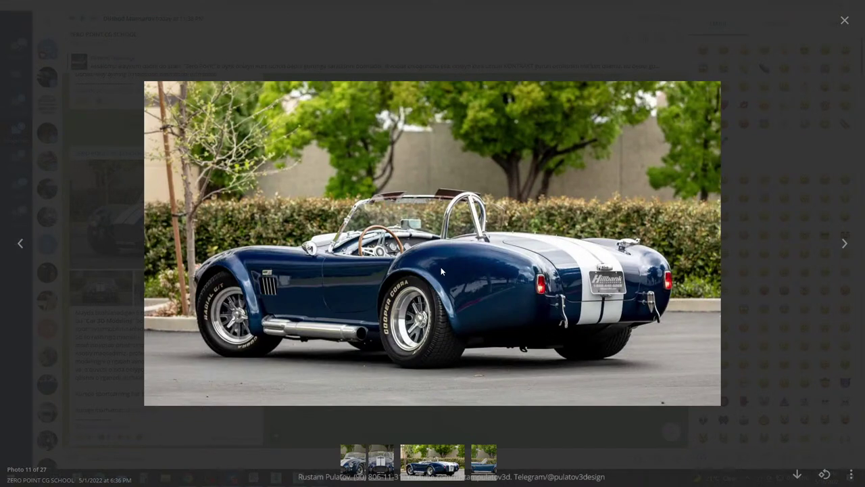
pyautogui.click(750, 232)
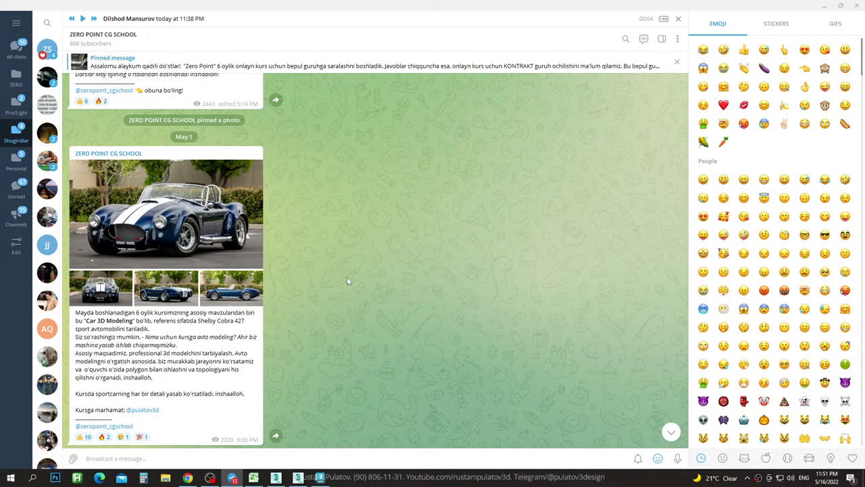
# Scroll to the May 7 opera-house post and open its photo full size.
pyautogui.scroll(3, 193, 257)
pyautogui.scroll(2, 192, 260)
pyautogui.scroll(2, 192, 265)
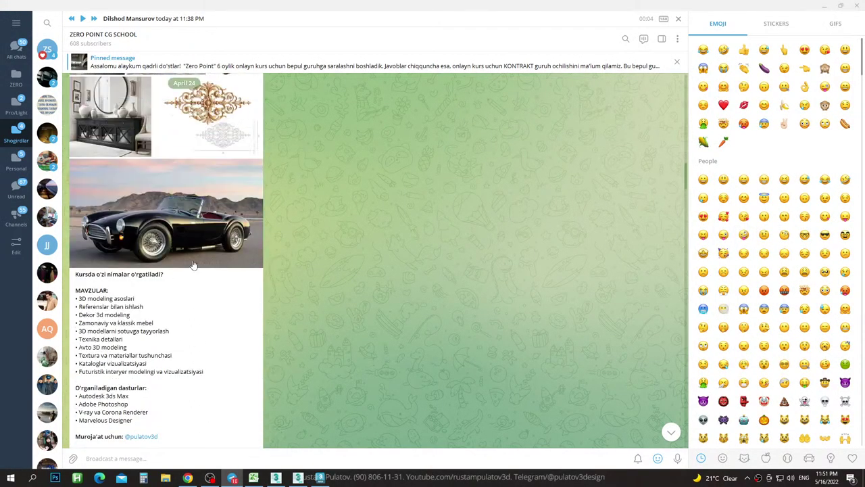
pyautogui.scroll(3, 192, 264)
pyautogui.scroll(3, 195, 260)
pyautogui.scroll(-3, 196, 258)
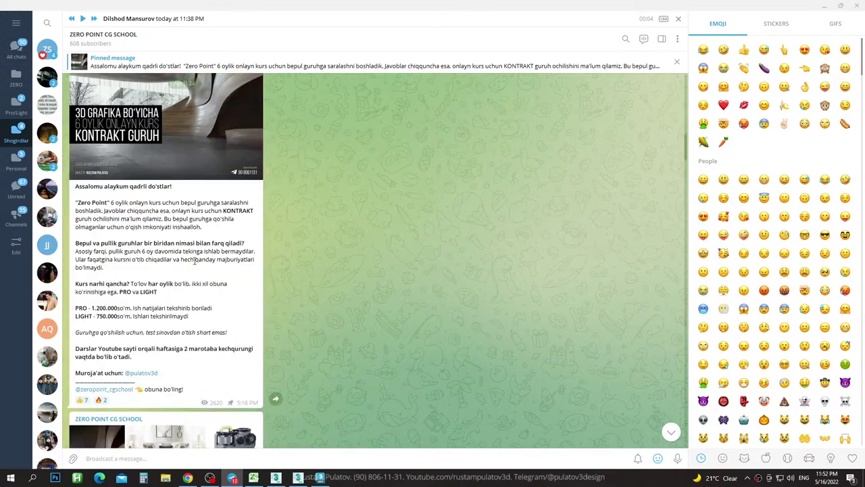
pyautogui.scroll(-3, 198, 257)
pyautogui.scroll(-3, 199, 256)
pyautogui.scroll(-3, 199, 255)
pyautogui.scroll(-3, 200, 254)
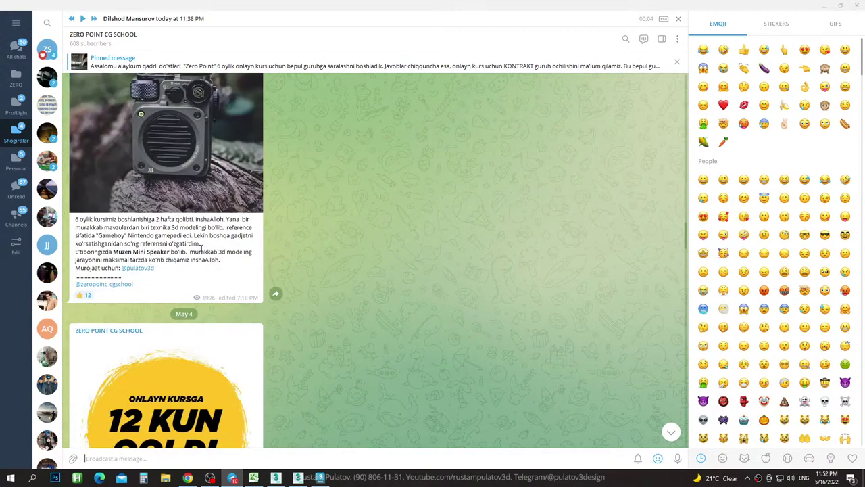
pyautogui.scroll(-3, 200, 252)
pyautogui.scroll(-3, 200, 253)
pyautogui.scroll(-3, 200, 253)
pyautogui.scroll(-3, 200, 253)
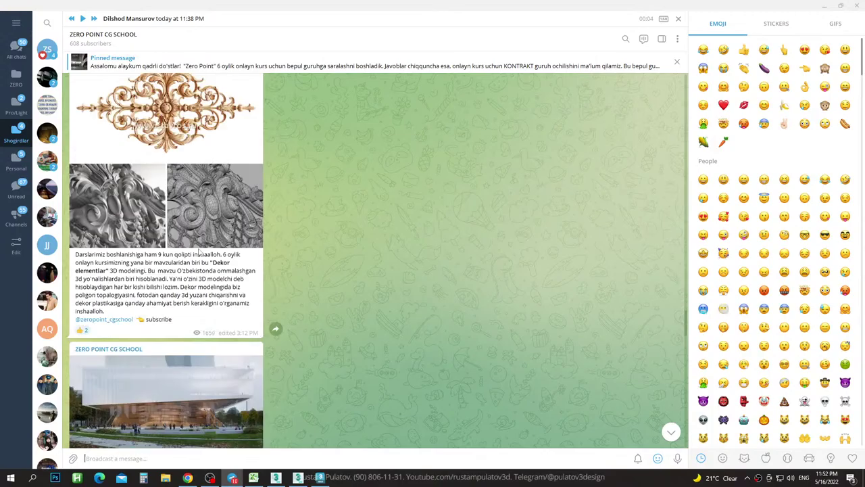
pyautogui.scroll(-3, 200, 254)
pyautogui.click(190, 191)
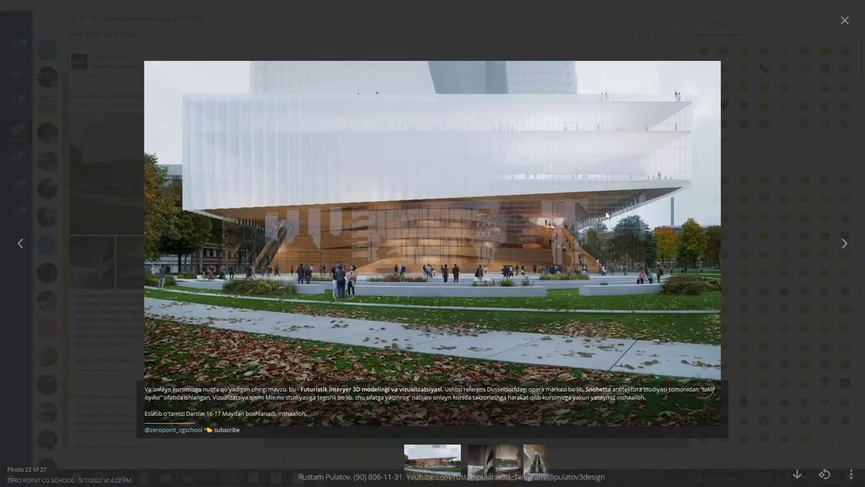
# Browse the opera house, wooden interior and escalator photos in the viewer.
pyautogui.click(446, 217)
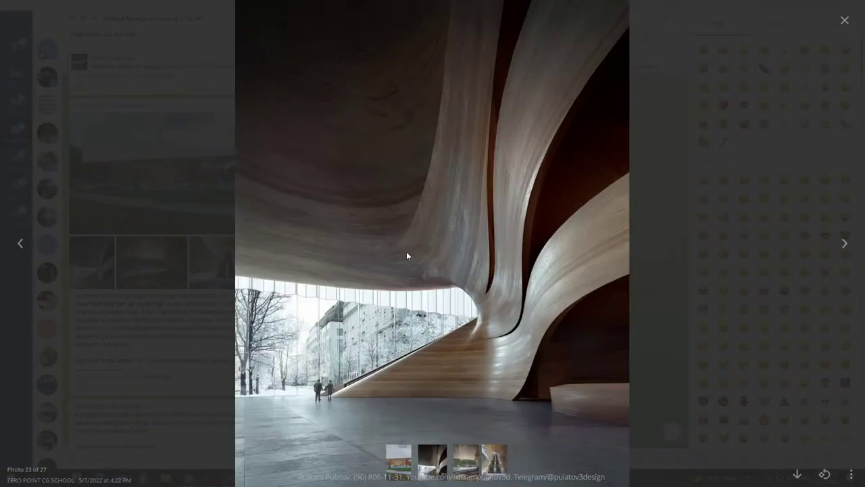
pyautogui.press('Left')
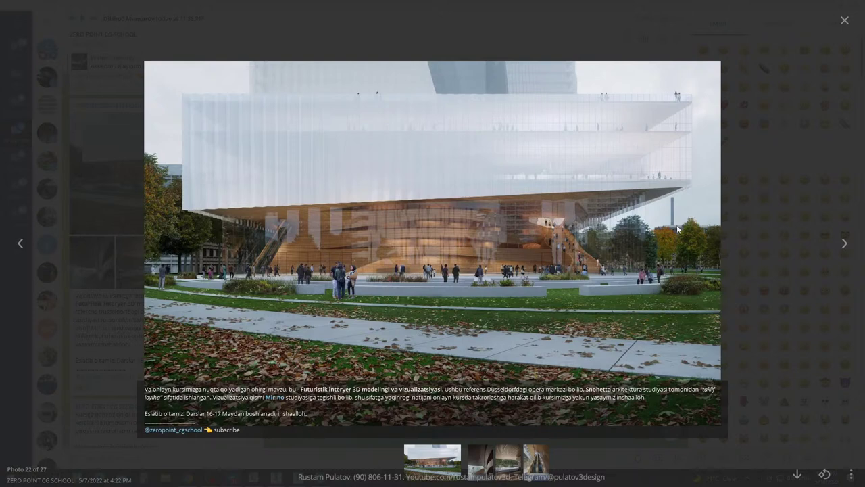
pyautogui.press('Right')
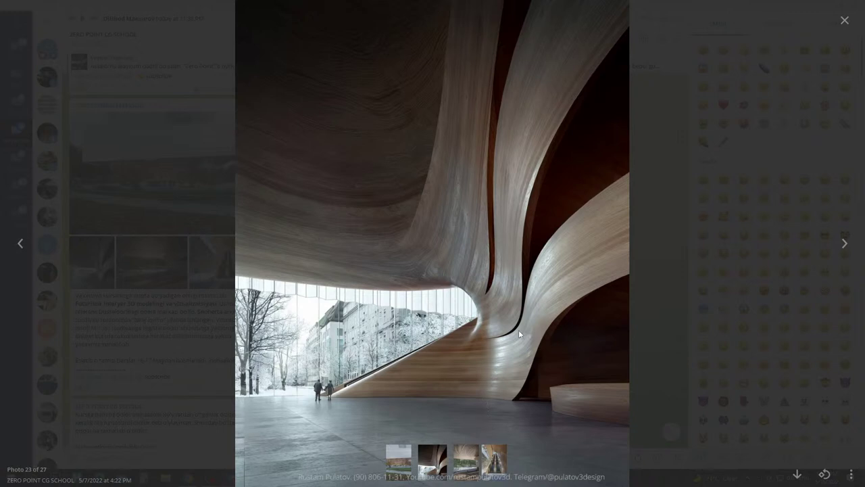
pyautogui.click(493, 363)
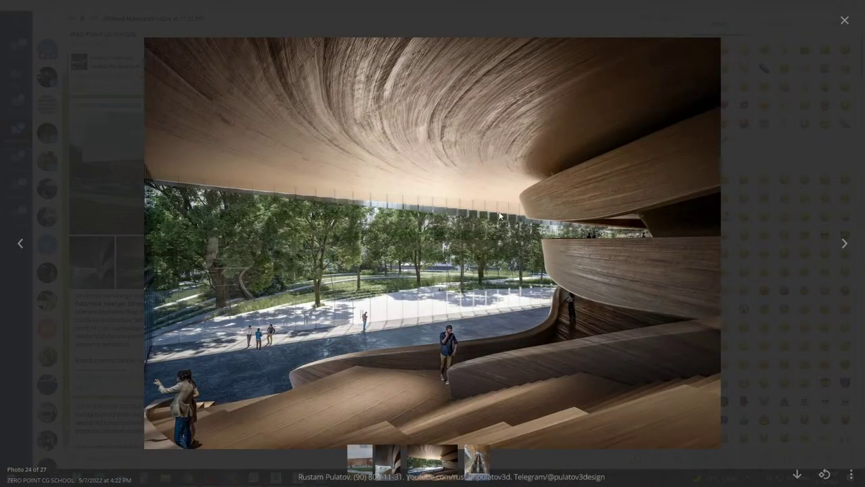
pyautogui.click(517, 290)
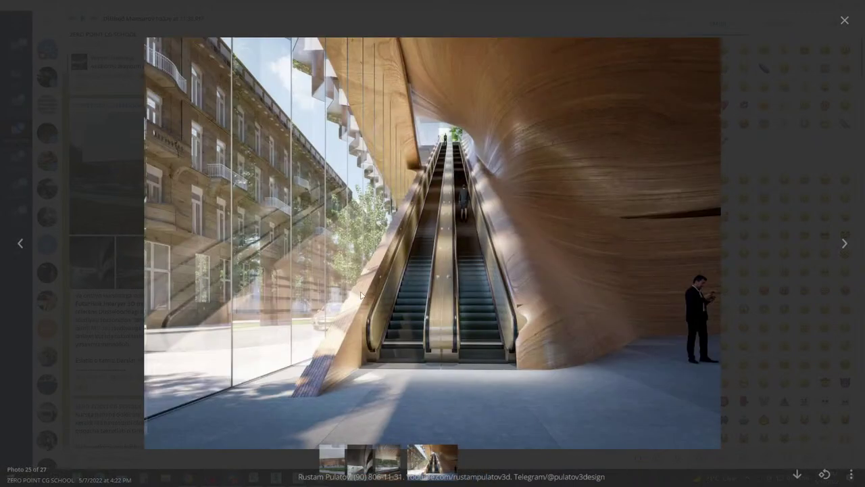
pyautogui.click(658, 332)
pyautogui.press('Left')
pyautogui.press('Left')
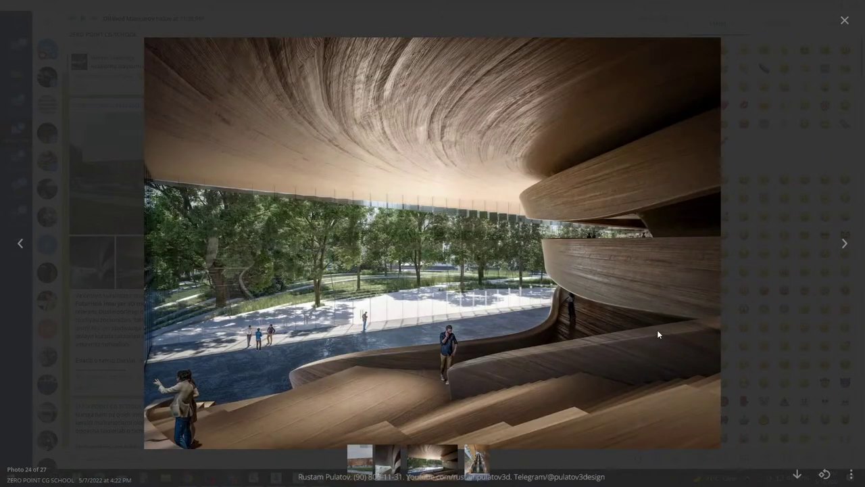
pyautogui.press('Left')
pyautogui.press('Left')
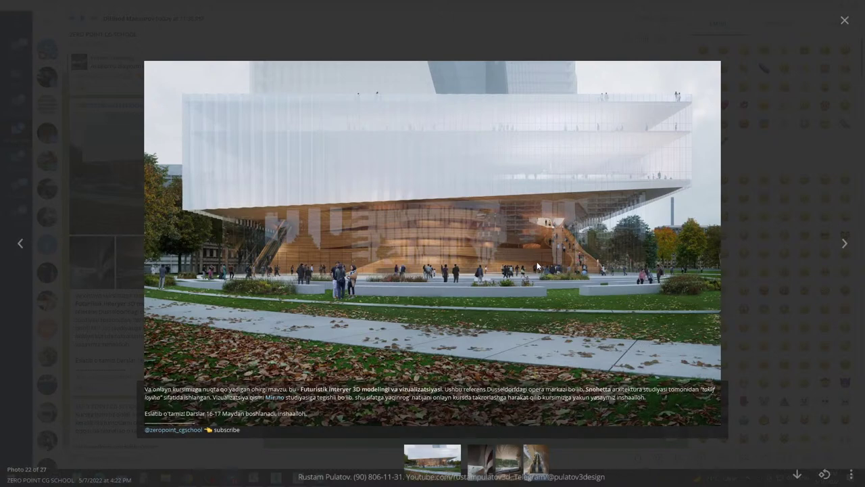
pyautogui.scroll(-1, 536, 261)
pyautogui.scroll(1, 515, 255)
pyautogui.scroll(1, 417, 273)
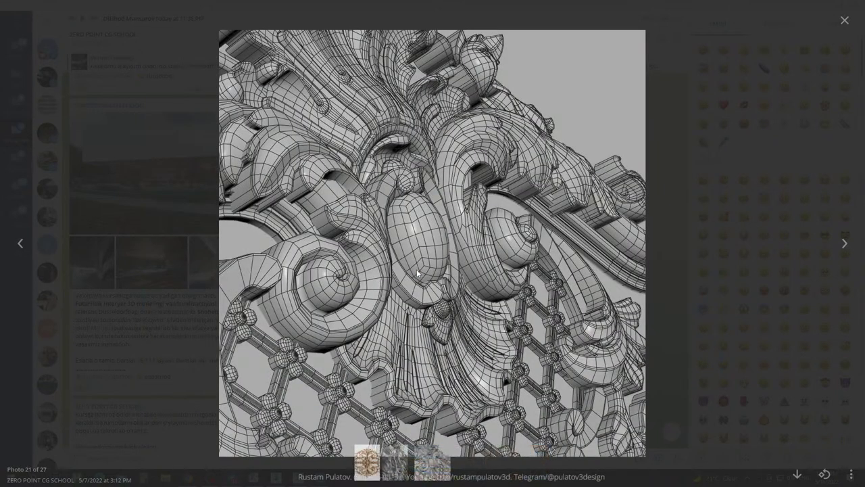
pyautogui.scroll(-1, 417, 273)
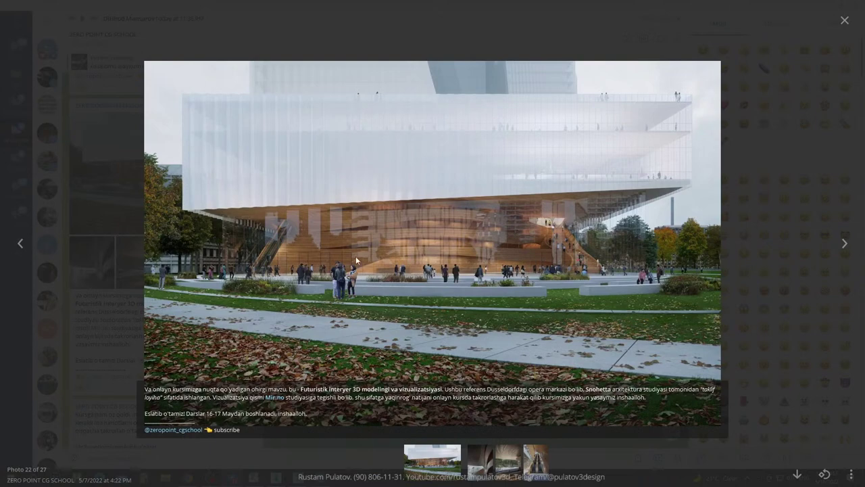
pyautogui.scroll(1, 493, 279)
pyautogui.scroll(1, 634, 230)
# Close the viewer and view the May 1 Shelby Cobra photo full size.
pyautogui.press('Escape')
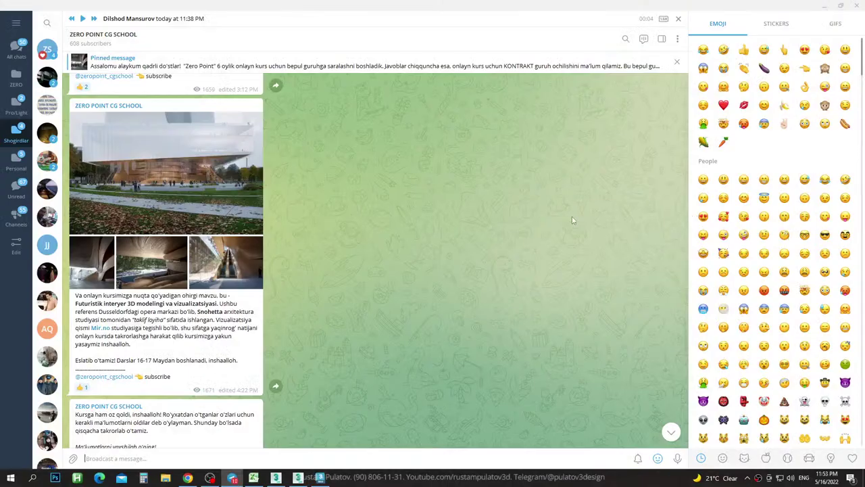
pyautogui.scroll(3, 251, 259)
pyautogui.scroll(3, 223, 264)
pyautogui.scroll(3, 216, 263)
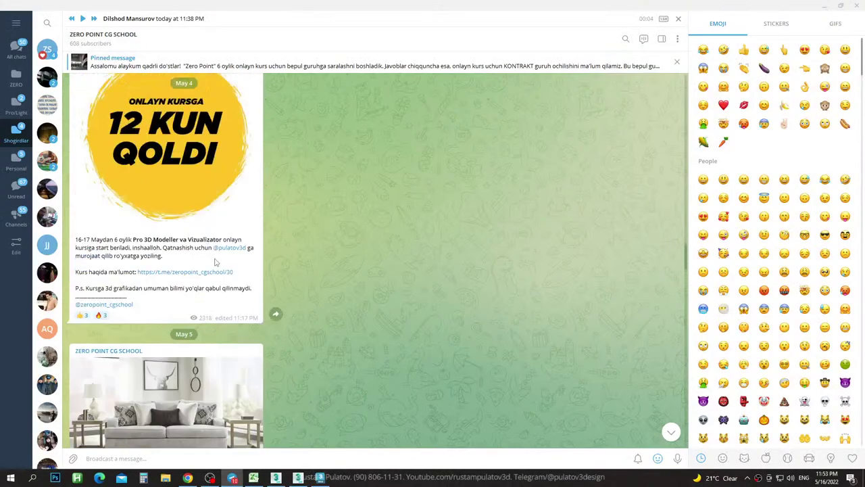
pyautogui.scroll(-3, 215, 261)
pyautogui.scroll(-1, 213, 260)
pyautogui.scroll(5, 212, 257)
pyautogui.scroll(5, 212, 257)
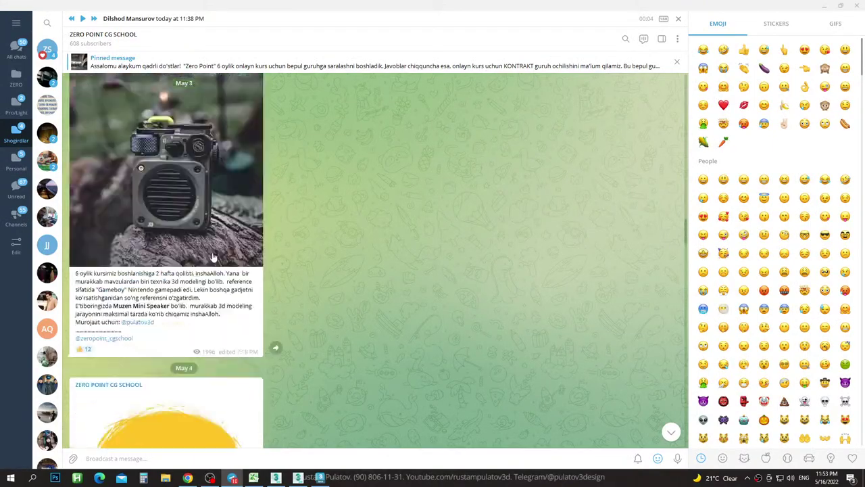
pyautogui.scroll(5, 213, 257)
pyautogui.scroll(1, 212, 257)
pyautogui.click(194, 234)
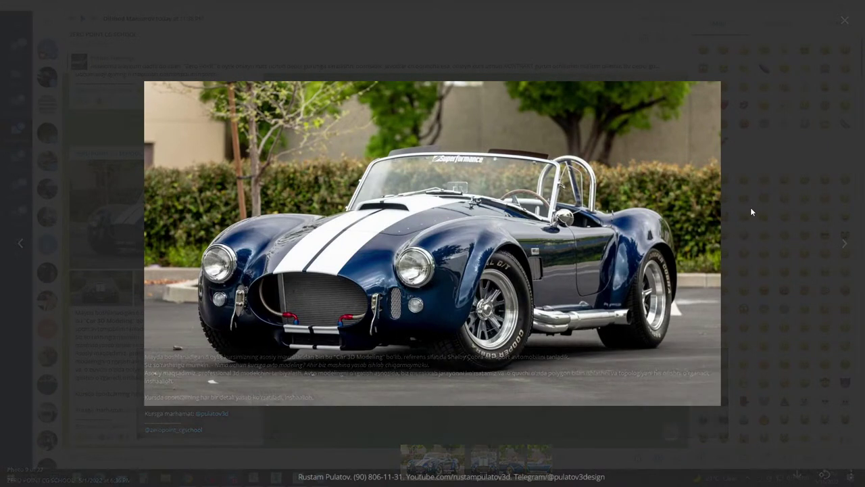
pyautogui.click(735, 188)
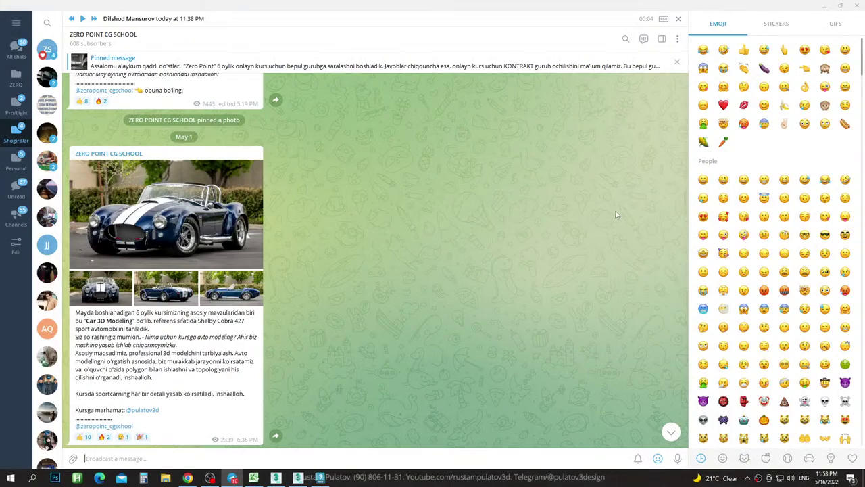
# Scroll to the May 5 Mercado sofa post and view its photo full size.
pyautogui.scroll(-3, 313, 270)
pyautogui.scroll(-3, 313, 261)
pyautogui.scroll(-3, 313, 261)
pyautogui.scroll(-2, 313, 261)
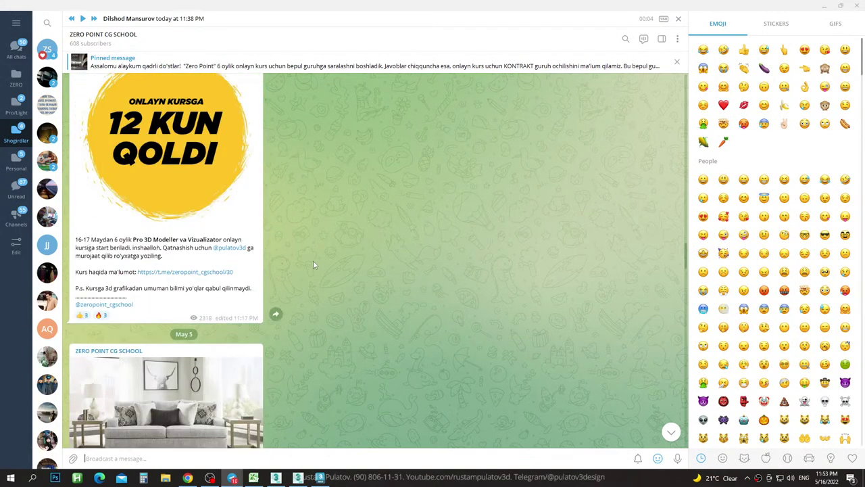
pyautogui.scroll(-2, 313, 260)
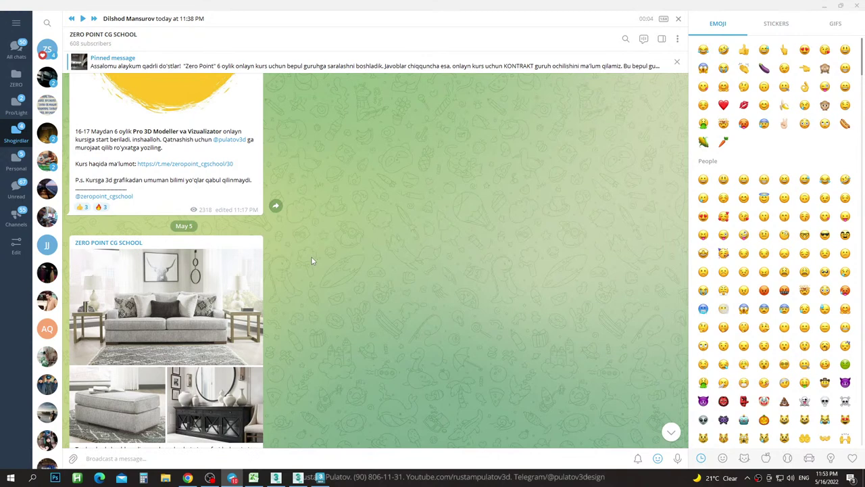
pyautogui.scroll(-2, 316, 284)
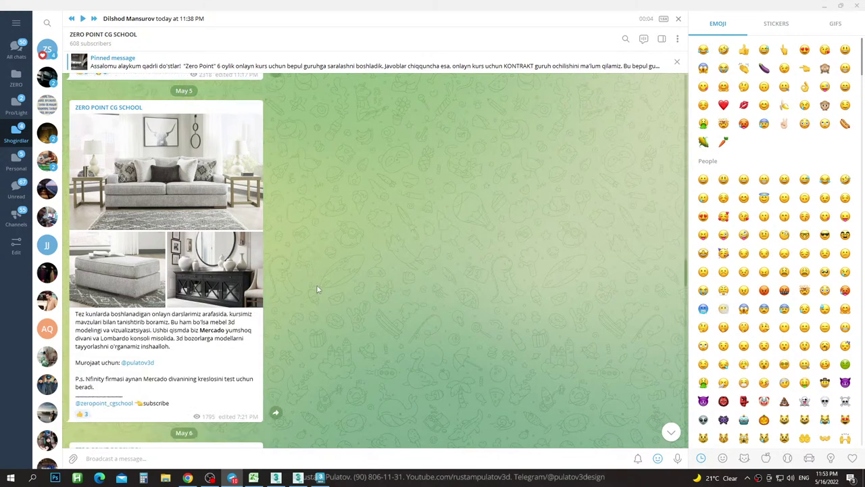
pyautogui.scroll(-2, 302, 261)
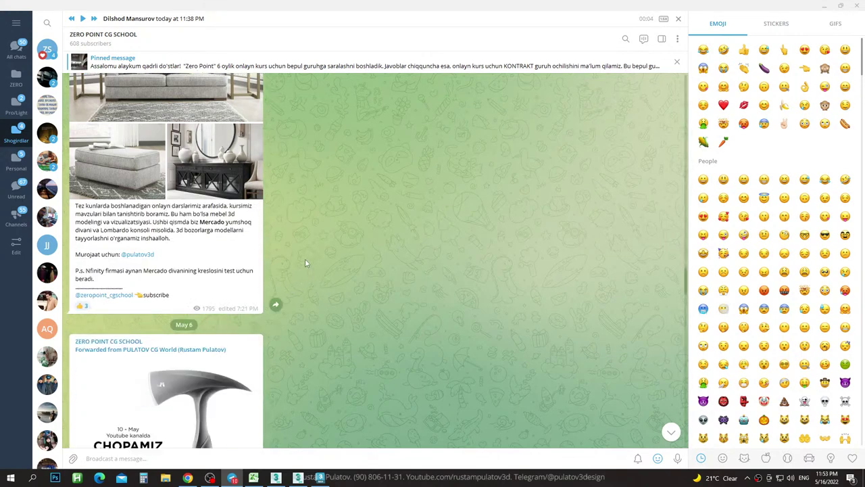
pyautogui.scroll(-2, 308, 257)
pyautogui.scroll(2, 311, 257)
pyautogui.scroll(2, 329, 261)
pyautogui.click(203, 211)
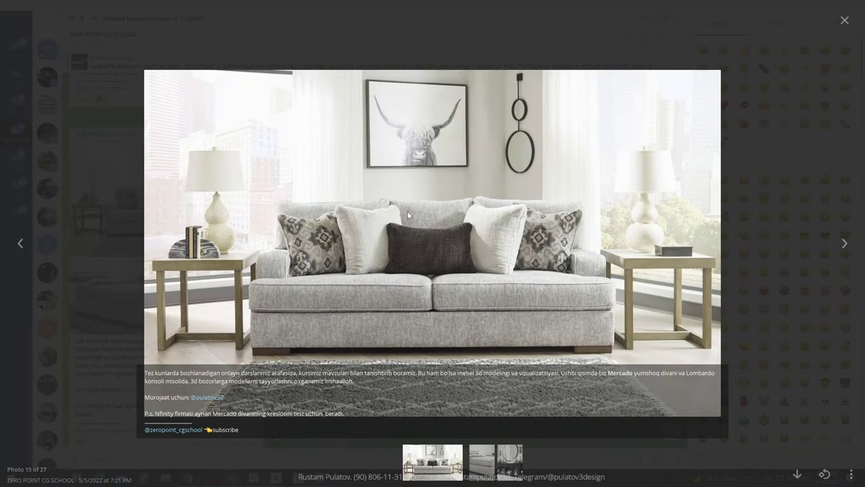
pyautogui.click(744, 225)
pyautogui.scroll(-1, 351, 232)
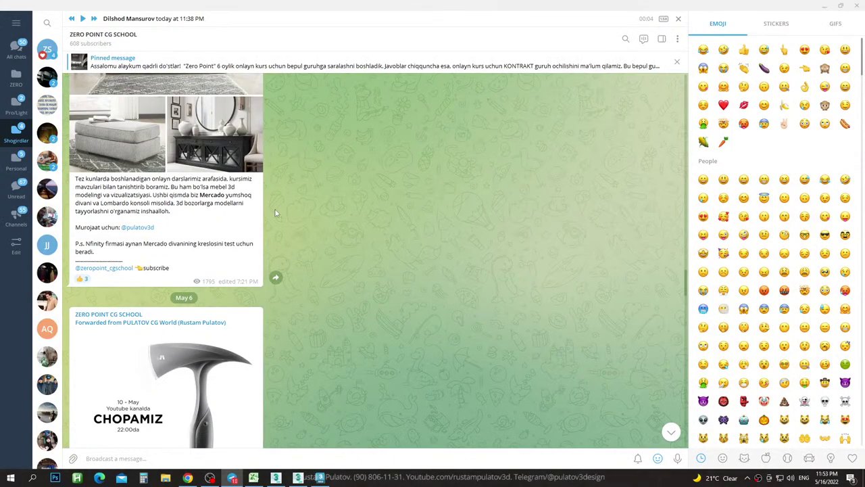
# Open the ZERO • POINT Shogirdlar group in the Pro/Light folder and jump to its newest messages.
pyautogui.click(47, 49)
pyautogui.click(16, 103)
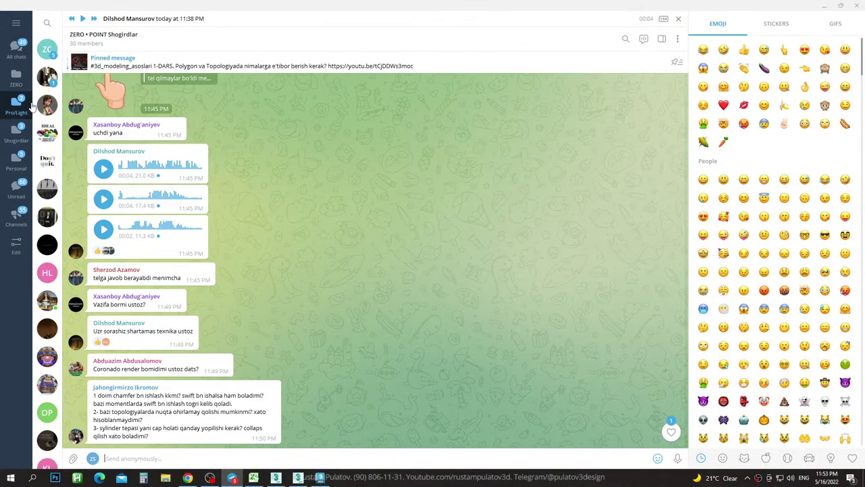
pyautogui.scroll(2, 200, 223)
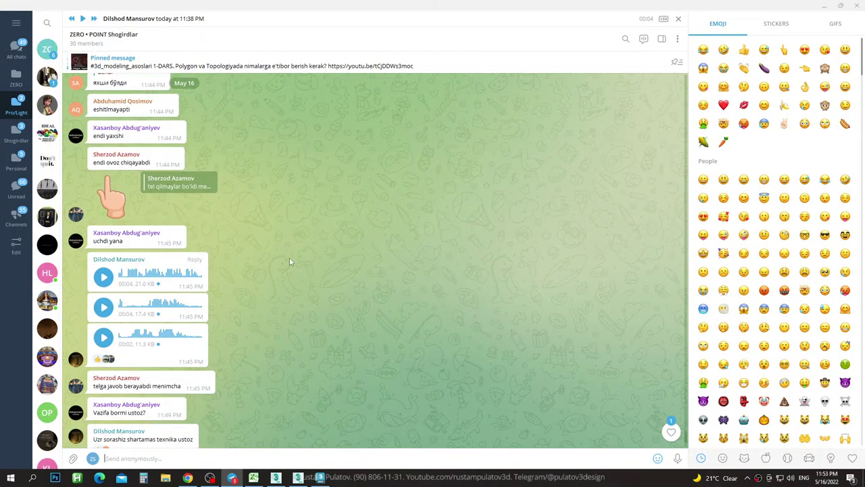
pyautogui.scroll(-2, 535, 384)
pyautogui.scroll(10, 569, 398)
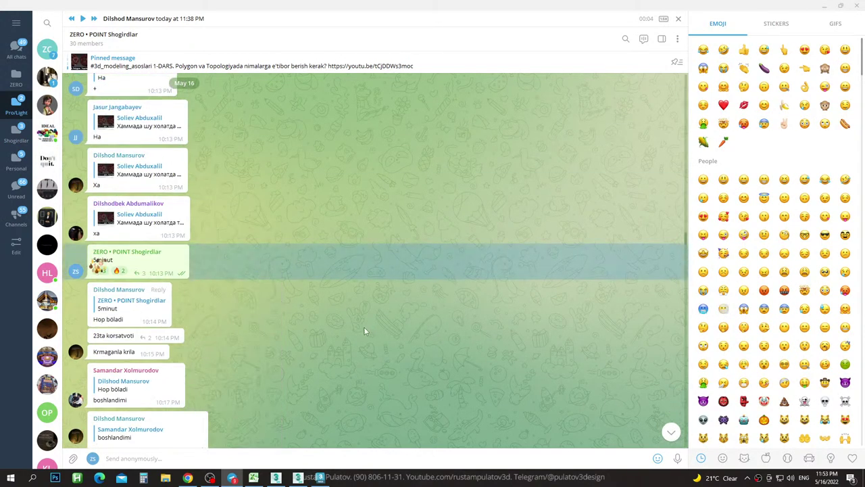
pyautogui.click(671, 432)
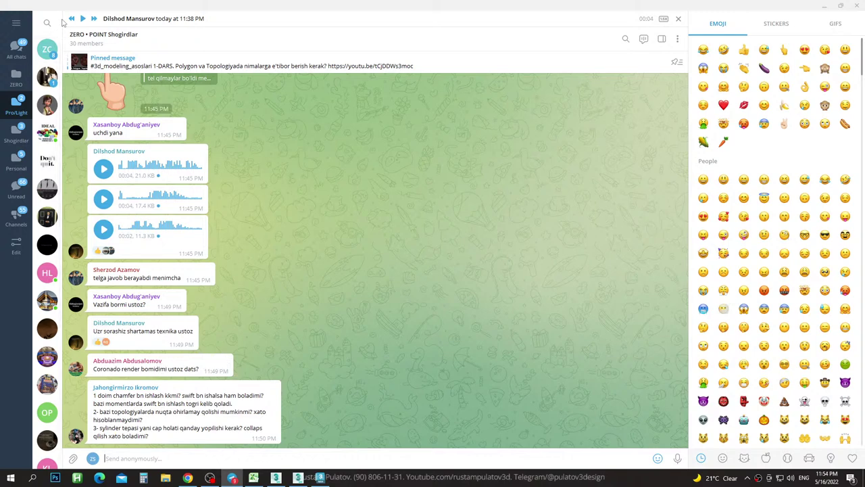
# Widen the chat list and search the chats for 'zero'.
pyautogui.moveTo(62, 22)
pyautogui.mouseDown()
pyautogui.moveTo(96, 20)
pyautogui.moveTo(60, 20)
pyautogui.mouseUp()
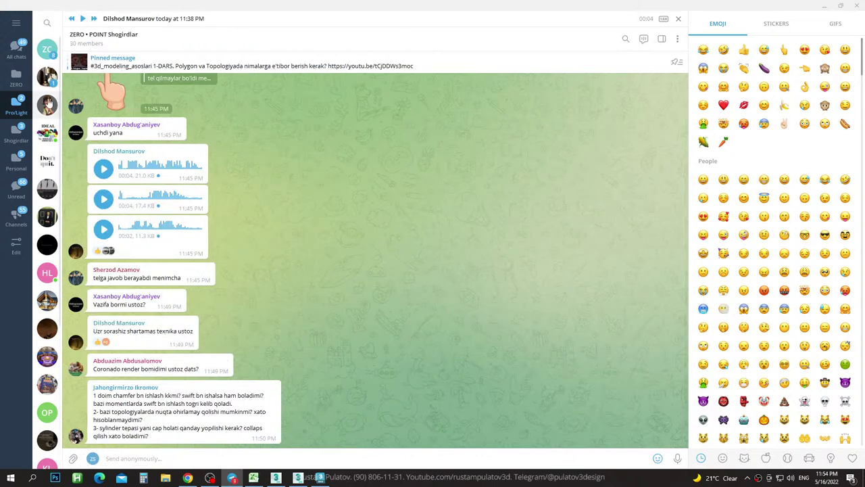
pyautogui.click(46, 23)
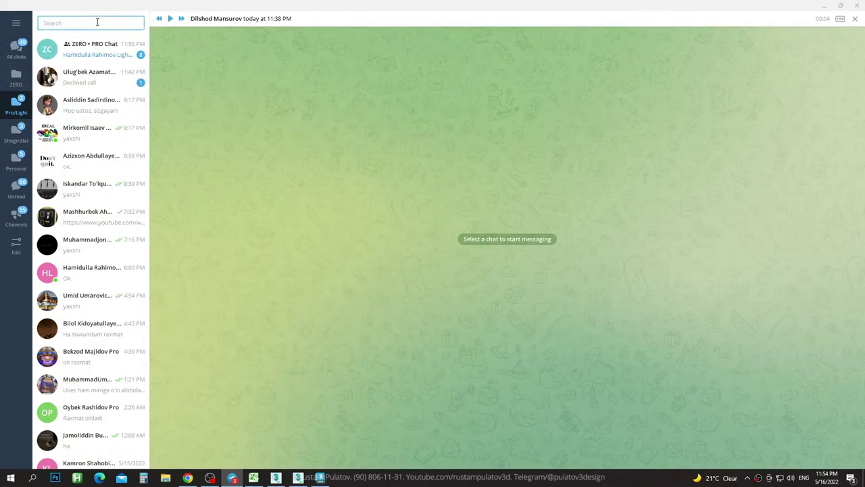
pyautogui.write('zero')
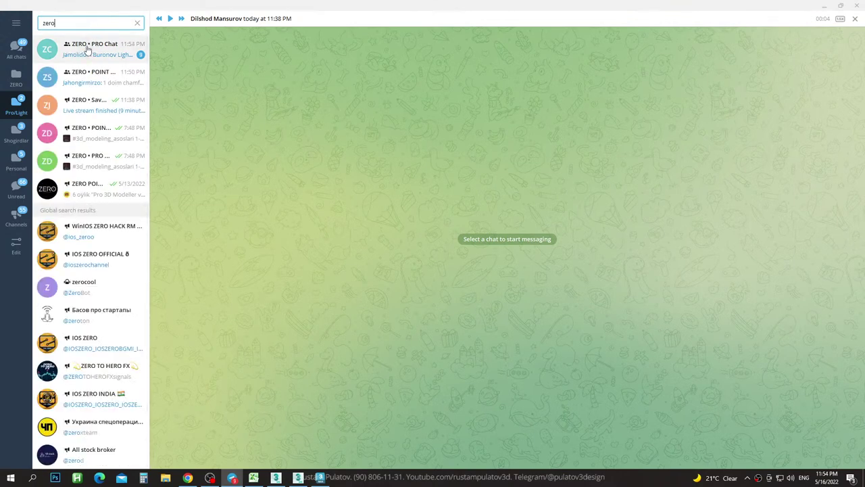
# Open the ZERO POINT CG SCHOOL channel and scroll through its course announcements.
pyautogui.click(102, 188)
pyautogui.scroll(-3, 603, 344)
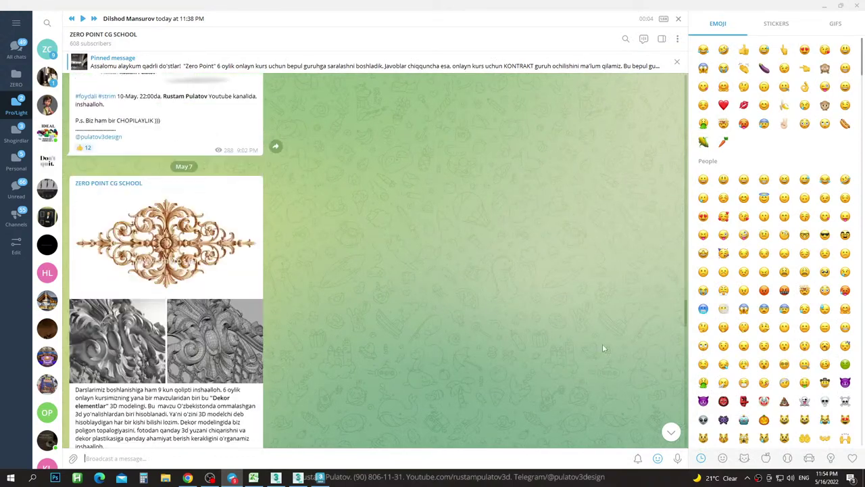
pyautogui.scroll(-3, 272, 282)
pyautogui.scroll(-5, 272, 282)
pyautogui.scroll(-5, 273, 267)
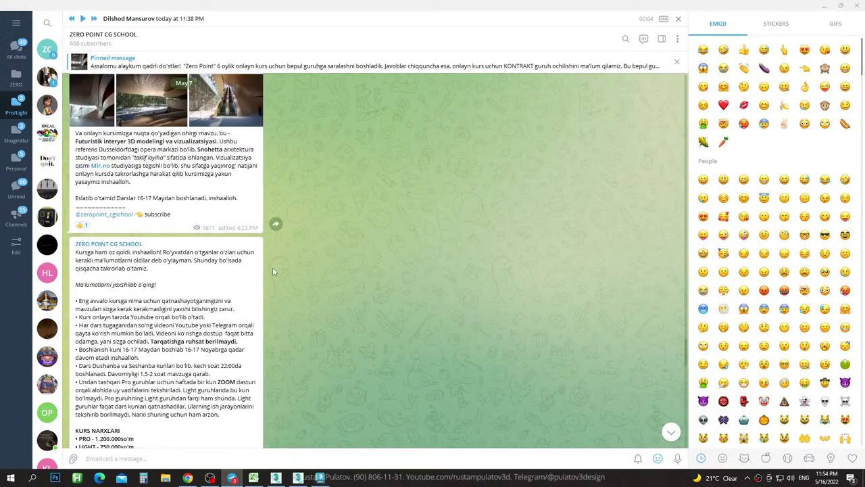
pyautogui.scroll(-3, 273, 268)
pyautogui.click(669, 430)
pyautogui.scroll(5, 243, 267)
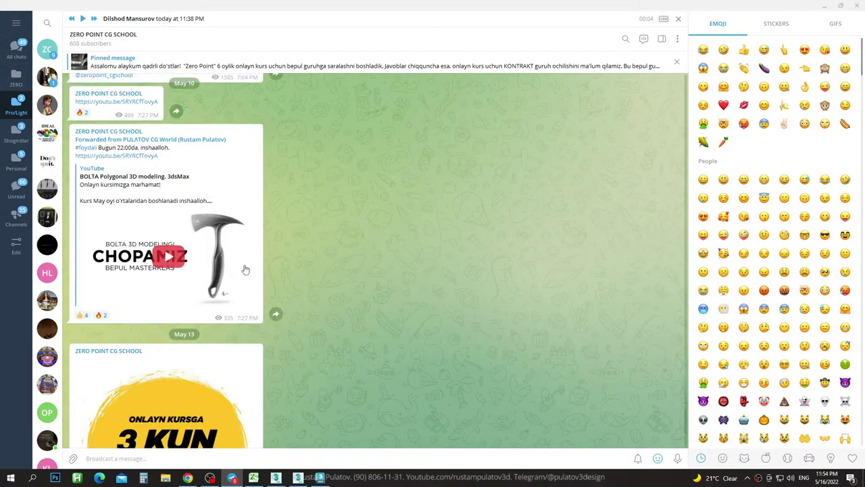
pyautogui.scroll(5, 246, 261)
pyautogui.scroll(5, 245, 259)
pyautogui.scroll(5, 245, 258)
pyautogui.scroll(5, 243, 260)
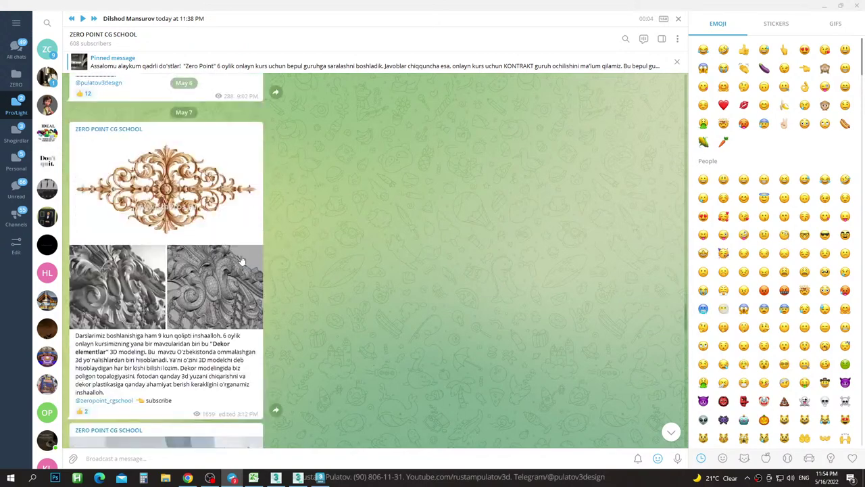
pyautogui.scroll(5, 241, 261)
pyautogui.scroll(5, 238, 261)
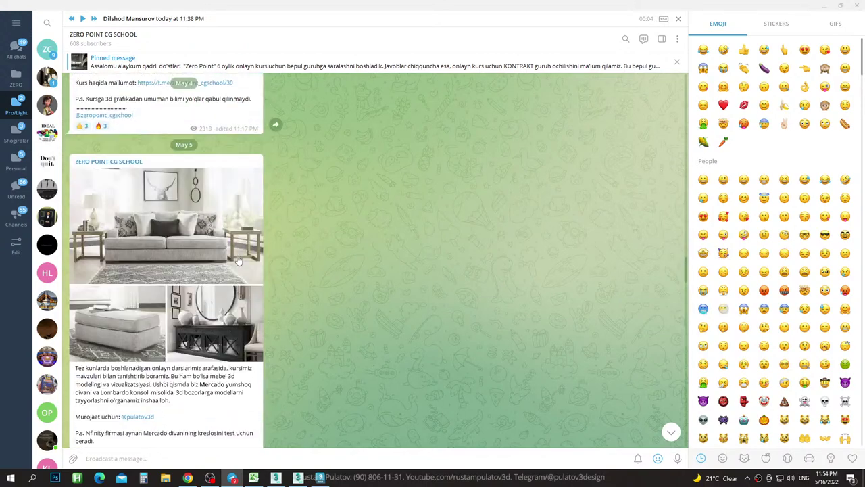
# View the sofa album photo full size, step to the next photo, then close the viewer.
pyautogui.click(184, 206)
pyautogui.press('Right')
pyautogui.press('Right')
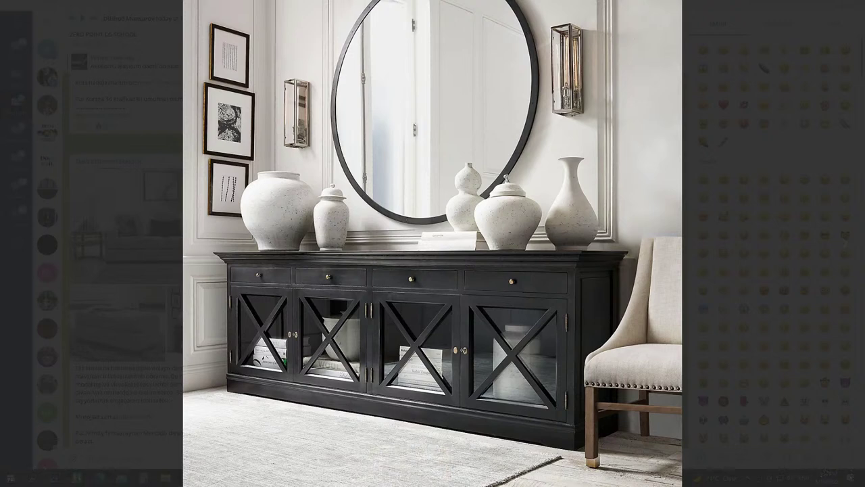
pyautogui.moveTo(532, 333)
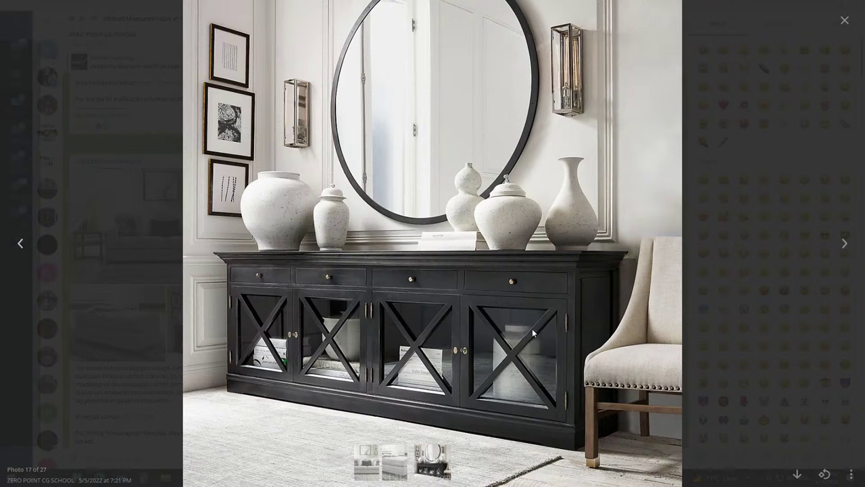
pyautogui.click(750, 311)
# Scroll the channel feed and open the Muzen Mini Speaker photo full screen.
pyautogui.scroll(3, 270, 256)
pyautogui.scroll(-3, 266, 265)
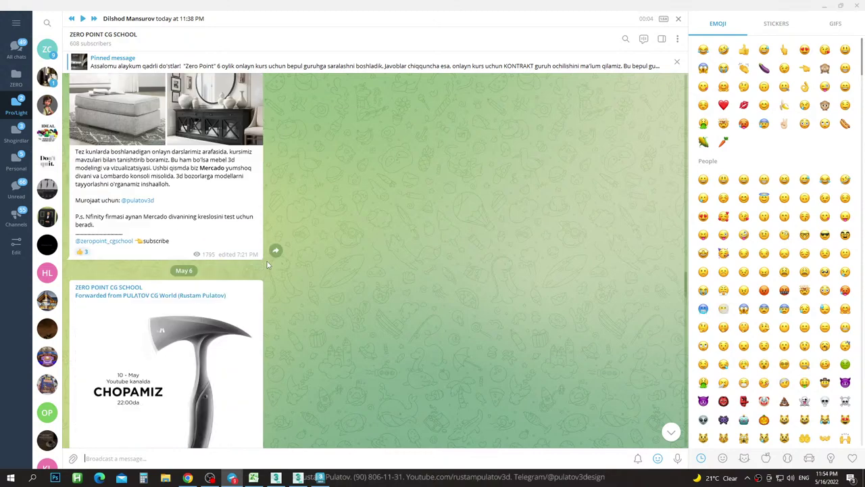
pyautogui.scroll(-3, 266, 265)
pyautogui.scroll(-3, 266, 265)
pyautogui.scroll(-2, 266, 265)
pyautogui.scroll(3, 266, 265)
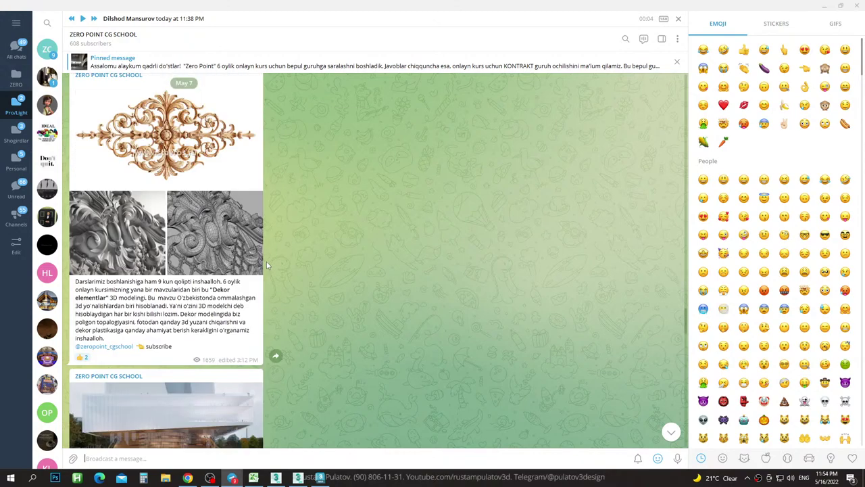
pyautogui.scroll(3, 266, 265)
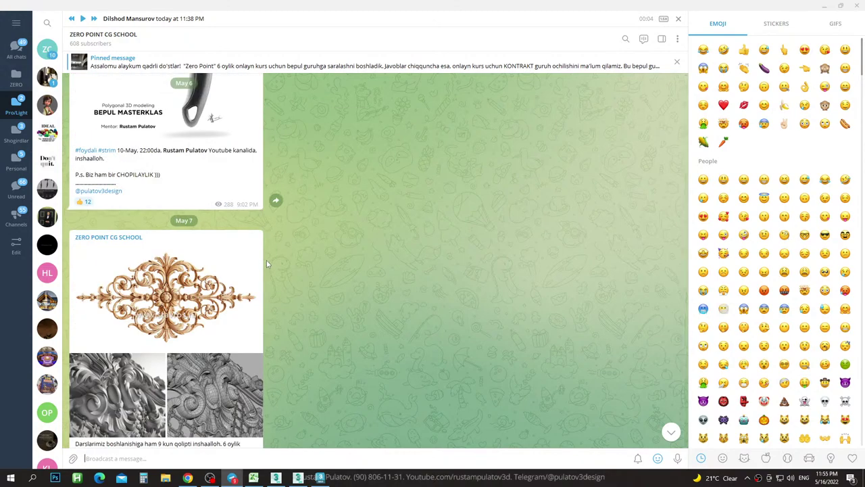
pyautogui.scroll(-2, 267, 264)
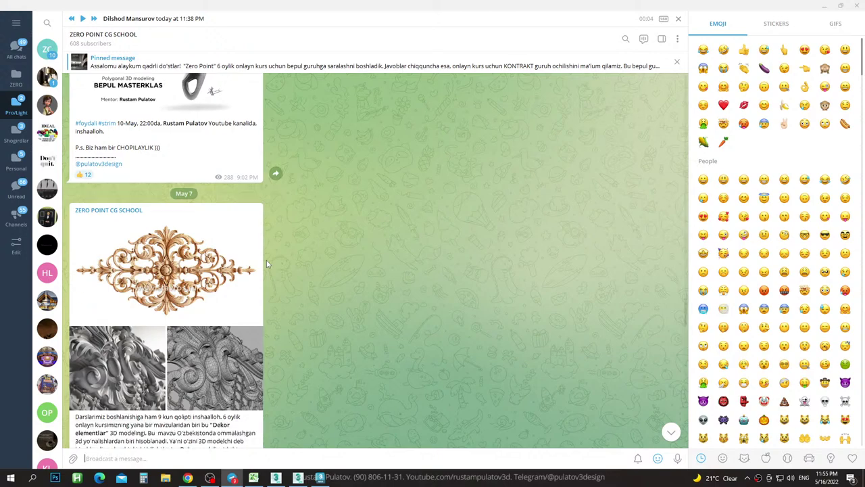
pyautogui.scroll(3, 267, 265)
pyautogui.scroll(3, 266, 264)
pyautogui.scroll(3, 266, 260)
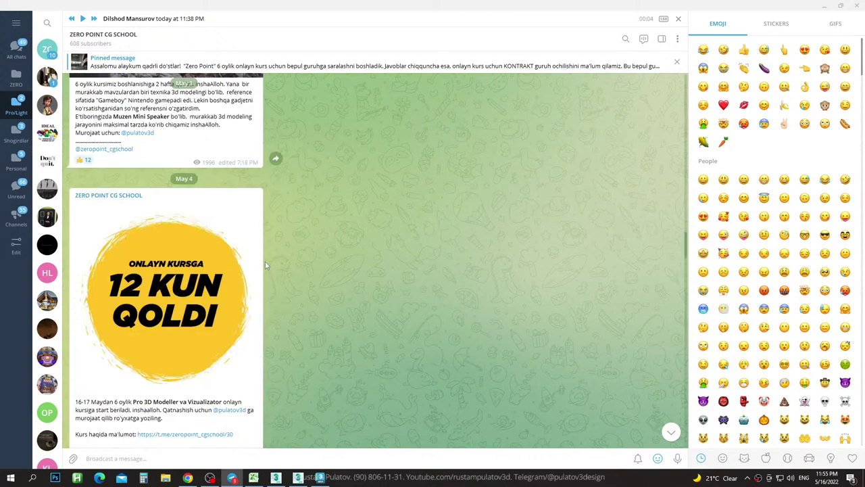
pyautogui.scroll(3, 266, 261)
pyautogui.scroll(-1, 265, 262)
pyautogui.click(183, 246)
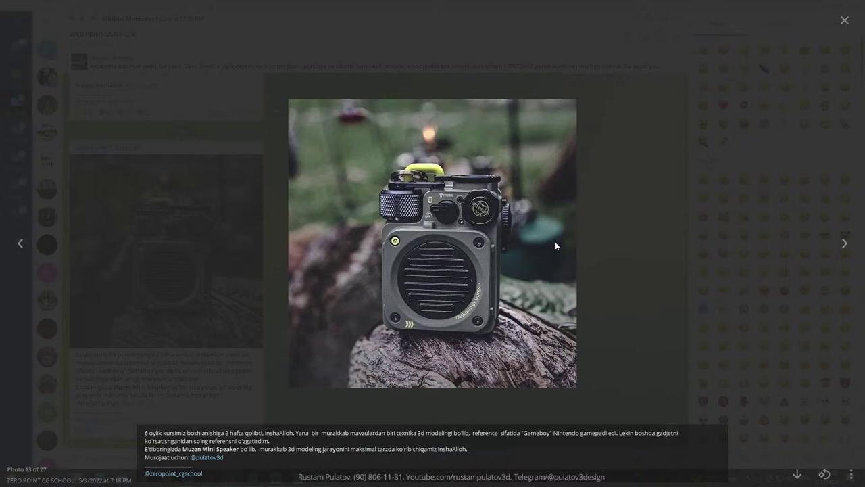
pyautogui.click(621, 234)
pyautogui.scroll(3, 377, 241)
pyautogui.scroll(3, 377, 241)
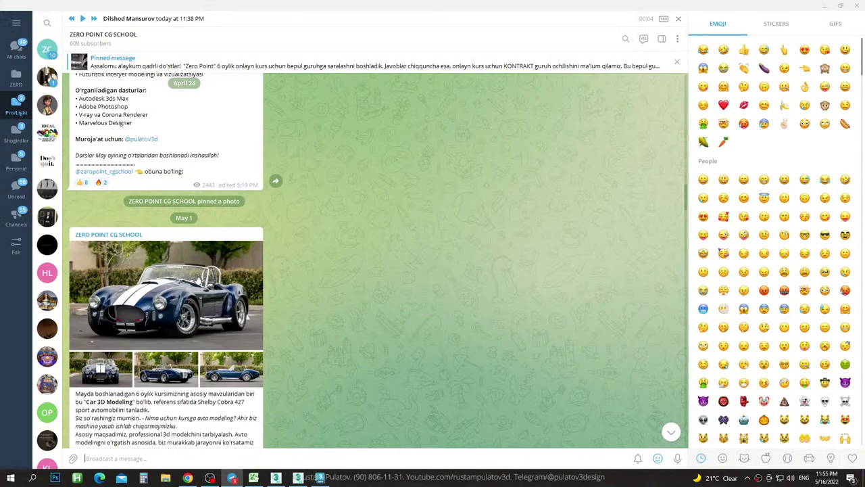
pyautogui.click(223, 271)
pyautogui.press('Right')
pyautogui.press('Right')
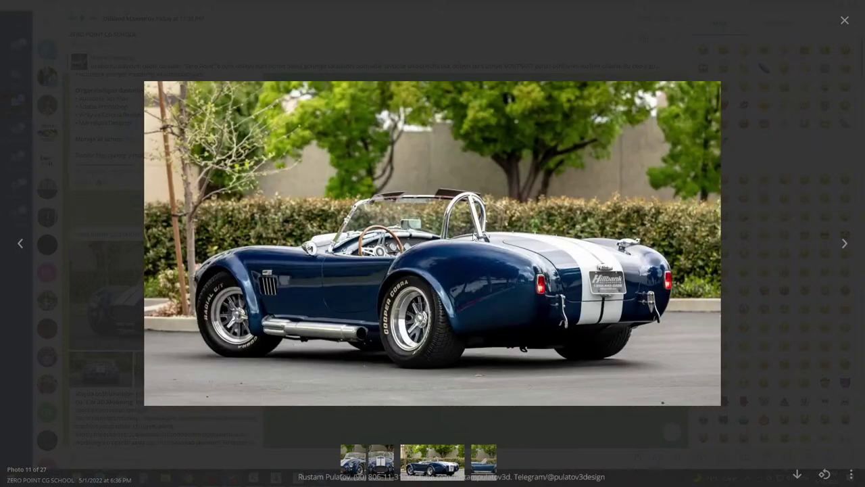
pyautogui.press('Right')
pyautogui.press('Left')
pyautogui.press('Left')
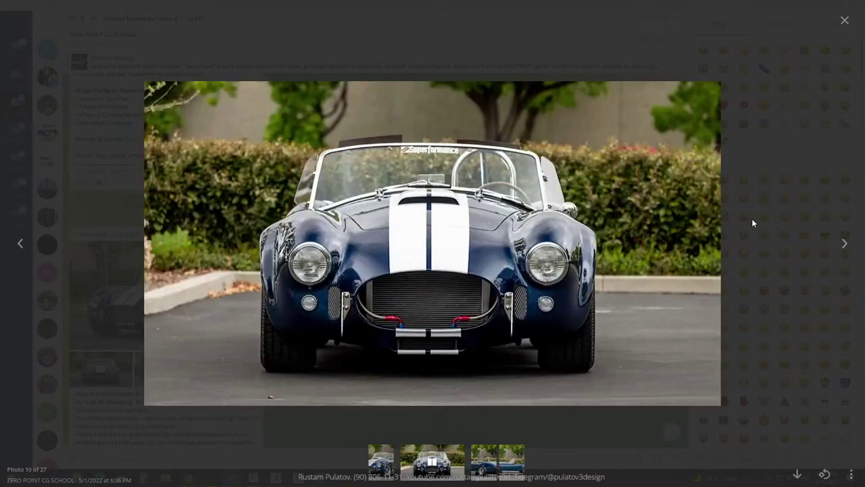
pyautogui.click(752, 219)
pyautogui.scroll(3, 357, 257)
pyautogui.scroll(3, 343, 253)
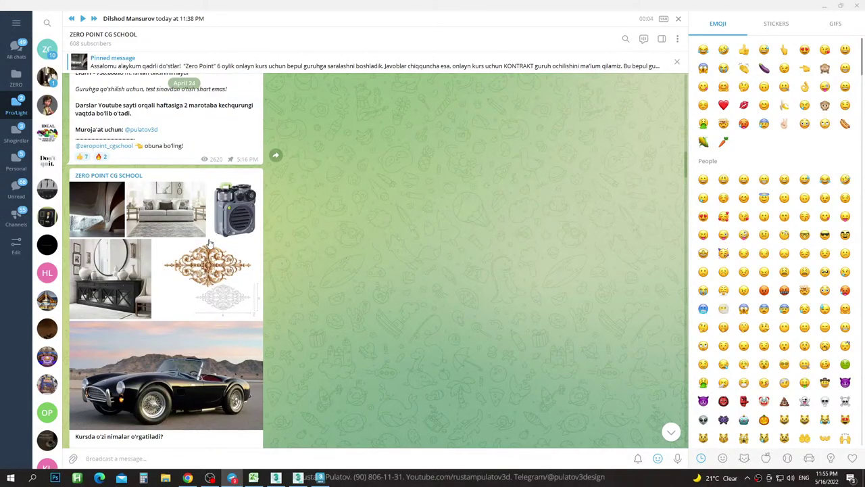
pyautogui.click(105, 212)
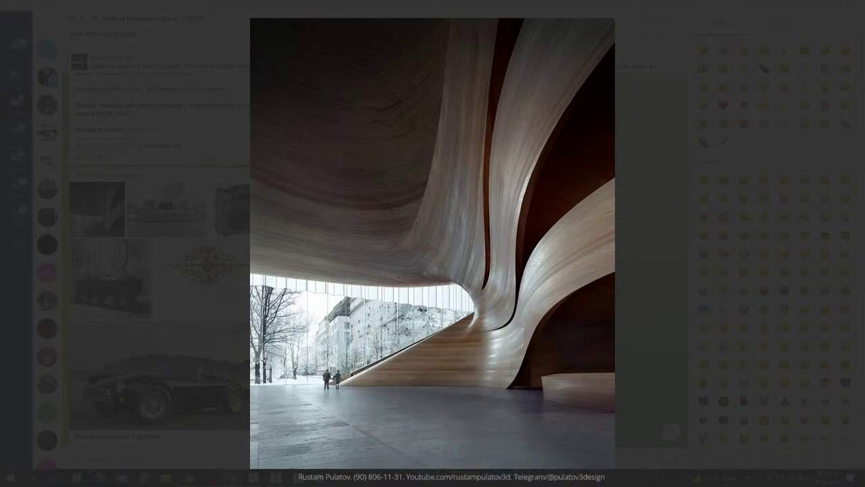
pyautogui.moveTo(433, 243)
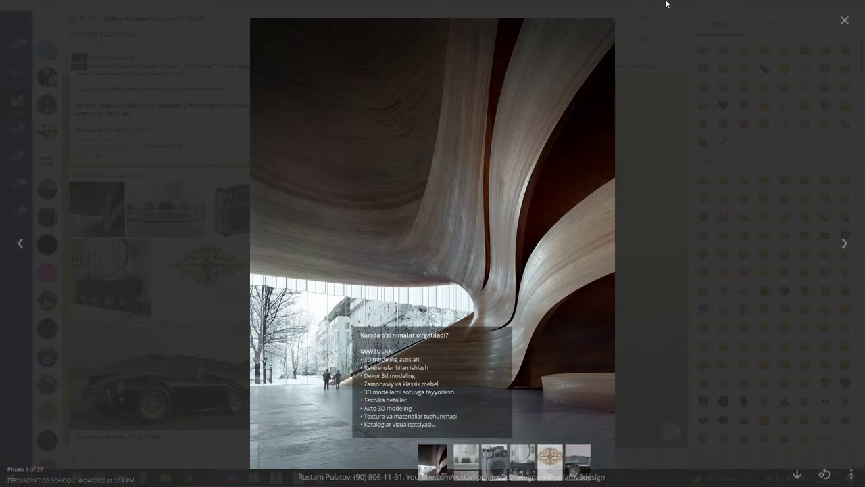
pyautogui.click(644, 236)
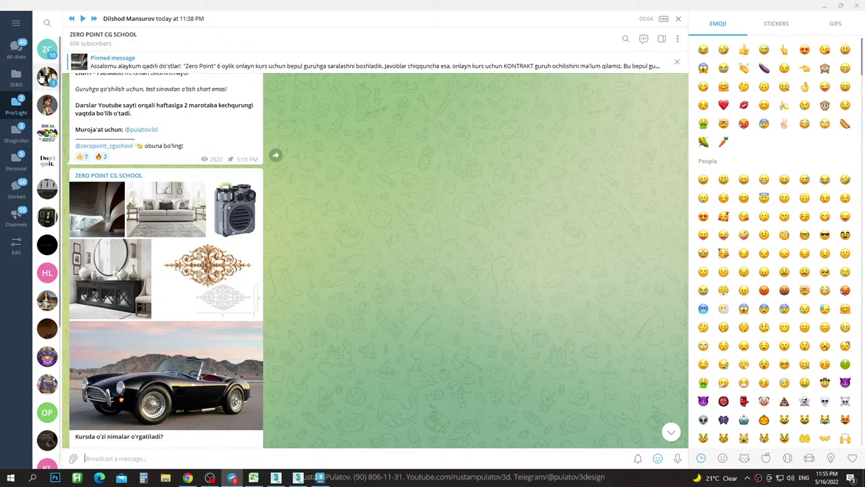
pyautogui.click(42, 78)
pyautogui.click(48, 49)
# Open ZERO • PRO Chat, then the ZERO • POINT Shogirdlar group from the Shogirdlar folder.
pyautogui.click(671, 428)
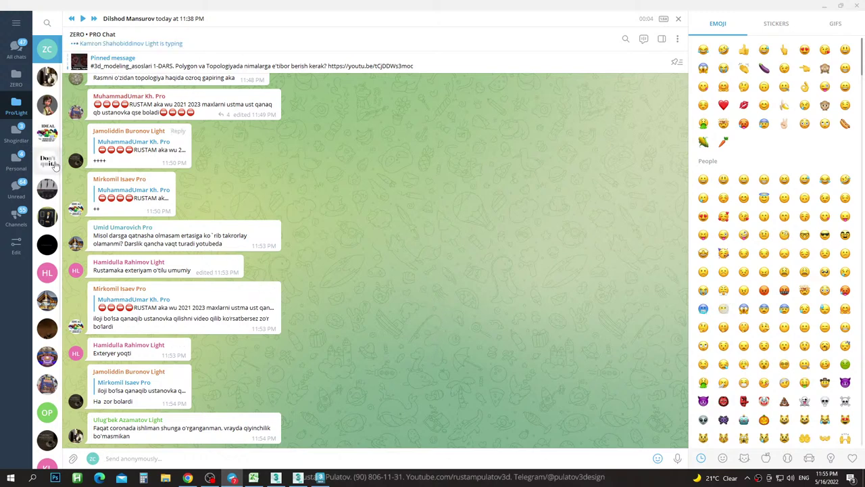
pyautogui.click(15, 134)
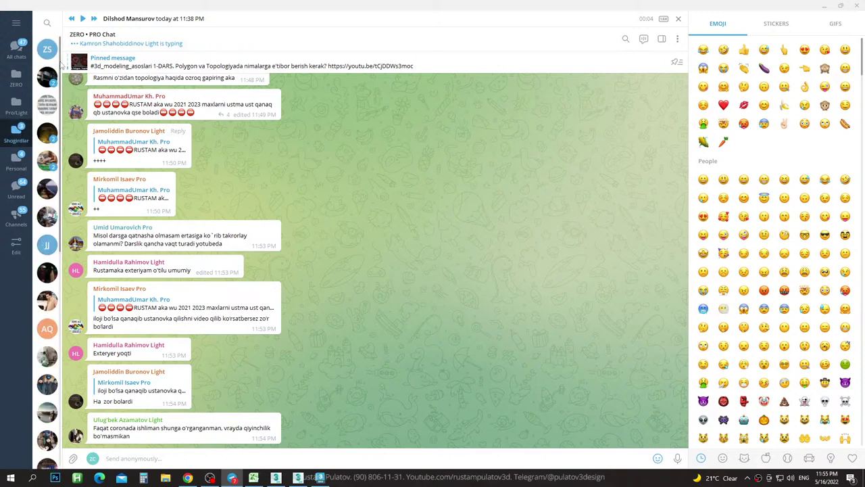
pyautogui.click(47, 52)
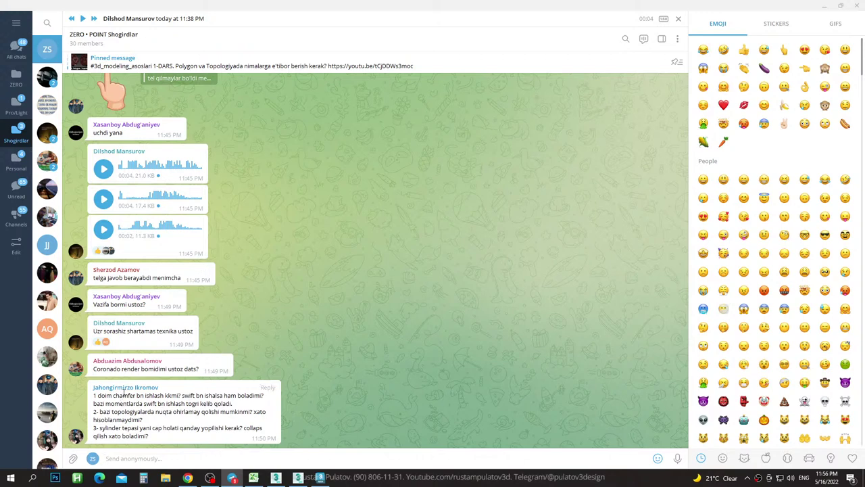
# Highlight 'mumkinmi' and the cylinder-cap collapse question in the student's last message.
pyautogui.moveTo(182, 412)
pyautogui.moveTo(219, 412); pyautogui.dragTo(244, 410)
pyautogui.click(116, 421)
pyautogui.moveTo(245, 428); pyautogui.dragTo(182, 437)
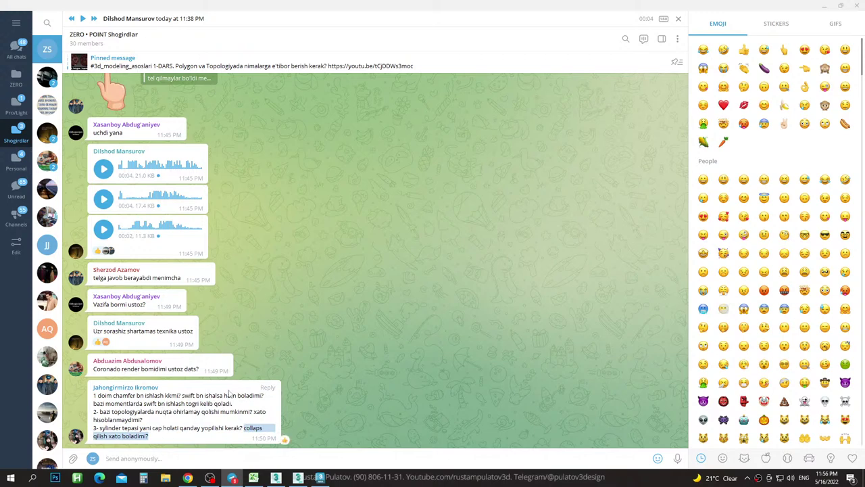
pyautogui.click(146, 437)
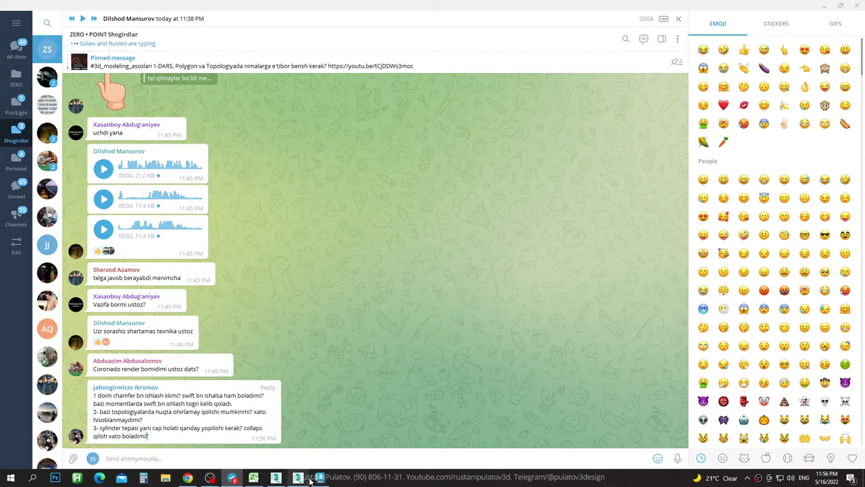
# Select the cylinder-capped block and turn off its TurboSmooth to inspect the low-poly cage.
pyautogui.click(277, 479)
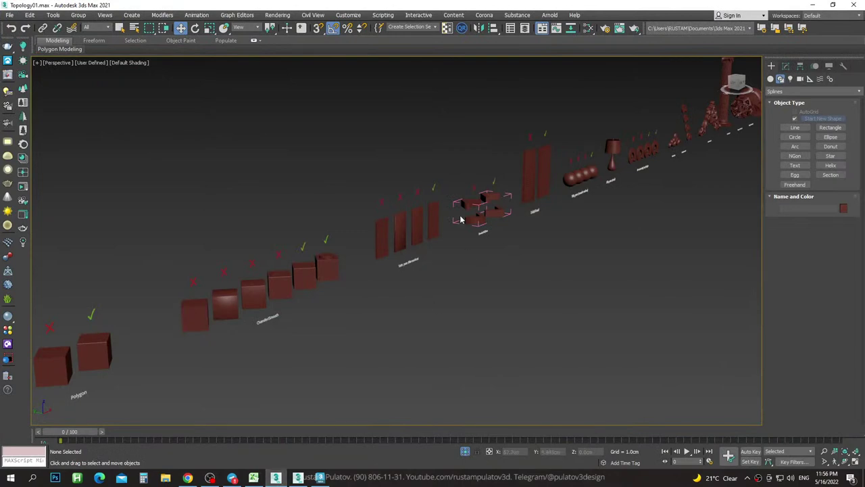
pyautogui.click(795, 137)
pyautogui.scroll(3, 363, 241)
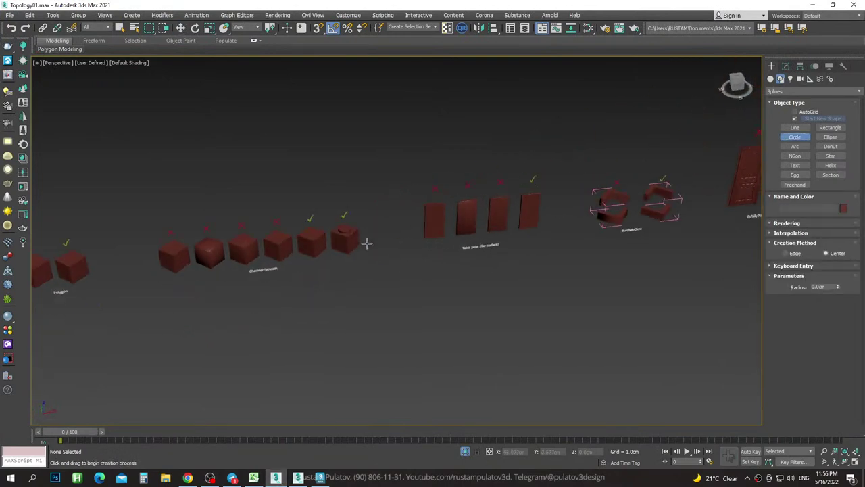
pyautogui.scroll(5, 284, 136)
pyautogui.click(180, 27)
pyautogui.click(257, 237)
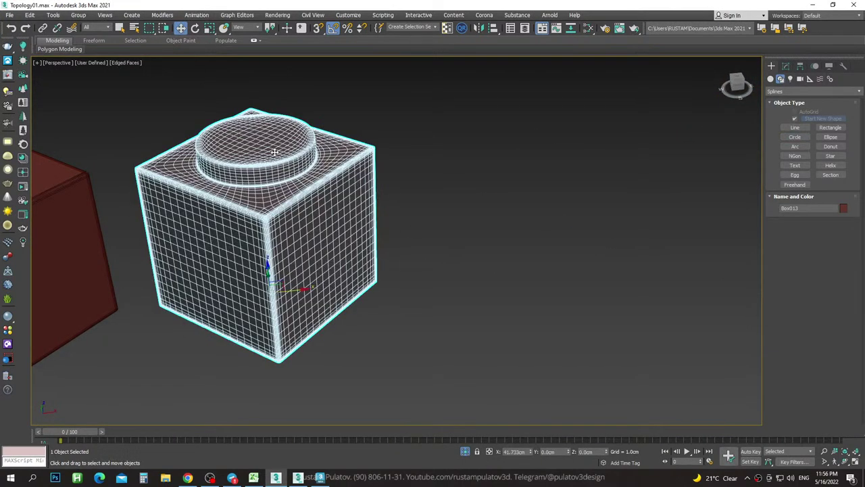
pyautogui.scroll(3, 745, 105)
pyautogui.click(786, 66)
pyautogui.click(790, 127)
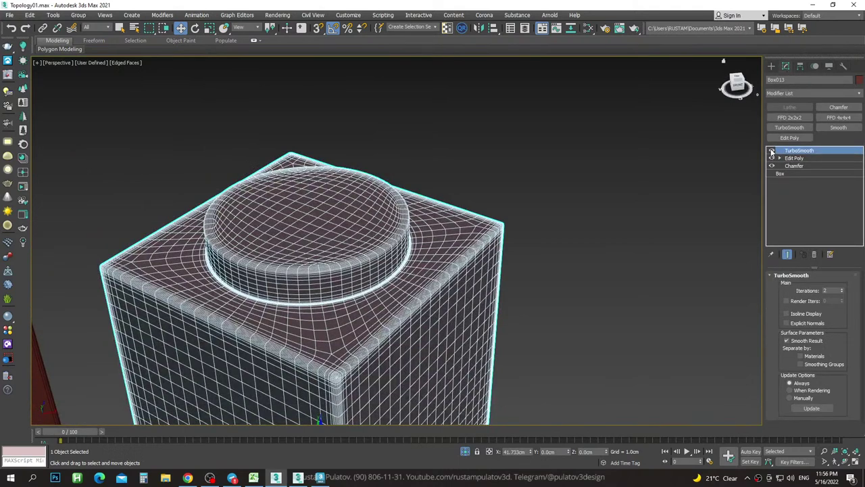
pyautogui.click(771, 152)
pyautogui.scroll(2, 418, 223)
pyautogui.scroll(5, 424, 228)
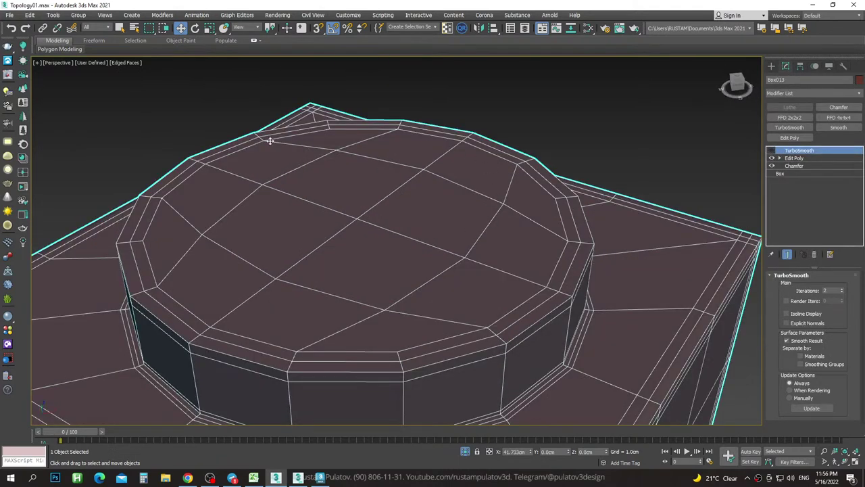
pyautogui.scroll(-5, 399, 213)
pyautogui.moveTo(410, 218)
pyautogui.keyDown('alt'); pyautogui.mouseDown(button='middle')
pyautogui.moveTo(428, 243)
pyautogui.moveTo(406, 230)
pyautogui.mouseUp(button='middle'); pyautogui.keyUp('alt')
pyautogui.scroll(-2, 402, 223)
pyautogui.scroll(-4, 398, 216)
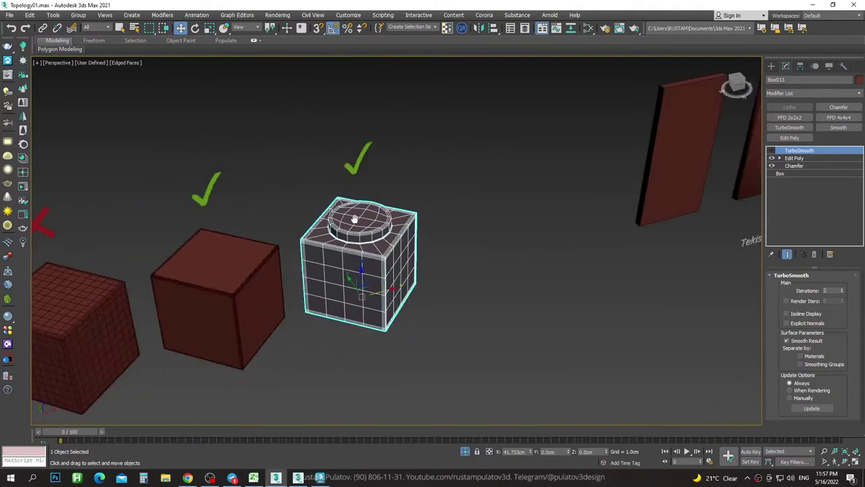
# Show the Standard Primitives geometry types in the Create panel.
pyautogui.click(772, 66)
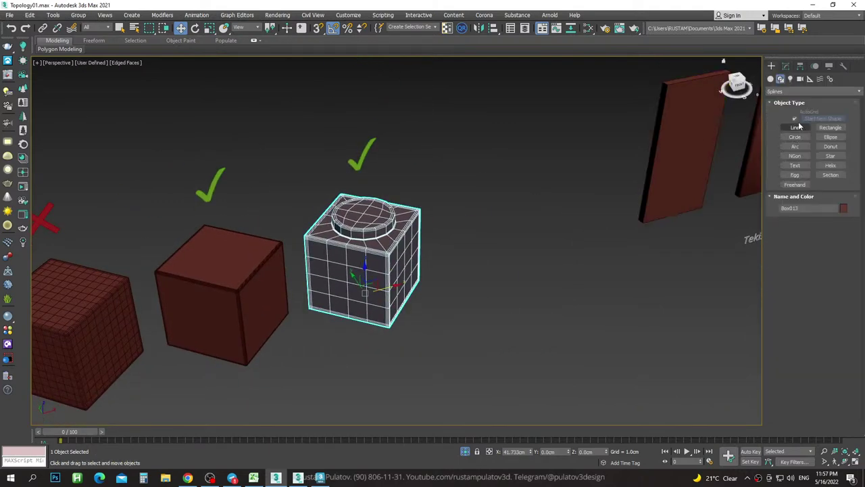
pyautogui.click(780, 79)
pyautogui.click(770, 79)
pyautogui.click(795, 129)
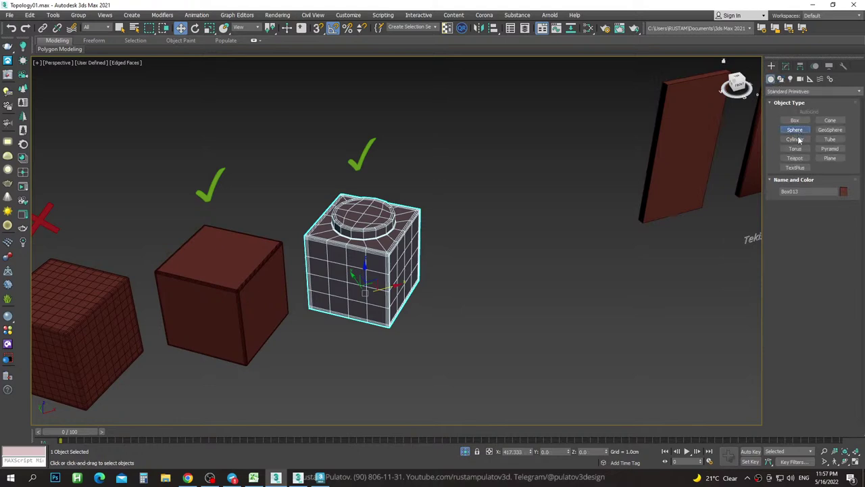
# Draw a cylinder to the right of the box and colour it brown.
pyautogui.click(795, 138)
pyautogui.moveTo(608, 325); pyautogui.dragTo(599, 270)
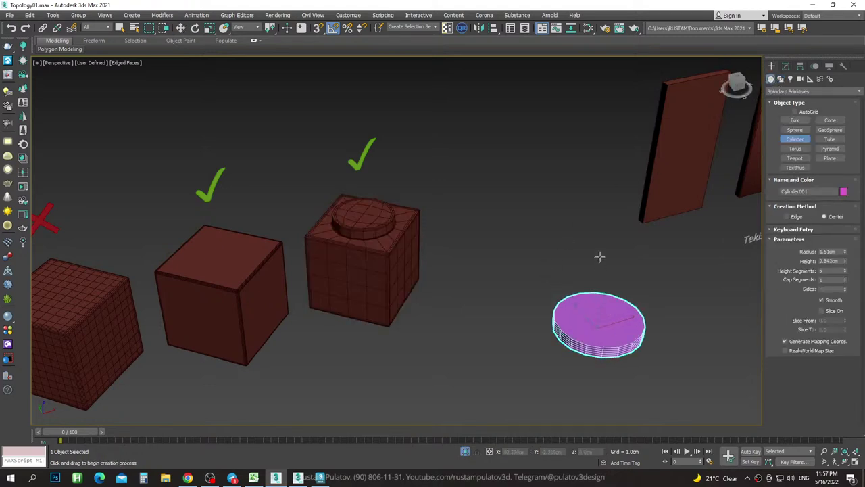
pyautogui.press('z')
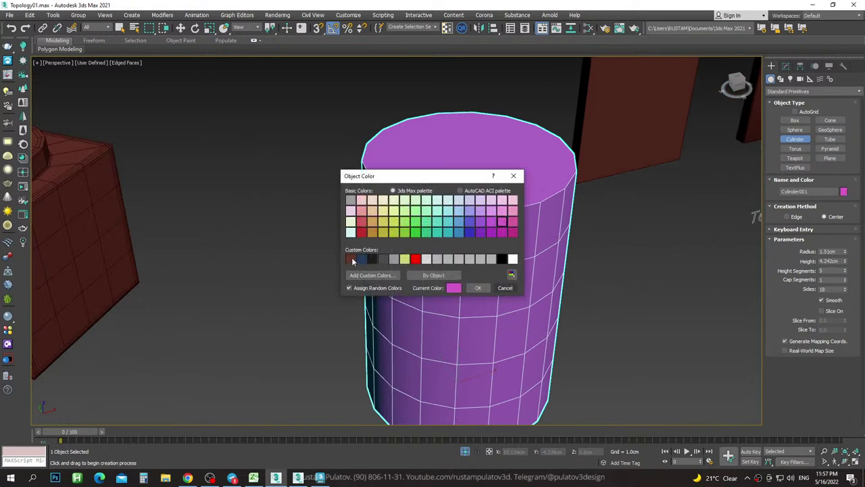
pyautogui.click(351, 259)
pyautogui.click(488, 291)
# Convert the cylinder to Editable Poly and select both its top and bottom caps.
pyautogui.click(181, 28)
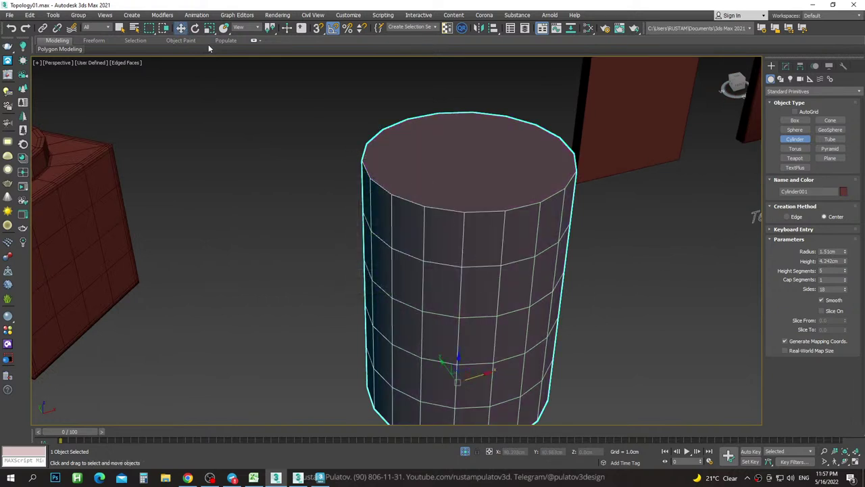
pyautogui.rightClick(452, 165)
pyautogui.click(552, 263)
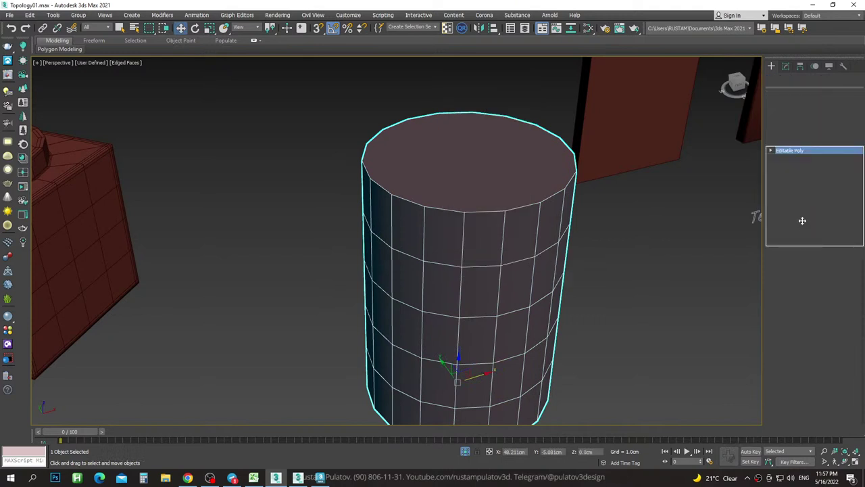
pyautogui.click(822, 287)
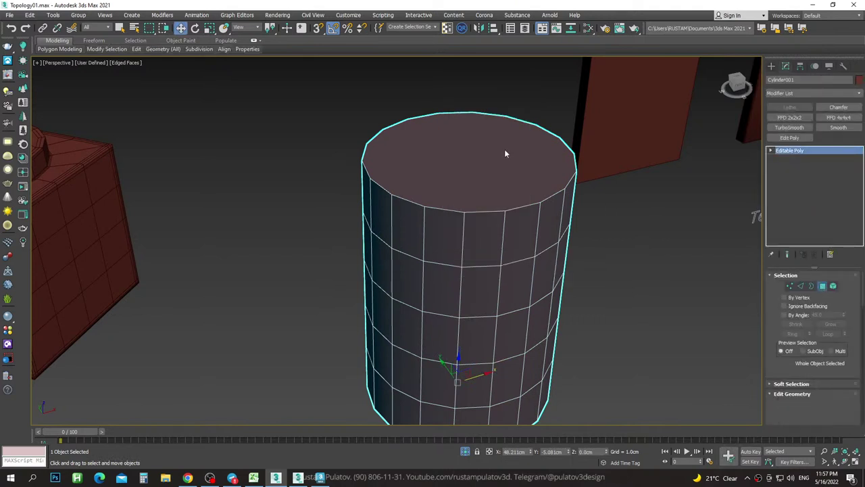
pyautogui.click(504, 149)
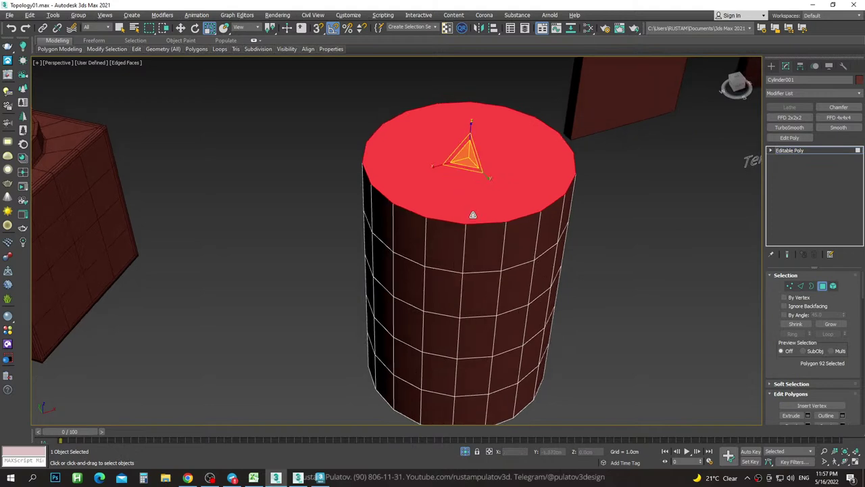
pyautogui.moveTo(443, 150)
pyautogui.keyDown('alt'); pyautogui.mouseDown(button='middle')
pyautogui.moveTo(498, 208)
pyautogui.moveTo(480, 167)
pyautogui.mouseUp(button='middle'); pyautogui.keyUp('alt')
pyautogui.keyDown('ctrl'); pyautogui.click(480, 305); pyautogui.keyUp('ctrl')
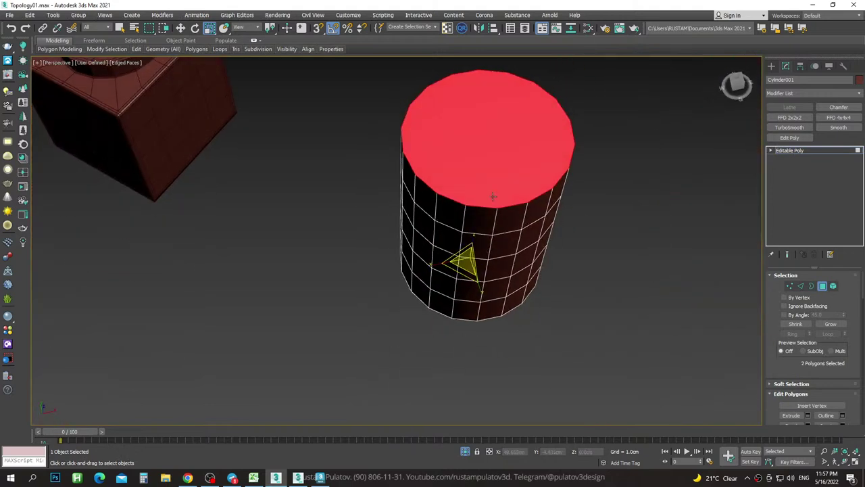
# Inset the selected caps and collapse each cap centre into a single vertex.
pyautogui.moveTo(481, 167)
pyautogui.mouseDown()
pyautogui.moveTo(473, 173)
pyautogui.moveTo(487, 179)
pyautogui.moveTo(508, 226)
pyautogui.mouseUp()
pyautogui.scroll(-5, 803, 385)
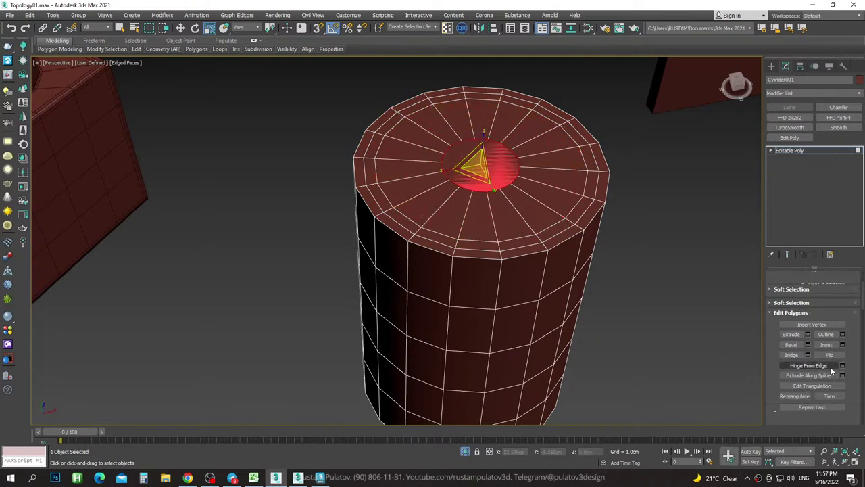
pyautogui.scroll(-5, 804, 365)
pyautogui.click(830, 345)
pyautogui.scroll(1, 513, 242)
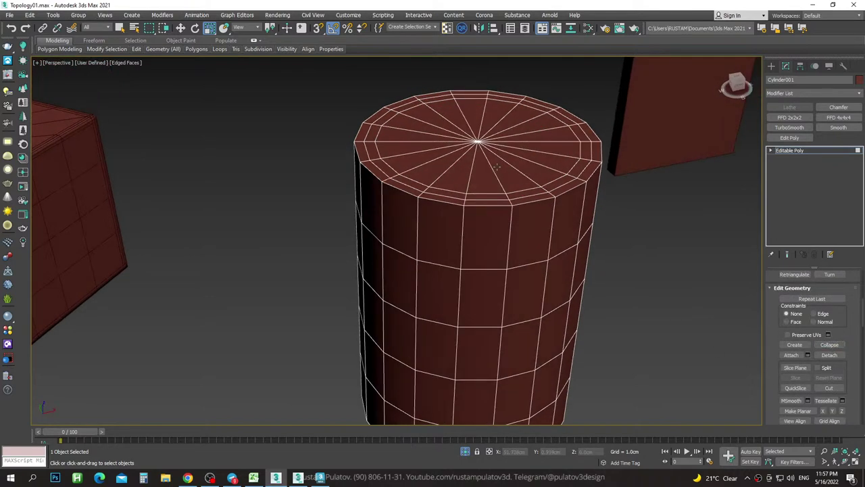
pyautogui.scroll(3, 473, 122)
pyautogui.scroll(2, 263, 93)
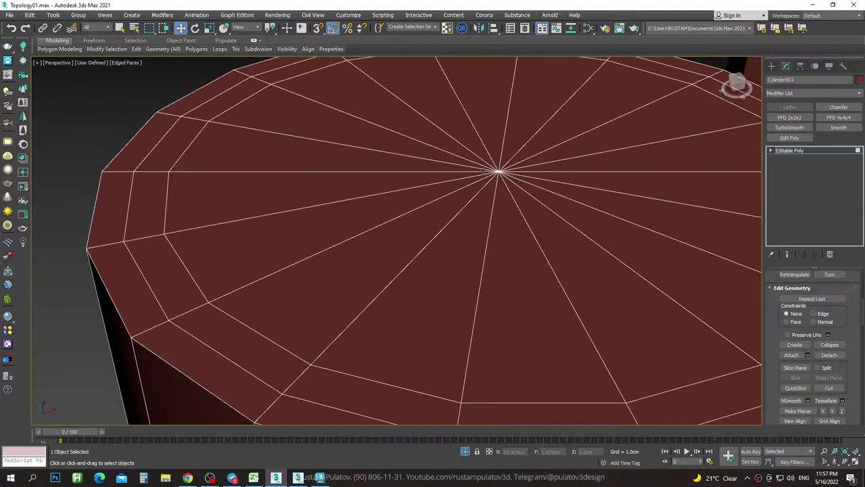
pyautogui.scroll(-4, 390, 237)
pyautogui.scroll(4, 236, 181)
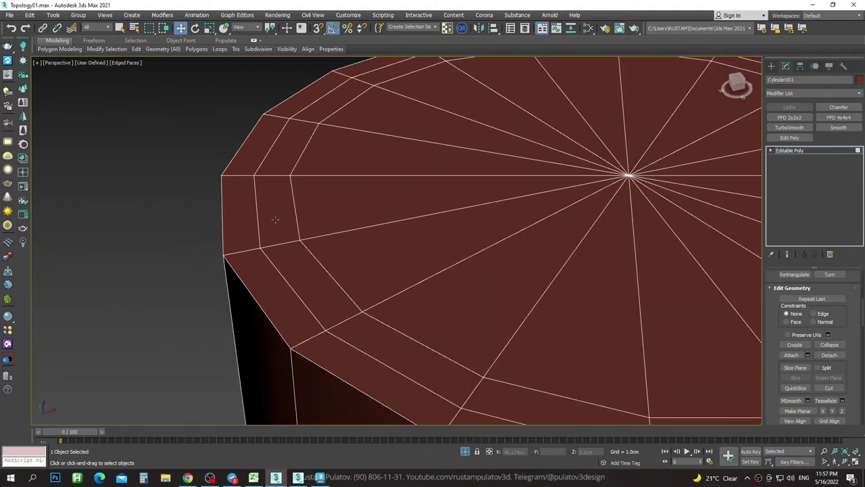
pyautogui.scroll(2, 257, 186)
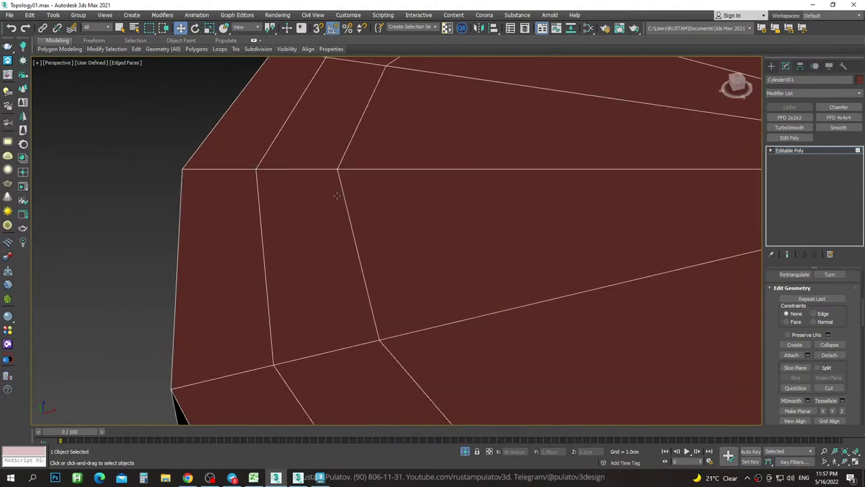
pyautogui.scroll(-3, 318, 216)
pyautogui.scroll(-2, 301, 240)
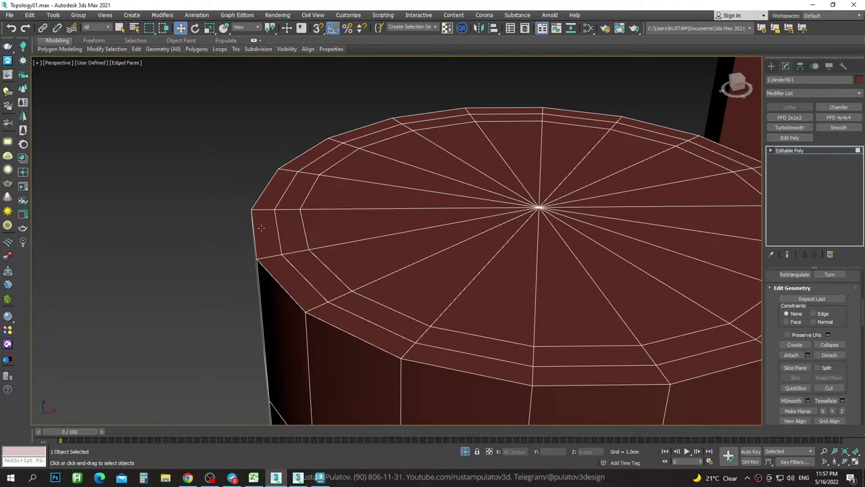
pyautogui.press('4')
pyautogui.press('4')
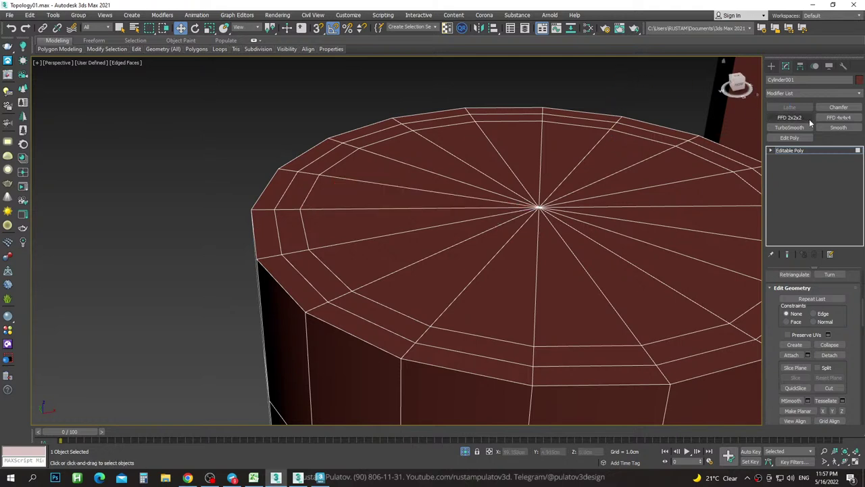
# Add TurboSmooth to the cylinder with 2 iterations and orbit to inspect it.
pyautogui.click(801, 127)
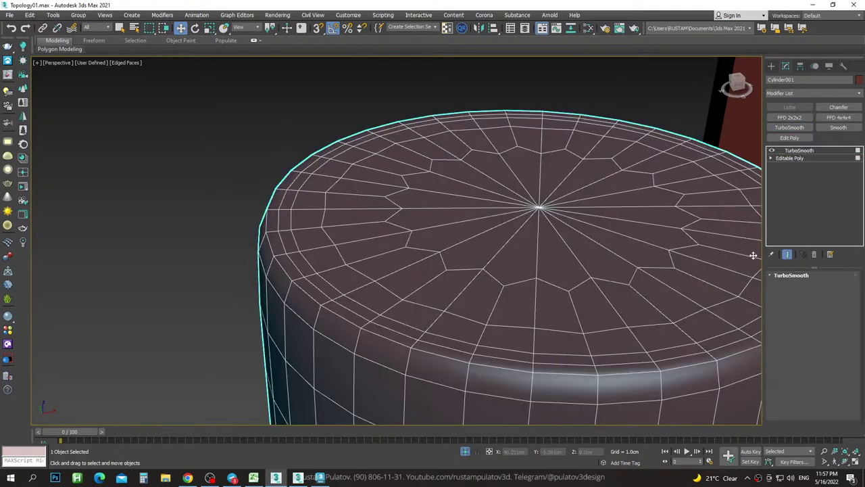
pyautogui.click(841, 289)
pyautogui.press('F4')
pyautogui.scroll(-3, 440, 225)
pyautogui.moveTo(440, 226)
pyautogui.mouseDown(button='middle')
pyautogui.moveTo(444, 245)
pyautogui.moveTo(510, 317)
pyautogui.moveTo(525, 275)
pyautogui.mouseUp(button='middle')
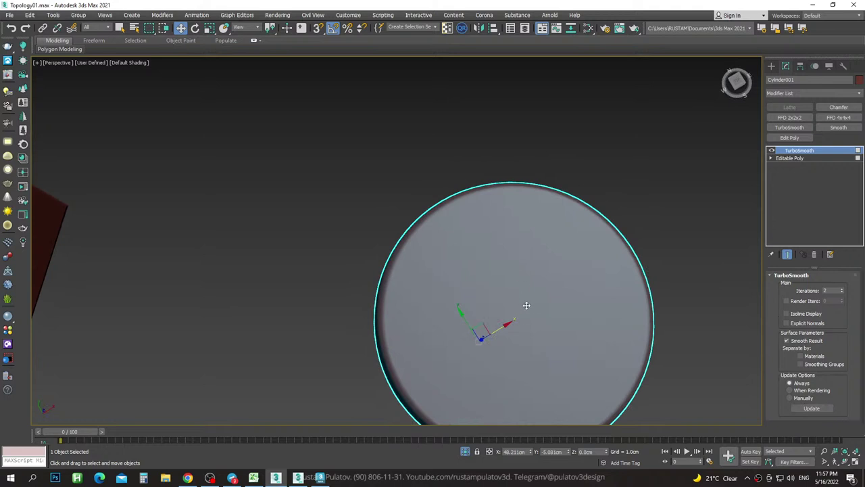
pyautogui.moveTo(526, 306)
pyautogui.keyDown('alt'); pyautogui.mouseDown(button='middle')
pyautogui.moveTo(512, 234)
pyautogui.moveTo(514, 252)
pyautogui.mouseUp(button='middle'); pyautogui.keyUp('alt')
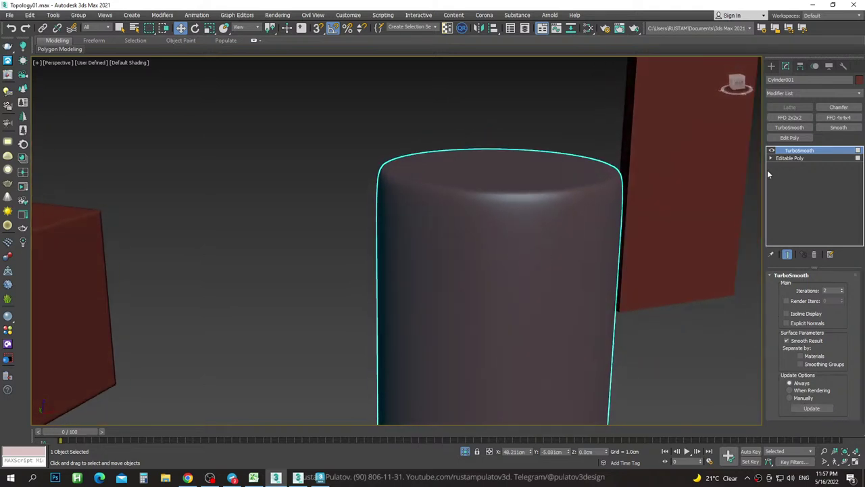
# Disable the smoothing and, at polygon level, try then cancel the Insert Loop tool.
pyautogui.click(771, 150)
pyautogui.click(771, 157)
pyautogui.keyDown('alt'); pyautogui.moveTo(591, 177); pyautogui.dragTo(467, 193, button='middle'); pyautogui.keyUp('alt')
pyautogui.press('F4')
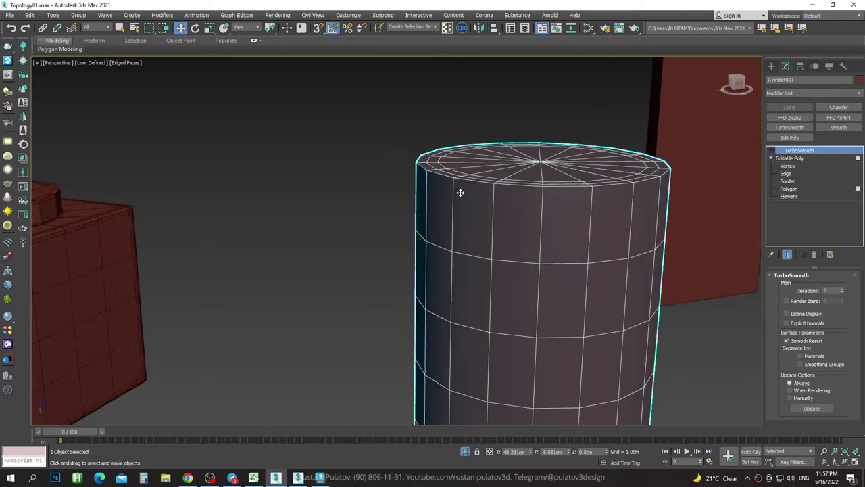
pyautogui.scroll(4, 460, 193)
pyautogui.click(800, 160)
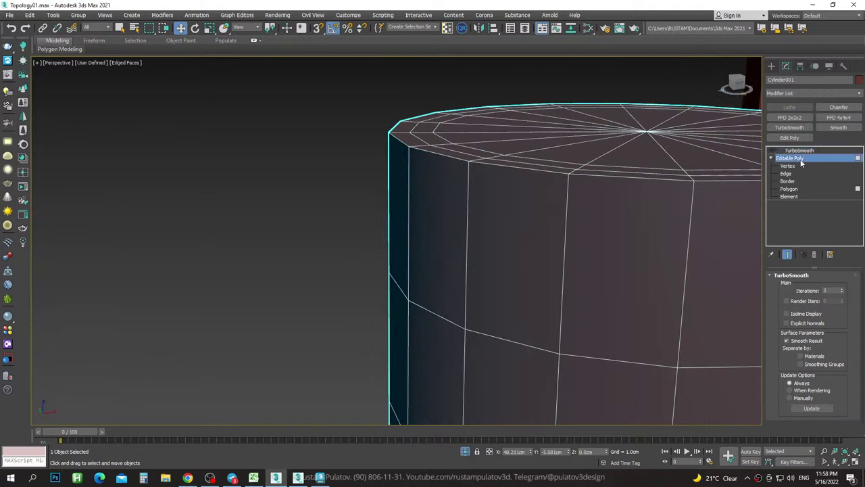
pyautogui.press('4')
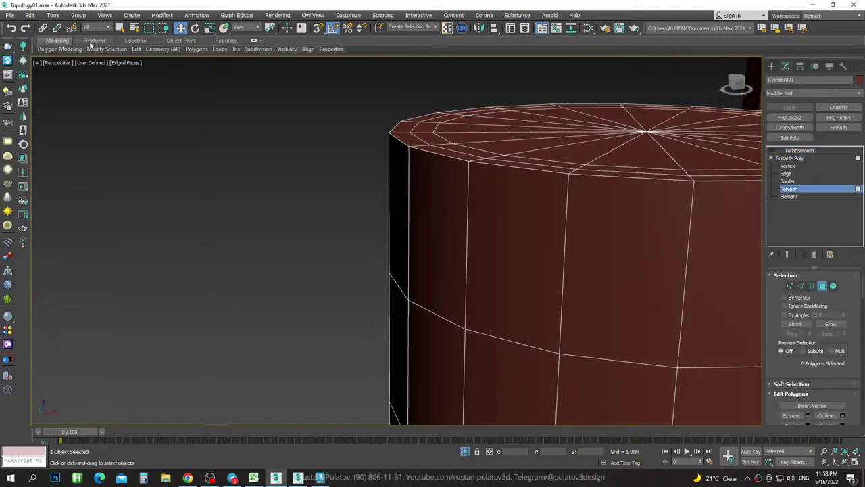
pyautogui.click(136, 49)
pyautogui.click(209, 73)
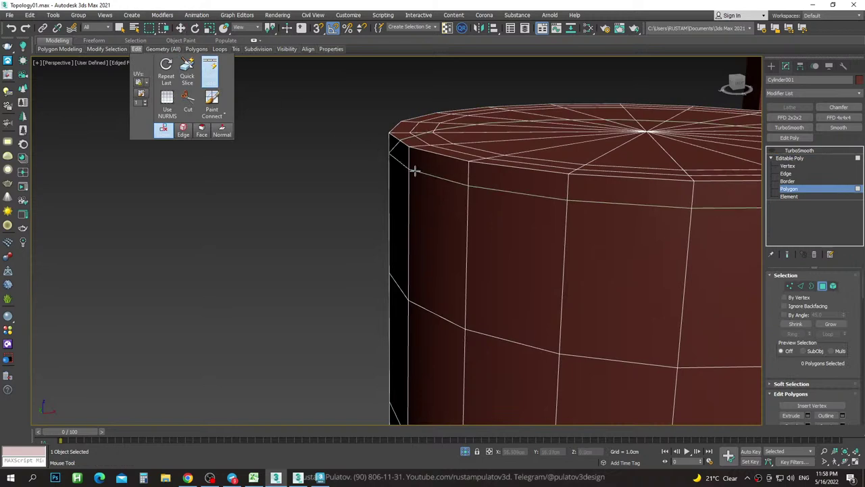
pyautogui.rightClick(411, 195)
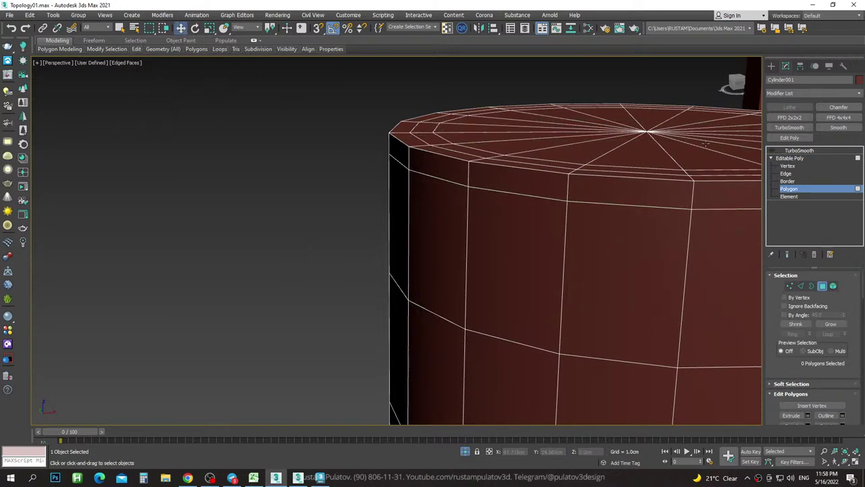
# Re-enable TurboSmooth with edges hidden and orbit around the smoothed cylinder.
pyautogui.click(814, 152)
pyautogui.click(772, 150)
pyautogui.press('F4')
pyautogui.keyDown('alt'); pyautogui.moveTo(473, 271); pyautogui.dragTo(482, 197, button='middle'); pyautogui.keyUp('alt')
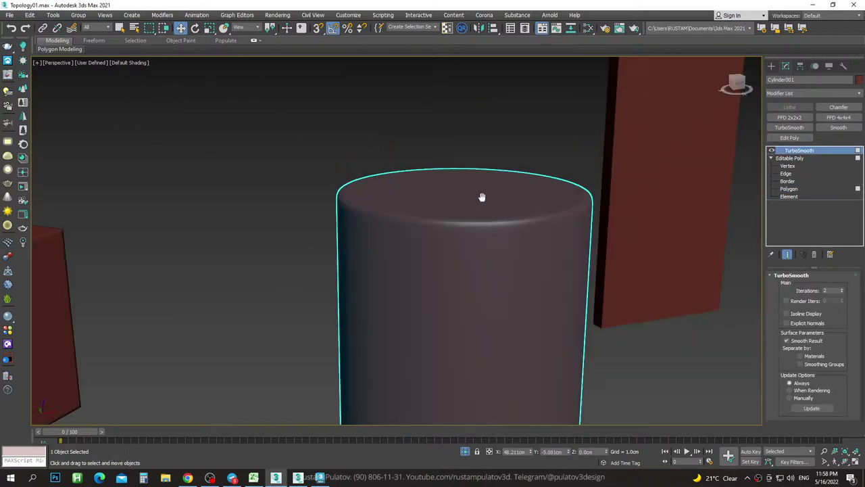
pyautogui.scroll(3, 482, 196)
pyautogui.click(676, 303)
pyautogui.moveTo(676, 304)
pyautogui.keyDown('alt'); pyautogui.mouseDown(button='middle')
pyautogui.moveTo(677, 266)
pyautogui.moveTo(622, 280)
pyautogui.mouseUp(button='middle'); pyautogui.keyUp('alt')
pyautogui.click(595, 322)
pyautogui.press('z')
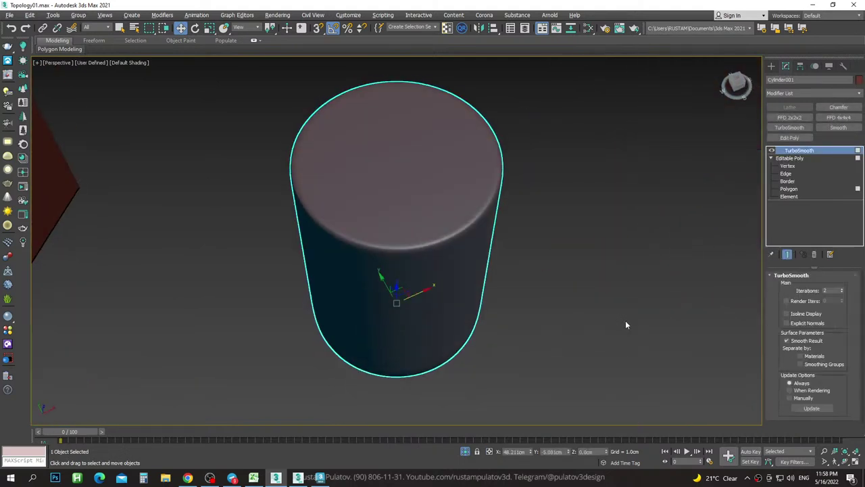
pyautogui.click(634, 326)
pyautogui.moveTo(634, 325)
pyautogui.keyDown('alt'); pyautogui.mouseDown(button='middle')
pyautogui.moveTo(624, 291)
pyautogui.moveTo(593, 312)
pyautogui.moveTo(590, 293)
pyautogui.mouseUp(button='middle'); pyautogui.keyUp('alt')
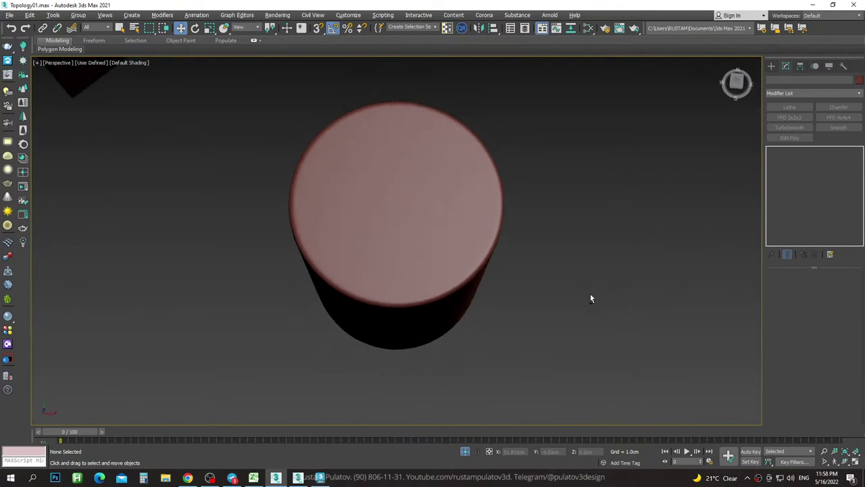
pyautogui.keyDown('alt'); pyautogui.moveTo(495, 219); pyautogui.dragTo(523, 229, button='middle'); pyautogui.keyUp('alt')
pyautogui.hotkey('ctrl', 'z')
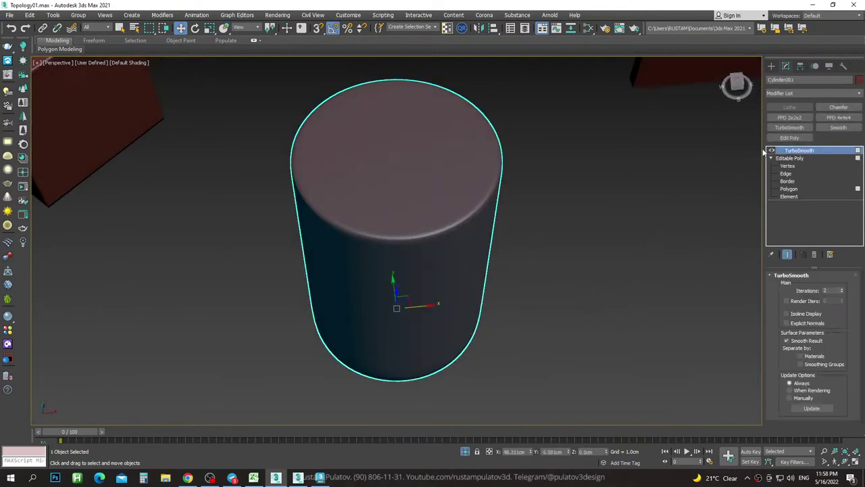
# Turn smoothing off again, show edged faces and go to vertex sub-object level.
pyautogui.click(770, 152)
pyautogui.press('F4')
pyautogui.scroll(5, 510, 171)
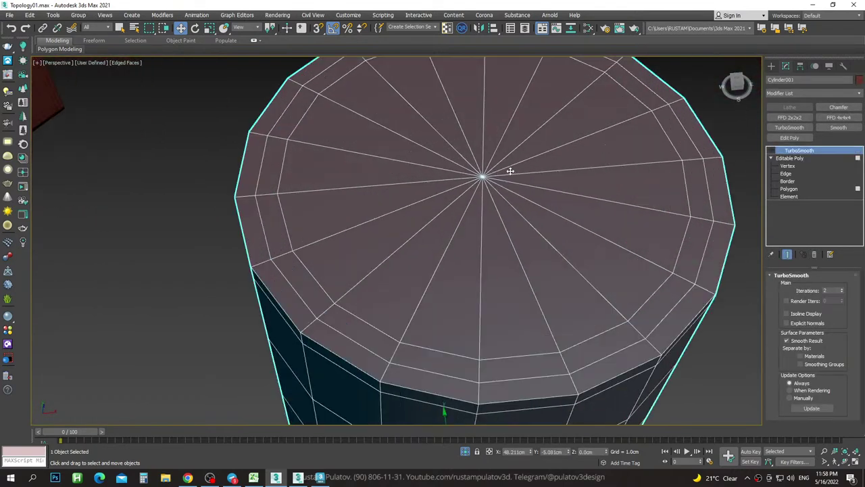
pyautogui.click(786, 165)
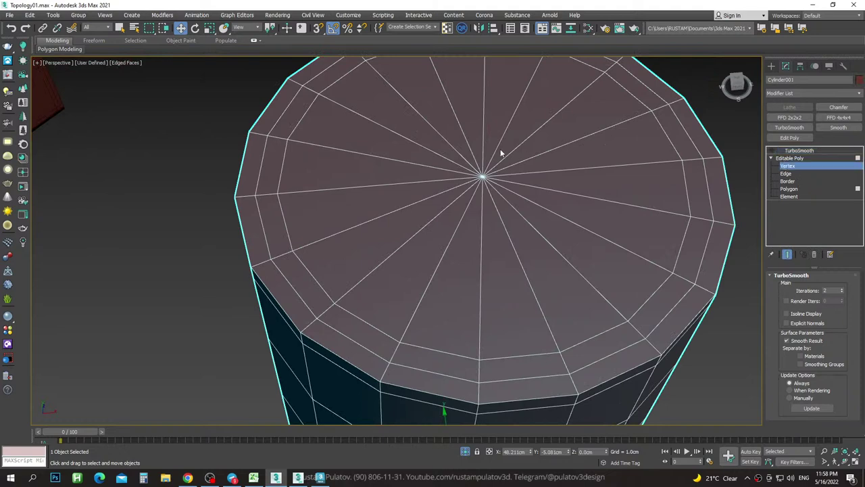
# Select the top cap's centre vertex and raise it upward.
pyautogui.click(482, 177)
pyautogui.keyDown('alt'); pyautogui.moveTo(483, 179); pyautogui.dragTo(487, 144, button='middle'); pyautogui.keyUp('alt')
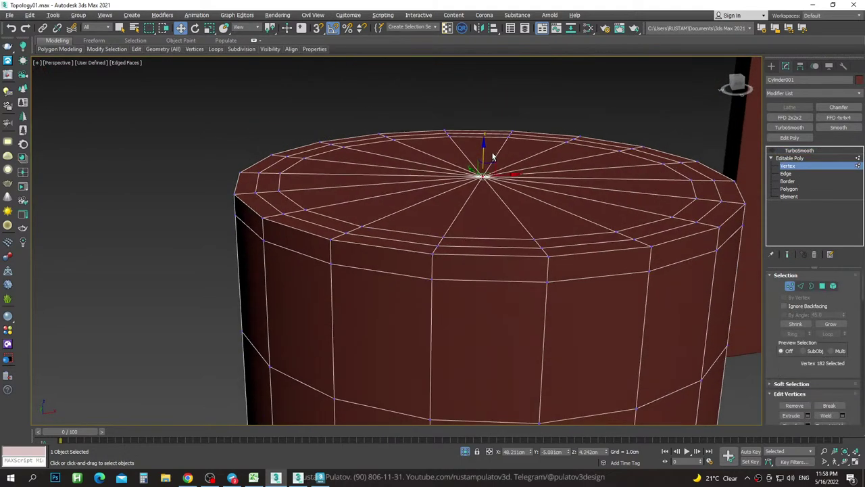
pyautogui.moveTo(487, 144); pyautogui.dragTo(491, 138)
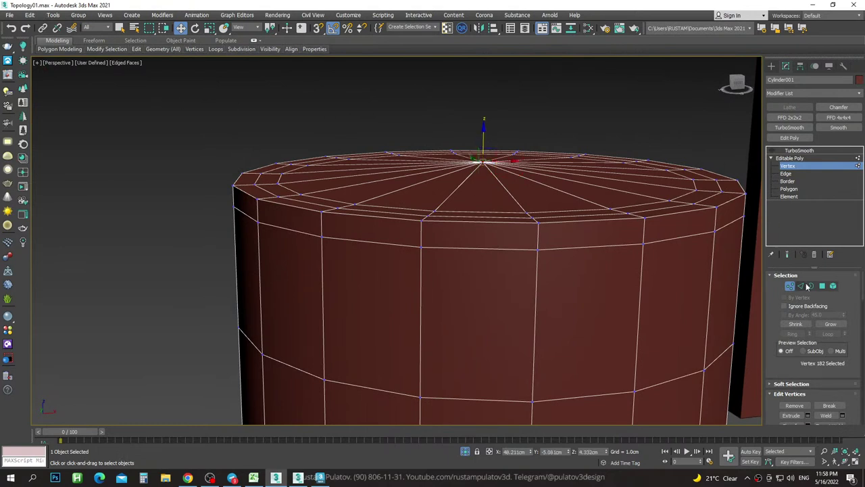
# Scale the surrounding edge loop inward, lift it, and view the TurboSmoothed result.
pyautogui.press('2')
pyautogui.doubleClick(370, 208)
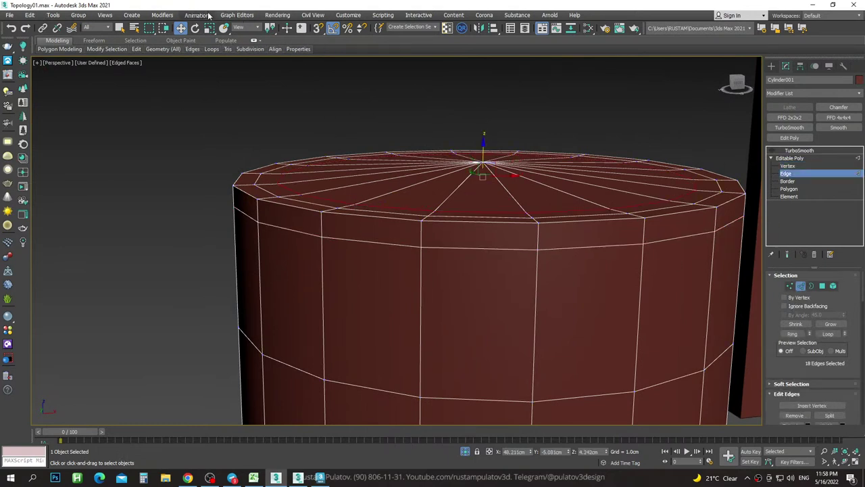
pyautogui.press('r')
pyautogui.moveTo(482, 169); pyautogui.dragTo(494, 234)
pyautogui.press('w')
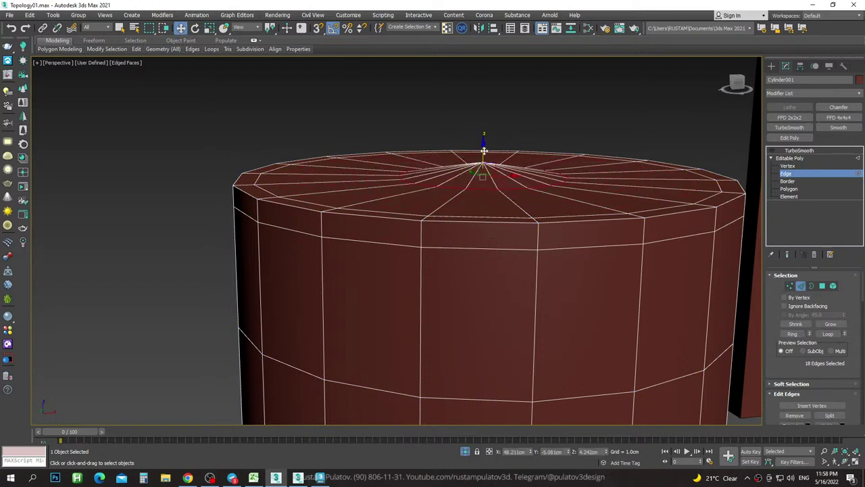
pyautogui.moveTo(483, 150); pyautogui.dragTo(484, 141)
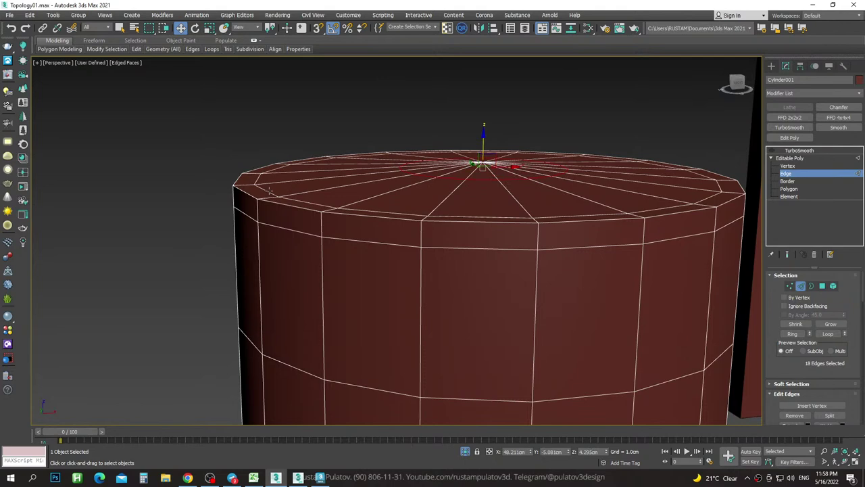
pyautogui.click(799, 150)
# Orbit to look down on the cylinder with the edge overlay off, and select it.
pyautogui.scroll(-5, 558, 152)
pyautogui.keyDown('alt'); pyautogui.moveTo(473, 203); pyautogui.dragTo(557, 152, button='middle'); pyautogui.keyUp('alt')
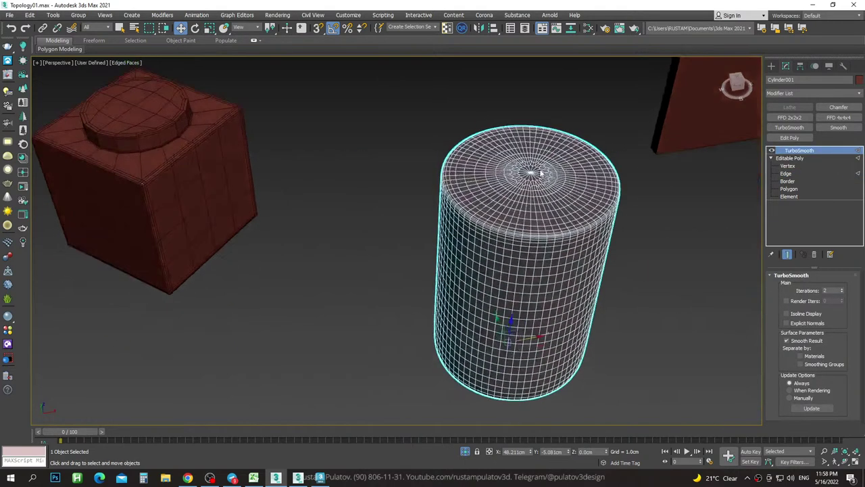
pyautogui.press('F4')
pyautogui.scroll(5, 557, 152)
pyautogui.scroll(-5, 557, 153)
pyautogui.keyDown('alt'); pyautogui.moveTo(548, 183); pyautogui.dragTo(552, 203, button='middle'); pyautogui.keyUp('alt')
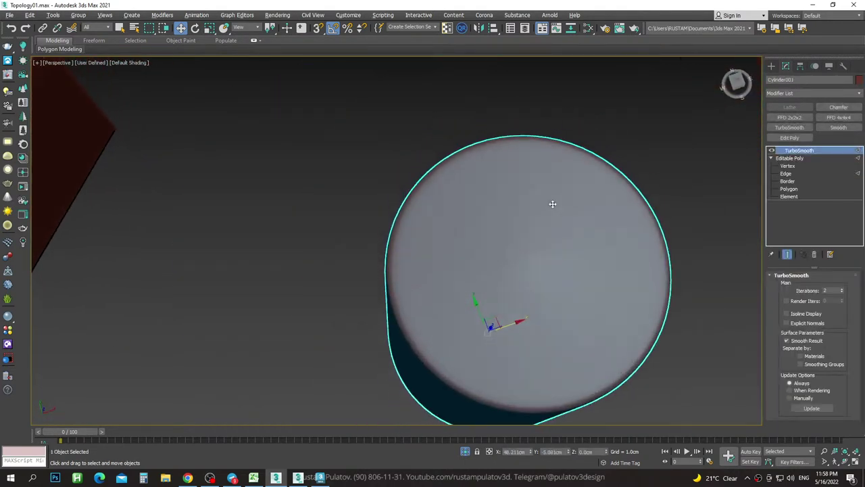
pyautogui.hotkey('ctrl', 'd')
pyautogui.click(581, 235)
# Inspect the cylinder's vertices from the side, restore its smoothing, and frame it from above.
pyautogui.click(790, 166)
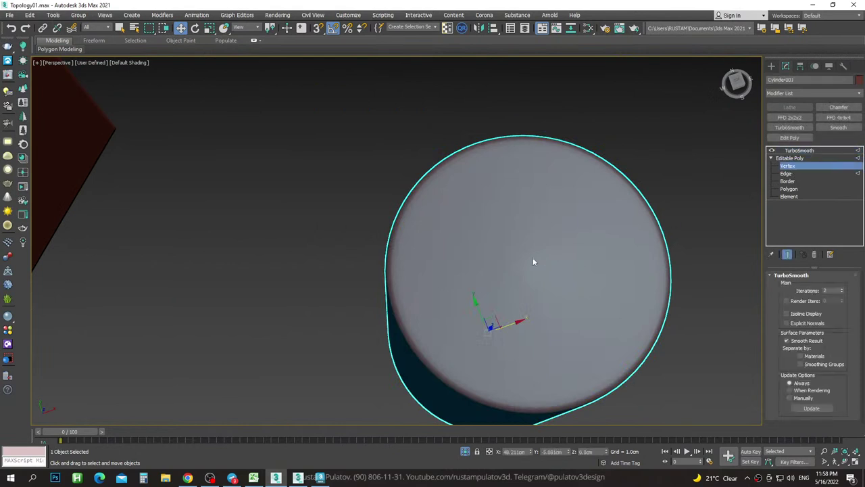
pyautogui.moveTo(535, 257)
pyautogui.keyDown('alt'); pyautogui.mouseDown(button='middle')
pyautogui.moveTo(535, 171)
pyautogui.moveTo(570, 222)
pyautogui.moveTo(570, 254)
pyautogui.moveTo(539, 141)
pyautogui.moveTo(543, 149)
pyautogui.moveTo(492, 165)
pyautogui.mouseUp(button='middle'); pyautogui.keyUp('alt')
pyautogui.click(799, 151)
pyautogui.click(588, 232)
pyautogui.click(429, 223)
pyautogui.press('z')
pyautogui.click(550, 224)
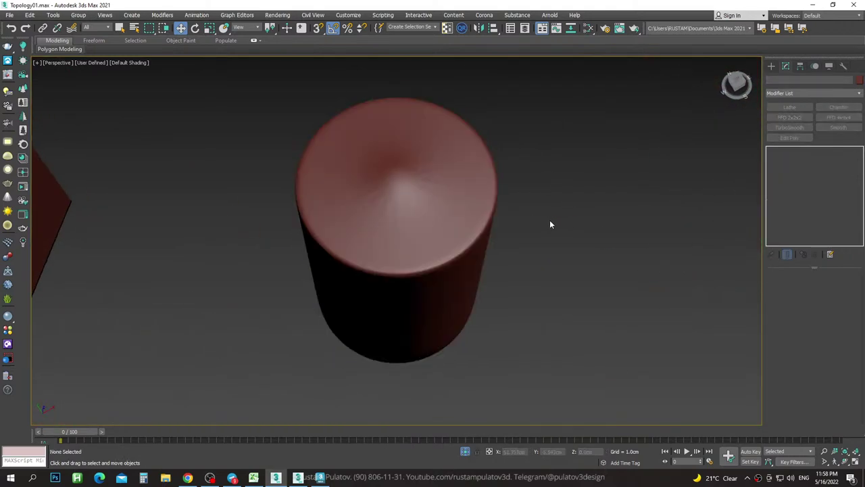
pyautogui.keyDown('alt'); pyautogui.moveTo(550, 224); pyautogui.dragTo(424, 232, button='middle'); pyautogui.keyUp('alt')
# Zoom in and reselect the cylinder to review its TurboSmooth settings.
pyautogui.click(411, 217)
pyautogui.scroll(3, 406, 213)
pyautogui.scroll(4, 380, 205)
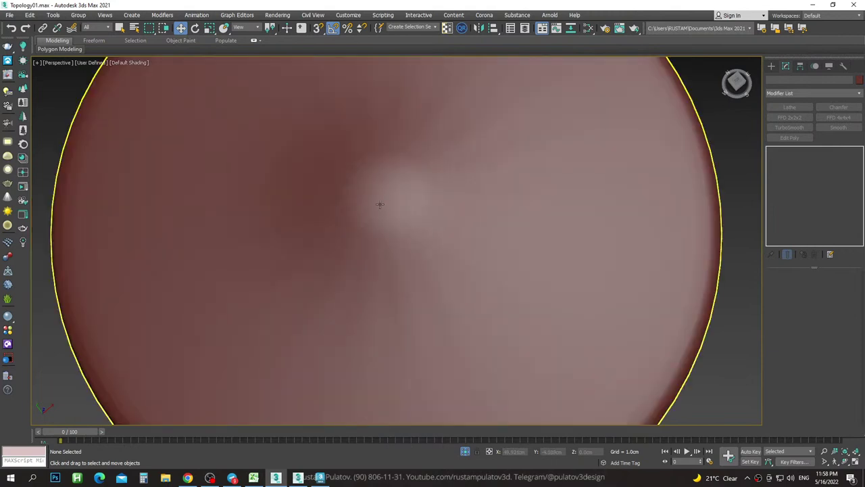
pyautogui.click(524, 209)
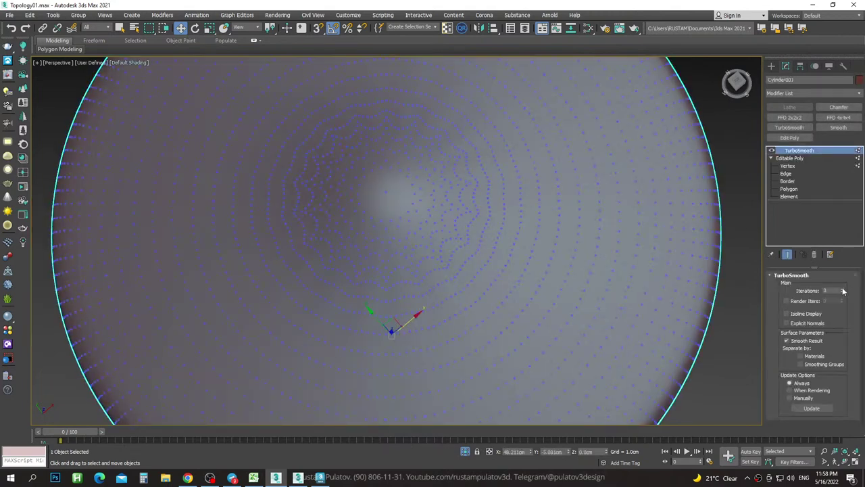
pyautogui.click(744, 176)
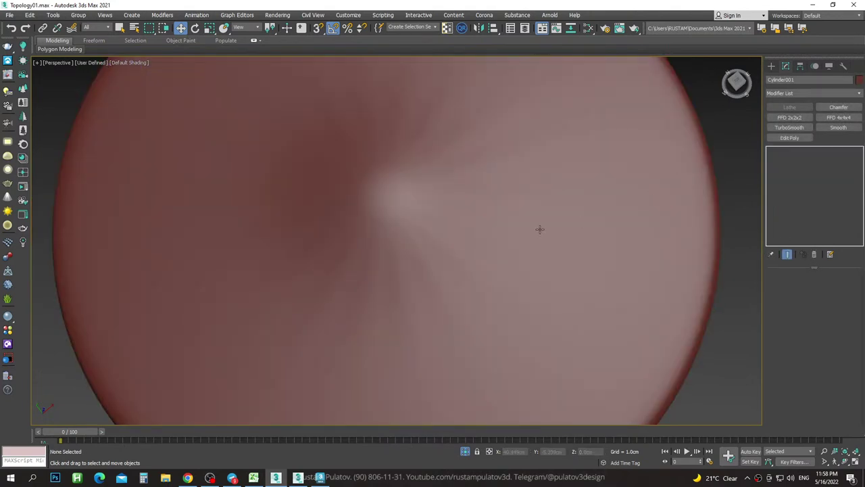
pyautogui.click(385, 194)
pyautogui.click(701, 152)
pyautogui.click(530, 204)
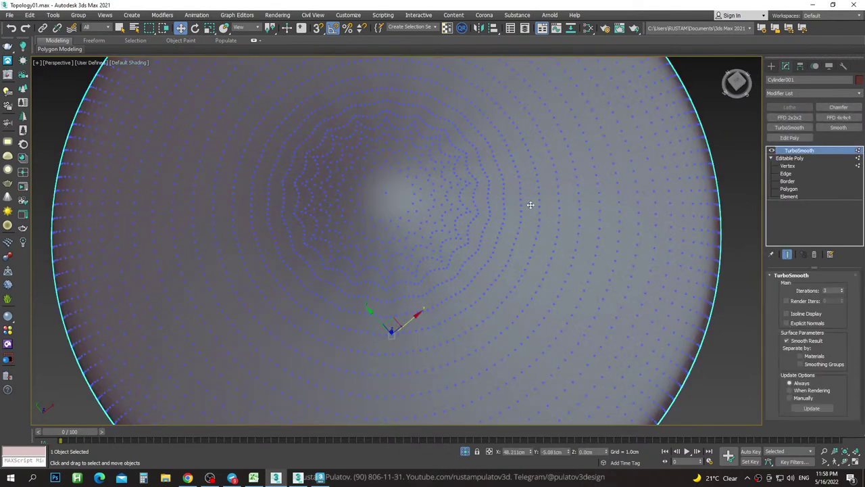
# Hide TurboSmooth to show the cylinder's low-poly cap, then select the box-with-cap example.
pyautogui.click(772, 151)
pyautogui.click(787, 165)
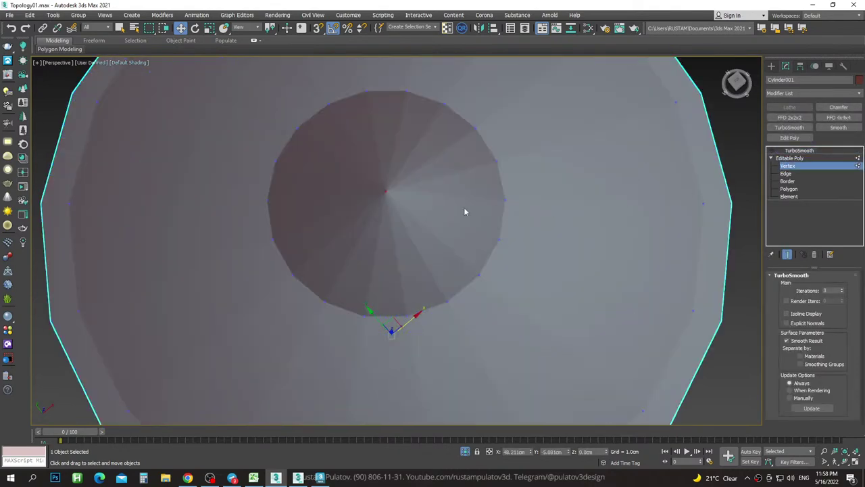
pyautogui.keyDown('alt'); pyautogui.moveTo(408, 165); pyautogui.dragTo(440, 235, button='middle'); pyautogui.keyUp('alt')
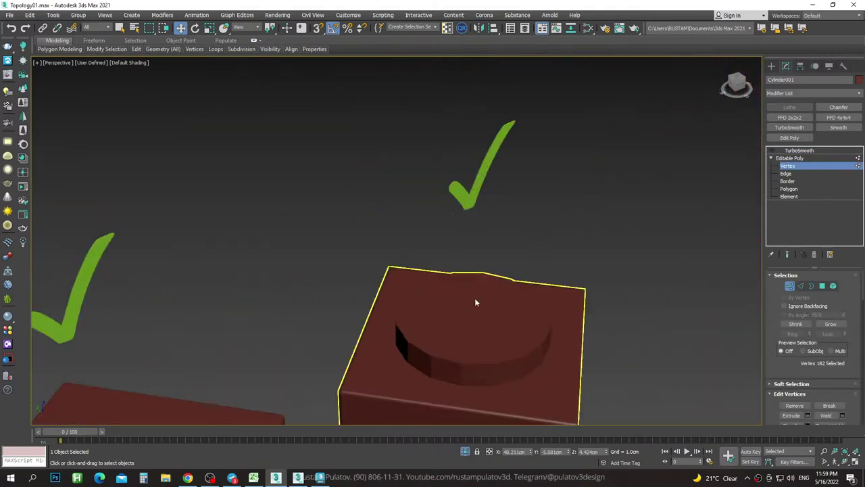
pyautogui.click(771, 66)
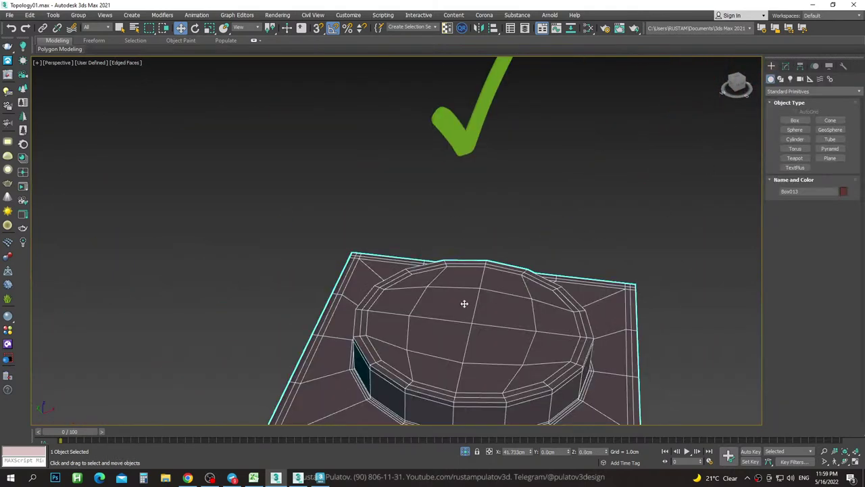
# Reselect the cylinder and bring Telegram to the front.
pyautogui.scroll(-10, 480, 301)
pyautogui.scroll(4, 440, 260)
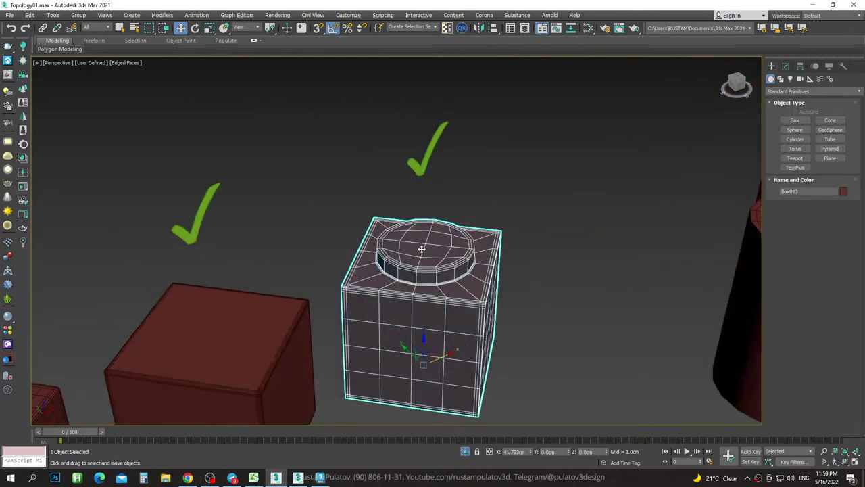
pyautogui.scroll(2, 435, 252)
pyautogui.click(545, 268)
pyautogui.click(242, 478)
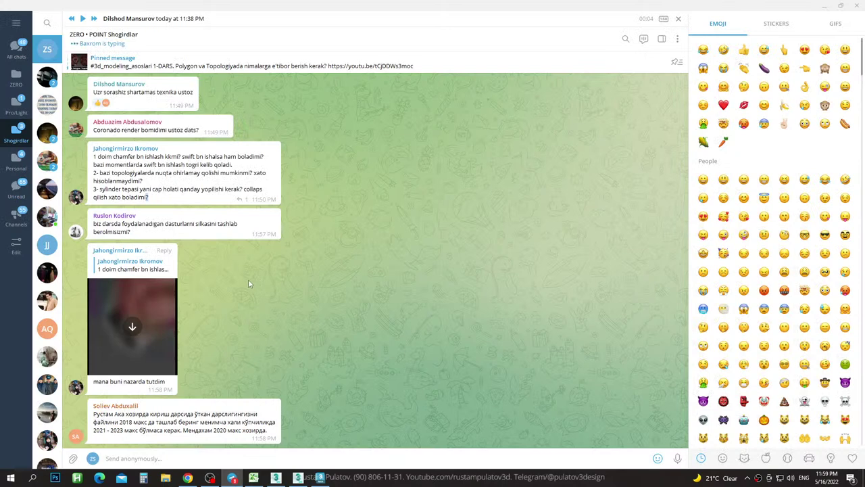
# Download the posted topology image, view it full size zoomed in, then close the viewer.
pyautogui.click(132, 328)
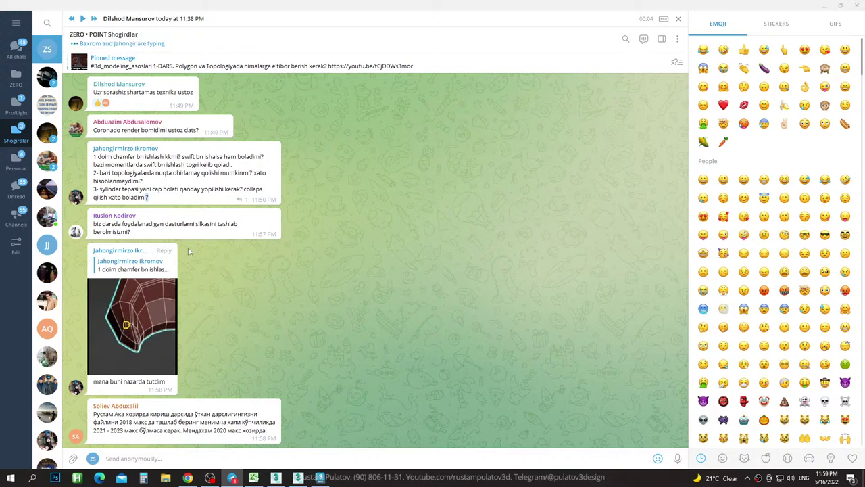
pyautogui.moveTo(135, 382)
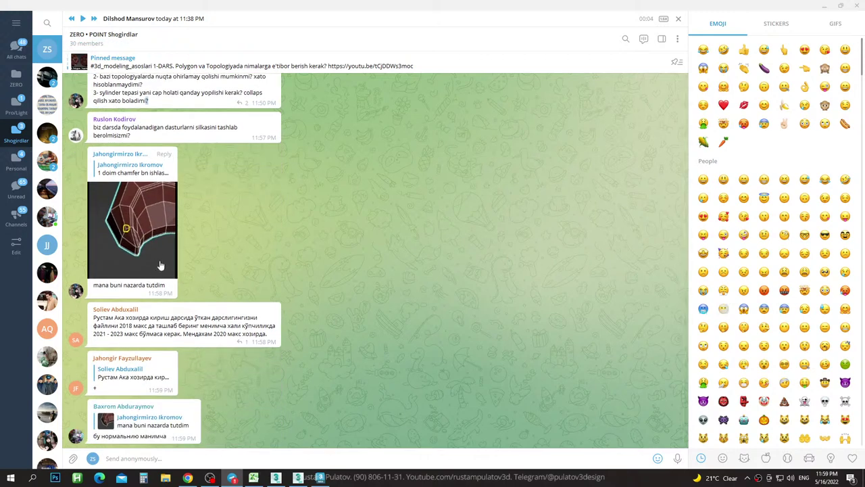
pyautogui.moveTo(131, 332)
pyautogui.moveTo(132, 230)
pyautogui.click(148, 241)
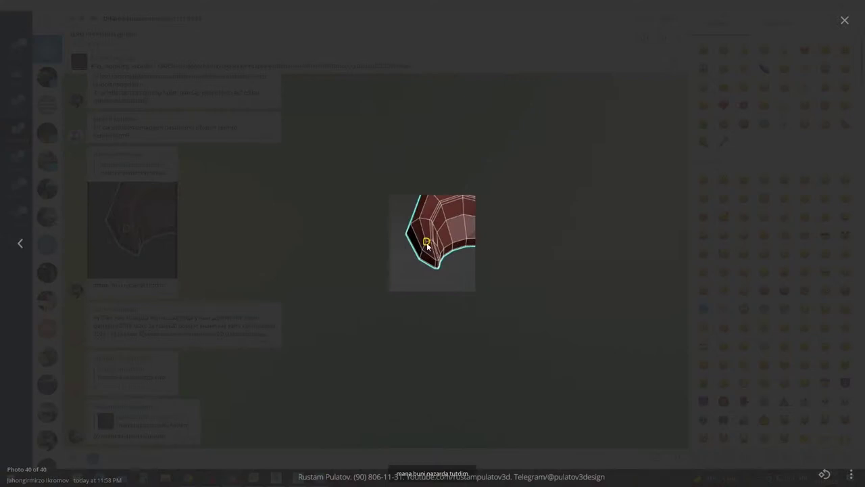
pyautogui.keyDown('ctrl'); pyautogui.scroll(4, 433, 243); pyautogui.keyUp('ctrl')
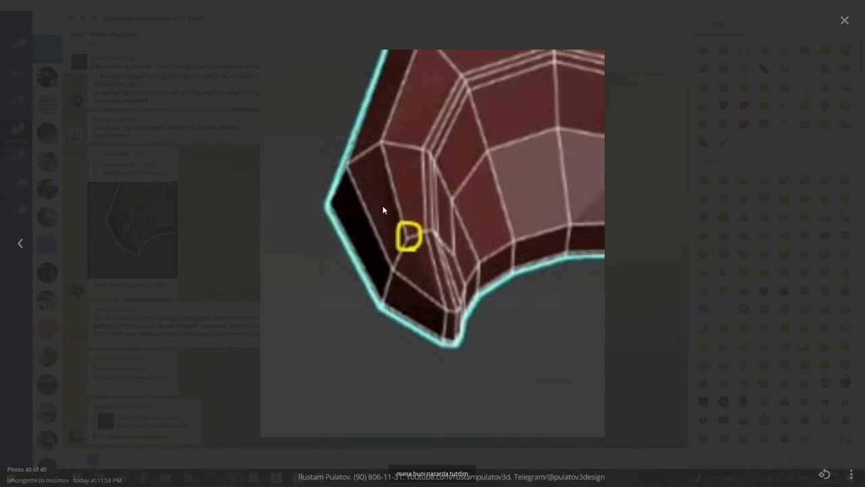
pyautogui.press('Escape')
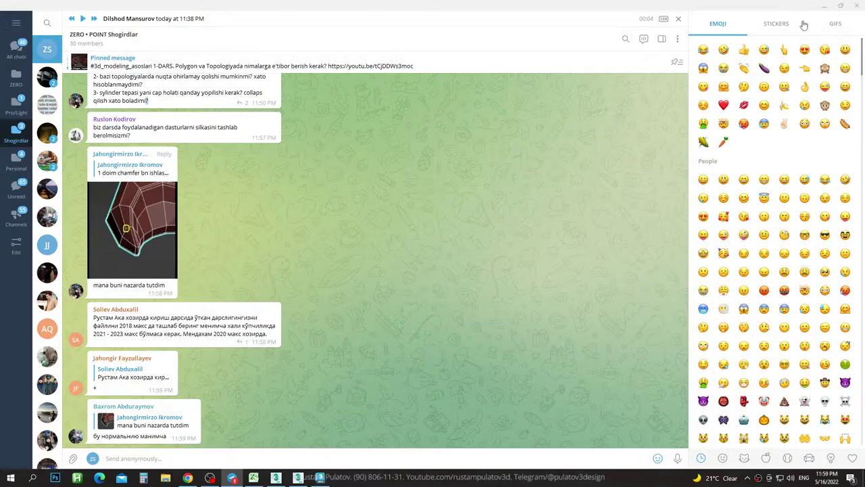
# Return to the Topology01 scene and select and frame the carved ornament.
pyautogui.click(298, 478)
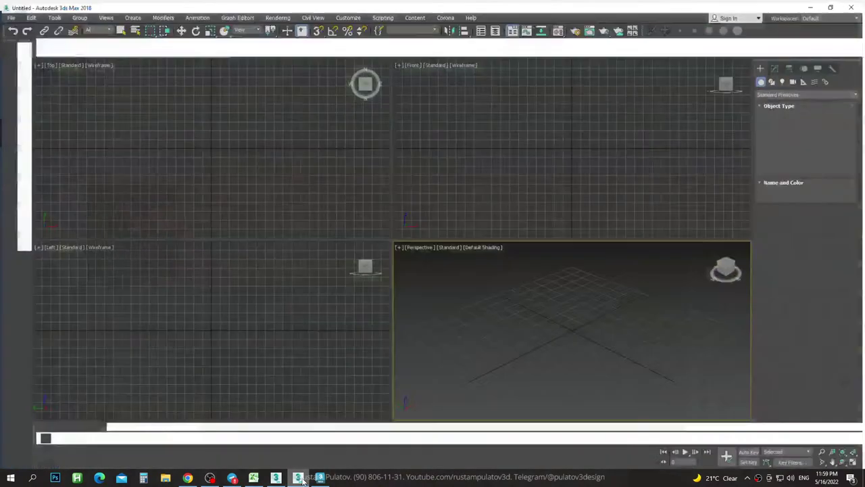
pyautogui.click(278, 479)
pyautogui.scroll(-5, 486, 282)
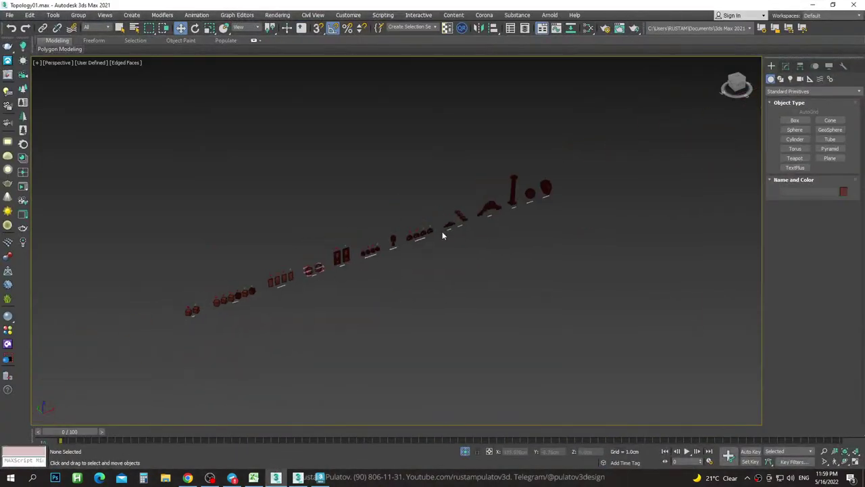
pyautogui.scroll(3, 442, 231)
pyautogui.click(477, 202)
pyautogui.press('z')
pyautogui.press('F4')
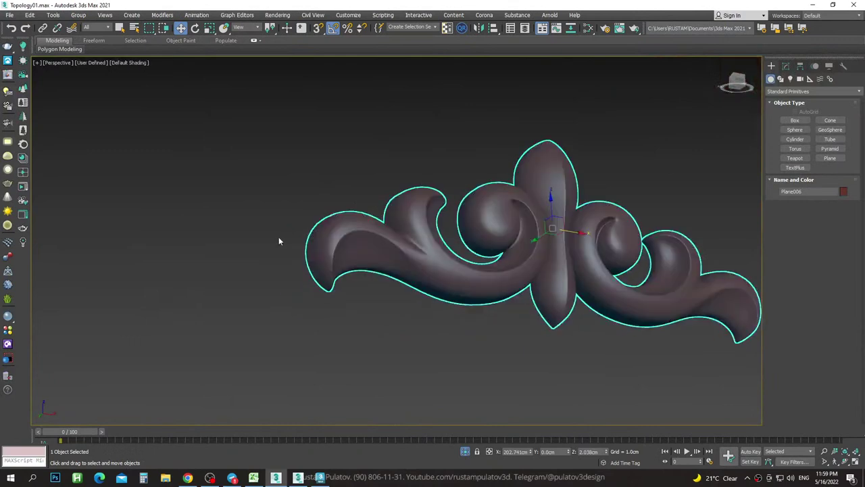
pyautogui.scroll(5, 279, 242)
# Hide the ornament's smoothing and inspect its base mesh vertices with edges shown.
pyautogui.click(786, 66)
pyautogui.click(788, 165)
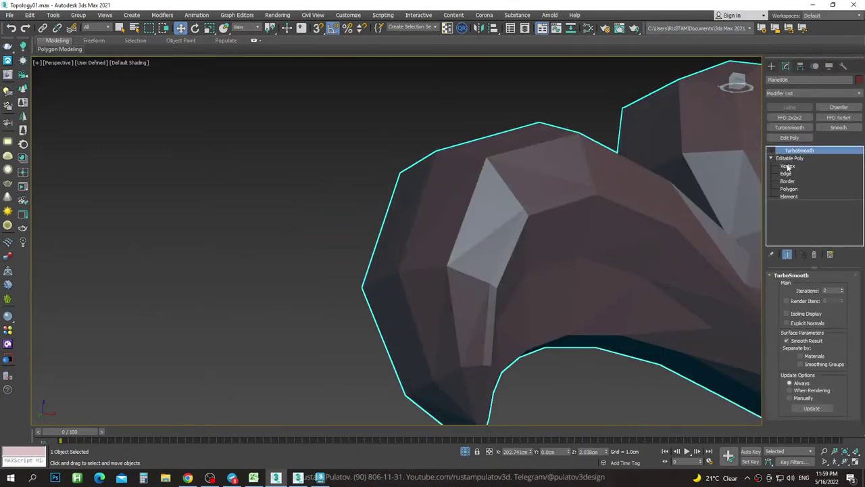
pyautogui.press('F4')
pyautogui.click(461, 367)
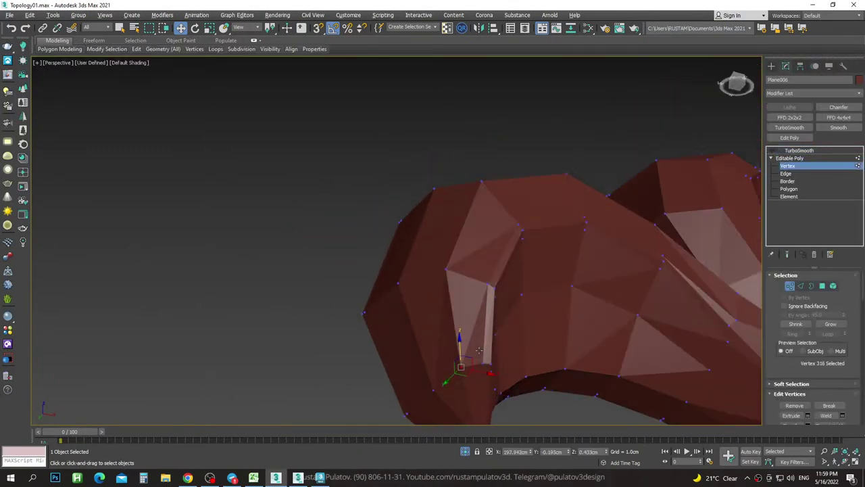
pyautogui.keyDown('alt'); pyautogui.moveTo(461, 366); pyautogui.dragTo(475, 301, button='middle'); pyautogui.keyUp('alt')
pyautogui.scroll(3, 476, 301)
pyautogui.scroll(2, 460, 299)
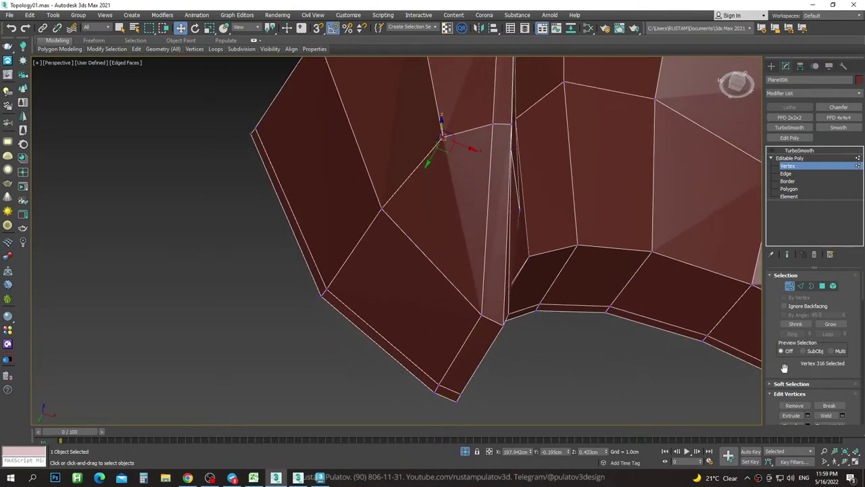
pyautogui.scroll(-2, 816, 372)
pyautogui.scroll(-4, 816, 371)
# Cut a new edge into the ornament mesh from a vertex with snapping on.
pyautogui.click(829, 405)
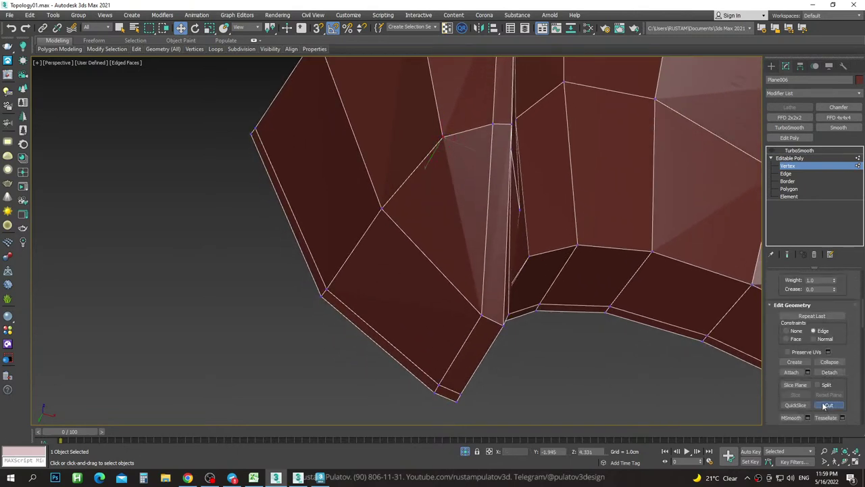
pyautogui.click(318, 28)
pyautogui.click(443, 138)
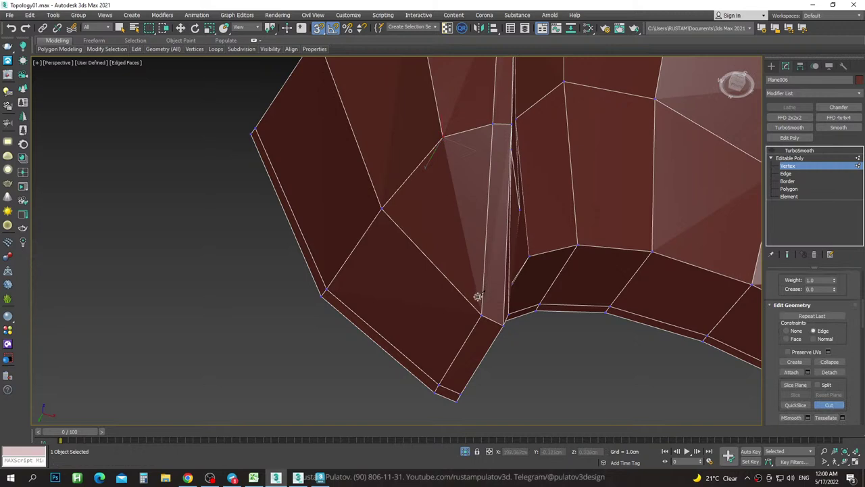
pyautogui.click(479, 315)
pyautogui.scroll(-3, 493, 270)
pyautogui.moveTo(507, 223)
pyautogui.keyDown('alt'); pyautogui.mouseDown(button='middle')
pyautogui.moveTo(482, 246)
pyautogui.moveTo(499, 238)
pyautogui.moveTo(516, 177)
pyautogui.moveTo(433, 119)
pyautogui.mouseUp(button='middle'); pyautogui.keyUp('alt')
pyautogui.scroll(3, 519, 247)
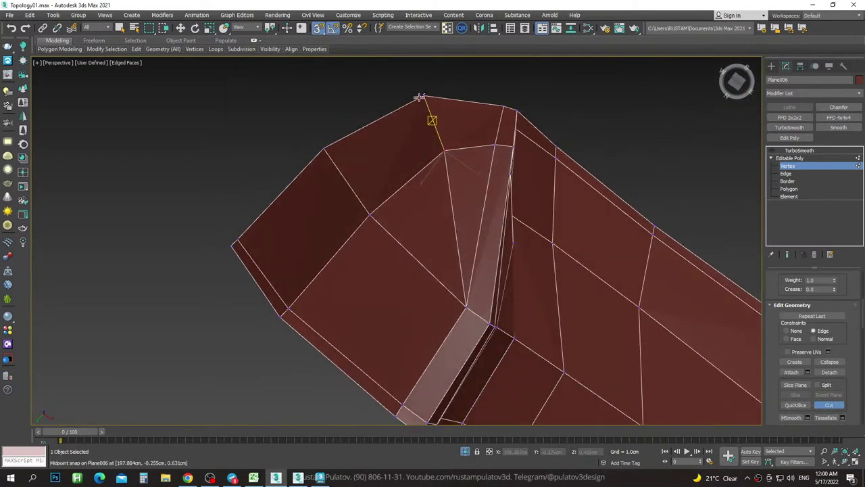
pyautogui.moveTo(448, 251)
pyautogui.keyDown('alt'); pyautogui.mouseDown(button='middle')
pyautogui.moveTo(450, 242)
pyautogui.moveTo(514, 223)
pyautogui.moveTo(353, 234)
pyautogui.mouseUp(button='middle'); pyautogui.keyUp('alt')
# Show the TurboSmooth result and inspect the smoothed tip without edge overlay.
pyautogui.click(778, 150)
pyautogui.click(772, 151)
pyautogui.click(353, 234)
pyautogui.press('F4')
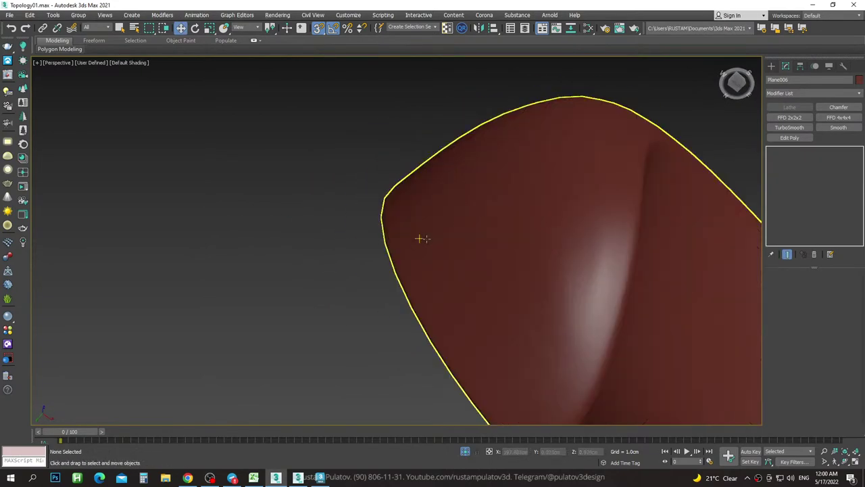
pyautogui.moveTo(421, 237)
pyautogui.keyDown('alt'); pyautogui.mouseDown(button='middle')
pyautogui.moveTo(490, 239)
pyautogui.moveTo(492, 281)
pyautogui.mouseUp(button='middle'); pyautogui.keyUp('alt')
pyautogui.click(490, 239)
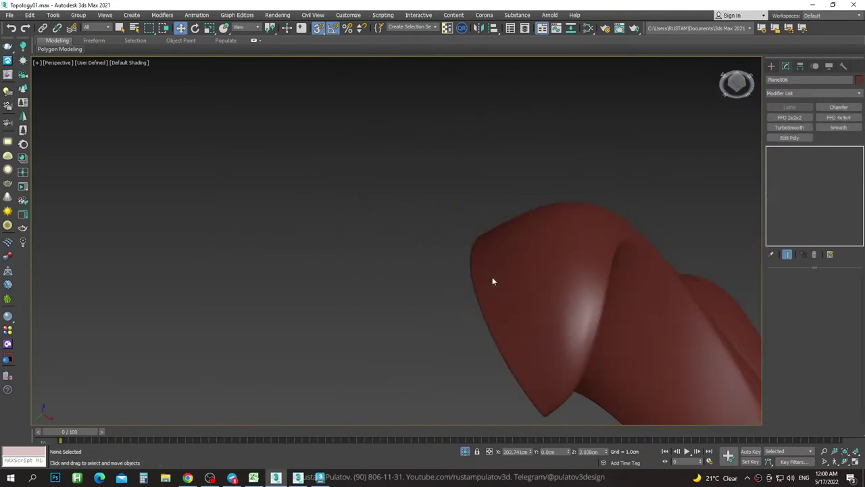
pyautogui.scroll(2, 585, 304)
pyautogui.scroll(2, 579, 318)
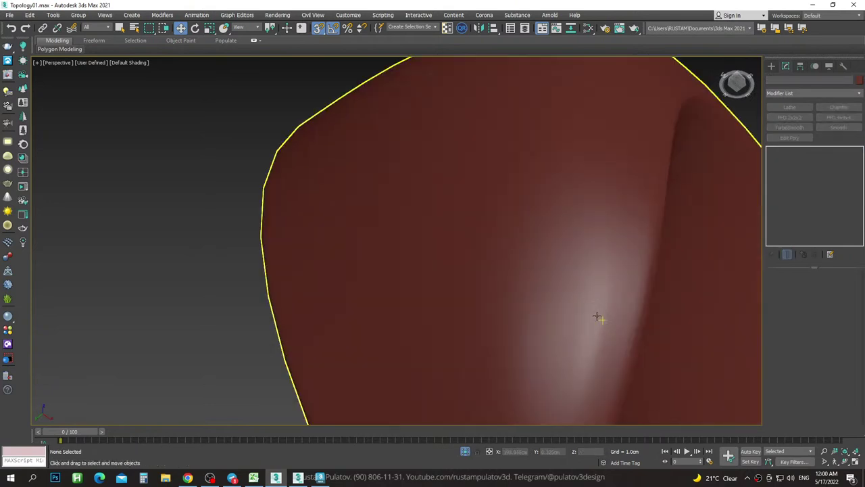
pyautogui.scroll(-4, 595, 298)
pyautogui.scroll(-1, 595, 298)
pyautogui.scroll(1, 599, 278)
pyautogui.scroll(2, 602, 294)
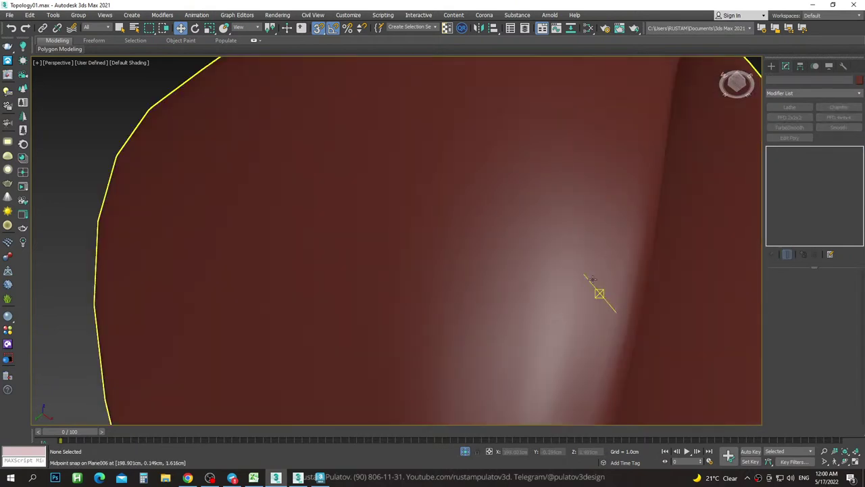
pyautogui.scroll(-1, 599, 293)
pyautogui.scroll(-1, 572, 276)
# Switch back to the low-poly cage at edge level and select an edge at the tip.
pyautogui.click(618, 255)
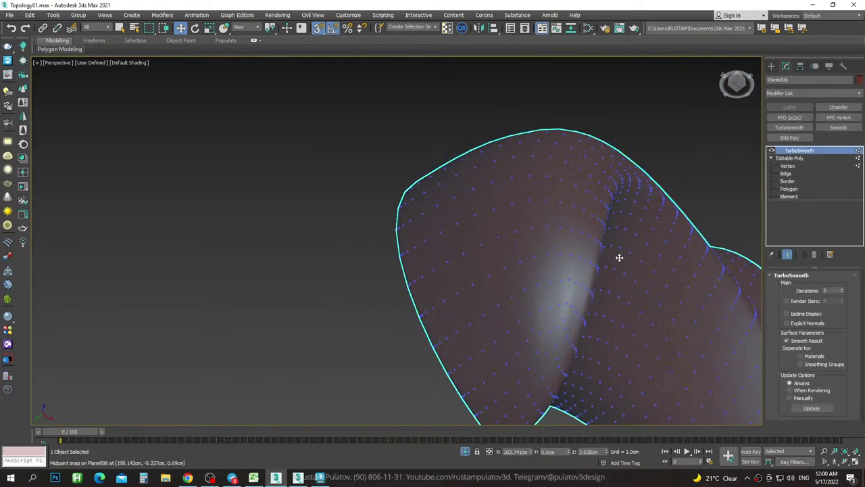
pyautogui.click(785, 173)
pyautogui.click(771, 150)
pyautogui.click(553, 319)
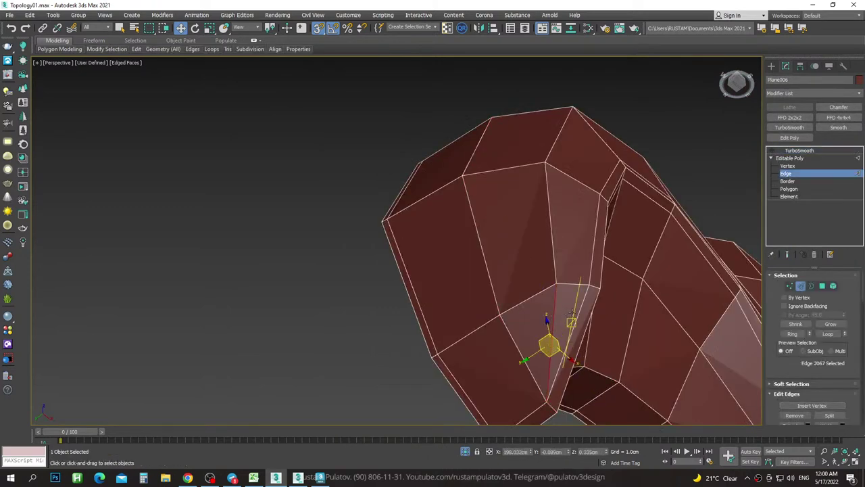
# Select the tip's inner-corner vertex and pull it upward.
pyautogui.click(664, 253)
pyautogui.press('1')
pyautogui.click(554, 287)
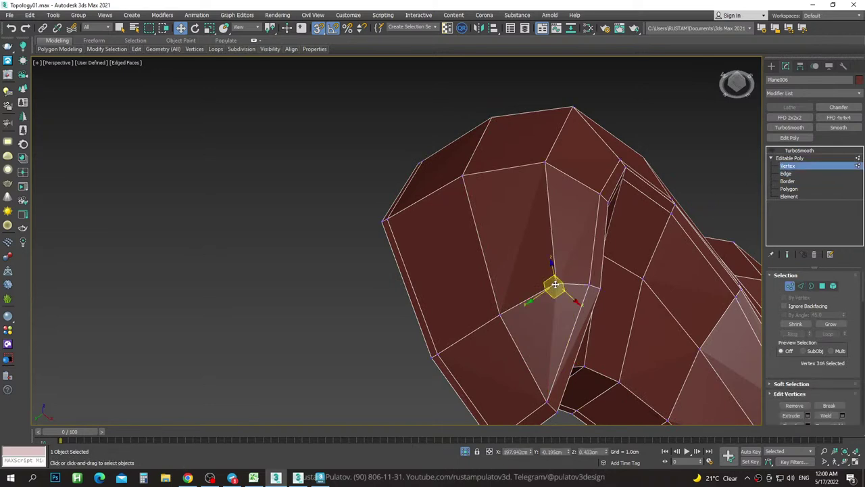
pyautogui.keyDown('alt'); pyautogui.moveTo(572, 224); pyautogui.dragTo(547, 257, button='middle'); pyautogui.keyUp('alt')
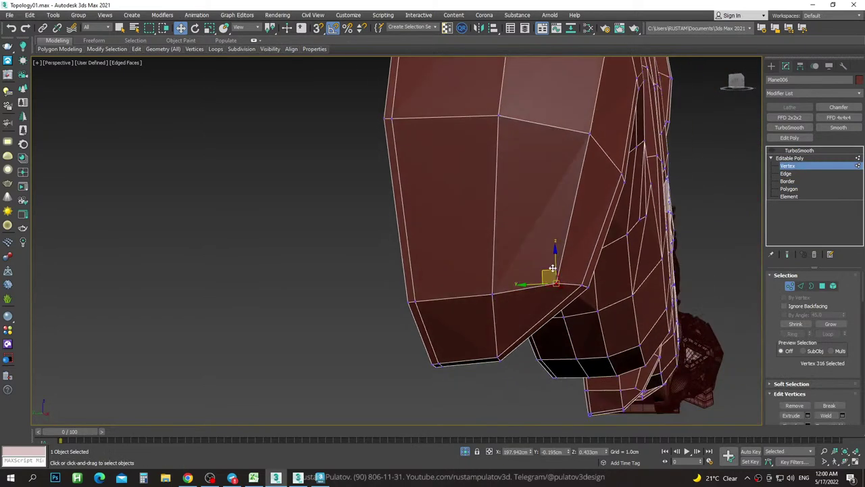
pyautogui.moveTo(547, 257); pyautogui.dragTo(548, 228)
pyautogui.moveTo(549, 228)
pyautogui.keyDown('alt'); pyautogui.mouseDown(button='middle')
pyautogui.moveTo(547, 166)
pyautogui.moveTo(572, 219)
pyautogui.mouseUp(button='middle'); pyautogui.keyUp('alt')
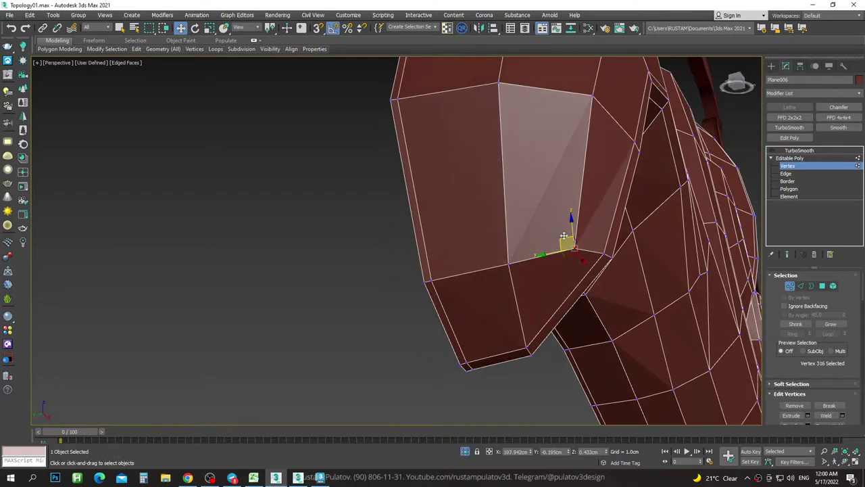
pyautogui.moveTo(572, 223); pyautogui.dragTo(564, 228)
pyautogui.moveTo(563, 227)
pyautogui.keyDown('alt'); pyautogui.mouseDown(button='middle')
pyautogui.moveTo(552, 176)
pyautogui.moveTo(574, 178)
pyautogui.mouseUp(button='middle'); pyautogui.keyUp('alt')
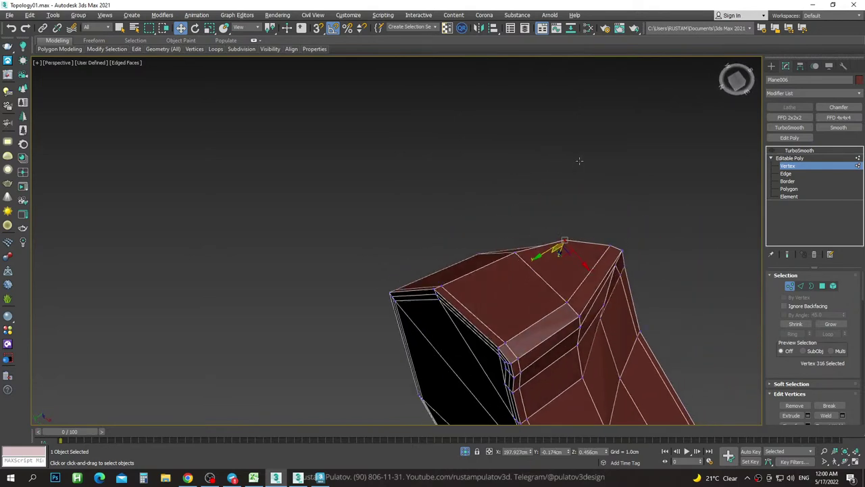
# Turn on TurboSmooth and inspect the smoothed ornament with edges hidden.
pyautogui.click(800, 150)
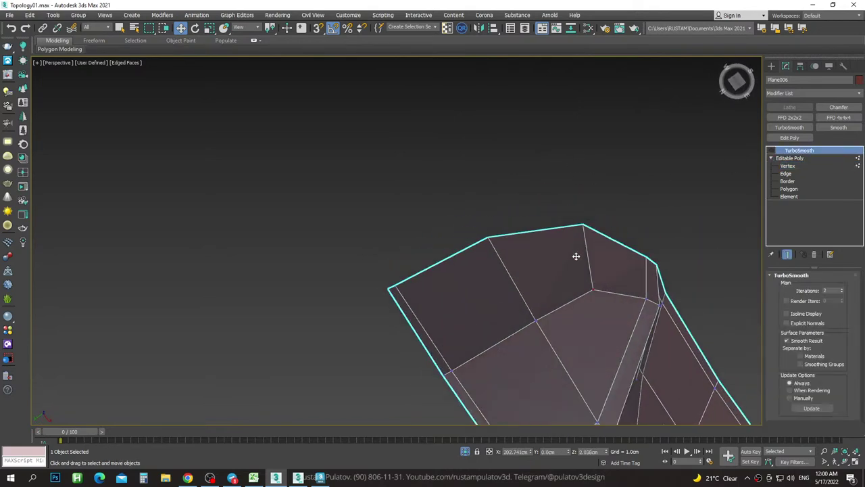
pyautogui.keyDown('alt'); pyautogui.moveTo(575, 253); pyautogui.dragTo(742, 183, button='middle'); pyautogui.keyUp('alt')
pyautogui.click(772, 150)
pyautogui.moveTo(560, 318)
pyautogui.keyDown('alt'); pyautogui.mouseDown(button='middle')
pyautogui.moveTo(580, 305)
pyautogui.moveTo(555, 293)
pyautogui.mouseUp(button='middle'); pyautogui.keyUp('alt')
pyautogui.scroll(-5, 541, 264)
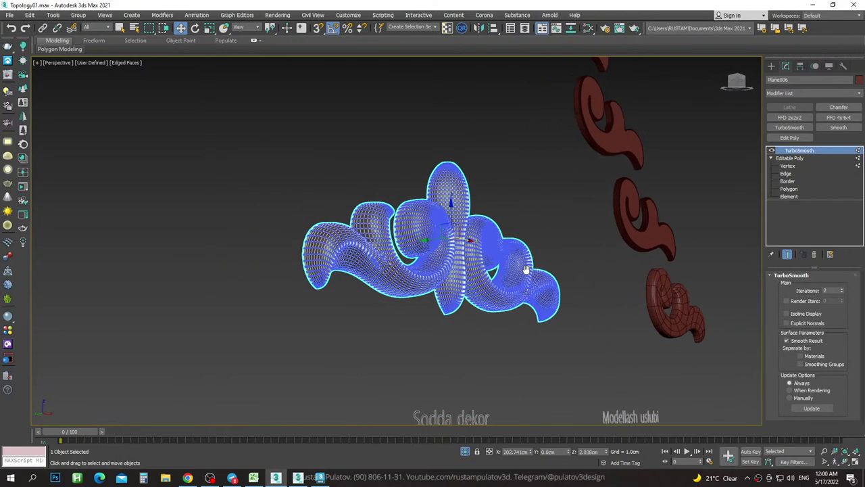
pyautogui.moveTo(541, 265)
pyautogui.keyDown('alt'); pyautogui.mouseDown(button='middle')
pyautogui.moveTo(392, 254)
pyautogui.moveTo(363, 227)
pyautogui.moveTo(381, 272)
pyautogui.mouseUp(button='middle'); pyautogui.keyUp('alt')
pyautogui.scroll(4, 392, 254)
pyautogui.press('F4')
pyautogui.click(380, 272)
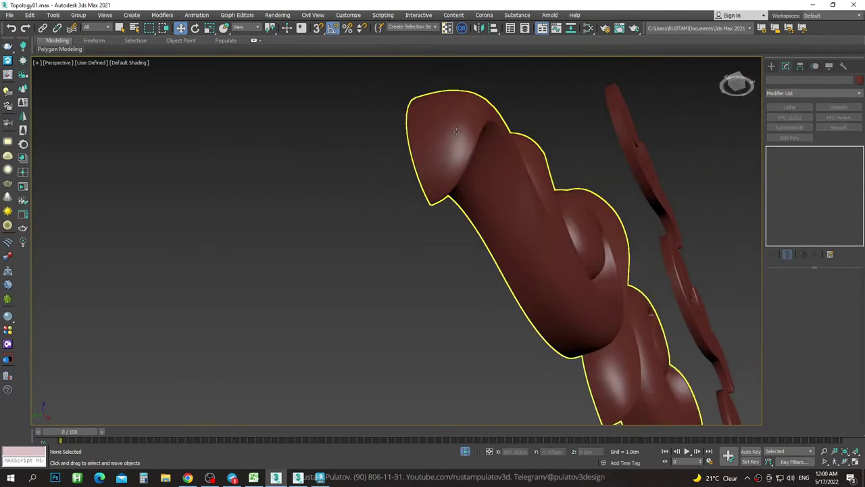
pyautogui.scroll(3, 450, 147)
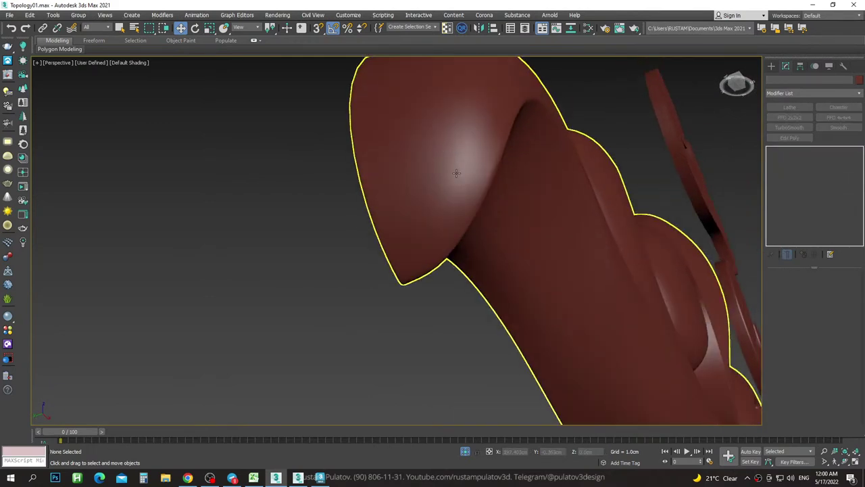
# Hide TurboSmooth to show the edged low-poly mesh from the front, then switch to Telegram.
pyautogui.click(453, 176)
pyautogui.hotkey('ctrl', 'q')
pyautogui.press('F4')
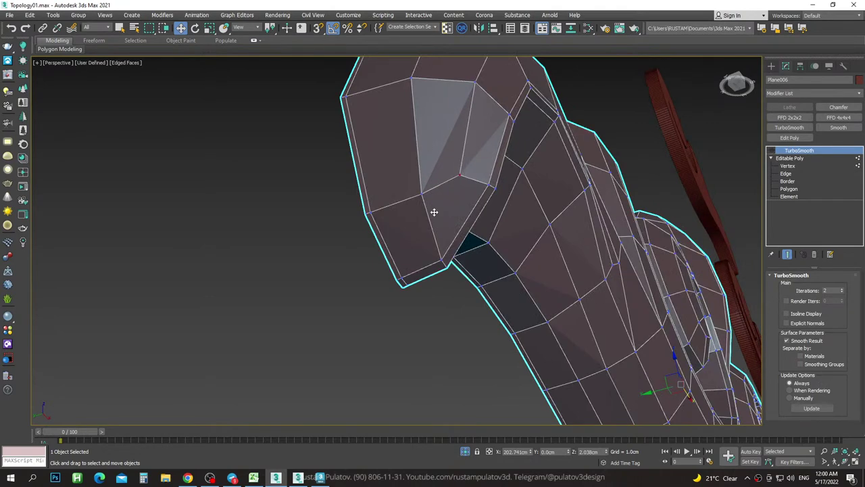
pyautogui.scroll(-5, 403, 309)
pyautogui.keyDown('alt'); pyautogui.moveTo(403, 309); pyautogui.dragTo(214, 439, button='middle'); pyautogui.keyUp('alt')
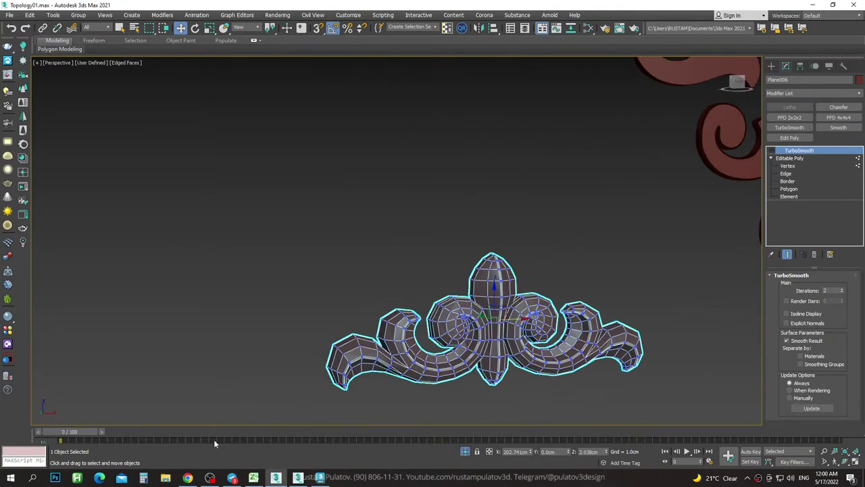
pyautogui.click(232, 477)
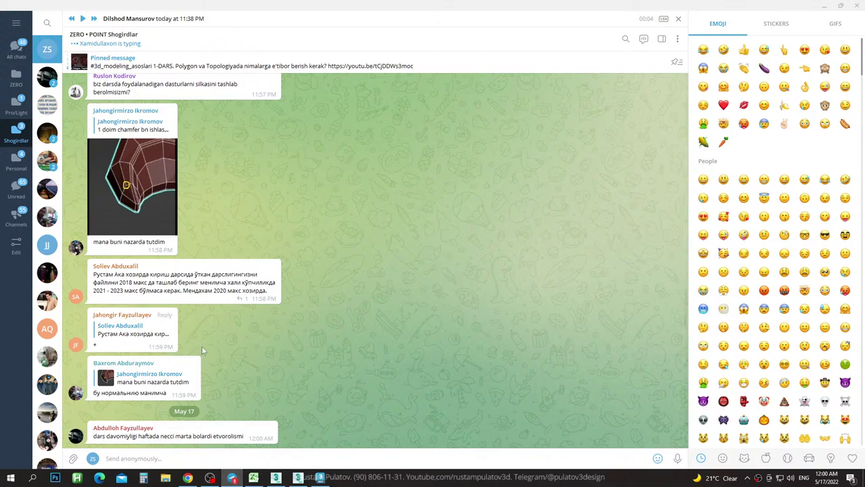
pyautogui.moveTo(169, 433)
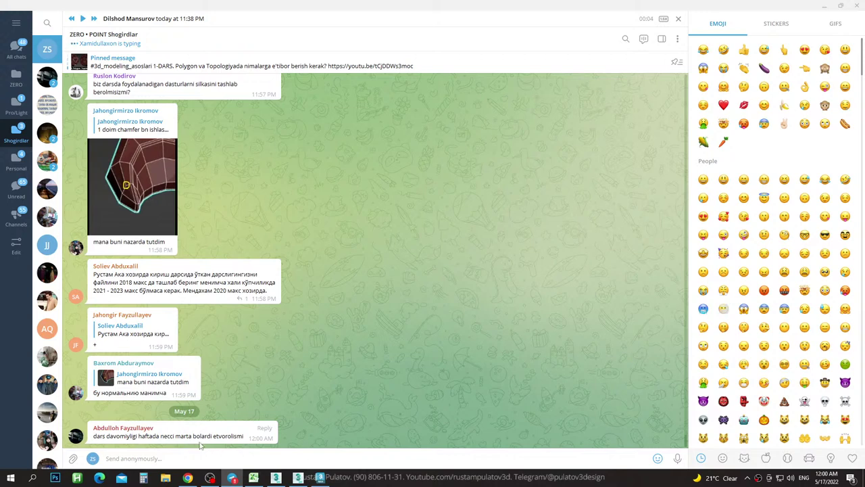
pyautogui.moveTo(203, 436)
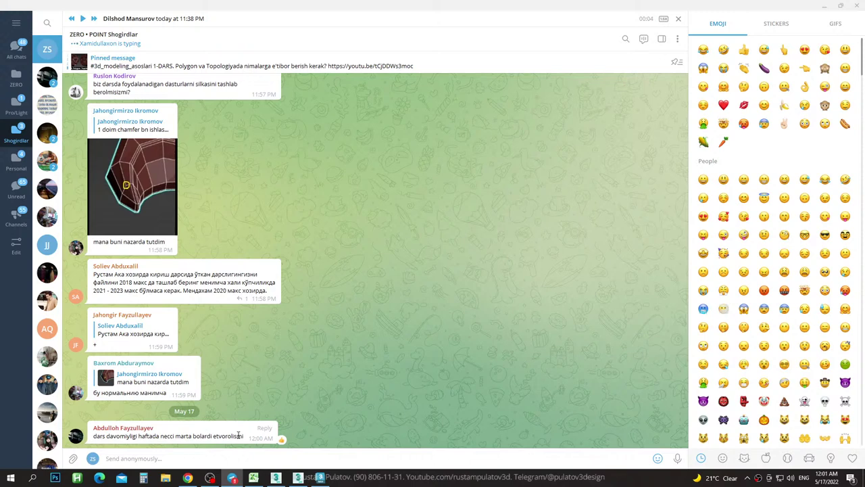
# Open ZERO • PRO Chat from Pro/Light and highlight the Corona licence and job-hiring questions.
pyautogui.click(15, 107)
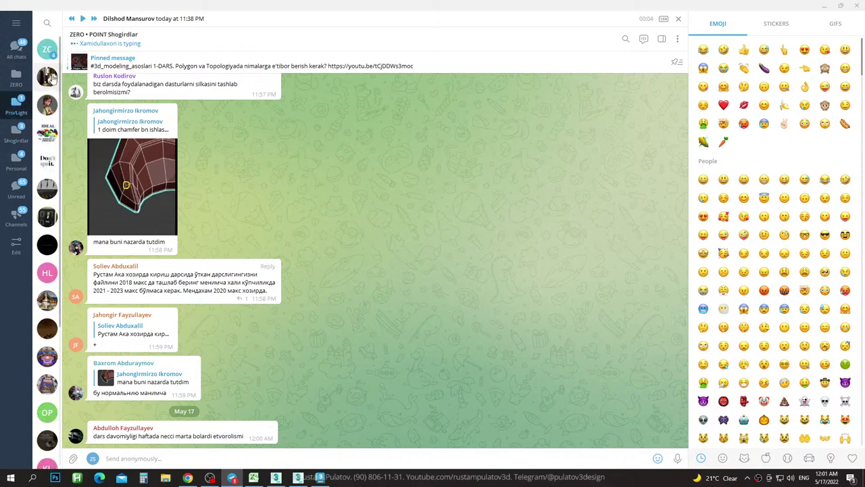
pyautogui.click(47, 49)
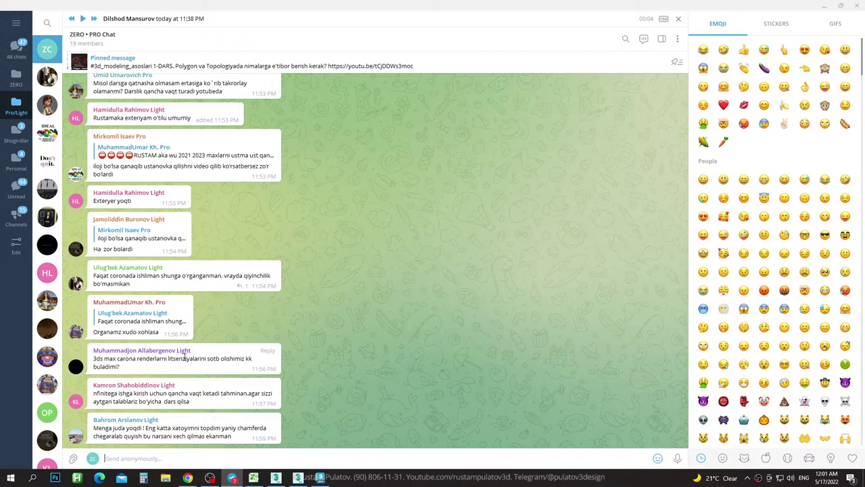
pyautogui.moveTo(183, 361)
pyautogui.tripleClick(97, 358)
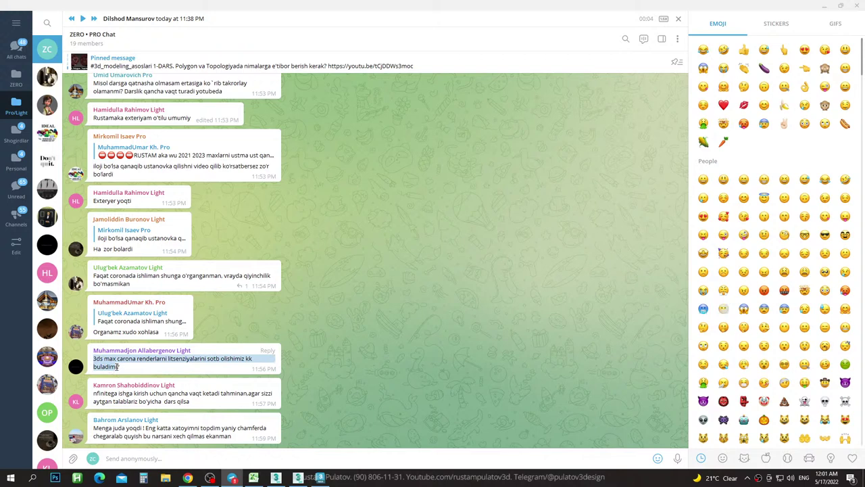
pyautogui.click(122, 369)
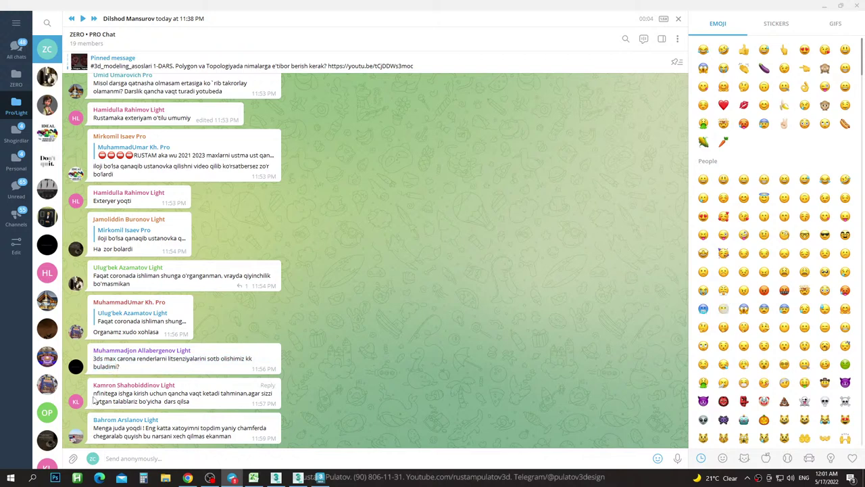
pyautogui.moveTo(182, 394)
pyautogui.moveTo(191, 401); pyautogui.dragTo(90, 393)
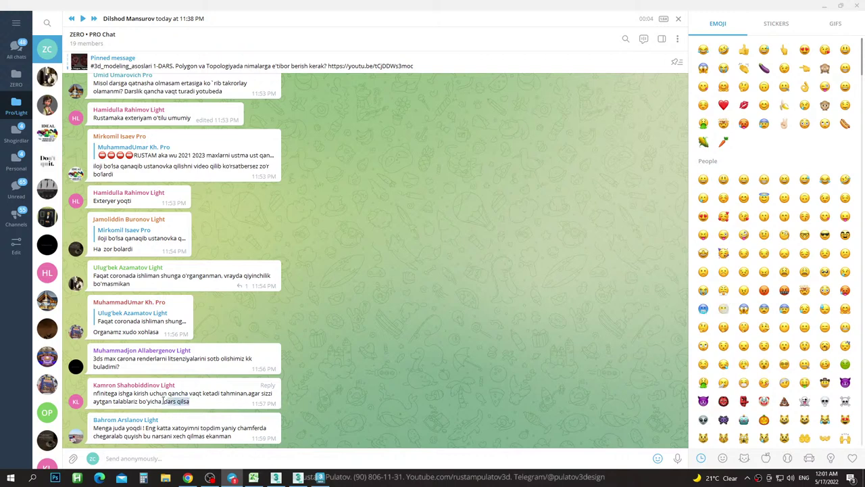
pyautogui.click(94, 393)
pyautogui.moveTo(94, 393); pyautogui.dragTo(191, 402)
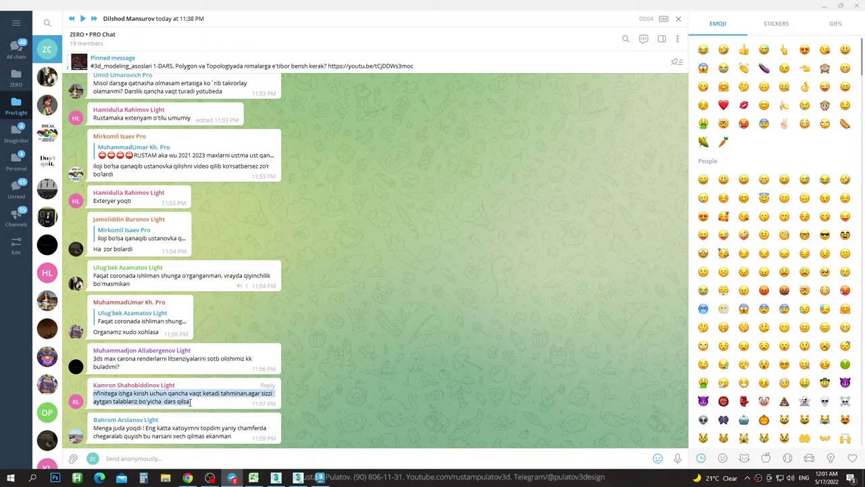
pyautogui.click(189, 402)
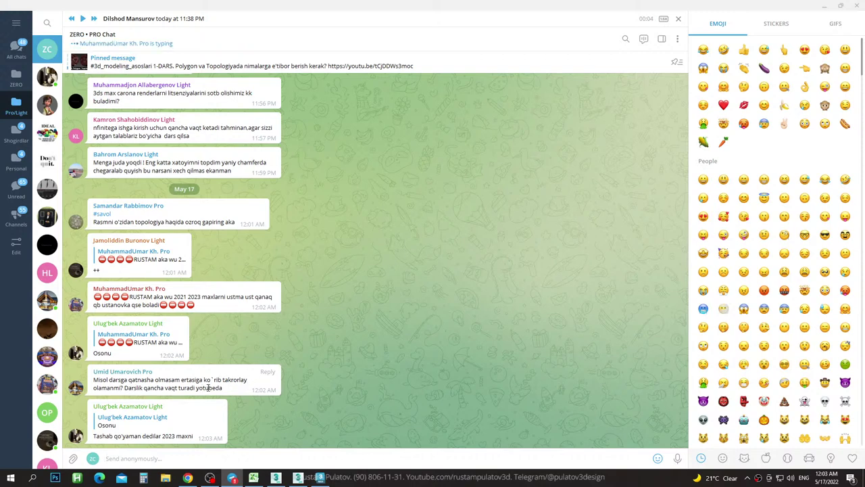
# Highlight the YouTube-lessons and topology questions, then open ZERO • POINT Shogirdlar from the Shogirdlar folder.
pyautogui.moveTo(169, 383)
pyautogui.moveTo(224, 387); pyautogui.dragTo(138, 386)
pyautogui.click(128, 387)
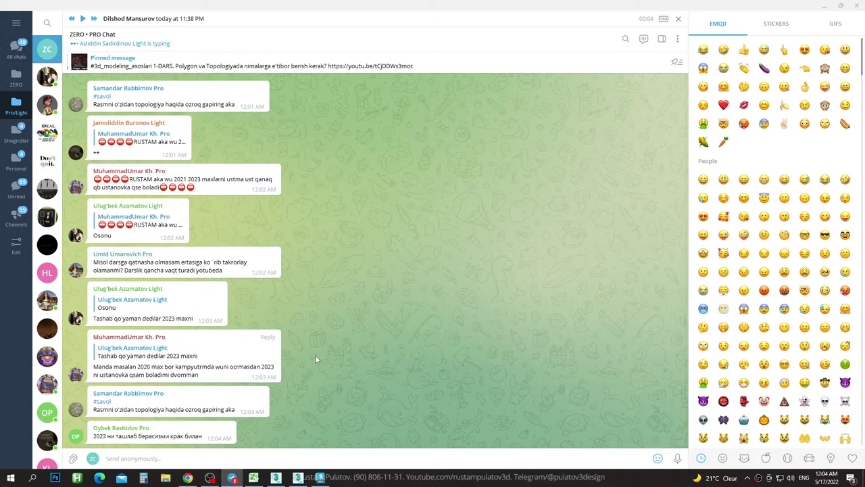
pyautogui.moveTo(165, 405)
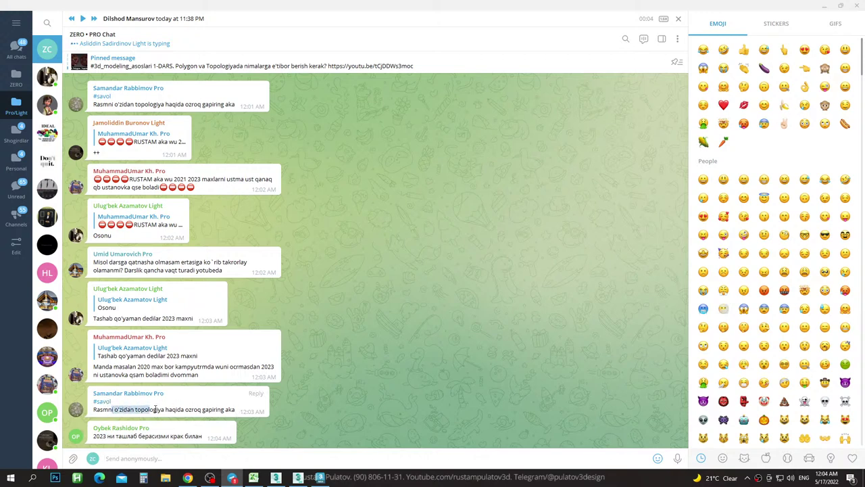
pyautogui.moveTo(116, 410); pyautogui.dragTo(197, 410)
pyautogui.click(191, 410)
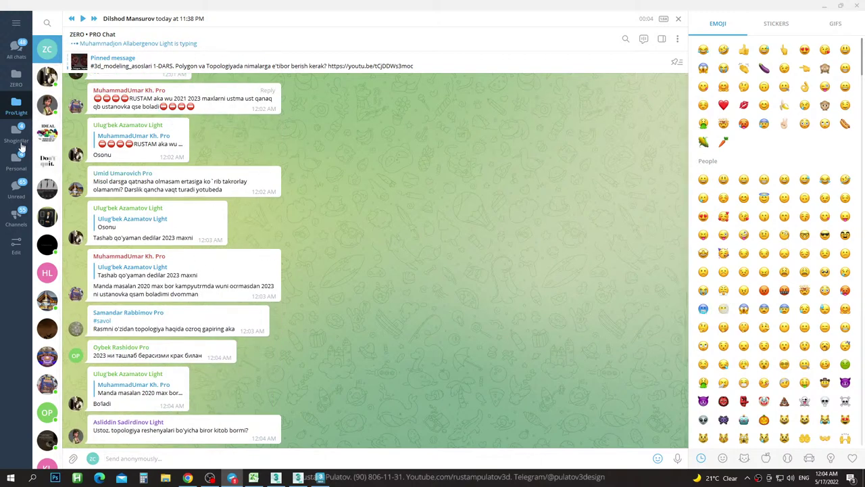
pyautogui.click(17, 141)
pyautogui.click(47, 49)
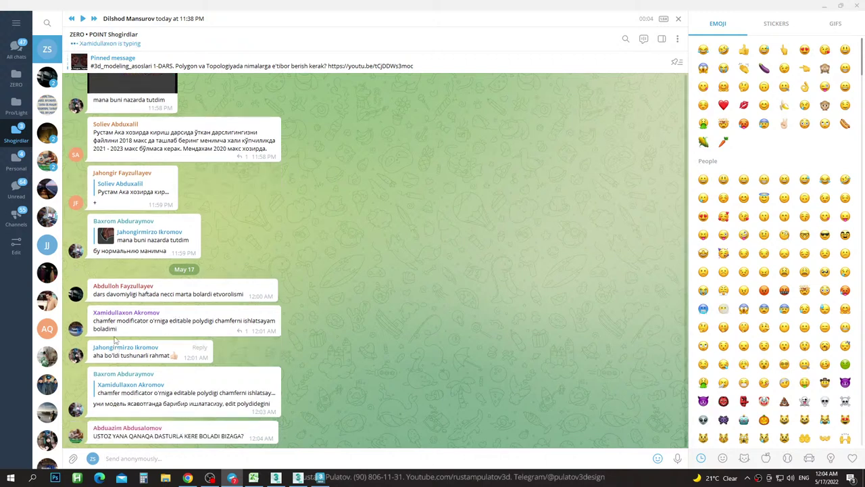
# Return from Telegram to 3ds Max and zoom to the chamfered red cube.
pyautogui.click(825, 7)
pyautogui.scroll(-5, 541, 196)
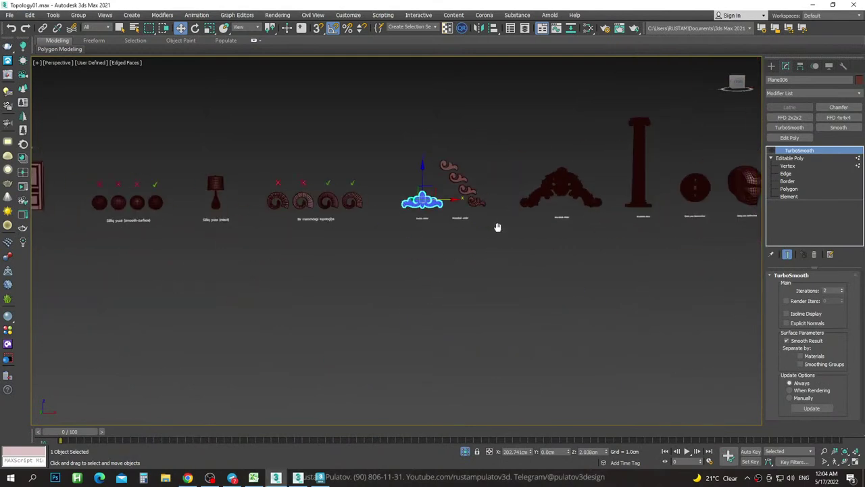
pyautogui.scroll(-3, 498, 228)
pyautogui.scroll(4, 502, 247)
pyautogui.scroll(3, 620, 230)
pyautogui.click(612, 218)
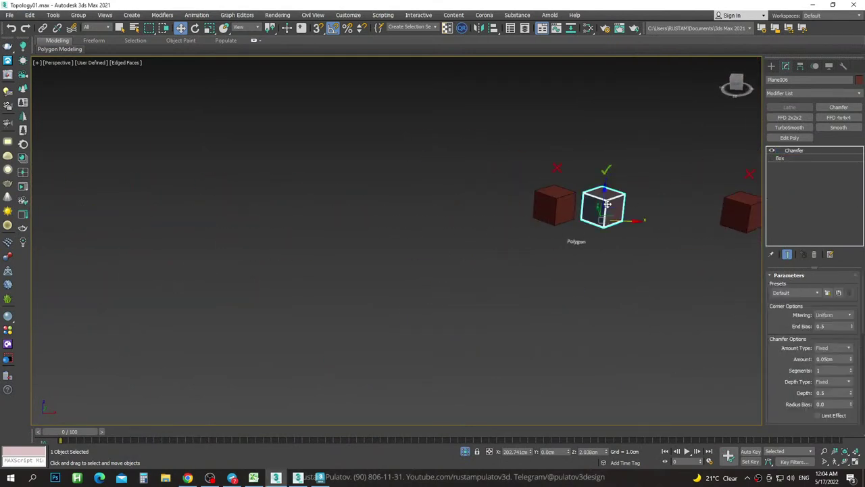
pyautogui.press('z')
pyautogui.scroll(-3, 485, 201)
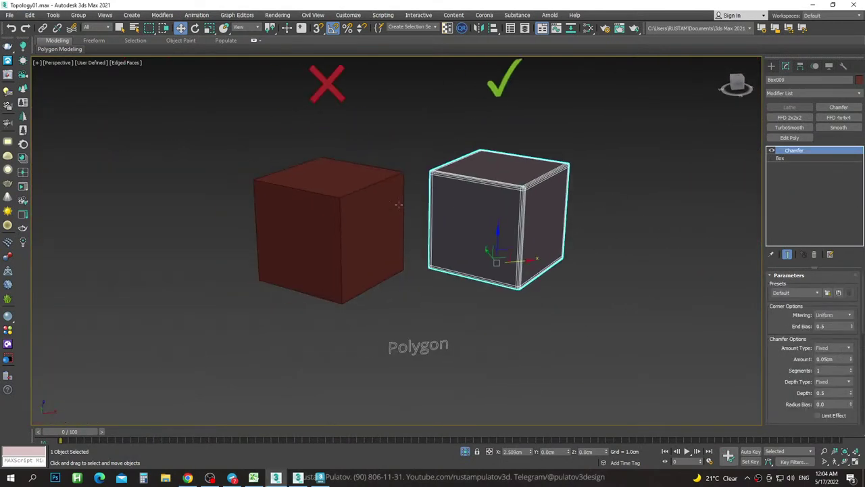
# Select the cube carrying the Chamfer modifier, viewed without wireframe edges.
pyautogui.click(397, 191)
pyautogui.click(502, 188)
pyautogui.scroll(3, 560, 211)
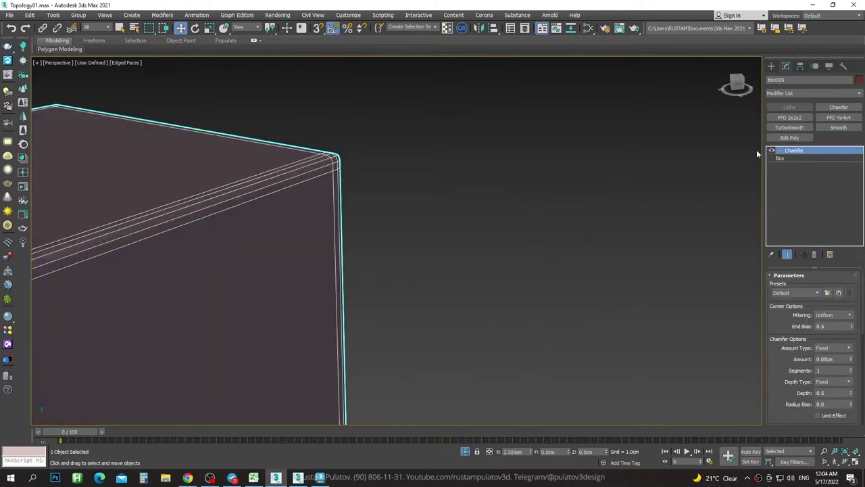
pyautogui.press('F4')
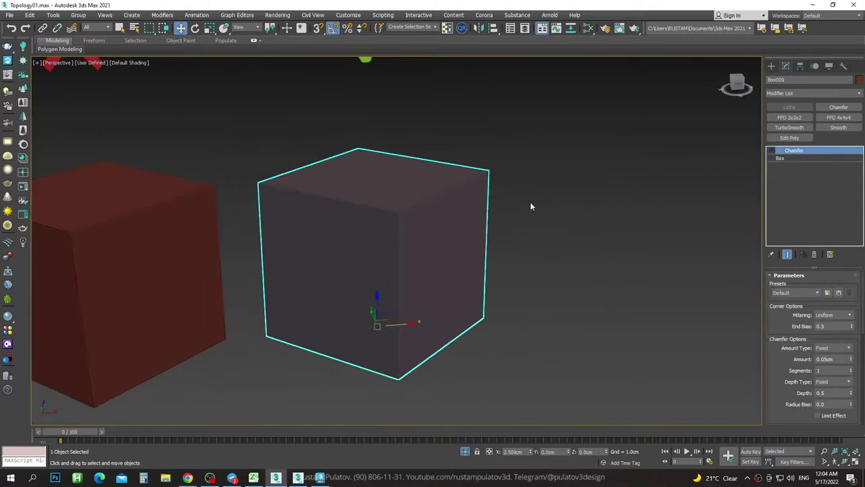
pyautogui.scroll(2, 531, 203)
pyautogui.click(552, 196)
pyautogui.click(486, 203)
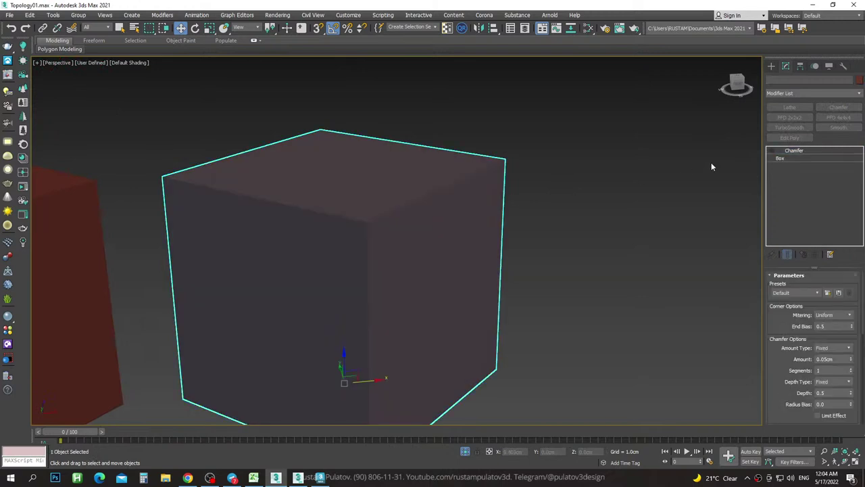
# Compare the cube's edges with Chamfer on and off, leaving Chamfer switched off.
pyautogui.click(838, 106)
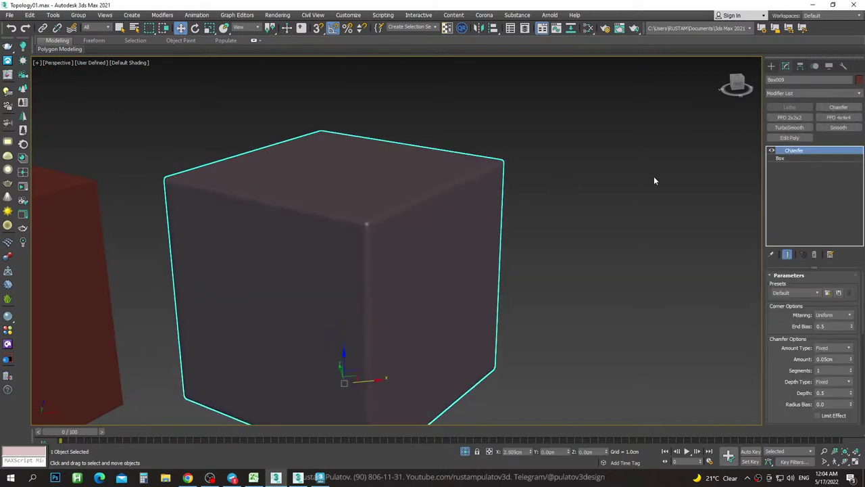
pyautogui.click(772, 151)
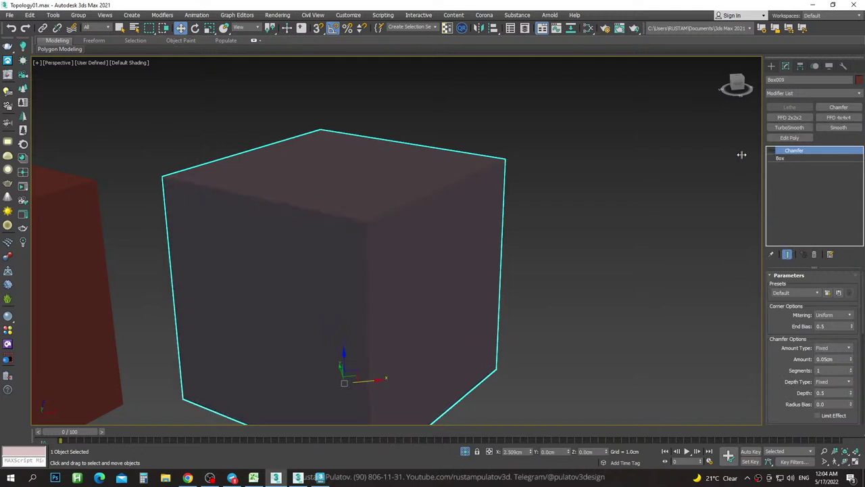
pyautogui.press('F4')
pyautogui.click(771, 150)
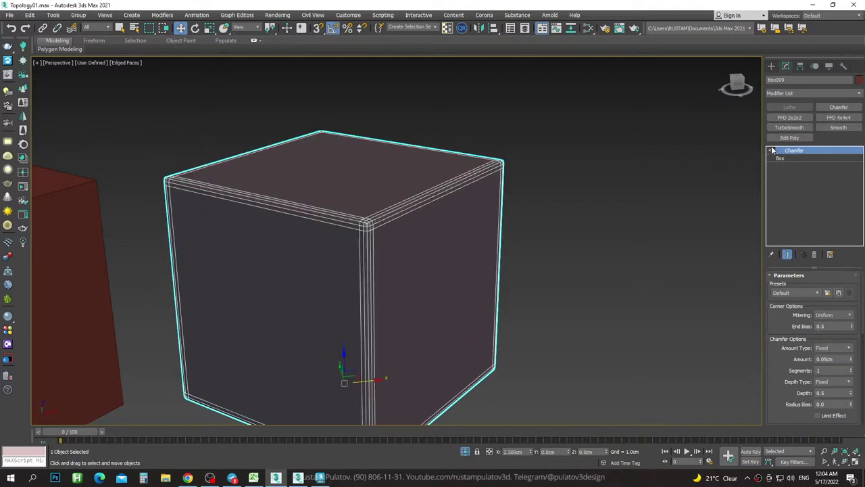
pyautogui.click(648, 163)
pyautogui.click(405, 209)
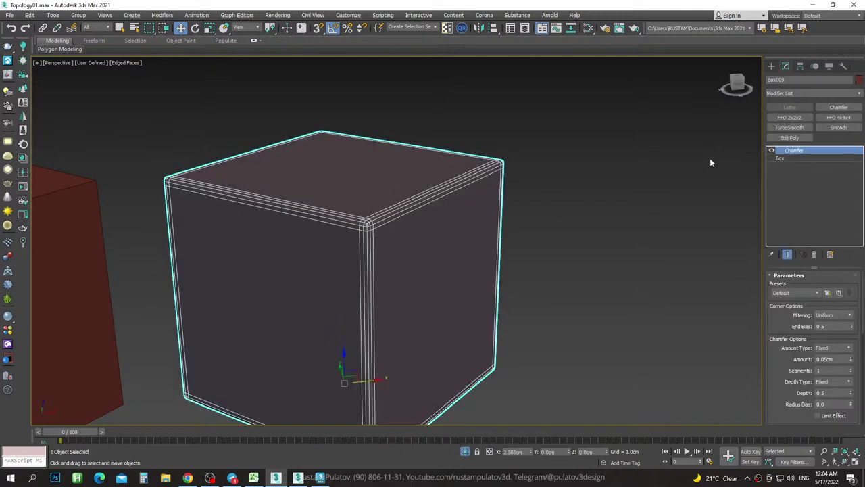
pyautogui.click(779, 159)
# Add an Edit Poly modifier above the base Box and enter Edge mode.
pyautogui.click(772, 150)
pyautogui.click(795, 138)
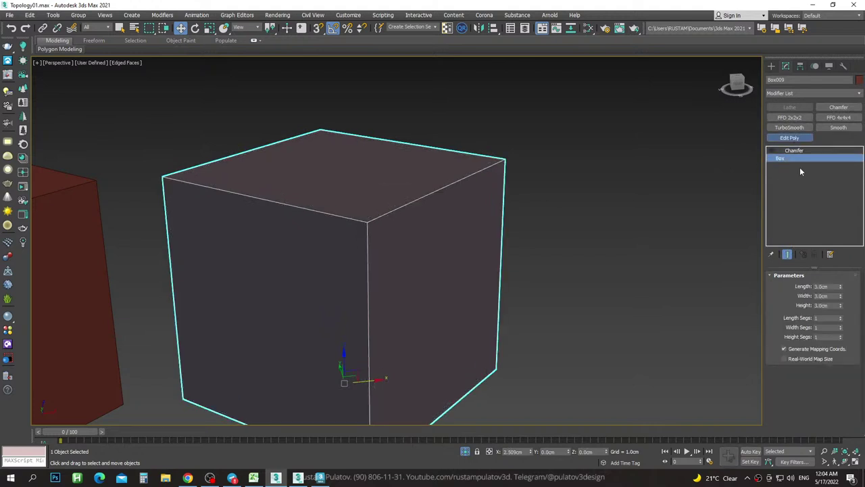
pyautogui.click(801, 346)
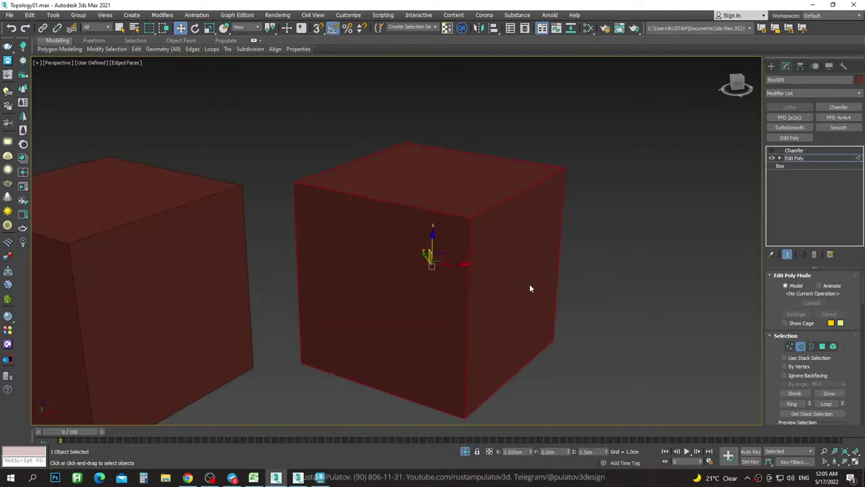
# Chamfer the cube's 12 selected edges with the Edit Poly Chamfer caddy and commit.
pyautogui.moveTo(767, 384); pyautogui.dragTo(757, 222)
pyautogui.click(808, 337)
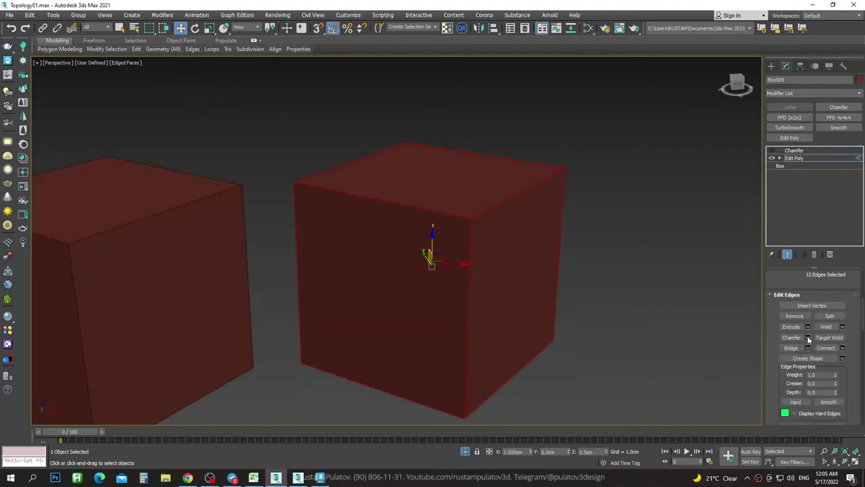
pyautogui.moveTo(408, 264); pyautogui.dragTo(409, 257)
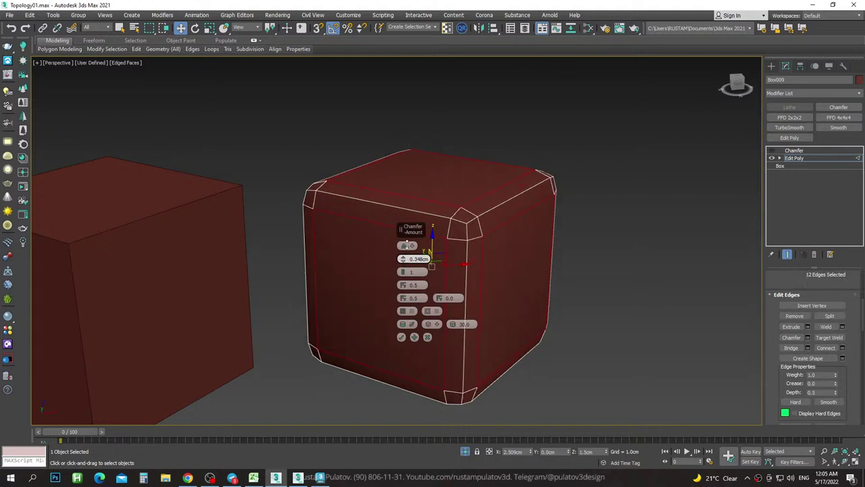
pyautogui.click(402, 337)
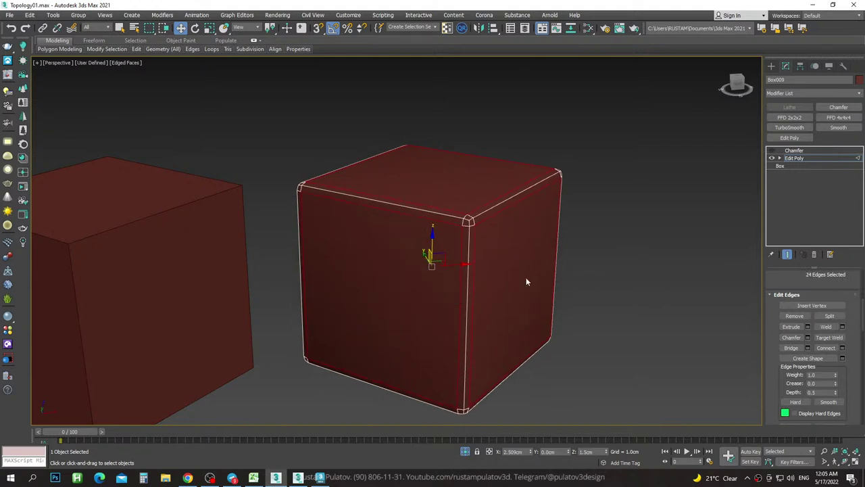
pyautogui.click(585, 212)
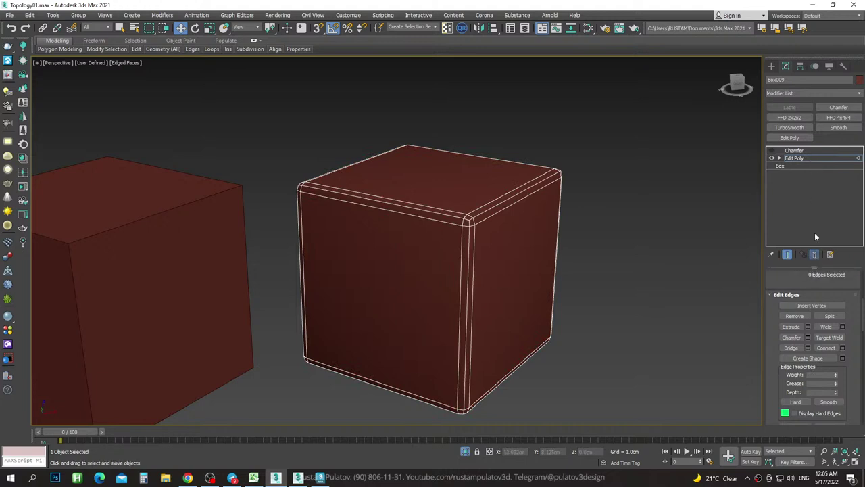
# Delete the Edit Poly modifier, leaving only the Chamfer modifier on the cube.
pyautogui.click(813, 255)
pyautogui.click(772, 151)
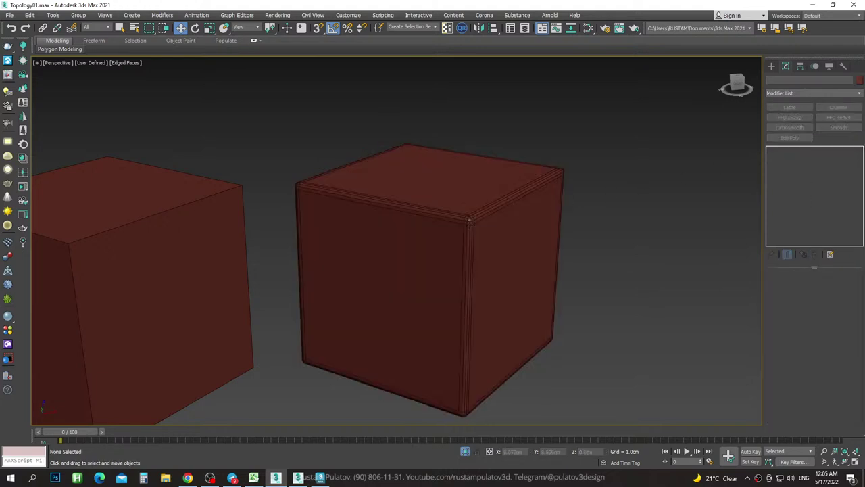
pyautogui.scroll(-5, 461, 221)
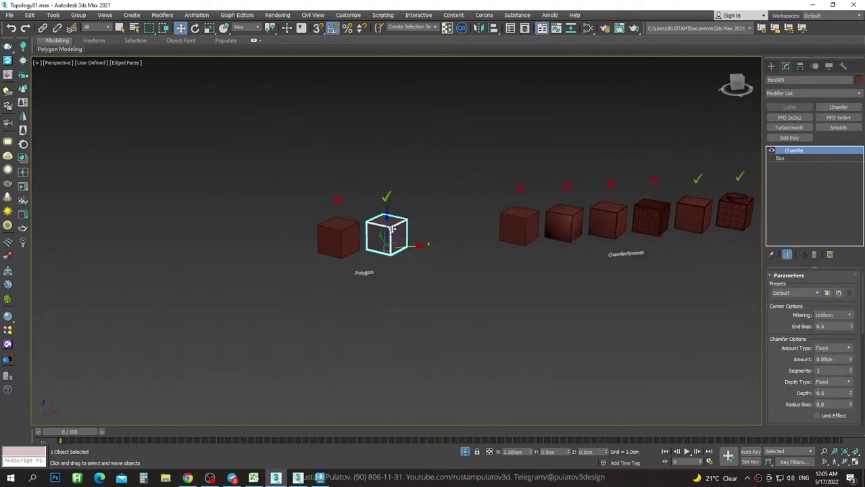
pyautogui.scroll(5, 573, 212)
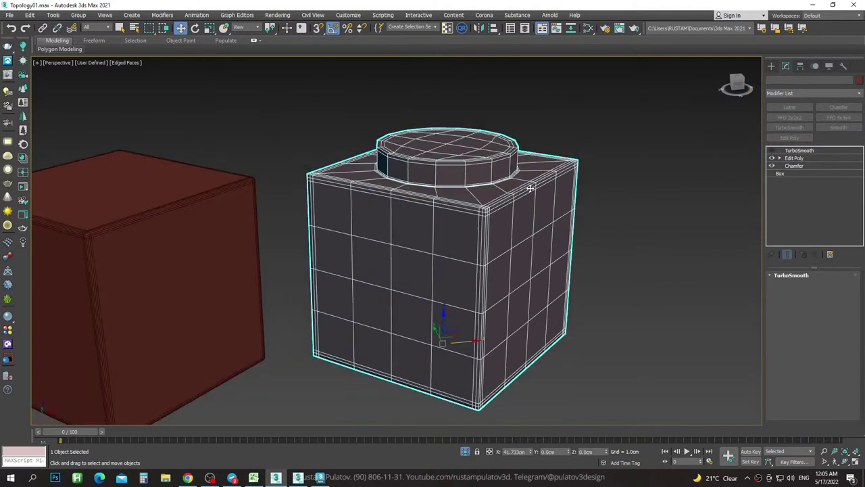
# Select the cylinder-capped box to inspect its TurboSmooth at 2 iterations.
pyautogui.click(625, 196)
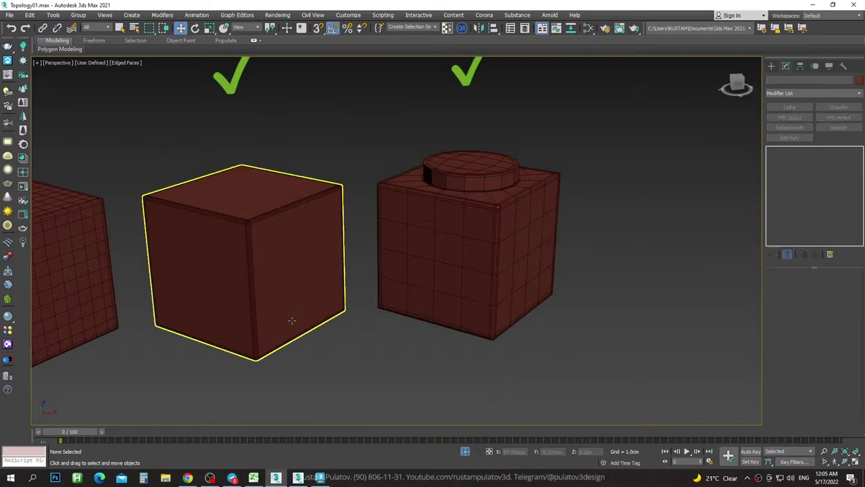
pyautogui.scroll(4, 483, 230)
pyautogui.scroll(1, 464, 232)
pyautogui.click(464, 232)
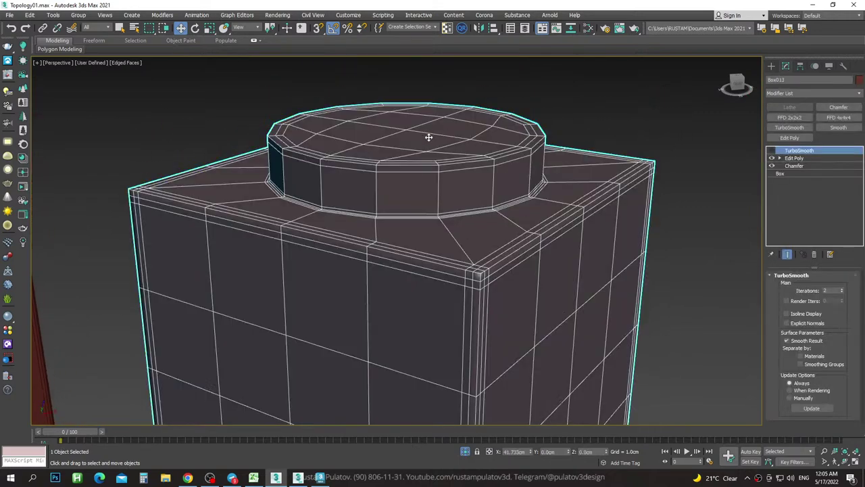
pyautogui.scroll(1, 469, 253)
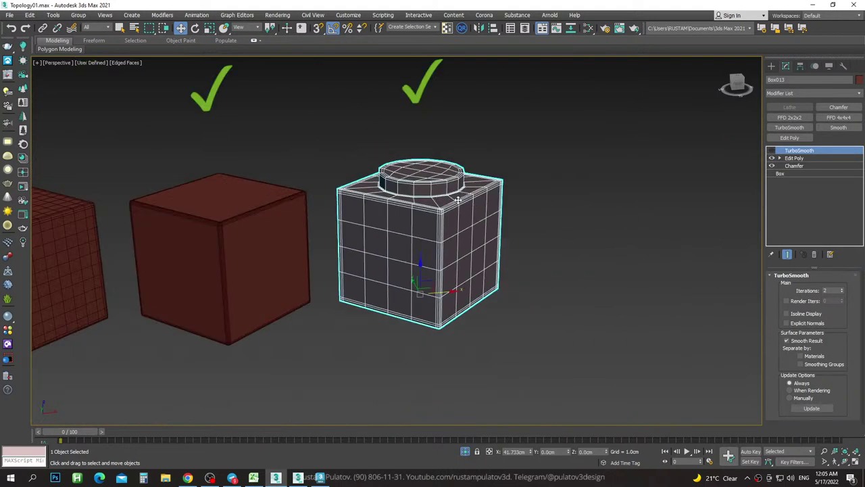
pyautogui.scroll(-2, 457, 200)
pyautogui.click(536, 208)
pyautogui.click(444, 212)
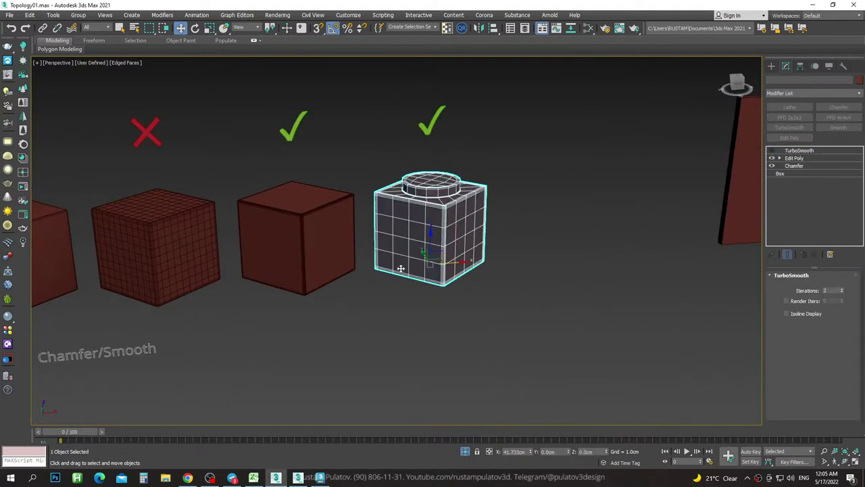
pyautogui.moveTo(232, 478)
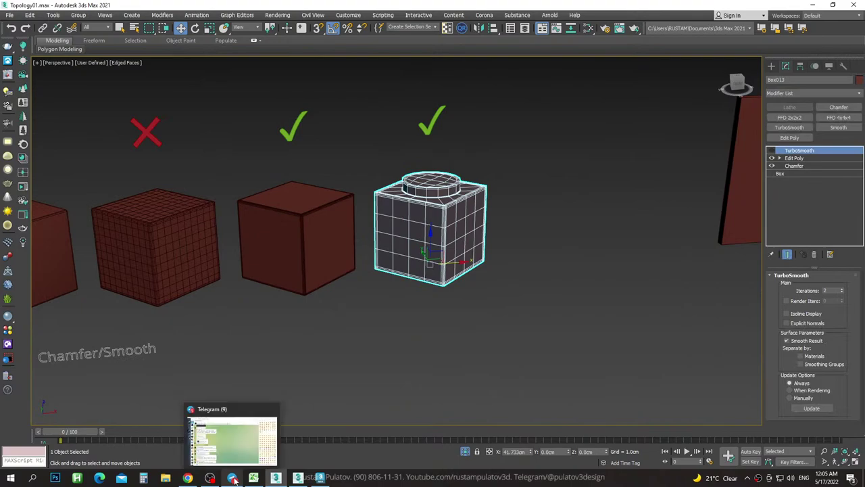
# Bring up the Shogirdlar group in Telegram and highlight the question containing 'DASTURLA'.
pyautogui.click(230, 441)
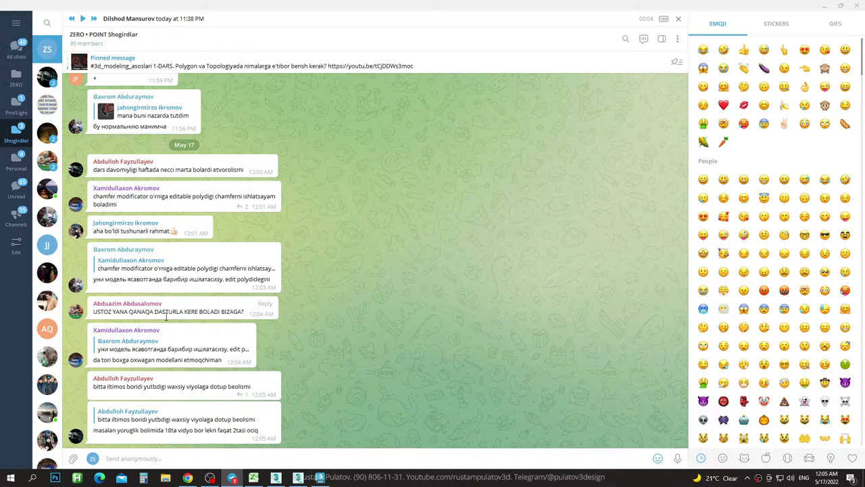
pyautogui.moveTo(244, 311); pyautogui.dragTo(155, 312)
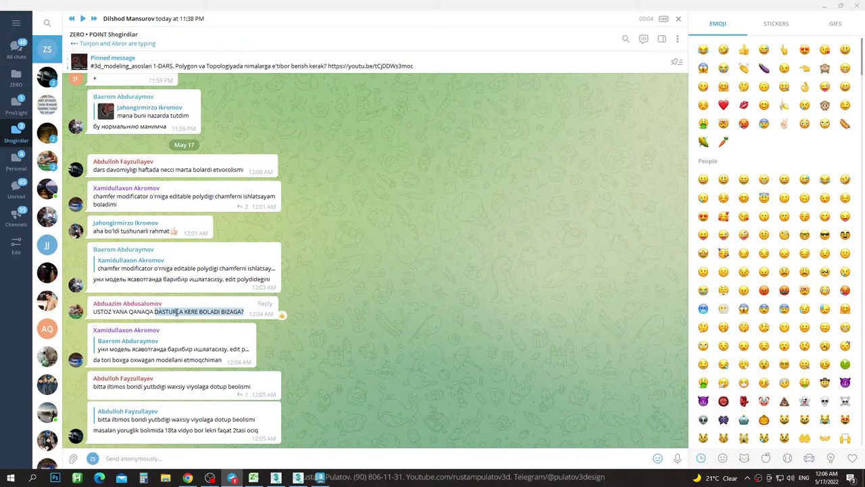
pyautogui.click(191, 311)
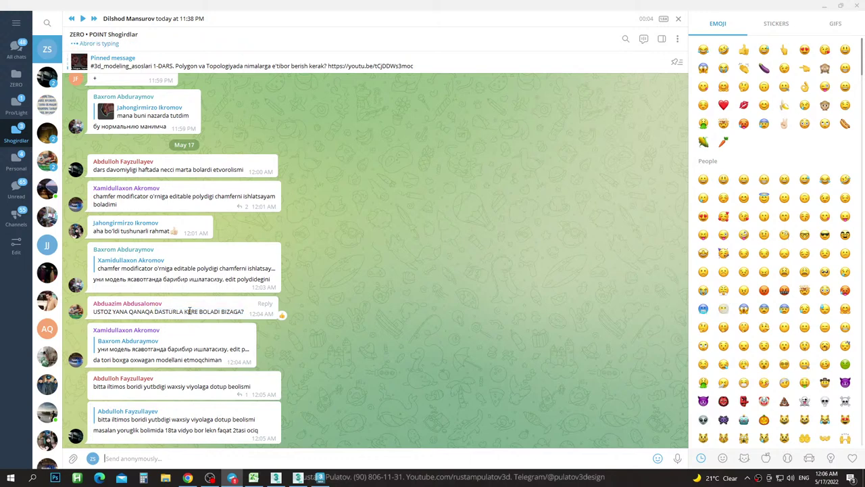
pyautogui.moveTo(198, 311); pyautogui.dragTo(182, 312)
pyautogui.click(166, 313)
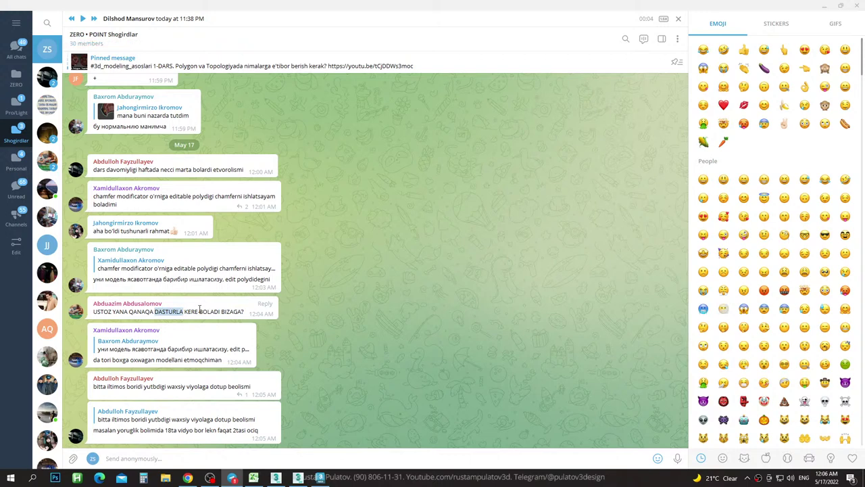
pyautogui.click(200, 311)
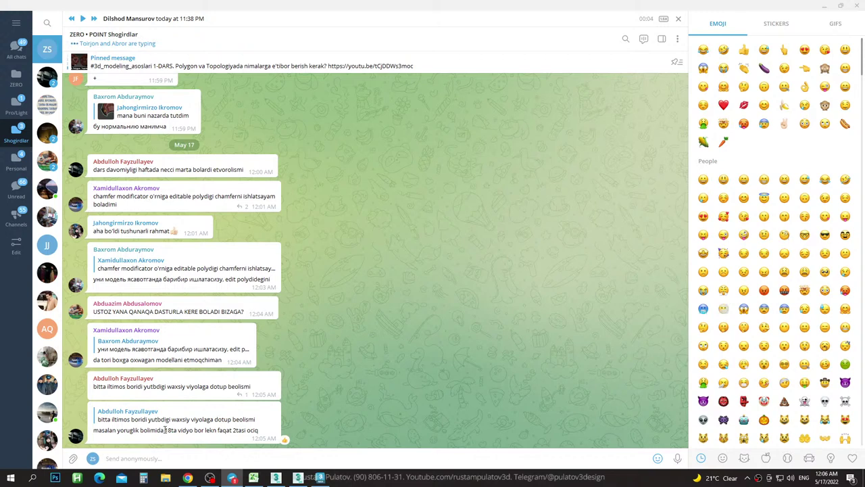
# Highlight '18ta' in the group's last message.
pyautogui.moveTo(165, 430); pyautogui.dragTo(177, 428)
pyautogui.moveTo(178, 428)
pyautogui.mouseDown()
pyautogui.moveTo(160, 431)
pyautogui.moveTo(177, 429)
pyautogui.mouseUp()
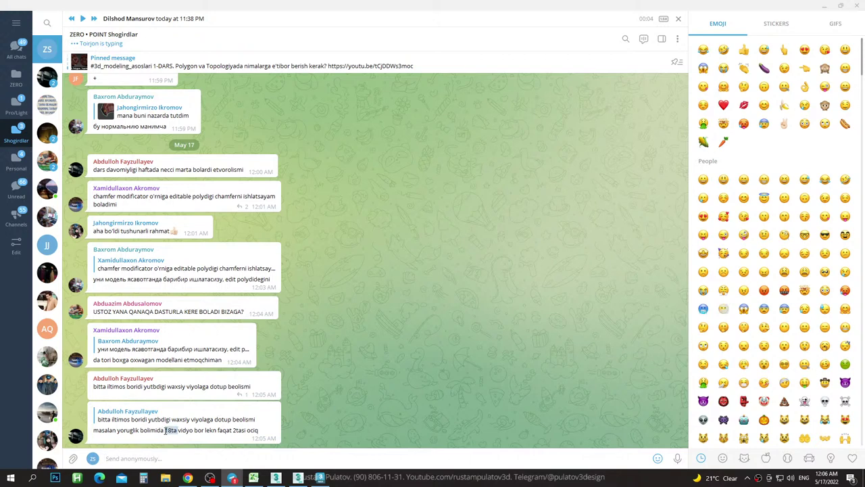
pyautogui.click(180, 430)
pyautogui.moveTo(180, 430); pyautogui.dragTo(179, 430)
pyautogui.click(178, 430)
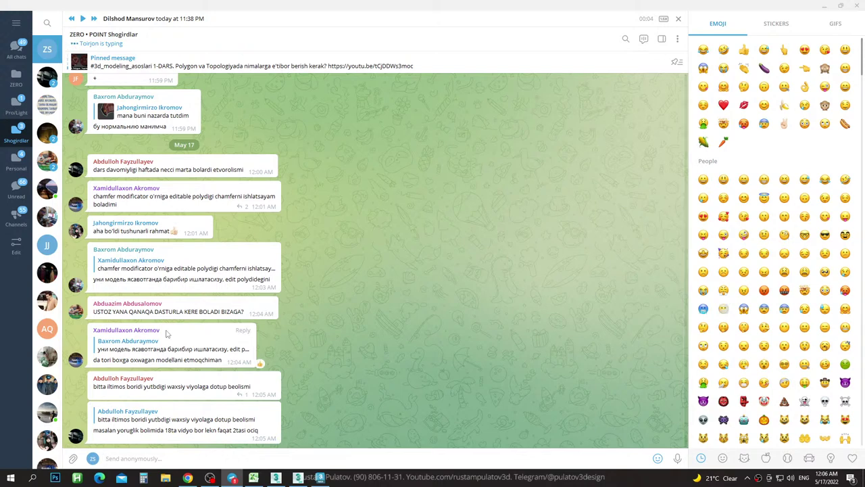
pyautogui.moveTo(150, 112)
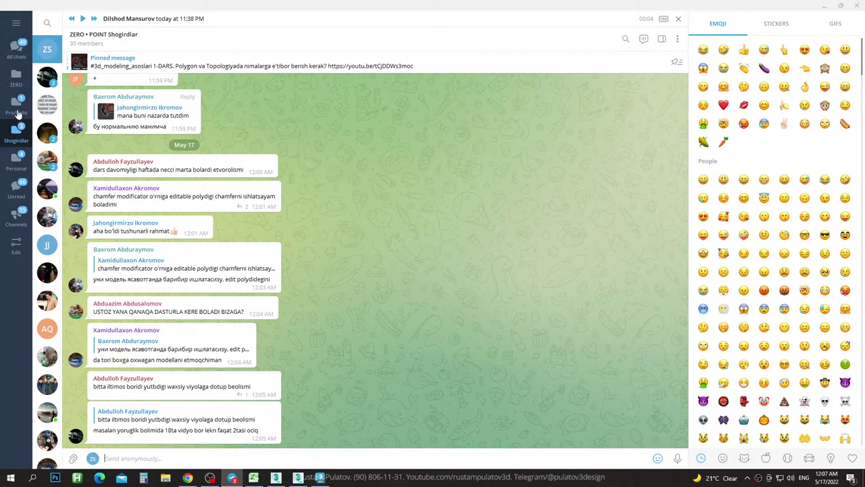
# Open ZERO • PRO Chat from the Pro/Light folder, highlight the 'alpha 6' mention, then close it.
pyautogui.click(16, 107)
pyautogui.click(47, 49)
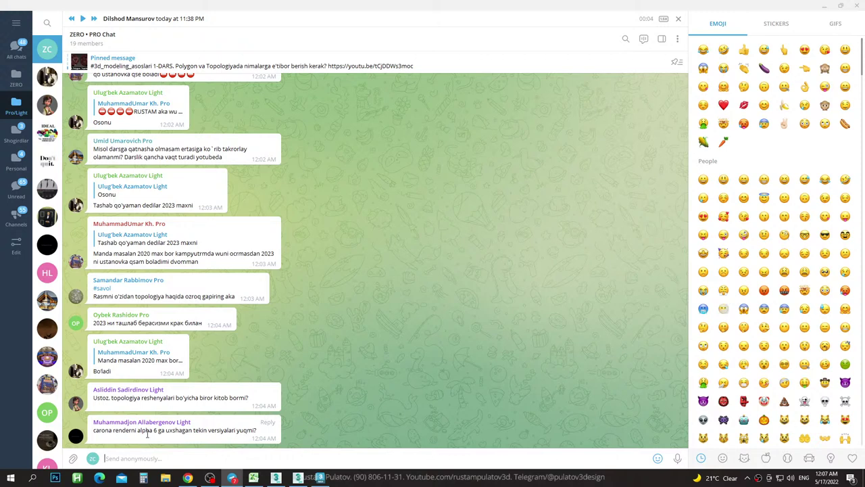
pyautogui.moveTo(157, 429); pyautogui.dragTo(145, 430)
pyautogui.click(143, 430)
pyautogui.moveTo(209, 393)
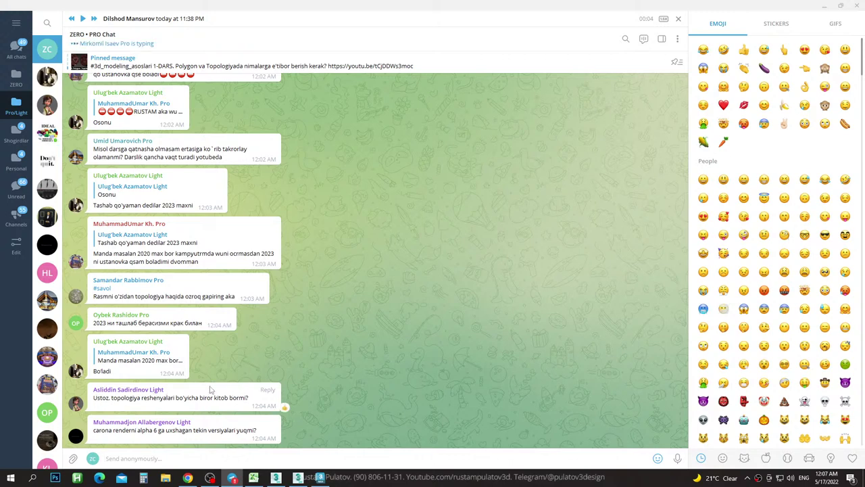
pyautogui.click(46, 19)
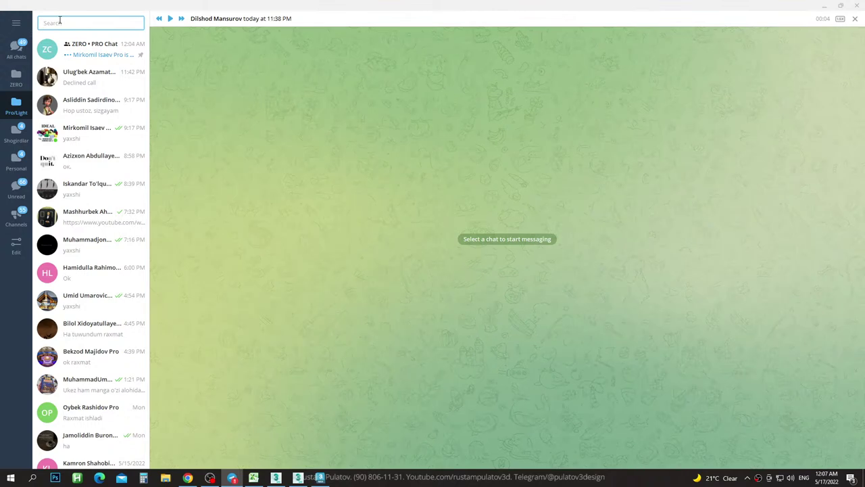
pyautogui.write('pol')
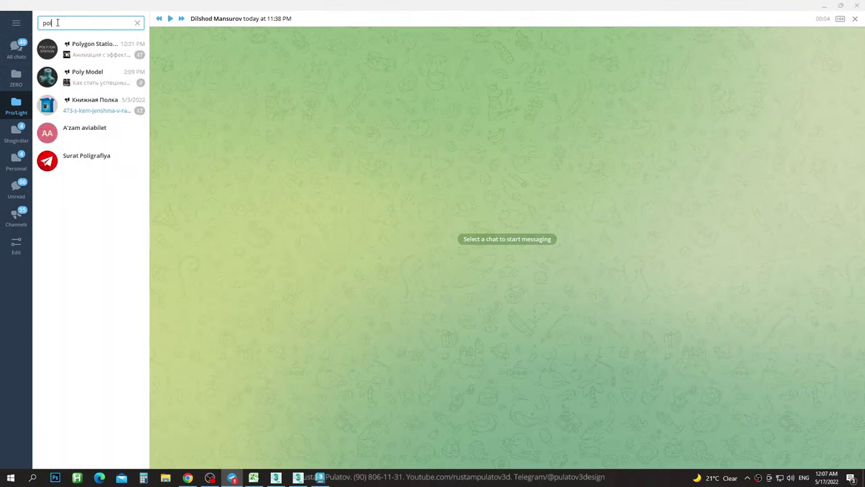
pyautogui.write('y')
pyautogui.click(83, 77)
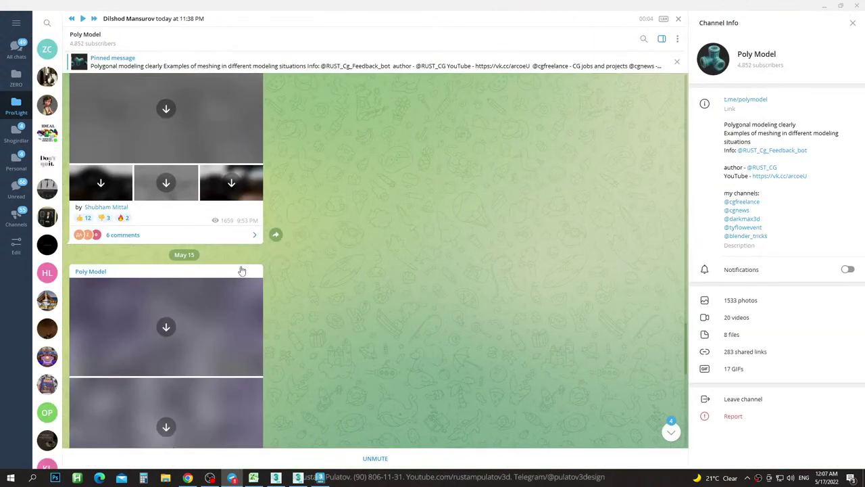
pyautogui.scroll(-2, 187, 257)
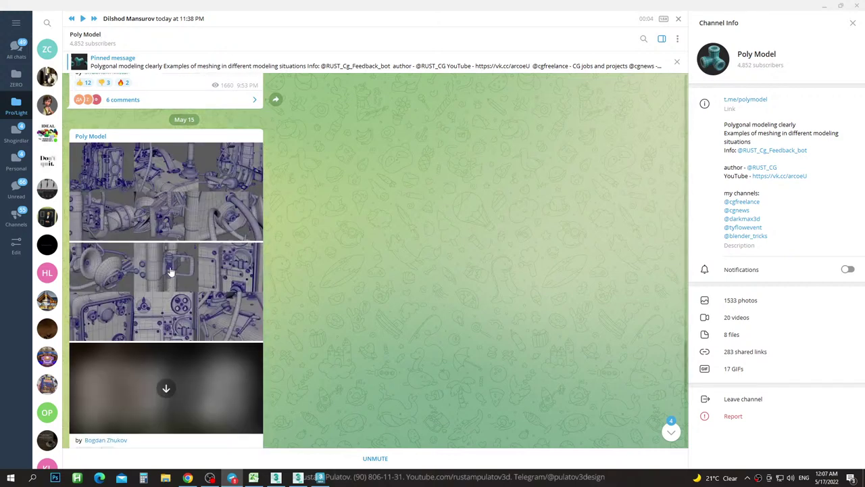
pyautogui.click(180, 192)
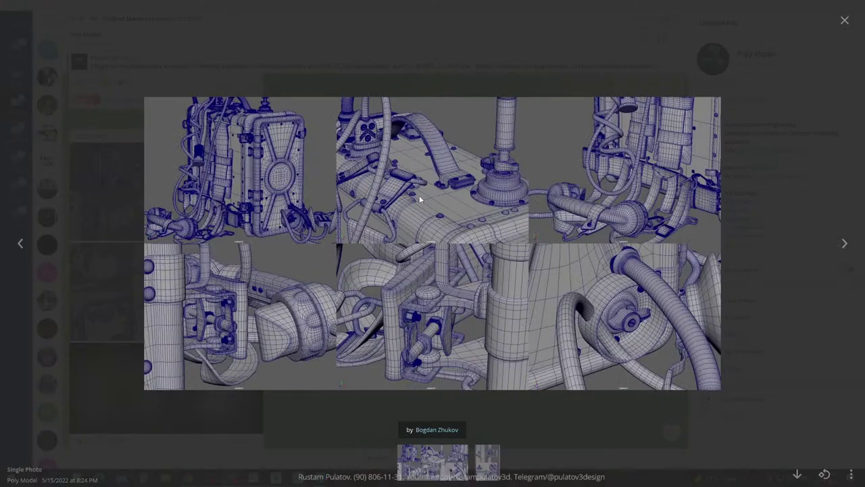
pyautogui.click(843, 244)
pyautogui.click(843, 245)
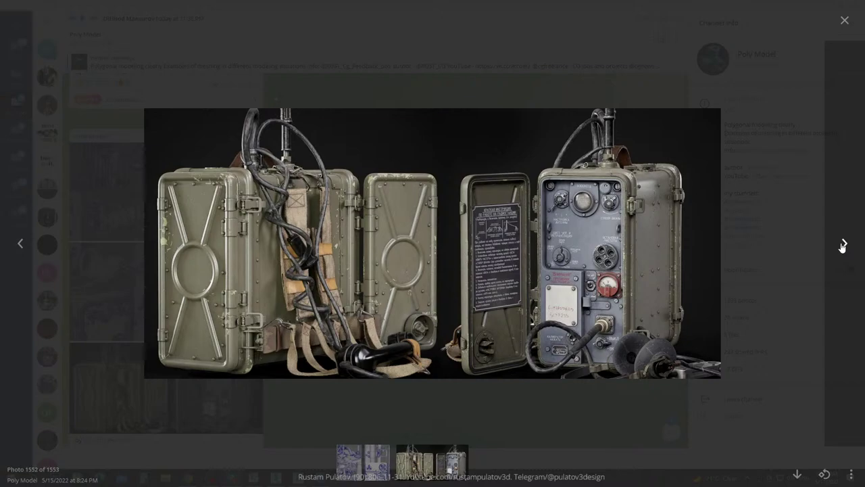
pyautogui.click(18, 244)
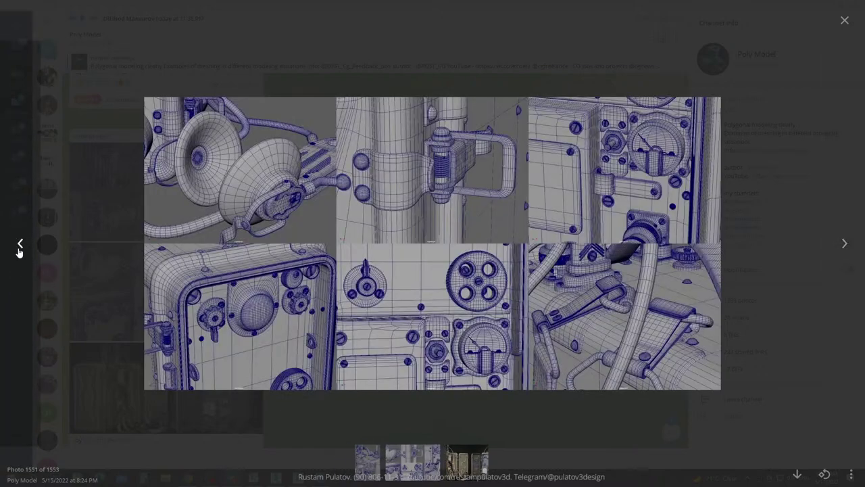
pyautogui.click(92, 255)
pyautogui.scroll(3, 135, 292)
pyautogui.scroll(3, 129, 338)
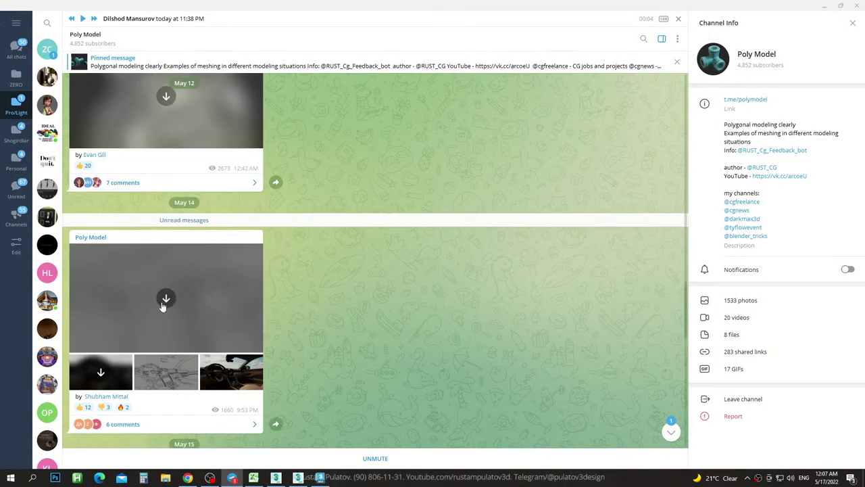
pyautogui.click(165, 291)
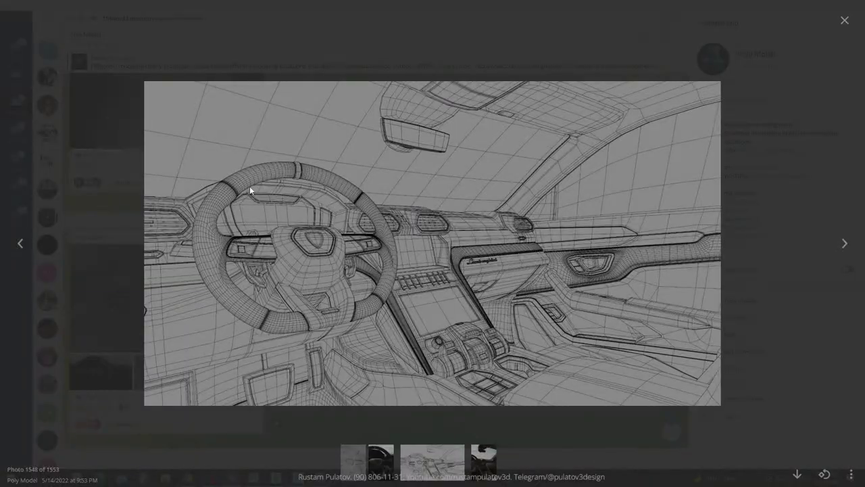
pyautogui.click(18, 245)
pyautogui.click(821, 234)
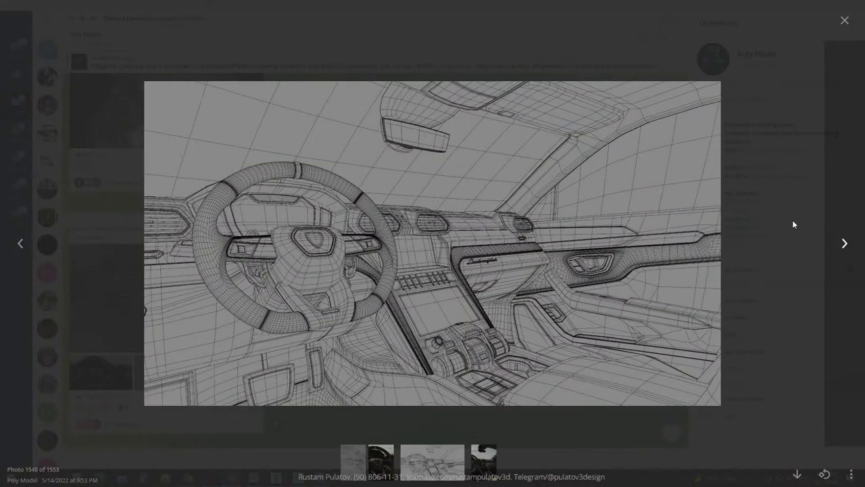
pyautogui.press('Escape')
pyautogui.scroll(3, 257, 265)
pyautogui.click(257, 265)
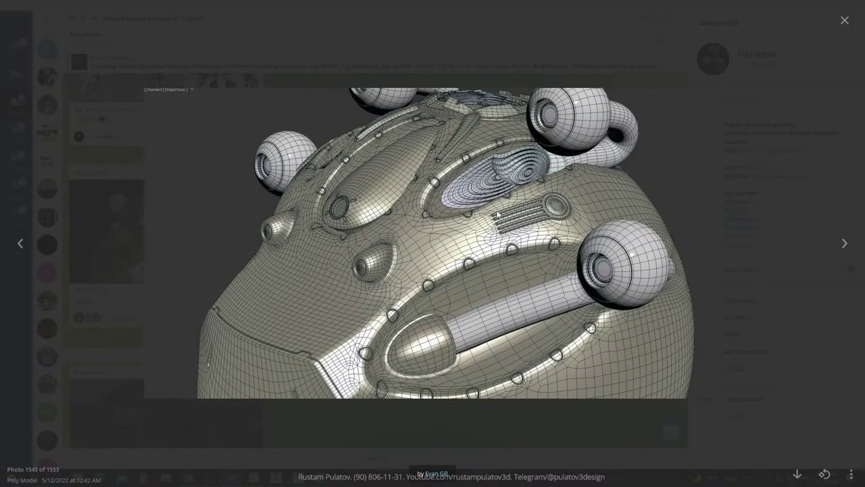
pyautogui.click(741, 200)
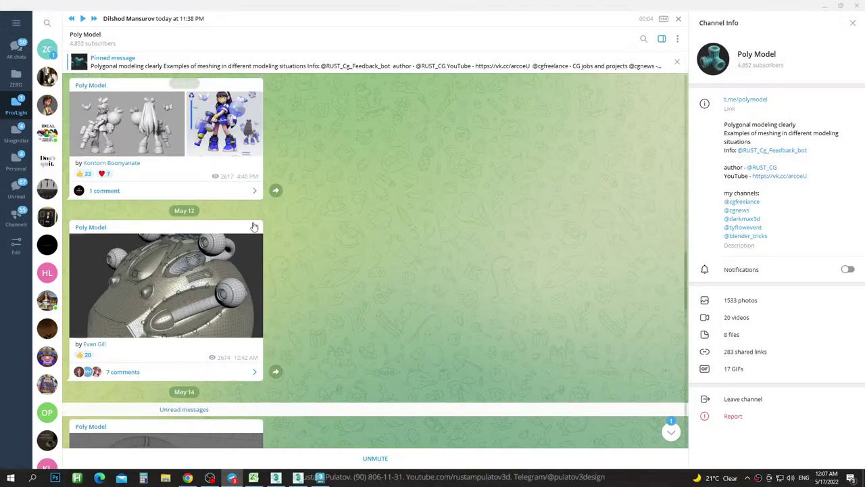
pyautogui.scroll(3, 250, 230)
pyautogui.scroll(3, 250, 231)
pyautogui.scroll(2, 250, 231)
pyautogui.scroll(3, 250, 230)
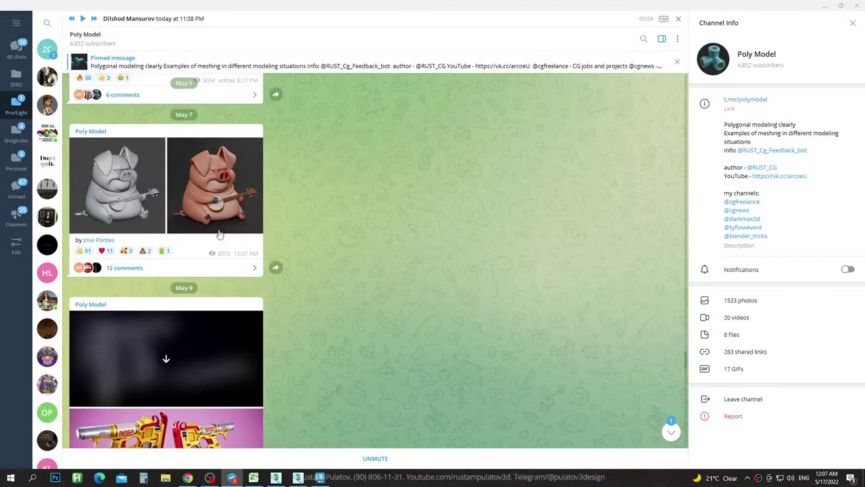
pyautogui.scroll(3, 203, 216)
pyautogui.scroll(3, 154, 192)
pyautogui.click(153, 192)
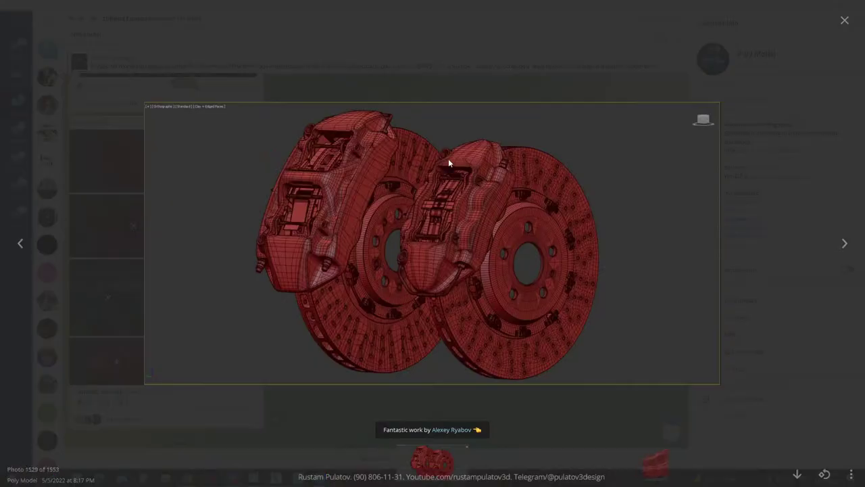
pyautogui.click(841, 245)
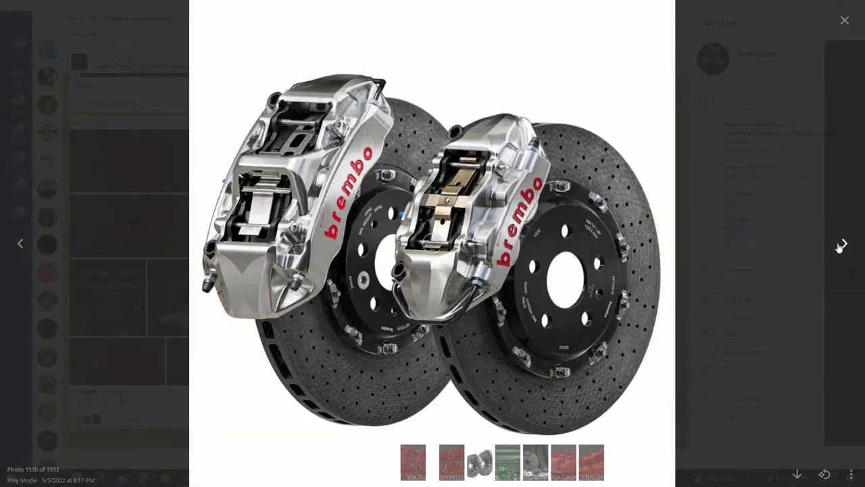
pyautogui.click(842, 245)
pyautogui.click(538, 70)
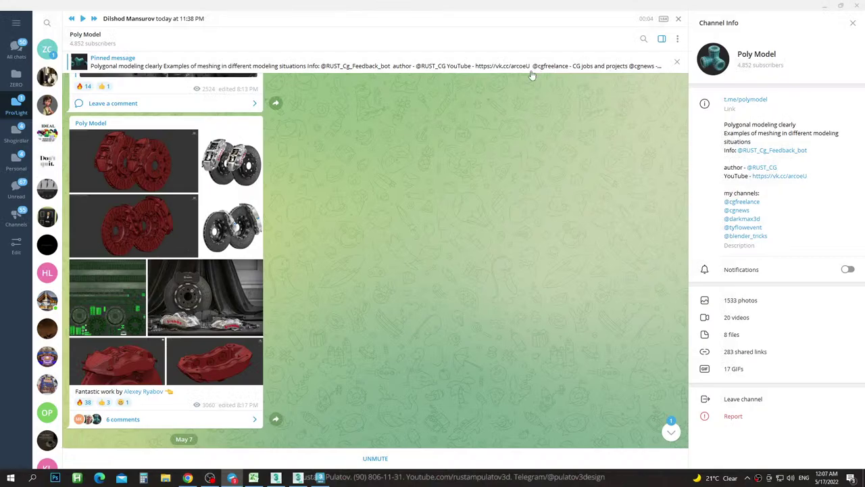
pyautogui.scroll(2, 174, 241)
pyautogui.scroll(3, 172, 240)
pyautogui.scroll(2, 170, 238)
pyautogui.click(173, 217)
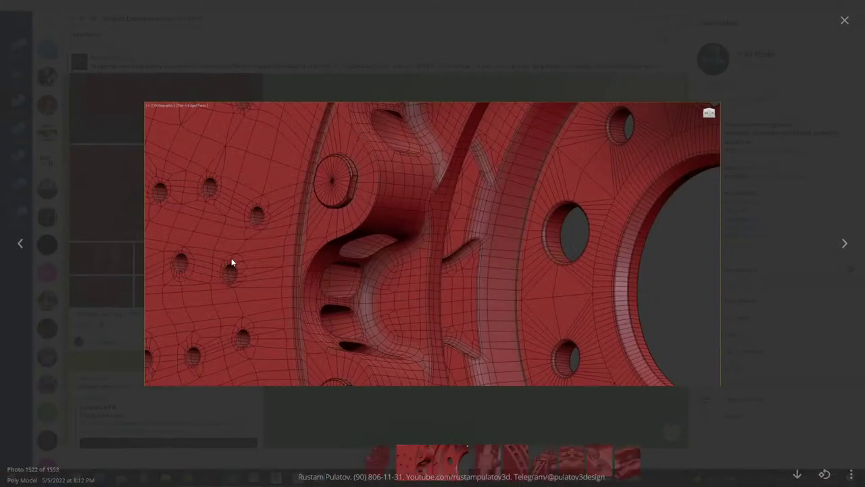
pyautogui.click(849, 244)
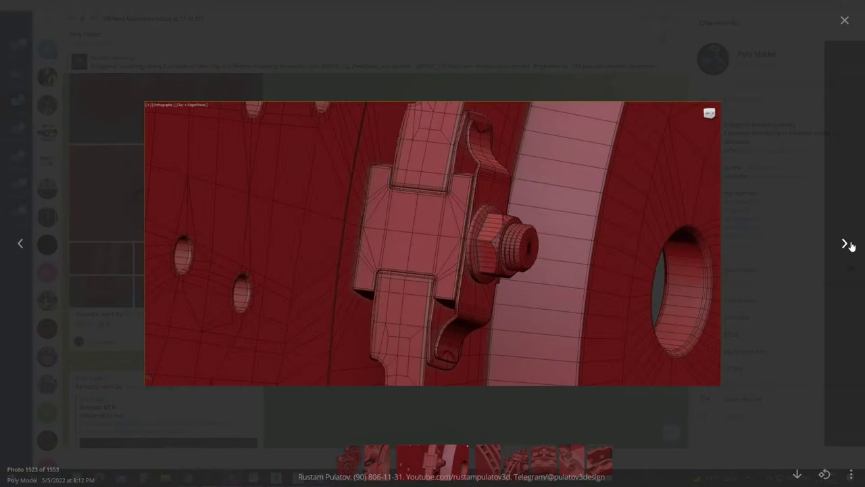
pyautogui.click(568, 81)
pyautogui.scroll(2, 247, 177)
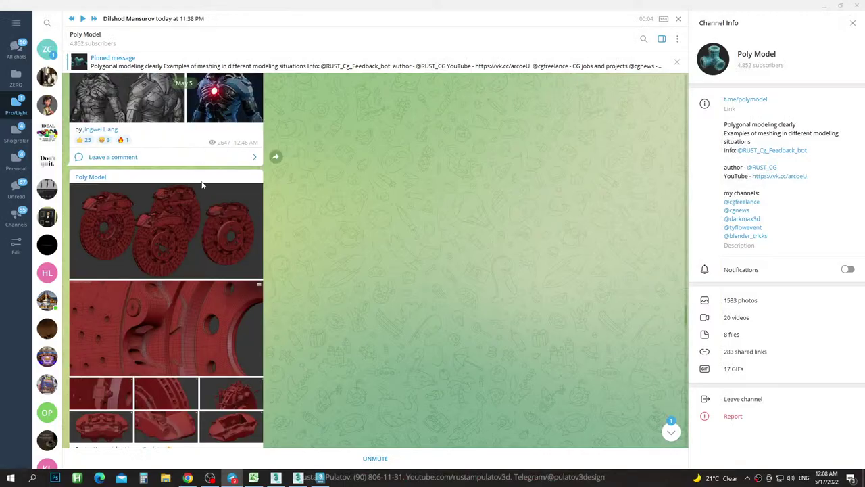
# Open ZERO • PRO Chat, view the quoted 'Osonu' message, then return to the newest messages.
pyautogui.click(49, 55)
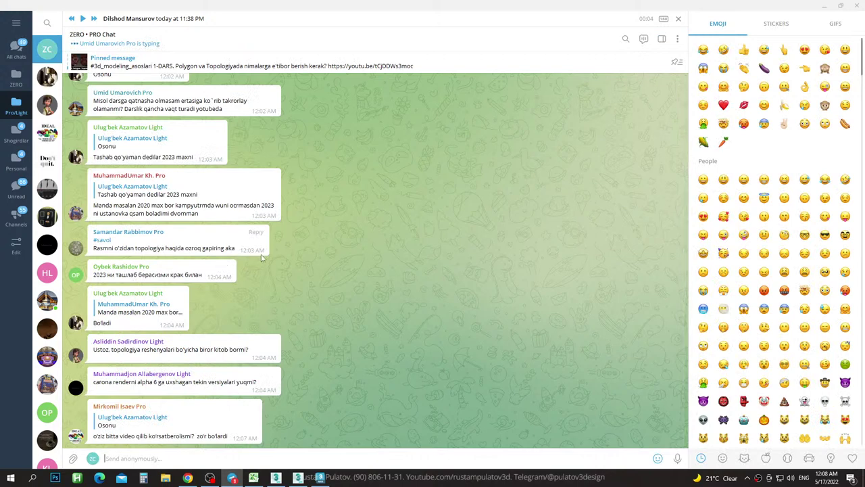
pyautogui.click(110, 424)
pyautogui.click(670, 431)
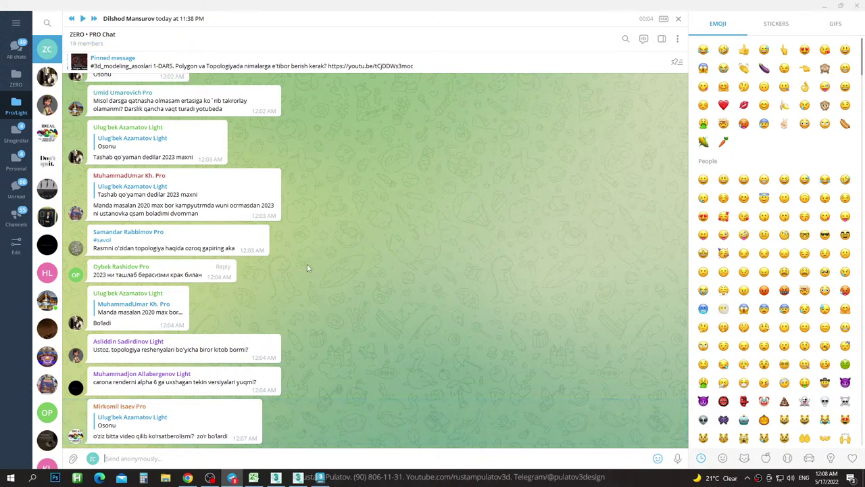
# Open ZERO • POINT Shogirdlar from the Shogirdlar folder and highlight 'qachon ishni boshlaymiz?'.
pyautogui.click(16, 132)
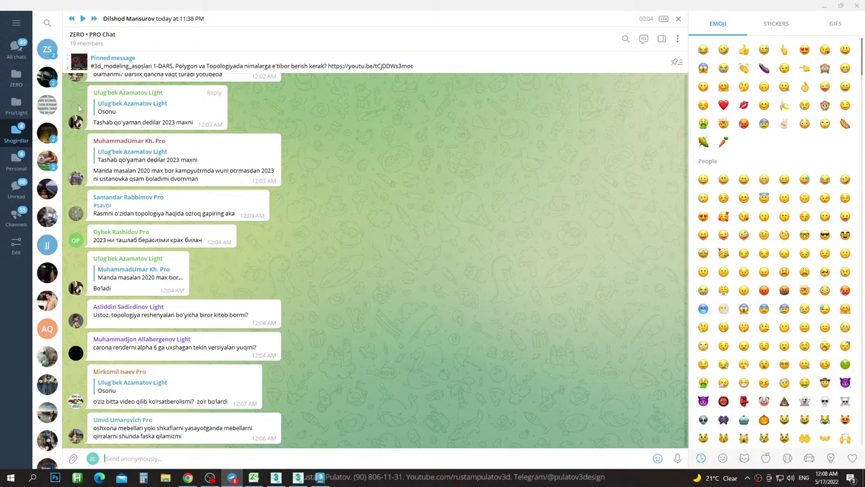
pyautogui.click(47, 49)
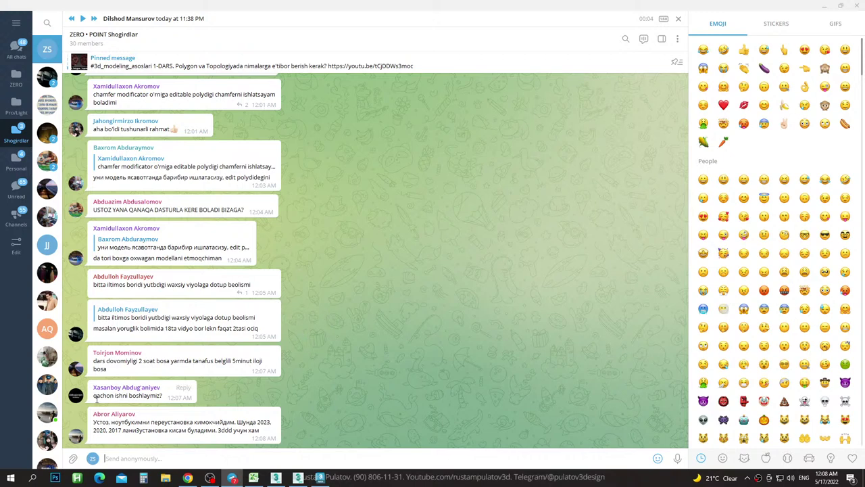
pyautogui.moveTo(94, 396); pyautogui.dragTo(165, 396)
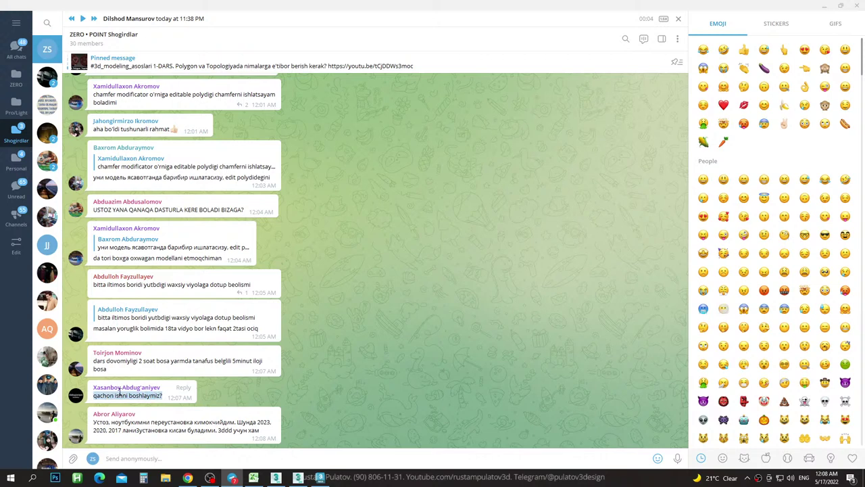
pyautogui.click(162, 396)
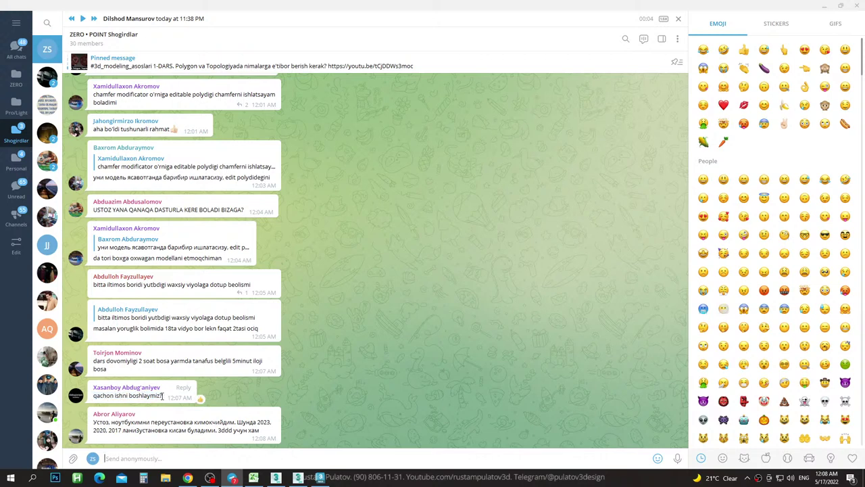
pyautogui.moveTo(163, 396)
pyautogui.mouseDown()
pyautogui.moveTo(95, 396)
pyautogui.moveTo(160, 395)
pyautogui.mouseUp()
pyautogui.click(95, 396)
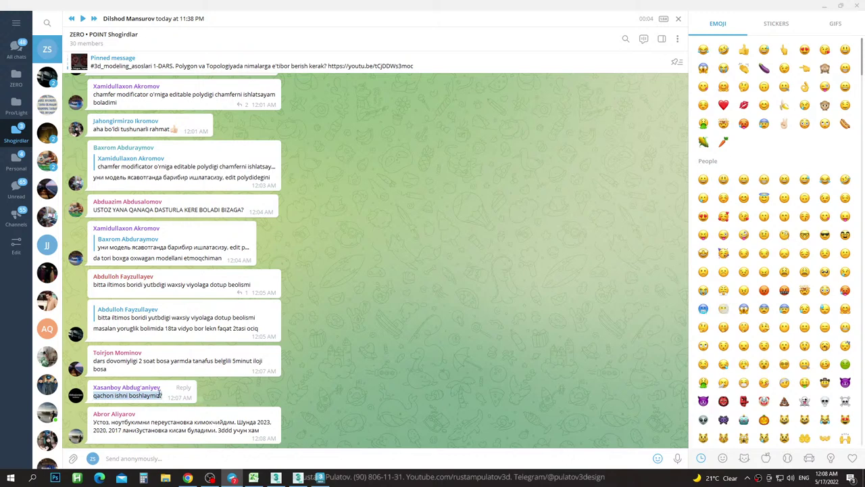
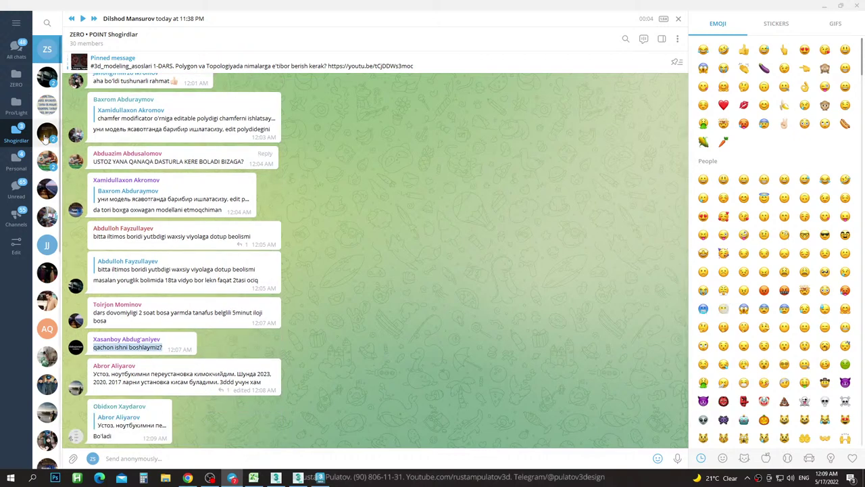
# Show the Pro/Light folder's chats and open the ZERO • PRO Chat group conversation.
pyautogui.scroll(-1, 26, 79)
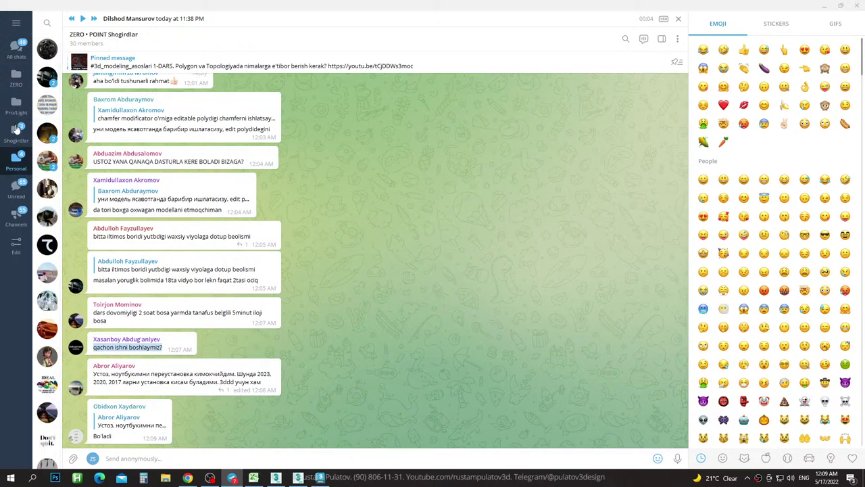
pyautogui.scroll(1, 28, 79)
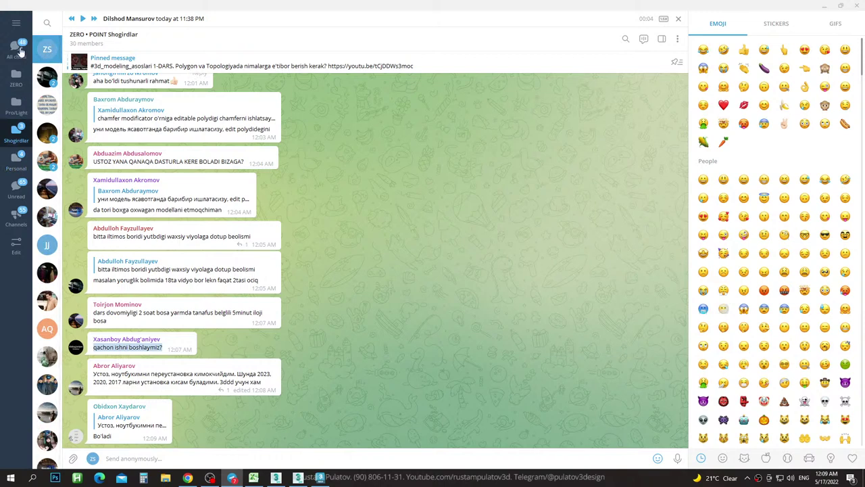
pyautogui.click(17, 108)
pyautogui.click(47, 49)
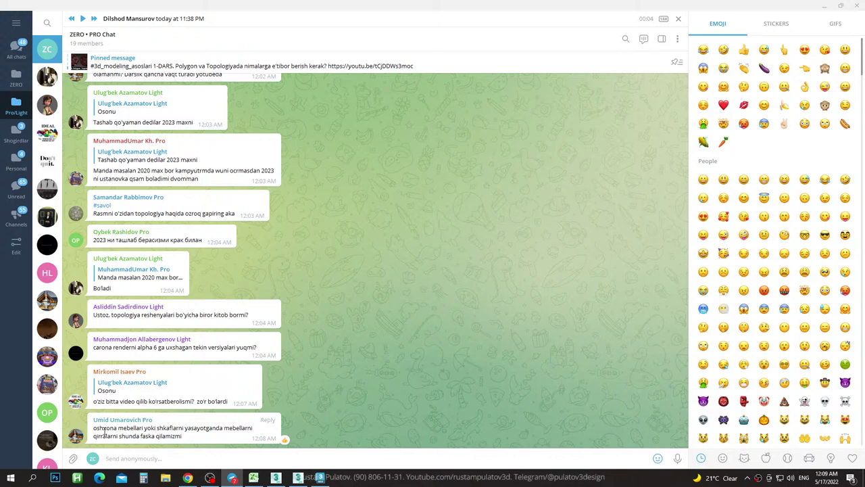
# Search chats for 'zero' and open the ZERO POINT CG SCHOOL channel.
pyautogui.click(47, 24)
pyautogui.write('ze')
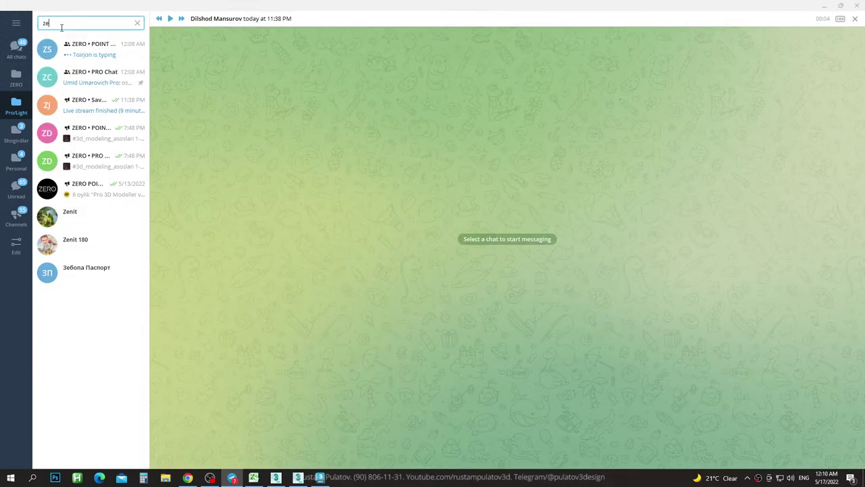
pyautogui.write('ro')
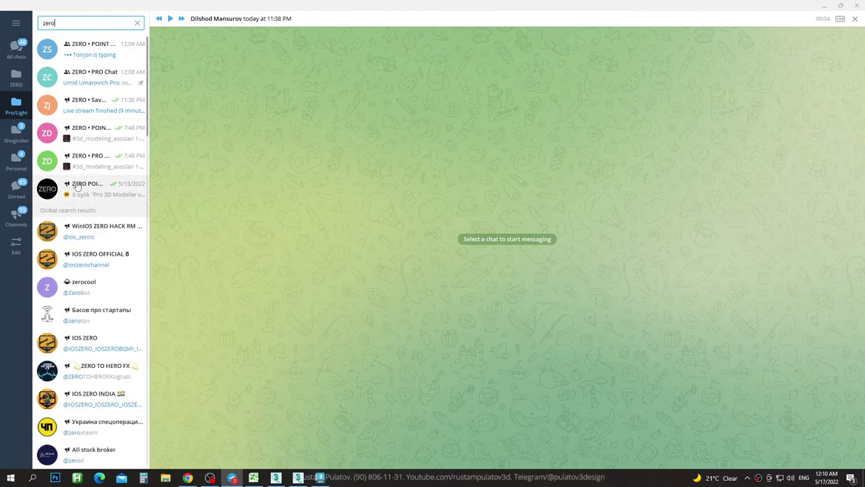
pyautogui.click(78, 189)
# Scroll down to the May 5 furniture post and enlarge its sideboard photo.
pyautogui.scroll(-2, 248, 202)
pyautogui.scroll(-3, 228, 206)
pyautogui.scroll(-4, 228, 207)
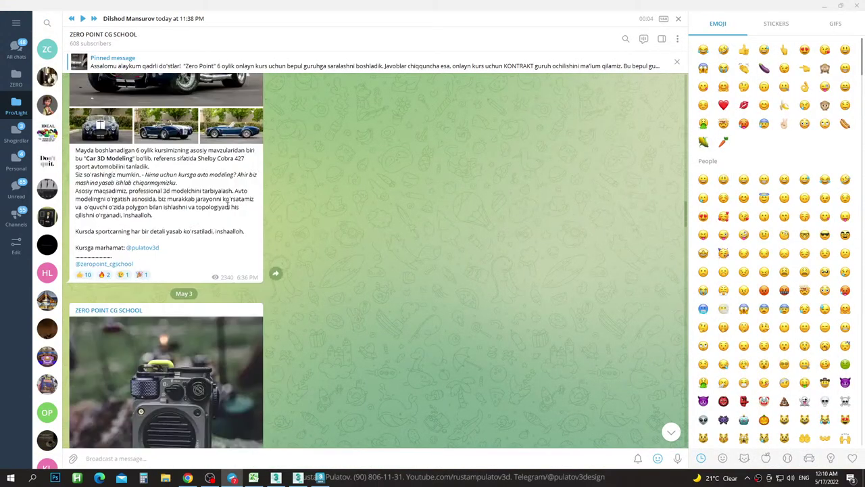
pyautogui.scroll(-4, 229, 207)
pyautogui.scroll(-4, 228, 206)
pyautogui.scroll(-3, 228, 206)
pyautogui.scroll(2, 223, 196)
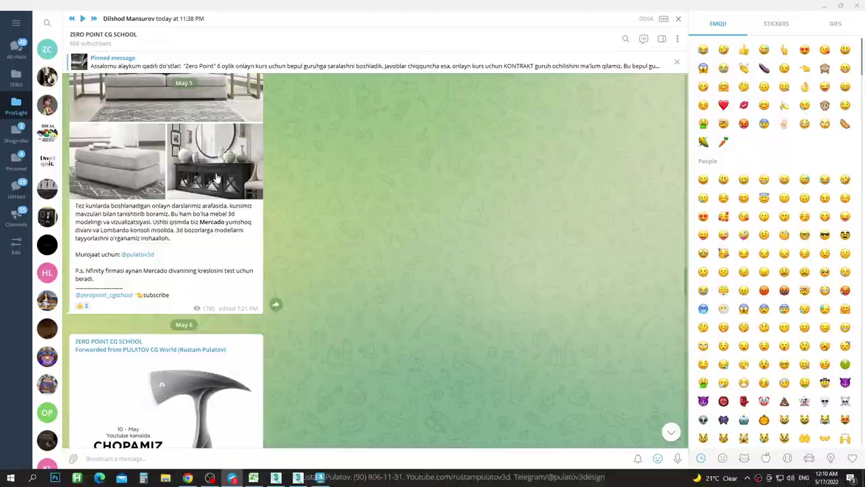
pyautogui.click(216, 182)
# Zoom into the sideboard photo and pan across the chair, lower cabinet and rug.
pyautogui.keyDown('ctrl'); pyautogui.scroll(2, 536, 348); pyautogui.keyUp('ctrl')
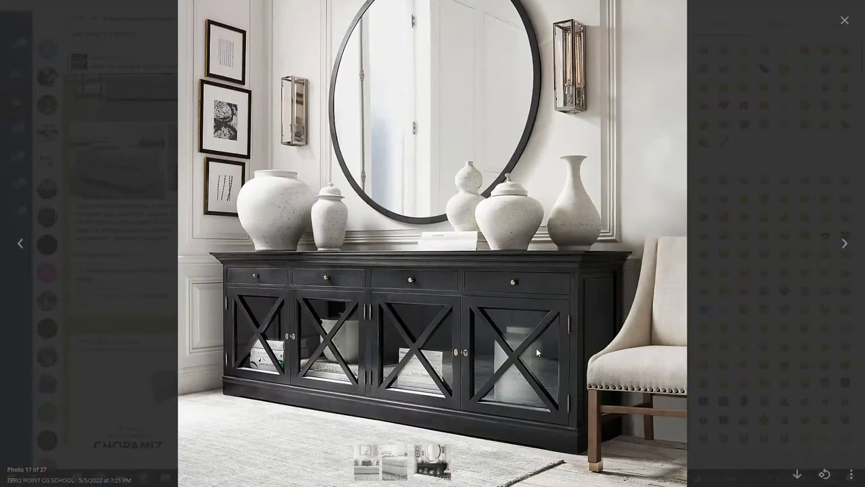
pyautogui.moveTo(633, 332); pyautogui.dragTo(604, 205)
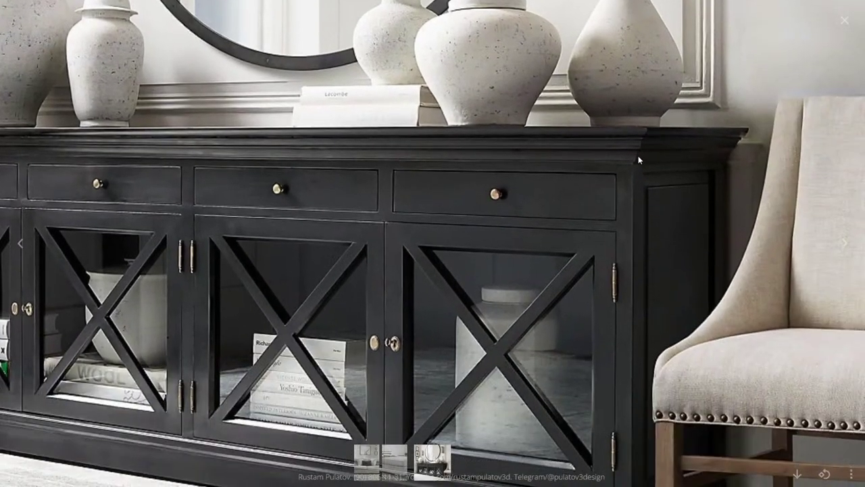
pyautogui.moveTo(638, 160)
pyautogui.mouseDown()
pyautogui.moveTo(622, 101)
pyautogui.moveTo(670, 100)
pyautogui.mouseUp()
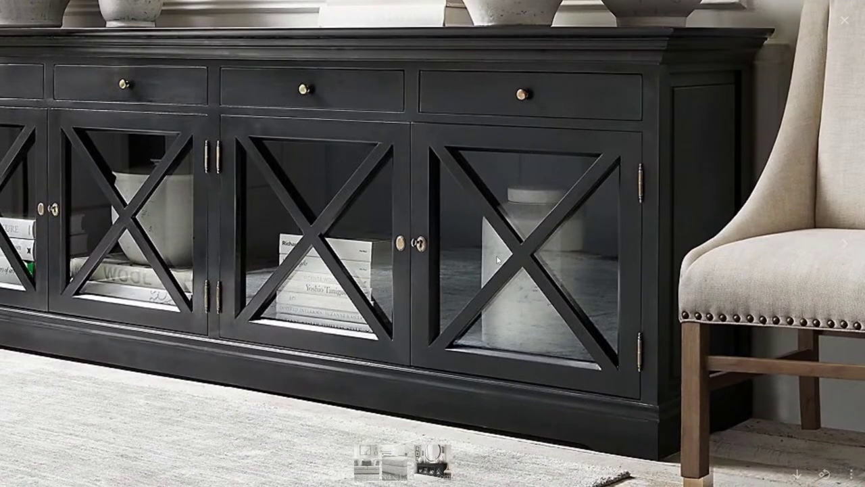
pyautogui.scroll(2, 626, 193)
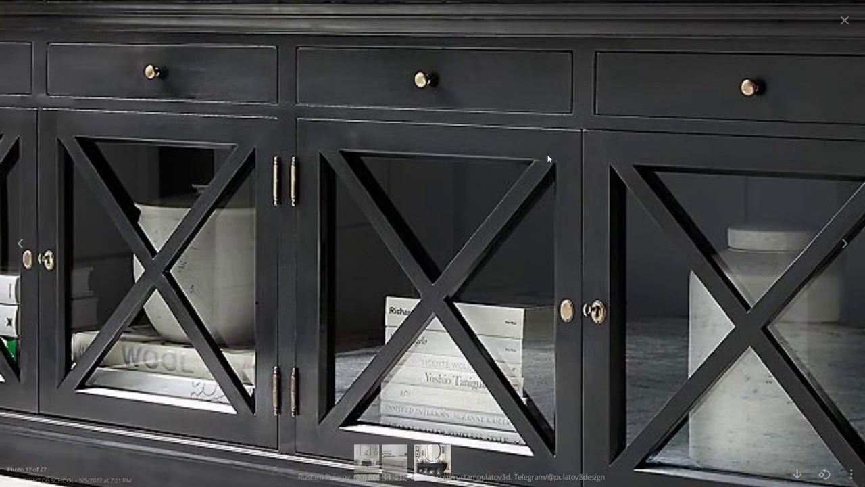
pyautogui.scroll(-1, 336, 157)
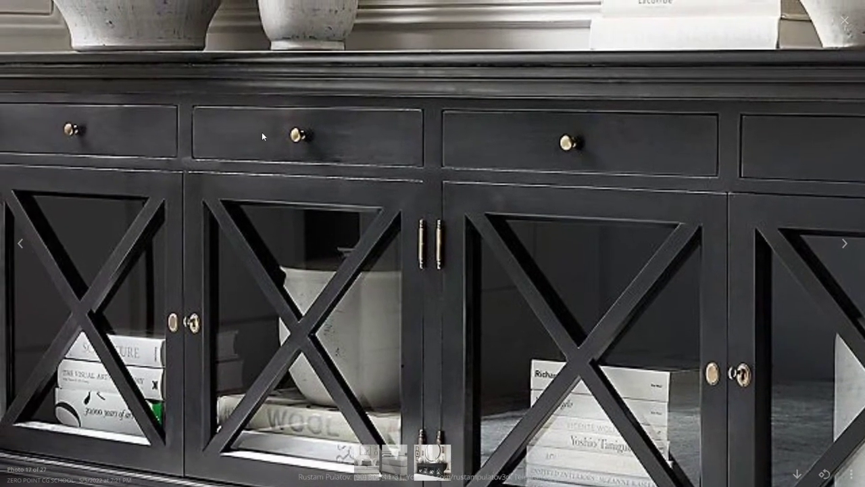
pyautogui.scroll(-2, 386, 136)
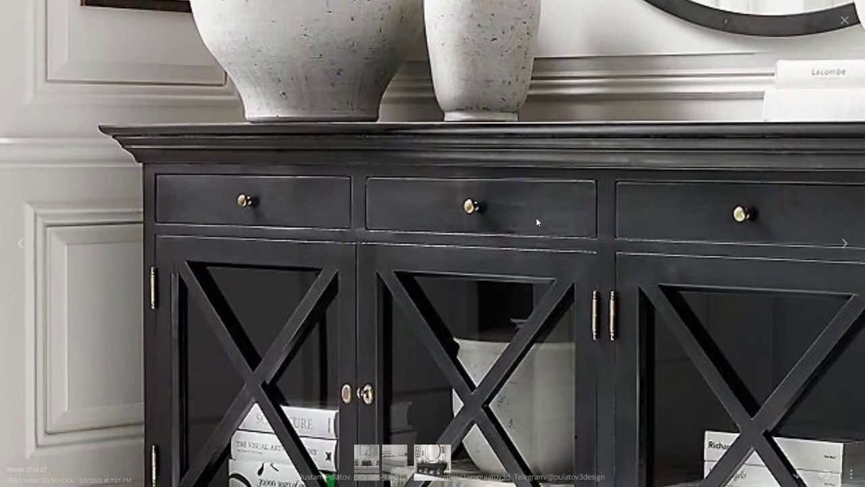
pyautogui.scroll(-1, 303, 236)
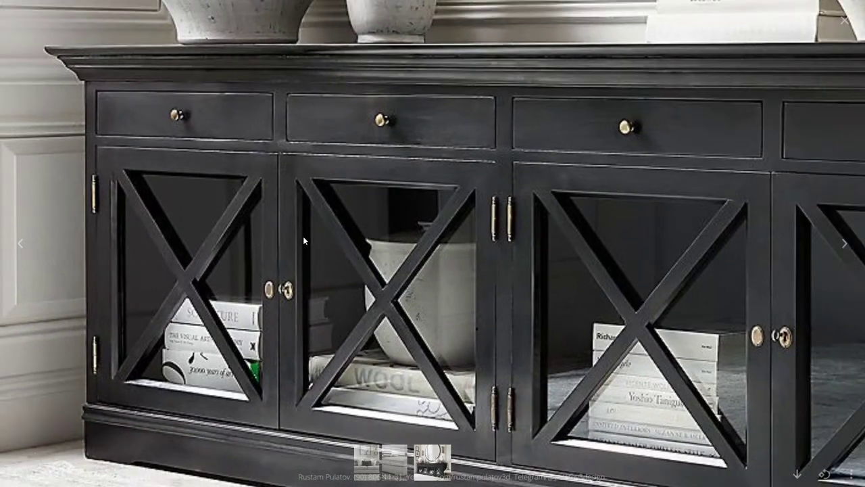
pyautogui.scroll(-2, 303, 236)
pyautogui.scroll(-2, 346, 226)
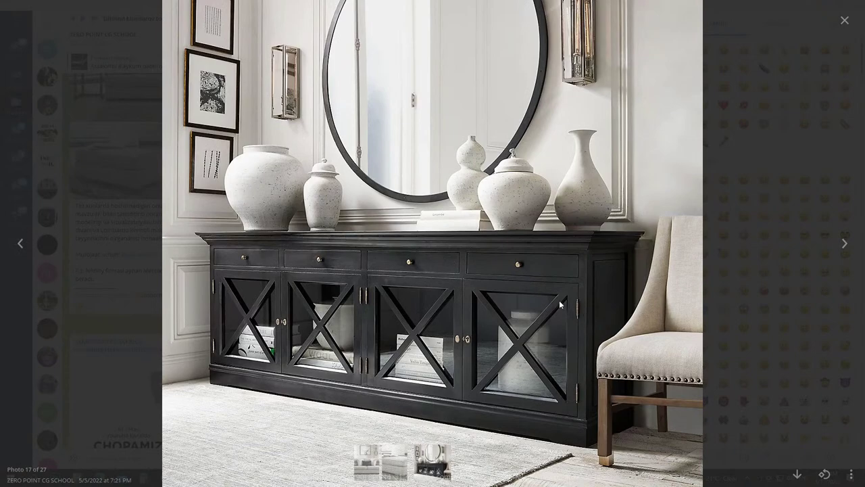
pyautogui.scroll(2, 559, 305)
pyautogui.scroll(-2, 480, 210)
pyautogui.scroll(2, 560, 250)
pyautogui.scroll(1, 555, 276)
pyautogui.scroll(-3, 610, 231)
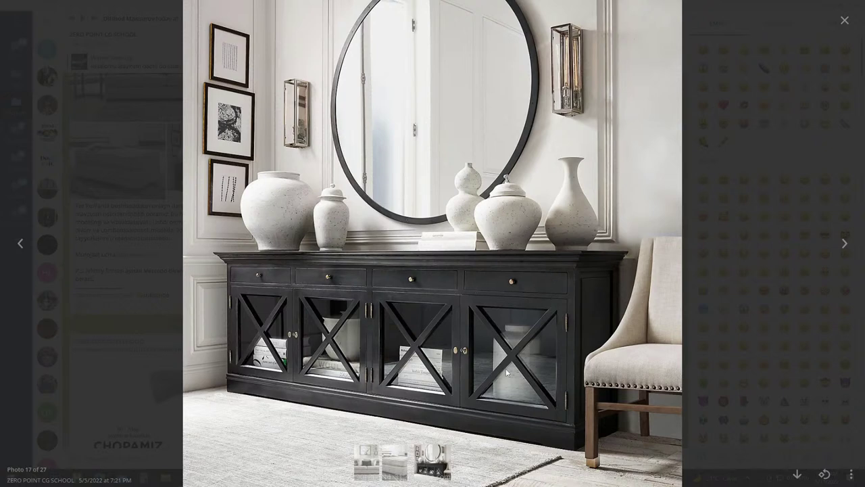
pyautogui.keyDown('ctrl'); pyautogui.scroll(1, 473, 374); pyautogui.keyUp('ctrl')
pyautogui.keyDown('ctrl'); pyautogui.scroll(3, 468, 409); pyautogui.keyUp('ctrl')
pyautogui.keyDown('ctrl'); pyautogui.scroll(-1, 468, 412); pyautogui.keyUp('ctrl')
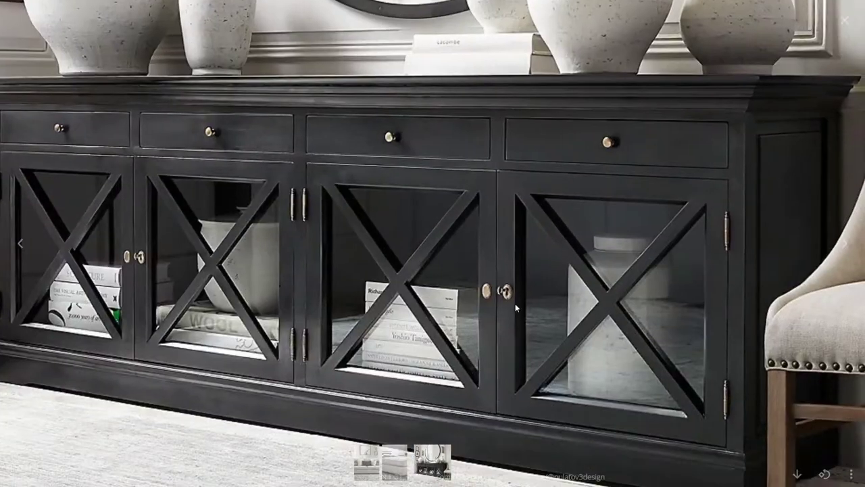
pyautogui.keyDown('ctrl'); pyautogui.scroll(3, 468, 412); pyautogui.keyUp('ctrl')
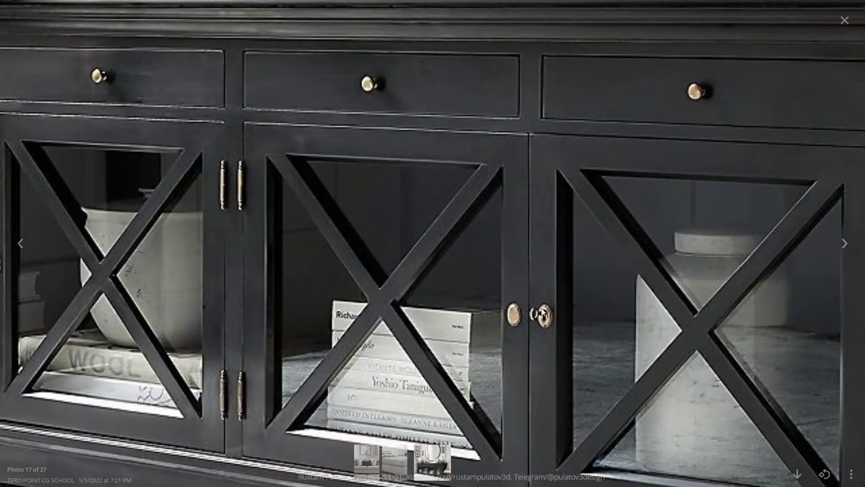
# Pan up to inspect the vases above the cabinet, then restore the fitted view.
pyautogui.moveTo(484, 176); pyautogui.dragTo(590, 298)
pyautogui.keyDown('ctrl'); pyautogui.scroll(-1, 591, 298); pyautogui.keyUp('ctrl')
pyautogui.scroll(-2, 551, 358)
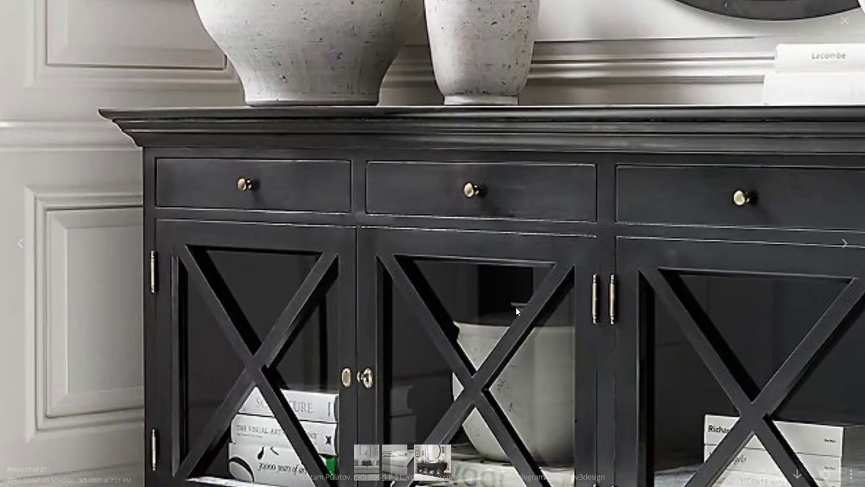
pyautogui.scroll(-2, 516, 307)
pyautogui.keyDown('ctrl'); pyautogui.scroll(-3, 460, 248); pyautogui.keyUp('ctrl')
pyautogui.keyDown('ctrl'); pyautogui.scroll(2, 433, 263); pyautogui.keyUp('ctrl')
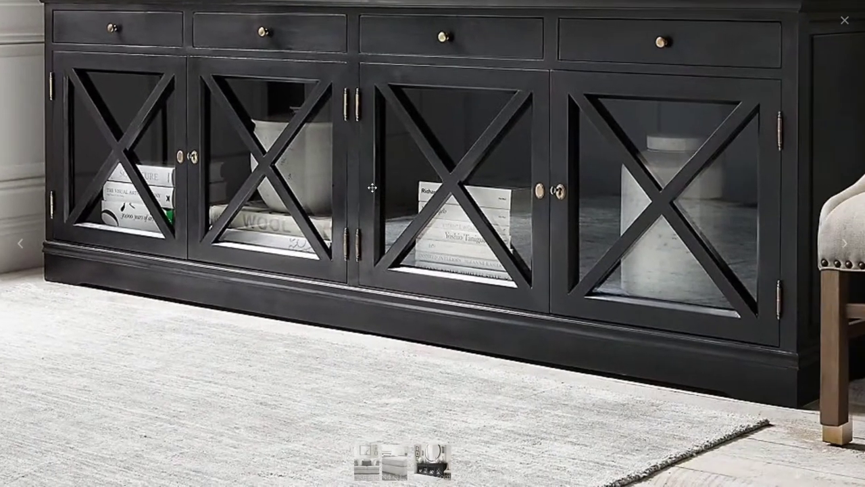
pyautogui.keyDown('ctrl'); pyautogui.scroll(2, 682, 358); pyautogui.keyUp('ctrl')
pyautogui.keyDown('ctrl'); pyautogui.scroll(2, 527, 298); pyautogui.keyUp('ctrl')
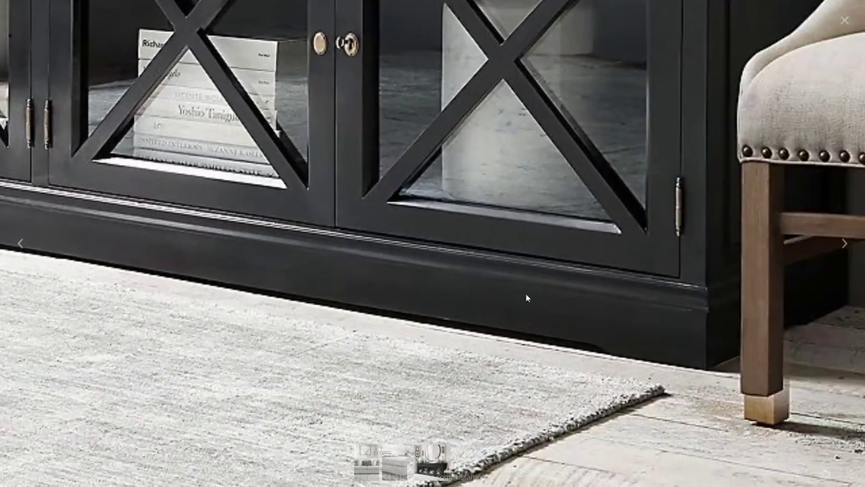
pyautogui.click(604, 350)
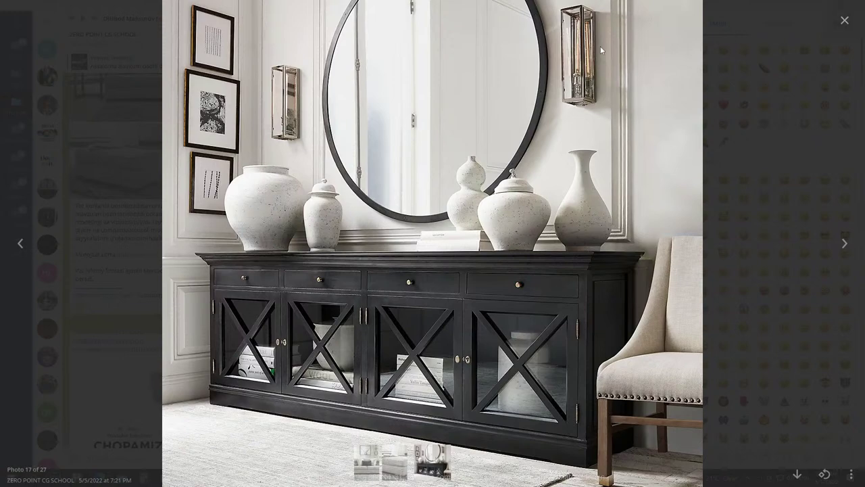
# Zoom in again to inspect the wall sconce, tall vase and chair.
pyautogui.scroll(2, 473, 234)
pyautogui.scroll(2, 473, 234)
pyautogui.moveTo(473, 234); pyautogui.dragTo(462, 337)
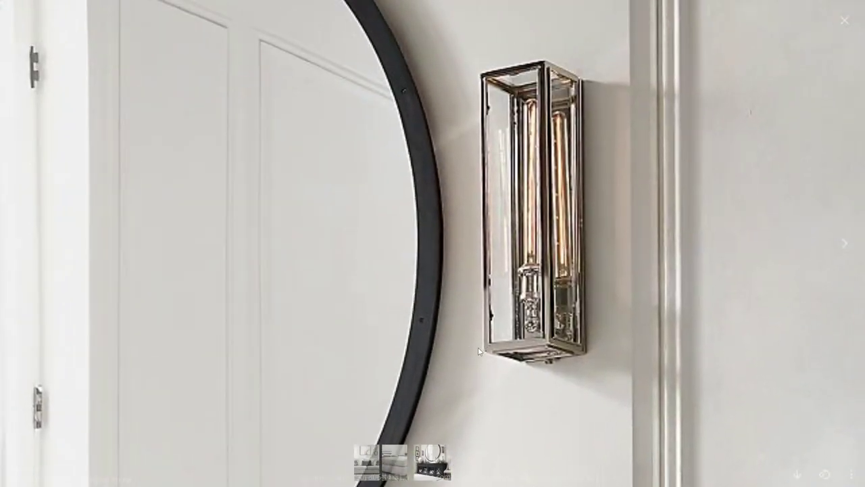
pyautogui.scroll(-3, 539, 228)
pyautogui.scroll(-2, 538, 227)
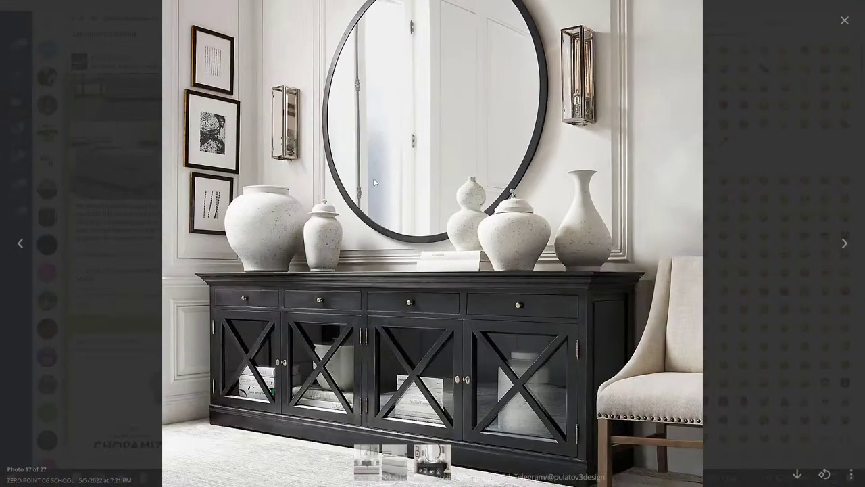
pyautogui.scroll(3, 375, 183)
pyautogui.scroll(2, 294, 152)
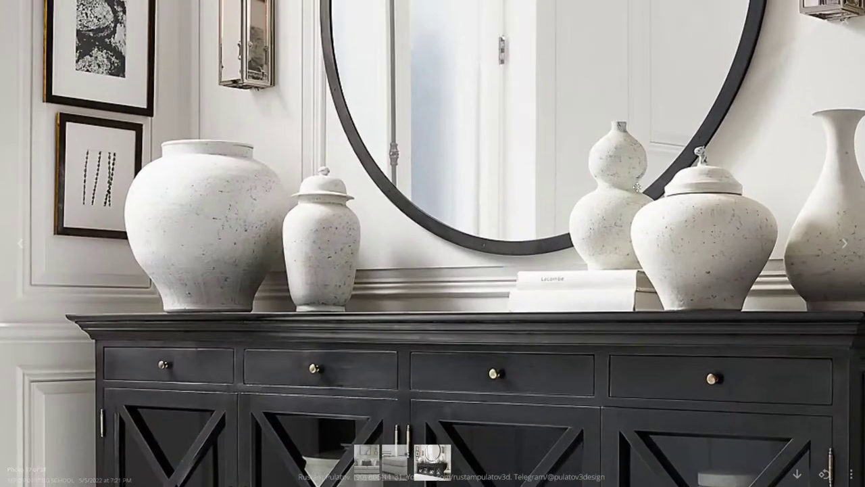
pyautogui.moveTo(638, 188); pyautogui.dragTo(438, 199)
pyautogui.scroll(-3, 488, 175)
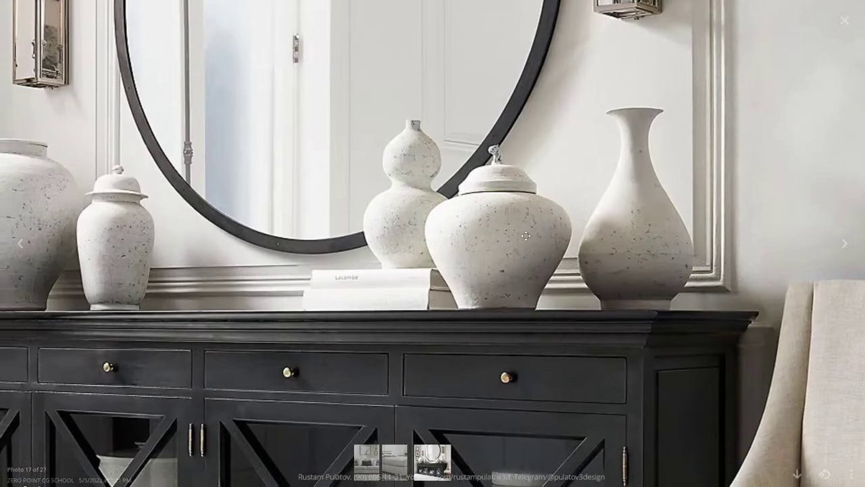
pyautogui.scroll(-2, 434, 213)
# Close the photo viewer and open ZERO • POINT Shogirdlar from the Shogirdlar folder.
pyautogui.click(845, 21)
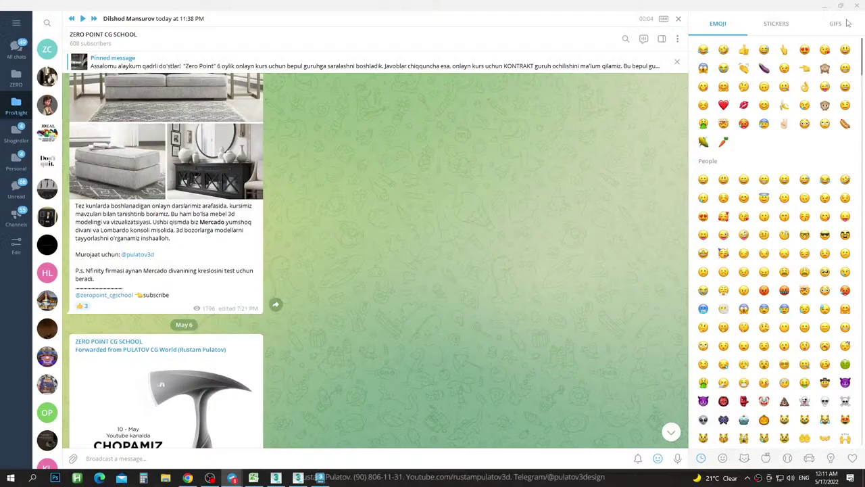
pyautogui.click(17, 130)
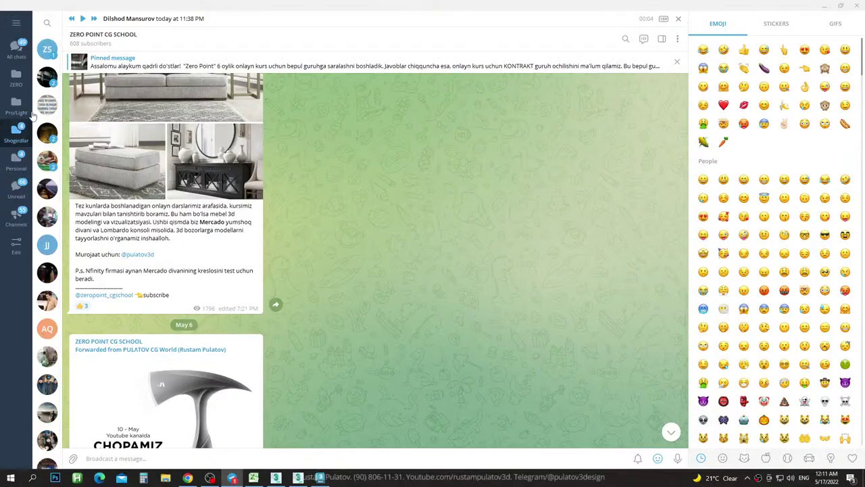
pyautogui.click(47, 48)
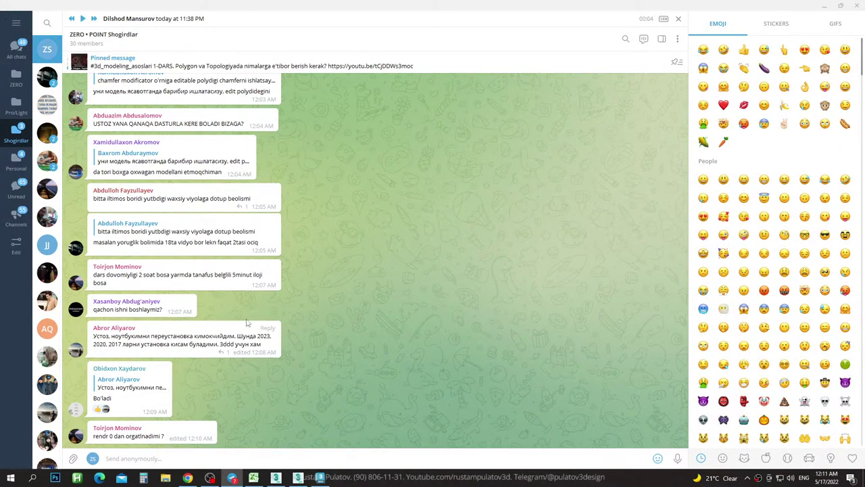
pyautogui.moveTo(186, 338)
pyautogui.moveTo(175, 236)
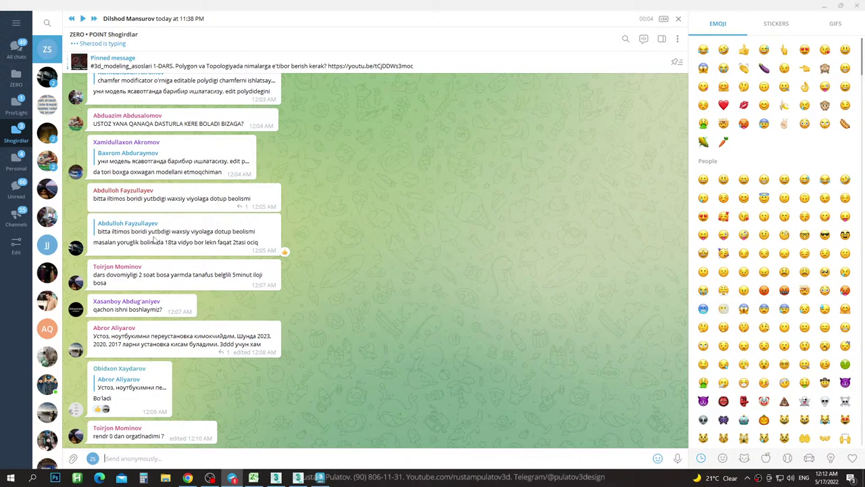
# Switch to the Pro/Light folder and reopen the ZERO • PRO Chat group.
pyautogui.click(17, 109)
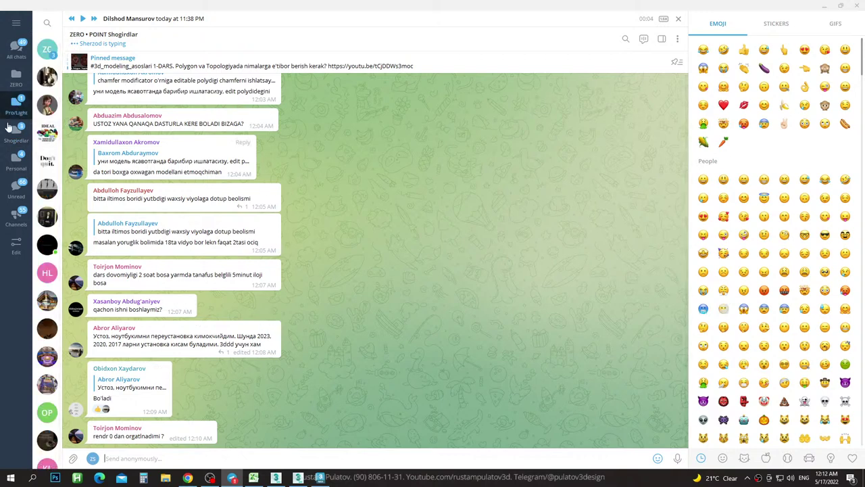
pyautogui.click(47, 49)
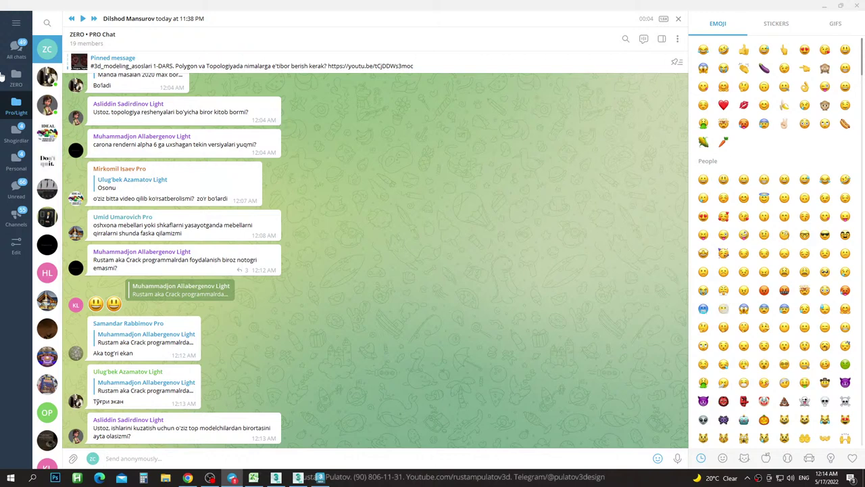
# Return to the Shogirdlar folder and reopen the ZERO • POINT Shogirdlar chat.
pyautogui.click(16, 135)
pyautogui.click(47, 50)
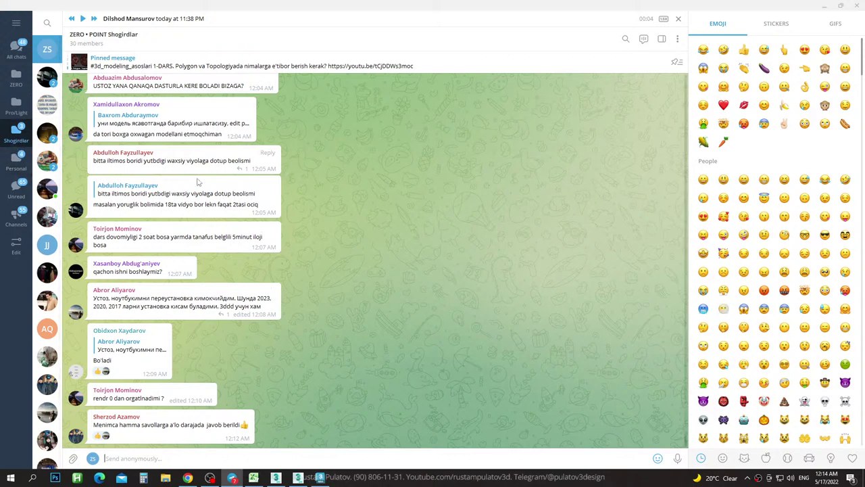
pyautogui.moveTo(182, 160)
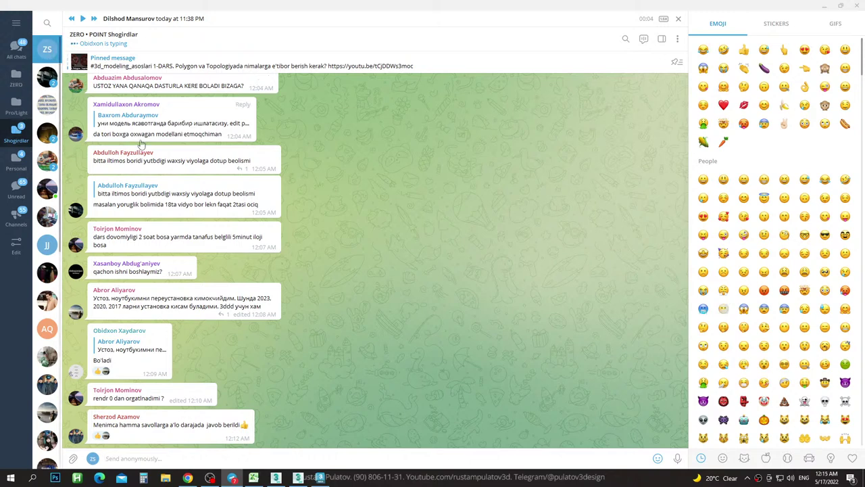
# Browse the Personal then Shogirdlar folders, and switch back to 3ds Max's Topology01 scene.
pyautogui.scroll(1, 273, 255)
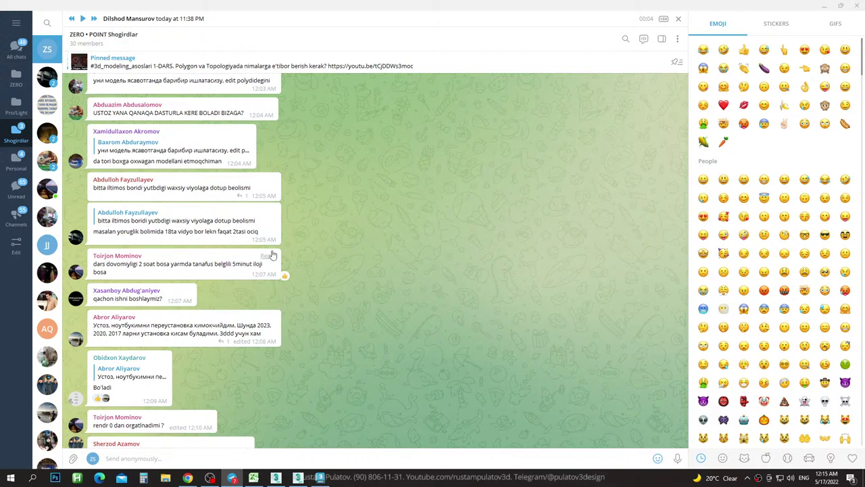
pyautogui.scroll(-1, 273, 255)
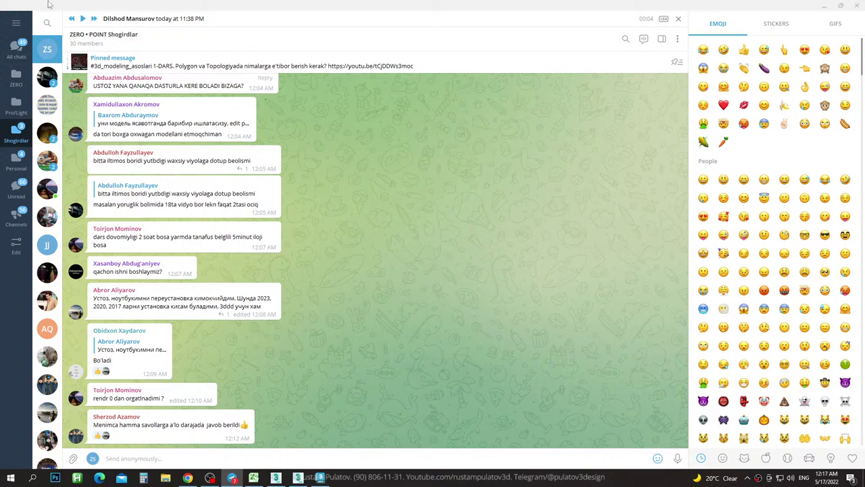
pyautogui.click(17, 160)
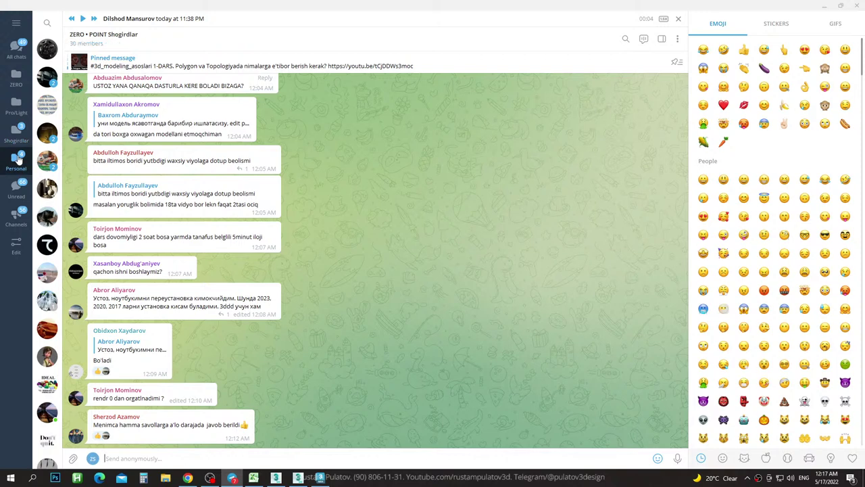
pyautogui.click(16, 133)
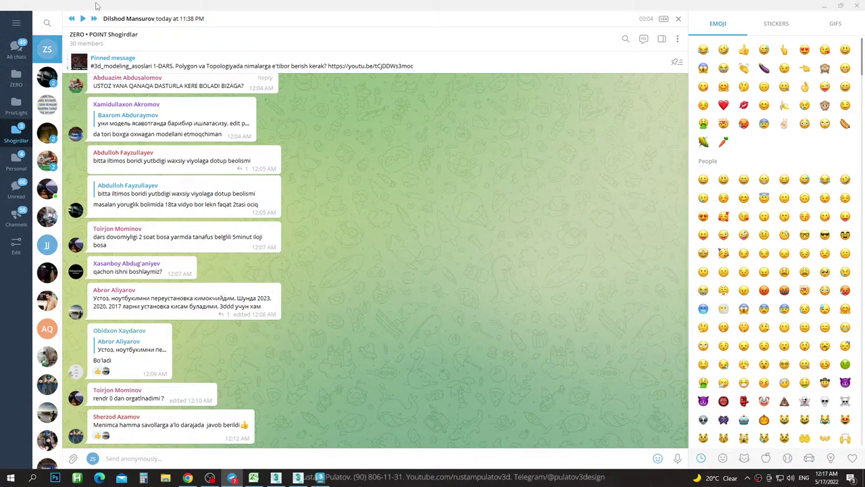
pyautogui.hotkey('alt', 'Tab')
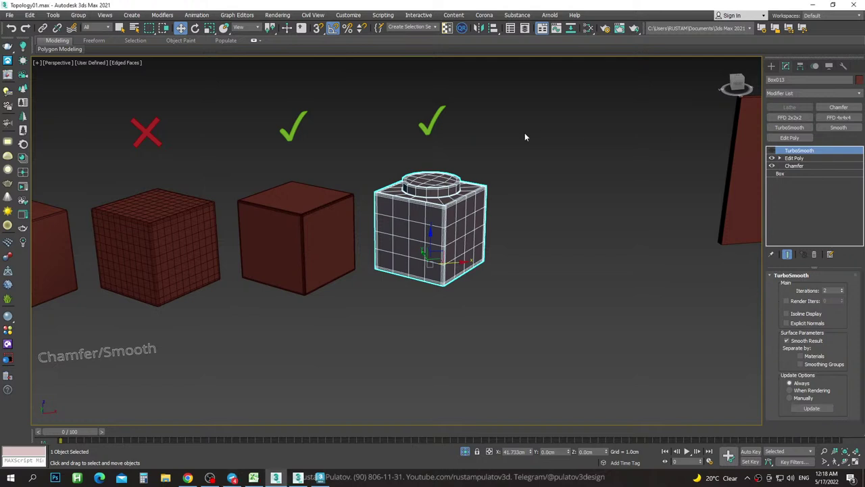
# Orbit and zoom so the topology cubes recede diagonally, then face them front-on.
pyautogui.scroll(-3, 457, 231)
pyautogui.scroll(-2, 456, 230)
pyautogui.keyDown('alt'); pyautogui.moveTo(457, 230); pyautogui.dragTo(532, 214, button='middle'); pyautogui.keyUp('alt')
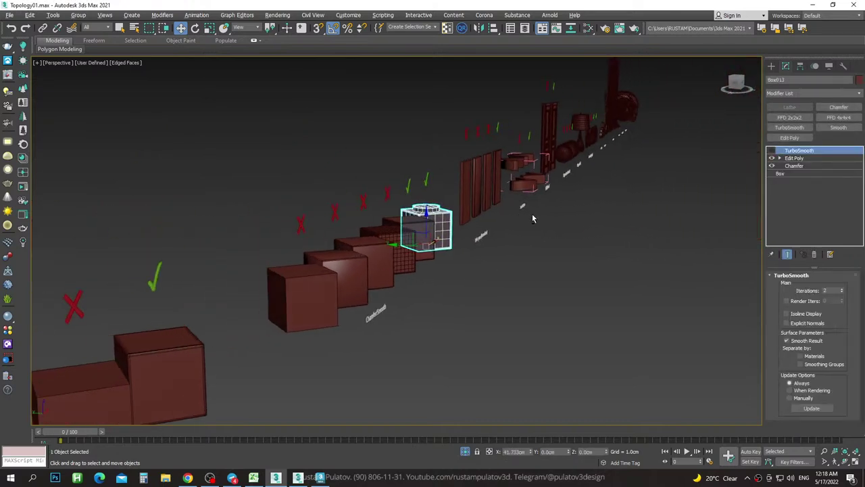
pyautogui.scroll(-2, 533, 206)
pyautogui.scroll(2, 501, 209)
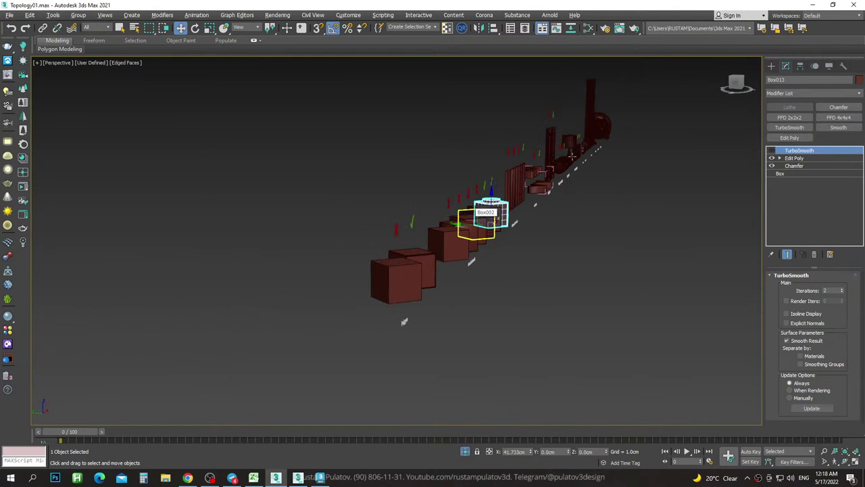
pyautogui.keyDown('alt'); pyautogui.moveTo(468, 213); pyautogui.dragTo(574, 183, button='middle'); pyautogui.keyUp('alt')
# Frame the cube row beside the far-right furniture models and deselect the smoothed cube.
pyautogui.scroll(3, 574, 182)
pyautogui.scroll(2, 510, 182)
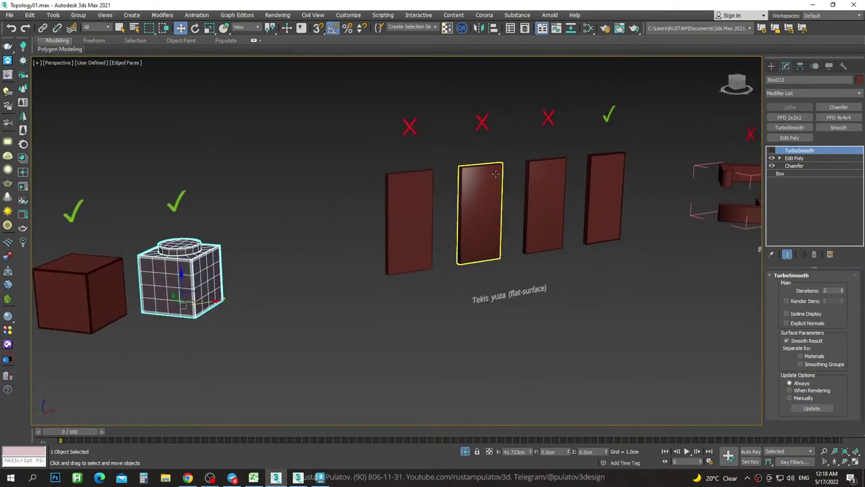
pyautogui.scroll(-4, 494, 167)
pyautogui.keyDown('alt'); pyautogui.moveTo(485, 175); pyautogui.dragTo(439, 177, button='middle'); pyautogui.keyUp('alt')
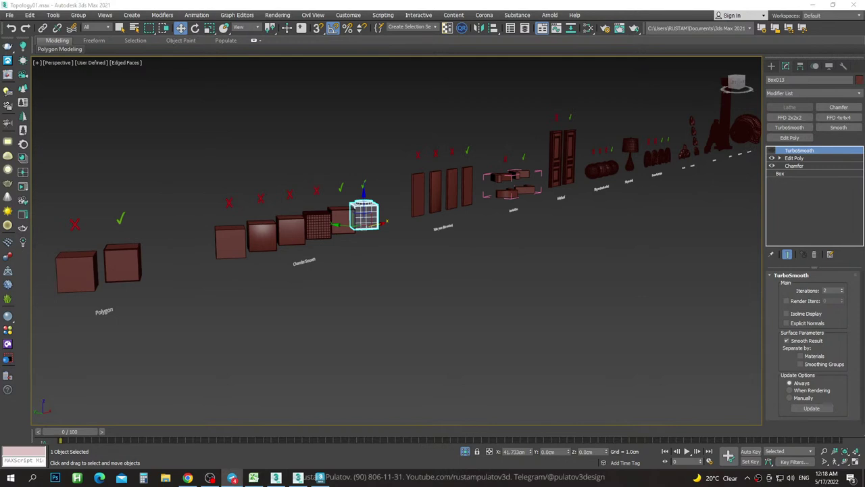
pyautogui.moveTo(394, 223); pyautogui.dragTo(466, 221, button='middle')
pyautogui.scroll(3, 466, 222)
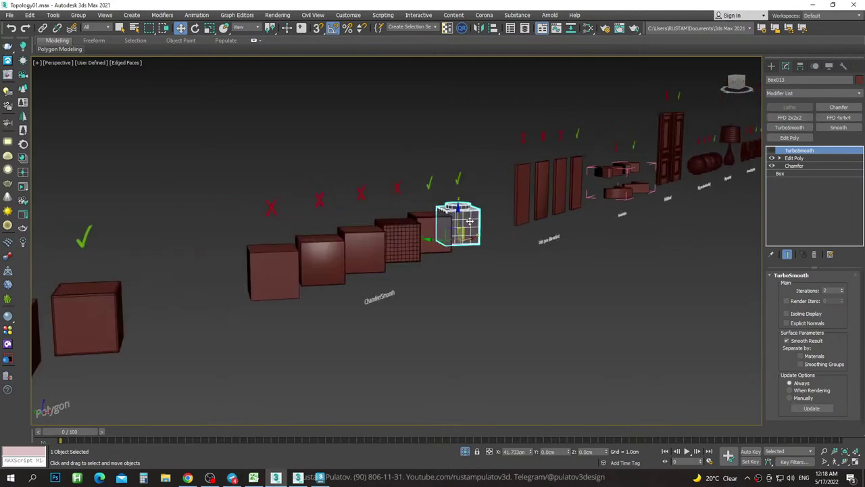
pyautogui.click(488, 198)
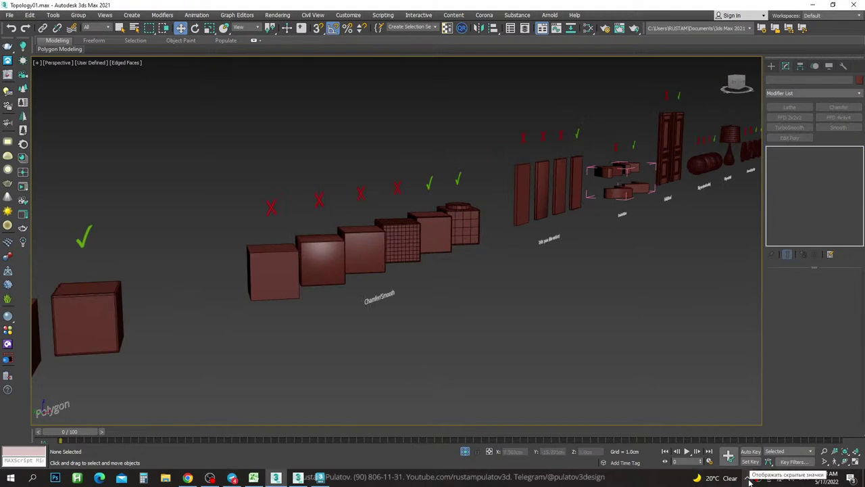
pyautogui.click(187, 477)
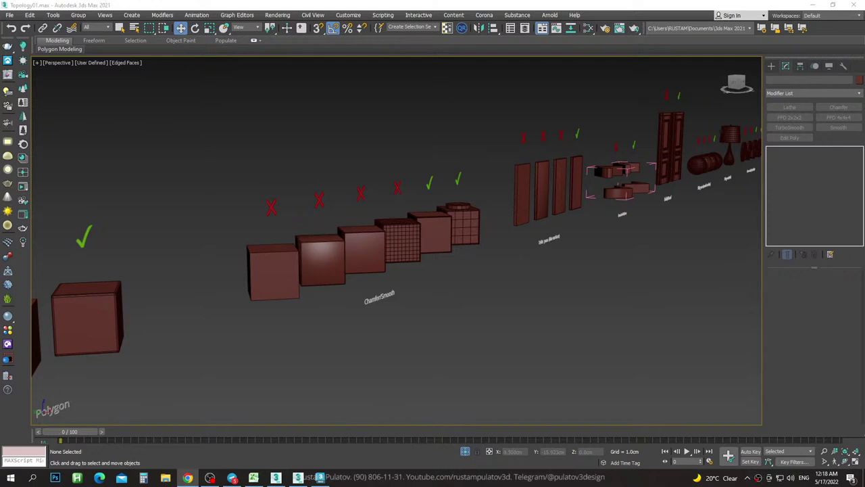